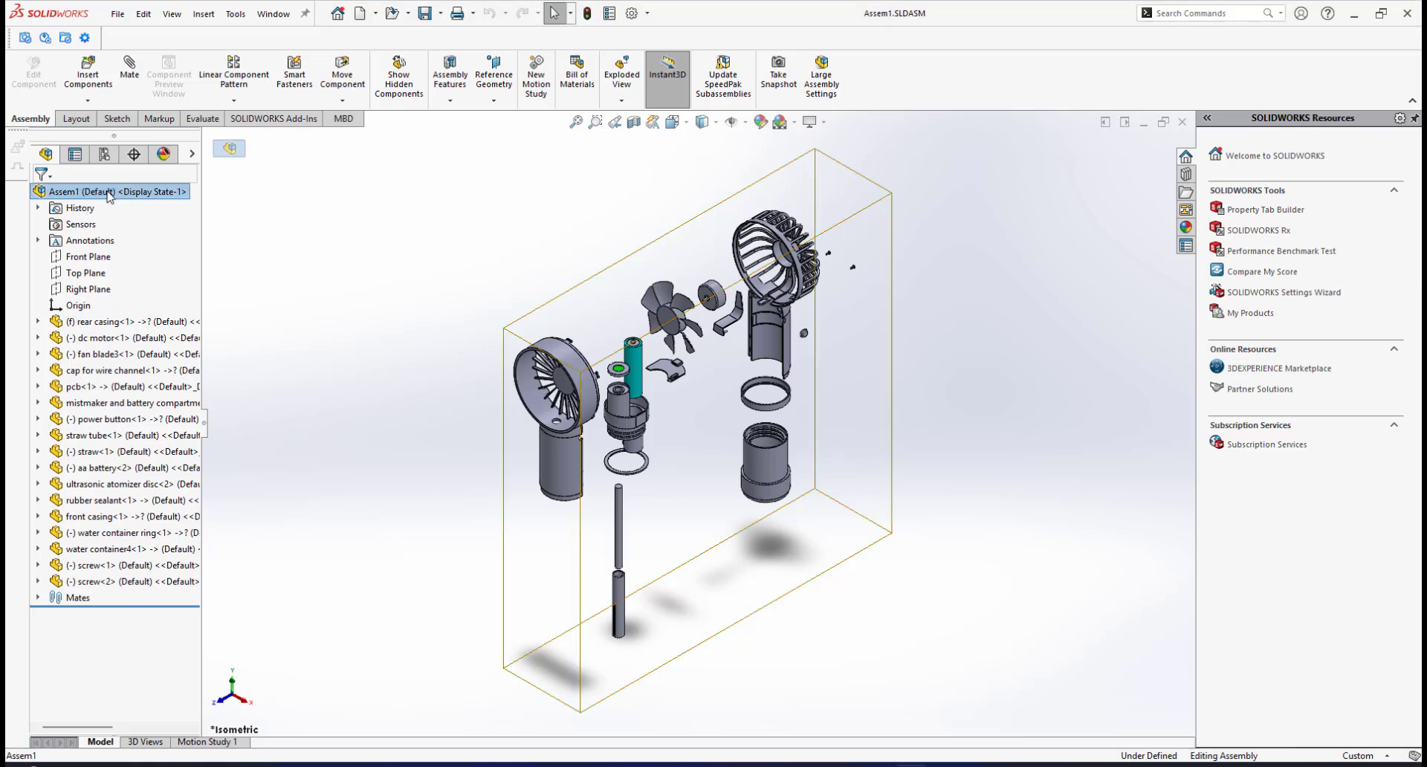
# Step: Collapse the exploded view to examine the assembled handheld fan
pyautogui.rightClick(109, 193)
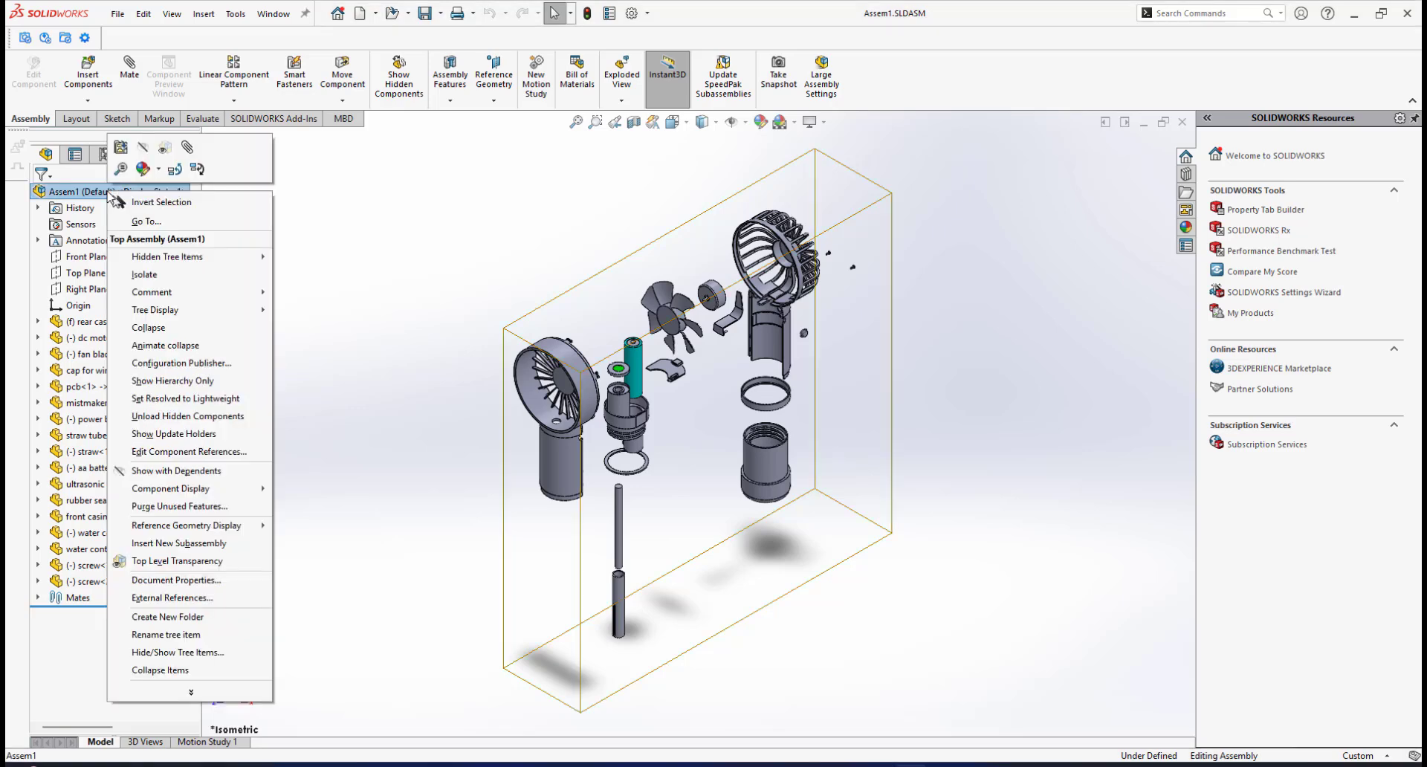
pyautogui.click(152, 328)
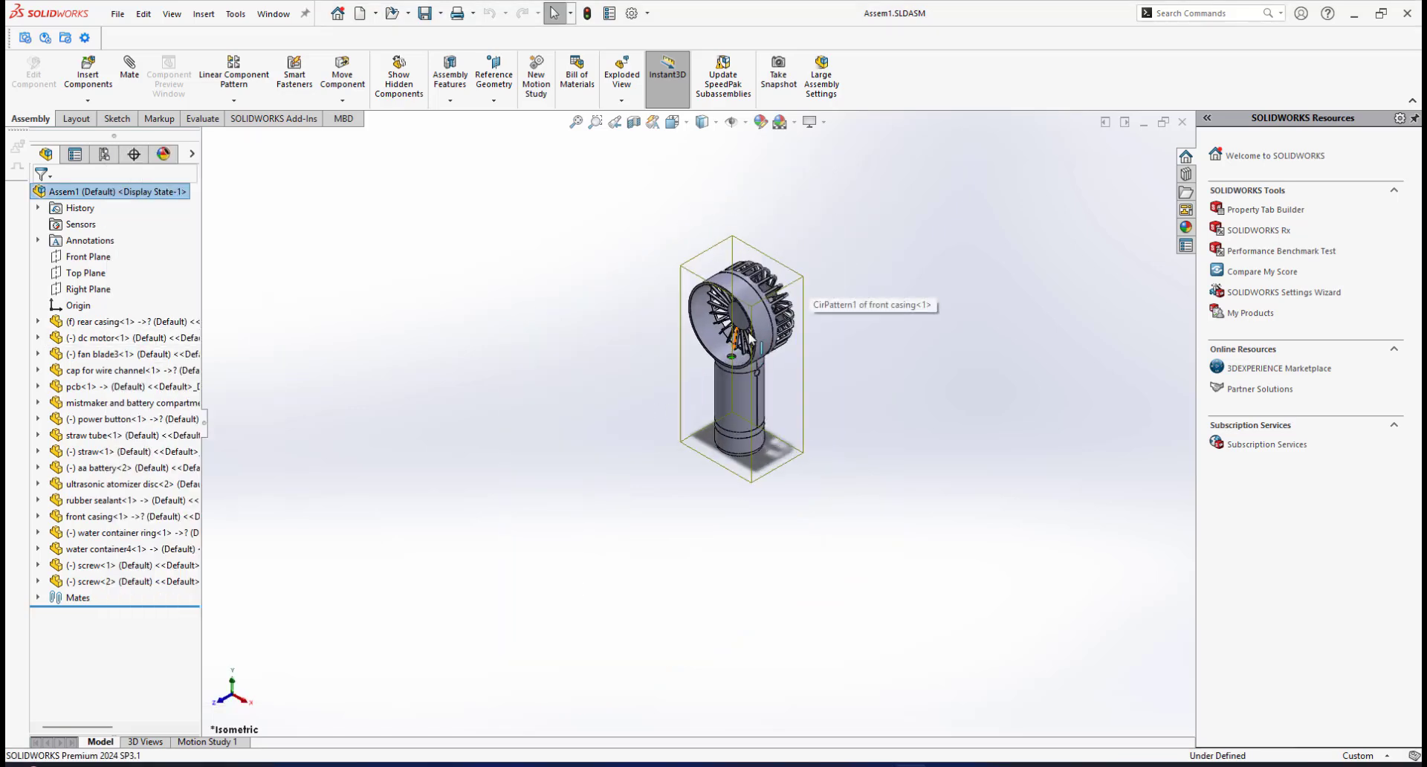
pyautogui.scroll(-4, 772, 315)
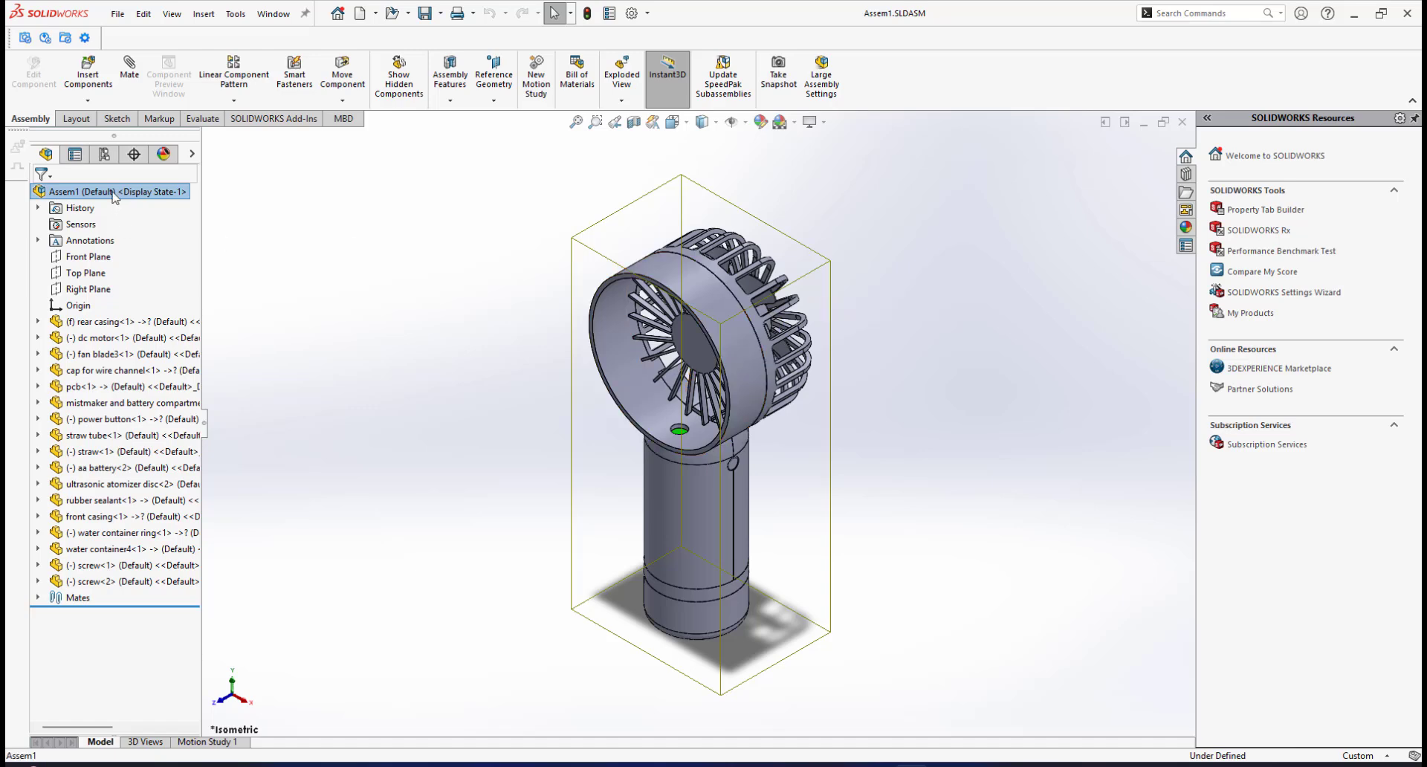
# Step: Explode the top-level assembly again to examine its separated components
pyautogui.rightClick(114, 193)
pyautogui.click(152, 328)
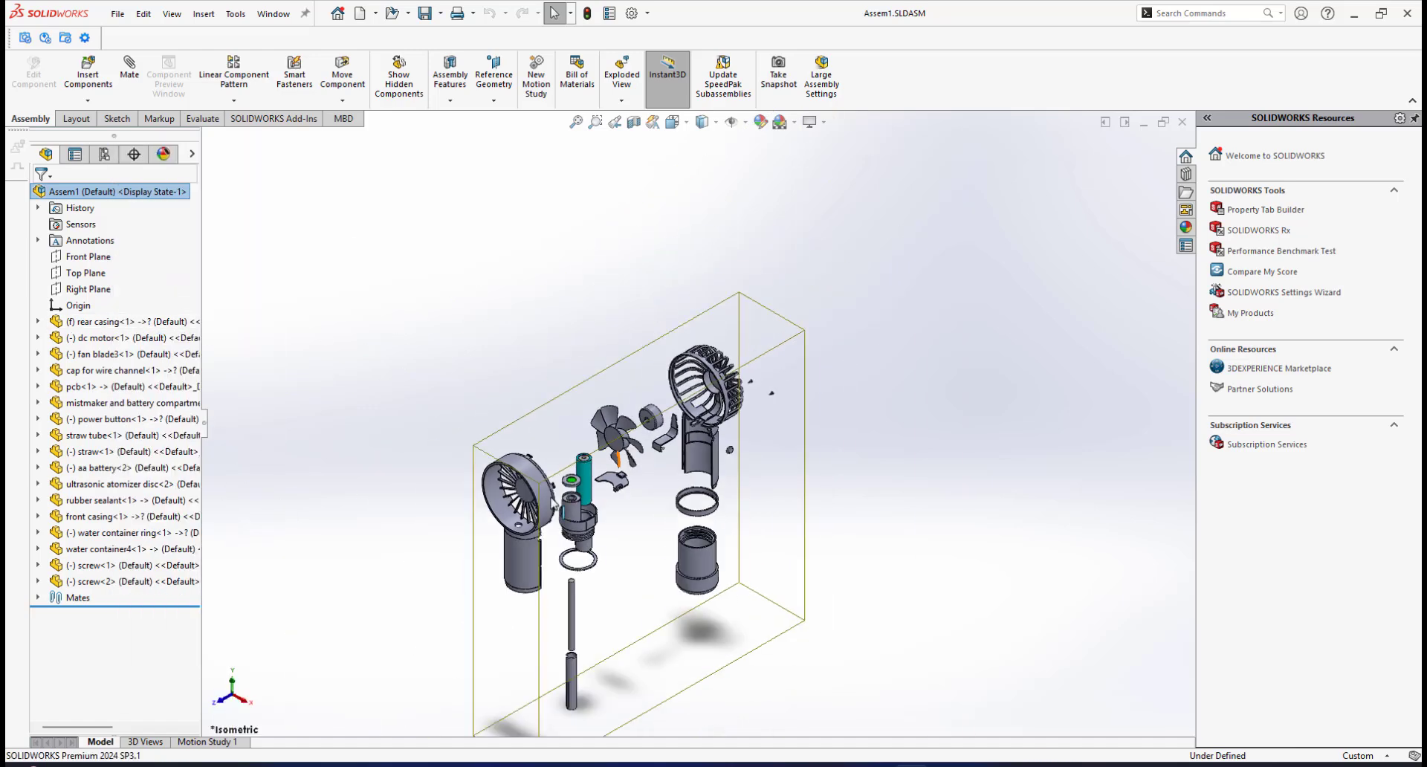
pyautogui.scroll(2, 586, 589)
pyautogui.scroll(-3, 633, 540)
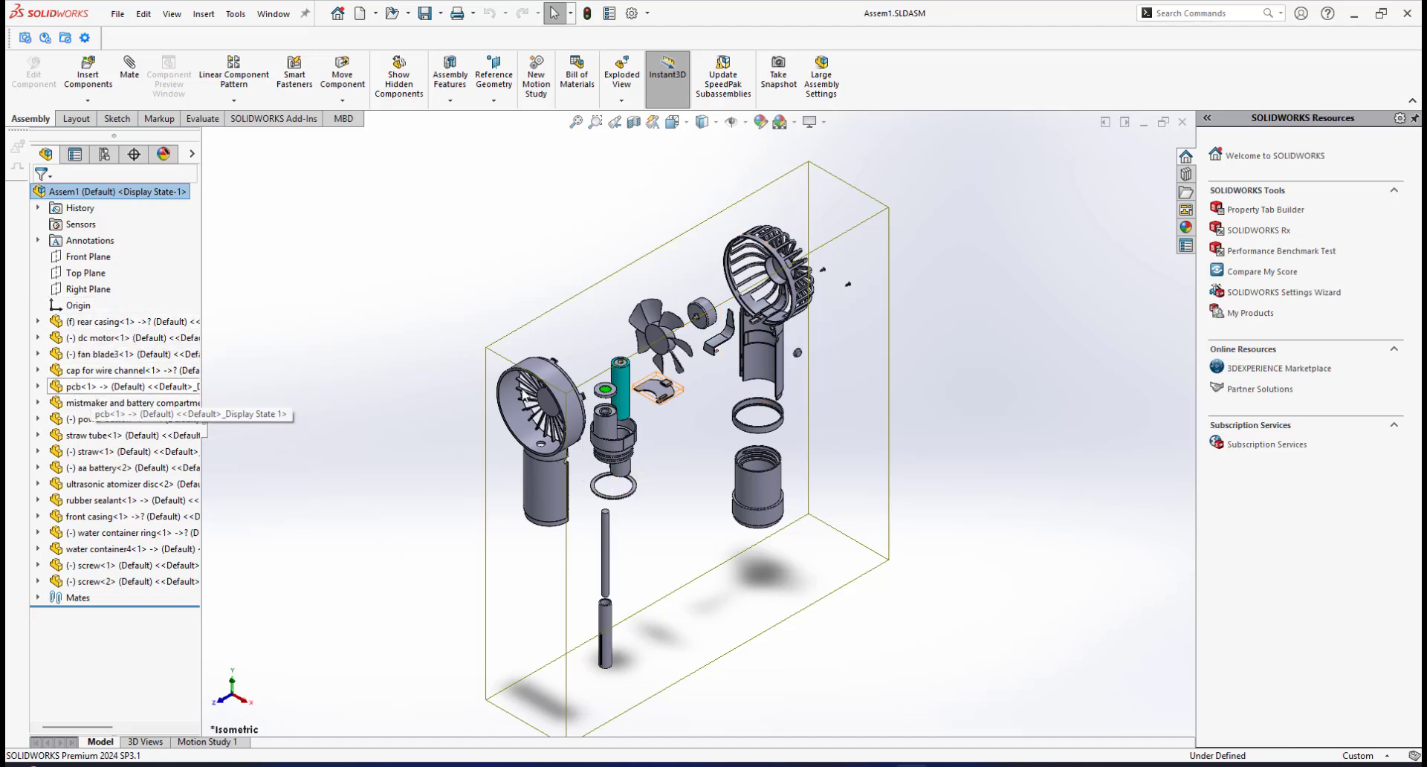
pyautogui.scroll(-3, 740, 382)
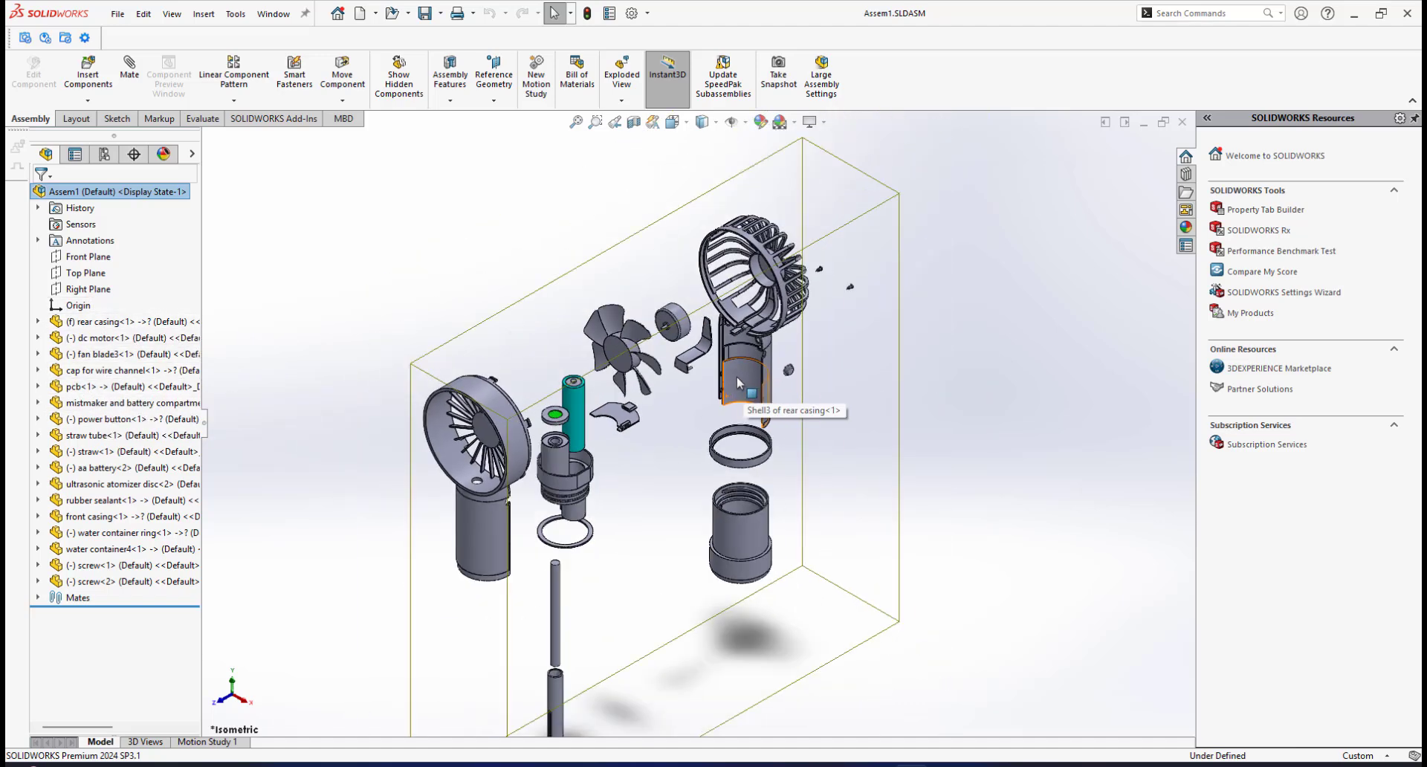
pyautogui.scroll(-2, 704, 367)
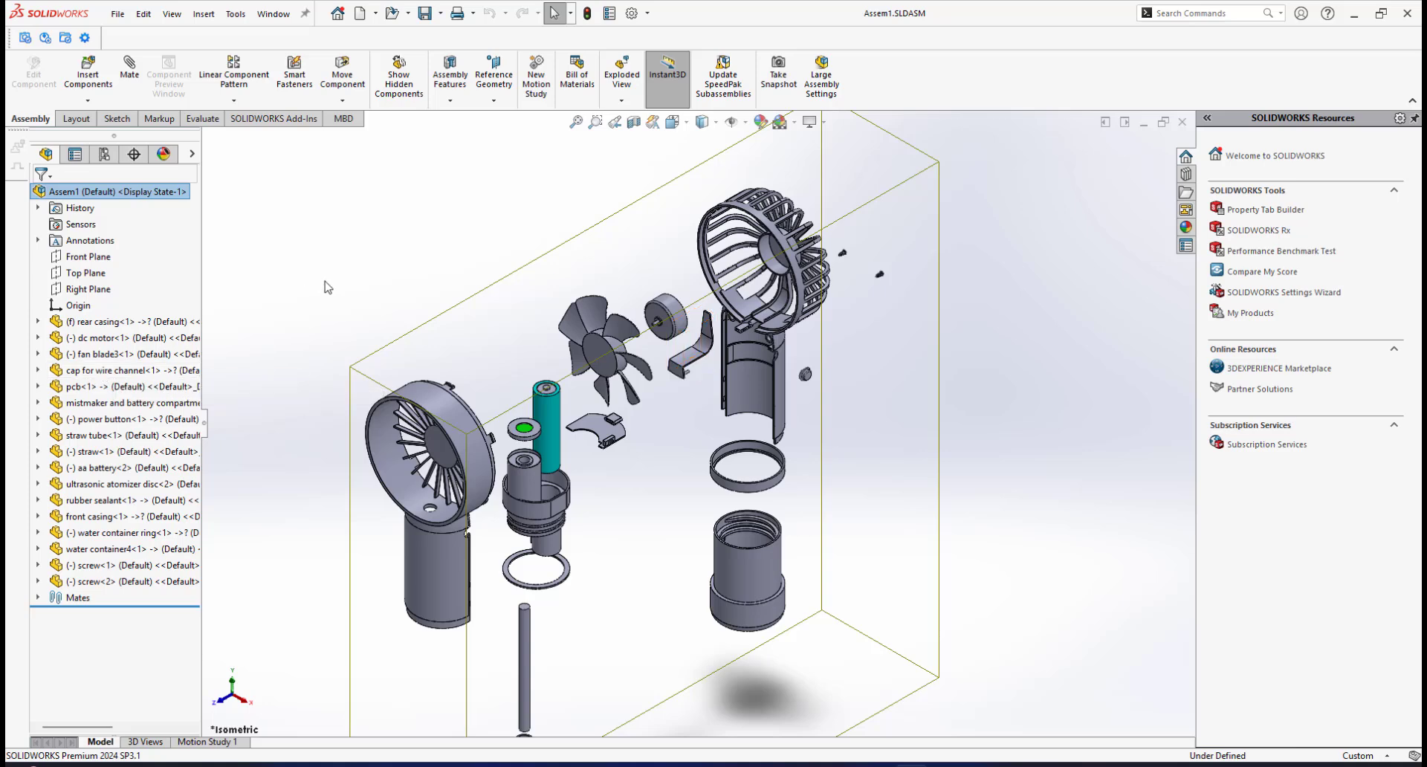
# Step: Identify the rear casing, dc motor, fan blade3 and cap for wire channel in the exploded view, following their tree order
pyautogui.click(97, 323)
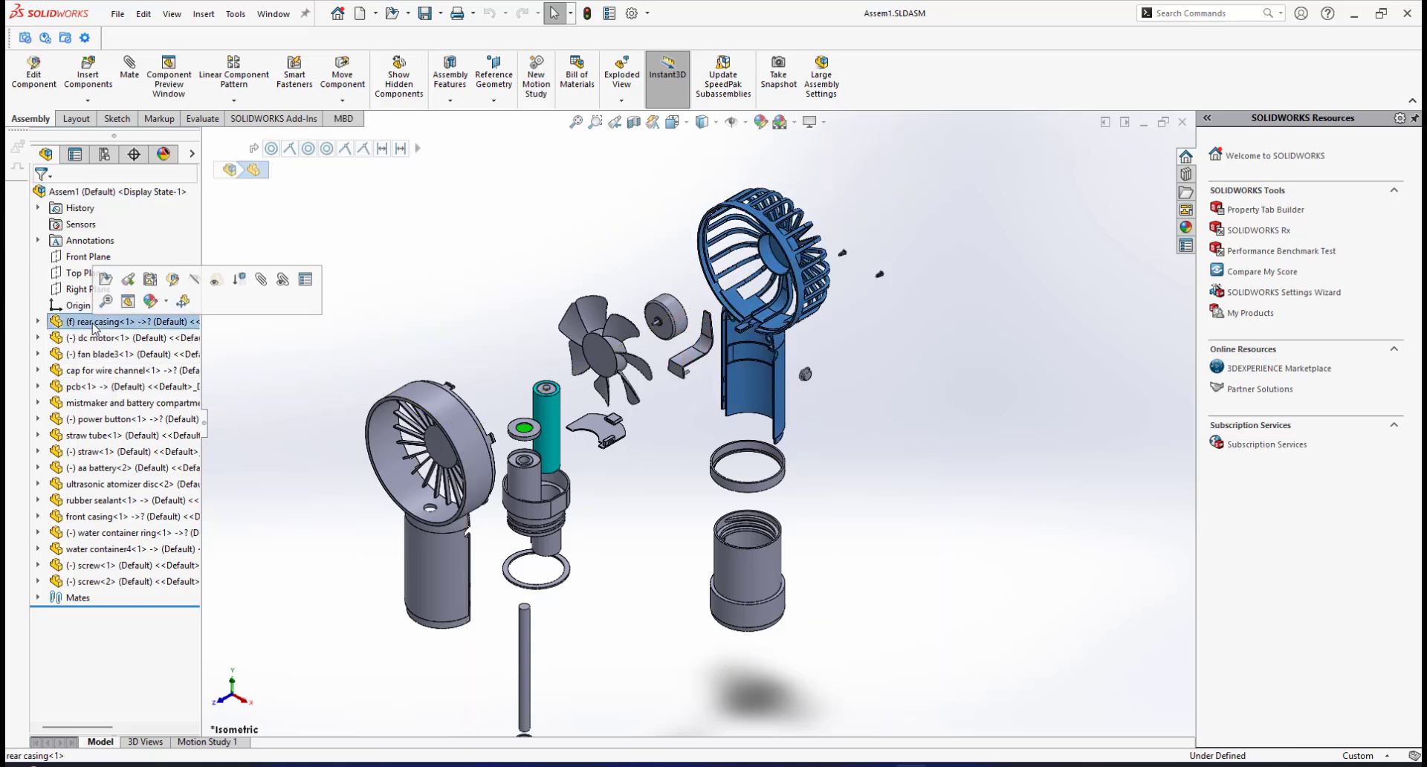
pyautogui.click(94, 339)
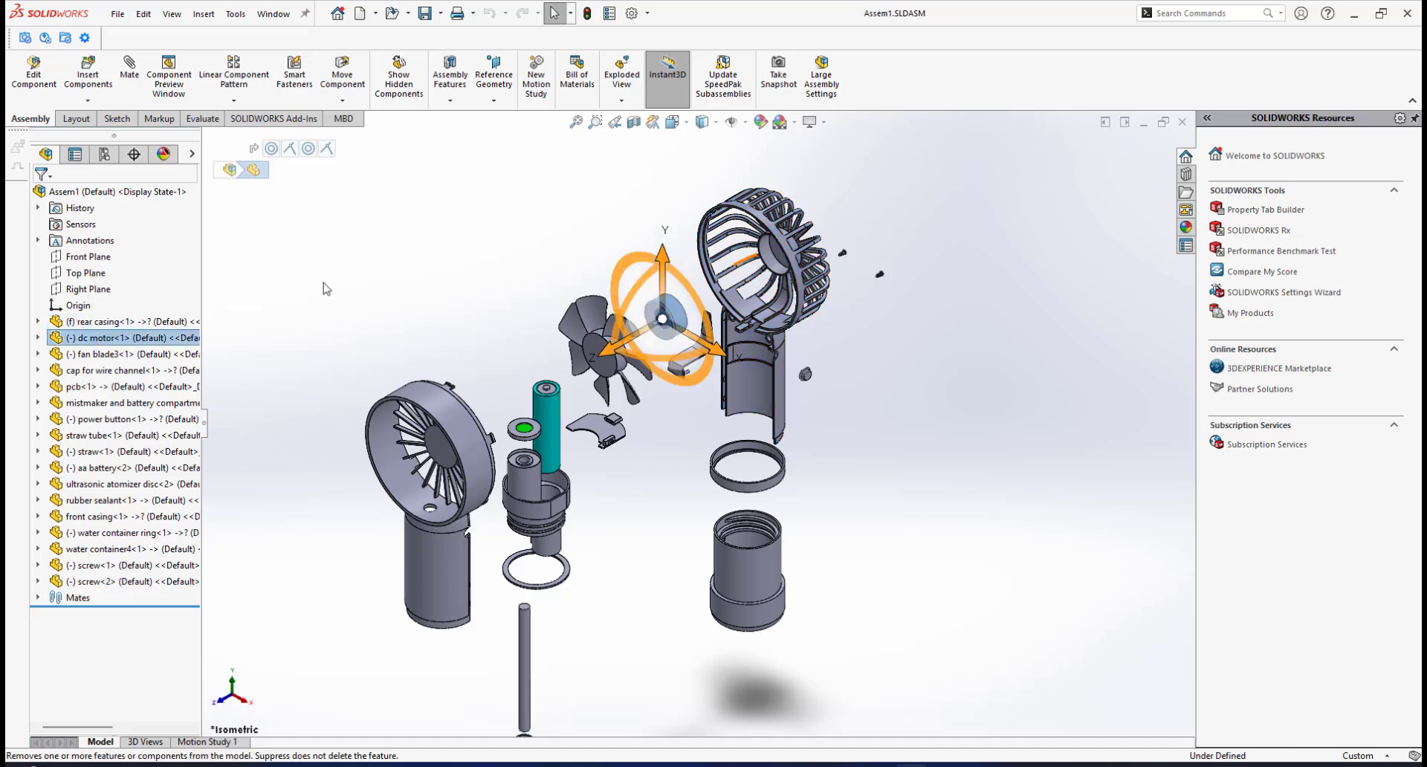
pyautogui.click(96, 356)
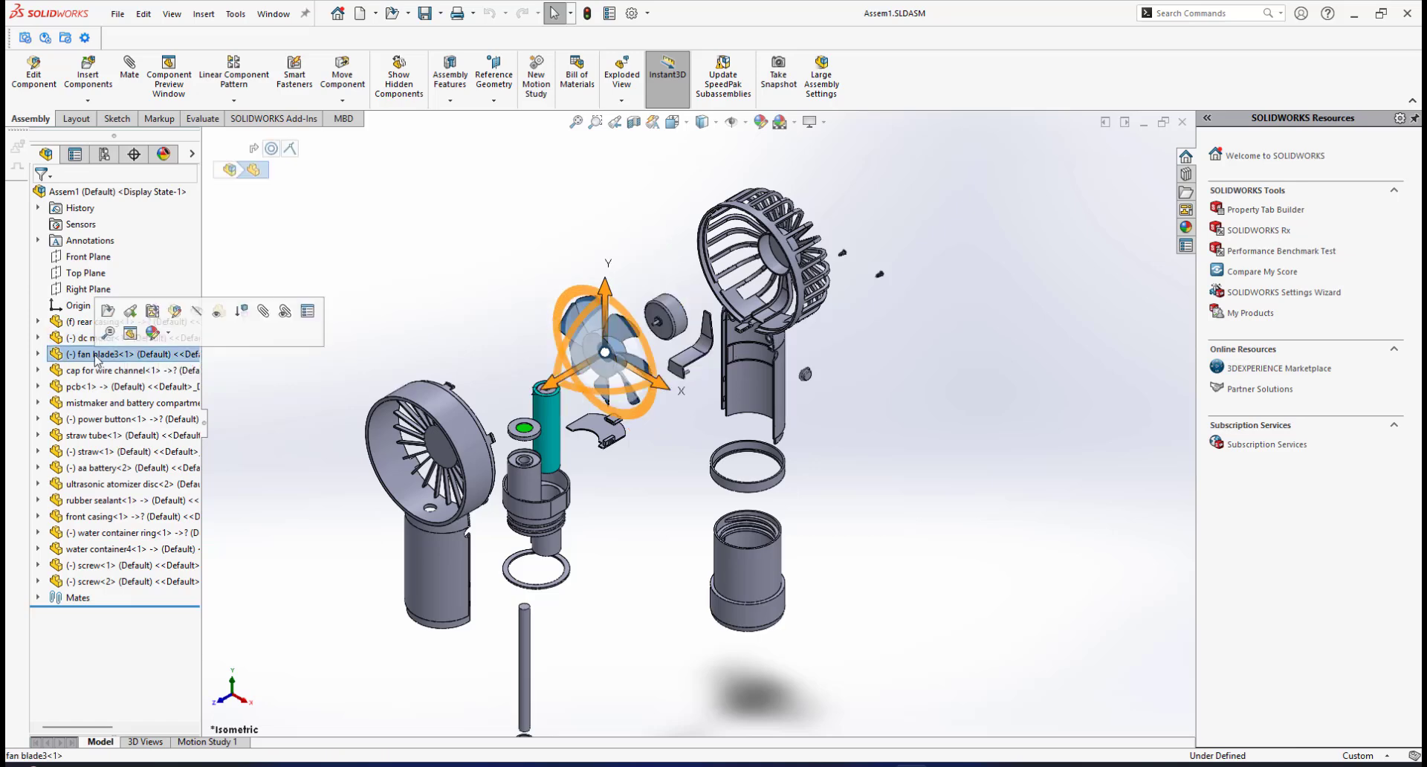
pyautogui.click(85, 370)
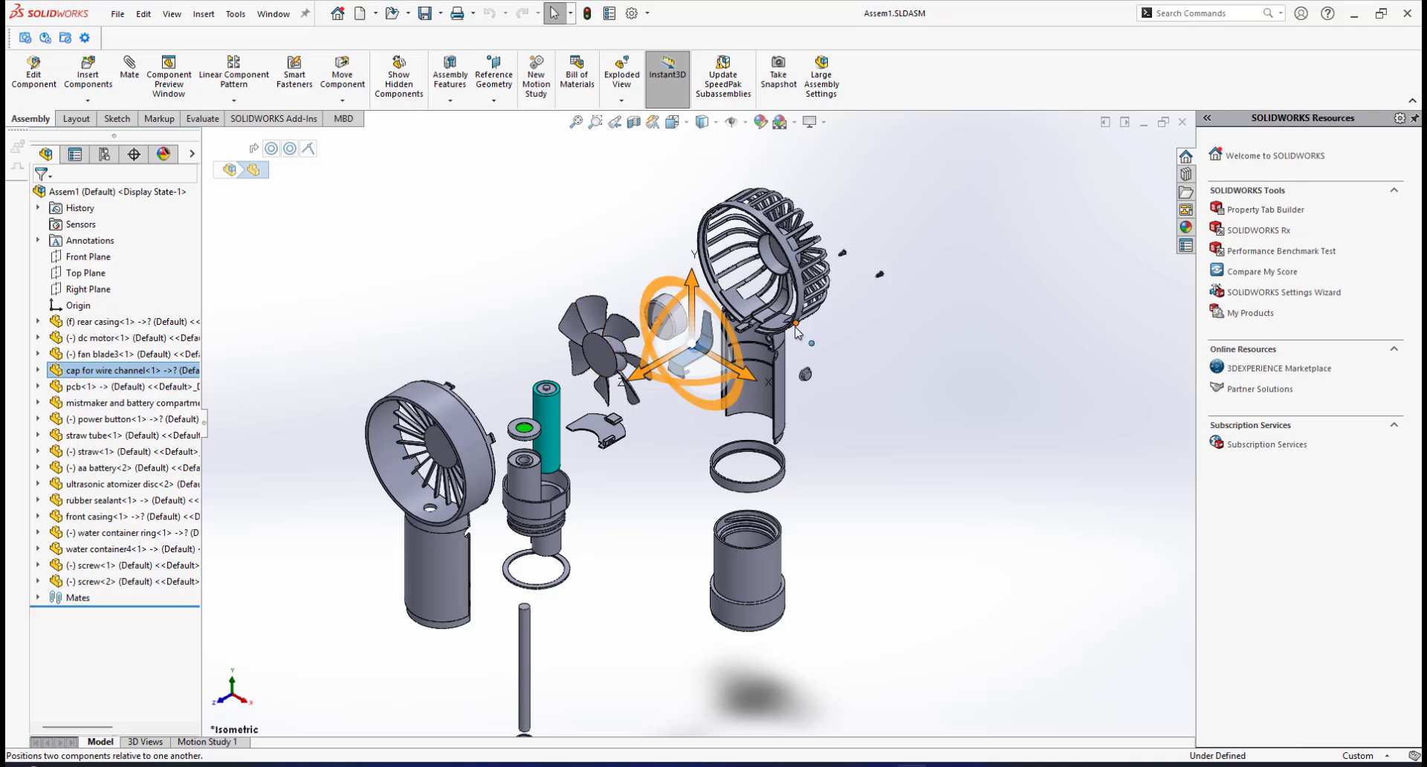
# Step: Reorder the component tree so the cap for wire channel sits between the dc motor and fan blade3
pyautogui.click(83, 339)
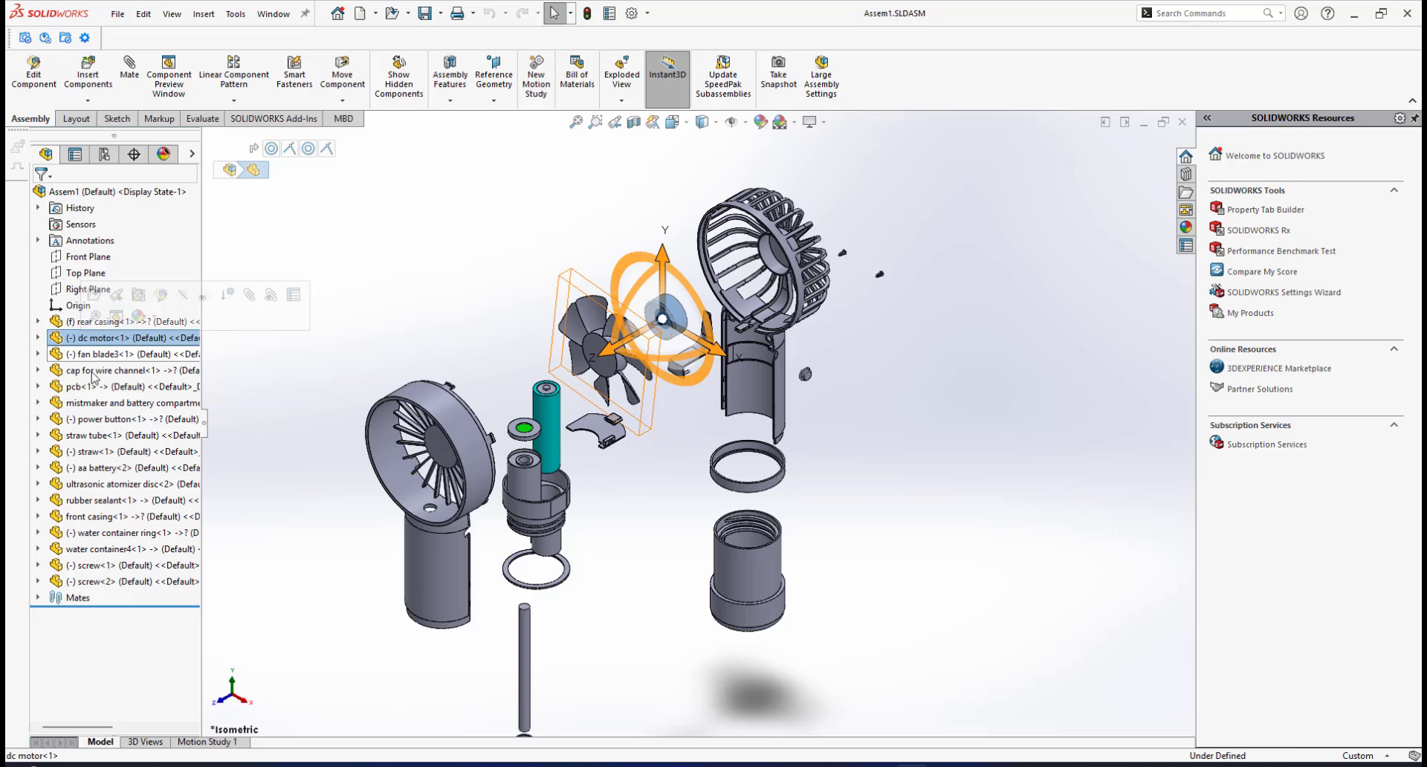
pyautogui.click(93, 371)
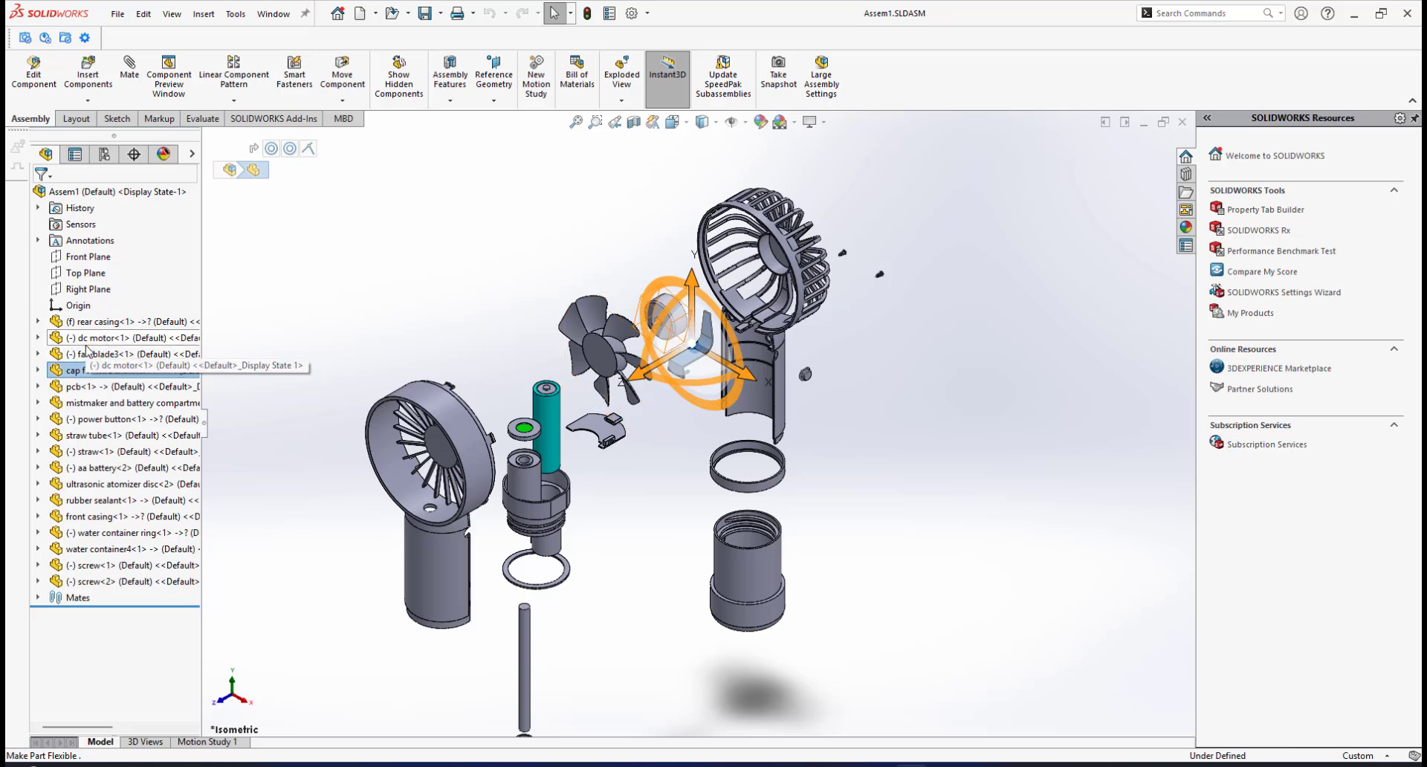
pyautogui.click(89, 354)
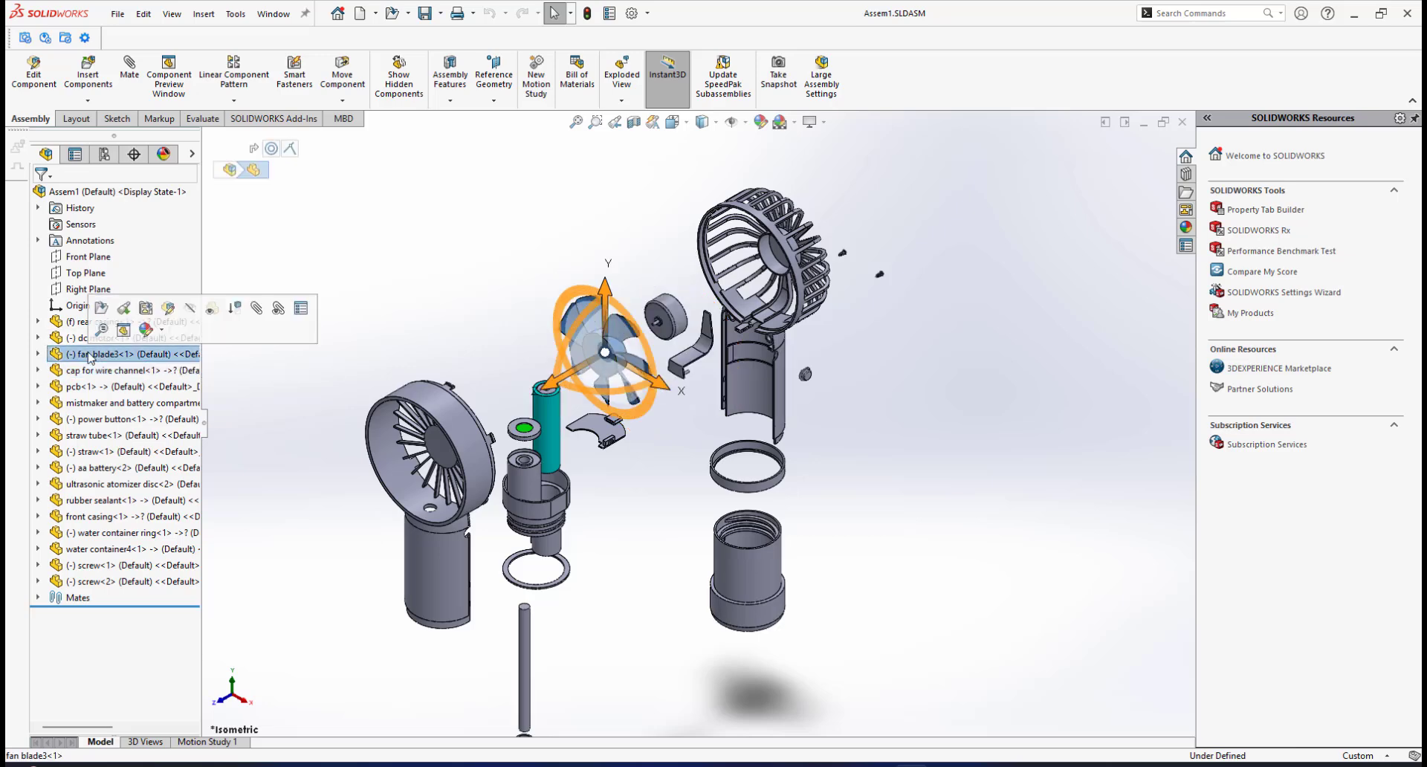
pyautogui.click(88, 372)
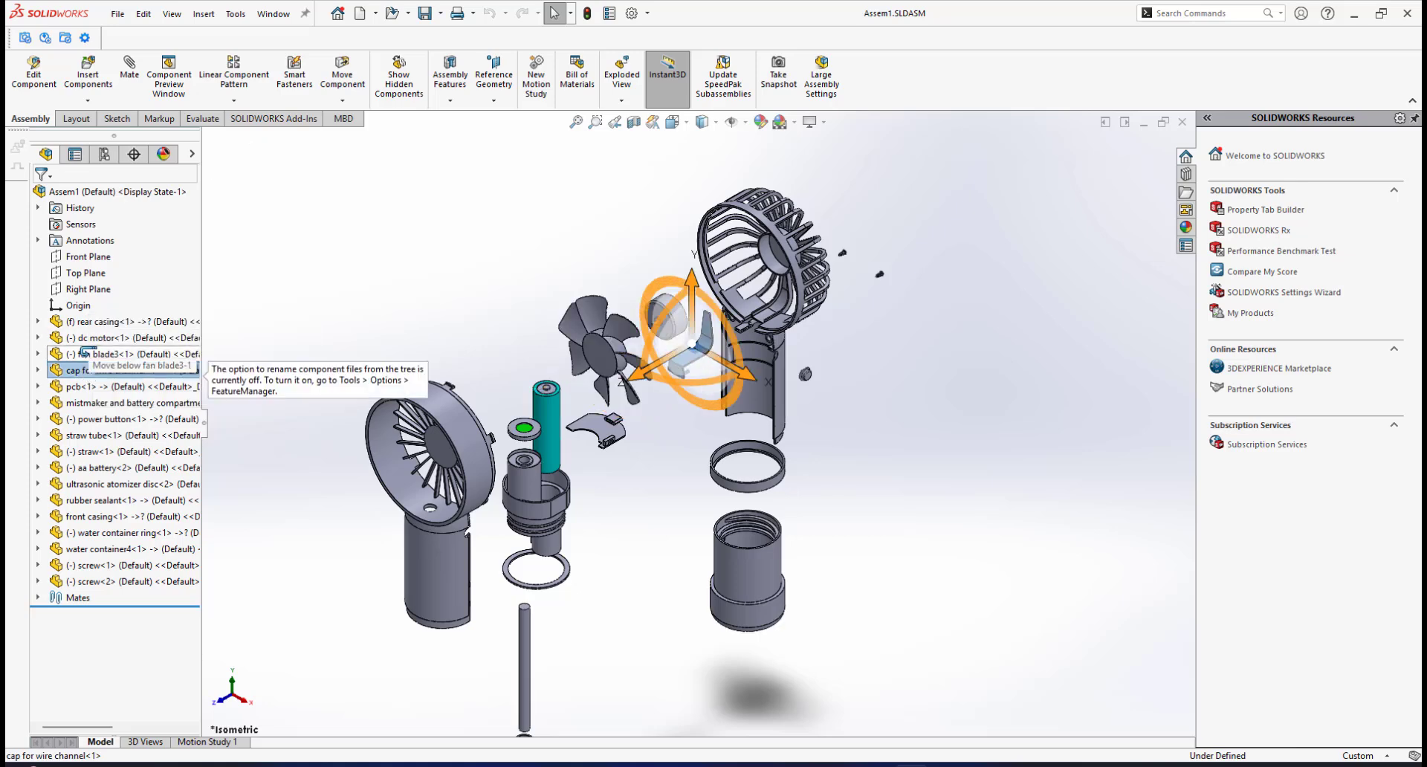
pyautogui.moveTo(84, 371); pyautogui.dragTo(134, 343)
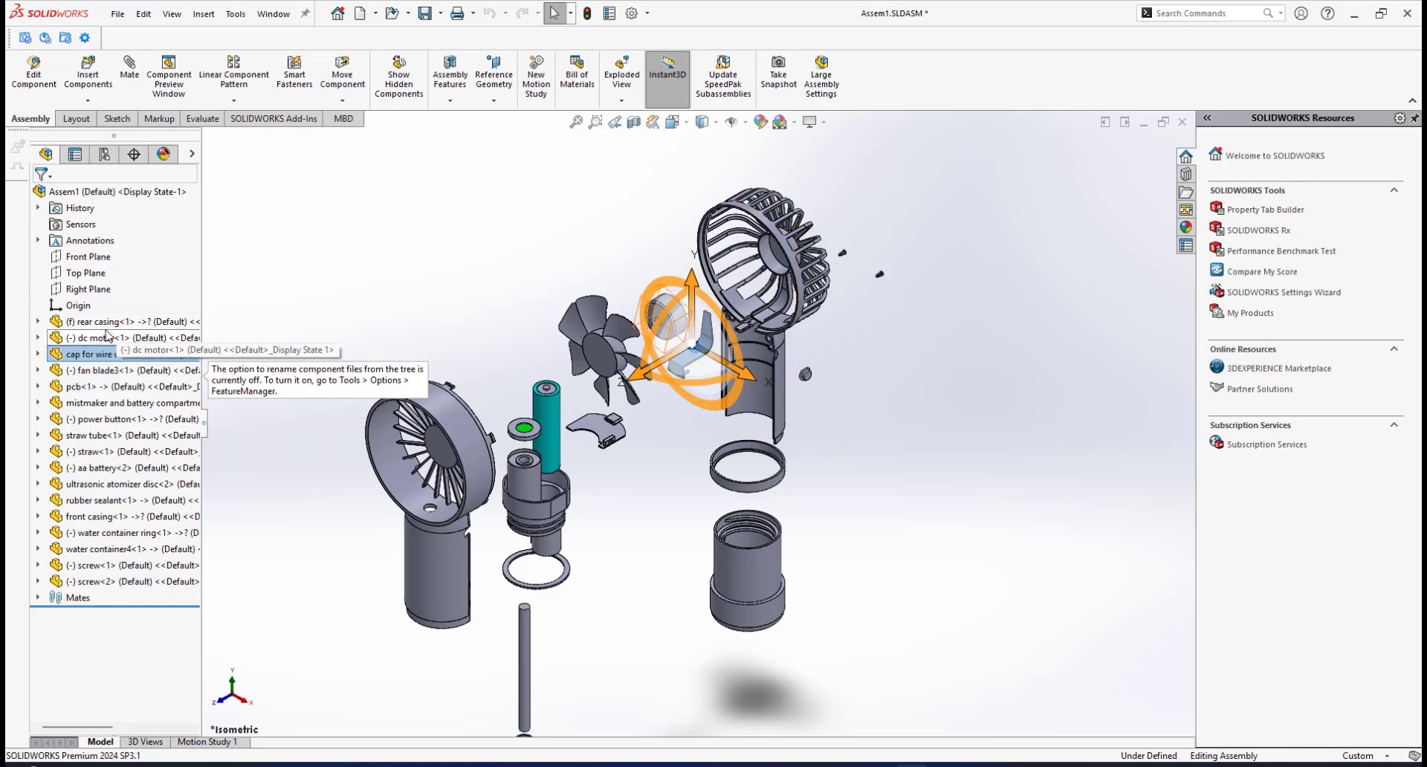
# Step: Check the component order from the rear casing through the dc motor and cap for wire channel to fan blade3
pyautogui.click(104, 321)
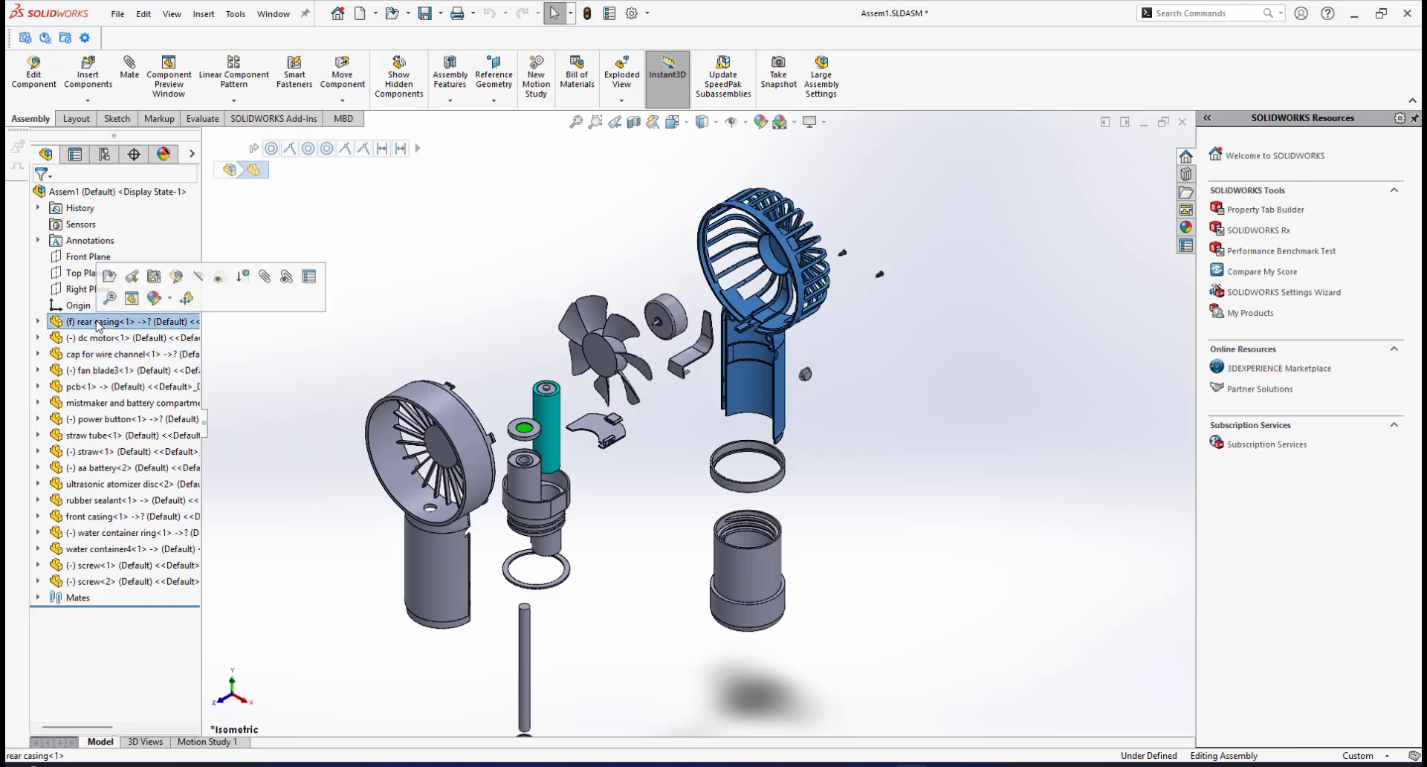
pyautogui.click(92, 338)
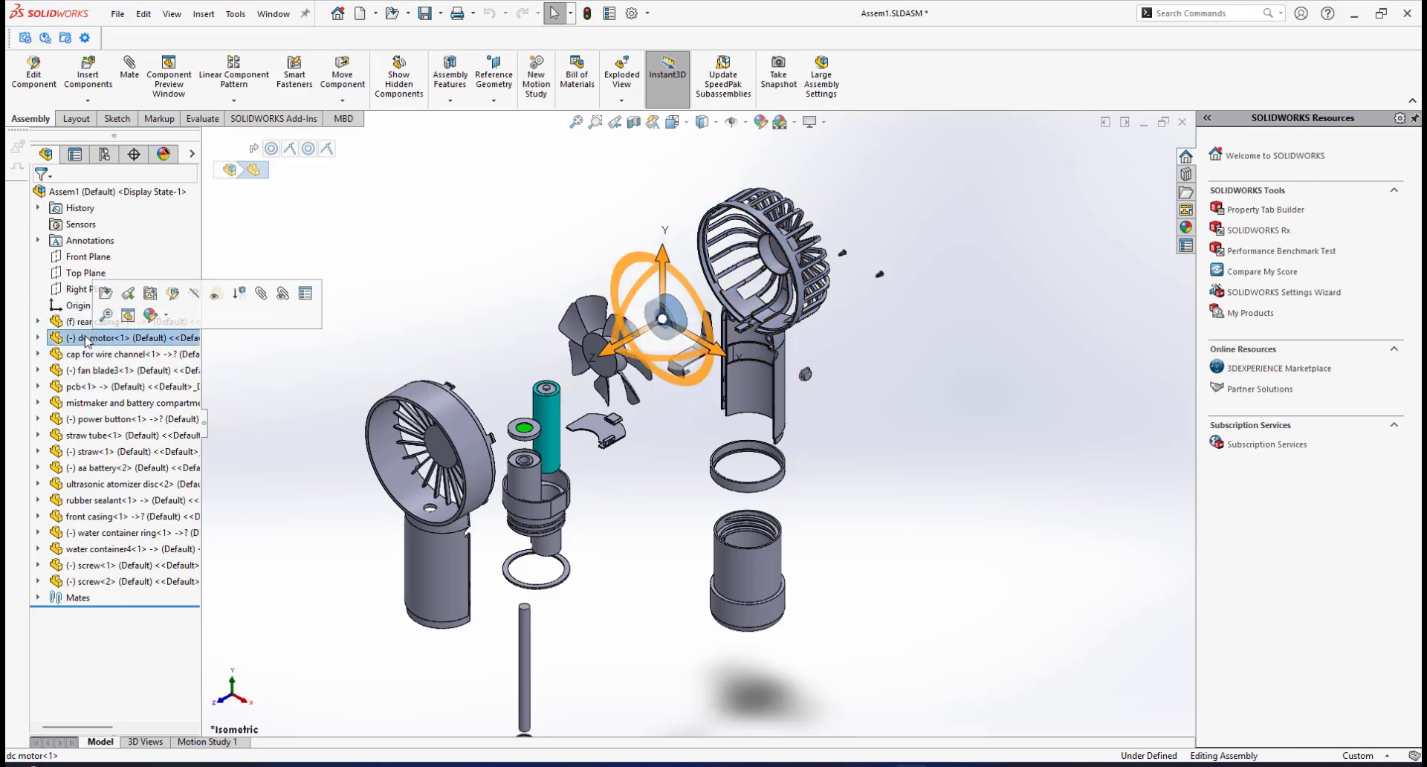
pyautogui.click(87, 360)
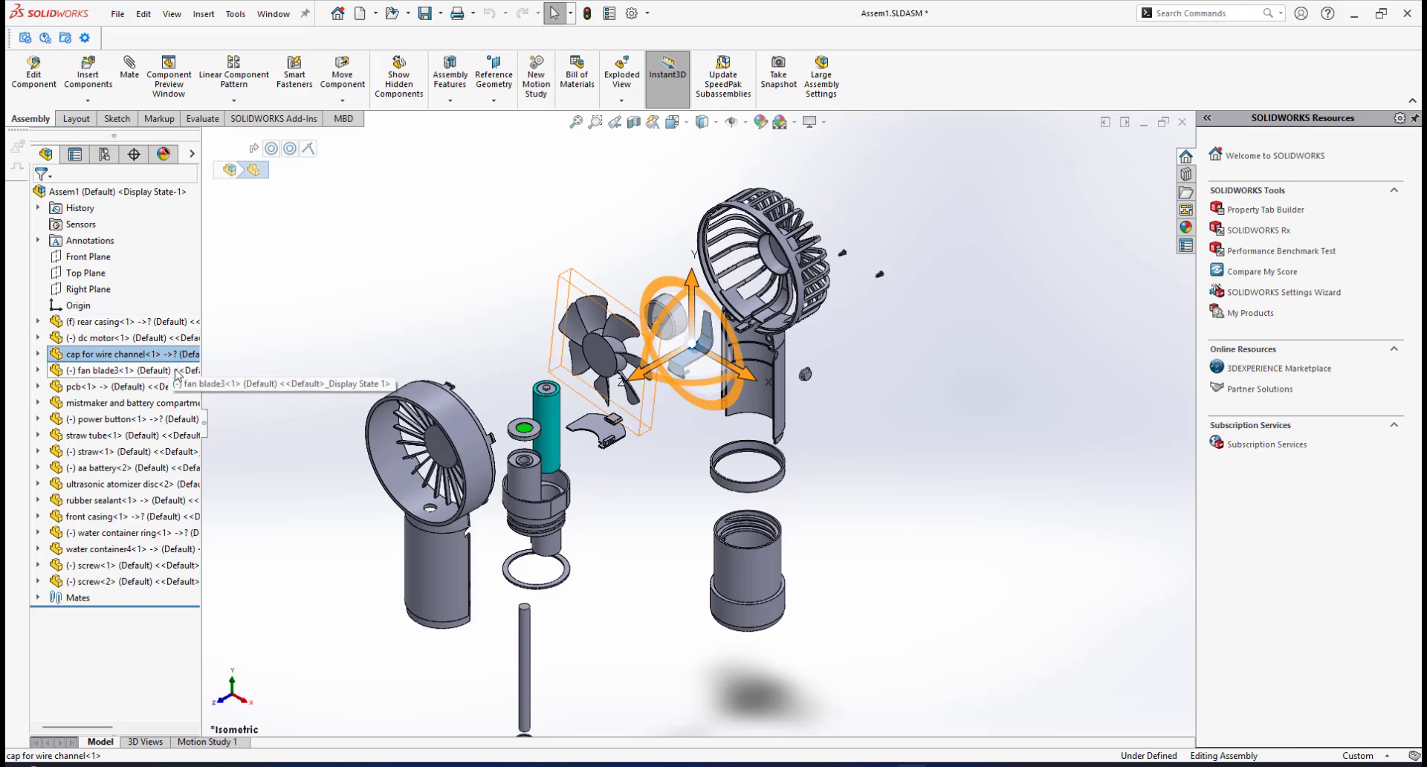
pyautogui.click(95, 322)
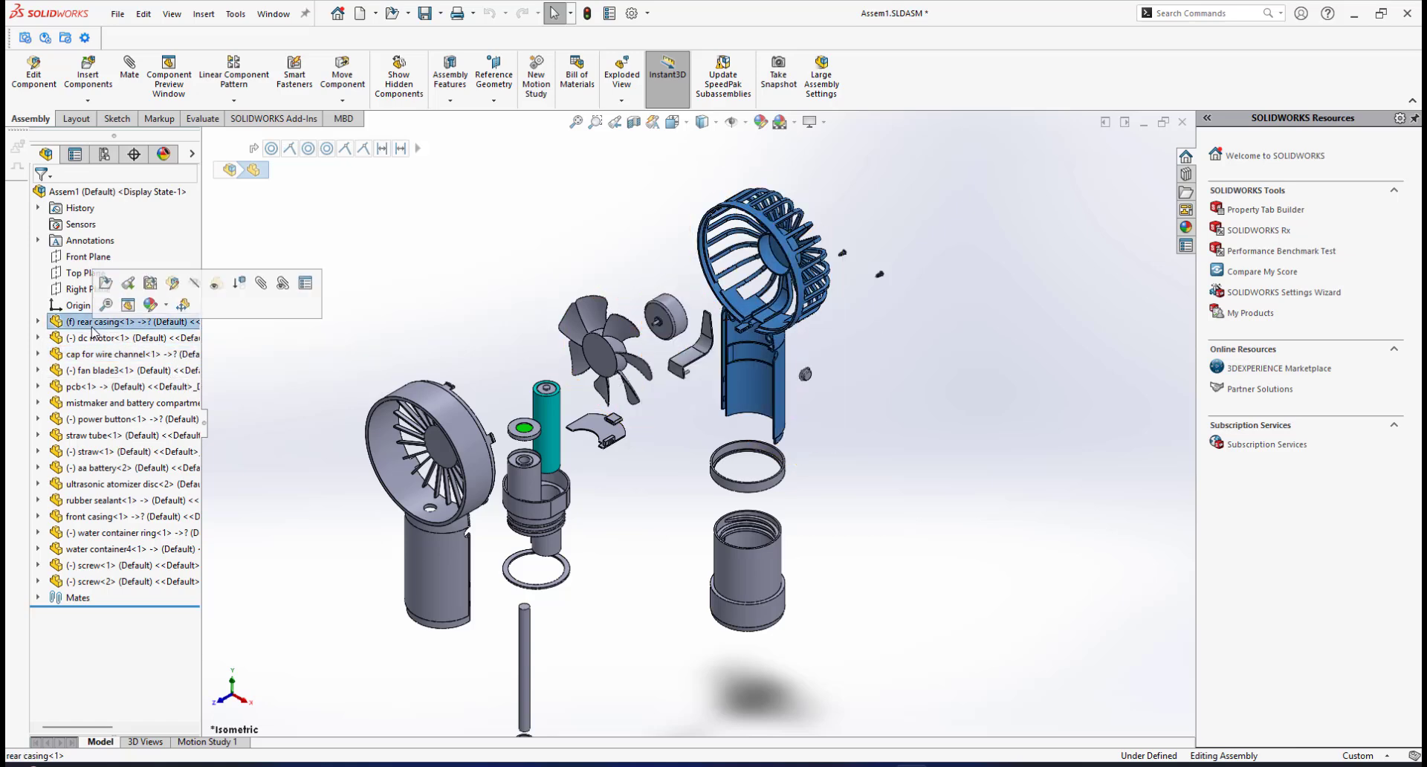
pyautogui.click(89, 338)
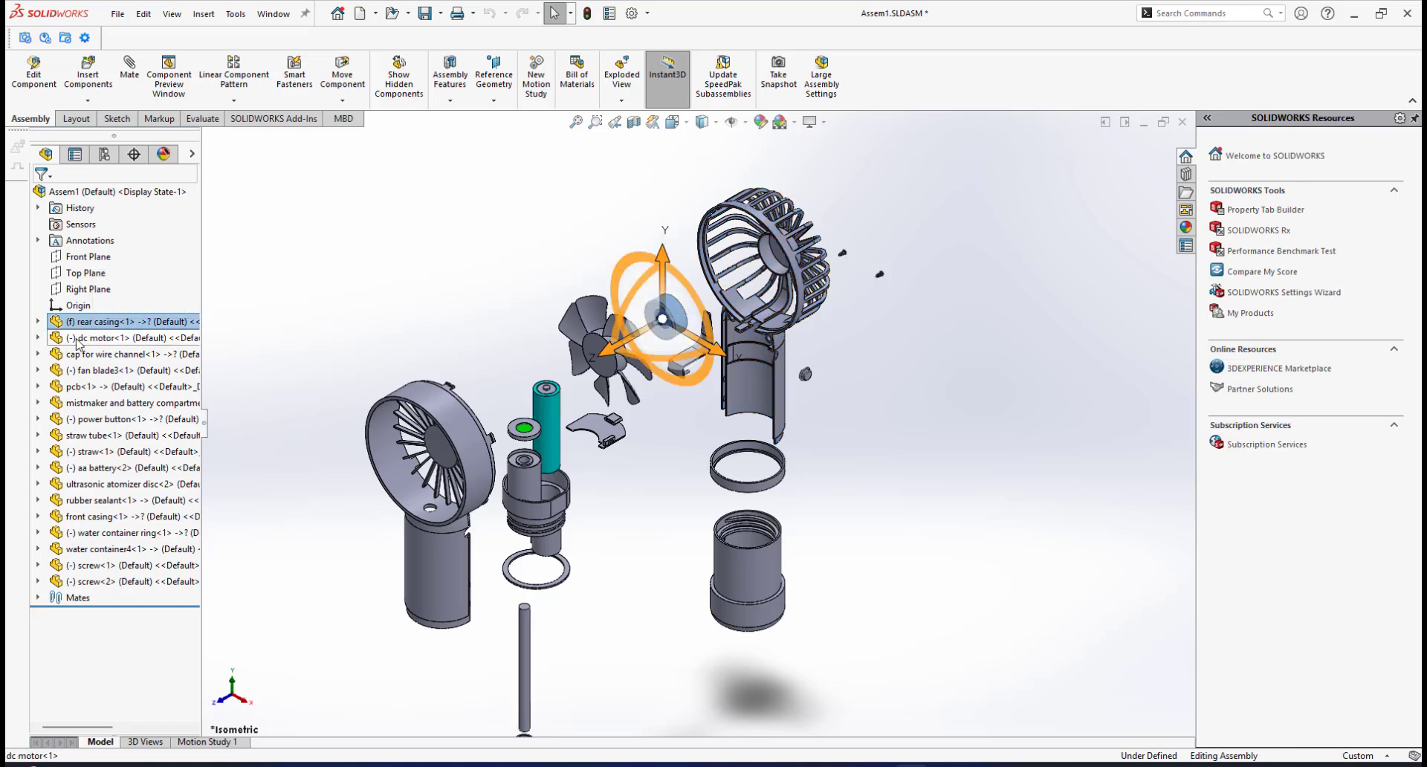
pyautogui.click(92, 359)
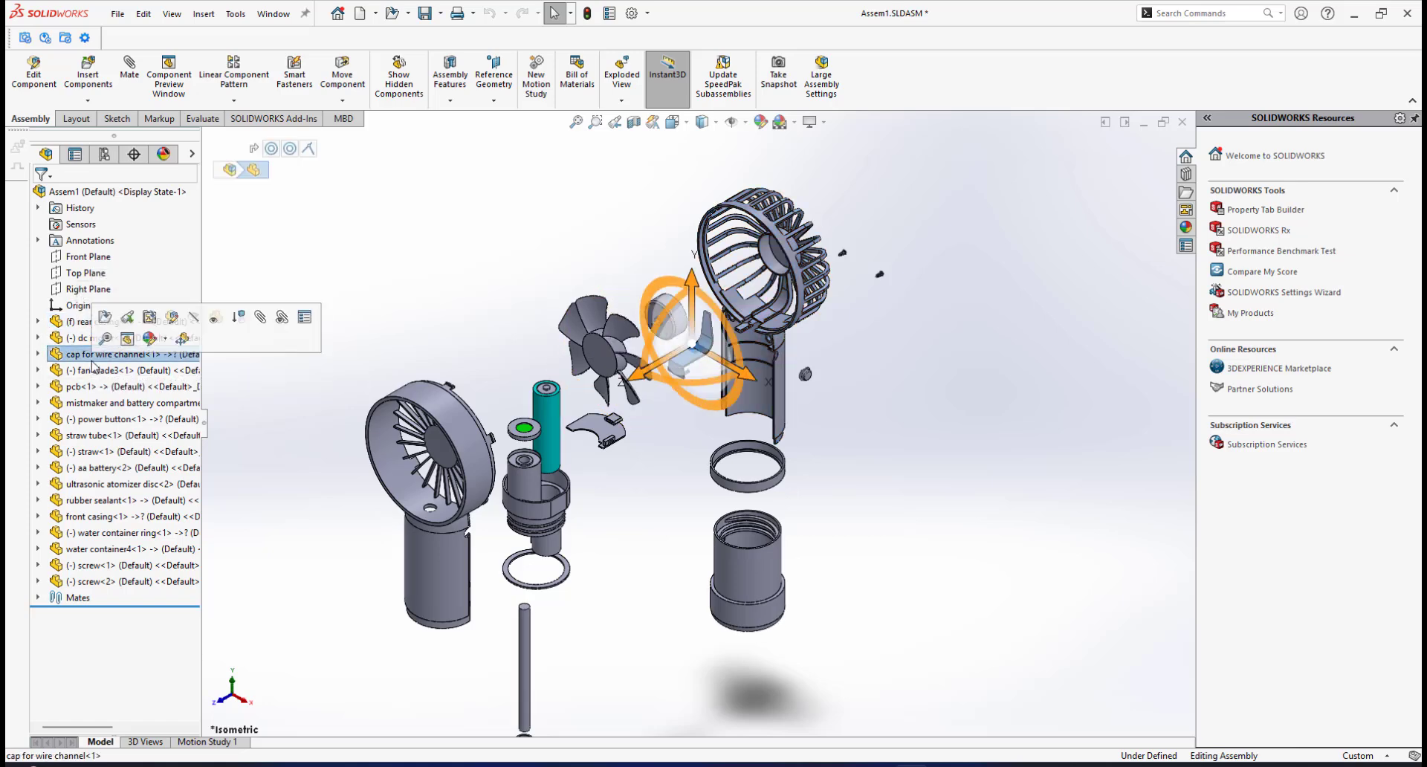
pyautogui.click(94, 371)
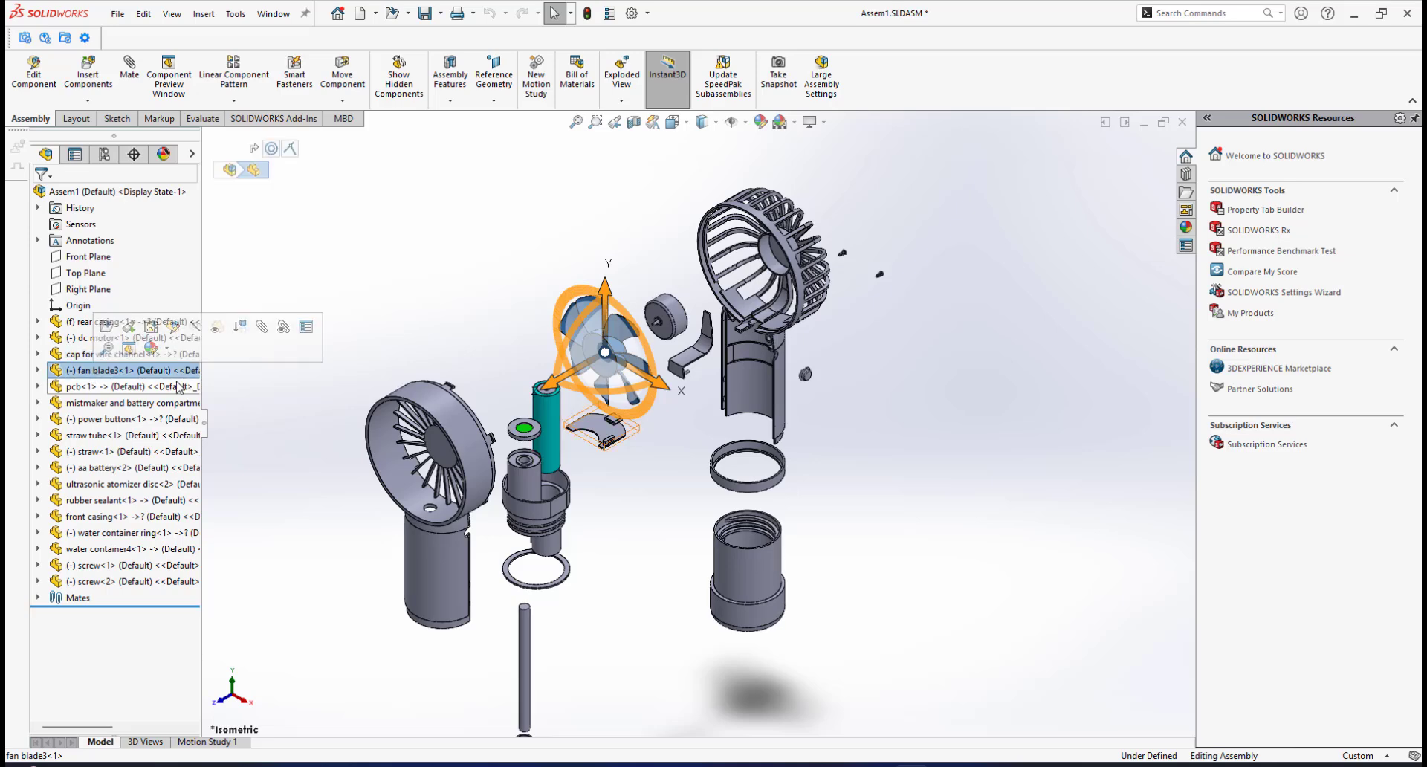
# Step: Reorder the component tree so the power button sits directly below the pcb, above the mistmaker and battery compartment
pyautogui.click(73, 389)
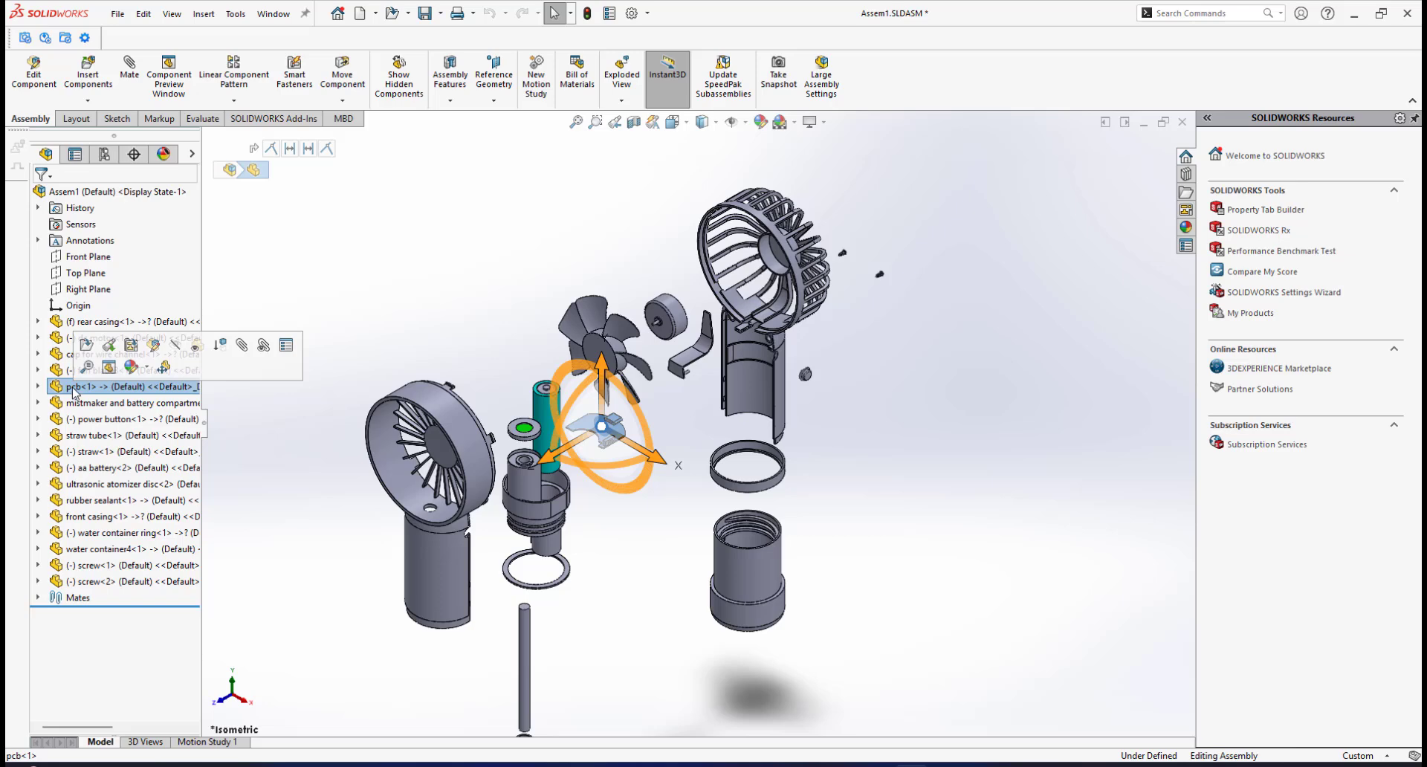
pyautogui.click(99, 420)
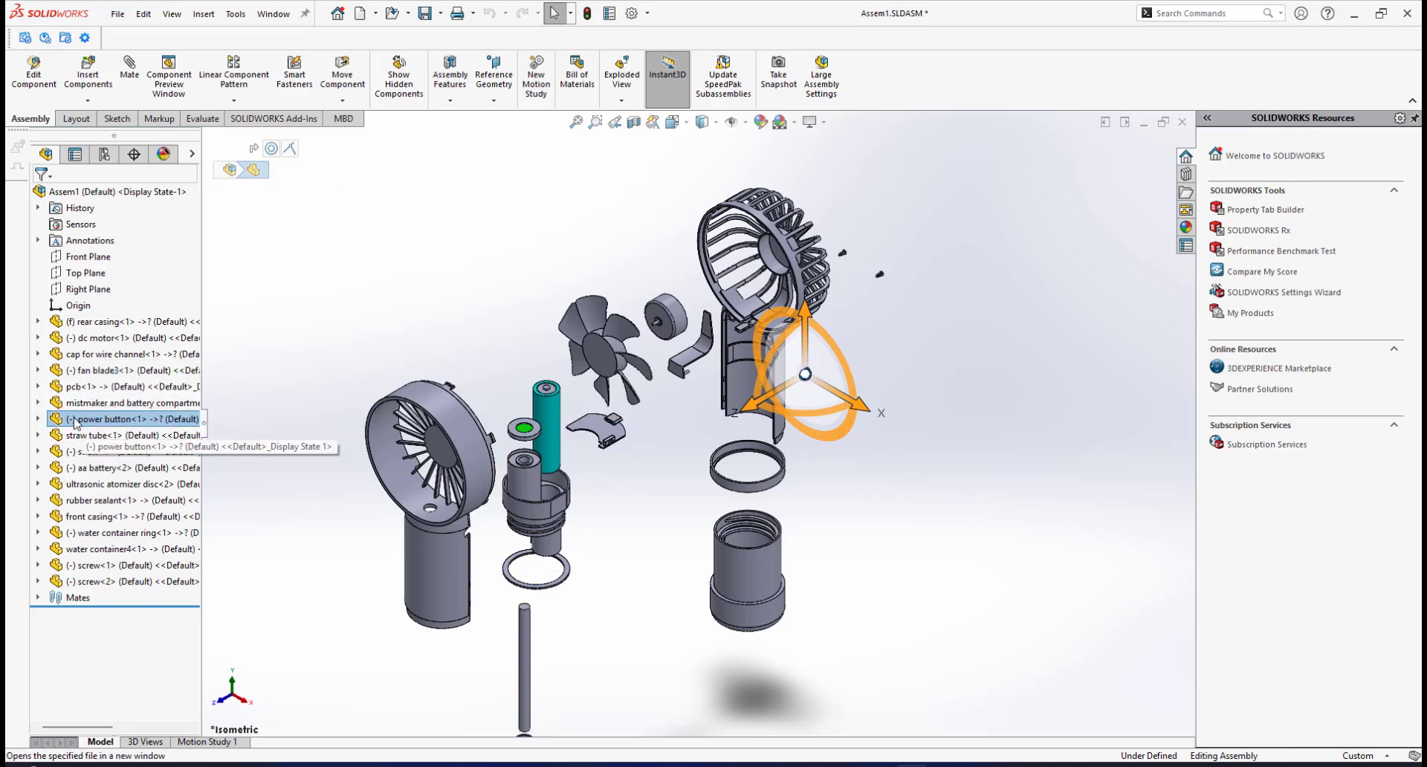
pyautogui.moveTo(74, 421); pyautogui.dragTo(78, 390)
pyautogui.click(78, 390)
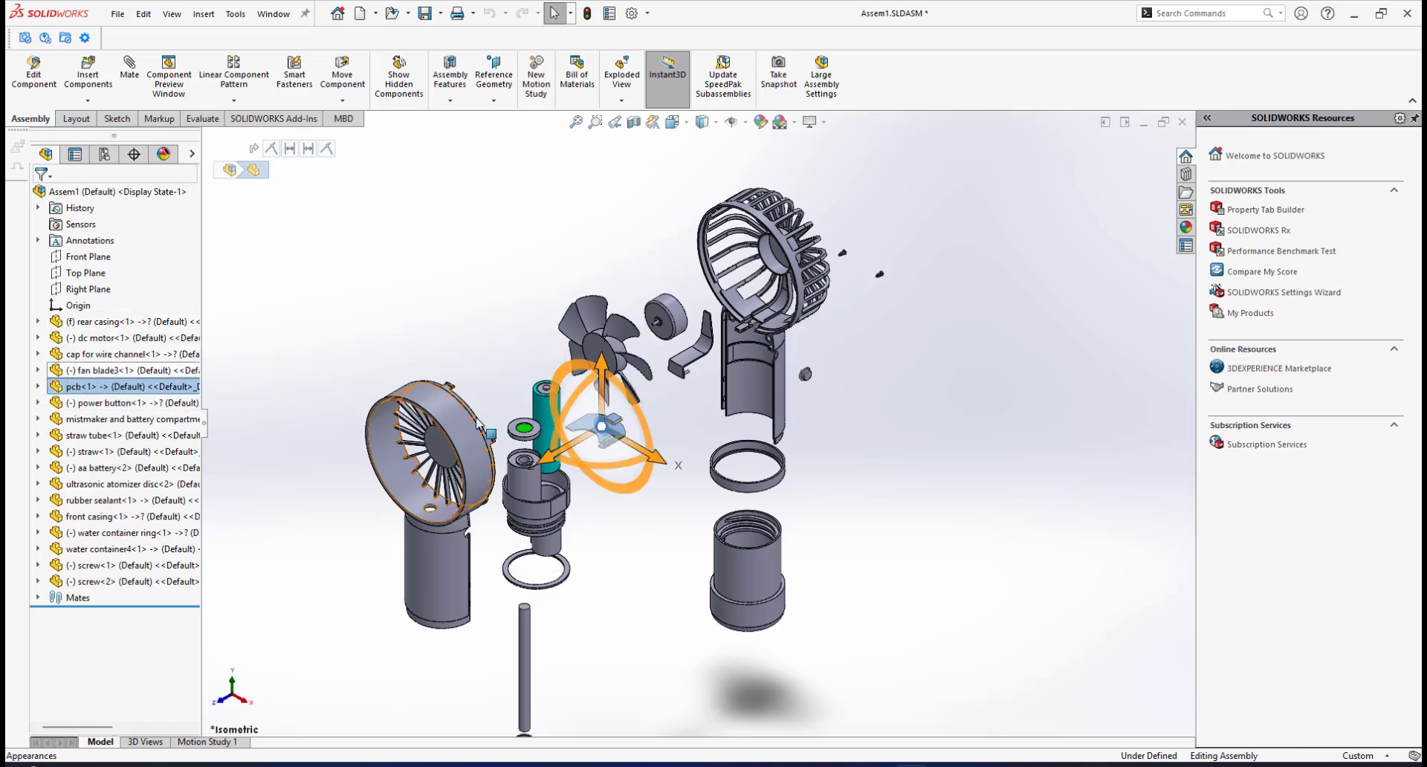
pyautogui.click(87, 403)
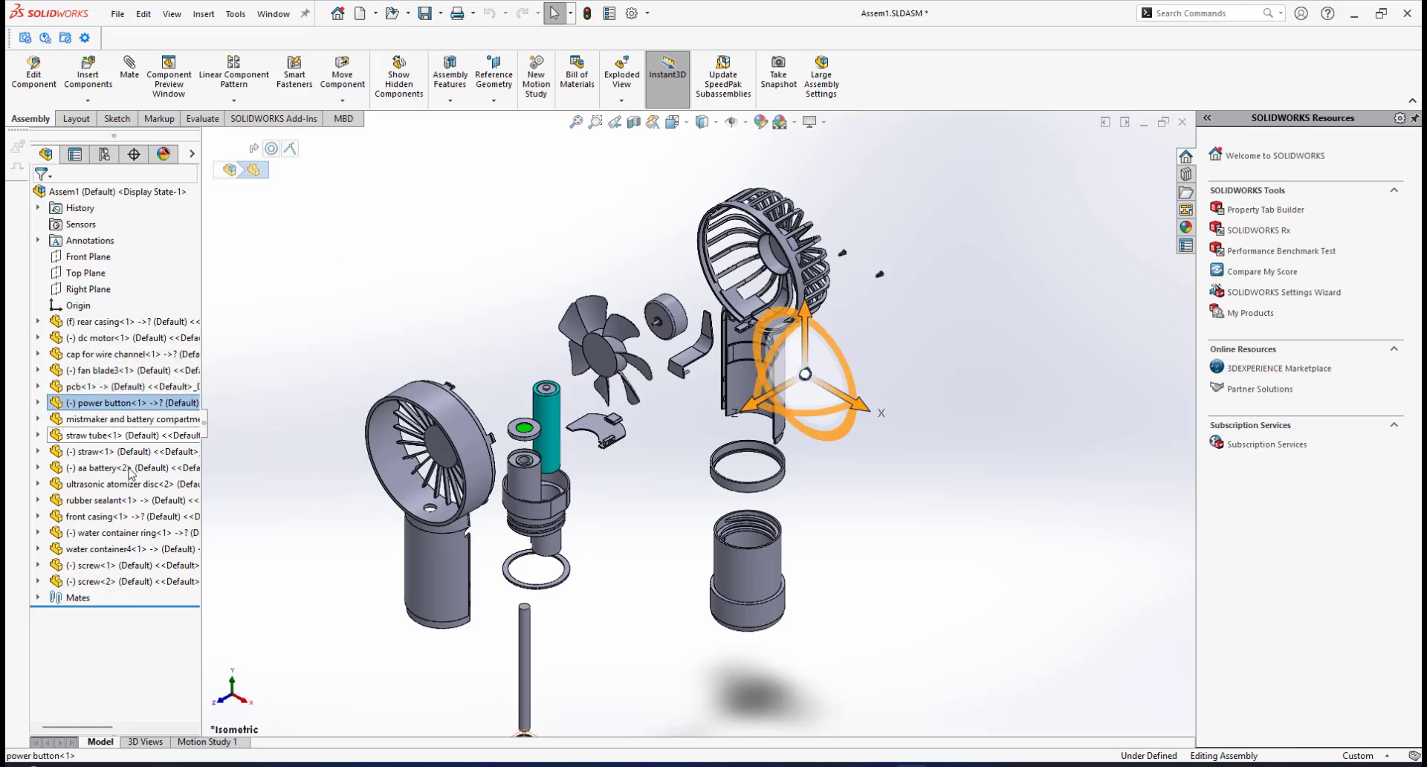
# Step: Examine the mistmaker and battery compartment, the straw tube and the parts around them in the exploded view
pyautogui.click(80, 422)
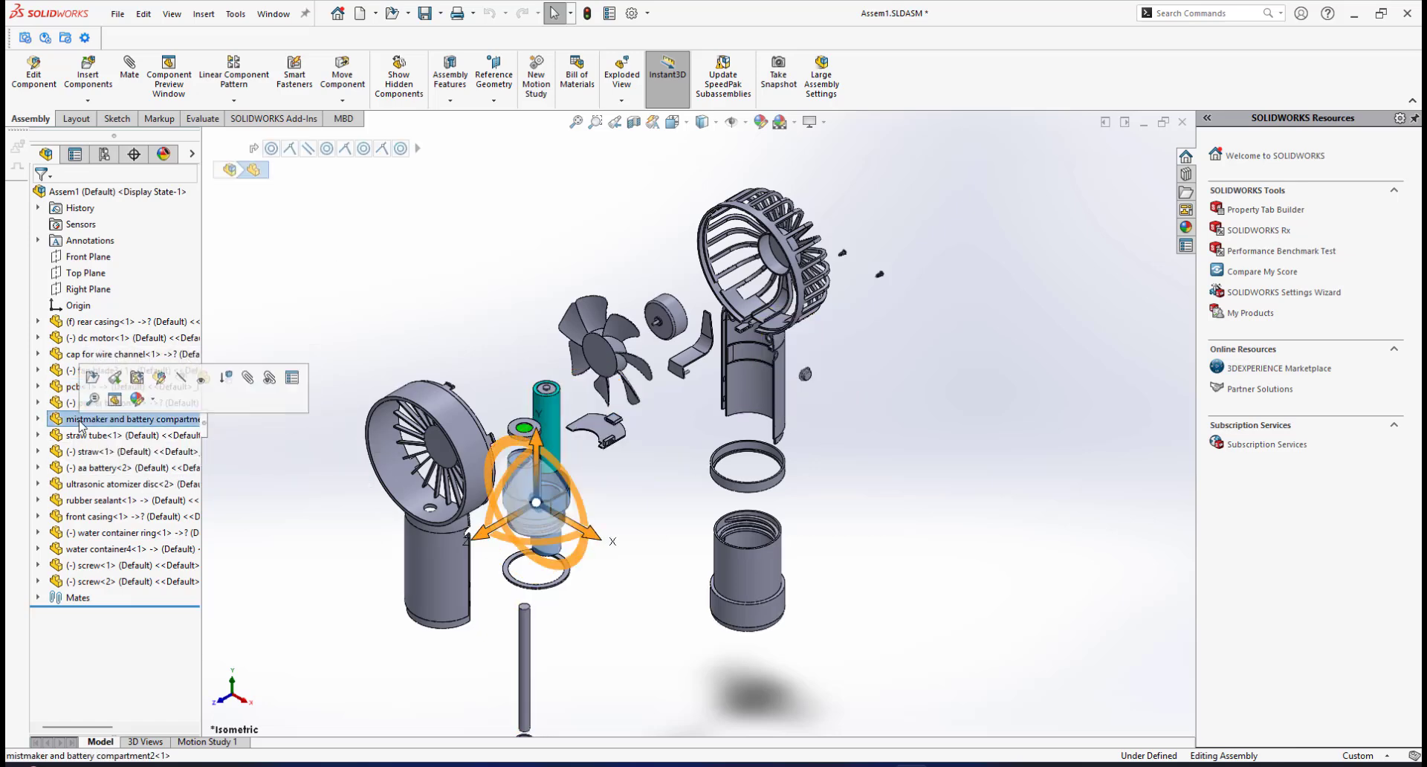
pyautogui.scroll(-2, 514, 536)
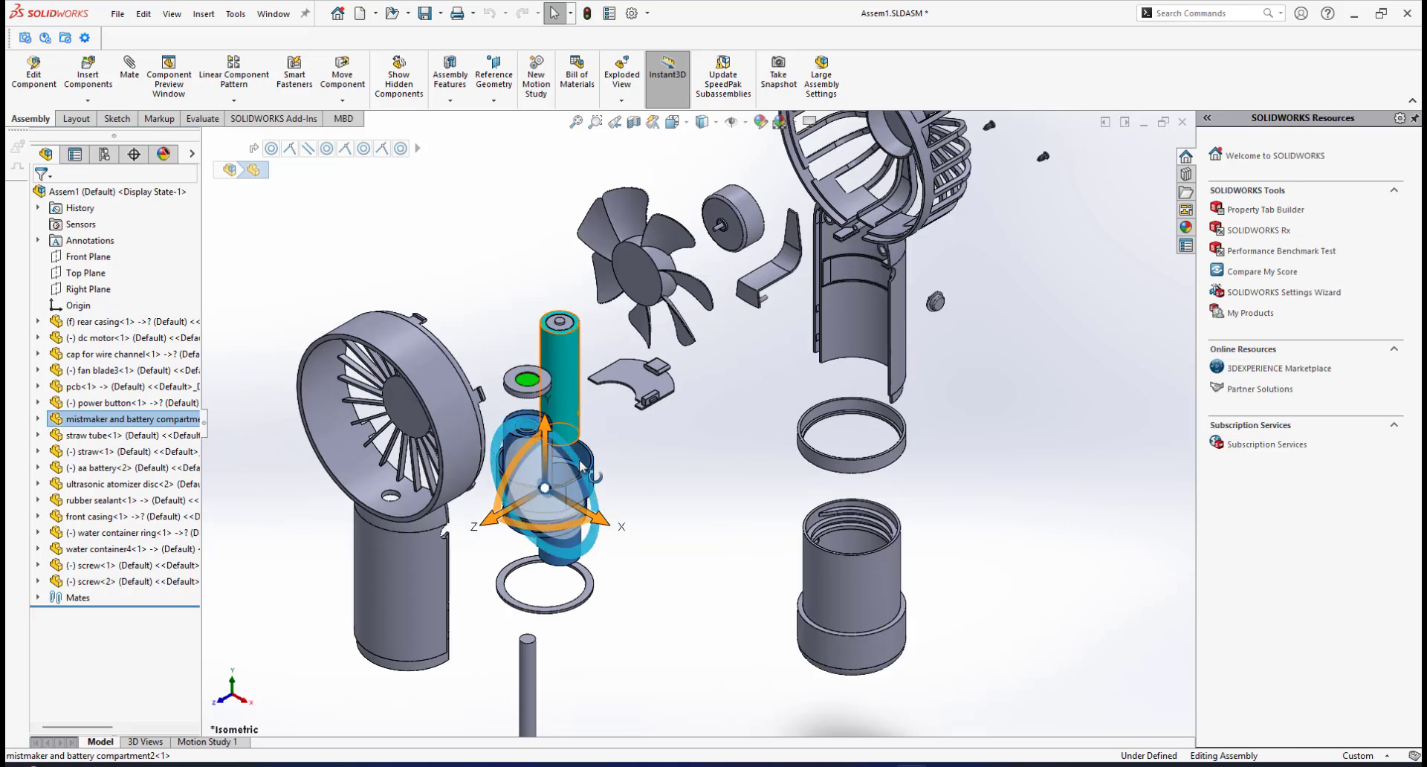
pyautogui.click(90, 420)
pyautogui.click(73, 436)
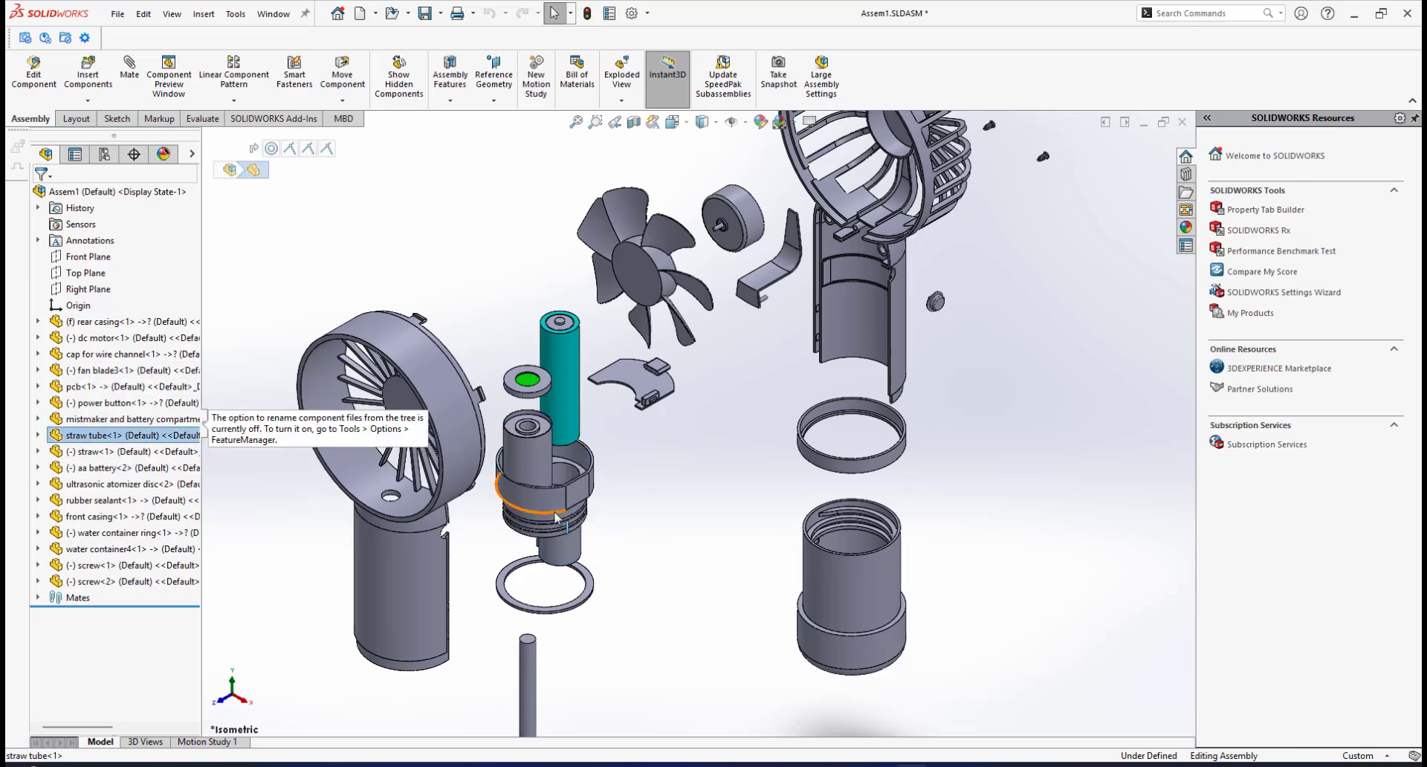
pyautogui.scroll(5, 556, 518)
pyautogui.scroll(-2, 639, 639)
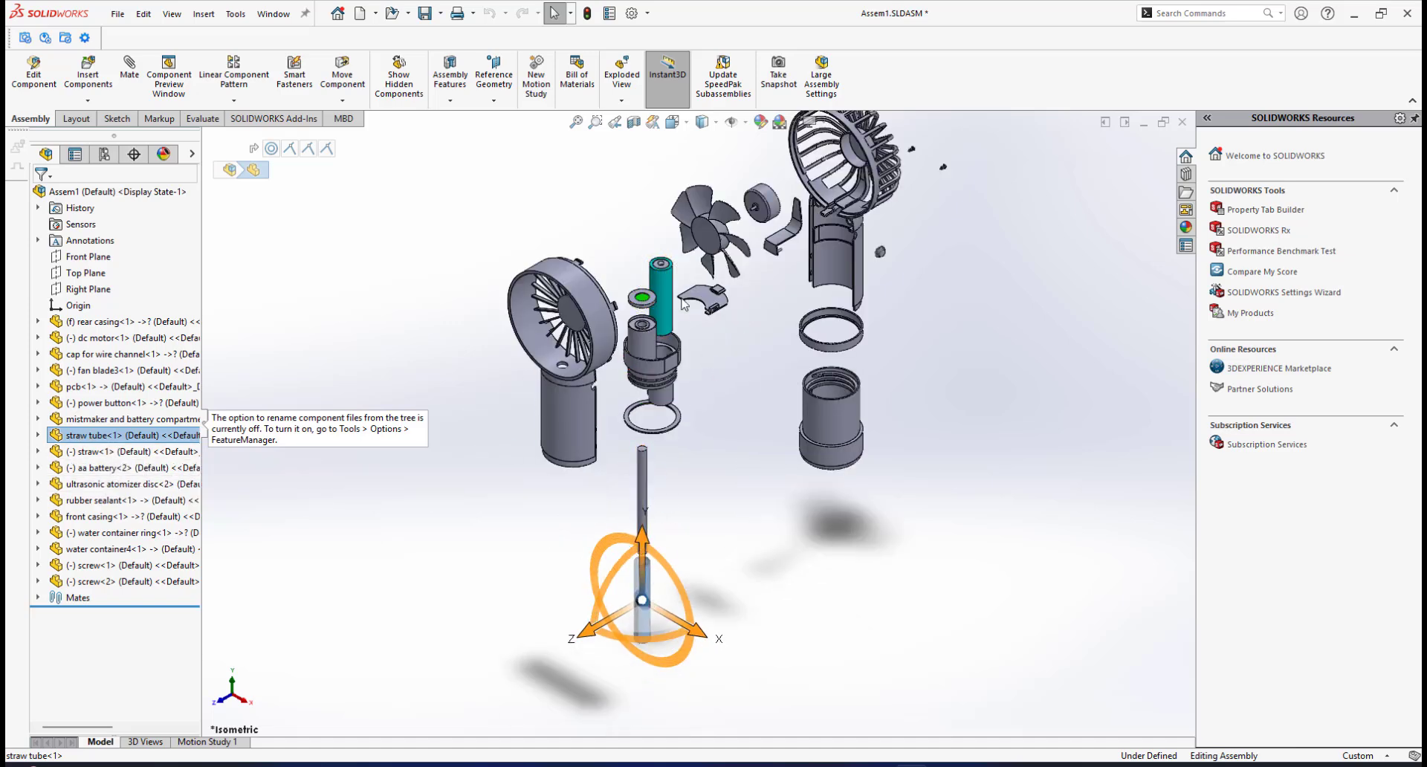
pyautogui.scroll(-2, 679, 297)
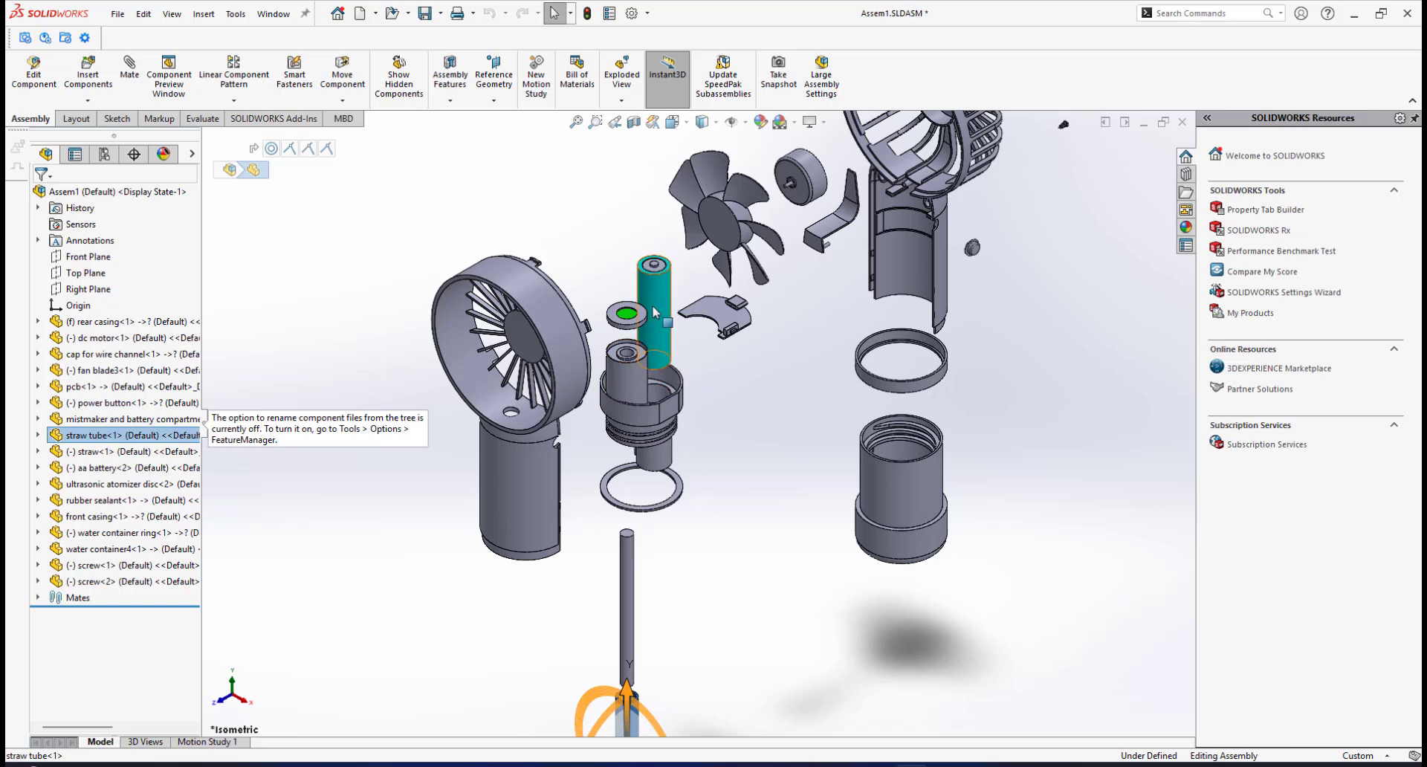
pyautogui.scroll(-2, 660, 398)
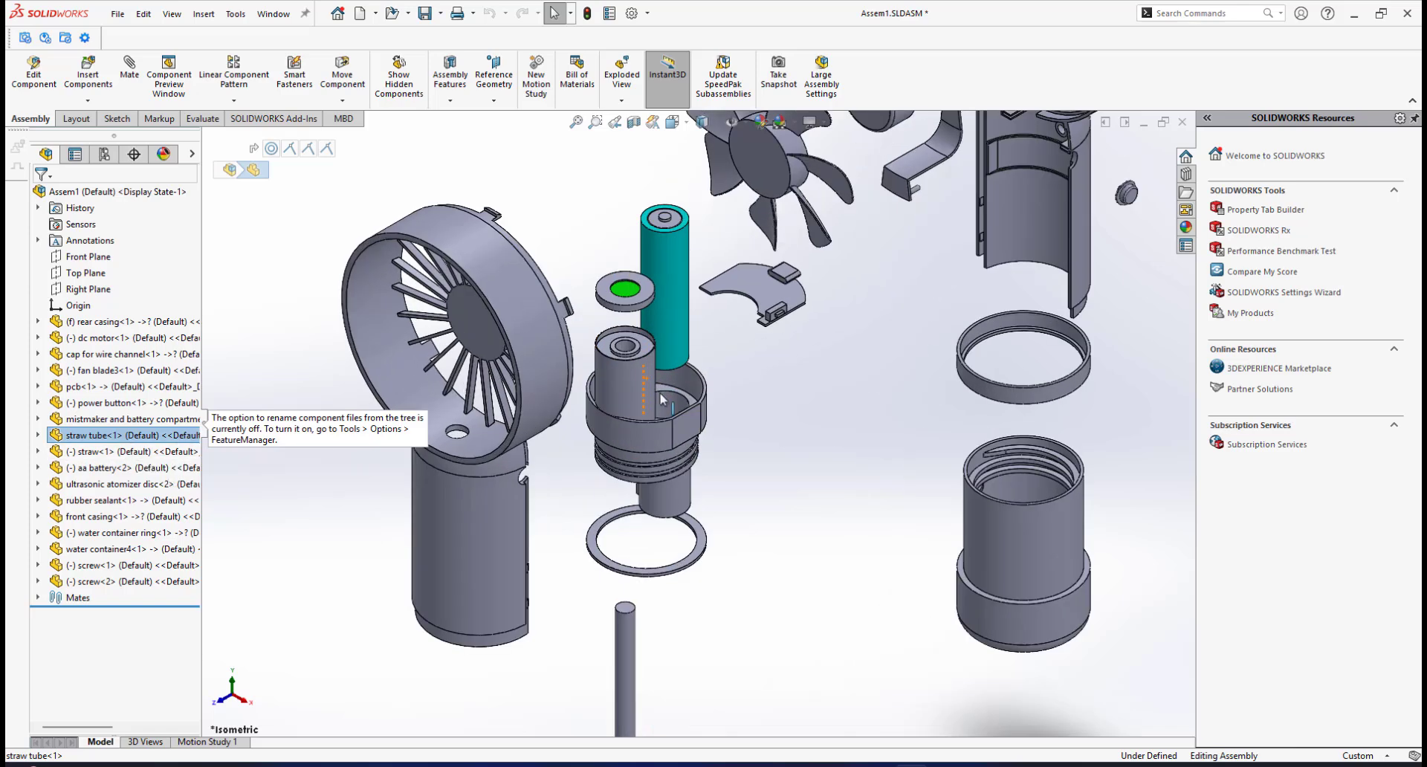
pyautogui.scroll(1, 683, 420)
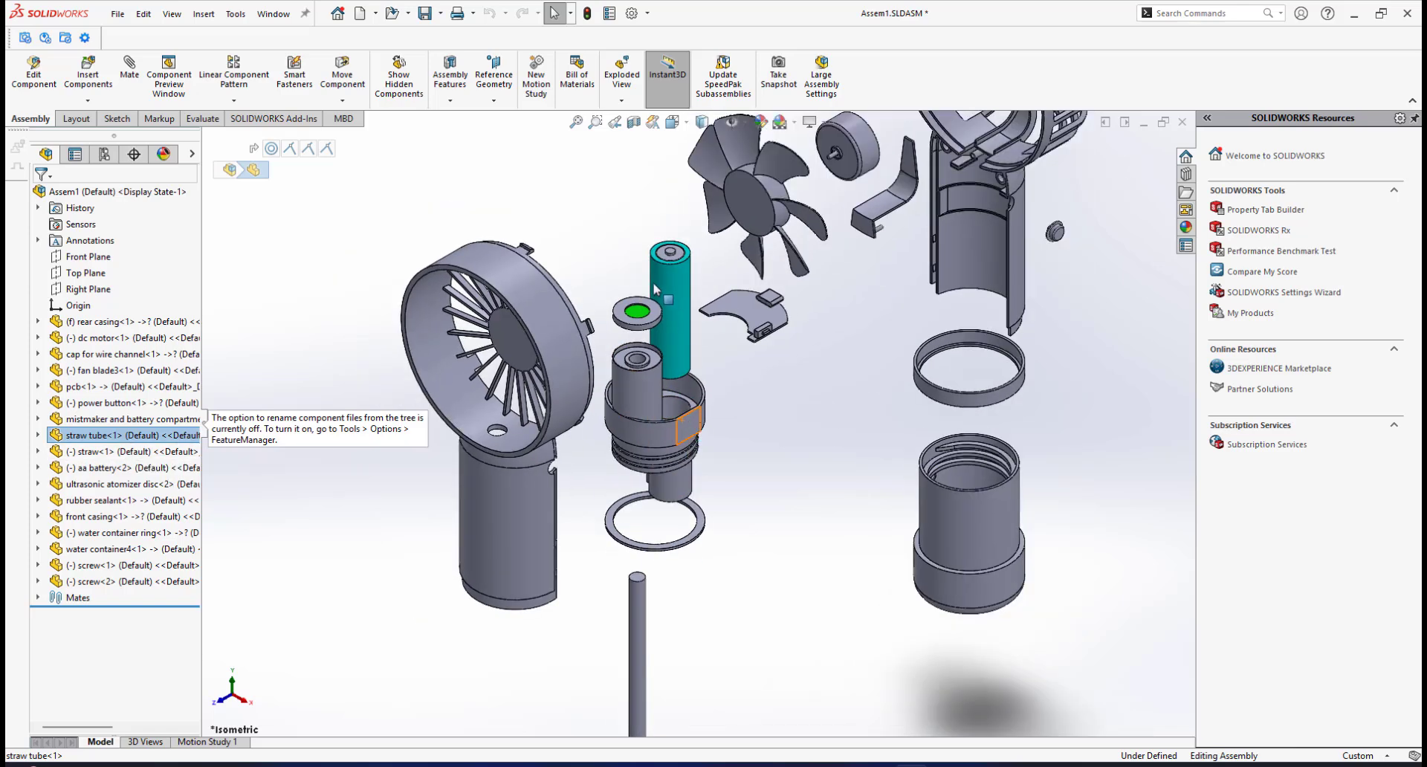
# Step: Reorder the component tree so the aa battery and the ultrasonic atomizer disc follow directly below the mistmaker and battery compartment
pyautogui.click(83, 476)
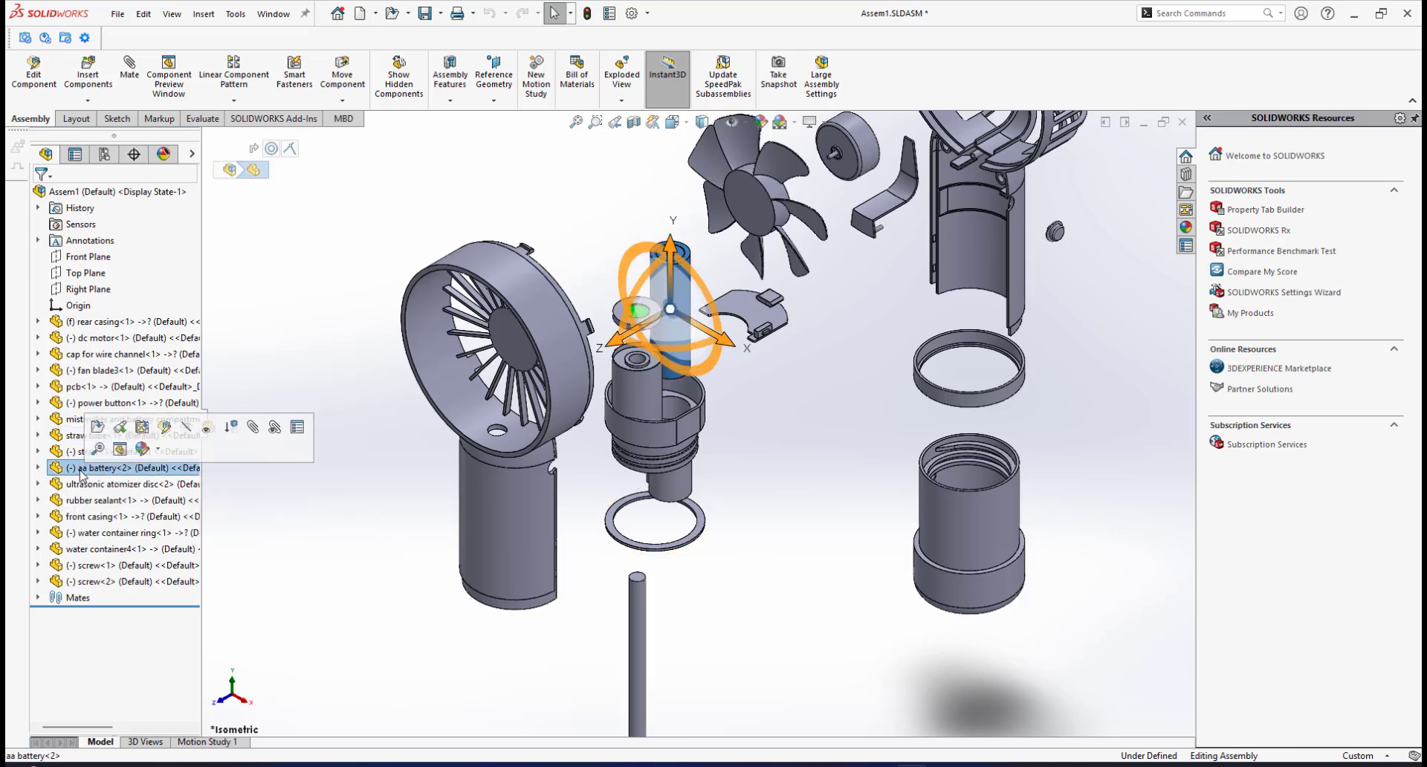
pyautogui.moveTo(179, 472); pyautogui.dragTo(160, 420)
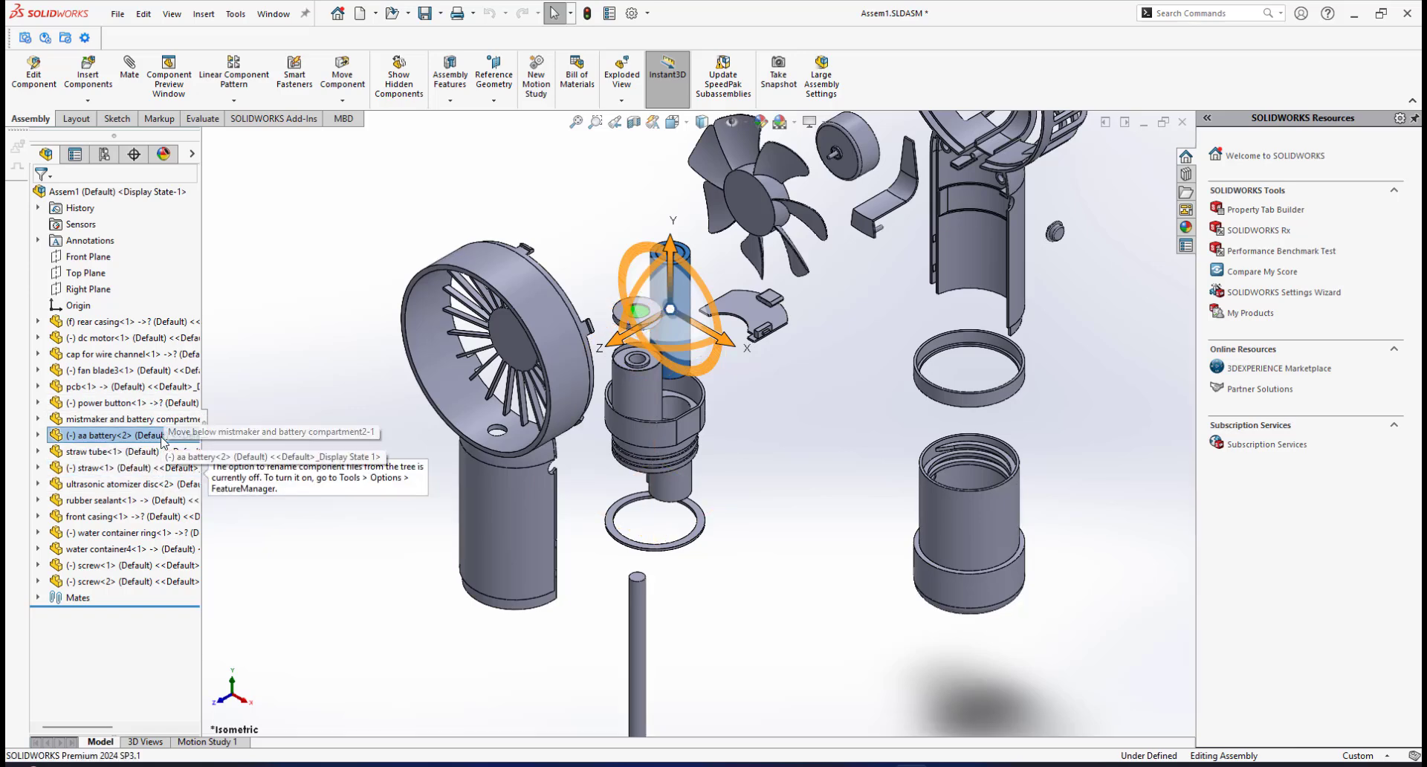
pyautogui.click(104, 437)
pyautogui.click(104, 486)
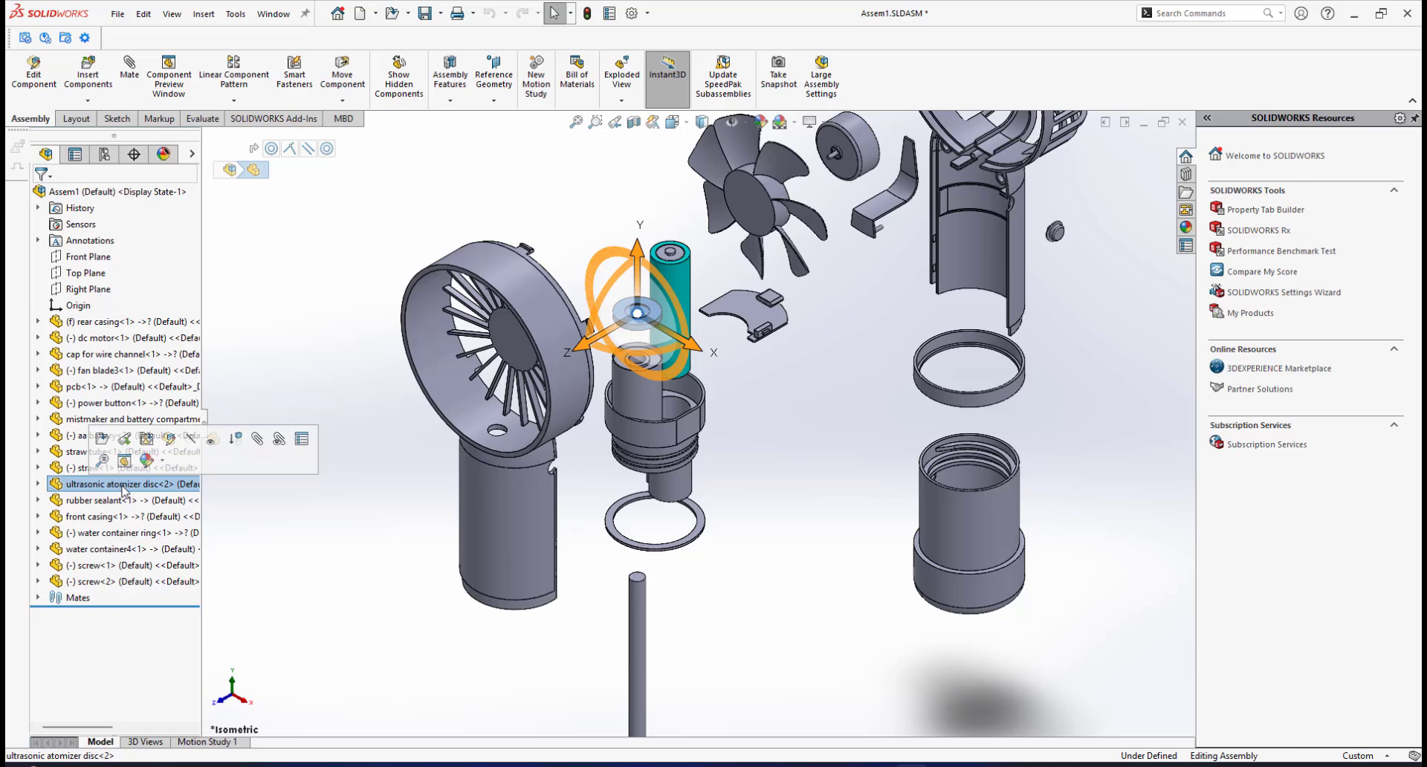
pyautogui.click(123, 490)
pyautogui.moveTo(123, 490); pyautogui.dragTo(118, 438)
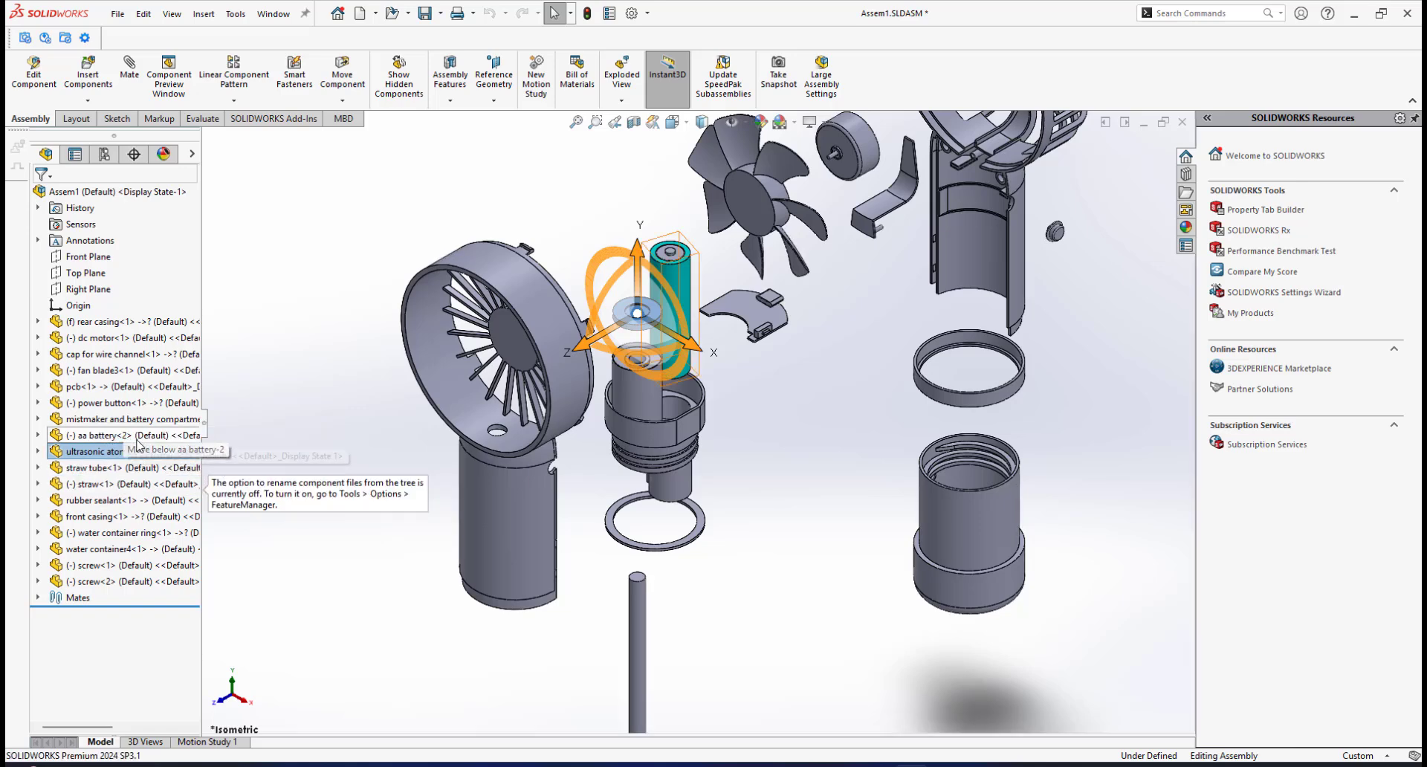
pyautogui.click(91, 421)
pyautogui.click(107, 435)
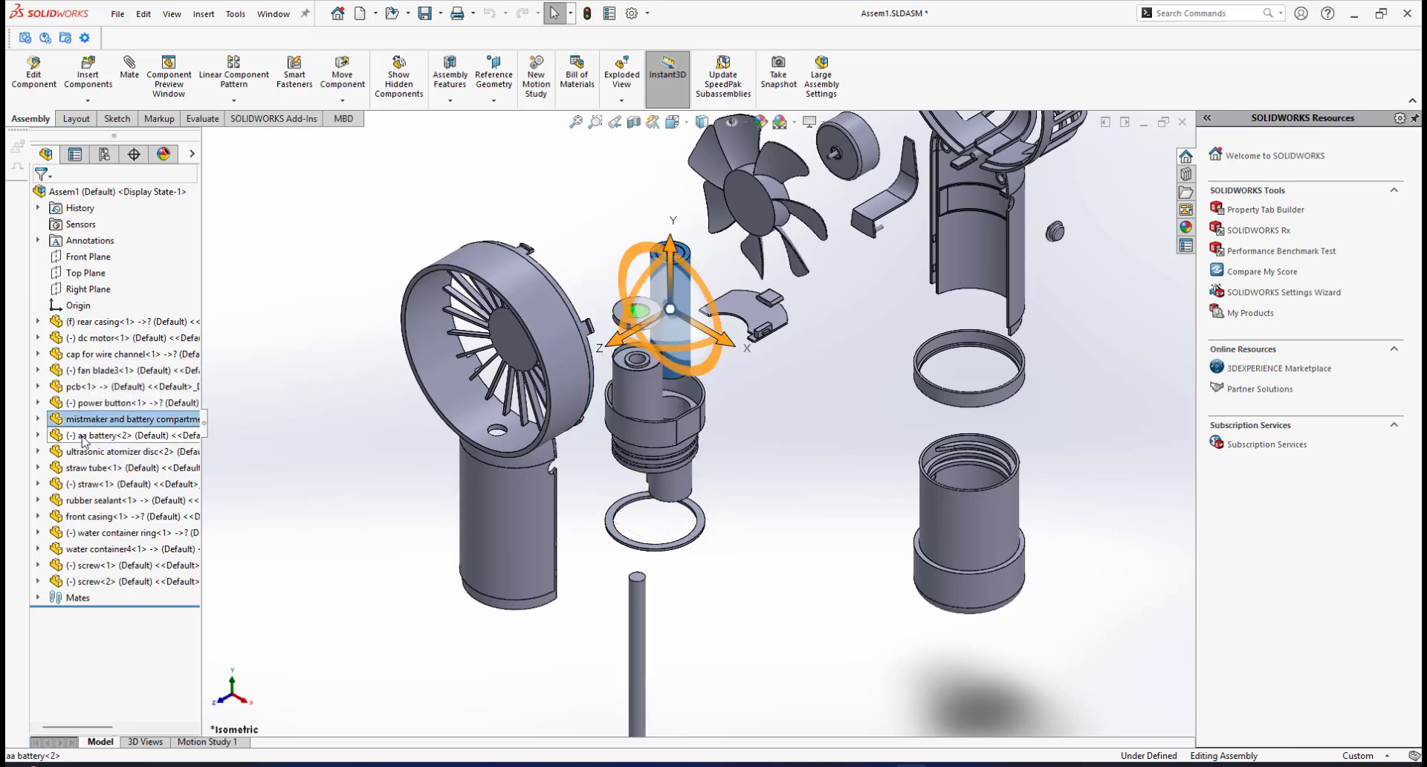
pyautogui.click(102, 452)
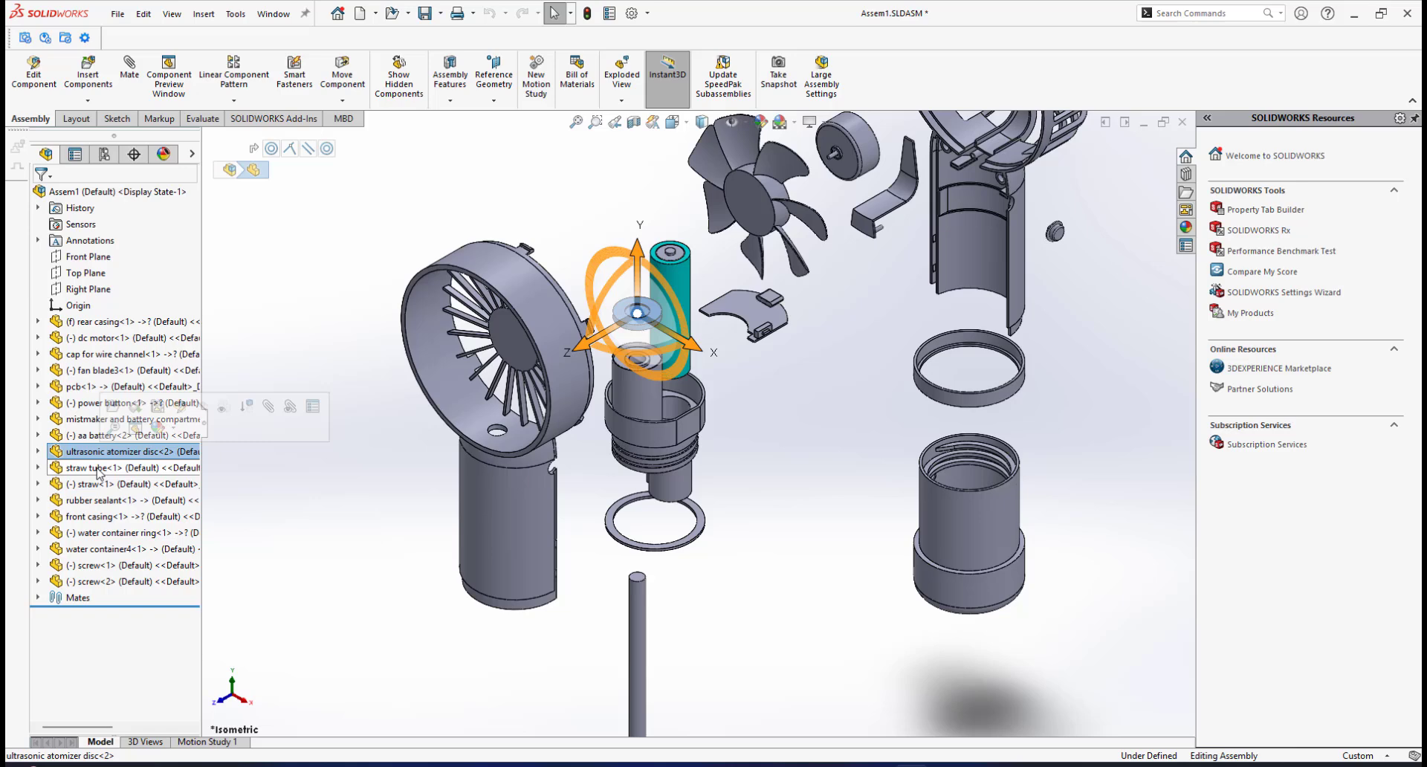
# Step: Check the straw tube and straw in the exploded view, and move the straw above the straw tube in the component tree
pyautogui.click(99, 470)
pyautogui.scroll(4, 608, 585)
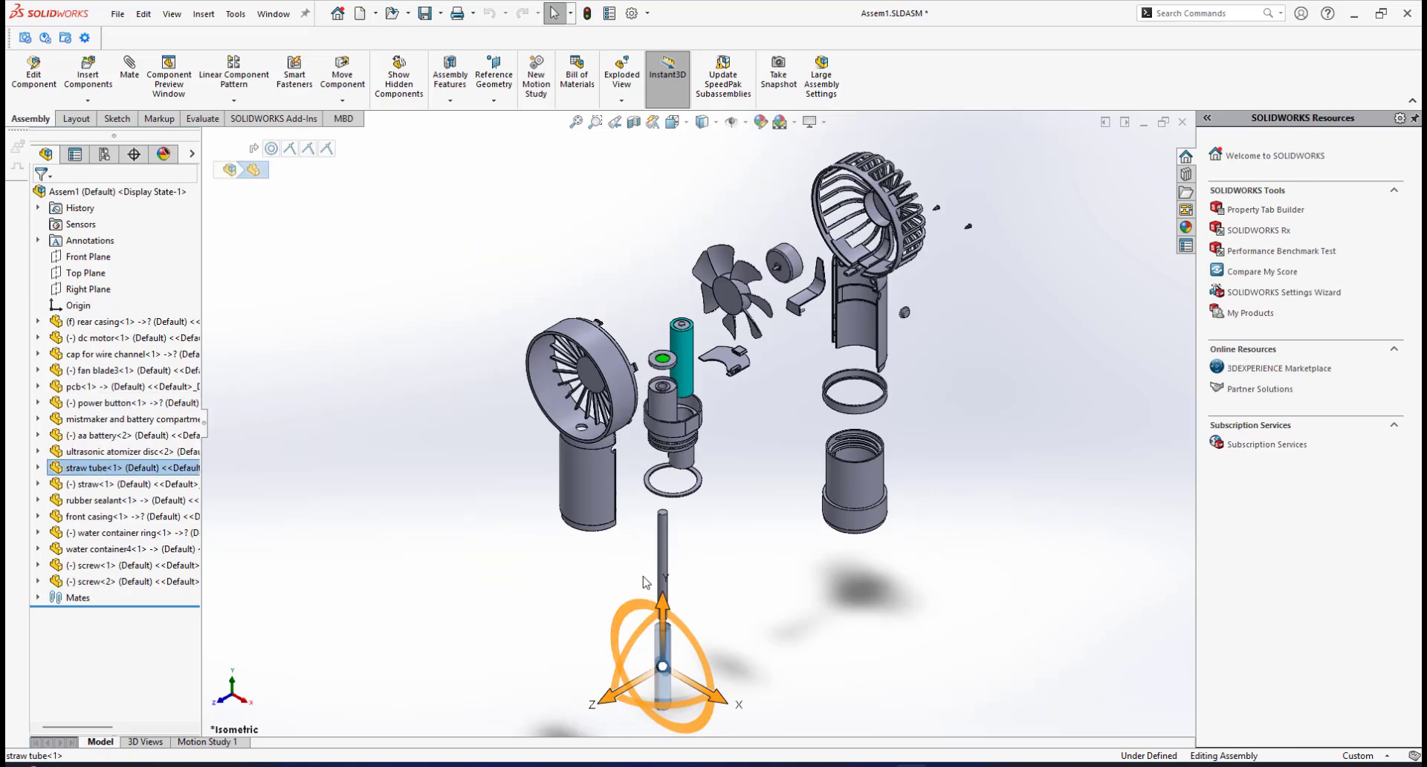
pyautogui.scroll(-2, 693, 585)
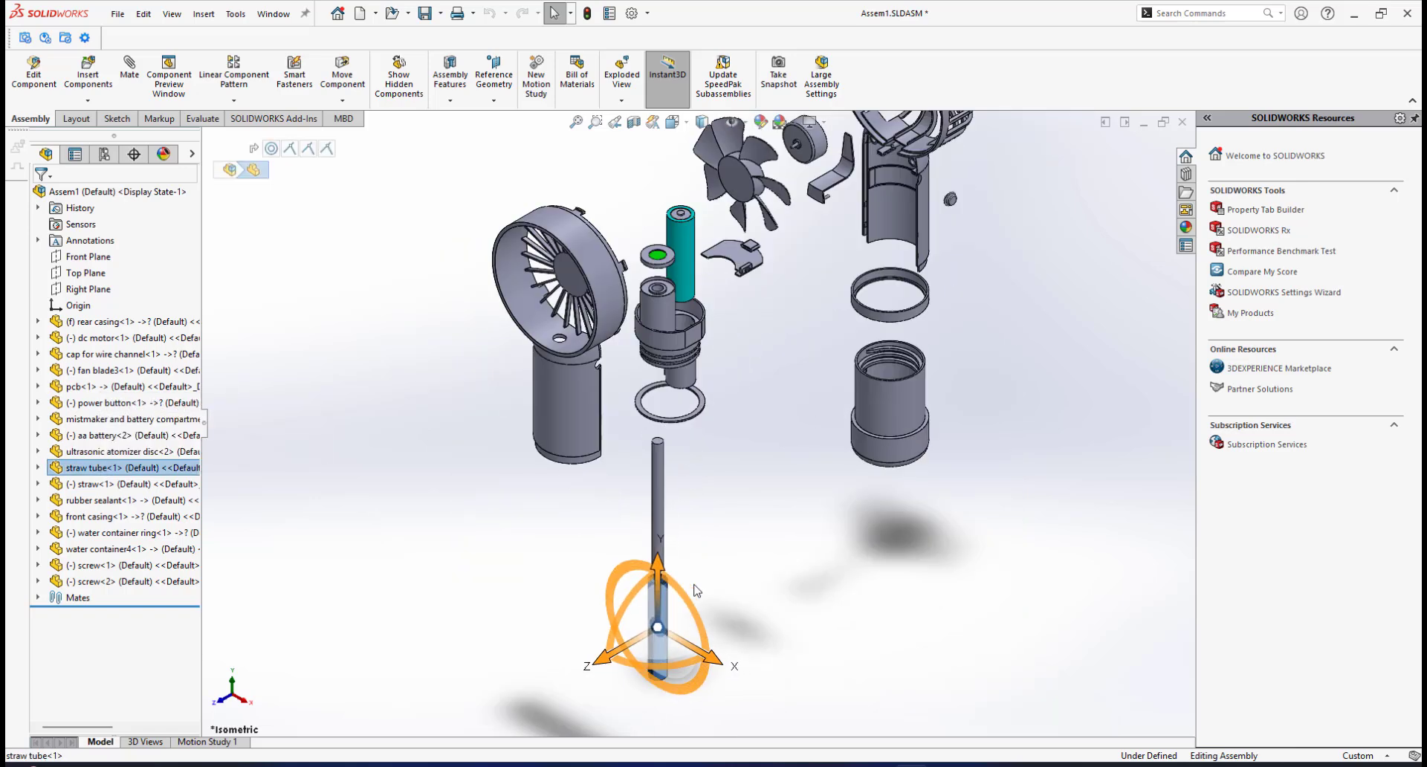
pyautogui.click(96, 486)
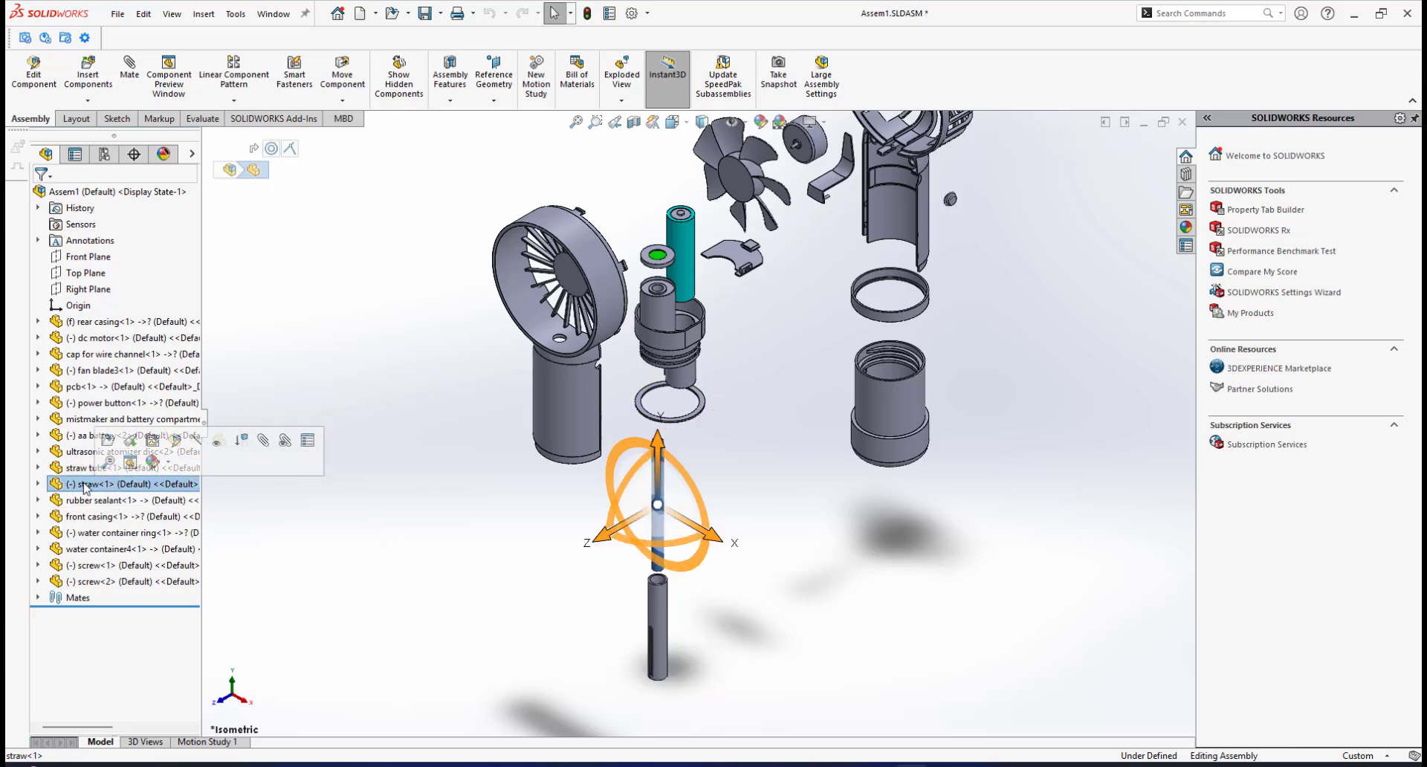
pyautogui.click(89, 486)
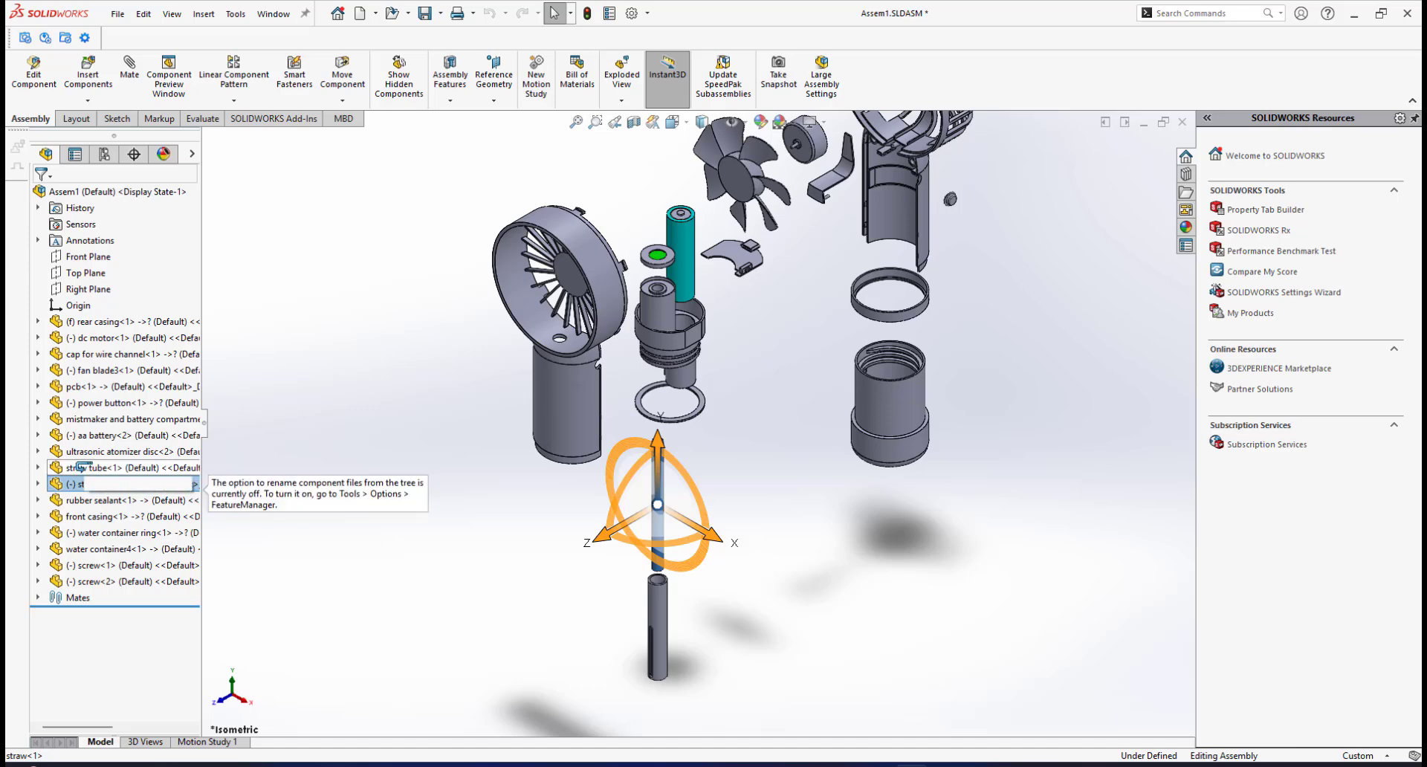
pyautogui.moveTo(89, 486); pyautogui.dragTo(84, 463)
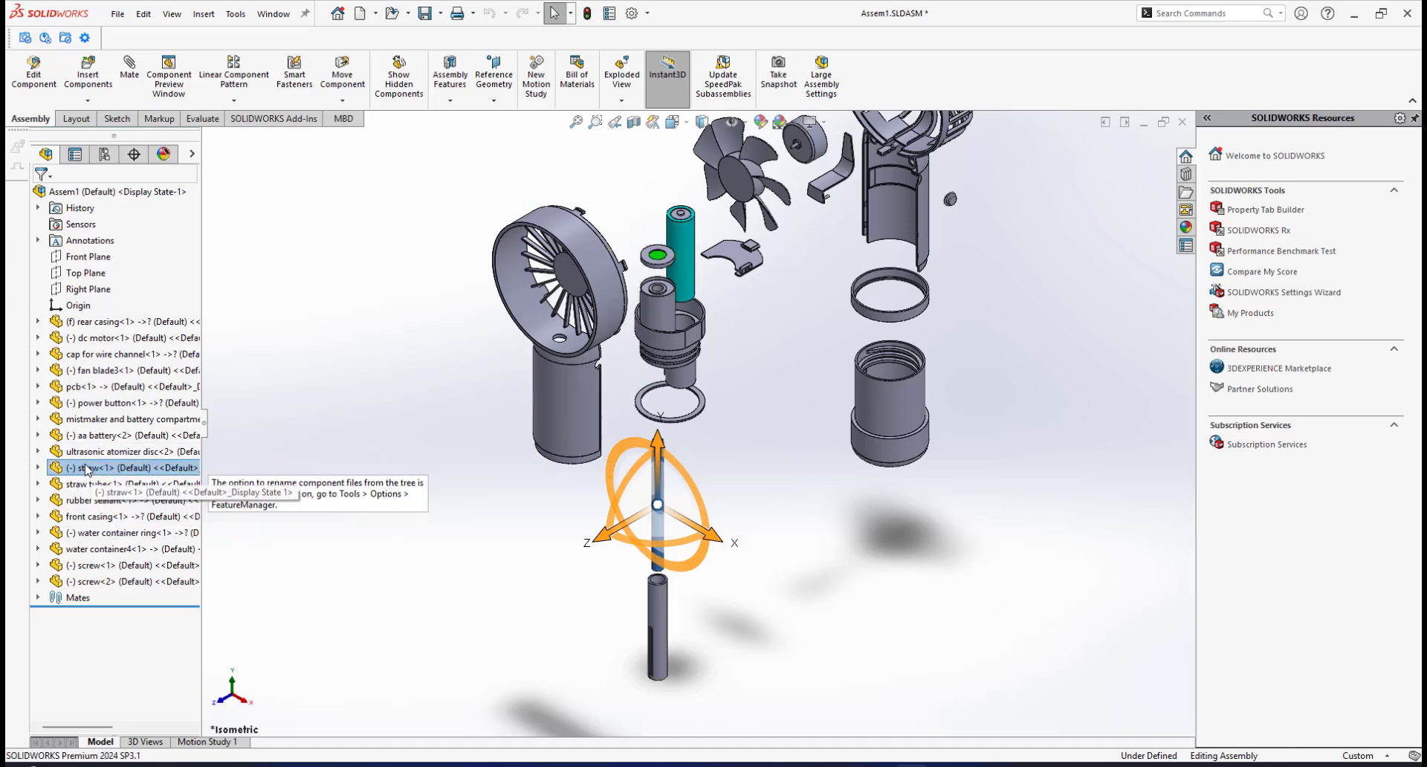
pyautogui.click(79, 489)
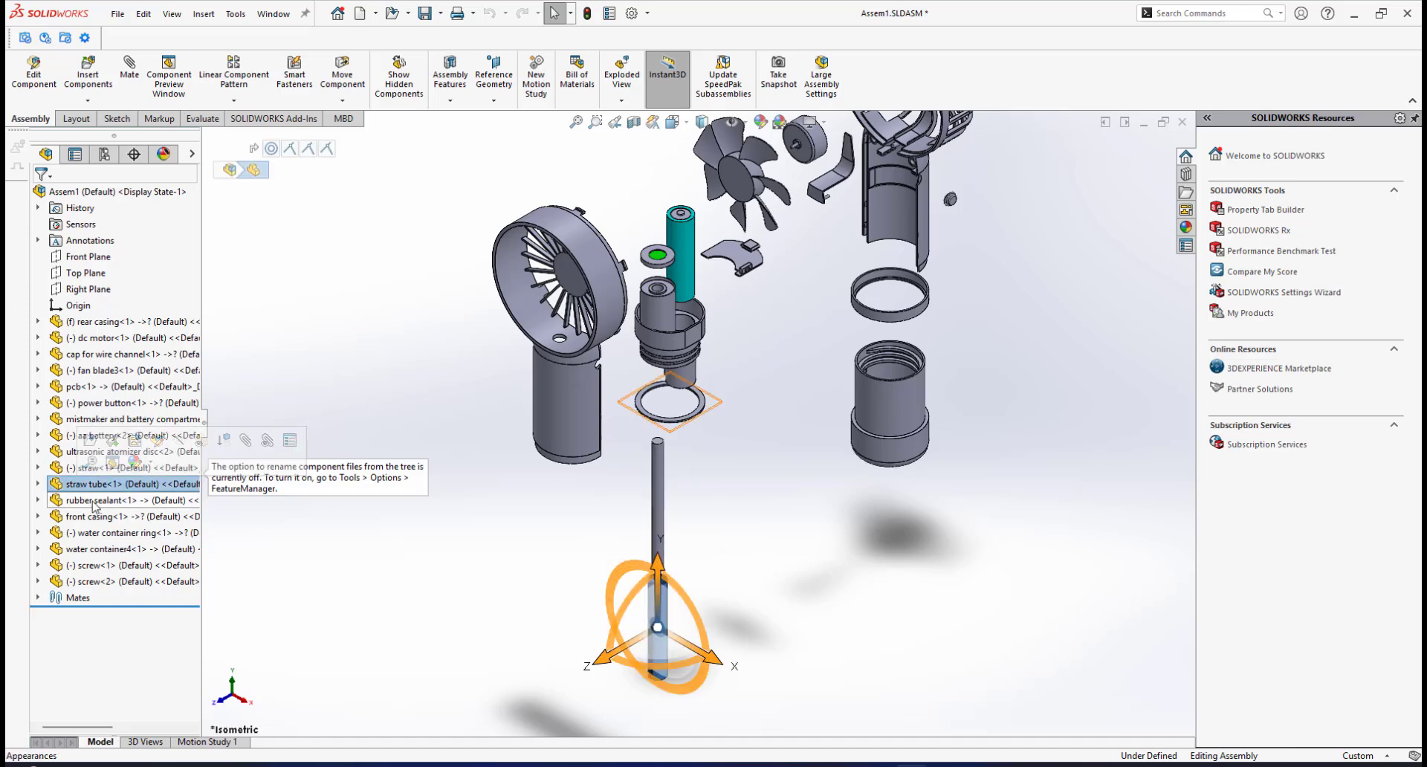
# Step: Check the order of the rubber sealant, front casing, water container ring, water container4 and screws against the exploded view
pyautogui.click(95, 505)
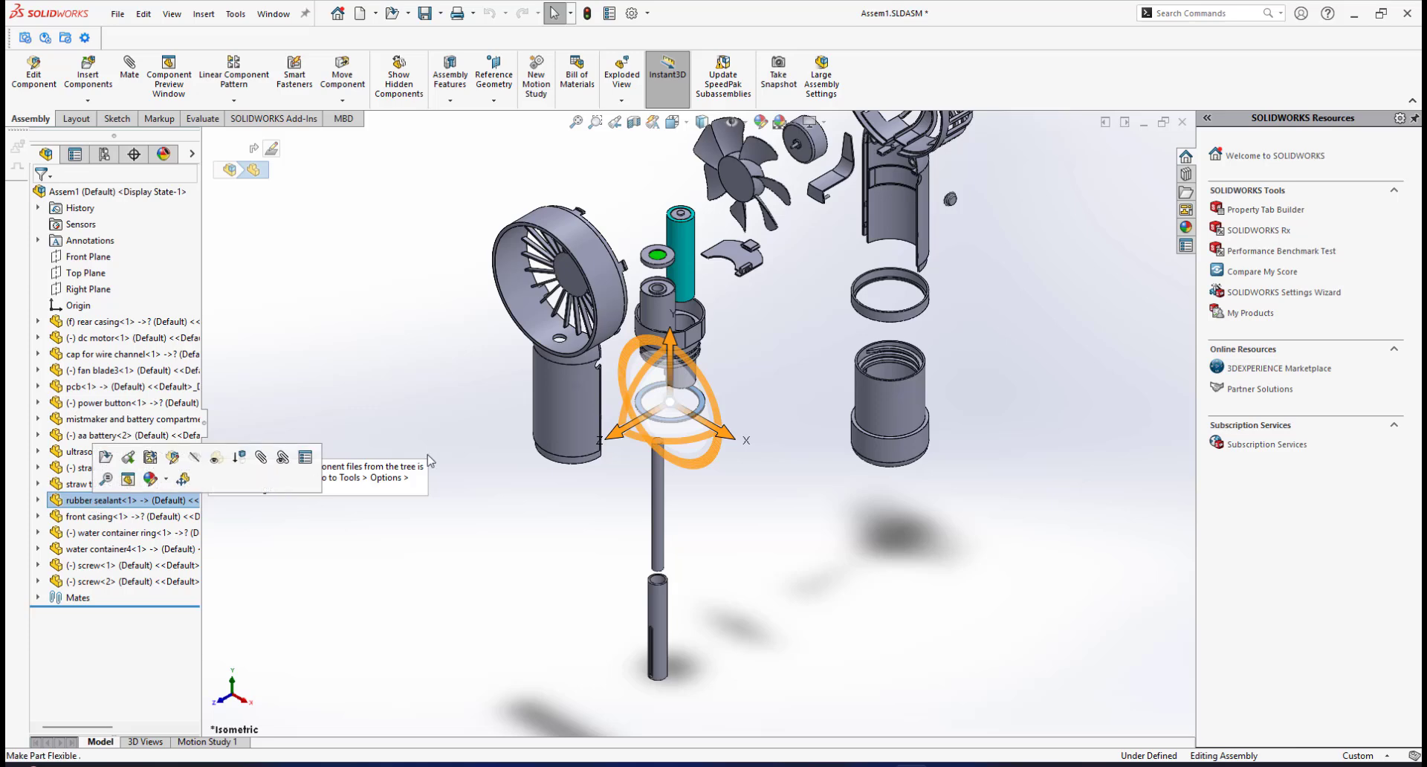
pyautogui.scroll(2, 690, 435)
pyautogui.scroll(-2, 695, 483)
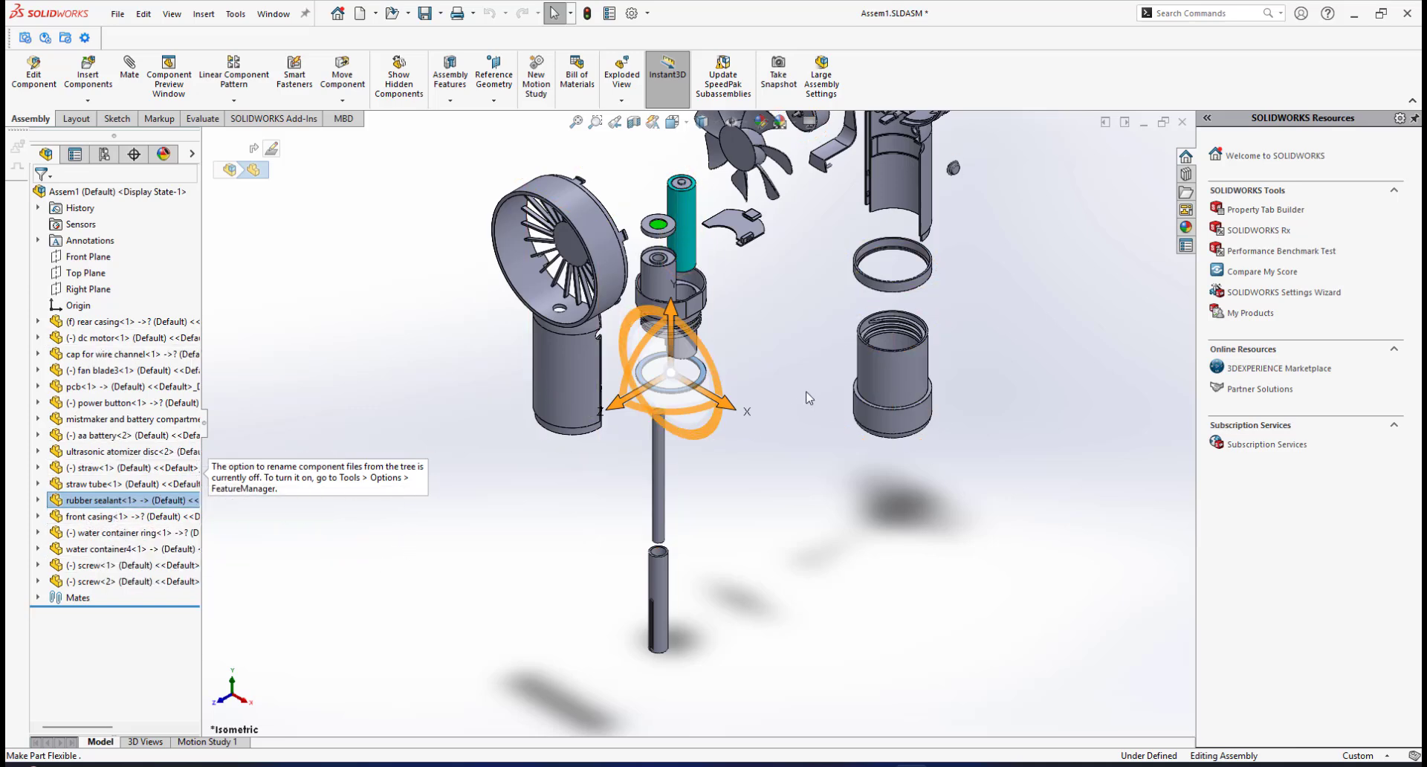
pyautogui.scroll(2, 805, 397)
pyautogui.scroll(-2, 768, 376)
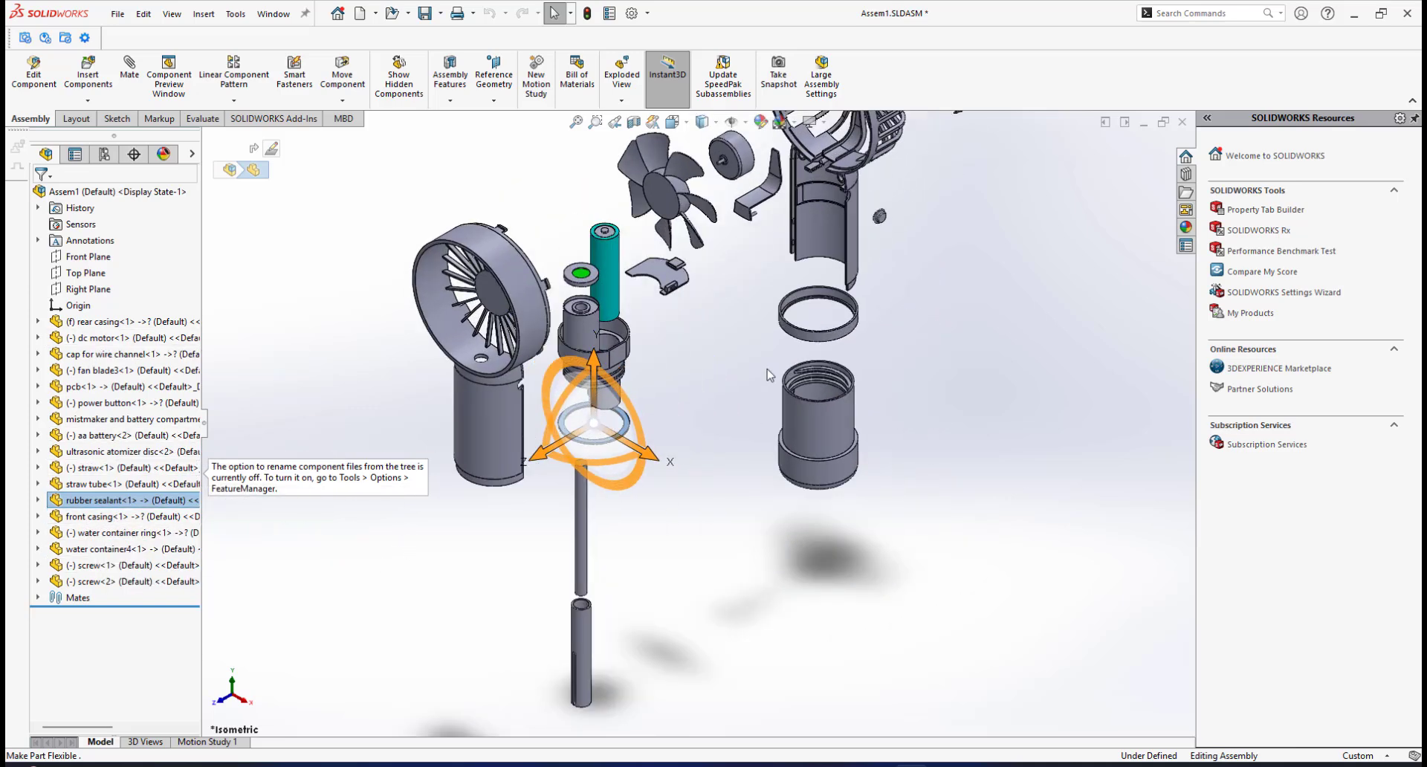
pyautogui.click(111, 516)
pyautogui.scroll(2, 679, 271)
pyautogui.scroll(-2, 676, 270)
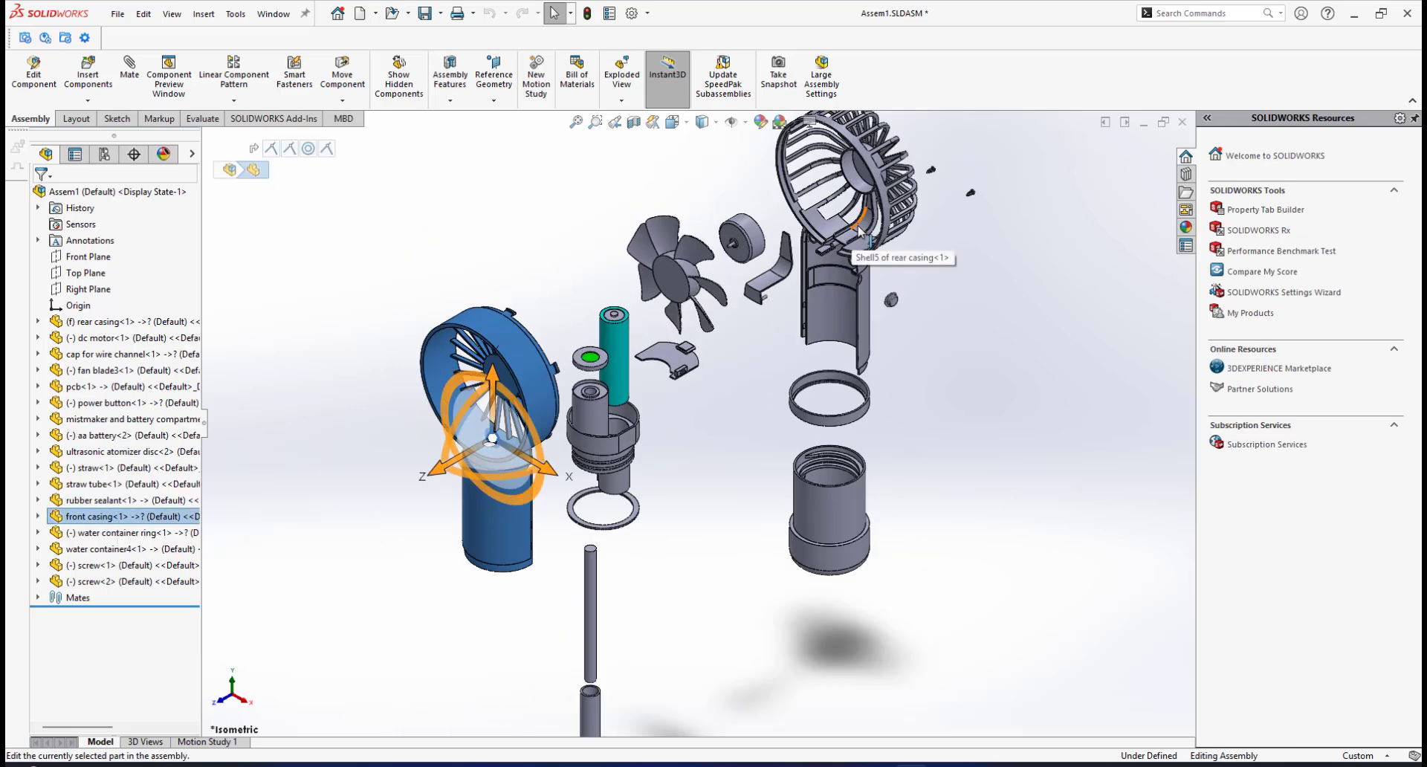
pyautogui.click(134, 533)
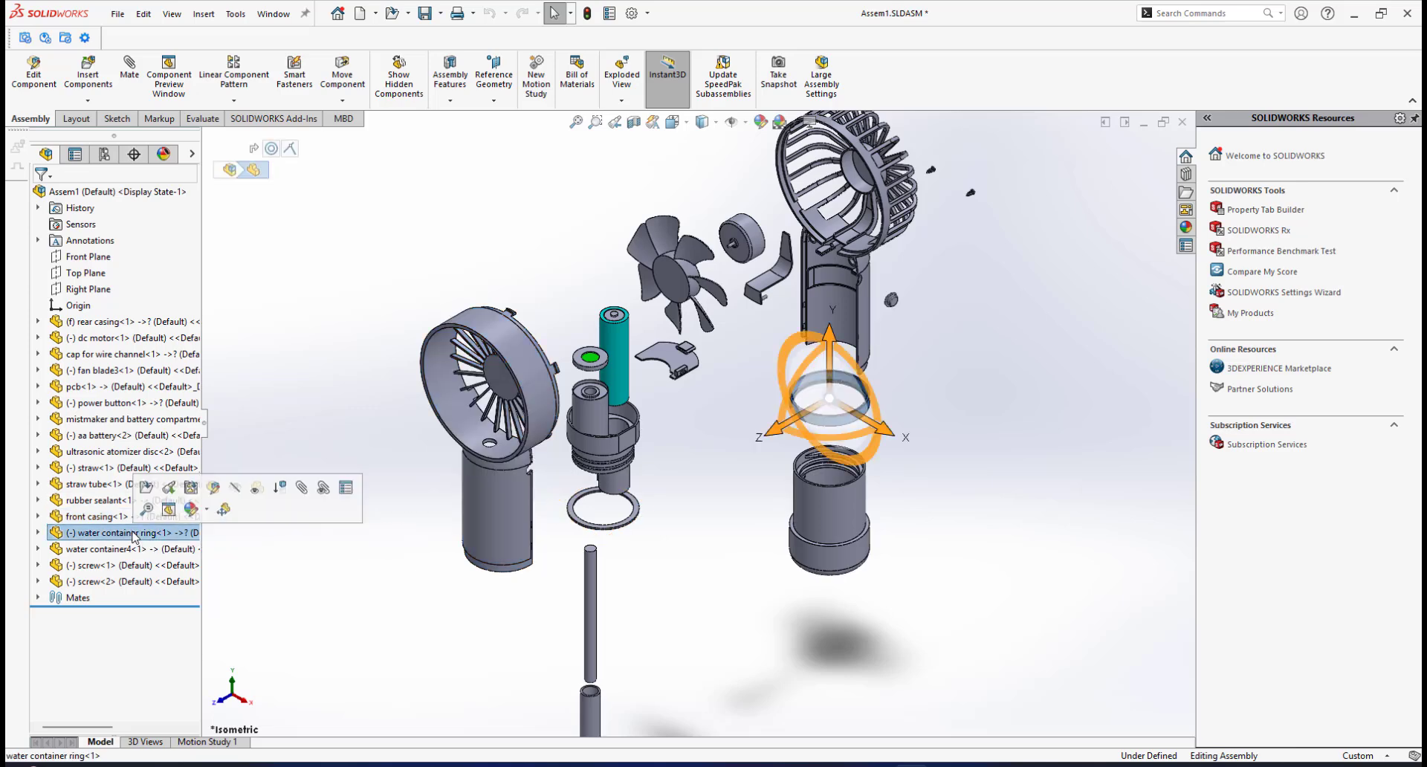
pyautogui.click(108, 549)
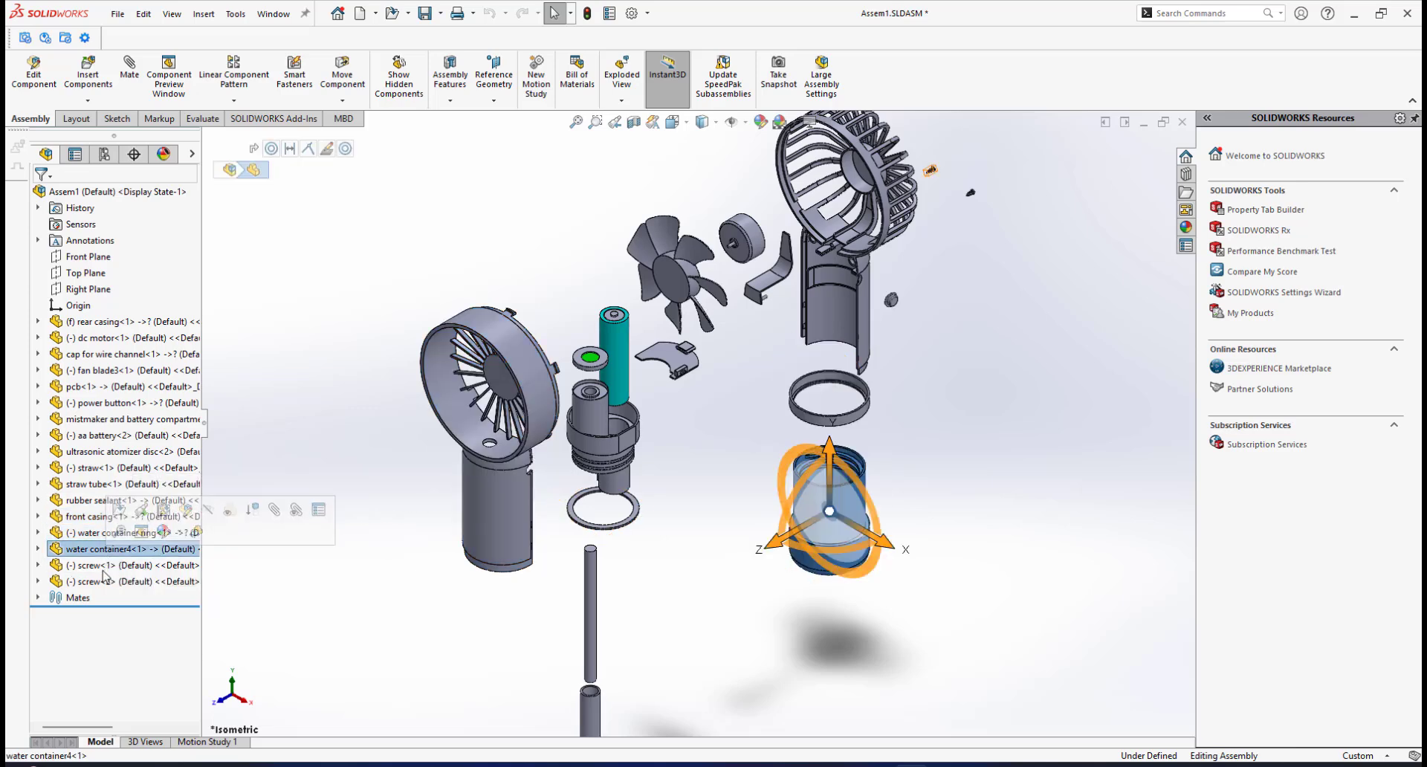
pyautogui.click(95, 581)
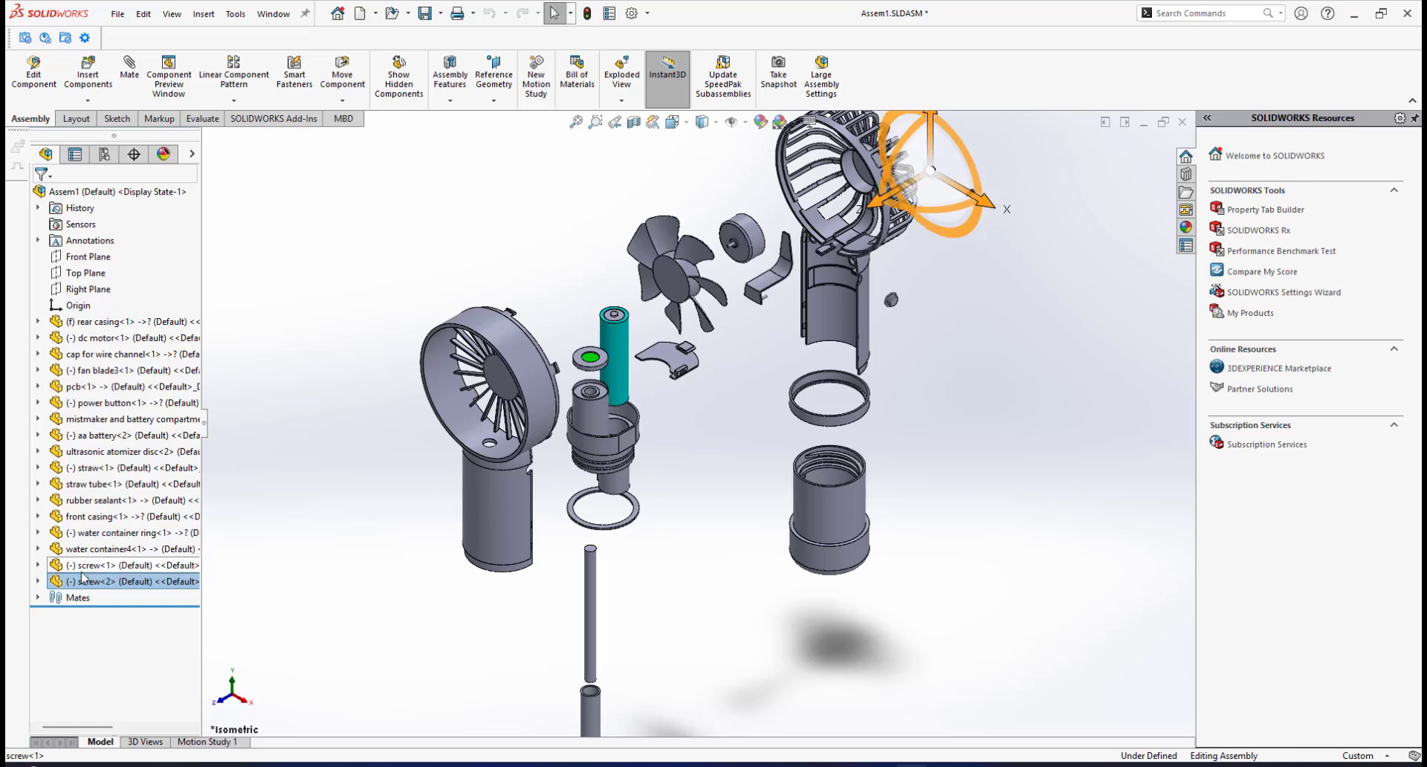
# Step: Fit the whole exploded assembly in view, then rebuild and save the document
pyautogui.press('f')
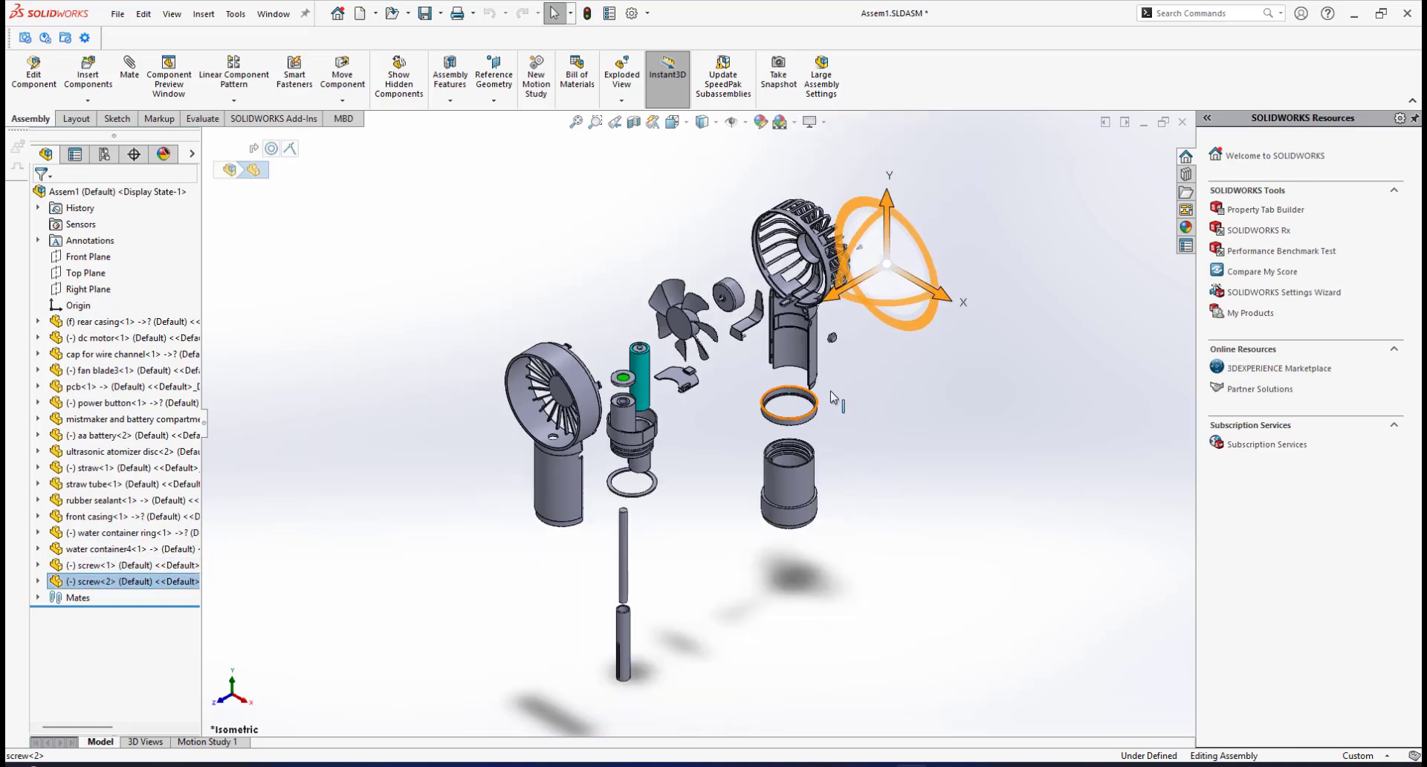
pyautogui.scroll(-2, 830, 398)
pyautogui.click(424, 15)
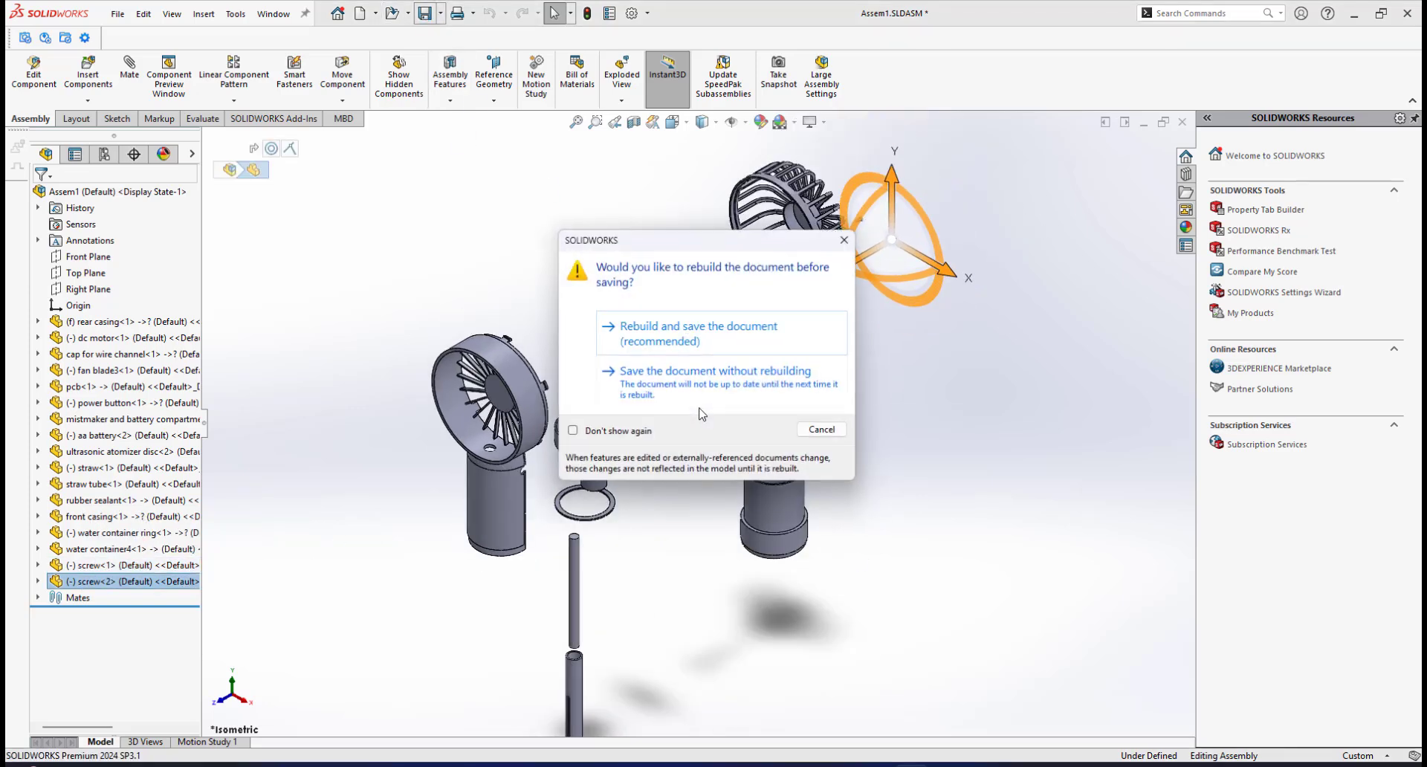
pyautogui.click(667, 335)
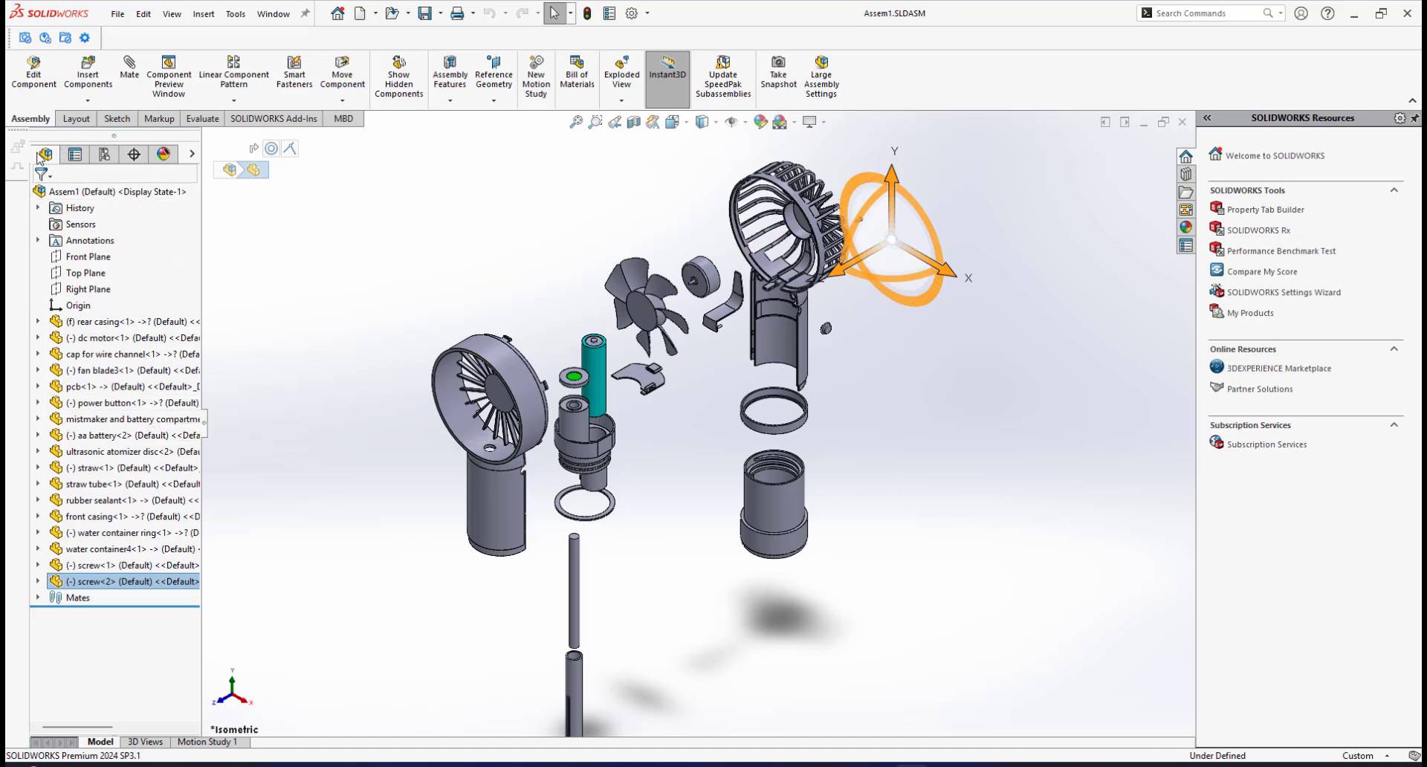
# Step: Review the explode steps of Exploded View1 in the Default configuration without changing them, and return to the component tree
pyautogui.click(105, 154)
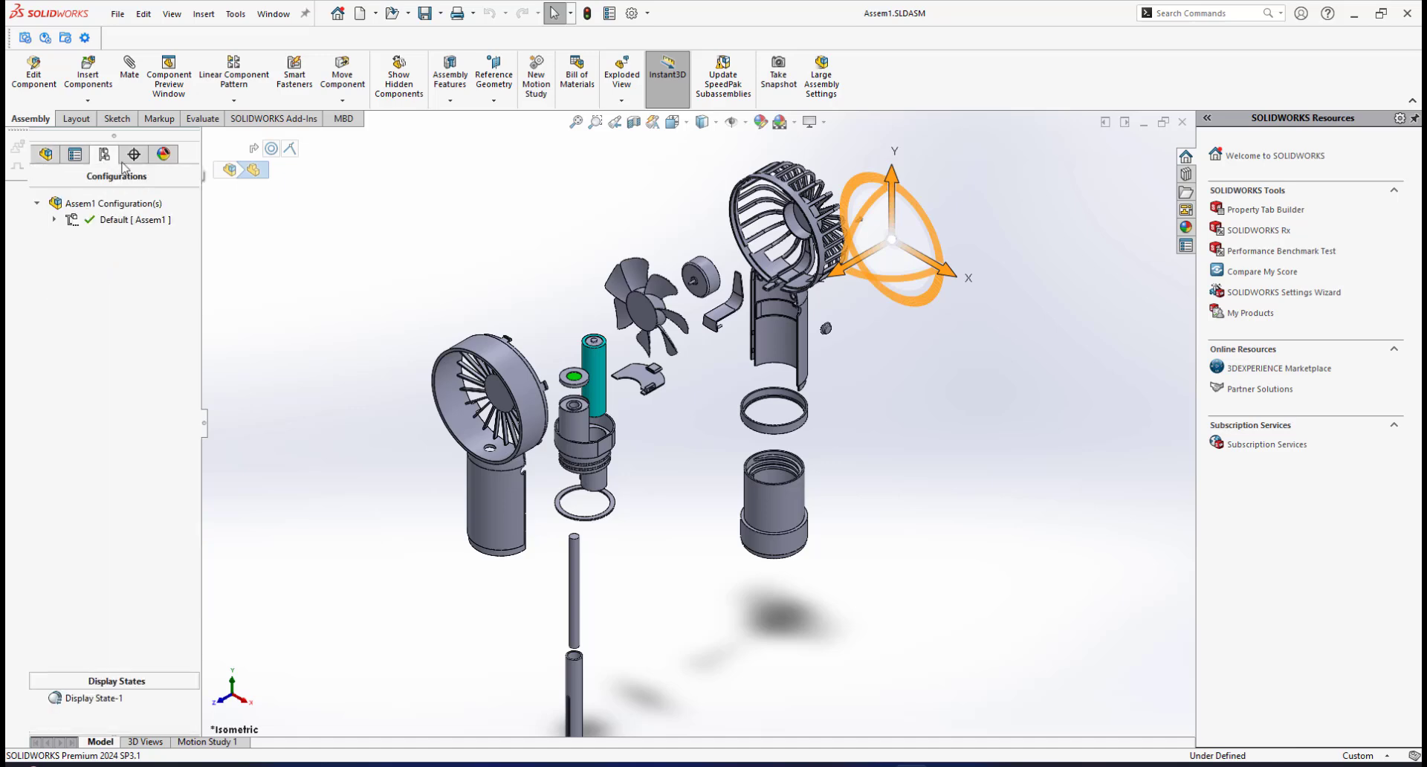
pyautogui.click(53, 220)
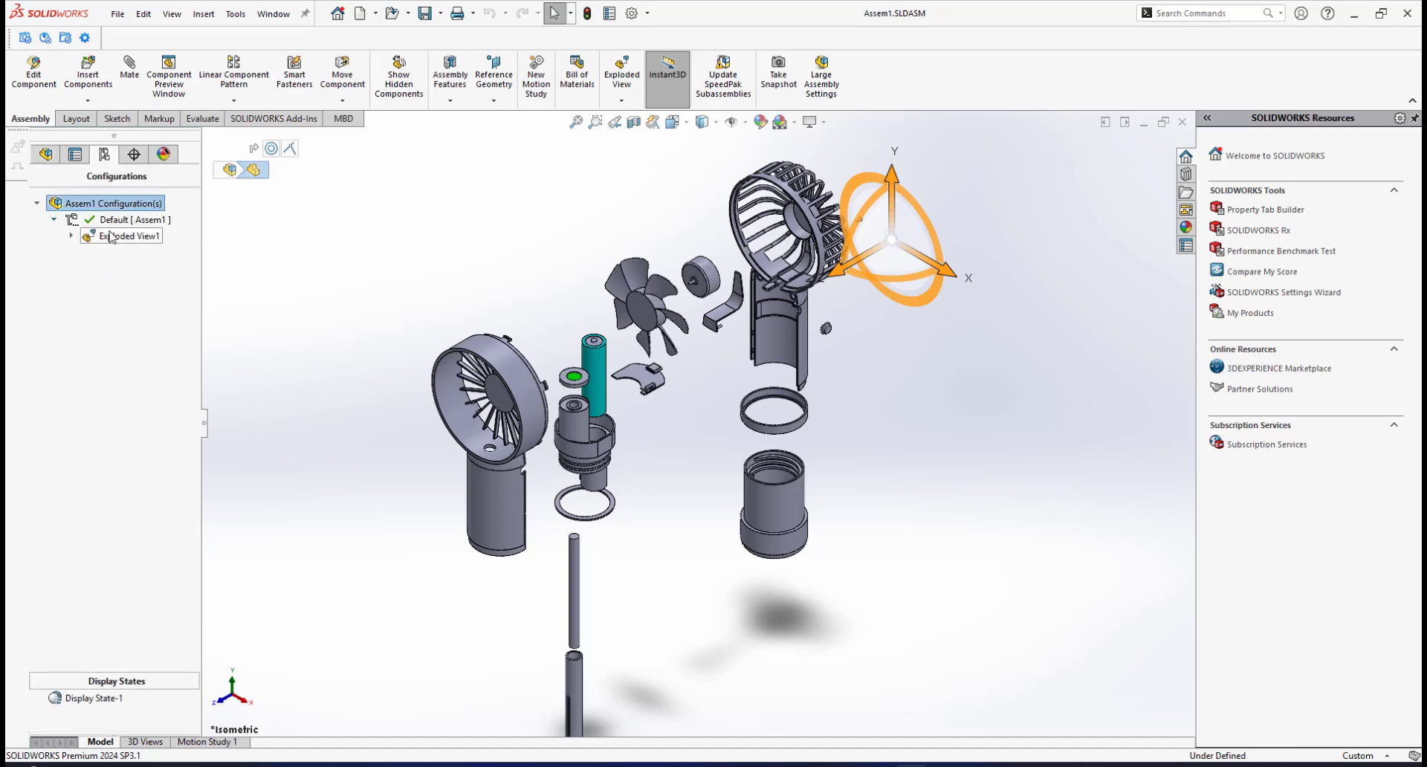
pyautogui.click(111, 236)
pyautogui.rightClick(112, 240)
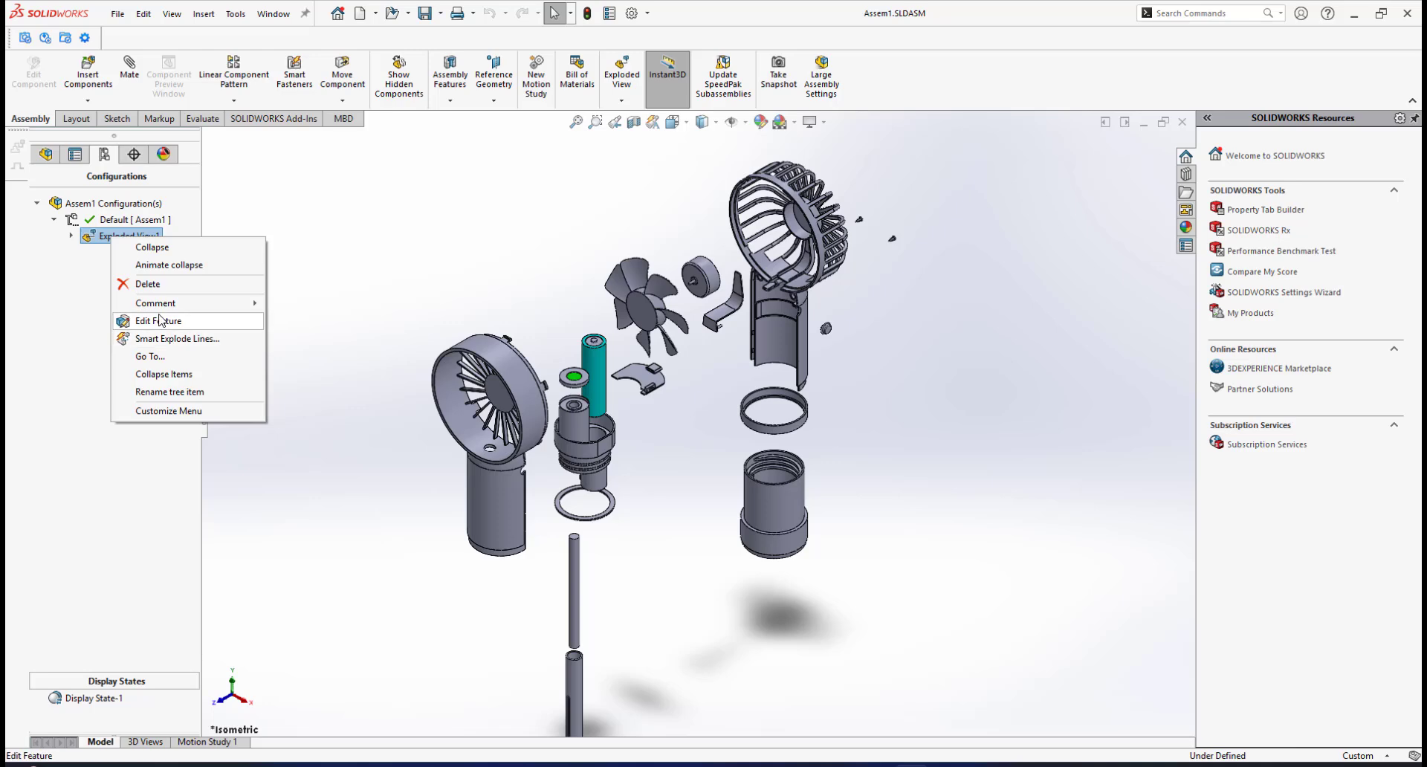
pyautogui.click(161, 320)
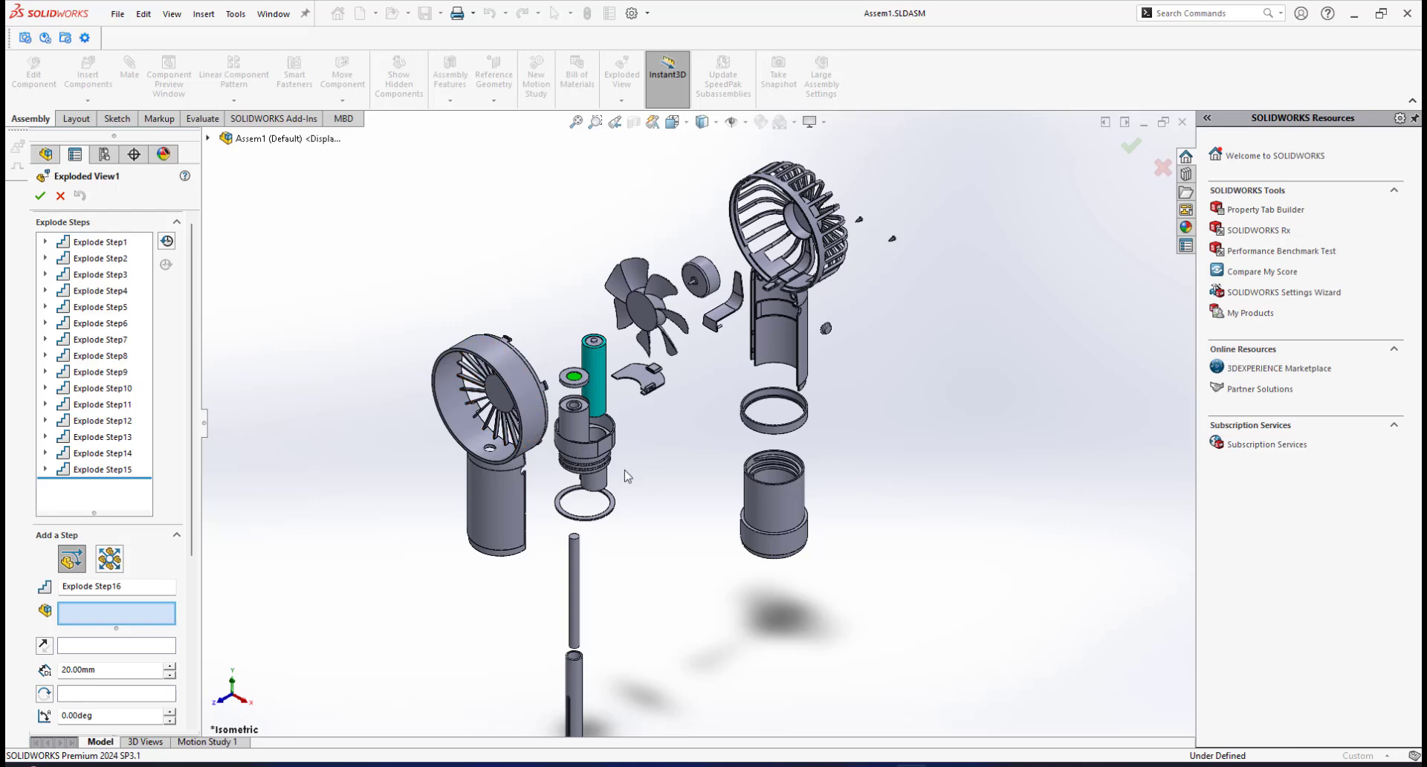
pyautogui.click(60, 197)
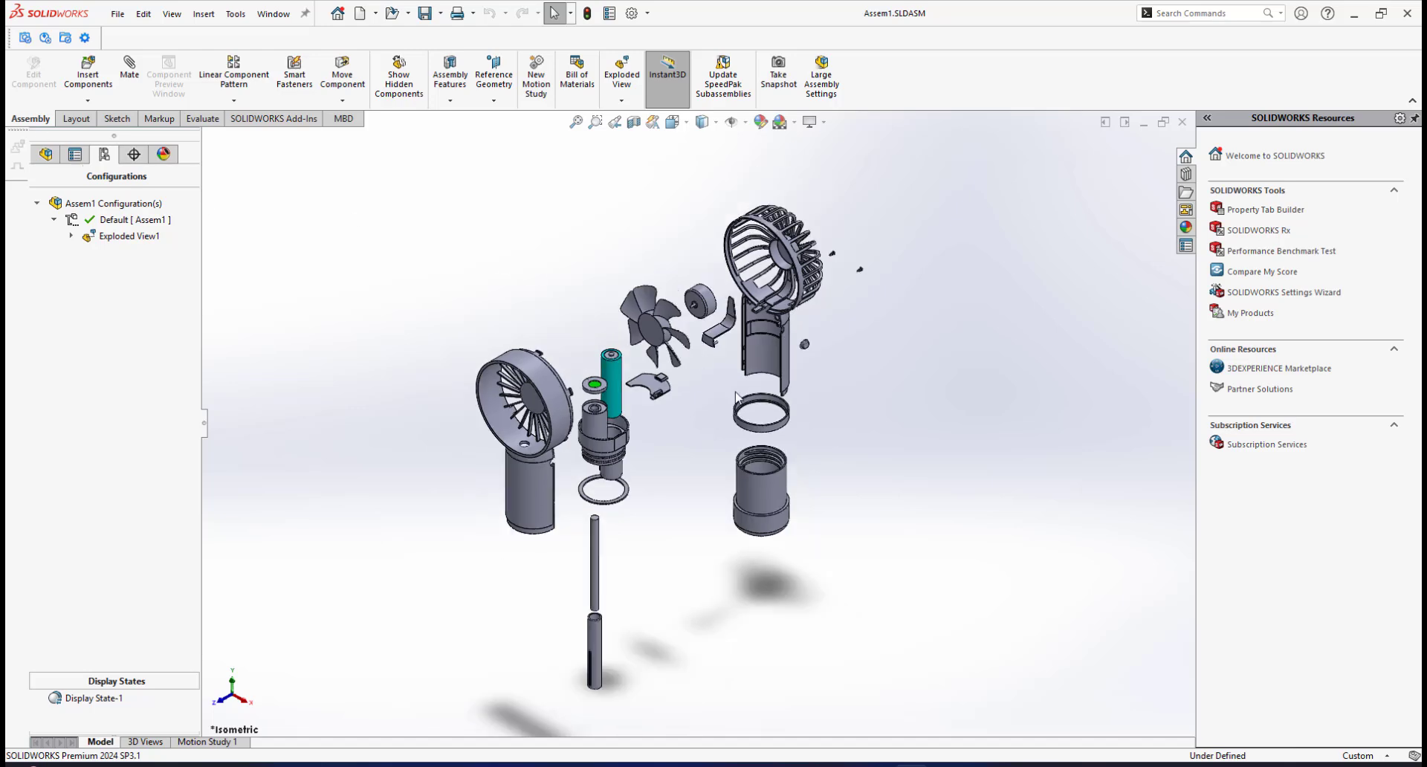
pyautogui.click(46, 155)
pyautogui.click(105, 192)
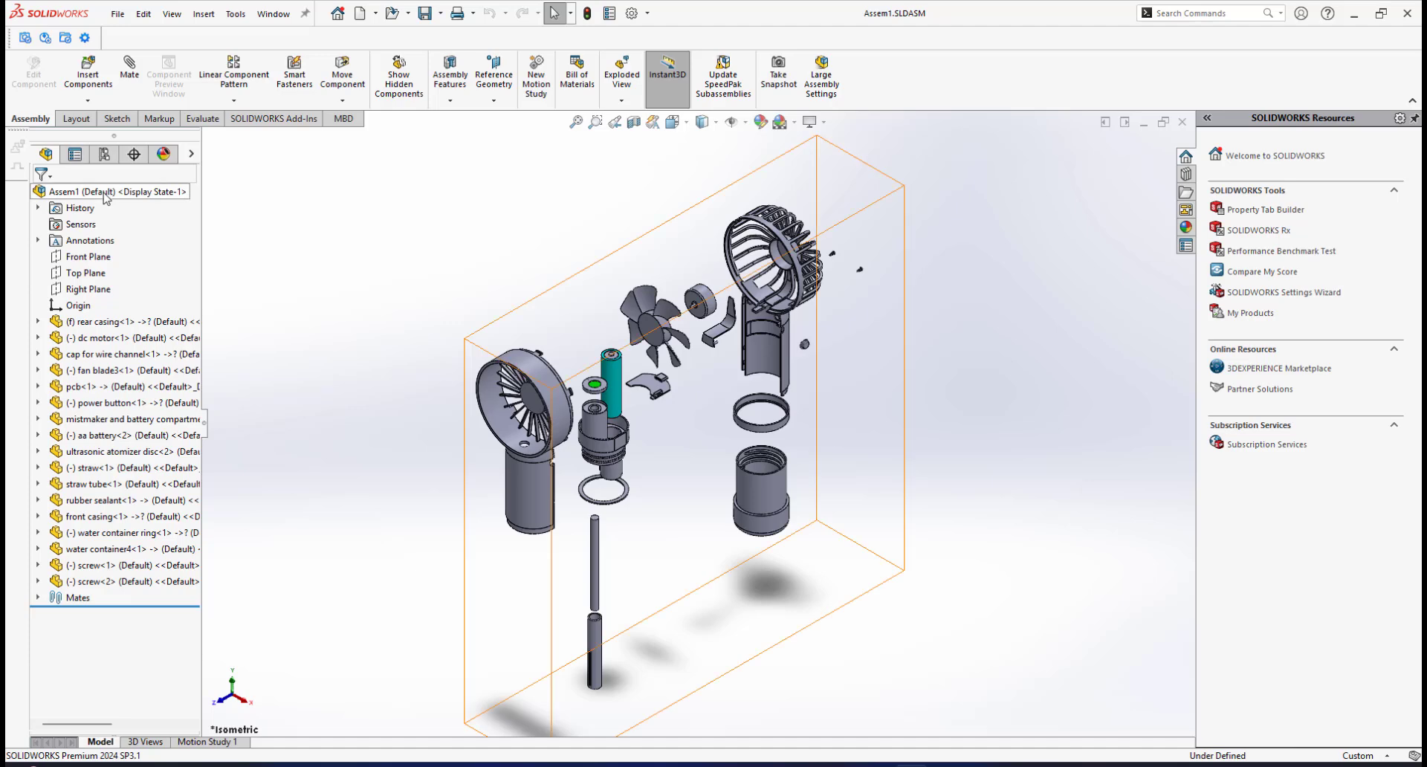
# Step: Play the animated collapse of the exploded assembly, close the animation controller and clear the selection
pyautogui.rightClick(104, 192)
pyautogui.click(159, 354)
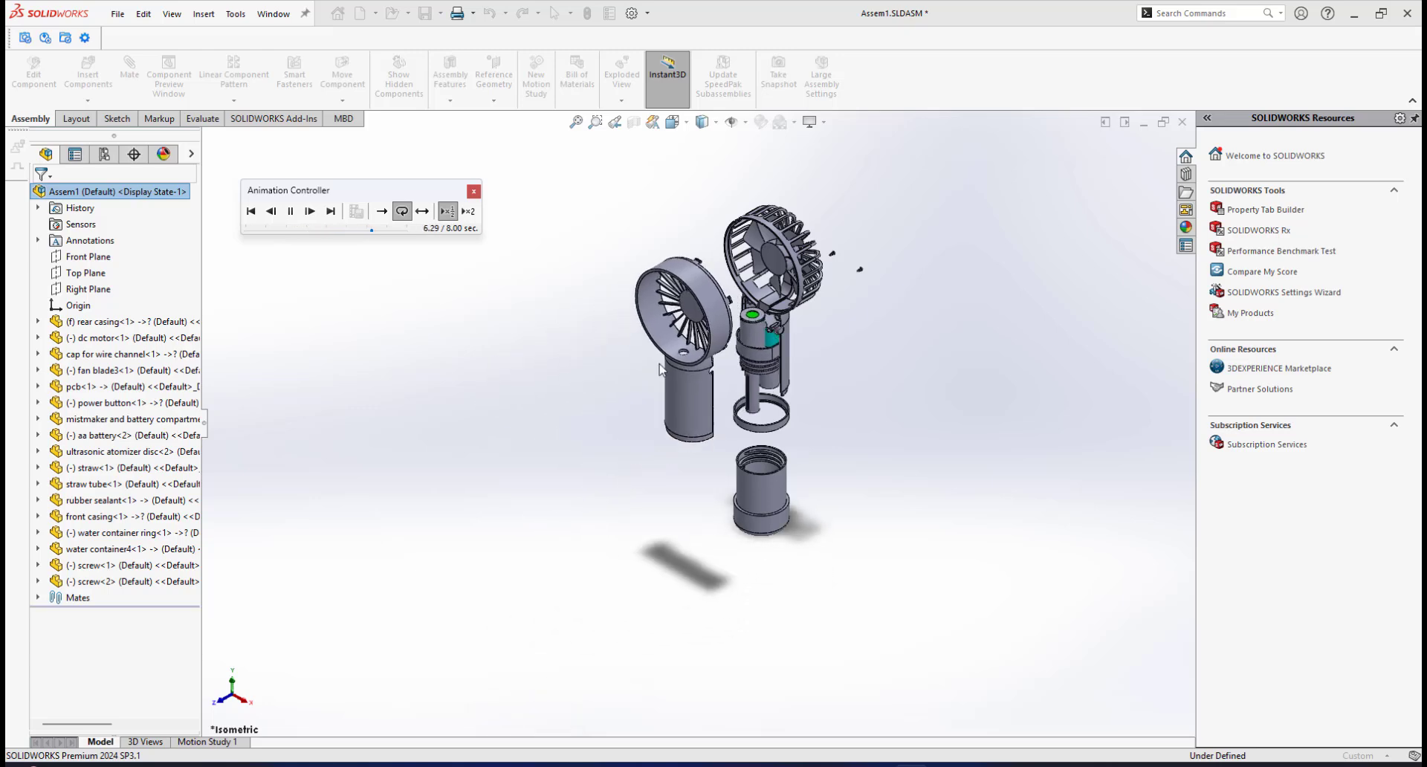
pyautogui.click(474, 191)
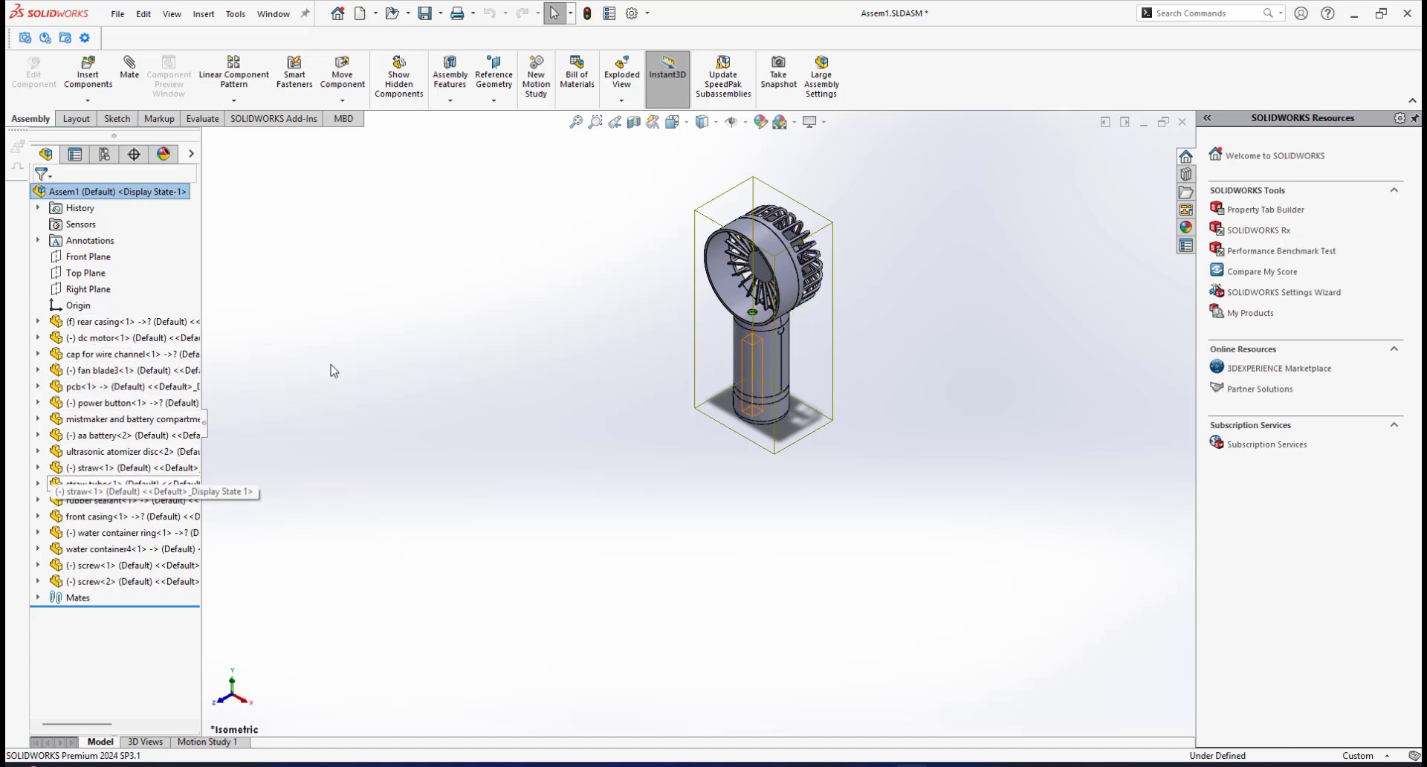
pyautogui.scroll(-5, 778, 321)
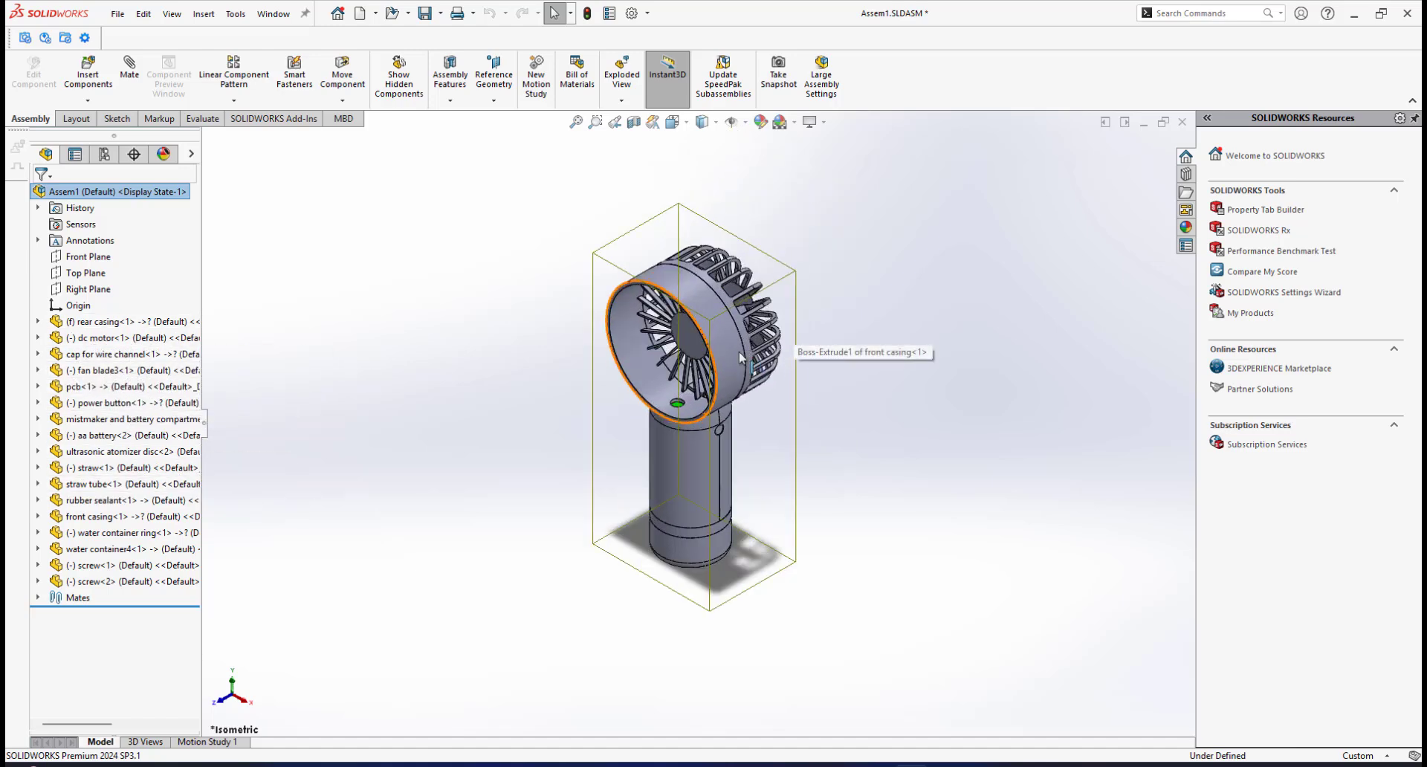
pyautogui.click(924, 325)
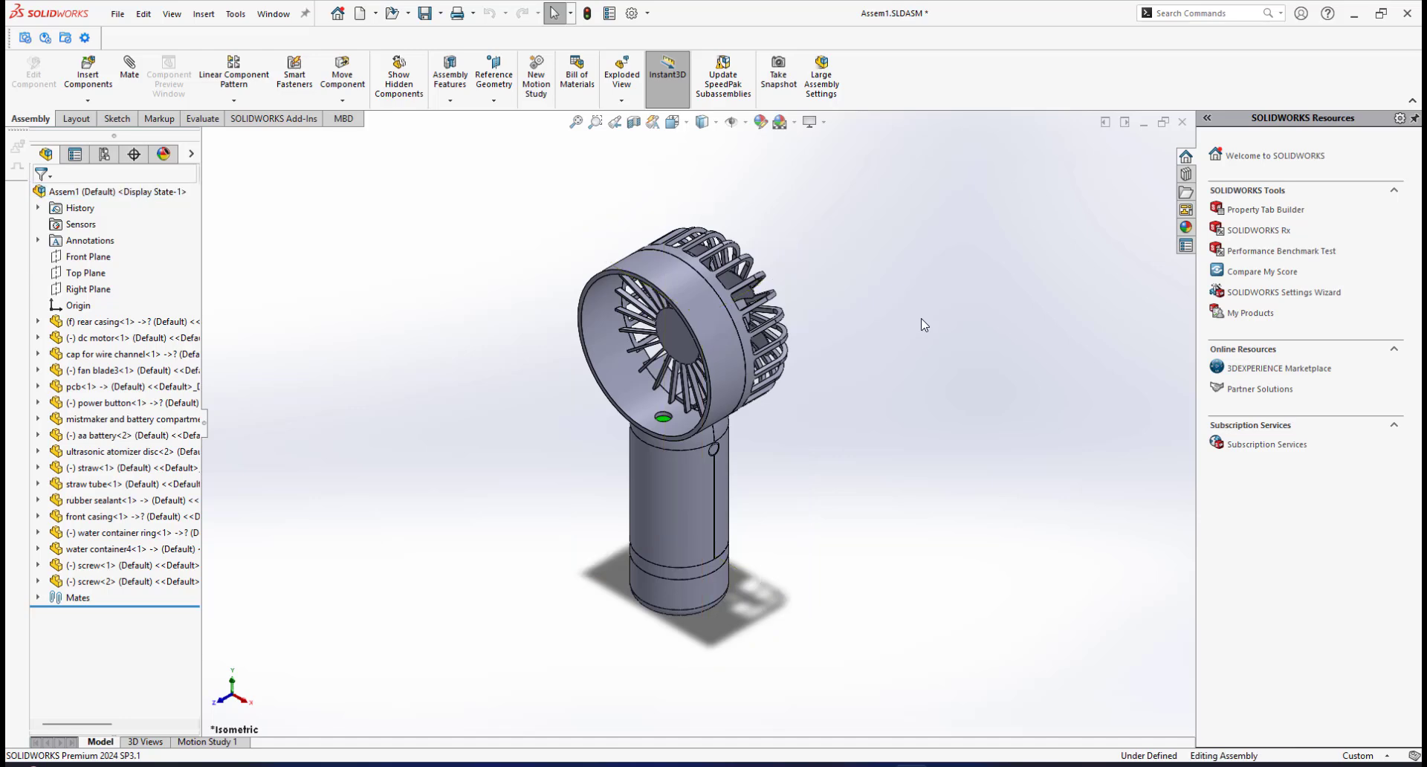
# Step: Explode the assembly without animation to view its parts, and collapse it again
pyautogui.rightClick(111, 192)
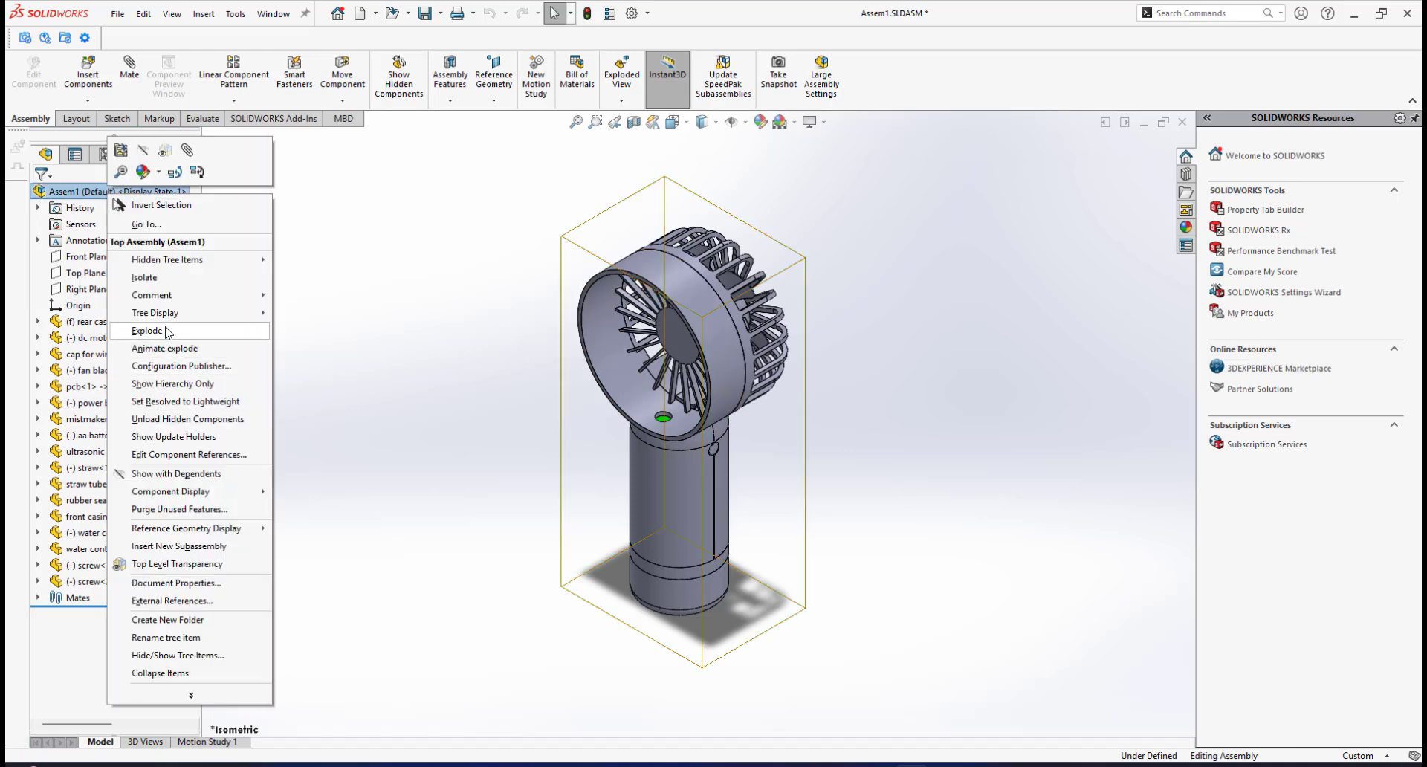
pyautogui.click(166, 332)
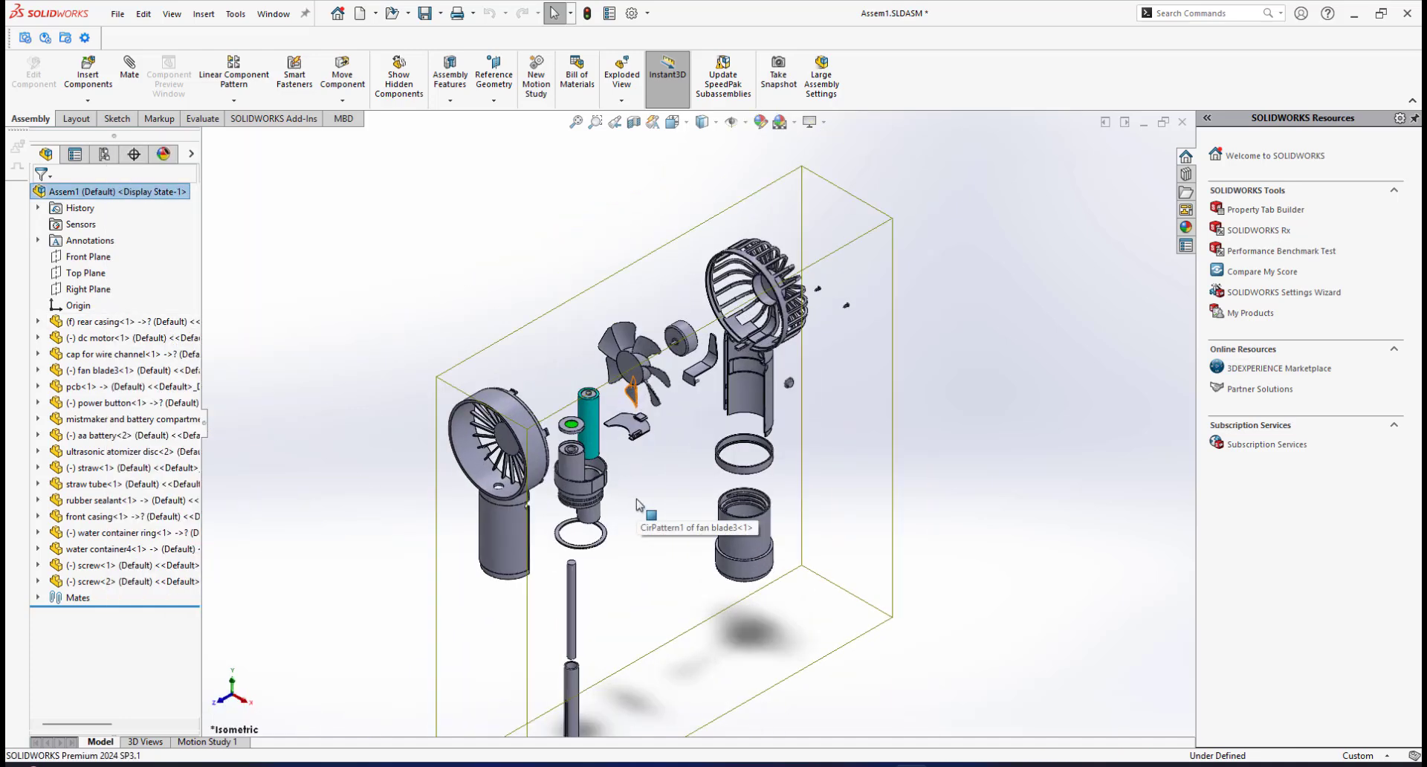
pyautogui.rightClick(85, 195)
pyautogui.click(148, 332)
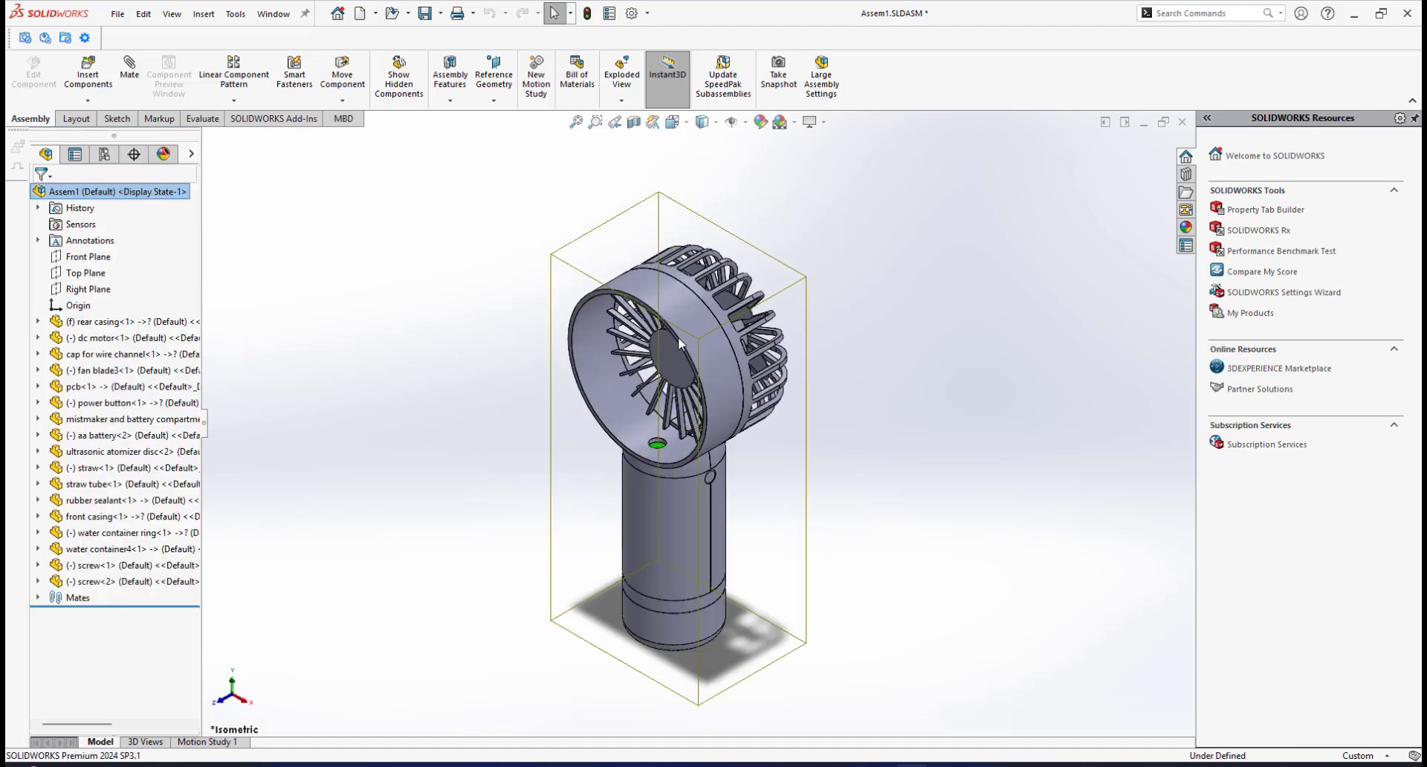
pyautogui.click(905, 332)
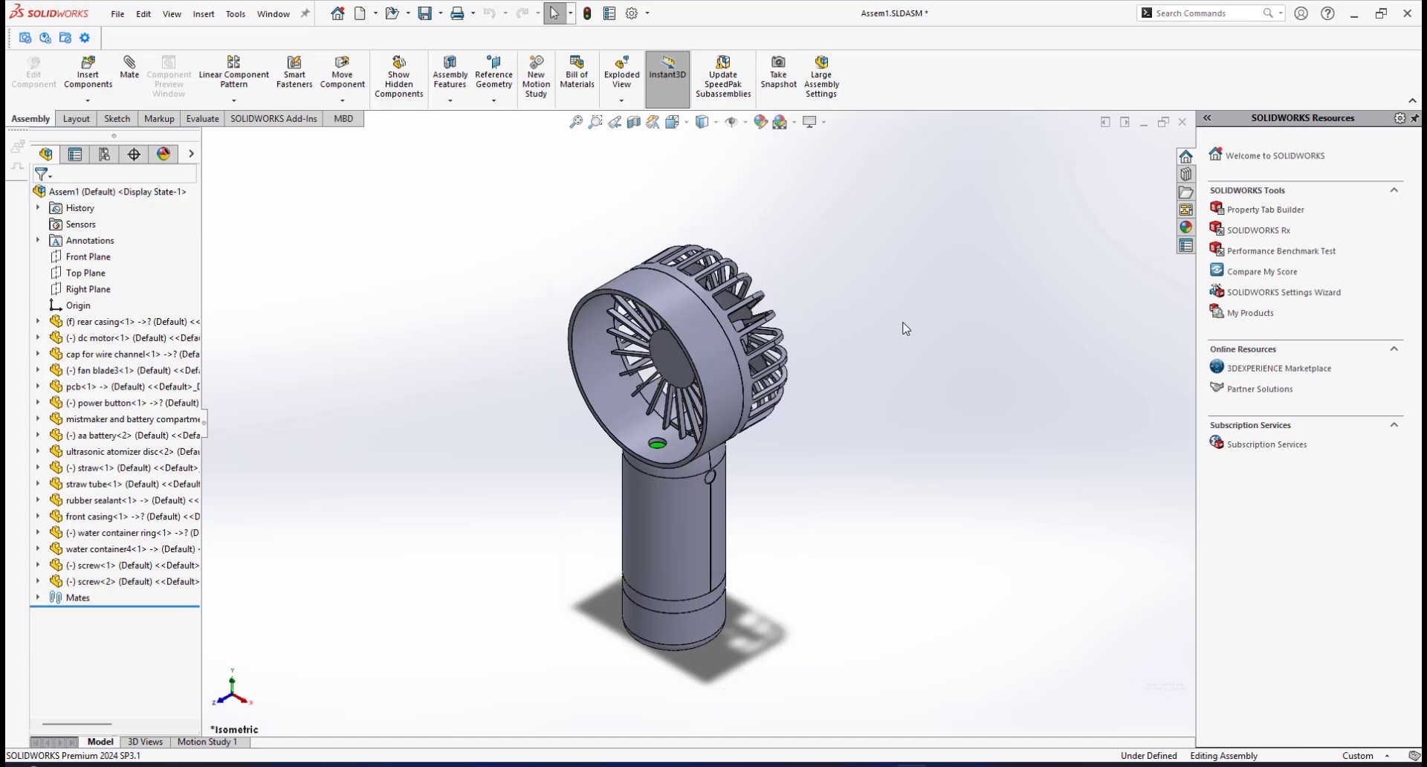
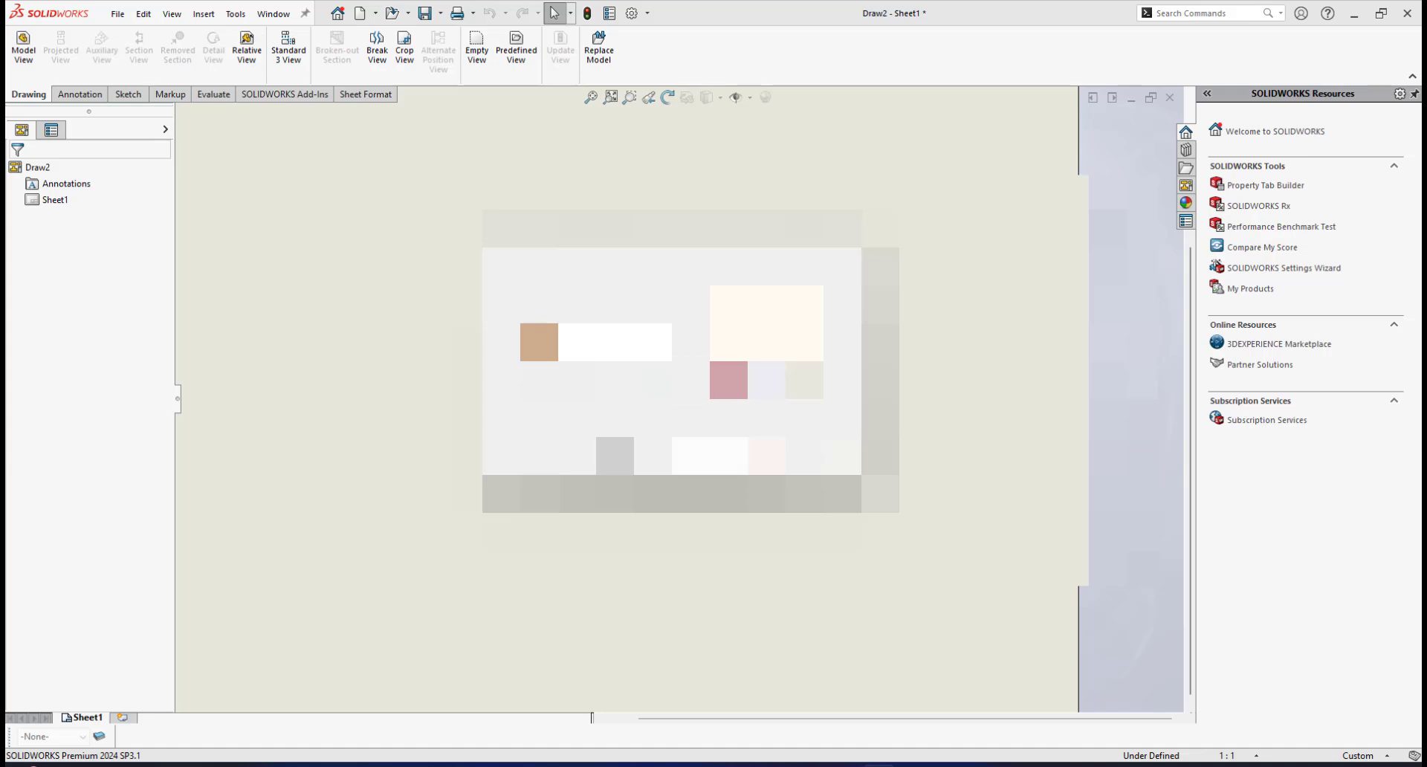
# Step: Accept the sheet format for the new drawing of Assem1 and view the whole sheet
pyautogui.click(718, 456)
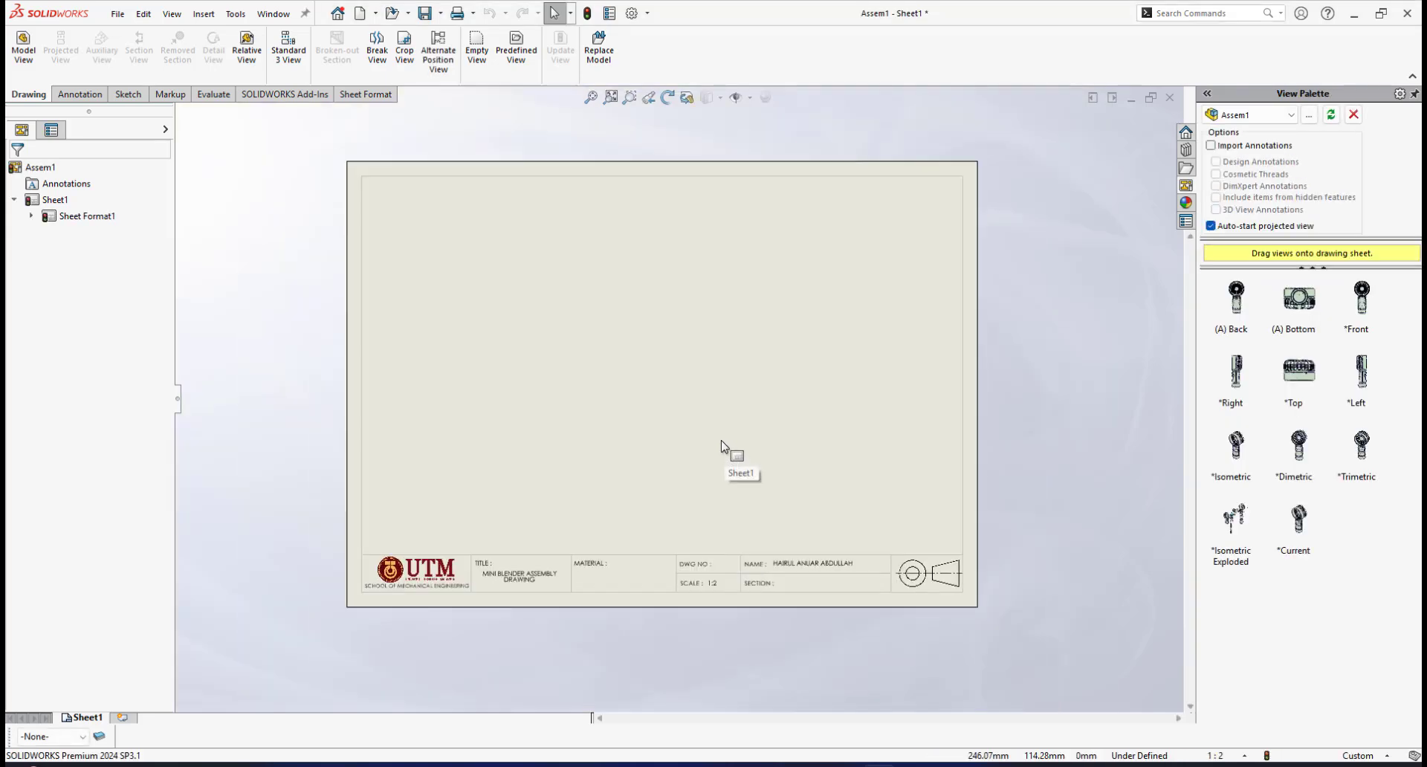
pyautogui.scroll(5, 633, 457)
pyautogui.scroll(-3, 667, 401)
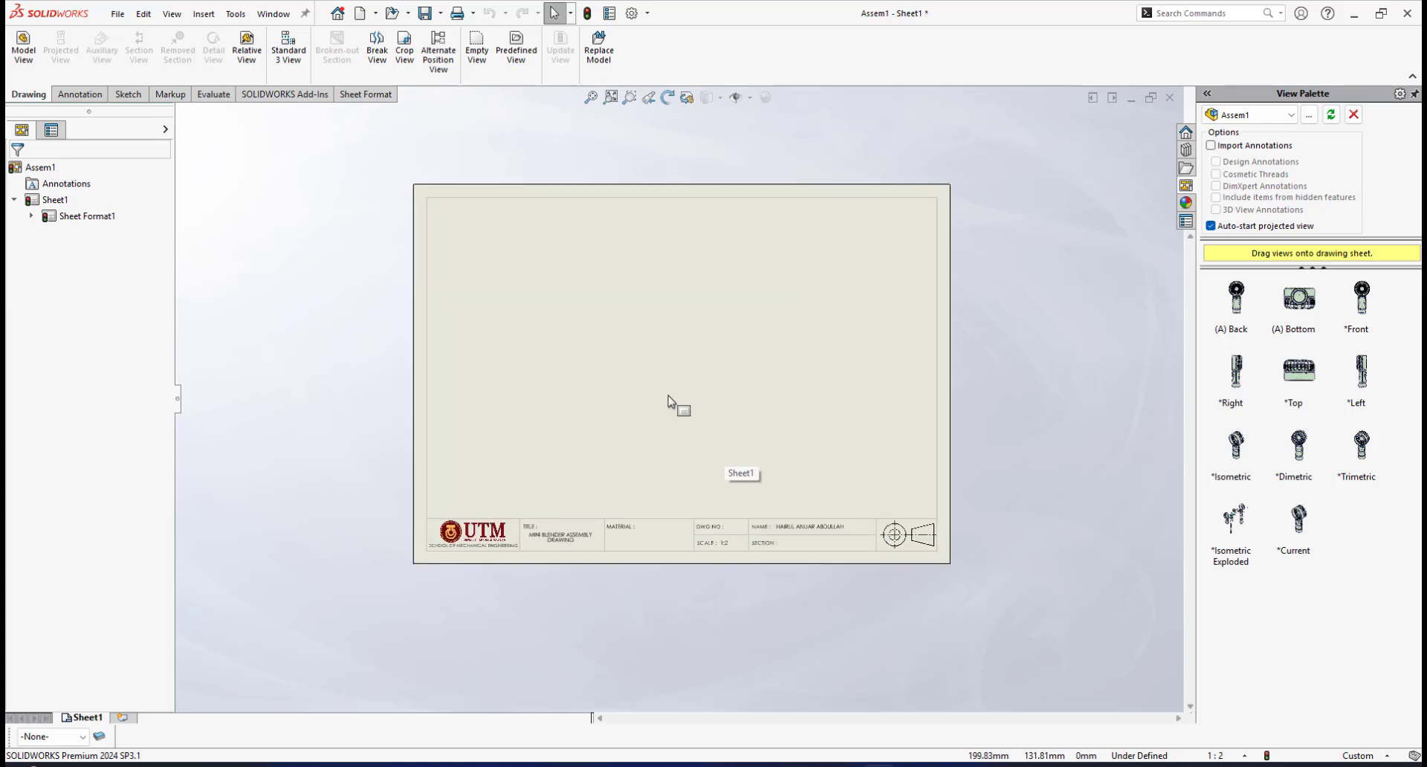
pyautogui.scroll(-1, 739, 385)
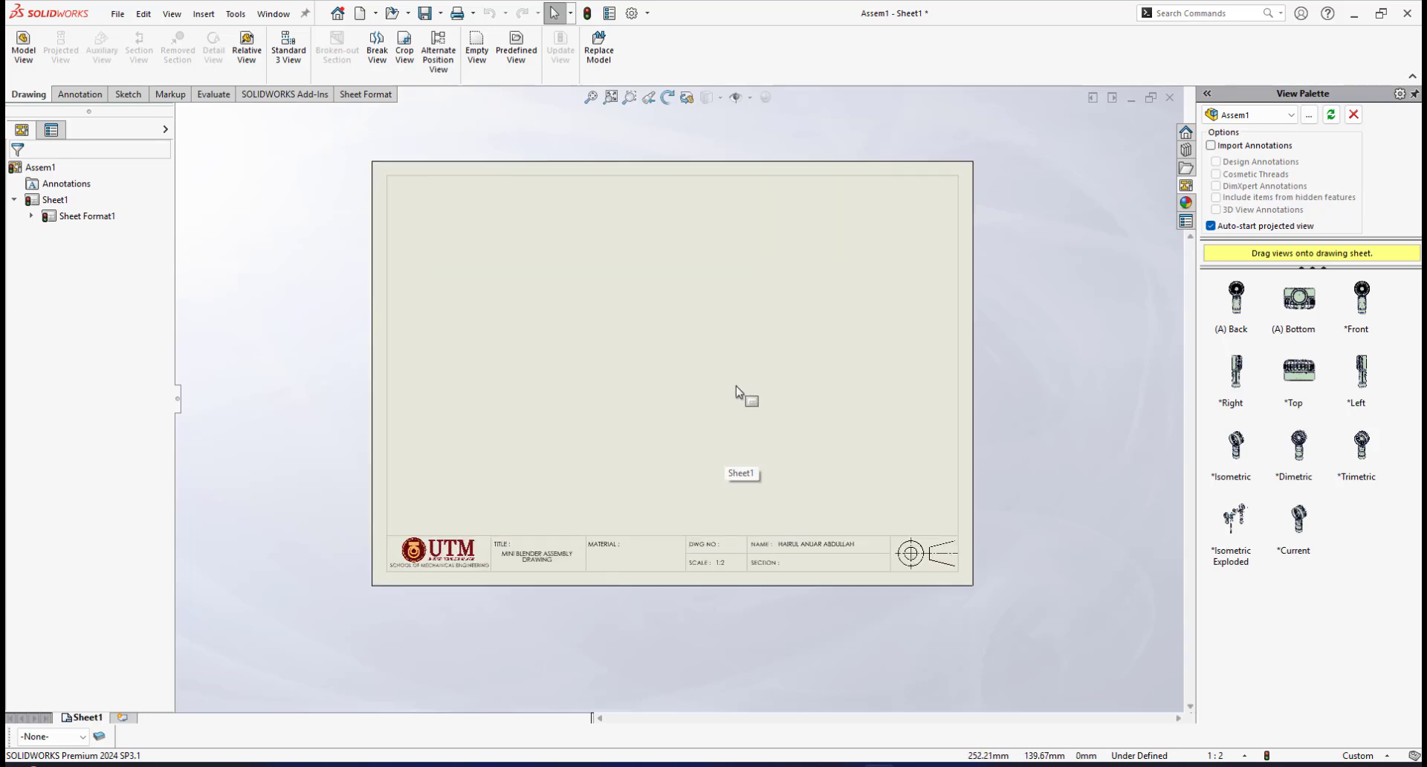
pyautogui.scroll(-1, 631, 513)
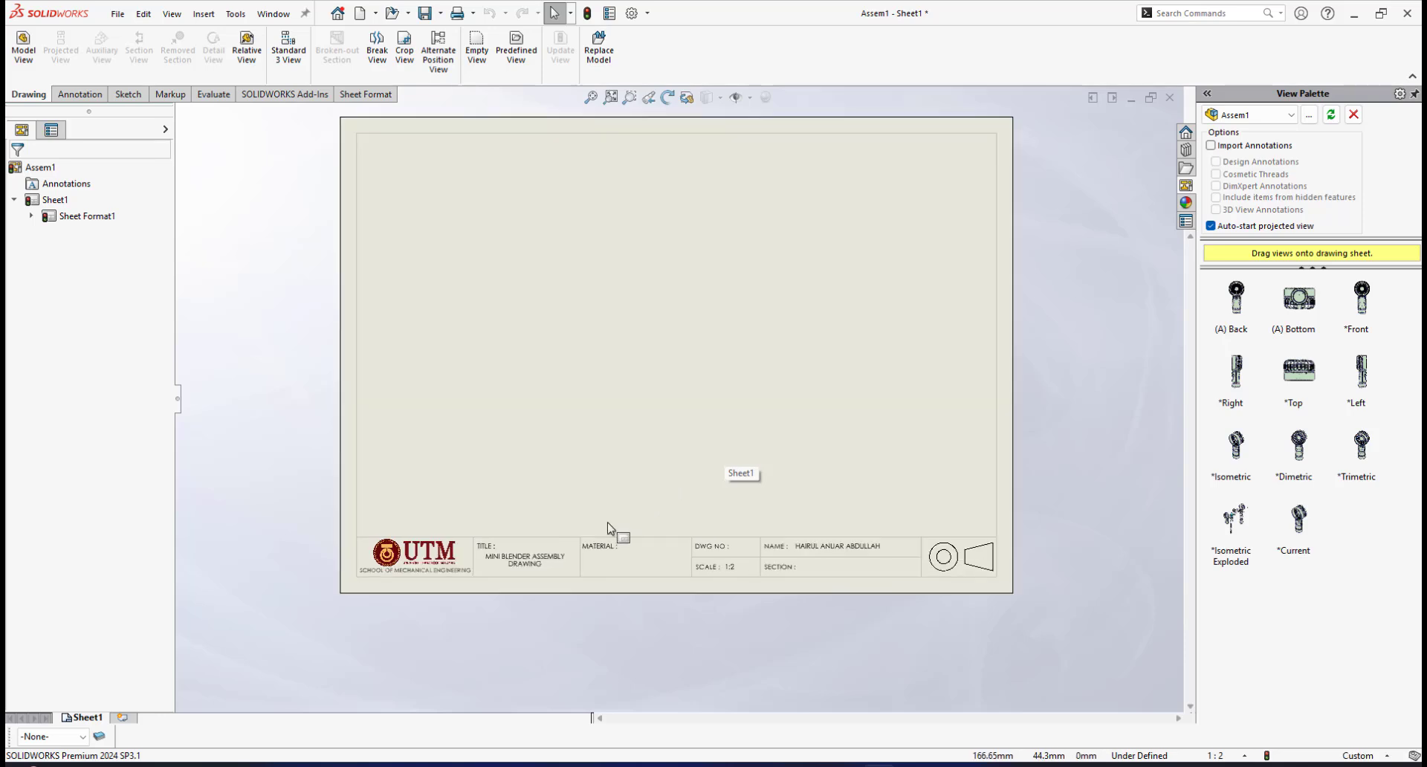
# Step: Examine the title block's logo, school name, title, material, scale and name fields on Sheet1
pyautogui.scroll(2, 605, 500)
pyautogui.scroll(-2, 676, 404)
pyautogui.scroll(-2, 632, 511)
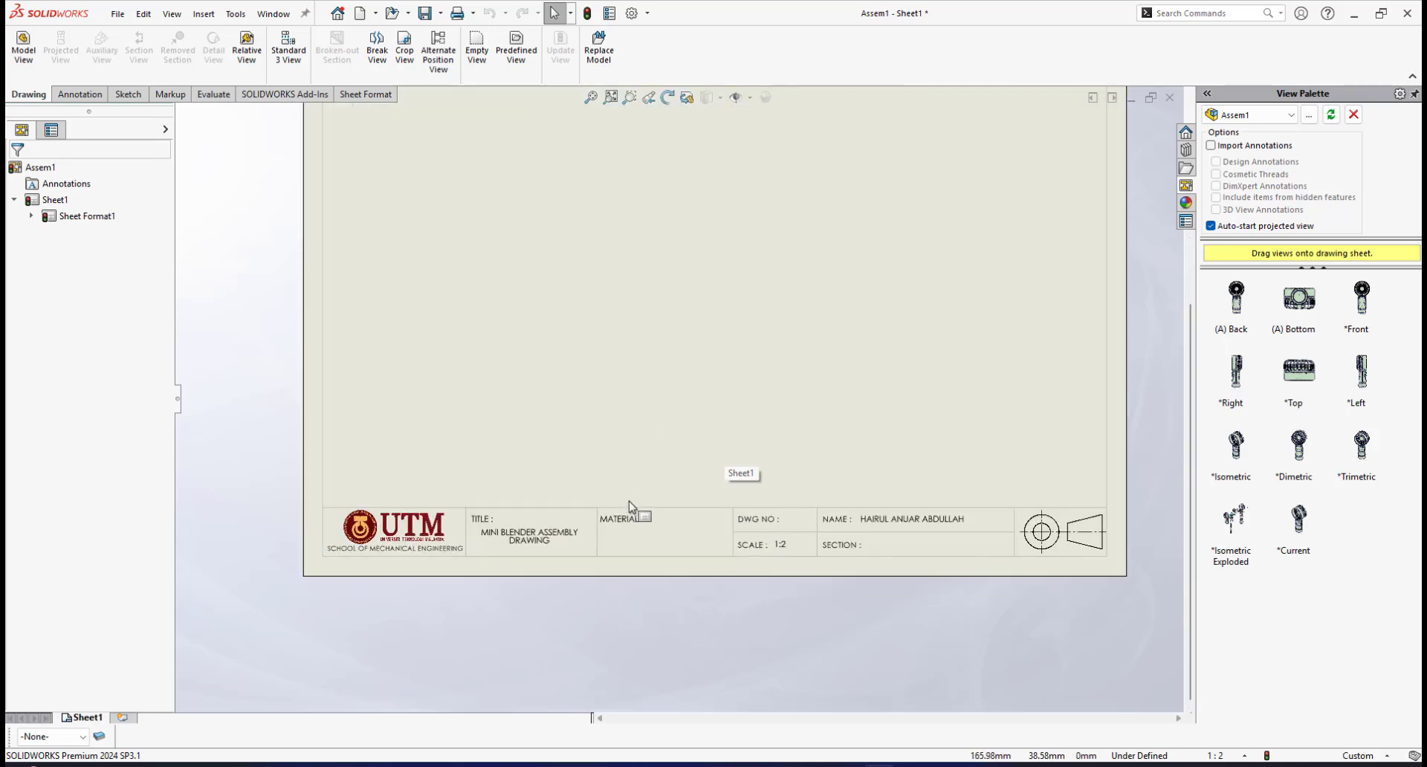
pyautogui.scroll(-1, 647, 517)
pyautogui.scroll(1, 751, 499)
pyautogui.scroll(-1, 678, 500)
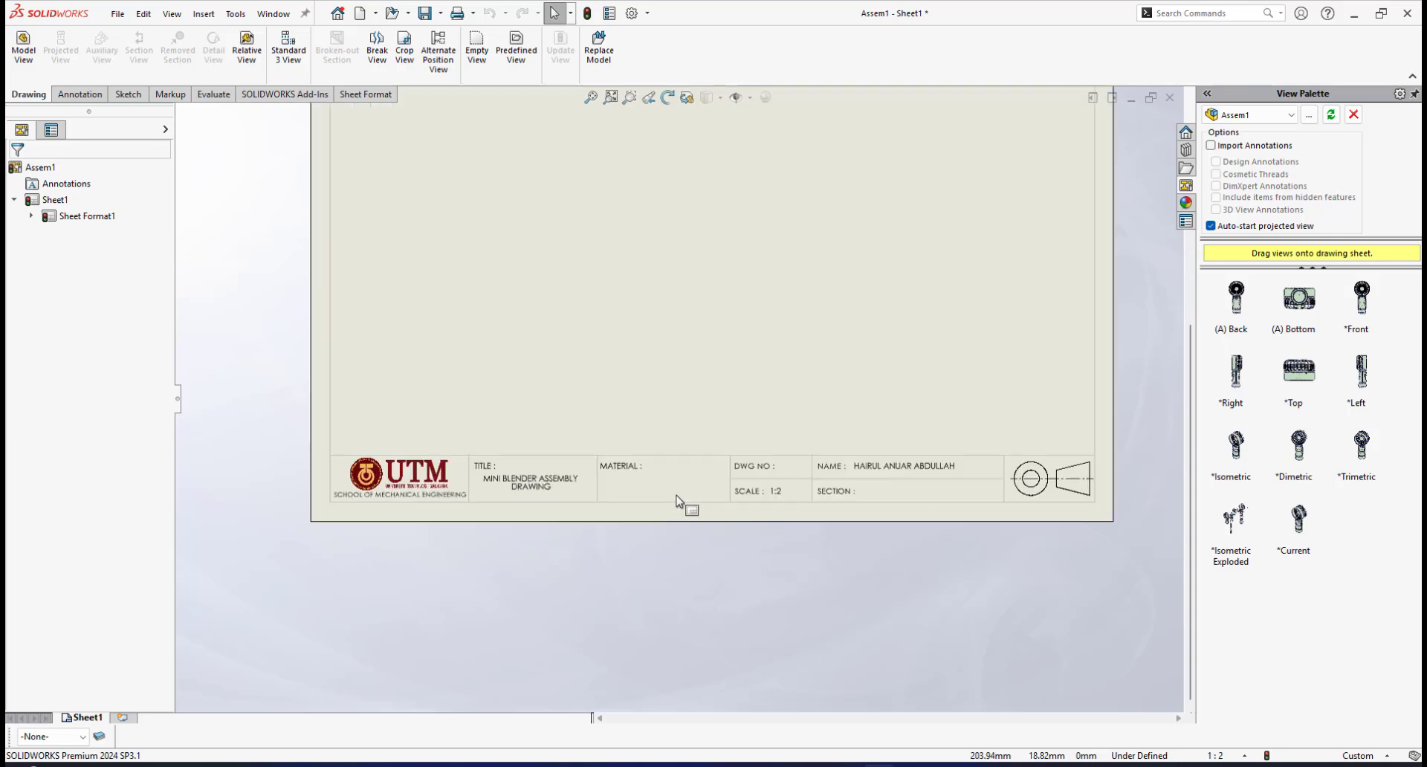
pyautogui.scroll(-1, 659, 519)
pyautogui.scroll(-2, 565, 483)
pyautogui.moveTo(510, 471); pyautogui.dragTo(615, 440, button='middle')
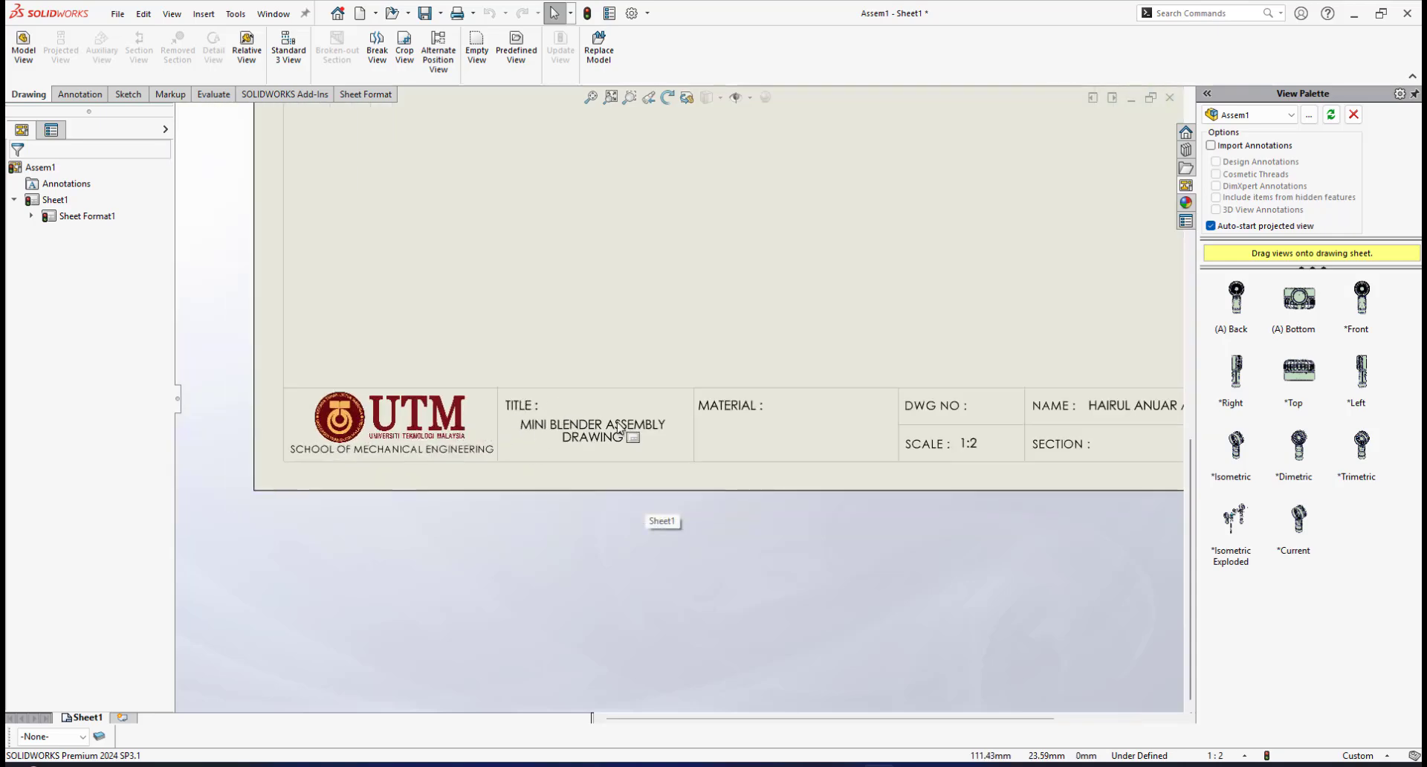
pyautogui.scroll(-1, 691, 357)
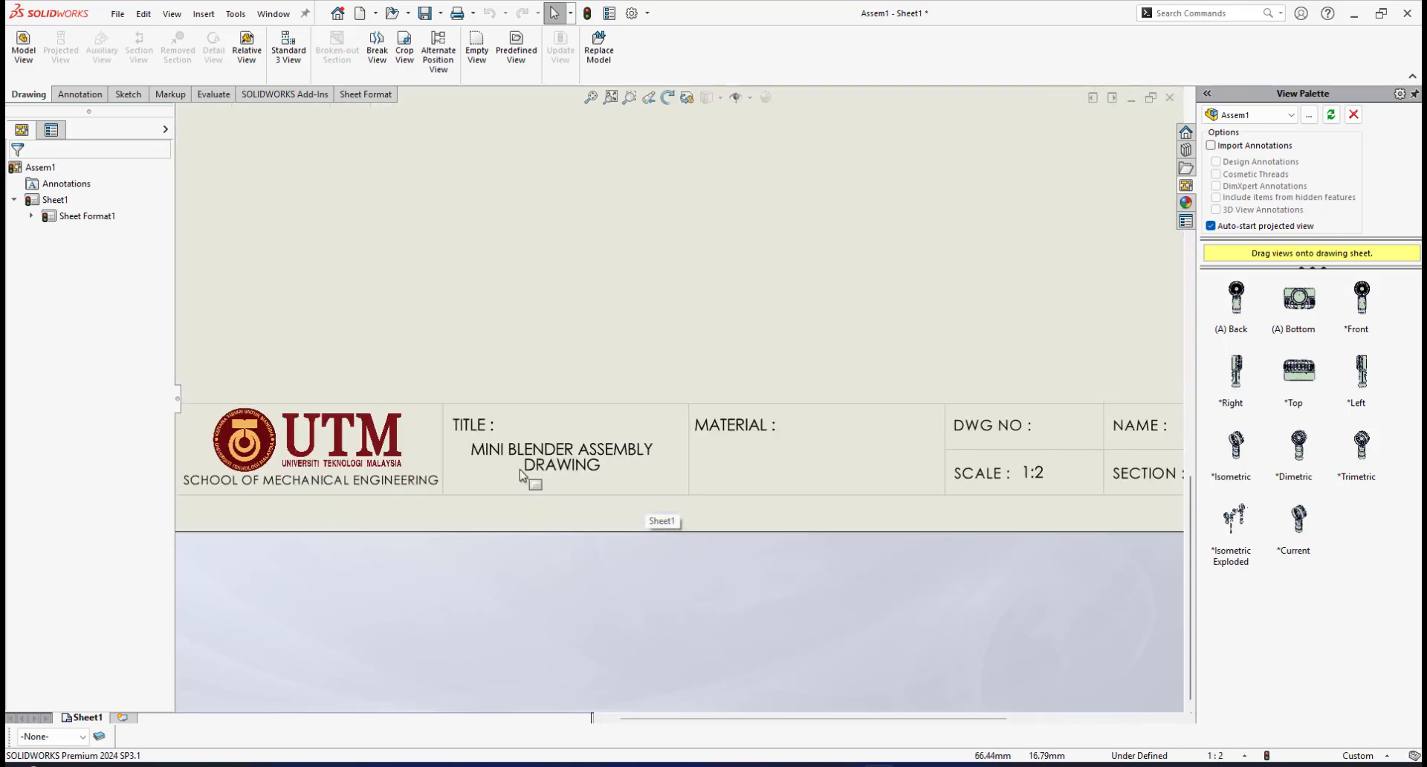
pyautogui.scroll(2, 513, 464)
pyautogui.scroll(-1, 436, 461)
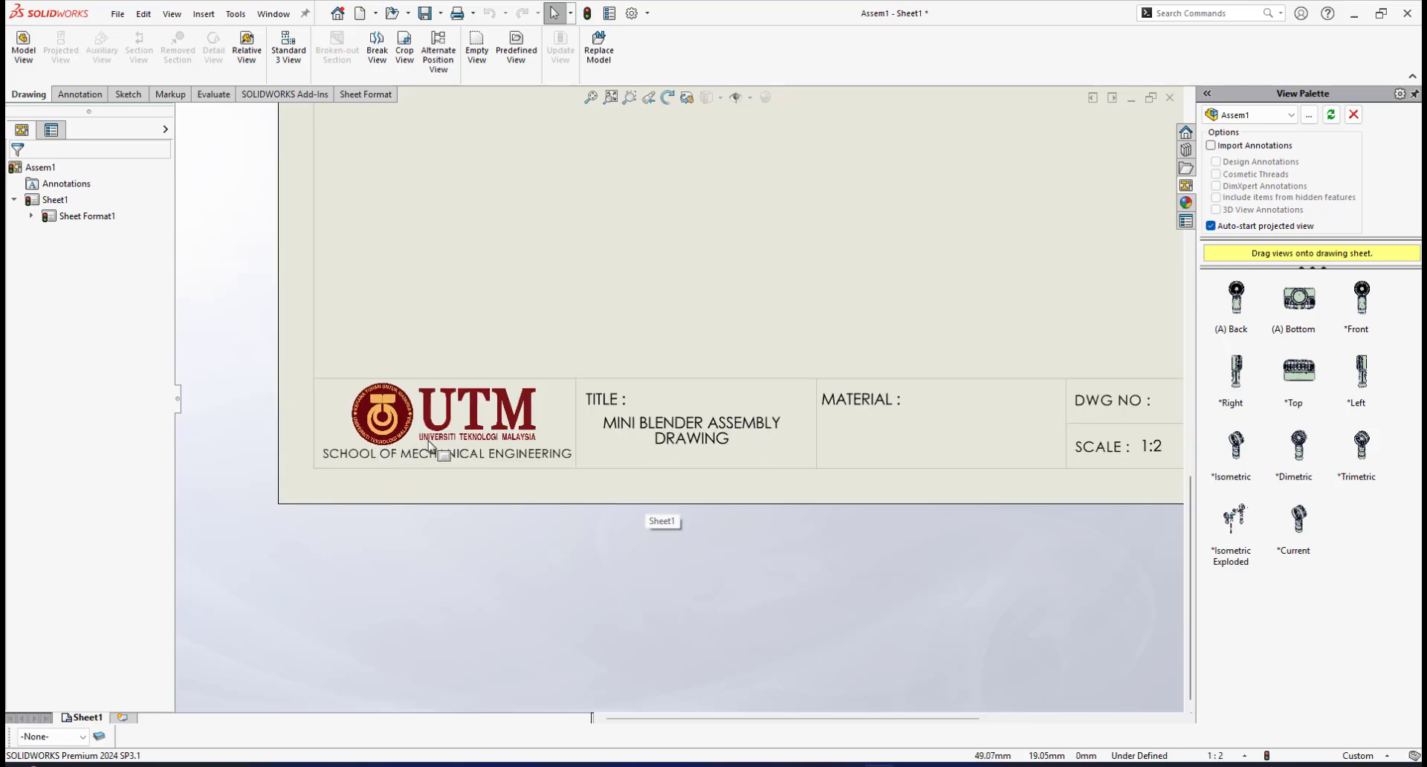
pyautogui.scroll(2, 704, 413)
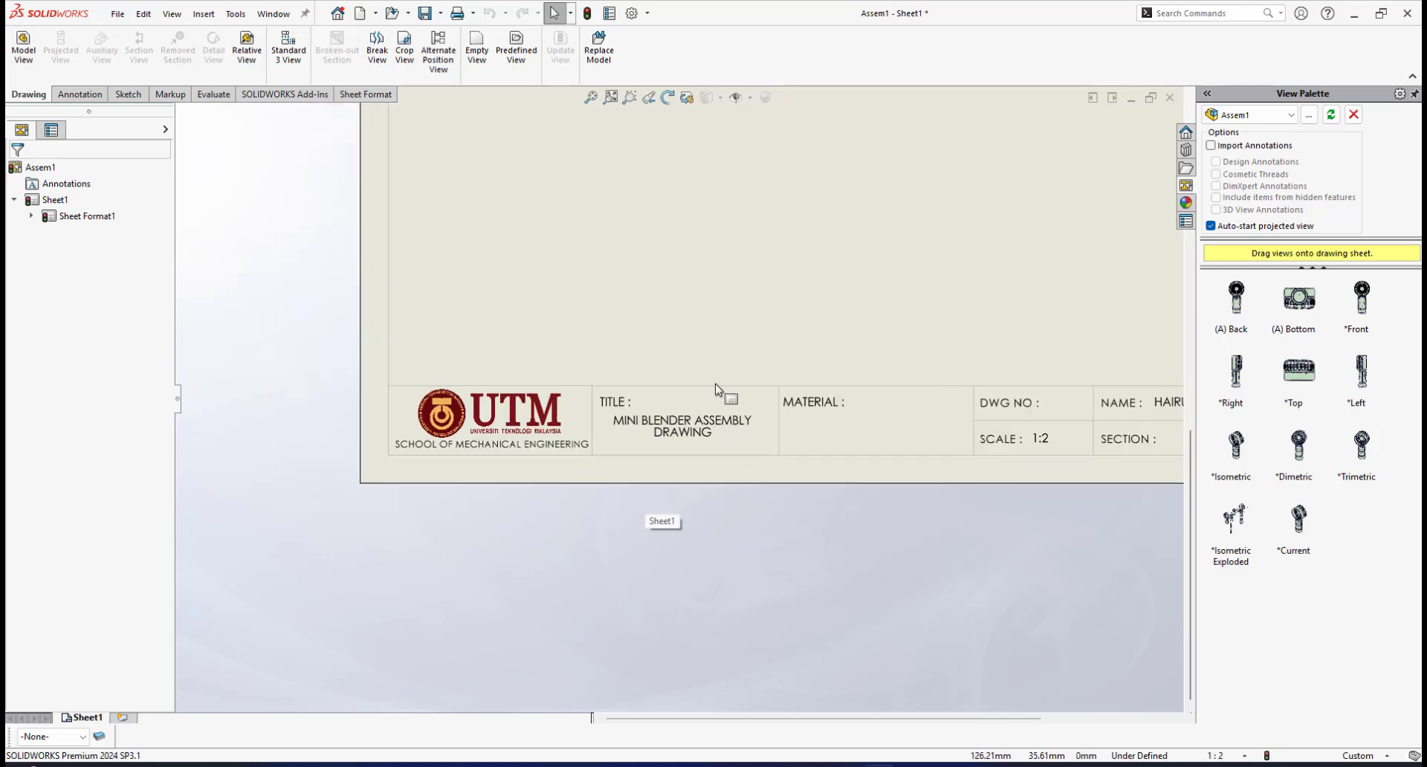
pyautogui.scroll(-1, 724, 392)
pyautogui.scroll(4, 985, 398)
pyautogui.scroll(-3, 995, 371)
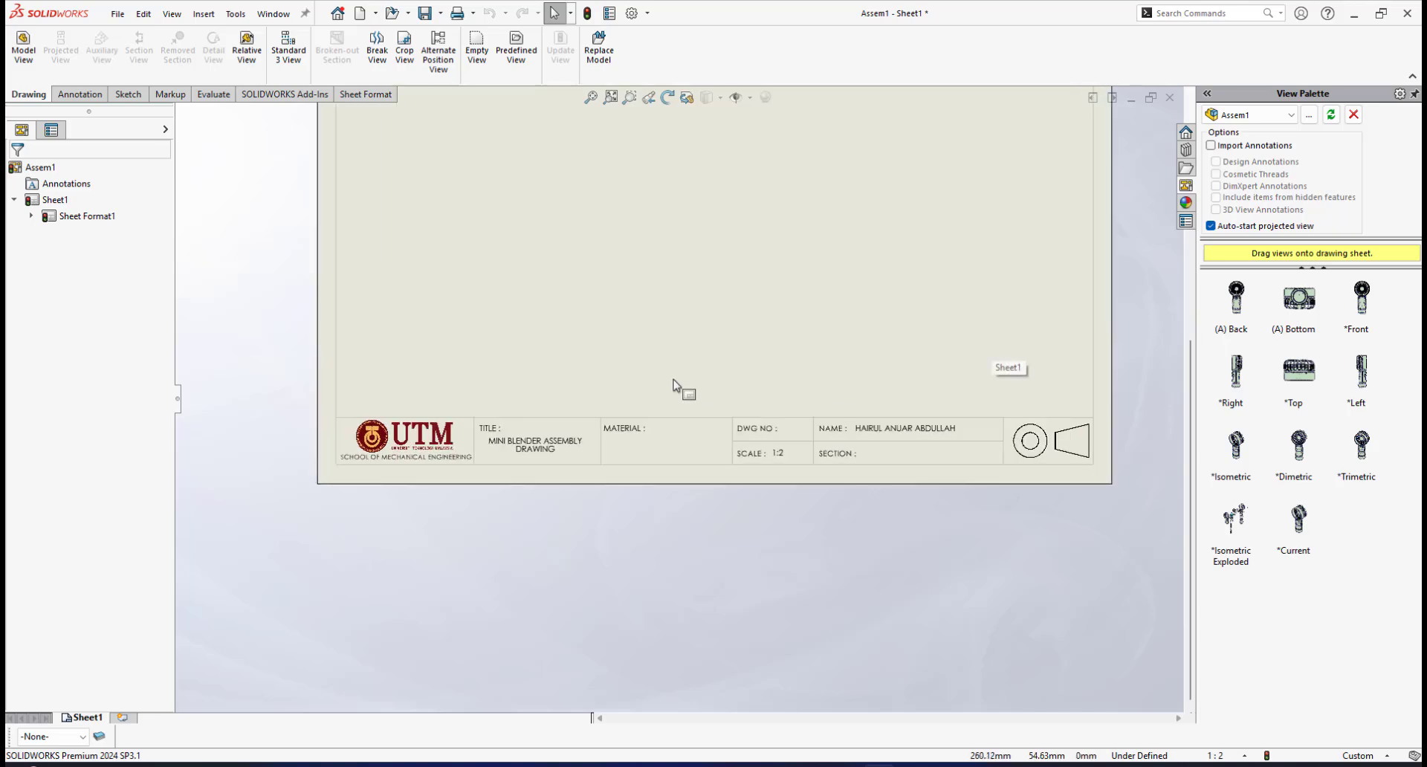
pyautogui.scroll(-1, 586, 451)
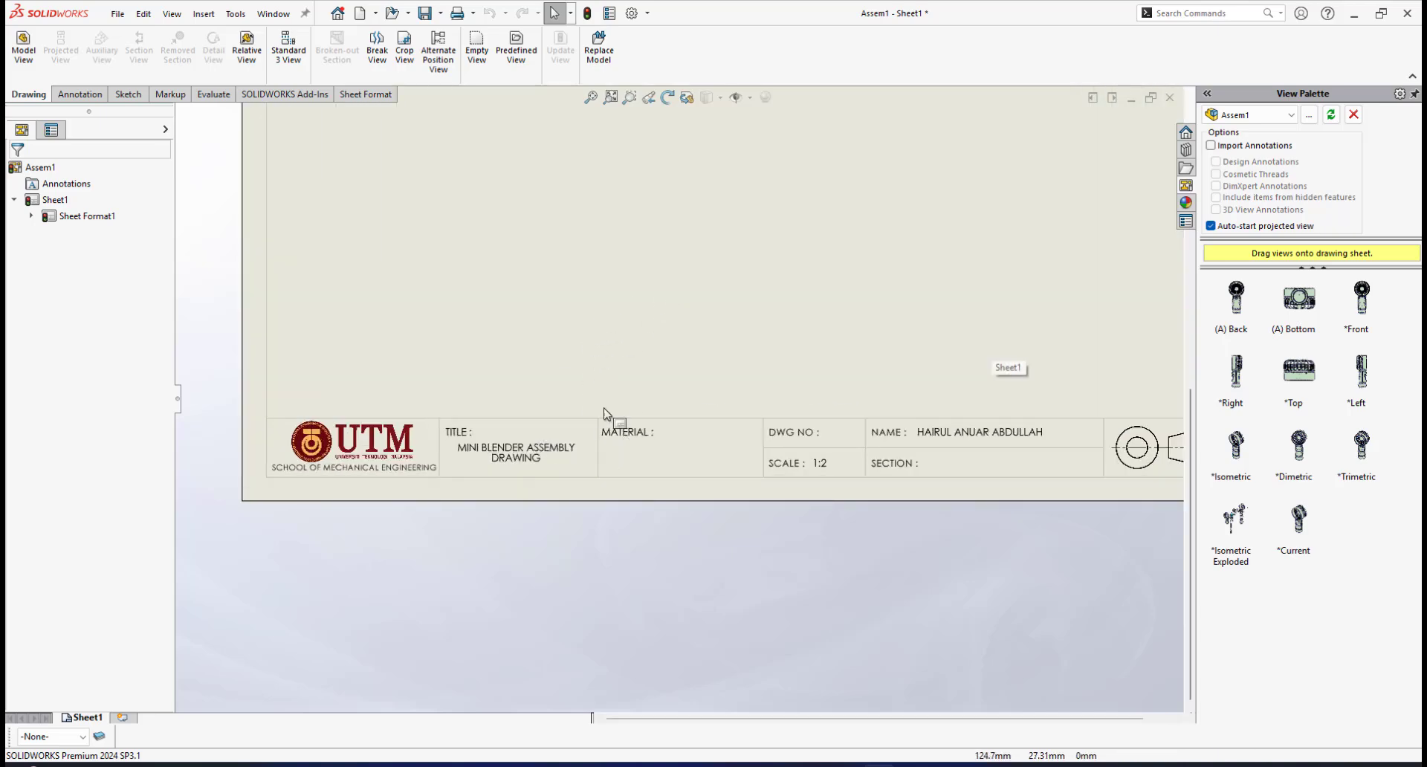
# Step: Edit the sheet format and change the note under the UTM logo to FACULTY OF MECHANICAL ENGINEERING
pyautogui.rightClick(572, 454)
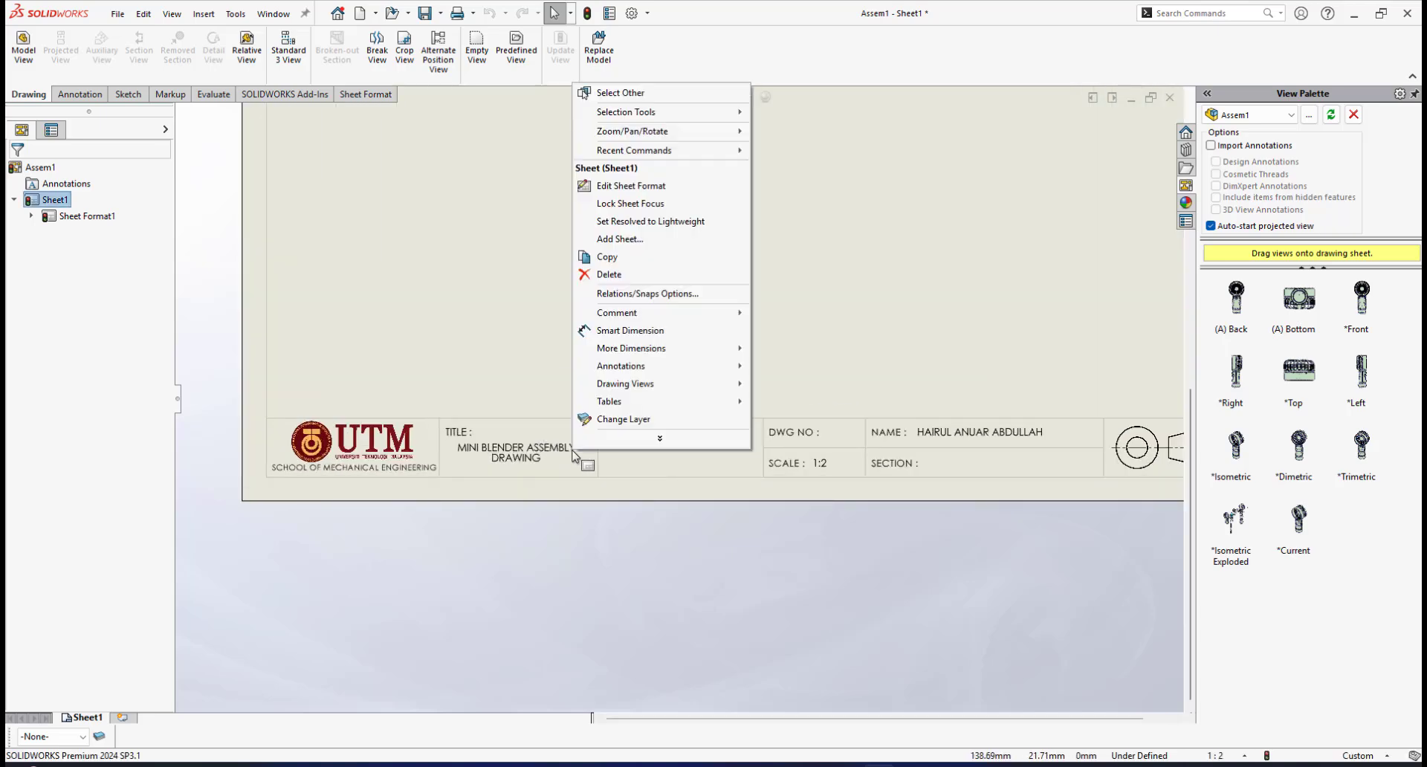
pyautogui.click(643, 185)
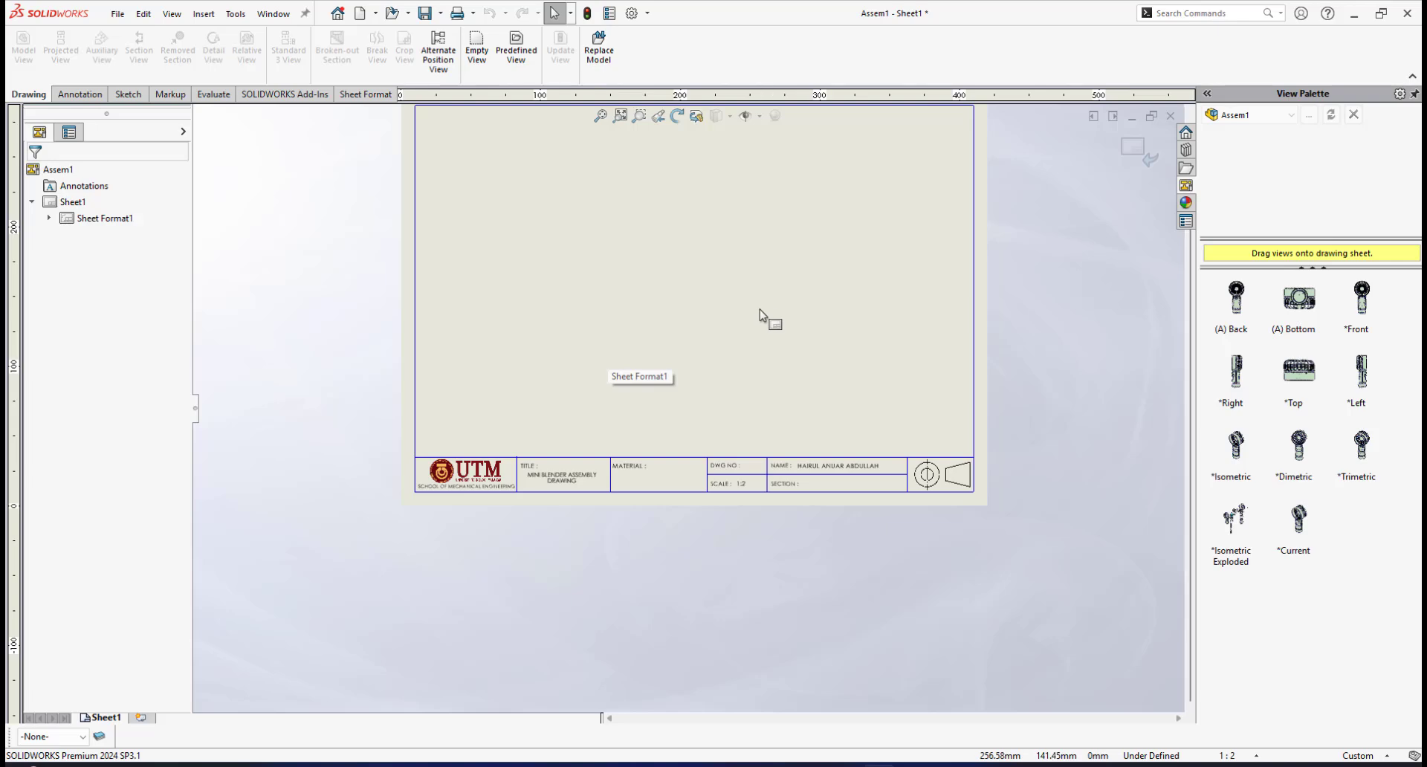
pyautogui.scroll(-2, 499, 465)
pyautogui.scroll(-5, 499, 465)
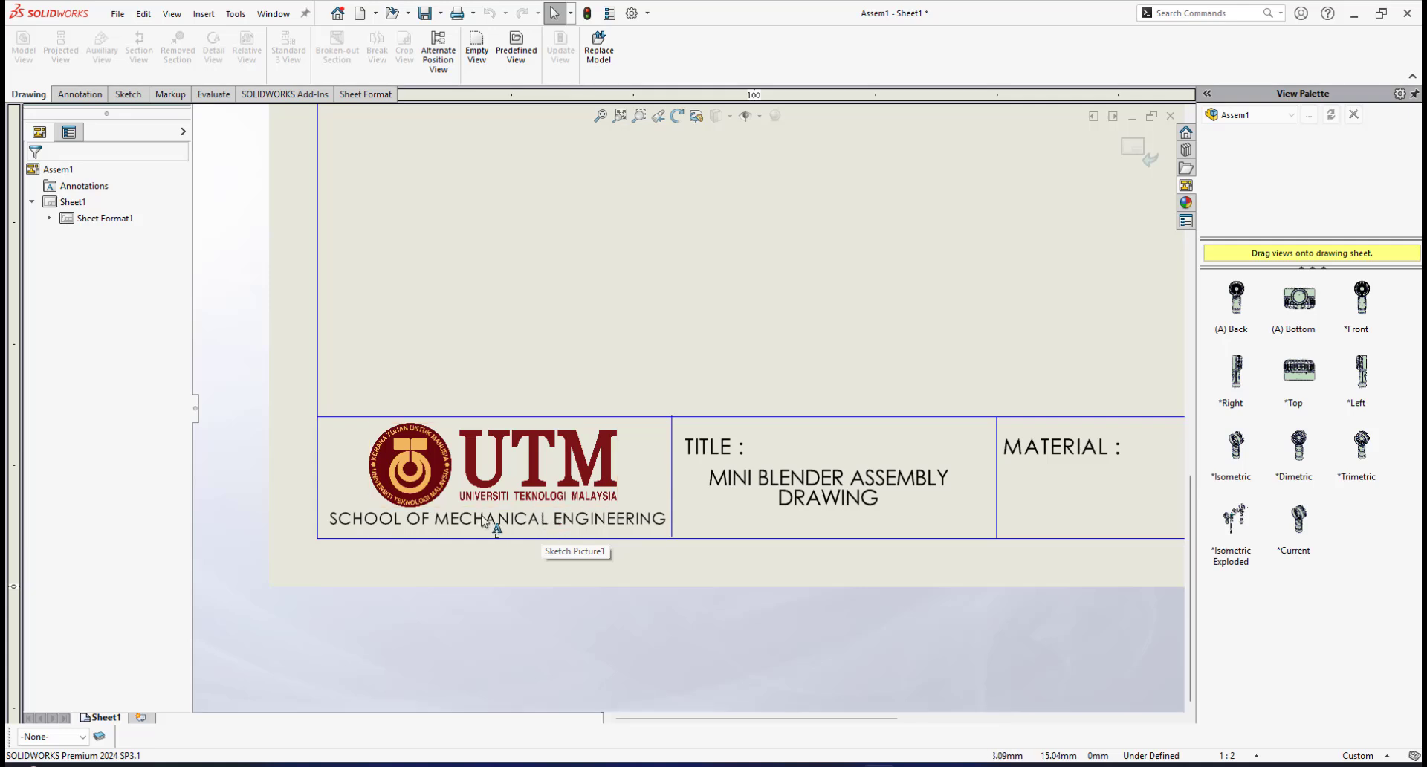
pyautogui.doubleClick(442, 523)
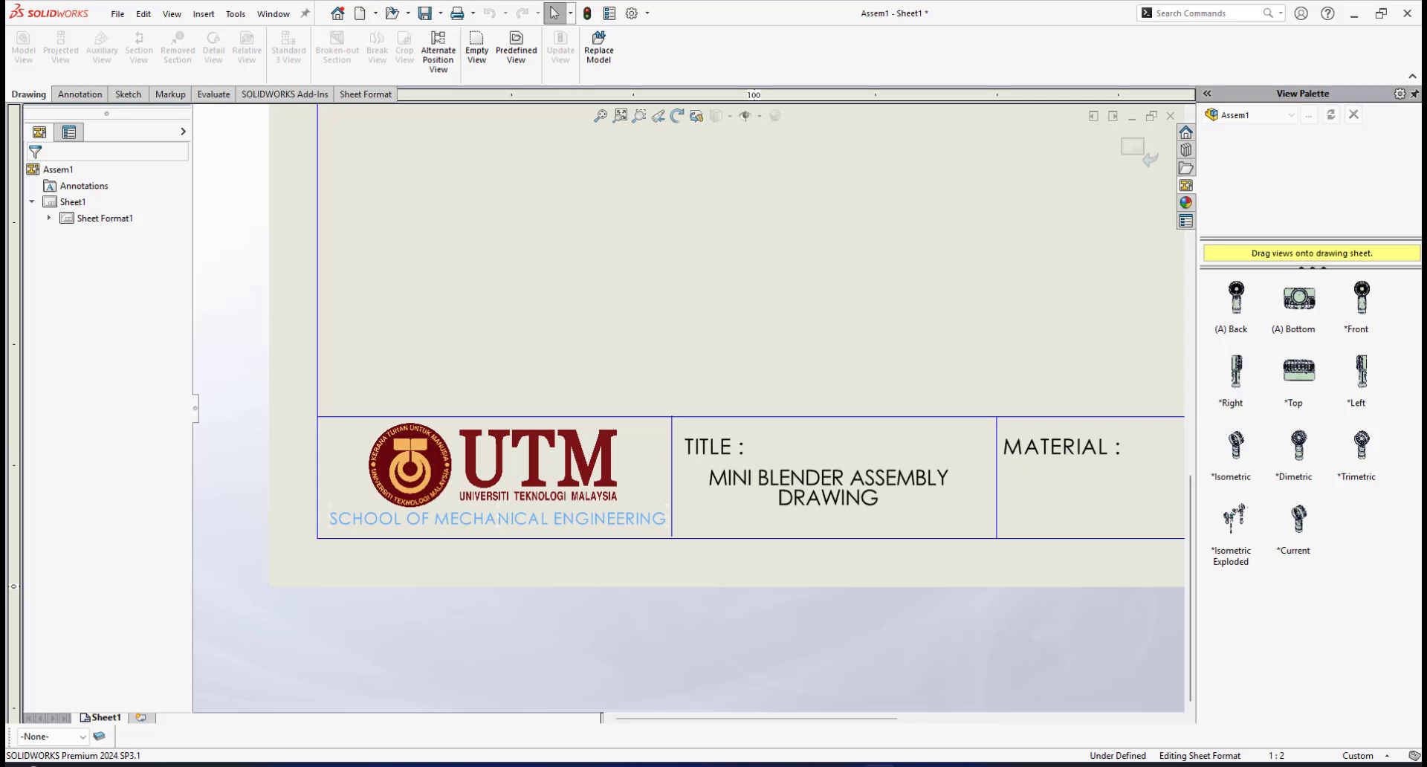
pyautogui.doubleClick(395, 523)
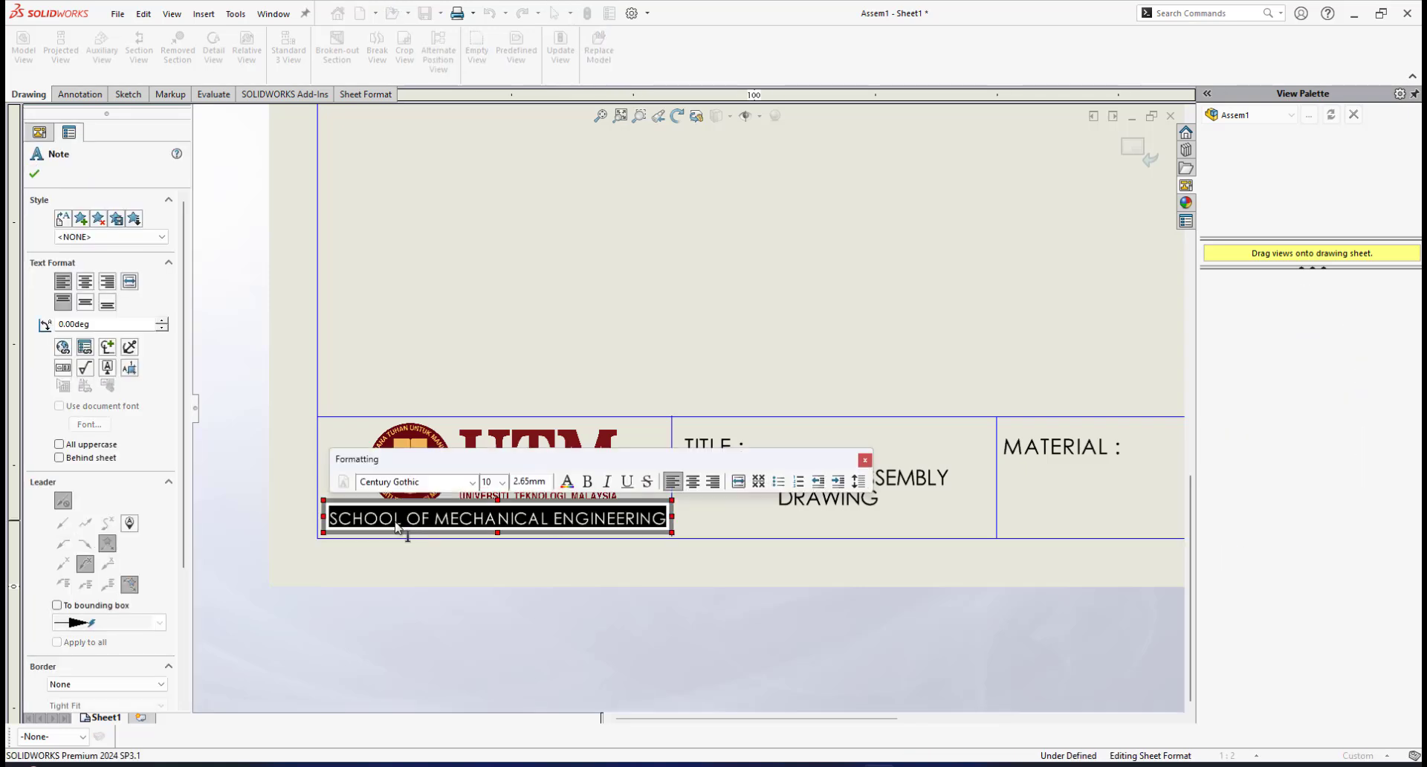
pyautogui.moveTo(400, 525); pyautogui.dragTo(325, 529)
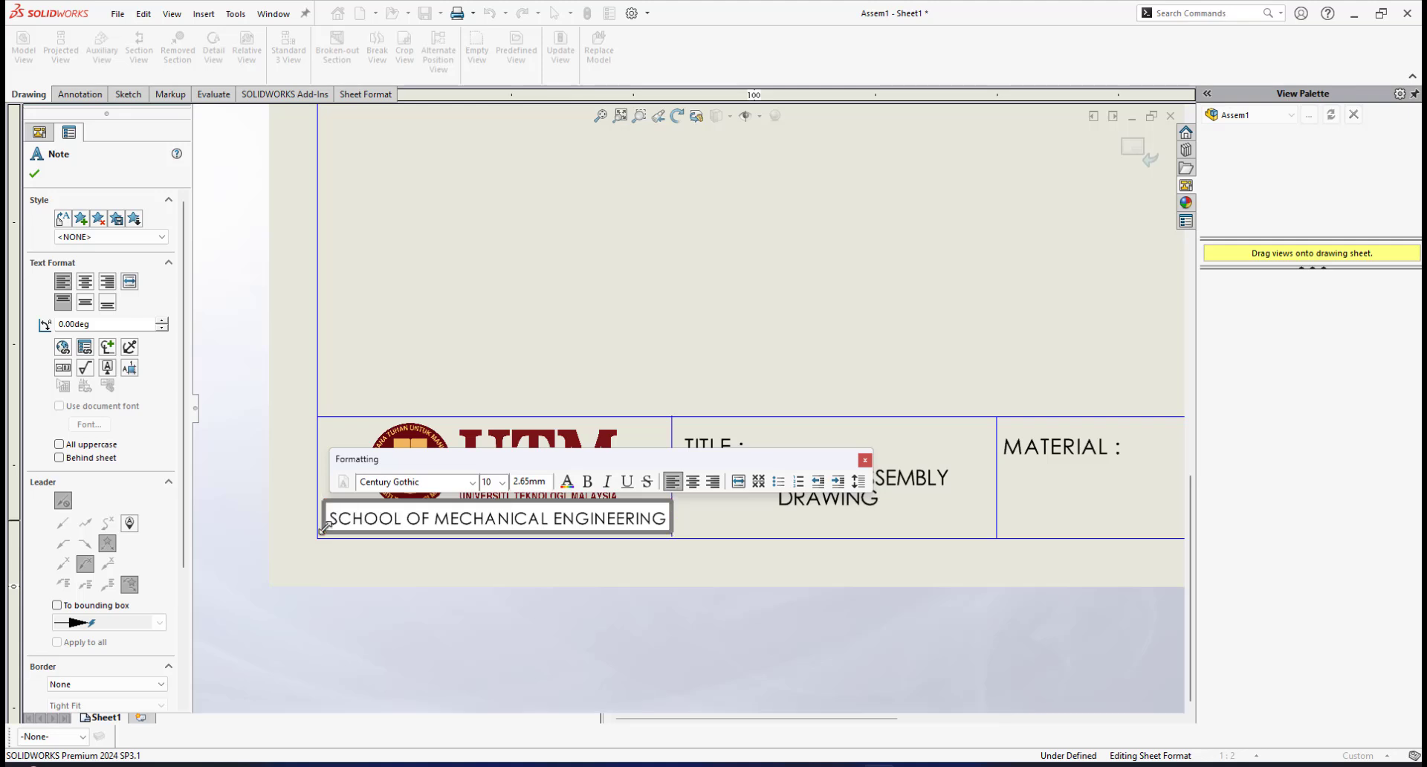
pyautogui.write('FACULTY')
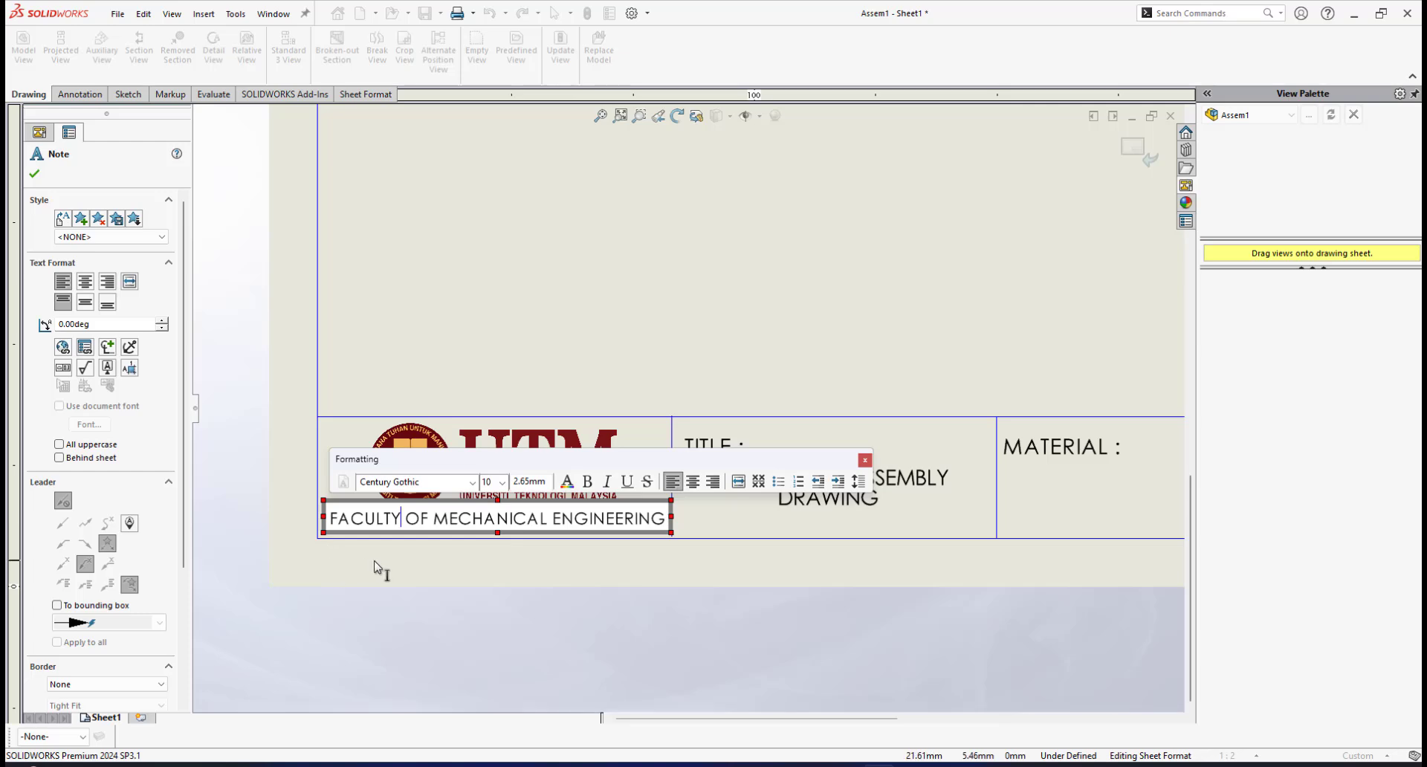
pyautogui.click(34, 174)
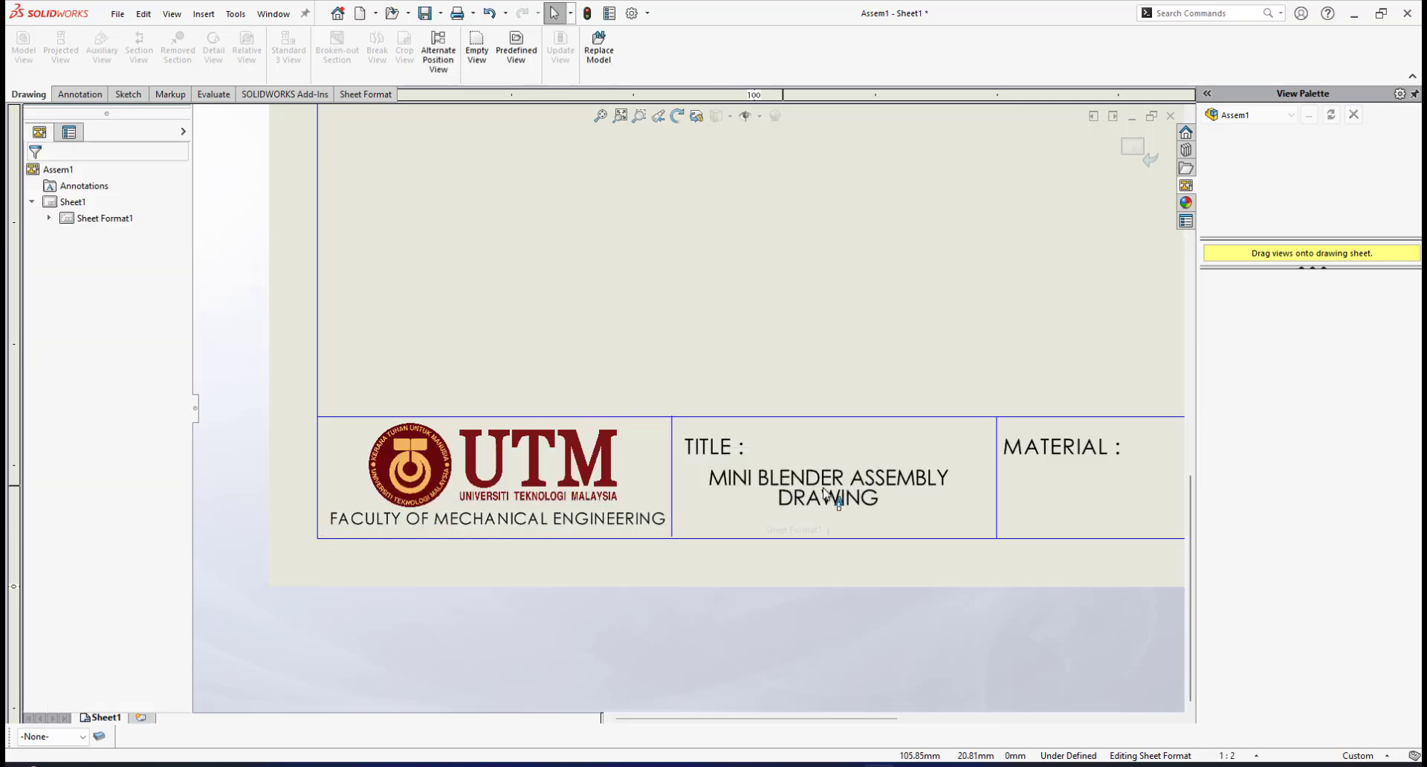
# Step: Change the title note in the title block to PORTABLE MIST SPRAY FAN ASSEMBLY DRAWING
pyautogui.scroll(2, 761, 440)
pyautogui.scroll(-1, 762, 440)
pyautogui.scroll(-2, 762, 441)
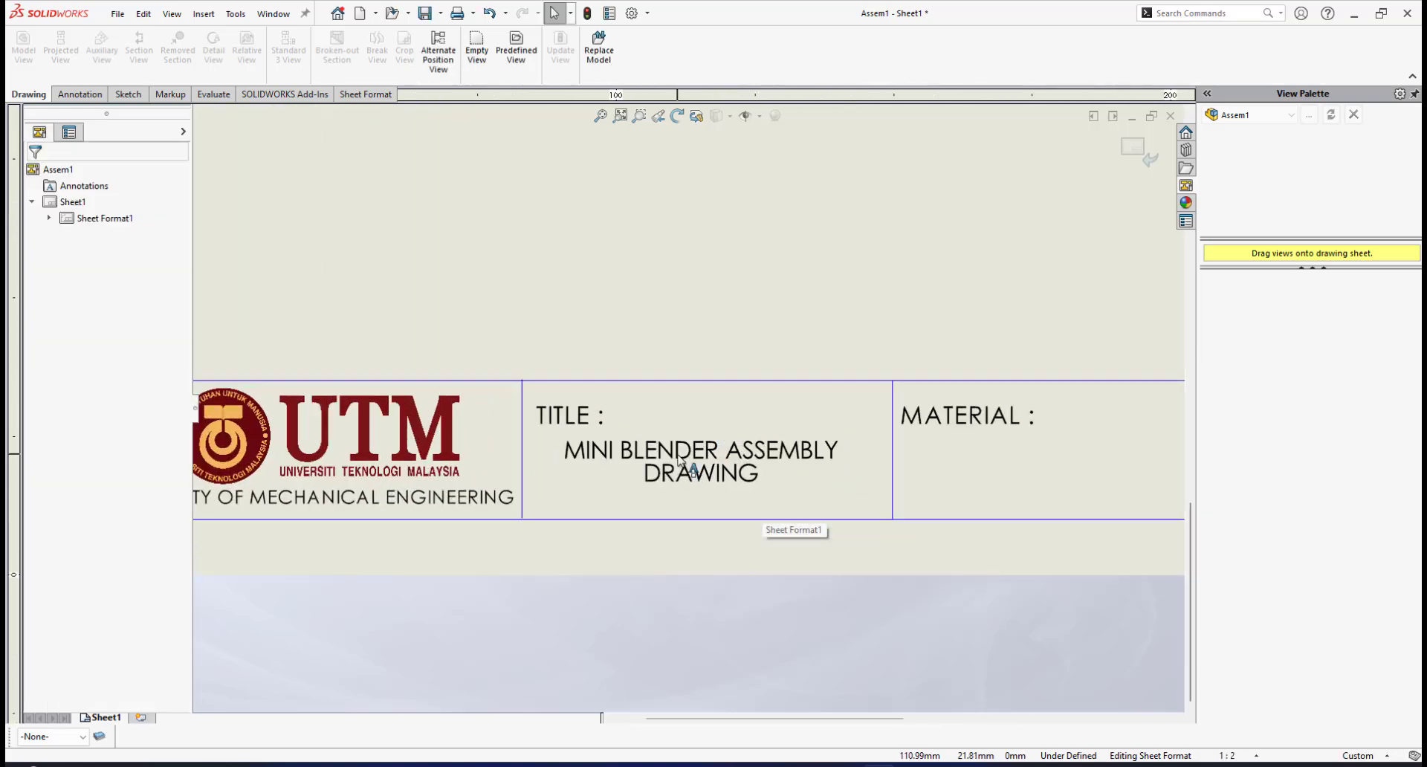
pyautogui.click(656, 455)
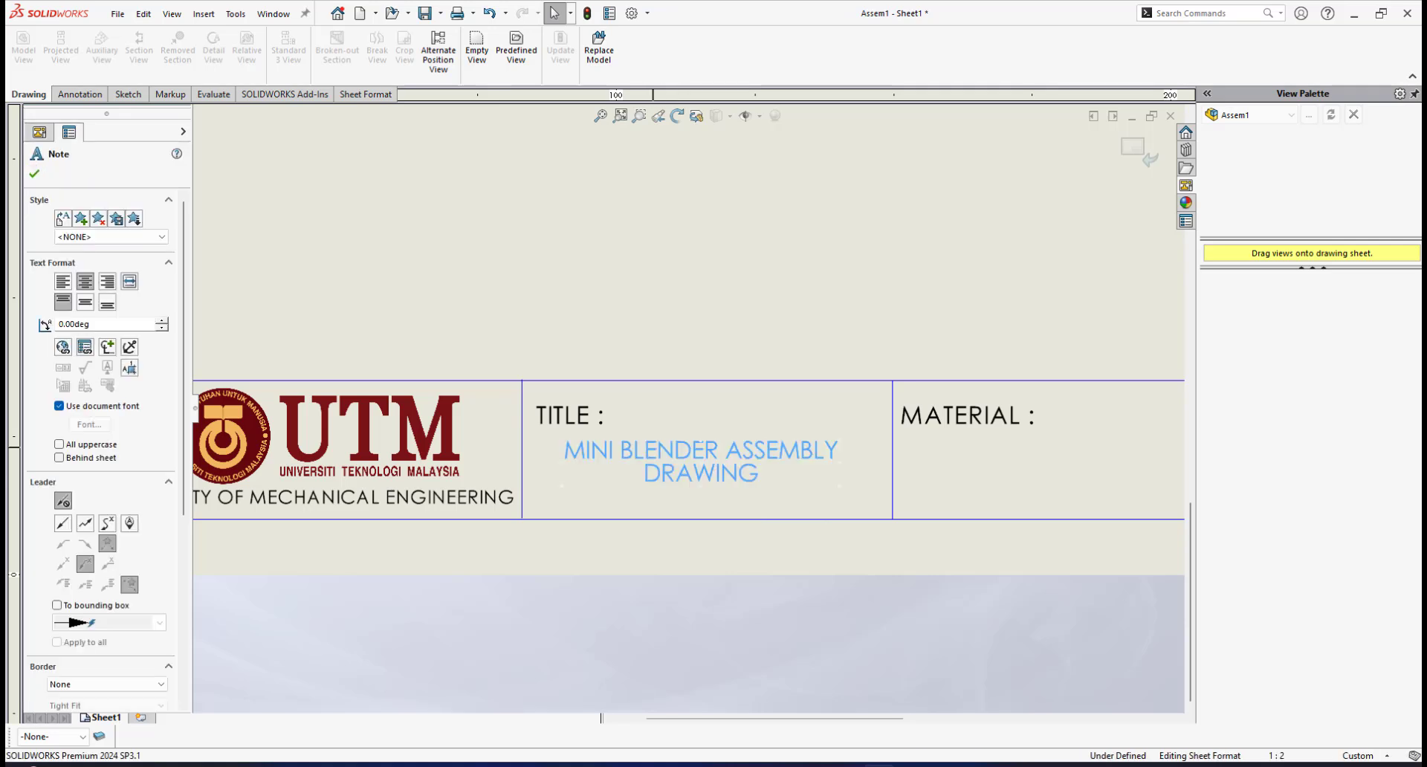
pyautogui.doubleClick(570, 453)
pyautogui.click(569, 453)
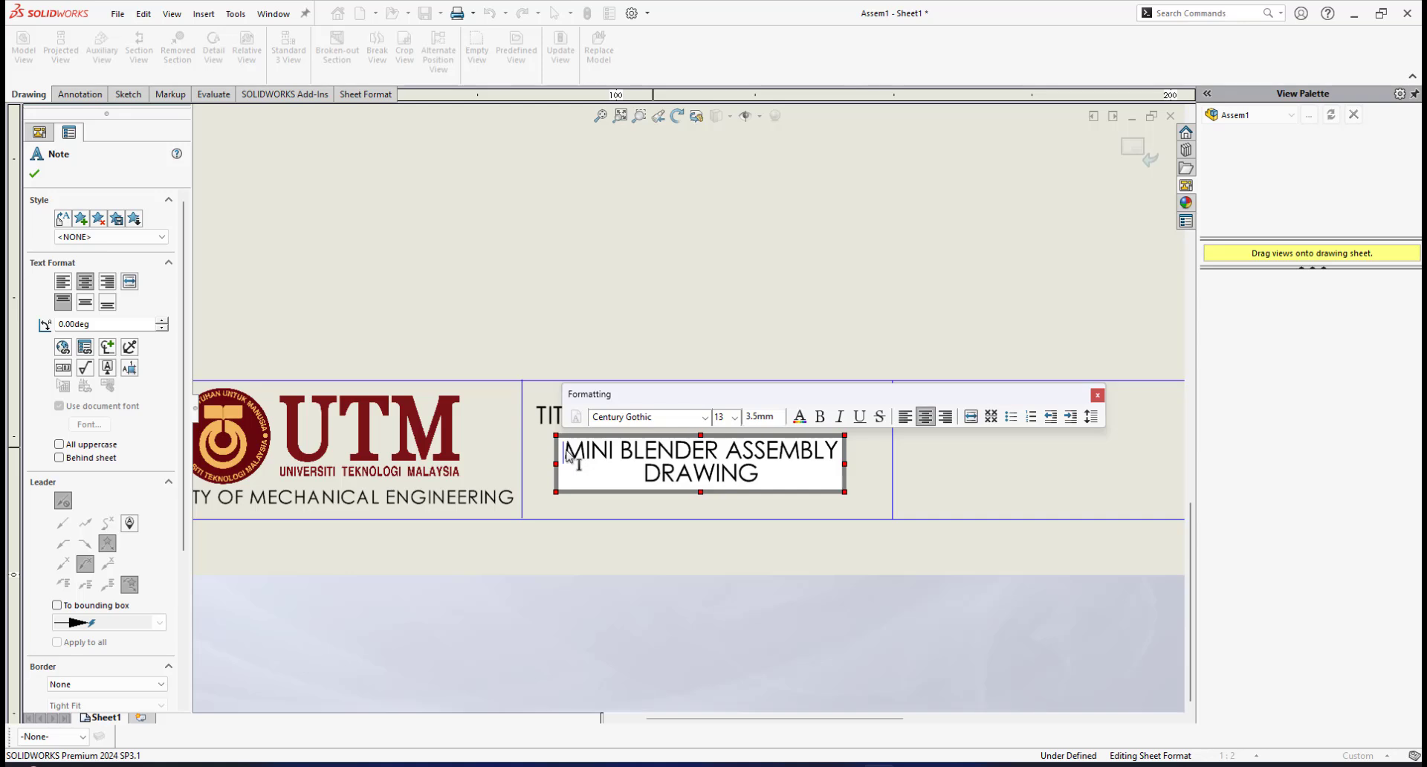
pyautogui.moveTo(568, 455); pyautogui.dragTo(708, 458)
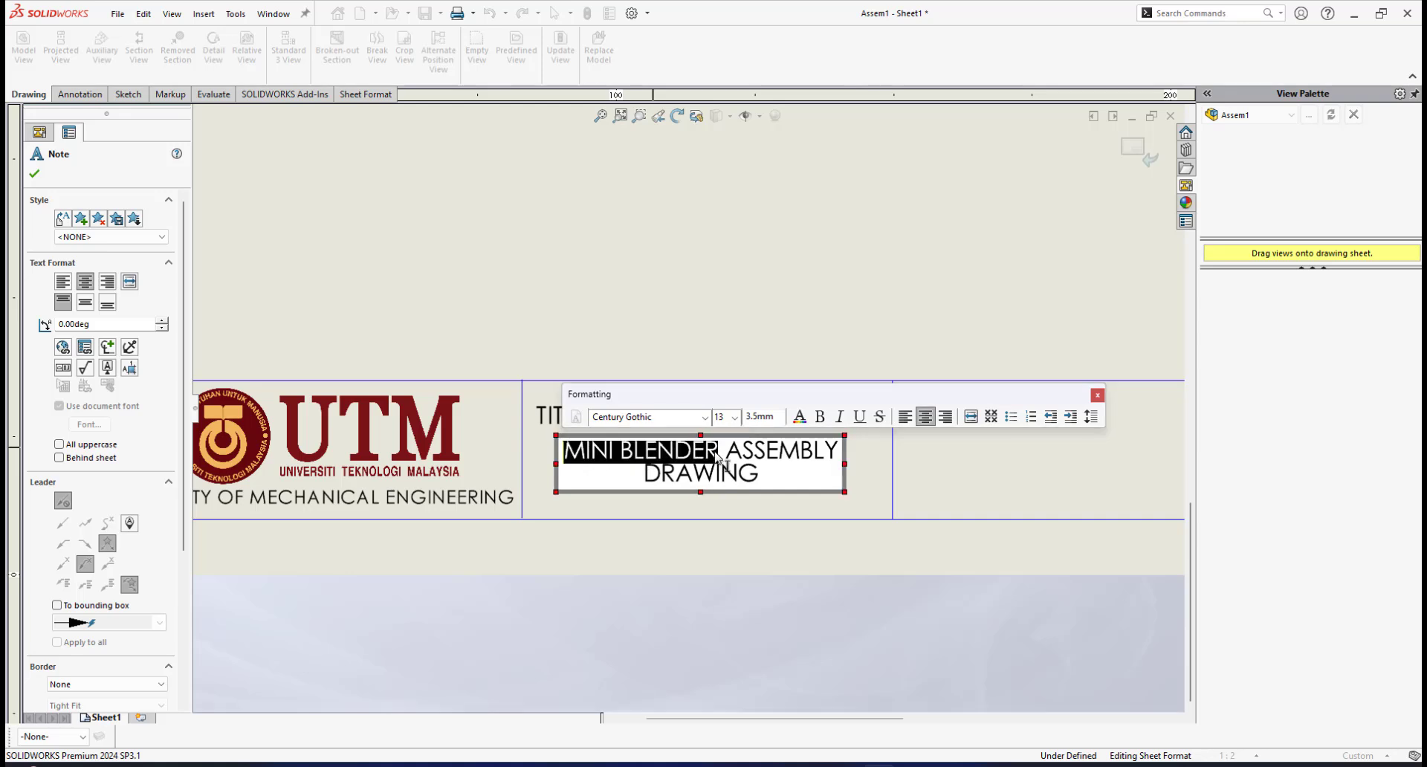
pyautogui.write('PORTAB')
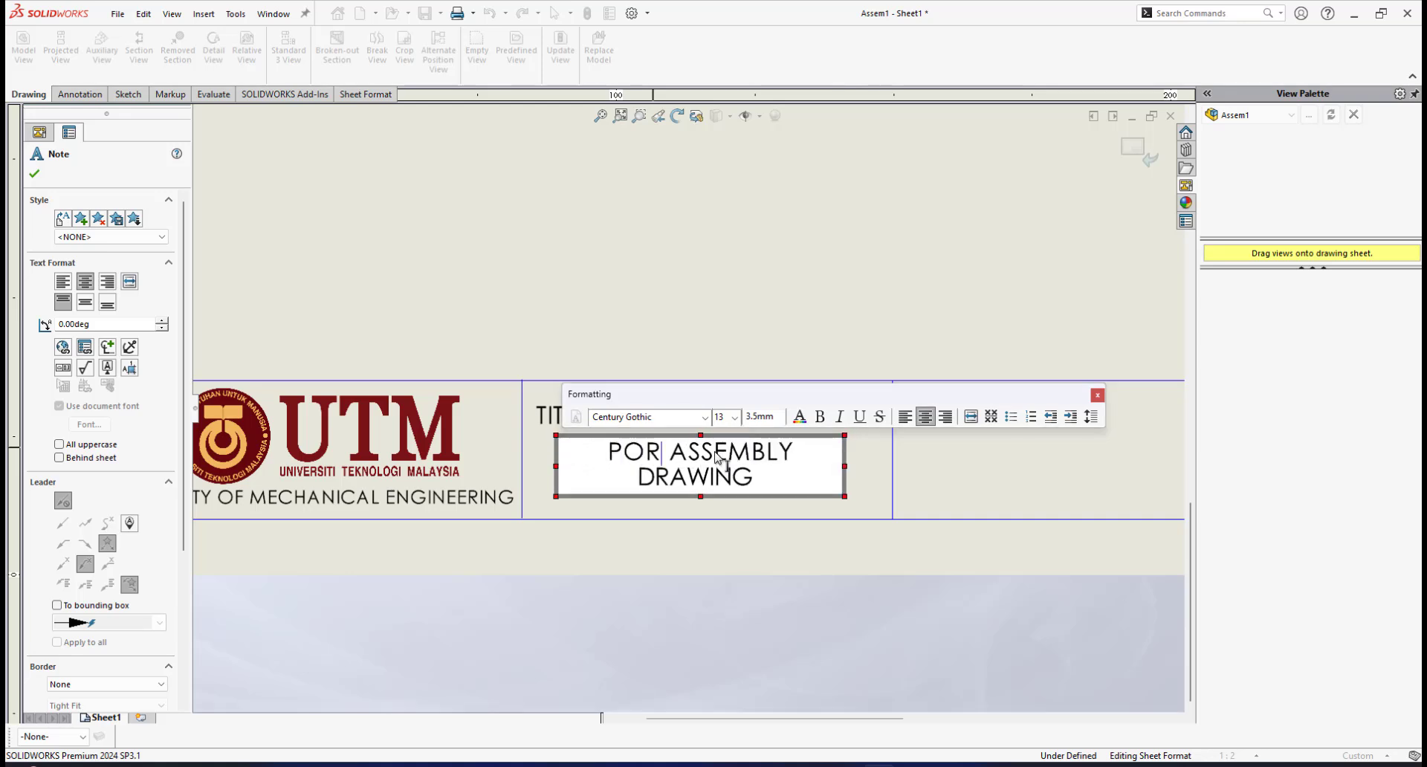
pyautogui.write('L')
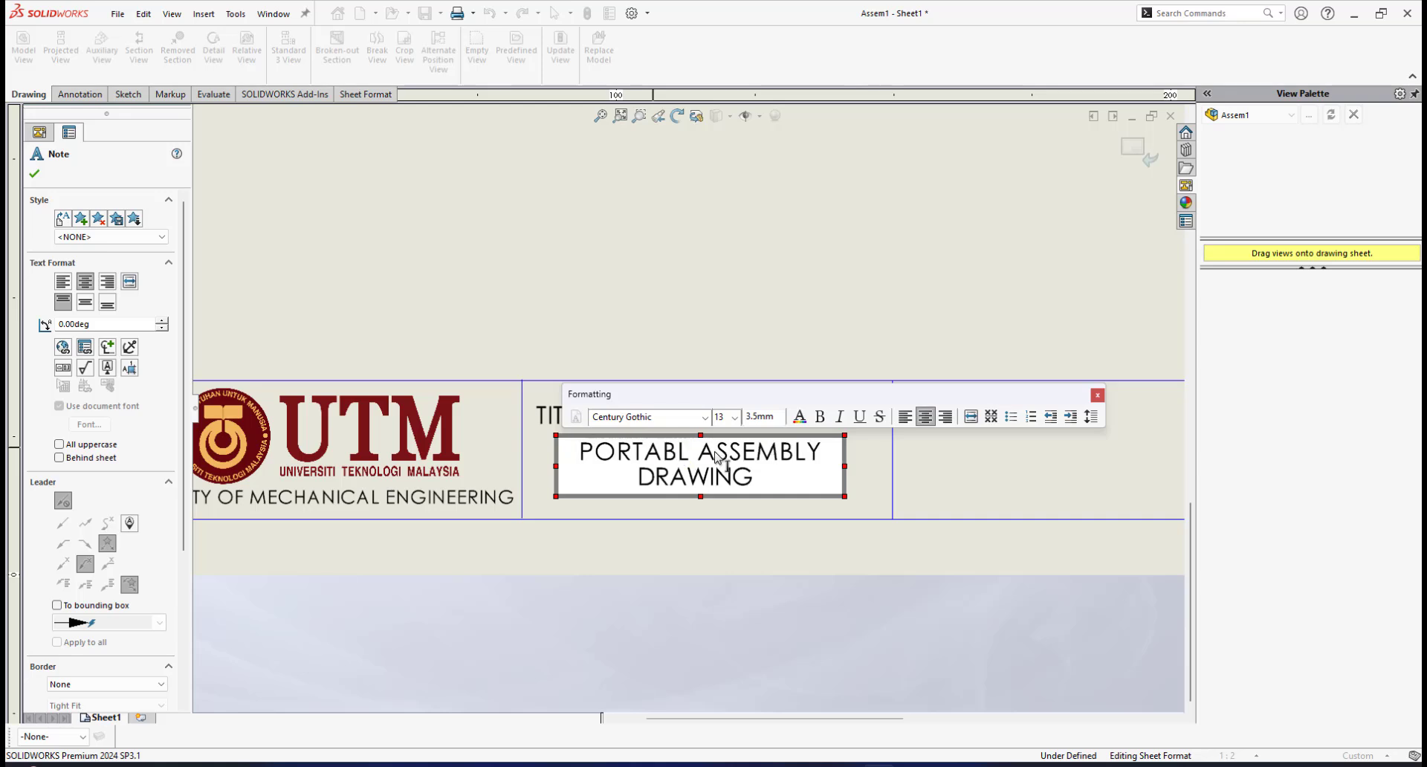
pyautogui.write('E MIST')
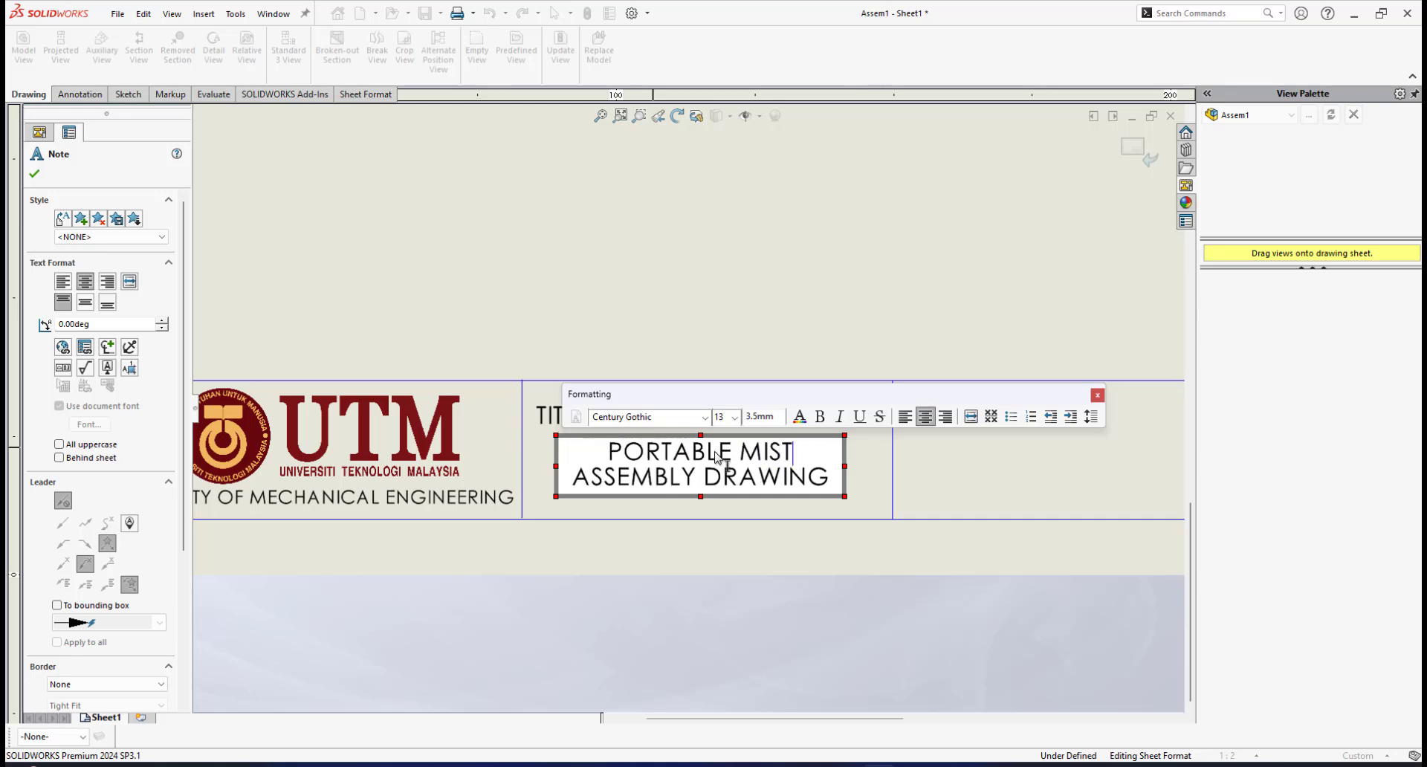
pyautogui.write(' SPRAY')
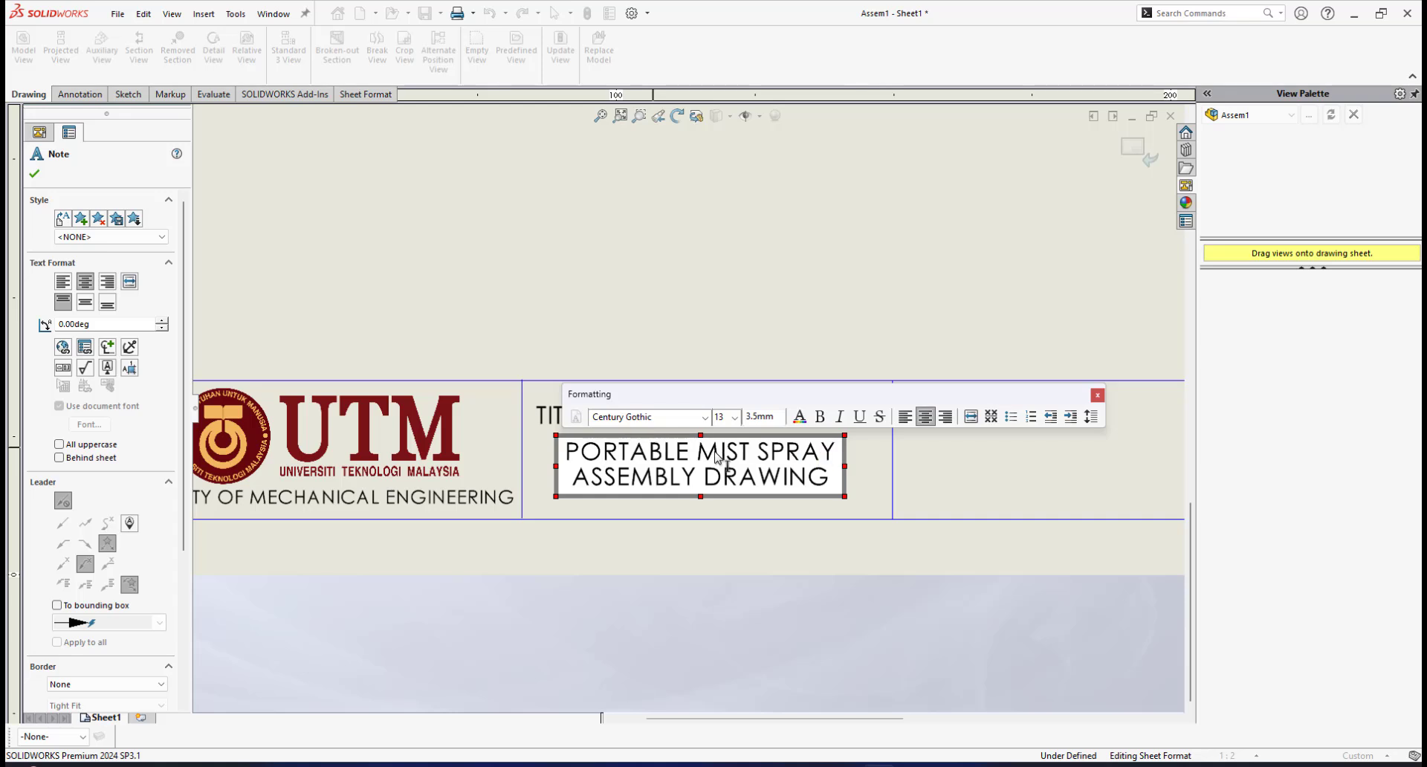
pyautogui.write(' FAN')
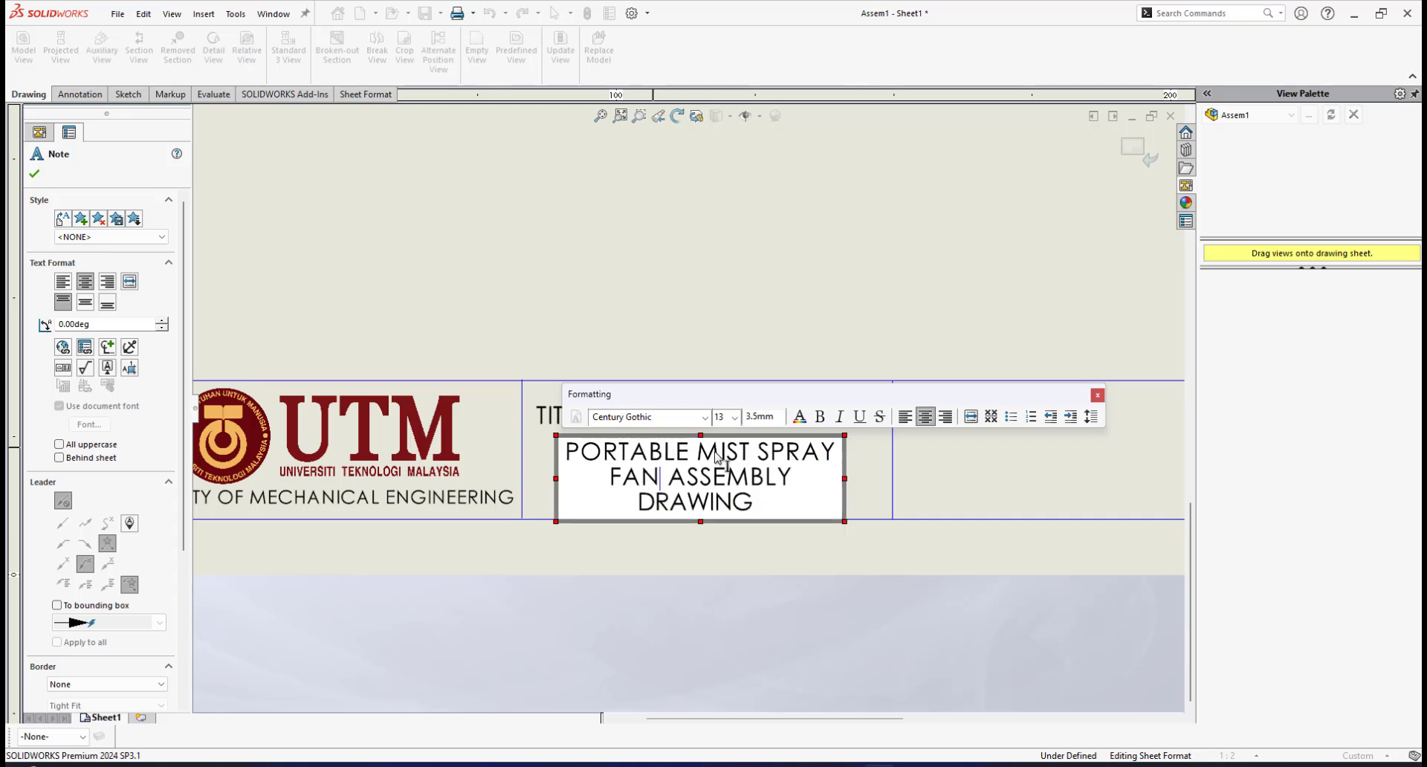
pyautogui.click(35, 174)
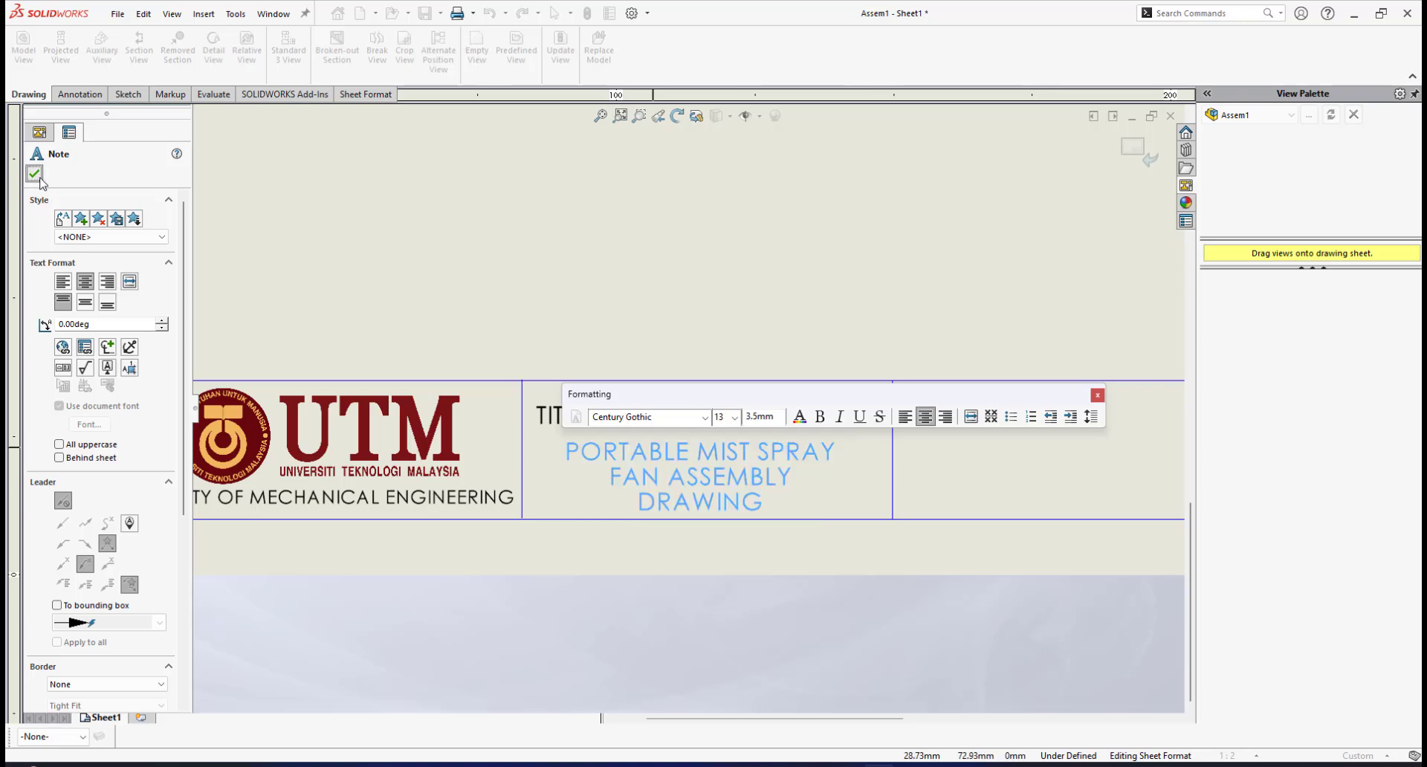
# Step: Examine the updated title and the material field of the title block within the whole sheet
pyautogui.scroll(3, 946, 421)
pyautogui.scroll(-1, 923, 431)
pyautogui.scroll(5, 921, 431)
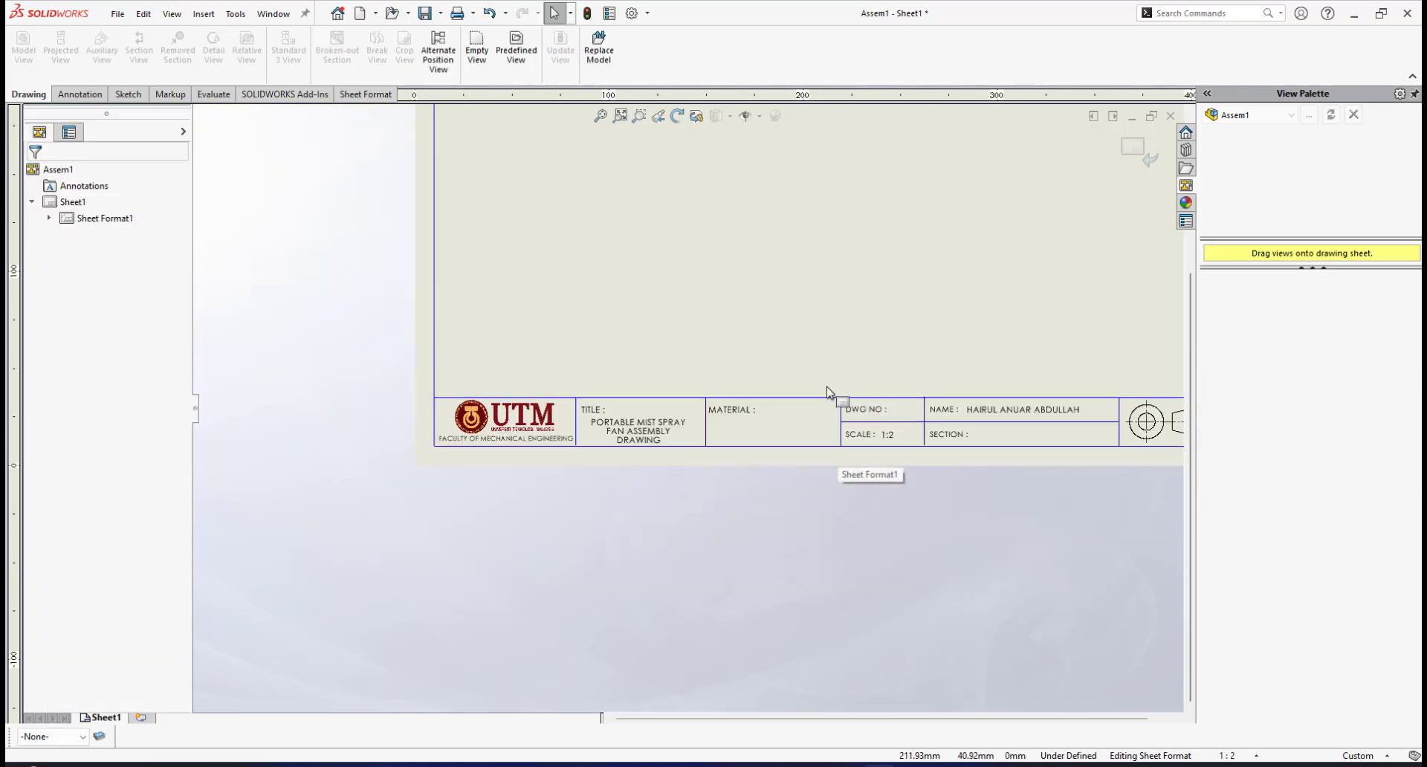
pyautogui.scroll(-3, 723, 376)
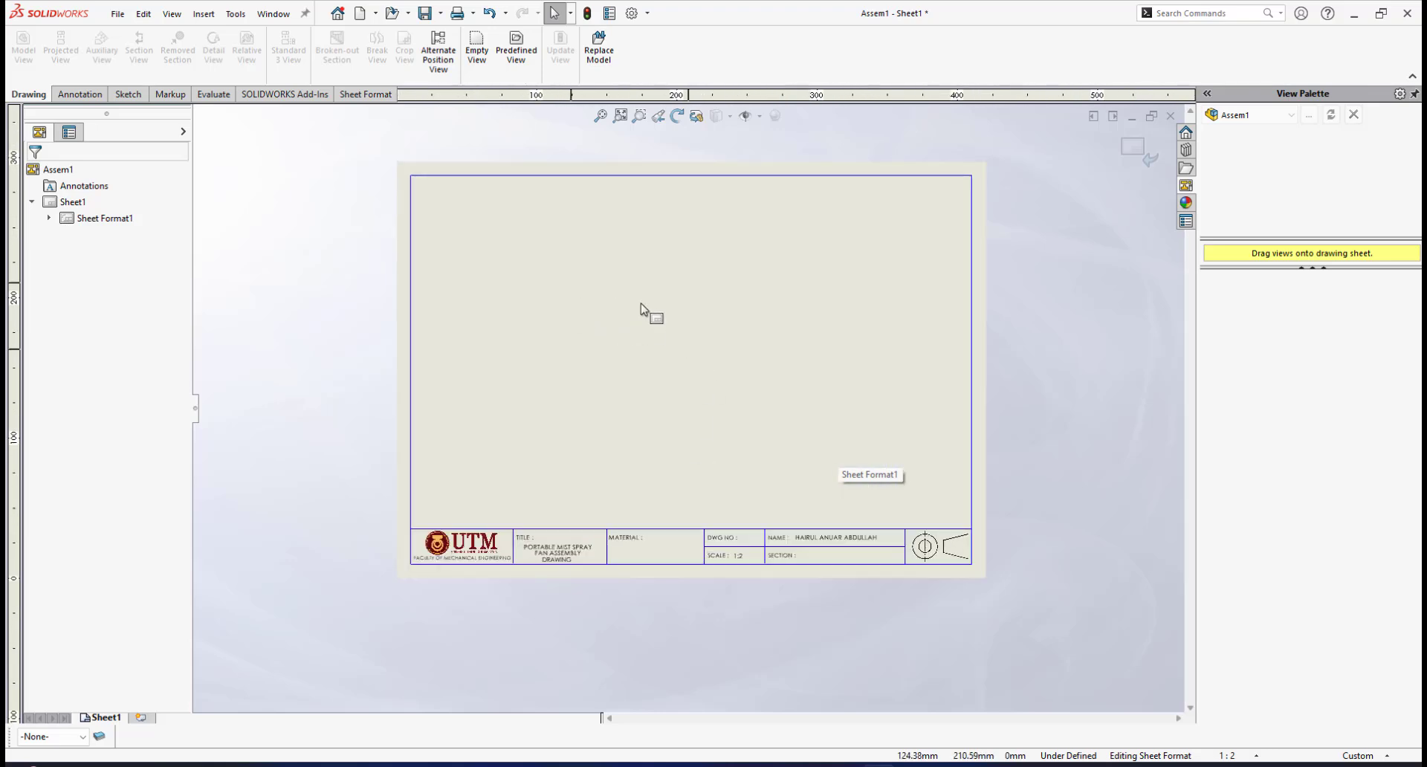
pyautogui.scroll(-1, 698, 425)
pyautogui.scroll(-2, 635, 554)
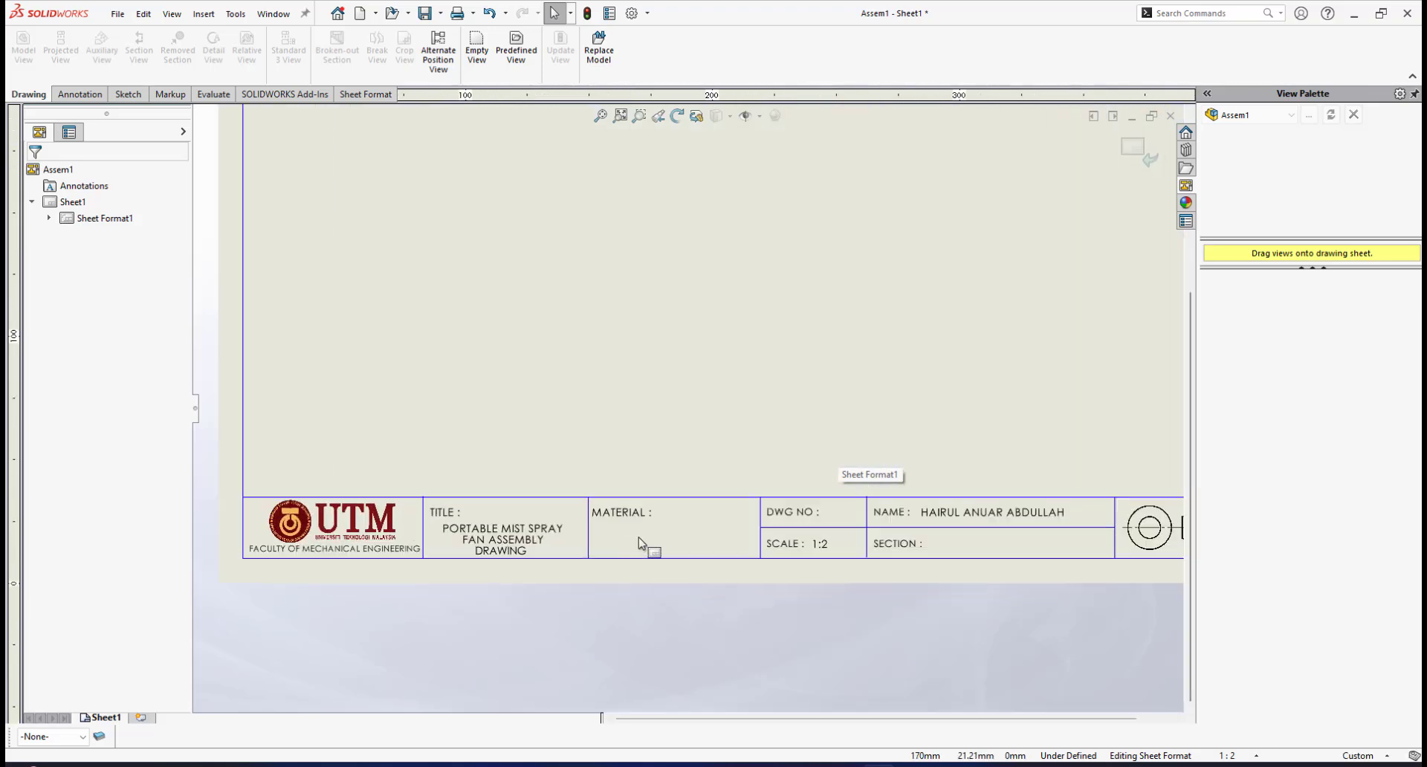
pyautogui.scroll(2, 708, 399)
pyautogui.scroll(-2, 717, 253)
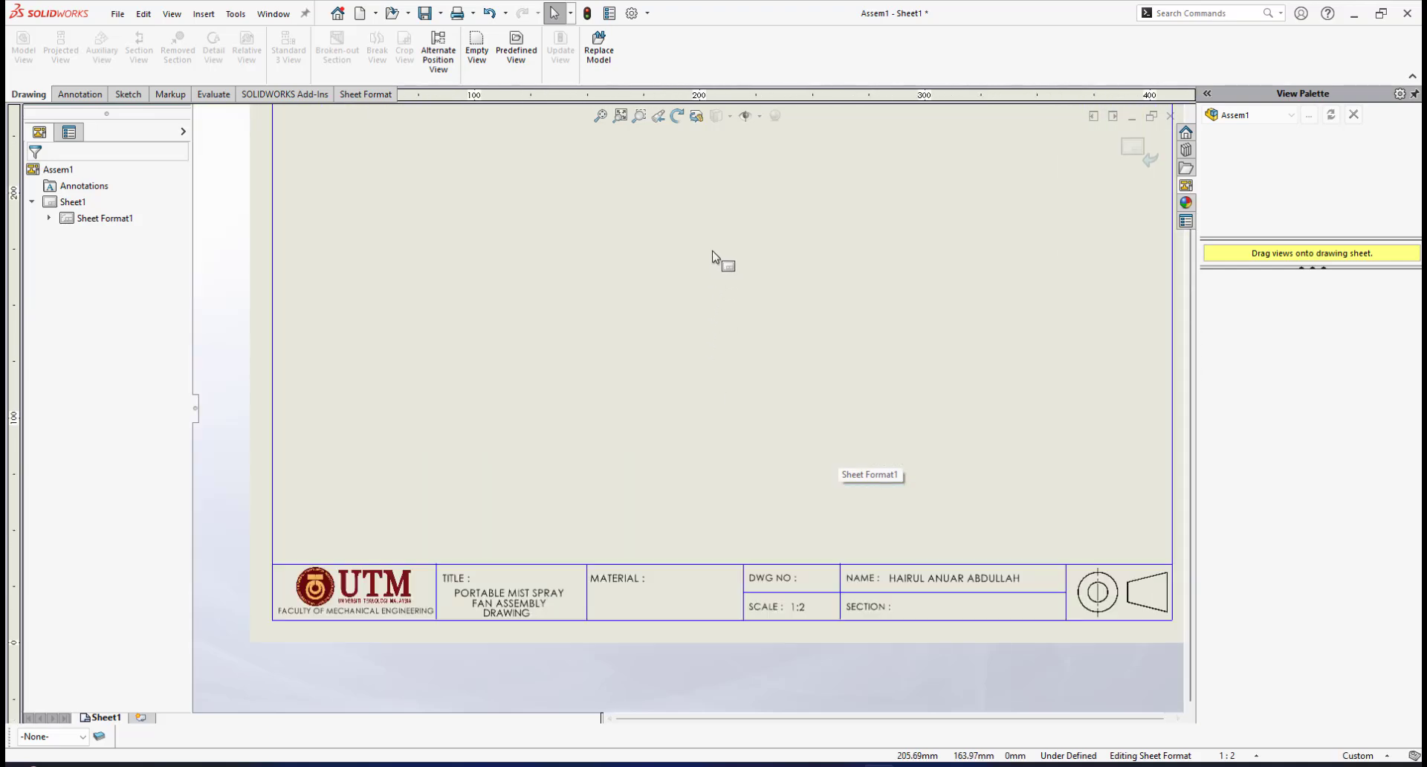
pyautogui.scroll(-1, 743, 549)
pyautogui.scroll(-1, 743, 550)
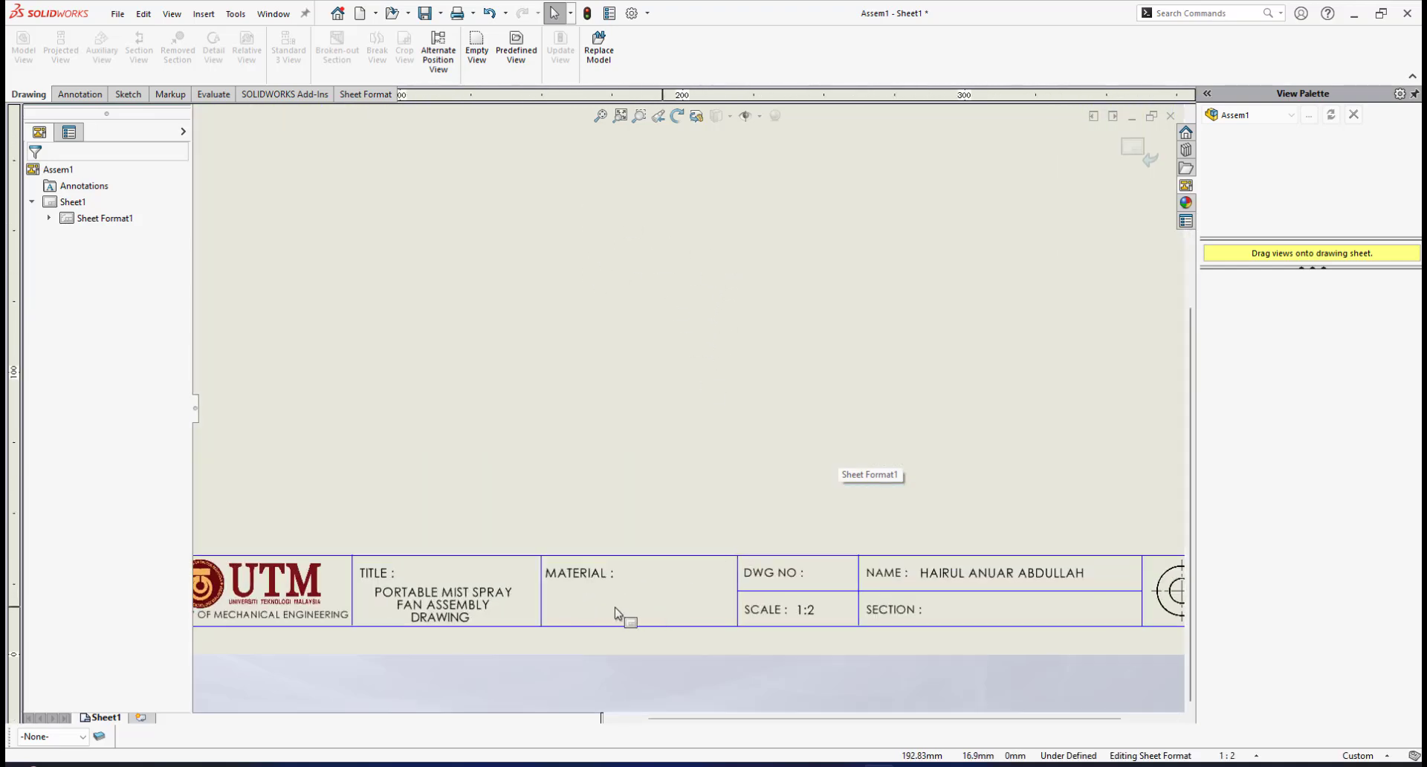
pyautogui.scroll(3, 743, 550)
pyautogui.scroll(-3, 710, 498)
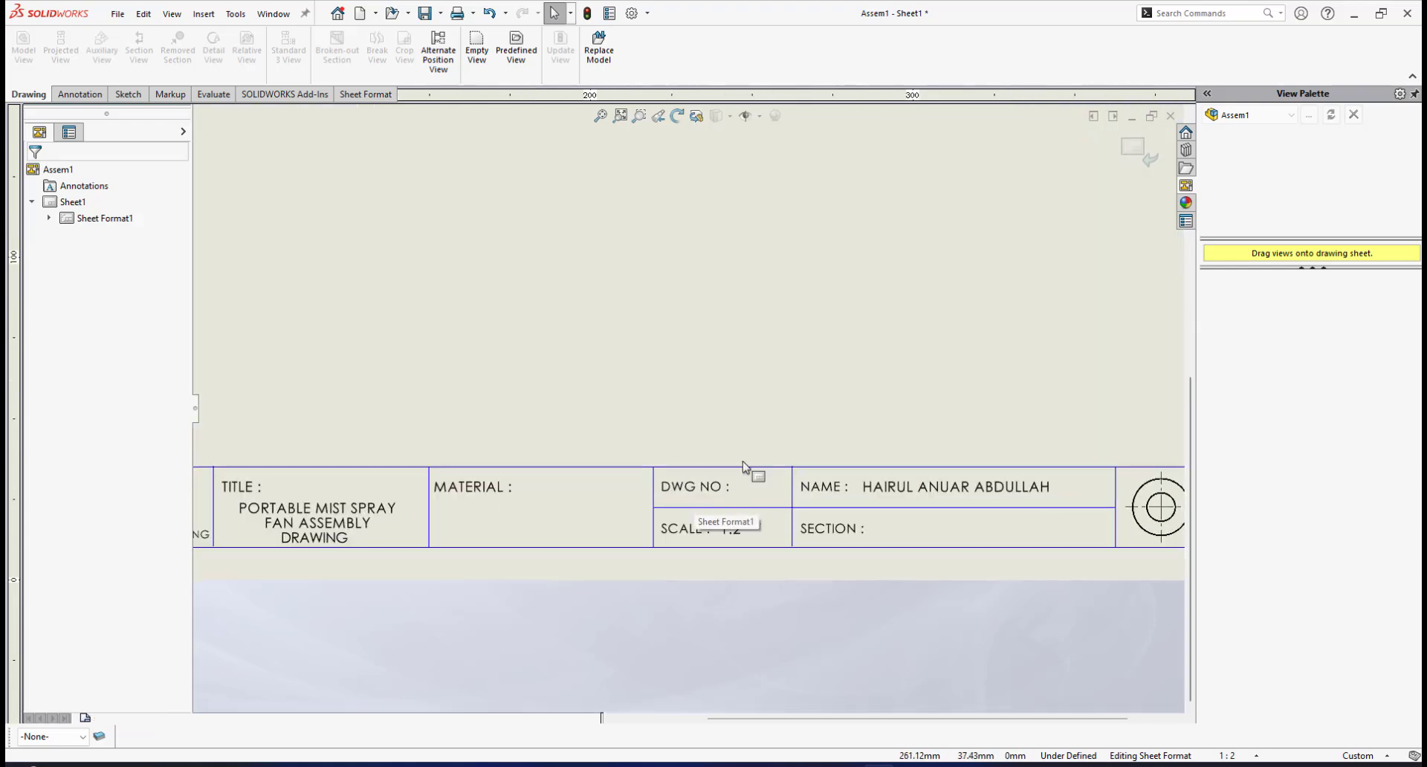
# Step: Examine the drawing number and scale fields of the title block up close
pyautogui.scroll(3, 780, 457)
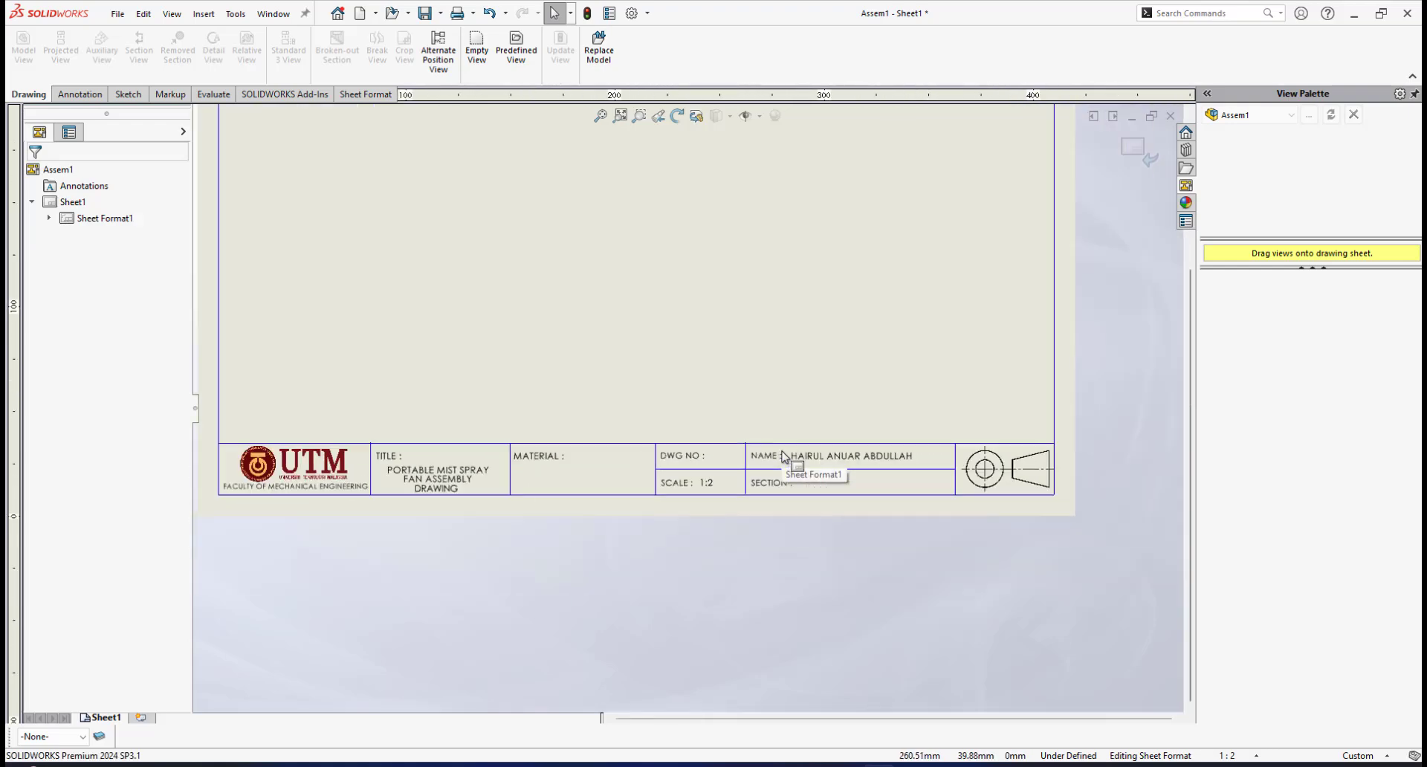
pyautogui.scroll(-2, 702, 470)
pyautogui.scroll(-3, 698, 469)
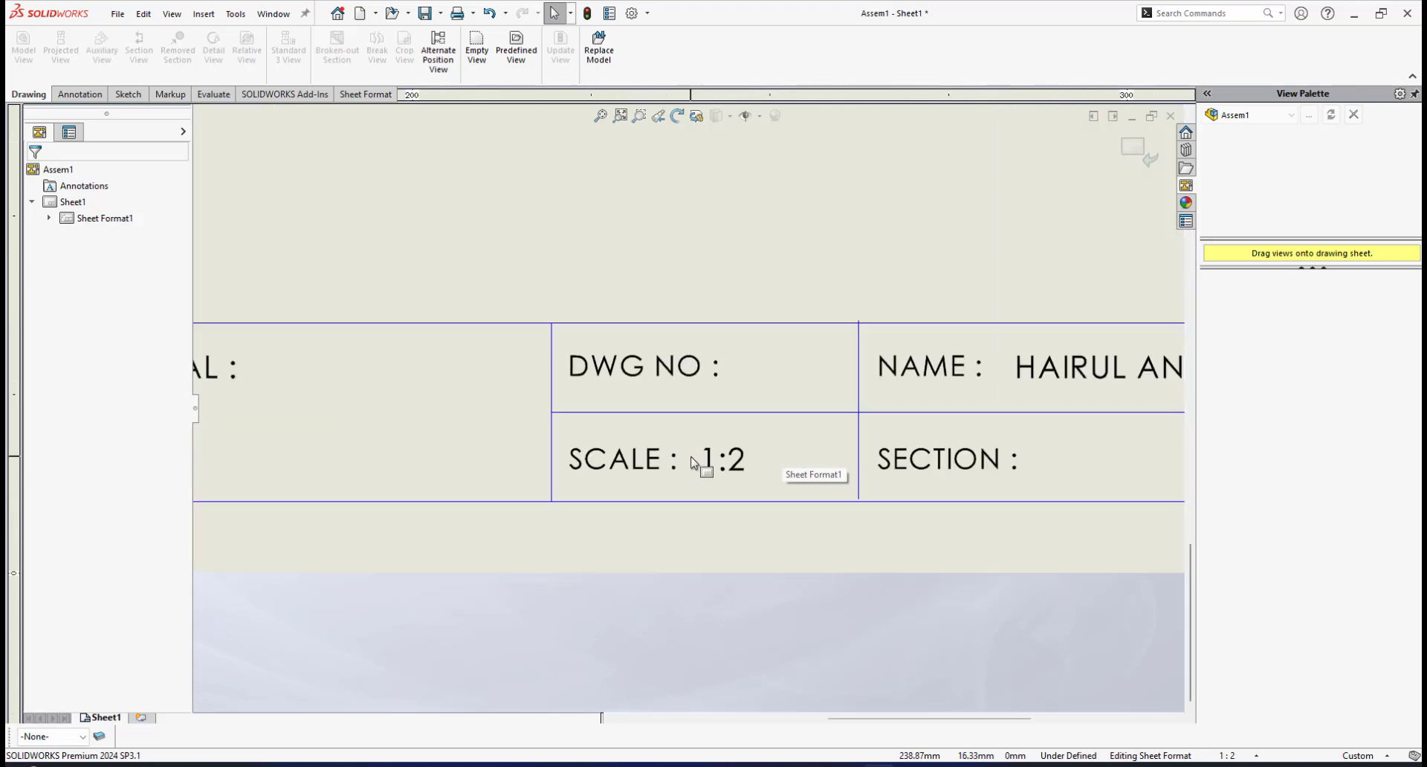
pyautogui.scroll(2, 694, 460)
pyautogui.scroll(2, 687, 297)
pyautogui.scroll(-2, 676, 327)
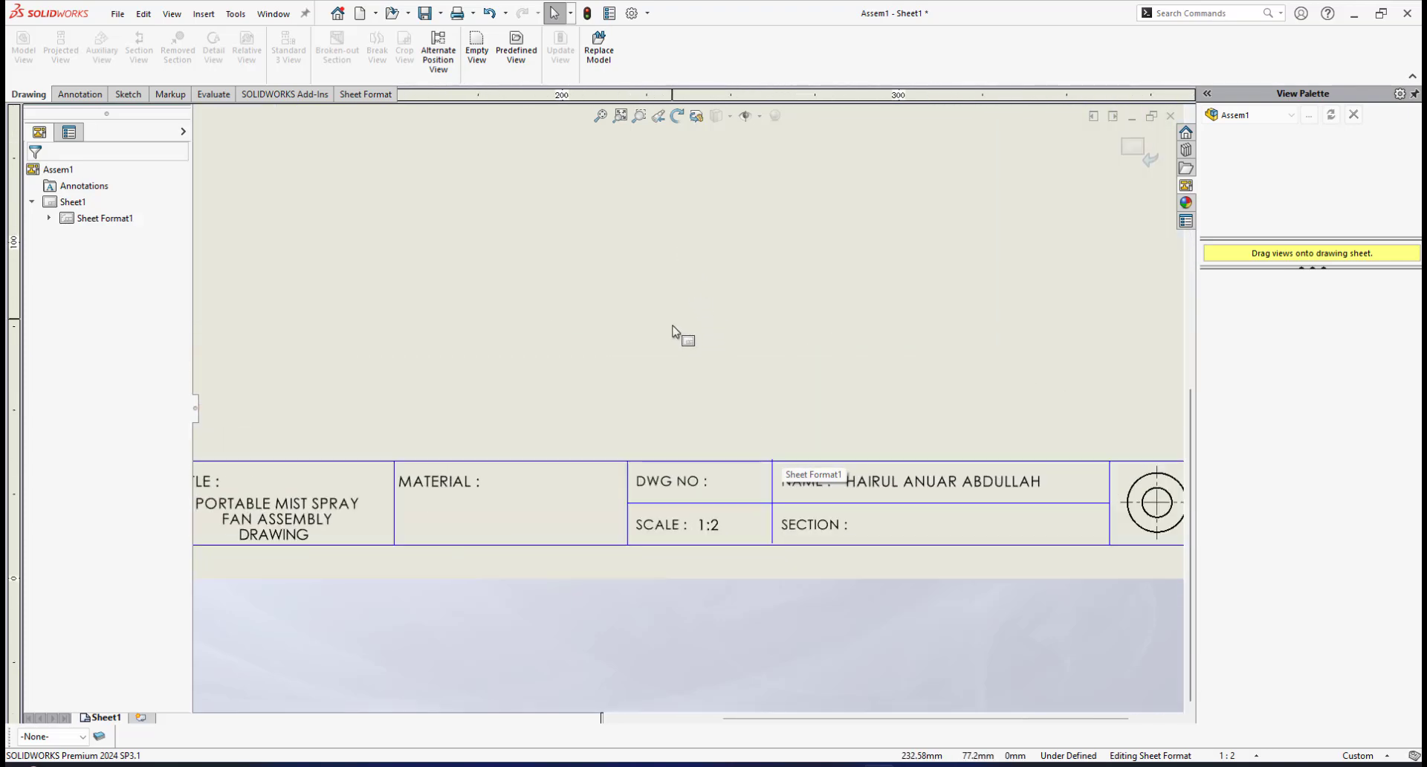
pyautogui.scroll(3, 676, 312)
pyautogui.scroll(-1, 669, 306)
pyautogui.scroll(-1, 654, 304)
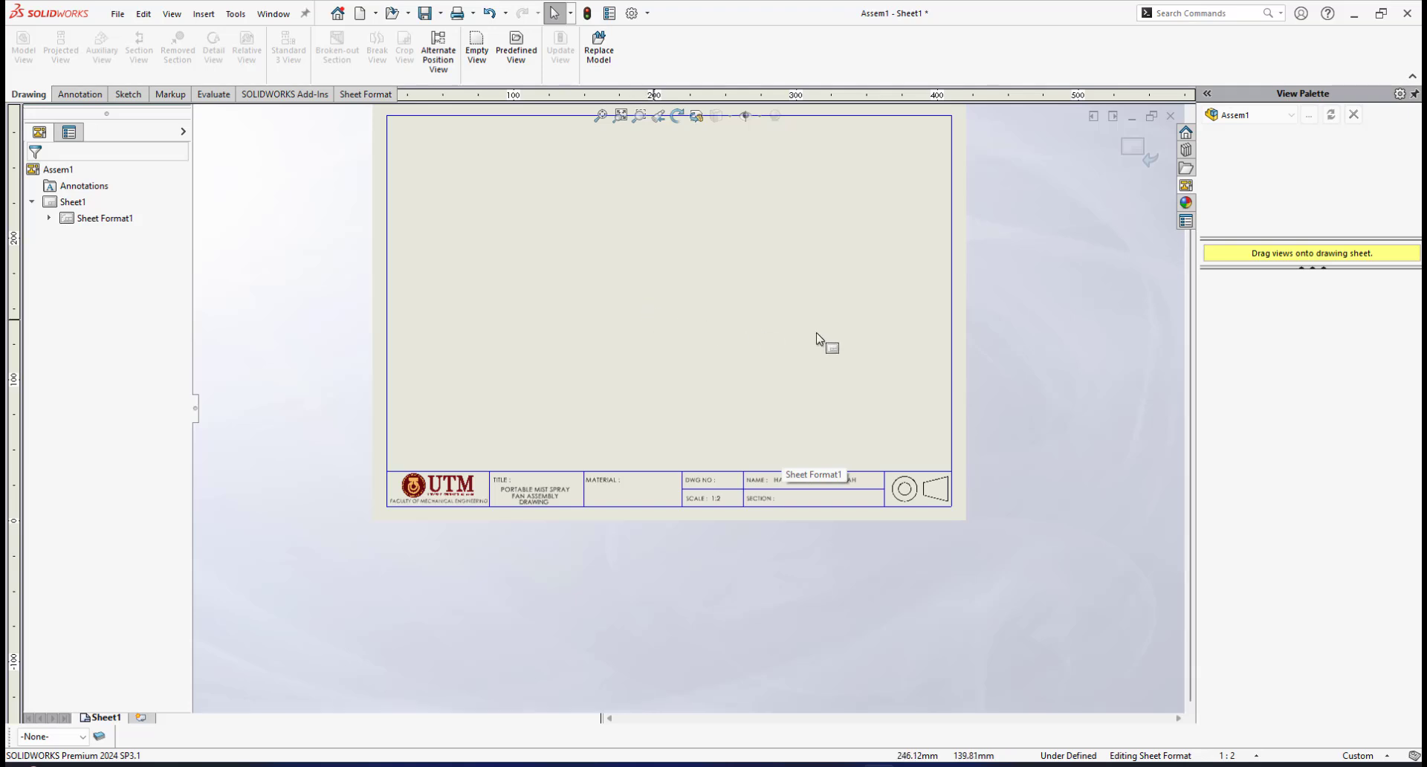
# Step: Examine the name and section fields and the projection symbol in the title block
pyautogui.scroll(-1, 679, 431)
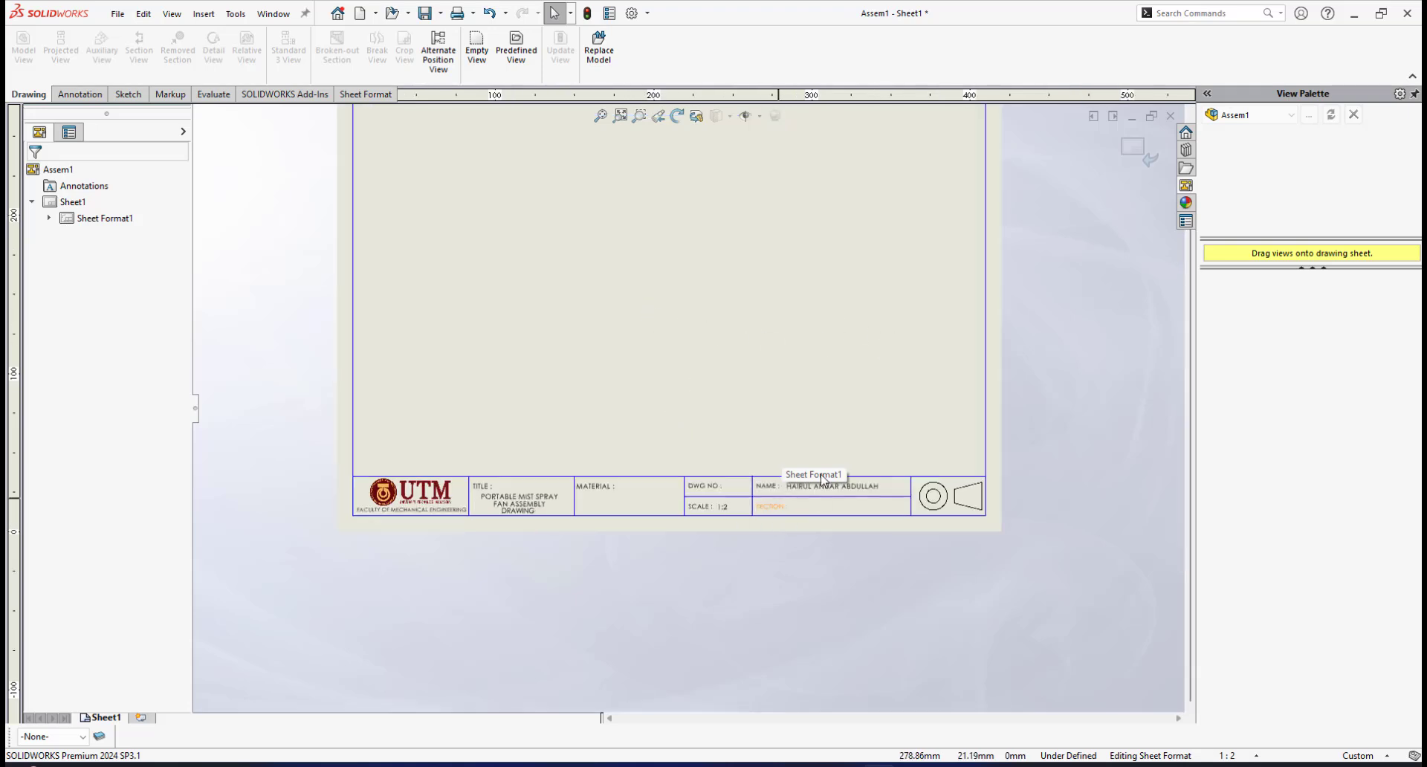
pyautogui.scroll(-2, 836, 487)
pyautogui.scroll(-1, 836, 487)
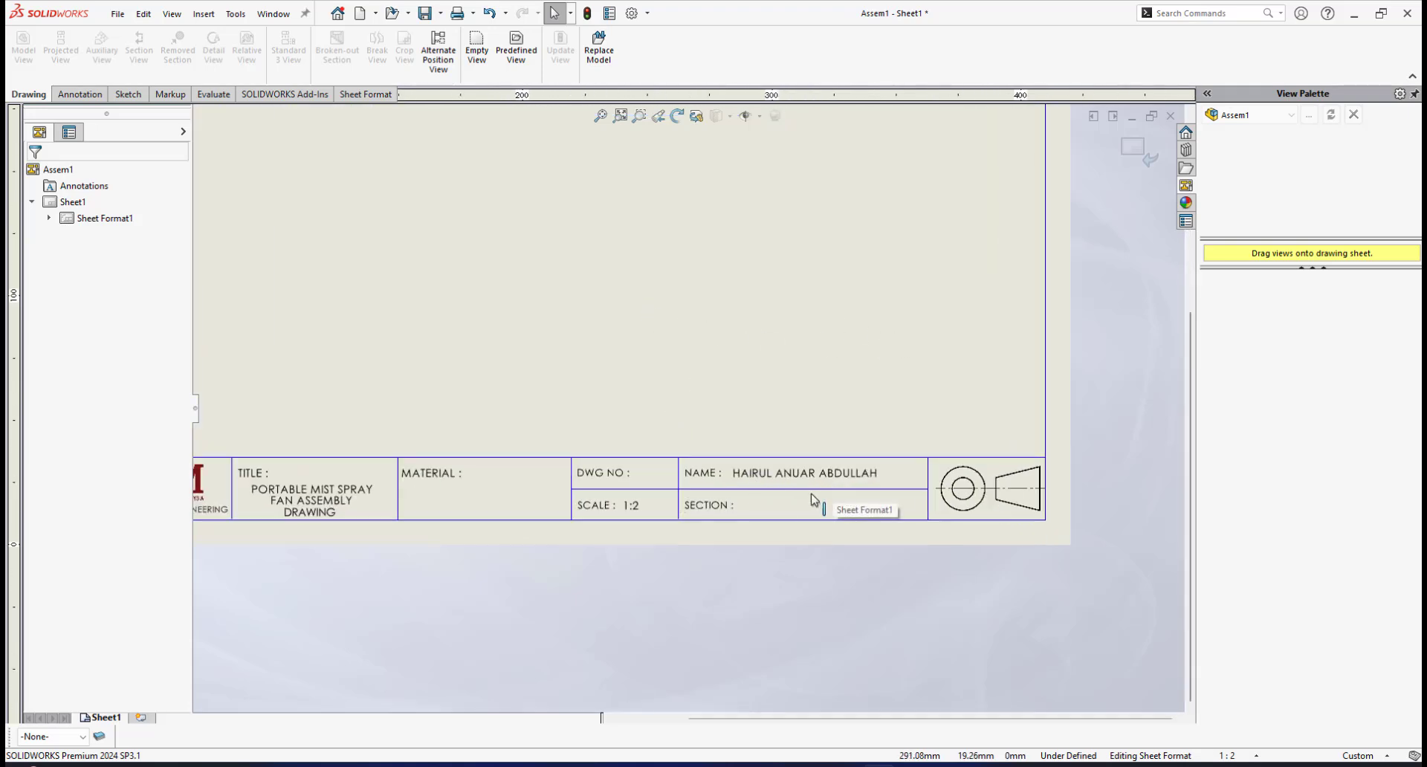
pyautogui.scroll(4, 892, 478)
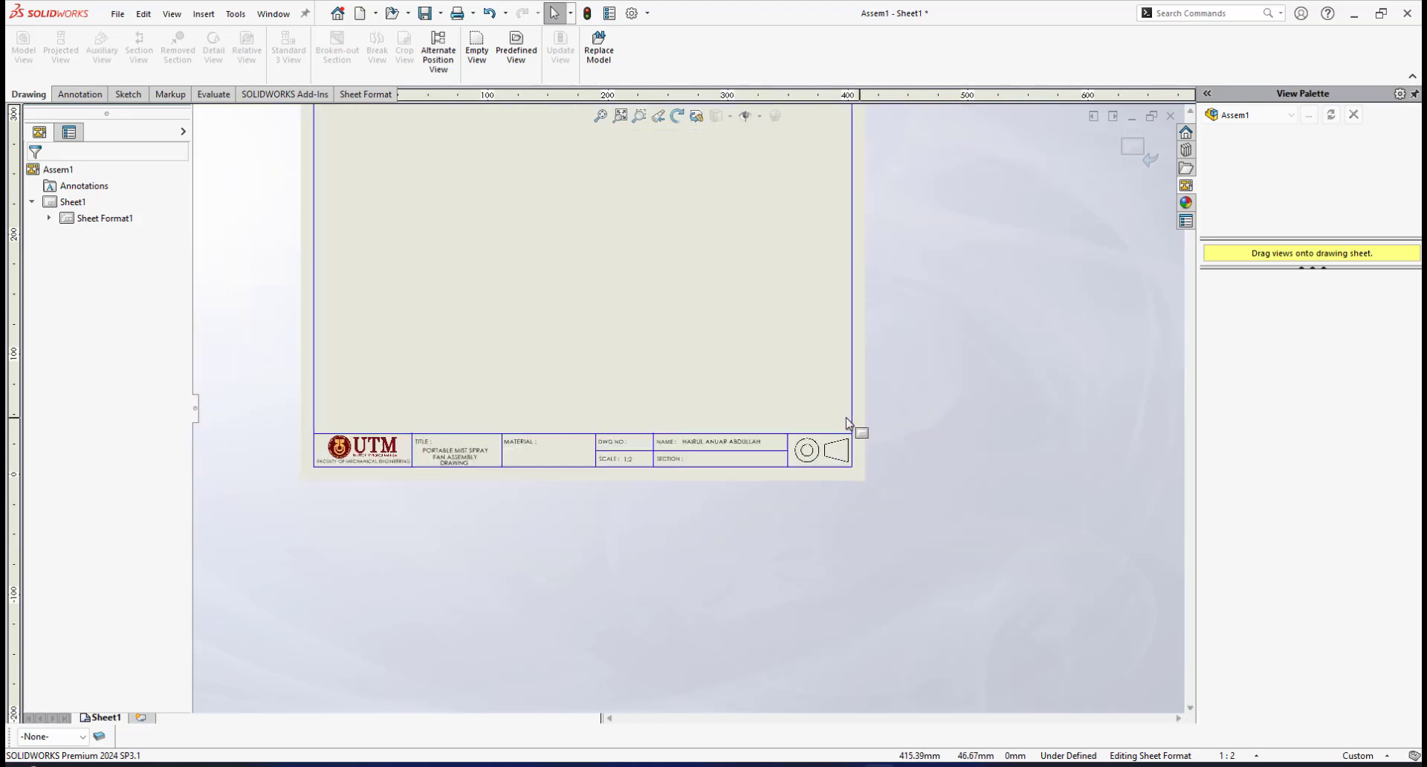
pyautogui.scroll(-5, 780, 471)
pyautogui.scroll(2, 768, 476)
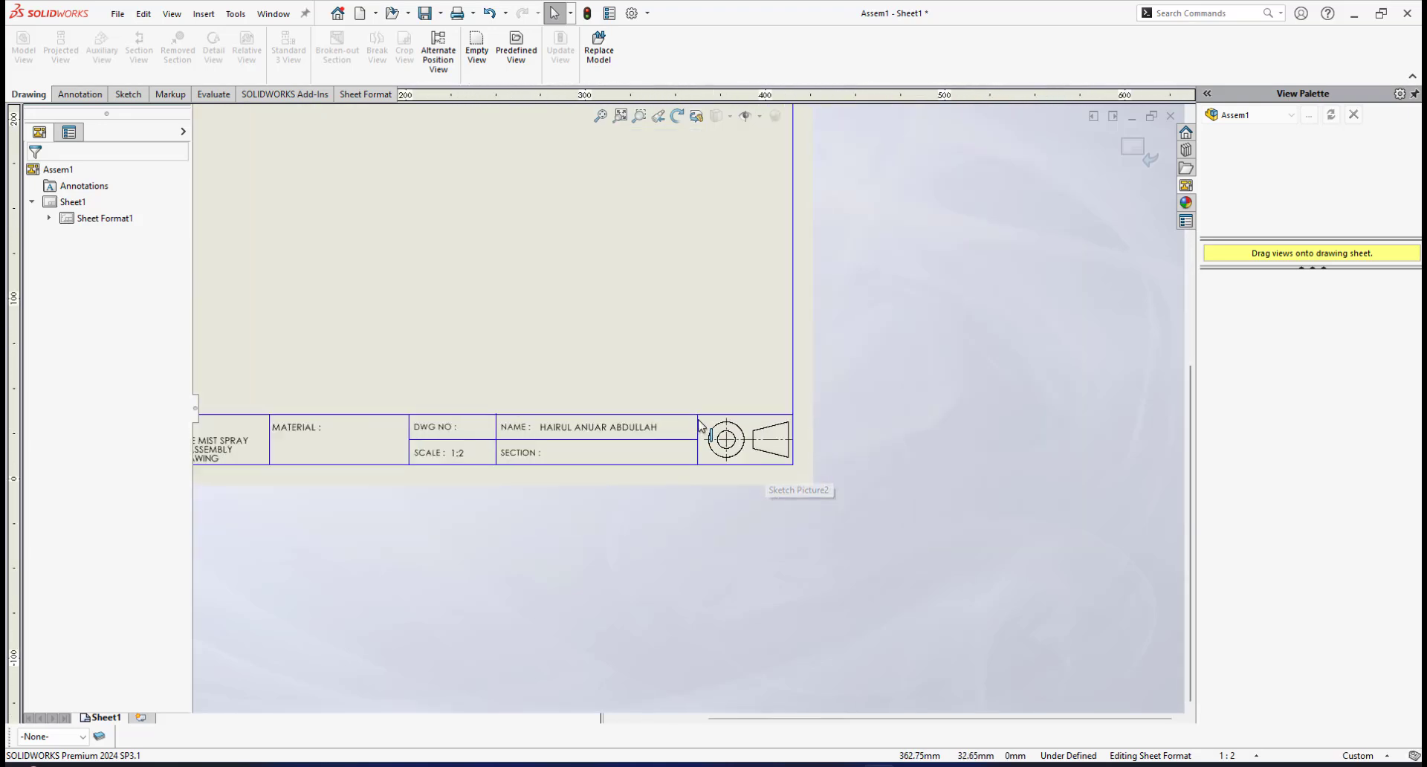
pyautogui.scroll(-1, 829, 442)
pyautogui.scroll(-1, 747, 444)
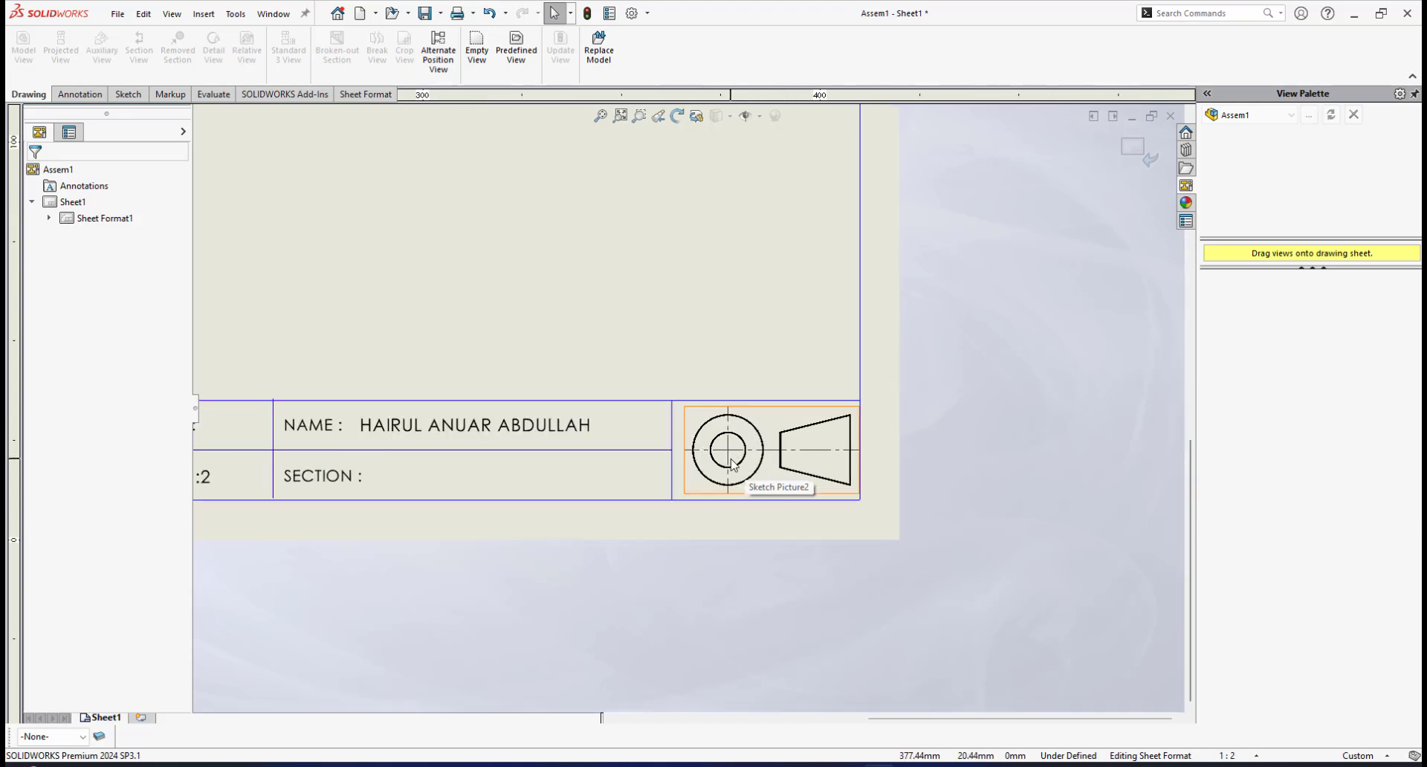
# Step: Finish editing the sheet format and return to editing Sheet1
pyautogui.scroll(5, 747, 454)
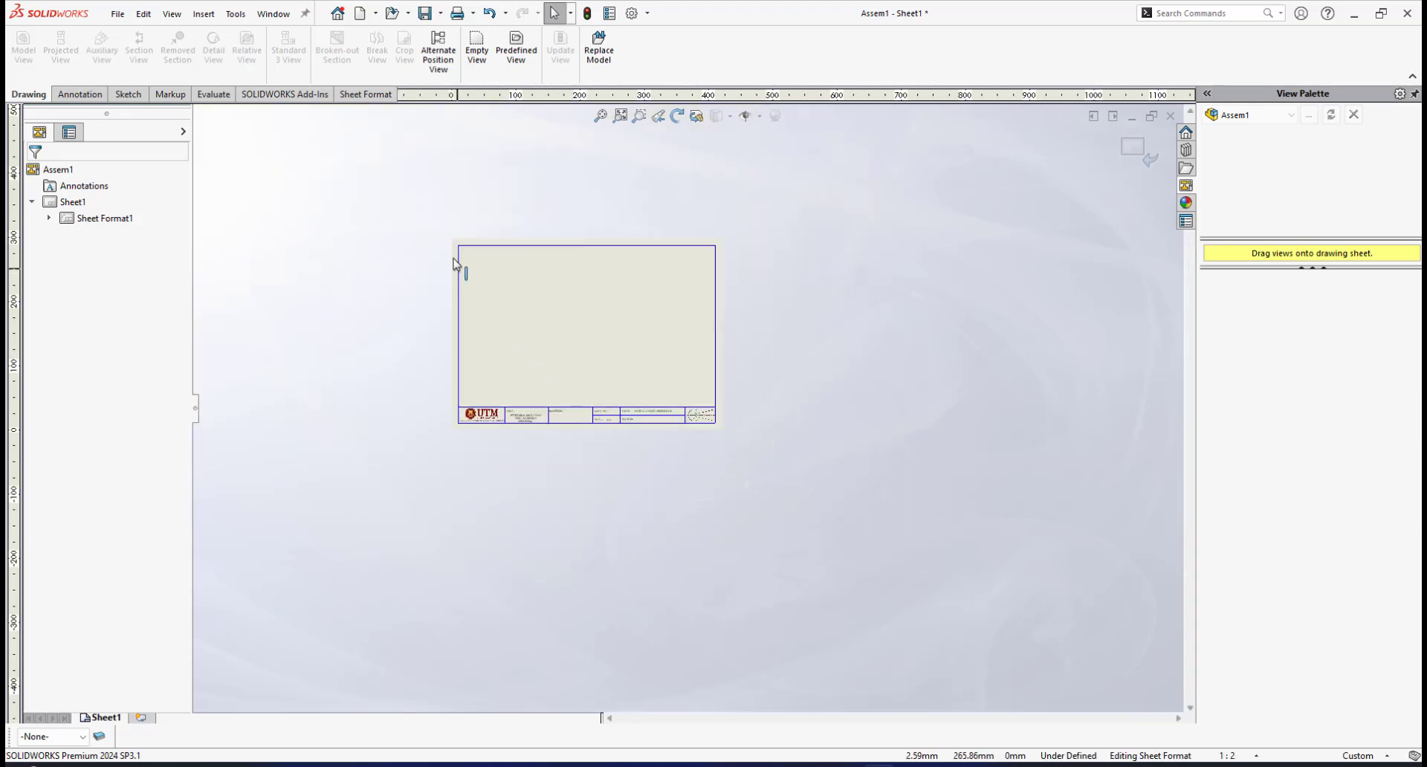
pyautogui.scroll(-3, 462, 267)
pyautogui.scroll(-1, 905, 424)
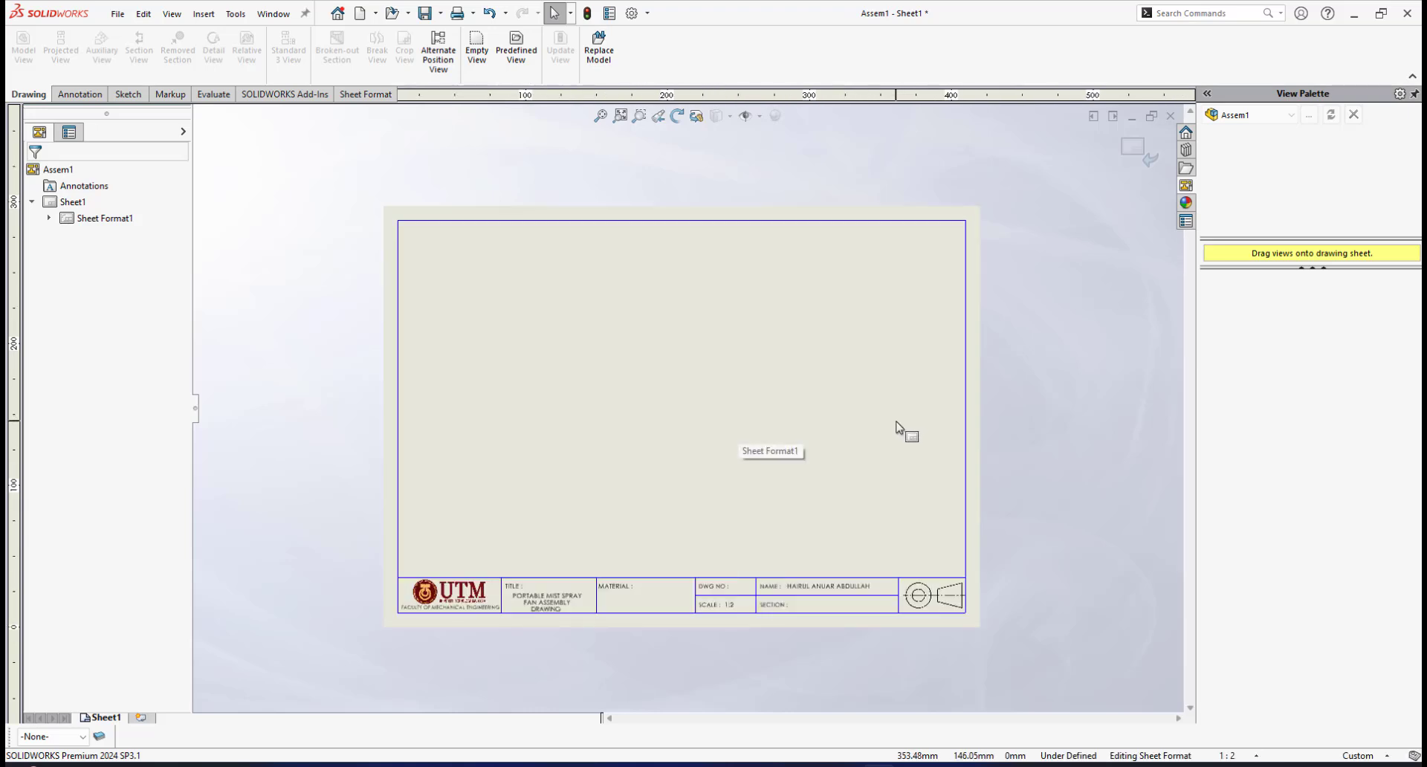
pyautogui.click(1135, 148)
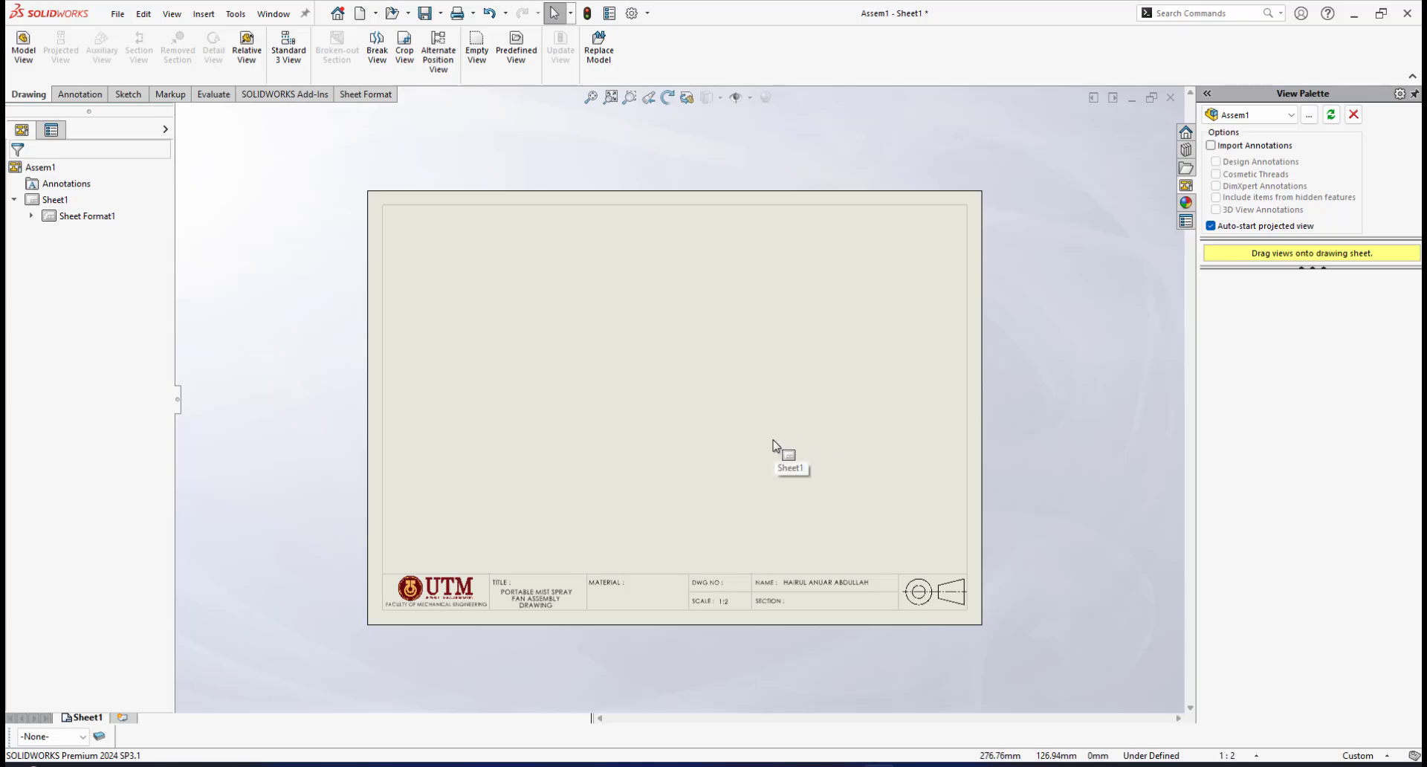
pyautogui.scroll(-2, 711, 465)
pyautogui.scroll(2, 713, 468)
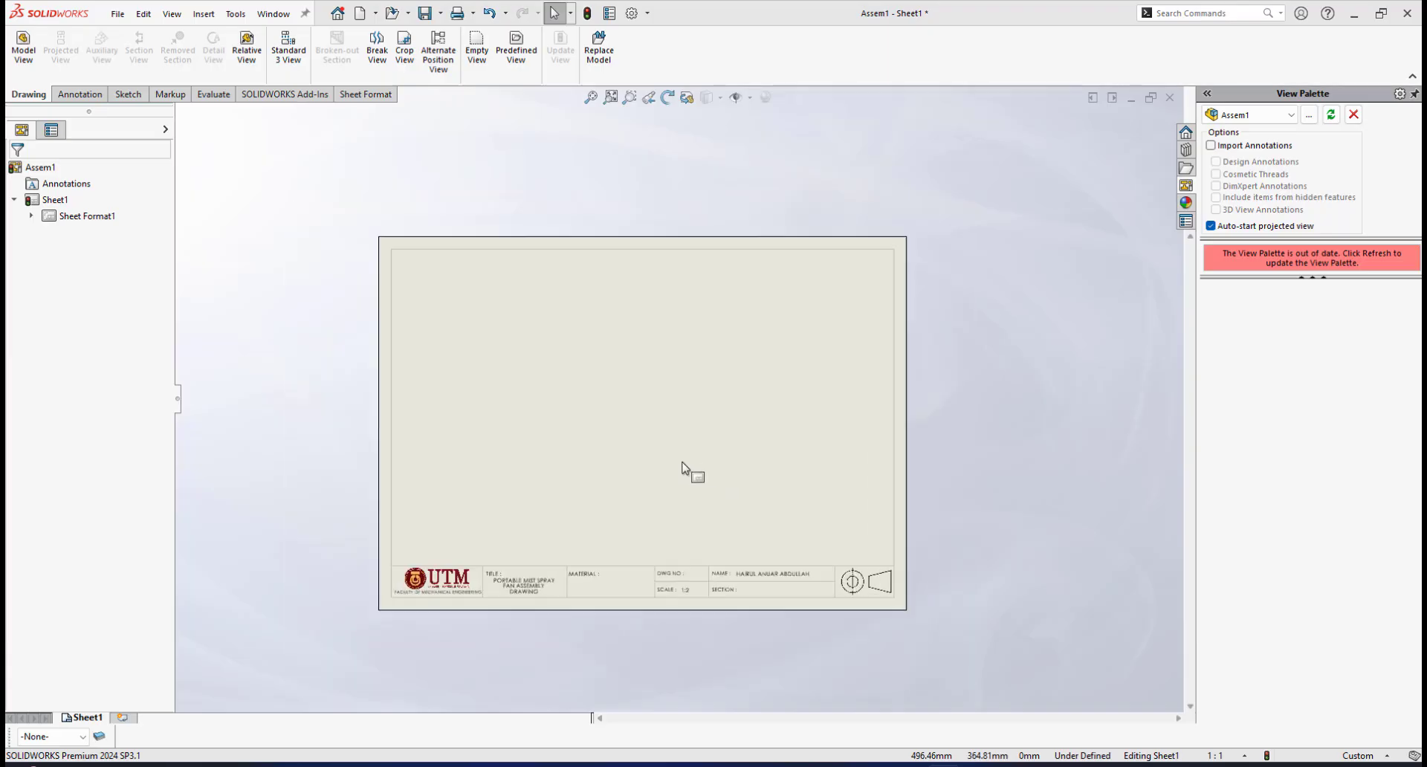
pyautogui.scroll(-1, 684, 468)
pyautogui.scroll(2, 587, 416)
pyautogui.scroll(-1, 613, 373)
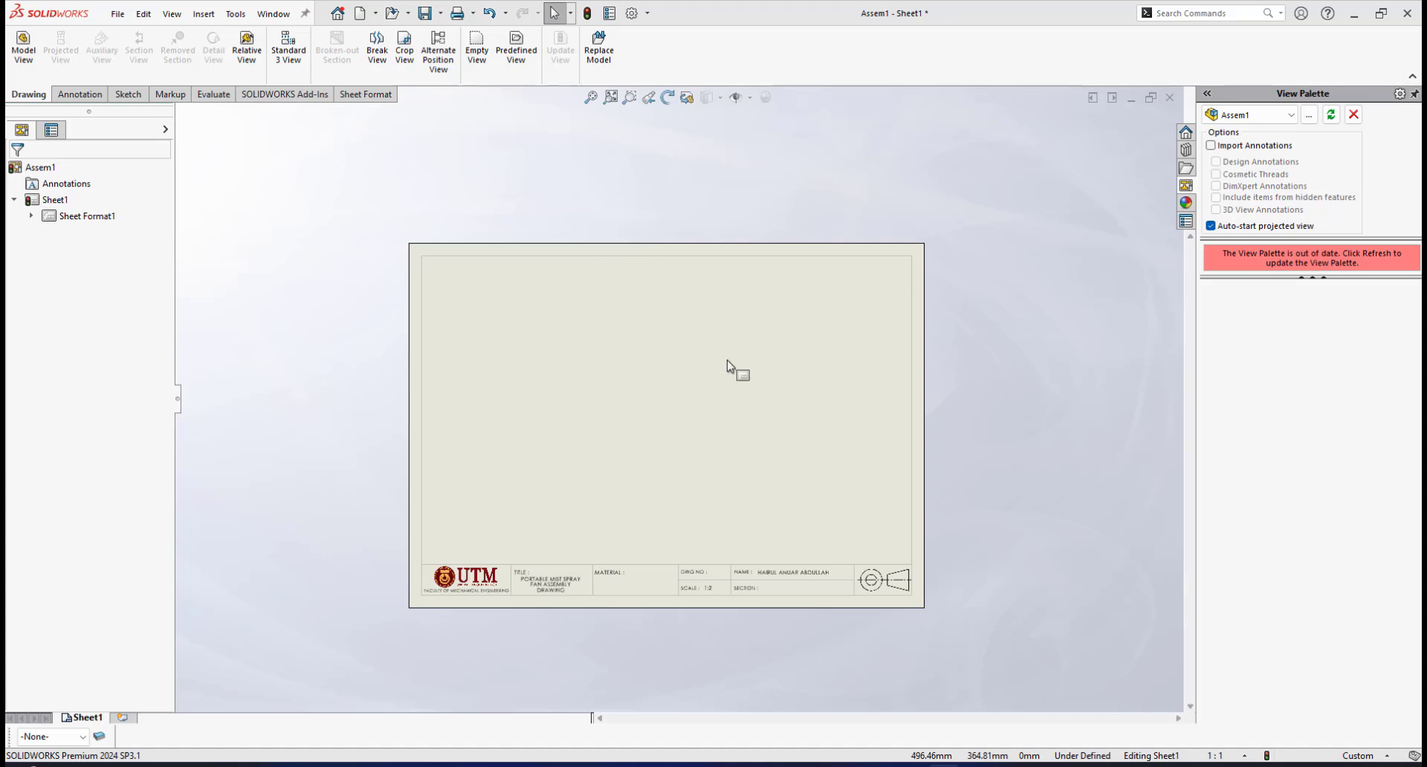
pyautogui.scroll(-1, 725, 364)
pyautogui.scroll(2, 717, 379)
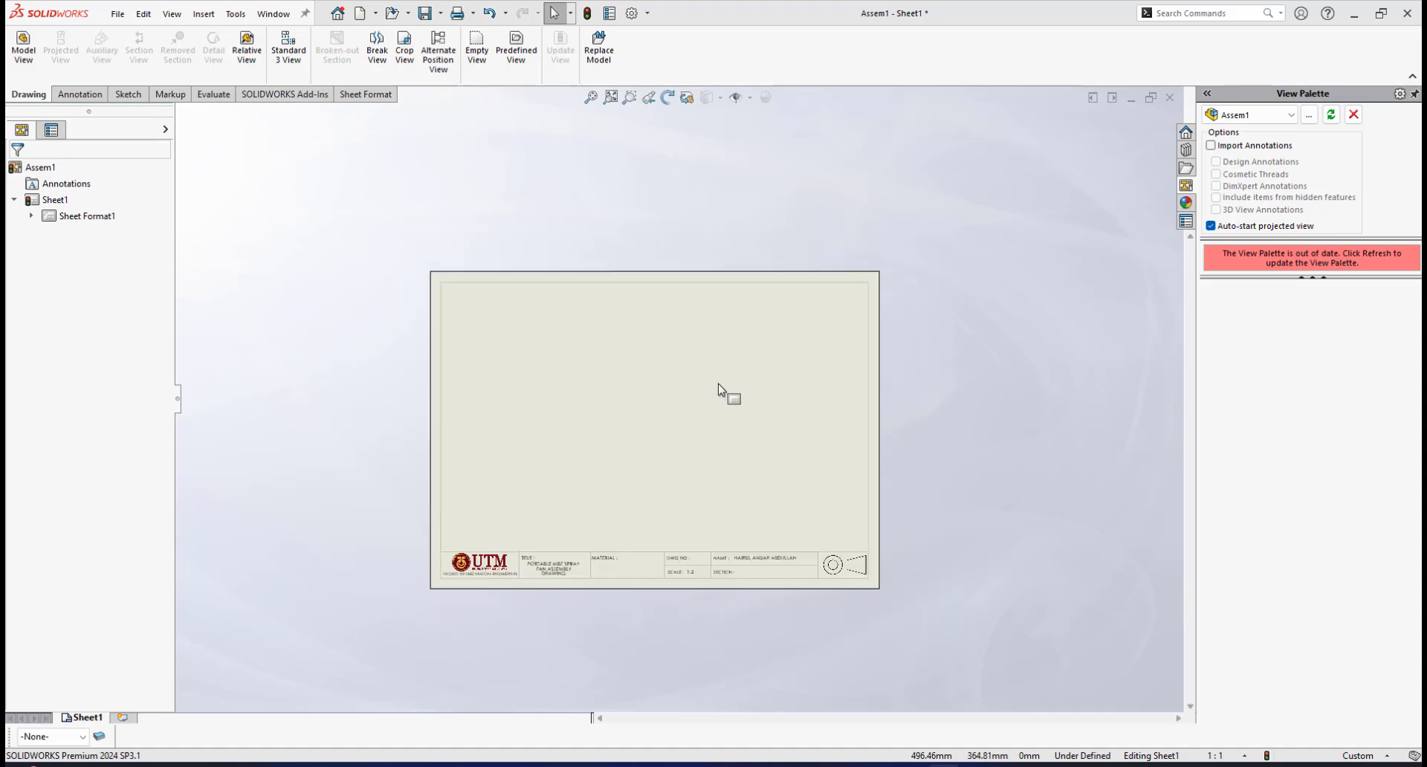
pyautogui.scroll(-1, 691, 375)
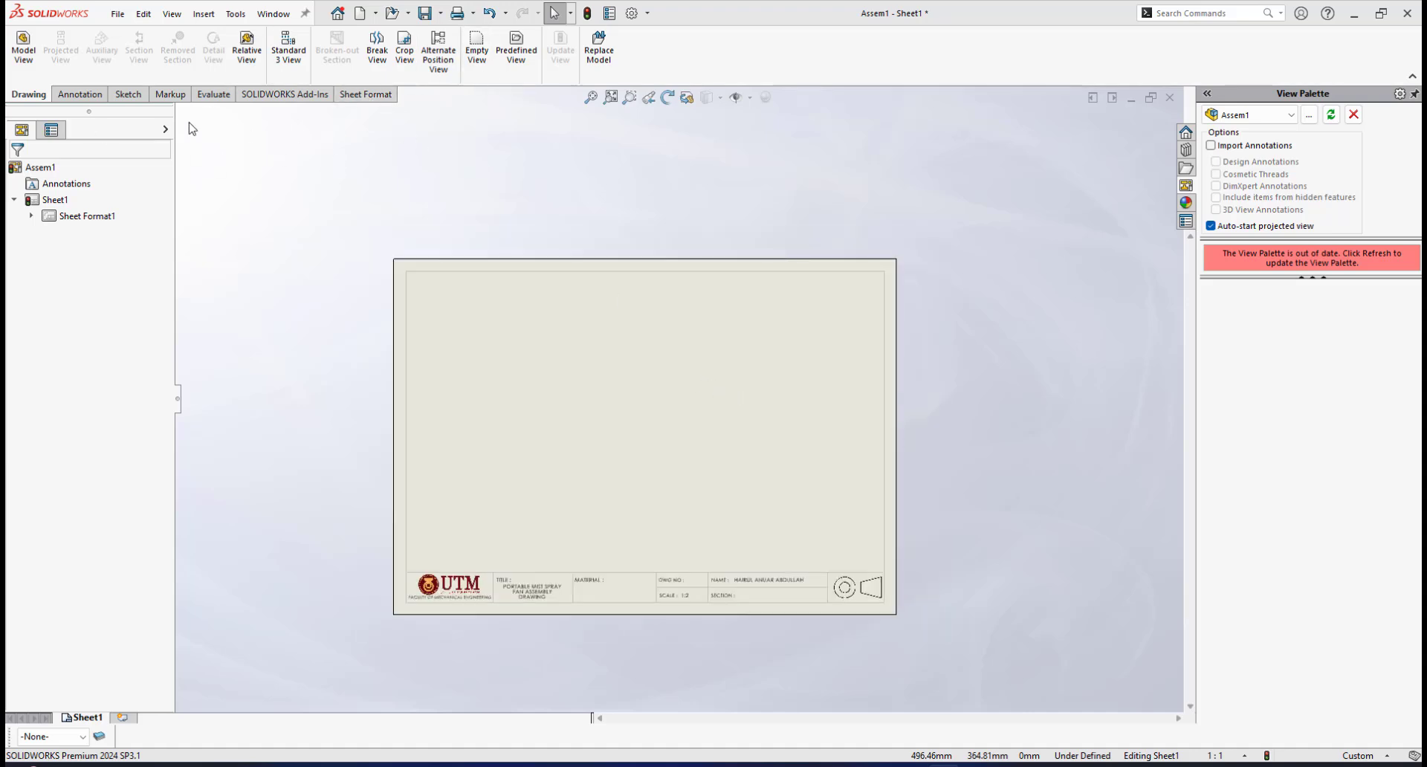
pyautogui.scroll(-1, 586, 438)
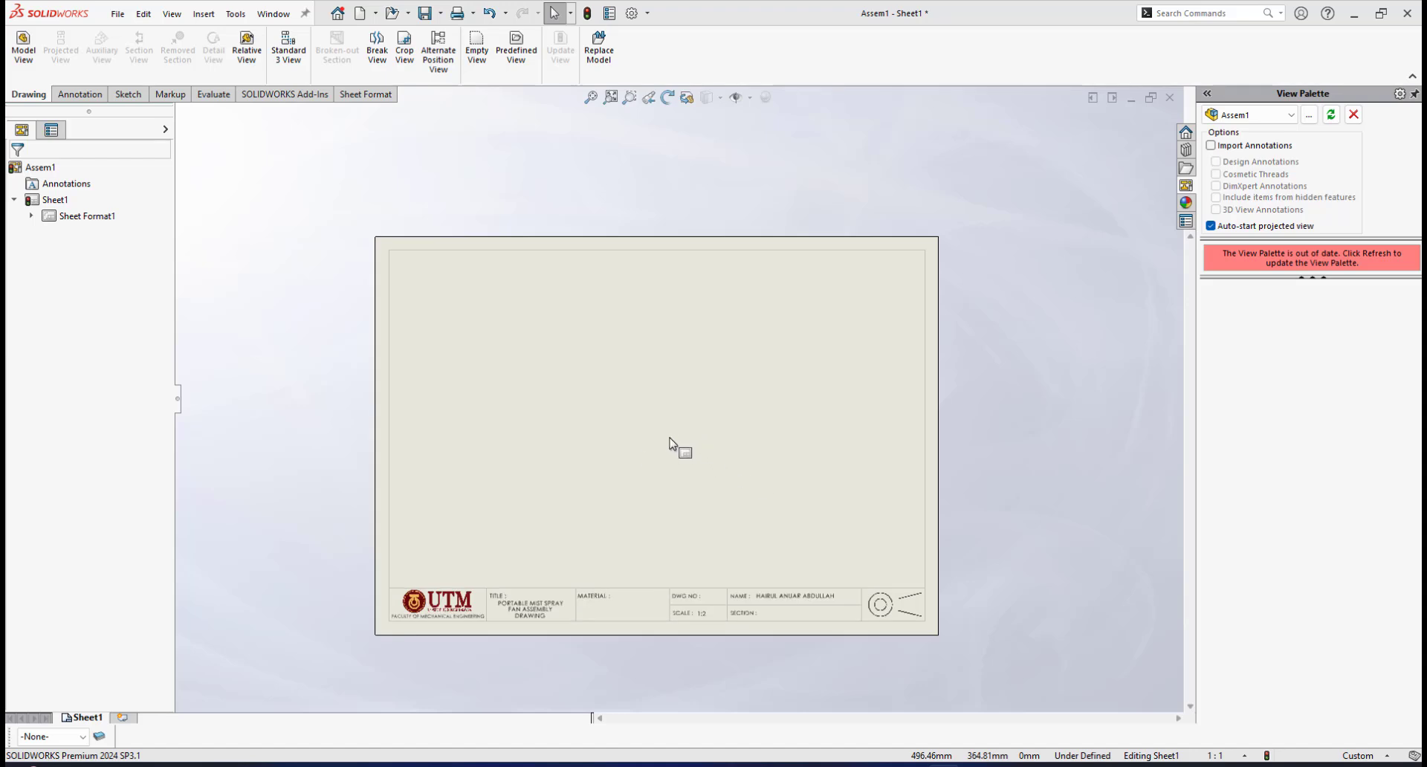
pyautogui.scroll(2, 674, 443)
pyautogui.scroll(-1, 684, 423)
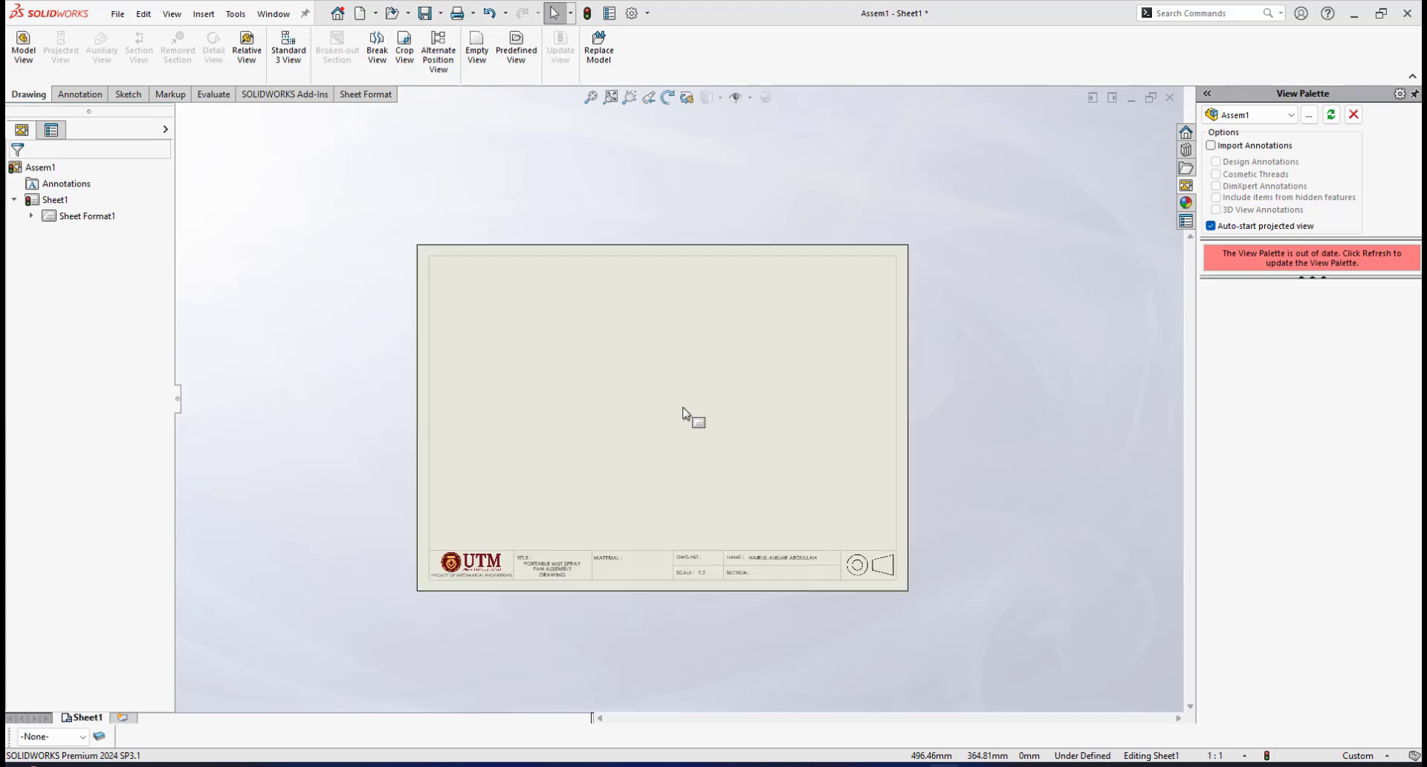
pyautogui.scroll(-2, 689, 394)
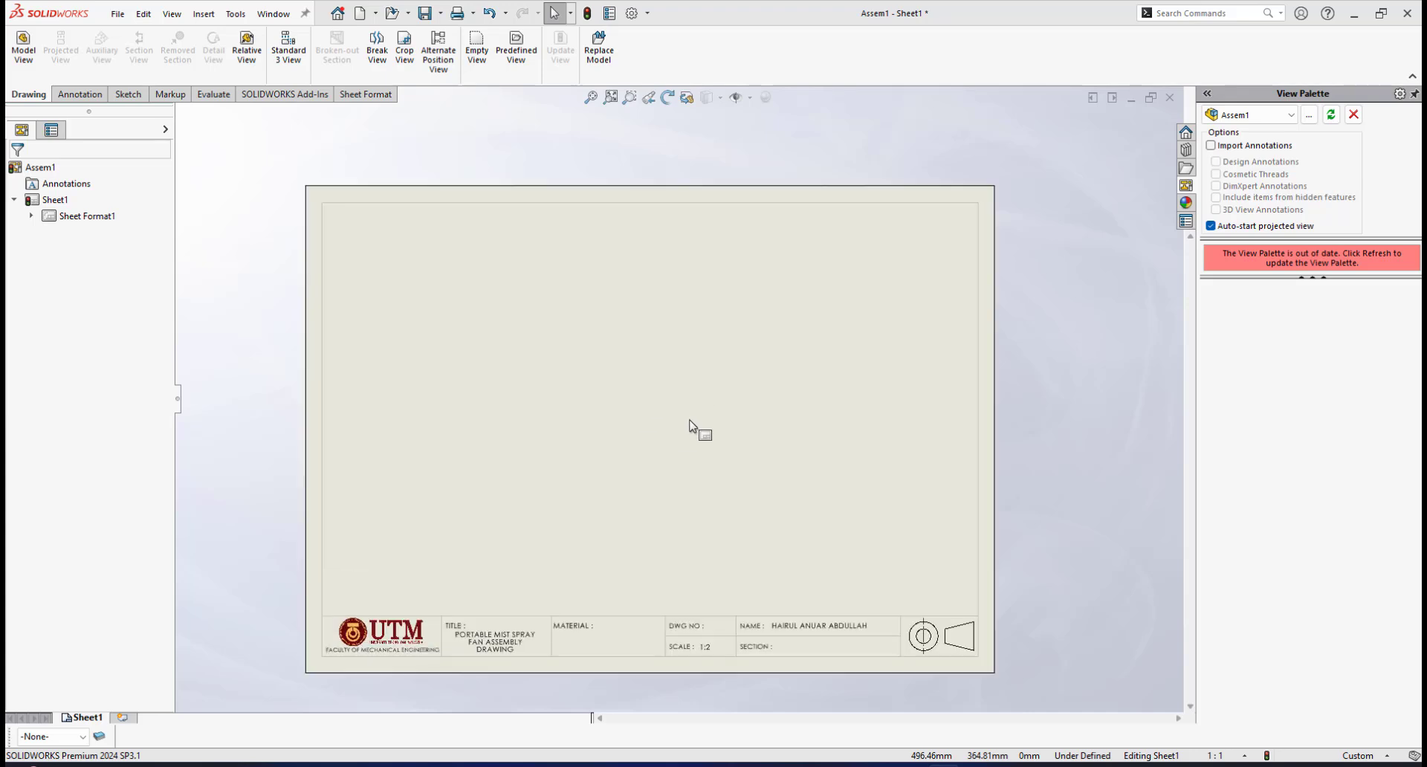
# Step: Switch to the Assem1.SLDASM window to view the fan assembly, and return to the drawing
pyautogui.scroll(1, 689, 445)
pyautogui.scroll(-1, 688, 461)
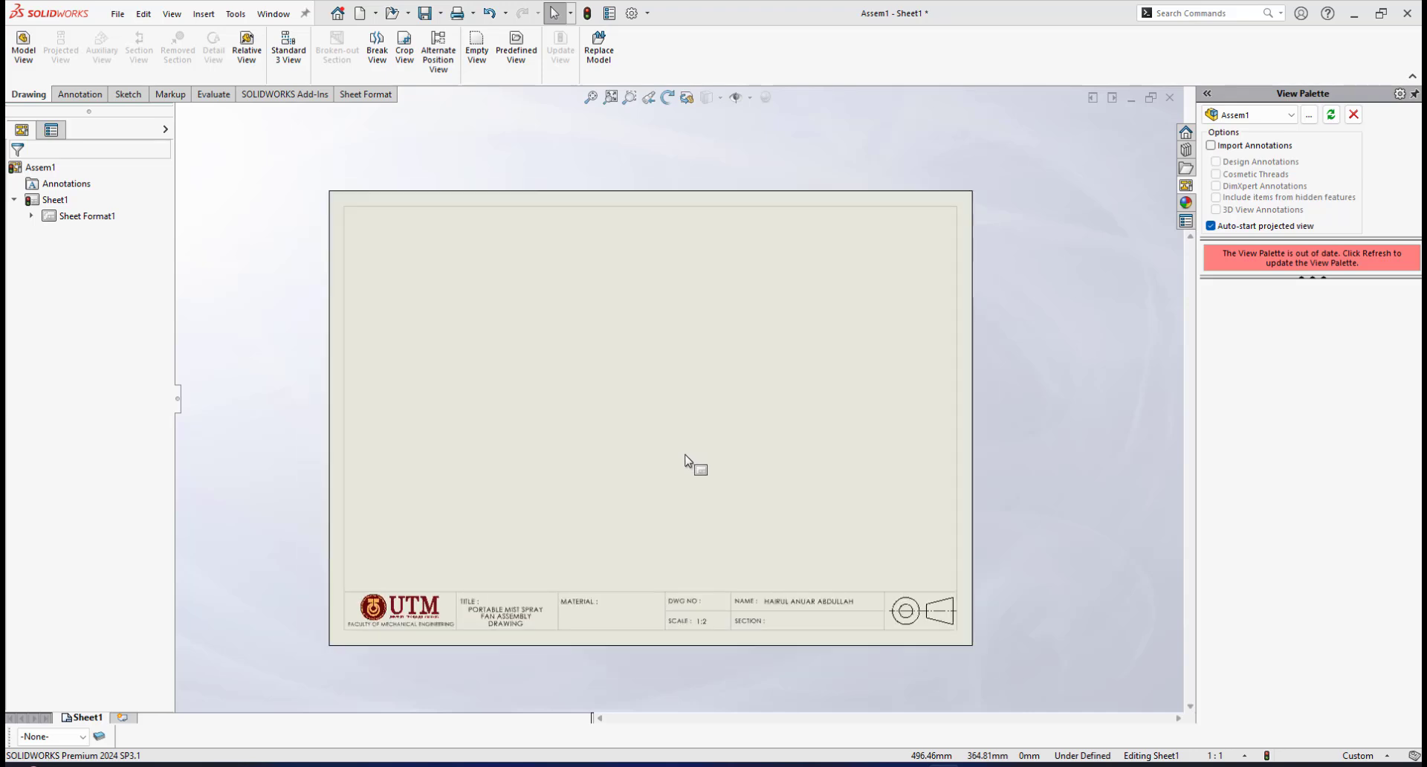
pyautogui.click(75, 217)
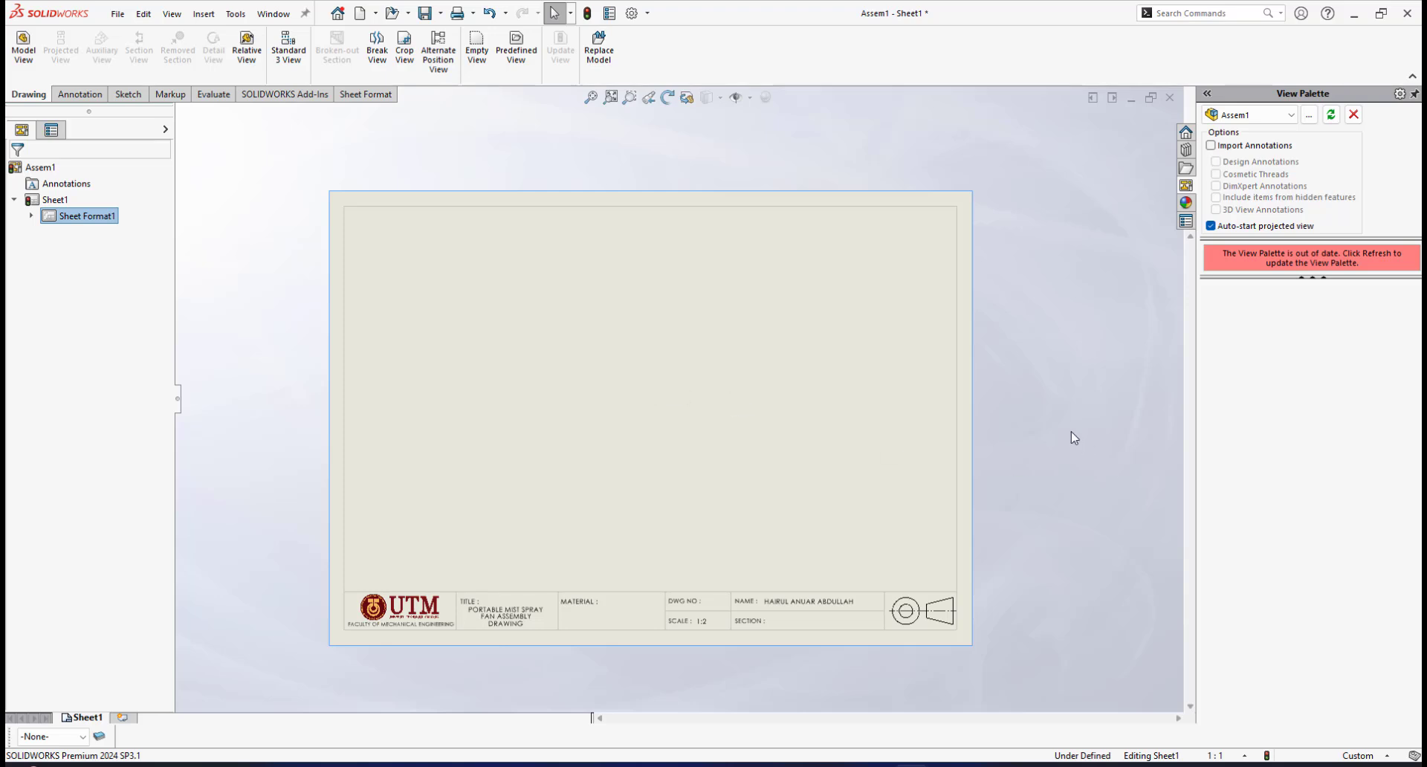
pyautogui.click(262, 14)
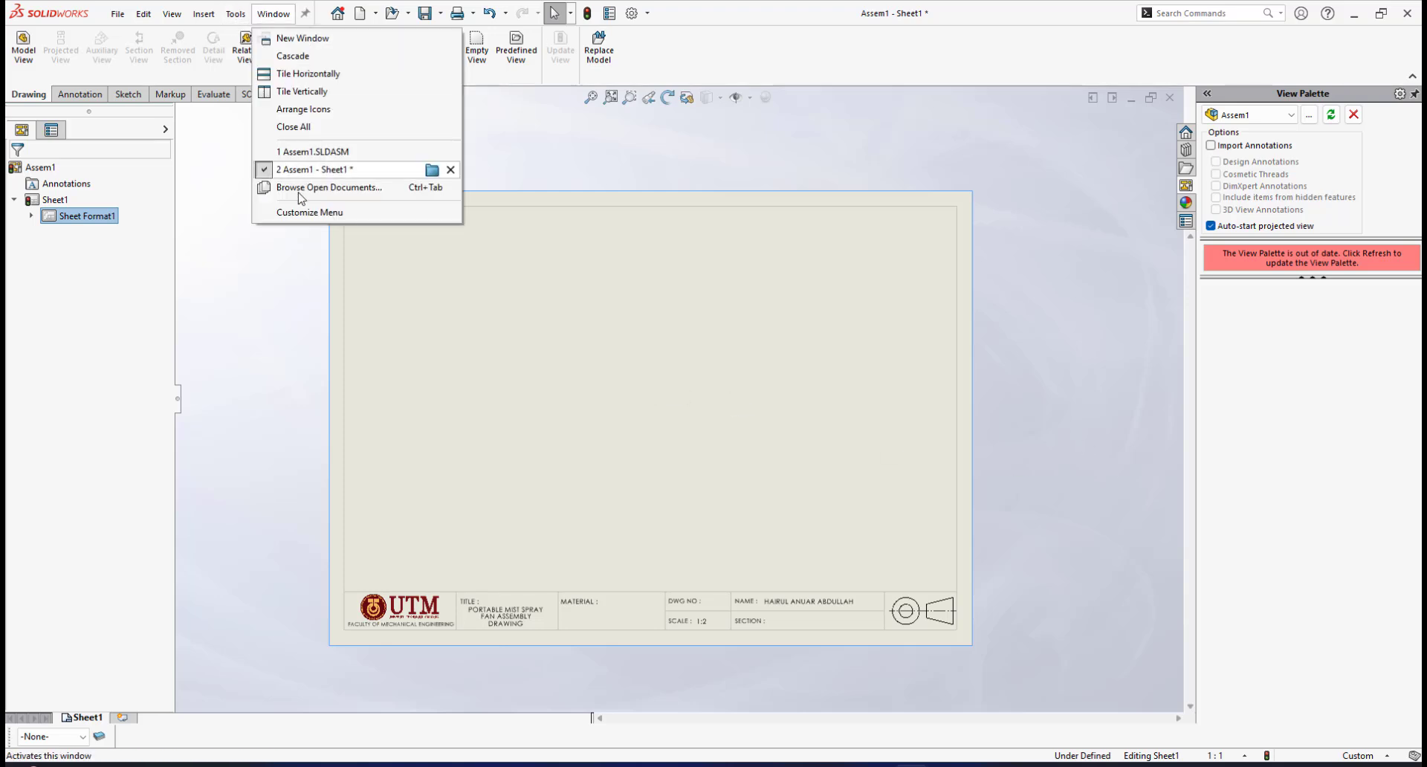
pyautogui.click(306, 150)
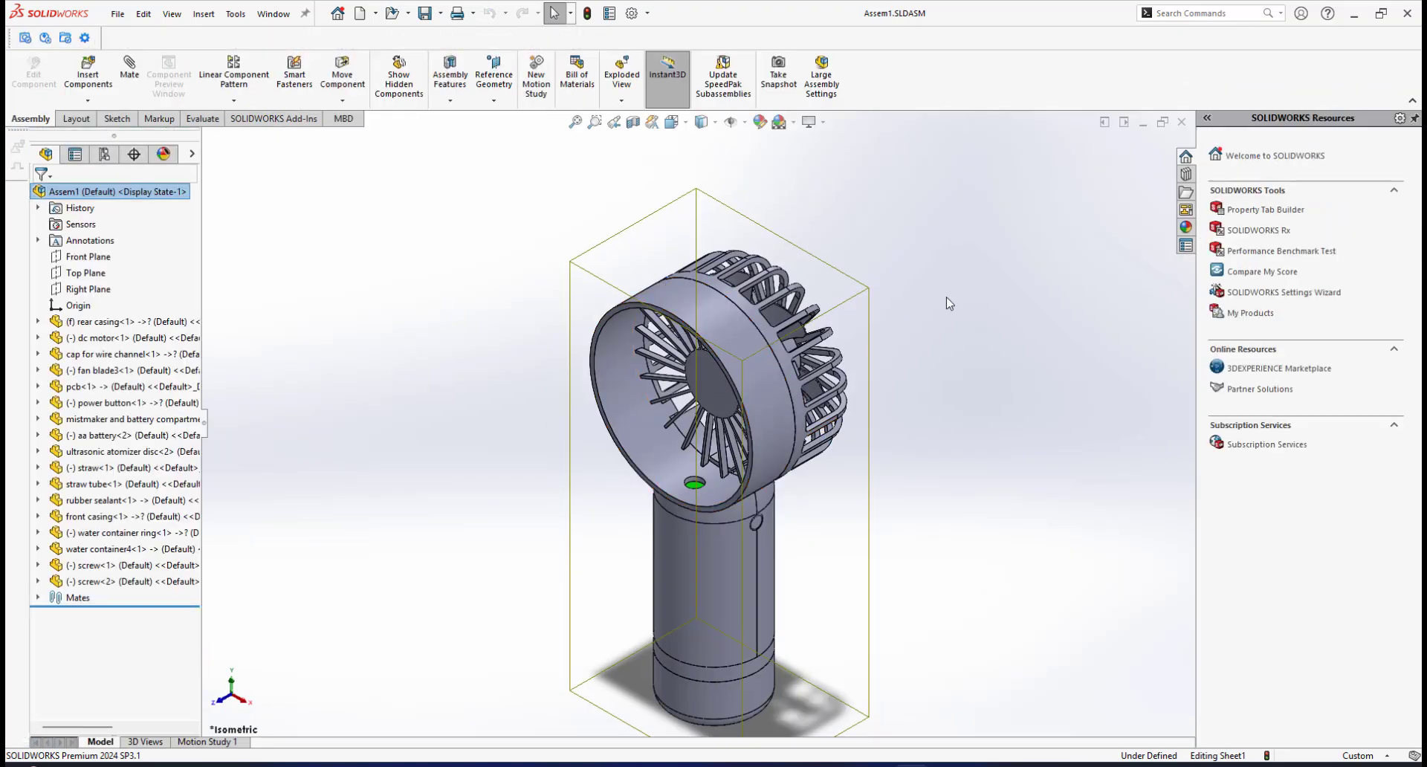
pyautogui.click(312, 187)
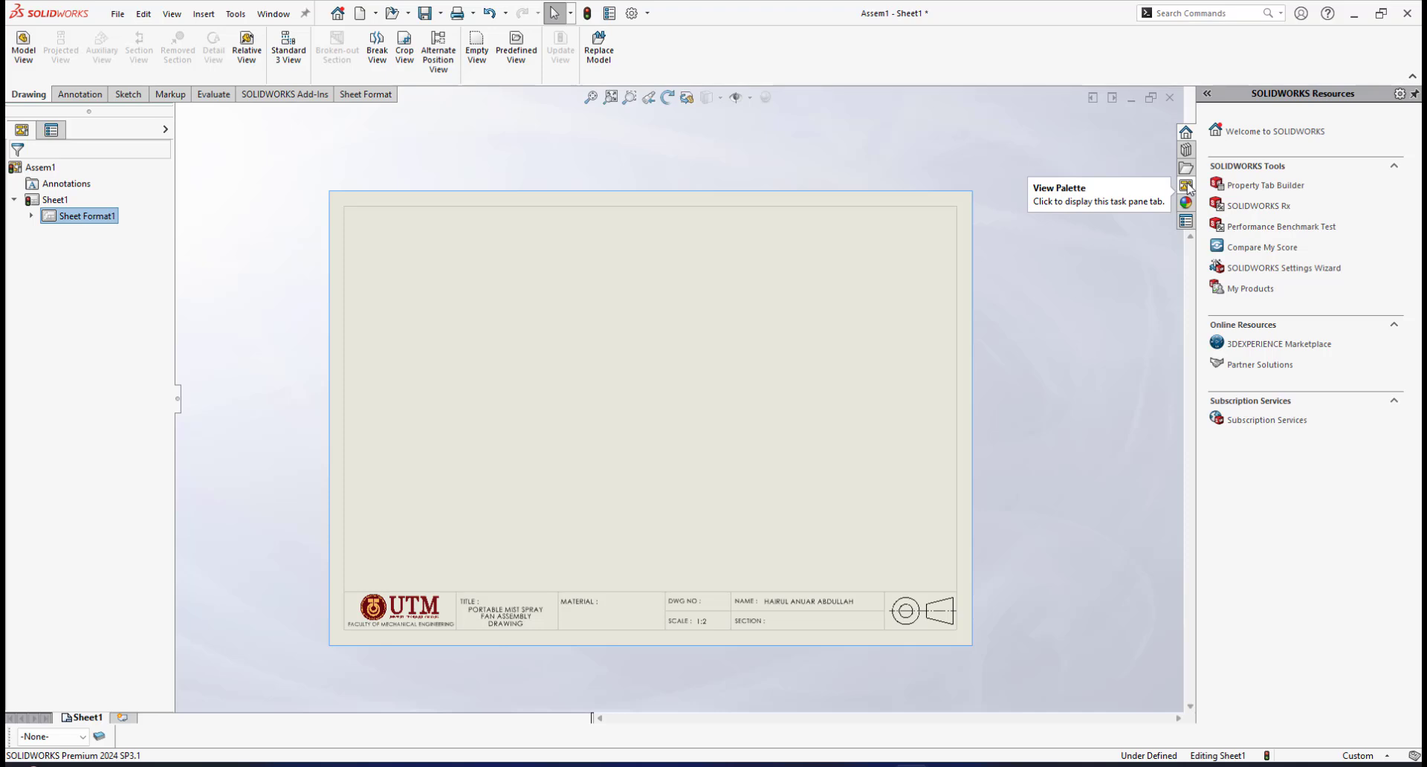
# Step: Refresh the View Palette and place only the assembly's Front view on the sheet, without adding projected views
pyautogui.click(1185, 187)
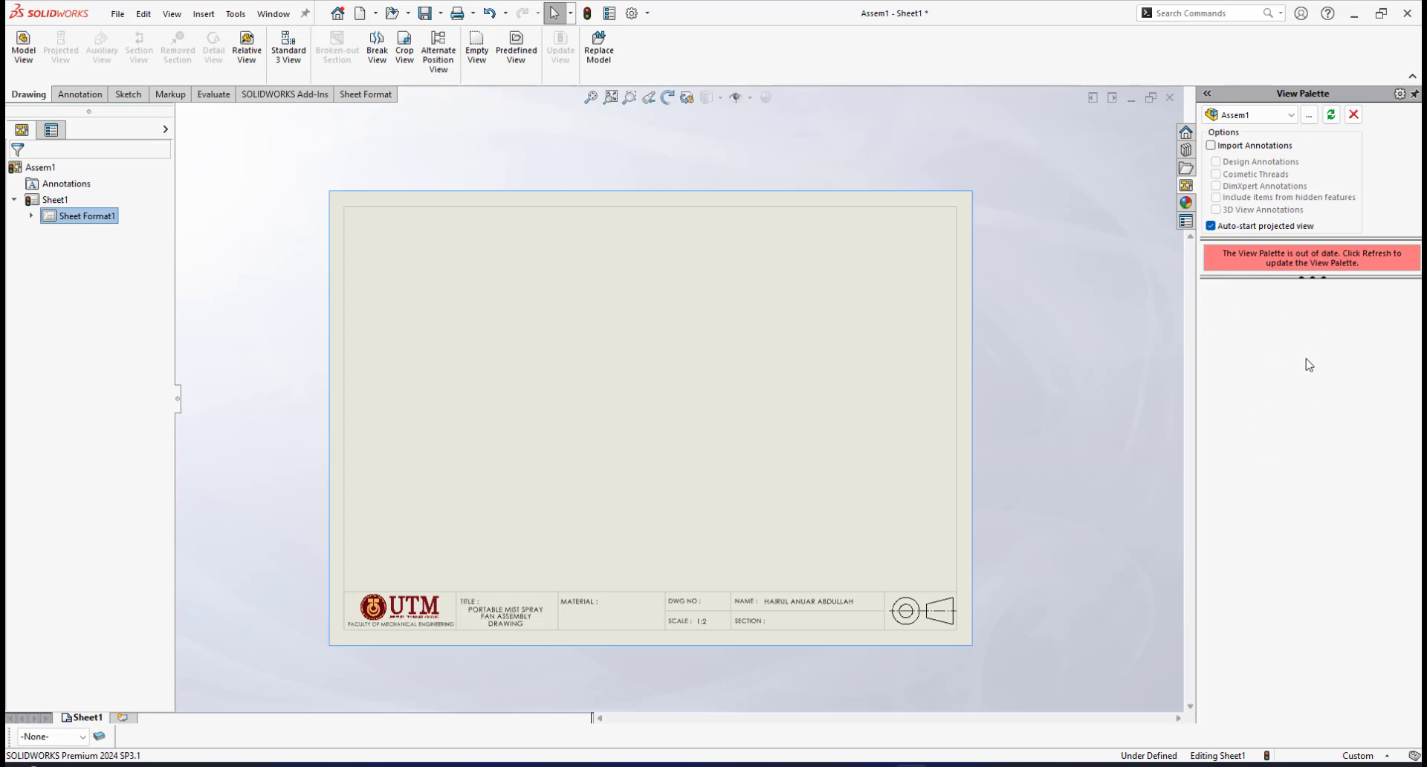
pyautogui.click(1329, 116)
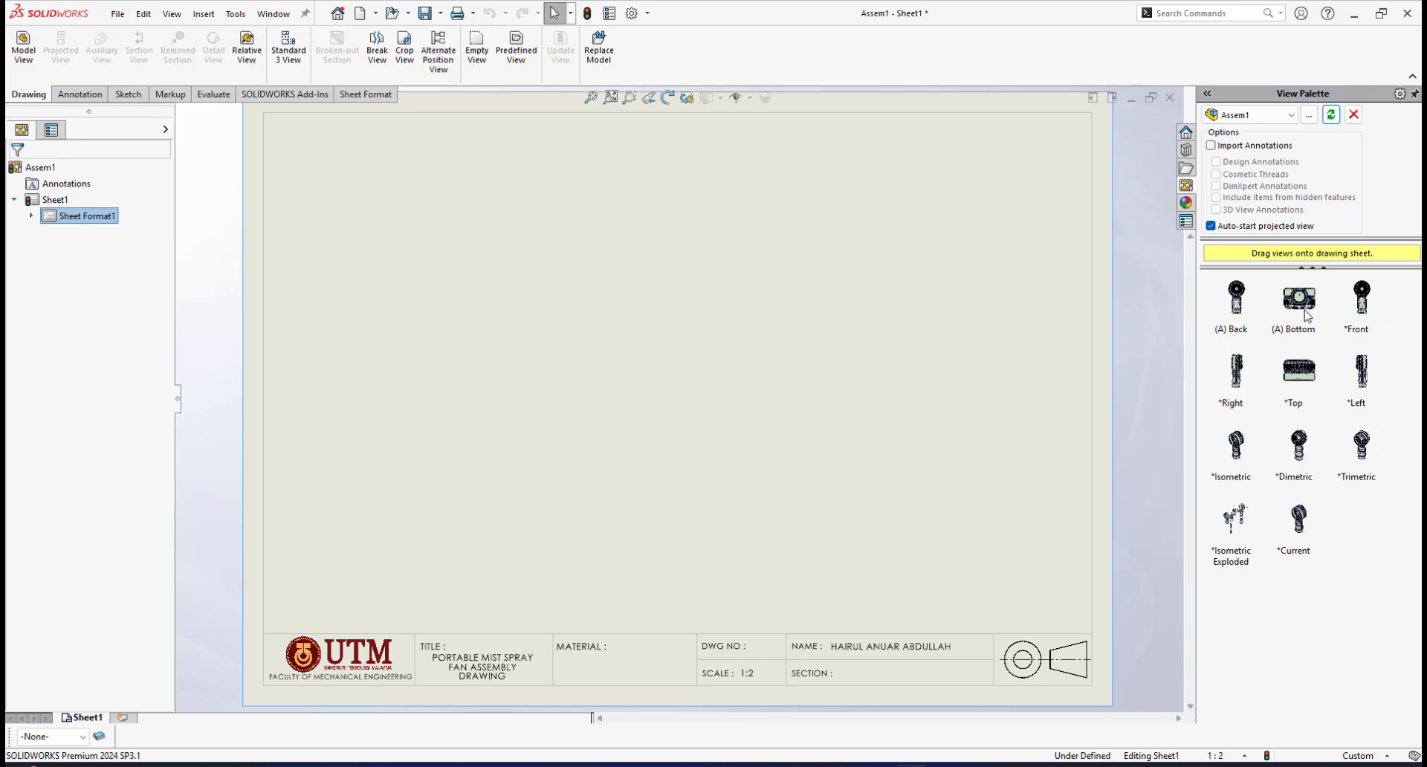
pyautogui.click(1362, 306)
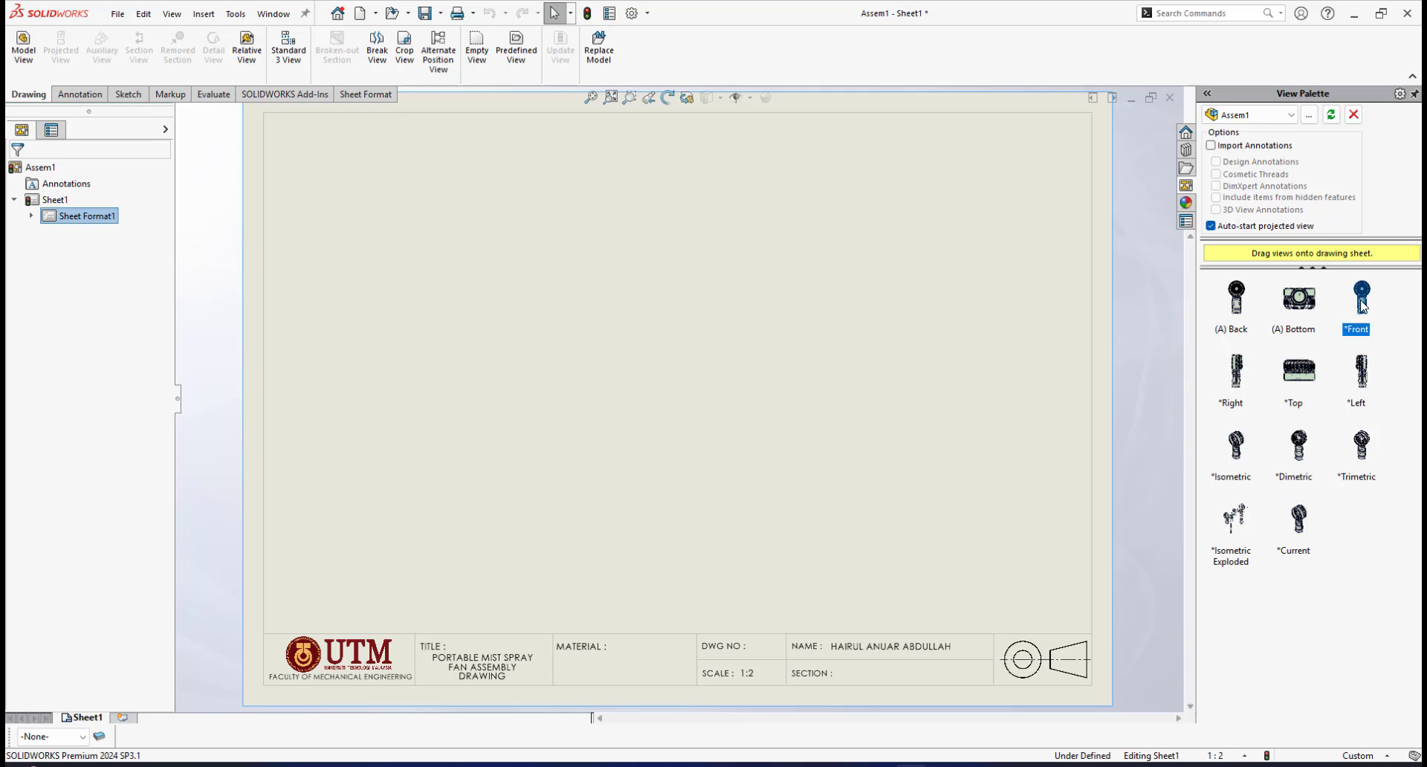
pyautogui.moveTo(1206, 267)
pyautogui.mouseDown()
pyautogui.moveTo(577, 385)
pyautogui.moveTo(528, 414)
pyautogui.moveTo(545, 422)
pyautogui.mouseUp()
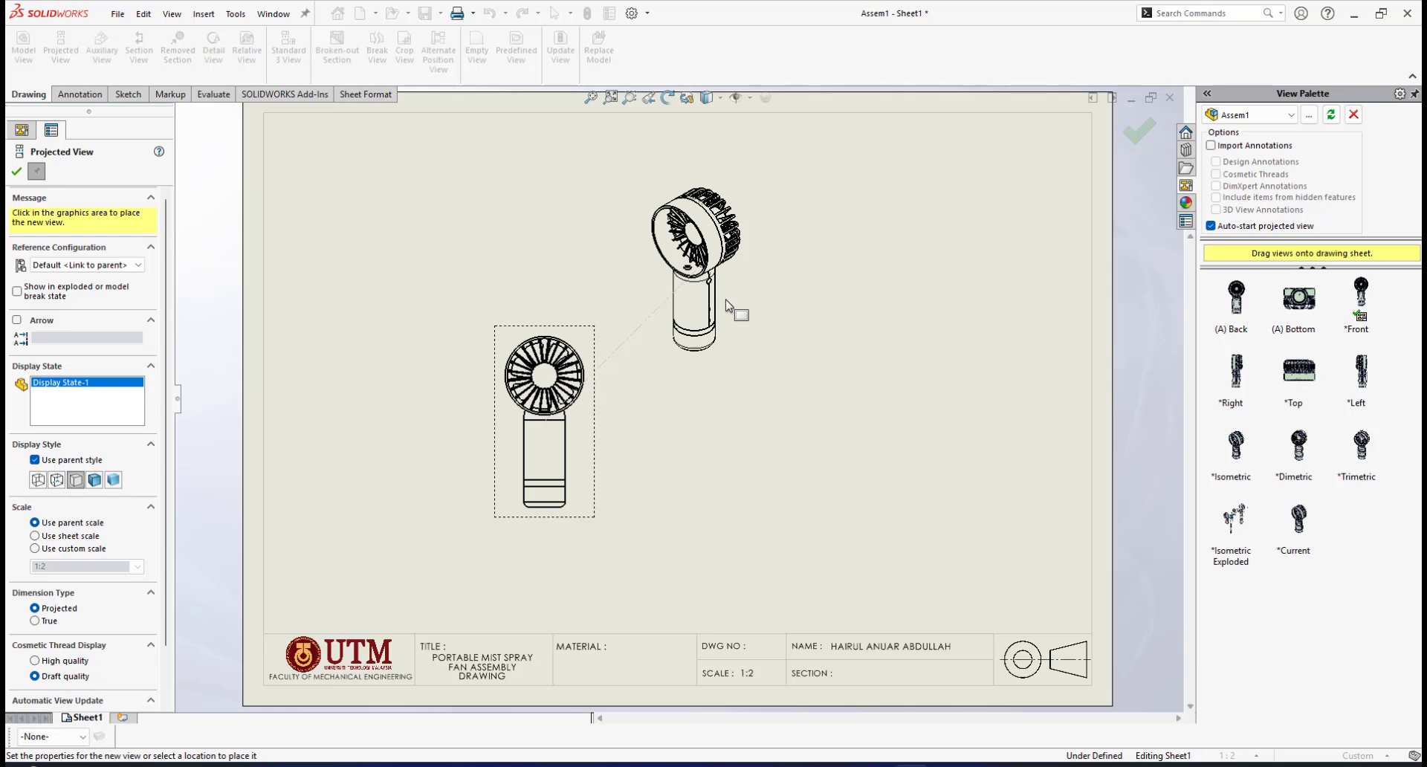
pyautogui.press('Escape')
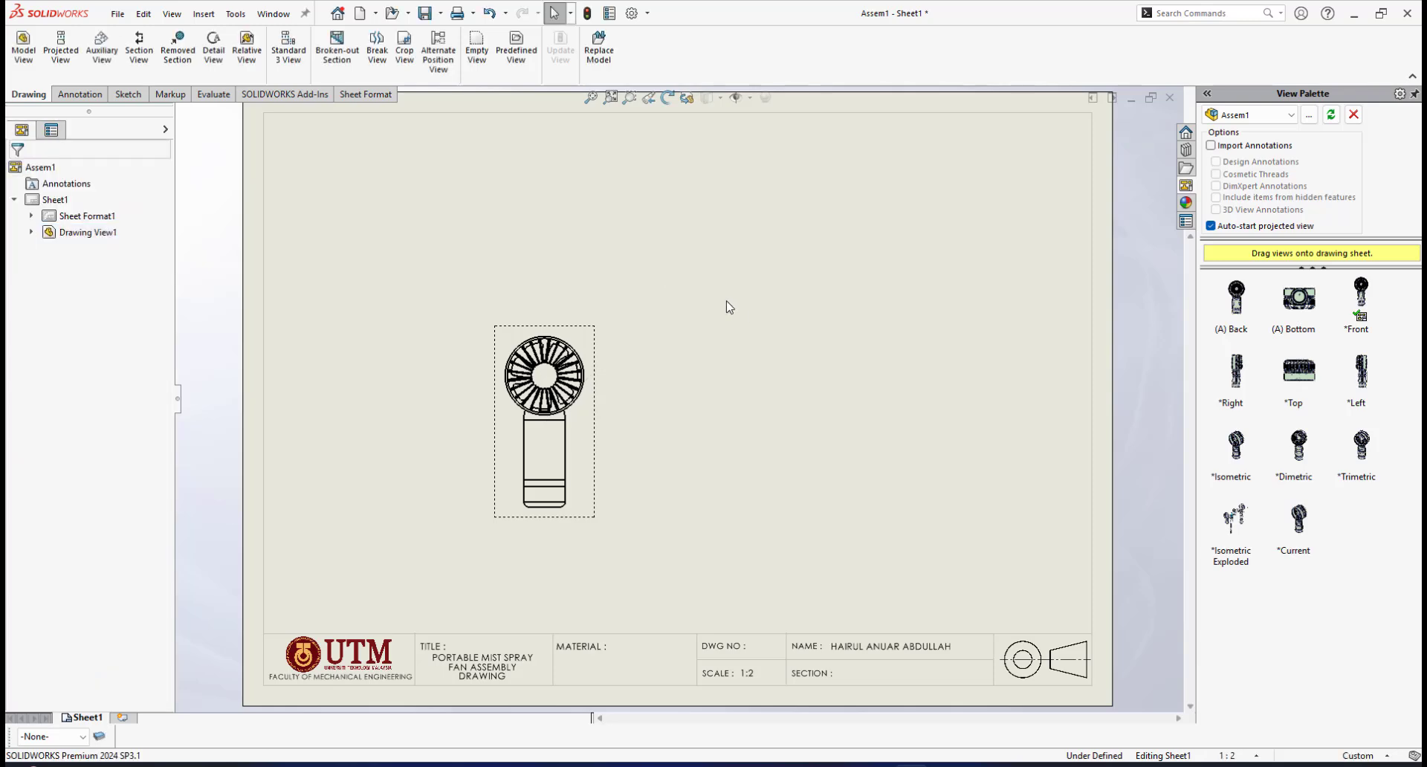
# Step: Set the sheet scale to 1:1 and shift the front view slightly higher on the sheet
pyautogui.scroll(-3, 606, 408)
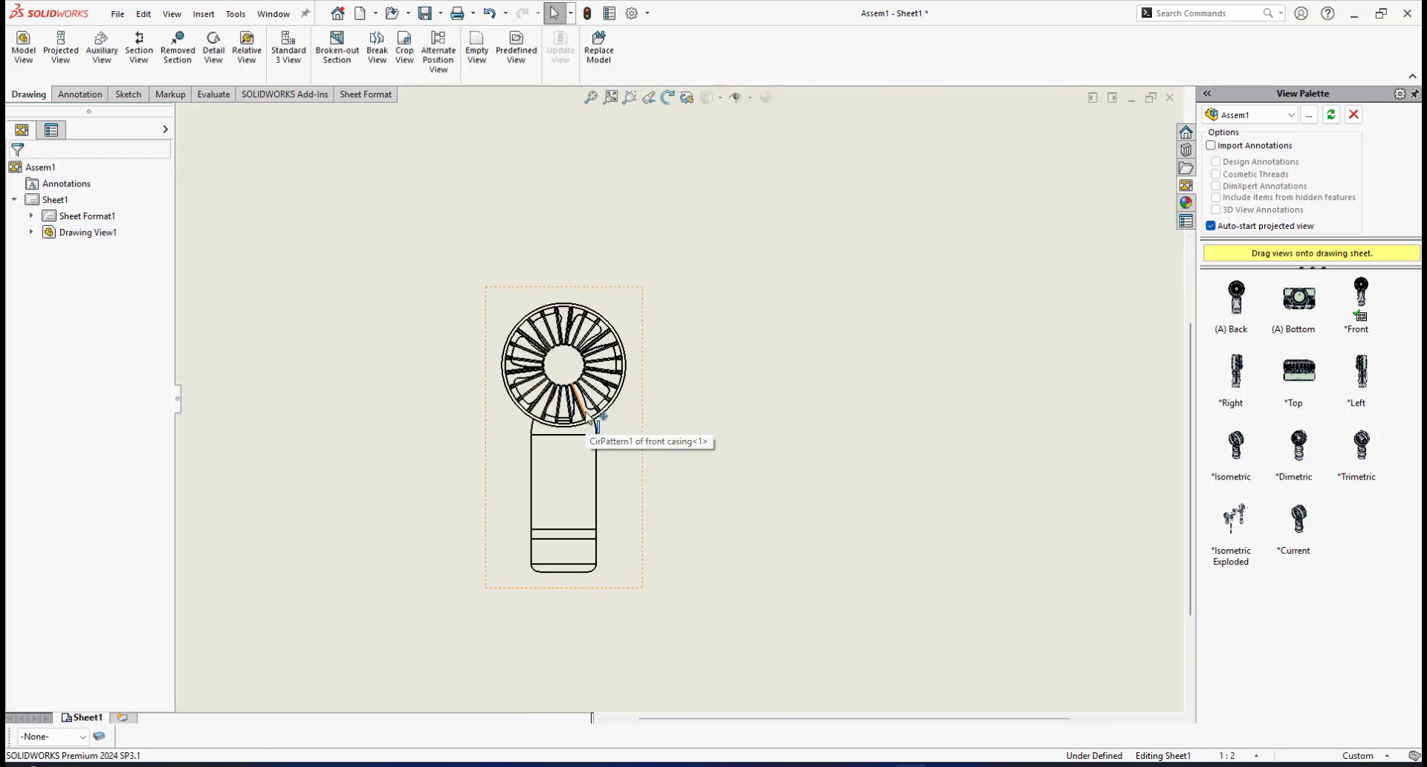
pyautogui.scroll(-2, 676, 418)
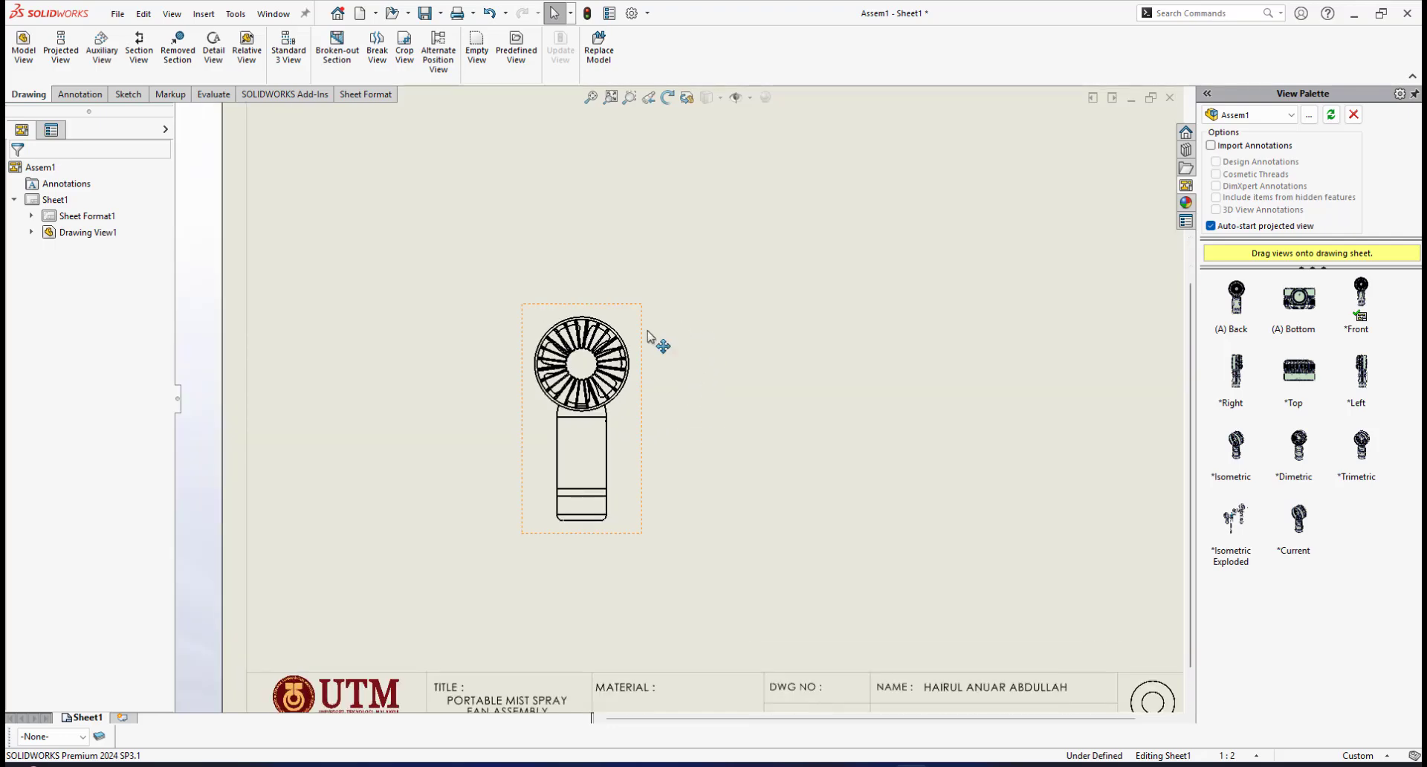
pyautogui.click(644, 335)
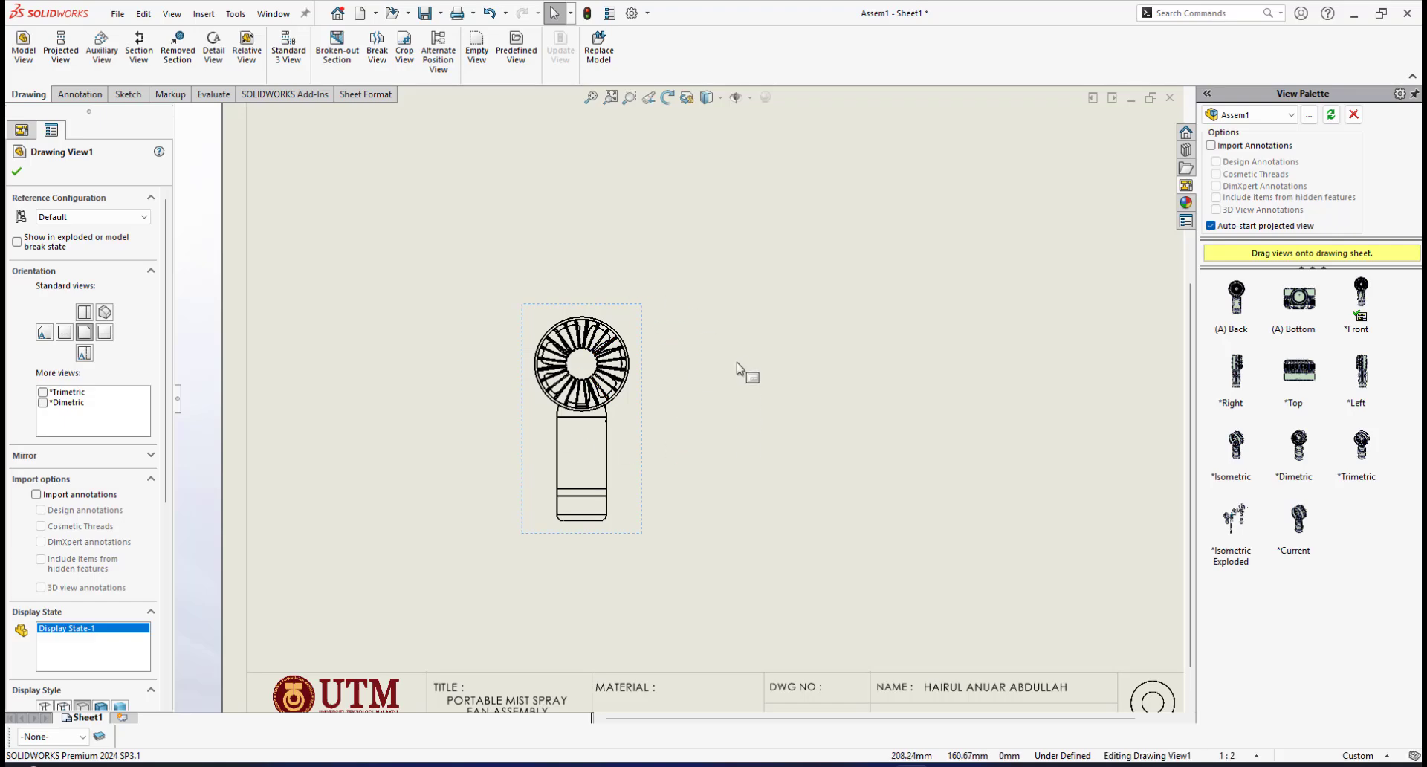
pyautogui.press('f')
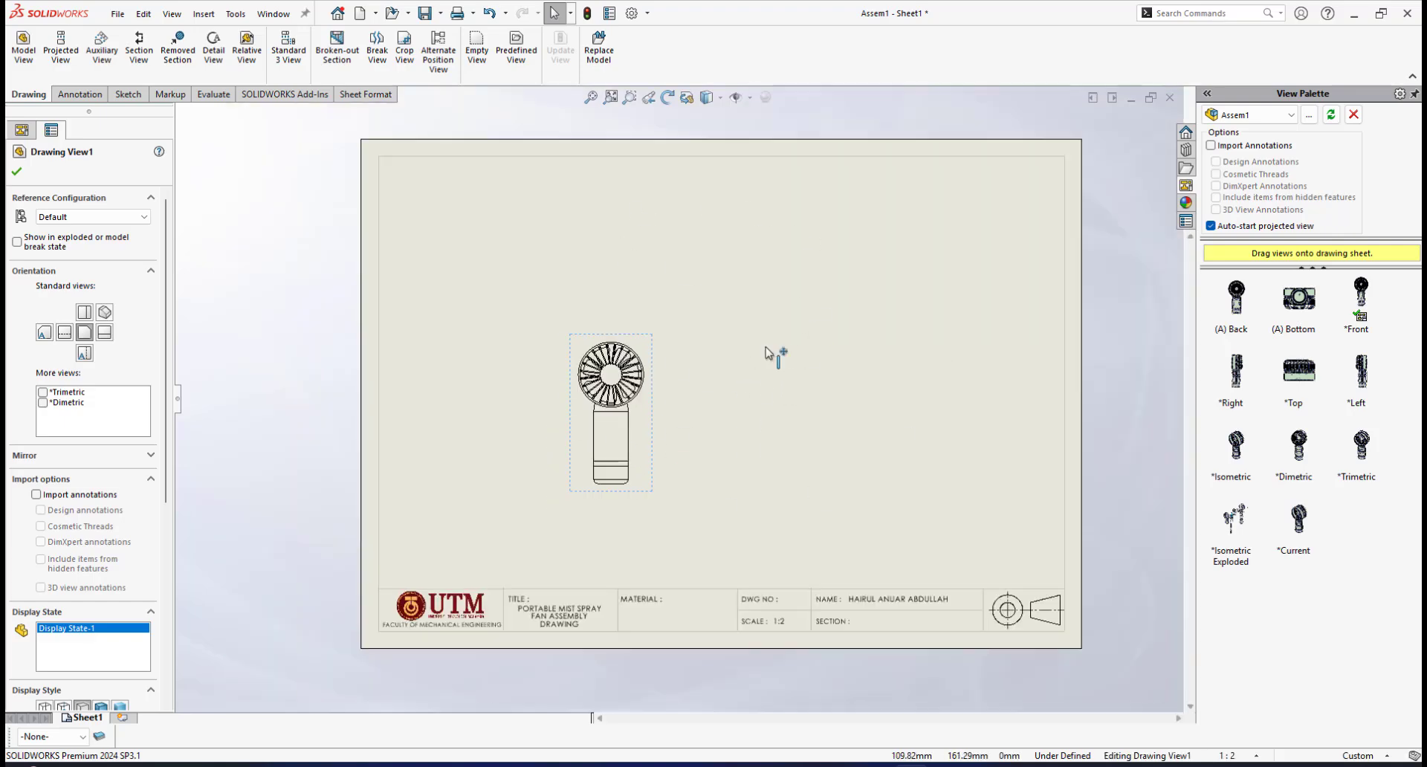
pyautogui.scroll(-1, 773, 355)
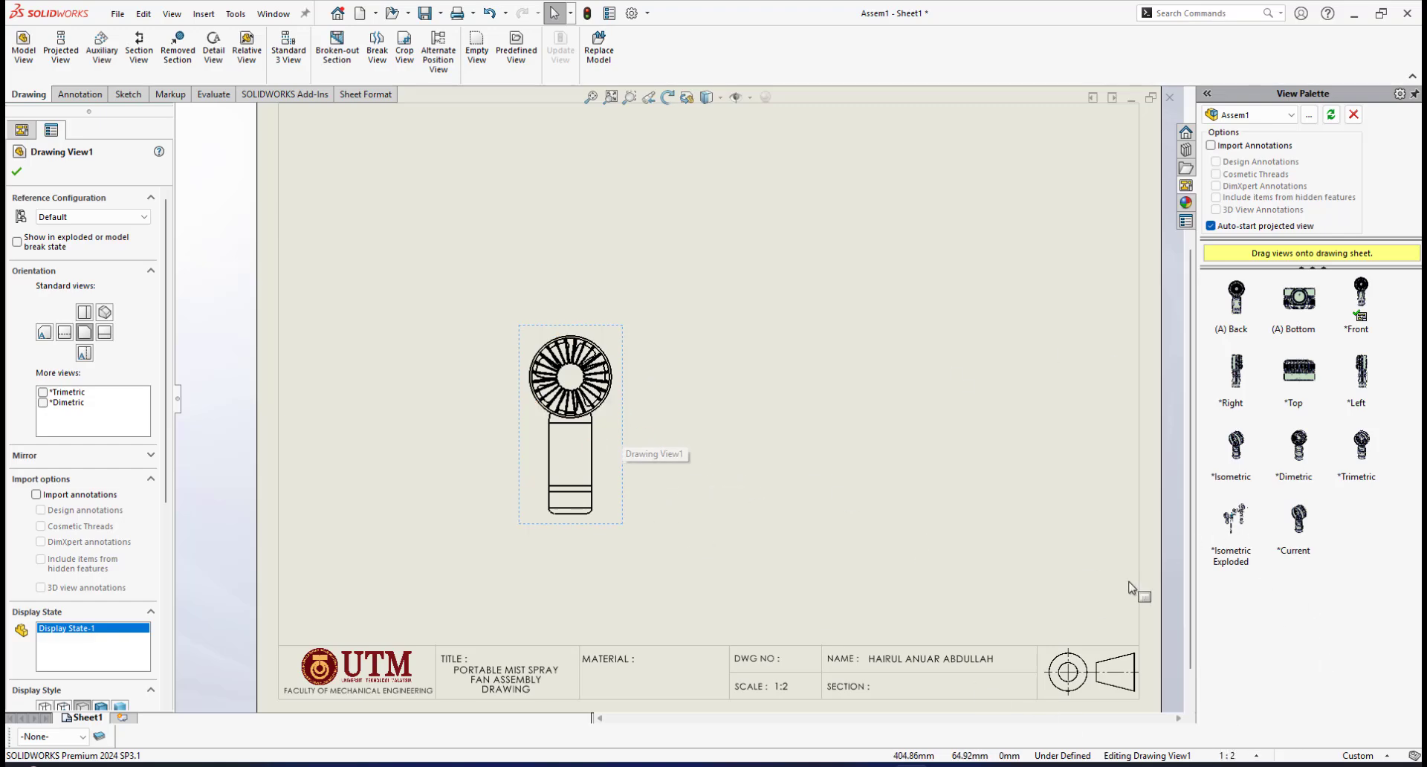
pyautogui.click(1256, 756)
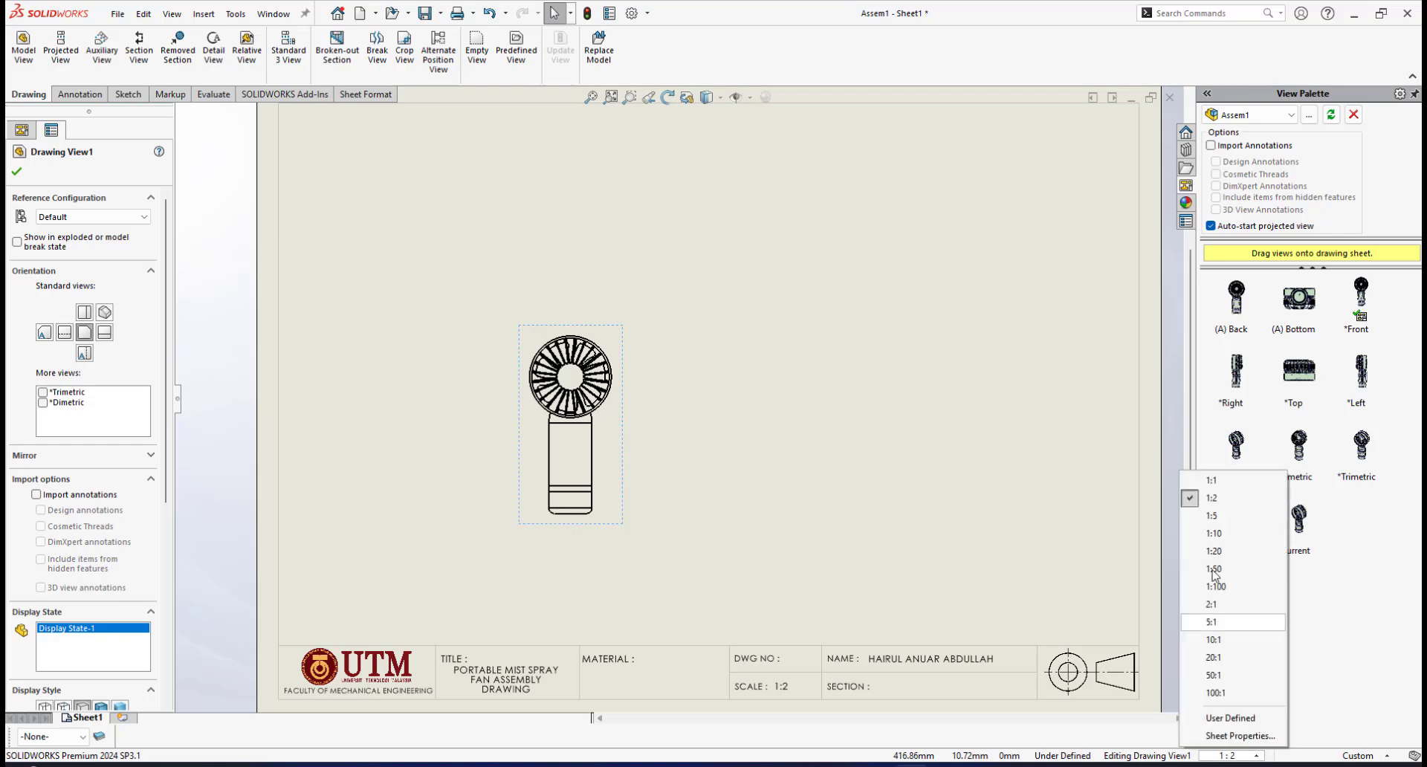
pyautogui.click(1222, 481)
pyautogui.press('f')
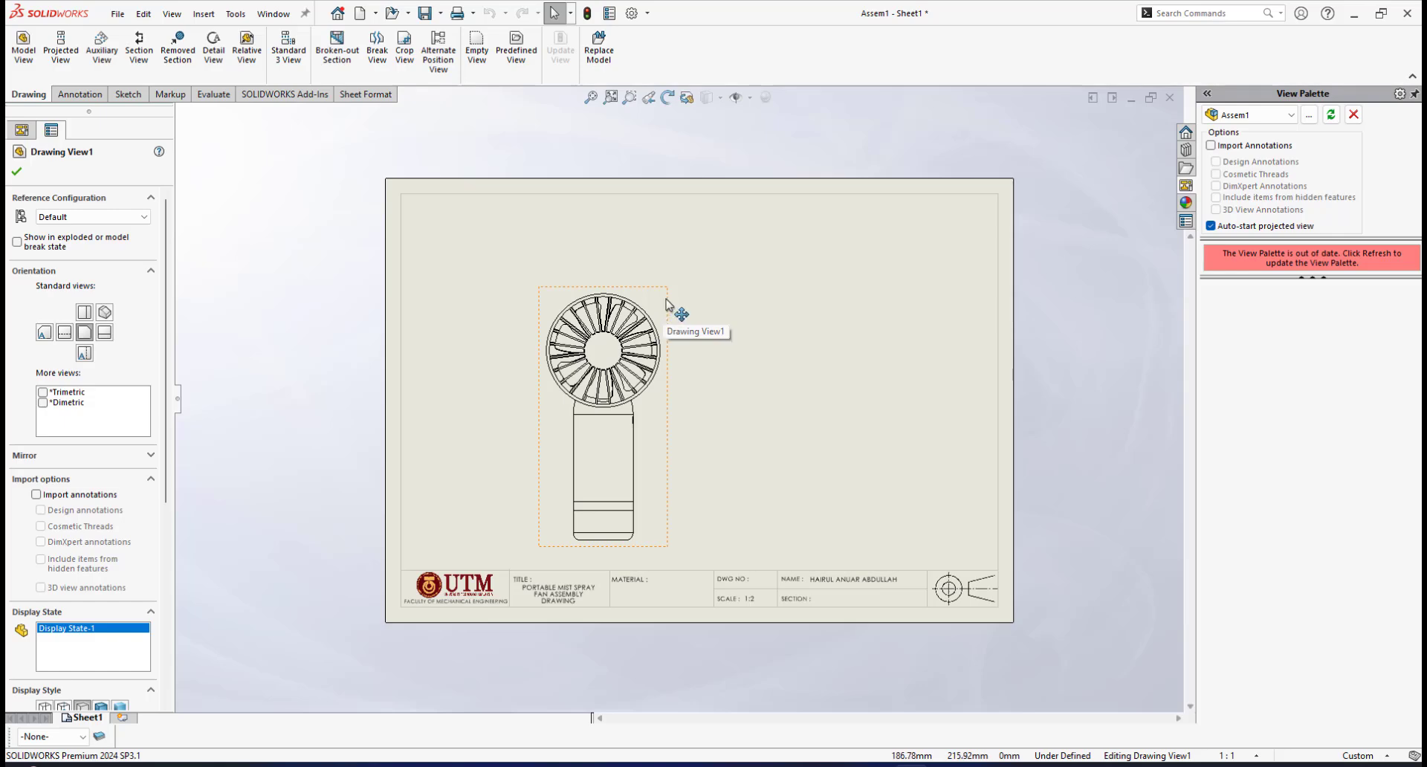
pyautogui.moveTo(664, 307); pyautogui.dragTo(661, 290)
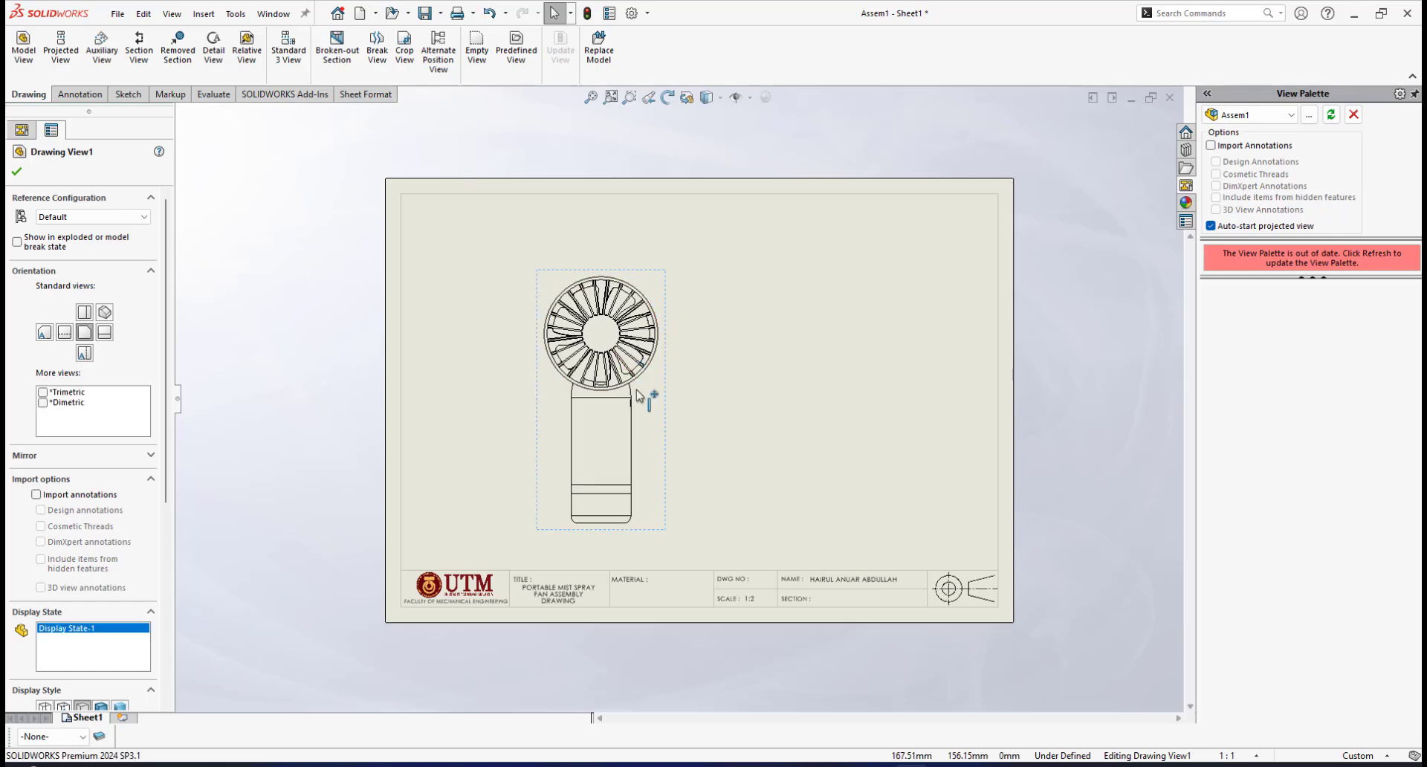
# Step: Set the front view's tangent edge display to Tangent Edges Removed
pyautogui.scroll(-1, 636, 398)
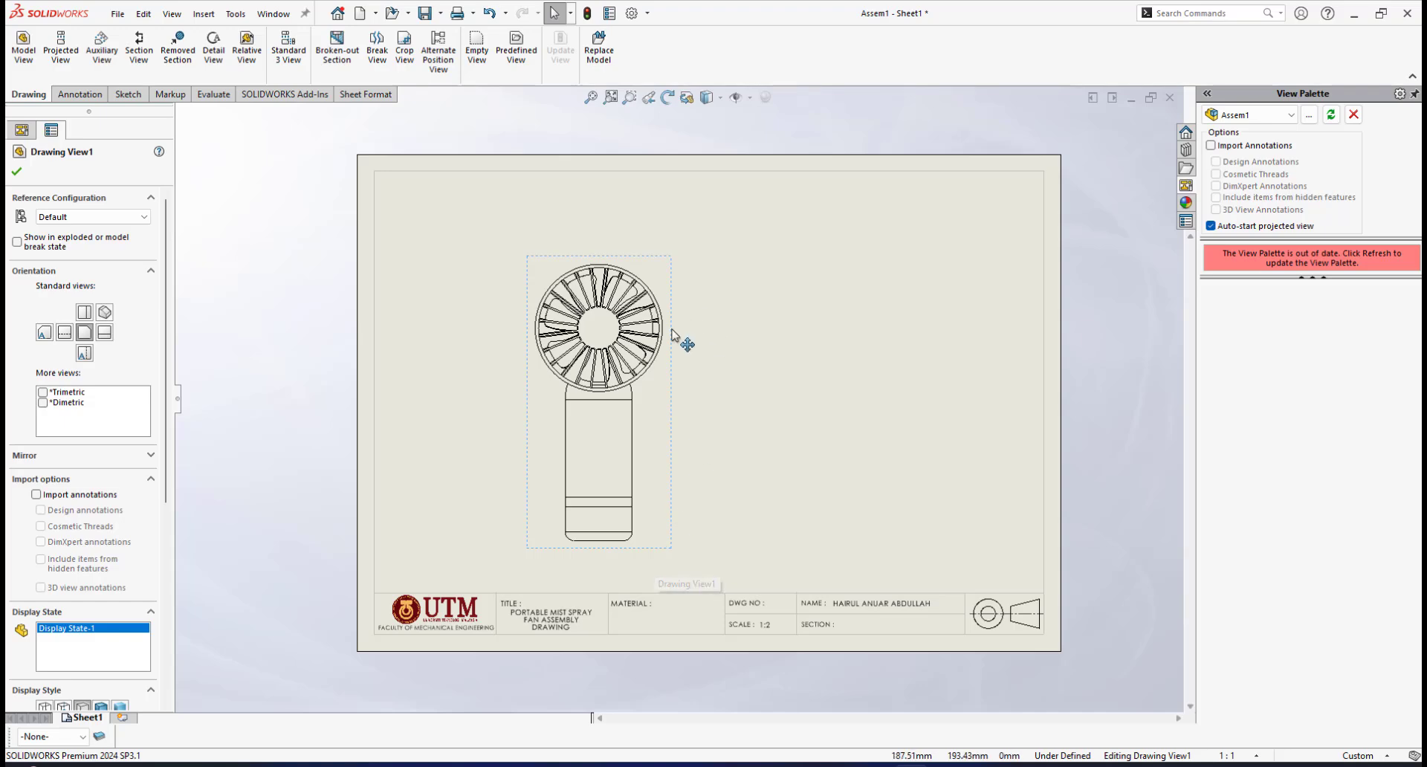
pyautogui.scroll(-3, 668, 327)
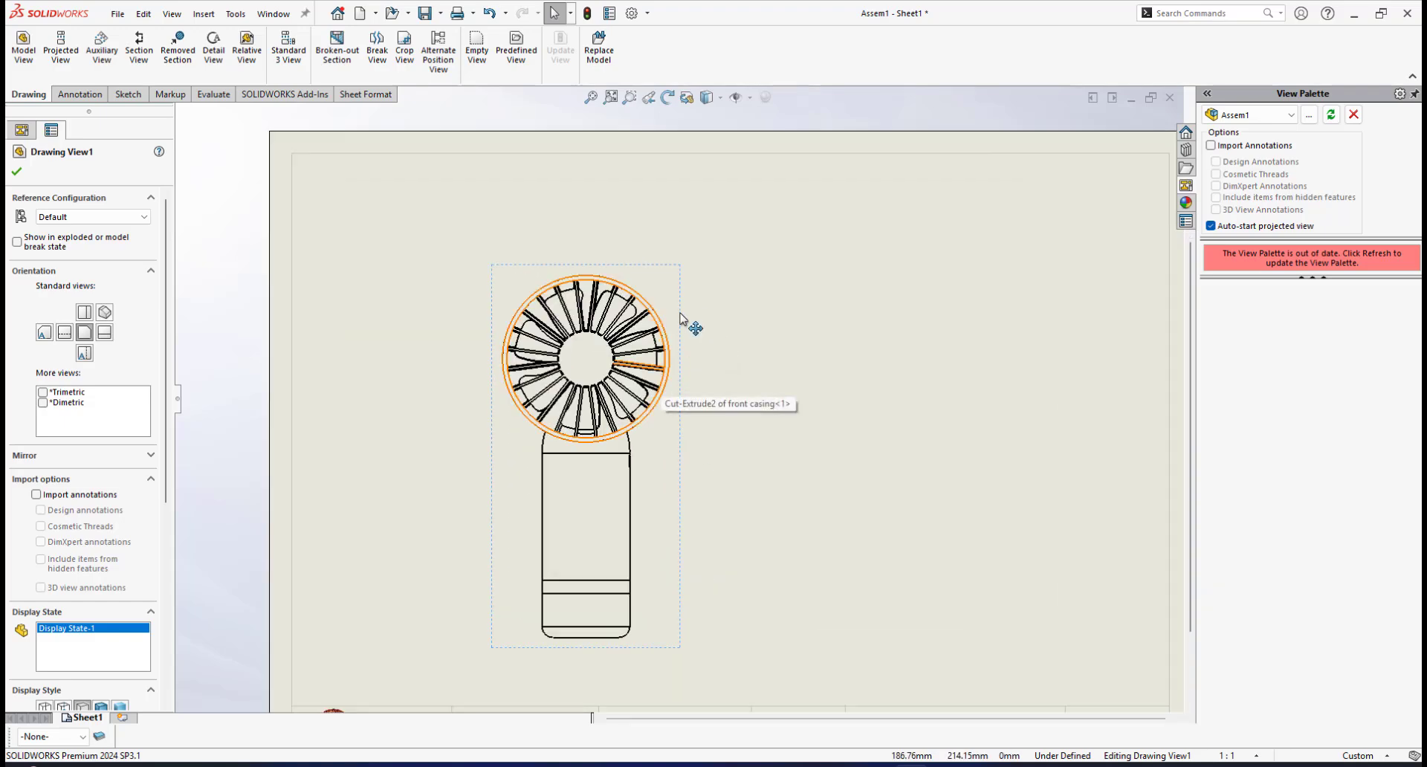
pyautogui.scroll(2, 719, 443)
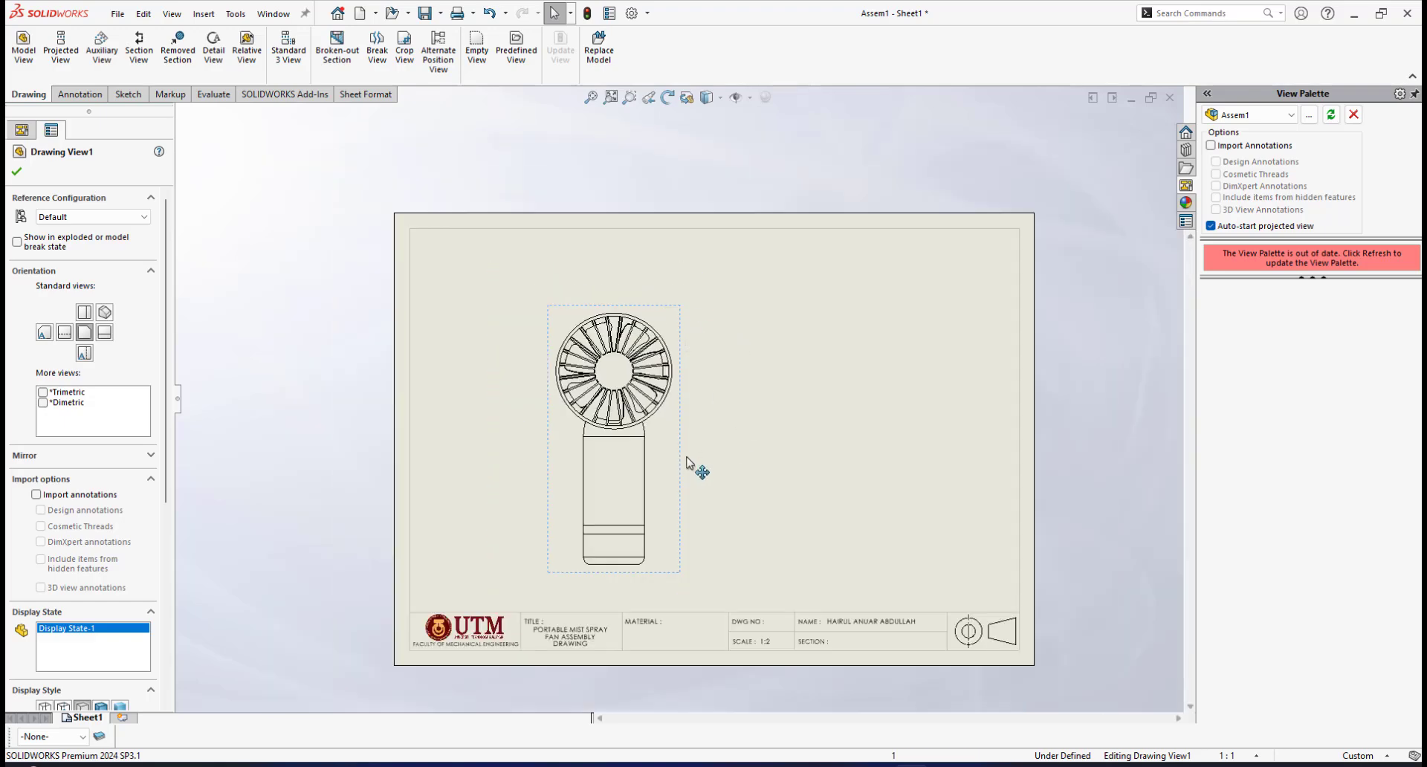
pyautogui.rightClick(679, 344)
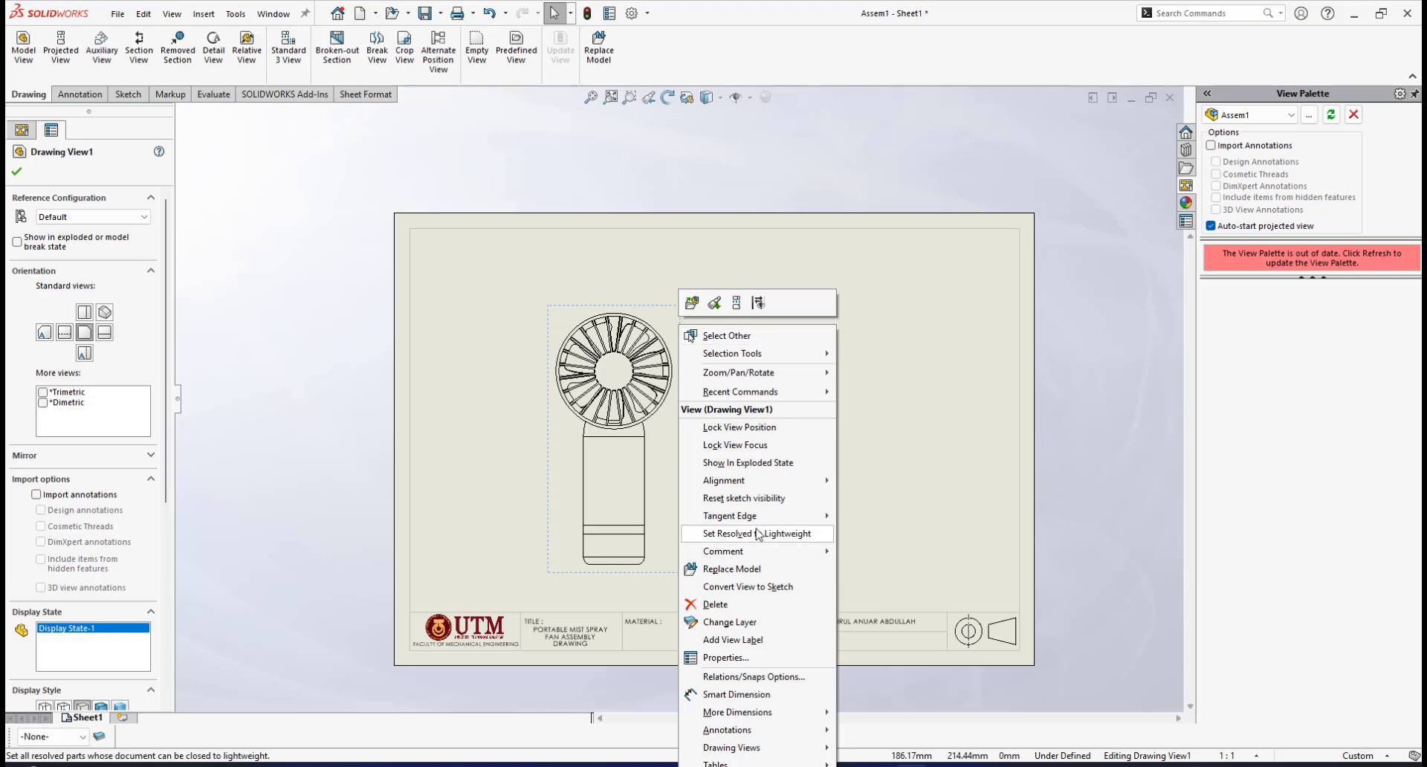
pyautogui.moveTo(756, 524)
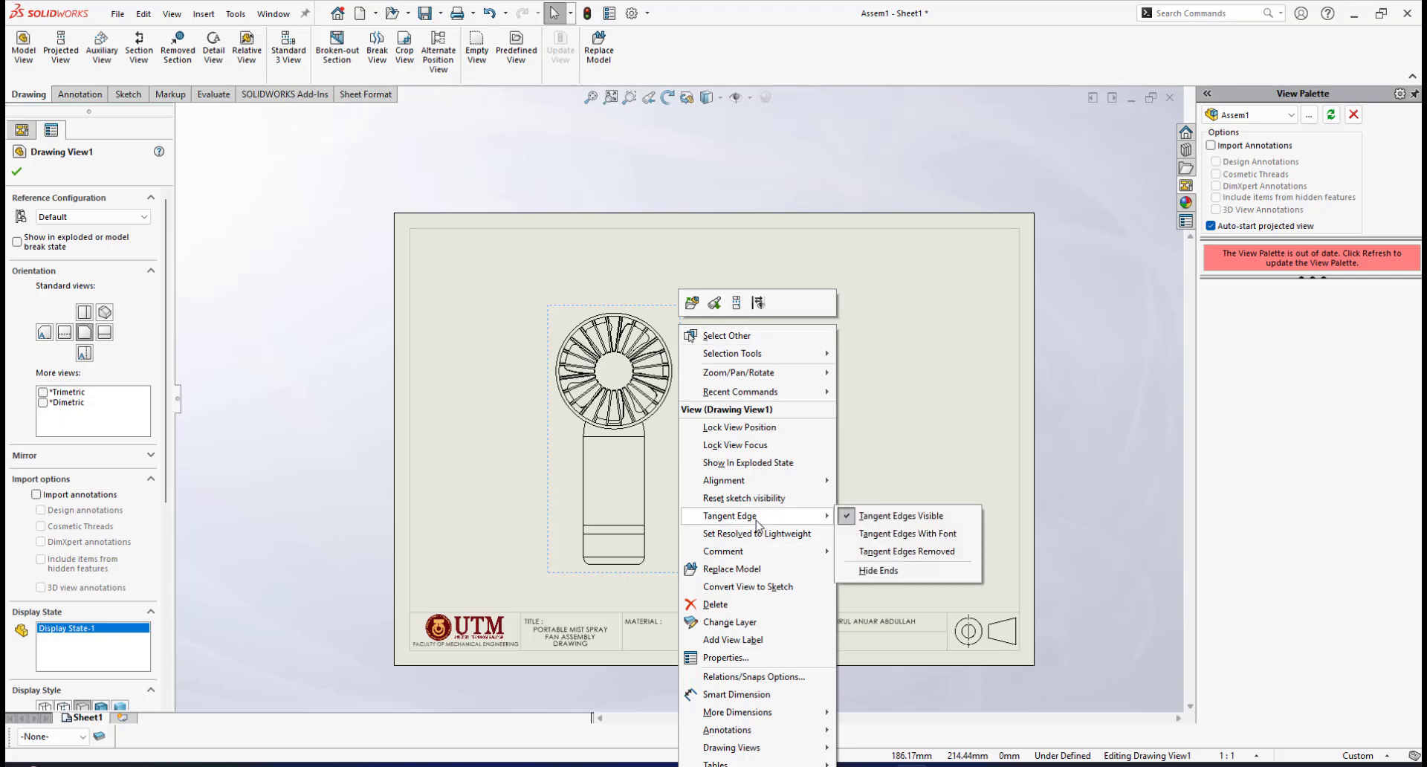
pyautogui.click(903, 552)
pyautogui.scroll(-5, 636, 441)
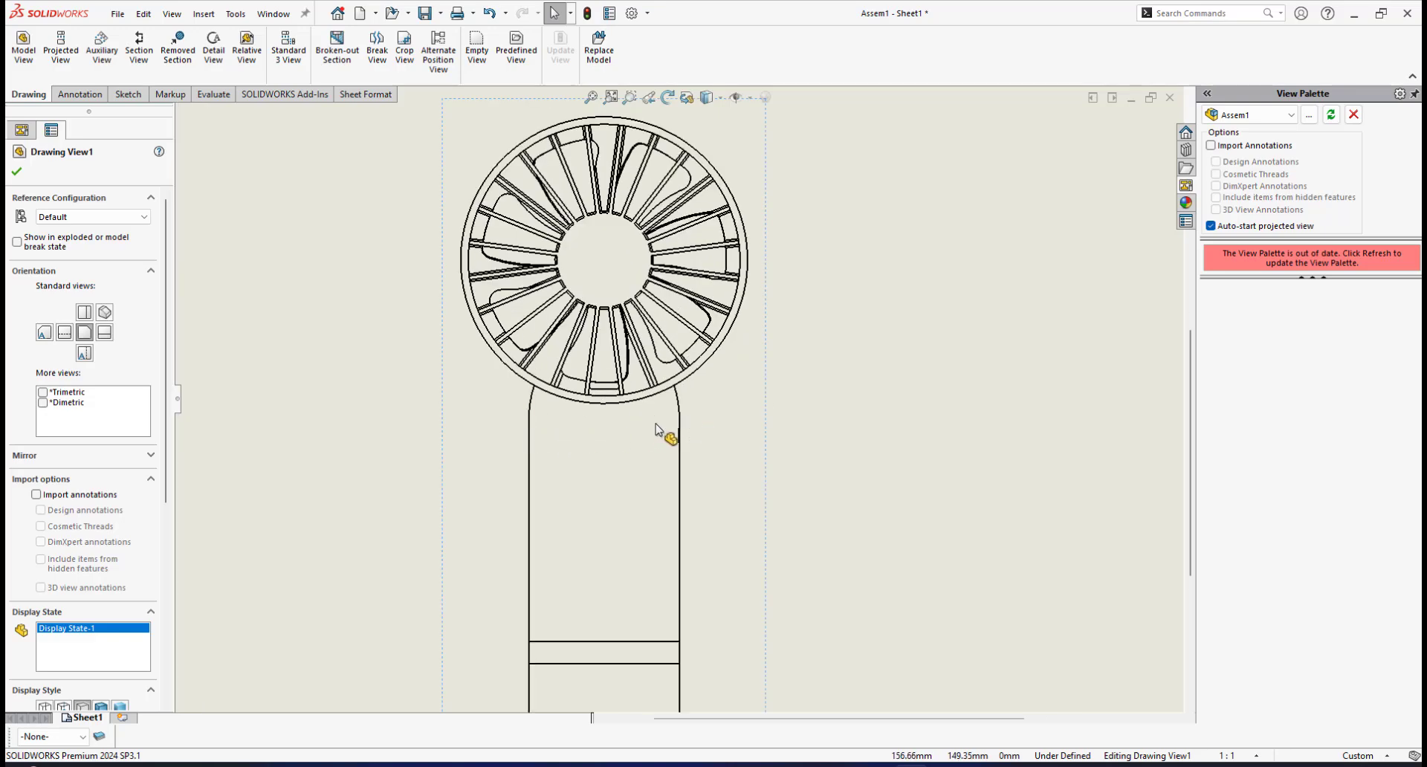
# Step: Switch the front view's tangent edge display back to Tangent Edges Visible
pyautogui.rightClick(765, 343)
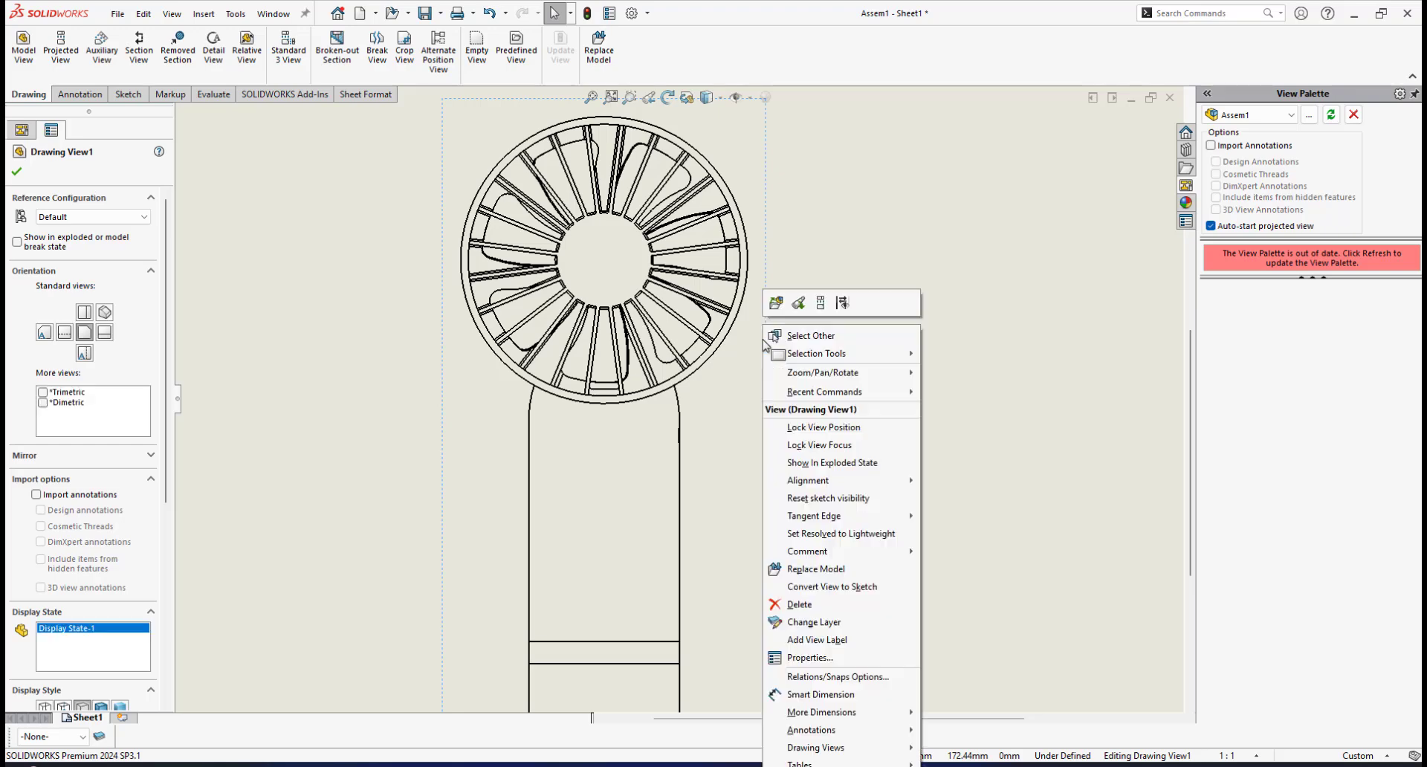
pyautogui.moveTo(814, 520)
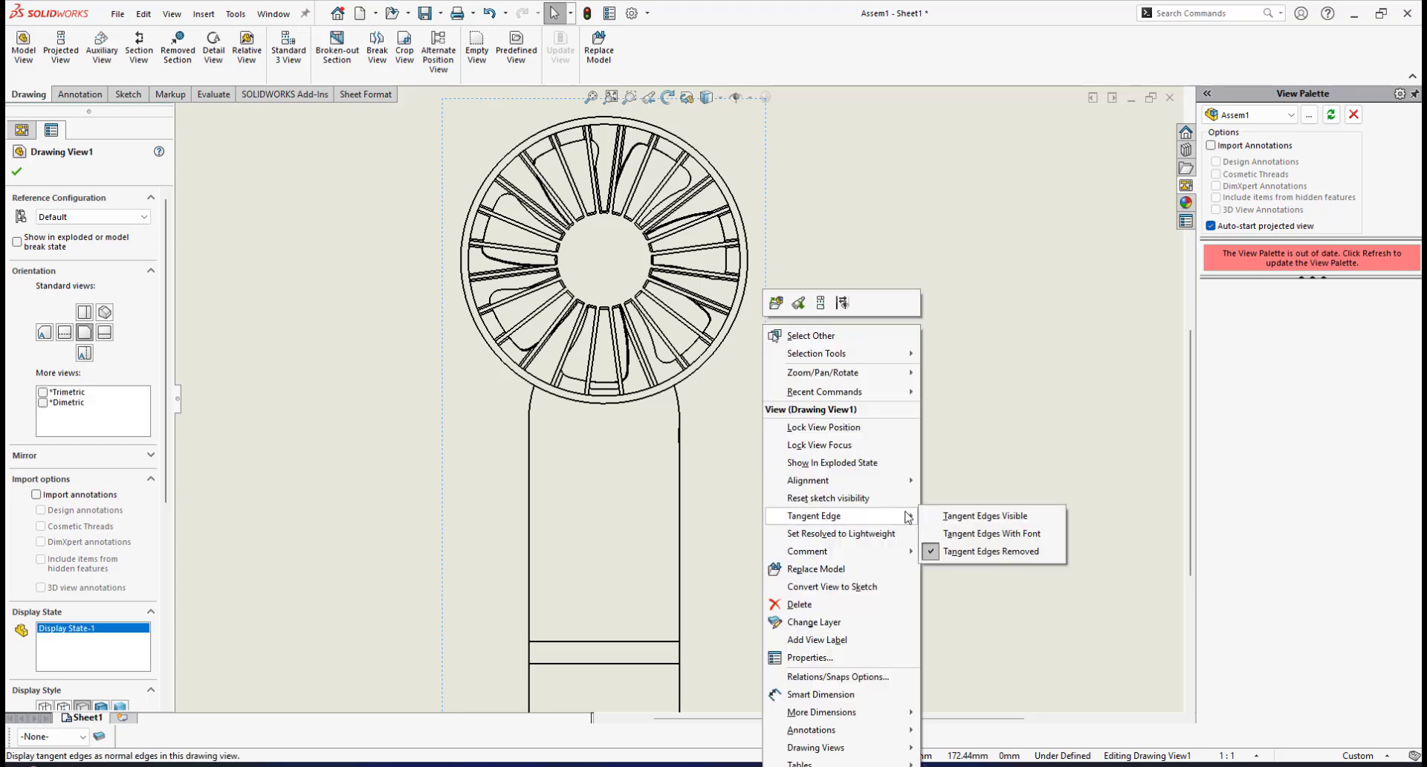
pyautogui.click(975, 554)
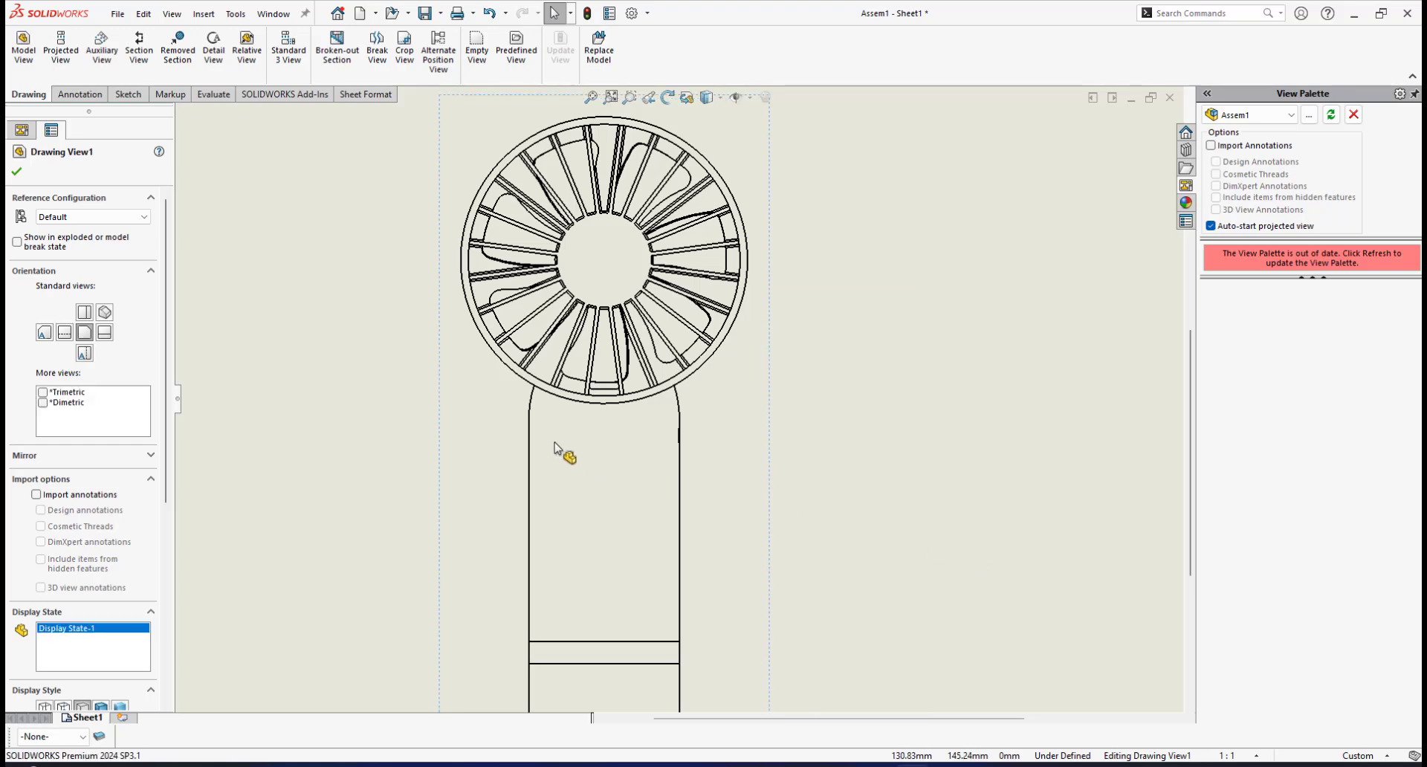
pyautogui.rightClick(773, 364)
pyautogui.moveTo(843, 523)
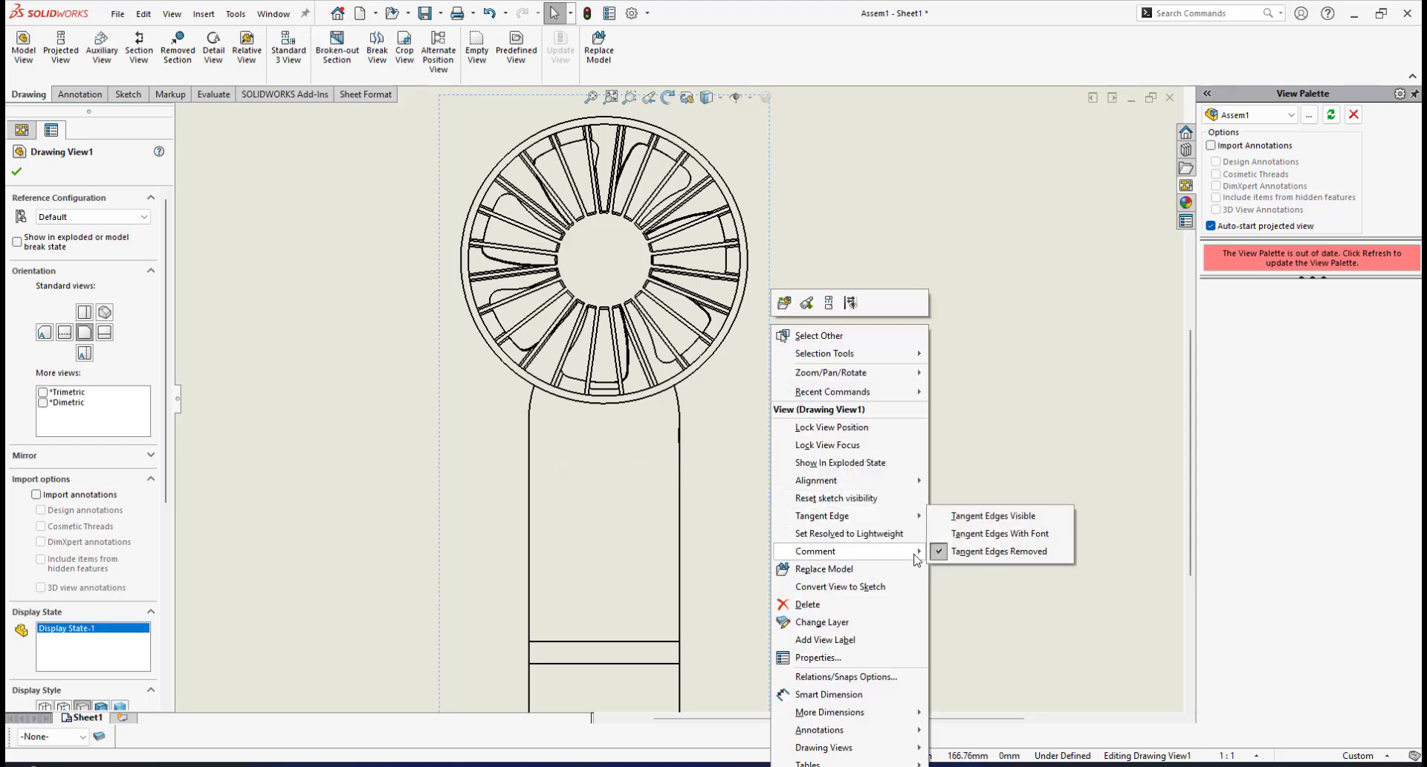
pyautogui.click(945, 521)
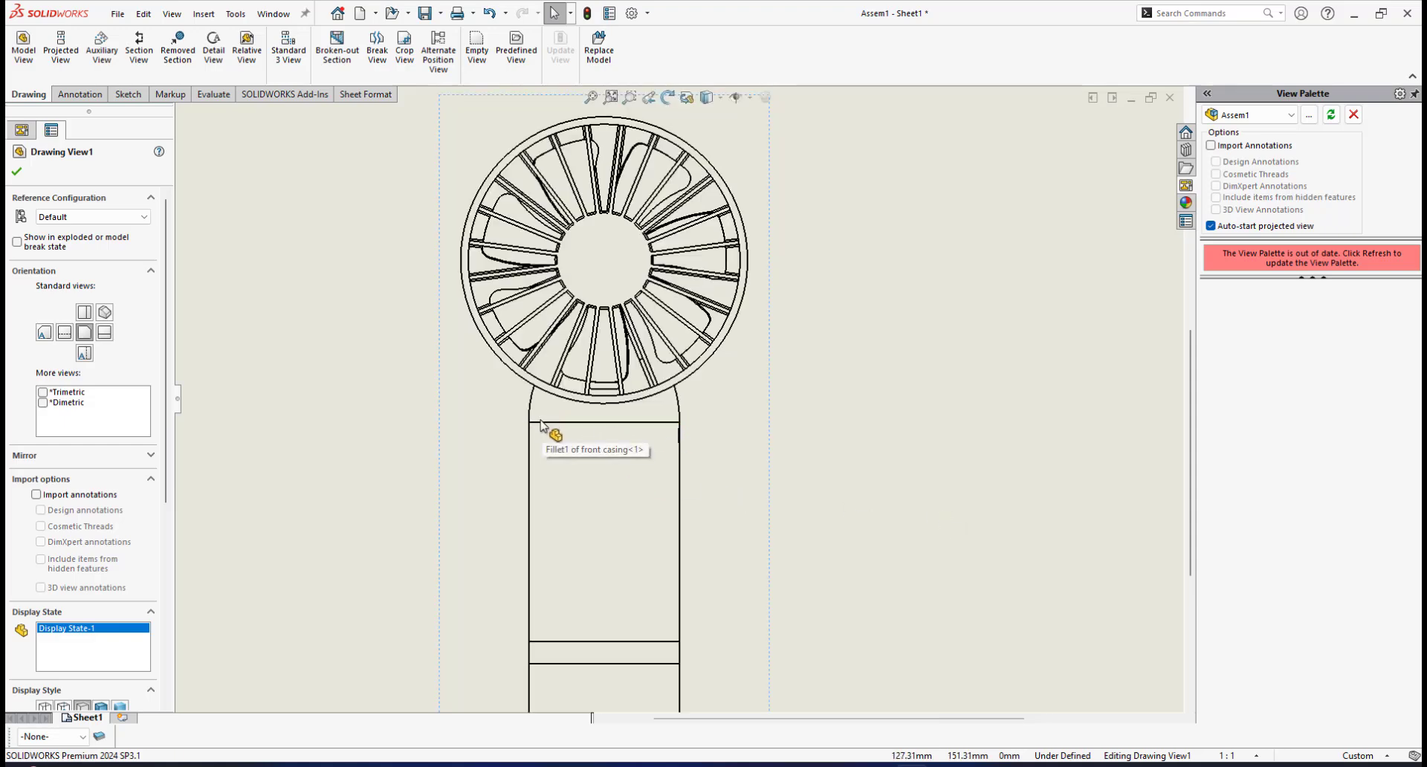
# Step: Remove the tangent edges from the front view again
pyautogui.rightClick(768, 417)
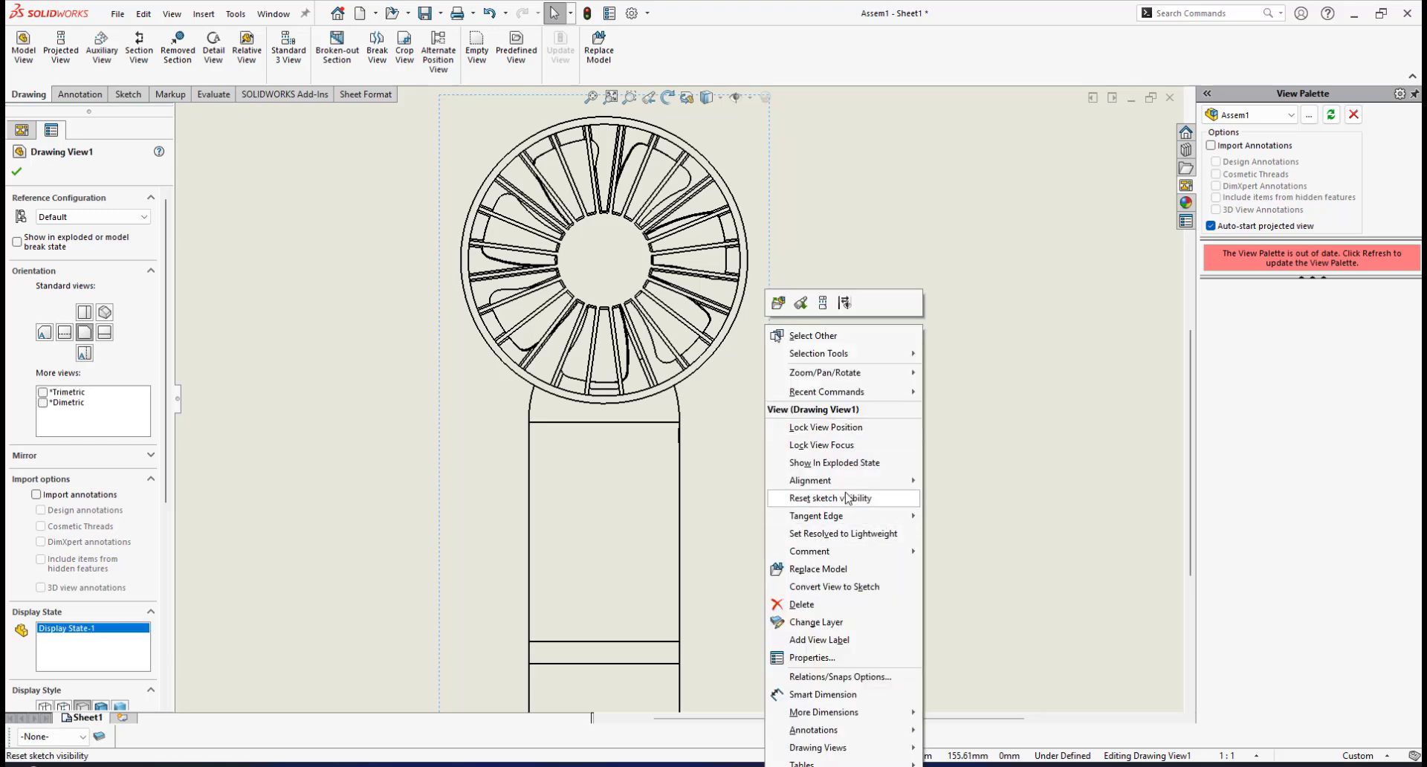
pyautogui.moveTo(835, 515)
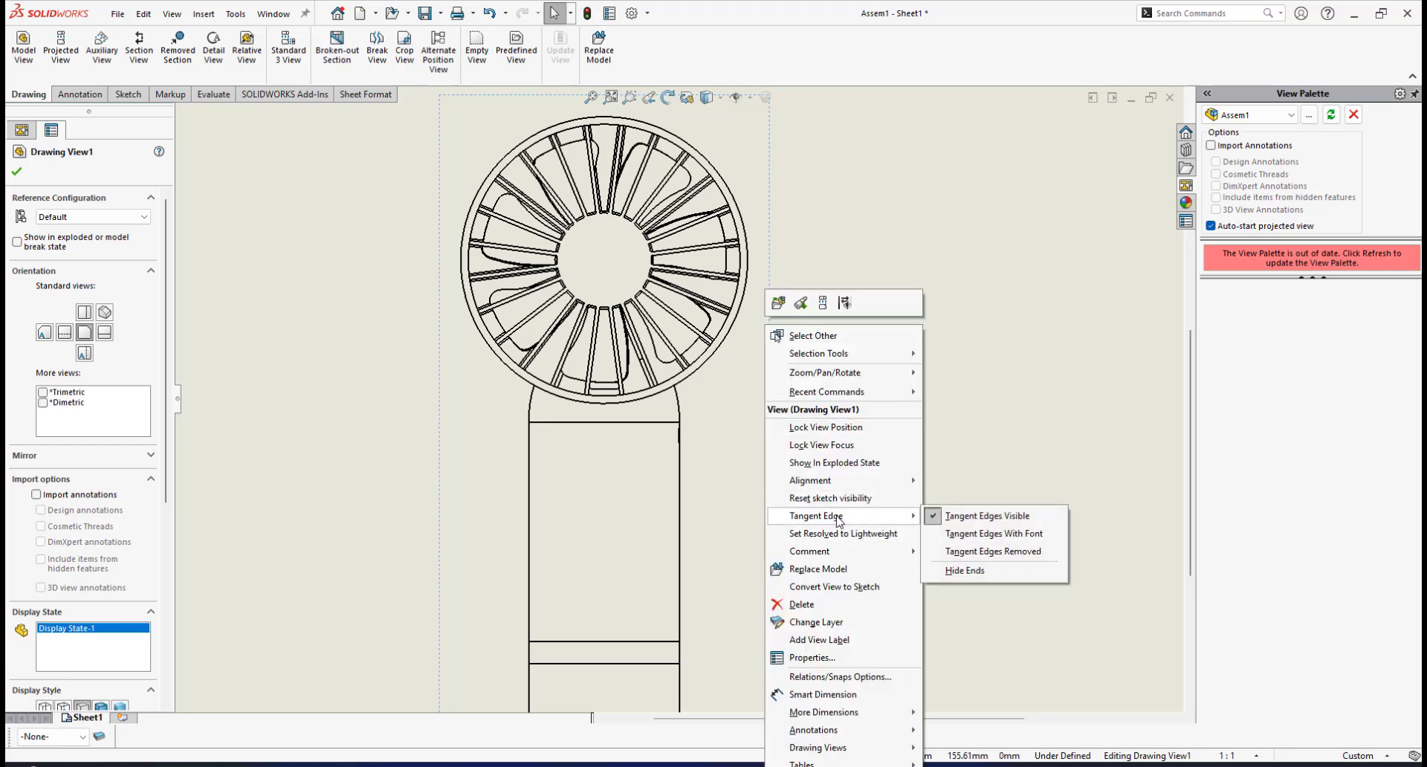
pyautogui.click(960, 552)
# Step: Move the front view further toward the sheet's left side, leaving more free space beside it
pyautogui.press('f')
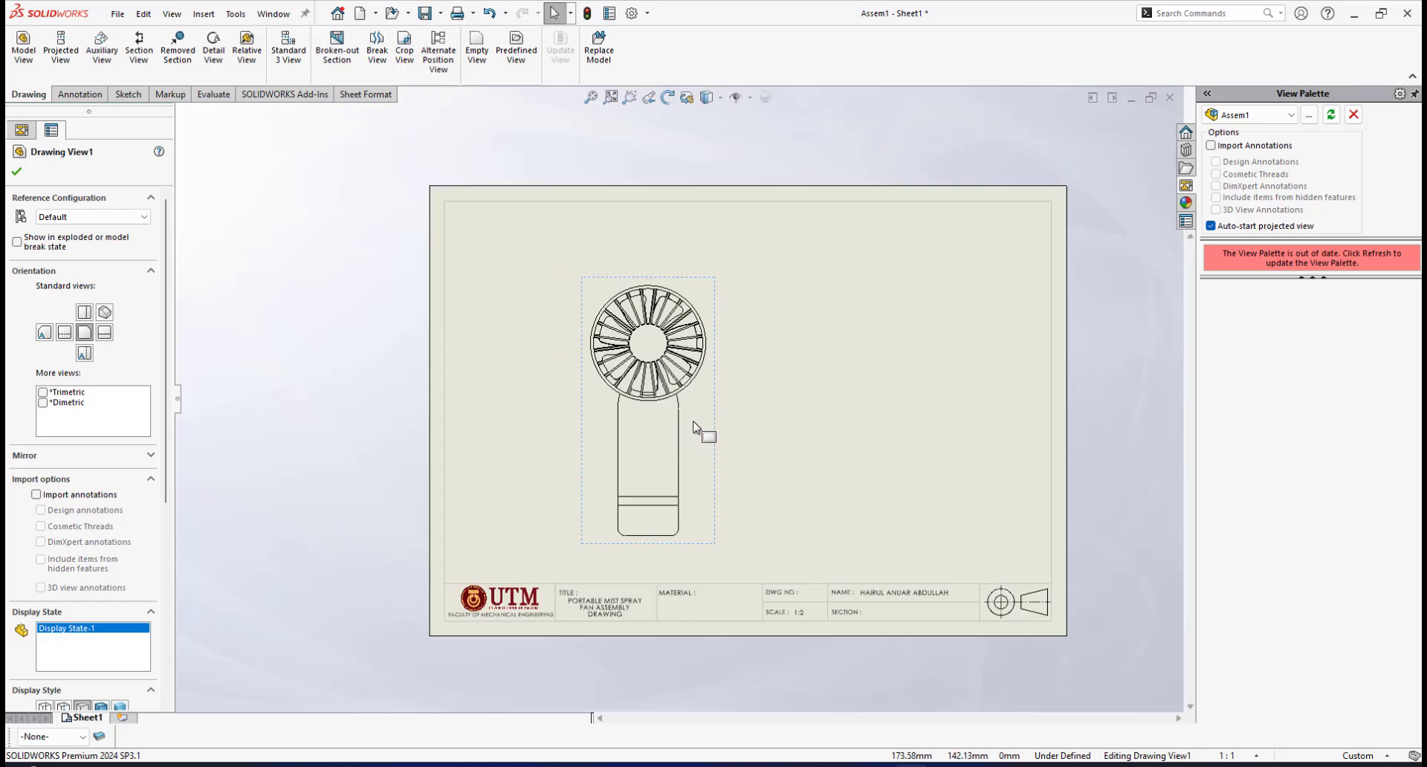
pyautogui.scroll(2, 693, 428)
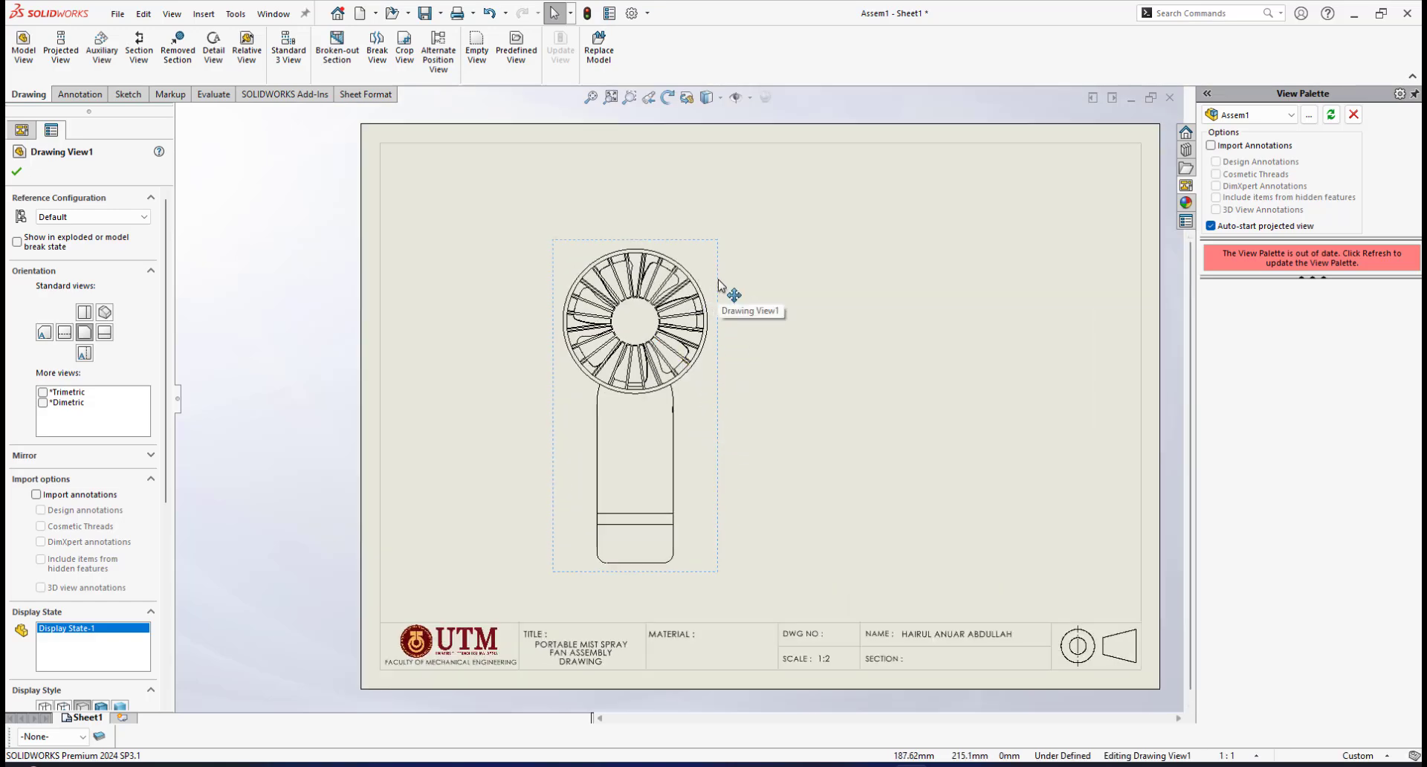
pyautogui.moveTo(718, 283); pyautogui.dragTo(657, 276)
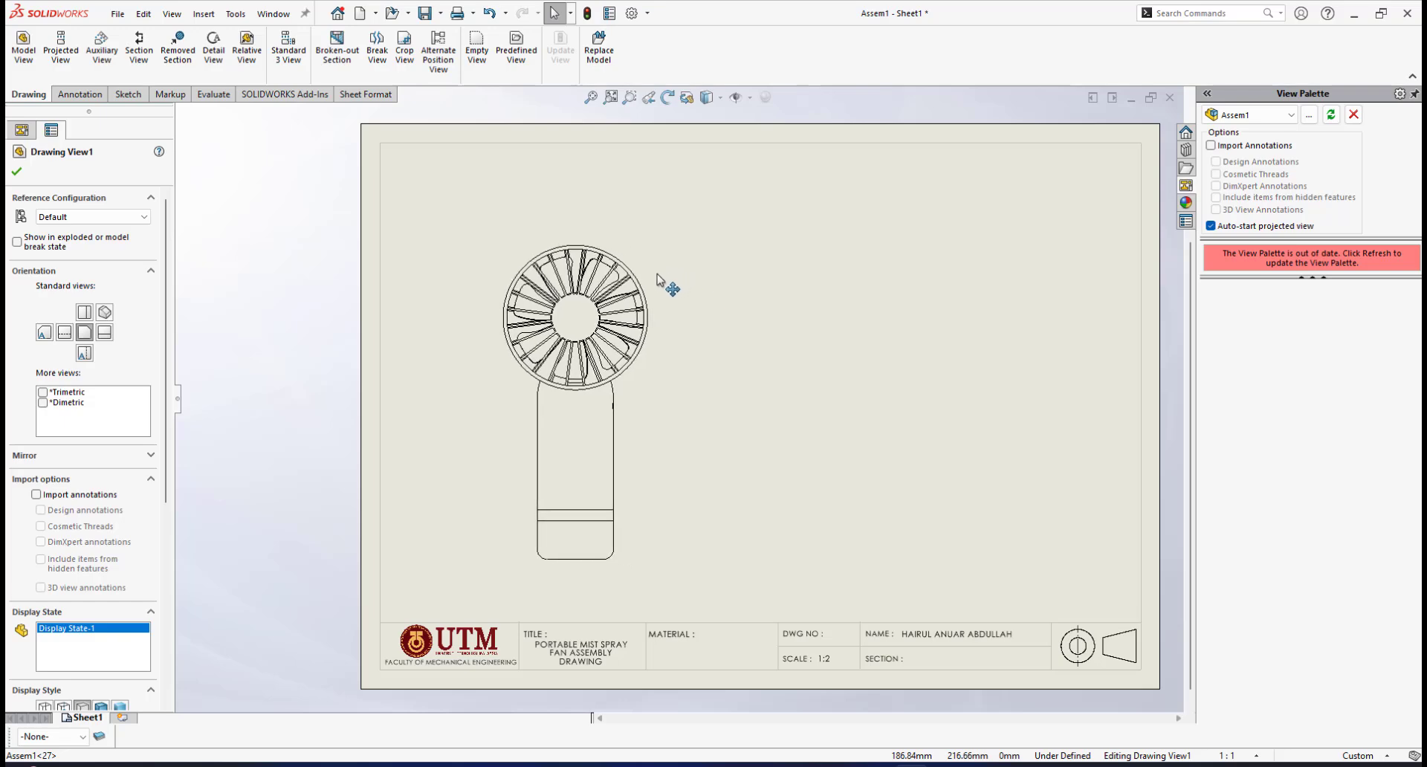
pyautogui.scroll(1, 720, 334)
pyautogui.scroll(-3, 720, 341)
pyautogui.scroll(2, 743, 386)
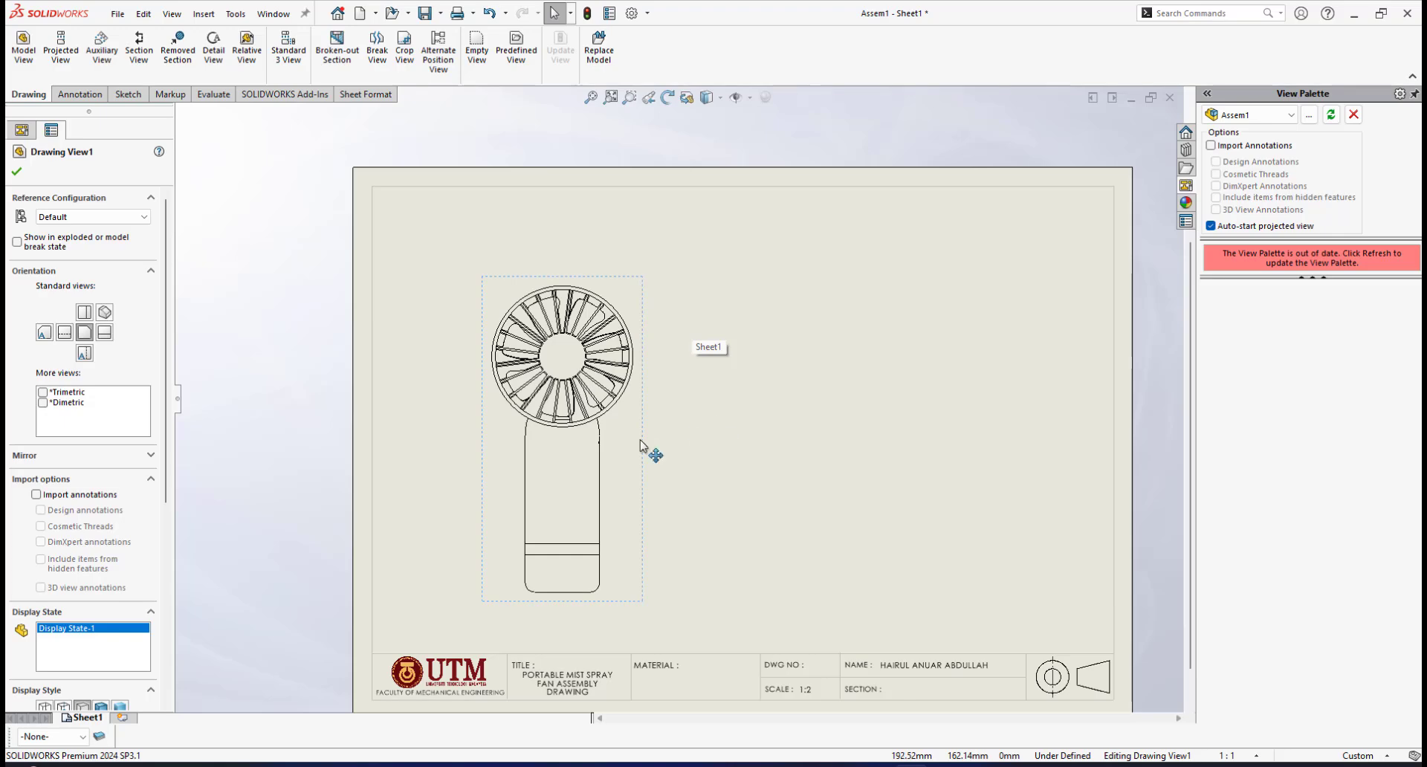
pyautogui.scroll(1, 640, 443)
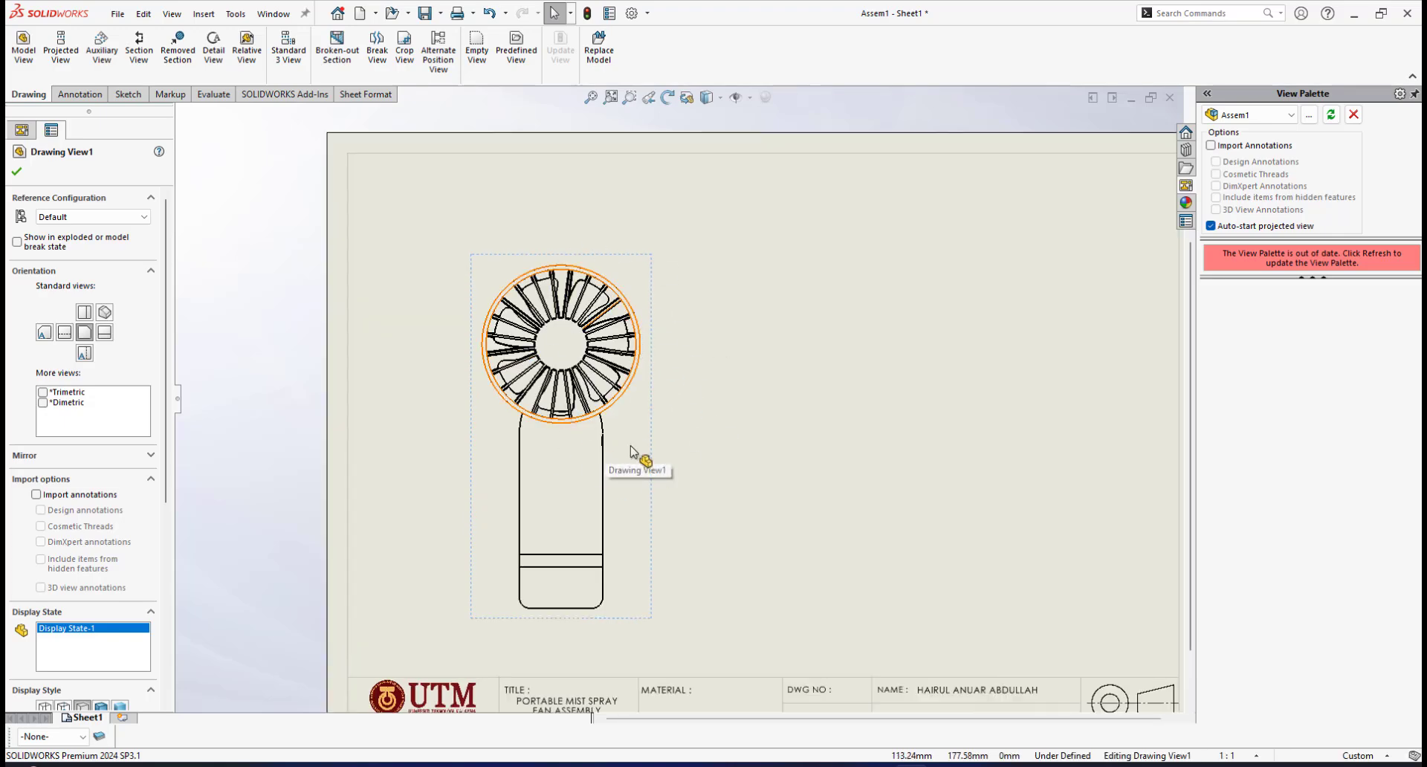
pyautogui.scroll(1, 550, 398)
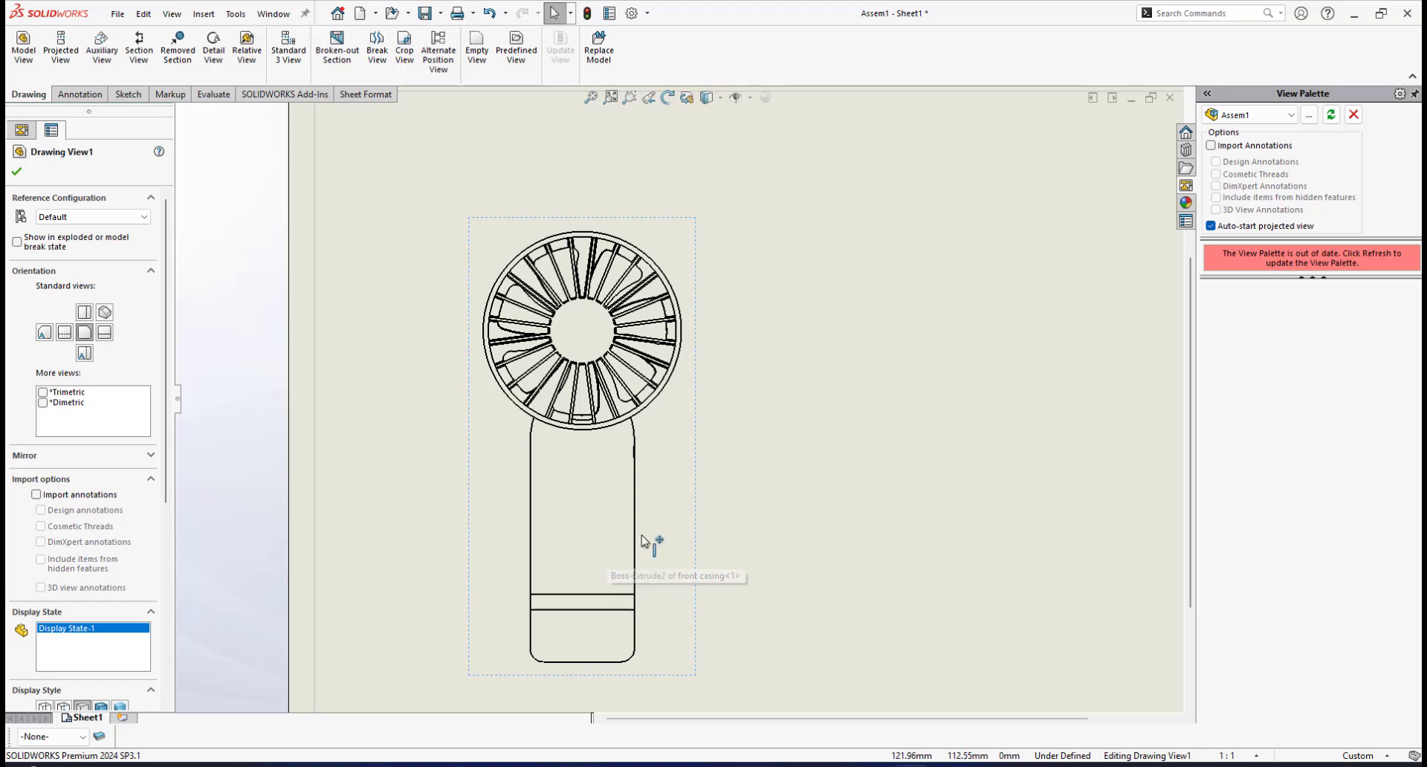
pyautogui.scroll(4, 685, 534)
pyautogui.scroll(-4, 729, 503)
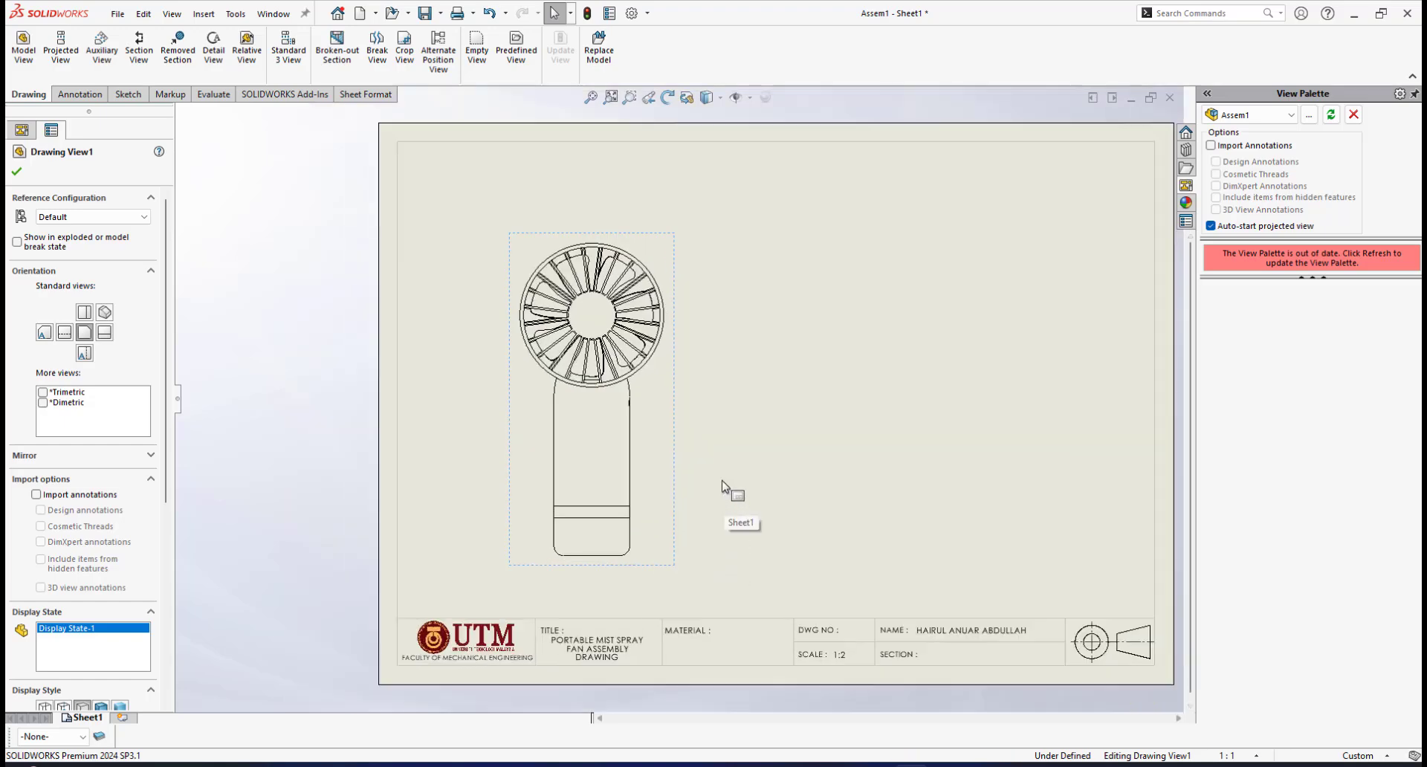
pyautogui.scroll(-1, 747, 318)
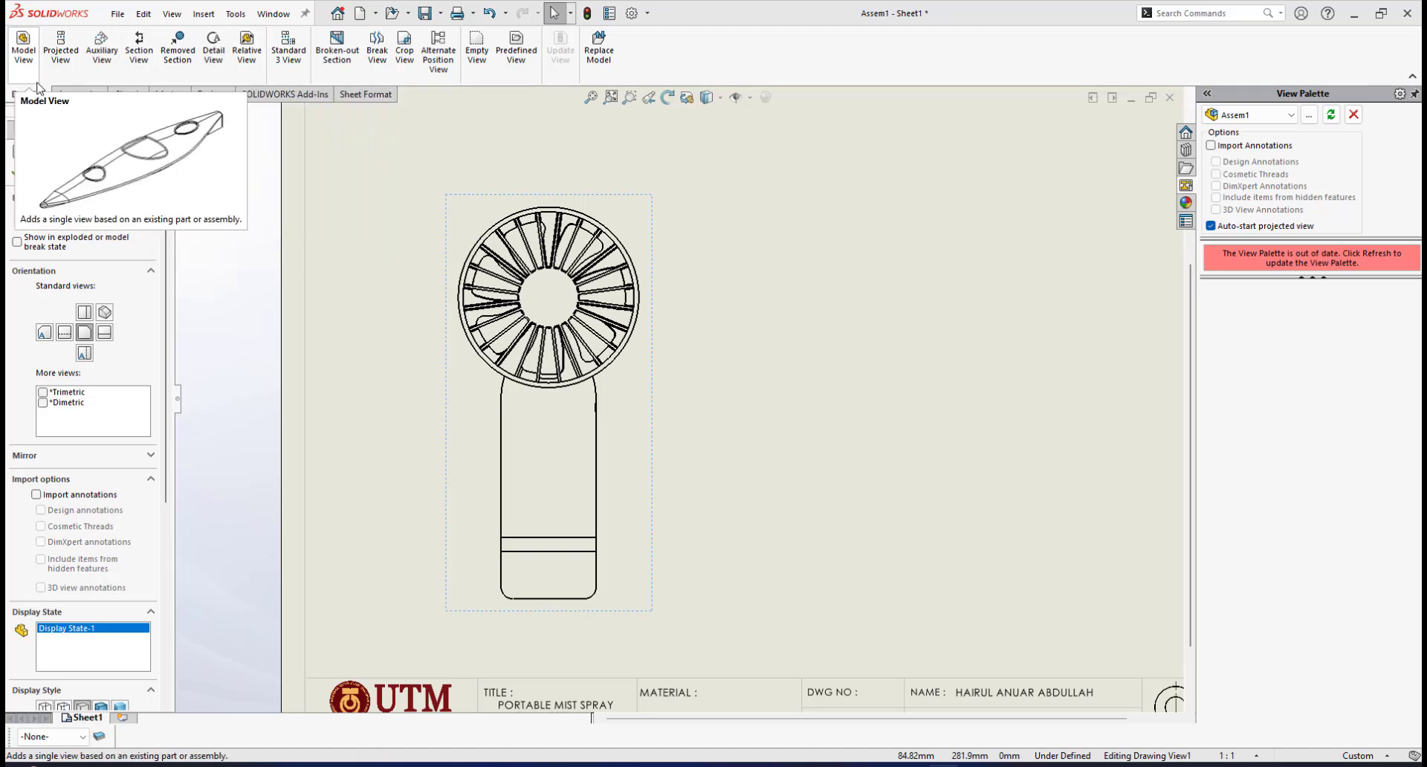
pyautogui.click(72, 96)
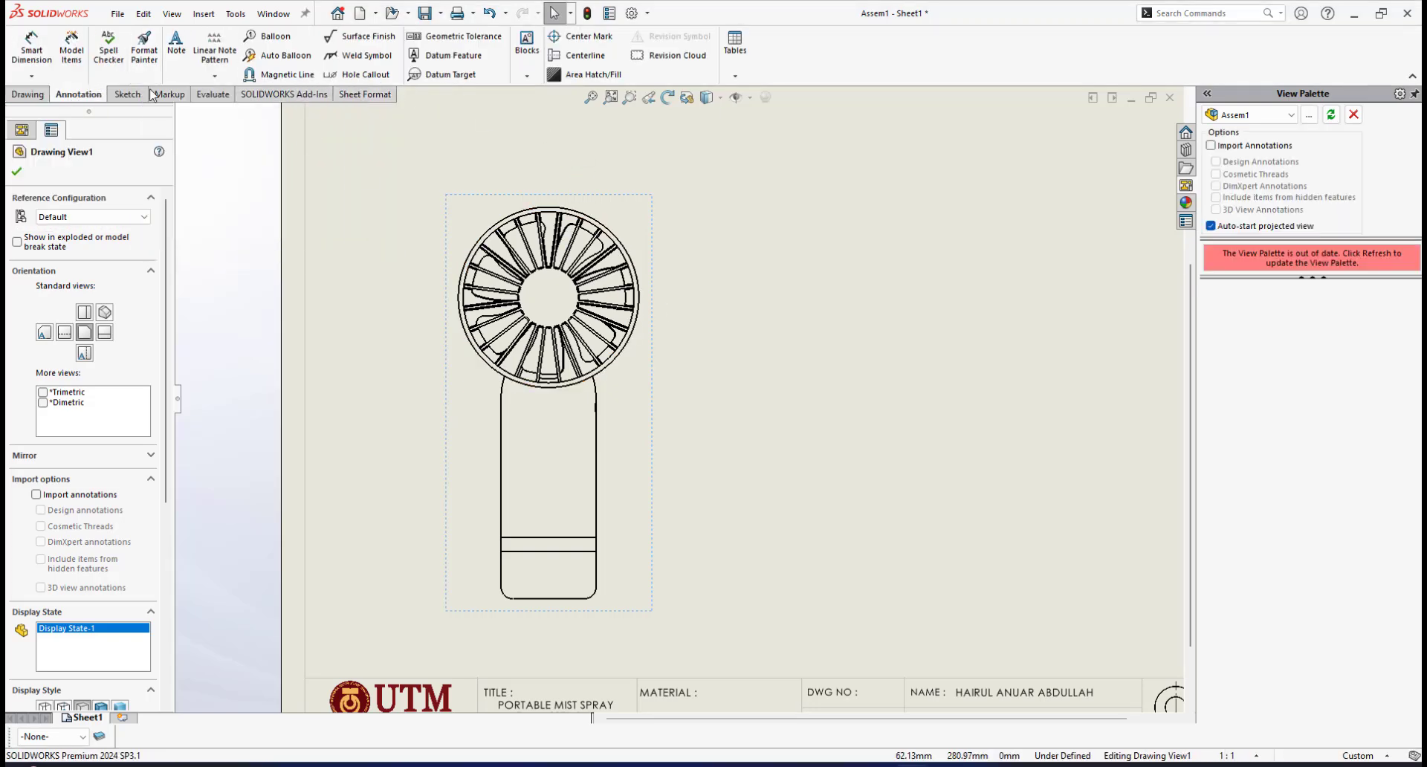
pyautogui.click(26, 95)
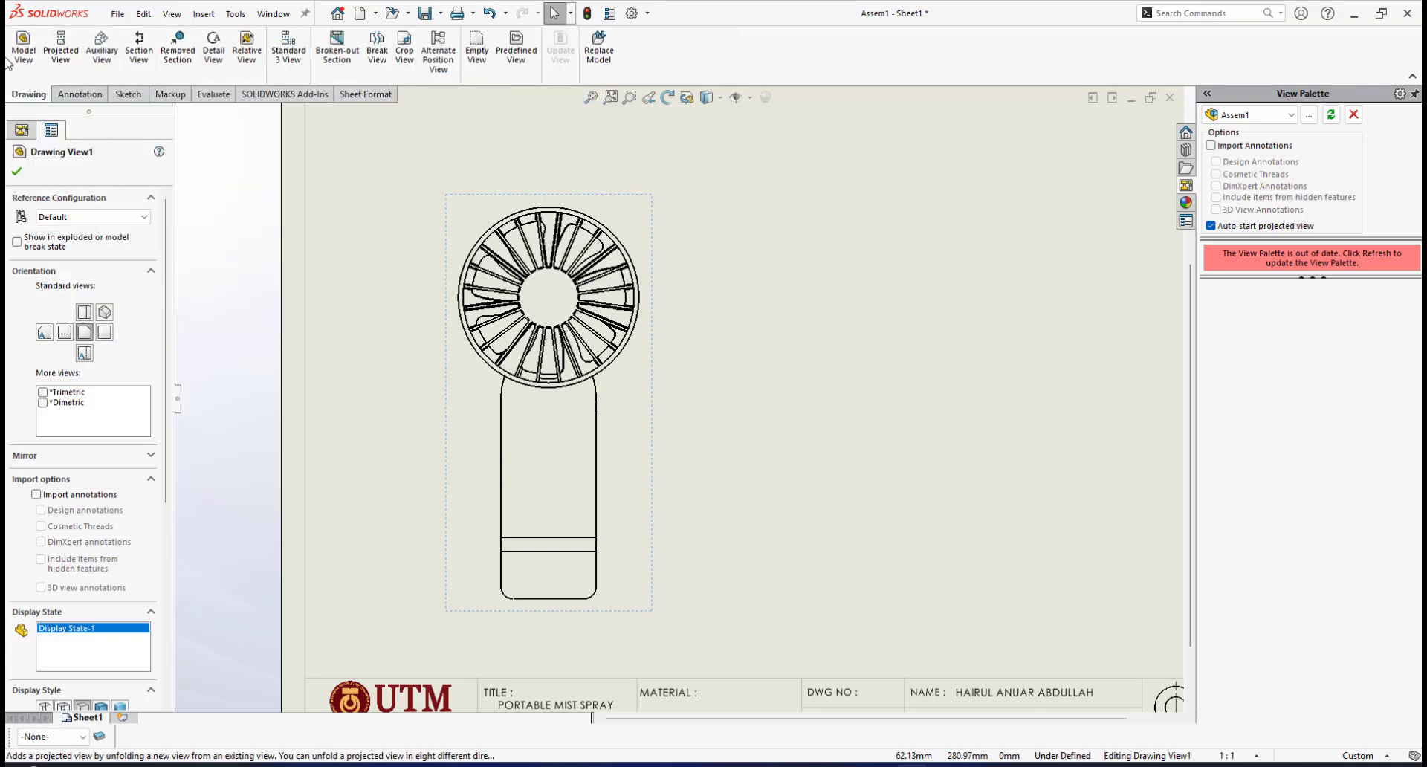
# Step: Start a section view of the front view with a vertical cutting line through the centre of the fan head
pyautogui.click(137, 45)
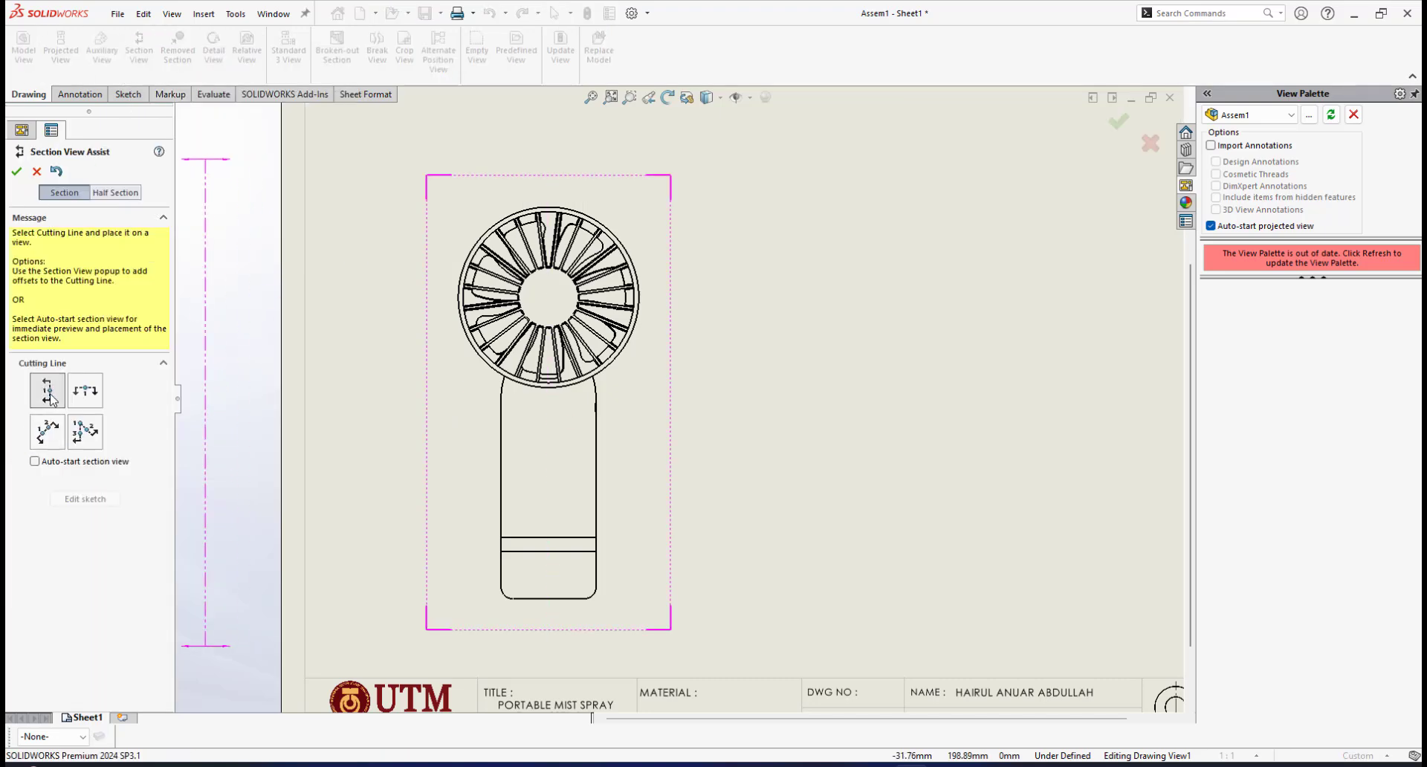
pyautogui.click(51, 399)
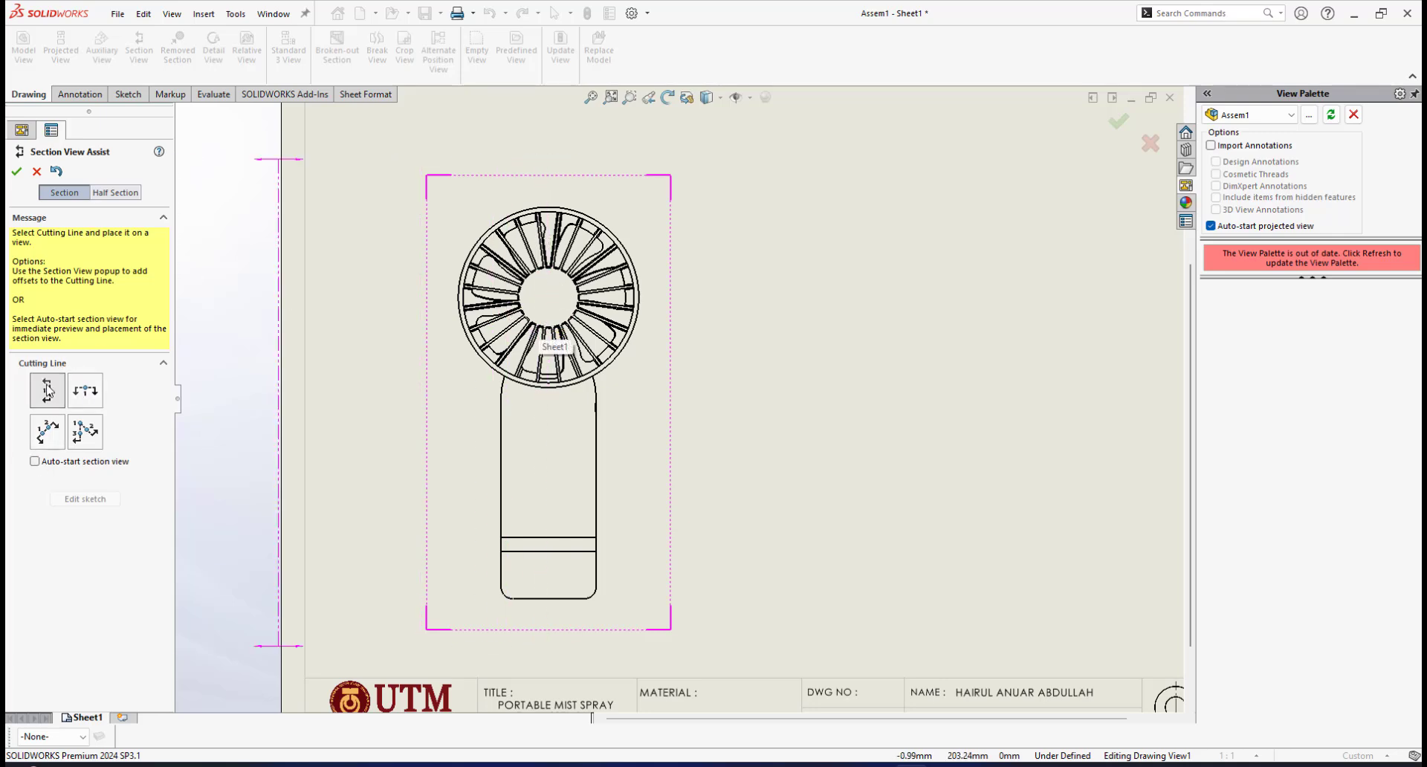
pyautogui.scroll(-2, 554, 288)
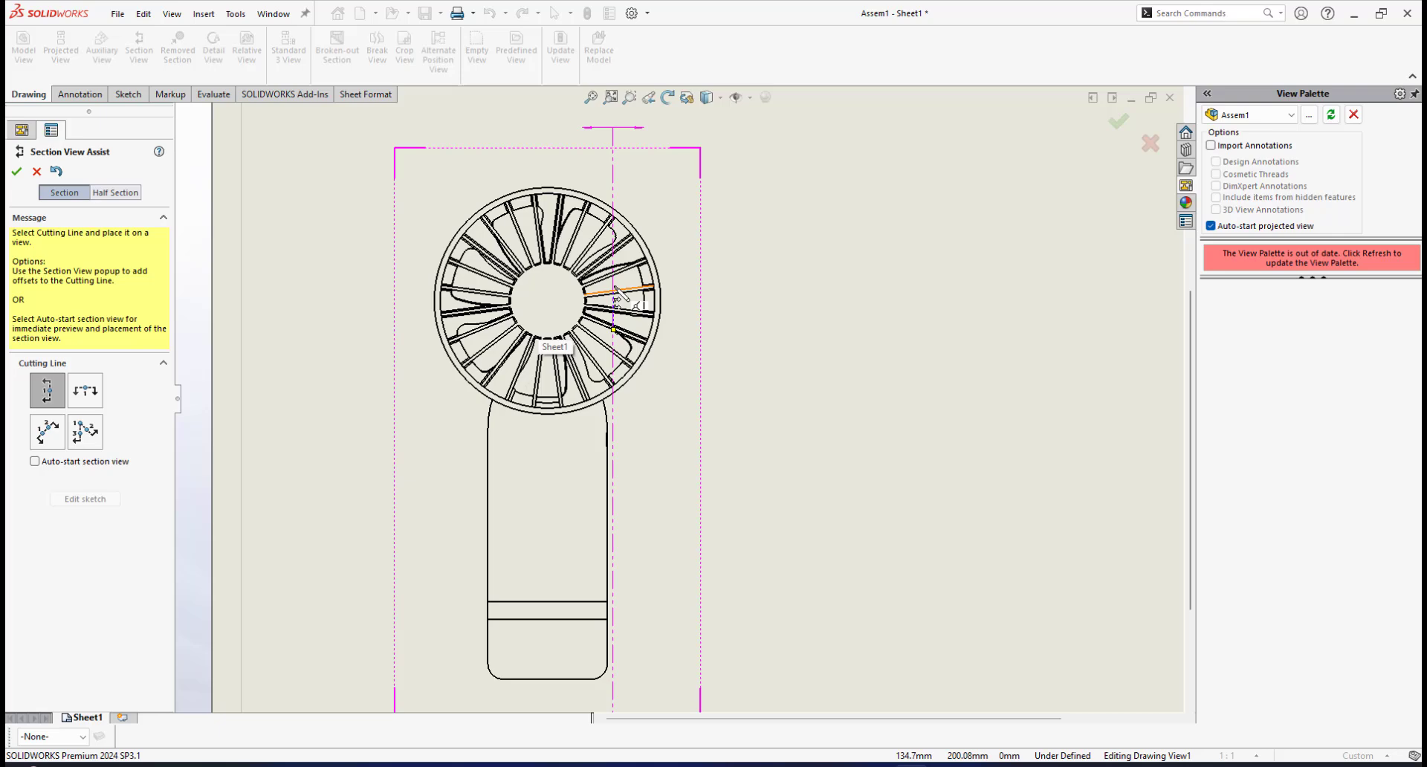
pyautogui.click(548, 303)
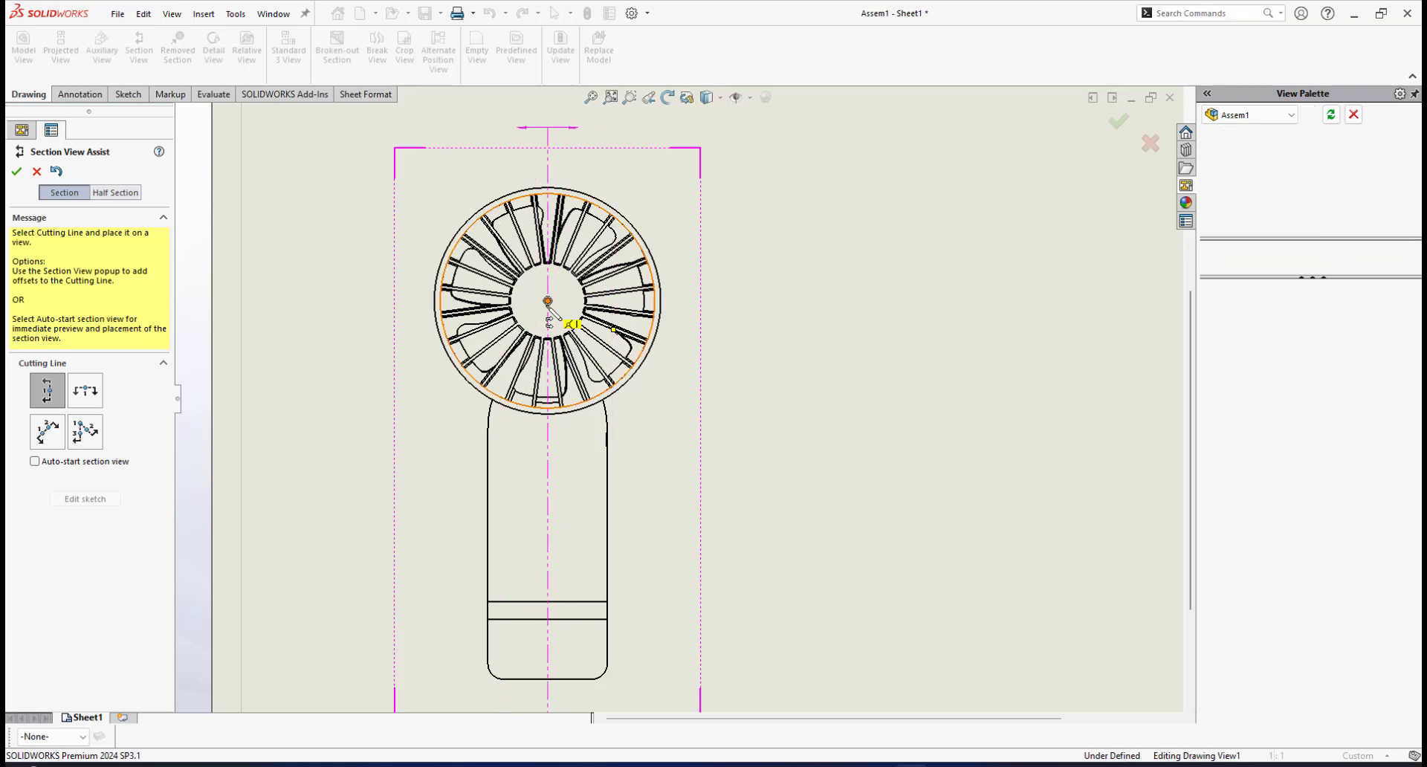
pyautogui.click(684, 286)
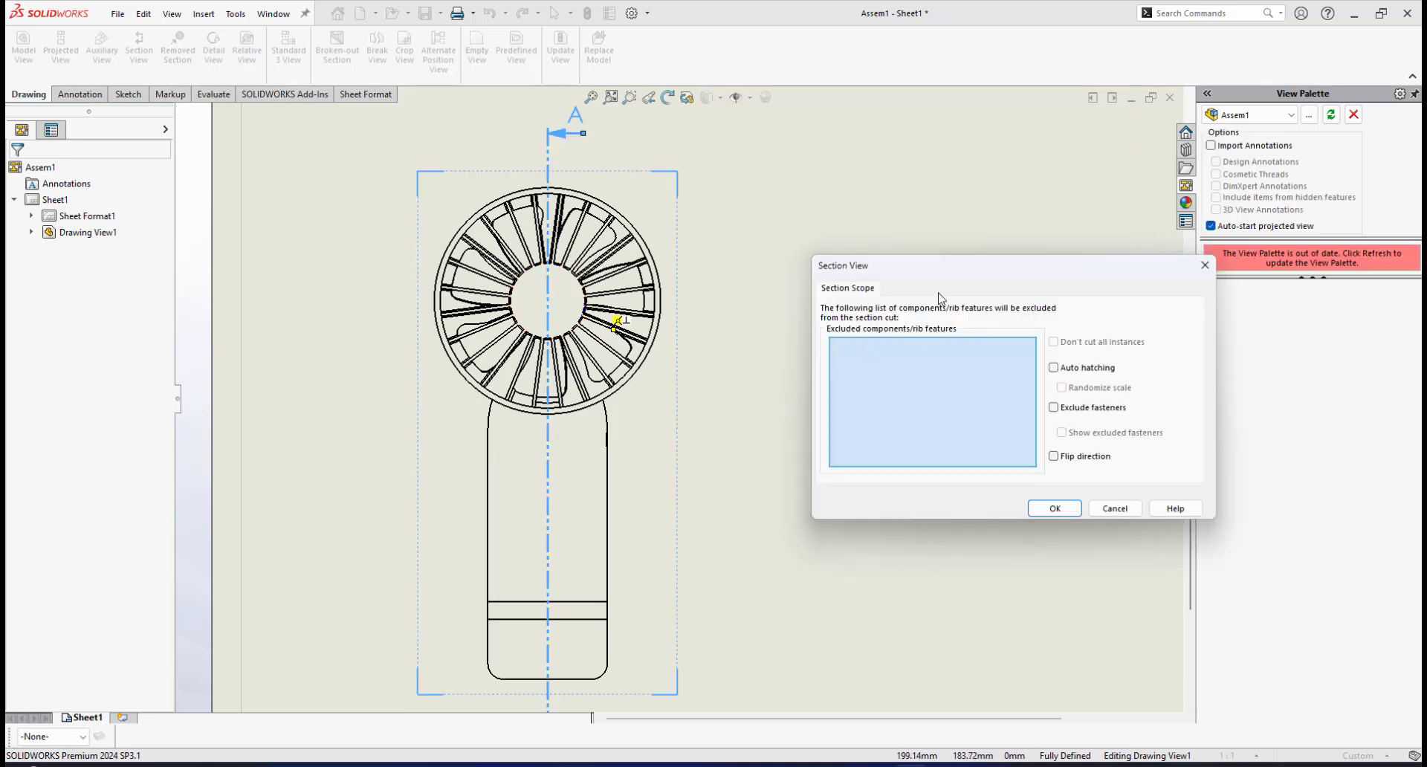
# Step: Generate section A-A without excluding any components and place it to the right of the front view
pyautogui.moveTo(956, 277); pyautogui.dragTo(806, 238)
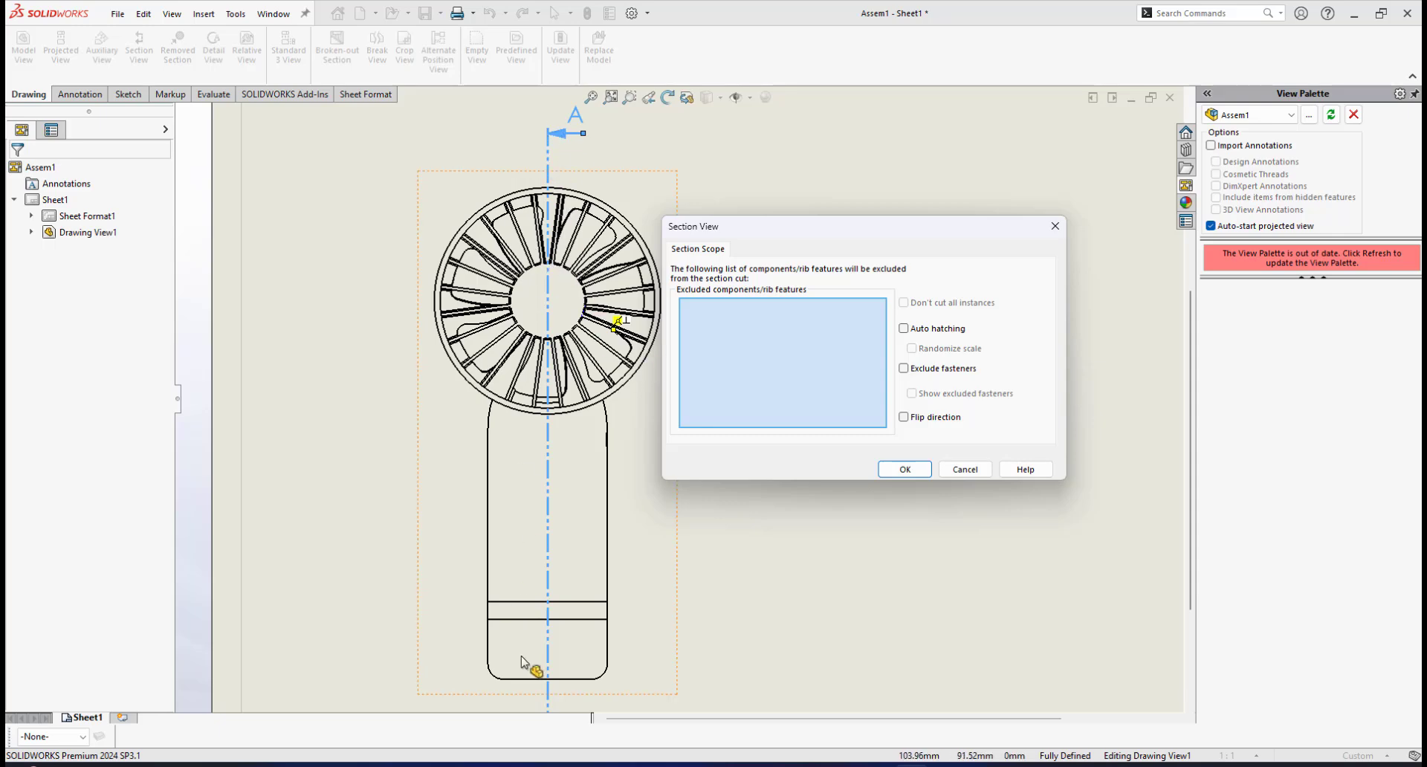
pyautogui.scroll(-2, 616, 473)
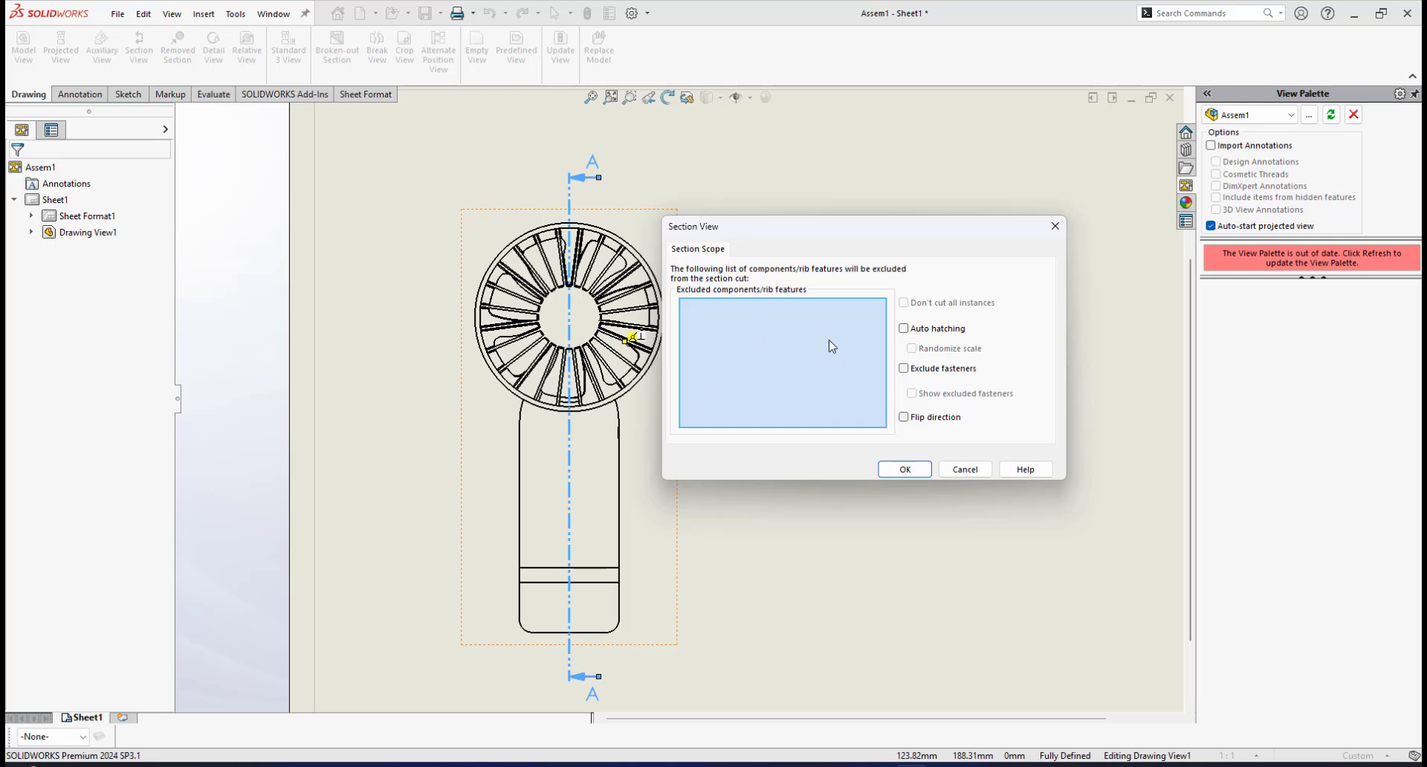
pyautogui.click(913, 471)
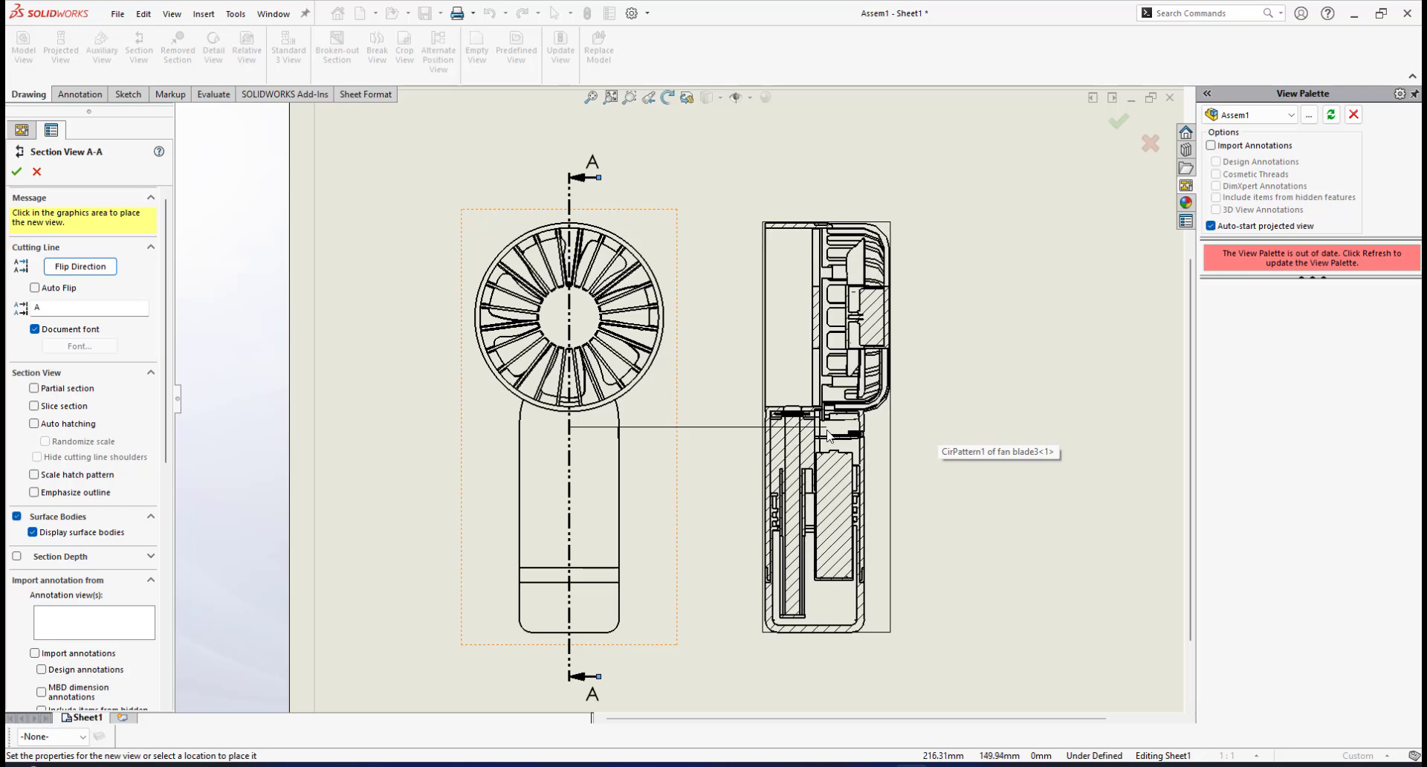
pyautogui.click(854, 435)
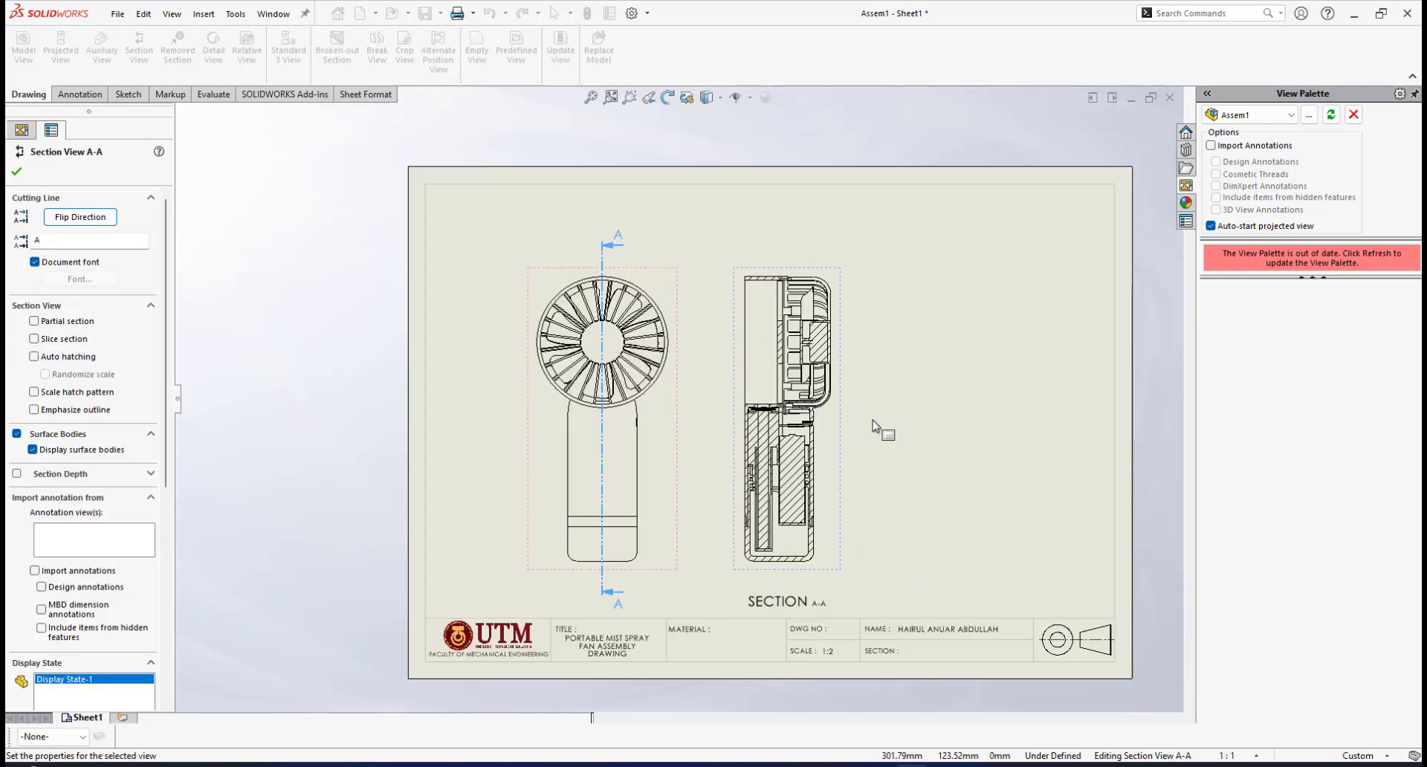
pyautogui.scroll(3, 758, 445)
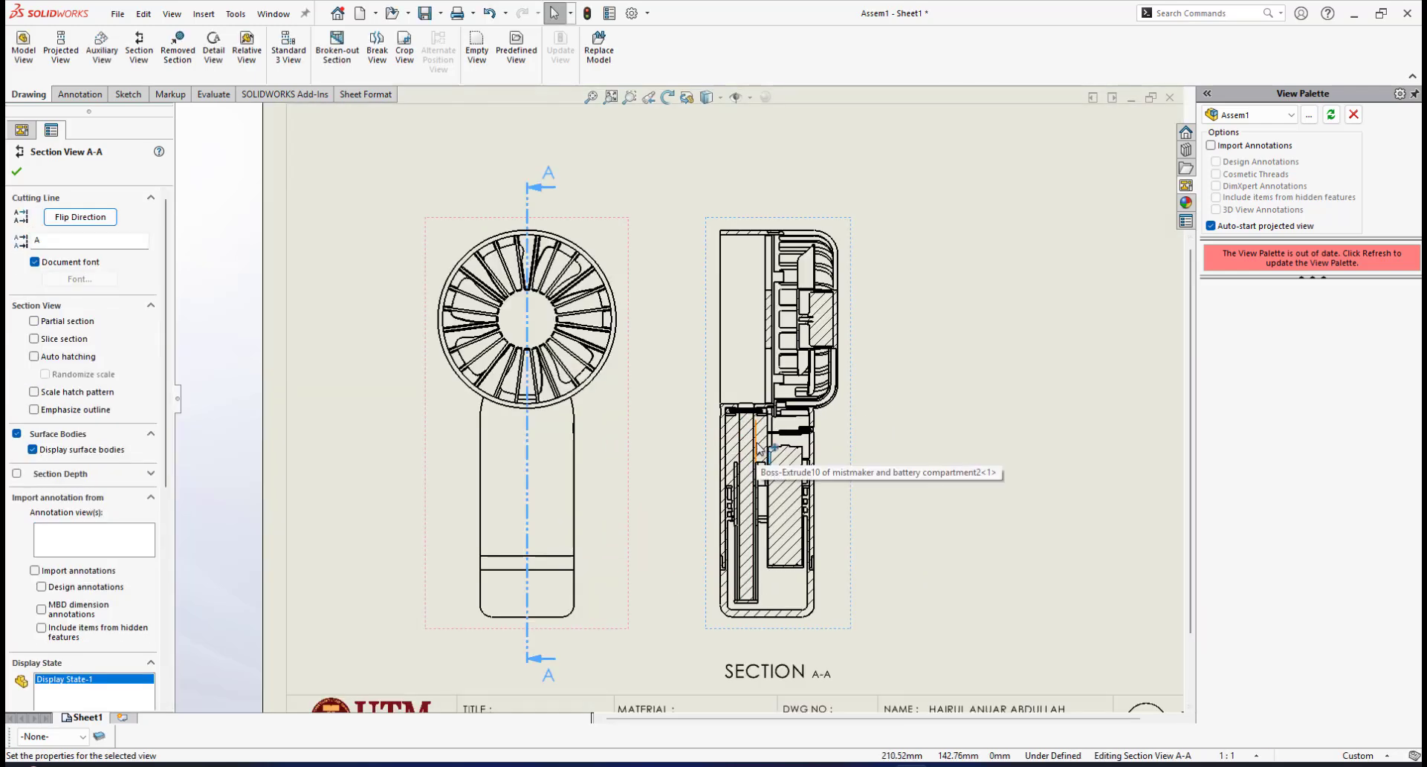
pyautogui.click(16, 172)
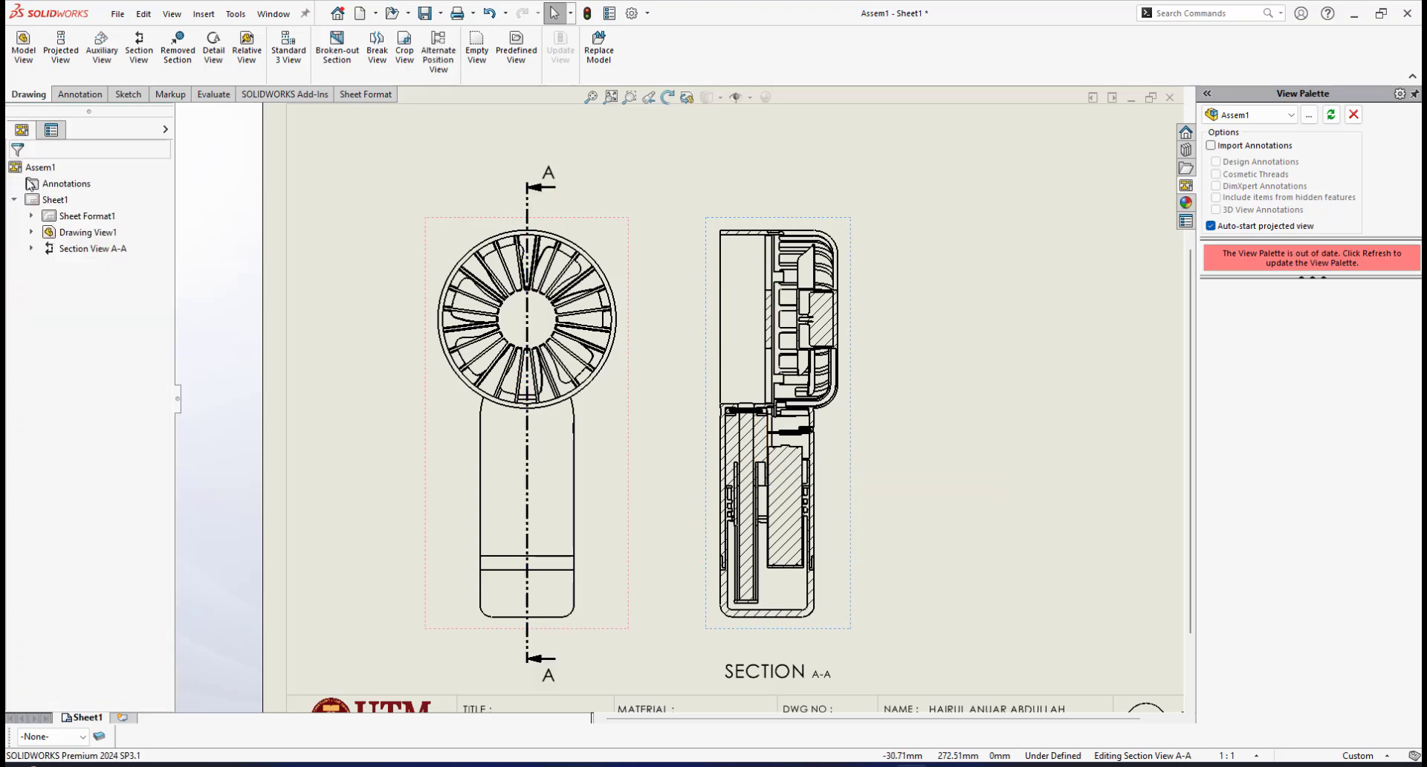
# Step: Examine the fan head, battery compartment and hatching in section view A-A
pyautogui.scroll(3, 720, 366)
pyautogui.scroll(-5, 721, 366)
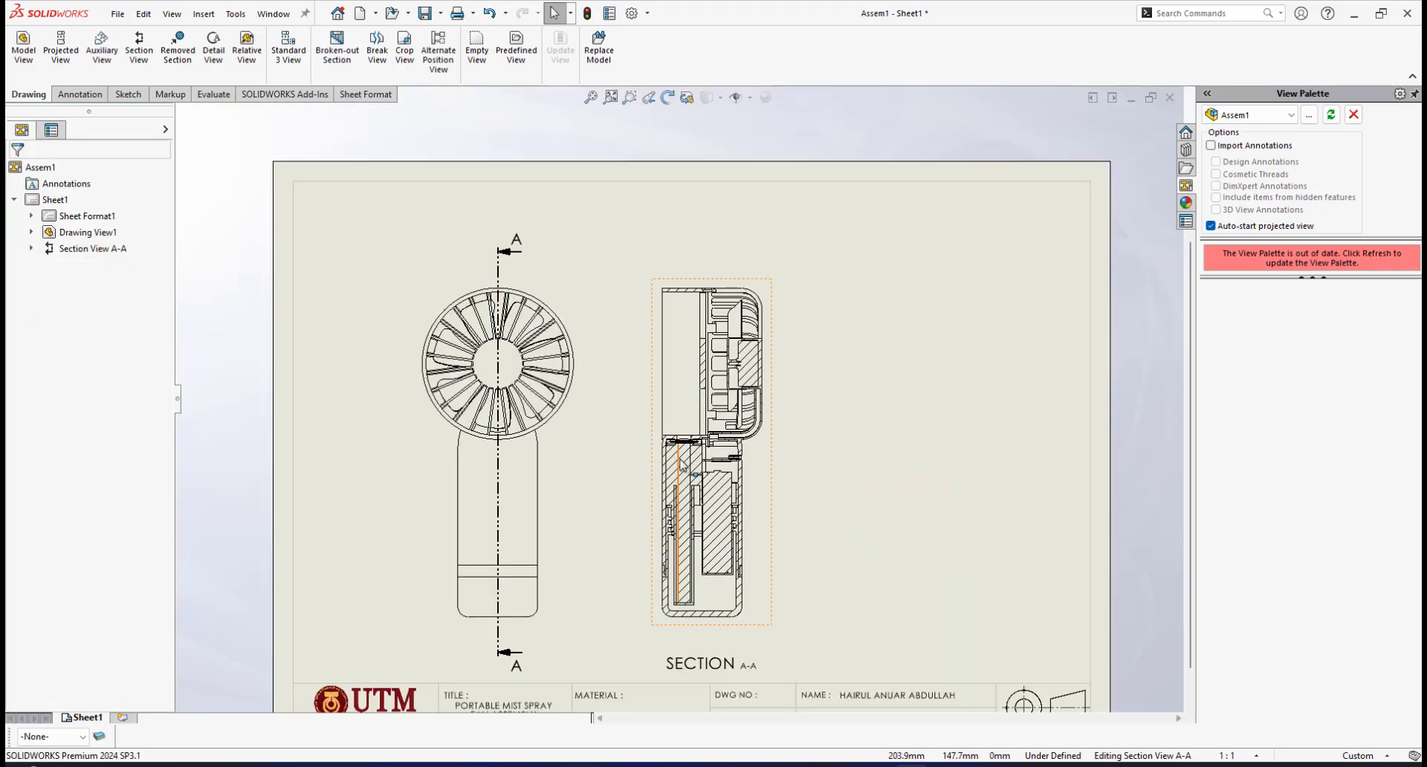
pyautogui.scroll(4, 732, 369)
pyautogui.scroll(-4, 732, 369)
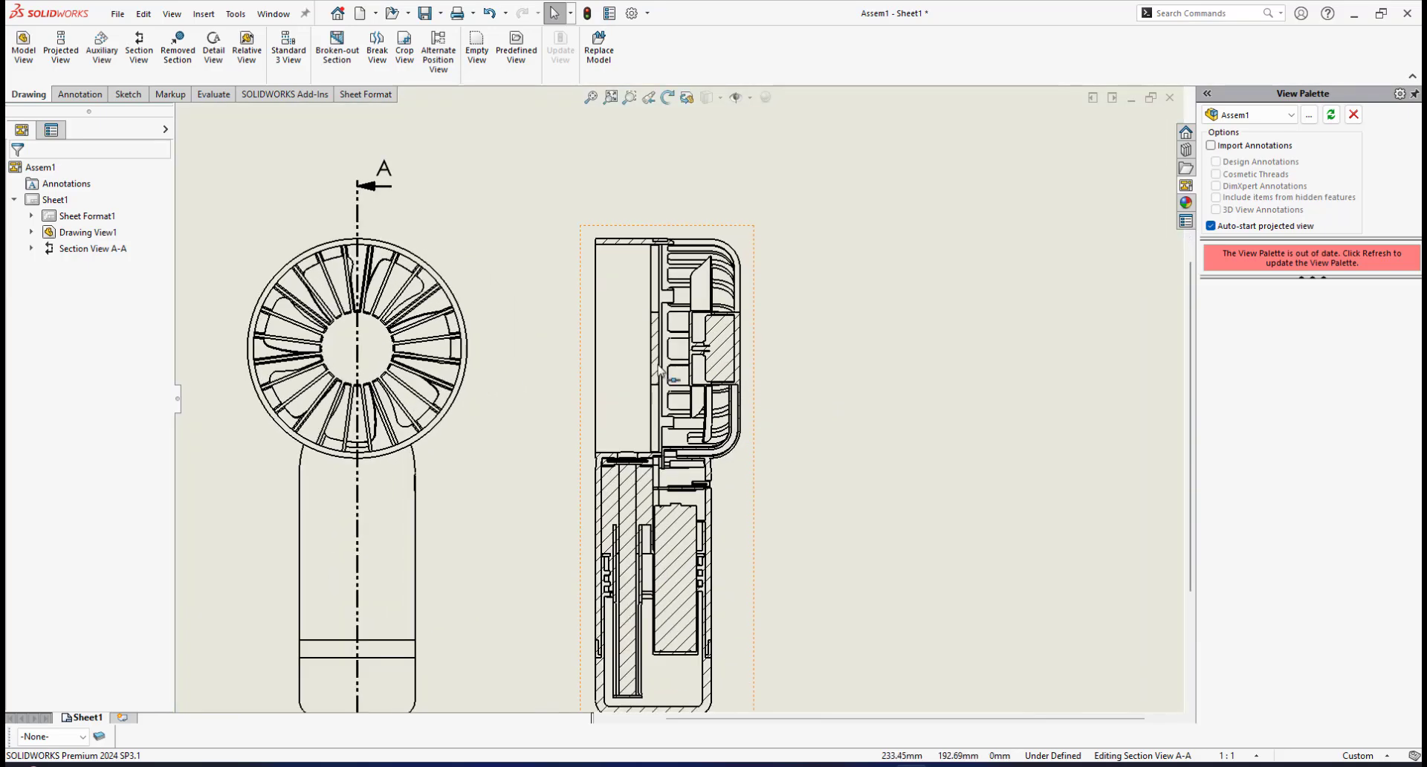
pyautogui.scroll(4, 712, 516)
pyautogui.scroll(-2, 699, 509)
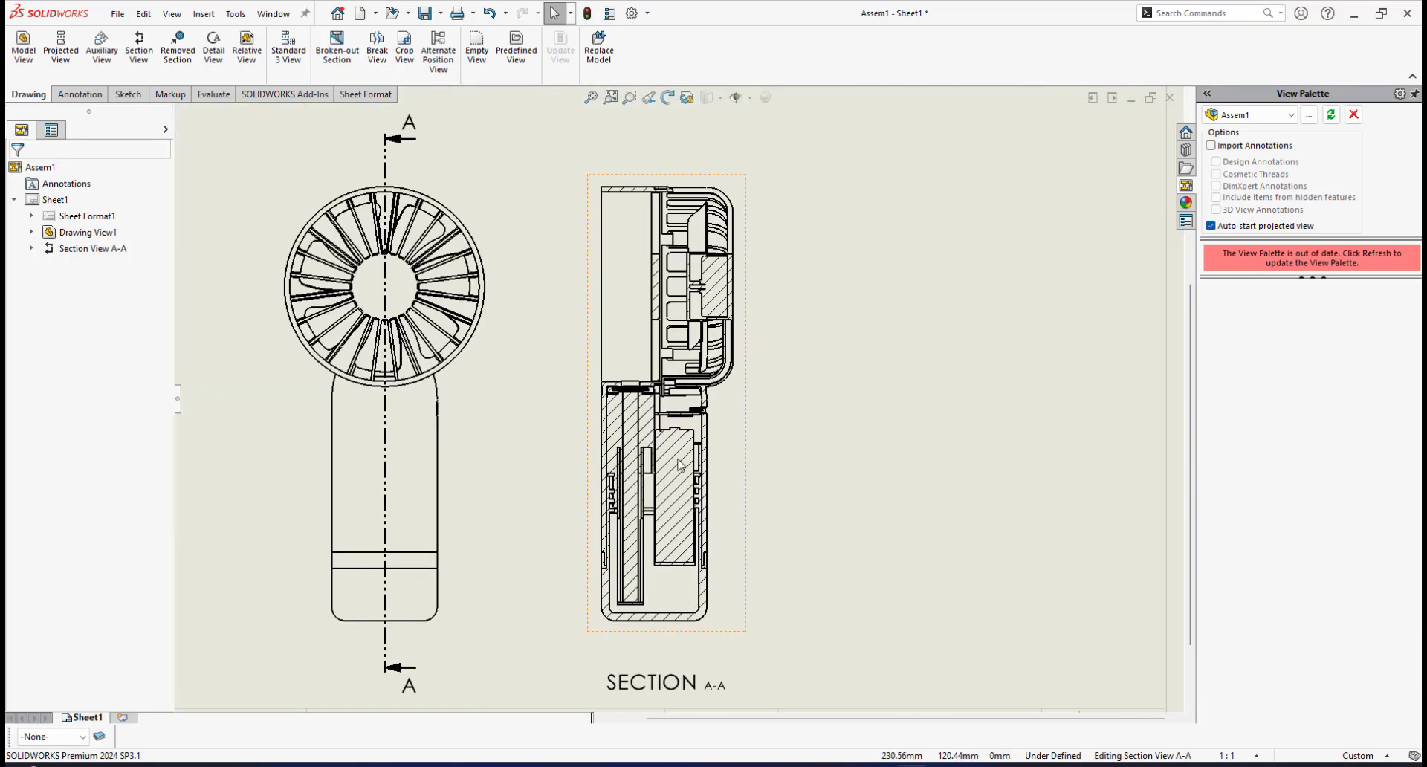
pyautogui.scroll(-2, 685, 241)
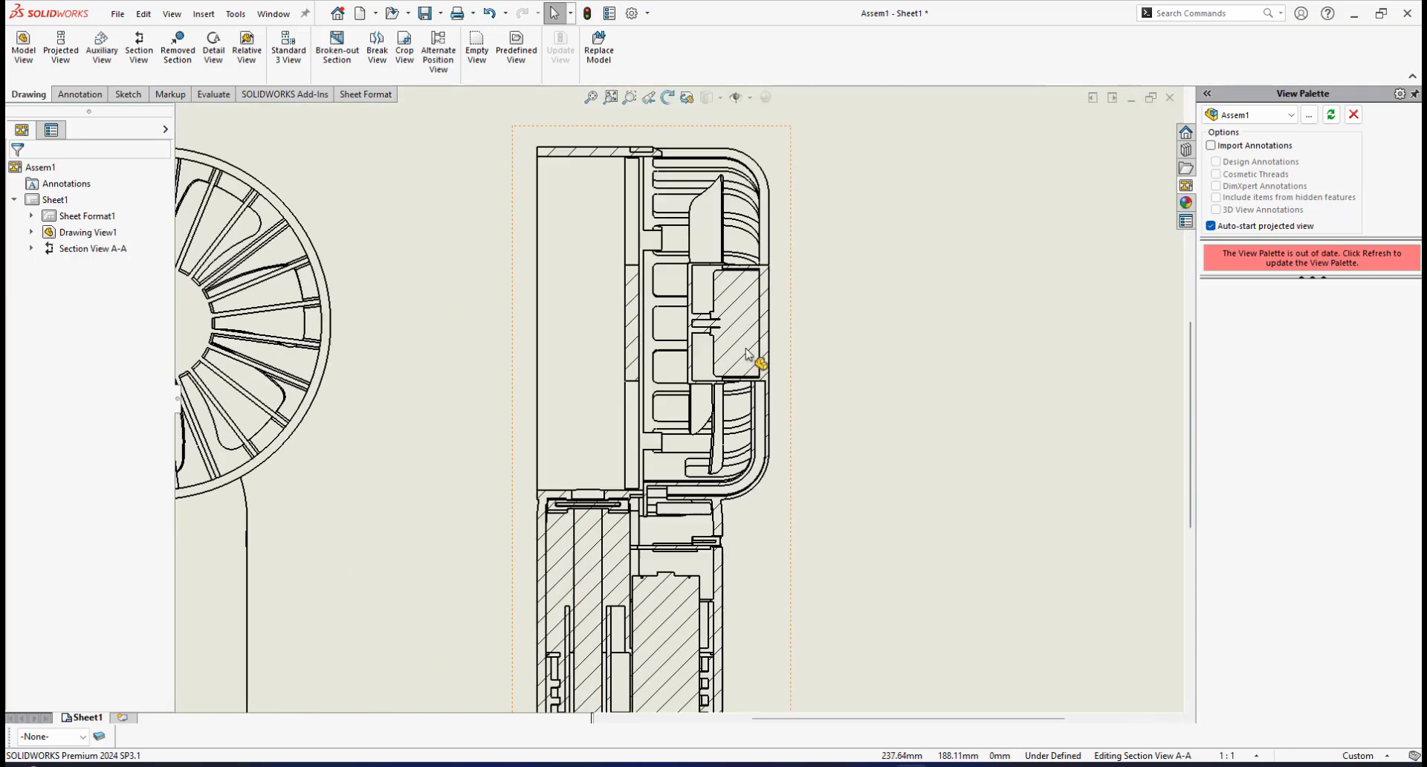
pyautogui.scroll(4, 737, 388)
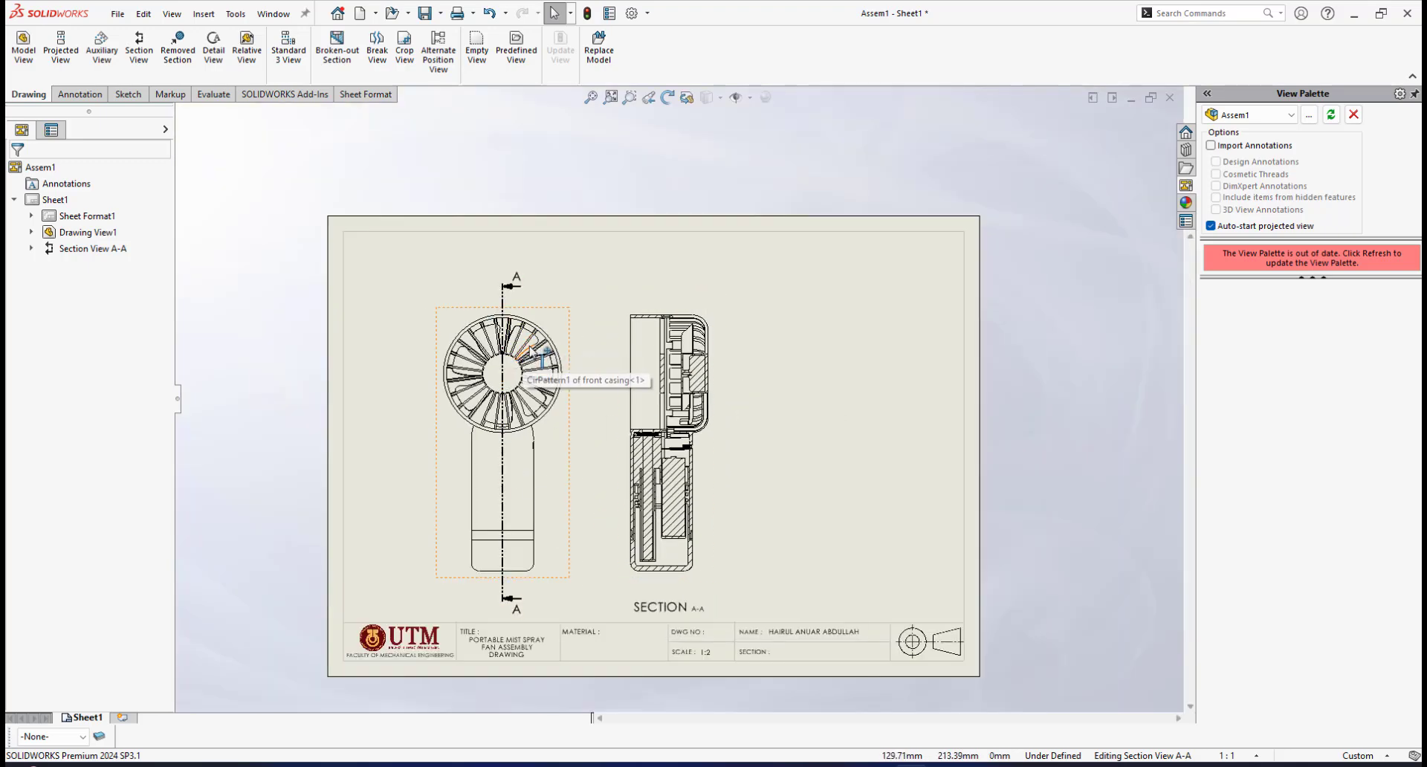
# Step: Examine the A-A cutting line and its arrow on the front view, and compare them with the section view
pyautogui.scroll(-1, 537, 361)
pyautogui.scroll(-1, 537, 360)
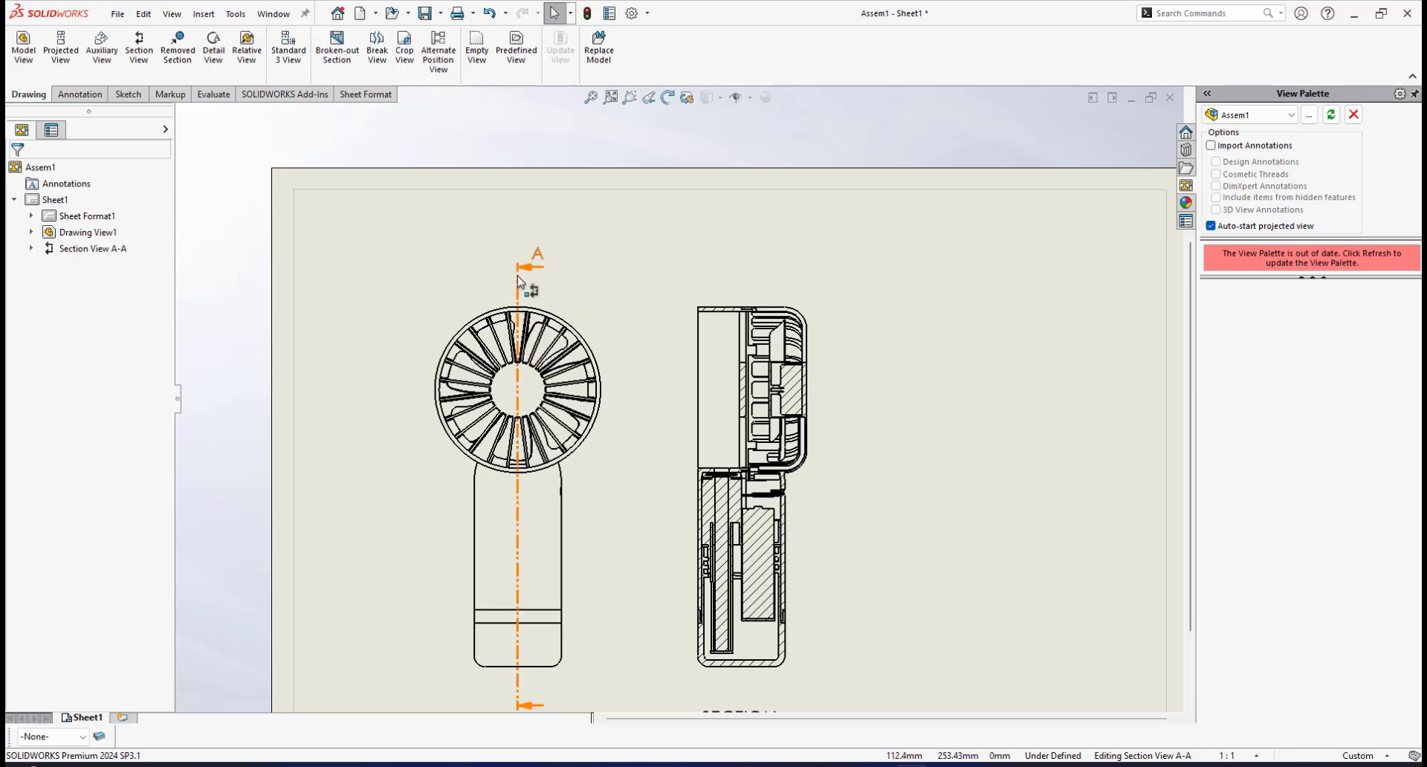
pyautogui.scroll(-3, 554, 316)
pyautogui.scroll(-2, 553, 316)
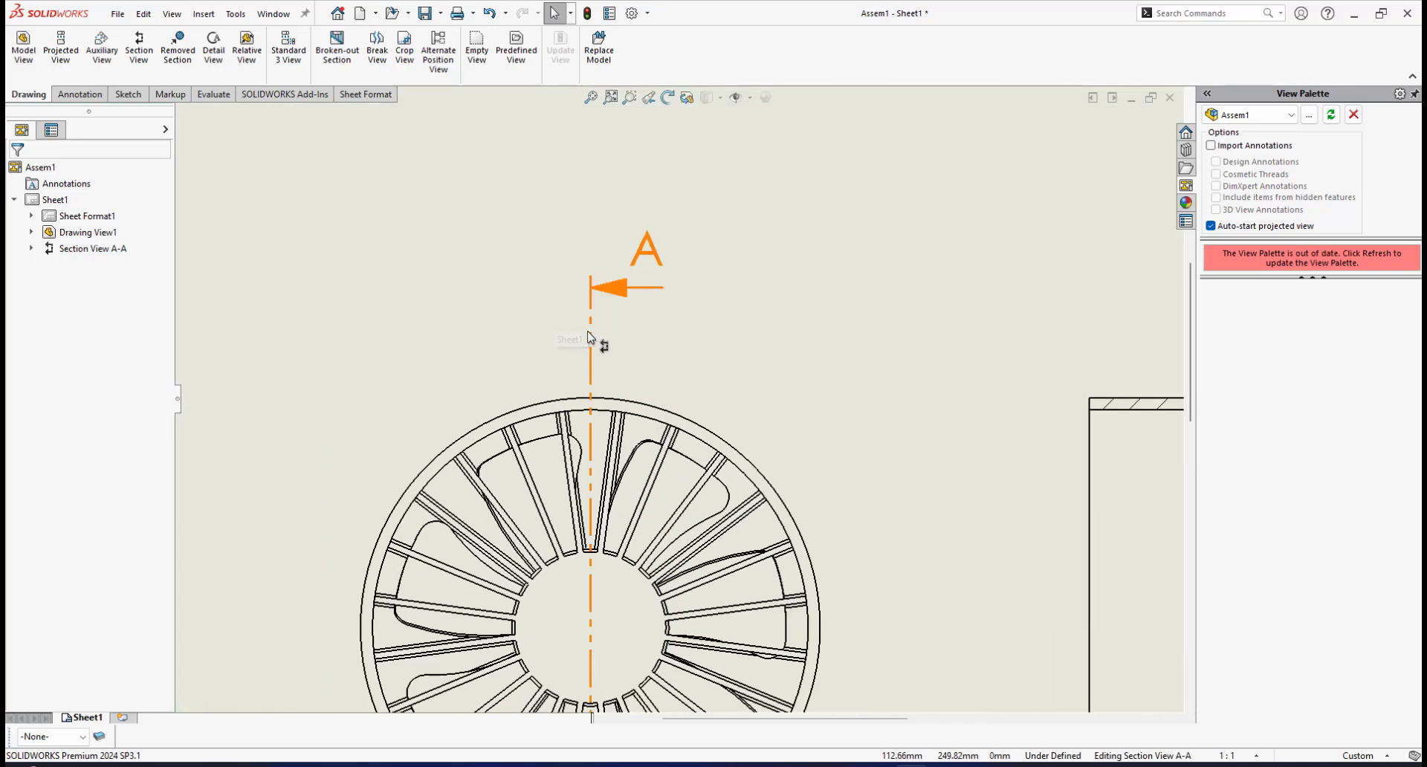
pyautogui.scroll(-1, 593, 327)
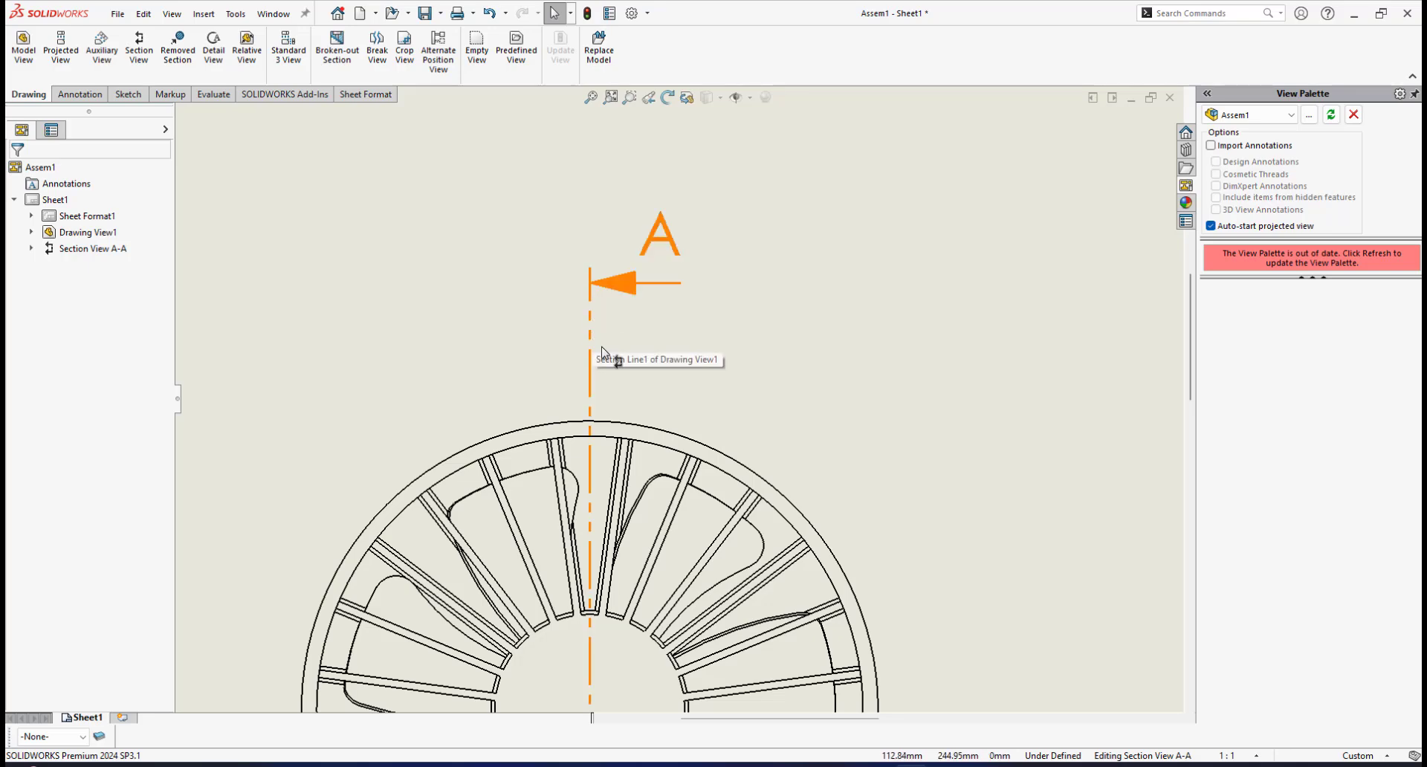
pyautogui.scroll(3, 667, 475)
pyautogui.scroll(5, 672, 505)
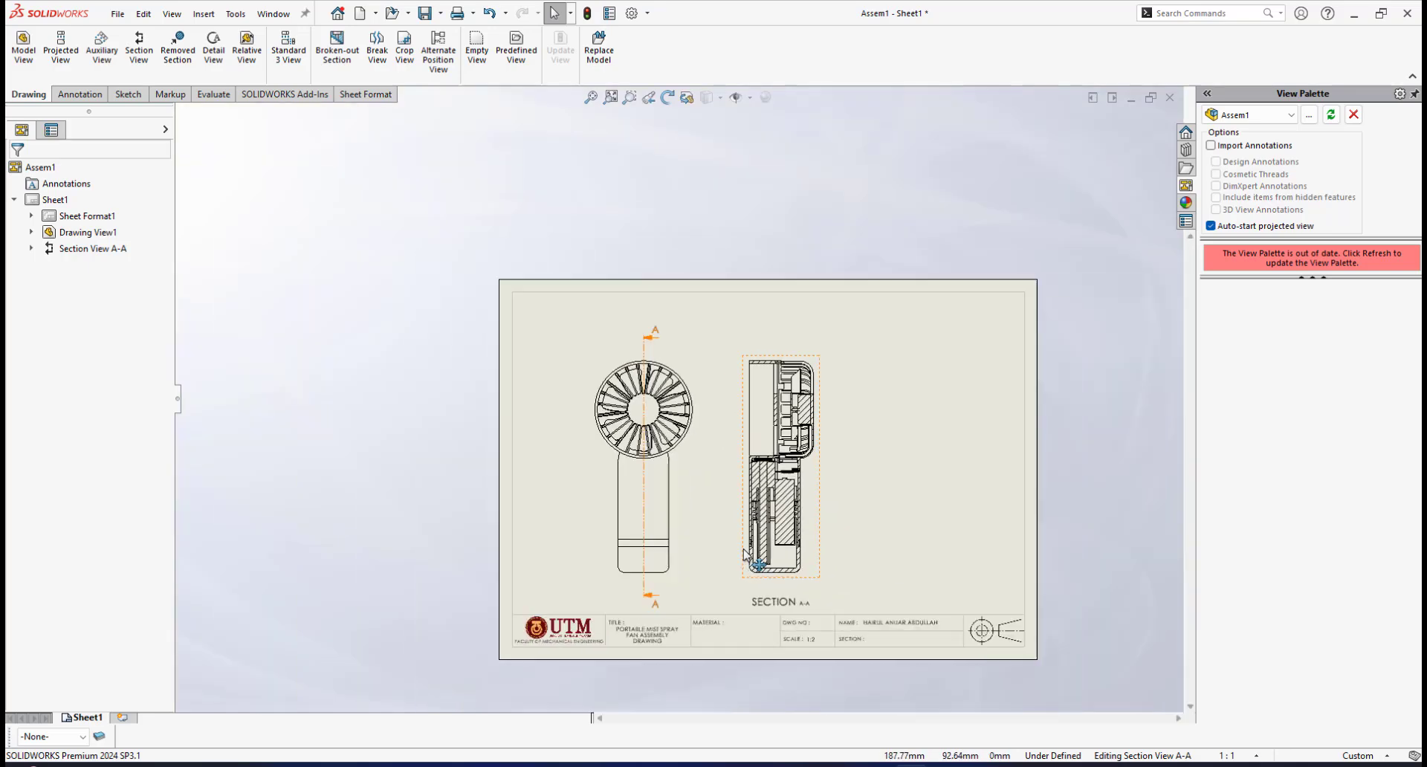
pyautogui.scroll(-2, 728, 390)
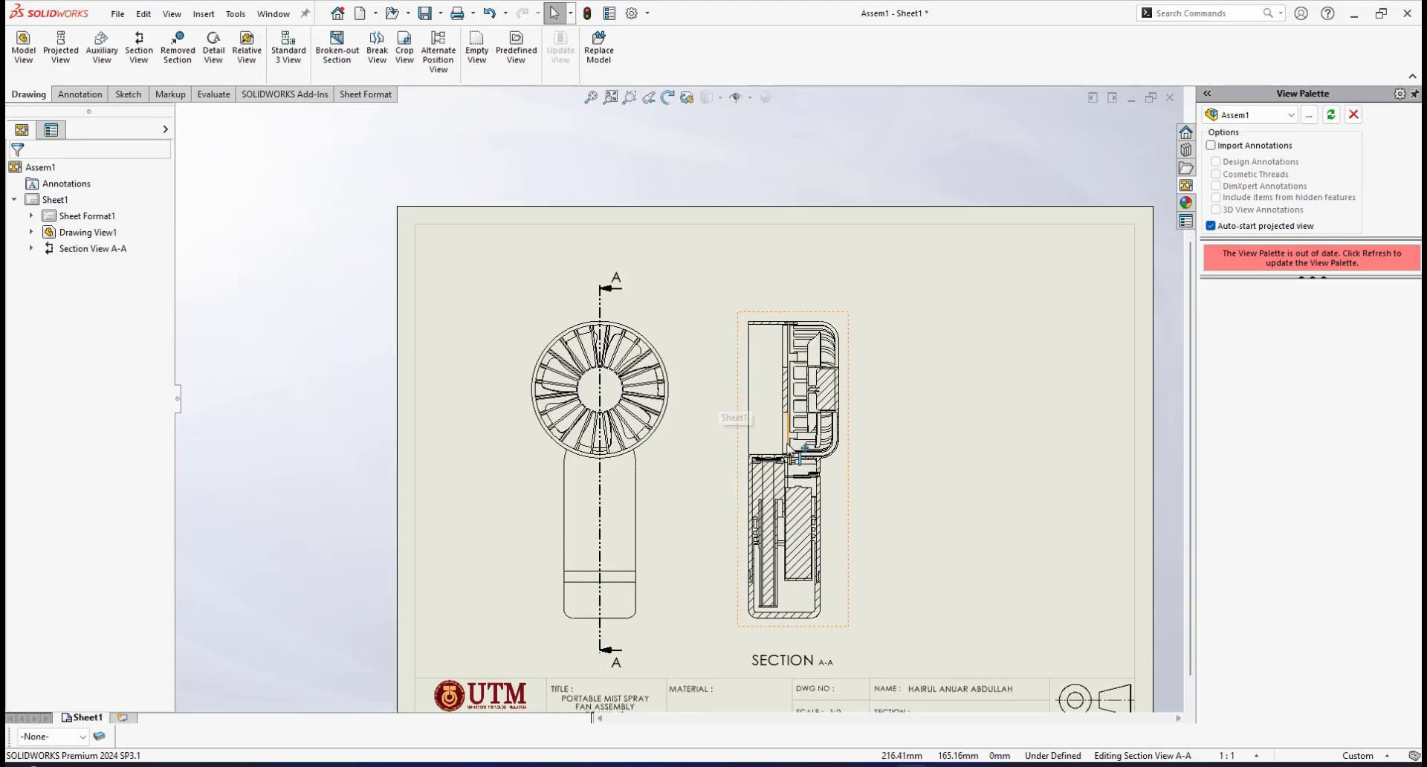
pyautogui.scroll(-5, 623, 315)
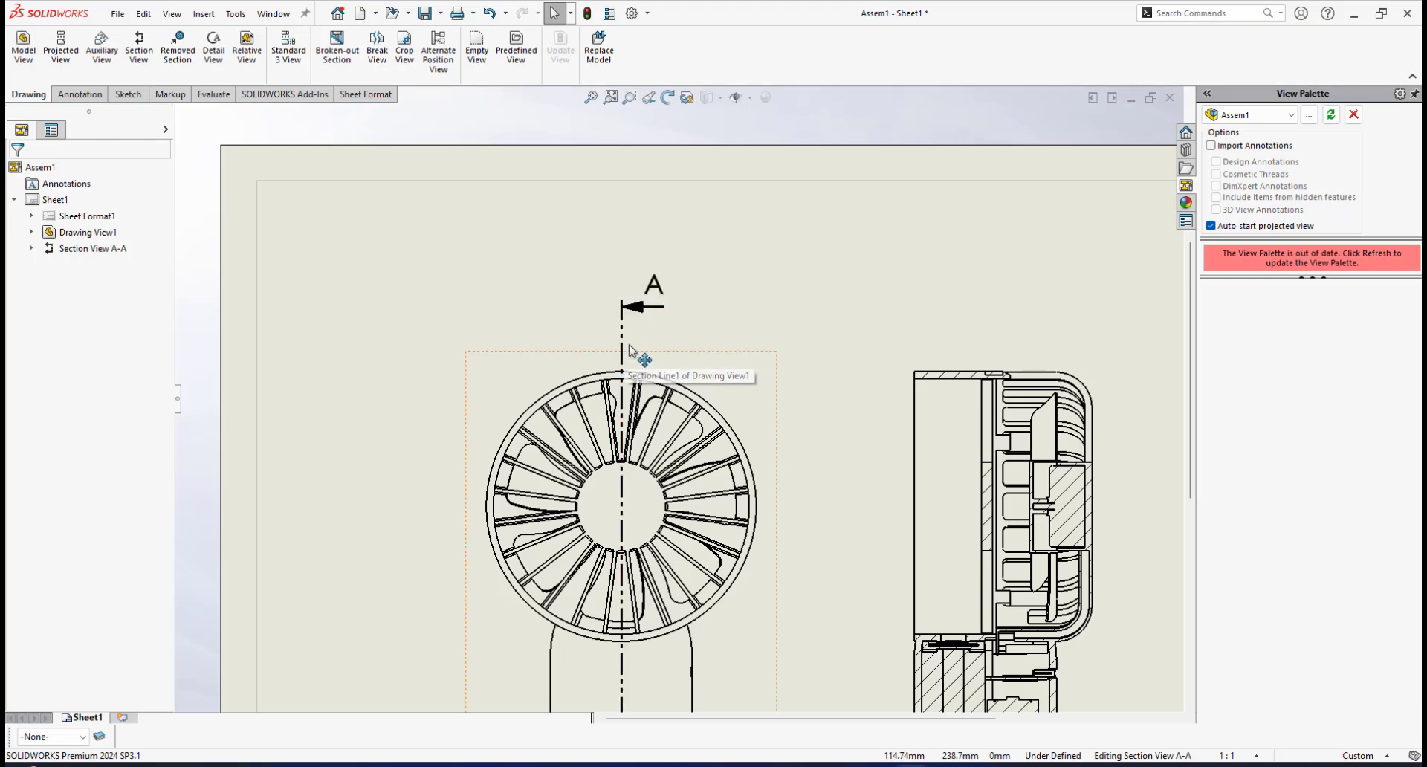
pyautogui.scroll(9, 752, 483)
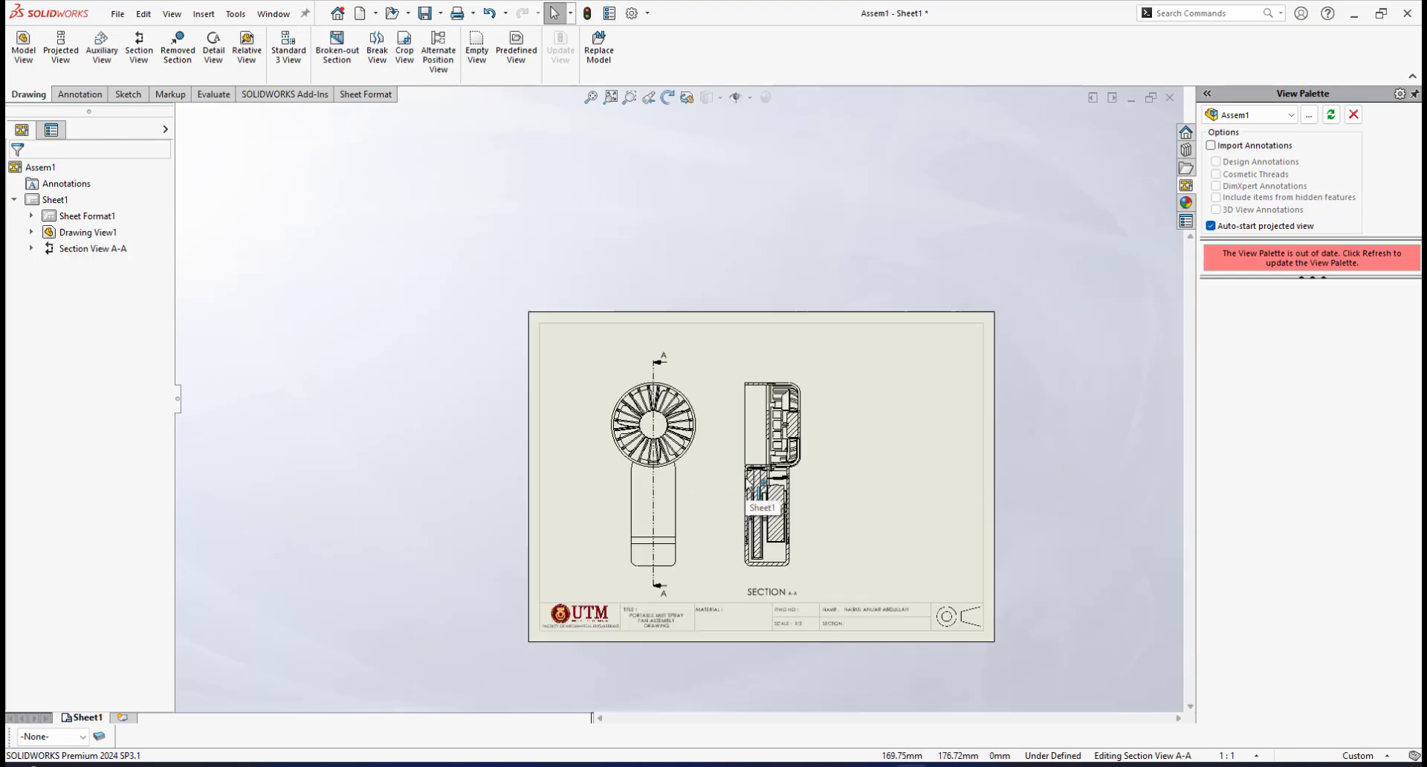
pyautogui.scroll(-1, 736, 401)
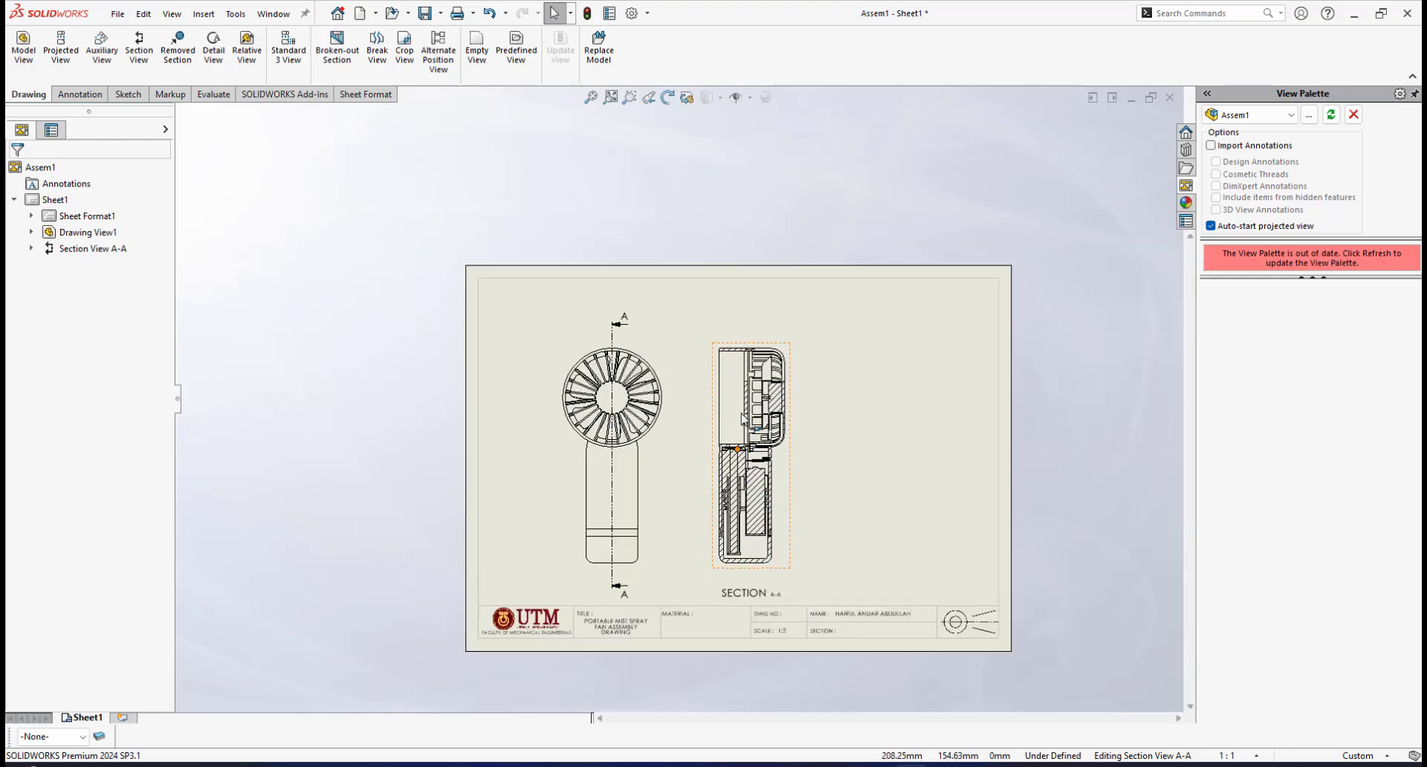
# Step: Open the drawing's document properties for section views and set the base section view standard to ANSI
pyautogui.click(632, 14)
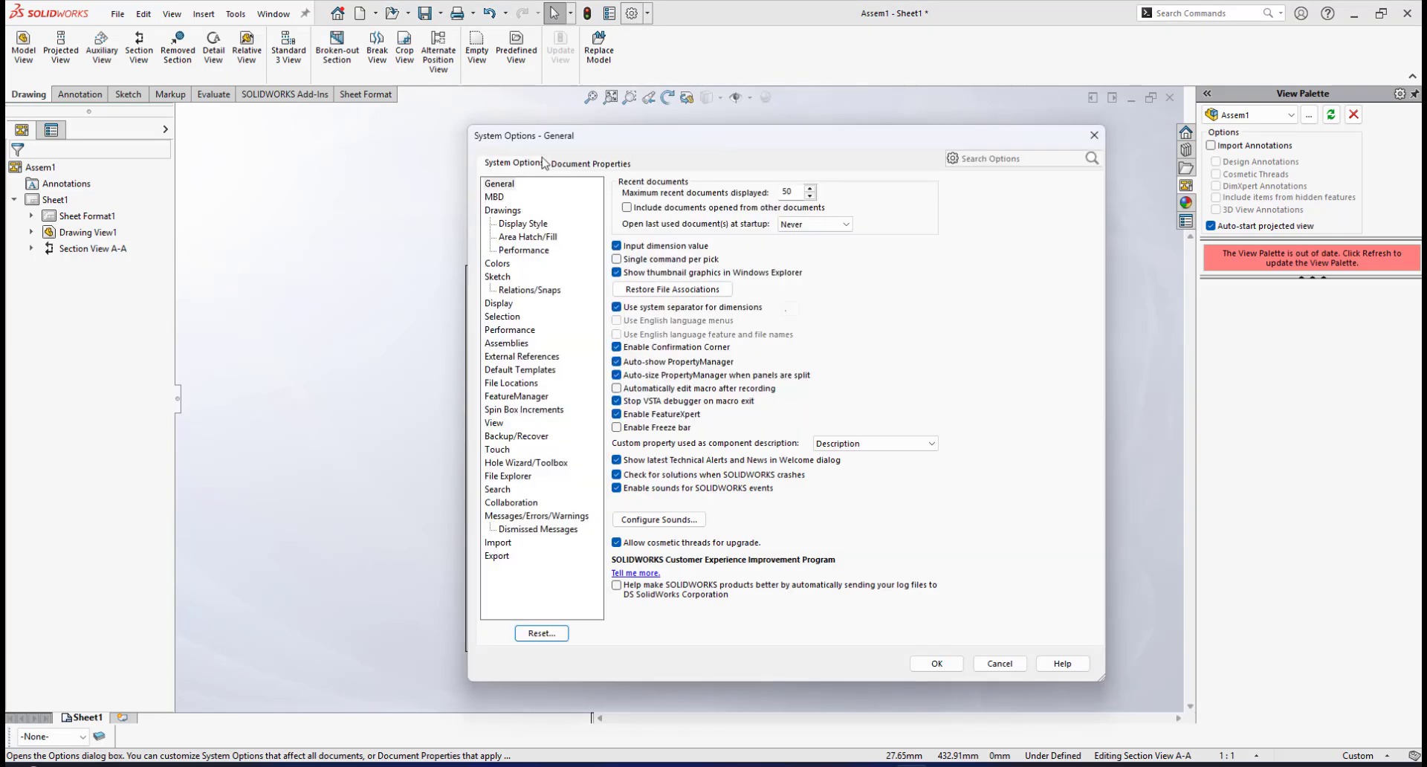
pyautogui.click(590, 164)
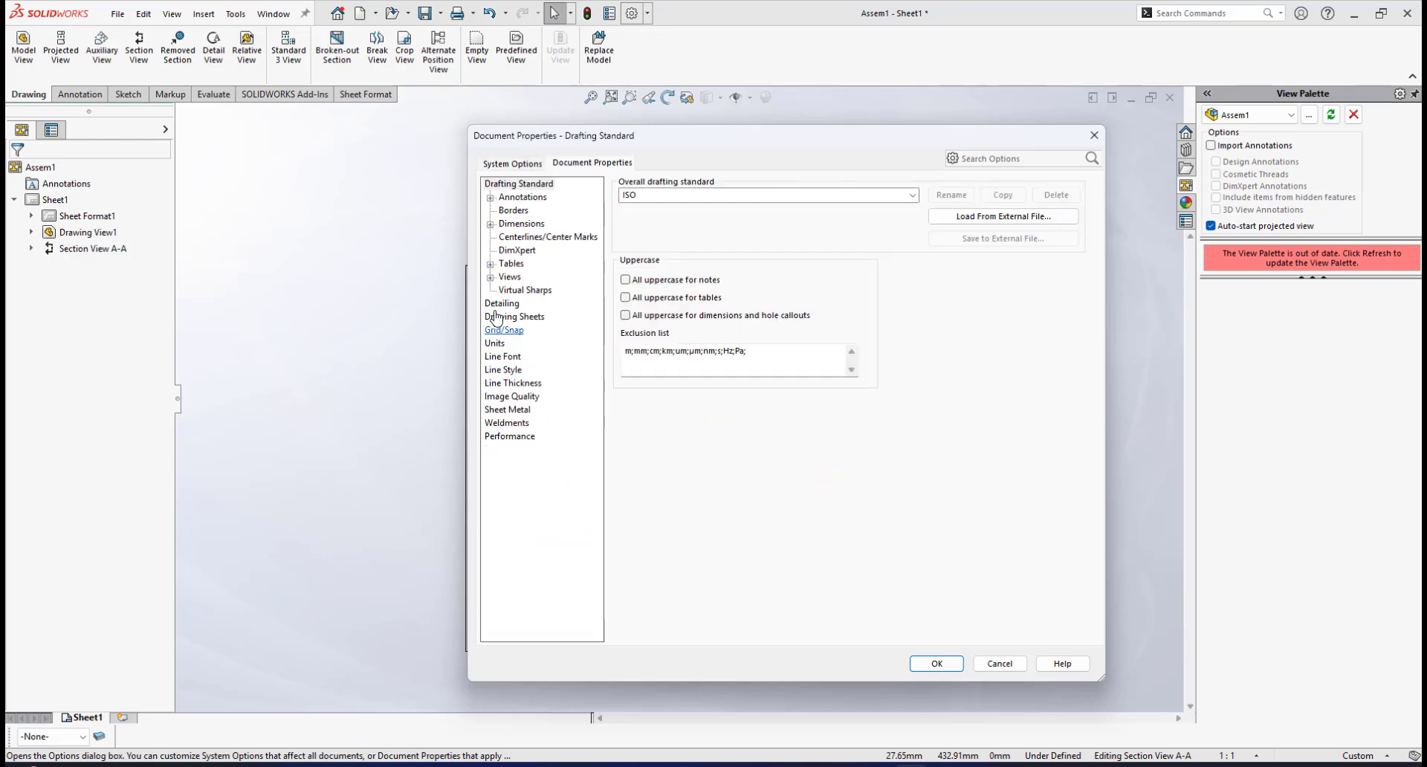
pyautogui.click(490, 278)
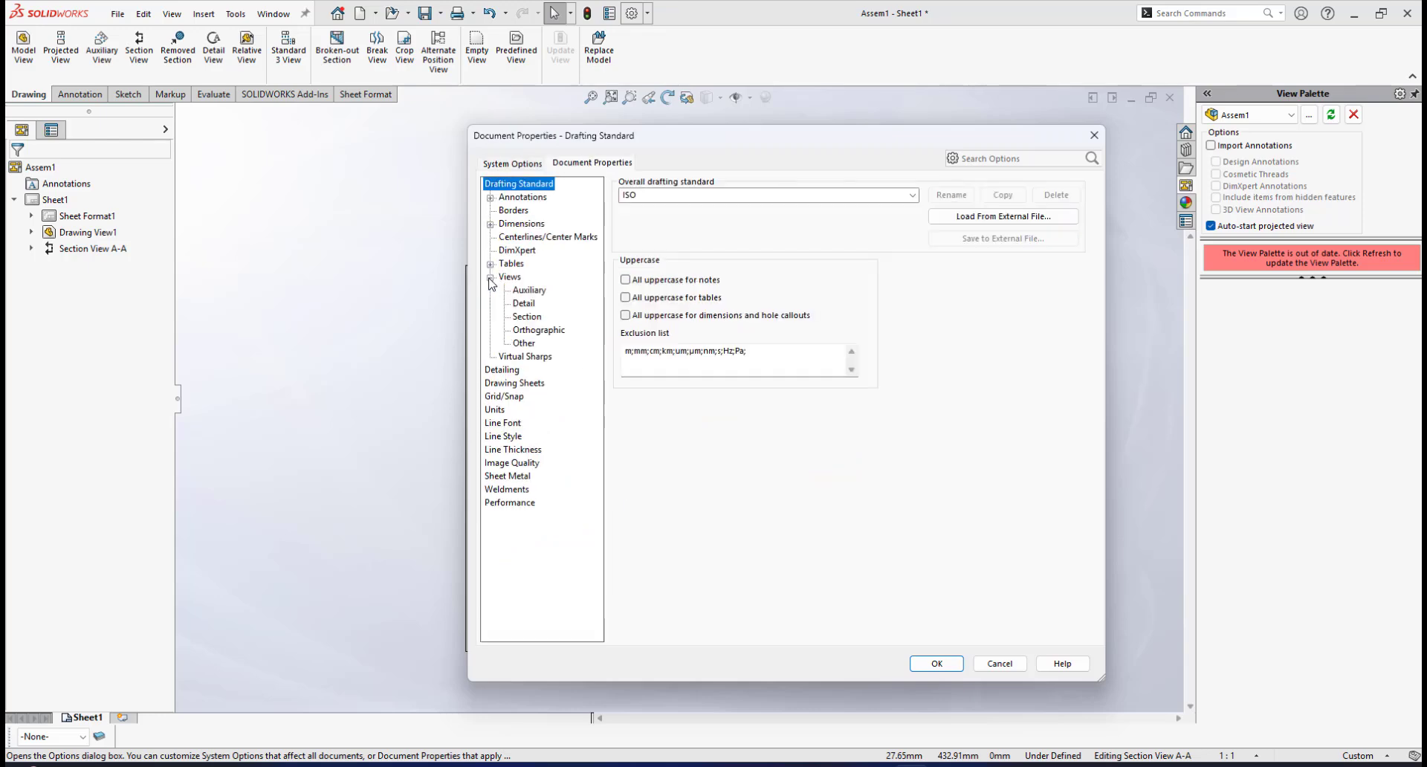
pyautogui.click(525, 317)
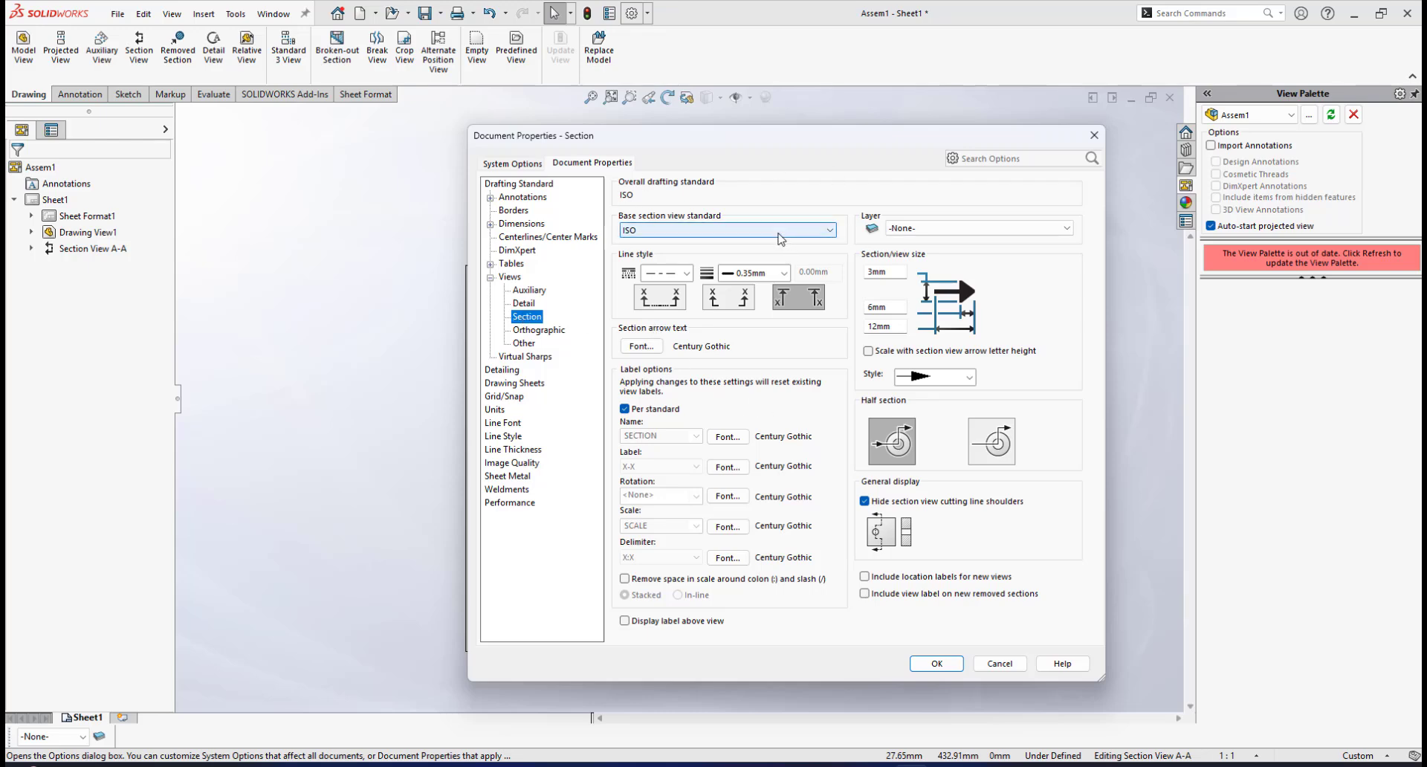
pyautogui.click(780, 235)
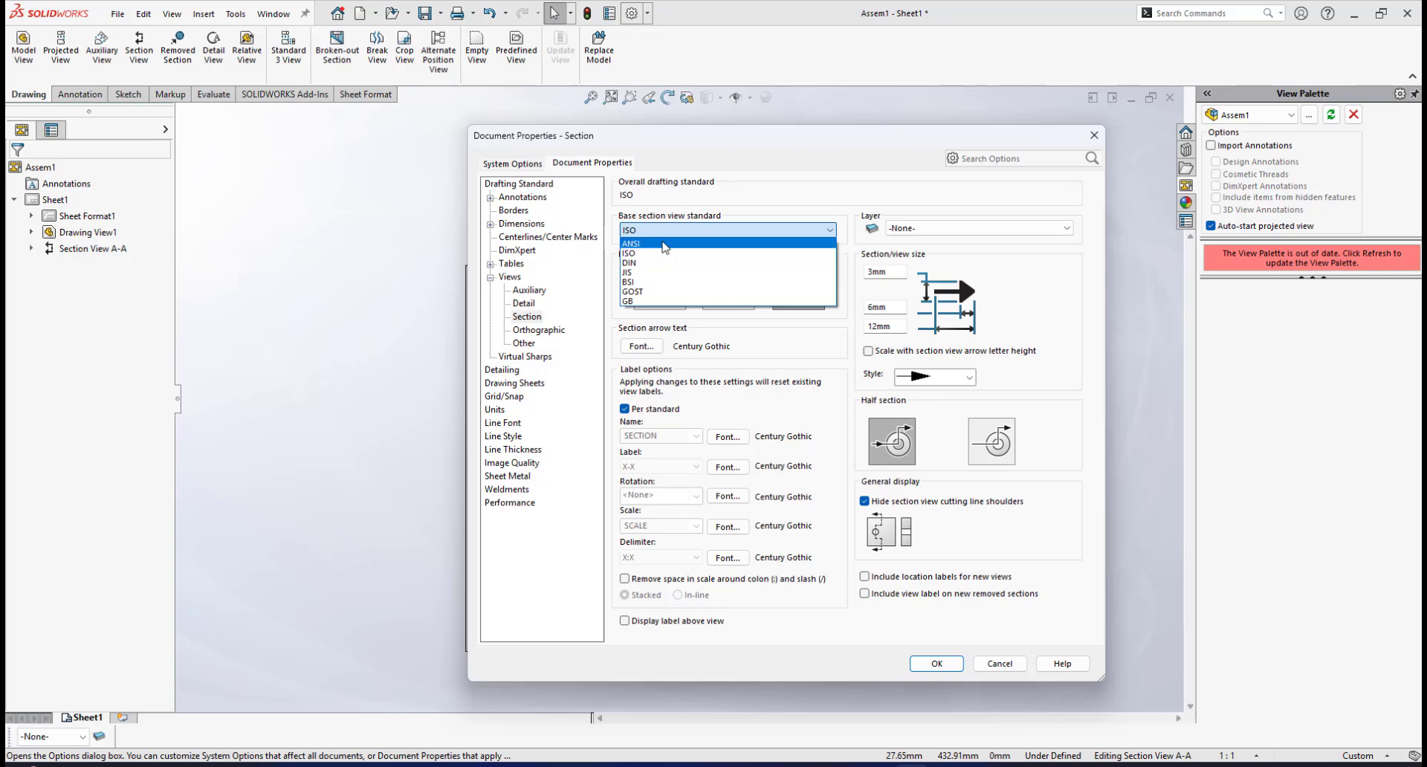
pyautogui.click(664, 244)
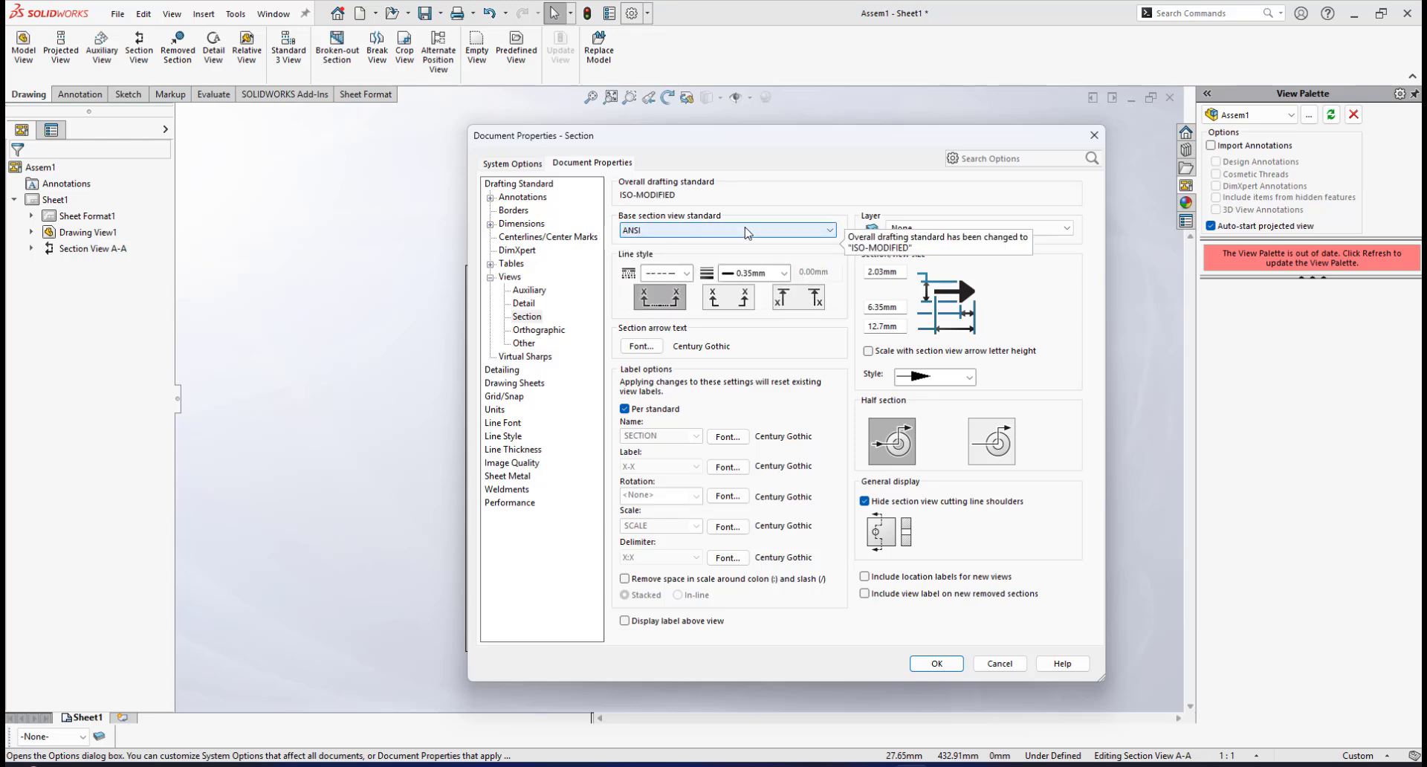
# Step: Return the base section view standard to ISO and apply the line style with a connecting line between the arrows
pyautogui.click(658, 231)
pyautogui.click(649, 250)
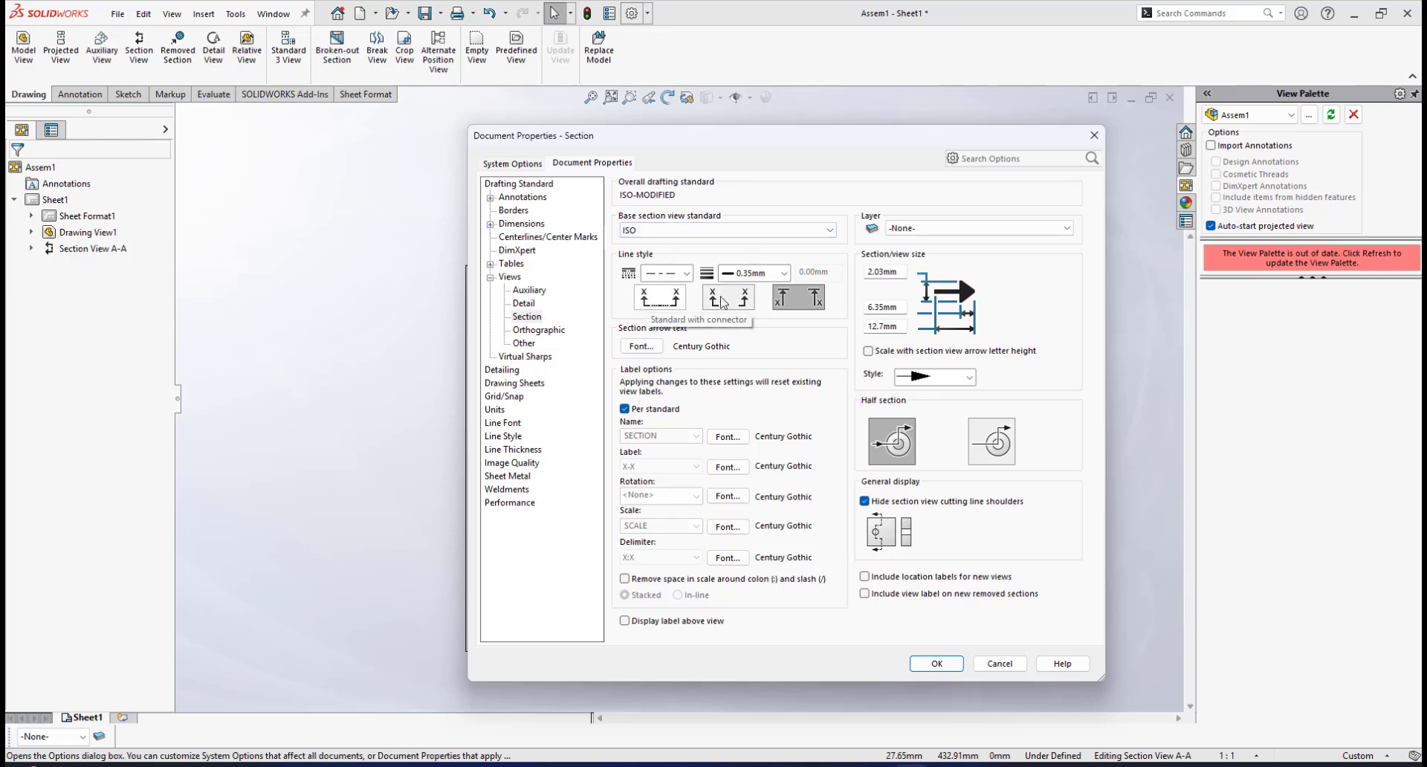
pyautogui.click(650, 301)
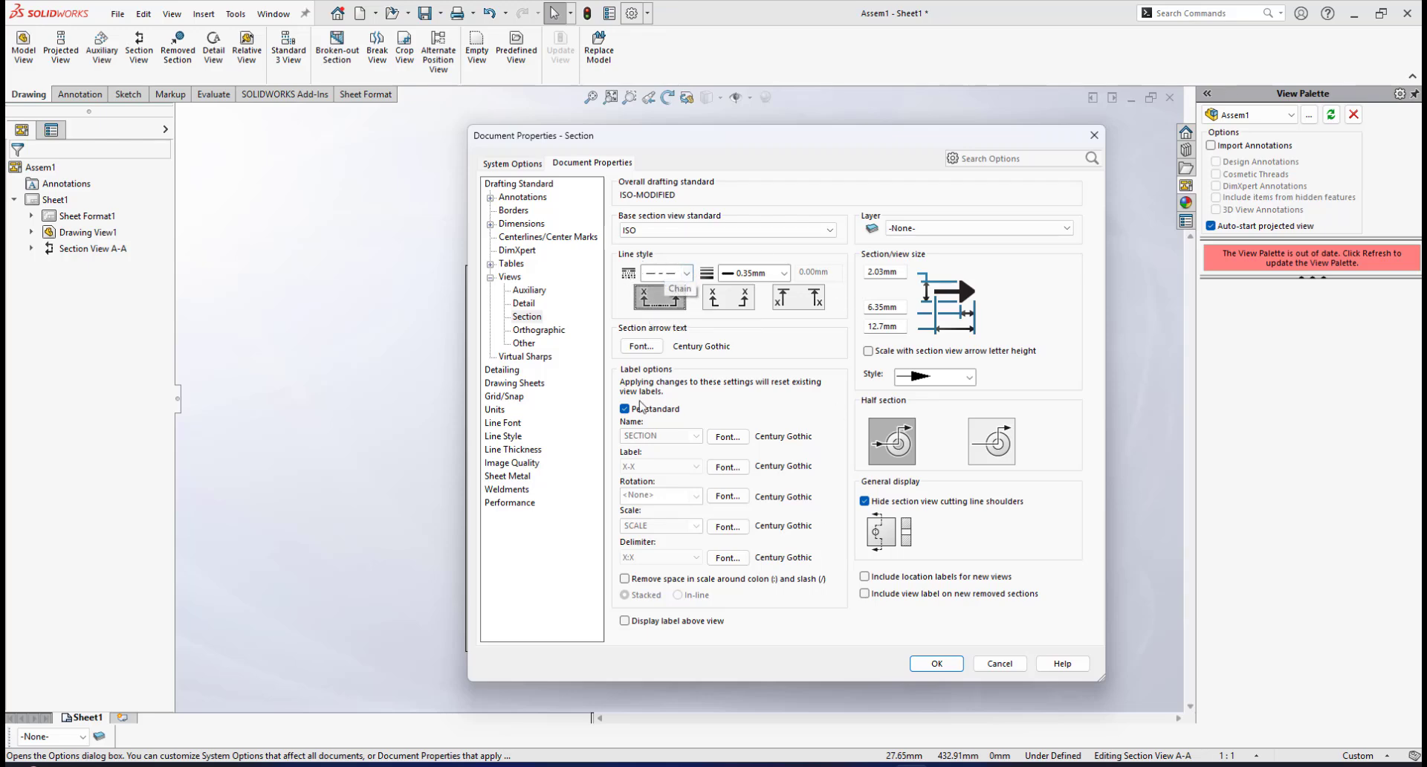
pyautogui.click(938, 665)
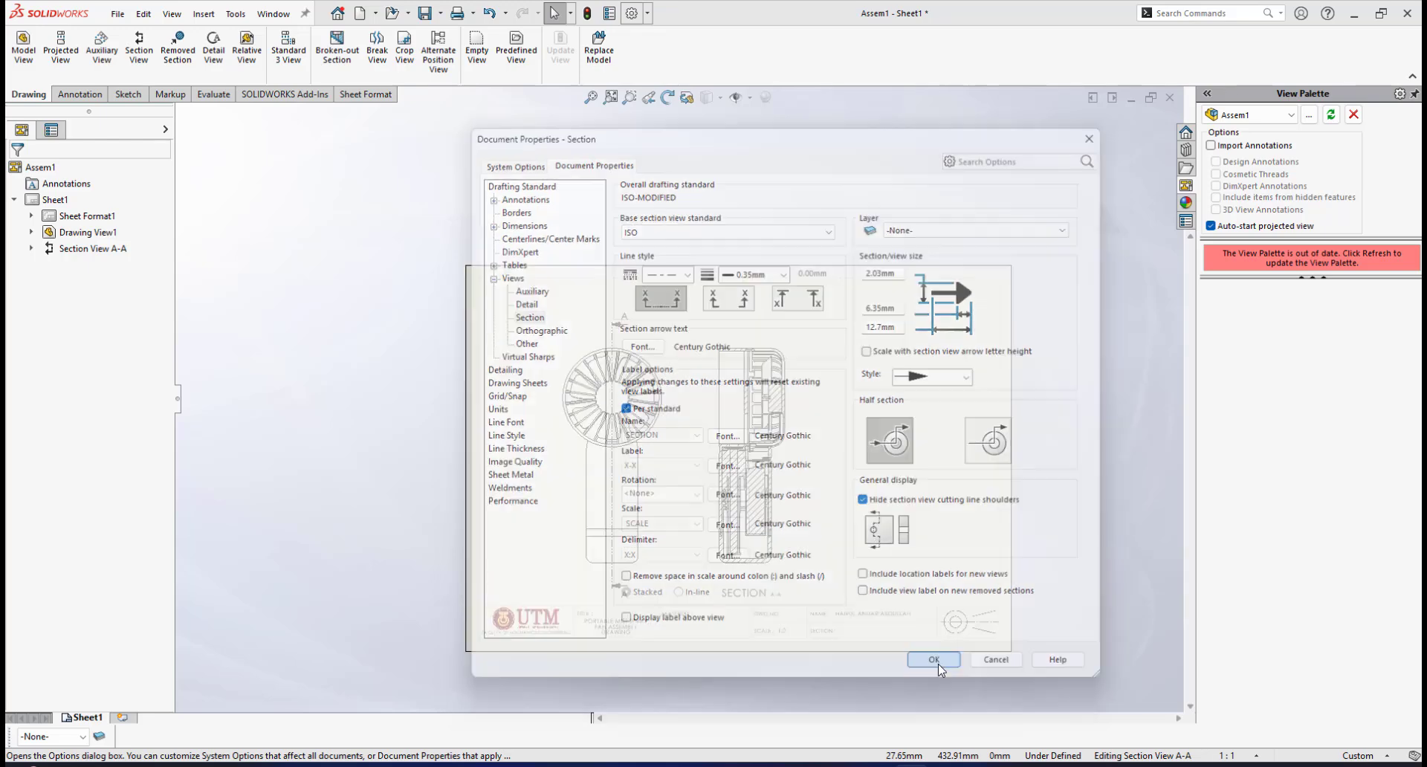
# Step: Check the restyled A-A cutting line and its upper arrow above the fan head
pyautogui.scroll(-6, 630, 322)
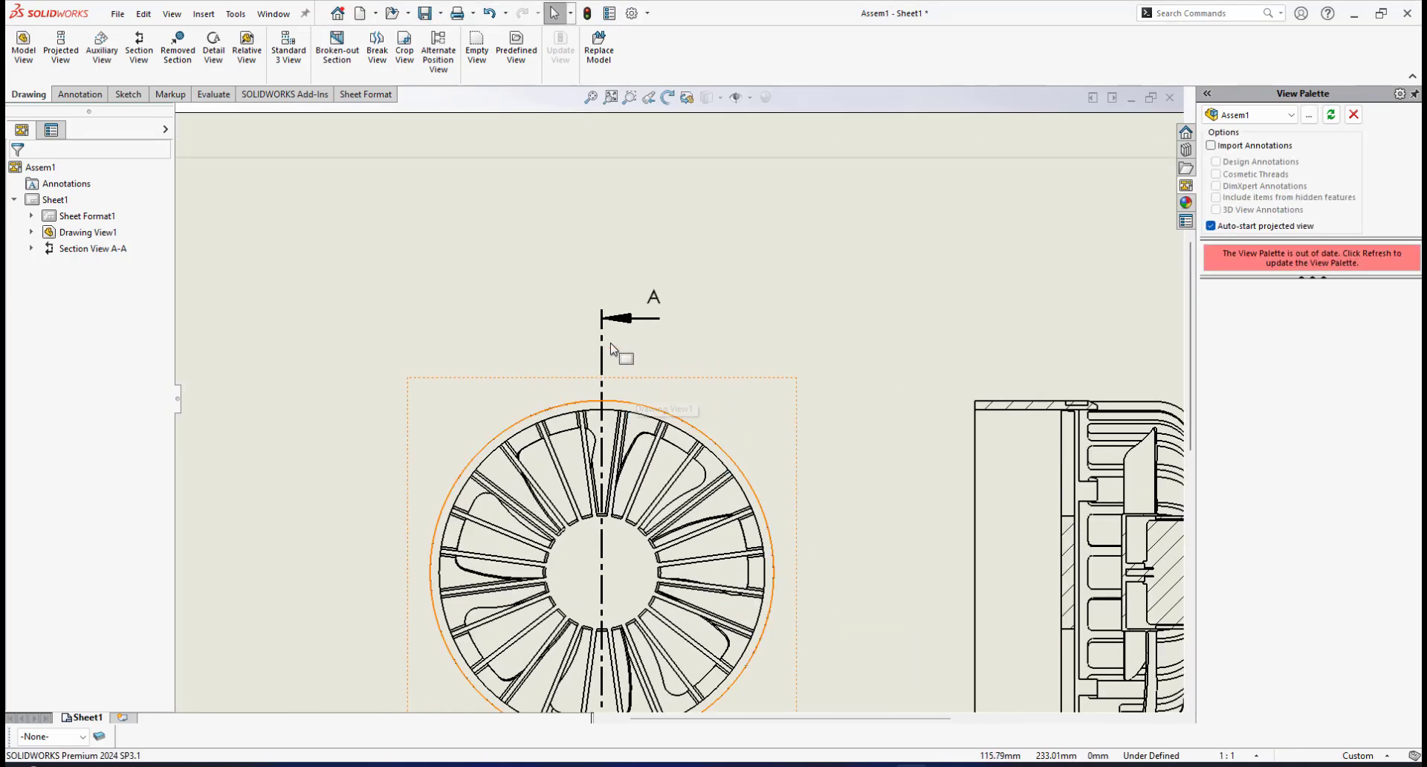
pyautogui.scroll(-2, 599, 356)
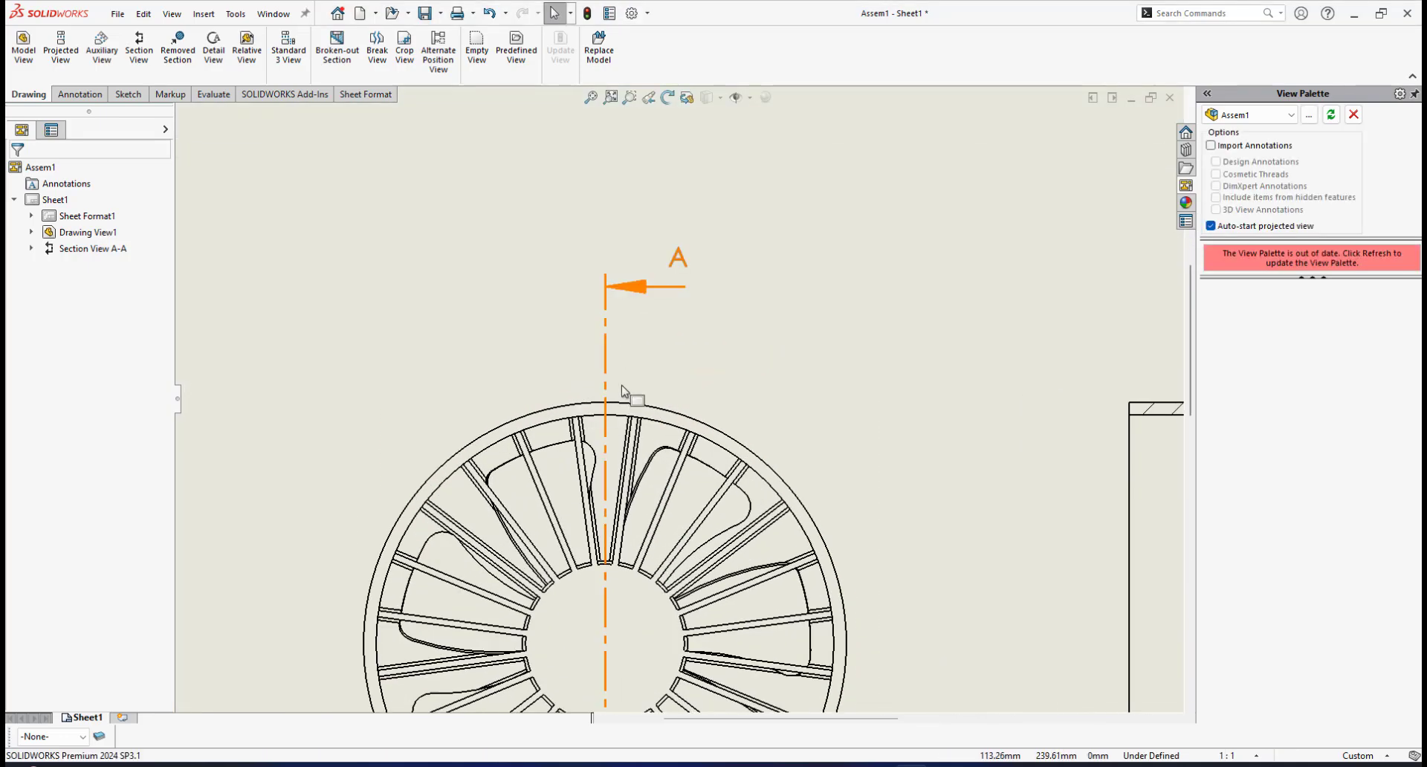
pyautogui.scroll(-1, 609, 342)
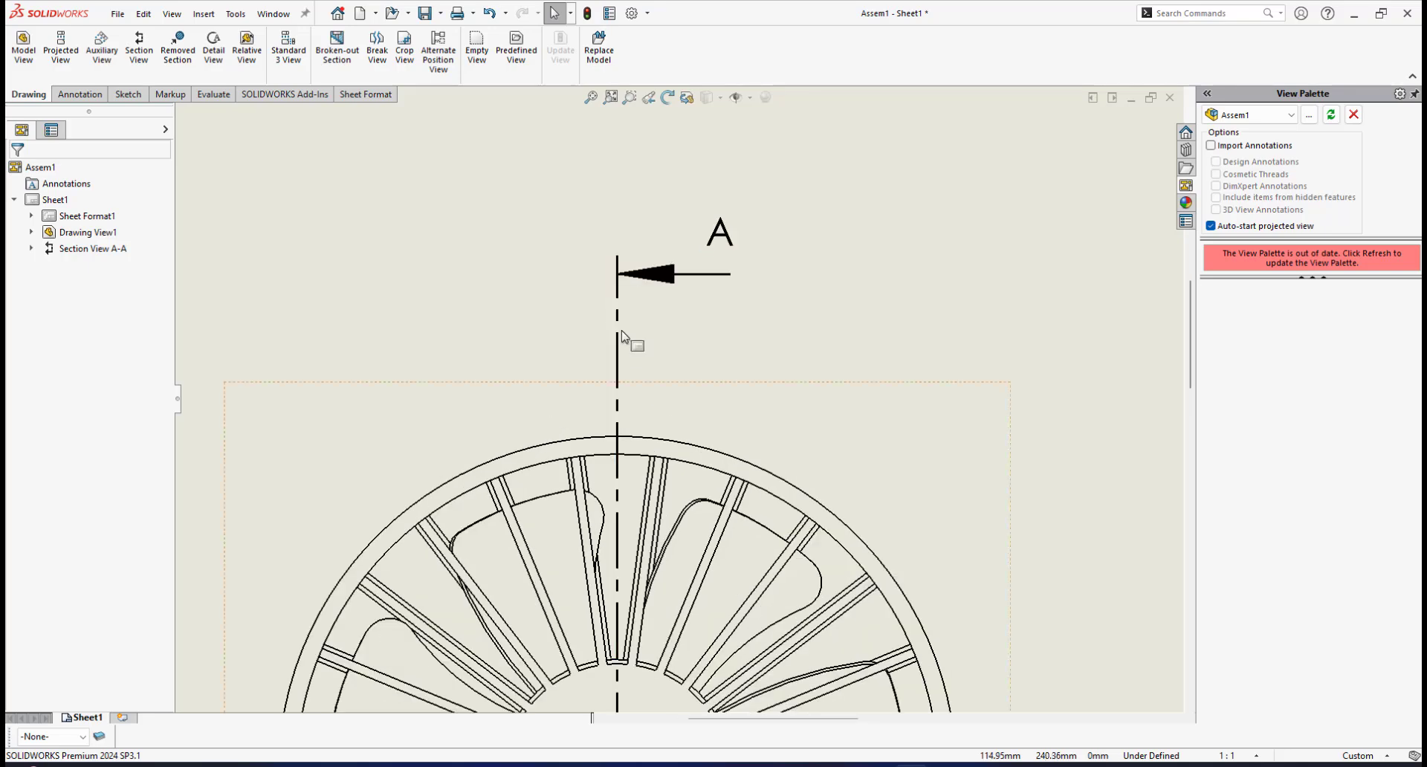
pyautogui.scroll(2, 662, 393)
pyautogui.scroll(-2, 662, 344)
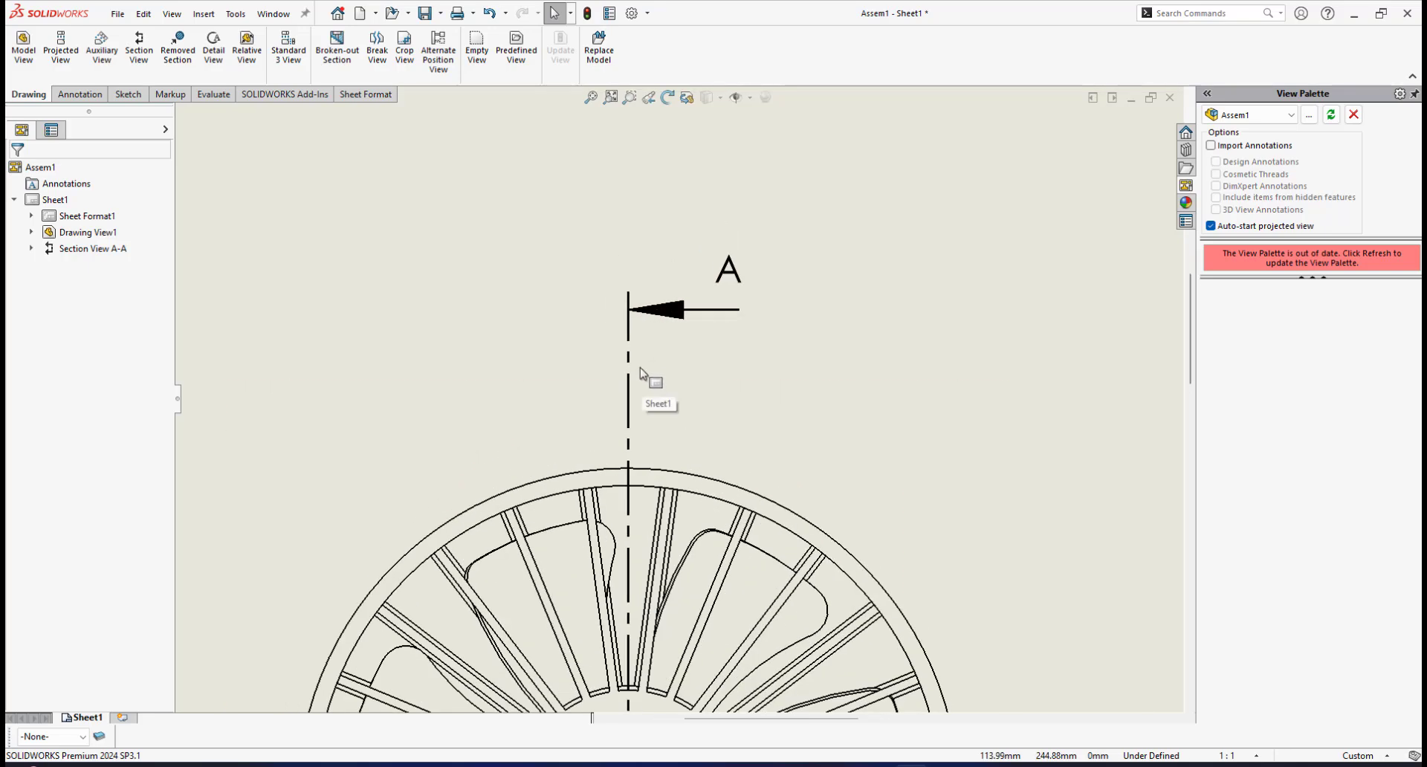
pyautogui.scroll(4, 682, 402)
pyautogui.scroll(-3, 627, 318)
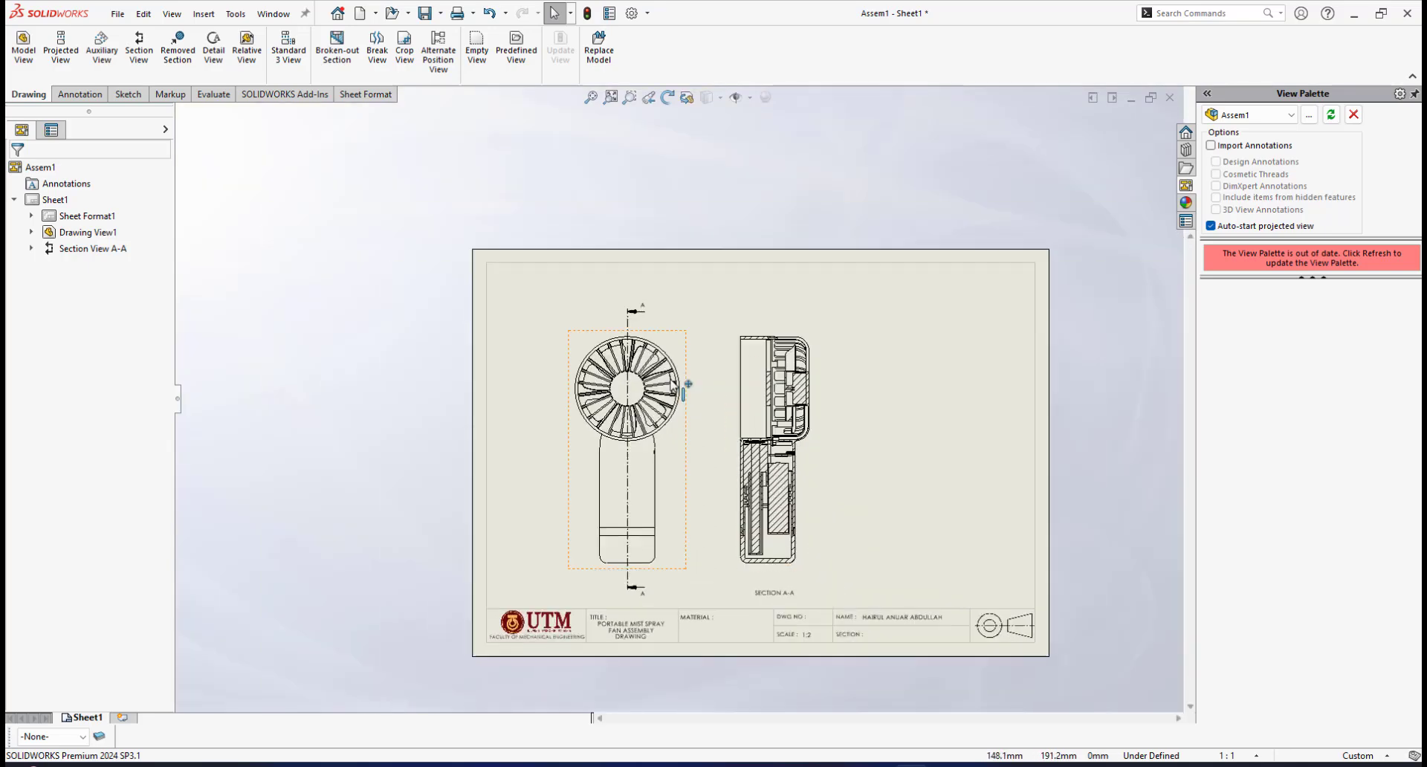
pyautogui.scroll(-2, 628, 318)
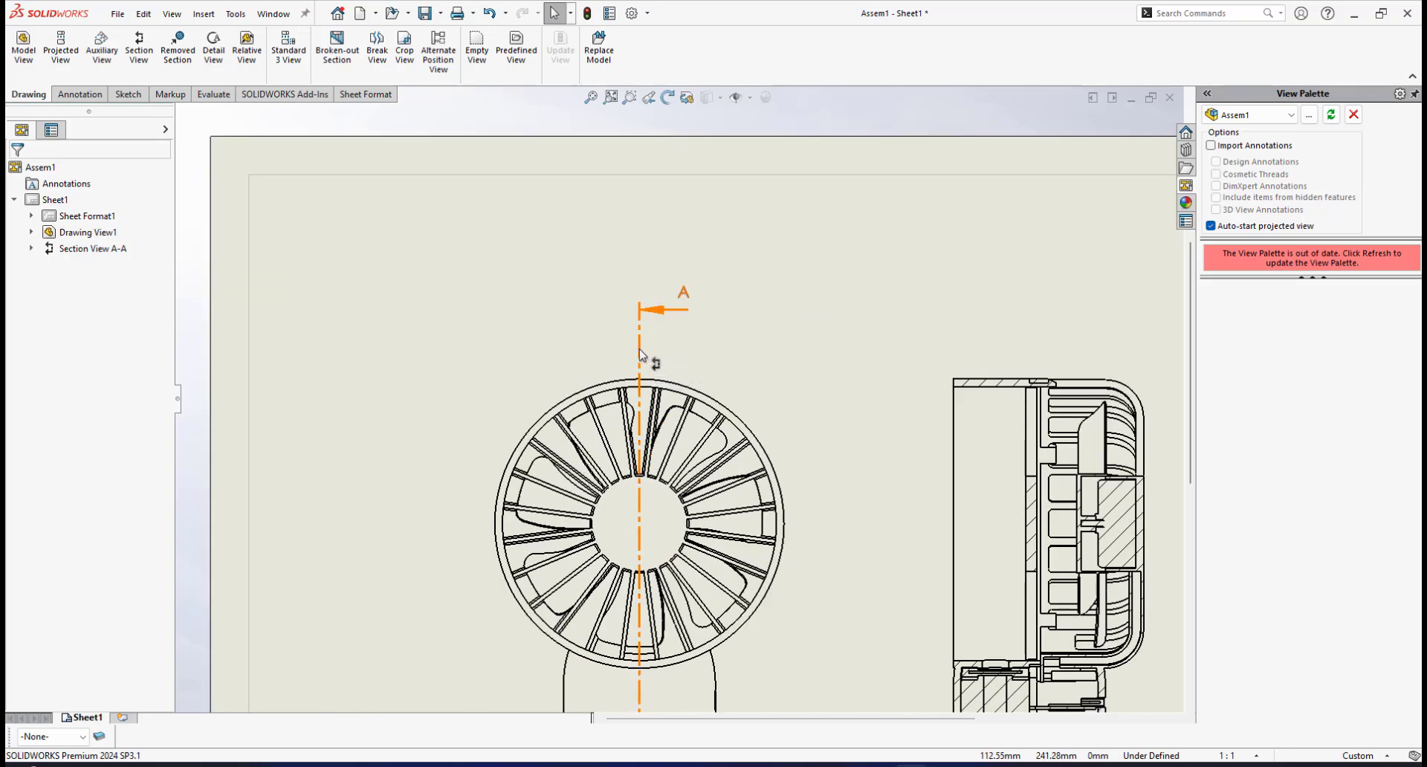
pyautogui.scroll(-2, 640, 356)
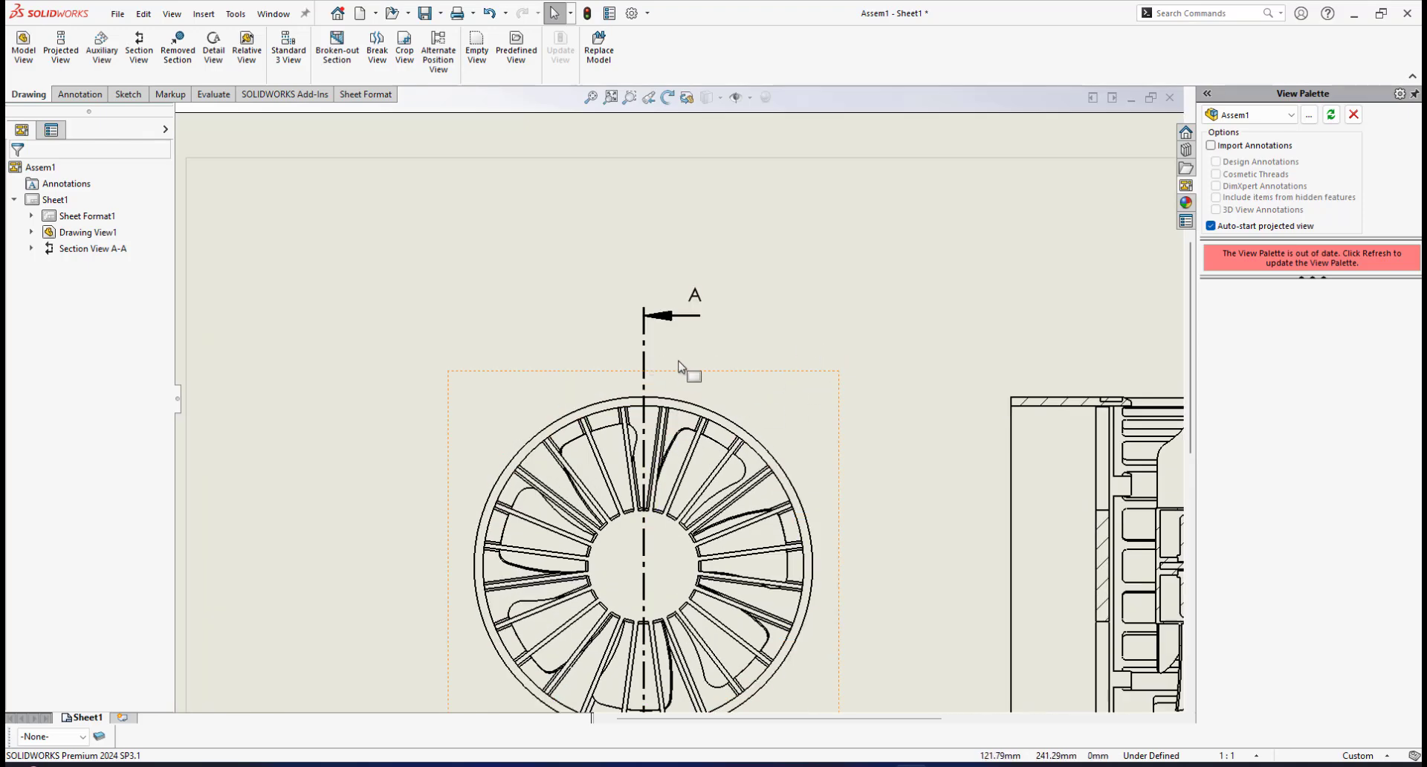
# Step: Edit the A-A cutting line's sketch and shorten its upper end above the fan head to Y about 91.4 mm
pyautogui.click(644, 361)
pyautogui.rightClick(645, 362)
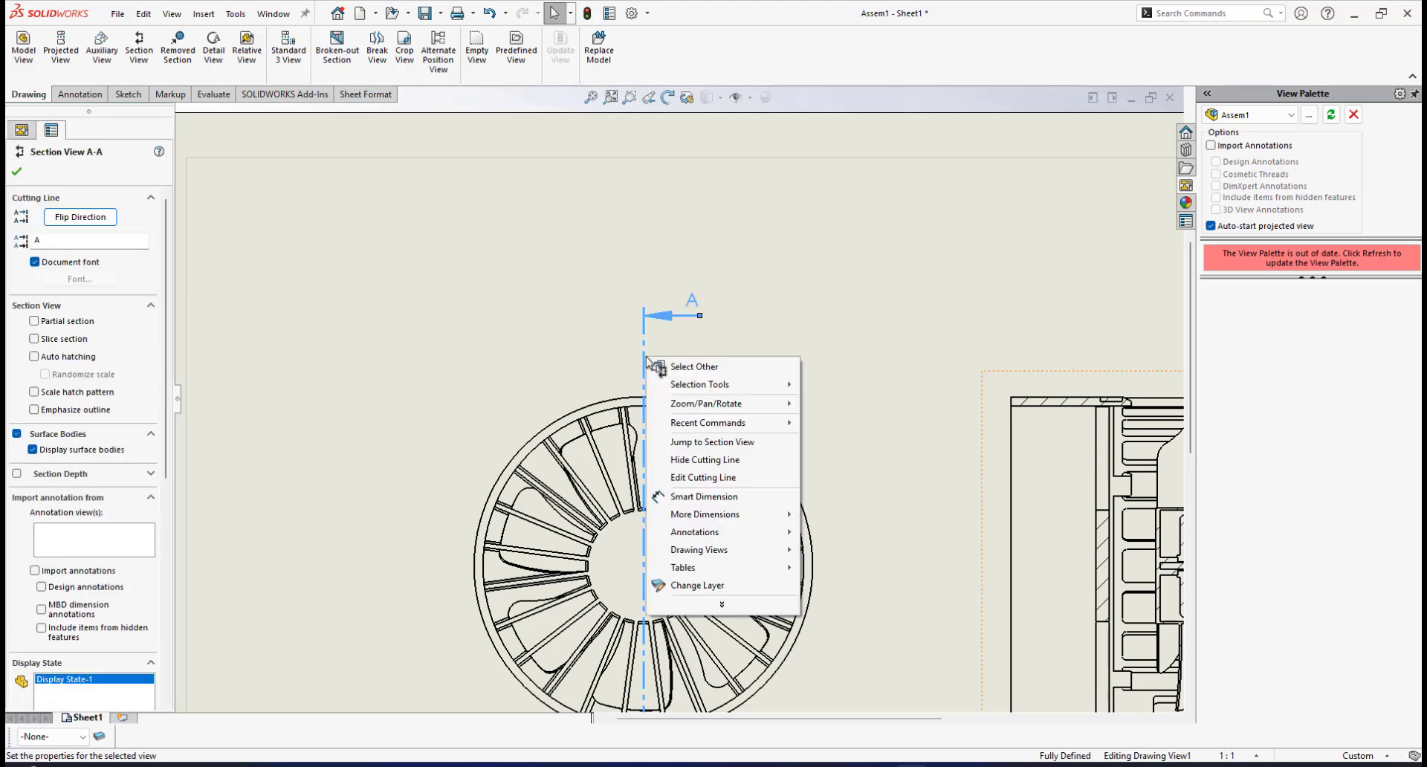
pyautogui.click(669, 477)
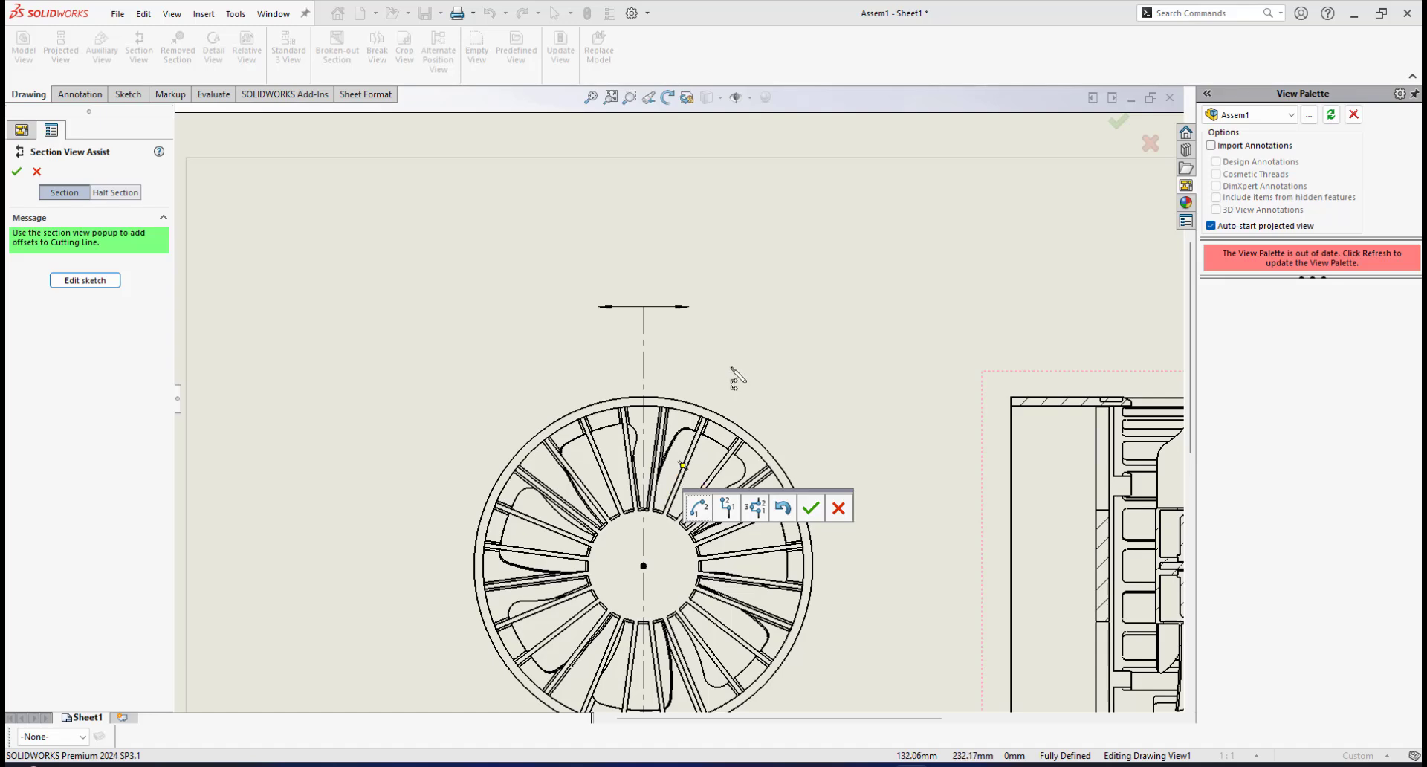
pyautogui.click(92, 280)
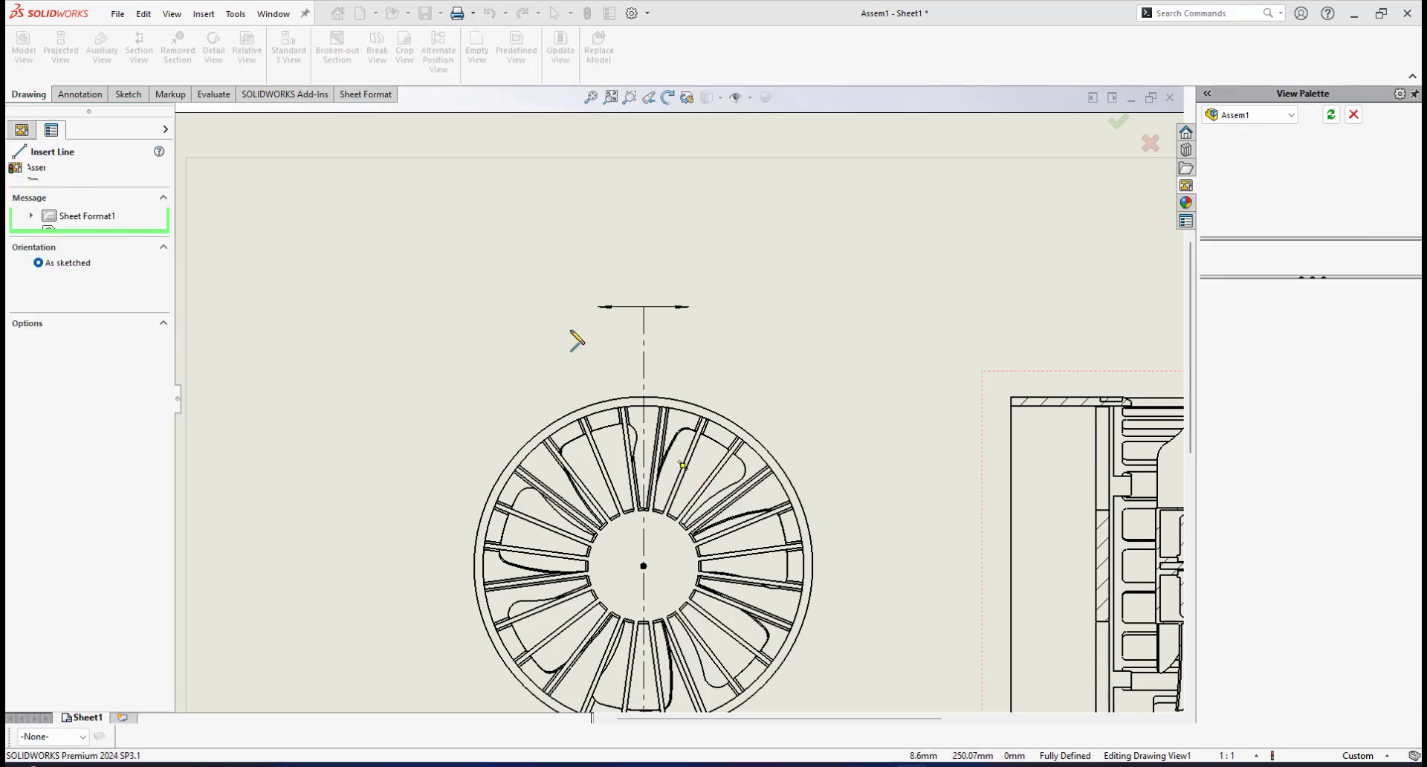
pyautogui.click(643, 307)
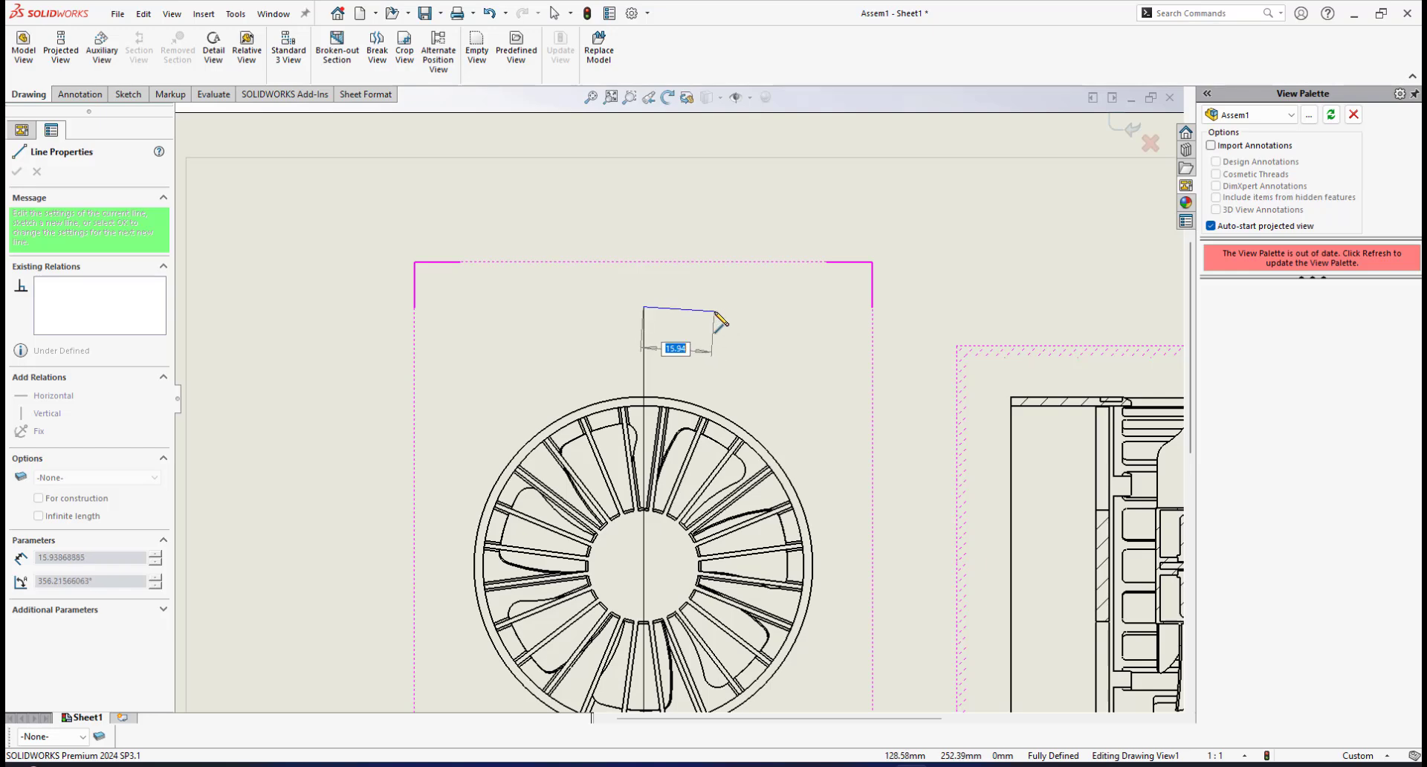
pyautogui.press('Escape')
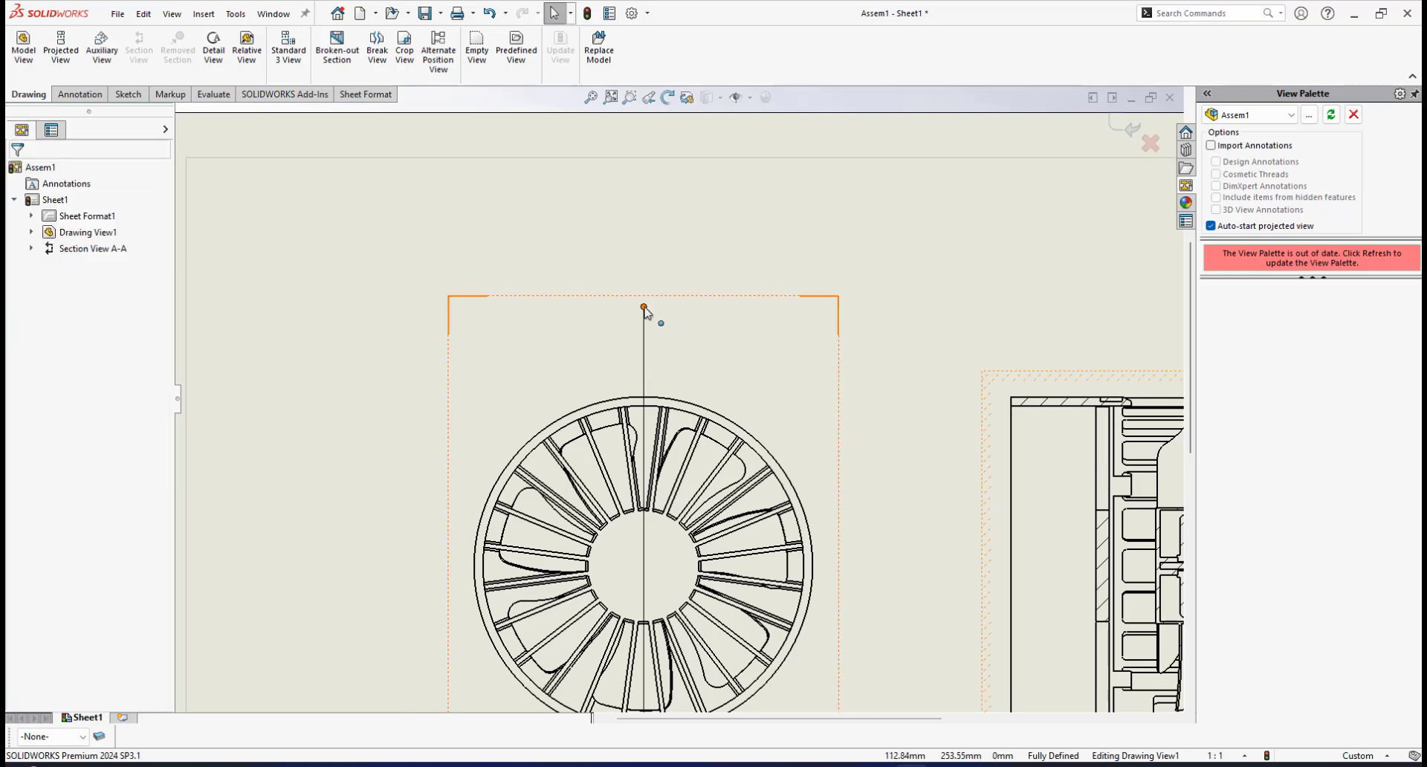
pyautogui.click(644, 308)
pyautogui.moveTo(643, 307); pyautogui.dragTo(645, 357)
# Step: Shorten the cutting line's lower end below the handle to Y about -92.7 mm and exit the sketch
pyautogui.scroll(7, 704, 496)
pyautogui.scroll(-4, 693, 616)
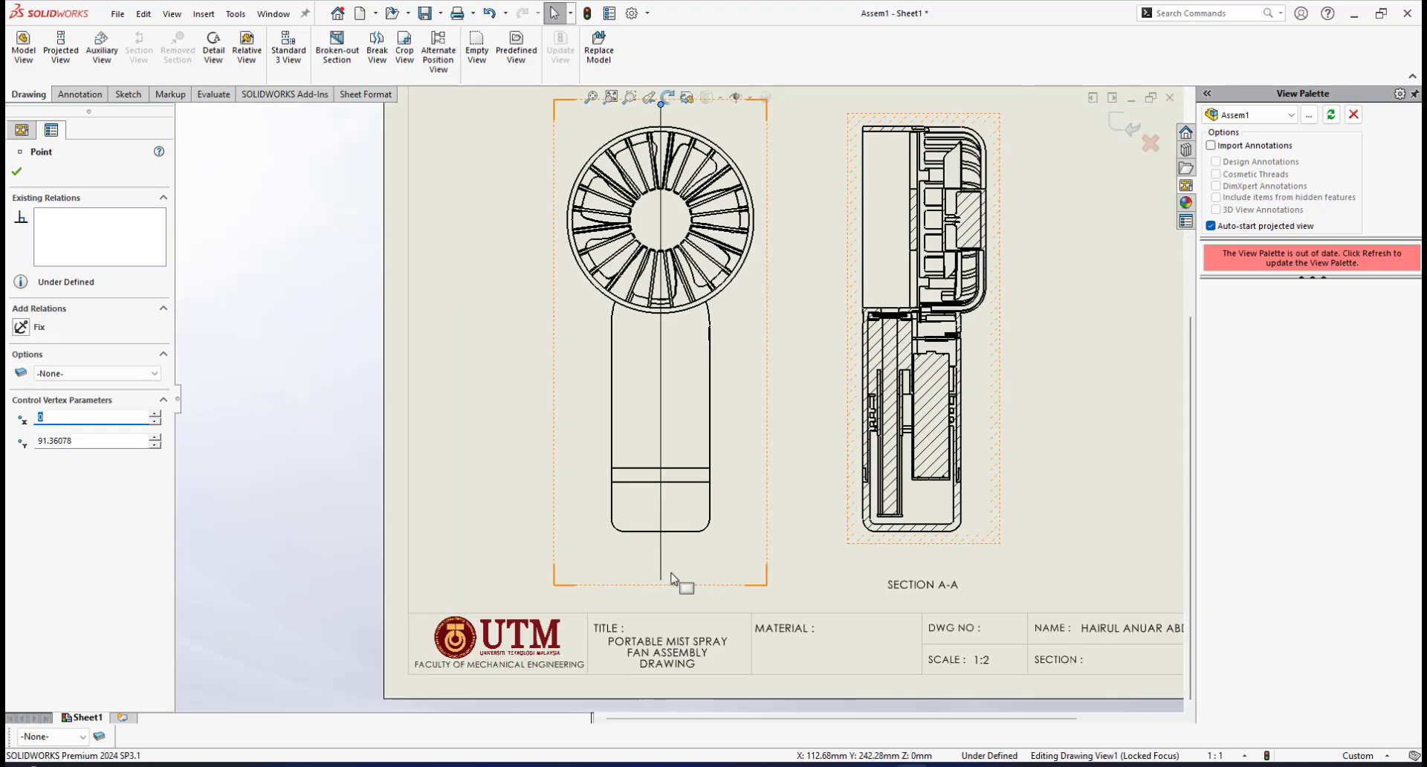
pyautogui.click(661, 579)
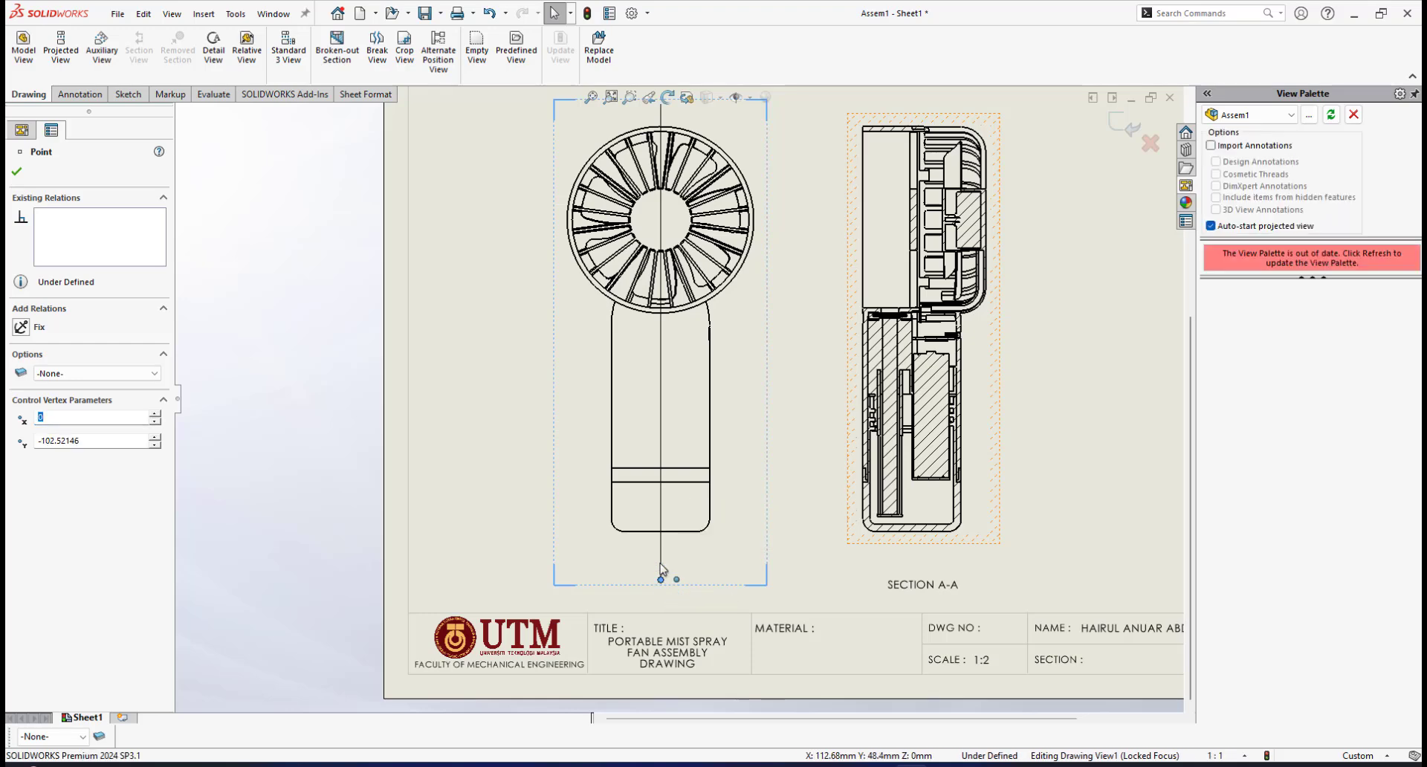
pyautogui.scroll(-5, 666, 557)
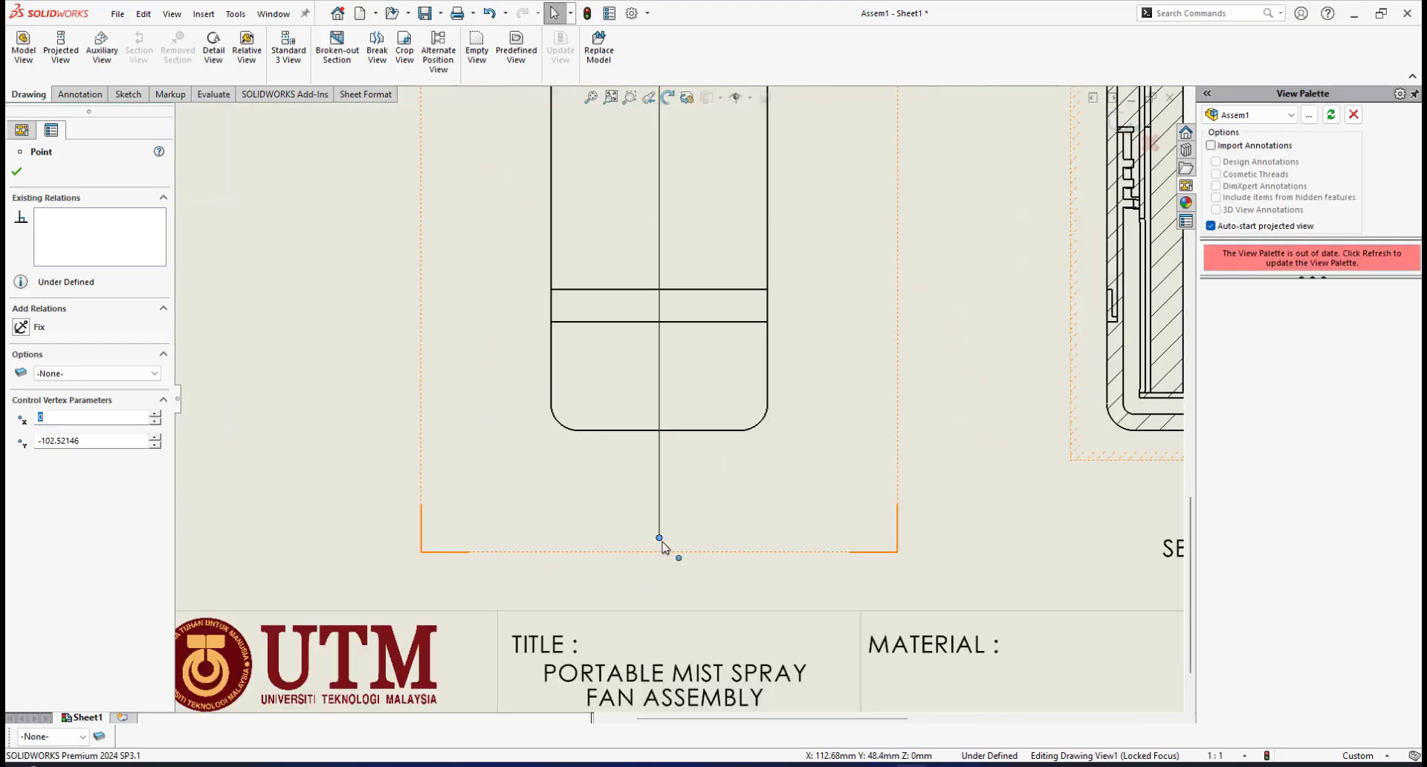
pyautogui.moveTo(659, 538); pyautogui.dragTo(660, 487)
pyautogui.scroll(2, 726, 445)
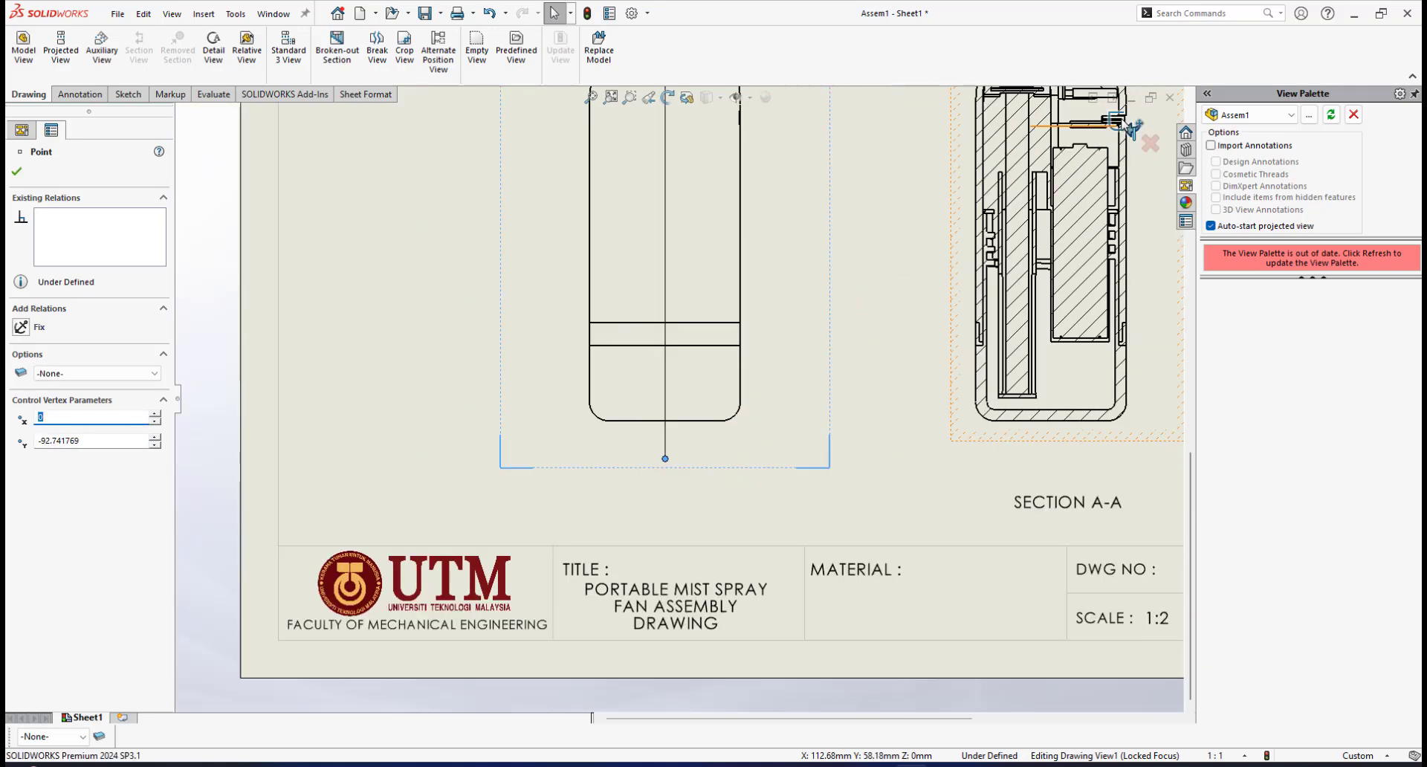
pyautogui.click(1121, 120)
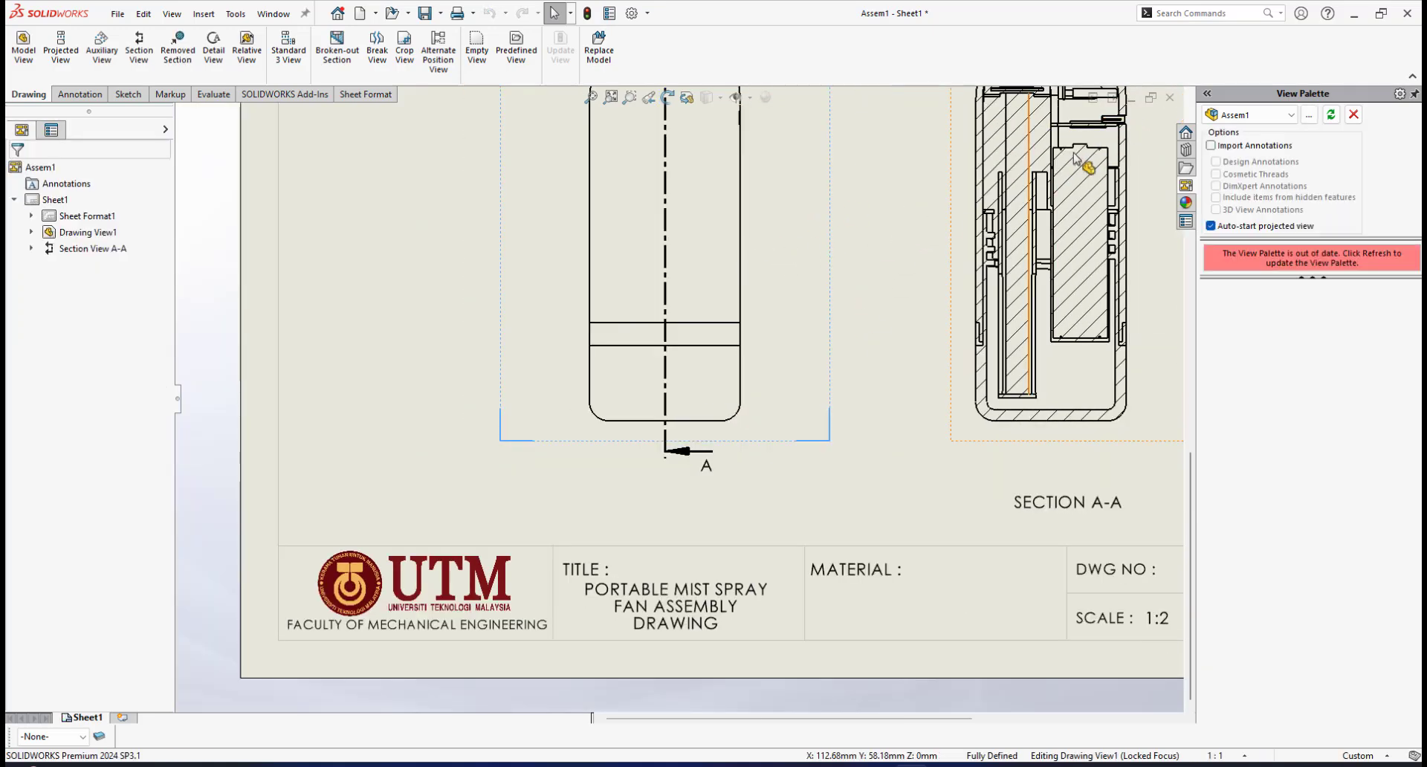
# Step: Examine the shortened cutting line along the front view and its placement beside the section view
pyautogui.scroll(4, 831, 229)
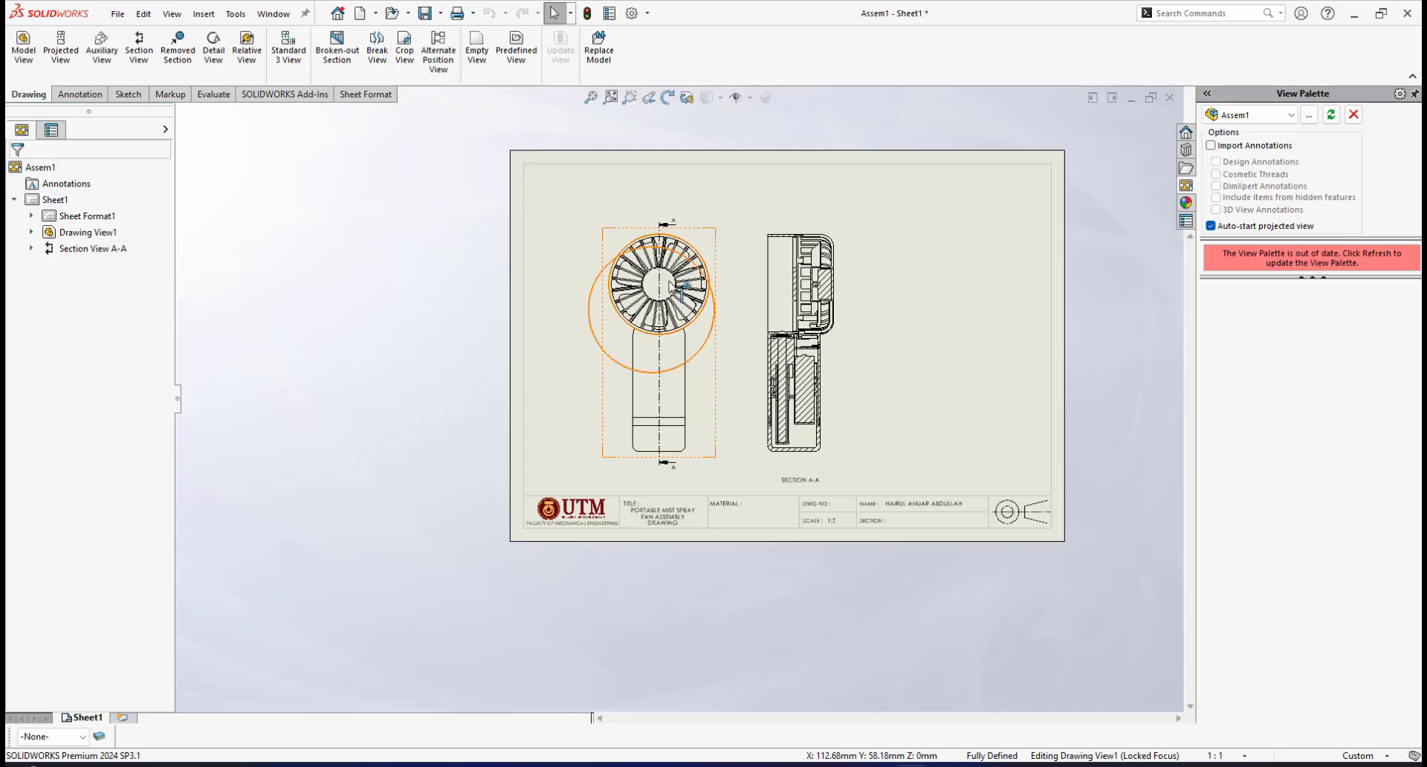
pyautogui.scroll(-5, 640, 500)
pyautogui.scroll(-1, 684, 405)
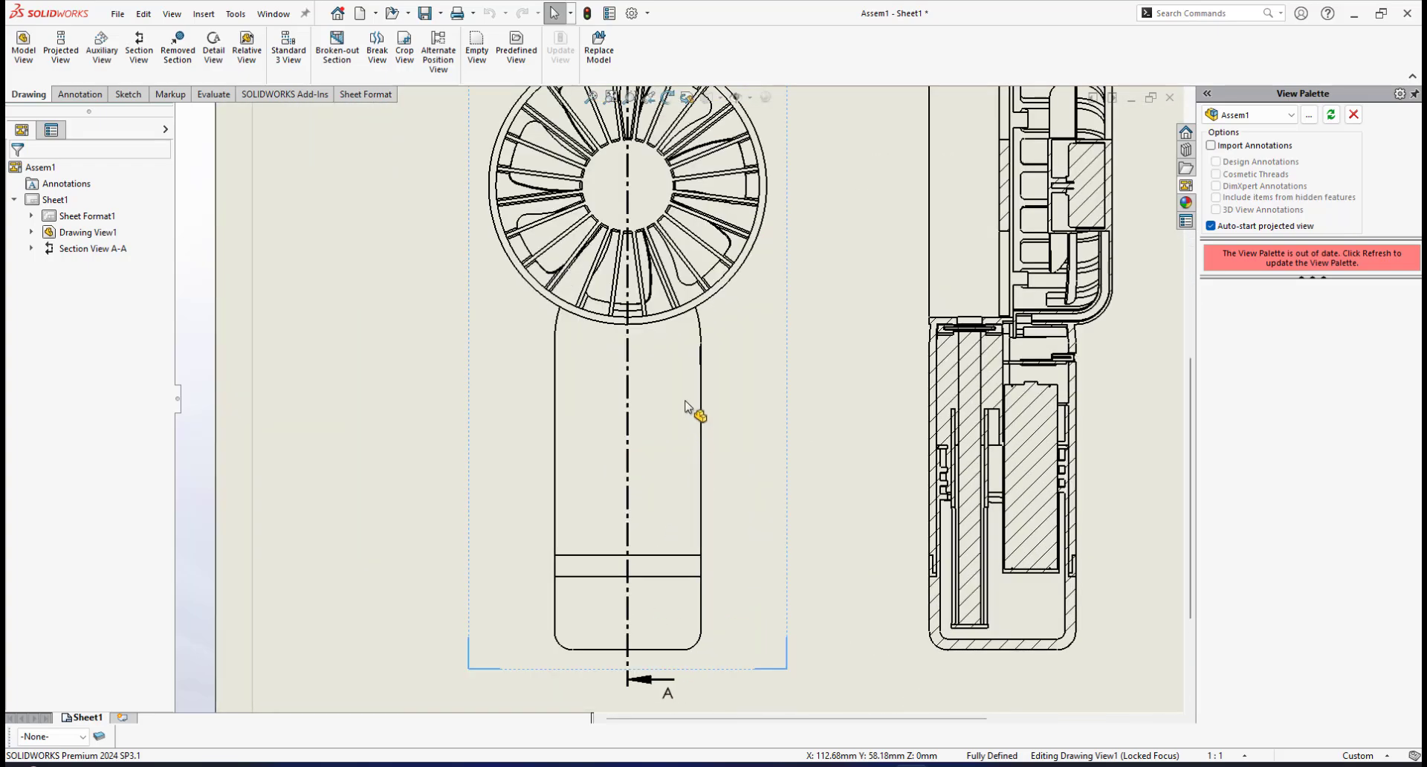
pyautogui.scroll(5, 684, 405)
pyautogui.scroll(-5, 676, 268)
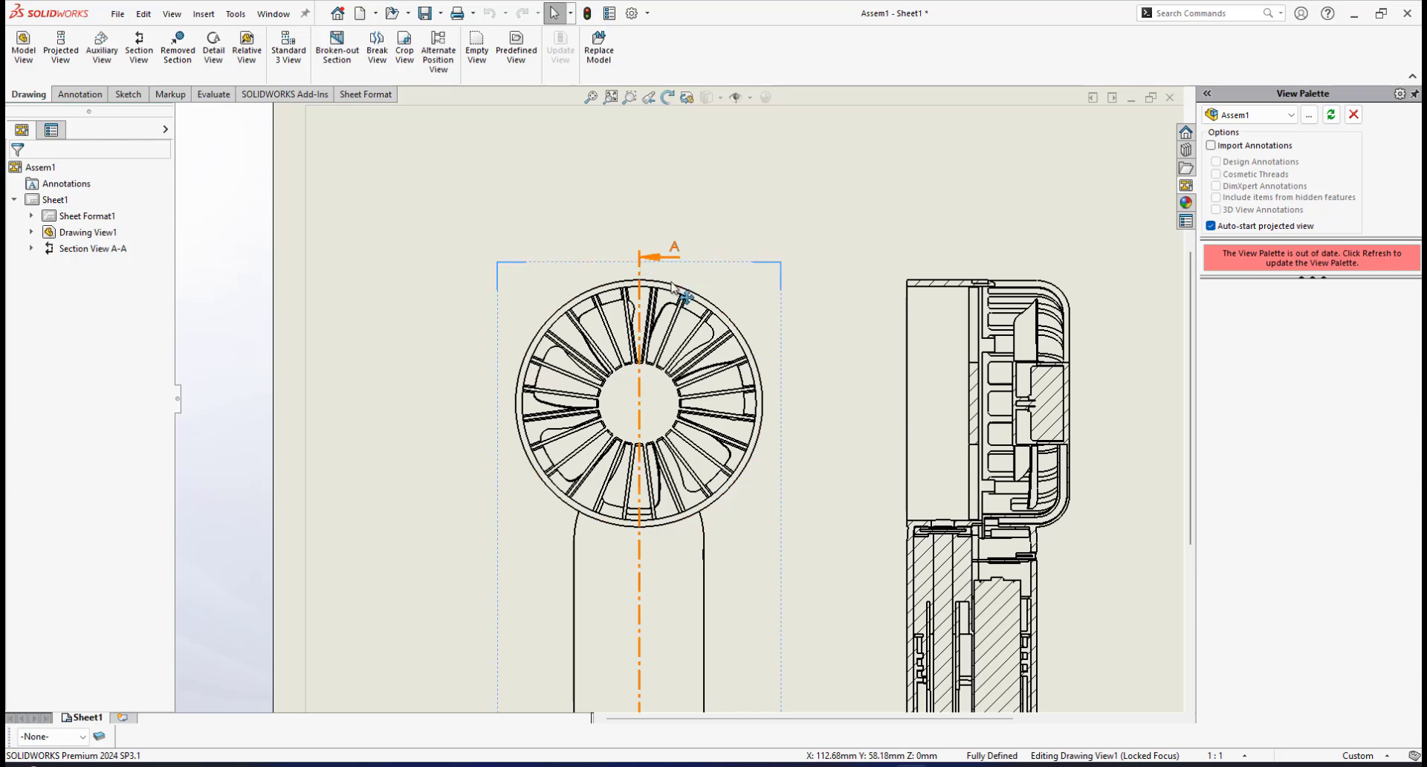
pyautogui.scroll(2, 676, 398)
pyautogui.scroll(-1, 780, 526)
pyautogui.scroll(4, 738, 513)
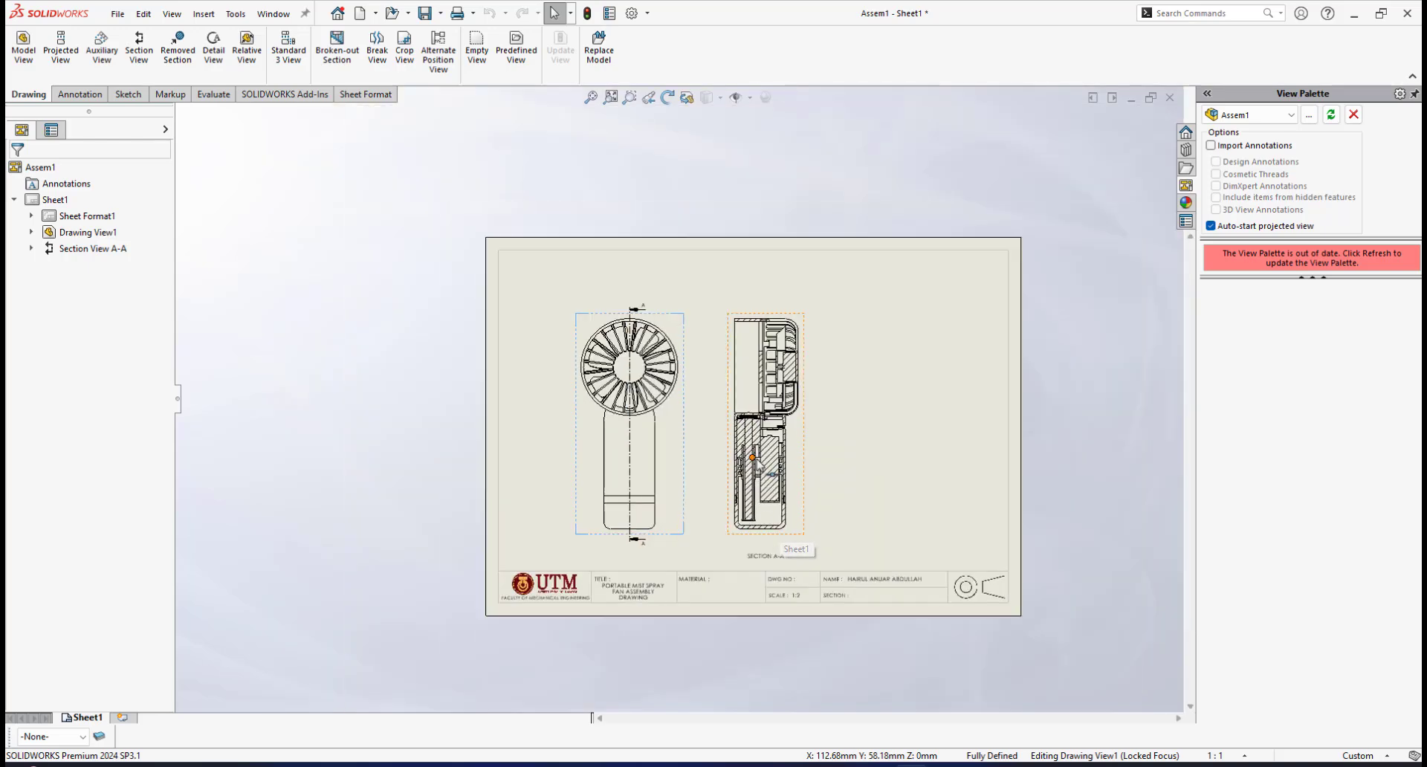
pyautogui.scroll(-6, 698, 316)
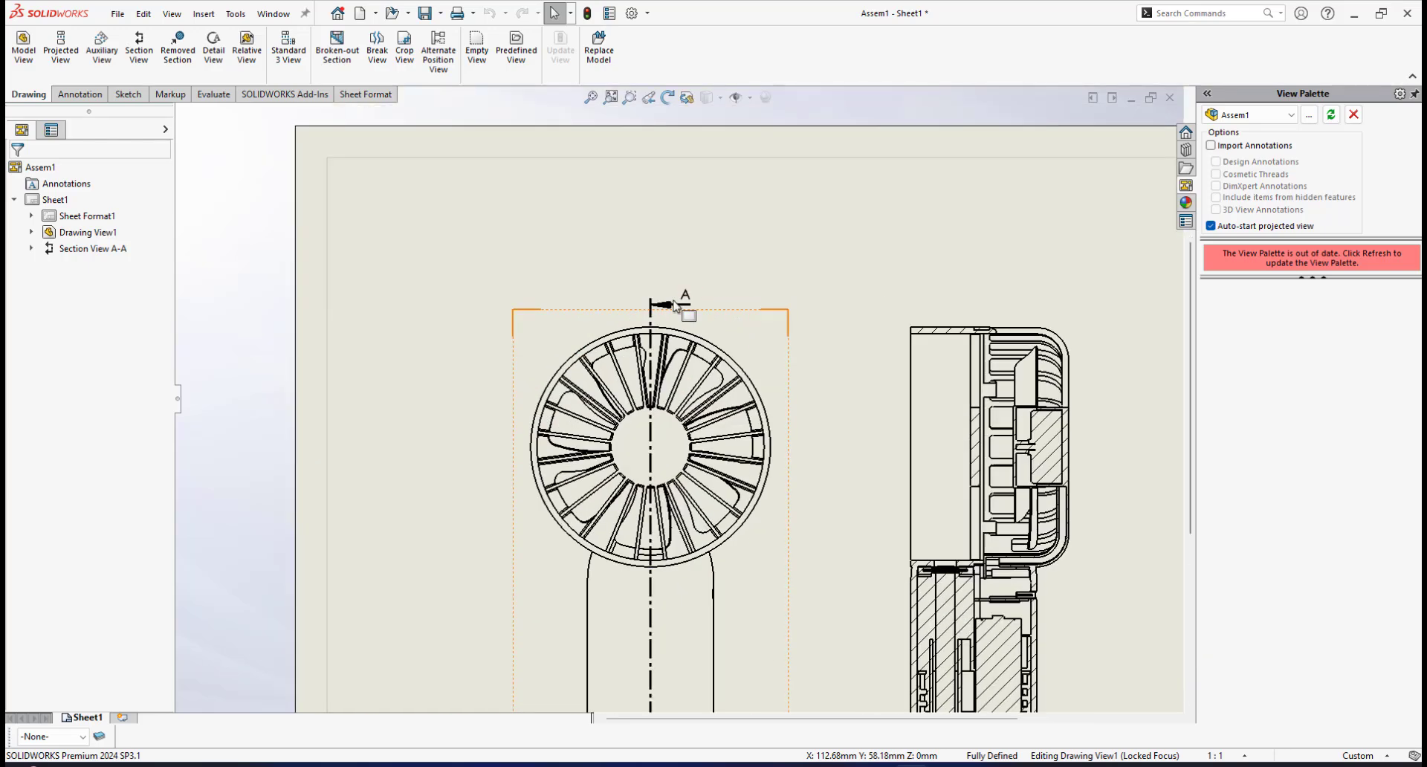
# Step: Relabel the section view's cutting line from A to X and check the section caption
pyautogui.click(685, 297)
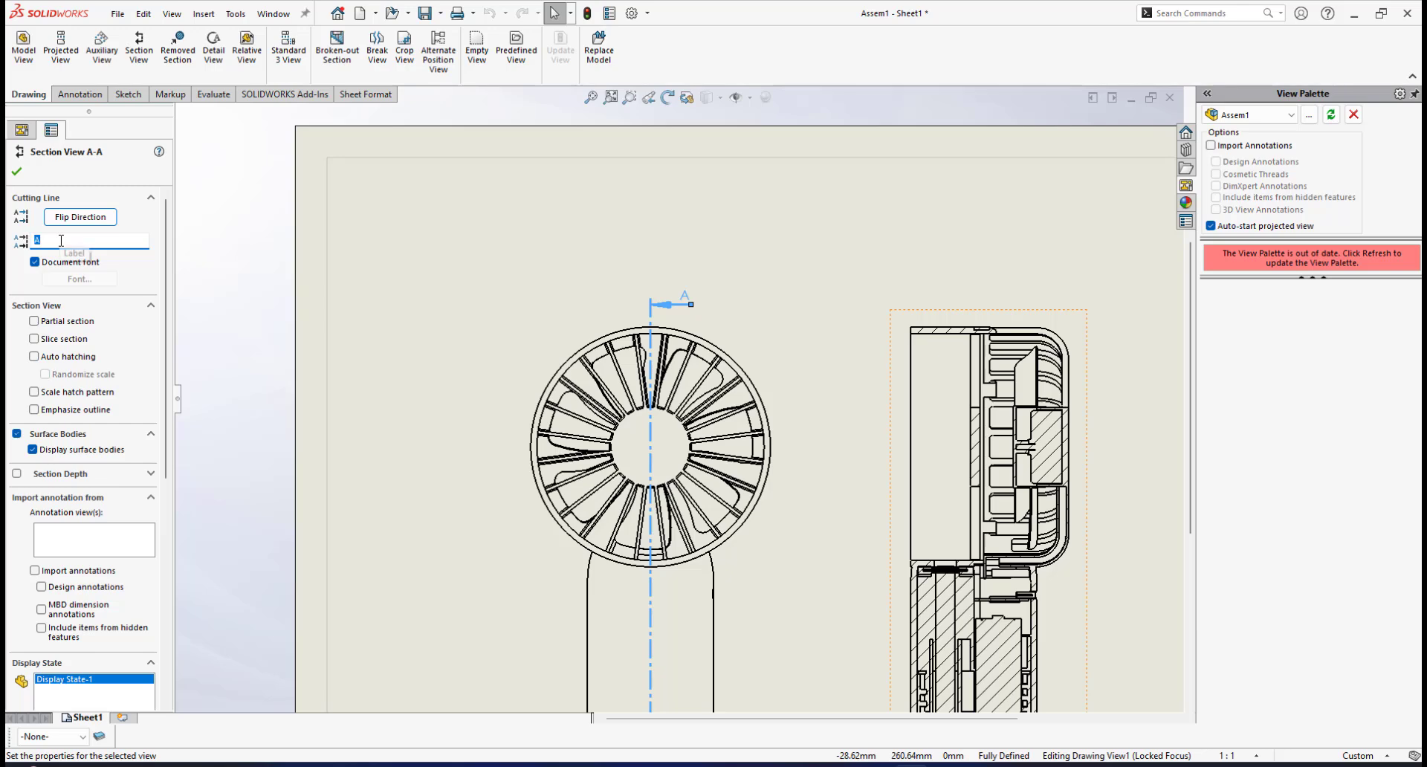
pyautogui.click(16, 171)
pyautogui.scroll(4, 834, 492)
pyautogui.scroll(-4, 754, 617)
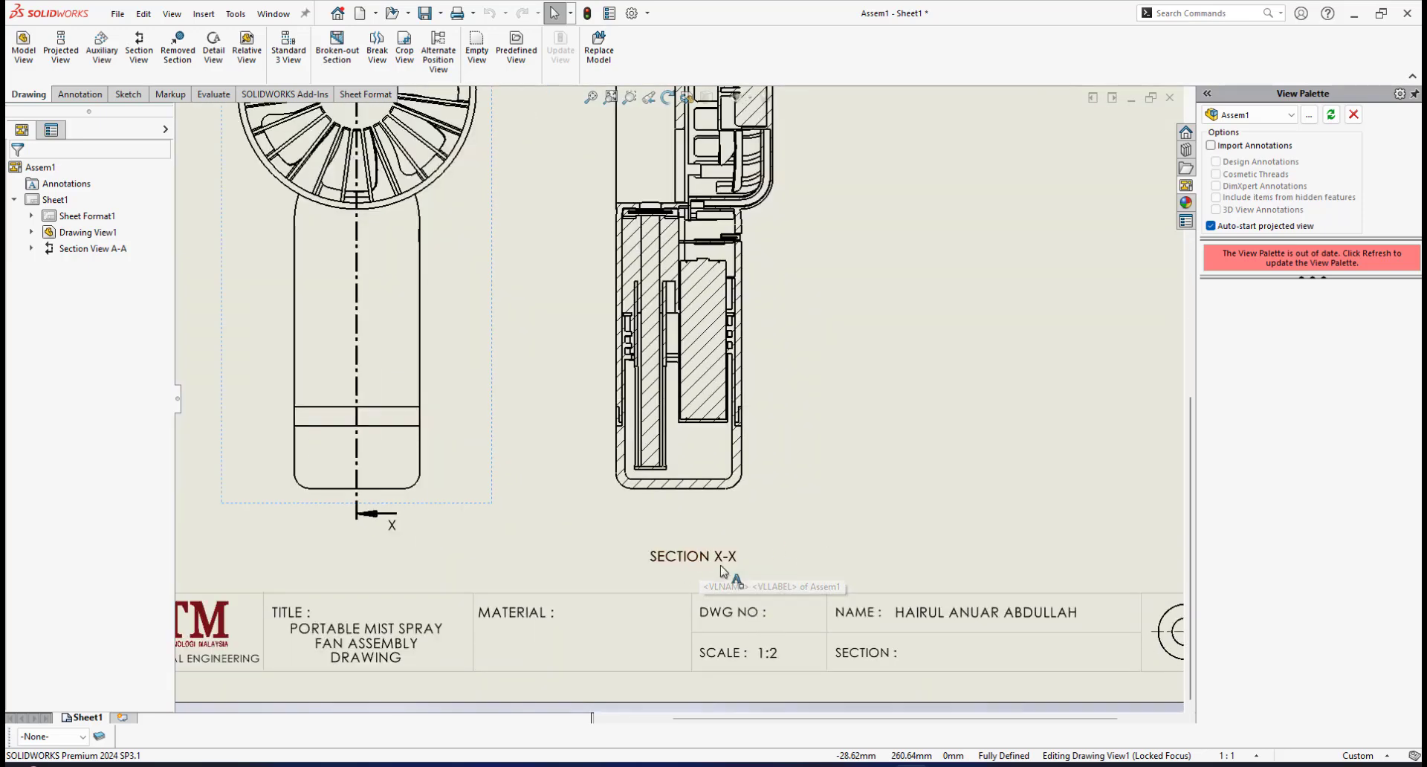
pyautogui.scroll(5, 679, 428)
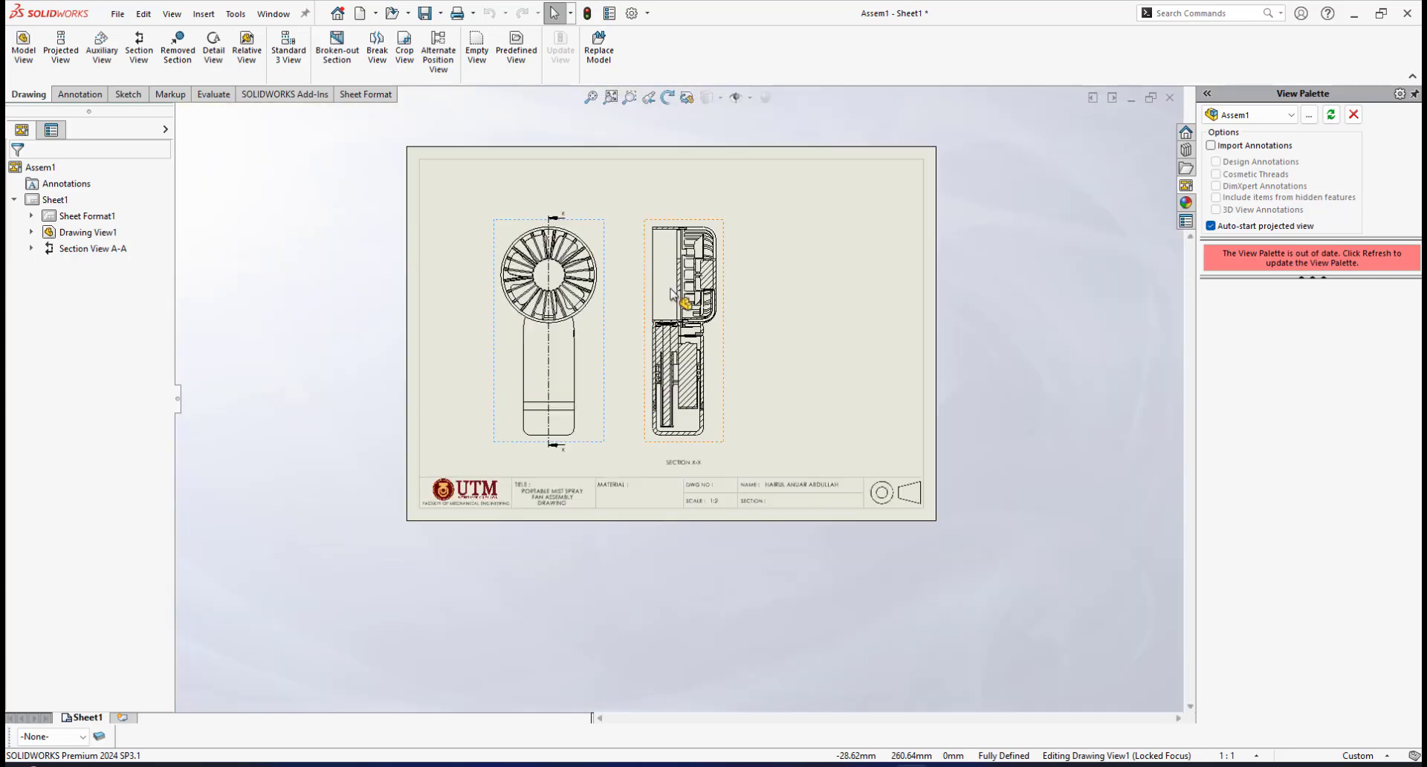
# Step: Save the drawing as Assem1.SLDDRW in the New folder directory, replacing the existing file
pyautogui.click(424, 13)
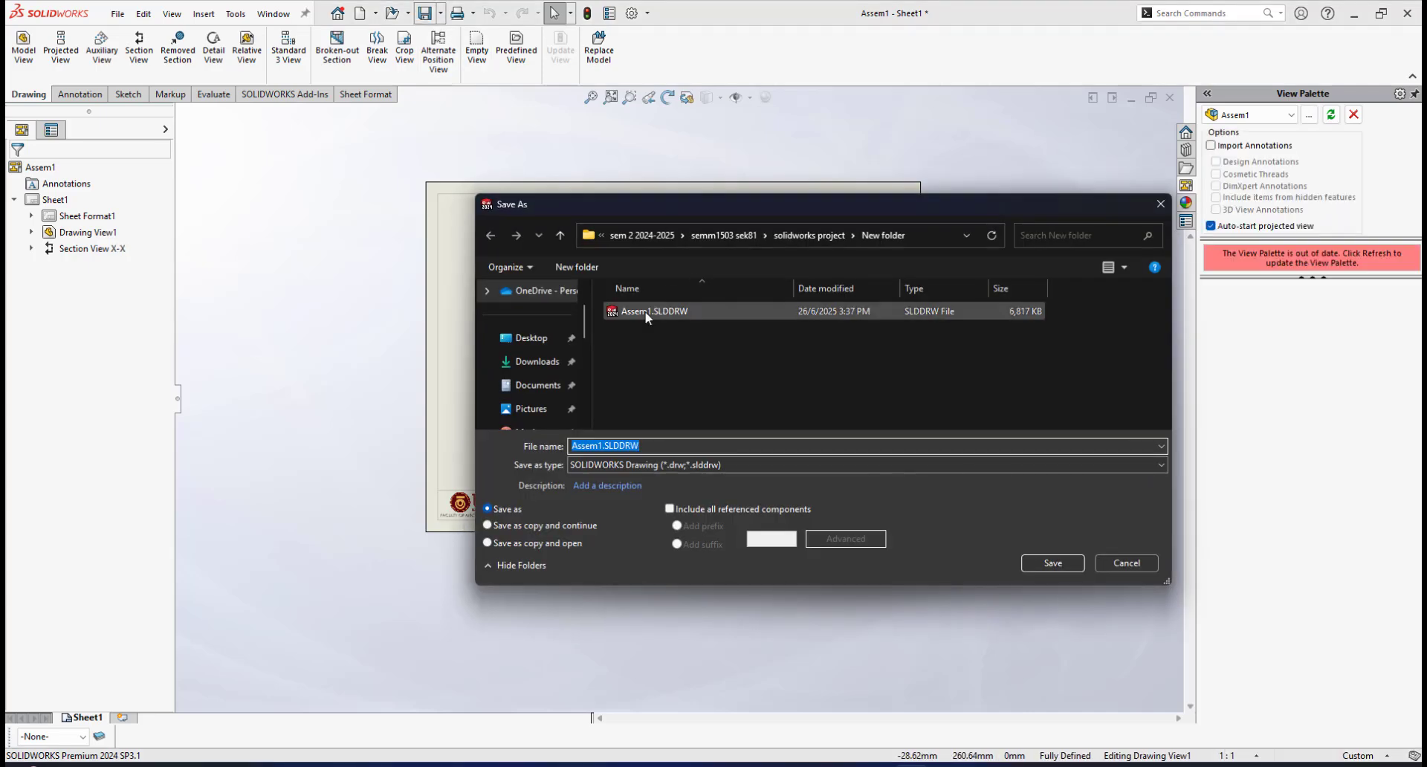
pyautogui.click(649, 318)
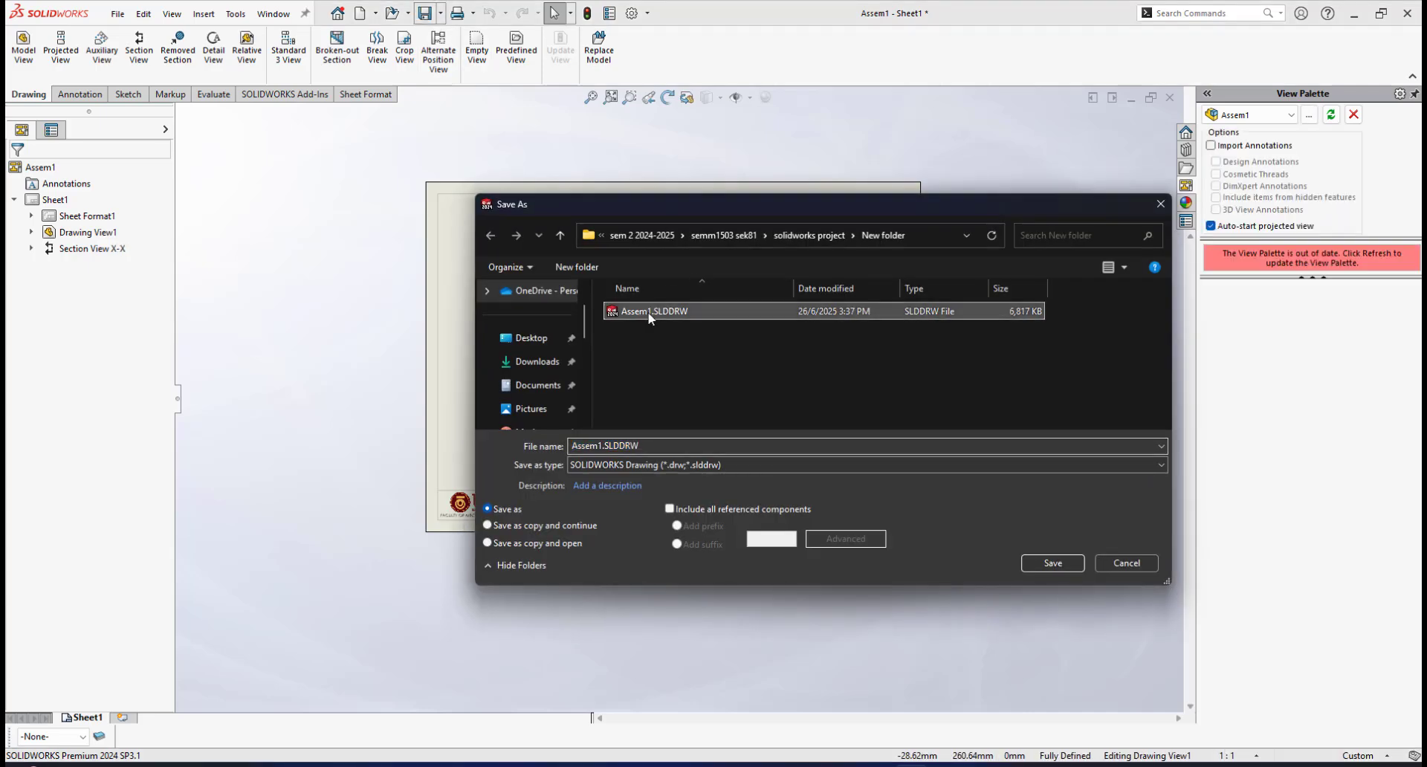
pyautogui.click(1052, 562)
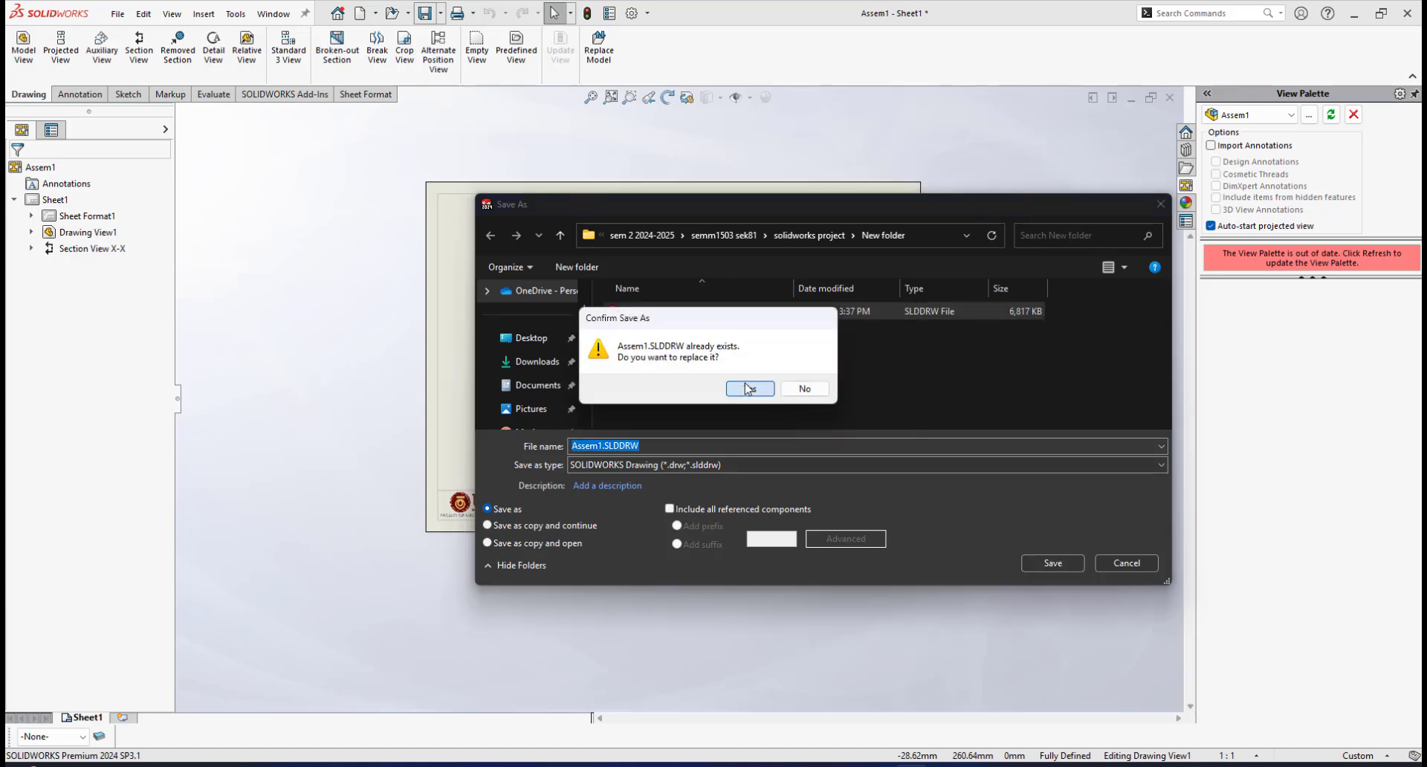
pyautogui.click(749, 388)
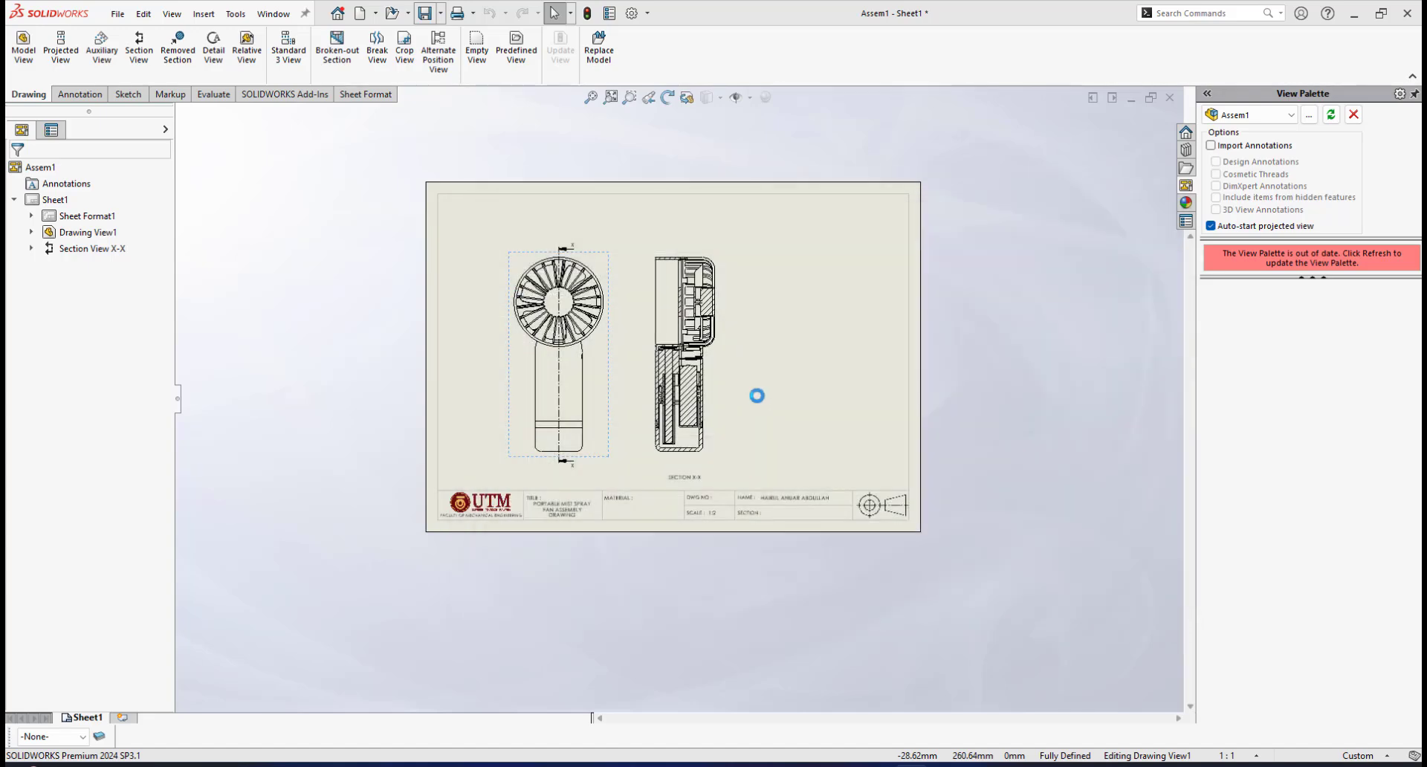
# Step: Examine section X-X from the fan head down to the battery compartment, comparing the hatching of the cut components
pyautogui.scroll(-3, 699, 331)
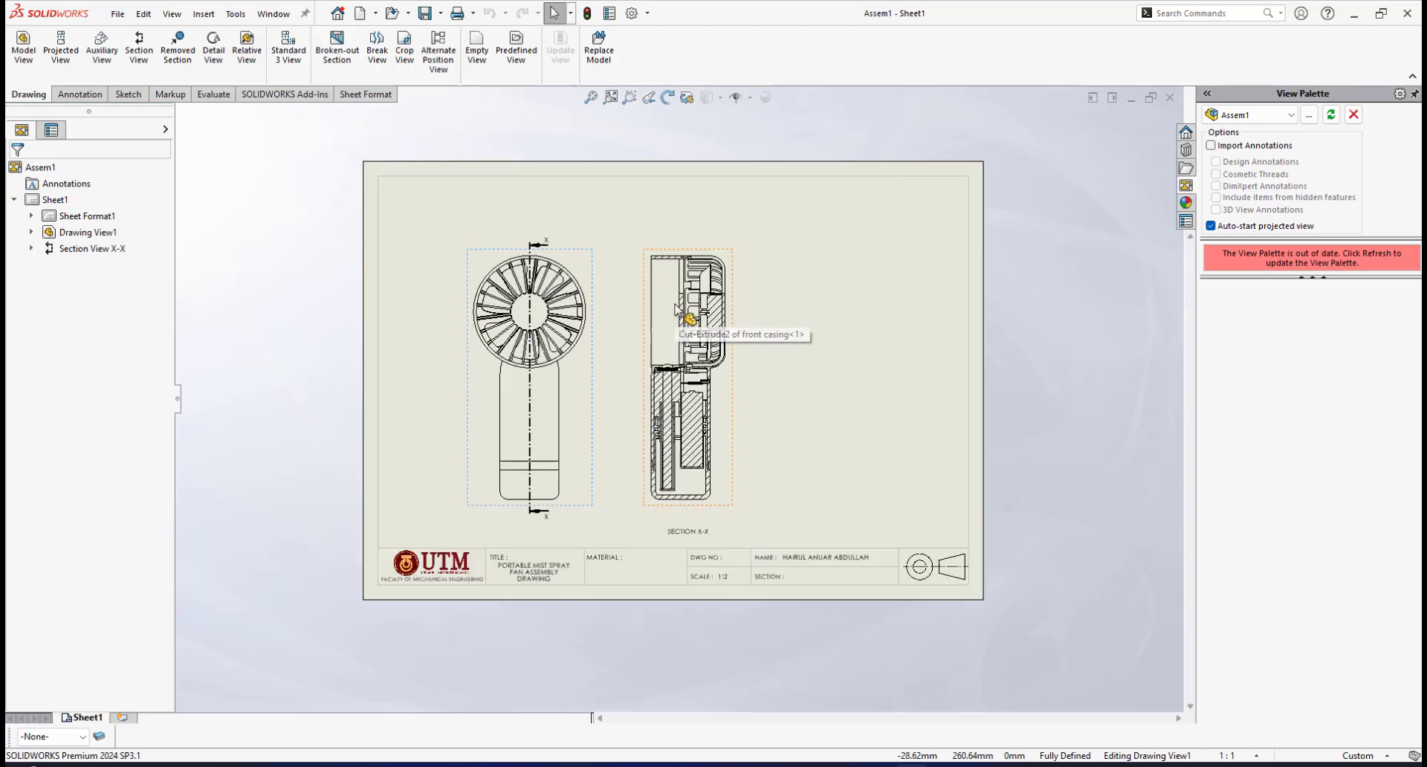
pyautogui.scroll(-4, 684, 365)
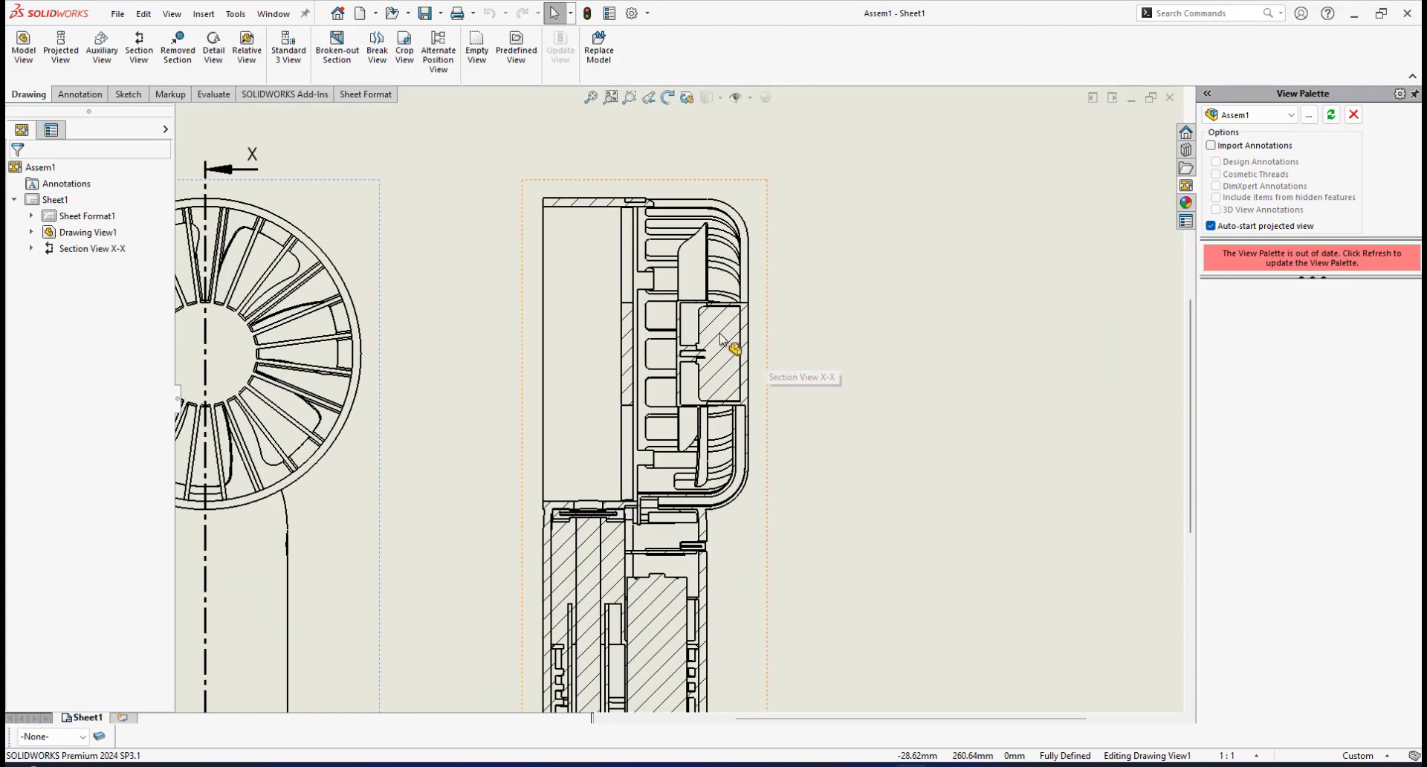
pyautogui.press('f')
pyautogui.scroll(-8, 673, 297)
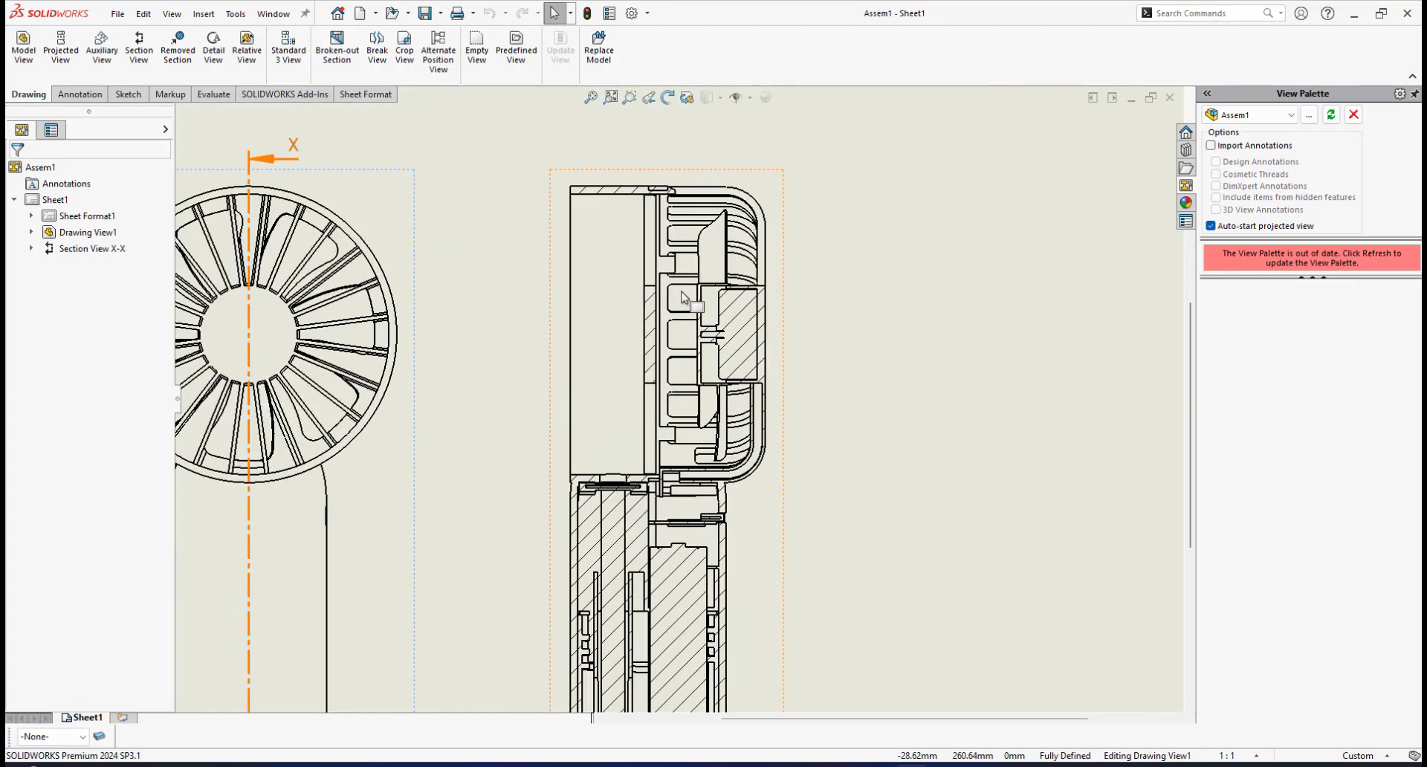
pyautogui.scroll(-1, 672, 301)
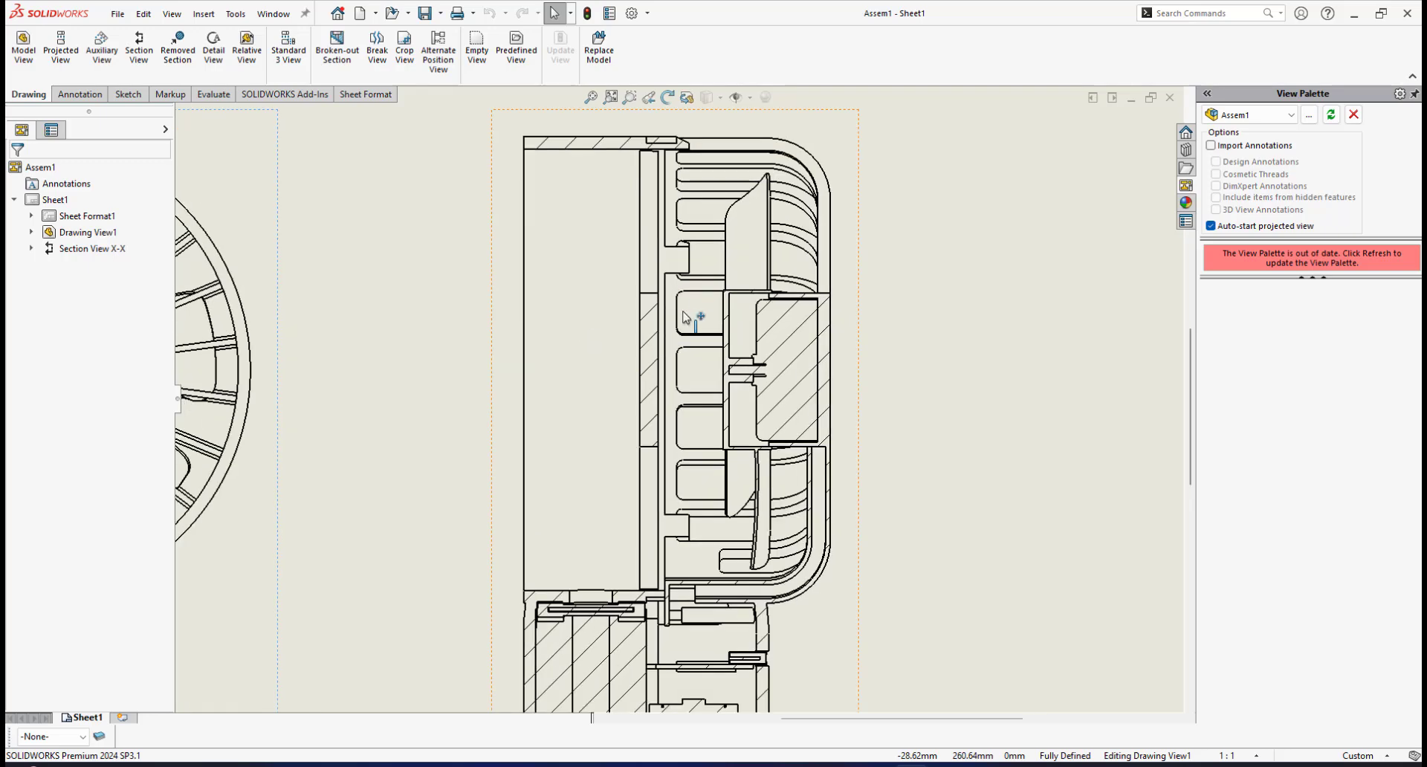
pyautogui.scroll(2, 773, 368)
pyautogui.scroll(-6, 685, 566)
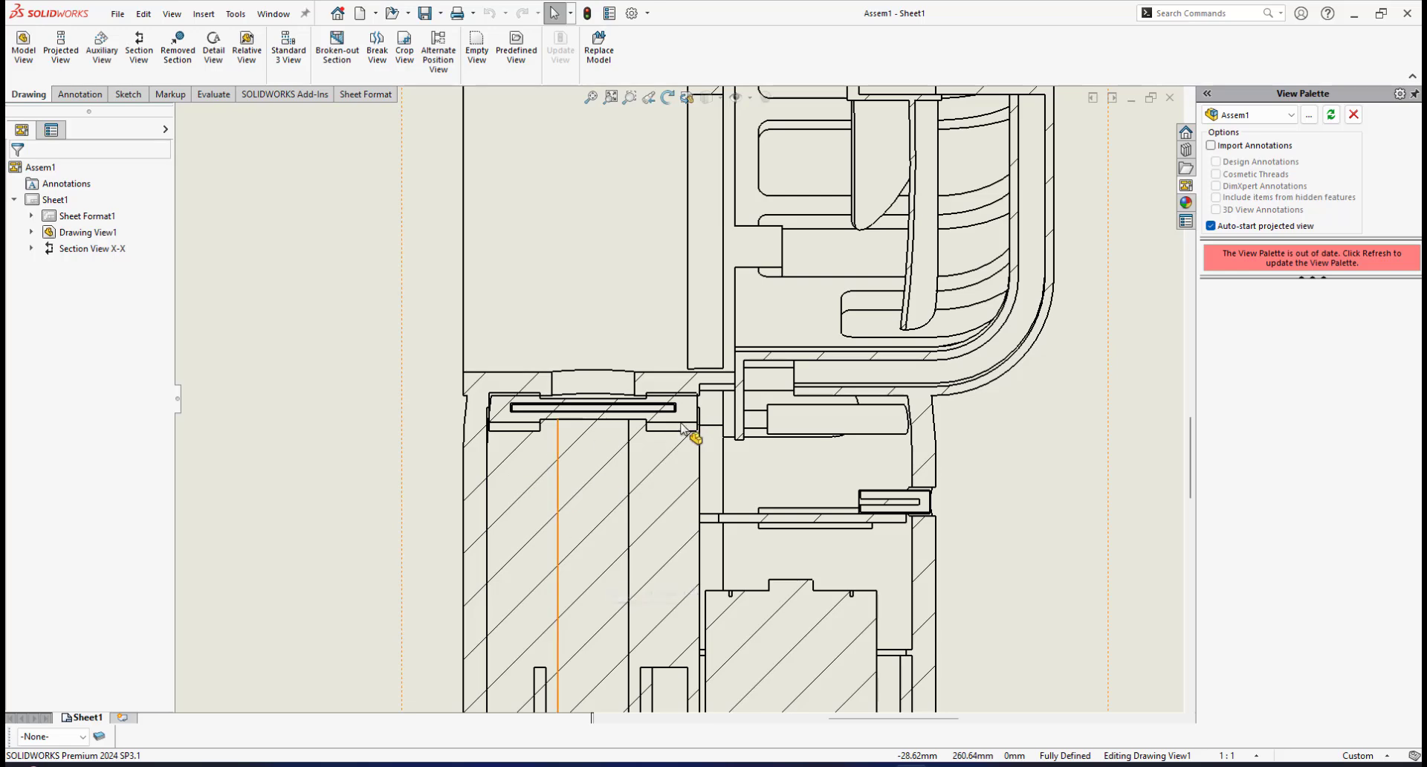
pyautogui.scroll(5, 646, 519)
pyautogui.scroll(-3, 712, 522)
pyautogui.scroll(2, 715, 375)
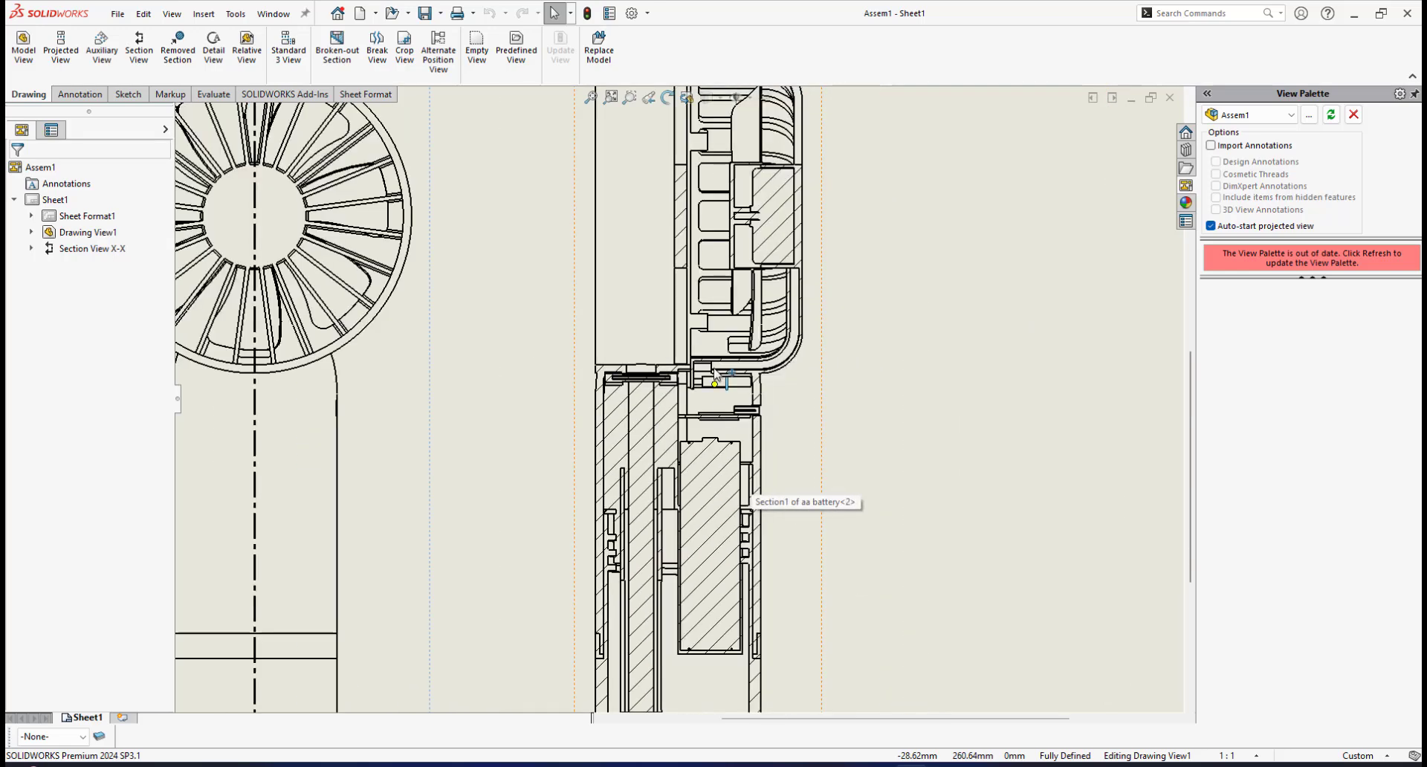
pyautogui.scroll(3, 643, 522)
pyautogui.scroll(-2, 676, 219)
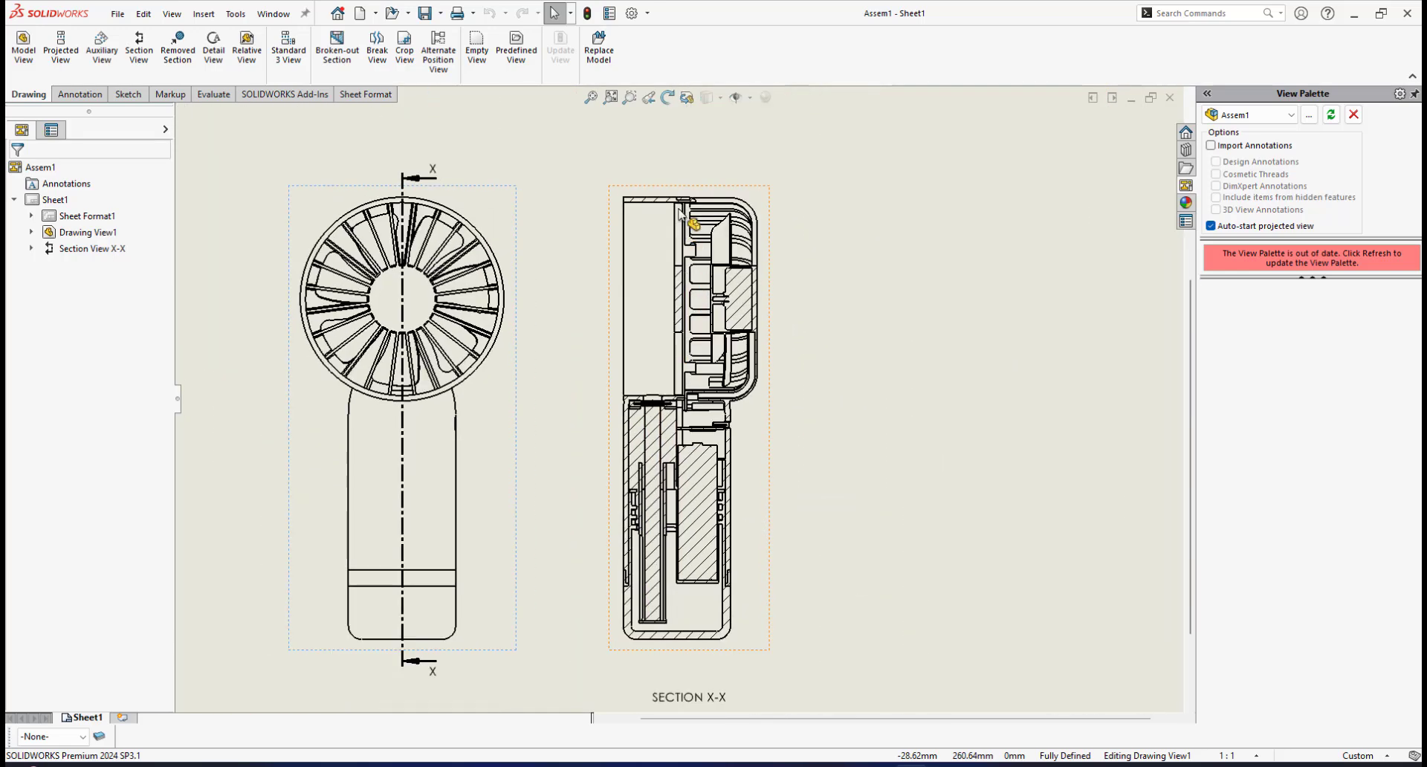
# Step: Inspect the fan head in section X-X, checking the hatching of the front casing, rear casing and dc motor
pyautogui.scroll(-3, 678, 253)
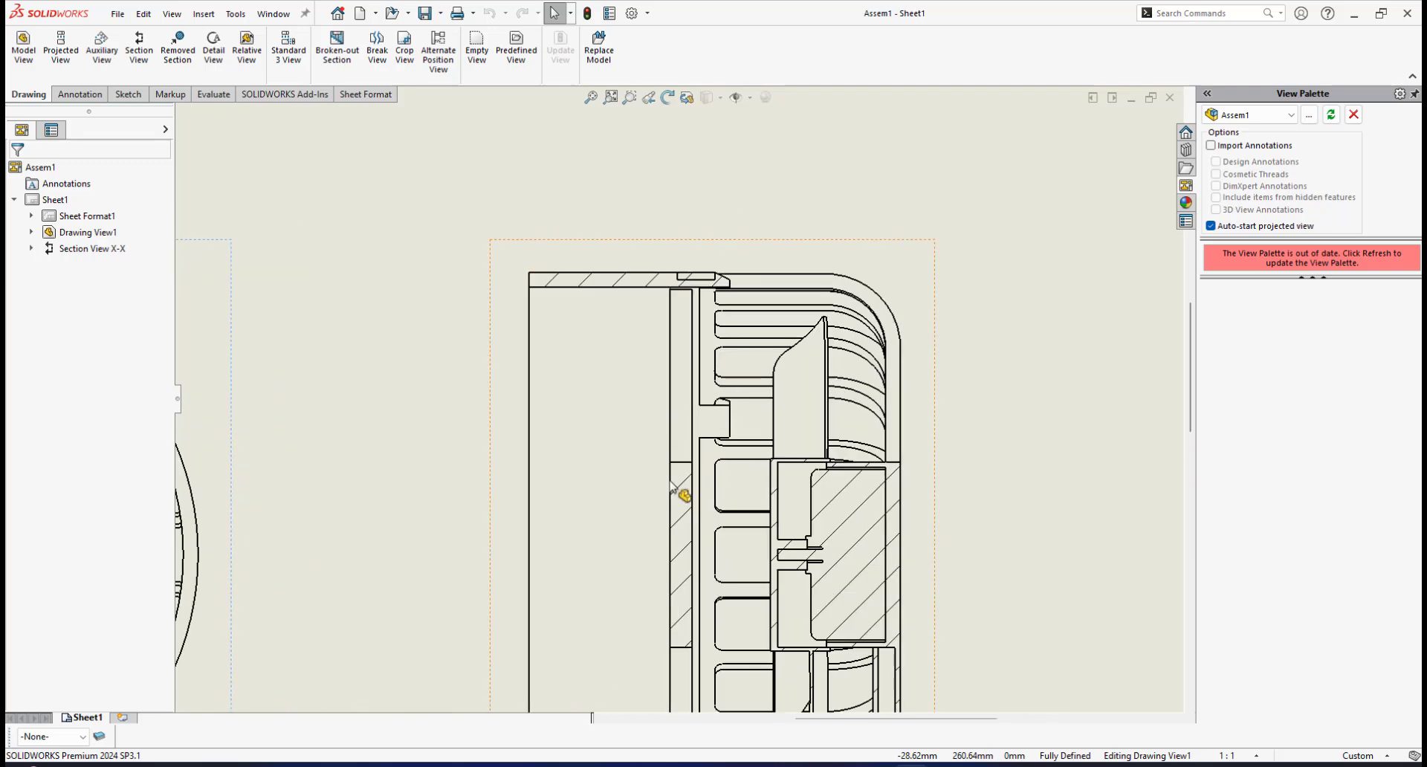
pyautogui.scroll(2, 672, 532)
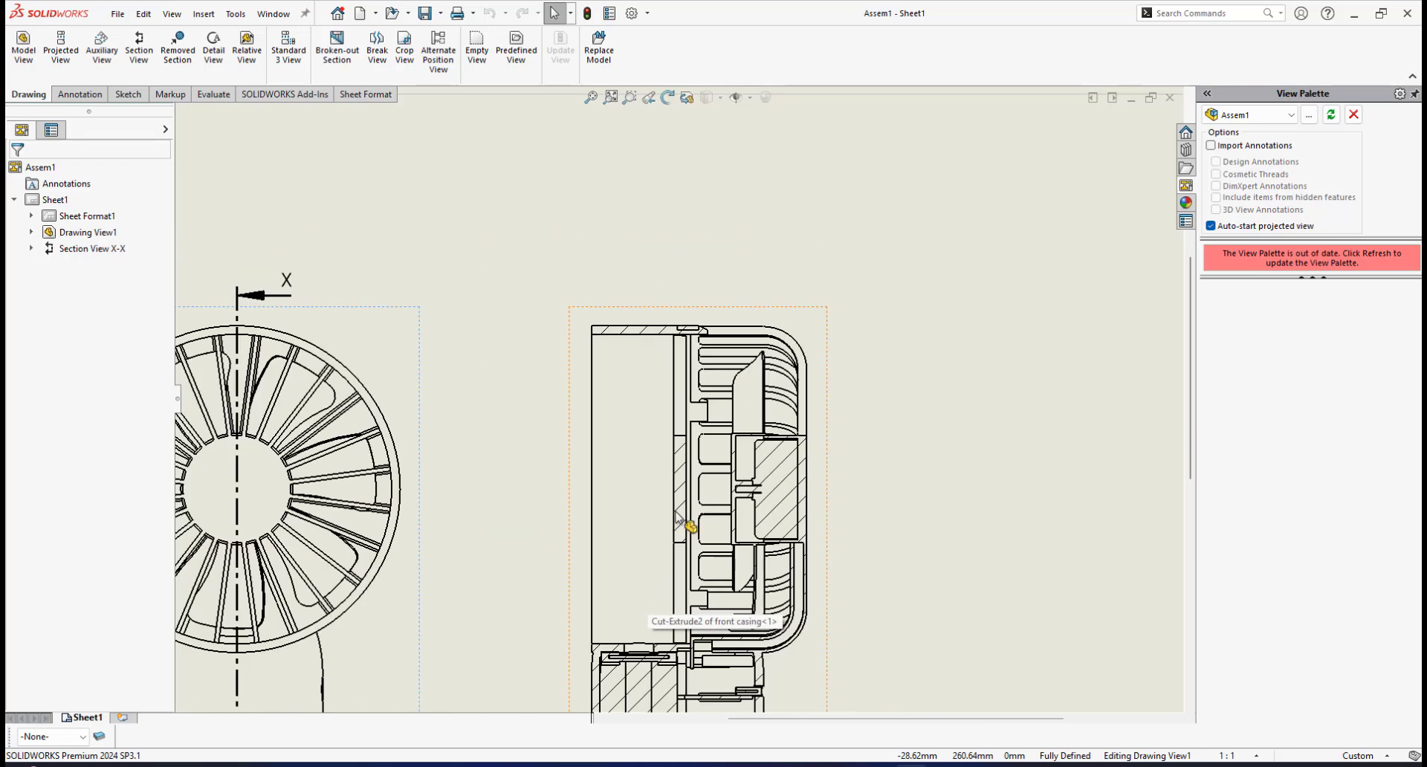
pyautogui.scroll(-3, 662, 398)
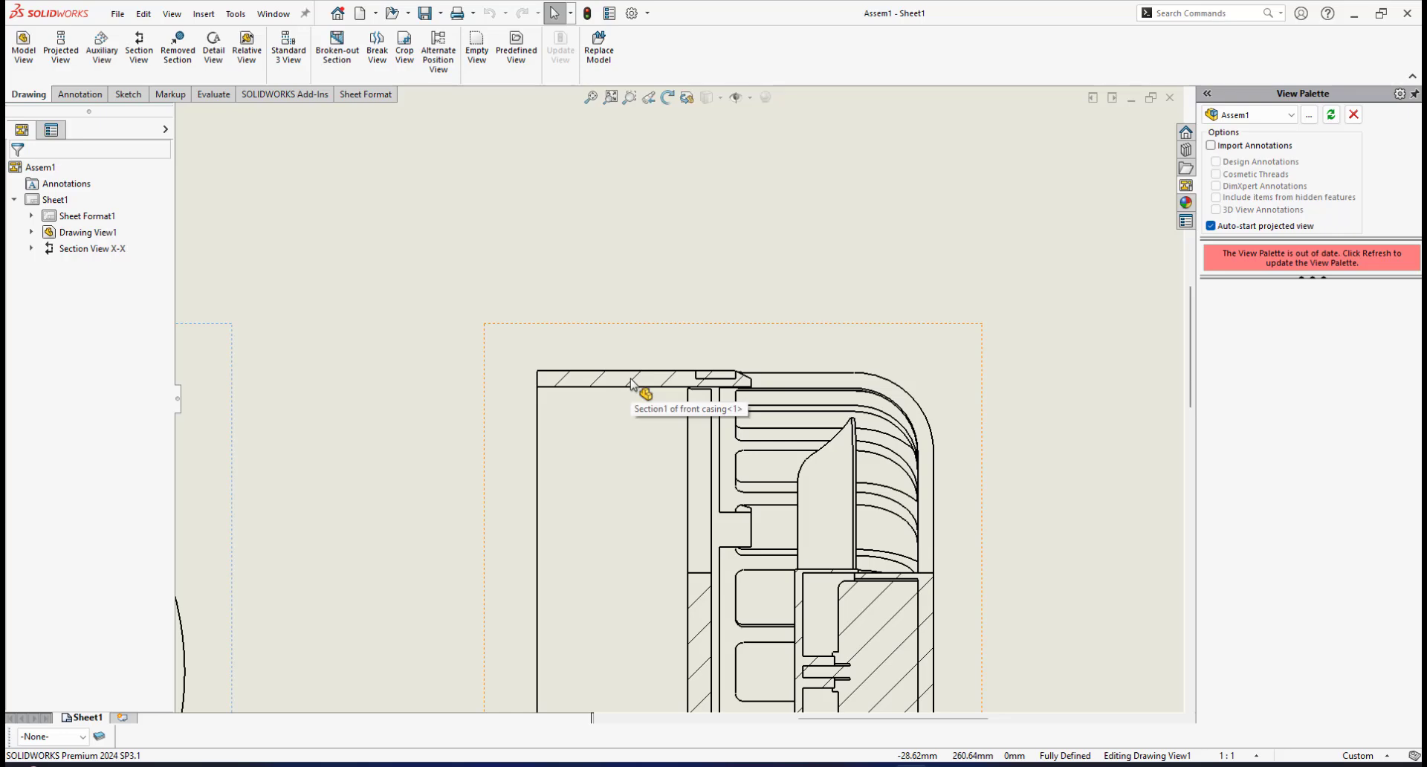
pyautogui.scroll(2, 731, 435)
pyautogui.scroll(-1, 665, 594)
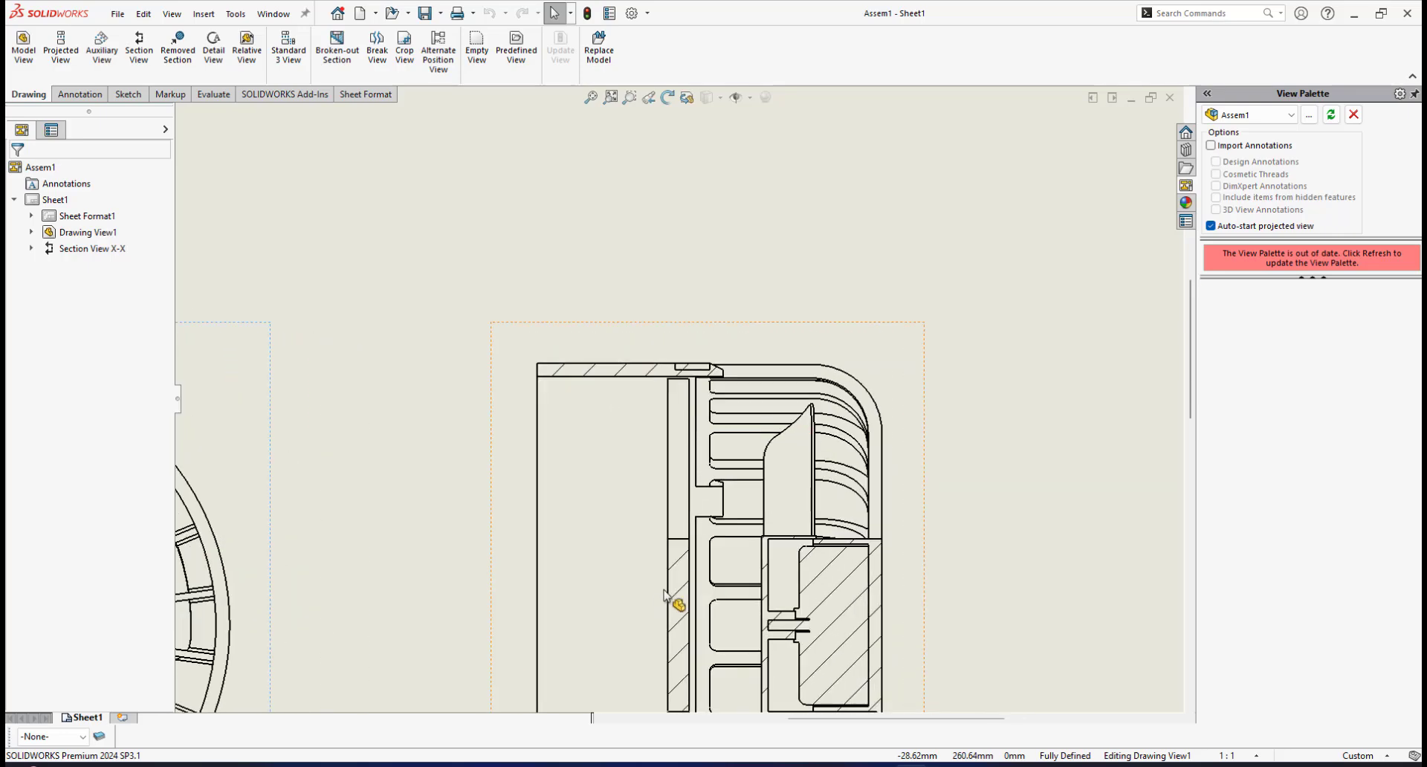
pyautogui.scroll(1, 788, 579)
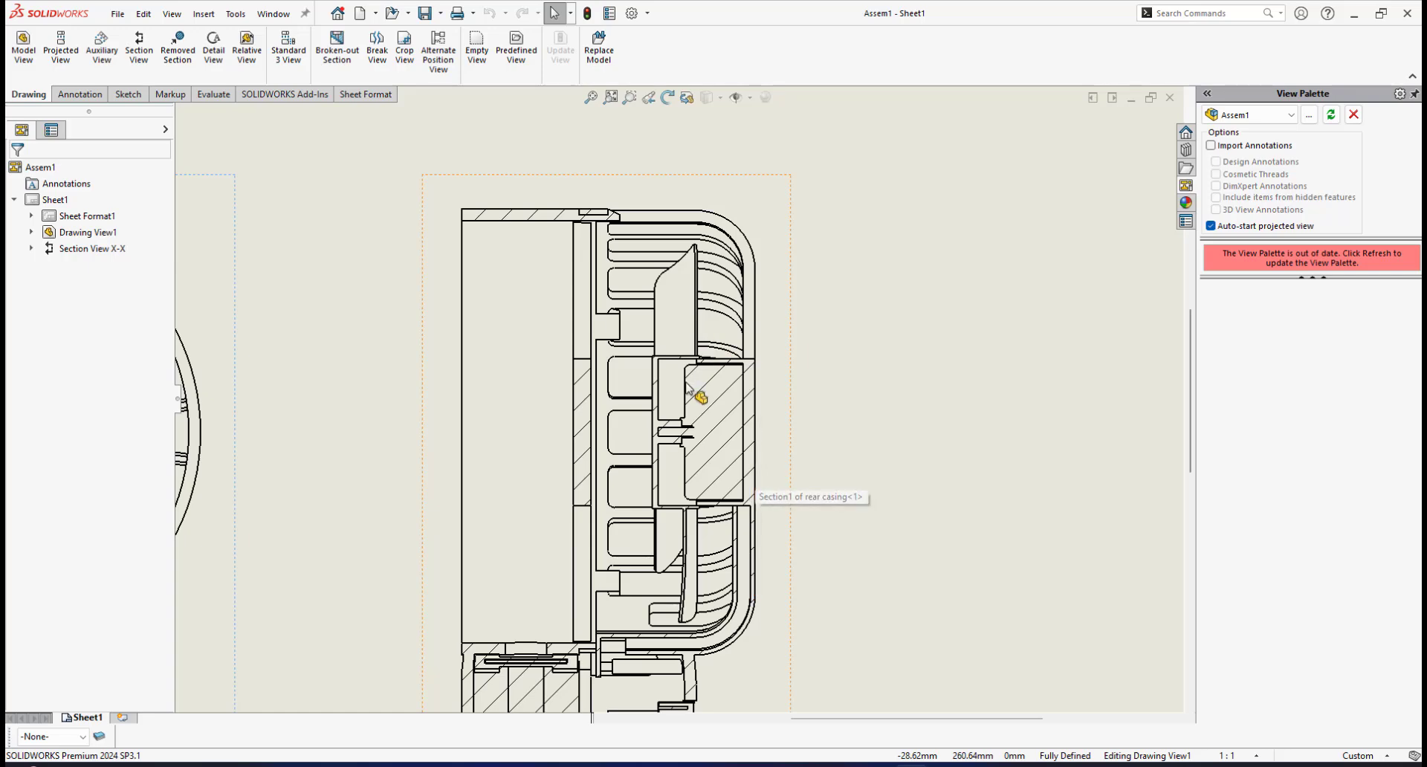
pyautogui.scroll(-1, 714, 461)
pyautogui.scroll(-1, 701, 330)
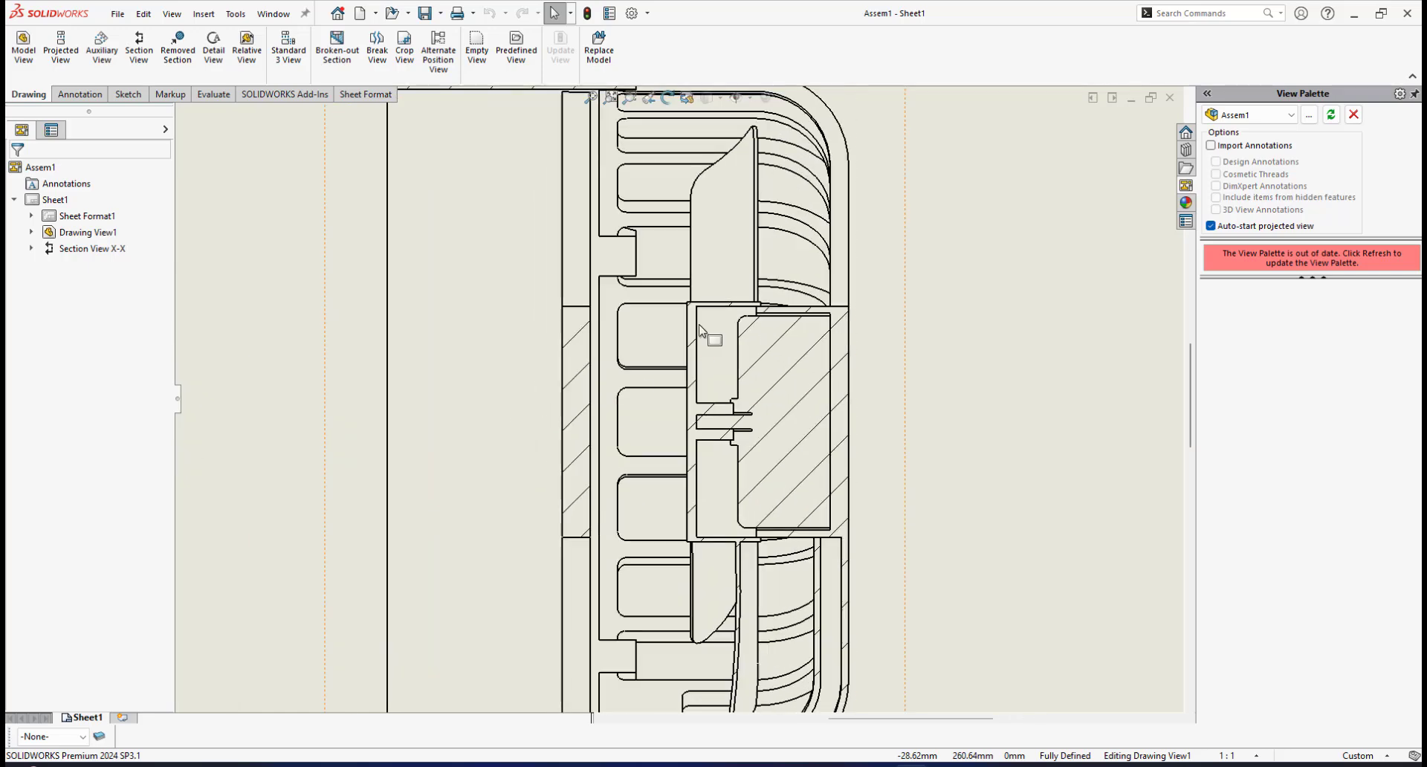
pyautogui.scroll(1, 605, 255)
pyautogui.scroll(1, 633, 508)
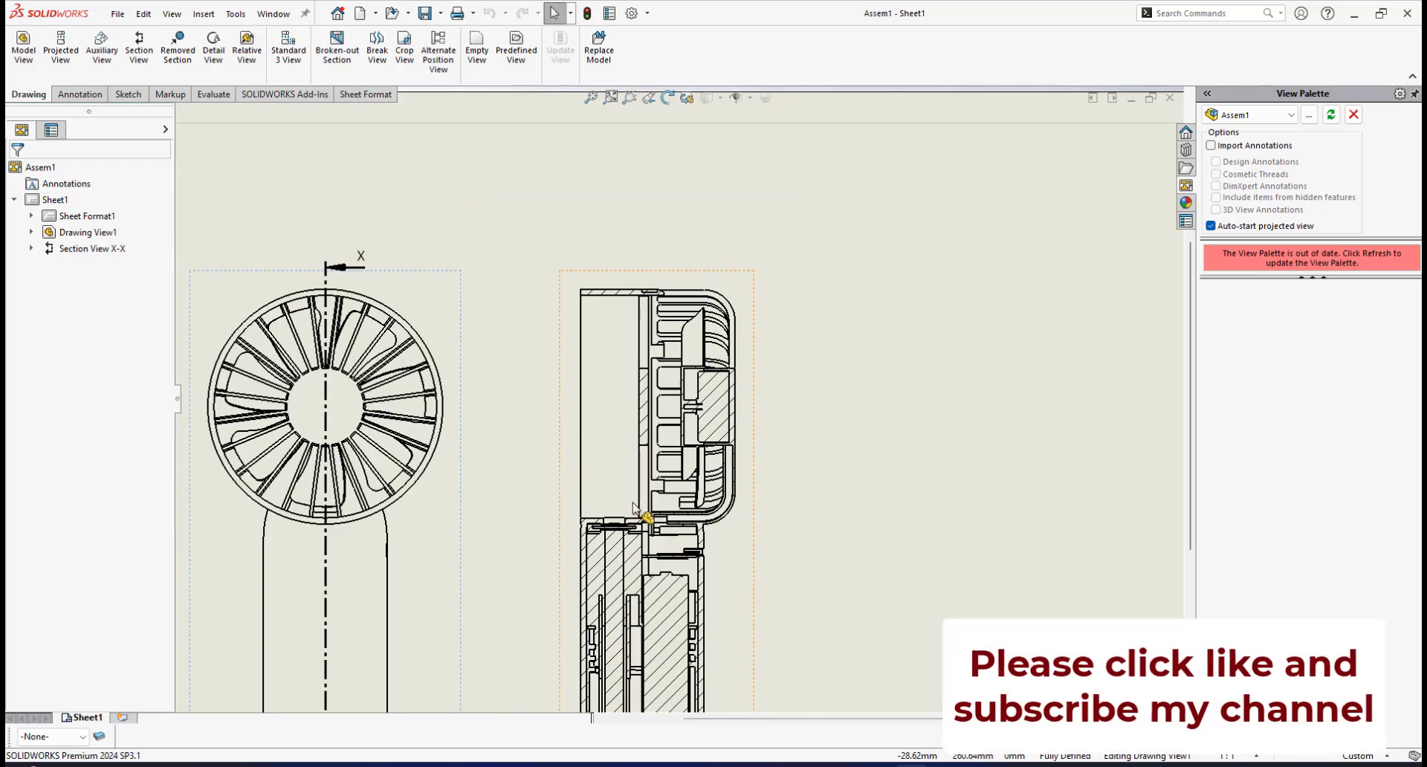
# Step: Open the hatch properties of the front casing's cut upper wall in section X-X
pyautogui.scroll(-3, 681, 282)
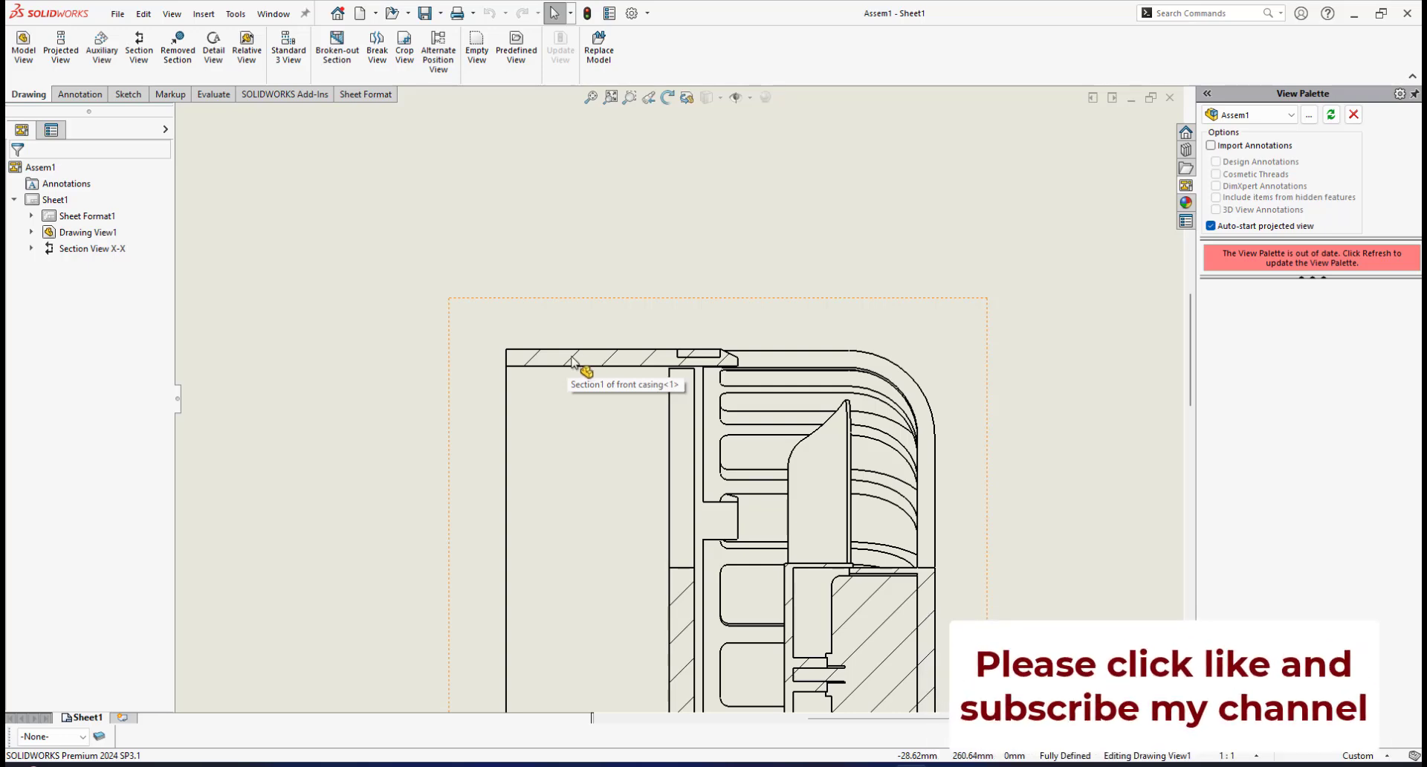
pyautogui.scroll(2, 675, 395)
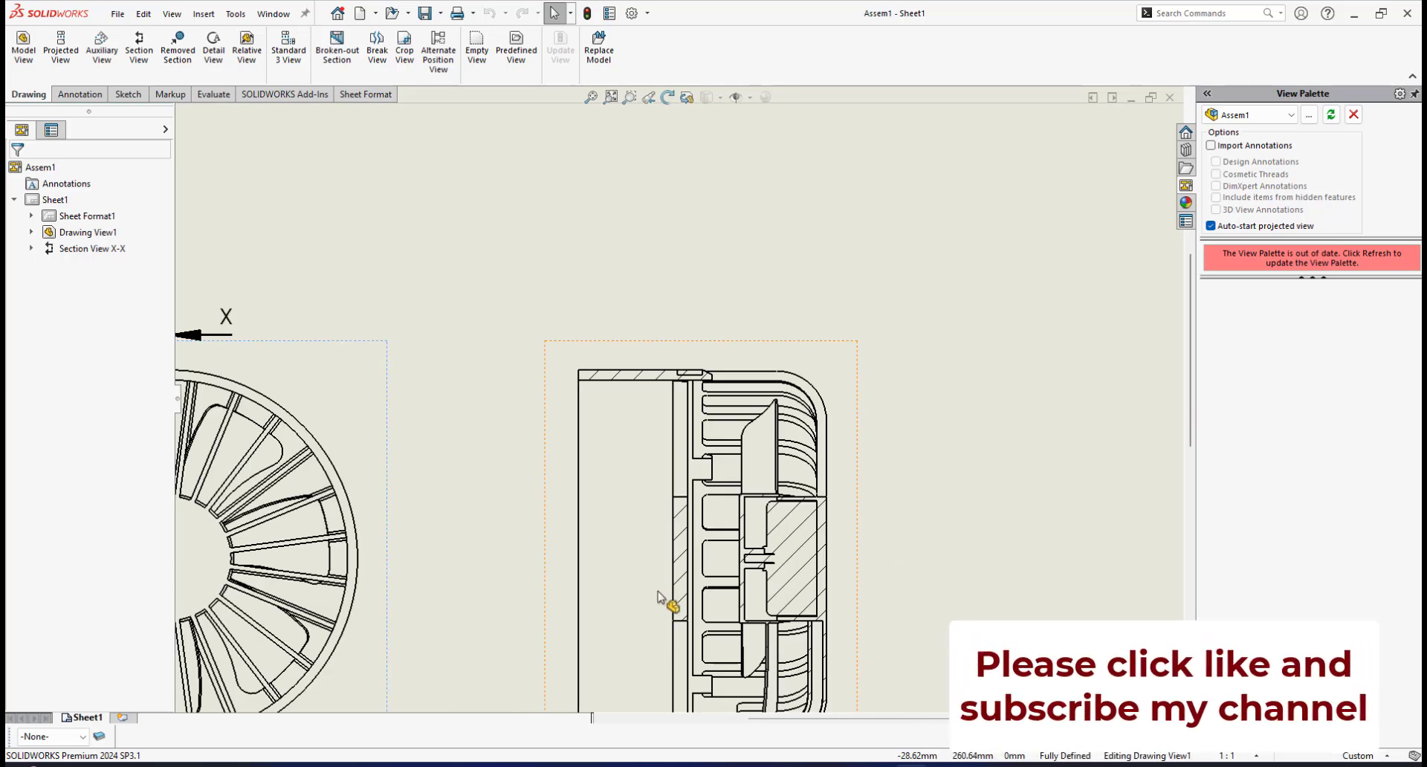
pyautogui.scroll(-4, 650, 397)
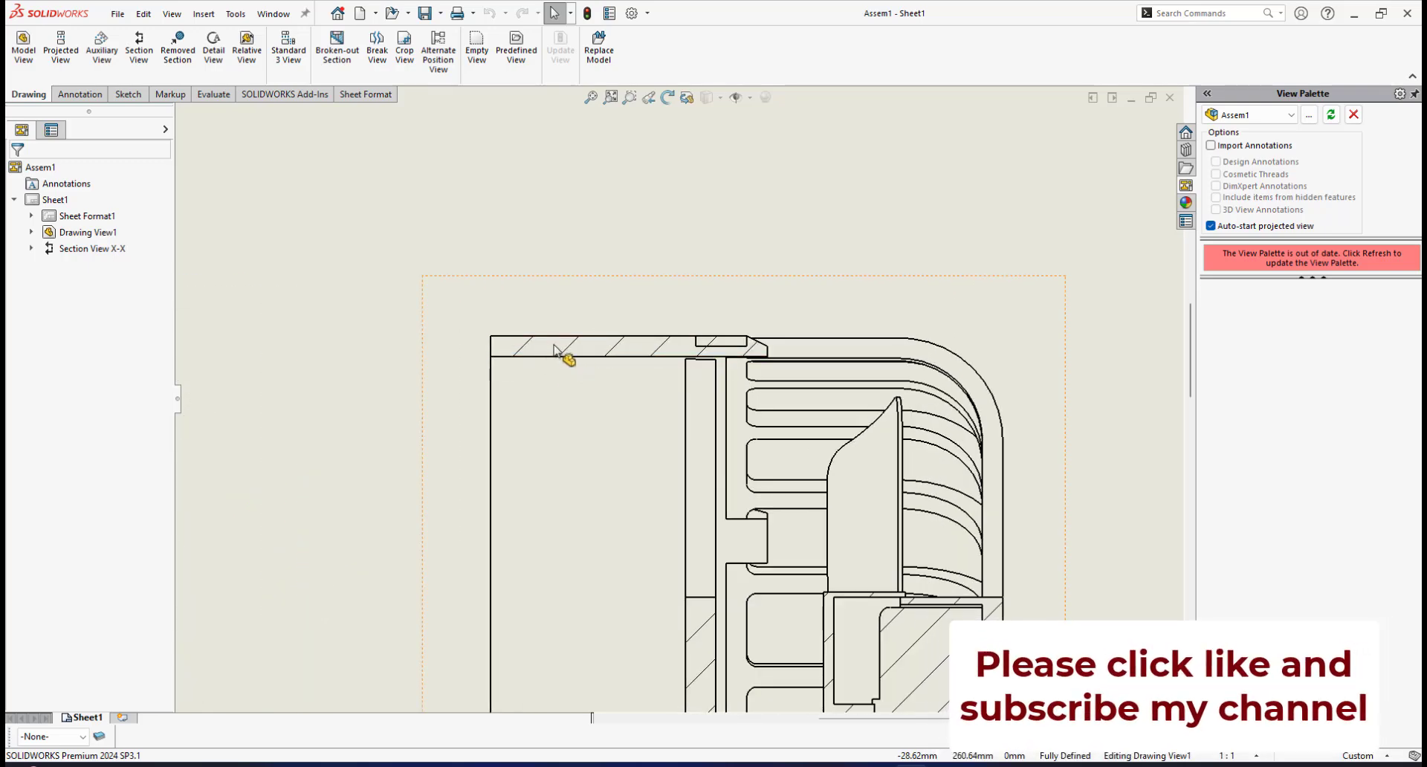
pyautogui.click(571, 352)
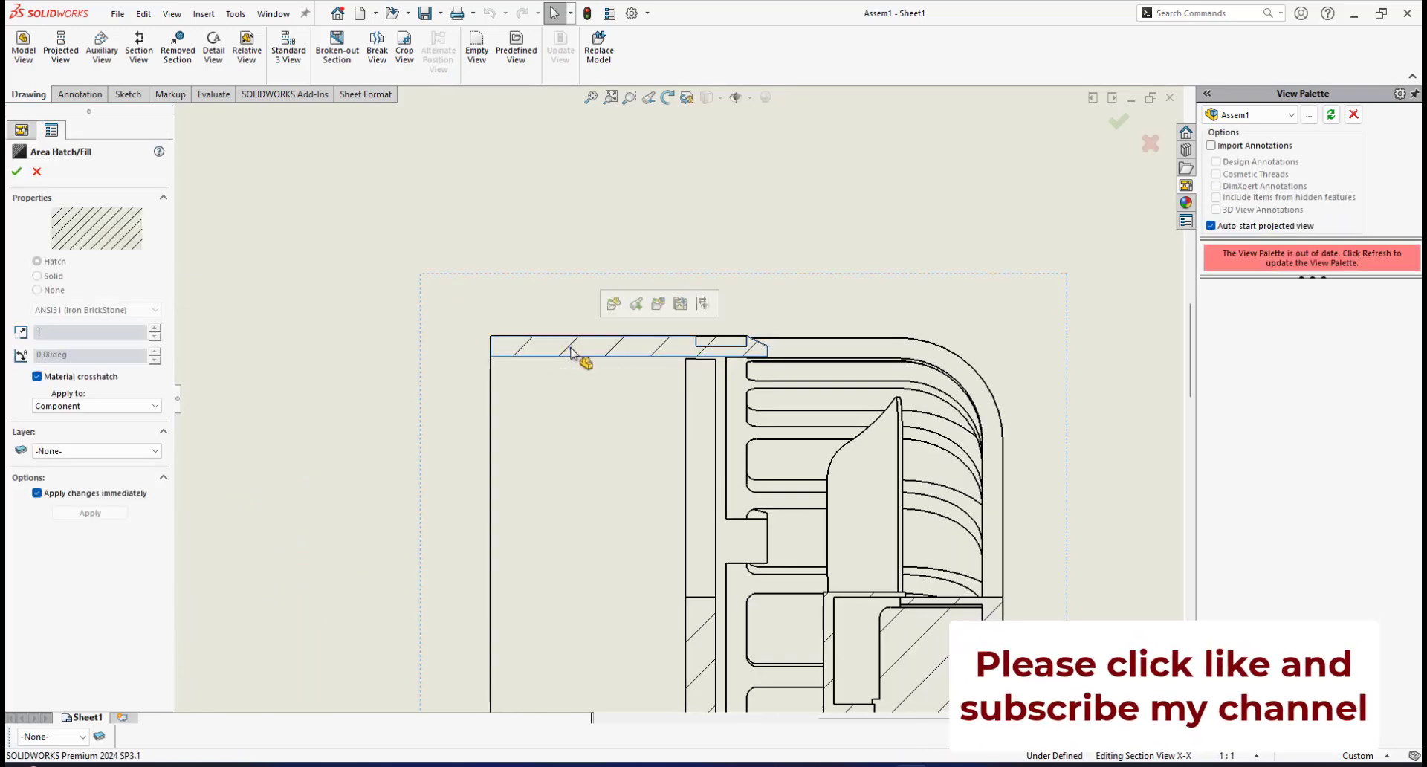
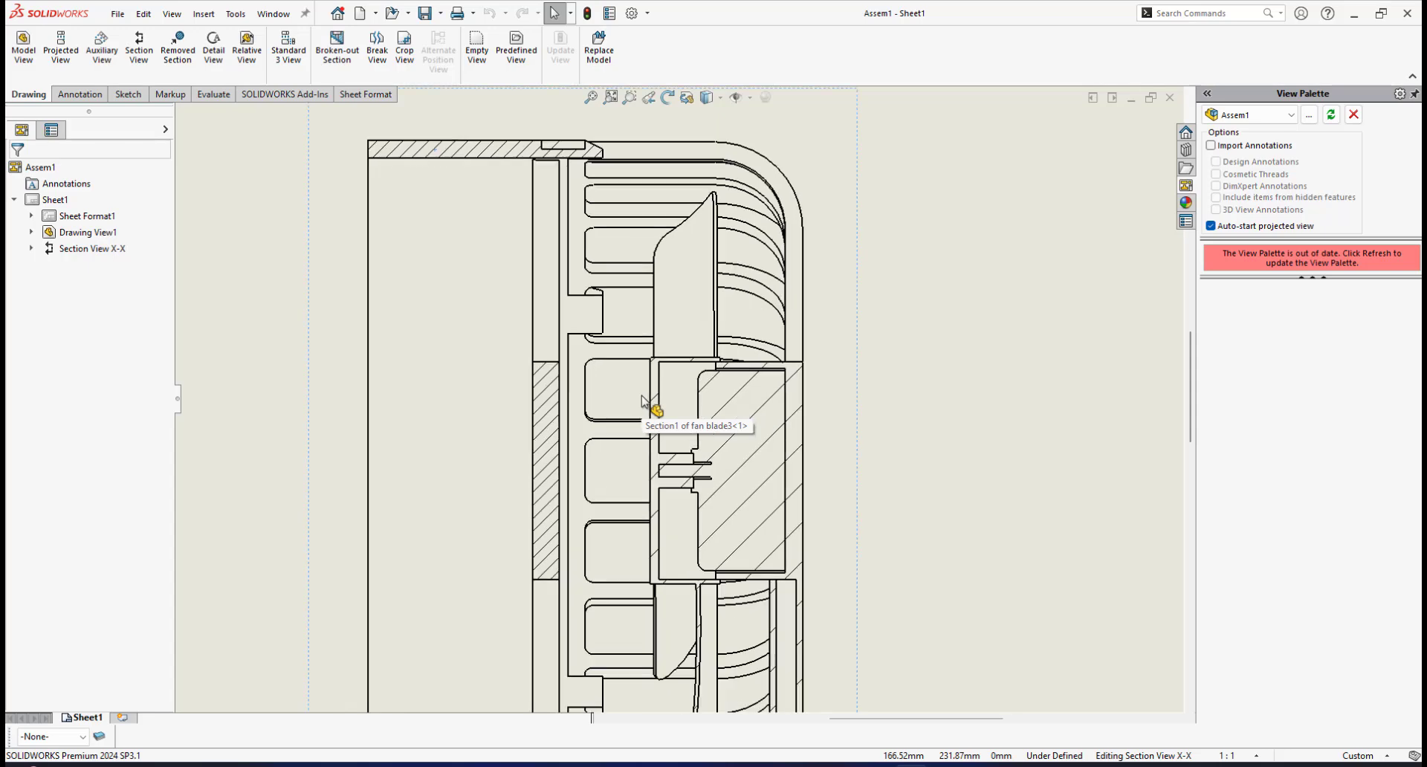
# Step: Exclude the dc motor from the cut of section X-X through the view's section scope
pyautogui.scroll(-1, 680, 446)
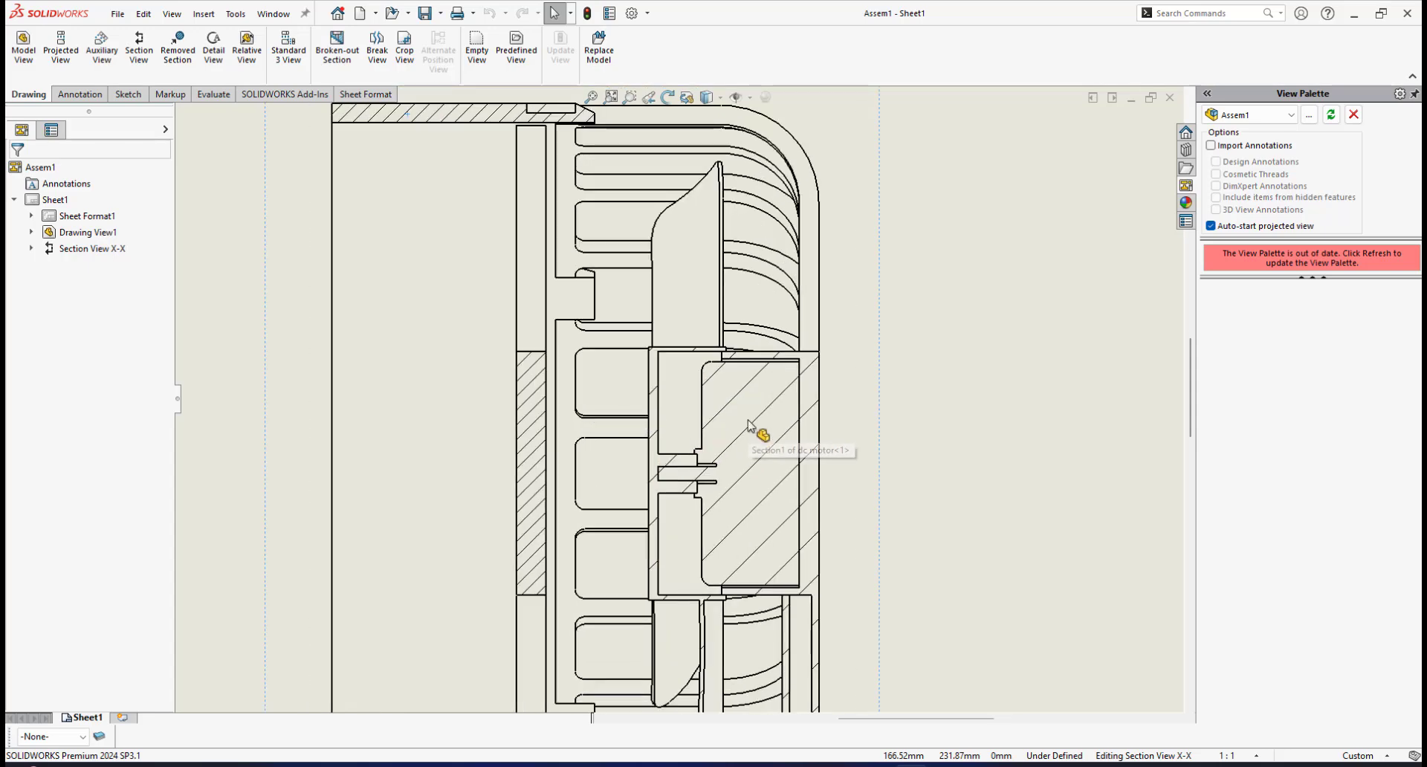
pyautogui.scroll(2, 750, 438)
pyautogui.scroll(-1, 679, 419)
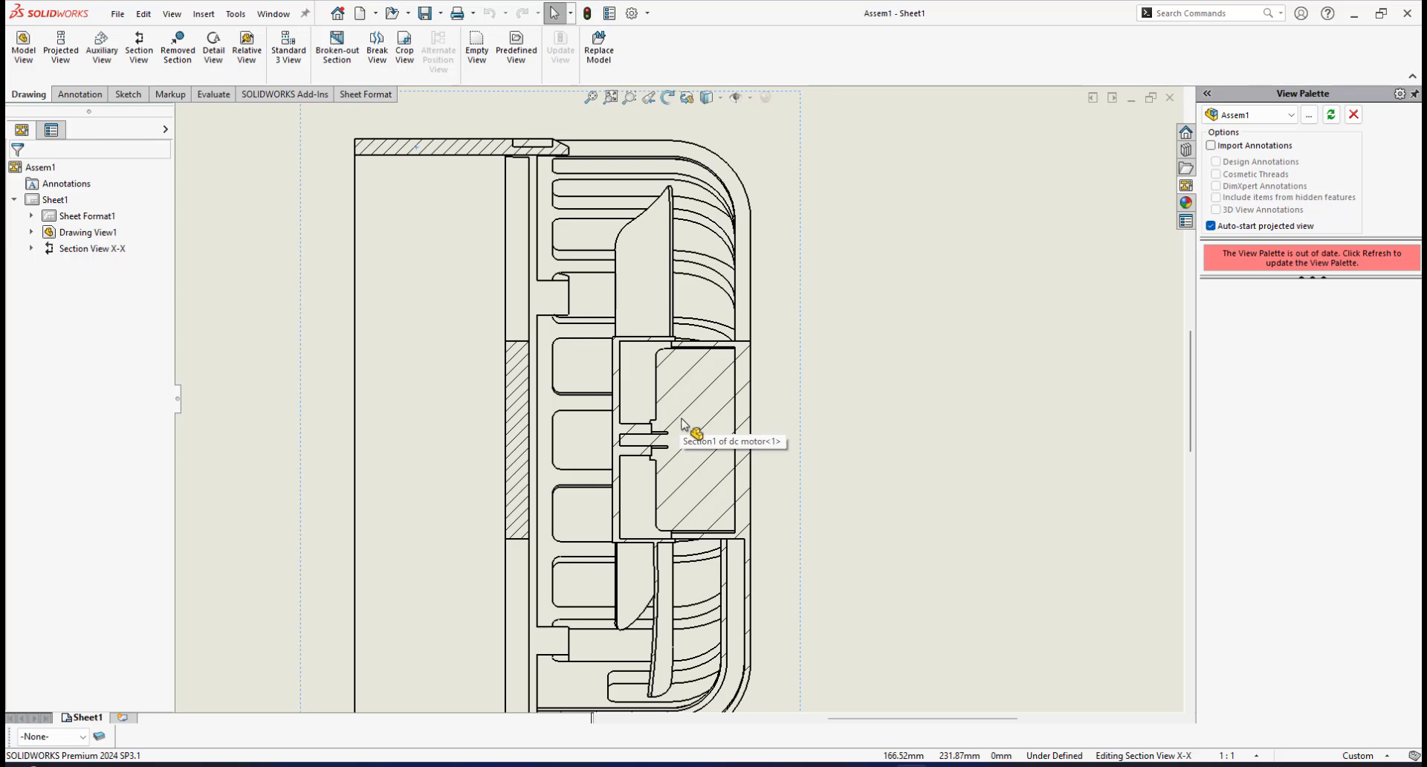
pyautogui.click(696, 407)
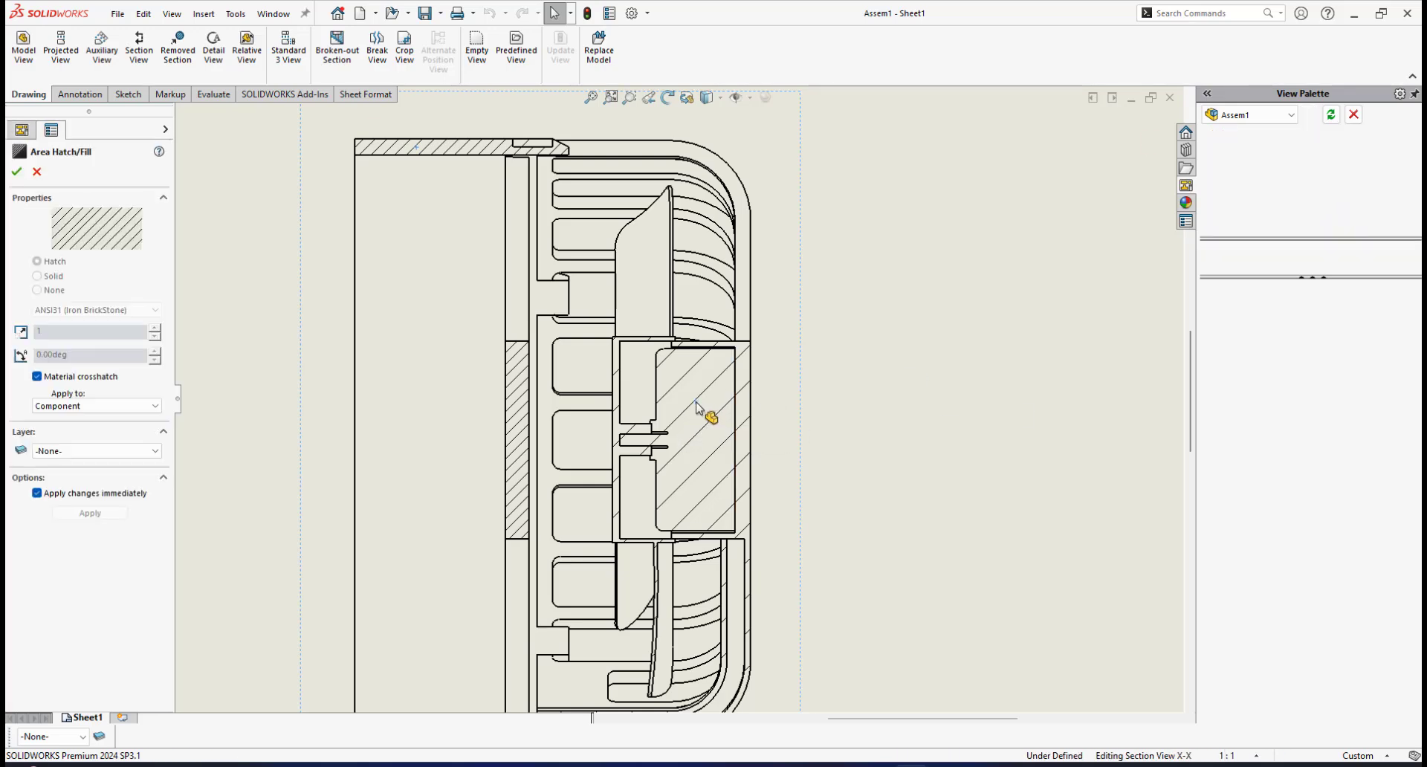
pyautogui.rightClick(696, 401)
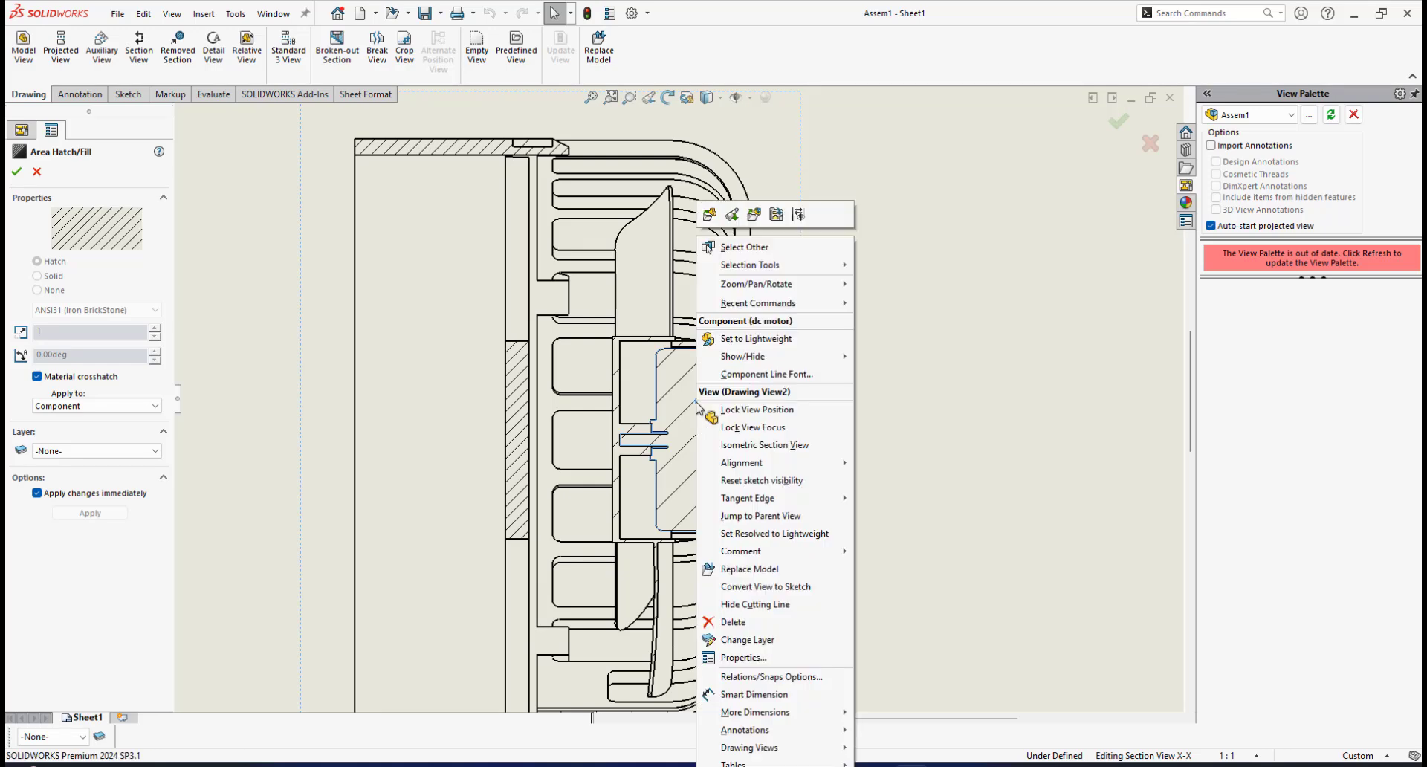
pyautogui.click(725, 660)
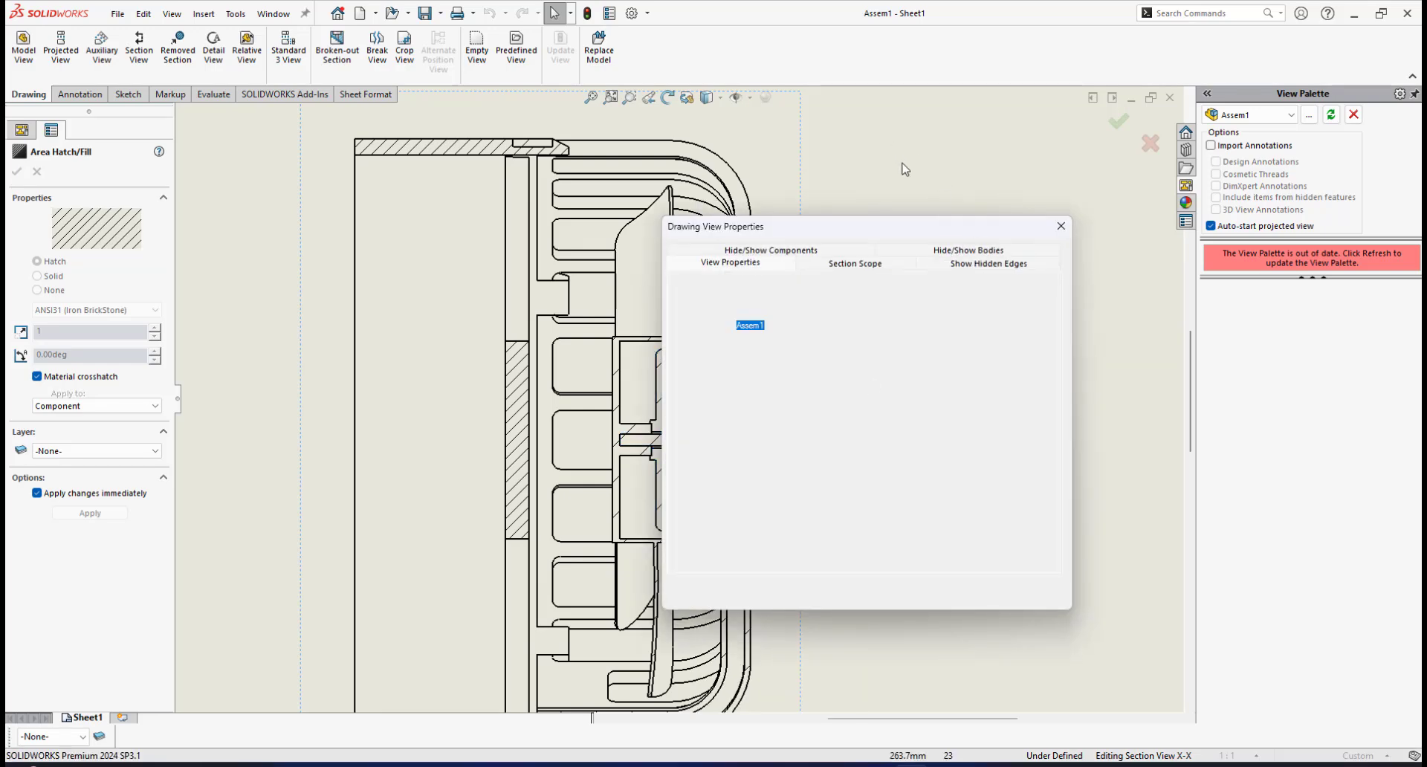
pyautogui.moveTo(877, 226); pyautogui.dragTo(1008, 211)
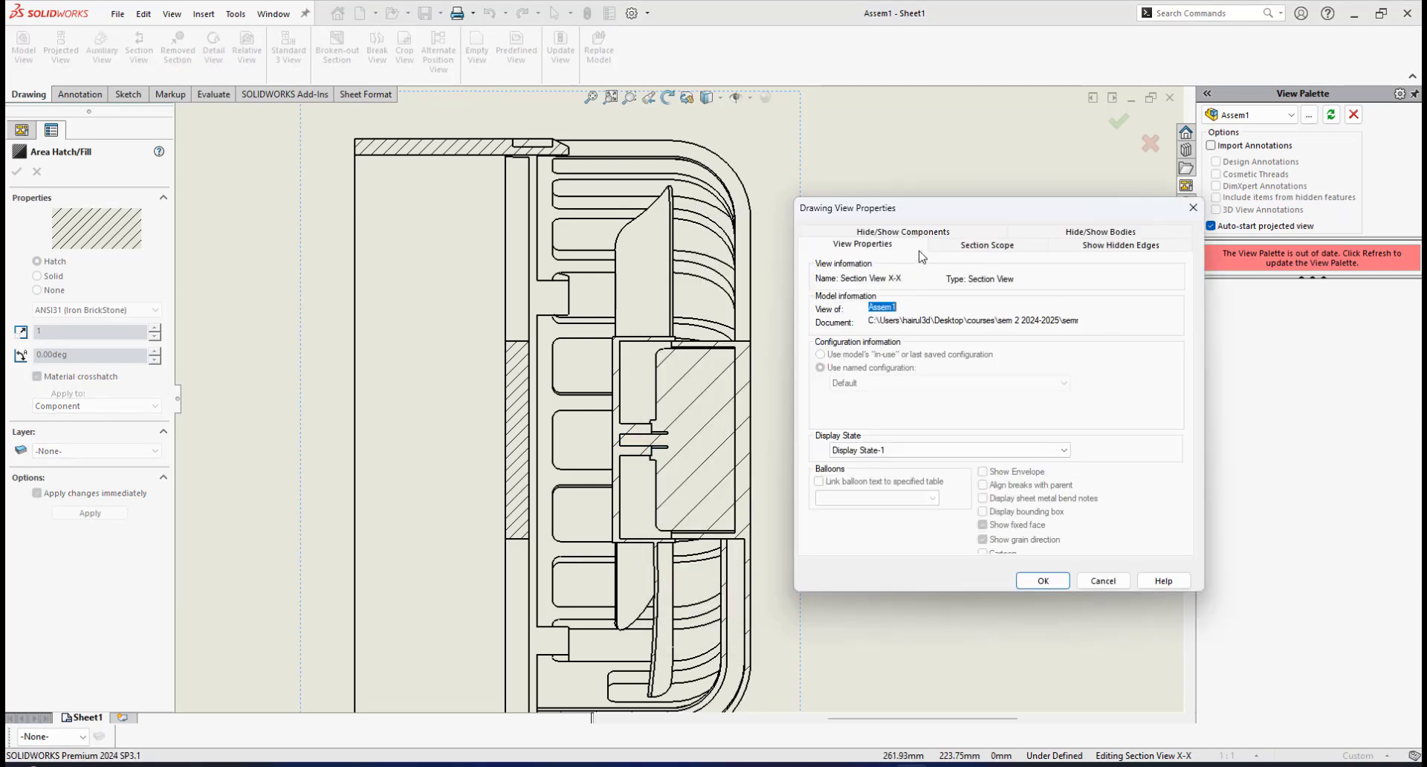
pyautogui.click(988, 246)
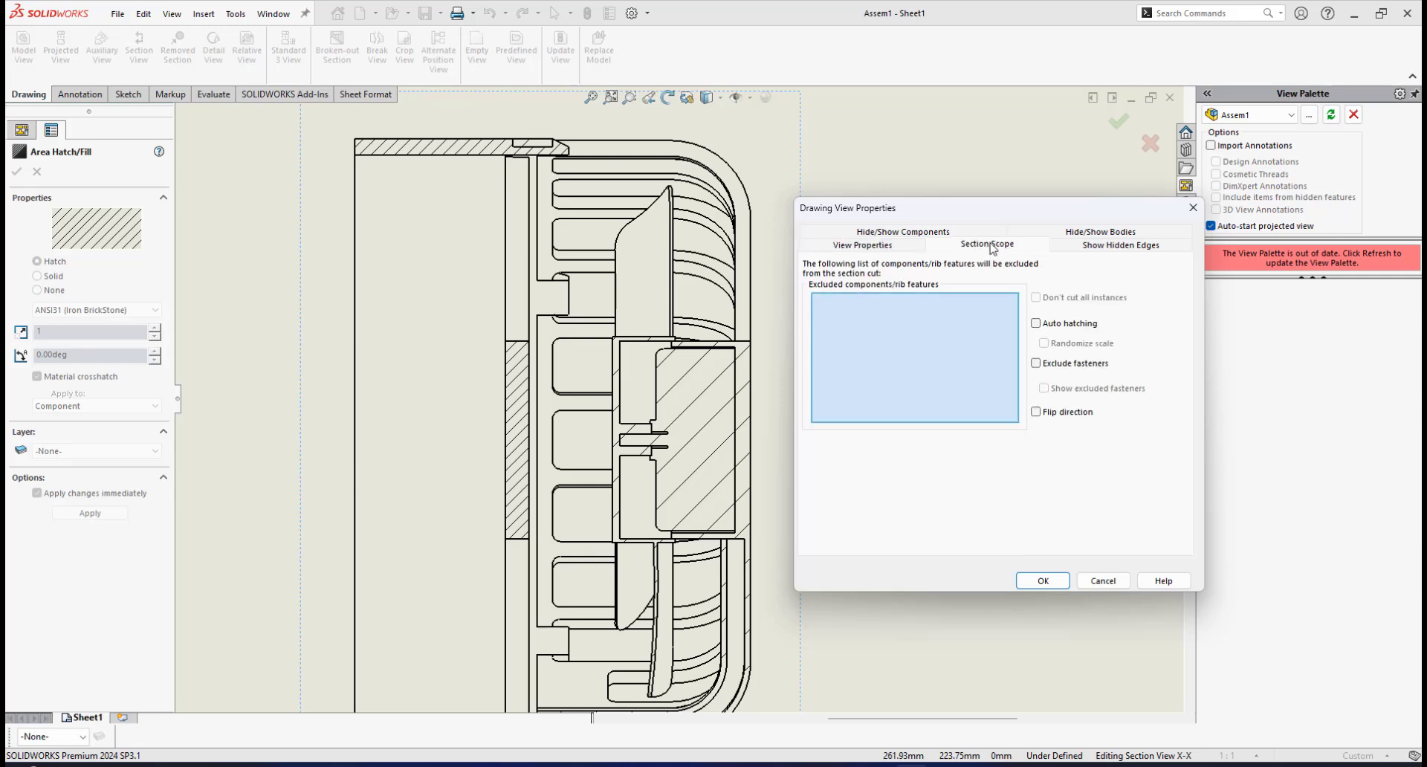
pyautogui.click(707, 420)
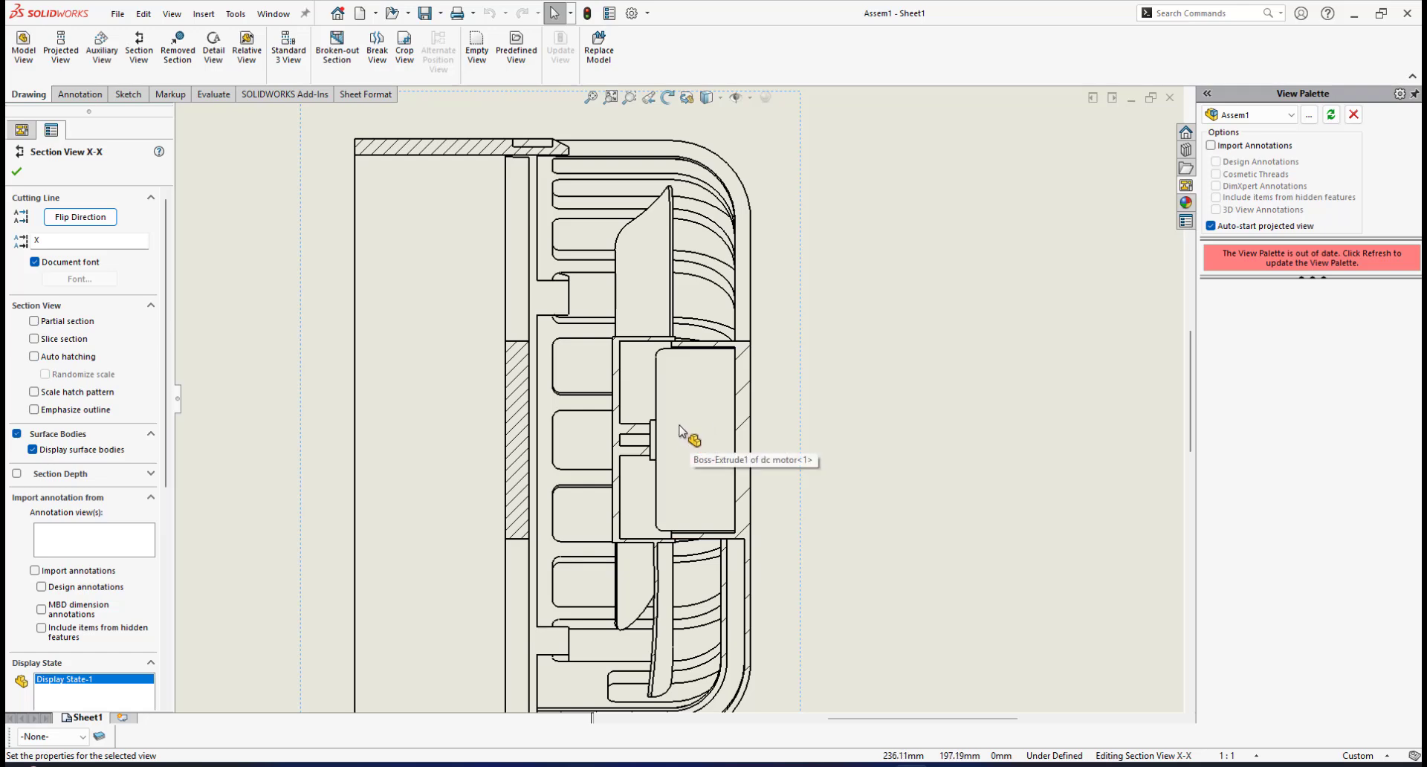
# Step: Add a centerline to the dc motor's shaft in section X-X, using the shaft's two long edges
pyautogui.scroll(-2, 682, 431)
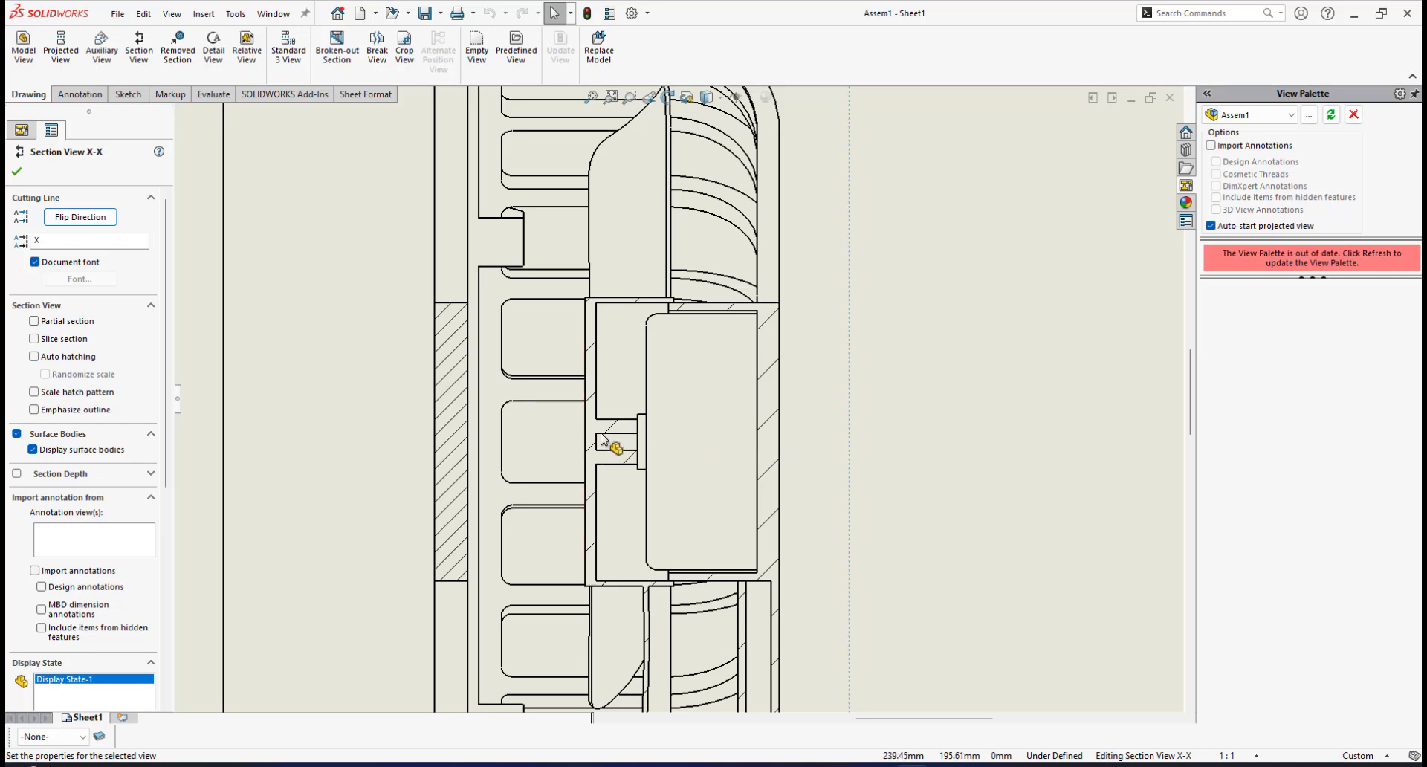
pyautogui.click(79, 94)
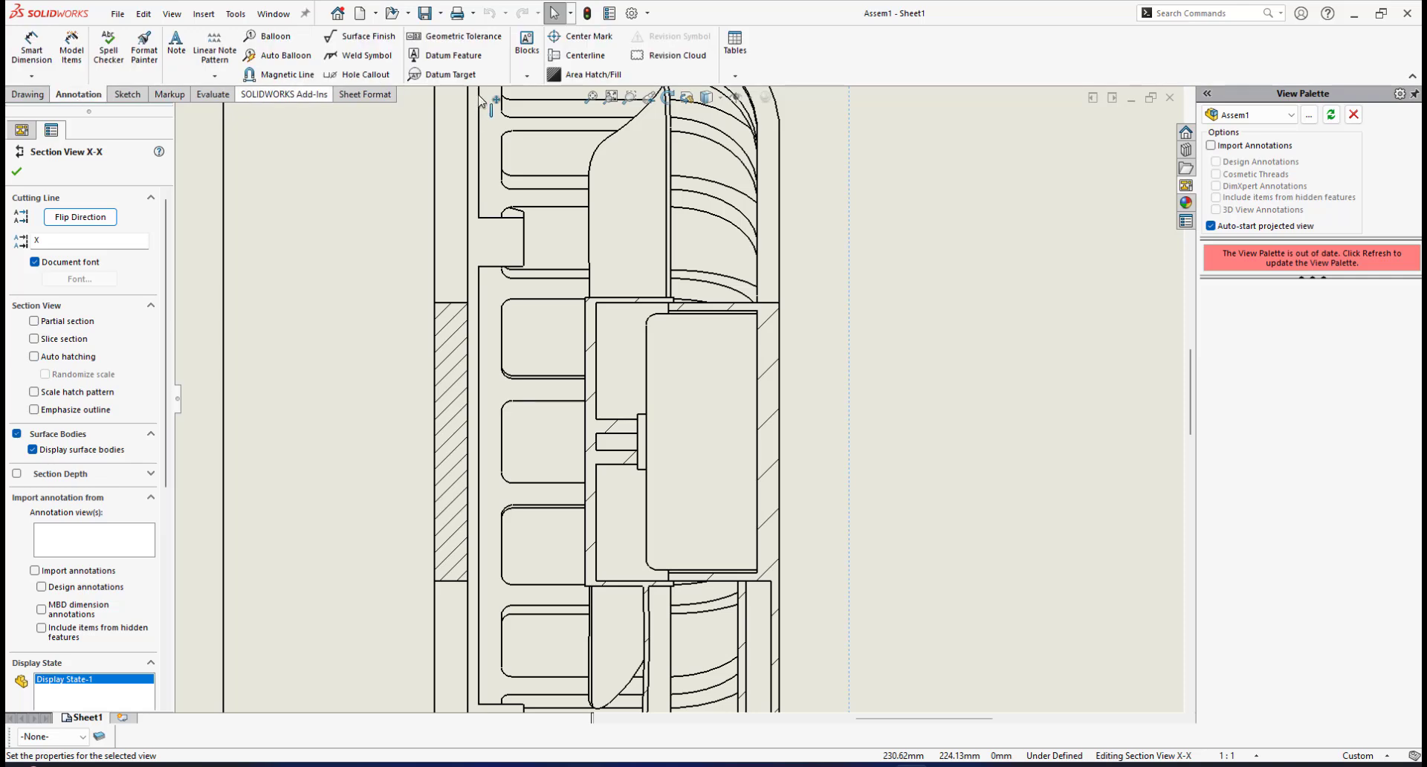
pyautogui.click(586, 56)
pyautogui.scroll(-2, 614, 443)
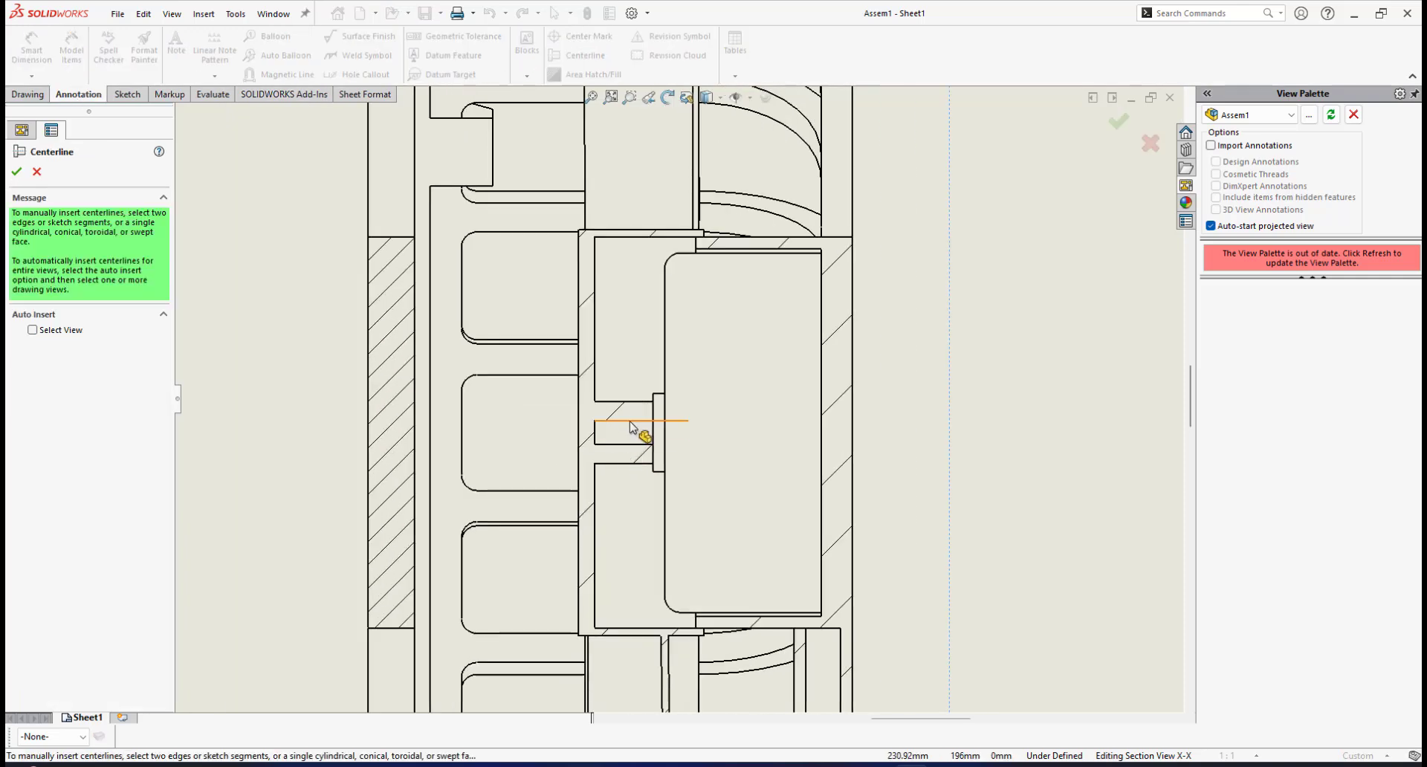
pyautogui.click(630, 425)
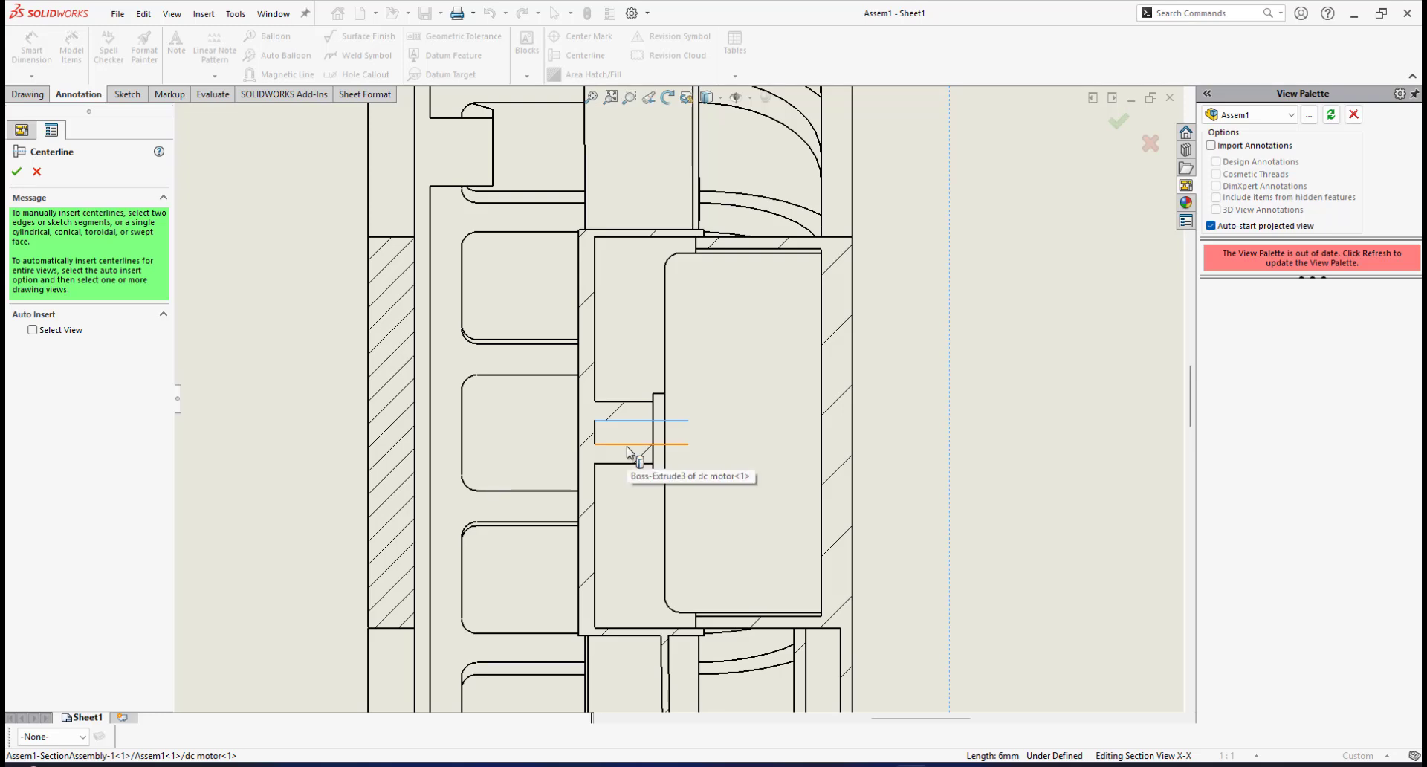
pyautogui.click(626, 450)
pyautogui.click(16, 172)
pyautogui.scroll(1, 732, 469)
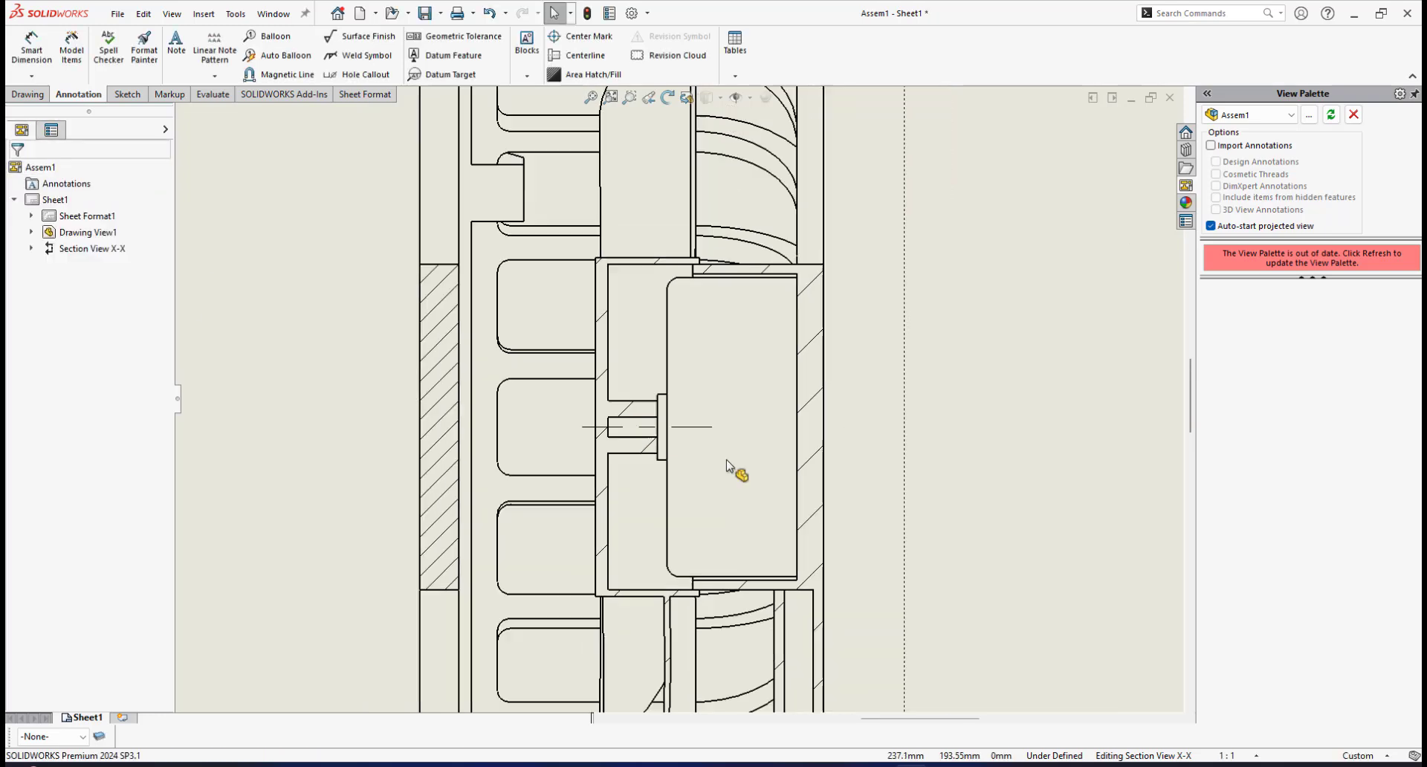
# Step: Extend the motor shaft's centerline at both ends so it spans from the front wall past the casing behind the motor
pyautogui.click(615, 429)
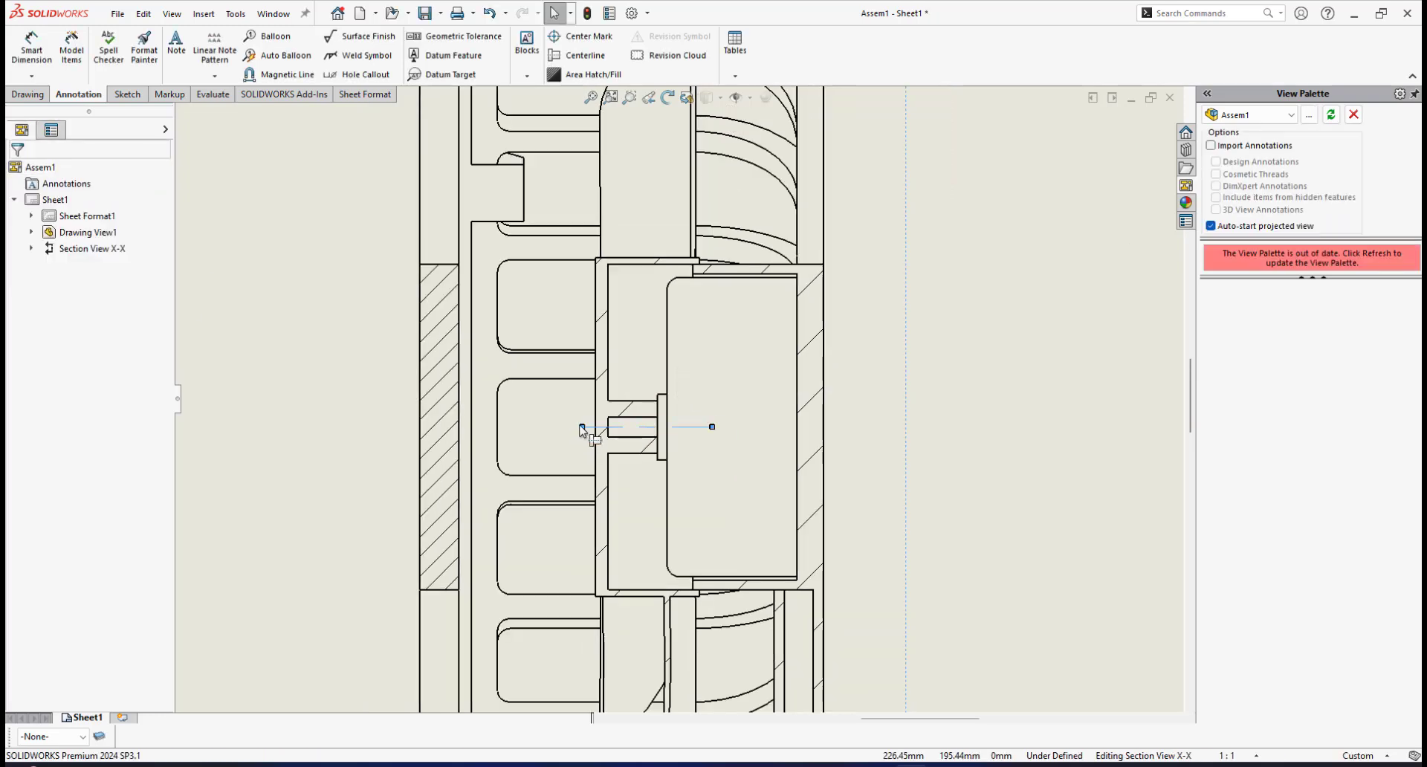
pyautogui.moveTo(582, 427); pyautogui.dragTo(389, 430)
pyautogui.click(702, 428)
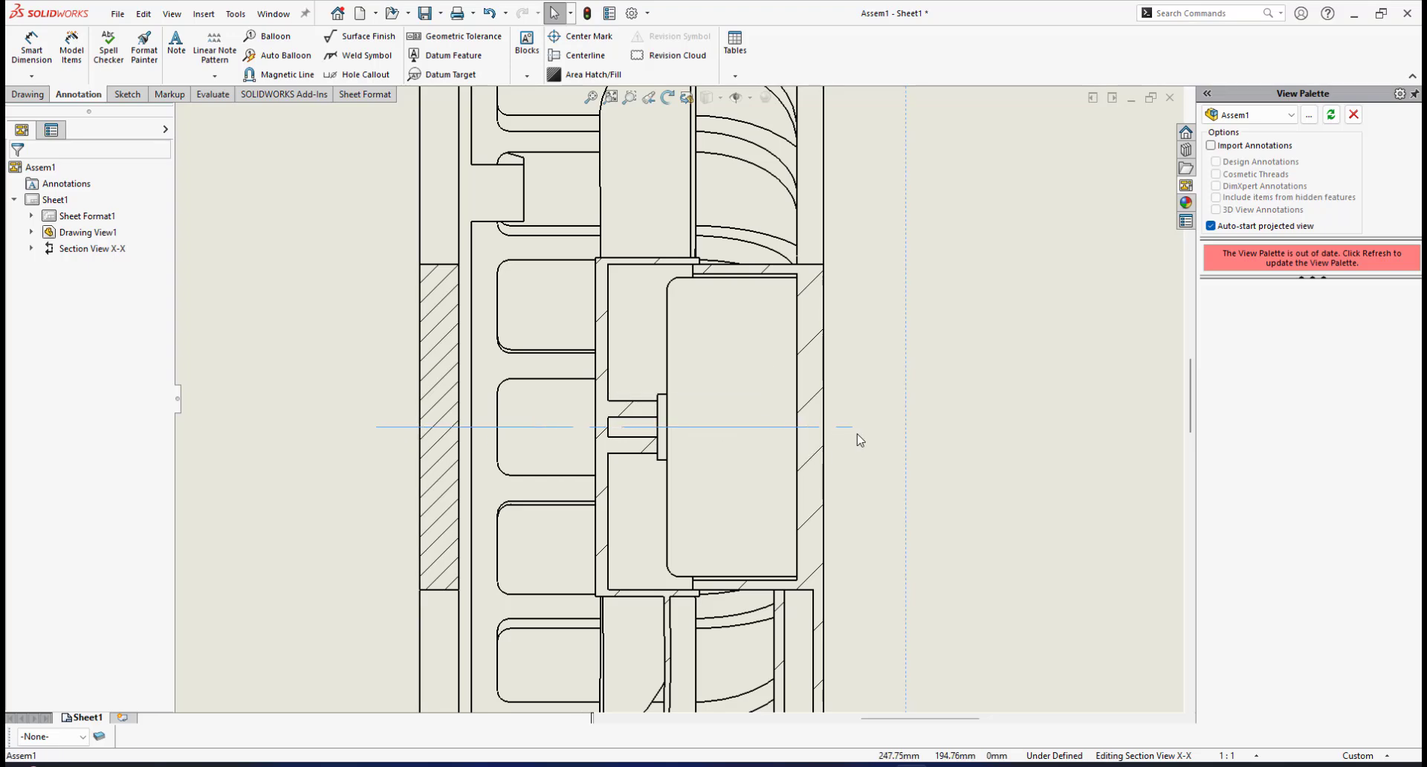
pyautogui.scroll(3, 678, 398)
pyautogui.click(308, 283)
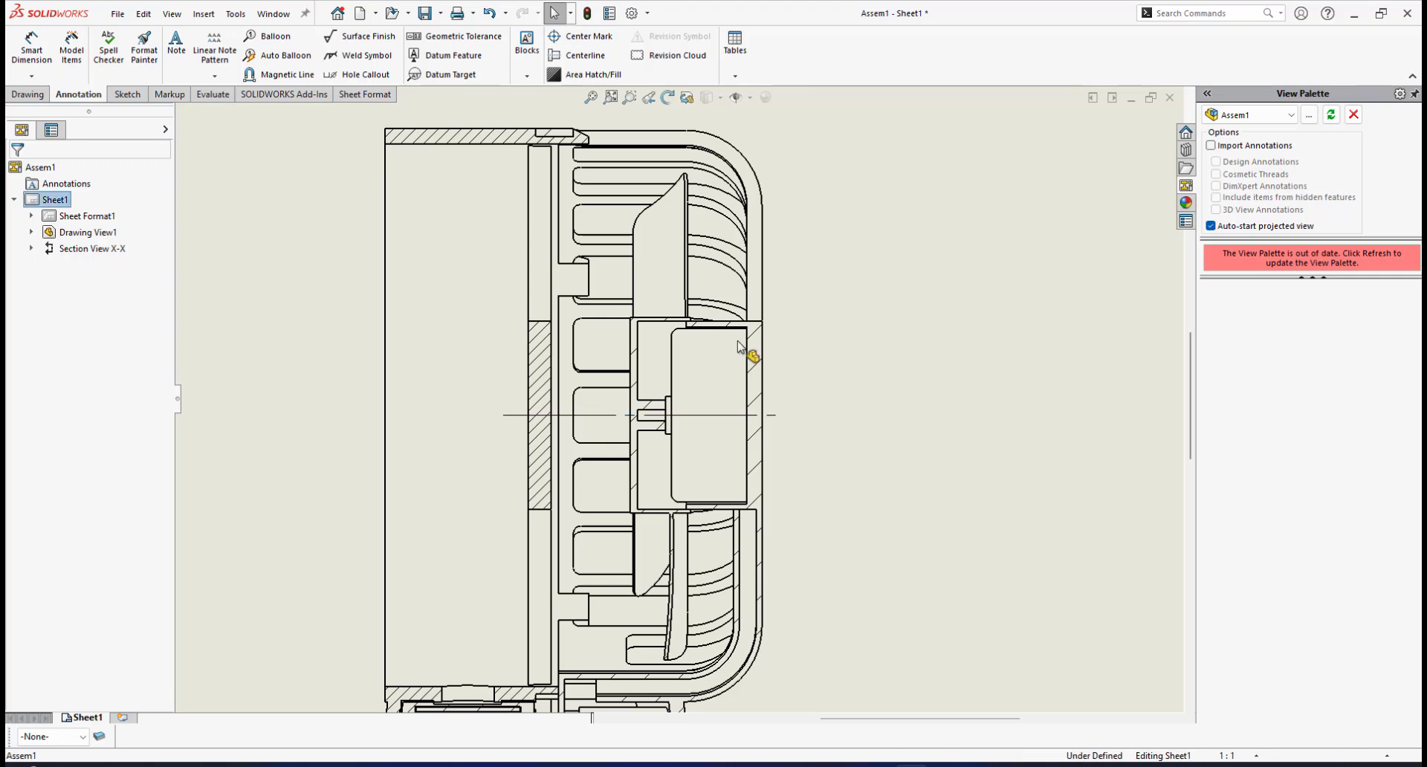
# Step: Replace the material crosshatch of the casing around the dc motor with Parallel Lines at scale 3 and -45 degrees
pyautogui.scroll(3, 780, 350)
pyautogui.scroll(-5, 721, 402)
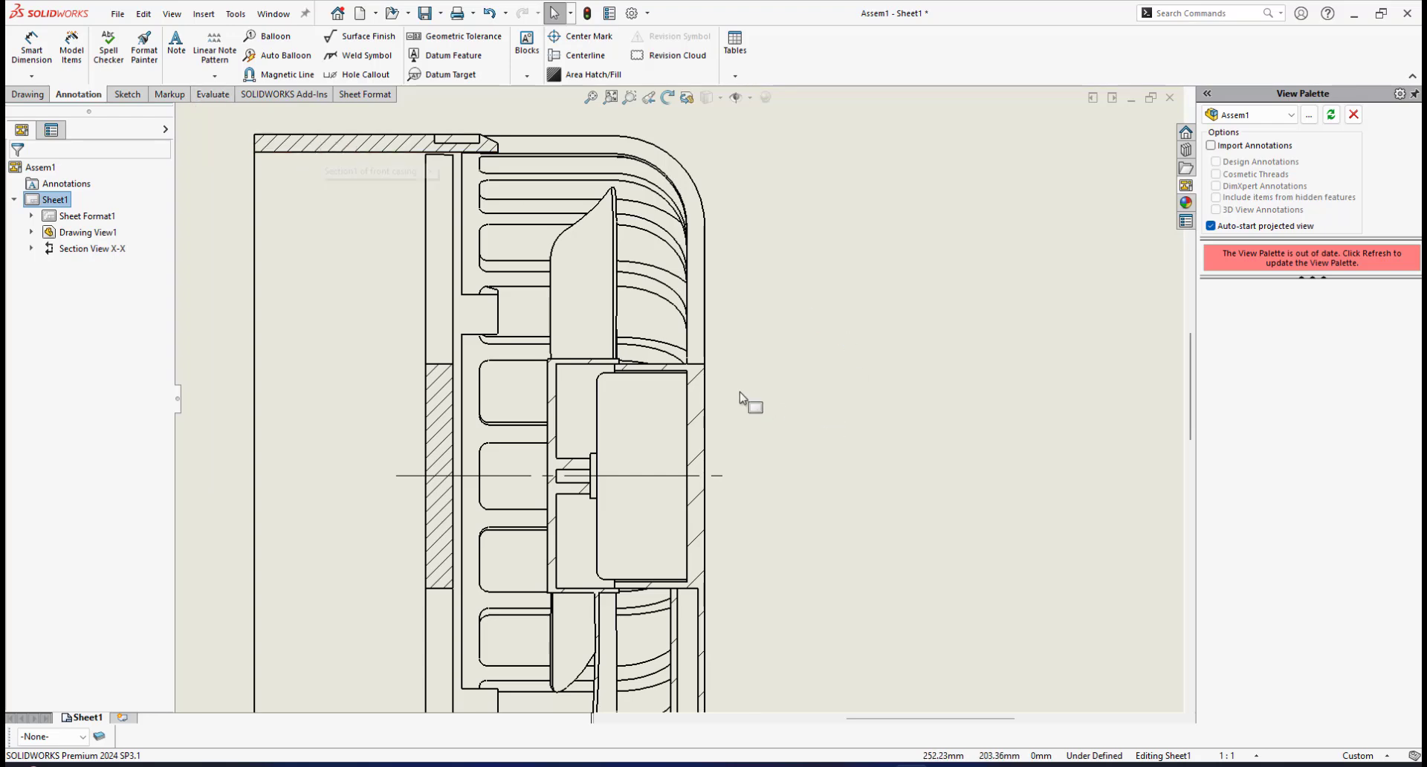
pyautogui.click(697, 382)
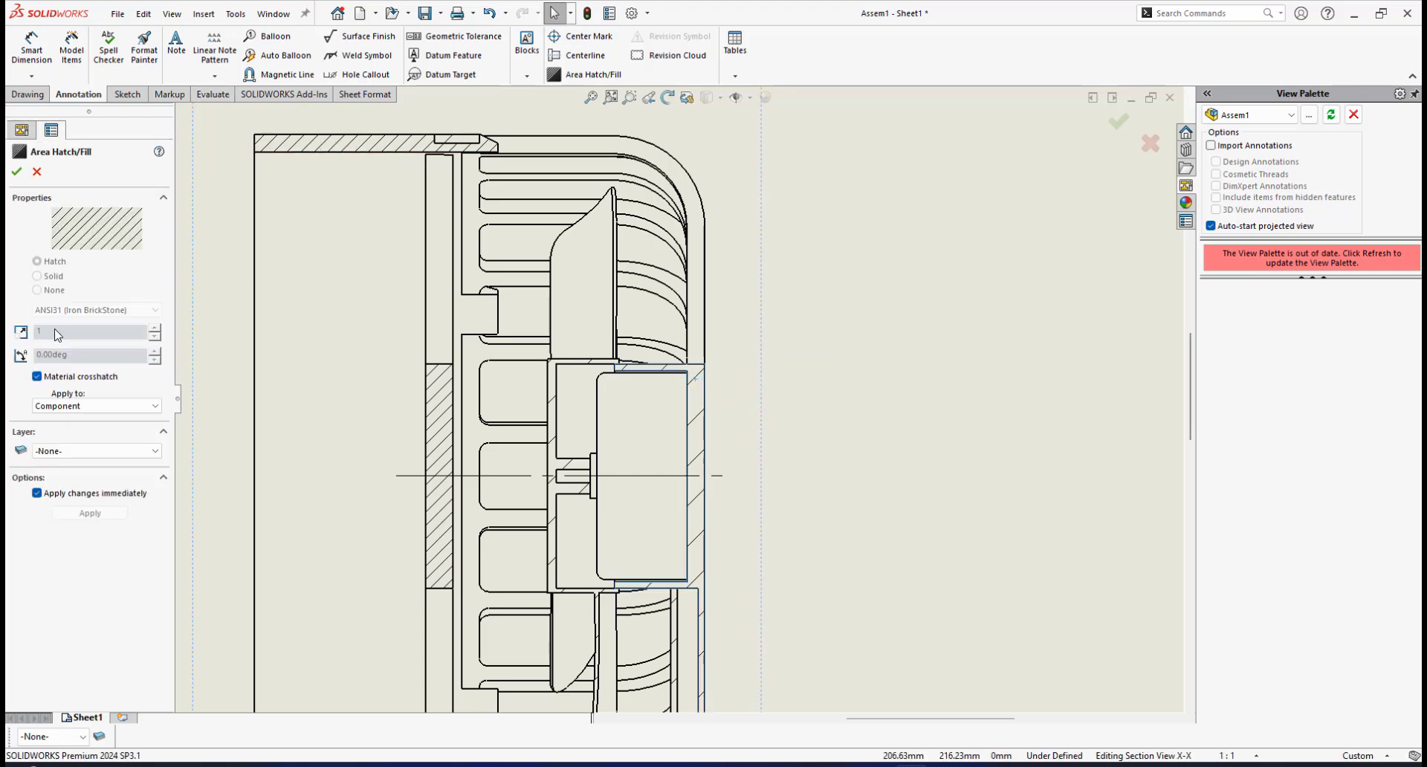
pyautogui.click(37, 377)
pyautogui.click(96, 309)
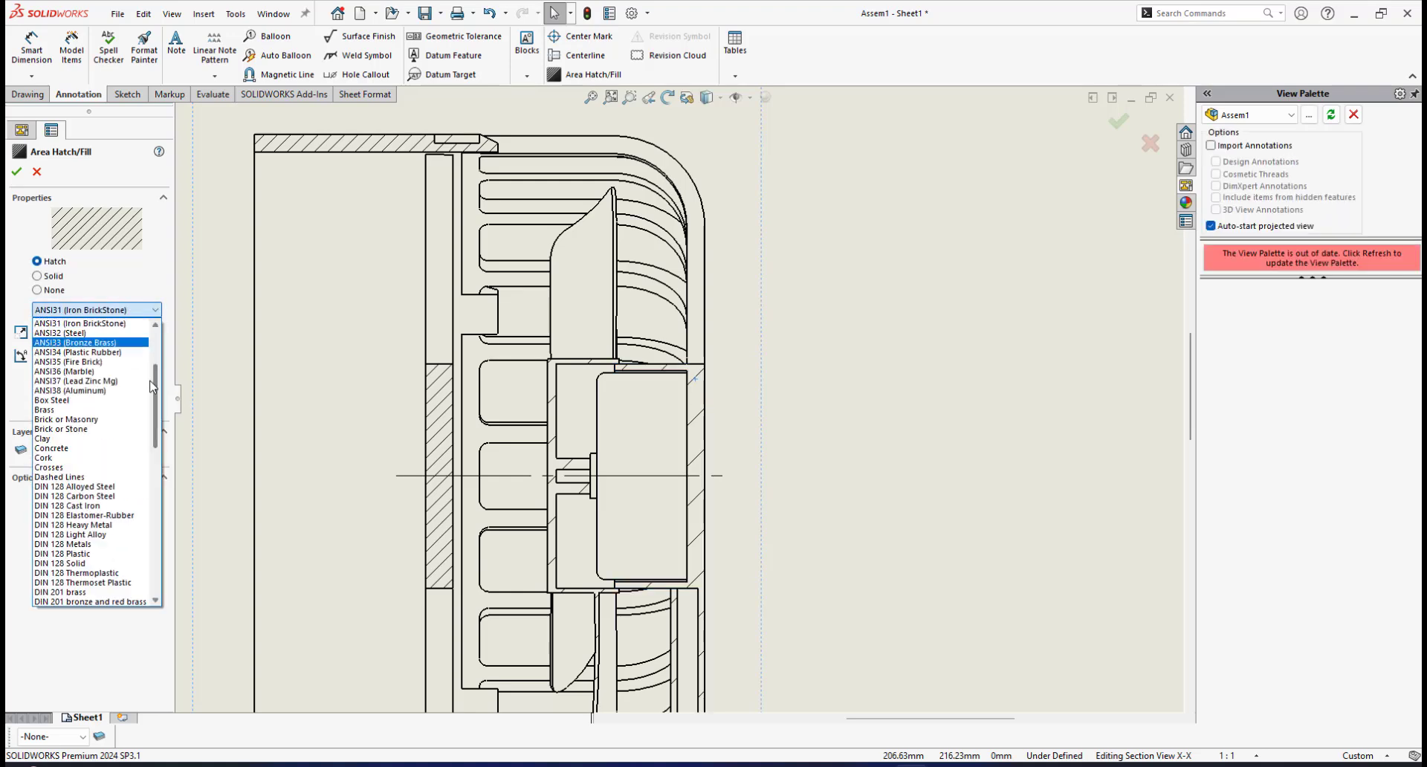
pyautogui.moveTo(157, 387); pyautogui.dragTo(158, 532)
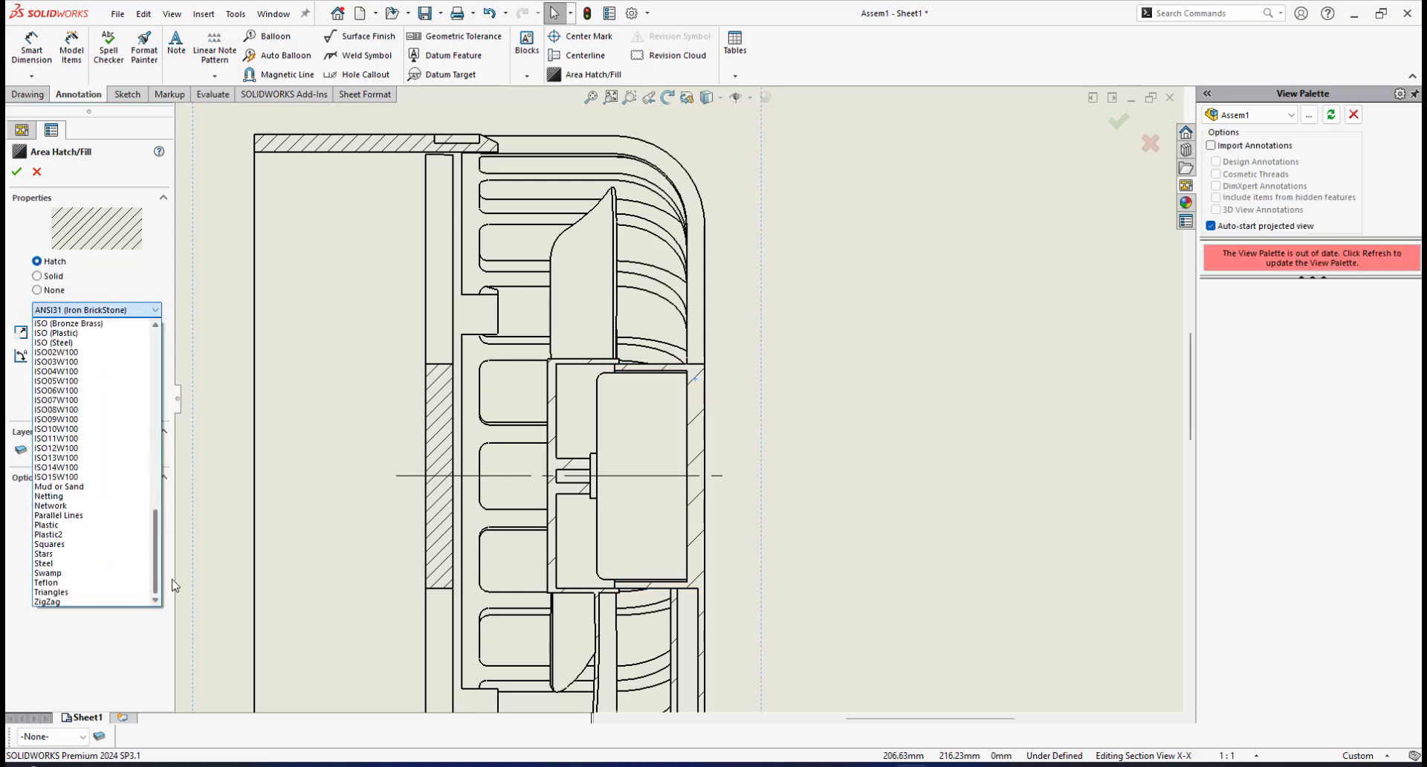
pyautogui.click(88, 515)
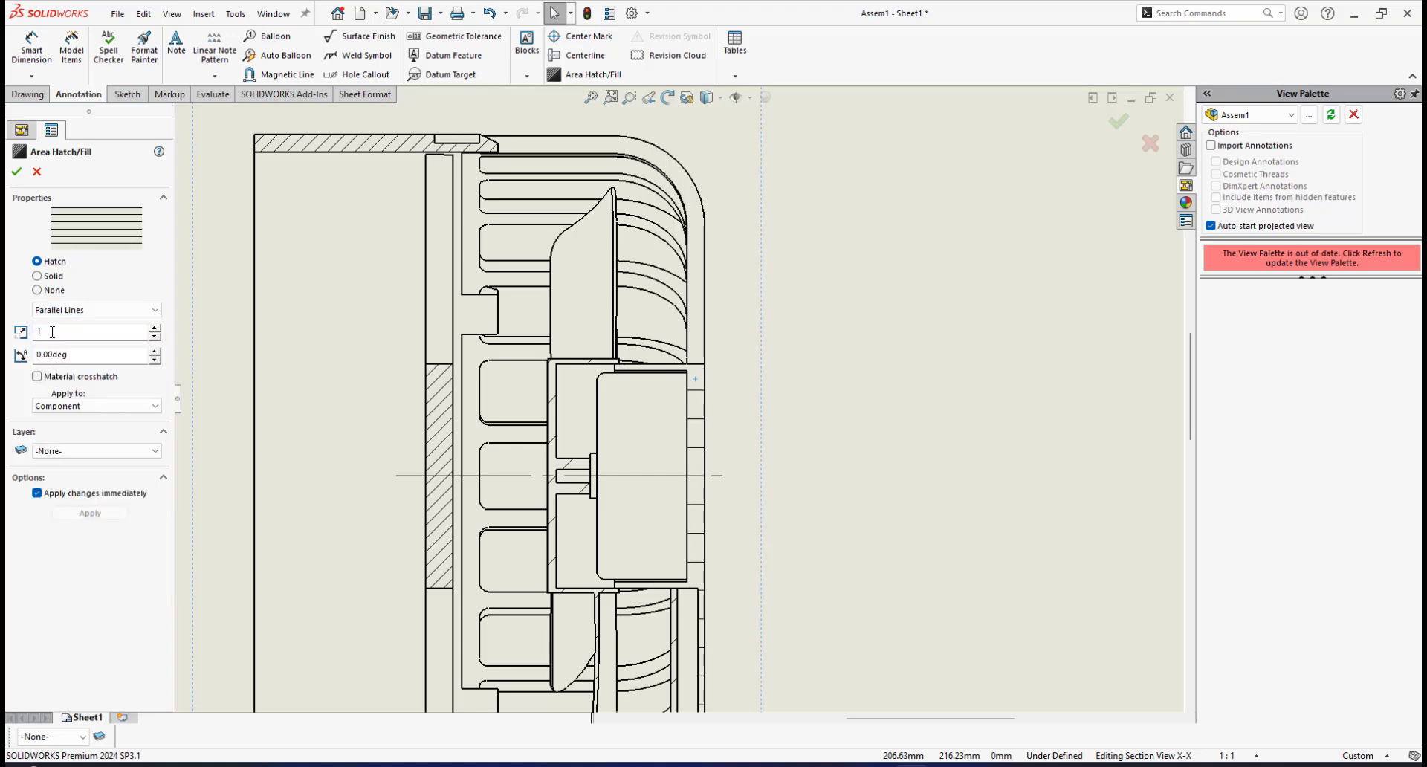
pyautogui.write('3')
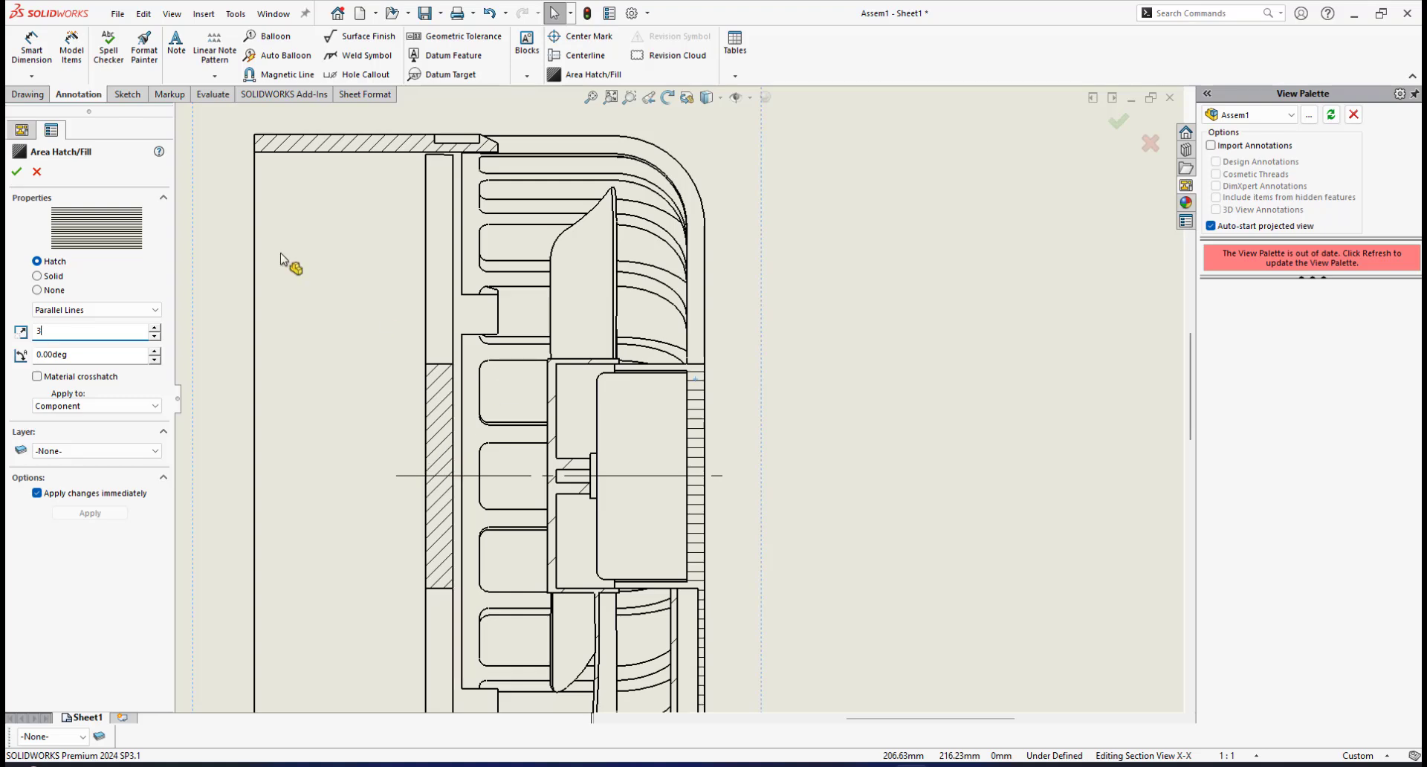
pyautogui.click(86, 355)
pyautogui.write('-45')
pyautogui.press('Return')
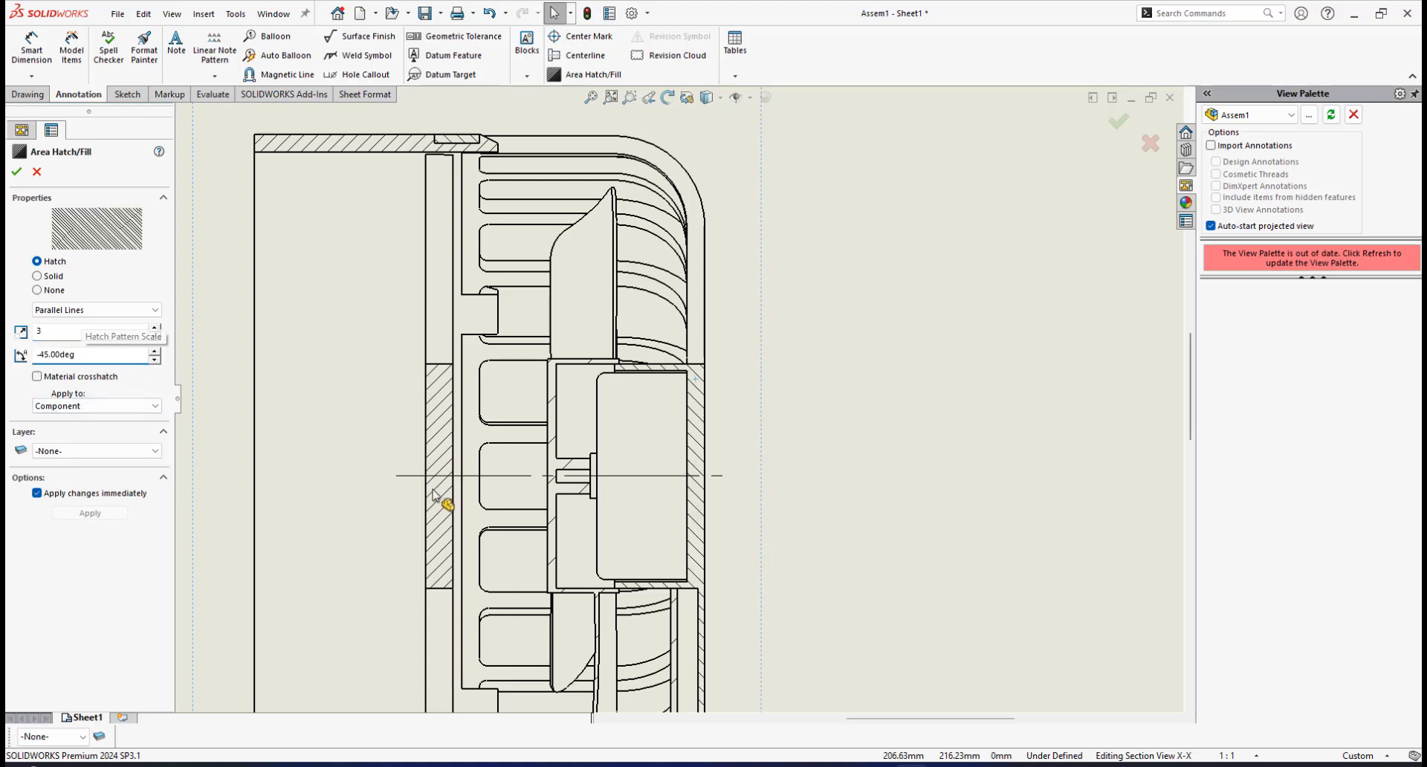
pyautogui.click(17, 172)
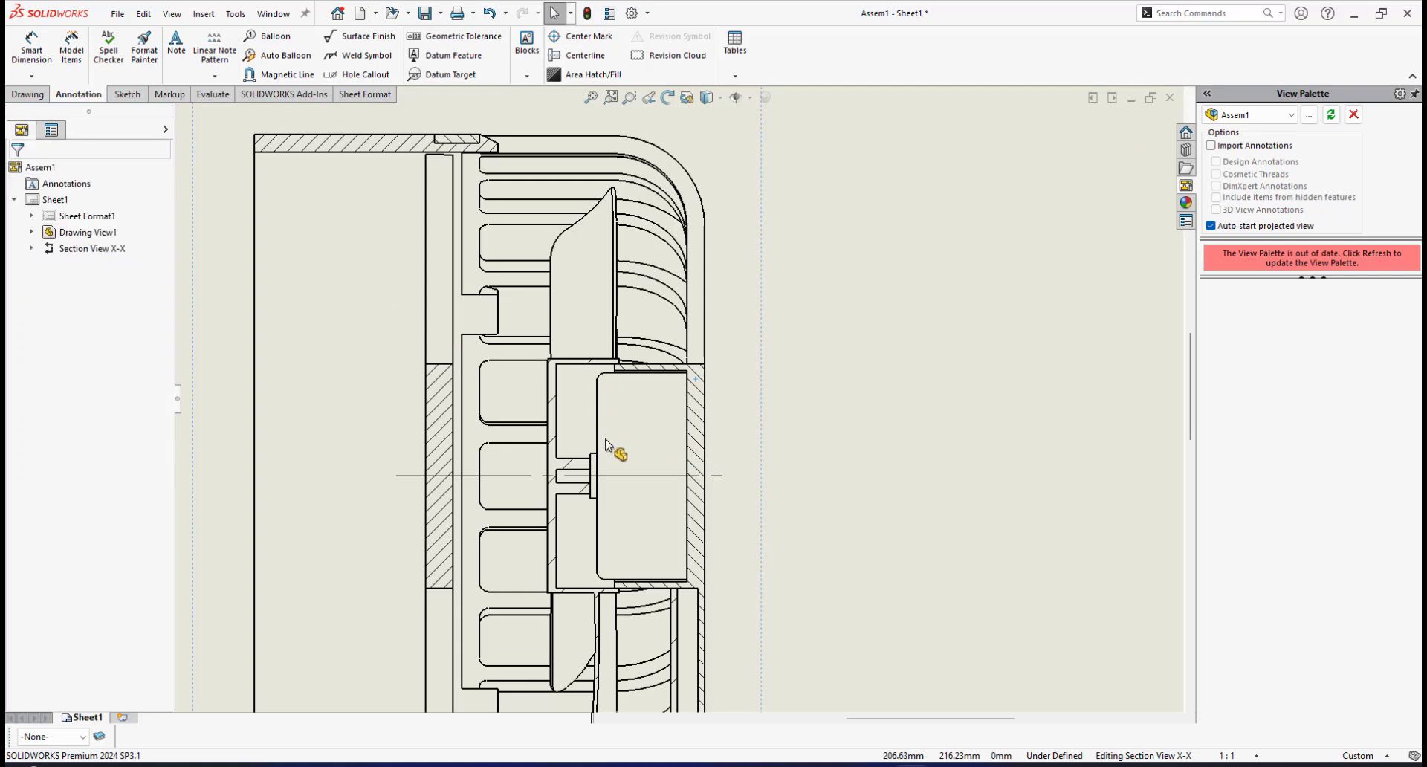
# Step: Turn off the material crosshatch for the fan blade's cut hub in section X-X and set its hatch scale to 3
pyautogui.scroll(-3, 609, 425)
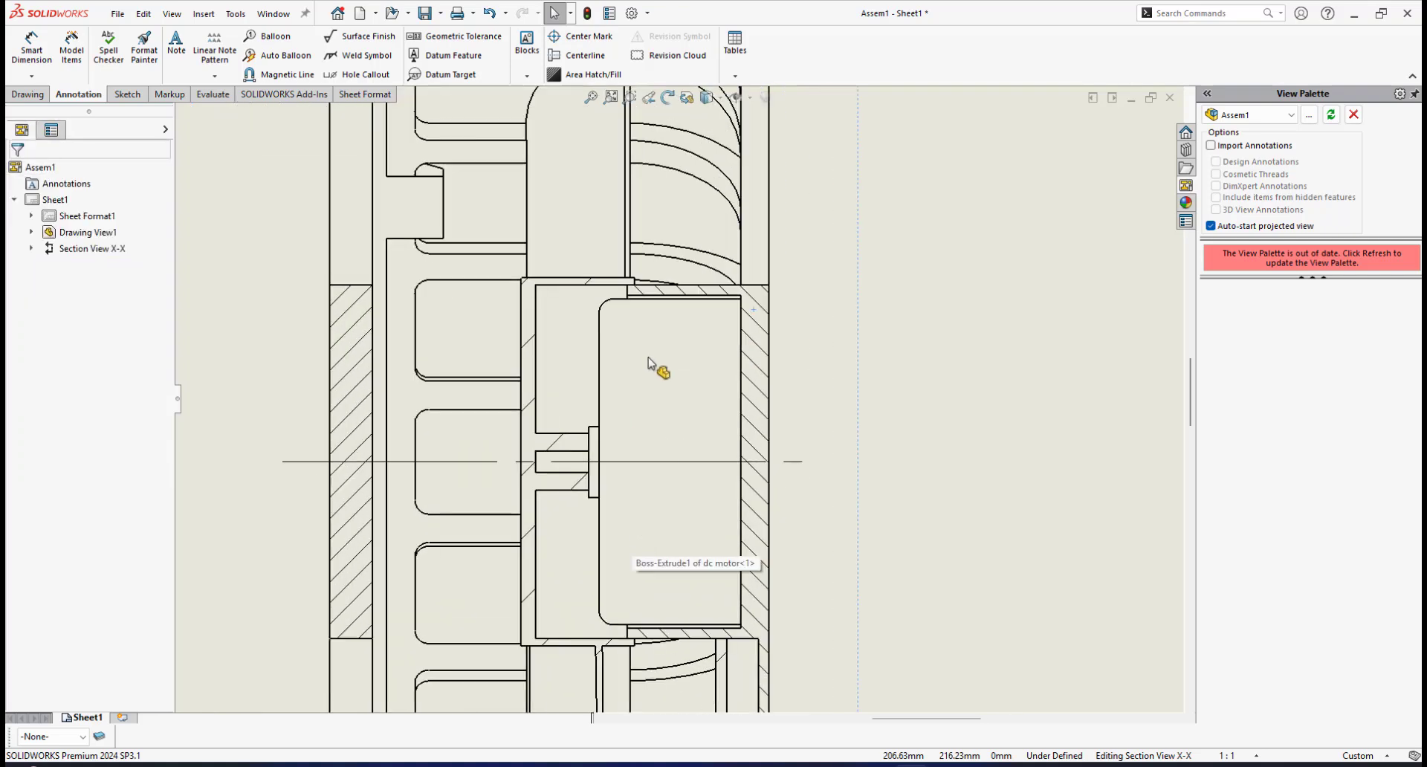
pyautogui.scroll(-5, 646, 346)
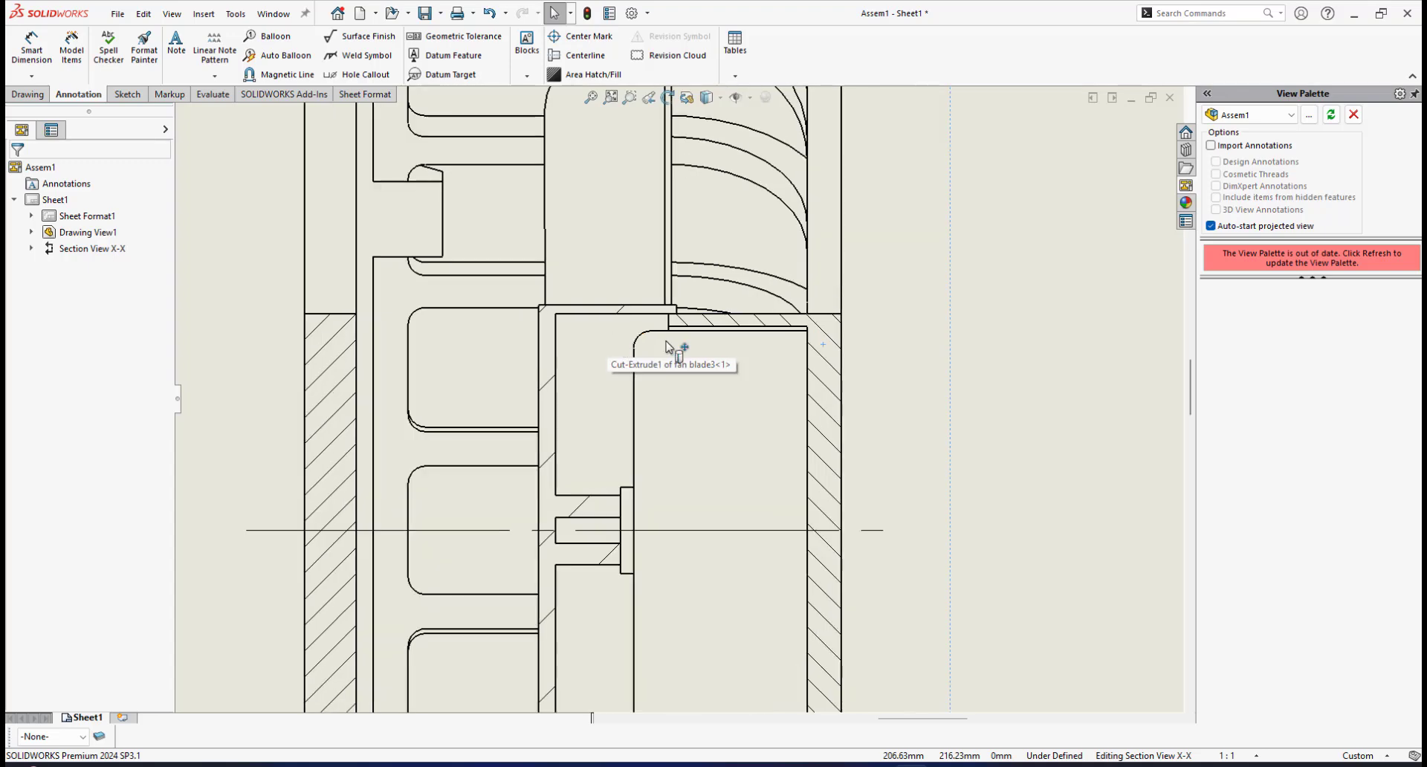
pyautogui.scroll(-1, 667, 346)
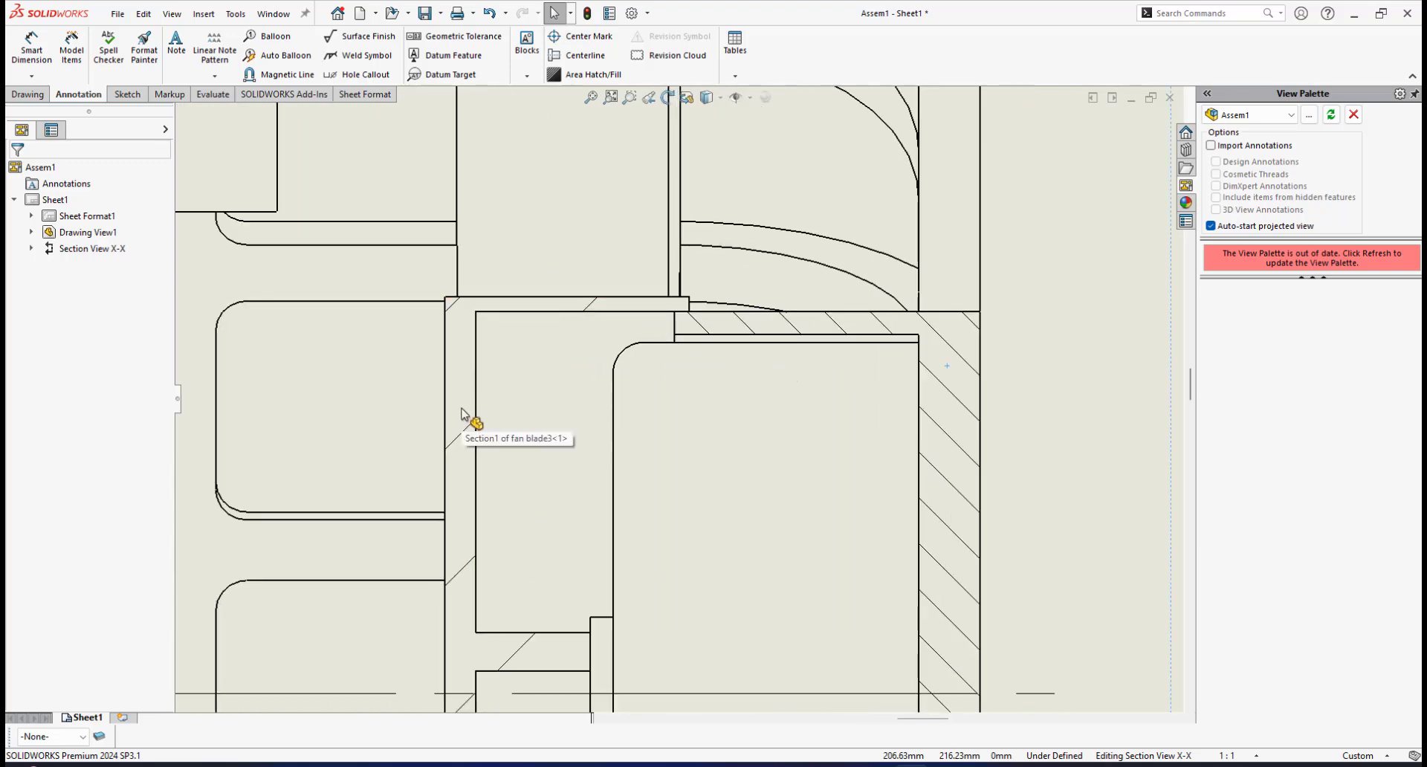
pyautogui.scroll(1, 490, 420)
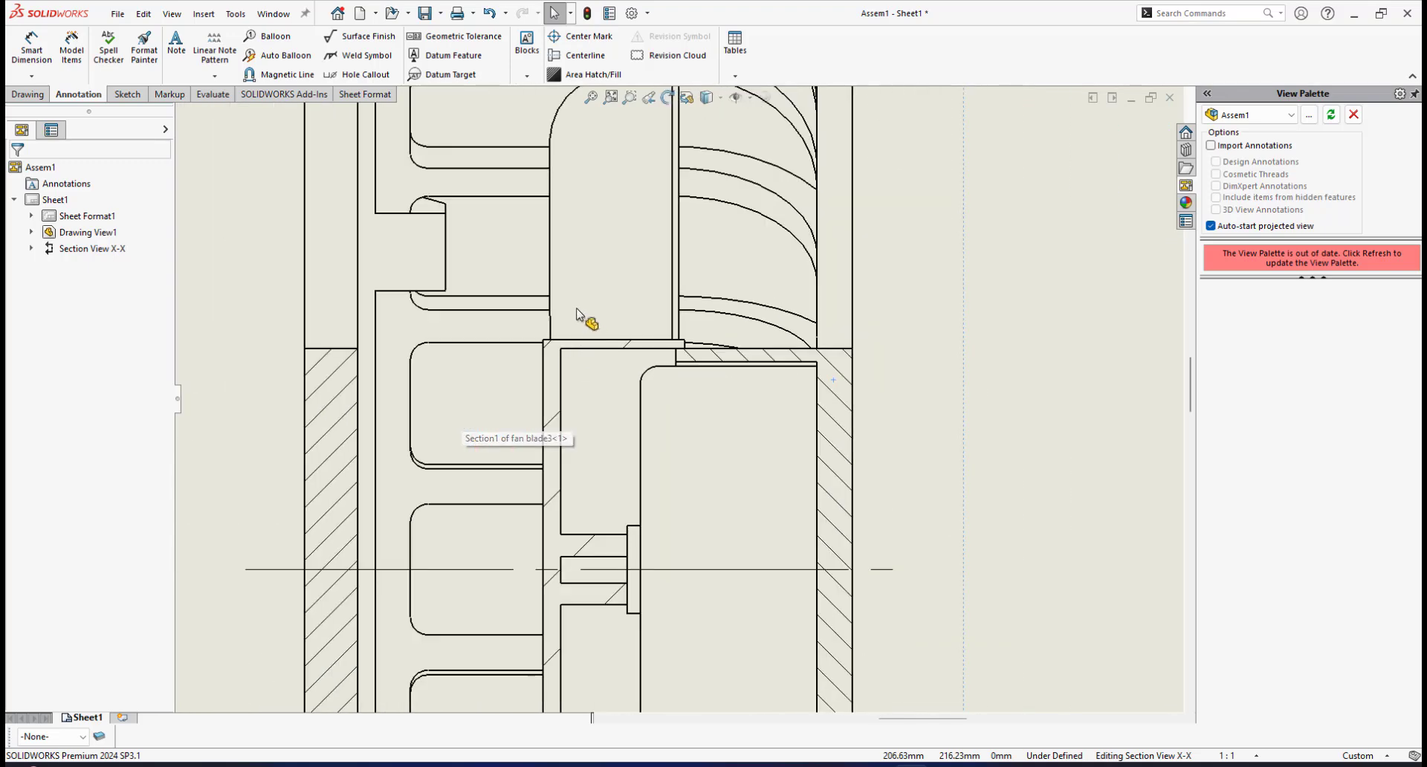
pyautogui.scroll(1, 568, 367)
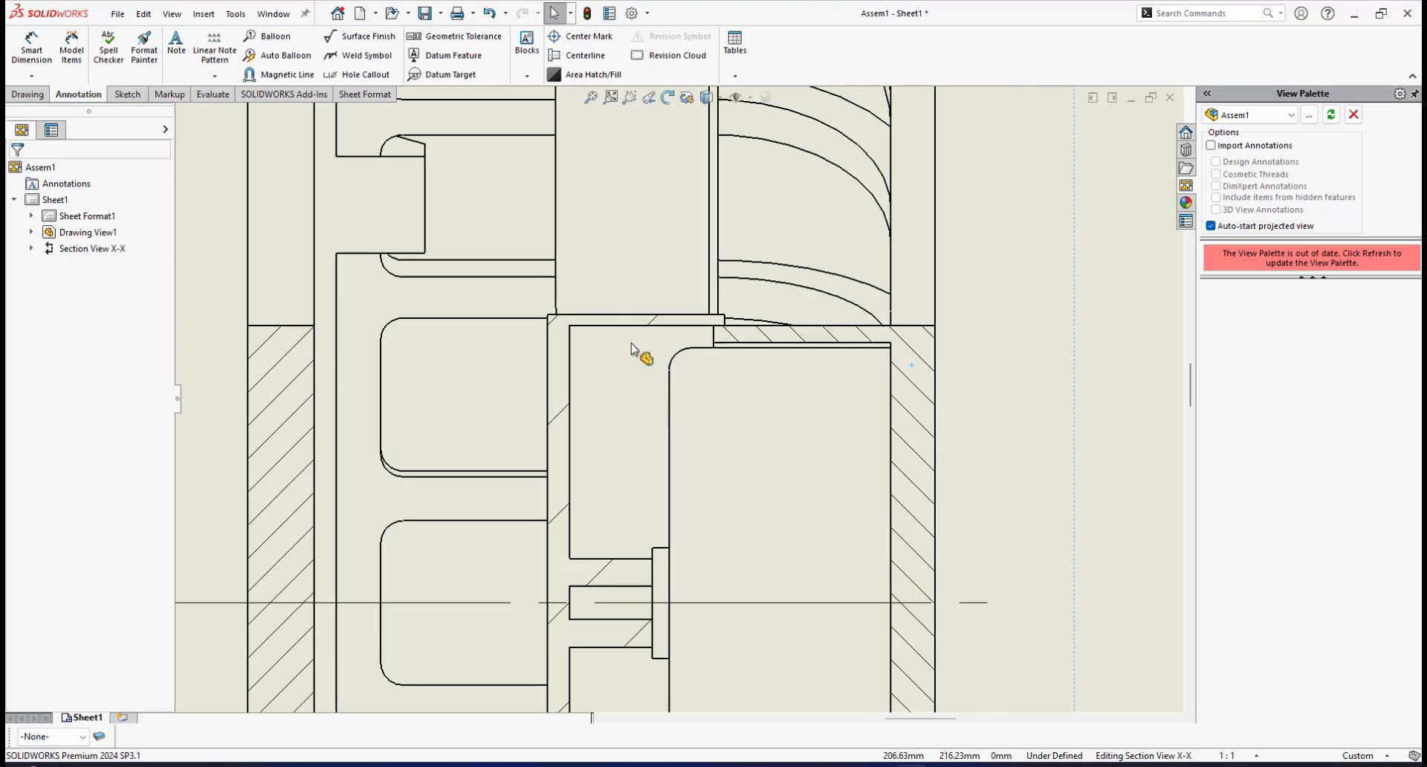
pyautogui.scroll(-2, 632, 345)
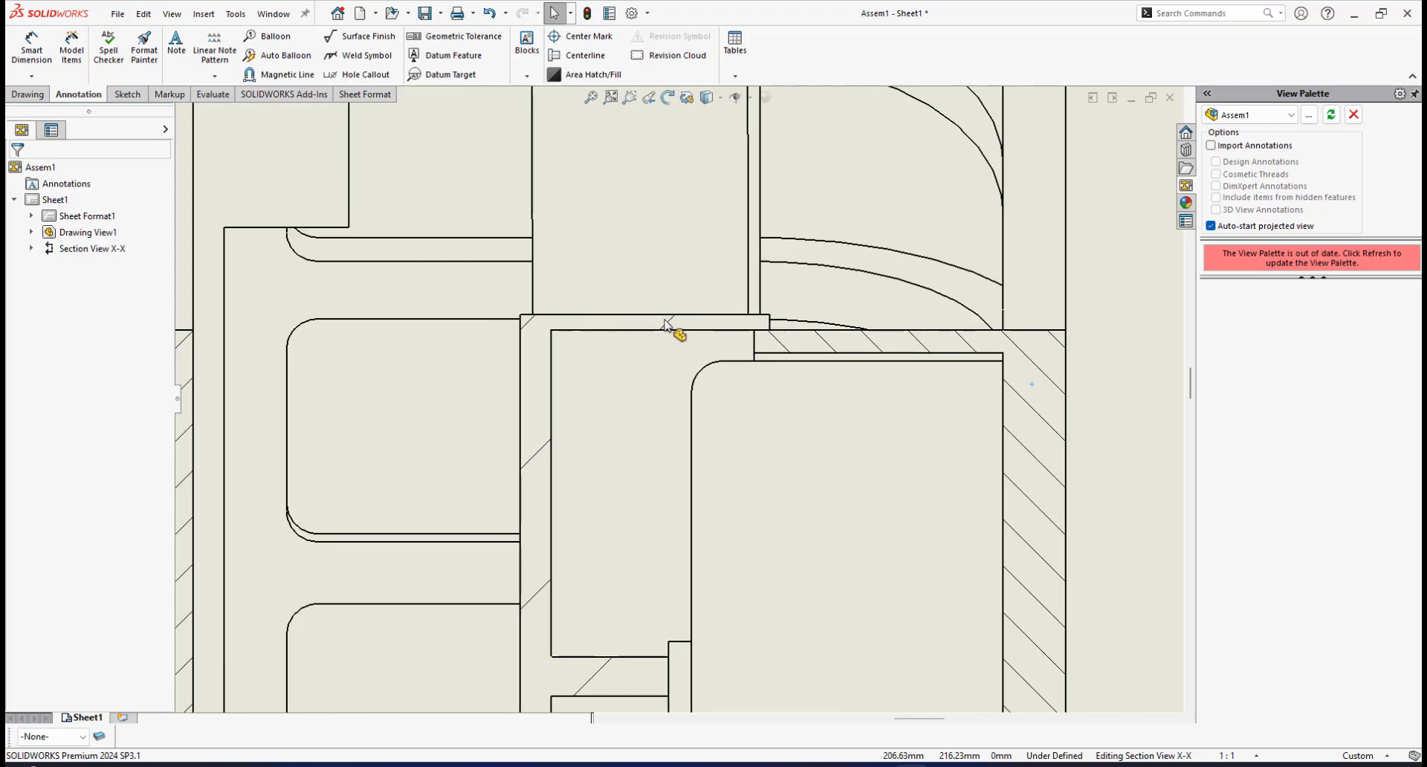
pyautogui.click(532, 458)
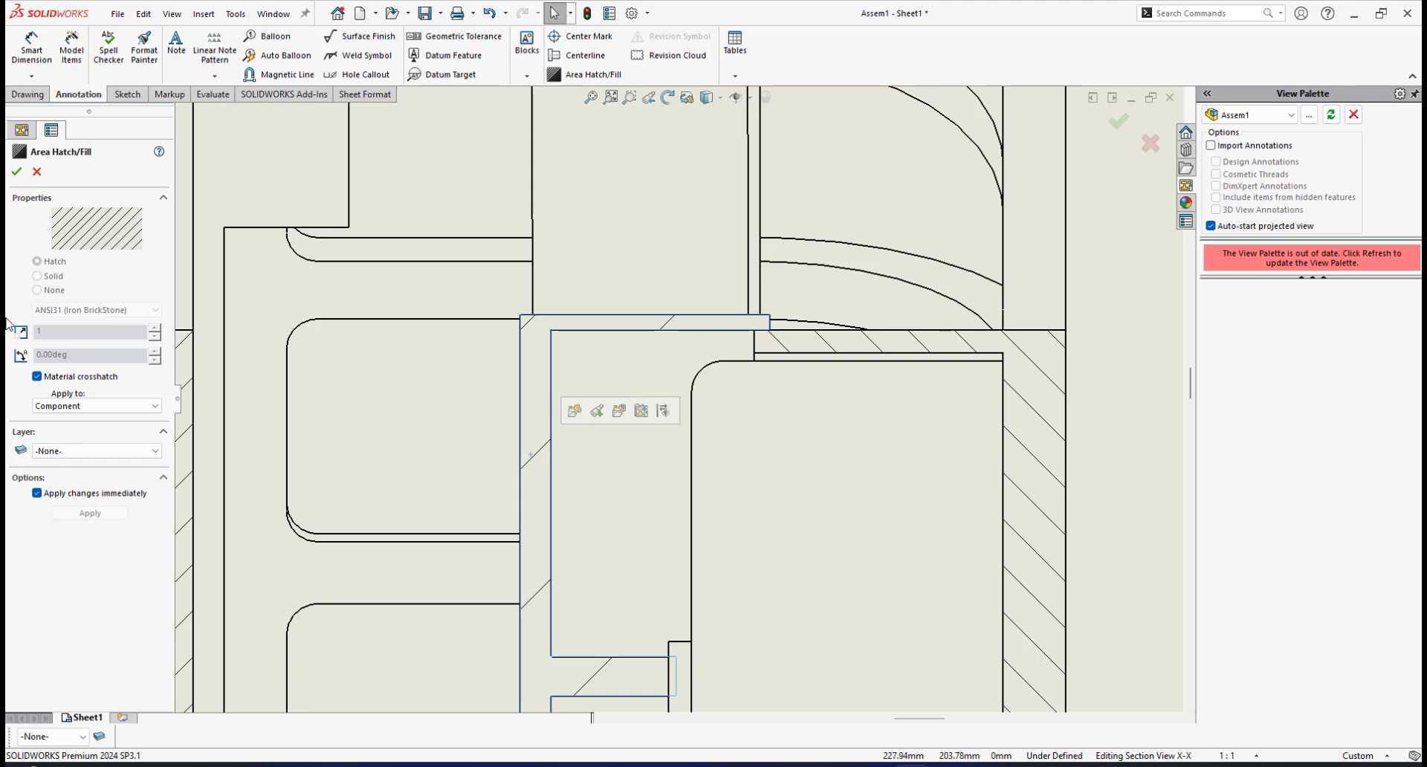
pyautogui.click(36, 376)
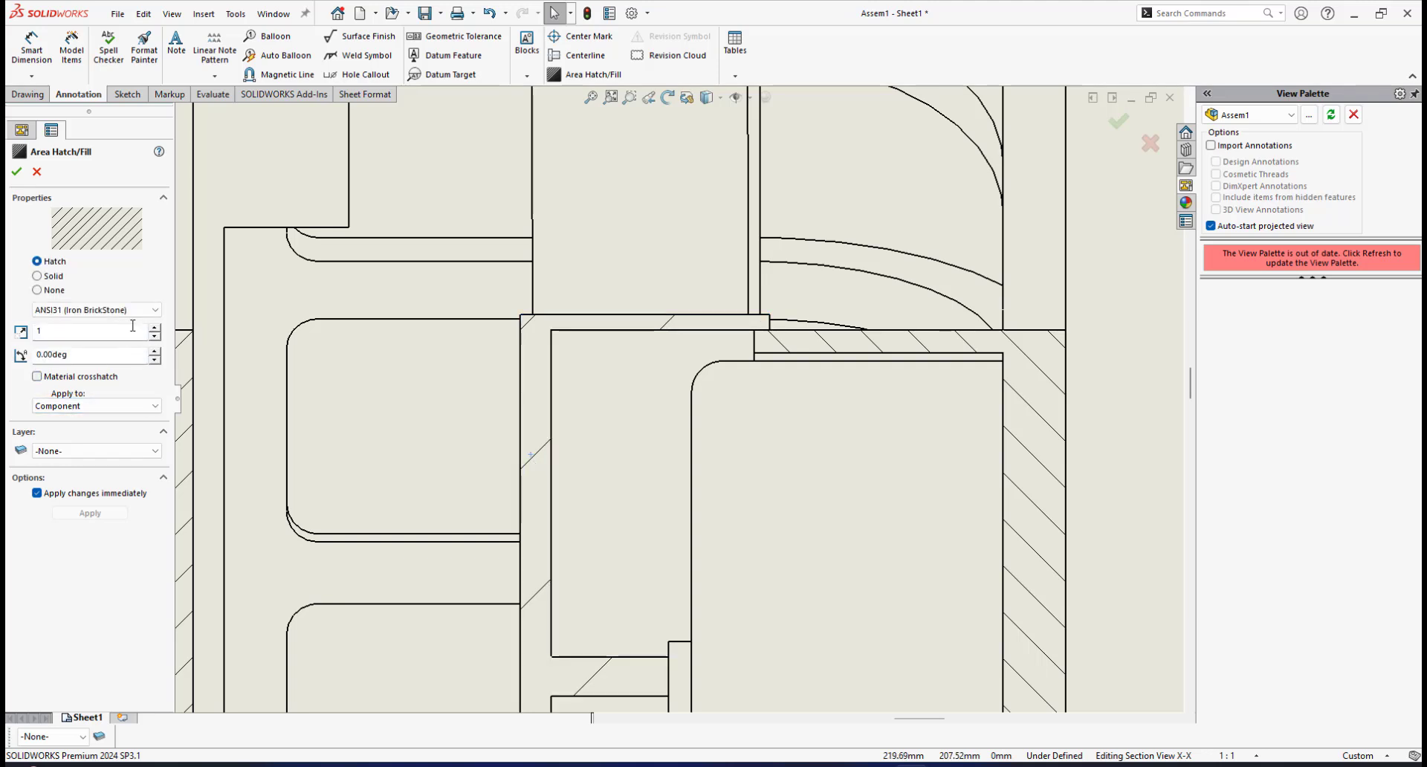
pyautogui.write('3')
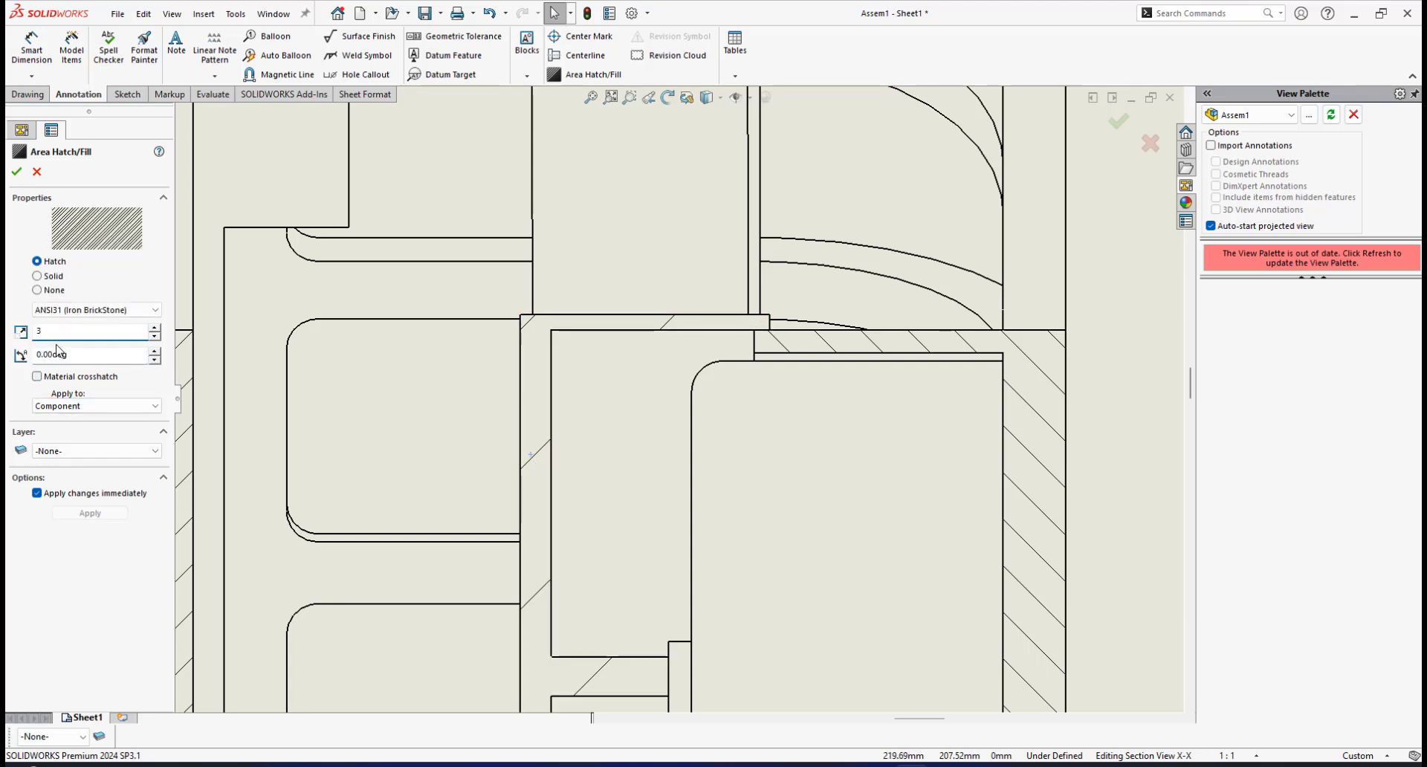
pyautogui.click(156, 406)
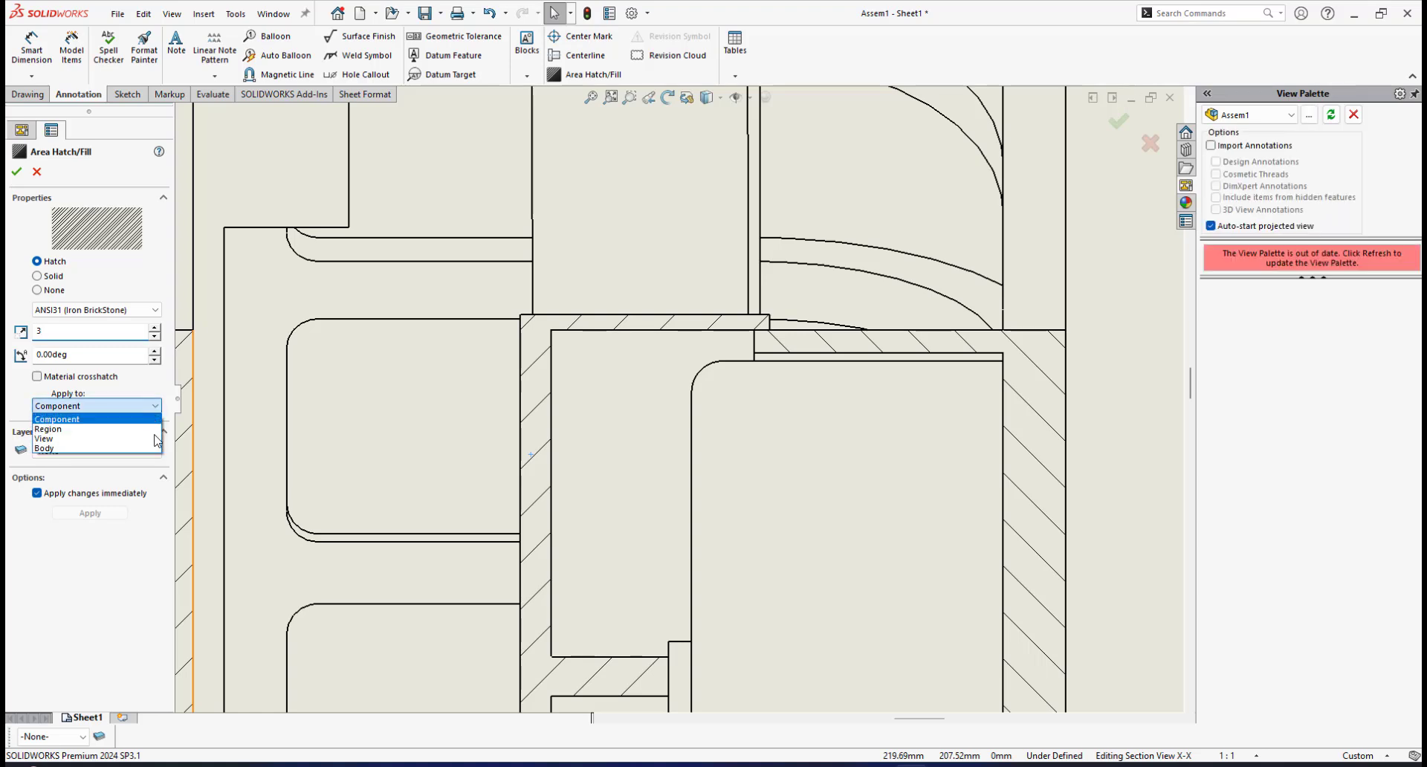
pyautogui.click(165, 376)
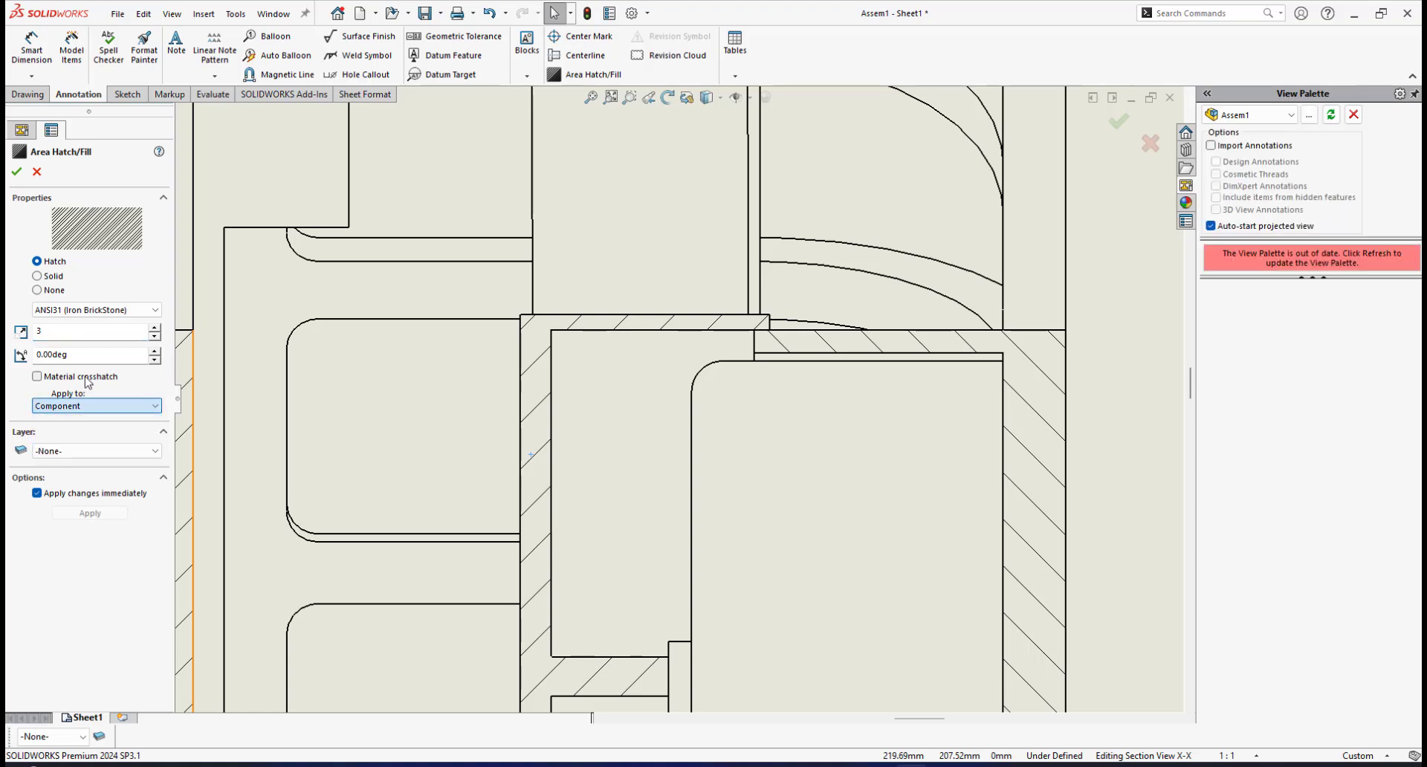
# Step: Change the fan blade hub's hatch pattern to Parallel Lines with an angle of 45 degrees
pyautogui.click(156, 312)
pyautogui.moveTo(155, 383); pyautogui.dragTo(157, 583)
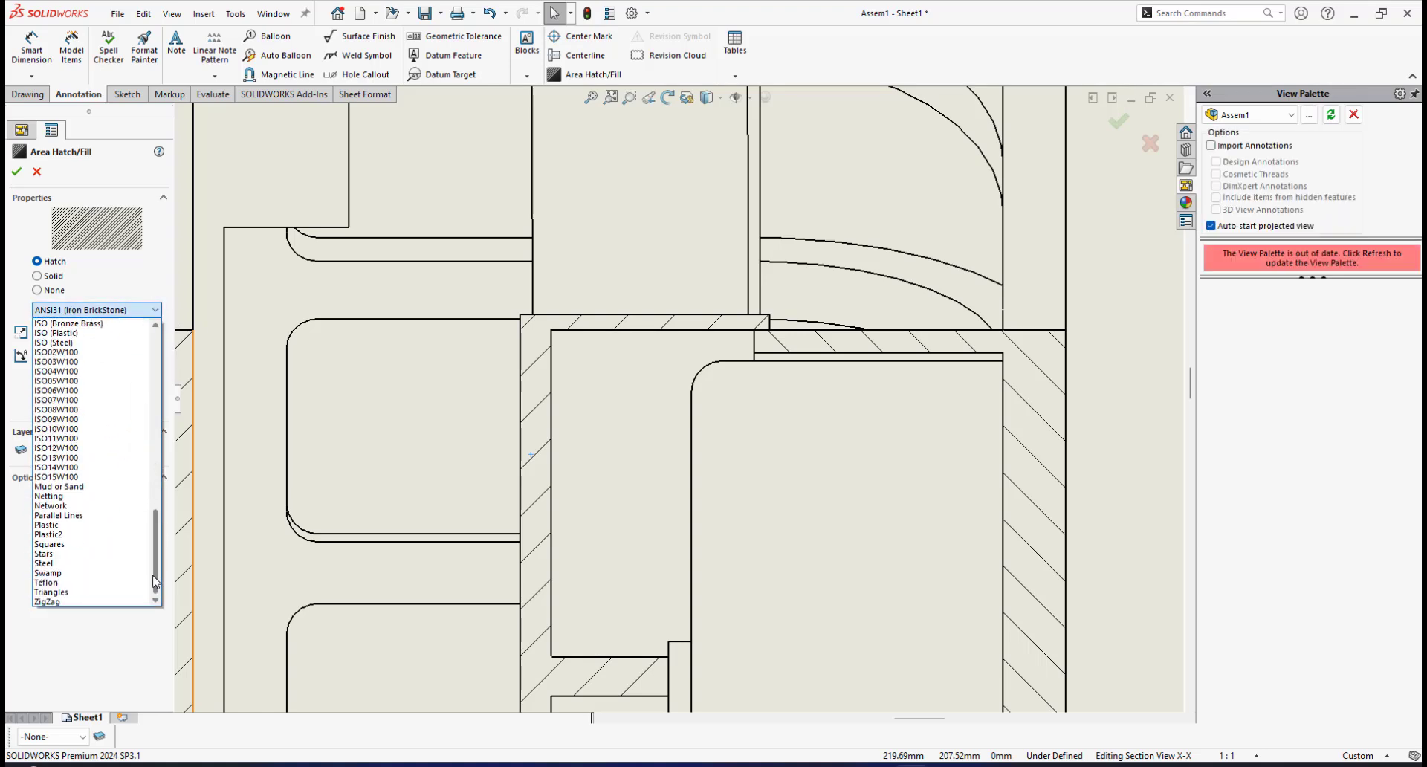
pyautogui.click(72, 515)
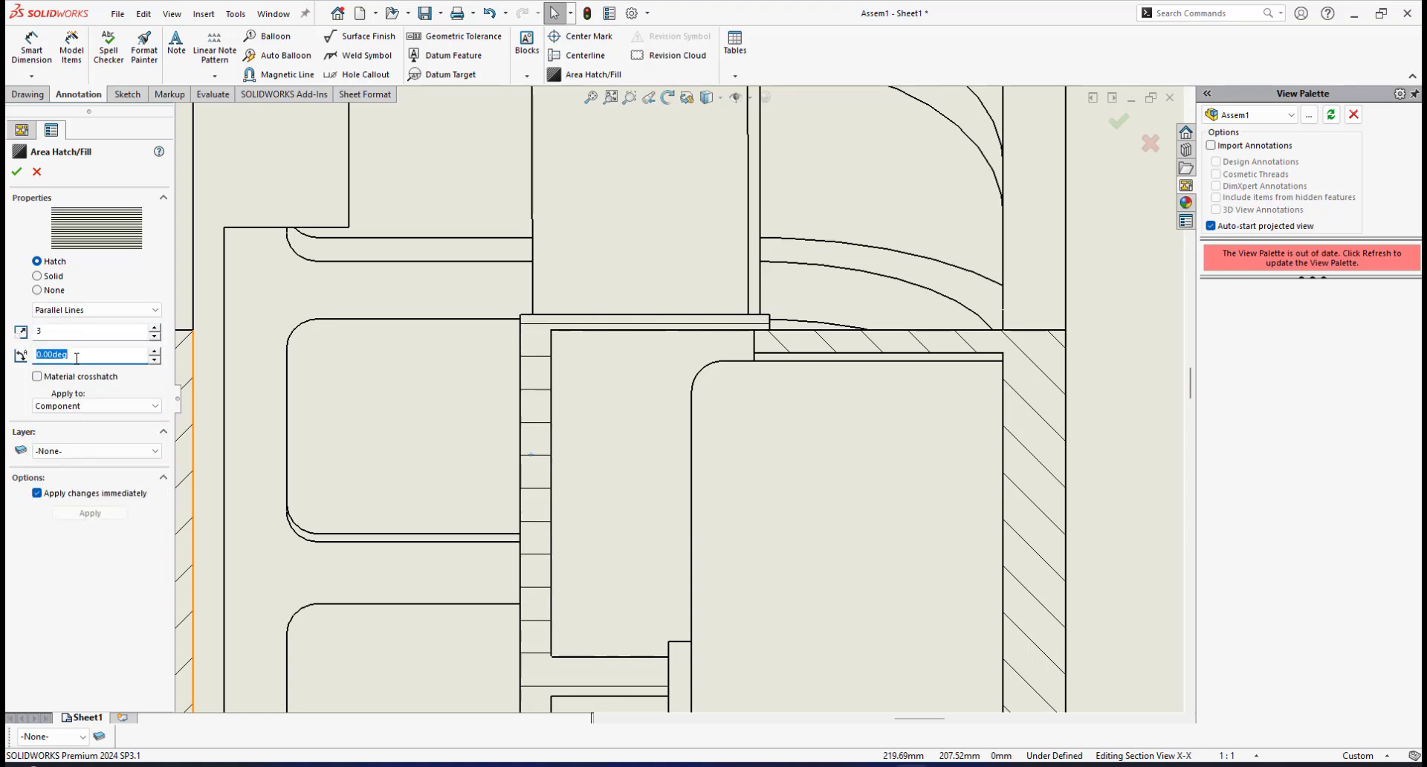
pyautogui.write('45')
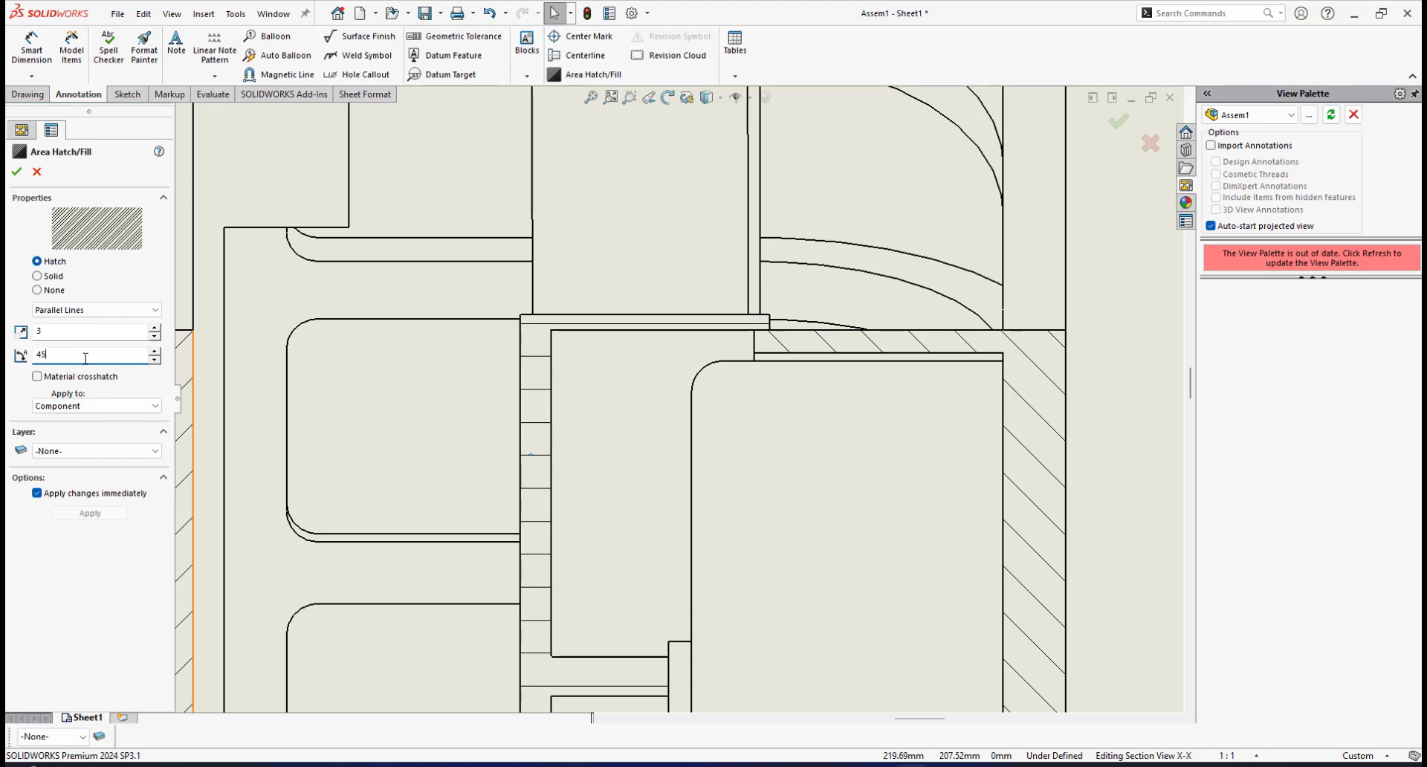
# Step: Examine the hatching where the fan blade hub meets the motor casing, and compare it with the other cut components in section X-X
pyautogui.scroll(-2, 854, 379)
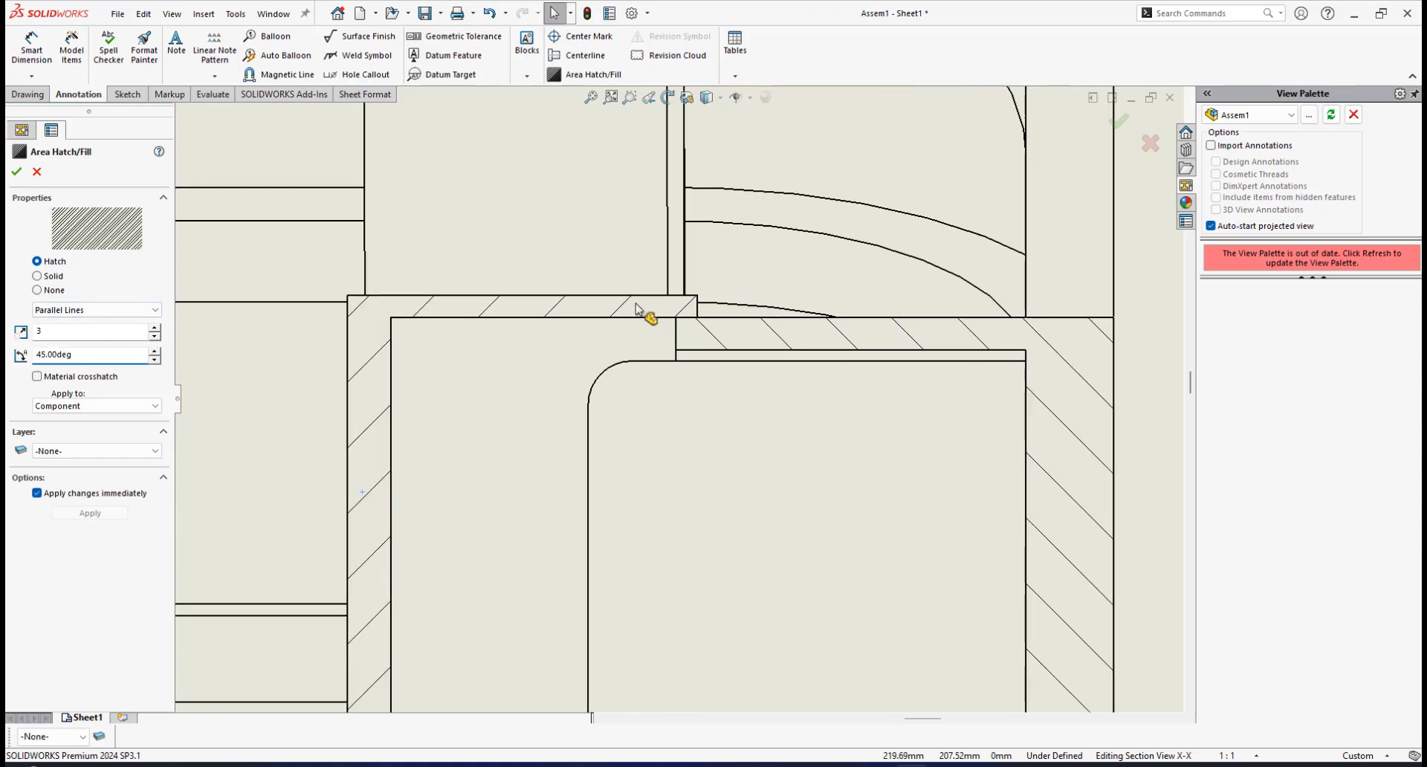
pyautogui.scroll(-1, 766, 342)
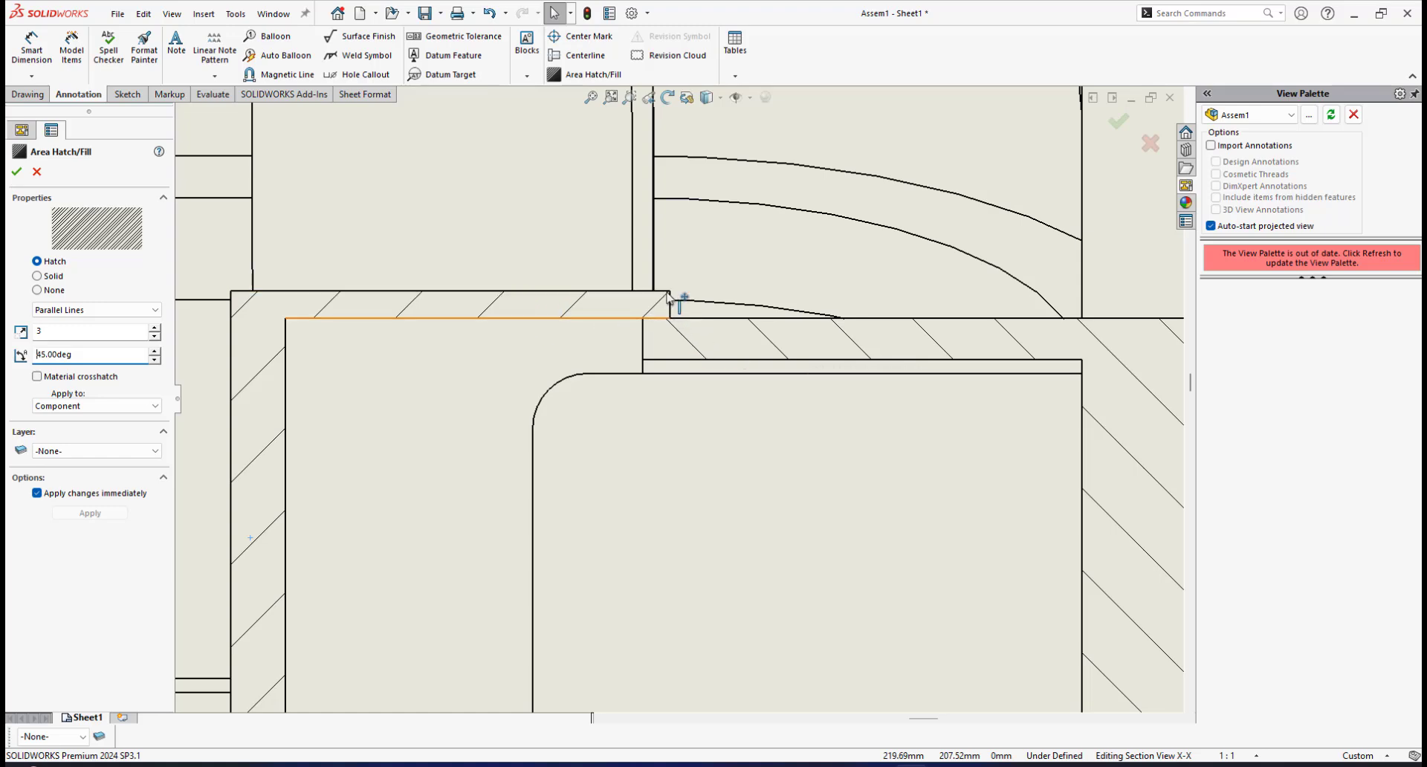
pyautogui.scroll(3, 591, 397)
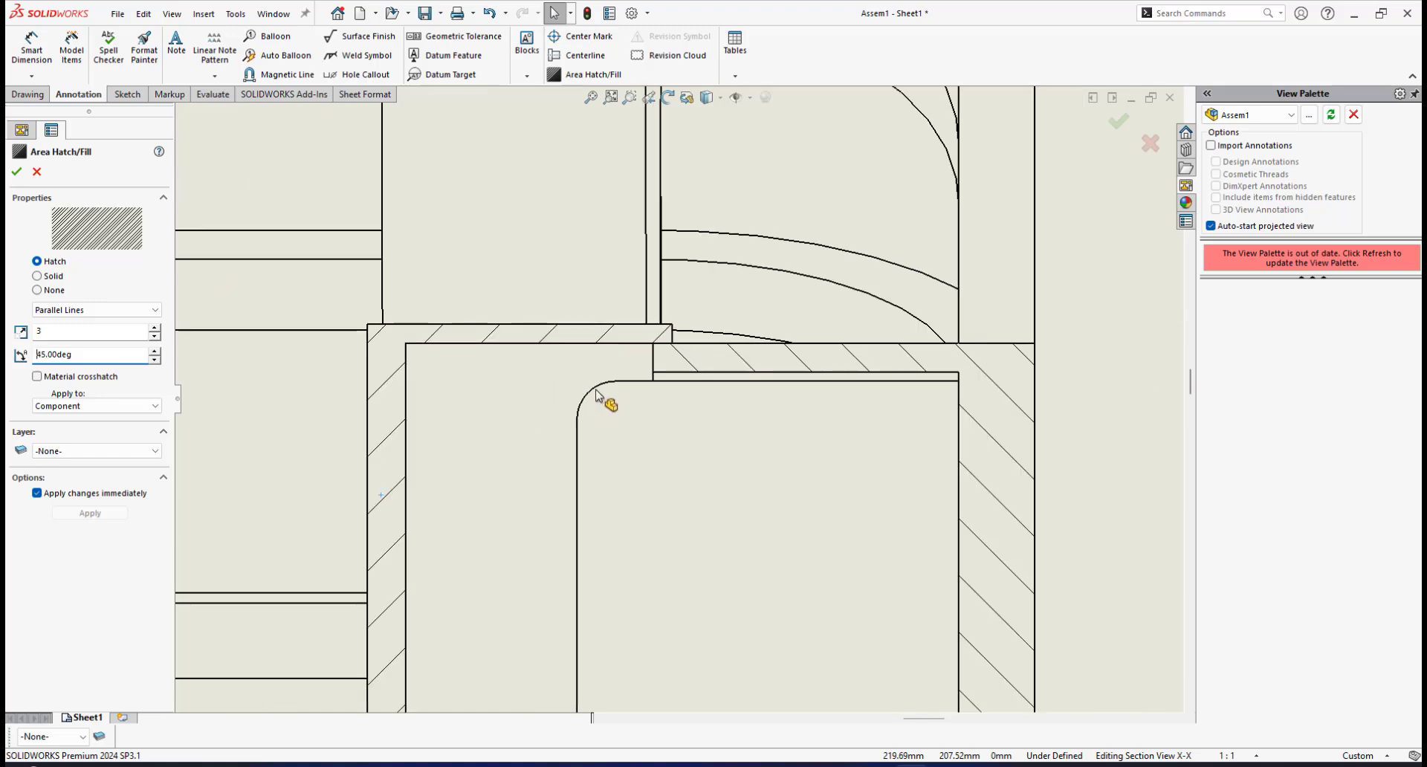
pyautogui.scroll(-1, 764, 360)
pyautogui.scroll(5, 653, 583)
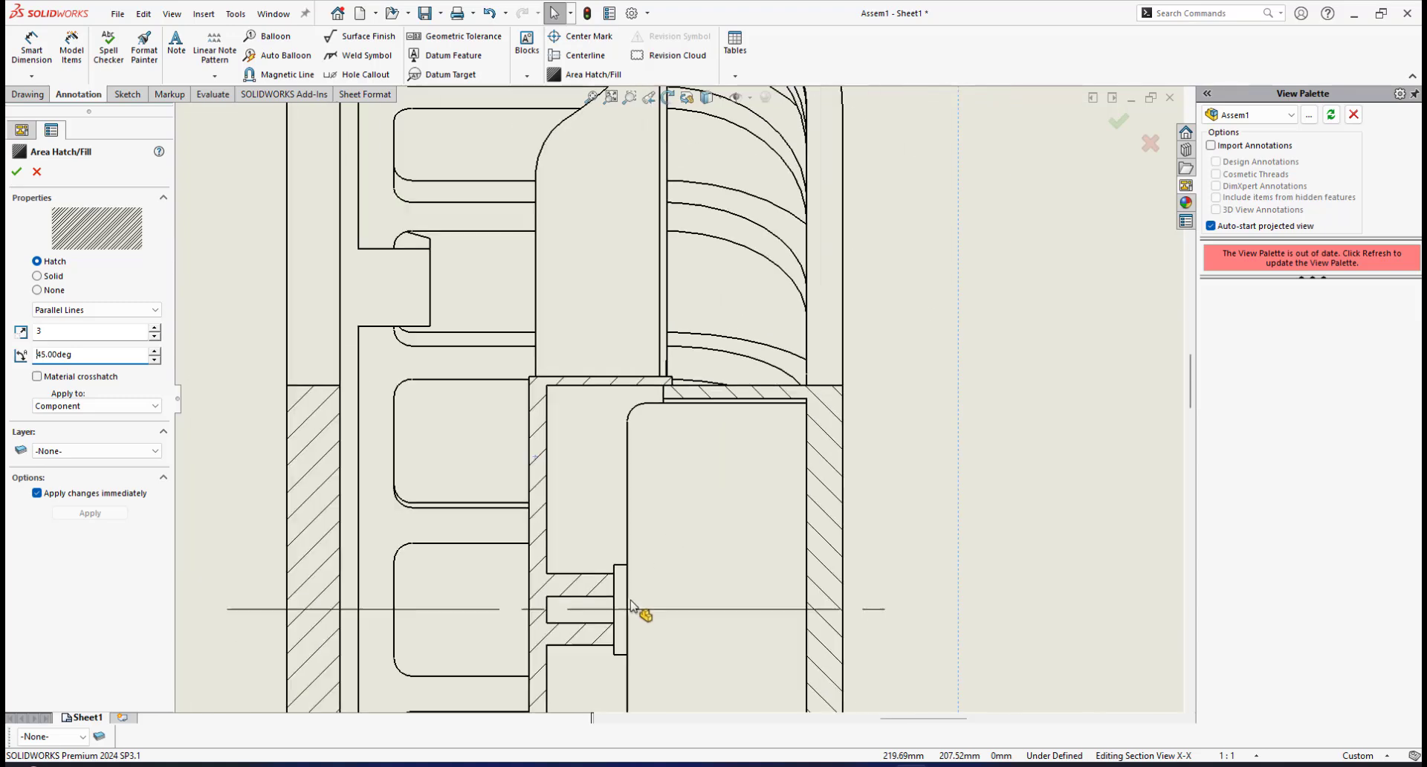
pyautogui.scroll(3, 652, 587)
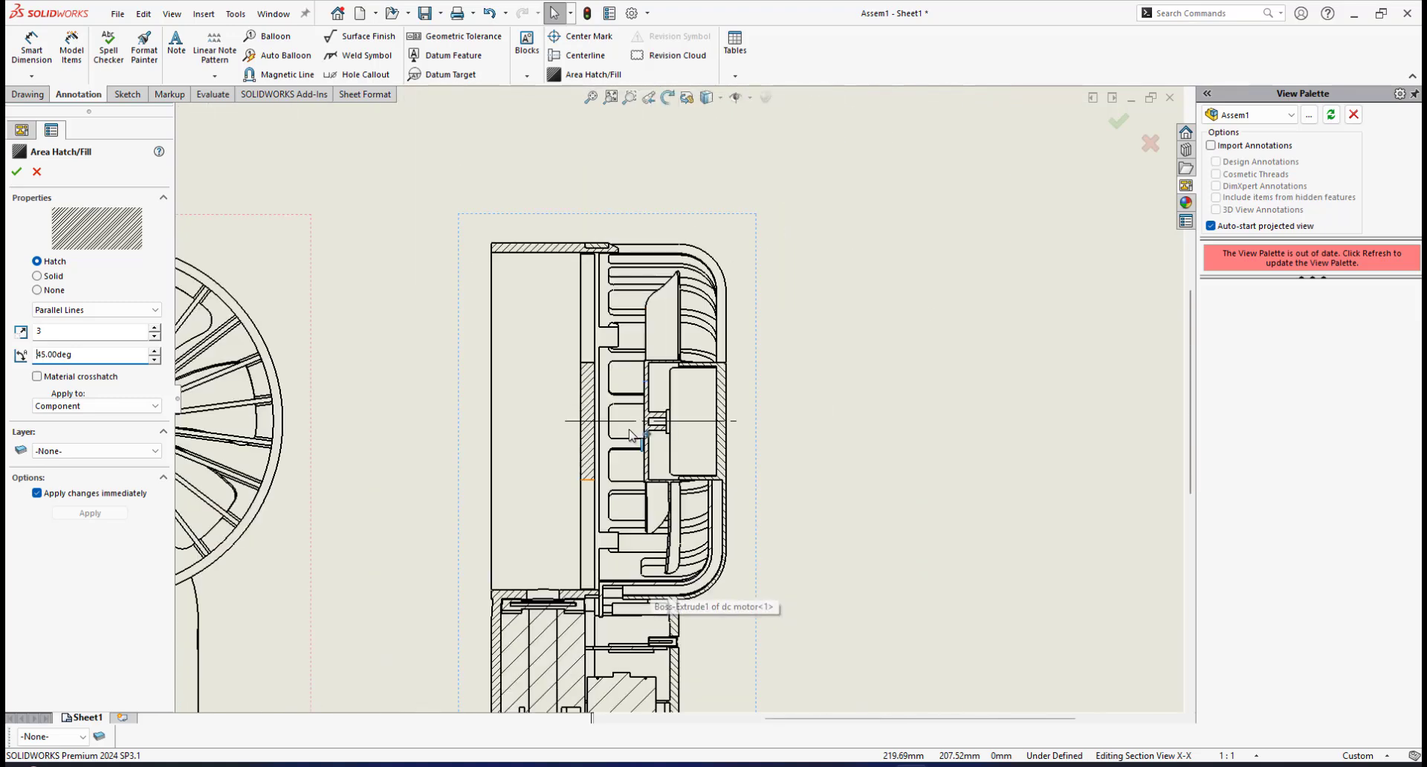
pyautogui.scroll(-1, 637, 402)
pyautogui.scroll(-1, 743, 379)
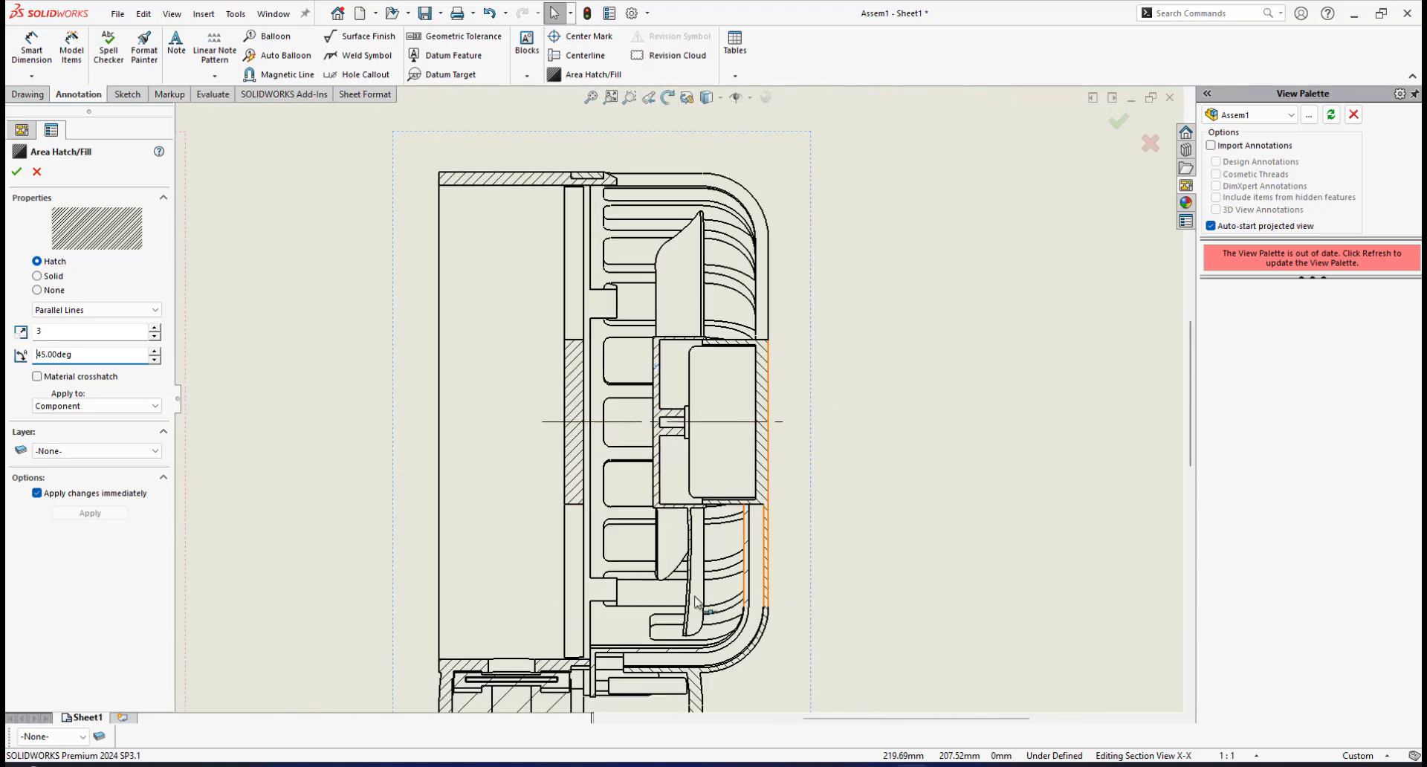
pyautogui.scroll(2, 669, 564)
pyautogui.scroll(4, 633, 604)
pyautogui.scroll(-3, 630, 513)
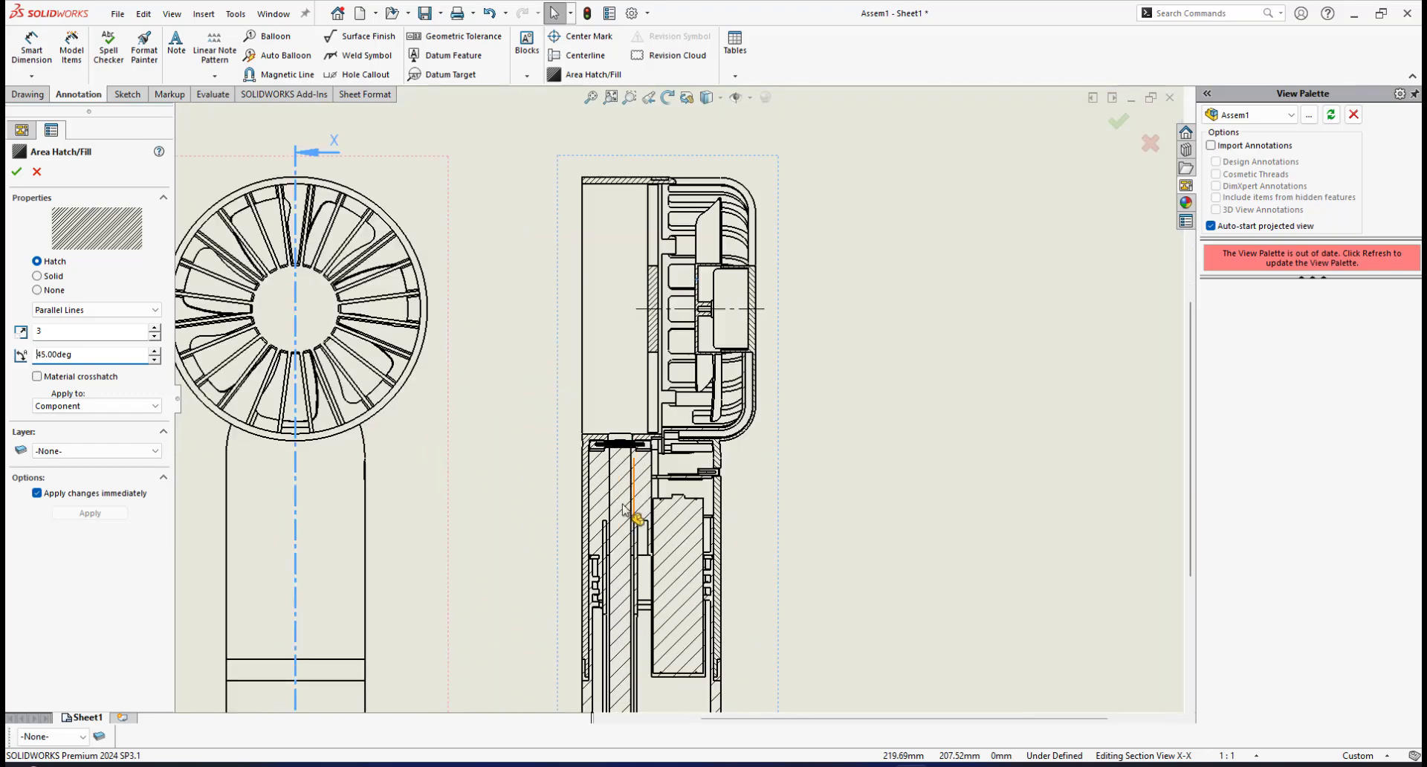
# Step: Exclude the straw component from the section cut through the section scope of Section View X-X
pyautogui.scroll(-5, 609, 440)
pyautogui.scroll(-2, 610, 442)
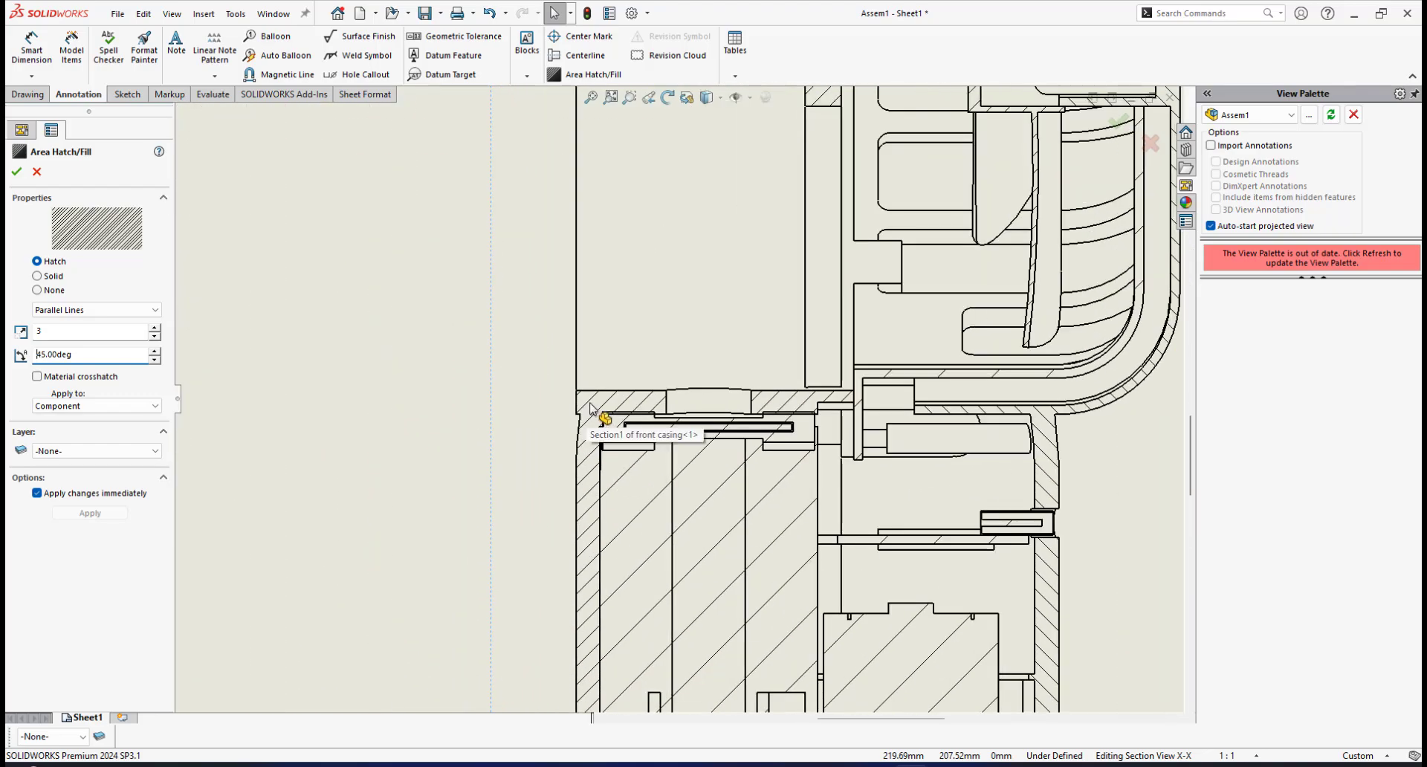
pyautogui.scroll(3, 803, 459)
pyautogui.scroll(-3, 751, 481)
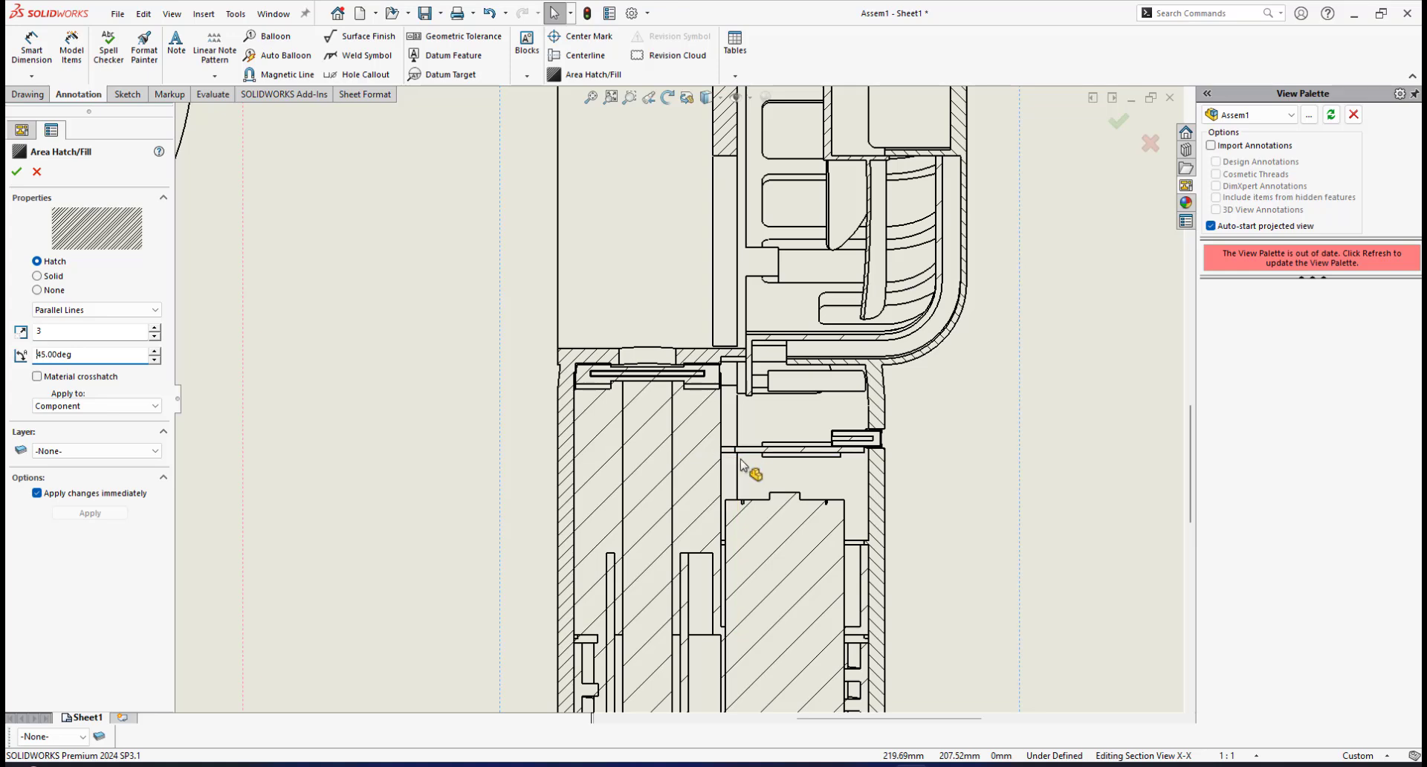
pyautogui.scroll(-1, 706, 479)
pyautogui.scroll(-1, 641, 394)
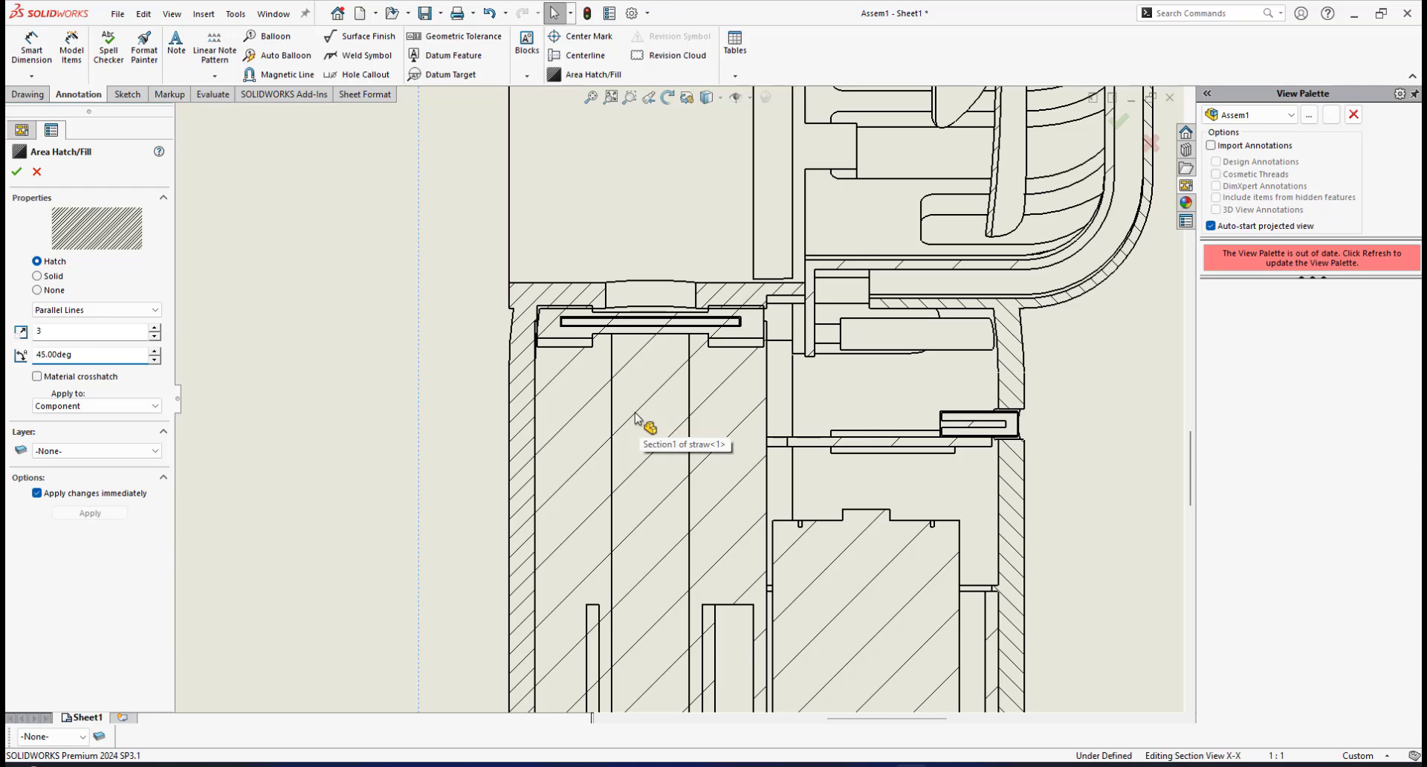
pyautogui.click(635, 419)
pyautogui.rightClick(636, 418)
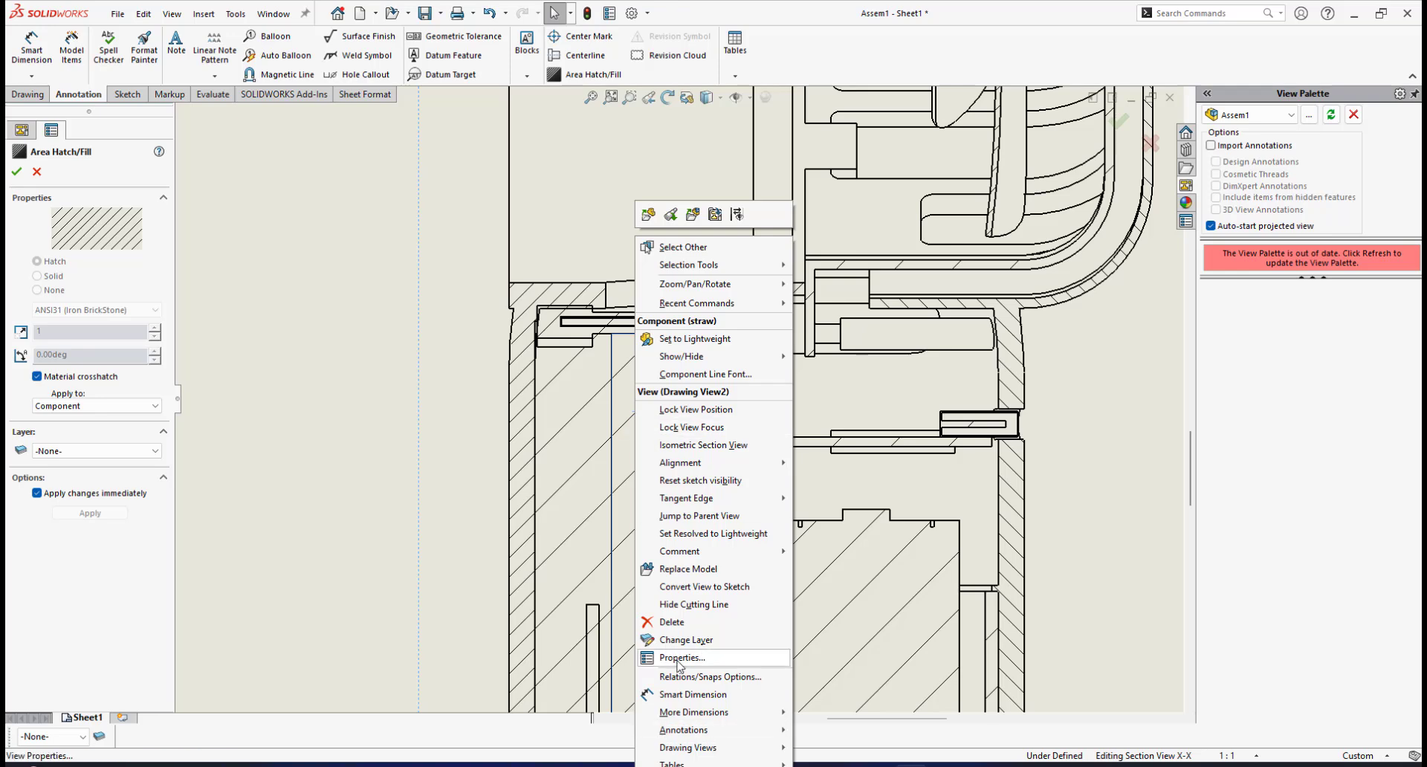
pyautogui.click(678, 658)
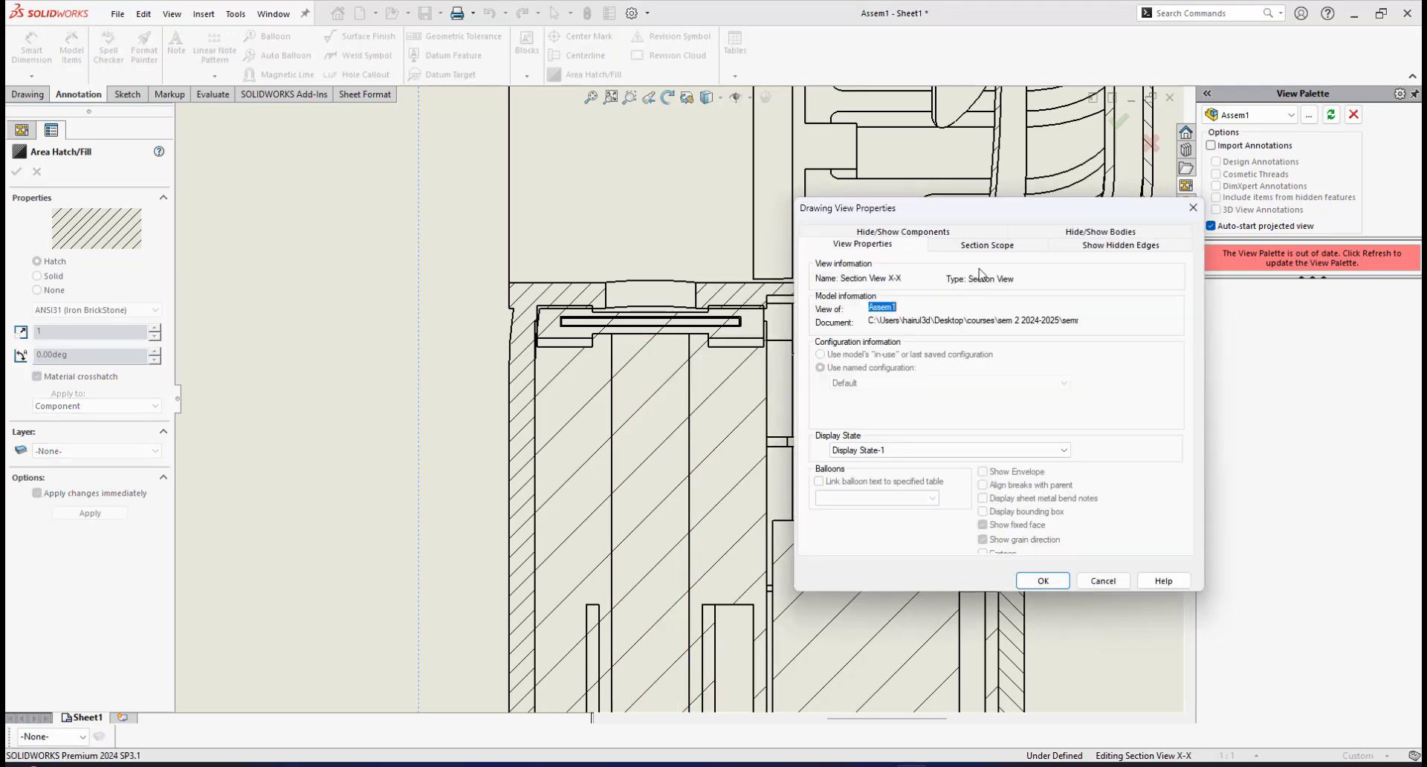
pyautogui.click(988, 245)
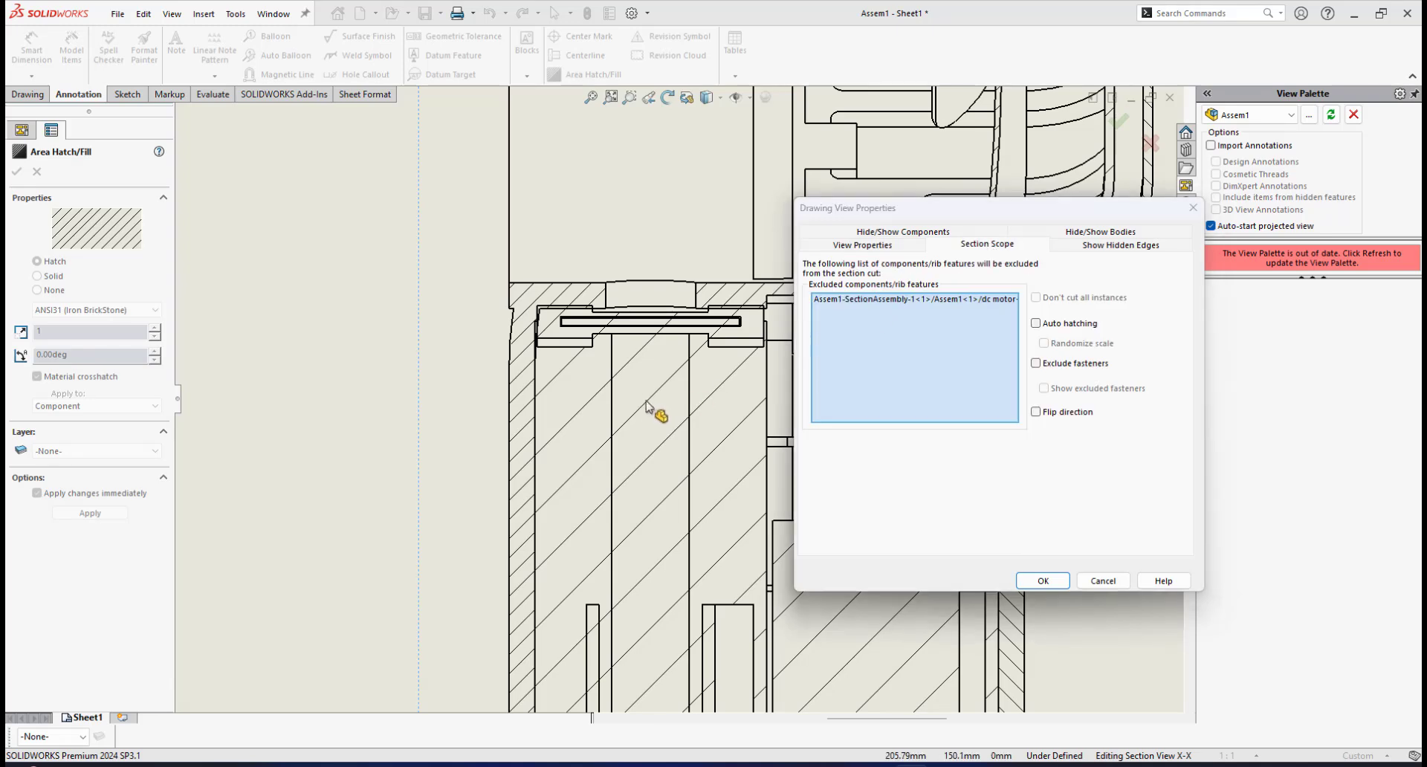
pyautogui.click(648, 407)
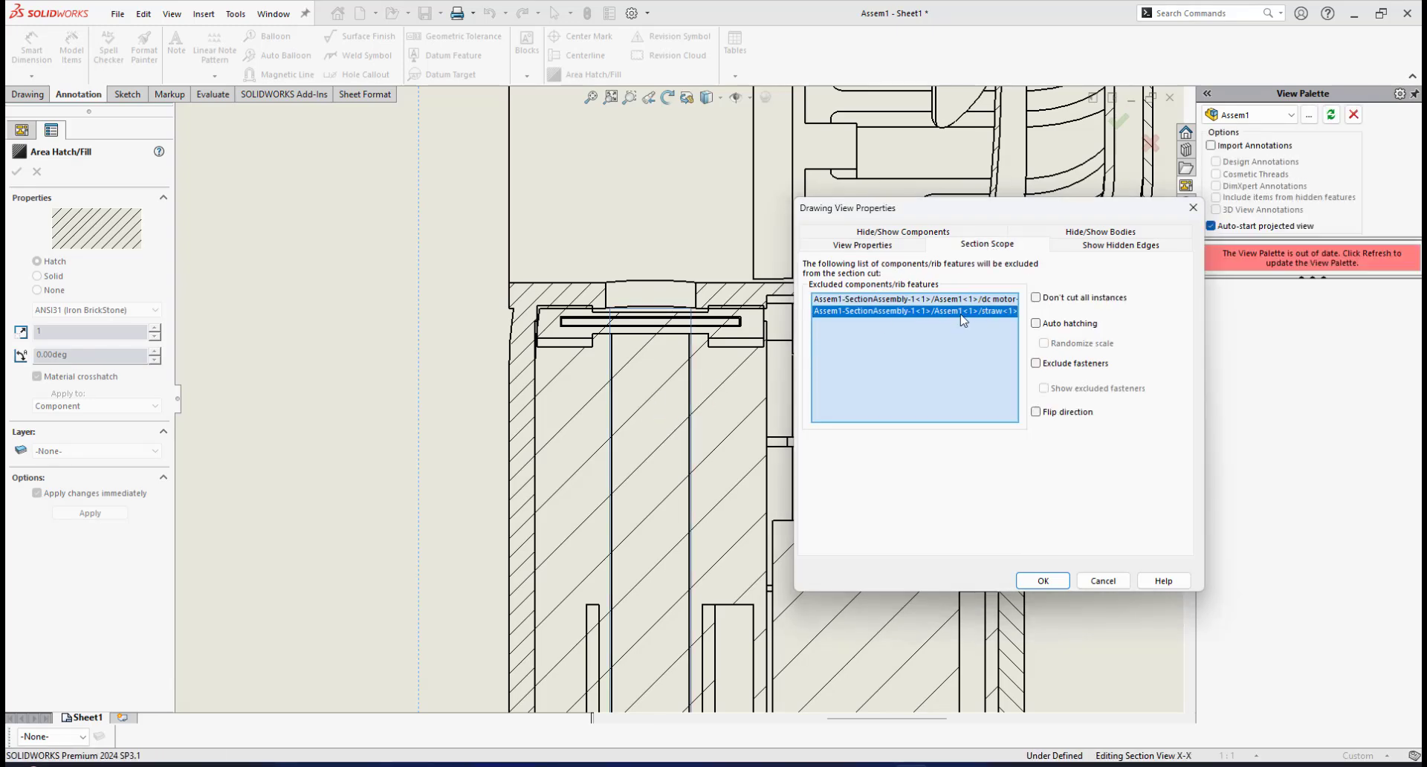
pyautogui.click(1042, 582)
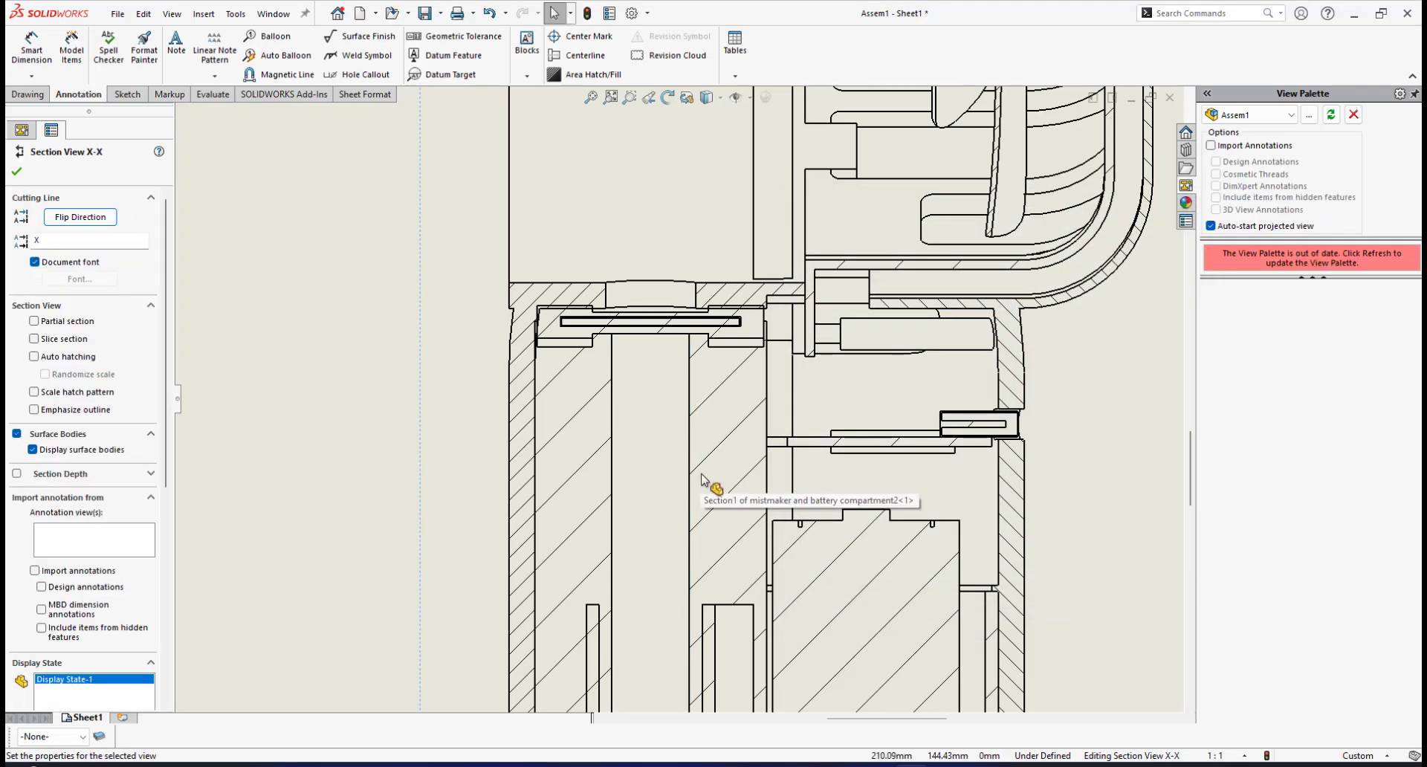
# Step: Add a centerline between the two long edges of the straw in Section View X-X
pyautogui.scroll(2, 699, 547)
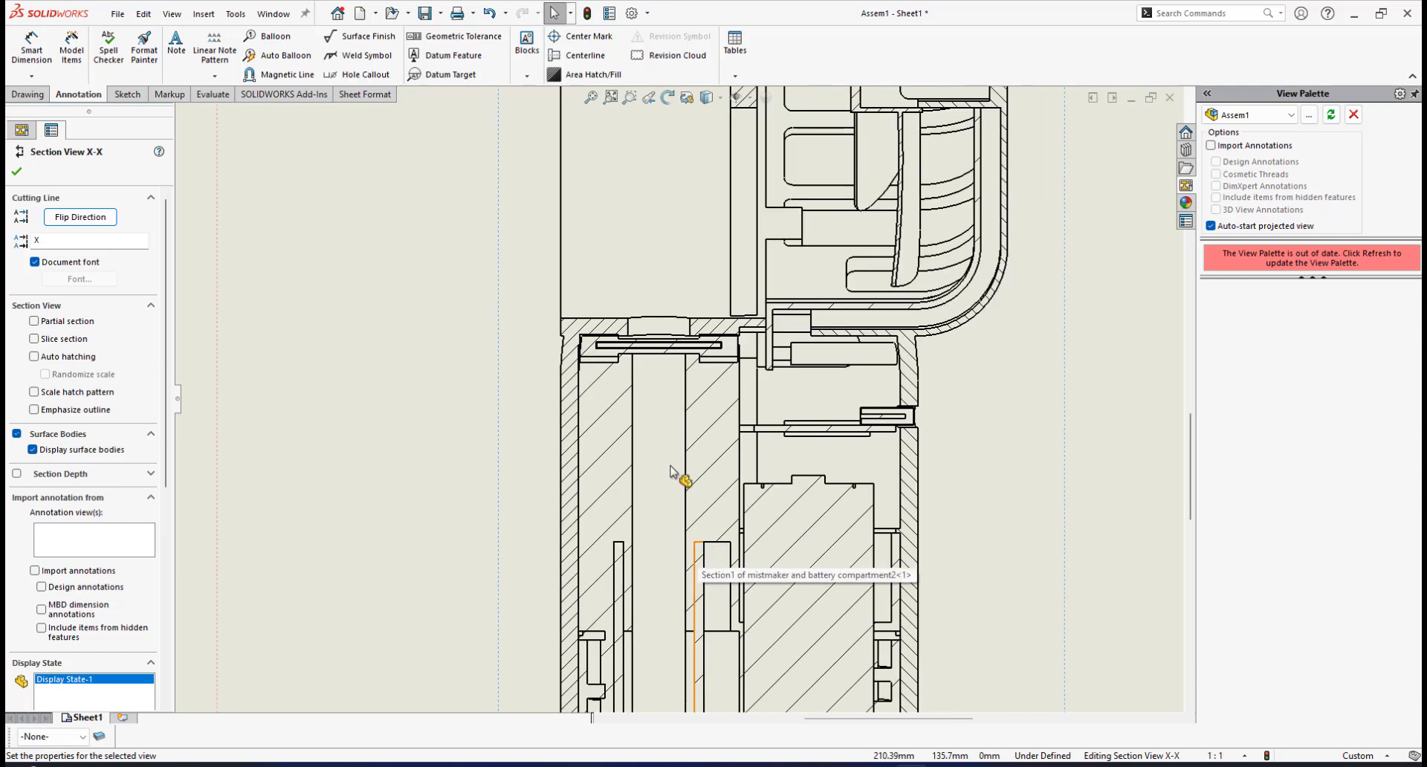
pyautogui.scroll(-1, 671, 472)
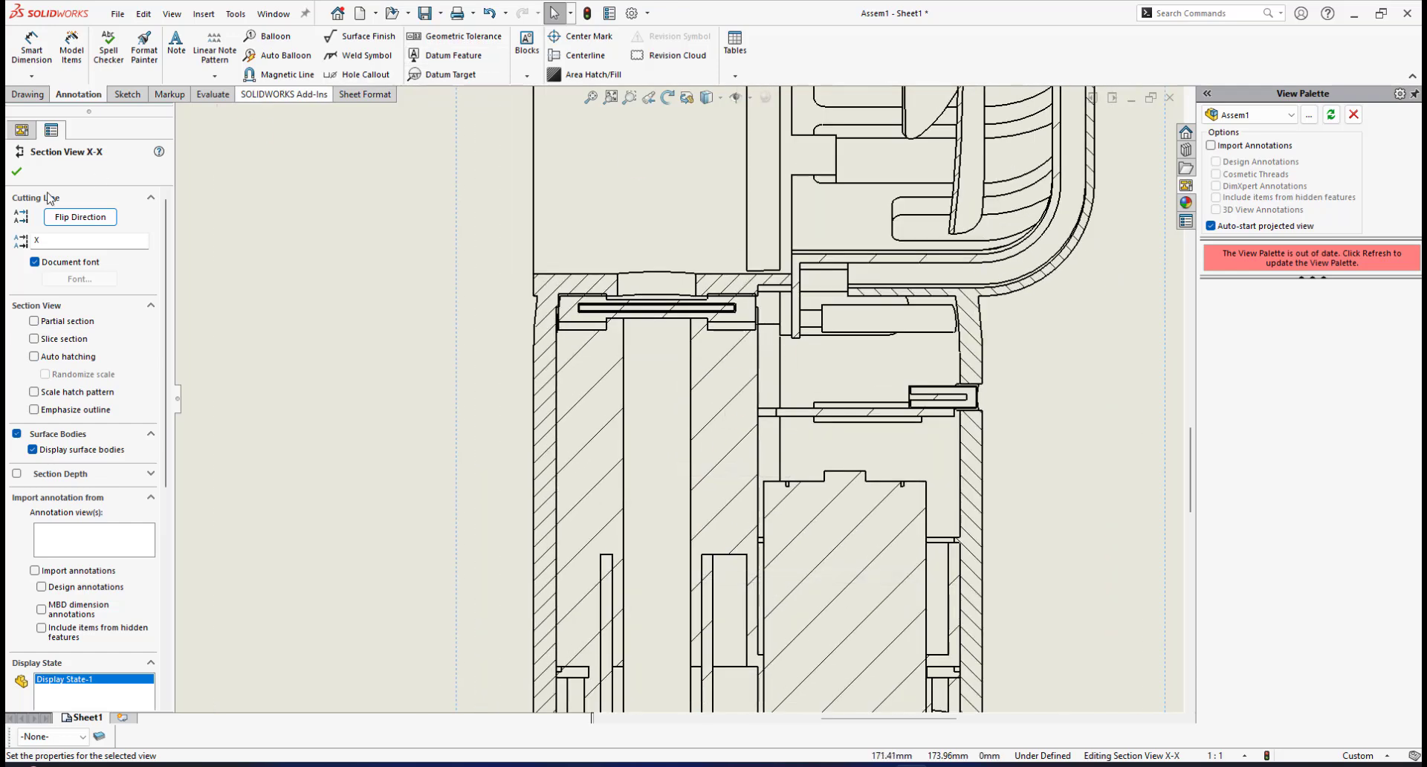
pyautogui.click(583, 55)
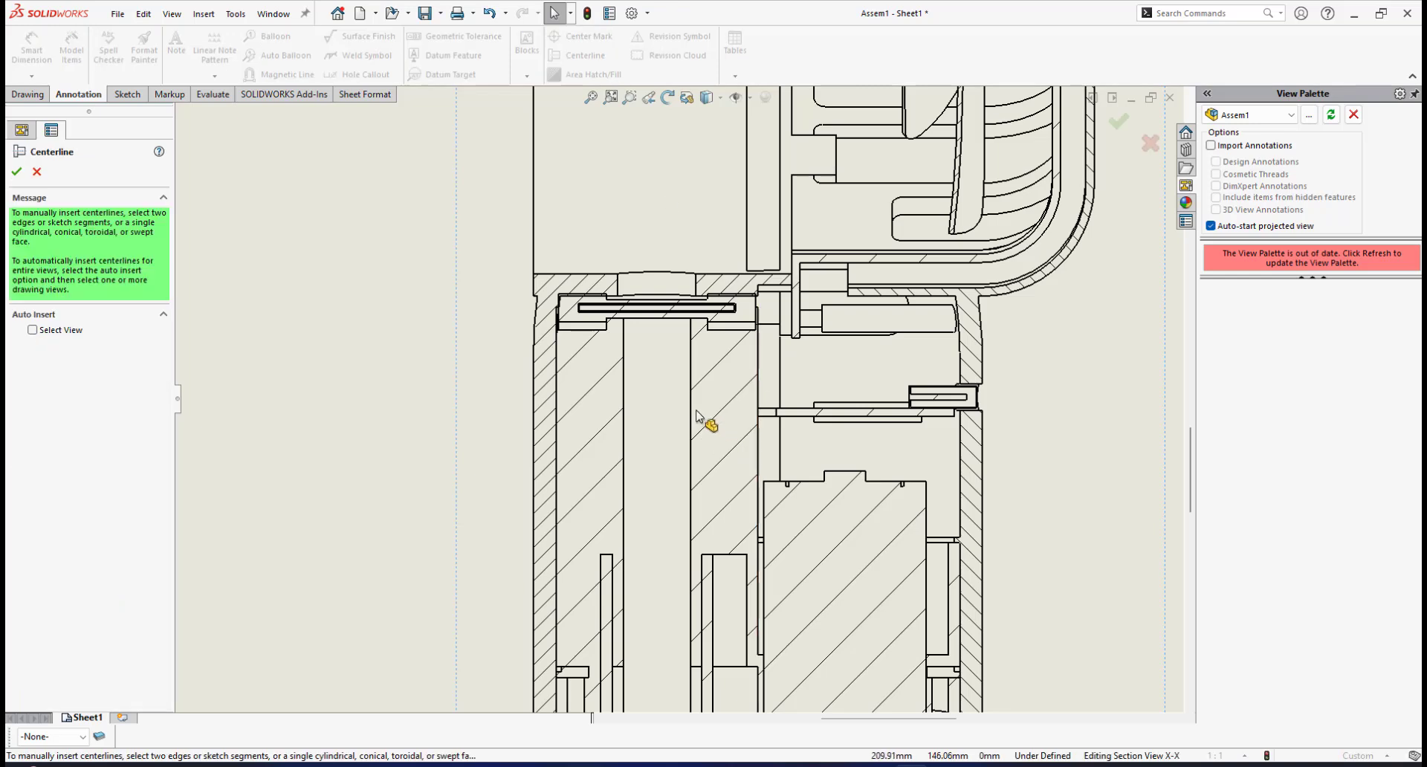
pyautogui.click(691, 415)
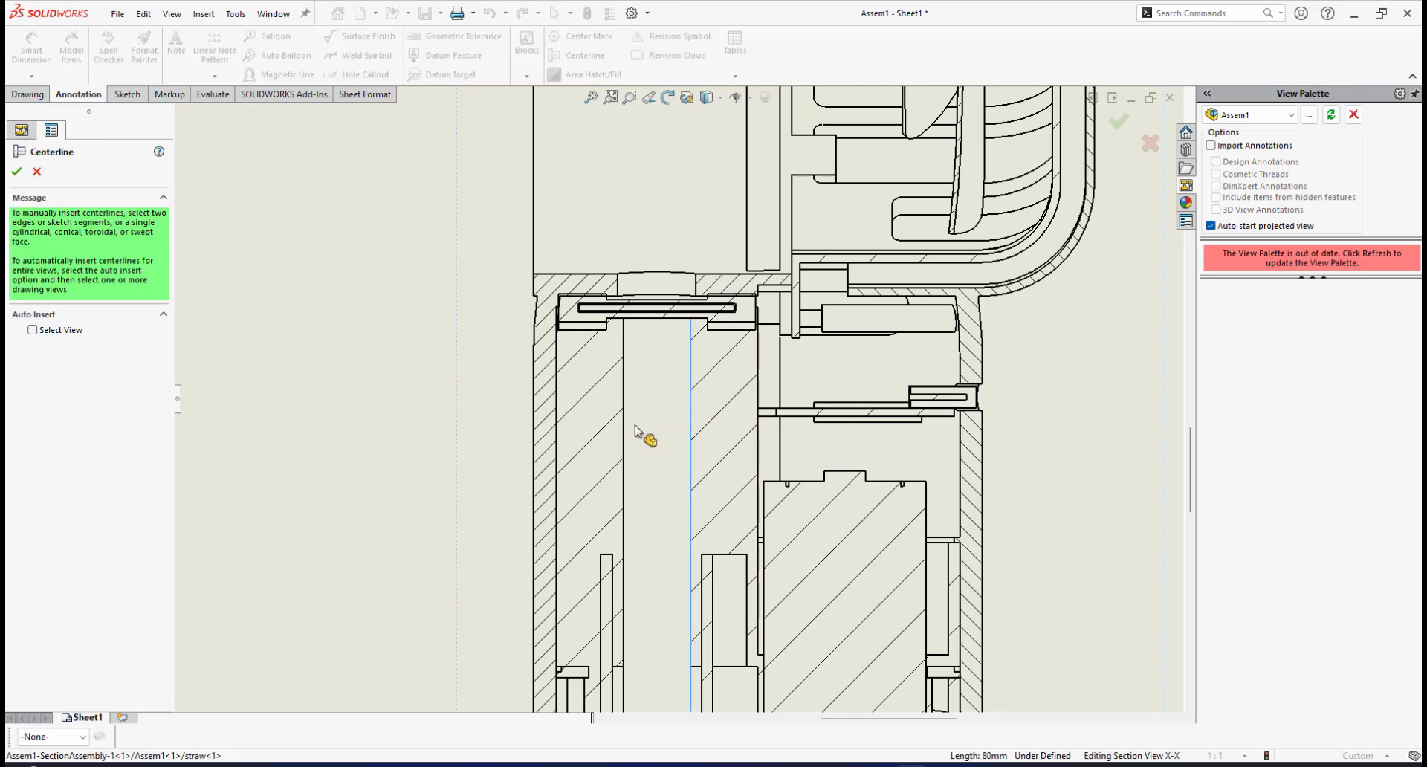
pyautogui.click(624, 443)
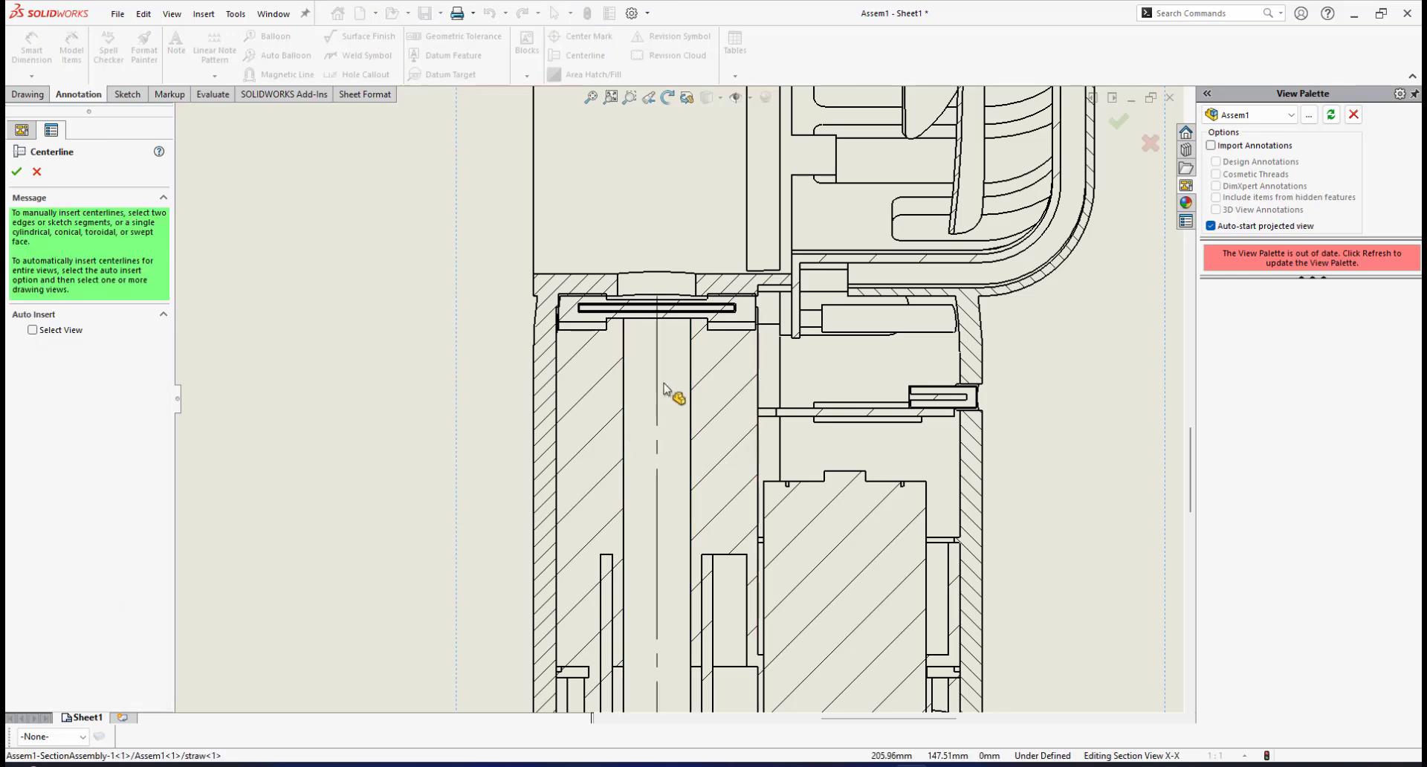
pyautogui.click(16, 172)
# Step: Exclude the AA battery from the section cut through the section scope of Section View X-X
pyautogui.scroll(5, 729, 411)
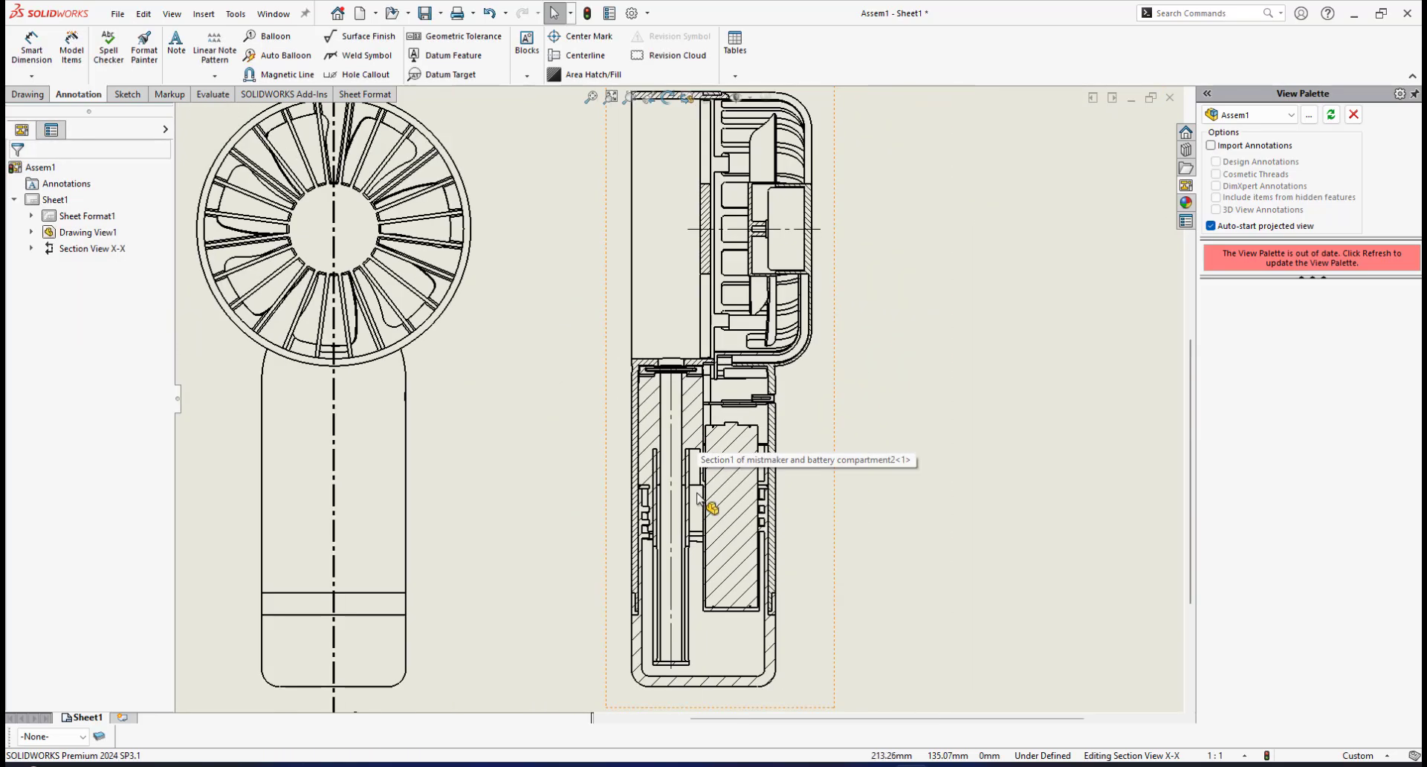
pyautogui.scroll(-4, 765, 416)
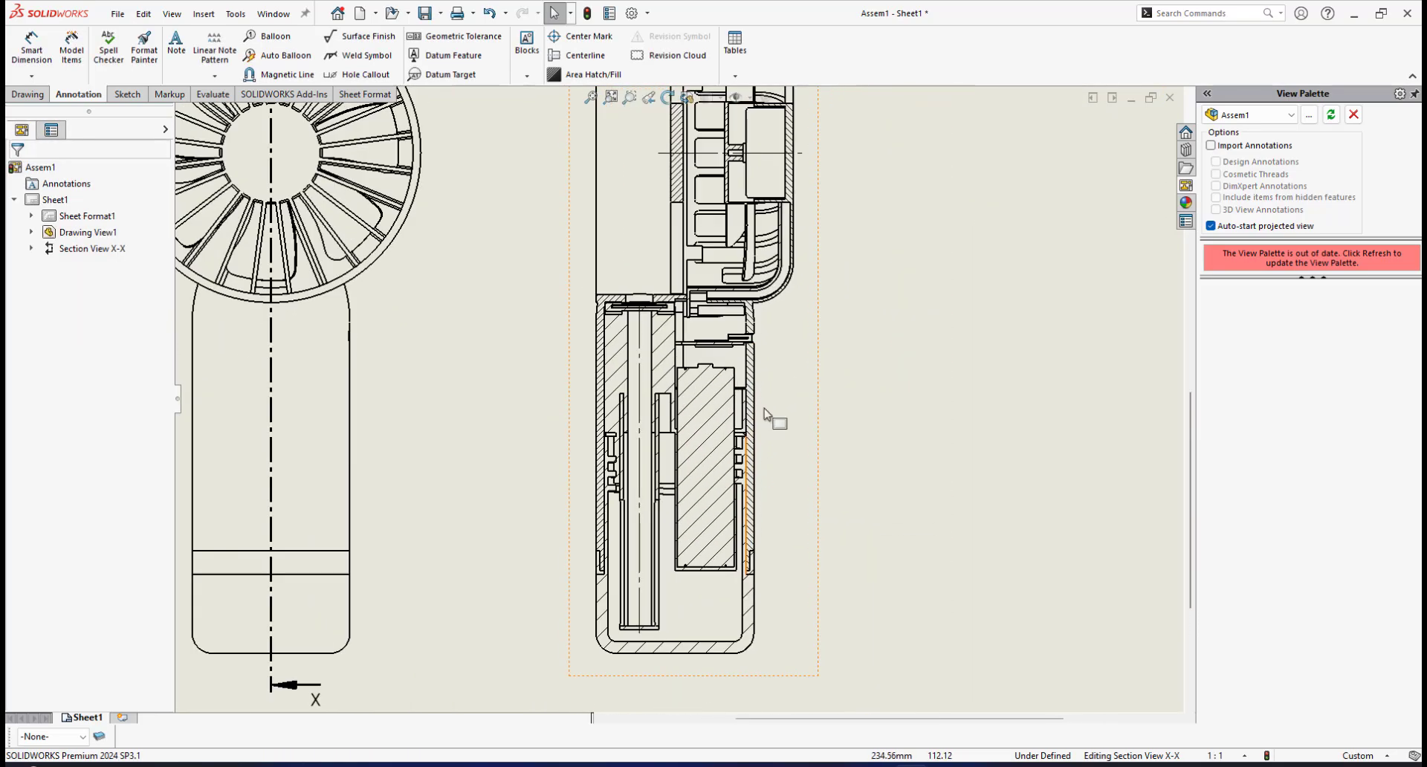
pyautogui.scroll(-2, 468, 358)
pyautogui.scroll(1, 895, 452)
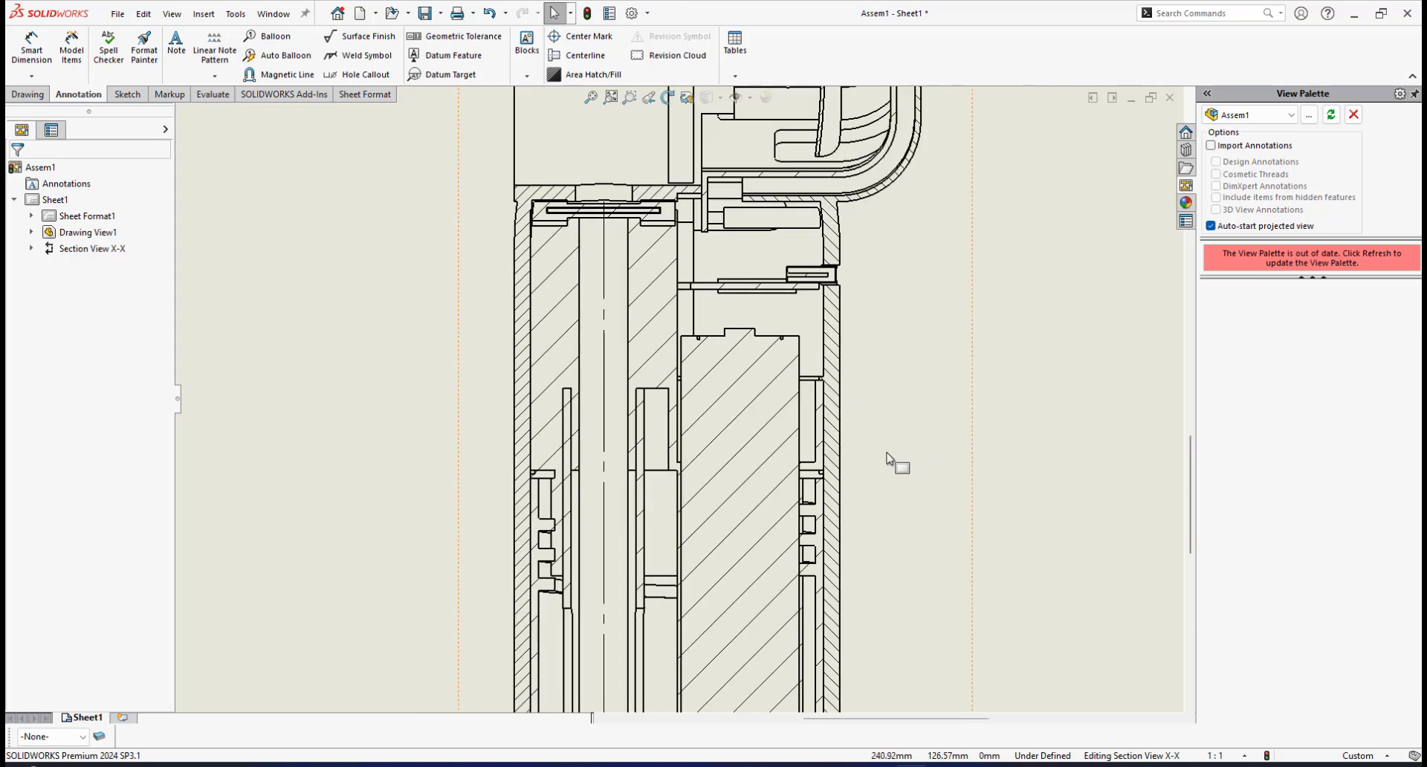
pyautogui.scroll(-1, 878, 450)
pyautogui.click(697, 394)
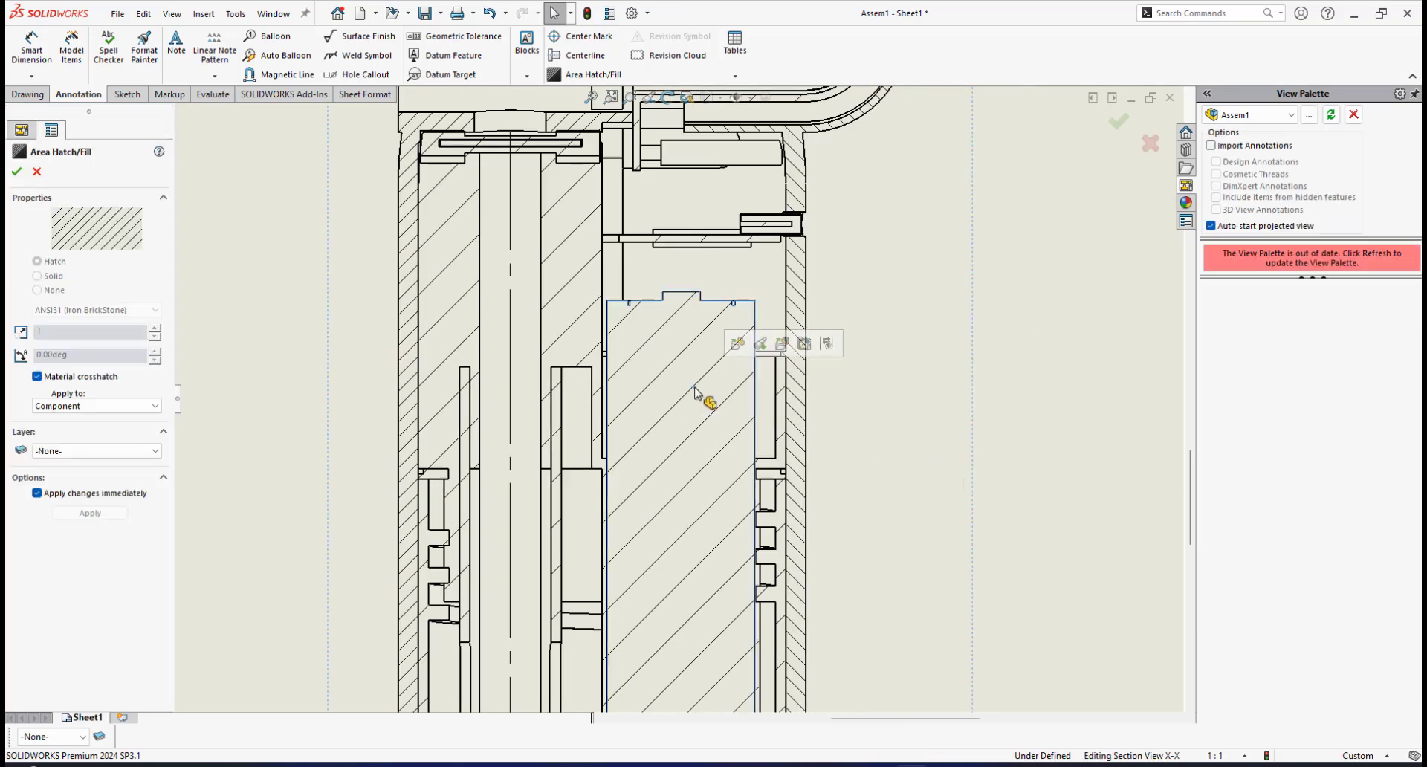
pyautogui.rightClick(696, 394)
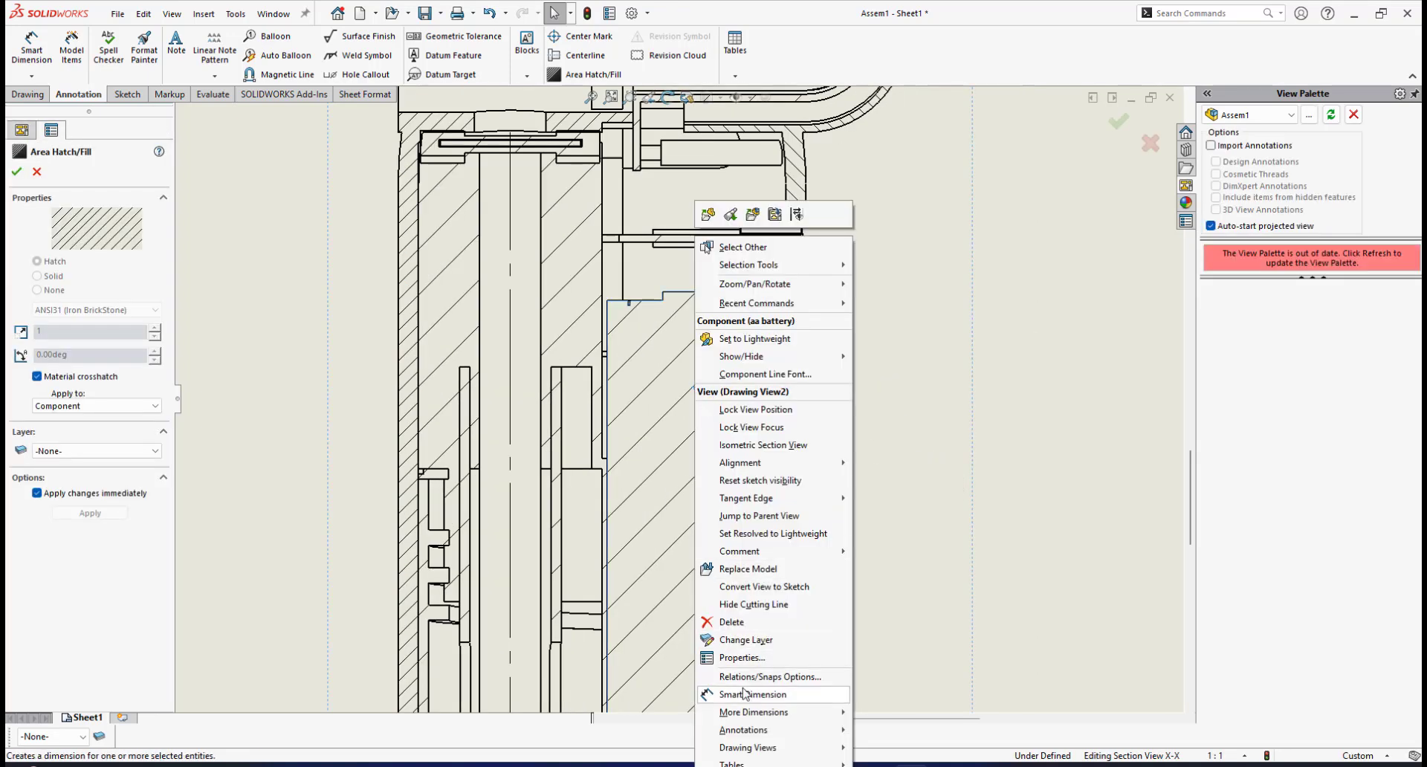
pyautogui.click(734, 658)
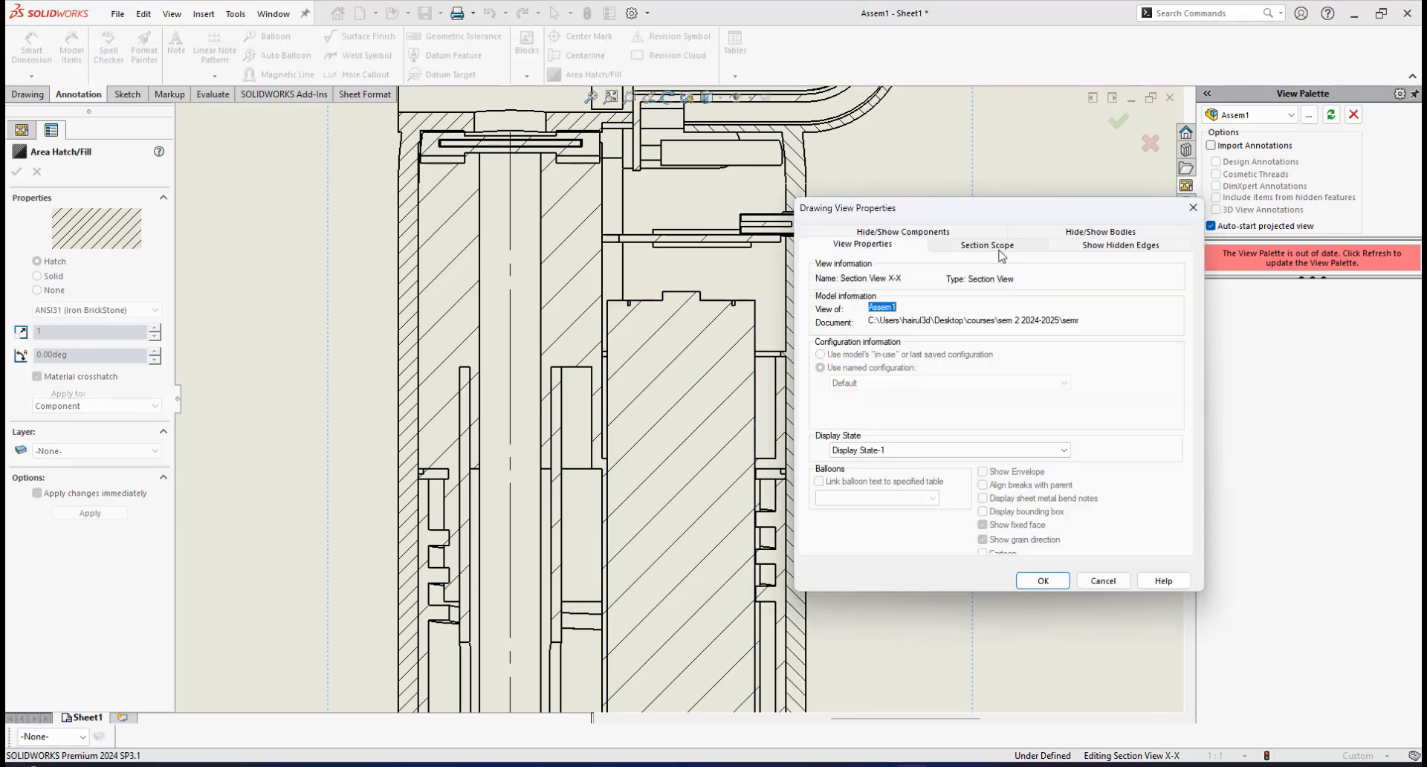
pyautogui.click(1000, 248)
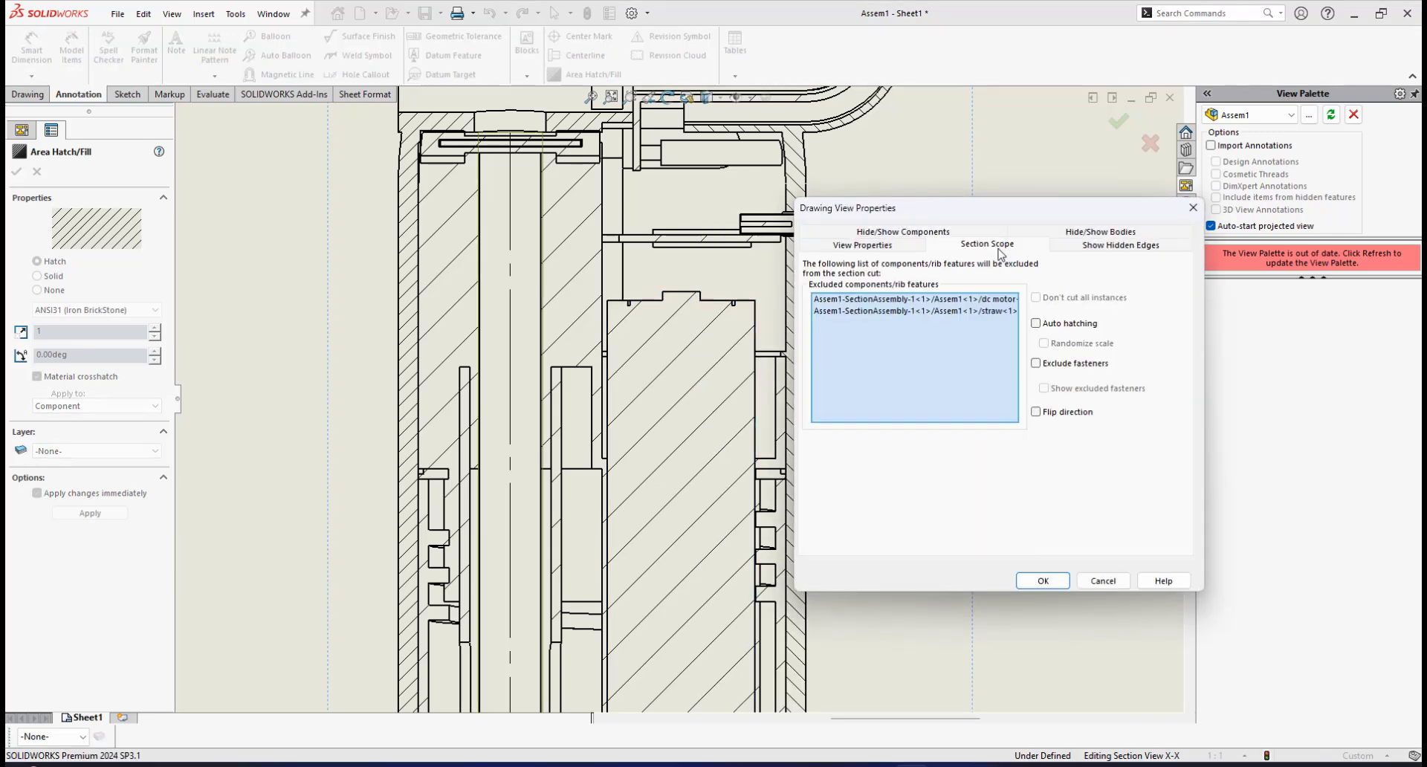
pyautogui.click(682, 408)
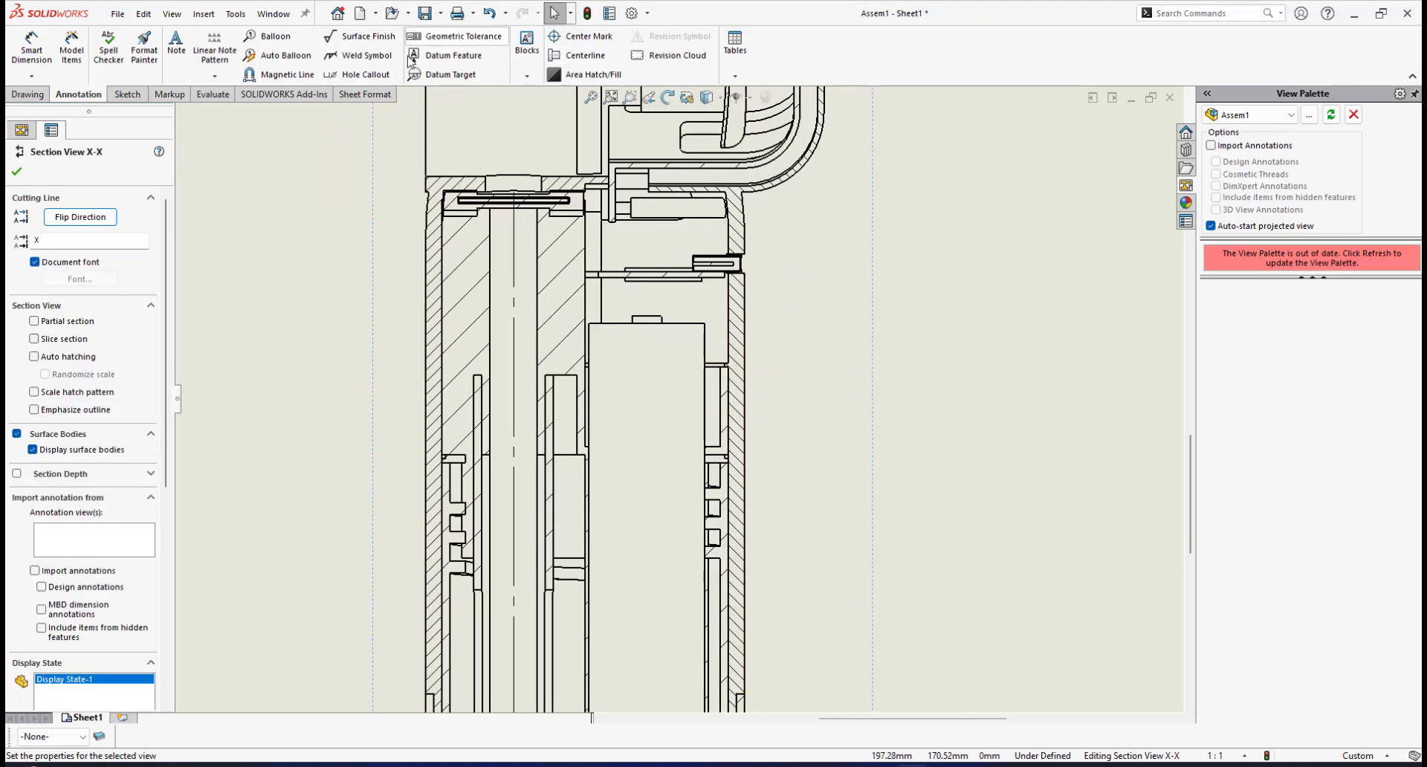
# Step: Add a centerline between the two long edges of the AA battery in the section view
pyautogui.click(585, 55)
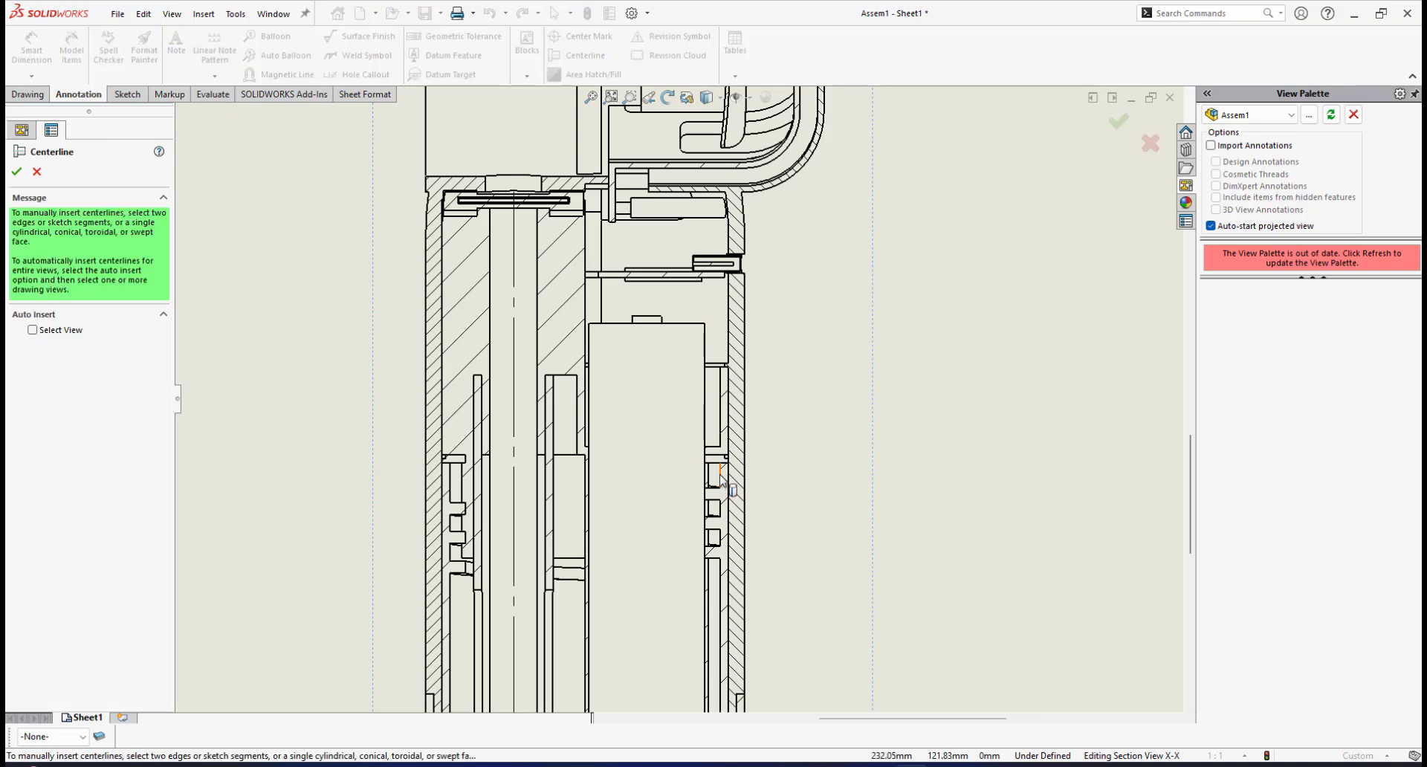
pyautogui.click(703, 427)
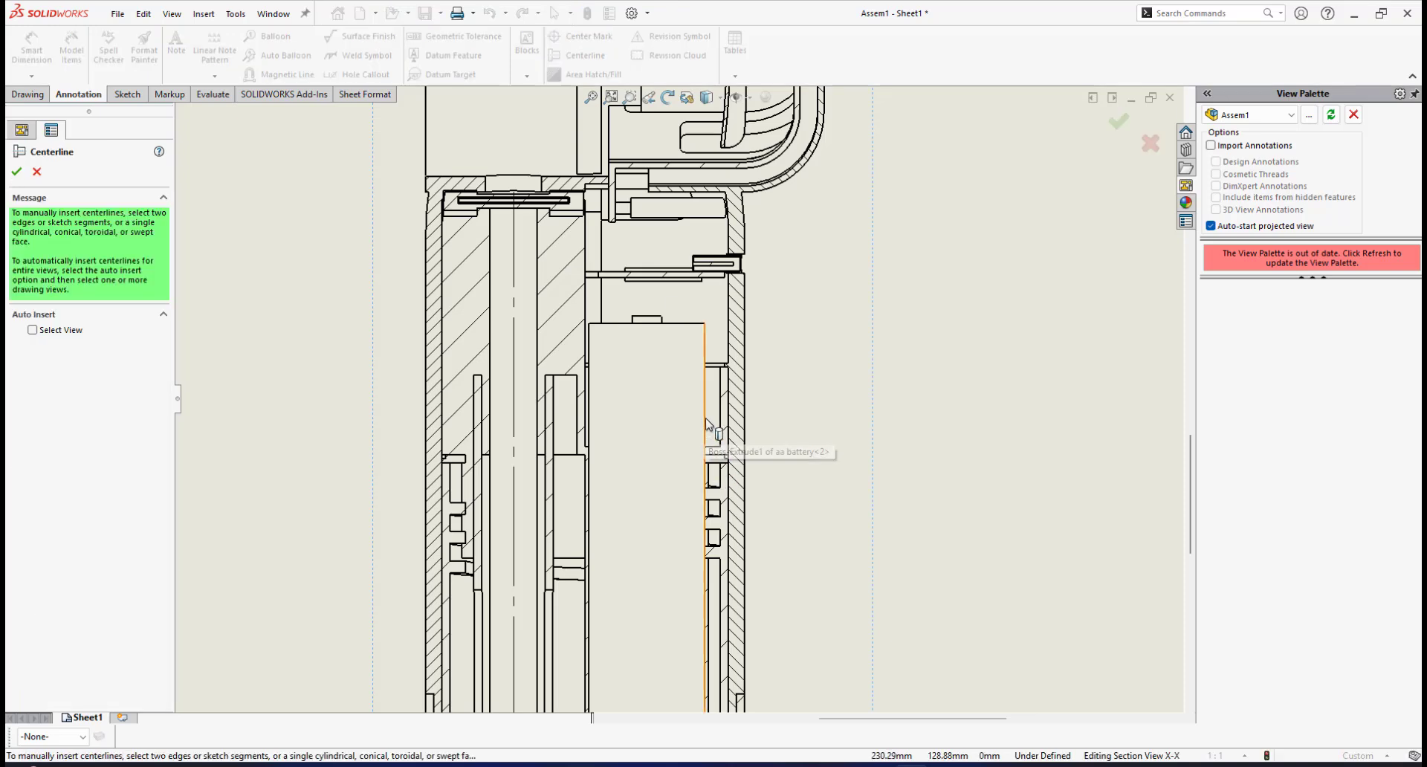
pyautogui.click(588, 409)
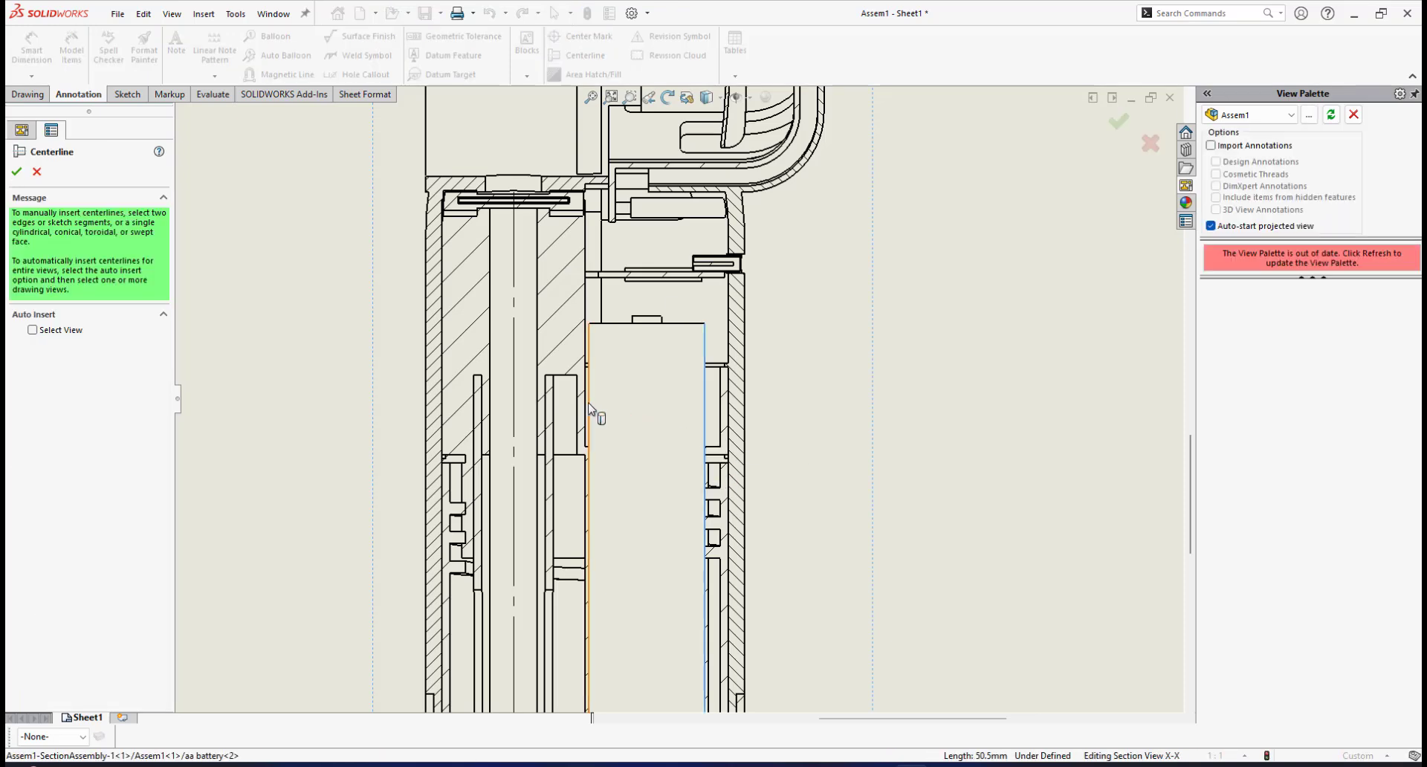
pyautogui.click(16, 171)
# Step: Turn off material crosshatch for the mistmaker and battery compartment and set its hatch to Parallel Lines with a scale of 3
pyautogui.scroll(4, 625, 438)
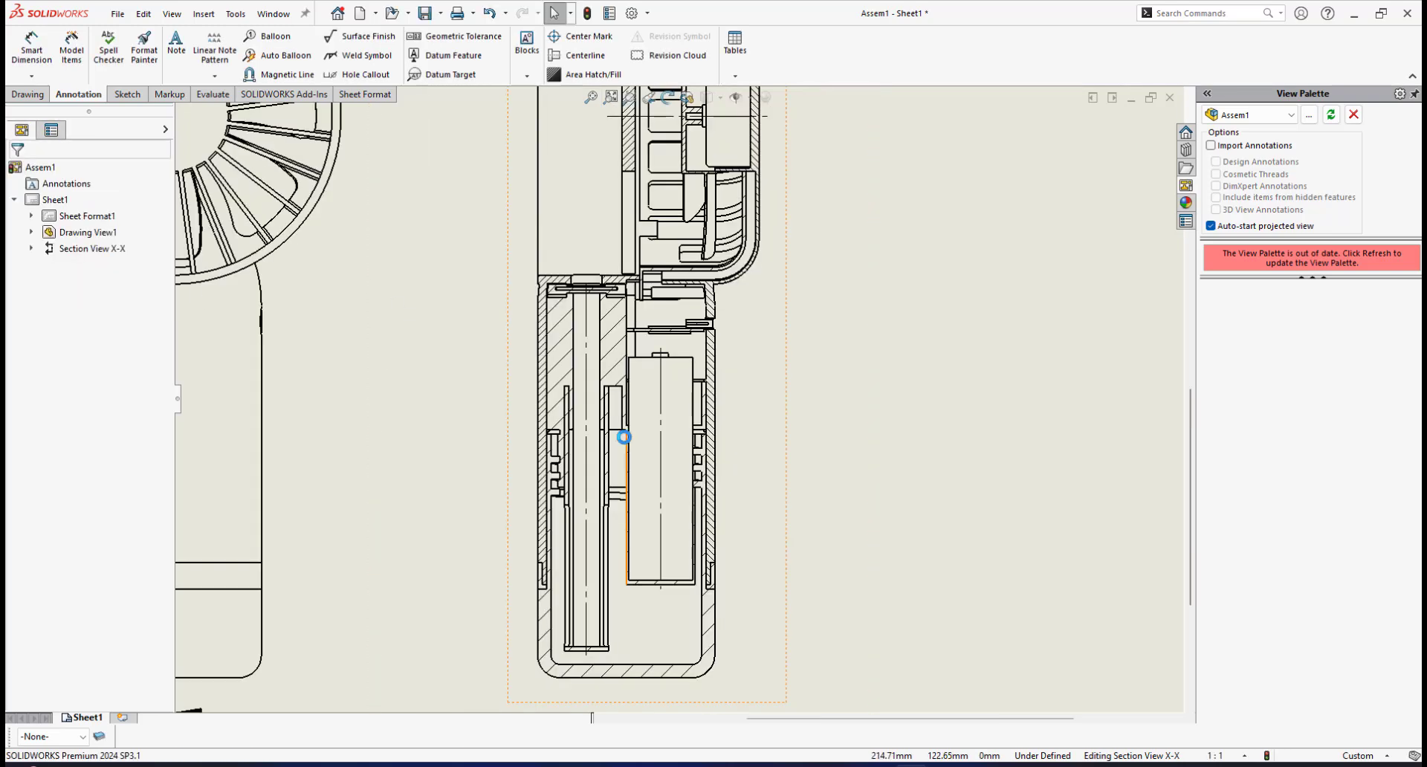
pyautogui.scroll(-4, 638, 446)
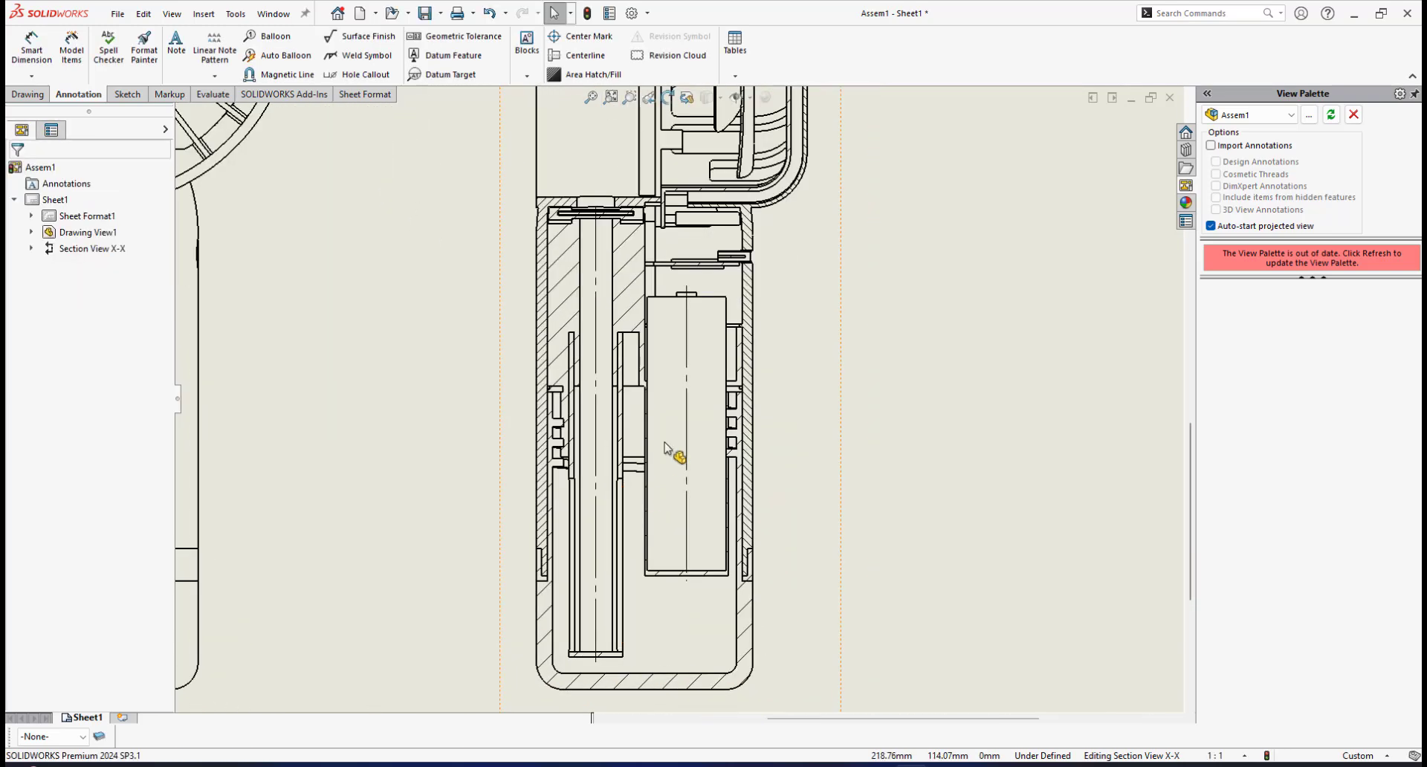
pyautogui.scroll(-1, 661, 464)
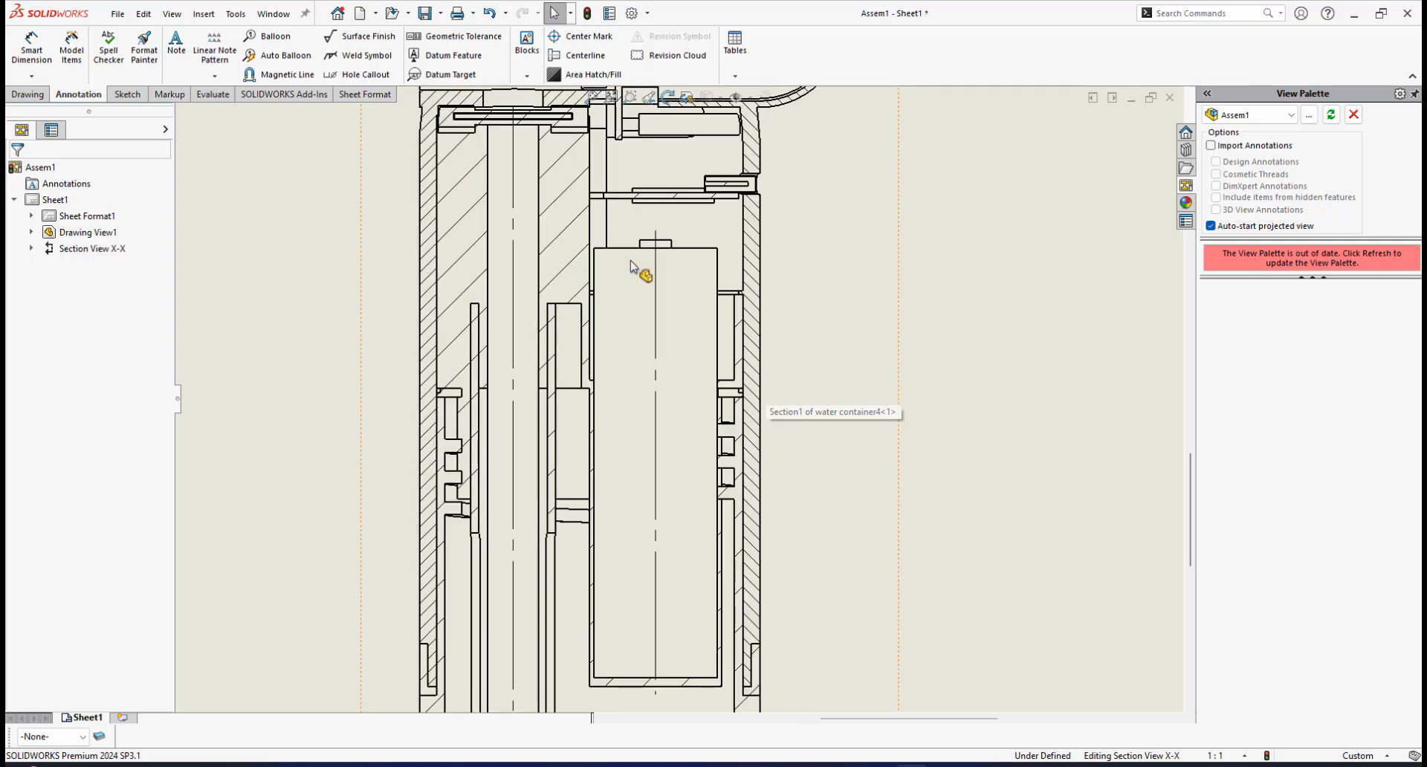
pyautogui.scroll(2, 563, 232)
pyautogui.scroll(-4, 634, 302)
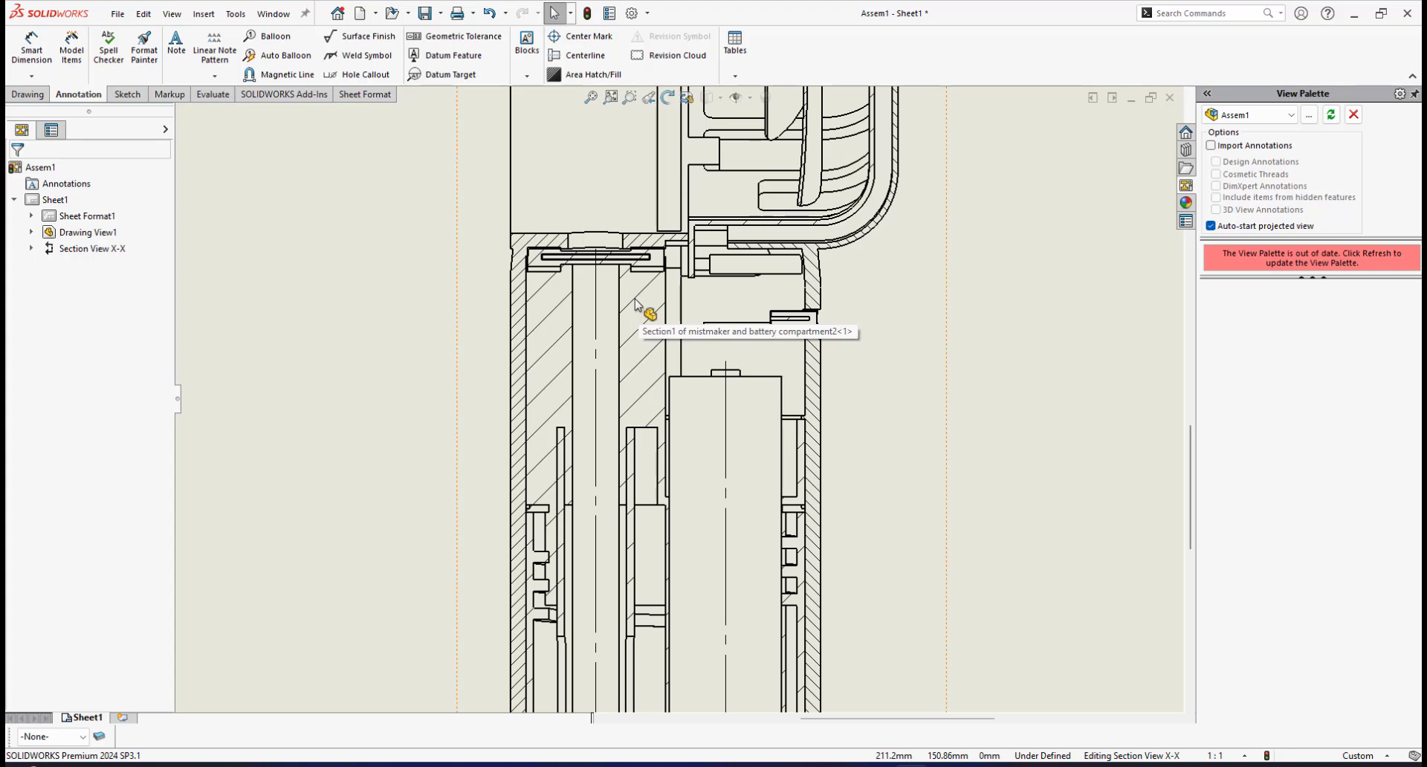
pyautogui.click(635, 303)
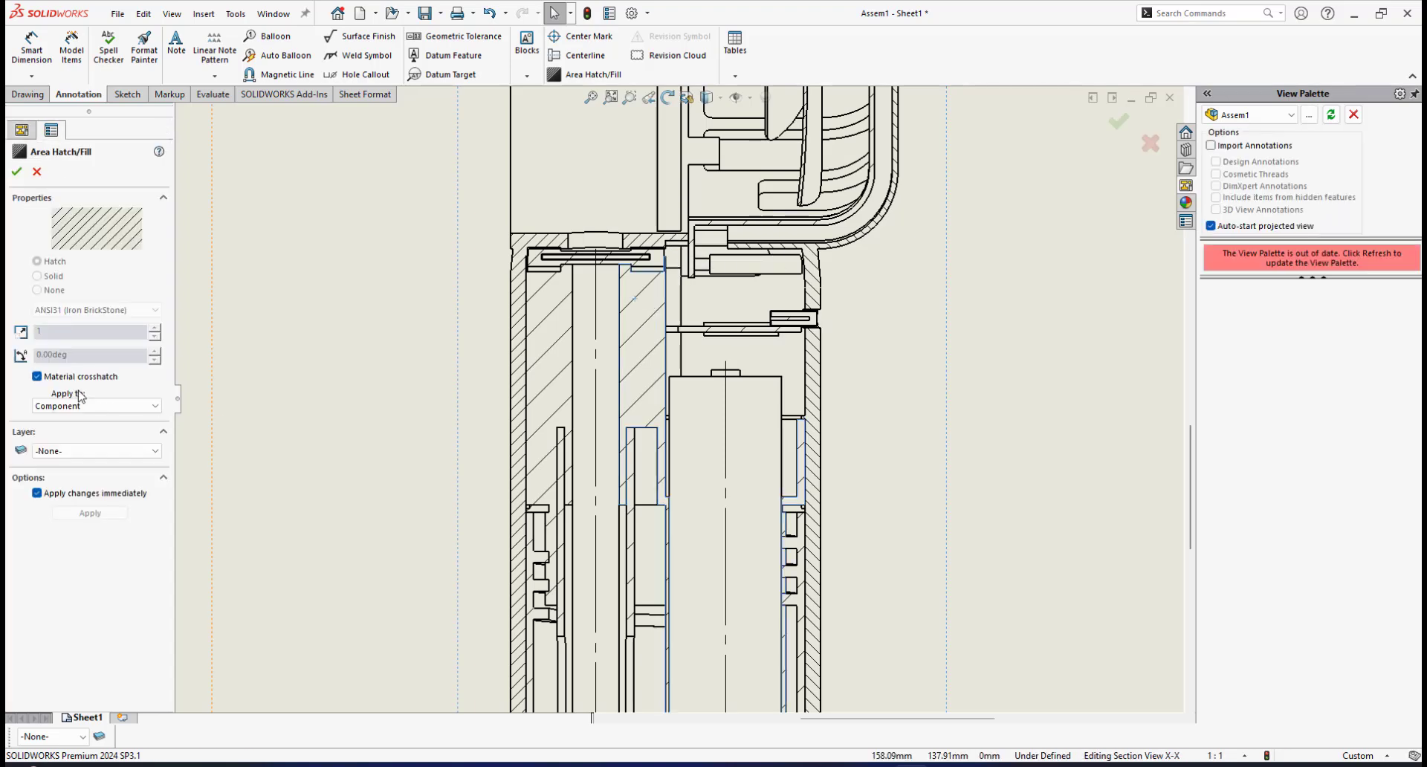
pyautogui.click(37, 377)
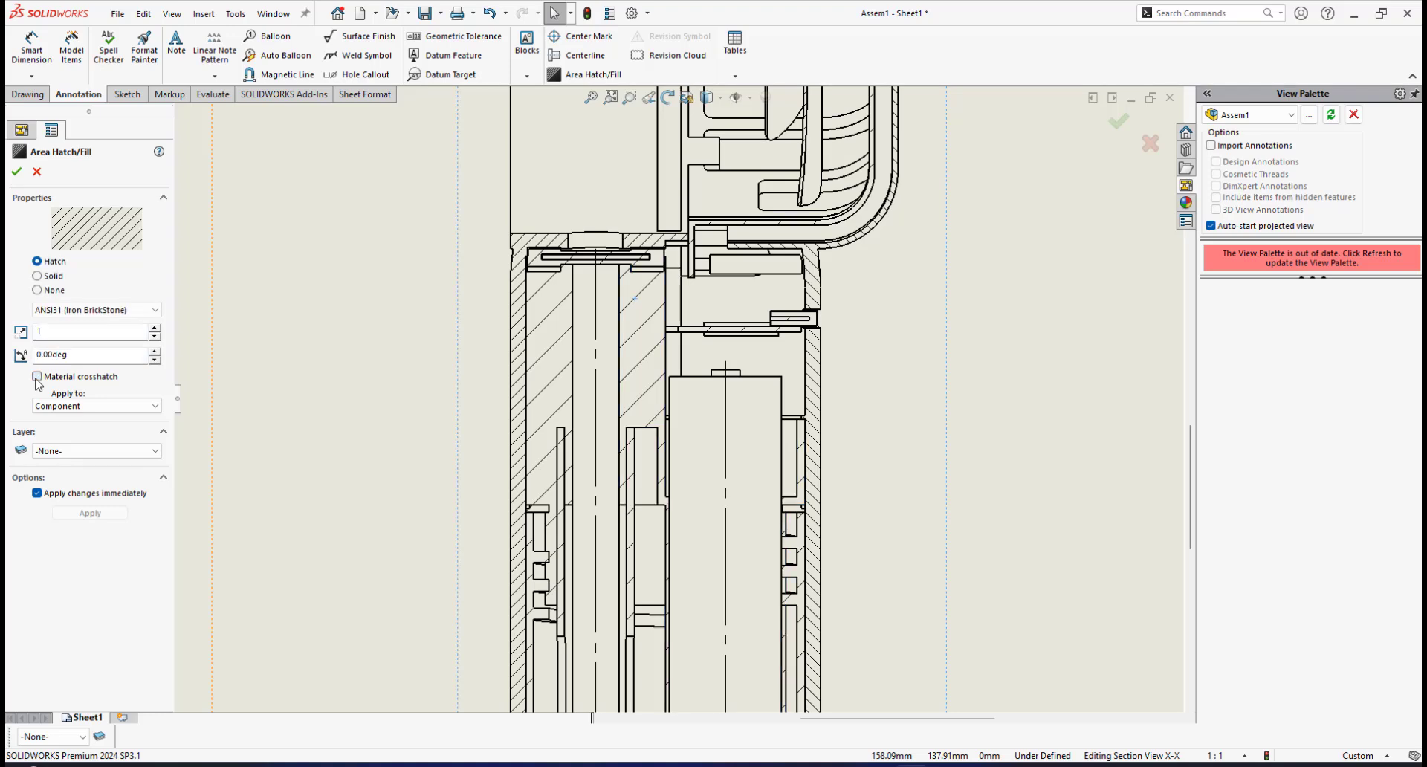
pyautogui.click(155, 309)
pyautogui.scroll(-15, 148, 445)
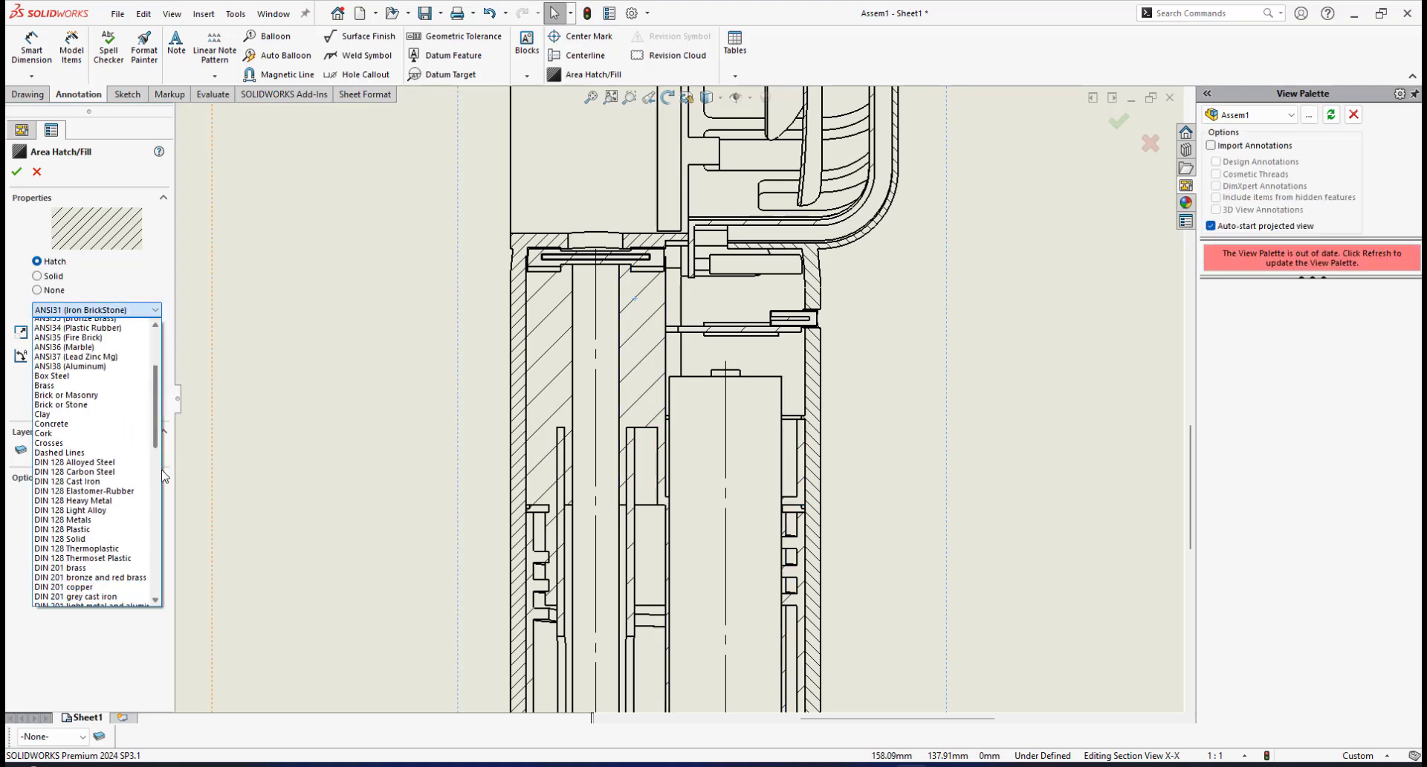
pyautogui.click(71, 515)
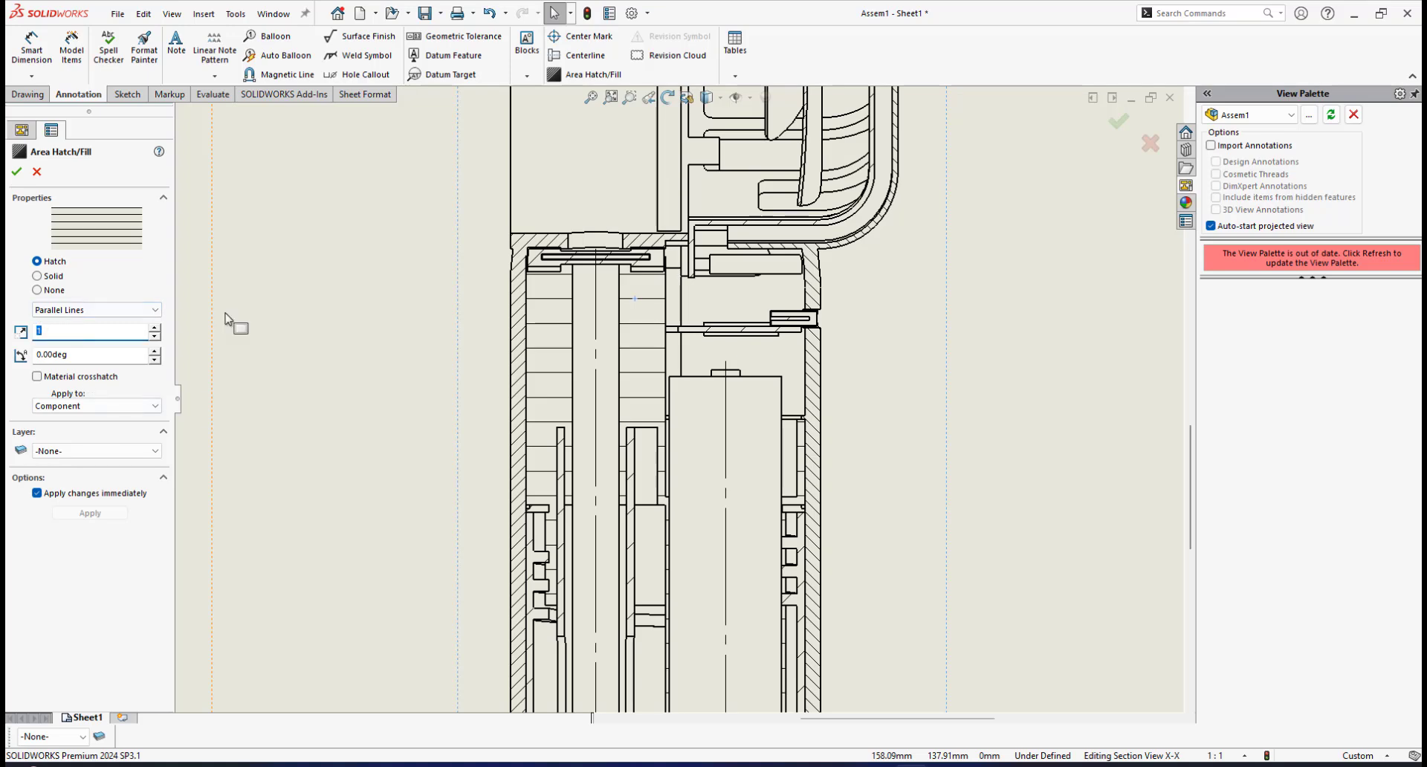
pyautogui.write('3')
# Step: Set the hatch angle of the mistmaker and battery compartment to -45 degrees and accept the hatch changes
pyautogui.scroll(-1, 630, 327)
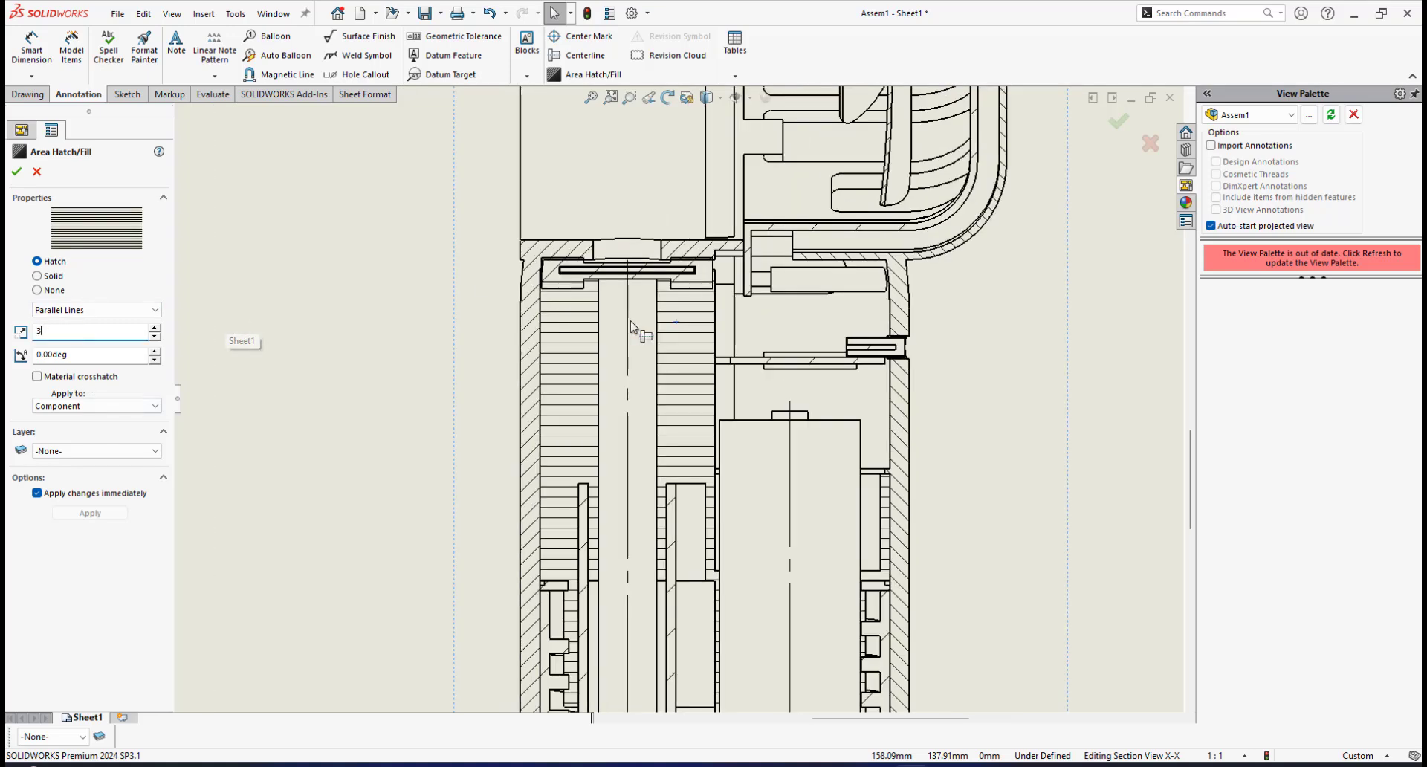
pyautogui.scroll(-1, 628, 330)
pyautogui.scroll(-1, 491, 357)
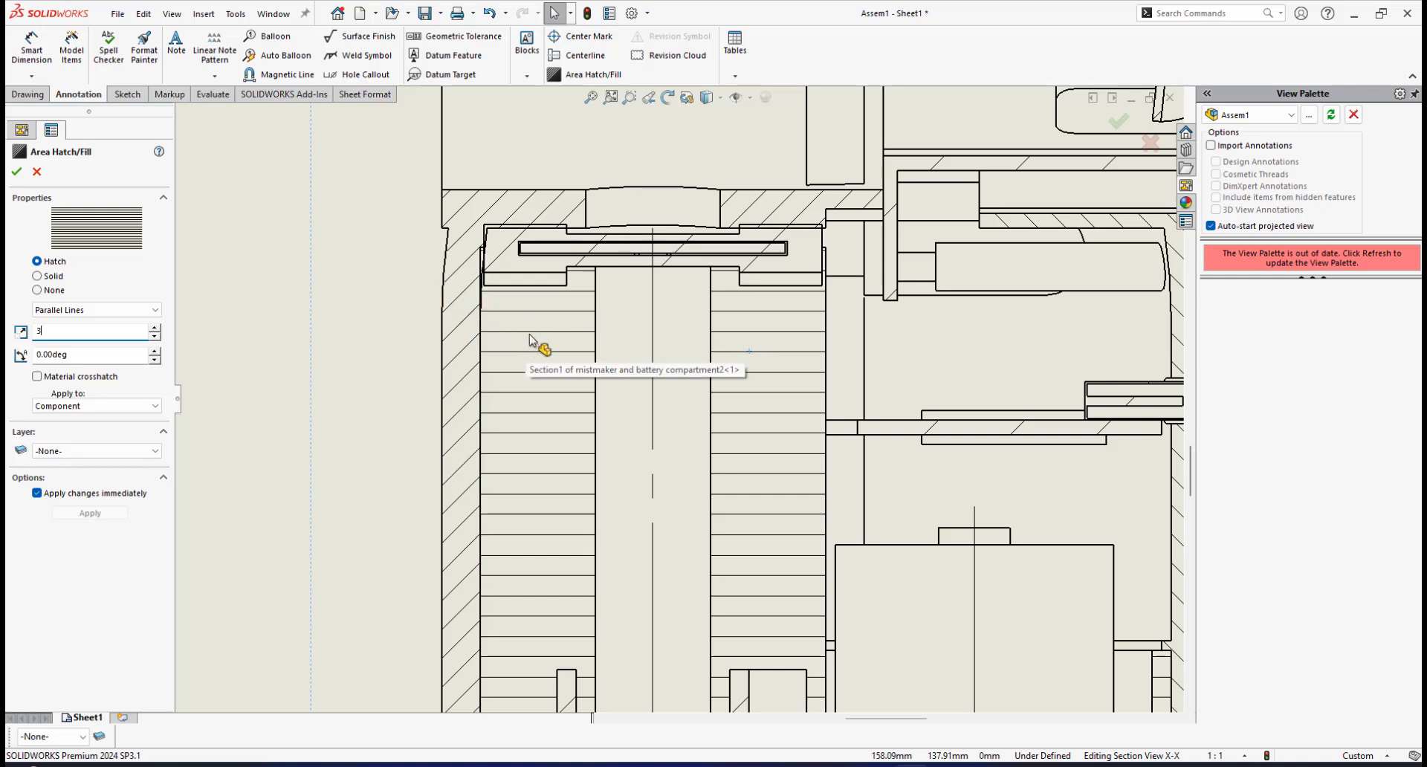
pyautogui.click(69, 357)
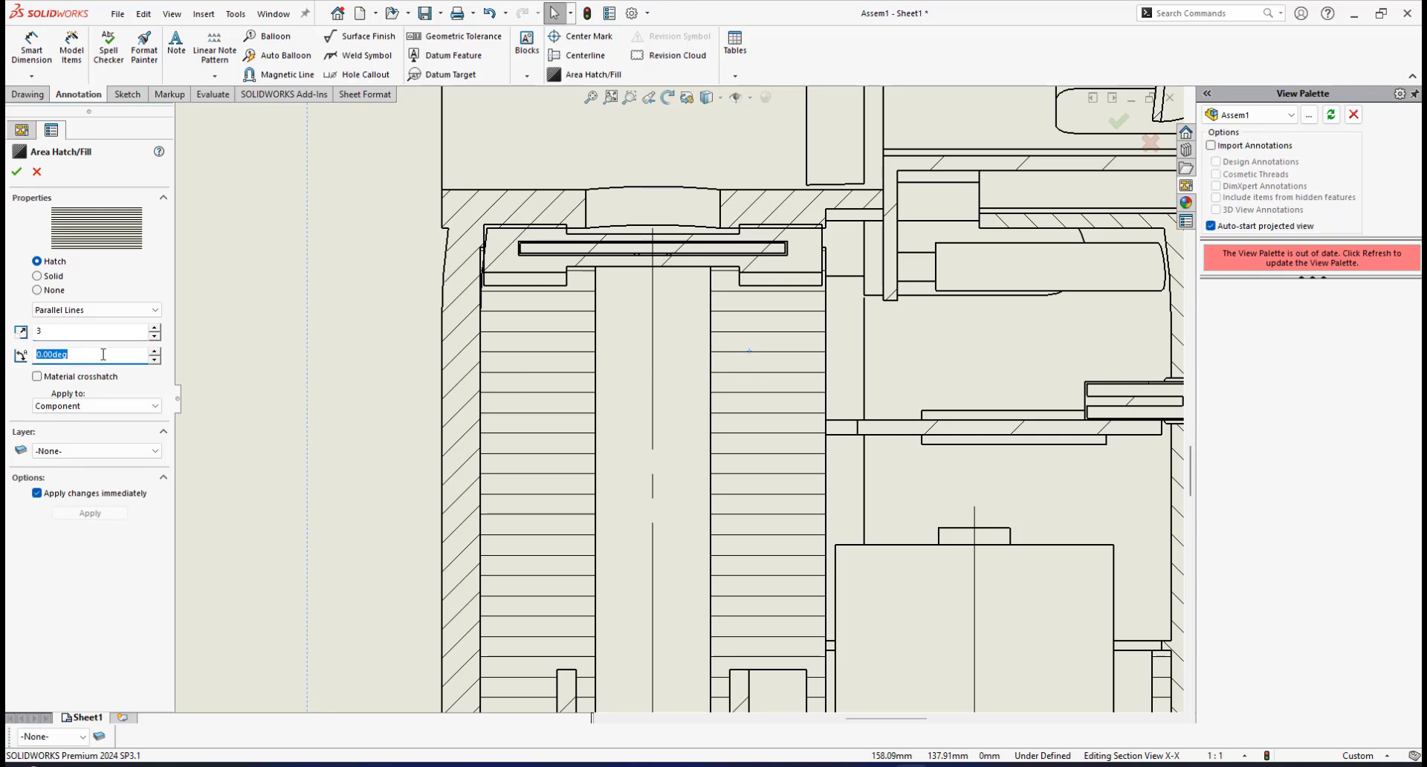
pyautogui.write('-45')
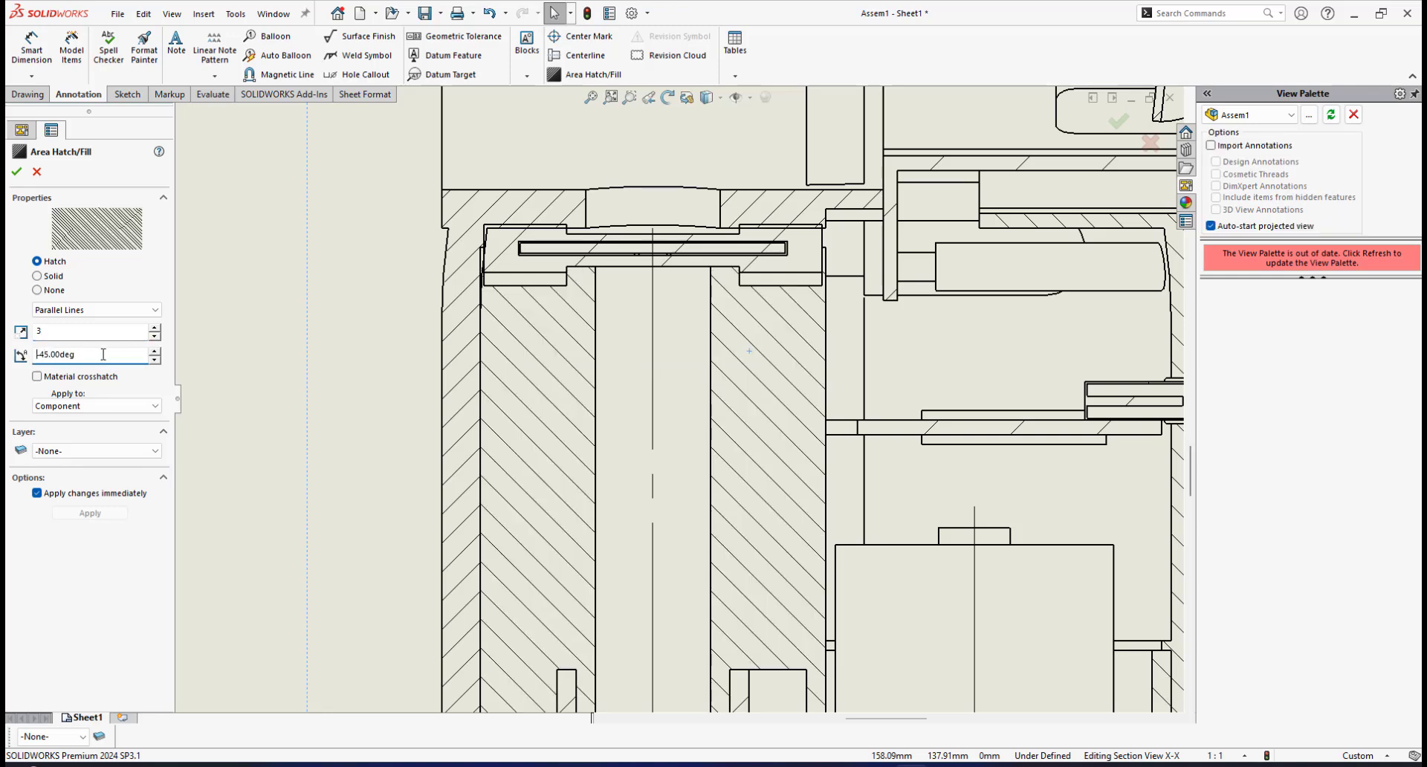
pyautogui.click(17, 171)
# Step: Exclude the ultrasonic atomizer disc from the section cut through the section scope of Section View X-X
pyautogui.scroll(4, 762, 379)
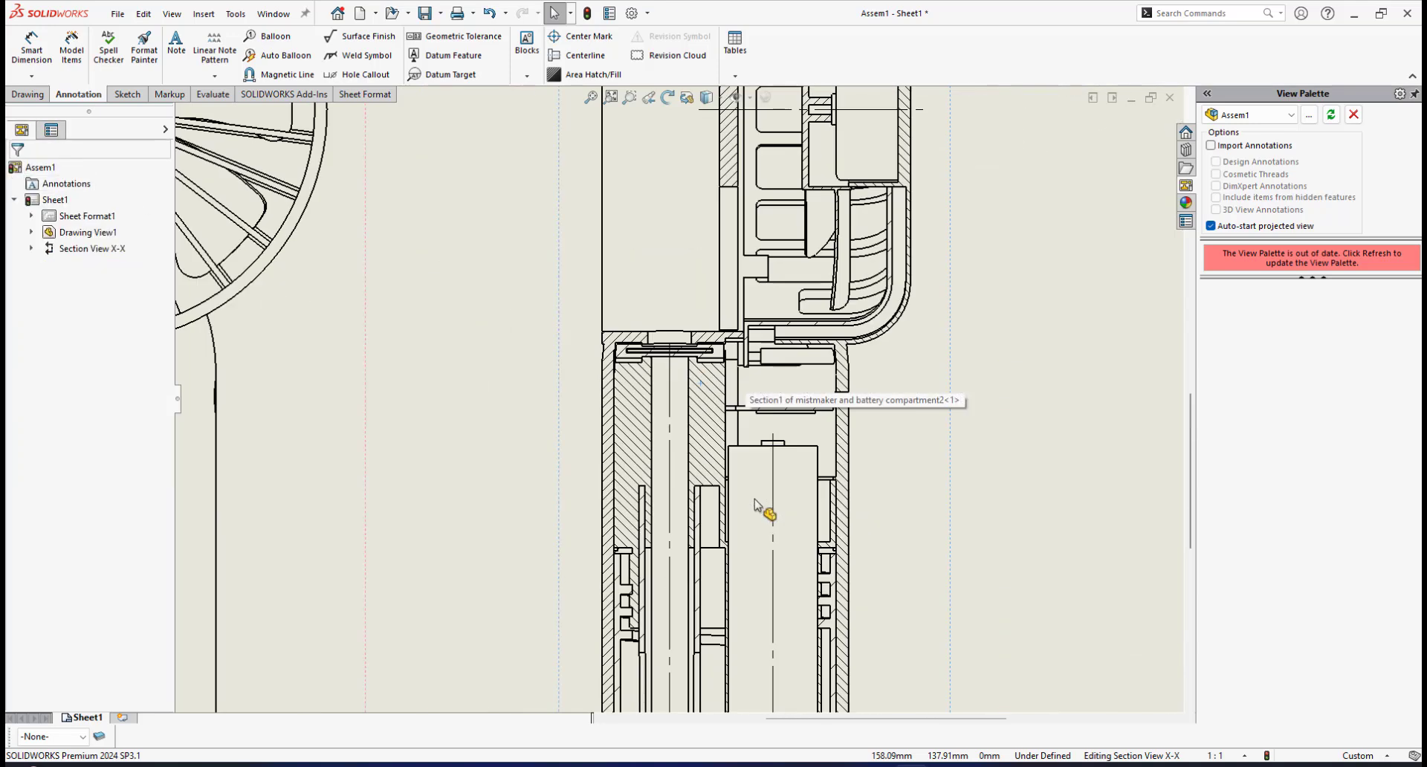
pyautogui.scroll(-3, 714, 437)
pyautogui.scroll(-2, 695, 357)
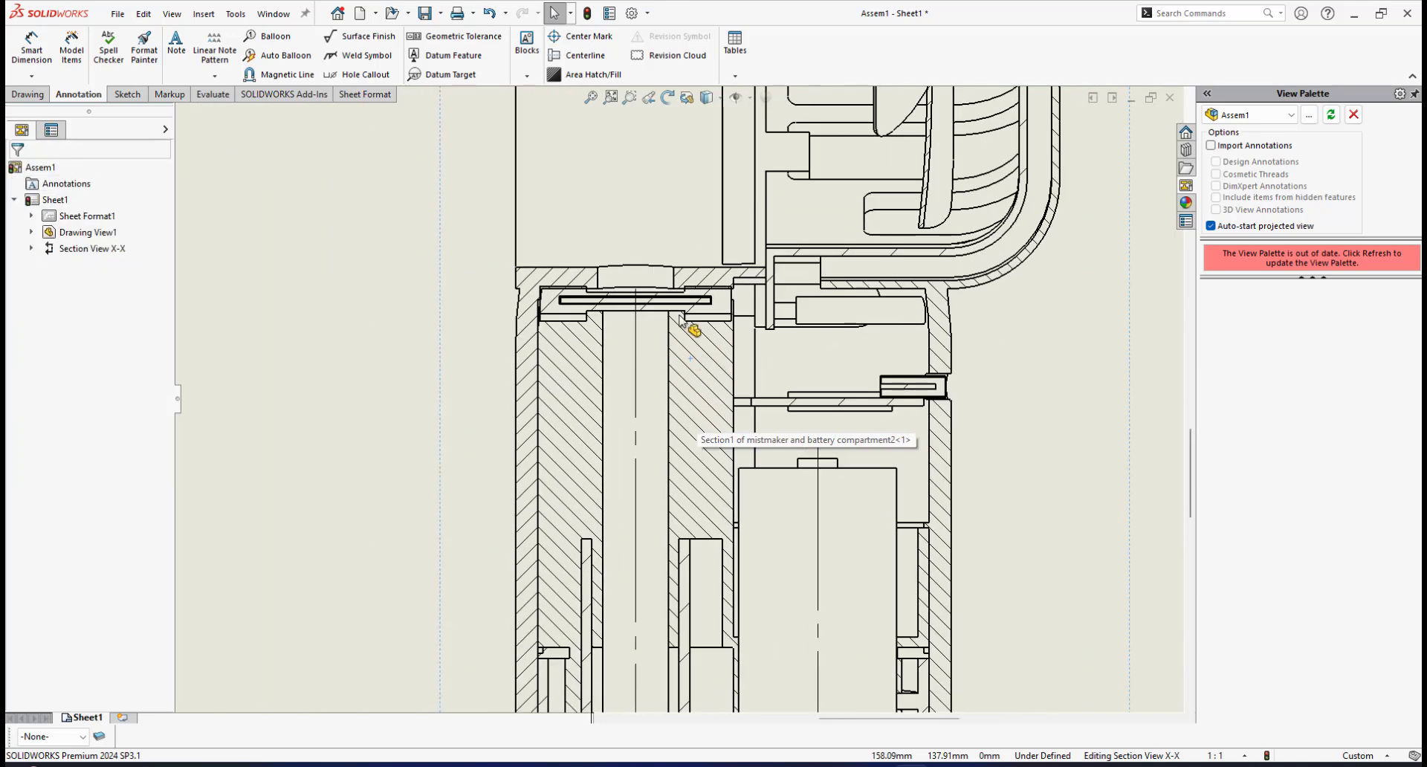
pyautogui.scroll(-3, 686, 320)
pyautogui.scroll(-2, 483, 342)
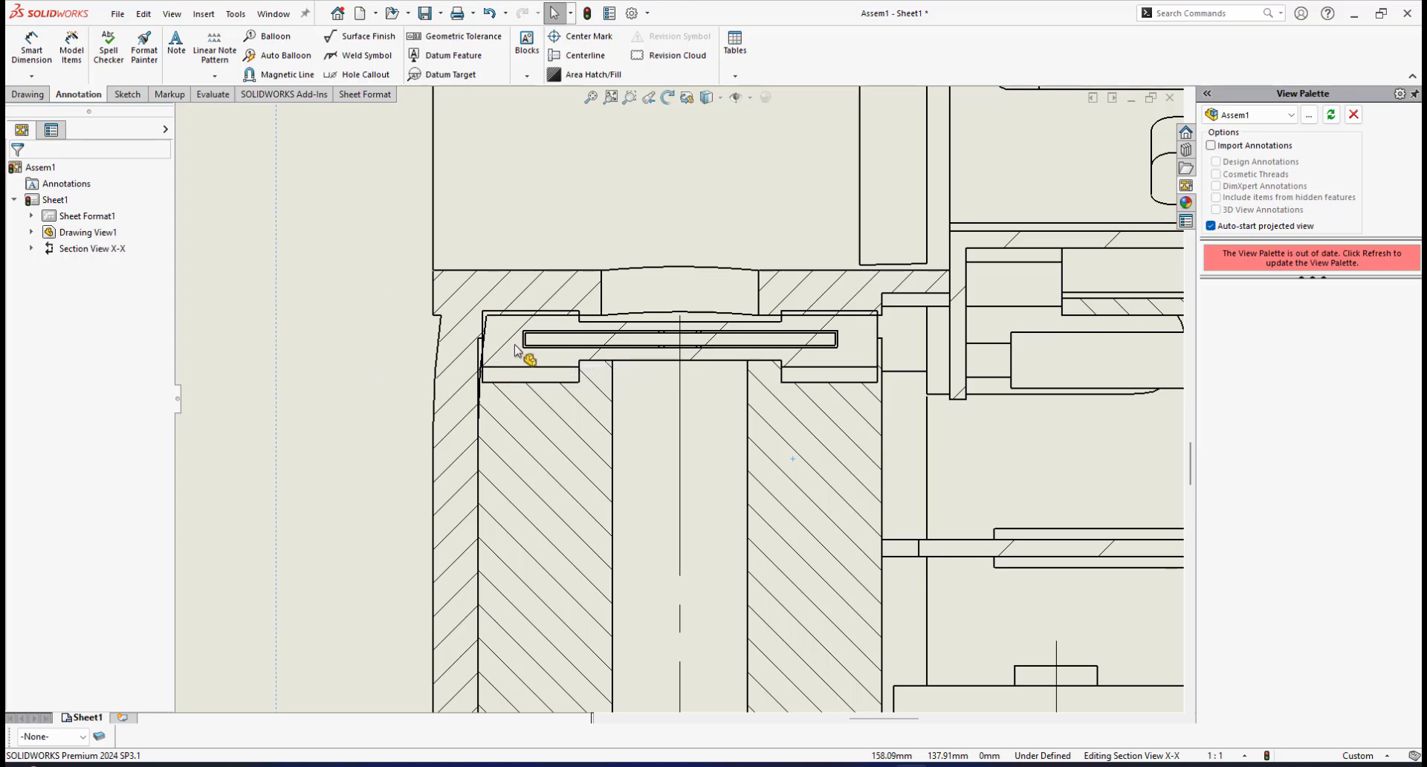
pyautogui.click(511, 343)
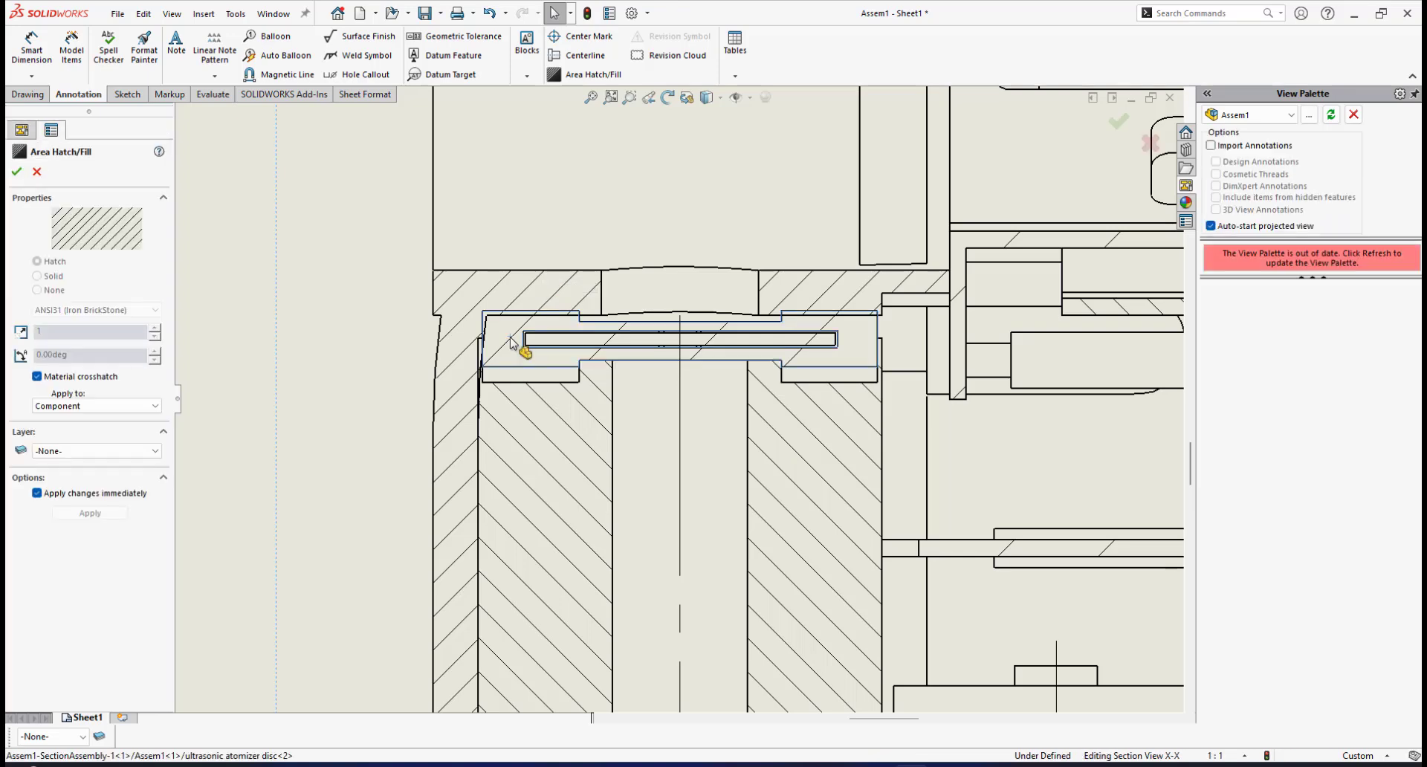
pyautogui.rightClick(513, 341)
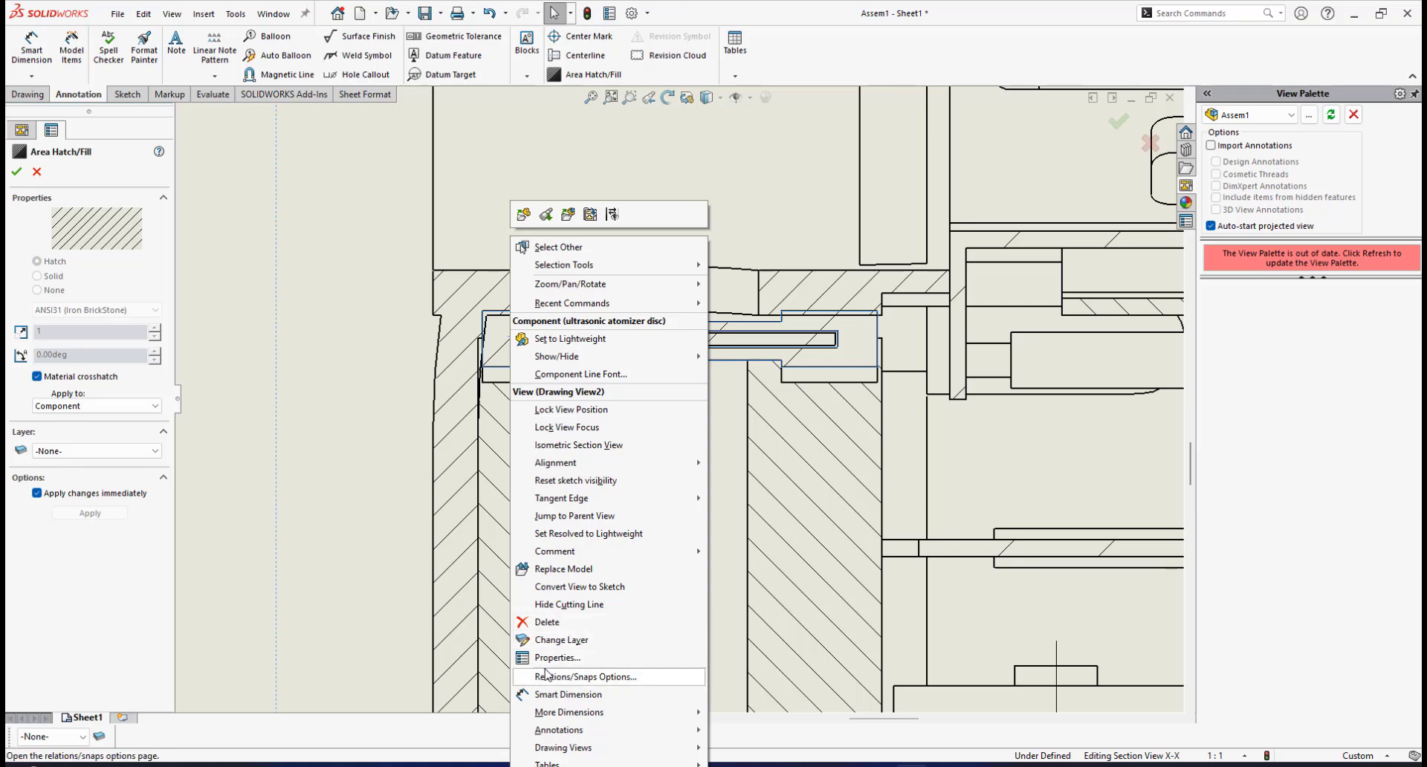
pyautogui.click(557, 658)
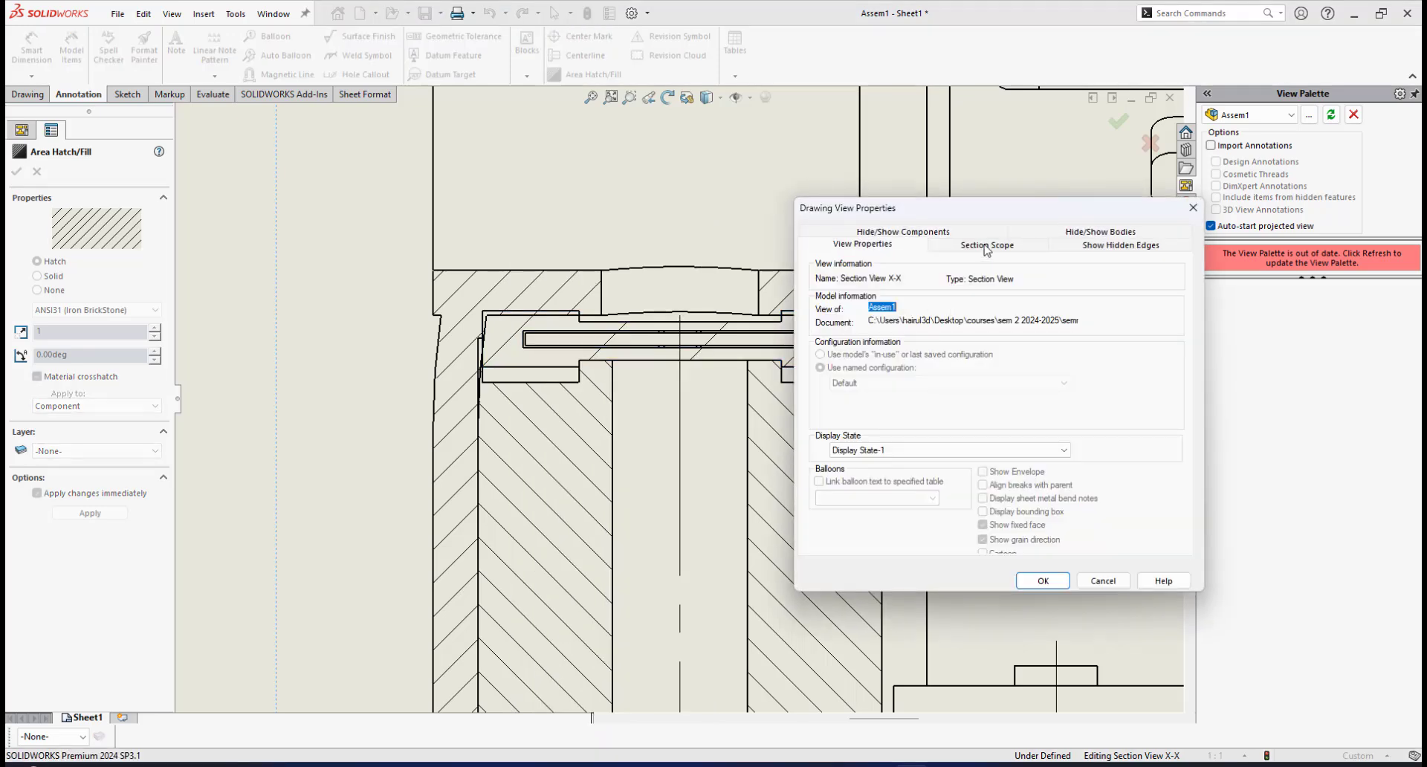
pyautogui.click(987, 247)
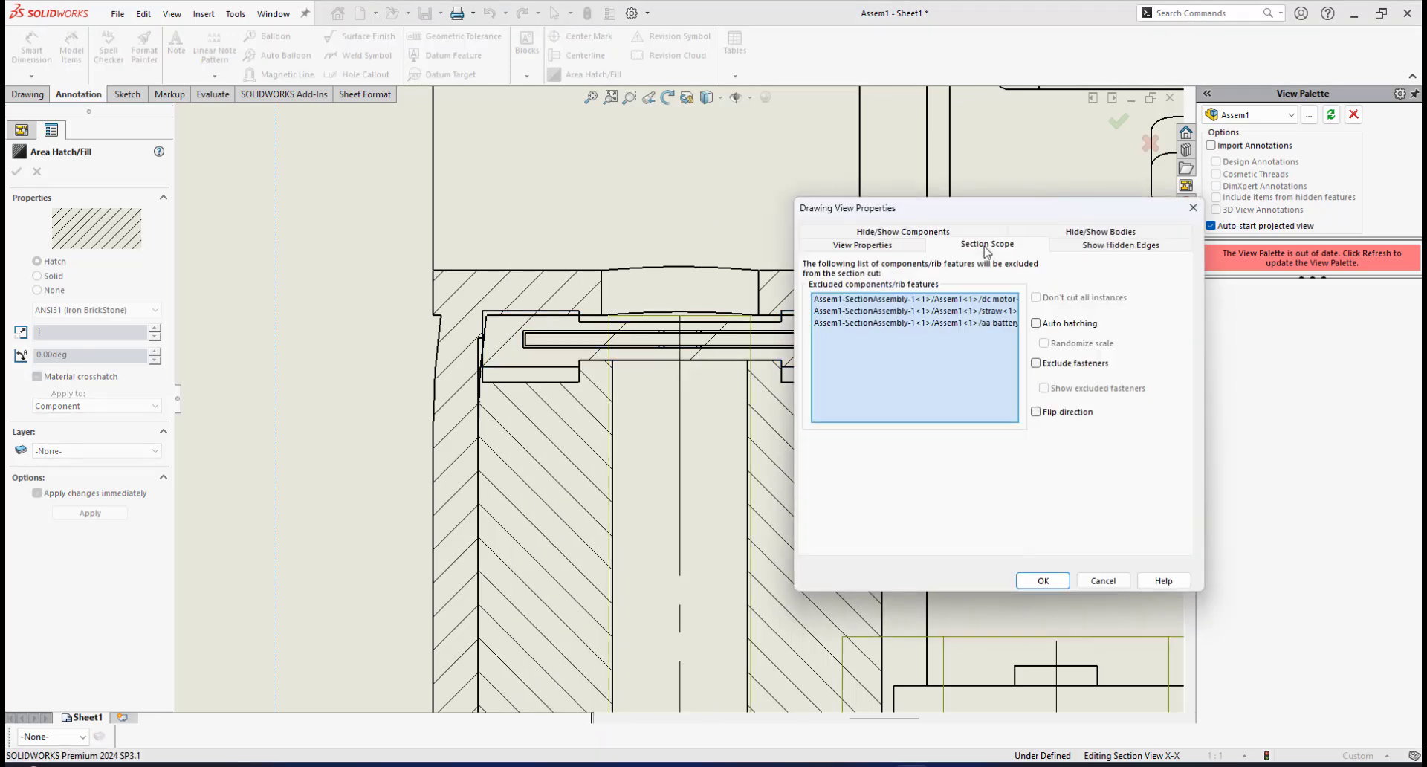
pyautogui.click(506, 353)
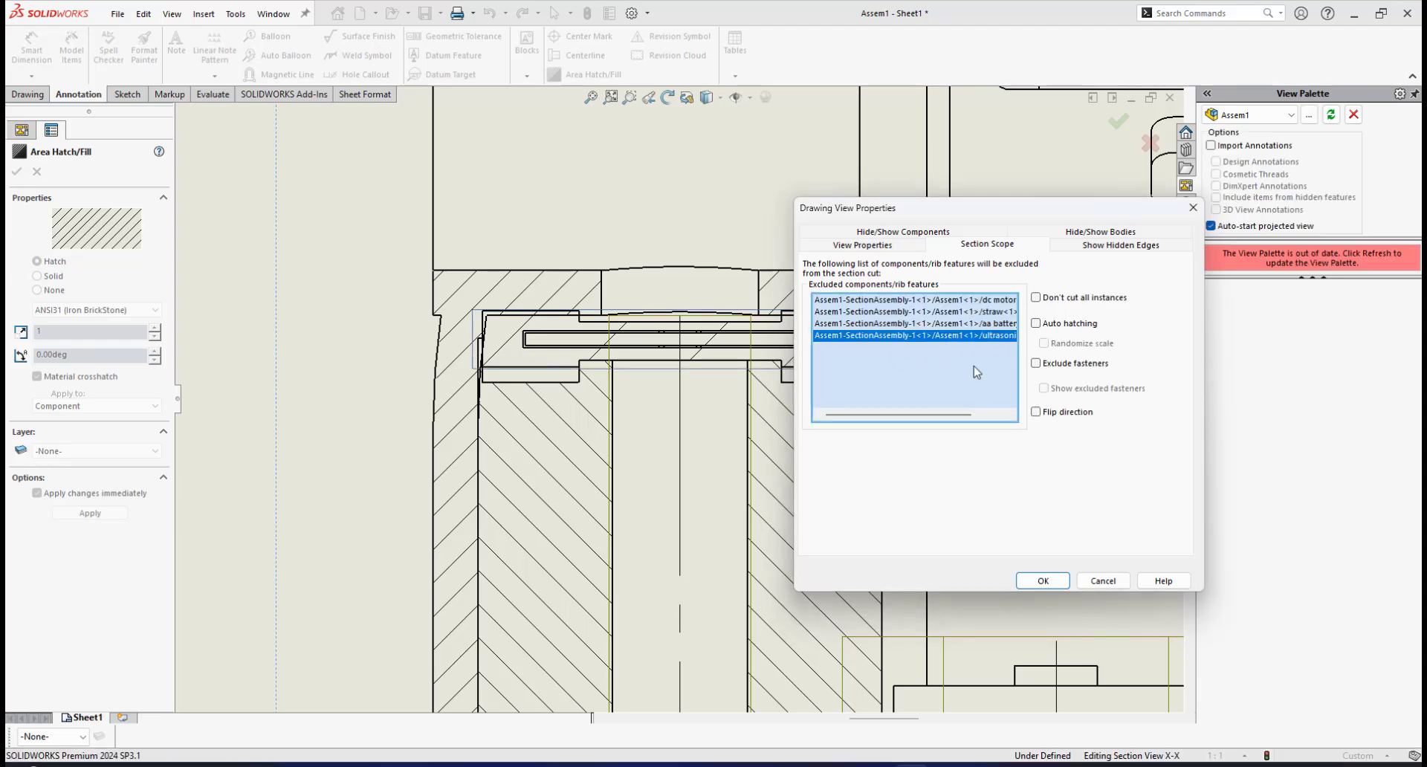
pyautogui.click(1044, 580)
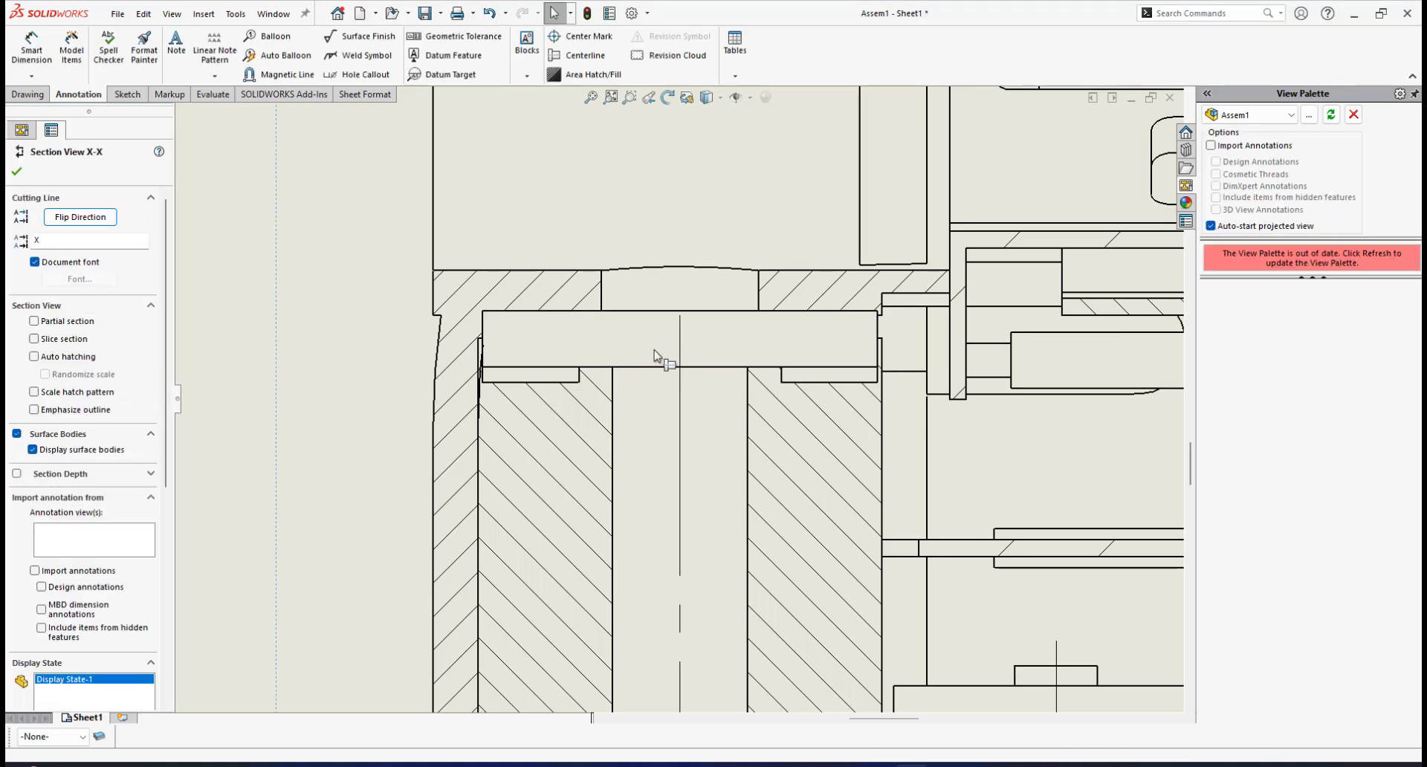
# Step: Turn off material crosshatch for the straw tube and set its hatch to Parallel Lines with a scale of 3
pyautogui.scroll(3, 676, 400)
pyautogui.scroll(4, 721, 591)
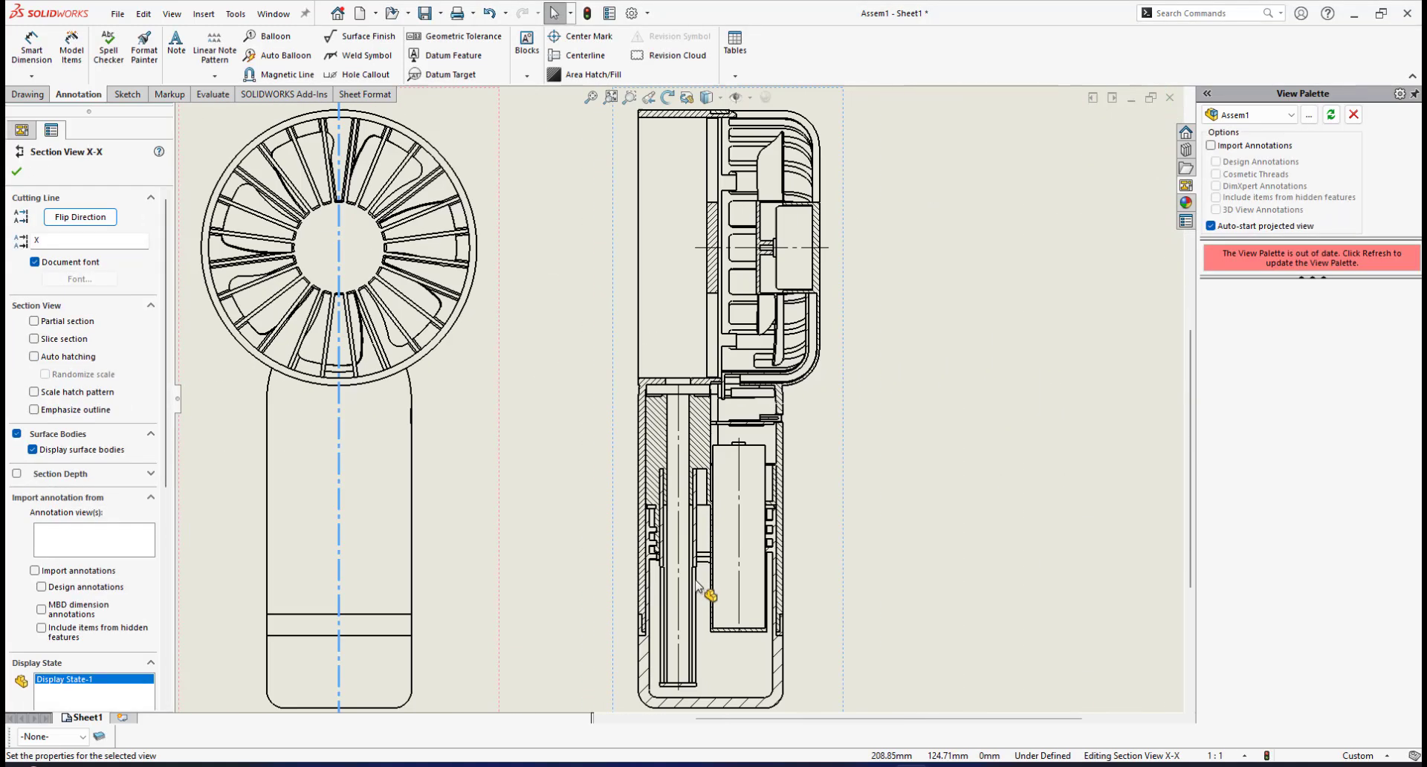
pyautogui.scroll(-3, 743, 534)
pyautogui.scroll(-3, 752, 487)
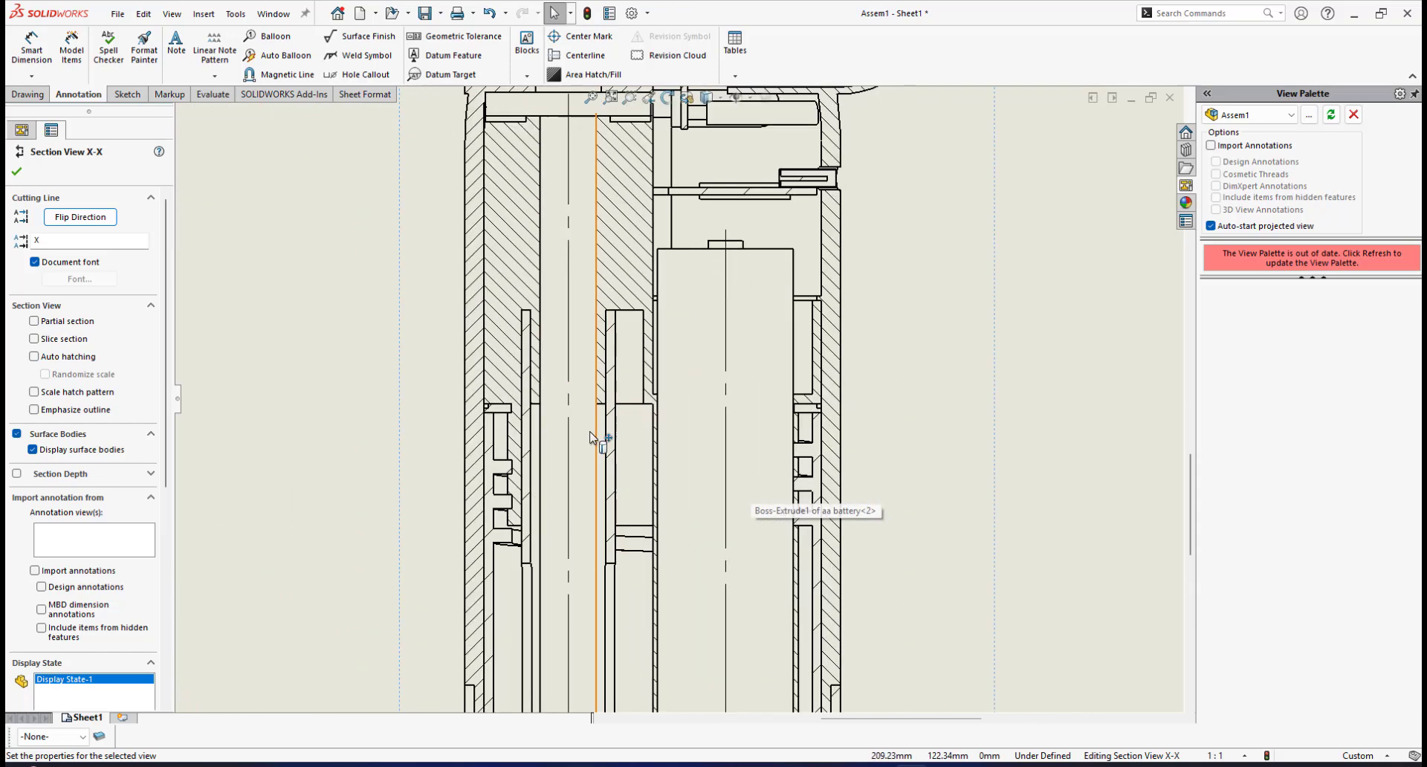
pyautogui.scroll(1, 654, 348)
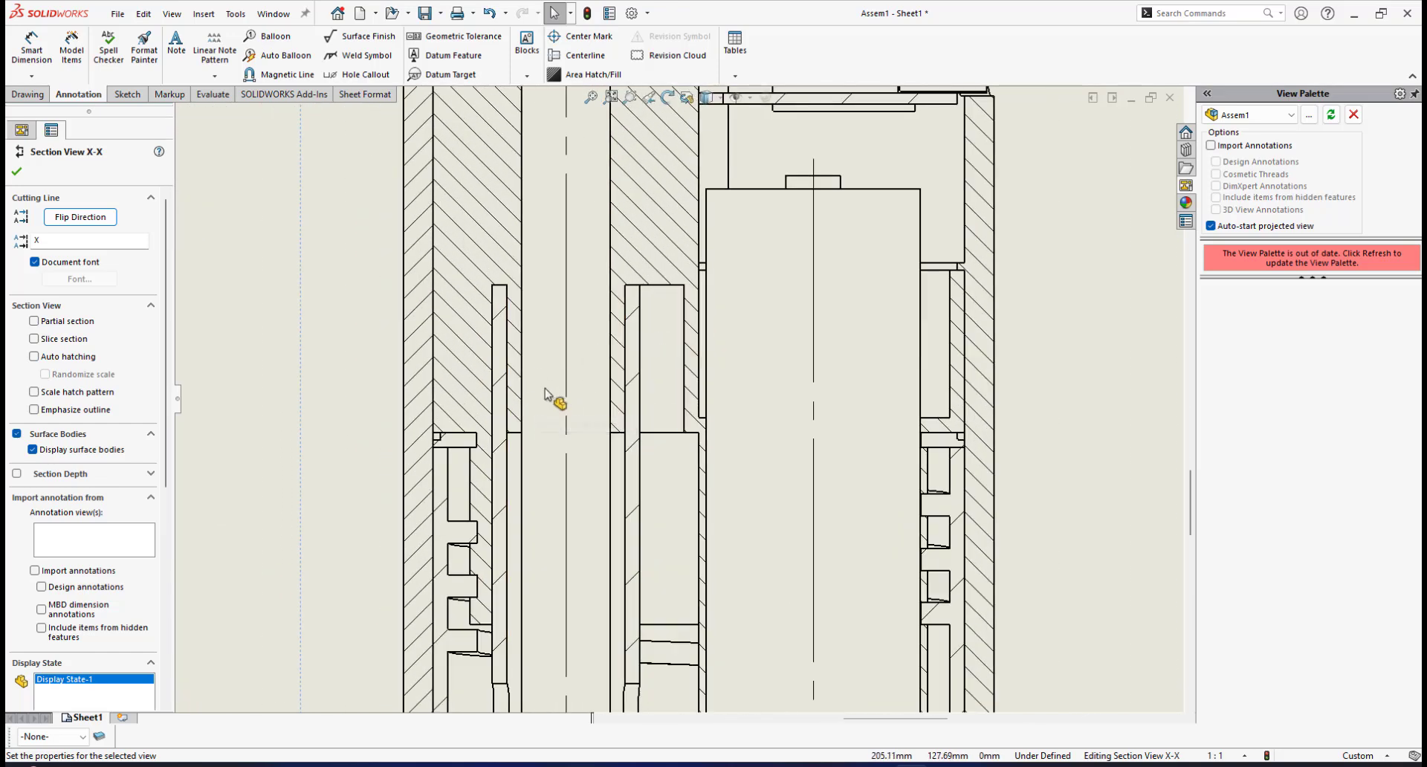
pyautogui.scroll(2, 547, 405)
pyautogui.scroll(-3, 547, 410)
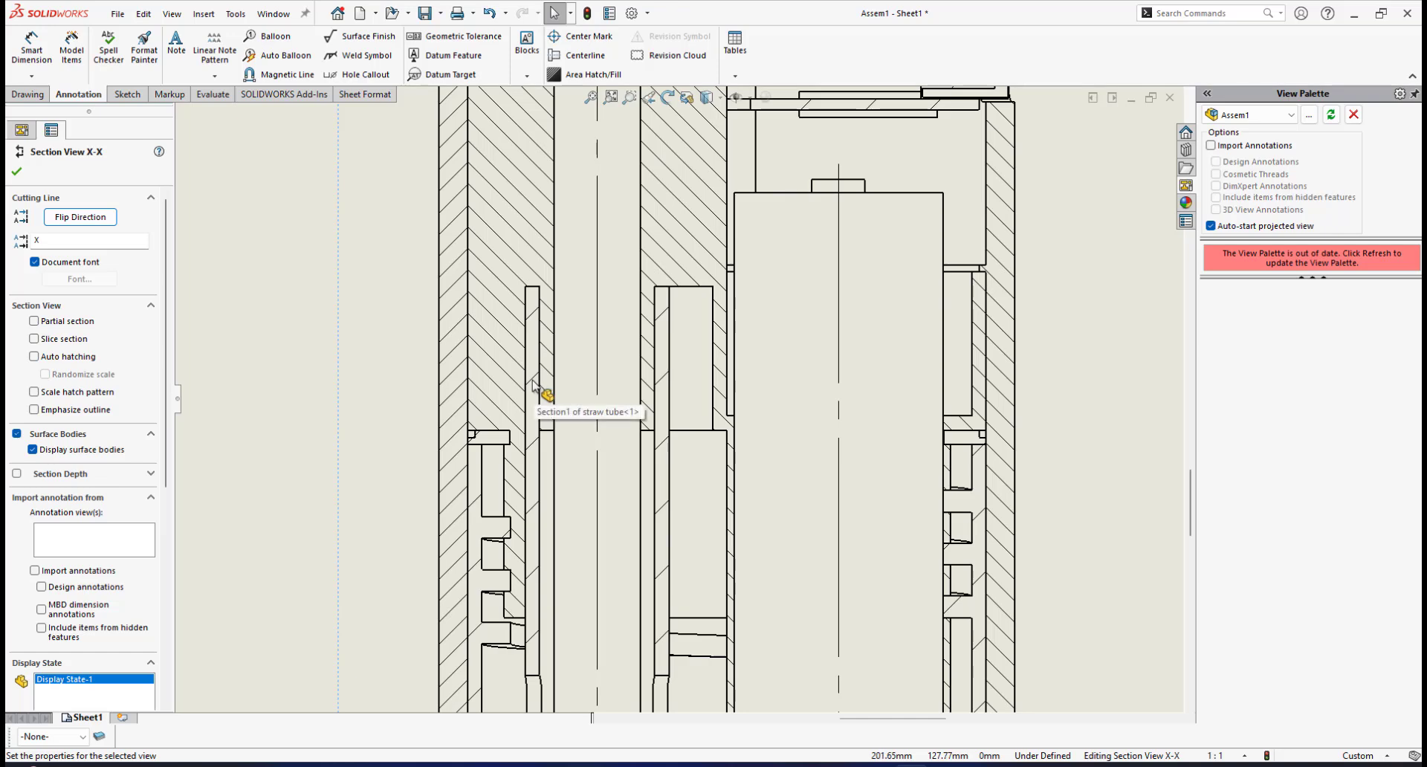
pyautogui.click(531, 384)
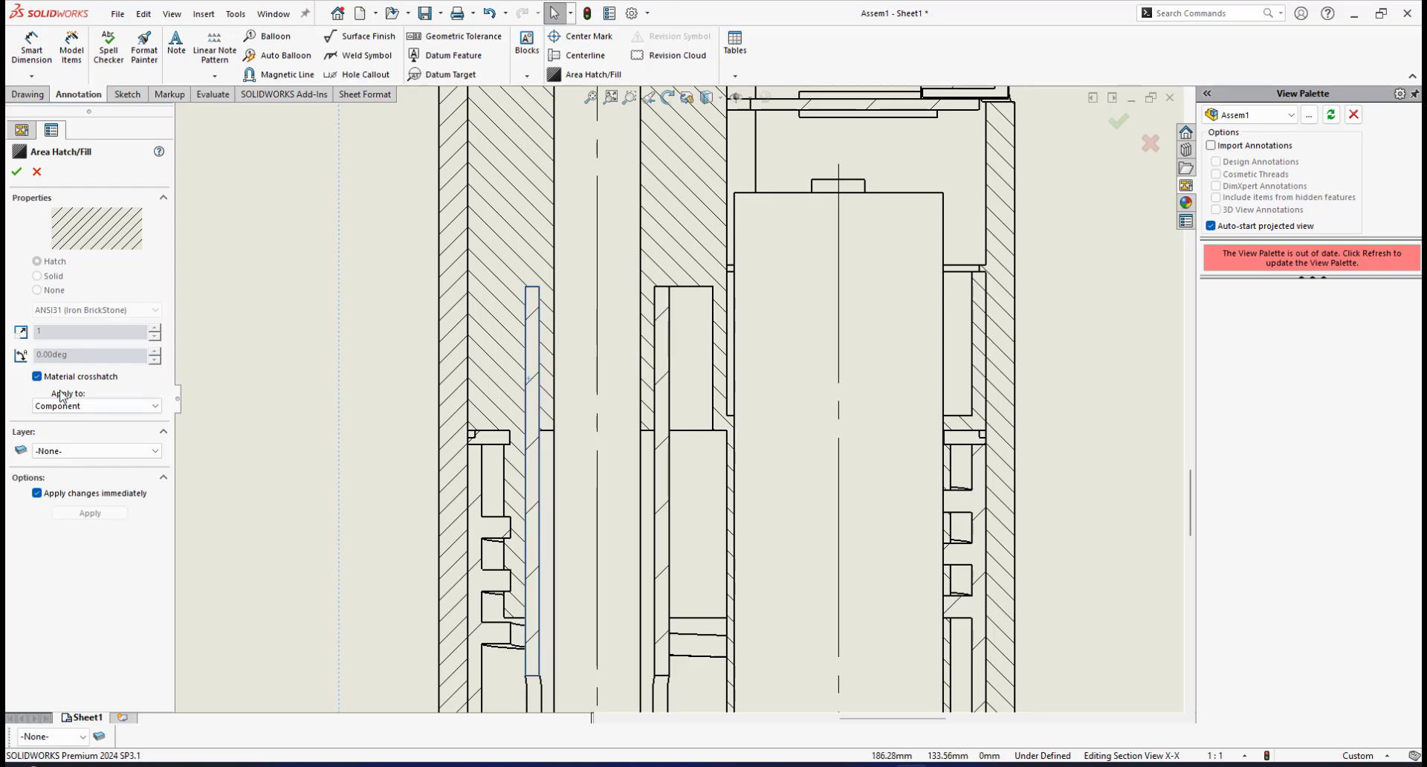
pyautogui.click(37, 377)
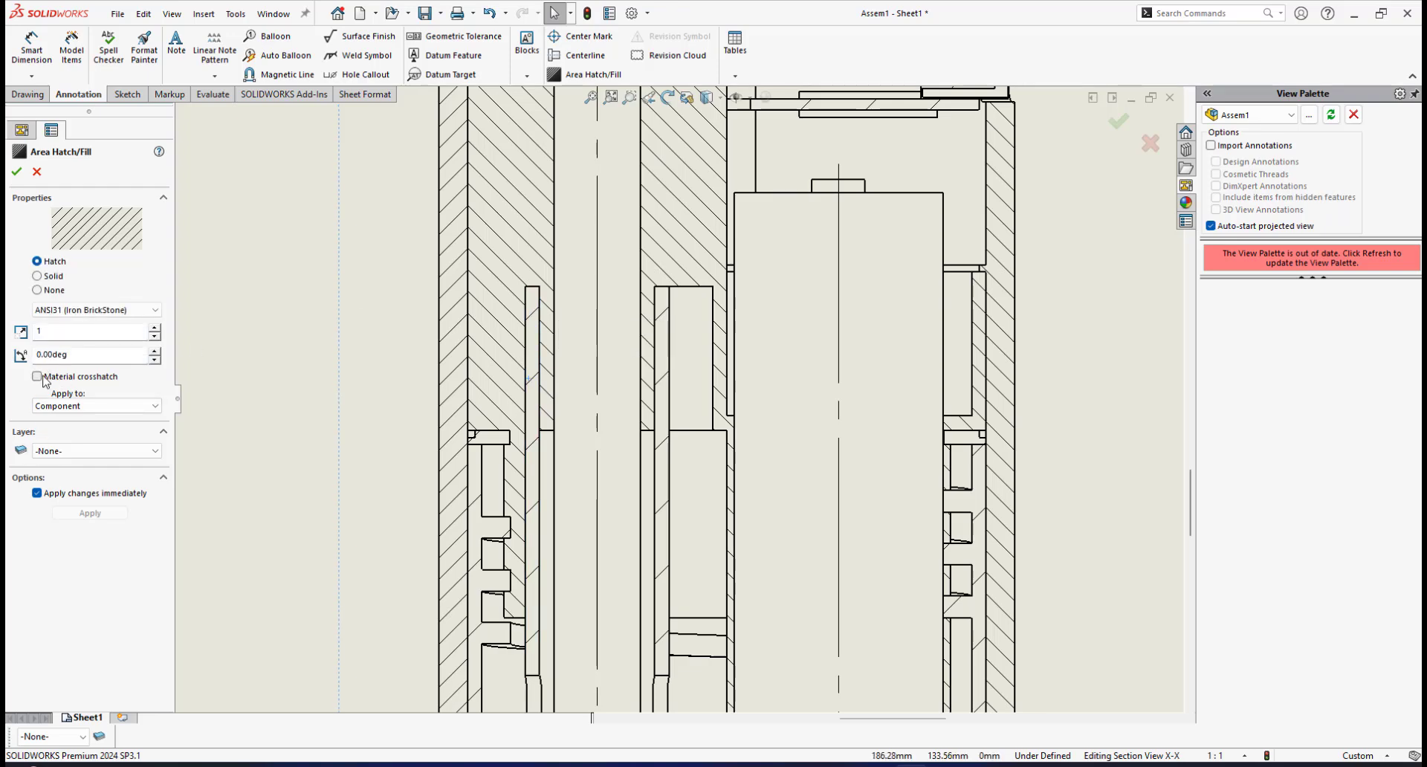
pyautogui.click(112, 309)
pyautogui.moveTo(152, 381); pyautogui.dragTo(152, 526)
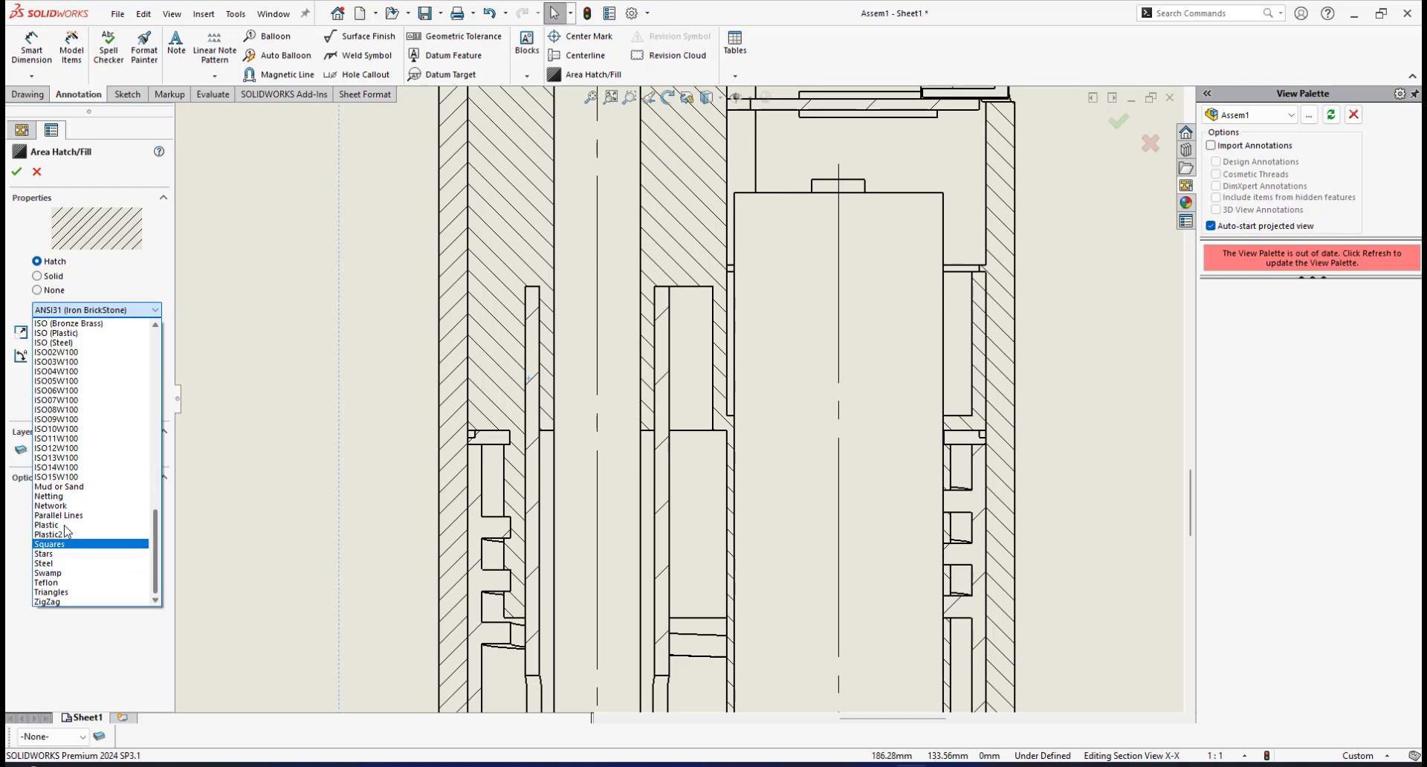
pyautogui.click(66, 524)
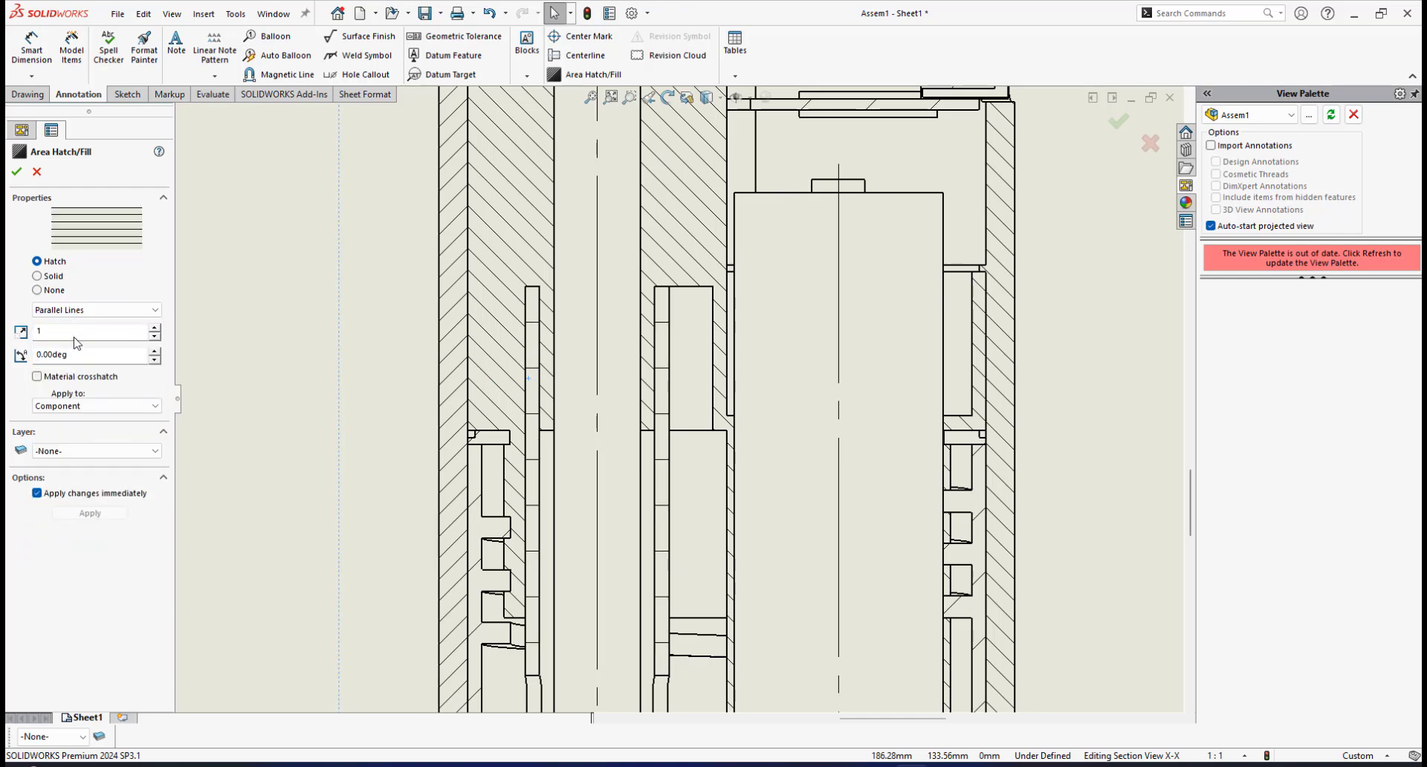
pyautogui.write('3')
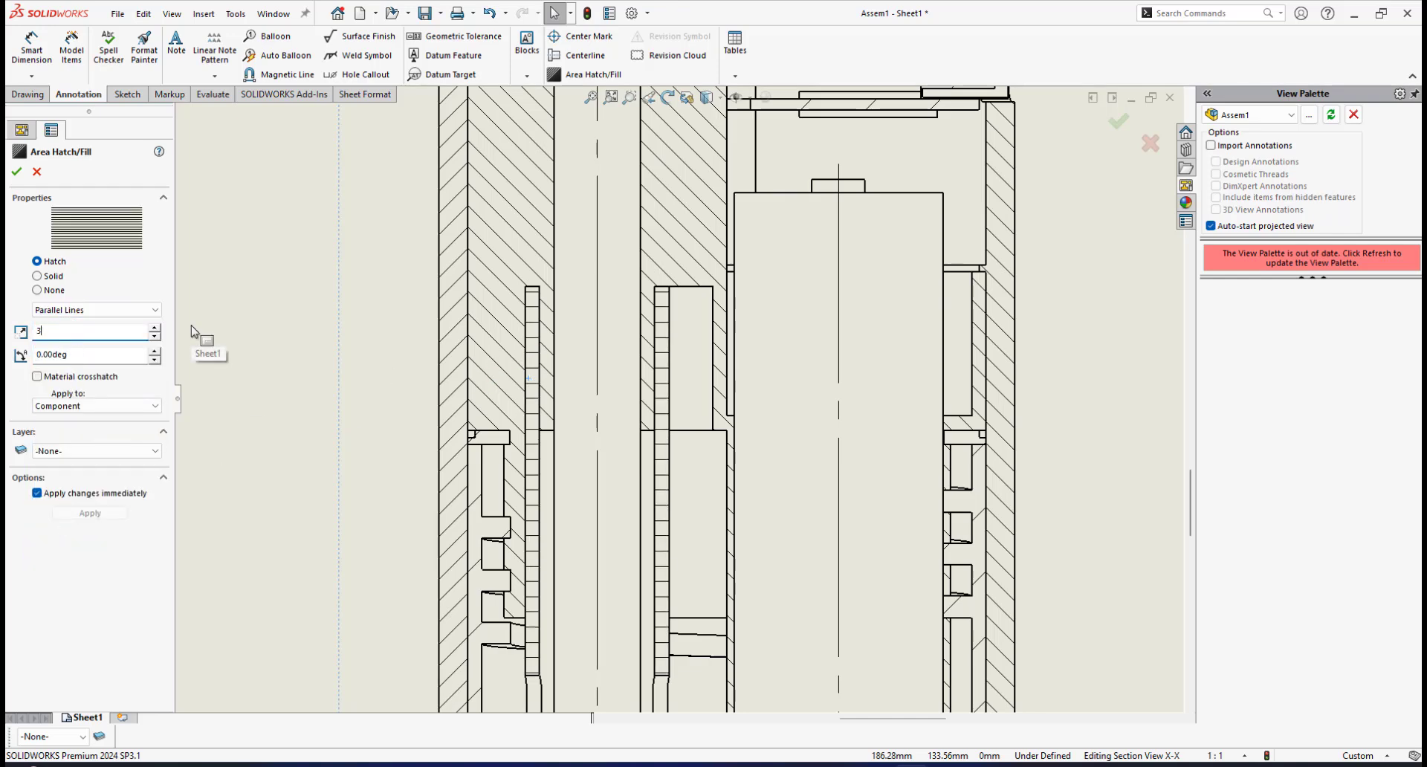
# Step: Set the straw tube's hatch angle to 45 degrees
pyautogui.scroll(-4, 599, 319)
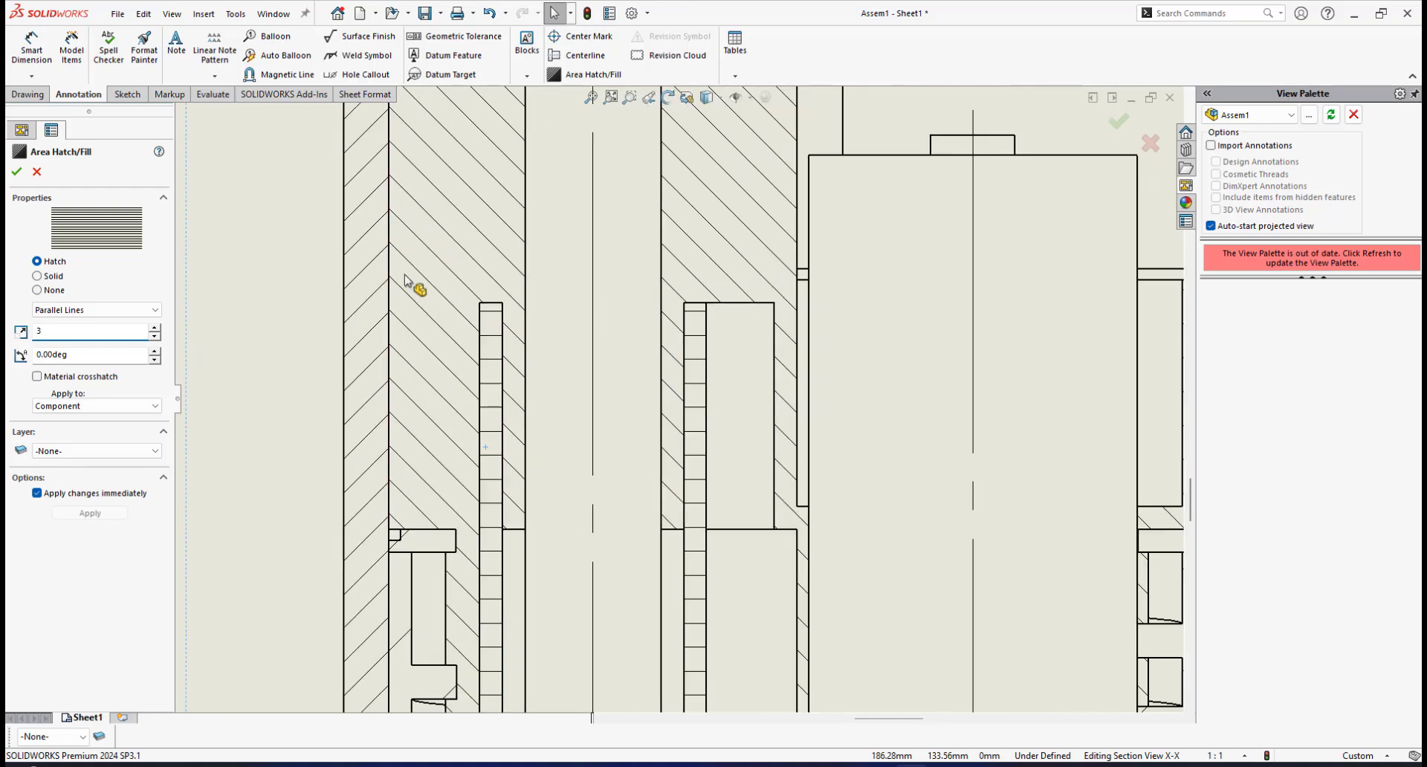
pyautogui.click(67, 355)
pyautogui.write('45')
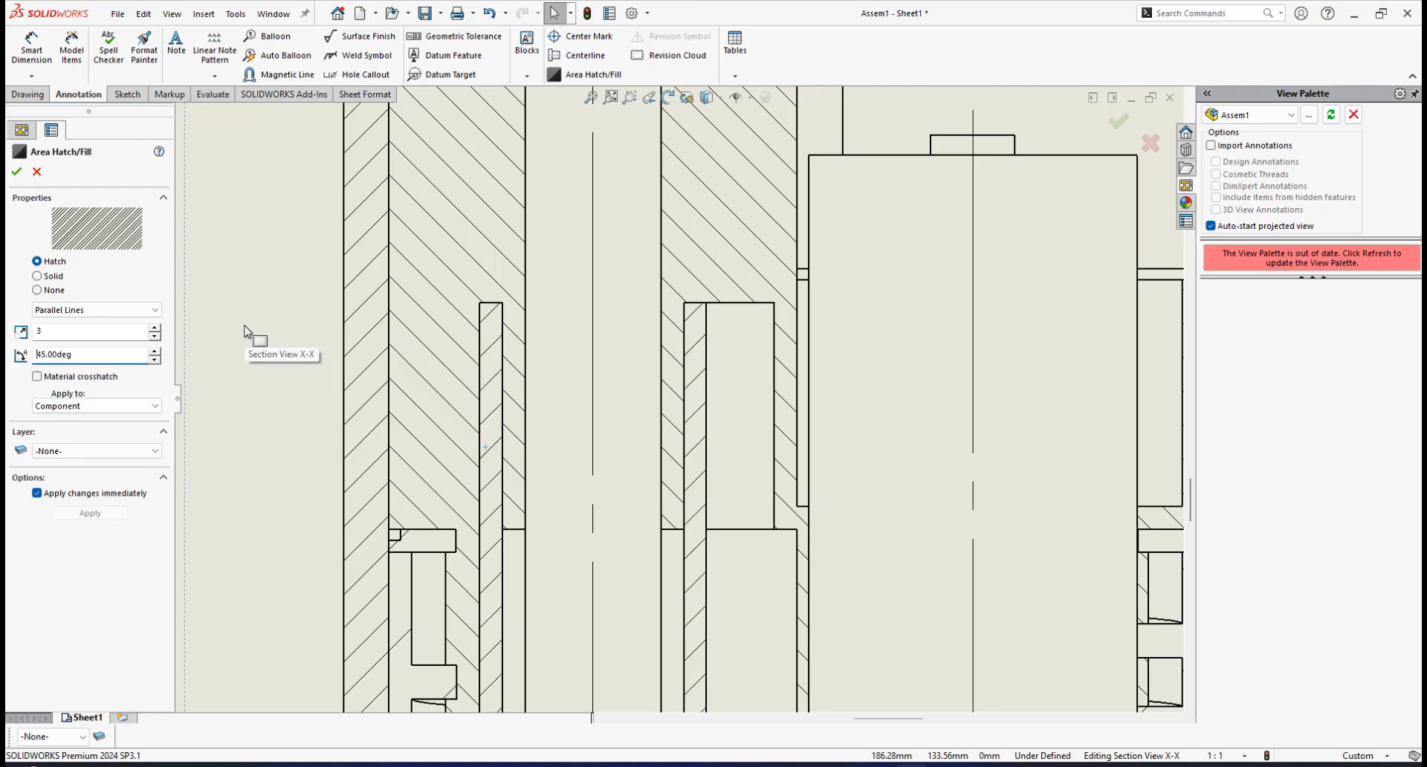
pyautogui.scroll(-2, 661, 349)
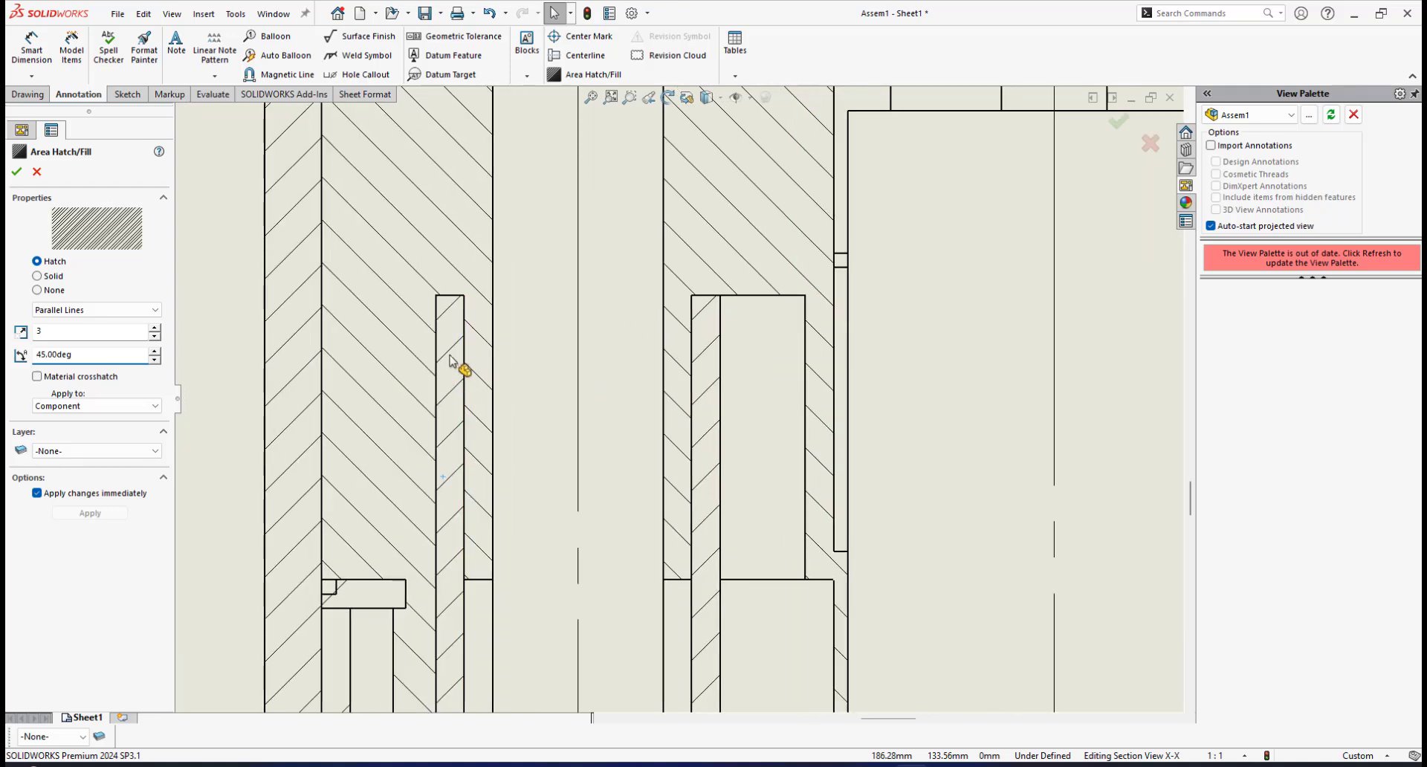
# Step: Inspect the hatching of the straw tube, battery compartment and water container thread in the lower part of Section View X-X
pyautogui.scroll(8, 776, 515)
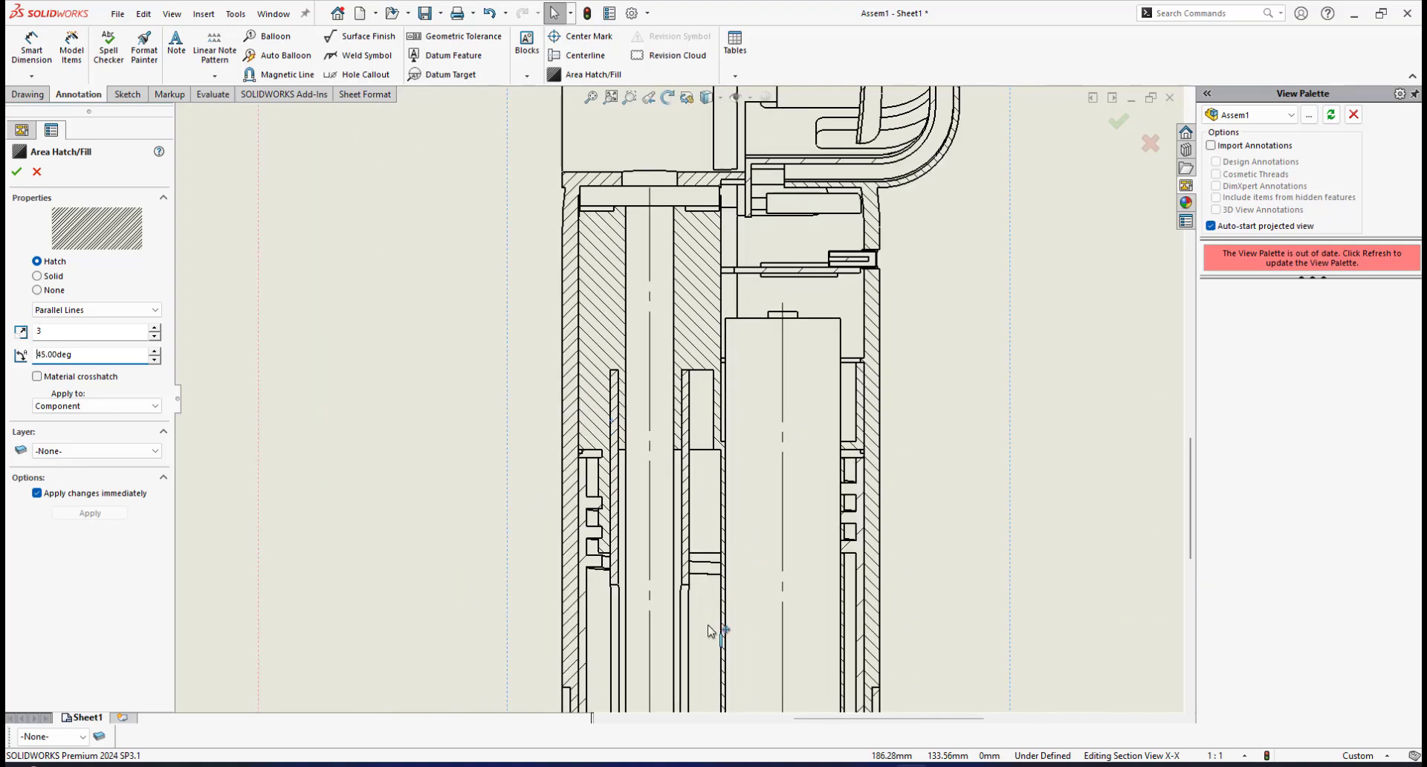
pyautogui.scroll(-1, 692, 552)
pyautogui.scroll(-1, 671, 398)
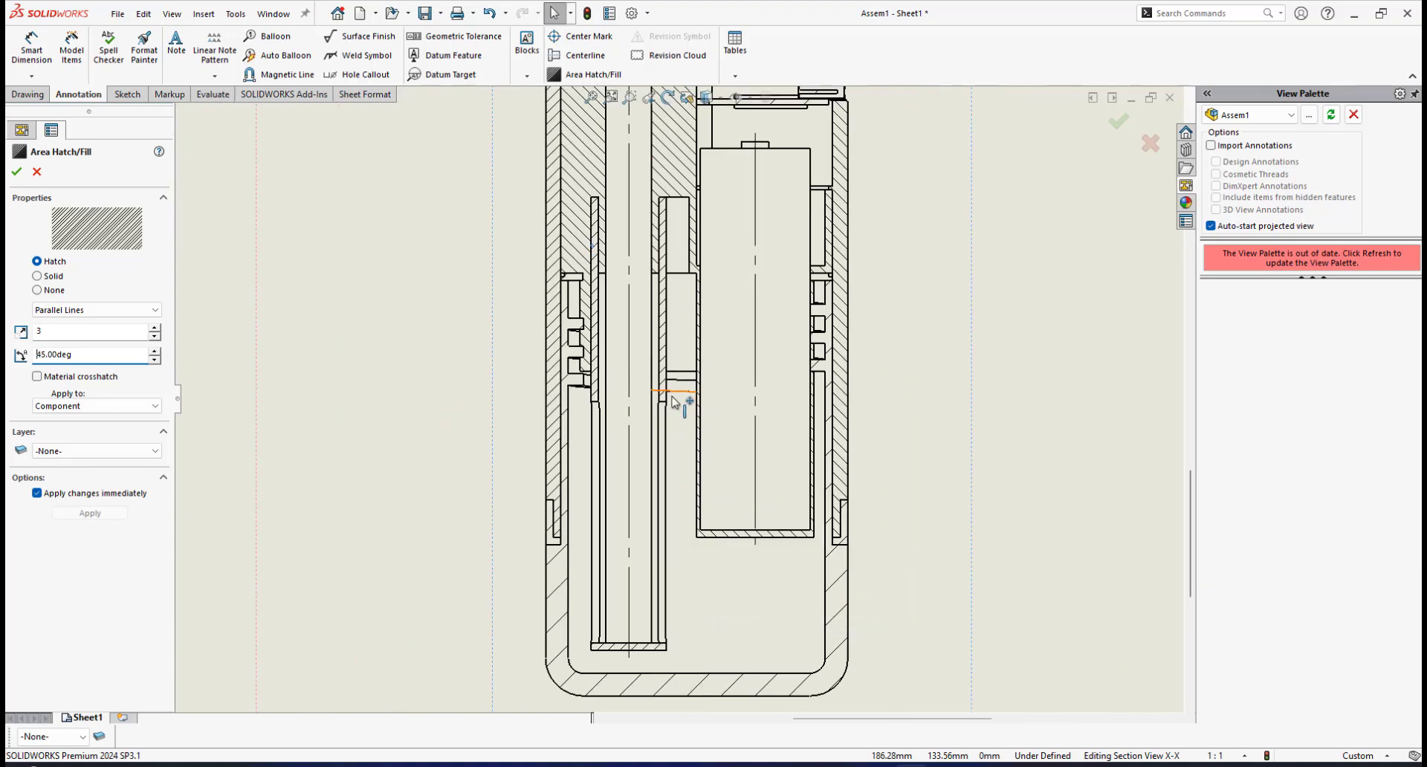
pyautogui.scroll(-1, 754, 339)
pyautogui.scroll(-1, 784, 371)
pyautogui.scroll(-1, 781, 364)
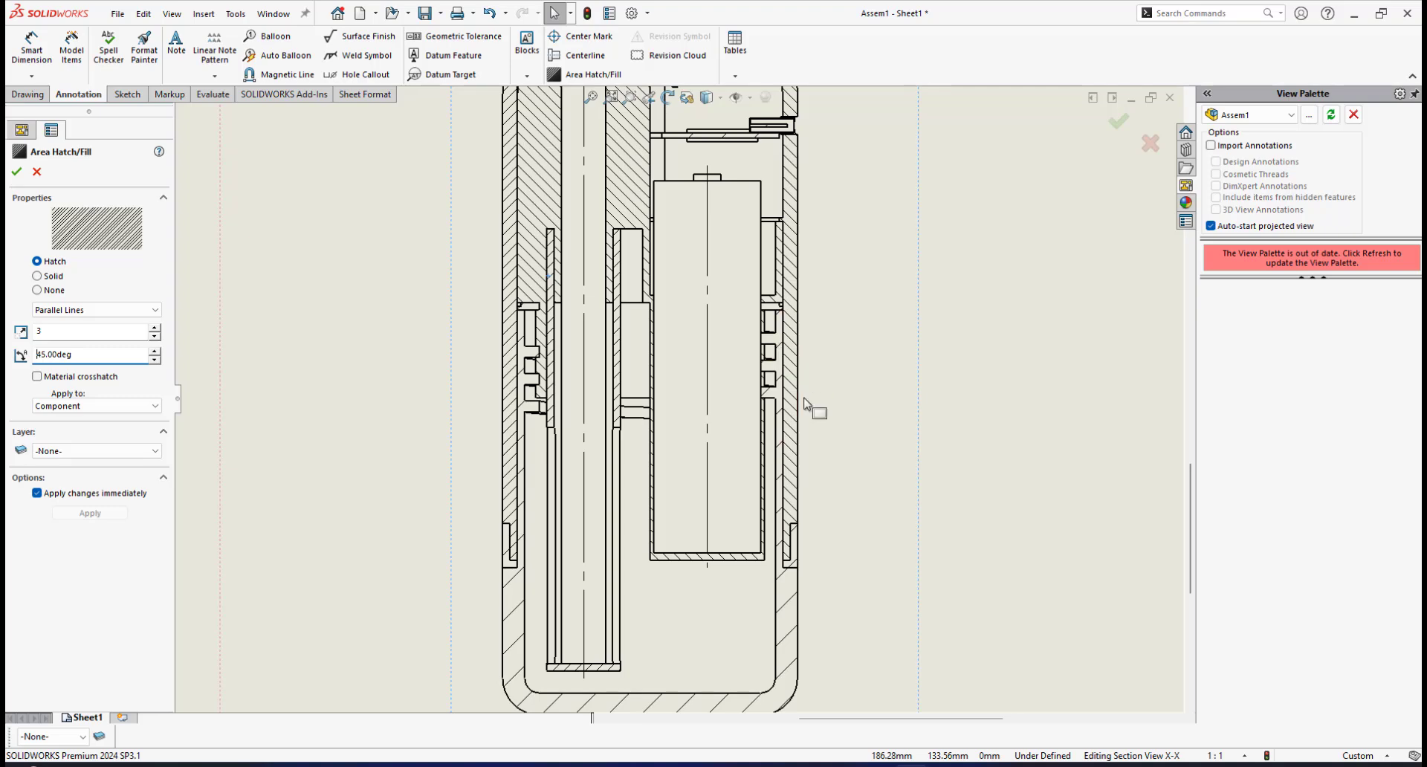
pyautogui.scroll(-4, 805, 403)
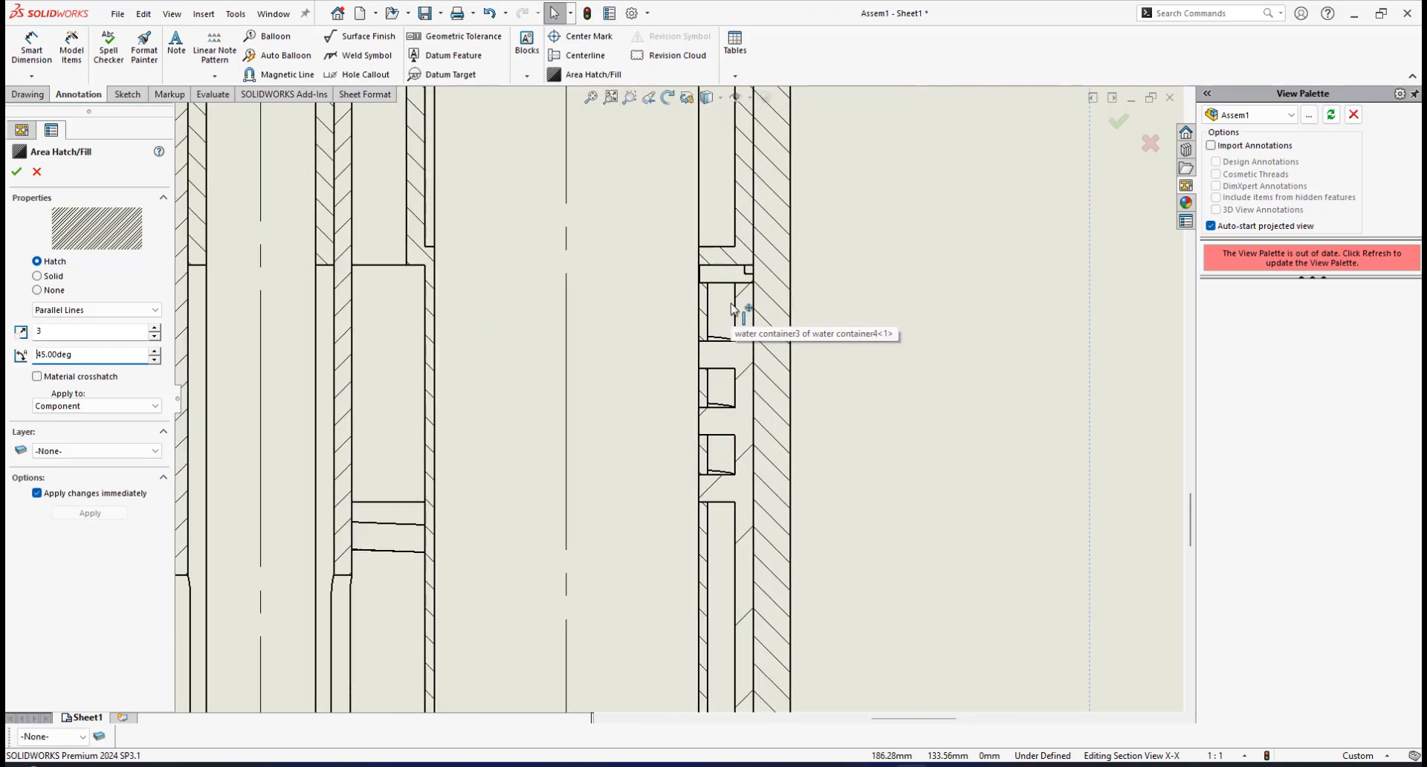
pyautogui.scroll(6, 761, 558)
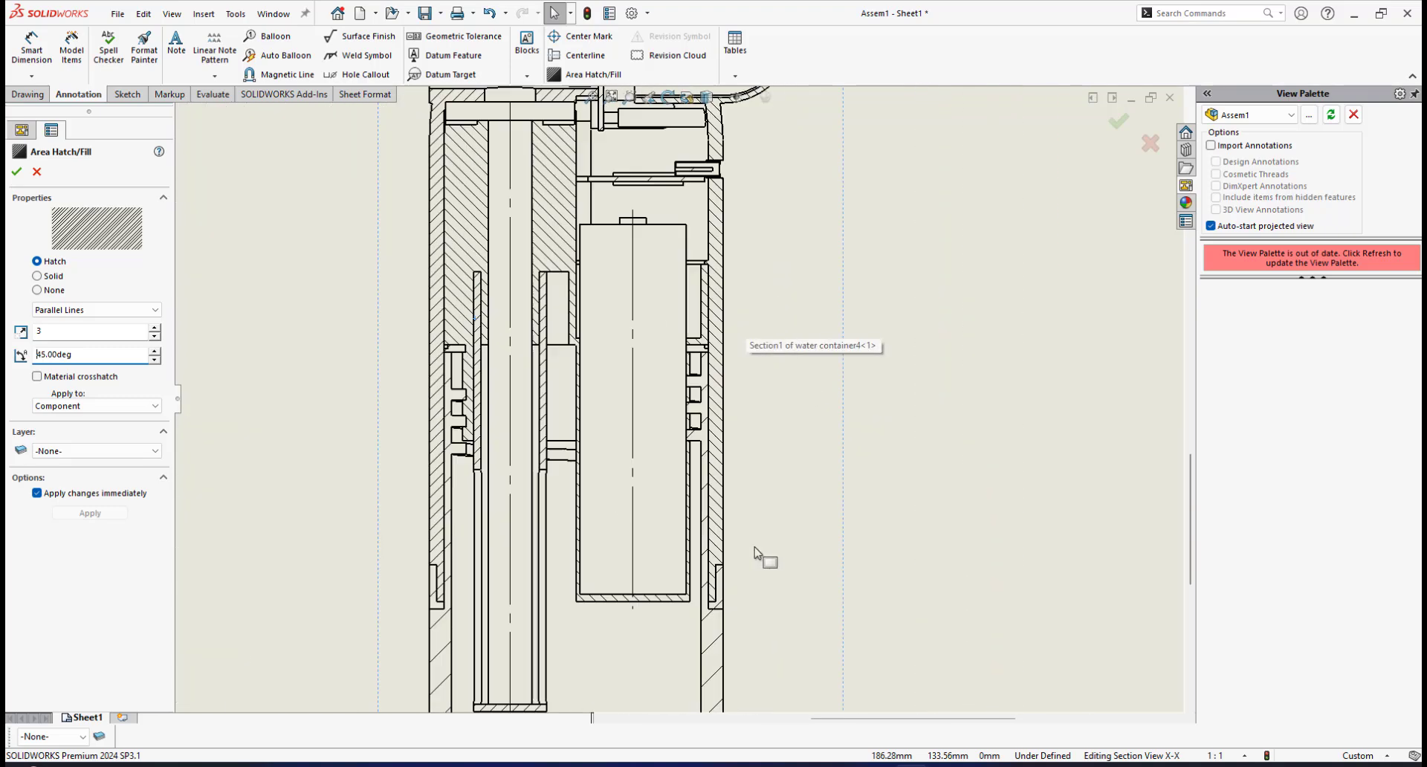
# Step: Turn off material crosshatch for the water container and set its hatch to Parallel Lines with a scale of 3
pyautogui.scroll(-3, 691, 557)
pyautogui.scroll(-1, 669, 465)
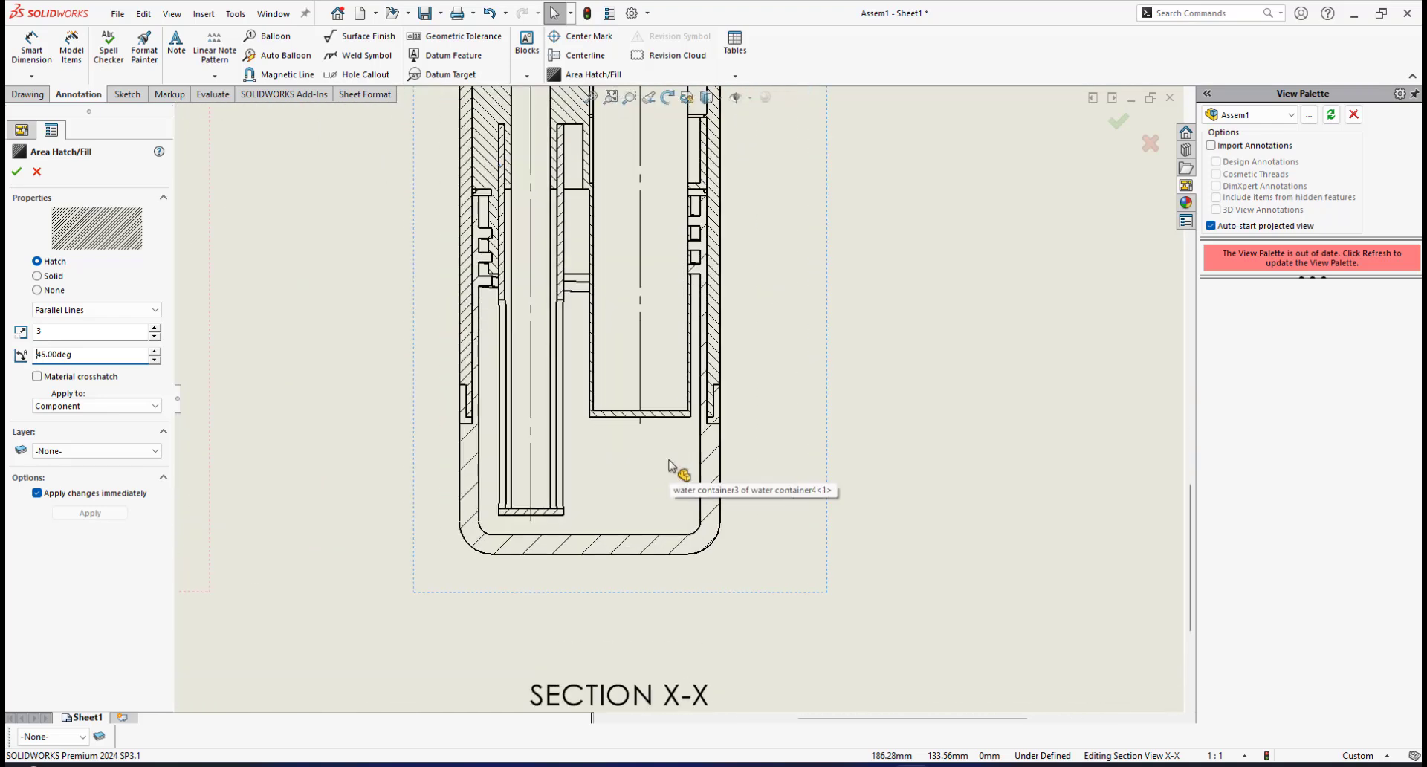
pyautogui.scroll(-1, 698, 465)
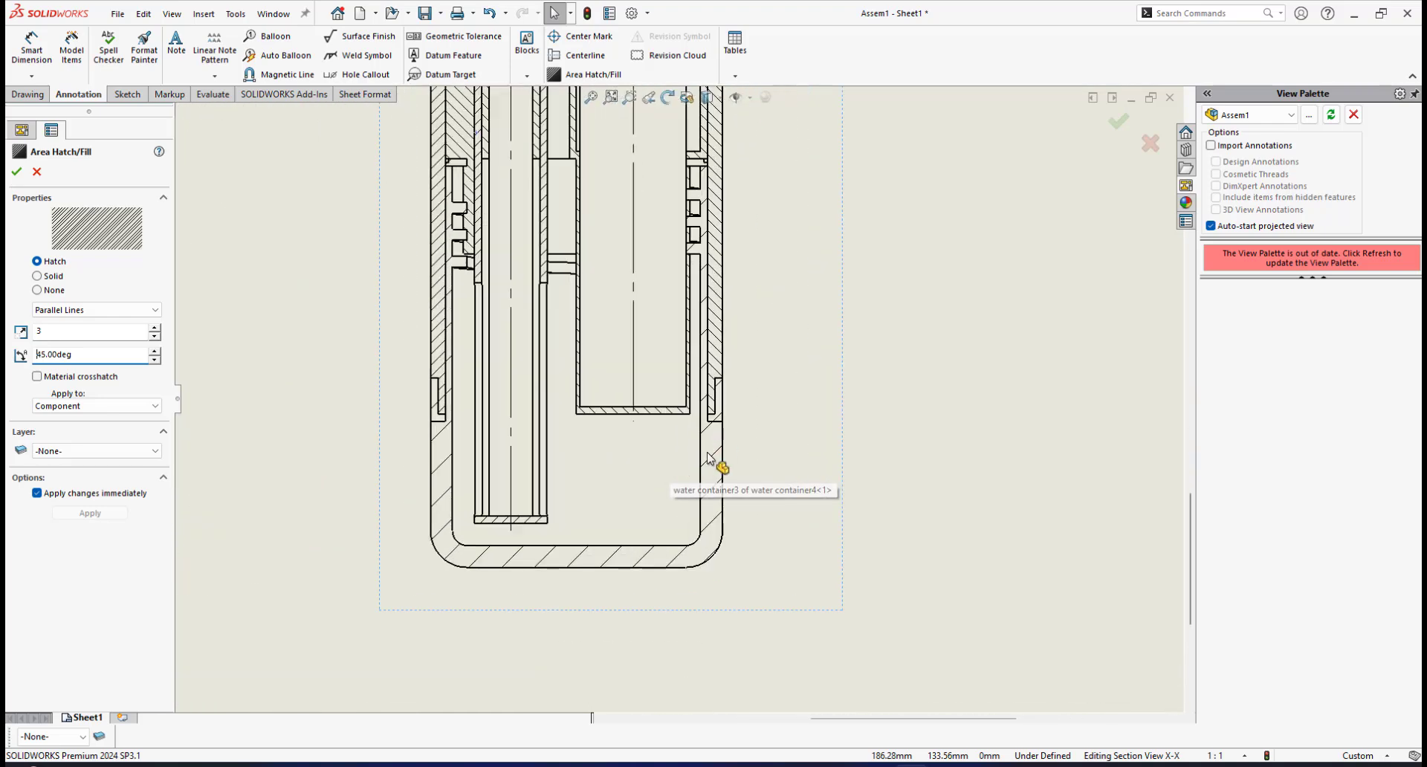
pyautogui.click(573, 564)
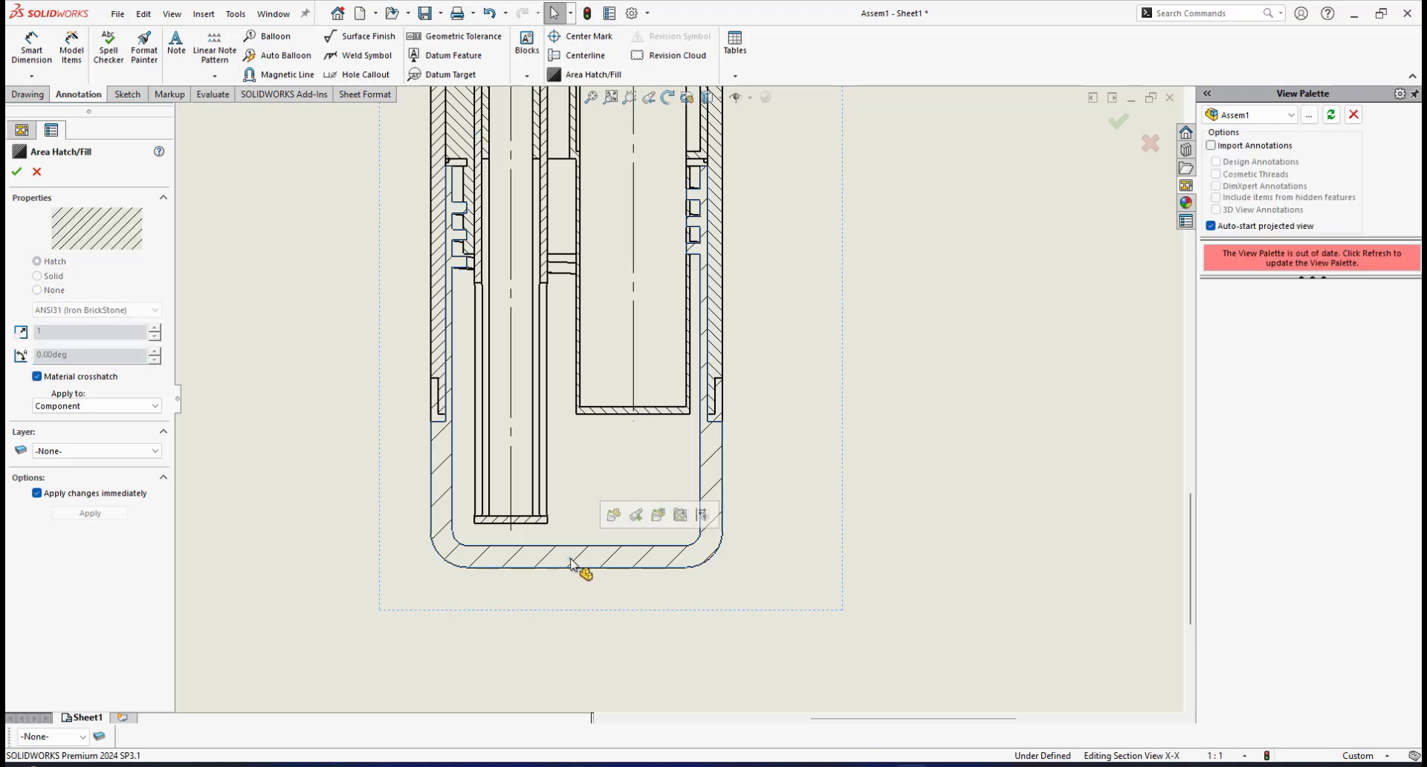
pyautogui.click(37, 377)
pyautogui.click(104, 309)
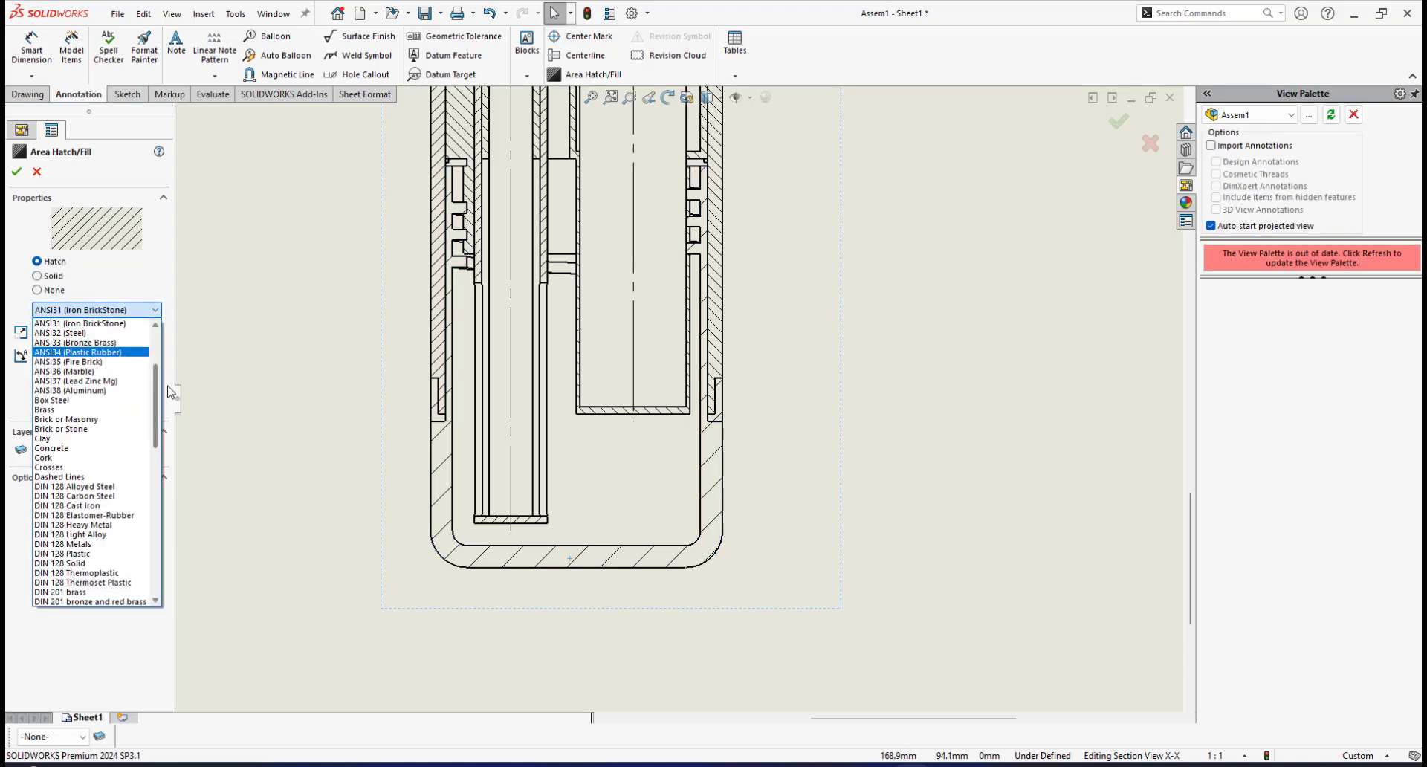
pyautogui.scroll(-15, 154, 379)
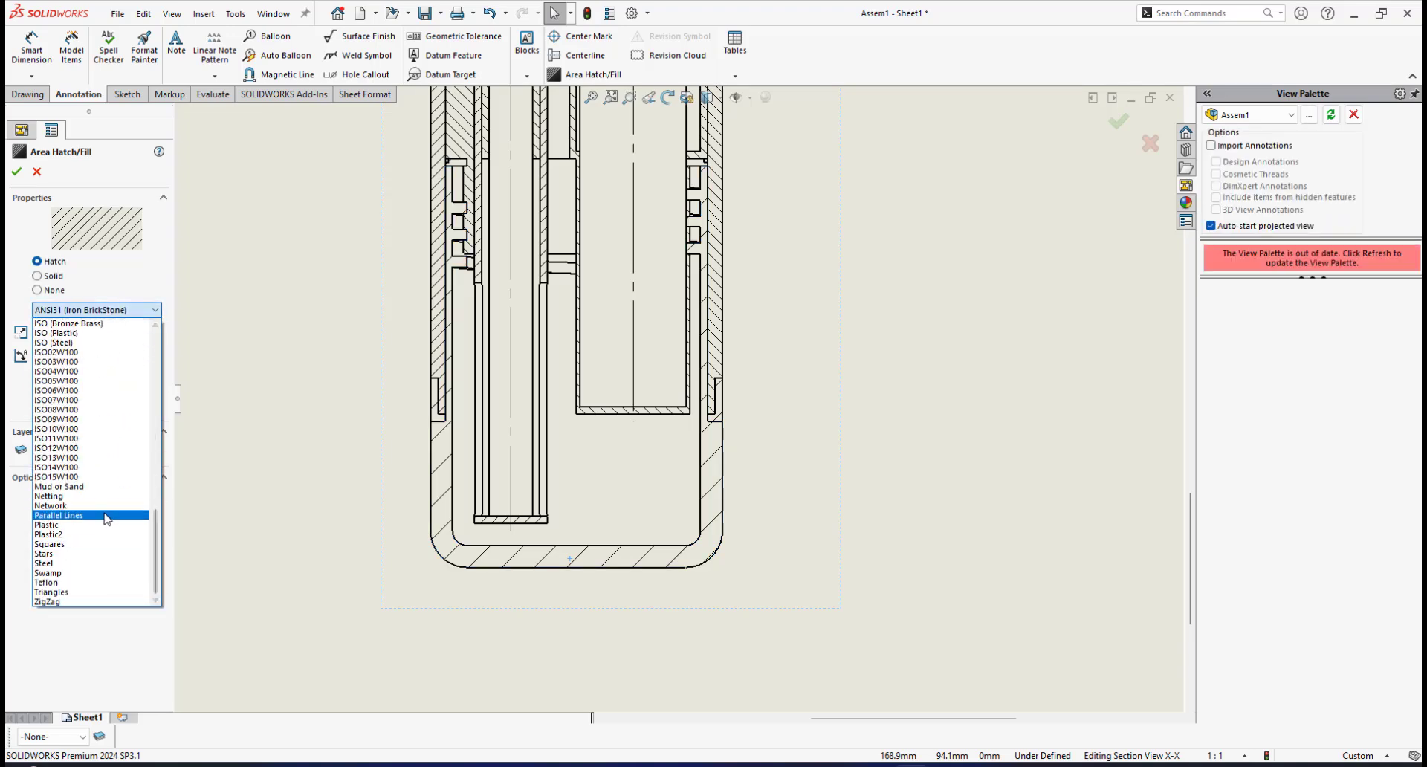
pyautogui.click(102, 511)
pyautogui.doubleClick(89, 331)
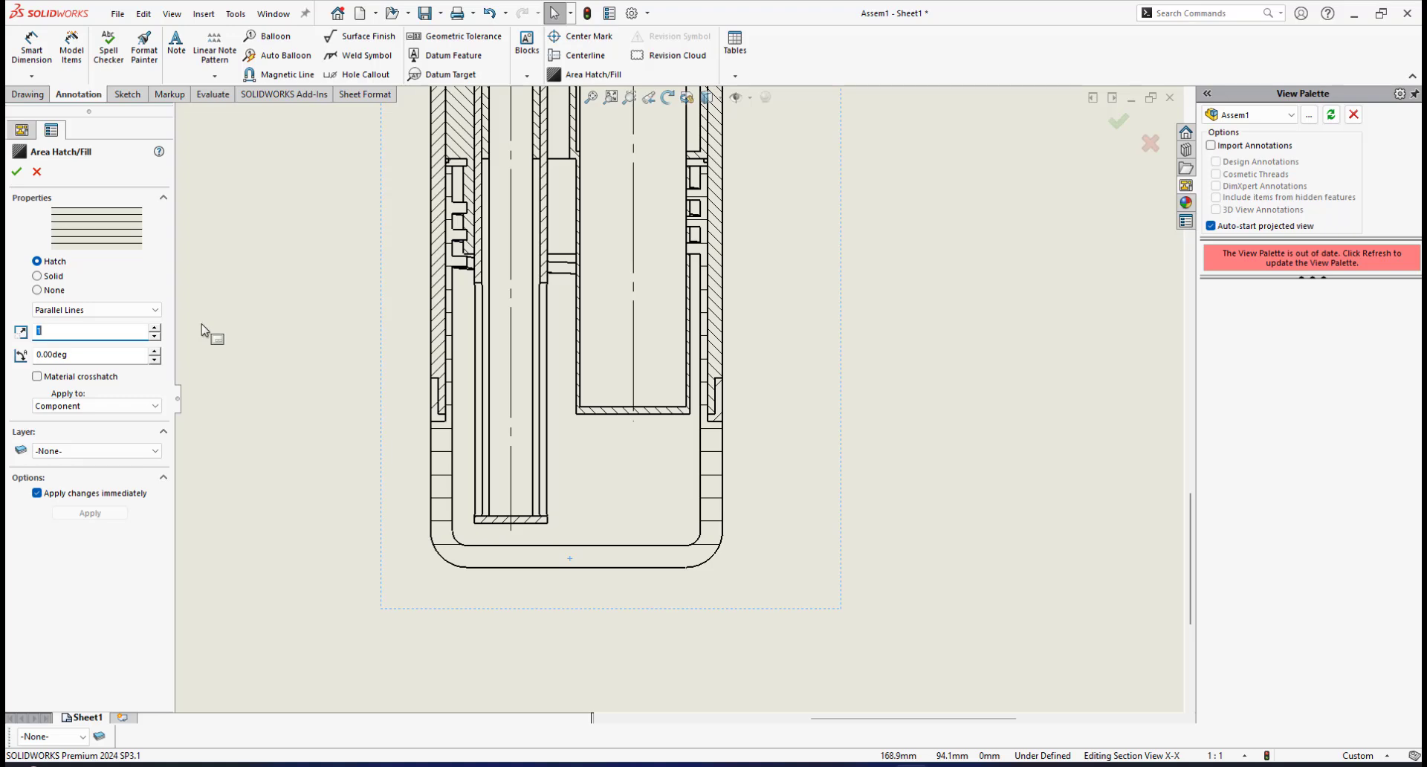
pyautogui.write('3')
# Step: Set the water container's hatch angle to -45 degrees and accept the hatch changes
pyautogui.scroll(-5, 462, 445)
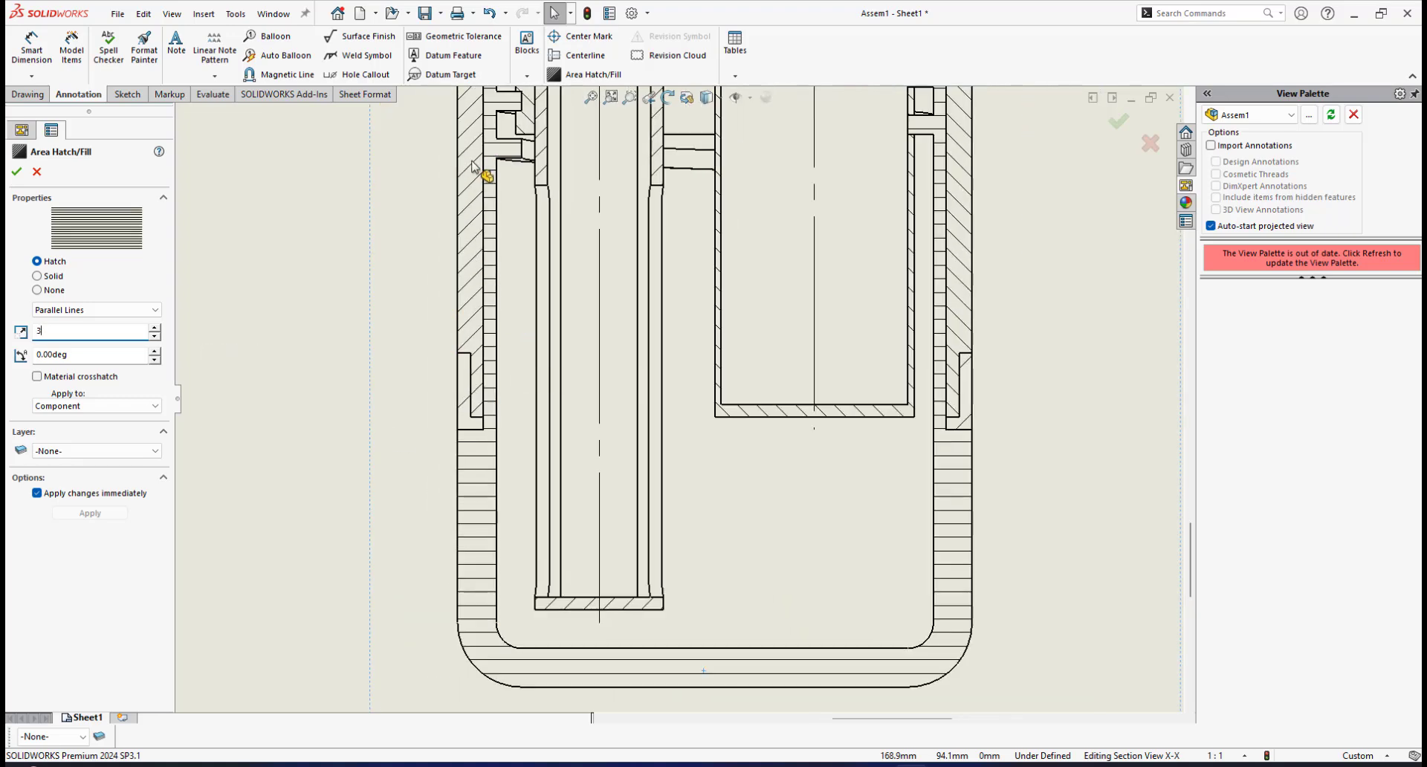
pyautogui.scroll(-3, 483, 186)
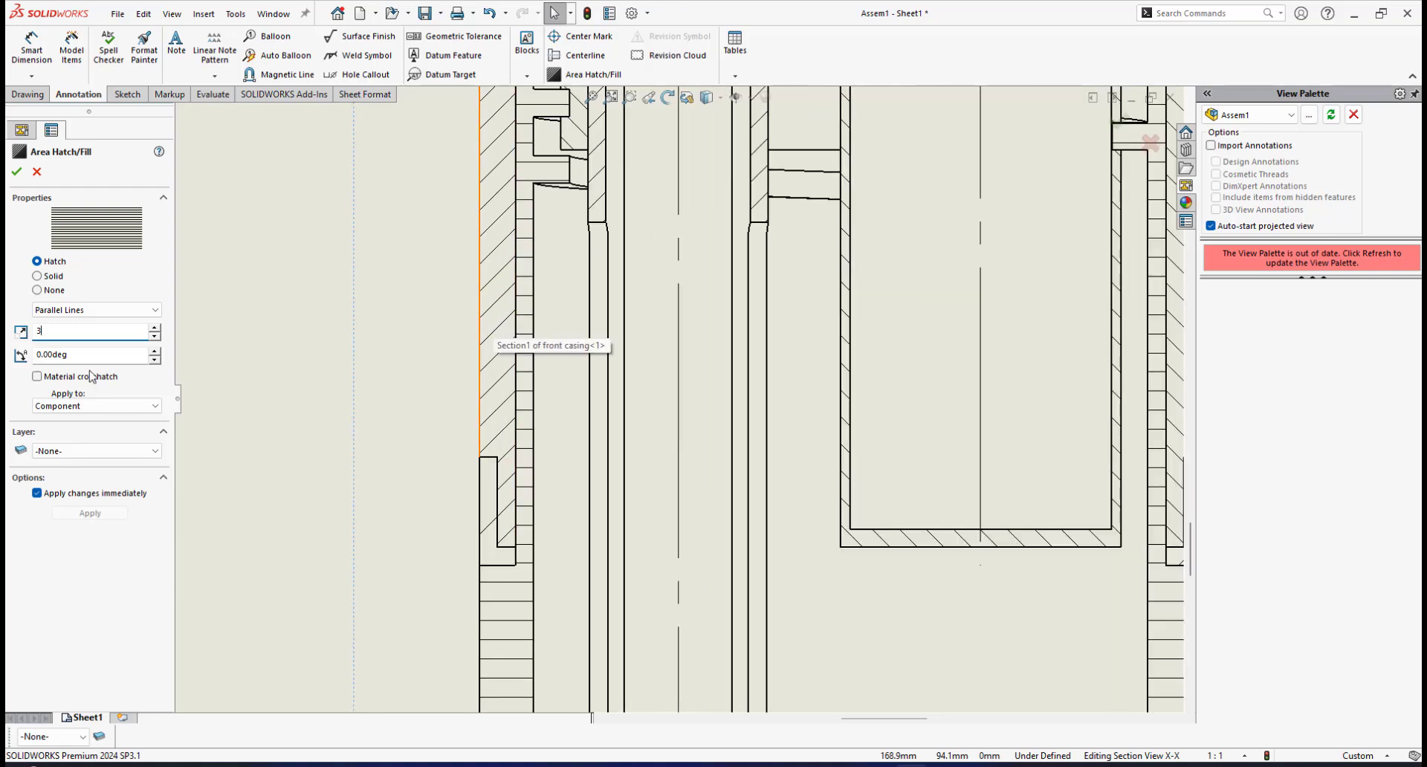
pyautogui.press('Tab')
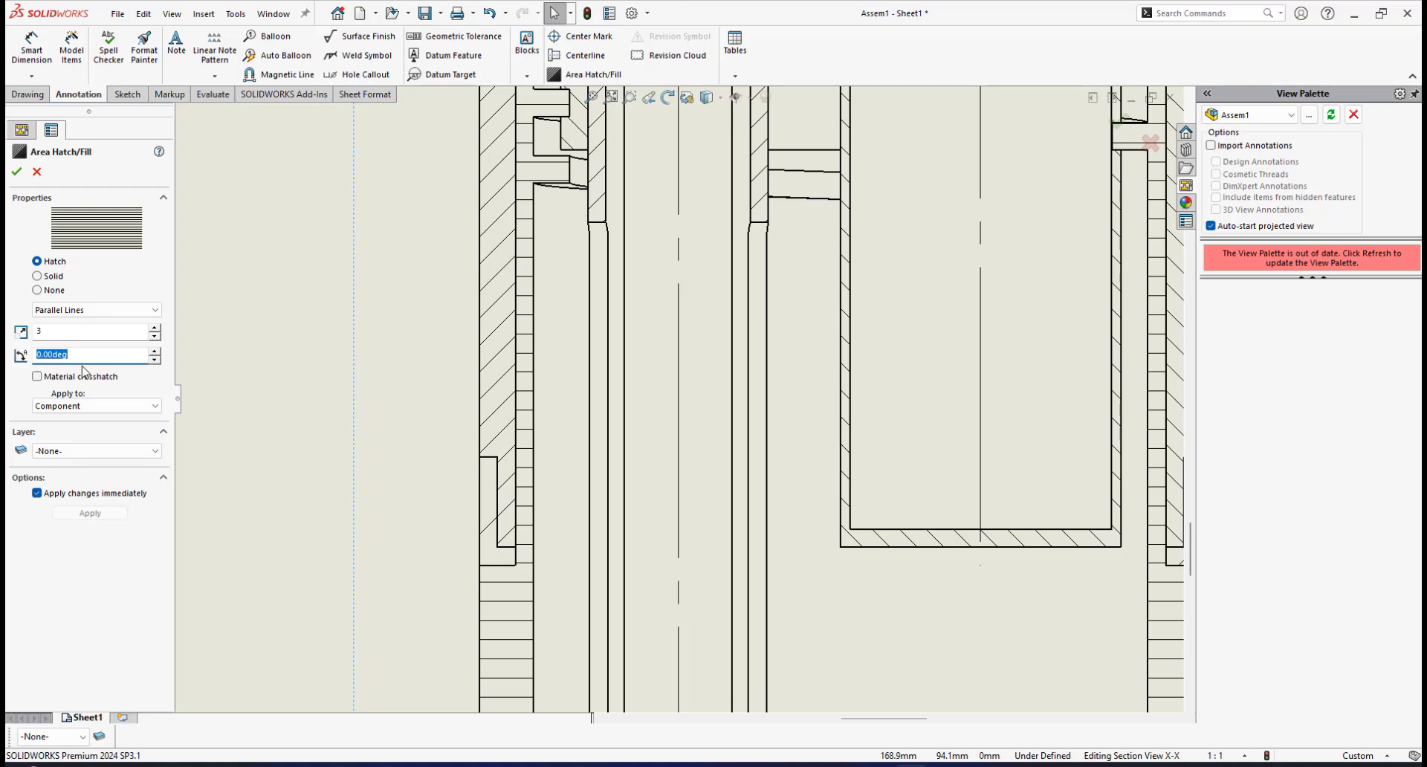
pyautogui.press('Return')
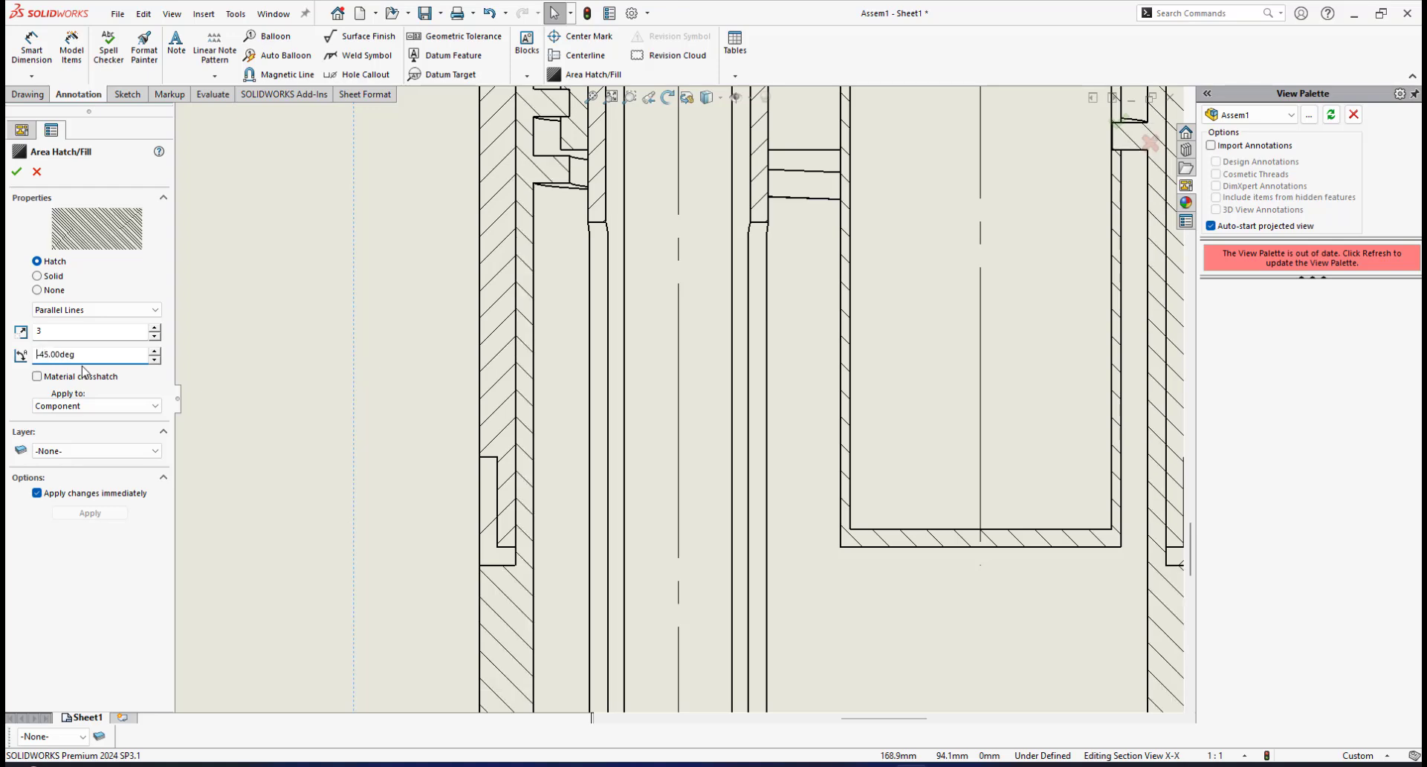
pyautogui.scroll(5, 730, 349)
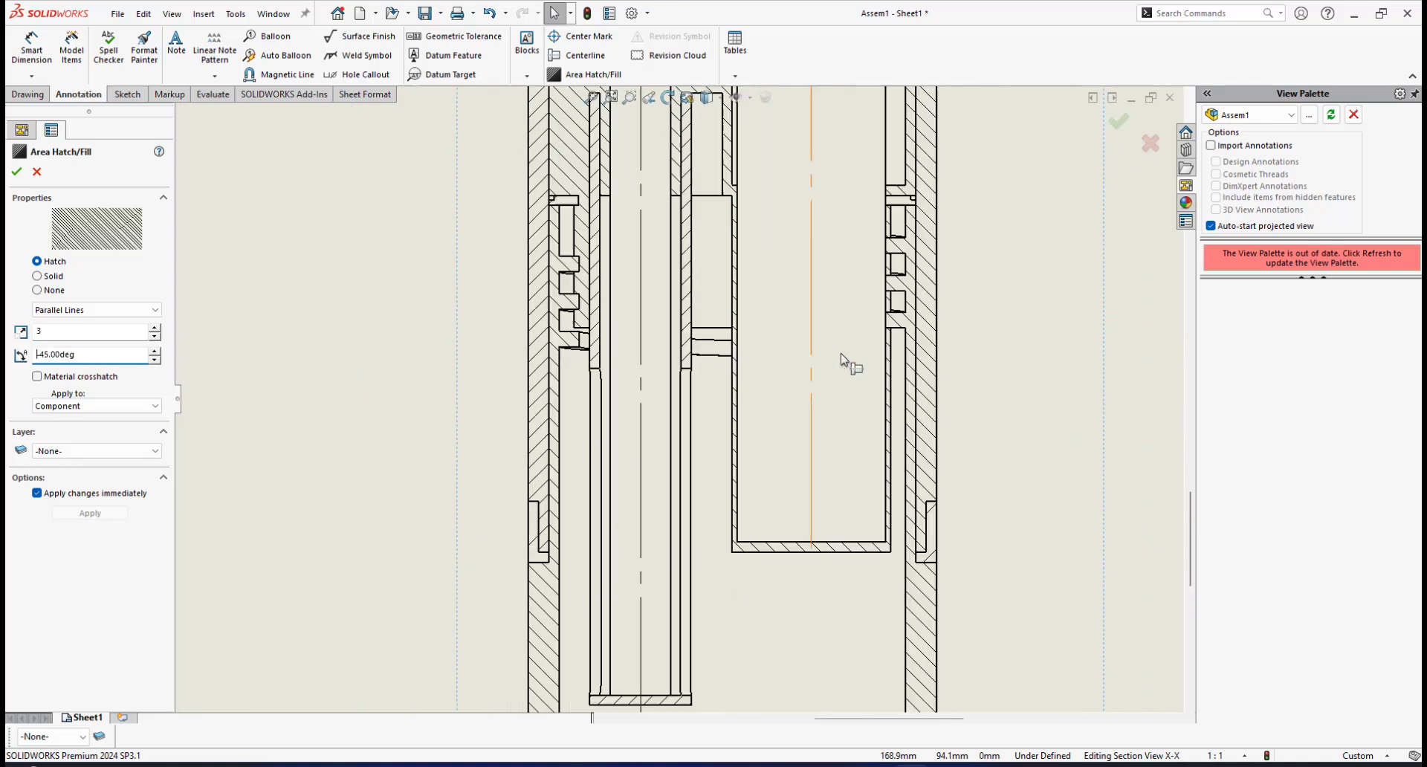
pyautogui.scroll(-2, 862, 584)
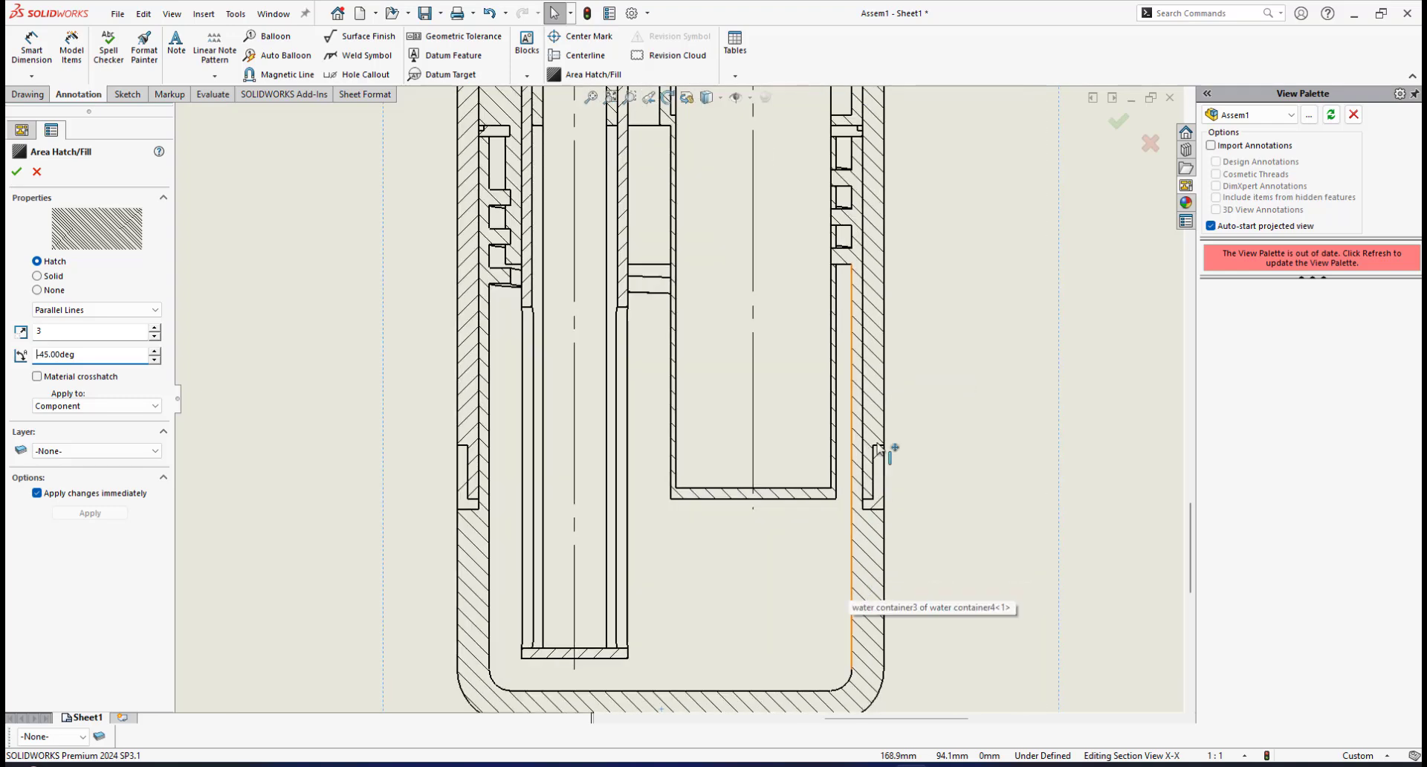
pyautogui.scroll(-2, 884, 411)
pyautogui.scroll(-2, 883, 412)
pyautogui.scroll(5, 829, 473)
pyautogui.scroll(-2, 812, 436)
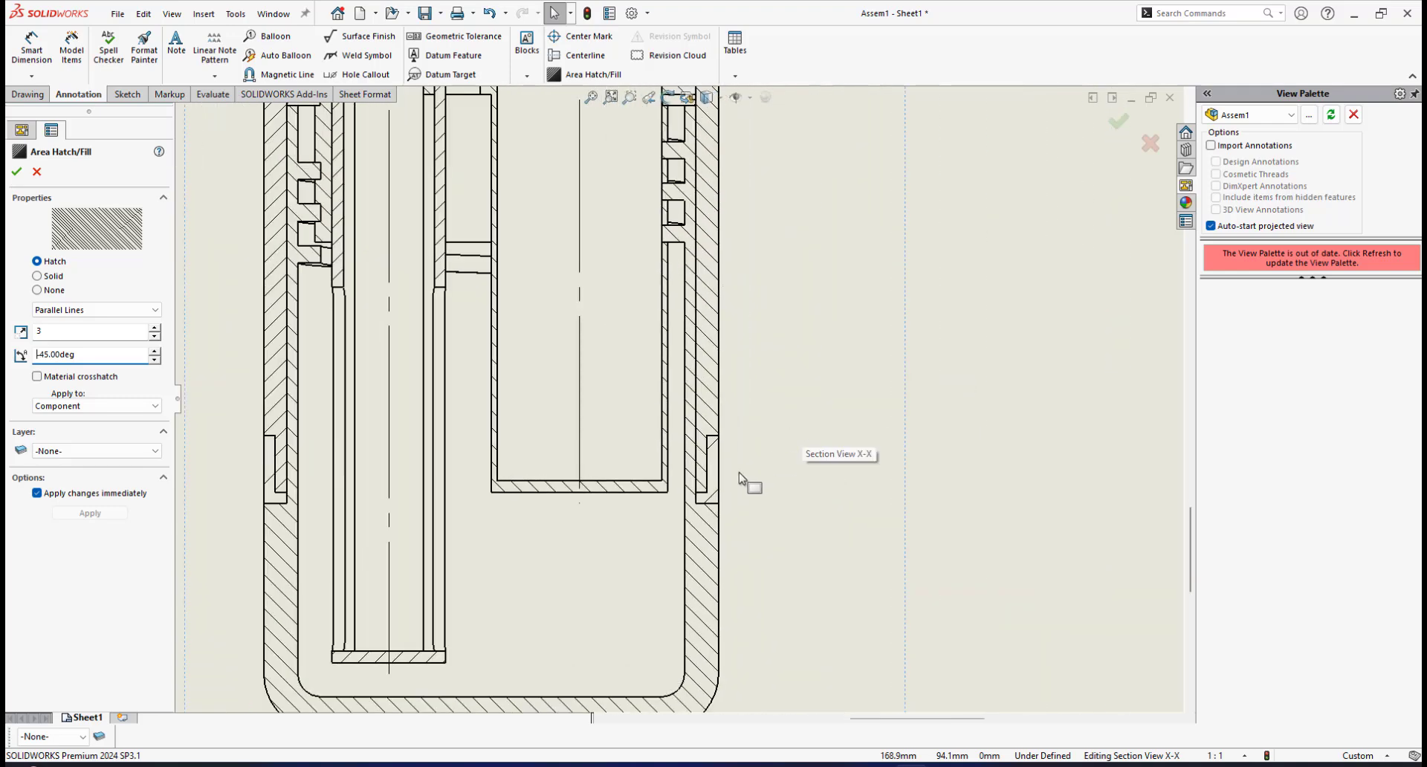
pyautogui.scroll(-2, 742, 480)
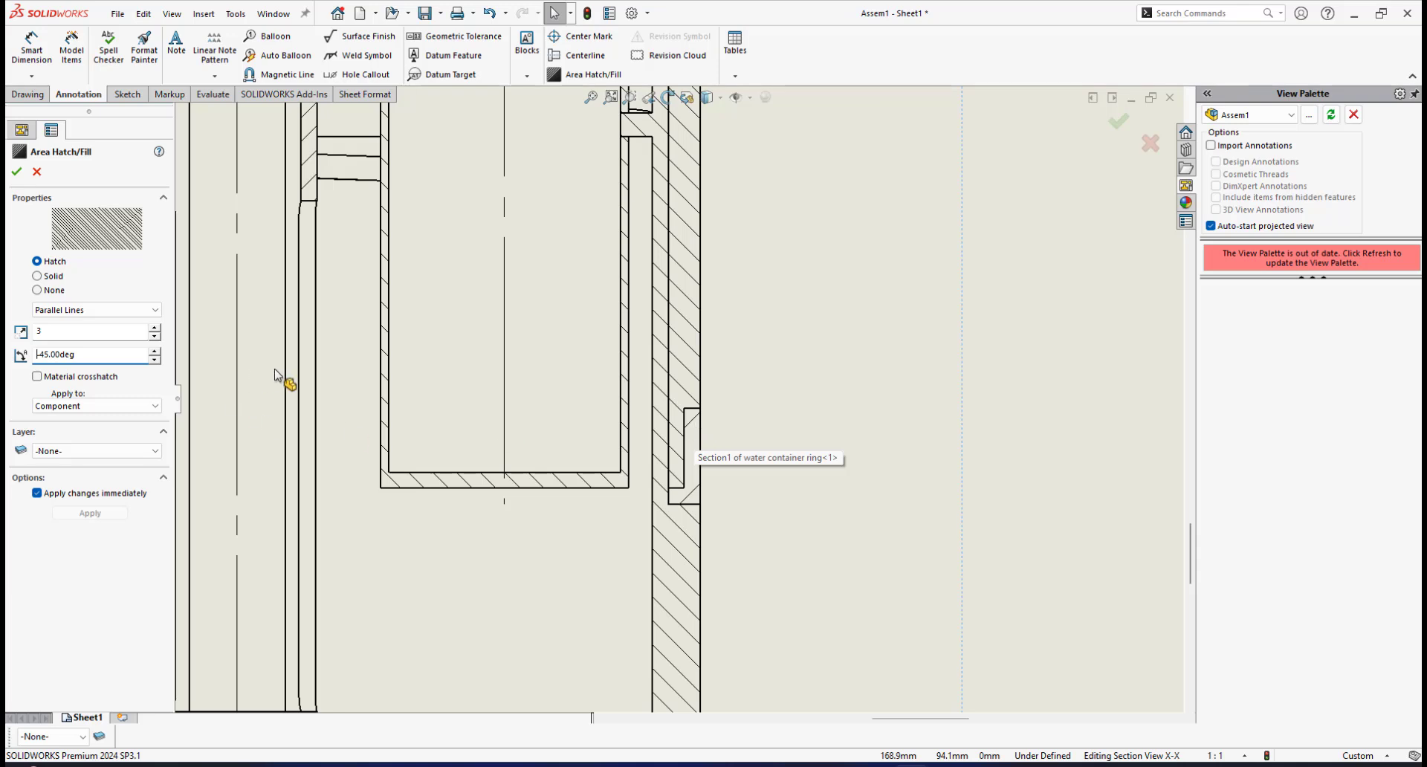
pyautogui.click(15, 173)
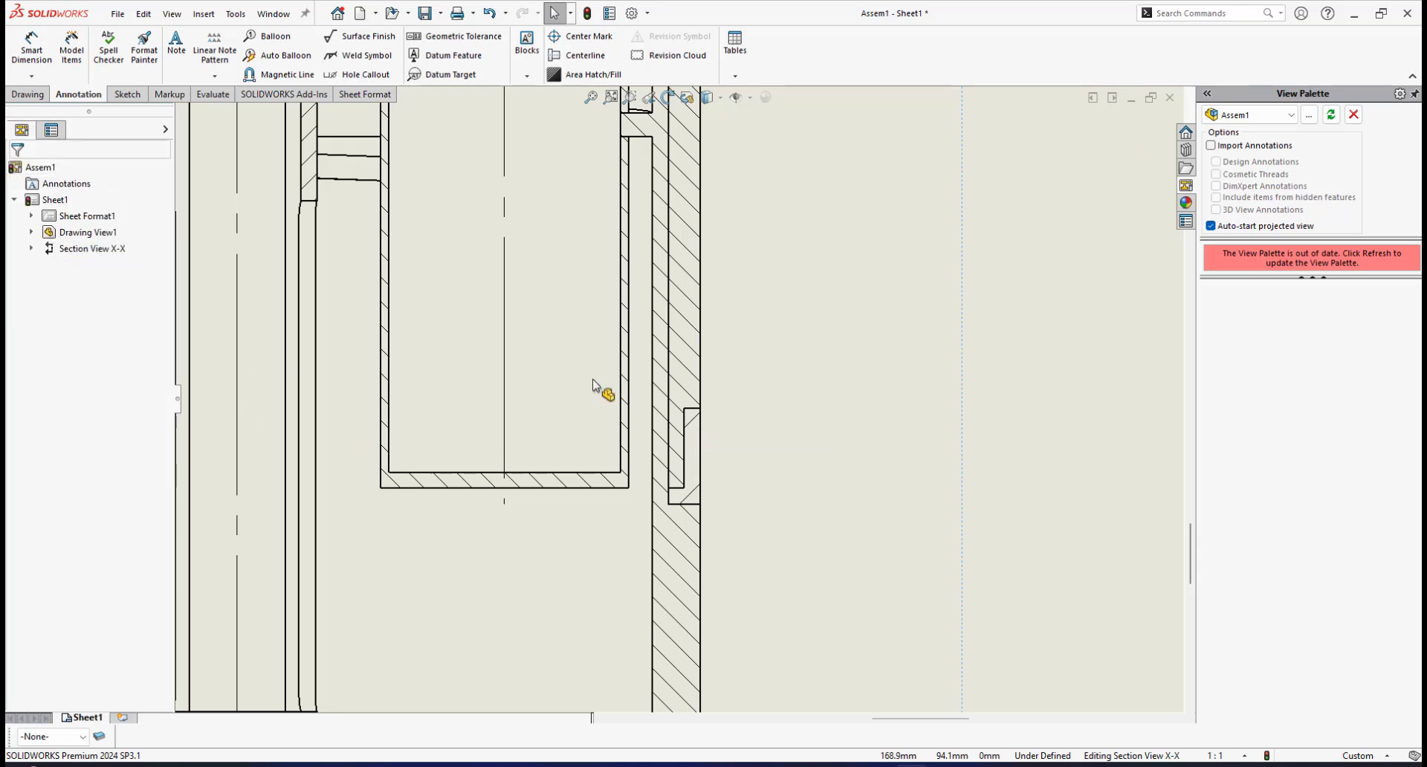
# Step: Replace the water container ring's material crosshatch with a Parallel Lines hatch at a scale of 3
pyautogui.click(710, 436)
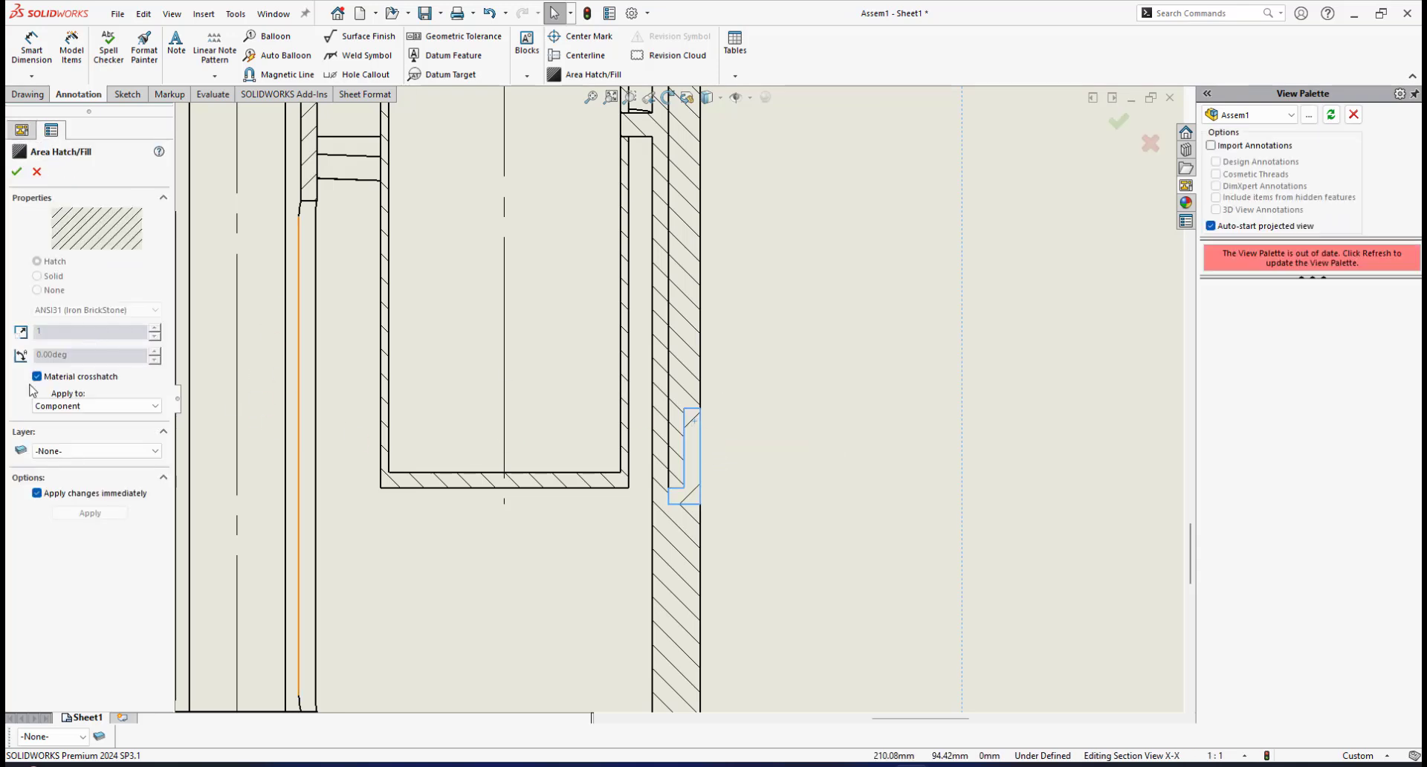
pyautogui.click(37, 376)
pyautogui.click(154, 310)
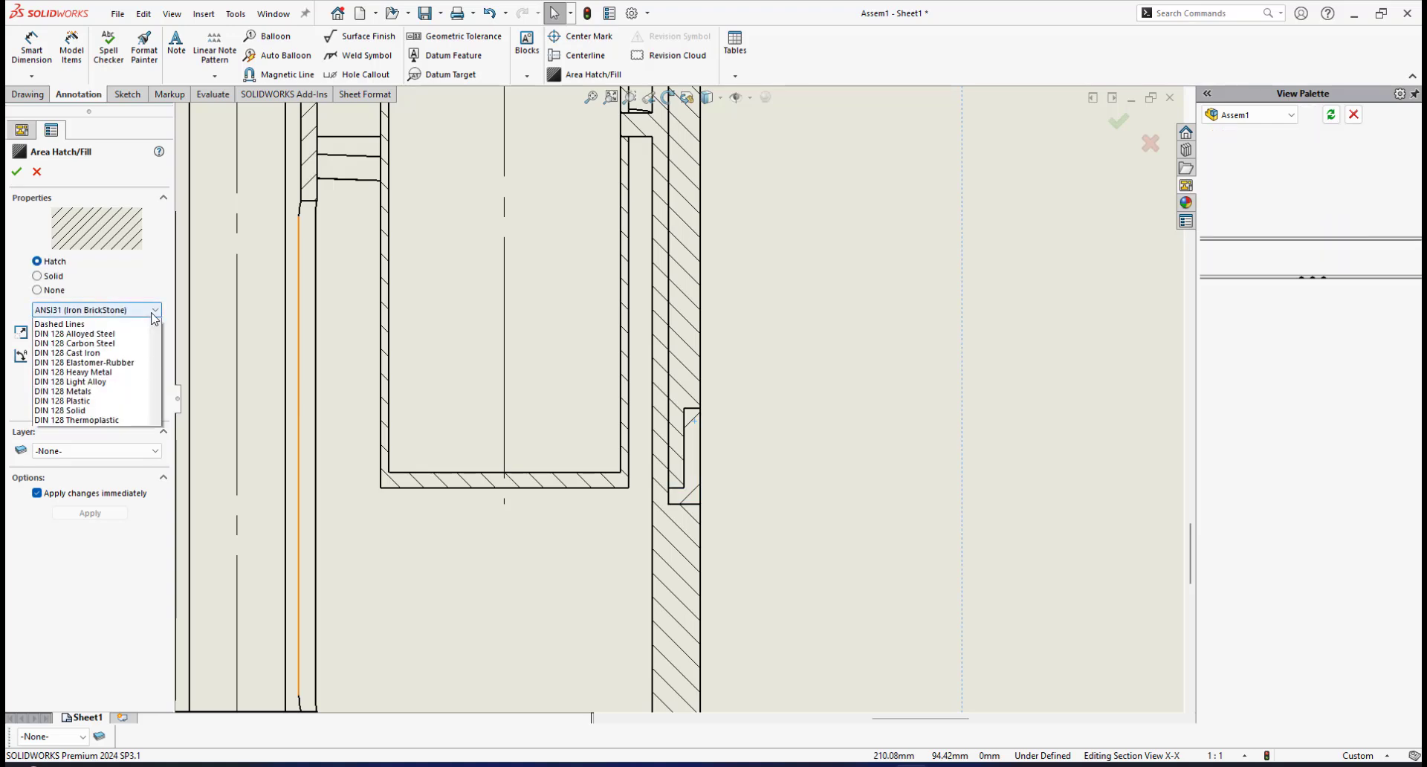
pyautogui.scroll(-10, 89, 461)
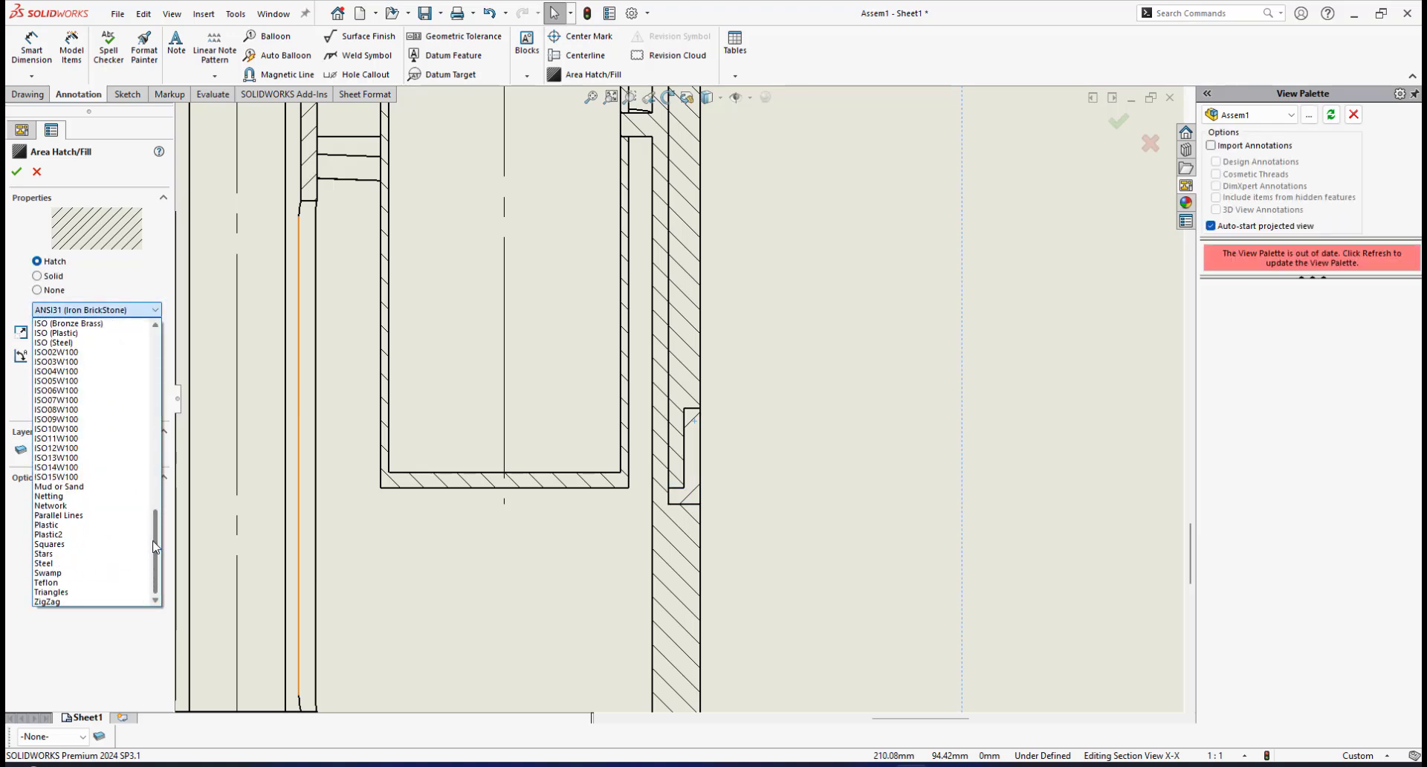
pyautogui.click(90, 515)
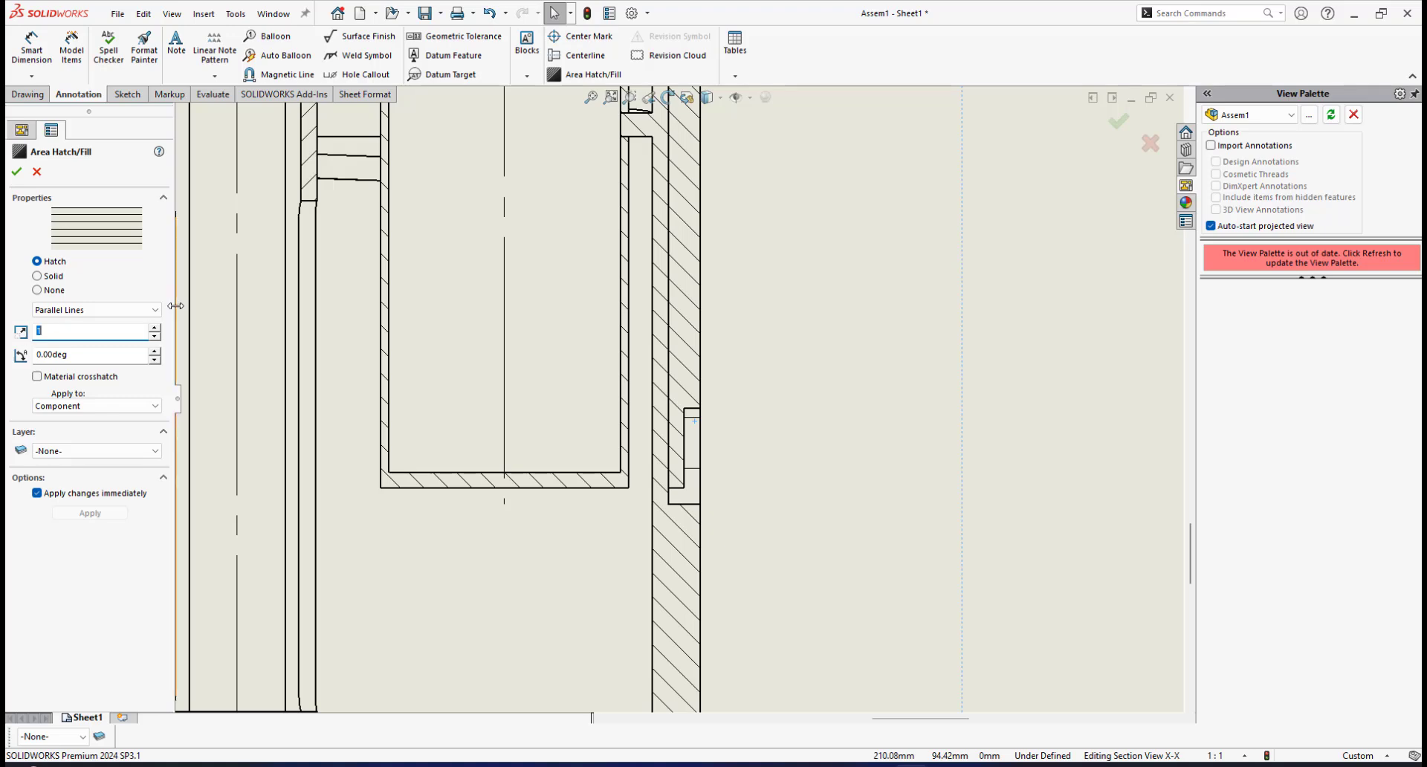
pyautogui.write('3')
# Step: Set the water container ring's hatch angle to 45 degrees and accept the hatch changes
pyautogui.scroll(-2, 732, 401)
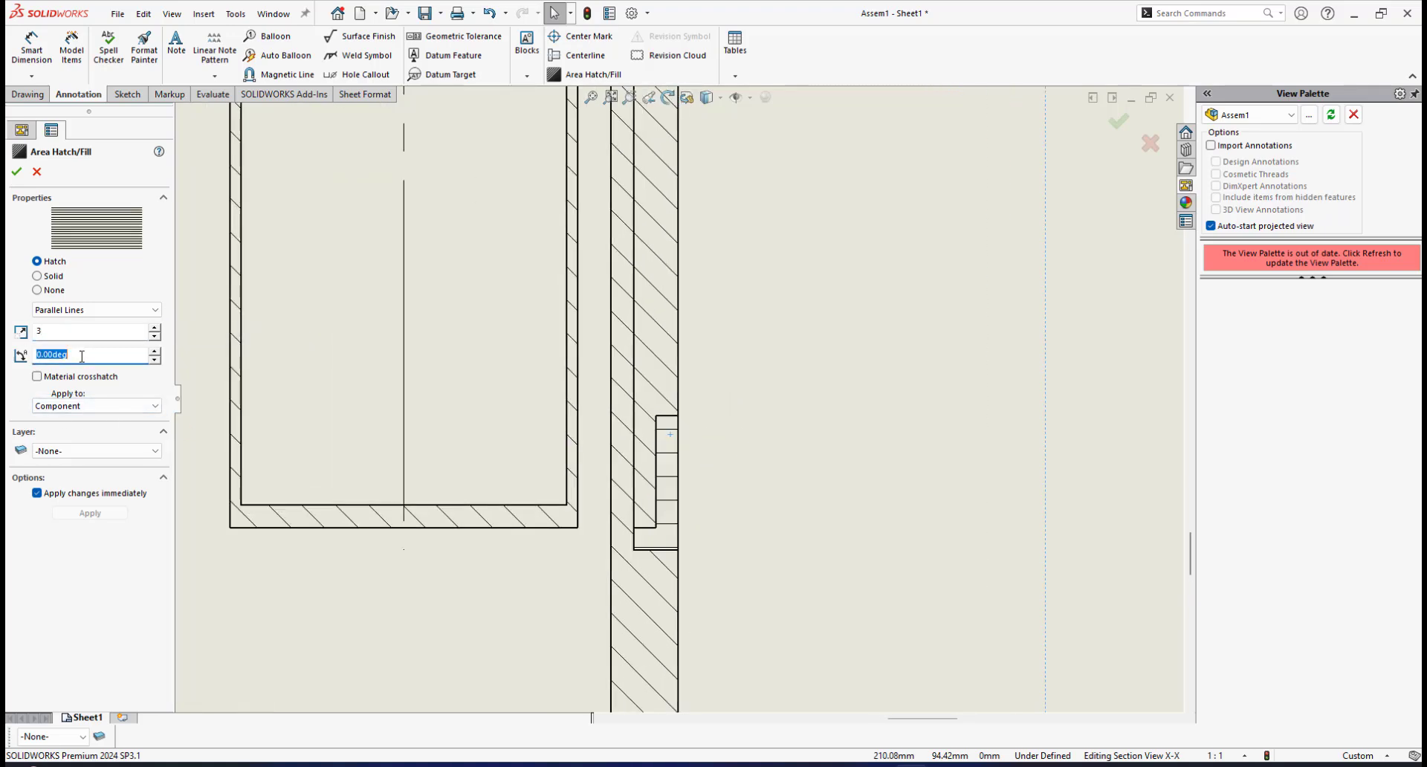
pyautogui.write('45')
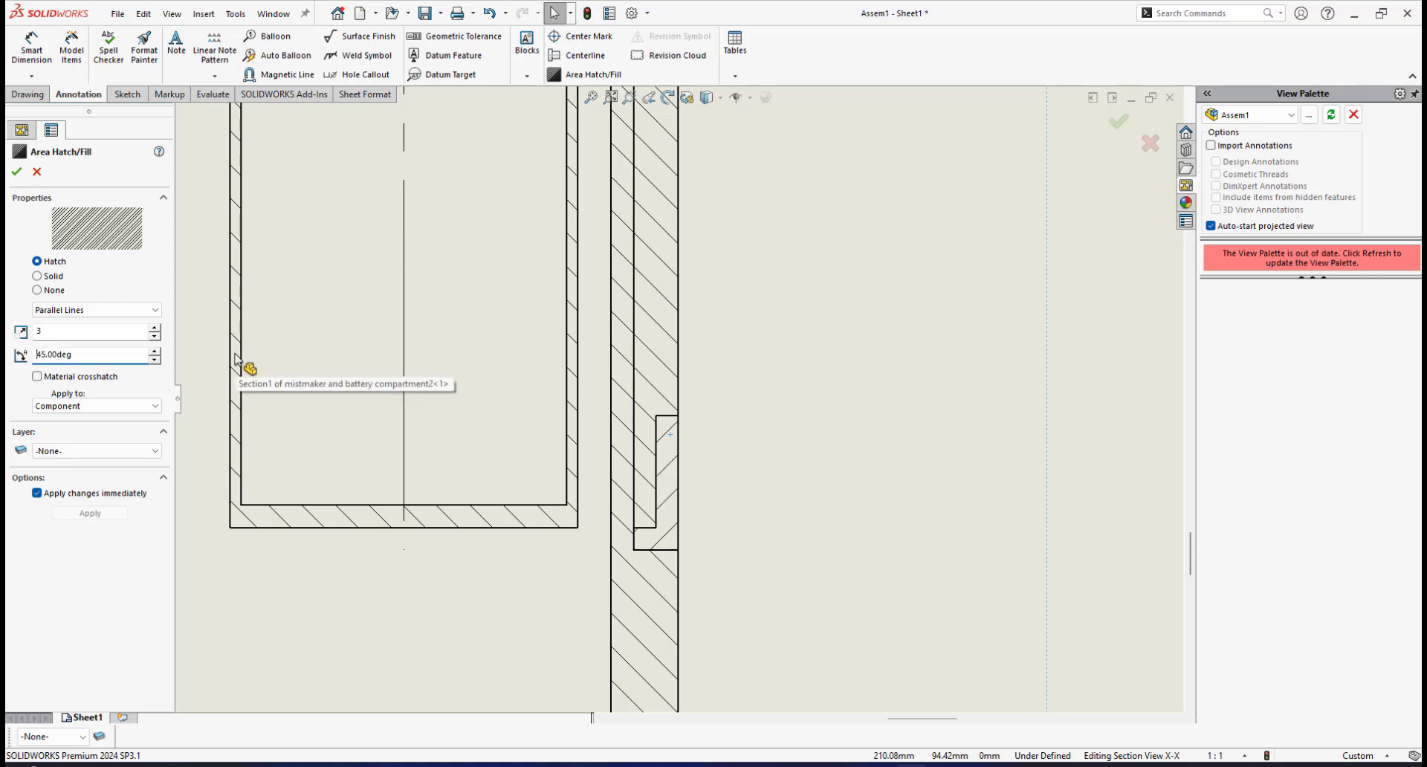
pyautogui.scroll(3, 550, 449)
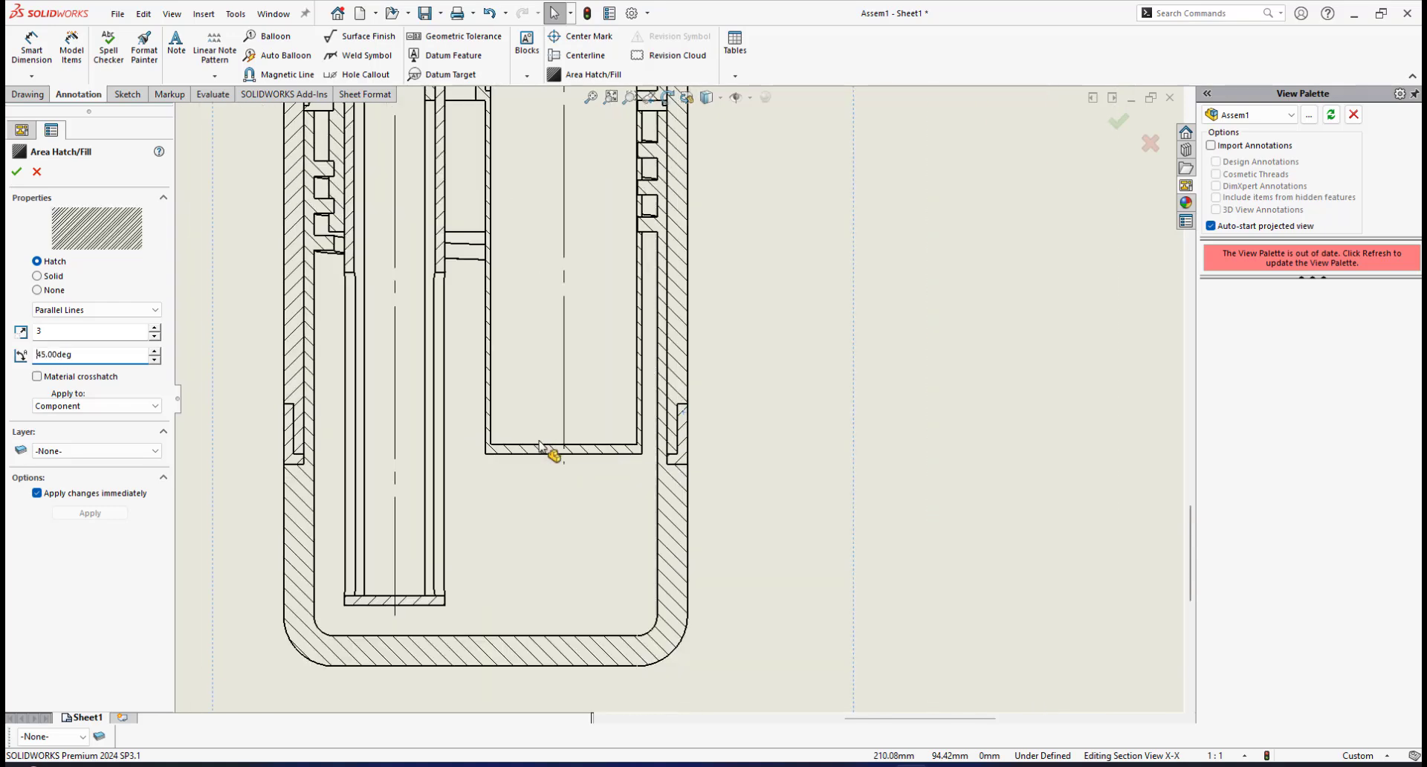
pyautogui.scroll(-1, 682, 301)
pyautogui.scroll(4, 722, 232)
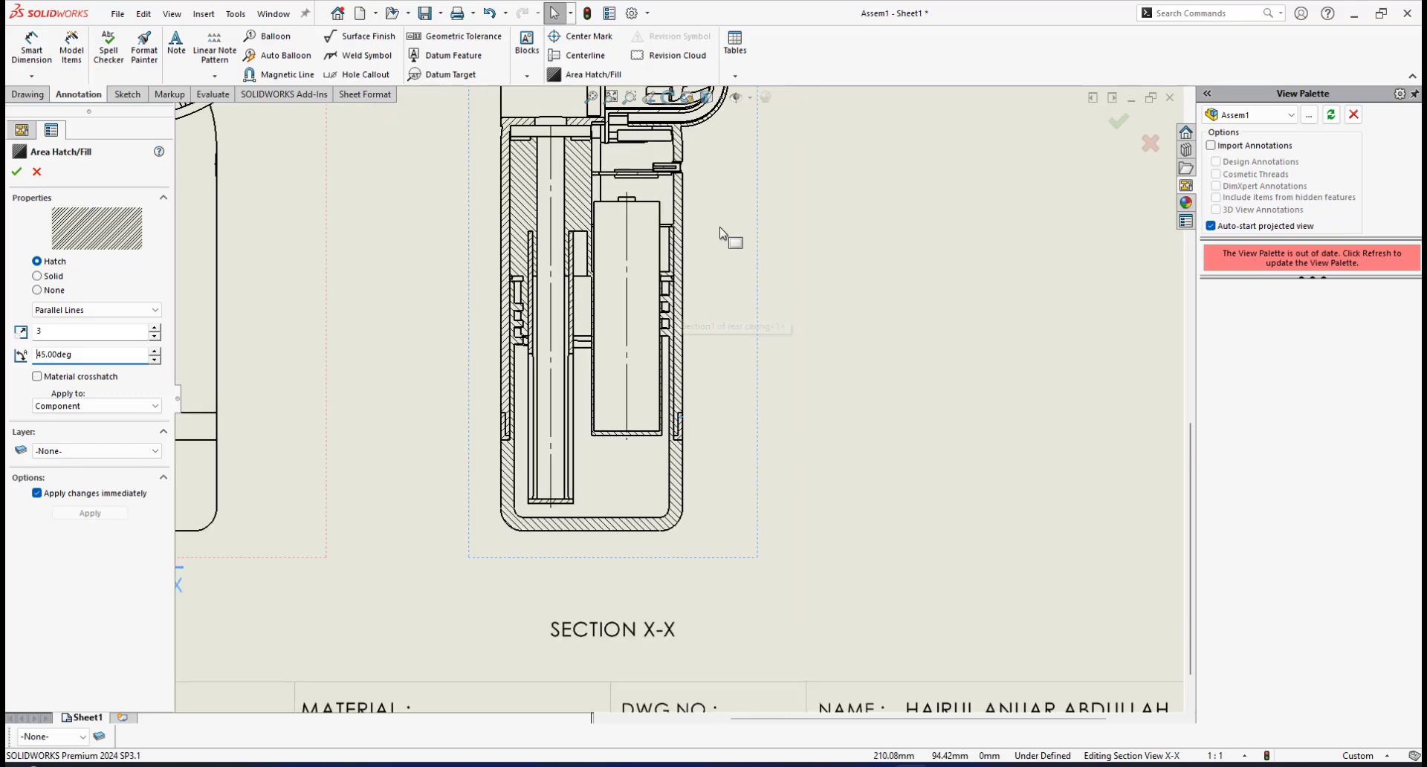
pyautogui.scroll(-2, 717, 222)
pyautogui.click(17, 171)
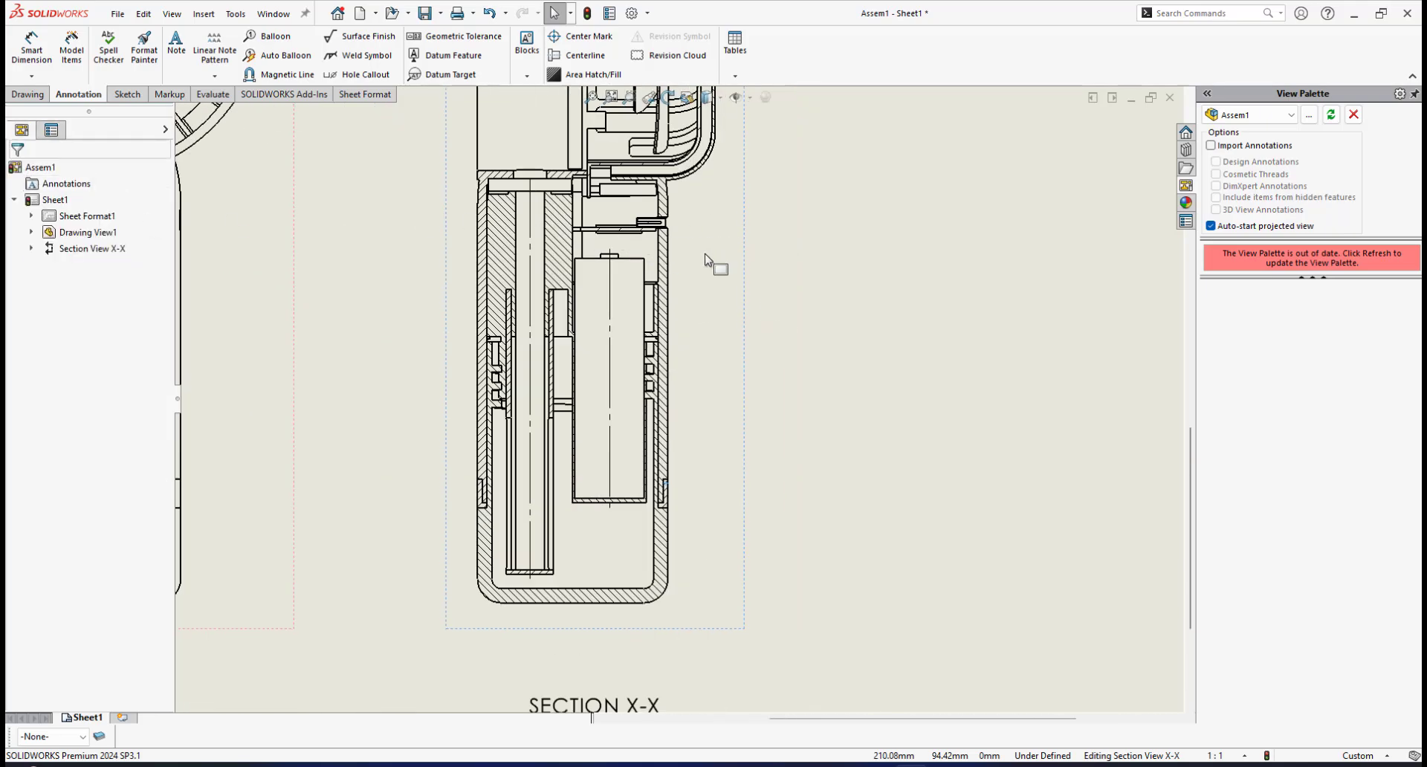
# Step: Examine the hatching in Section View X-X from the battery up to the fan head and around the PCB
pyautogui.scroll(-3, 710, 254)
pyautogui.scroll(-4, 714, 260)
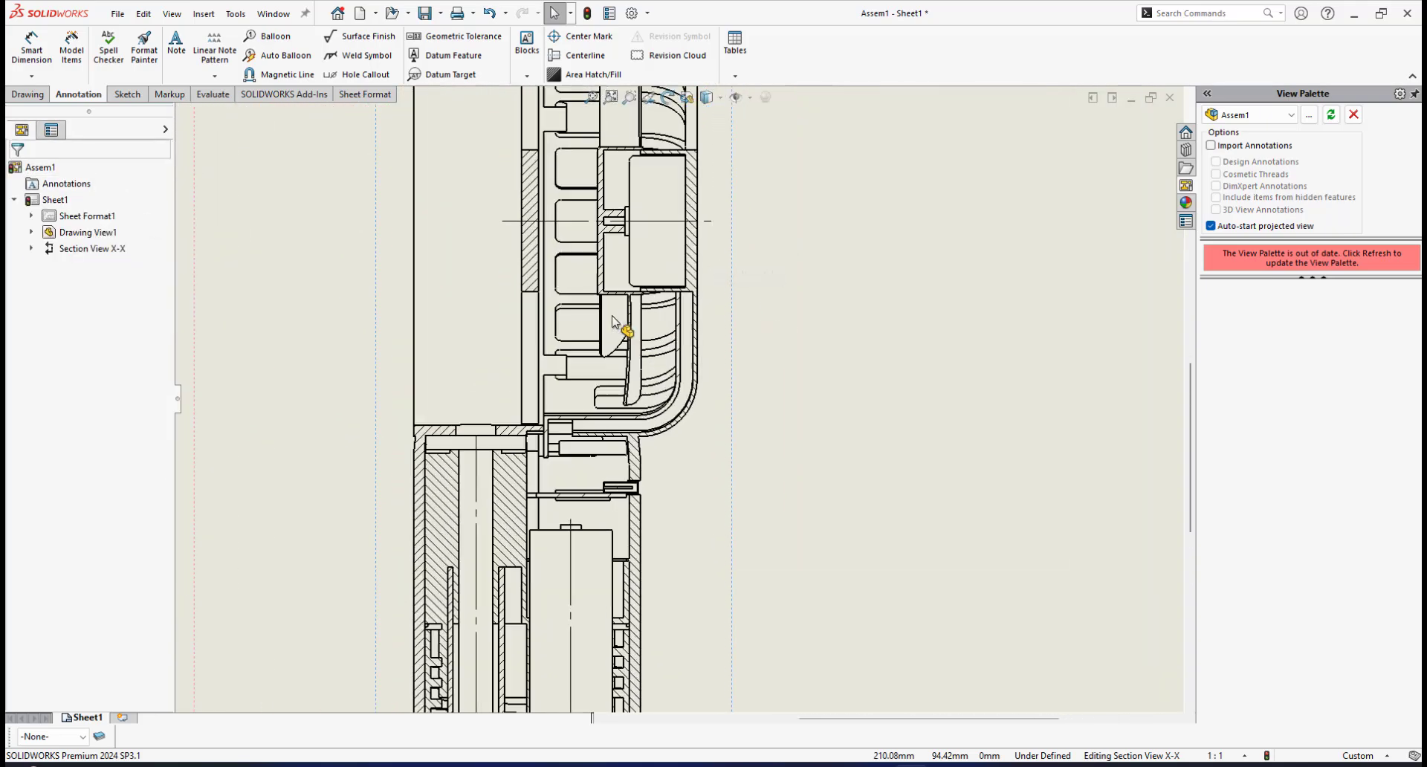
pyautogui.scroll(3, 619, 326)
pyautogui.scroll(-2, 627, 331)
pyautogui.scroll(-2, 621, 533)
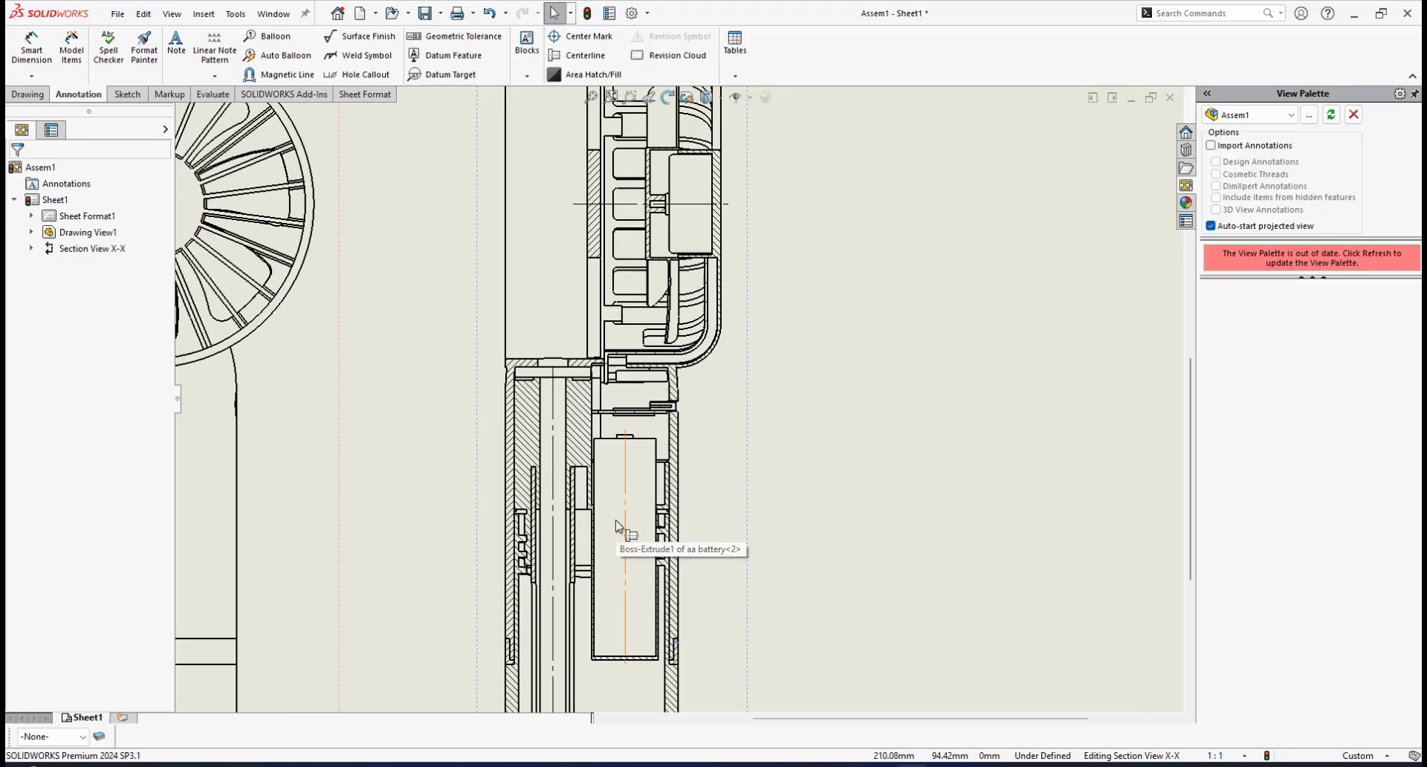
pyautogui.scroll(3, 585, 530)
pyautogui.scroll(-4, 714, 520)
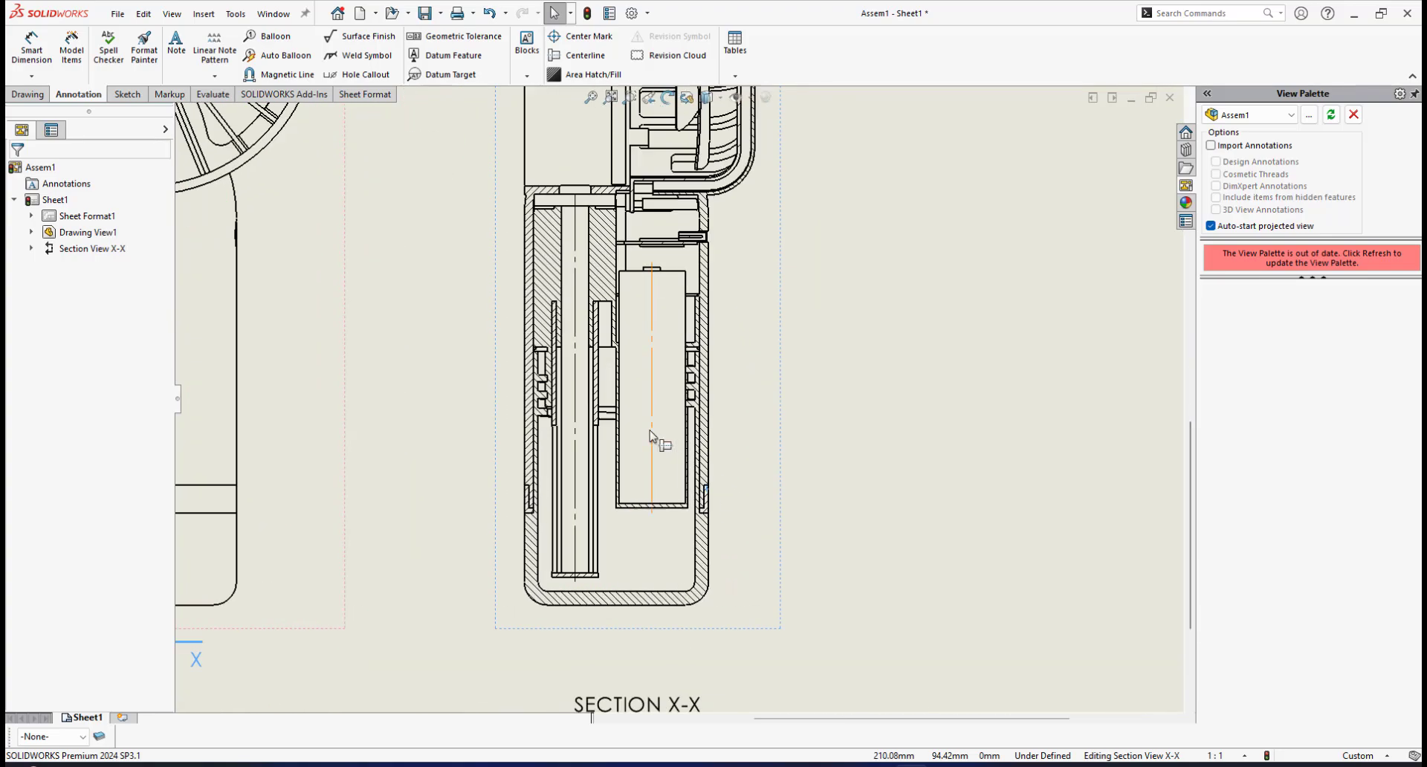
pyautogui.scroll(3, 708, 353)
pyautogui.scroll(-5, 702, 304)
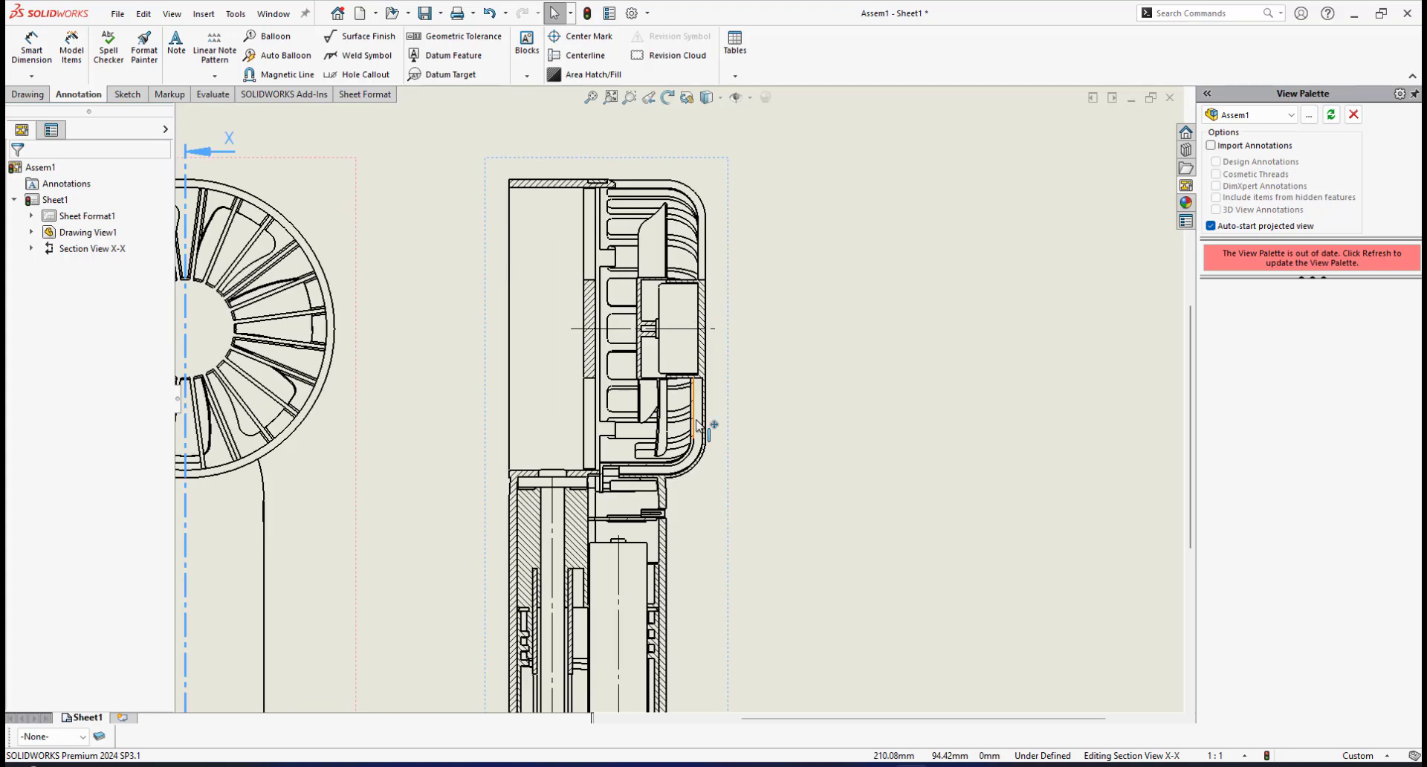
pyautogui.scroll(-1, 687, 494)
pyautogui.scroll(-1, 645, 557)
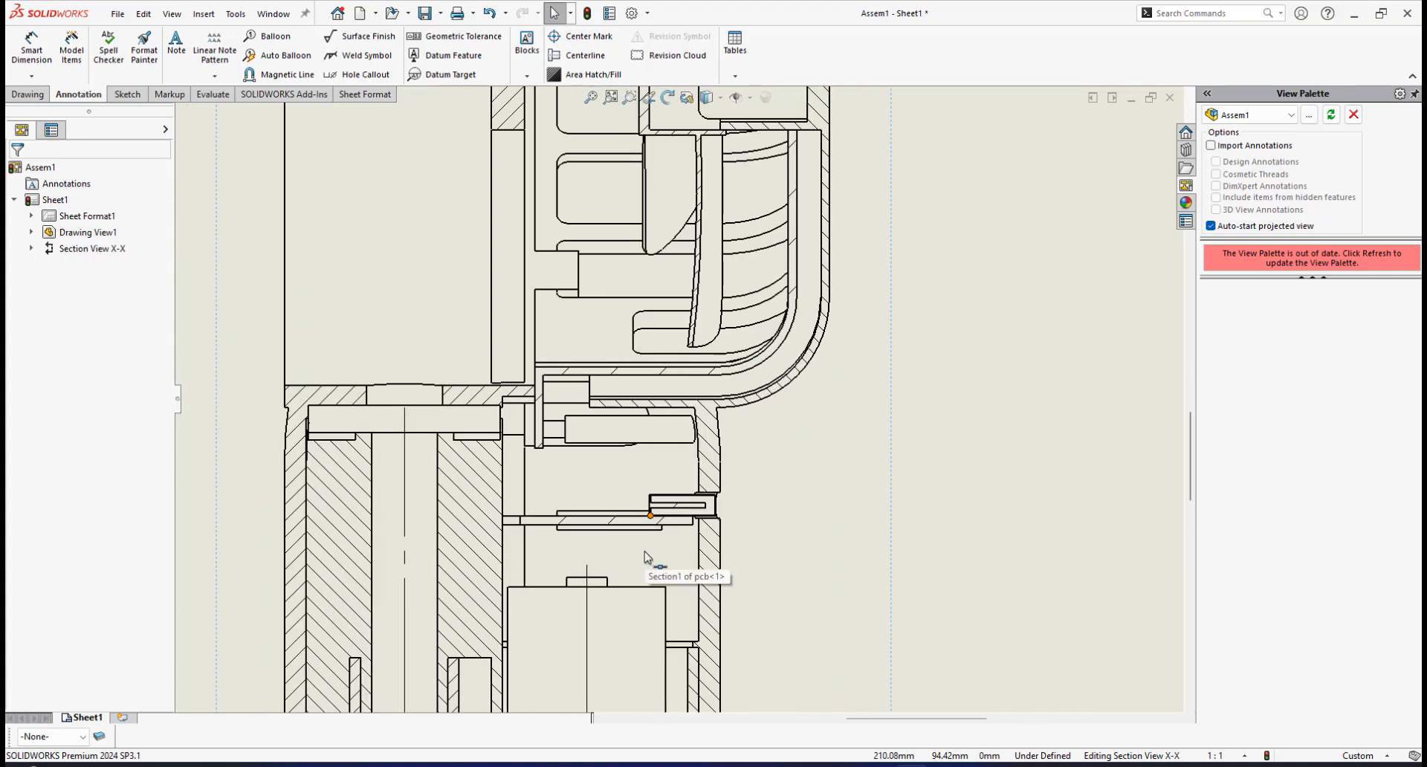
pyautogui.scroll(-2, 645, 558)
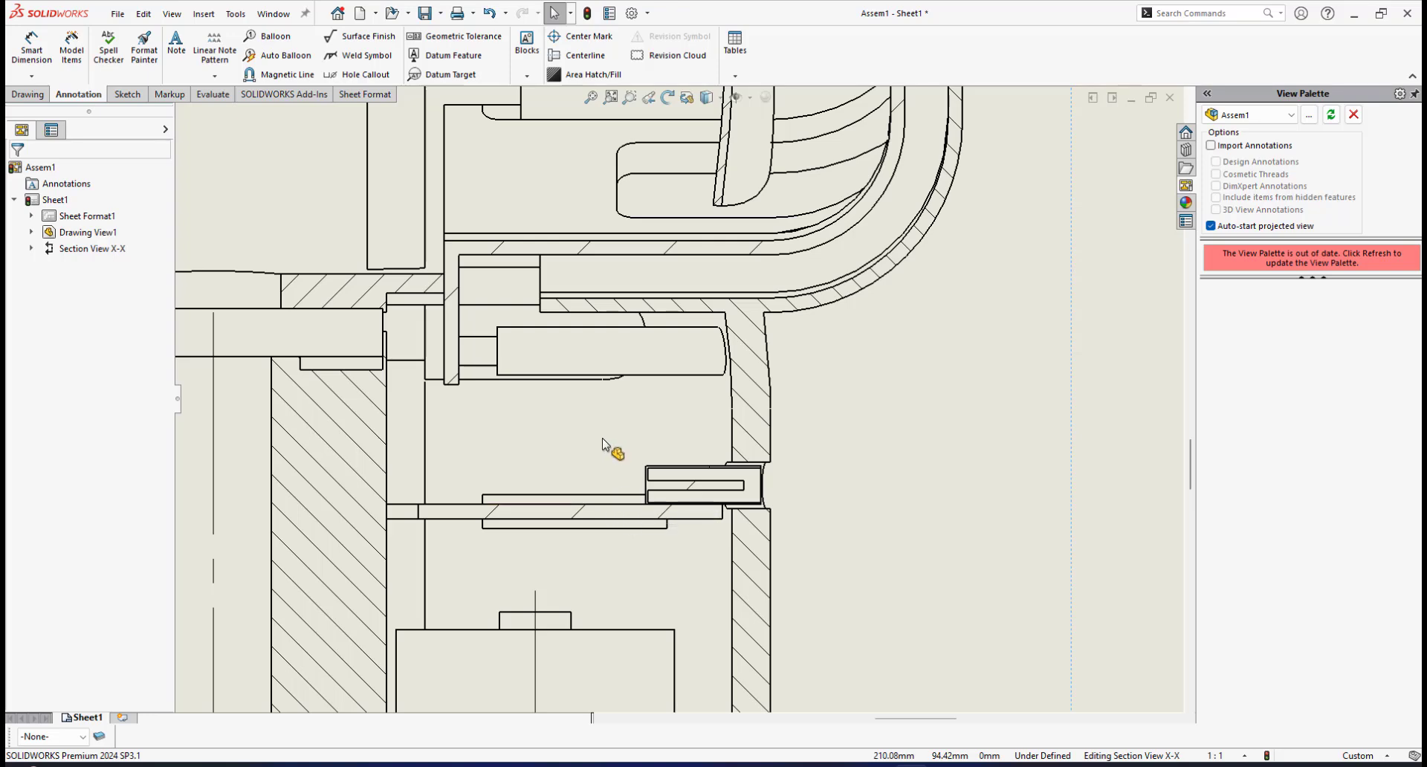
# Step: Exclude the PCB from the section cut of Section View X-X and save the drawing
pyautogui.scroll(-1, 659, 491)
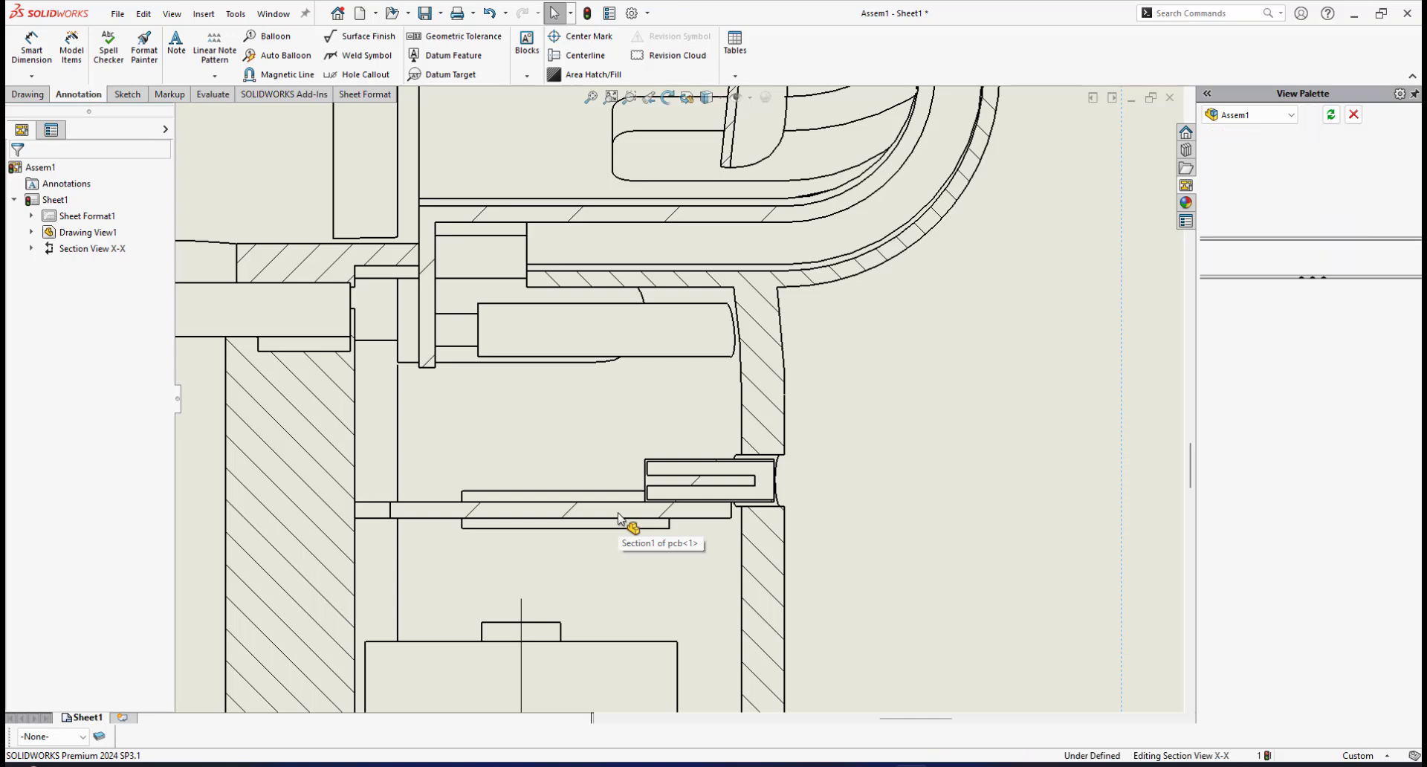
pyautogui.click(618, 518)
pyautogui.rightClick(619, 518)
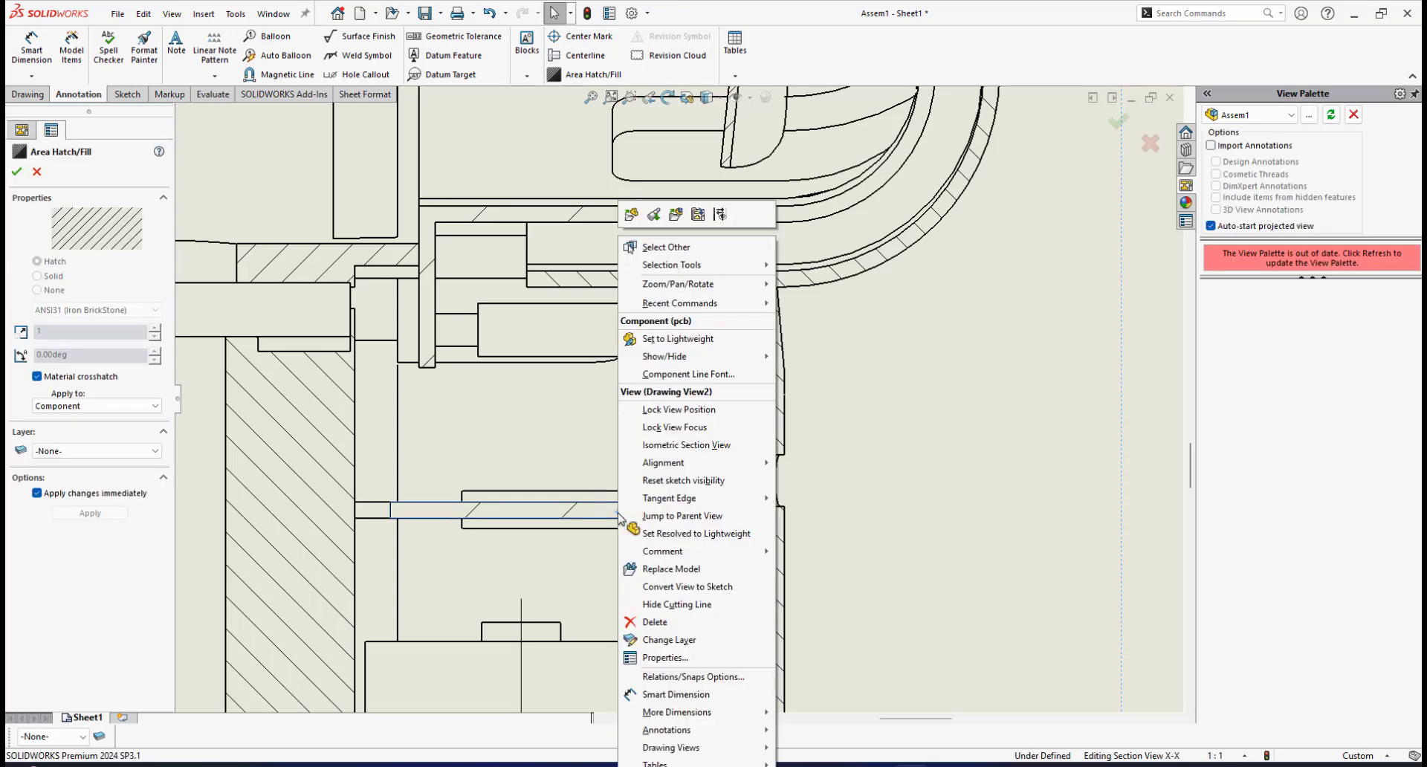
pyautogui.click(665, 657)
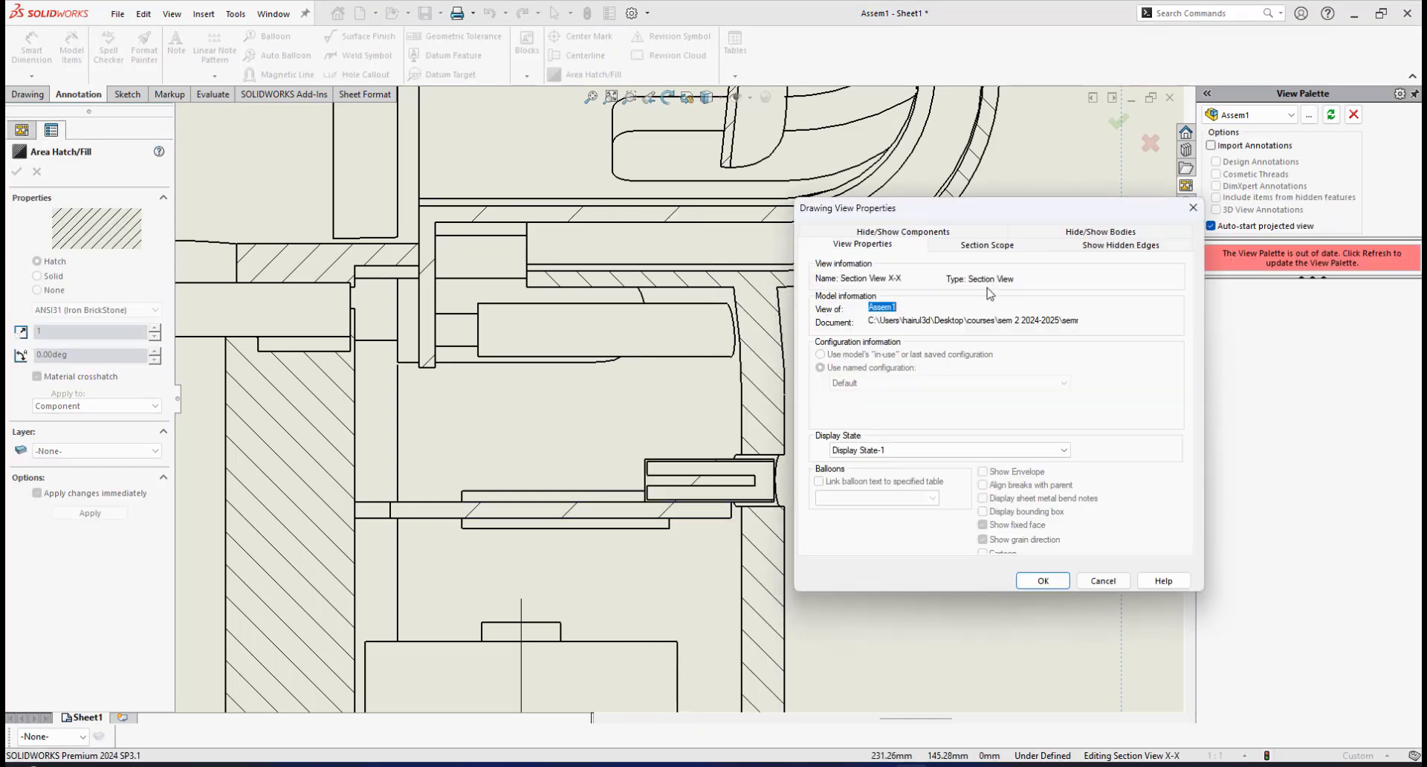
pyautogui.click(988, 245)
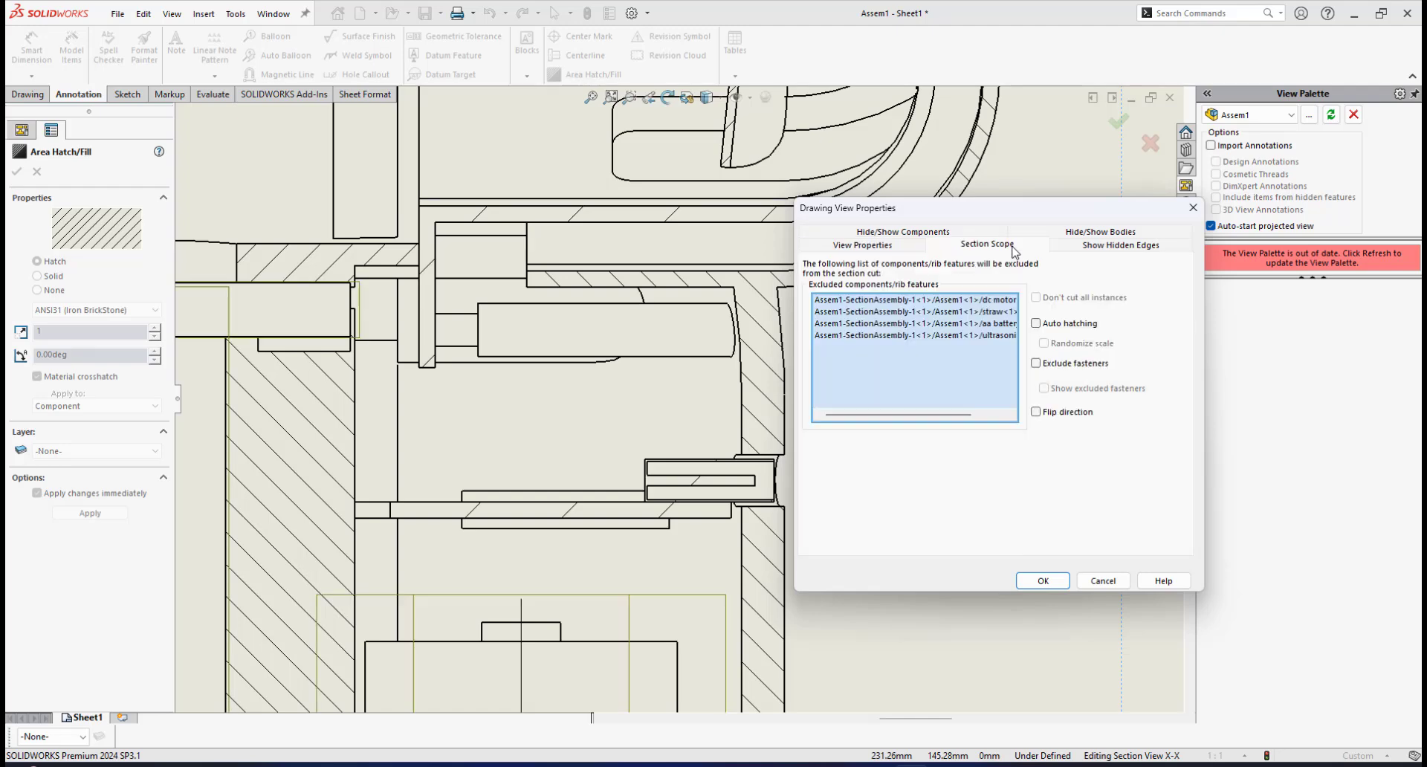
pyautogui.click(572, 516)
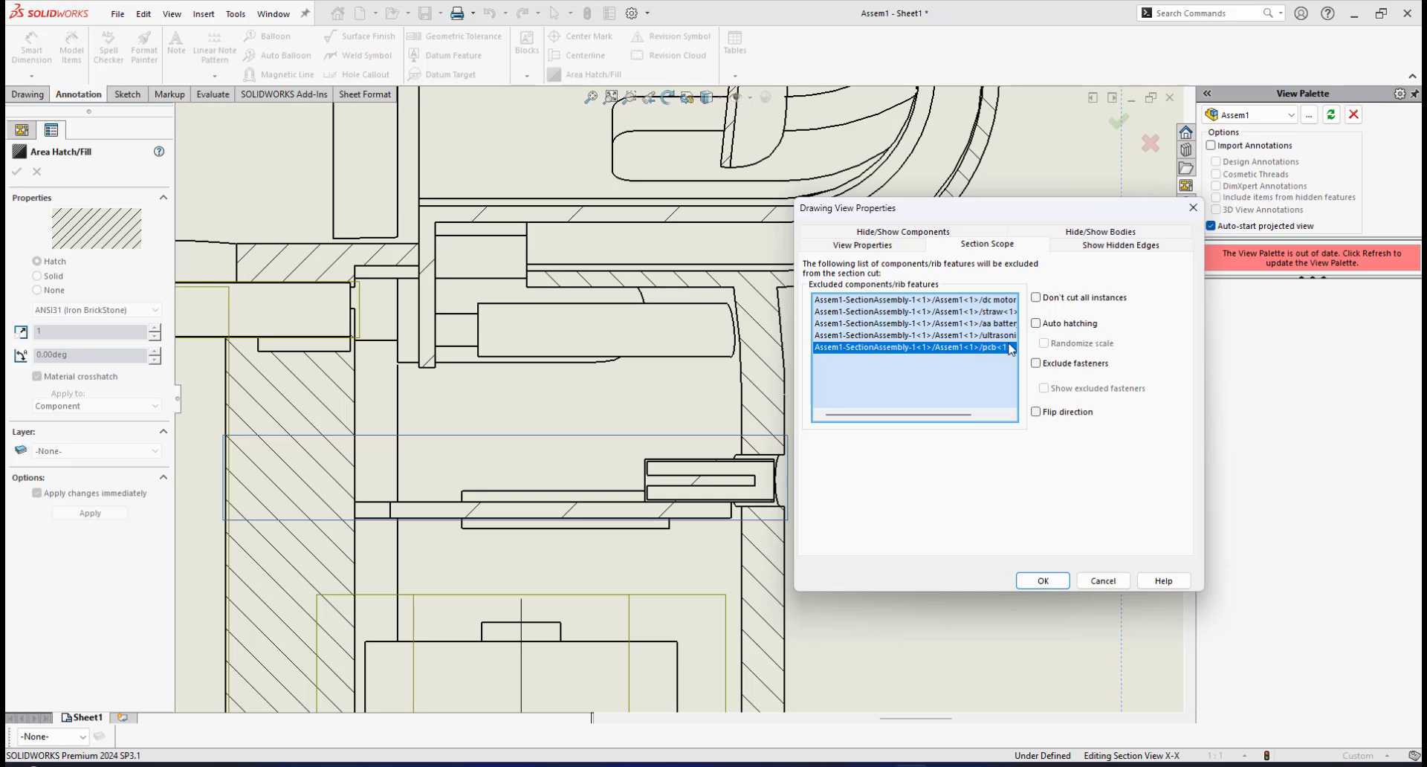
pyautogui.press('Return')
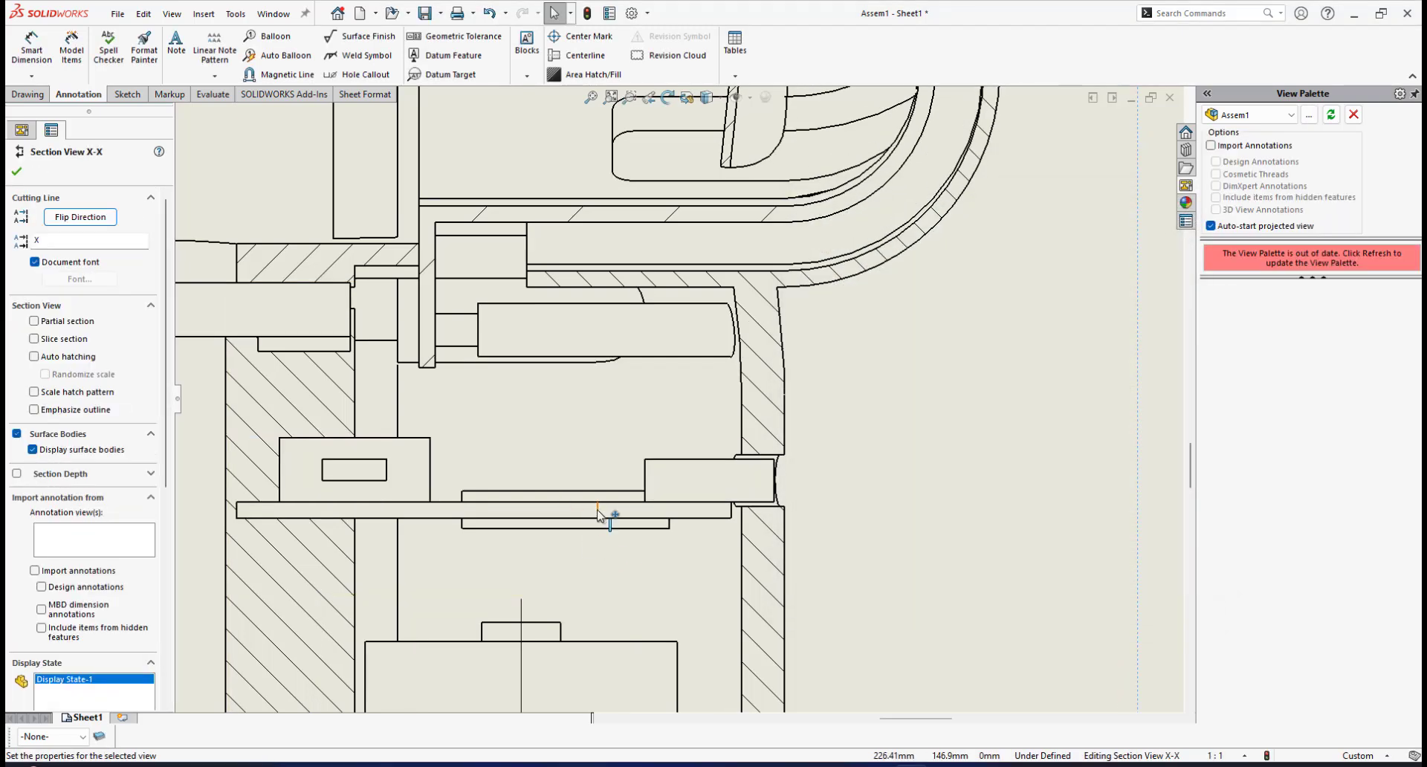
pyautogui.scroll(4, 726, 486)
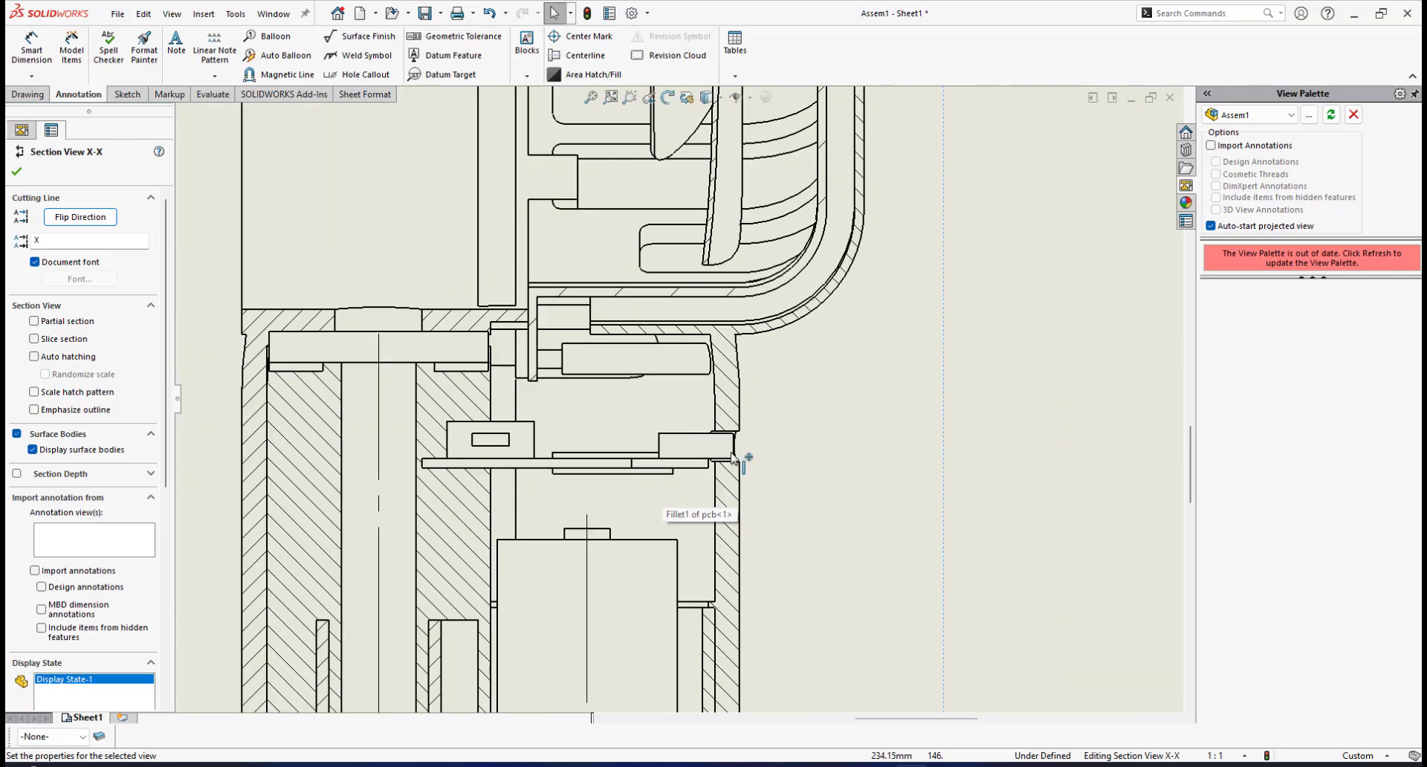
pyautogui.hotkey('ctrl', 's')
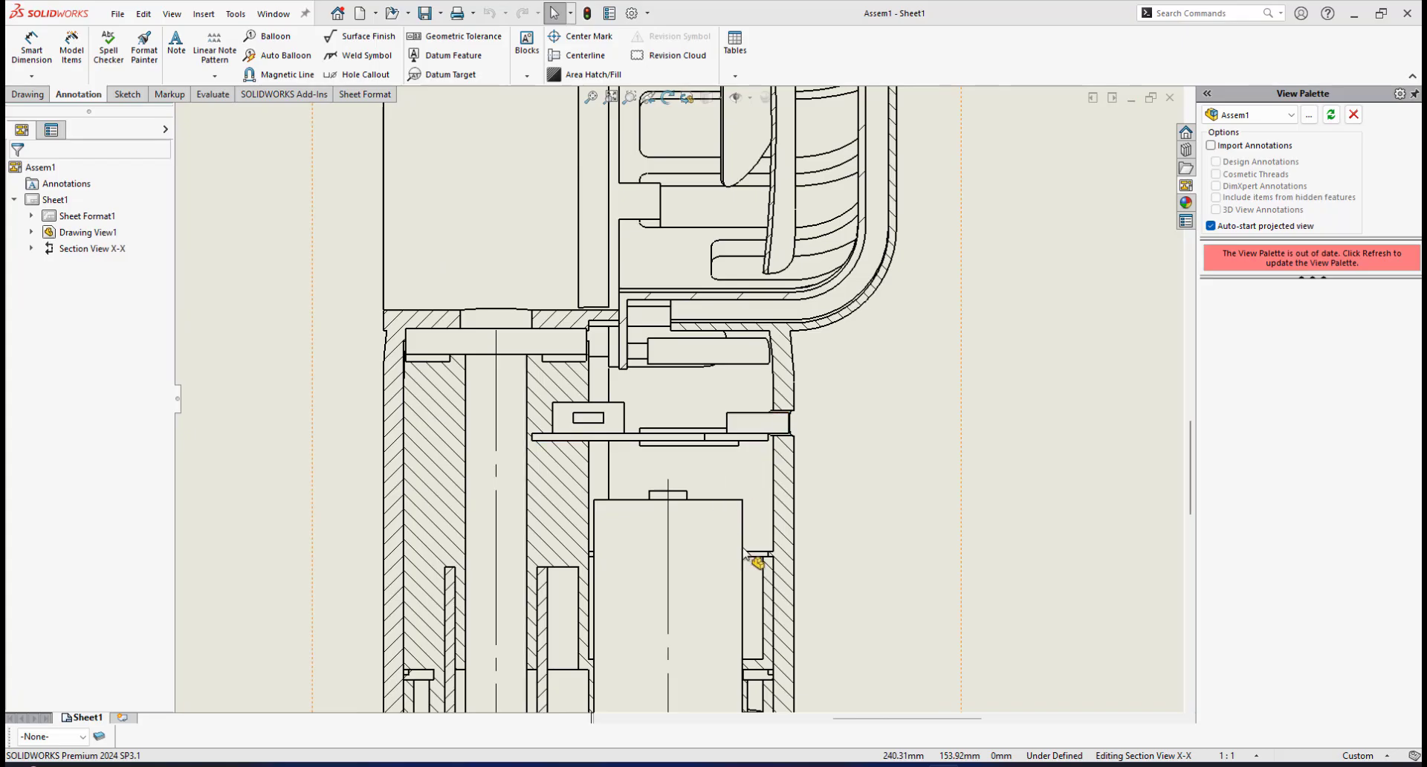
# Step: Examine the hatching where the water container meets the rear casing, from the threaded area down to the container ring
pyautogui.scroll(2, 748, 557)
pyautogui.scroll(-5, 739, 608)
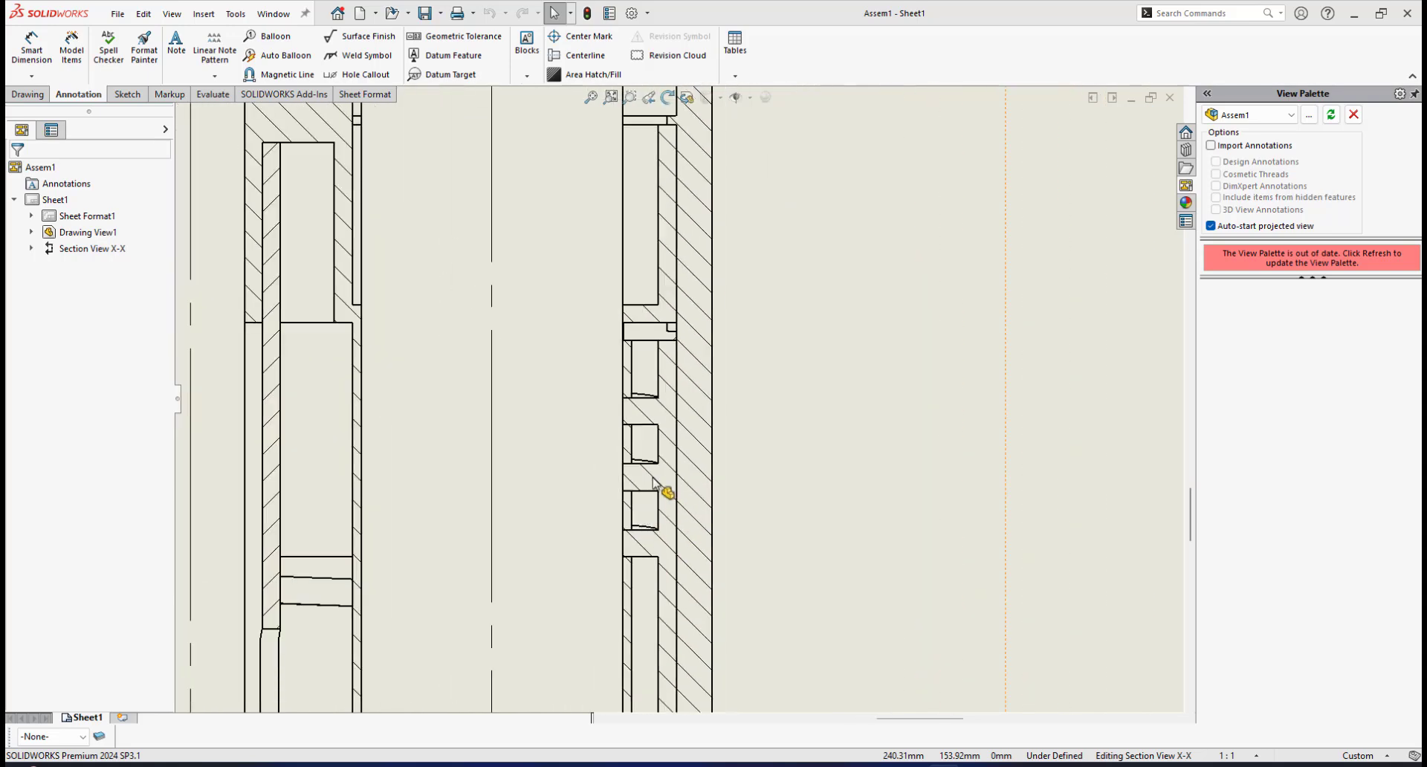
pyautogui.scroll(4, 678, 579)
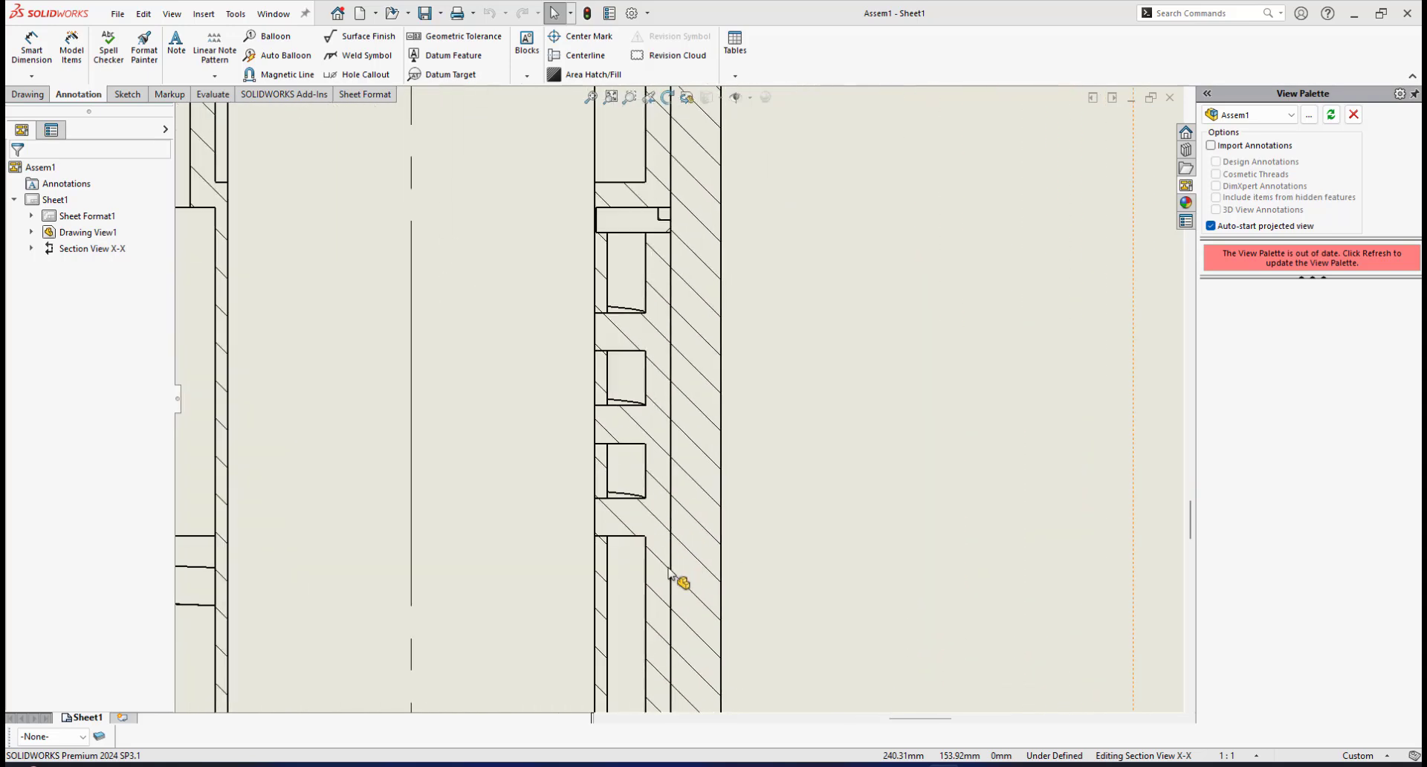
pyautogui.scroll(-4, 679, 583)
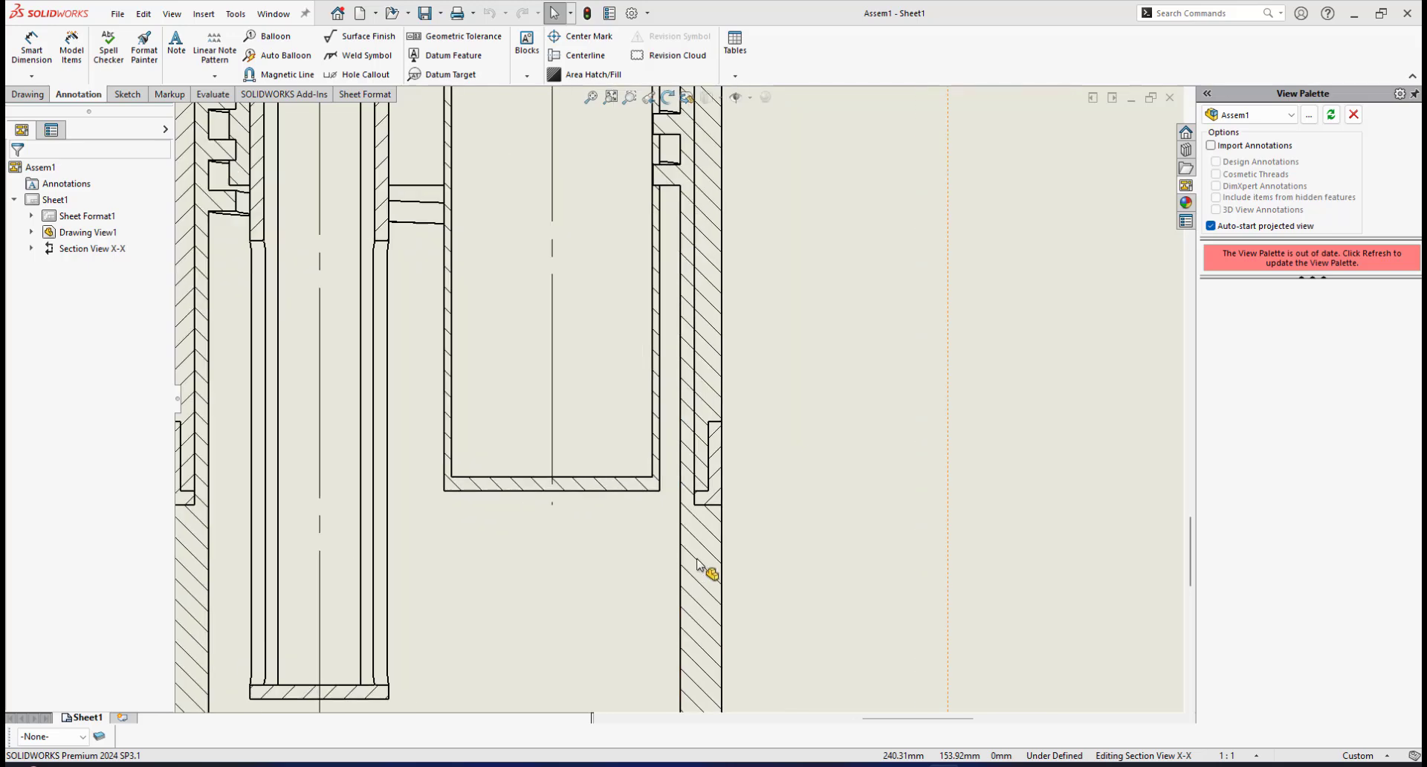
pyautogui.scroll(-1, 704, 383)
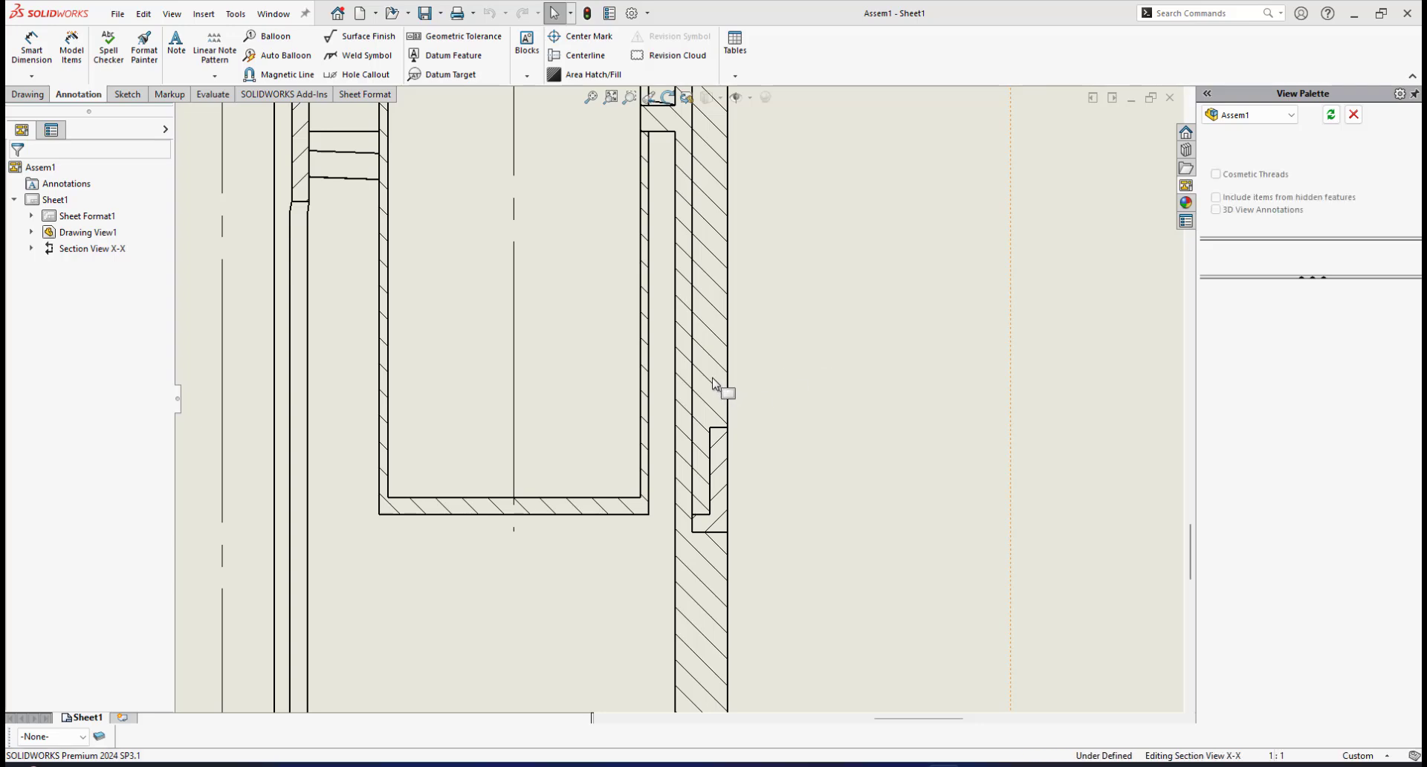
pyautogui.click(711, 387)
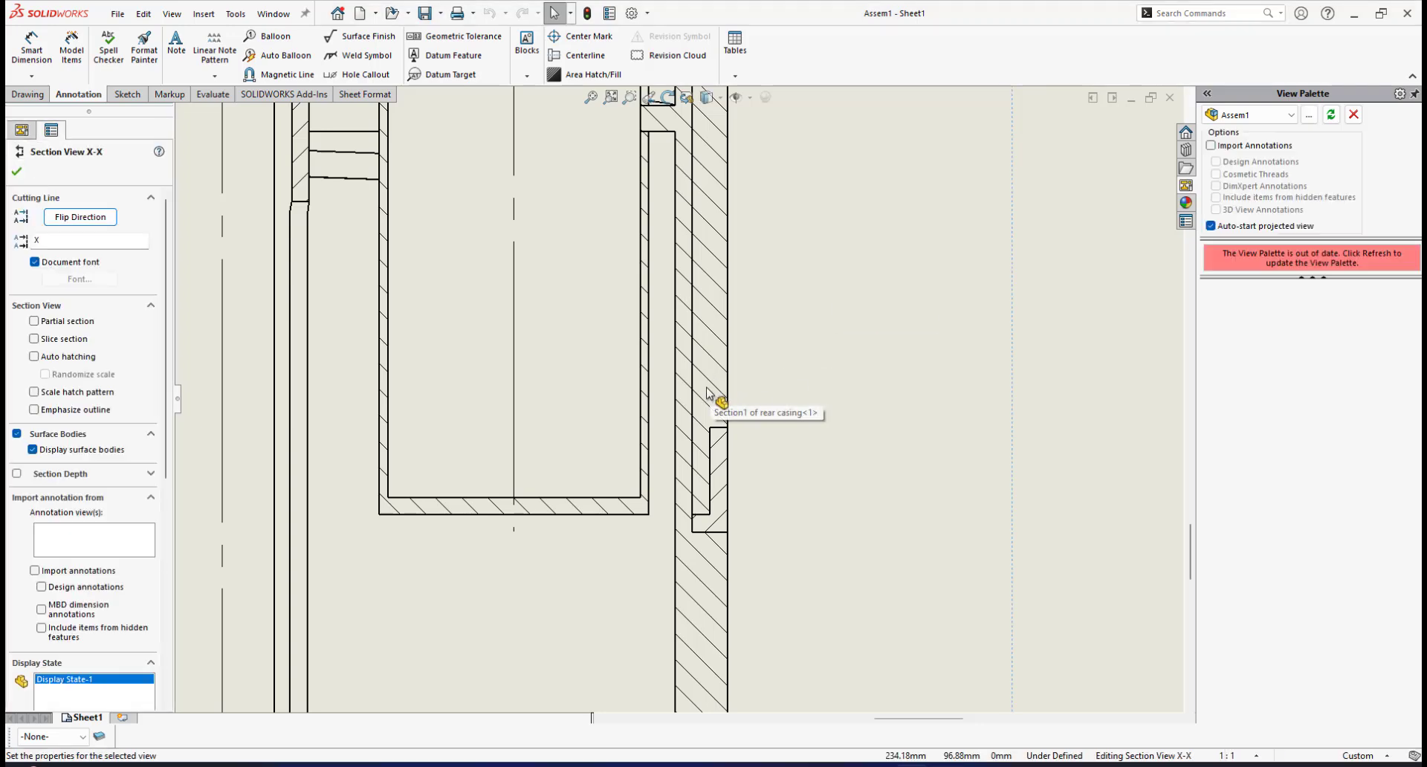
pyautogui.scroll(-4, 683, 387)
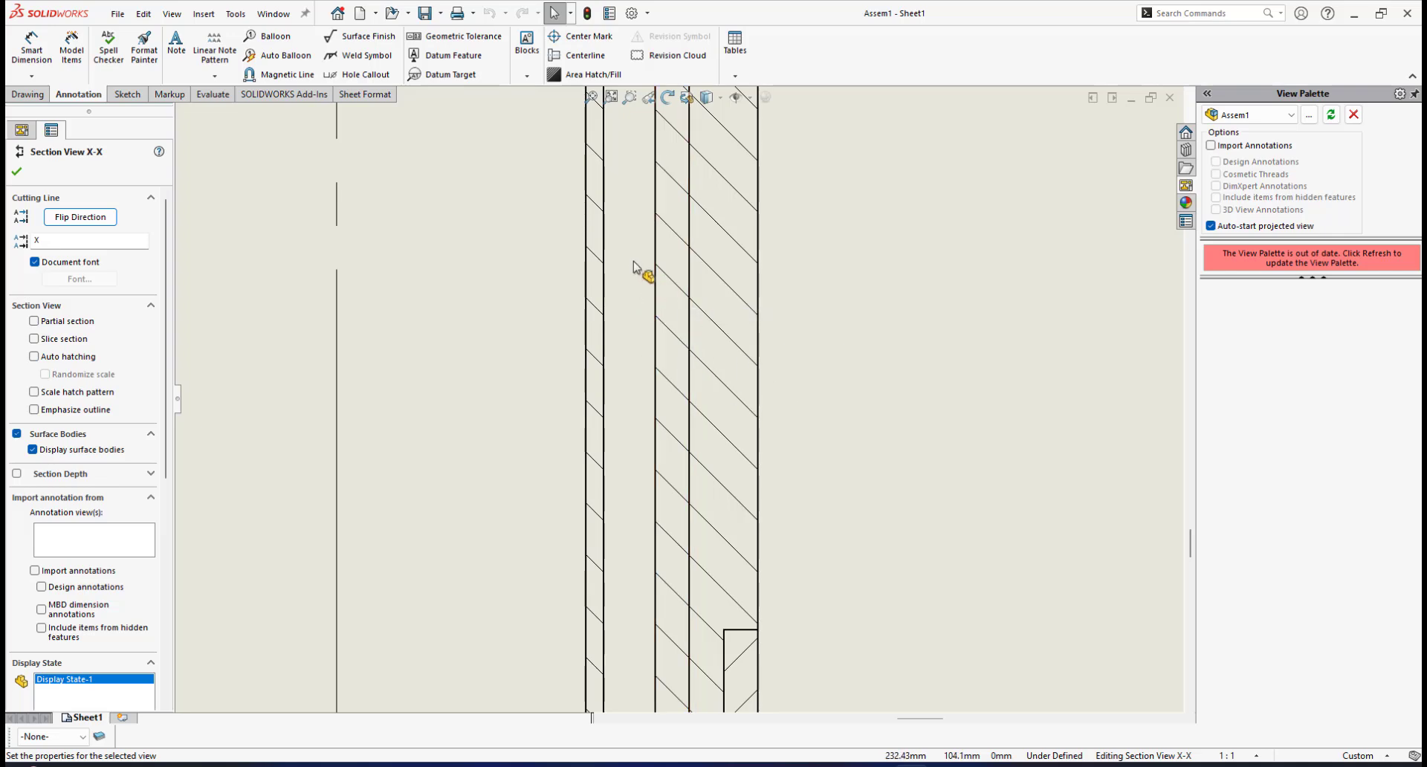
pyautogui.scroll(2, 699, 380)
pyautogui.scroll(-2, 696, 358)
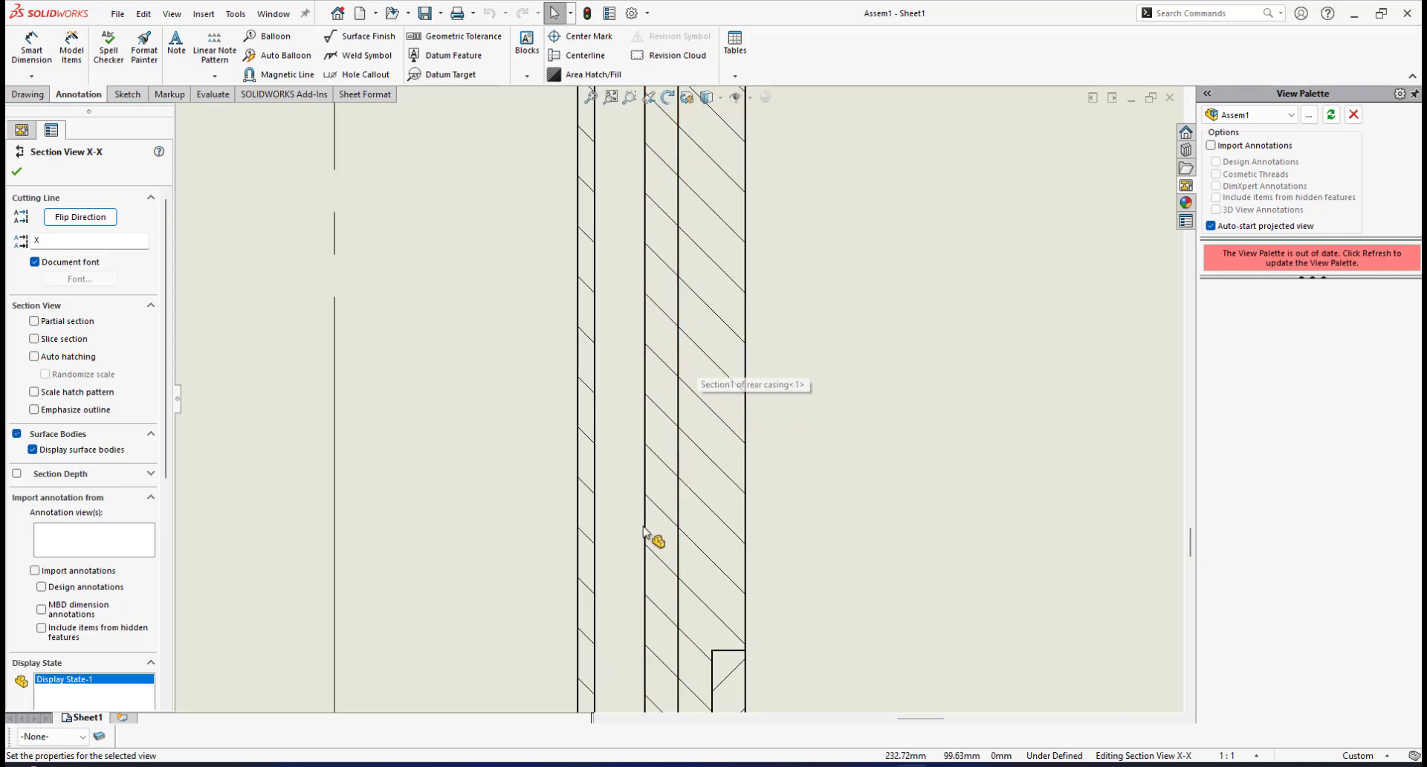
pyautogui.scroll(4, 654, 535)
pyautogui.scroll(1, 679, 513)
pyautogui.scroll(-1, 670, 454)
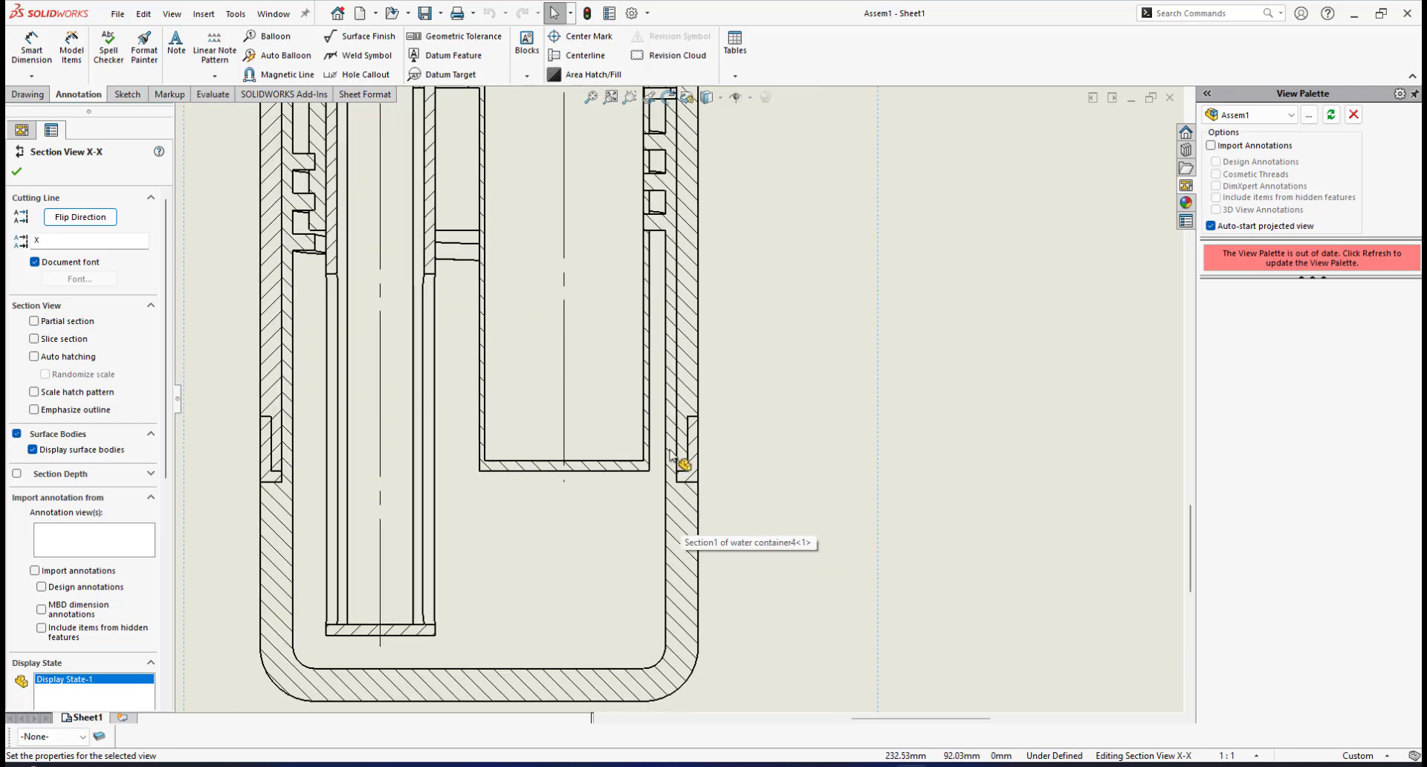
# Step: Set the water container's hatch angle to -60 degrees and accept the hatch change
pyautogui.scroll(-1, 671, 455)
pyautogui.click(678, 532)
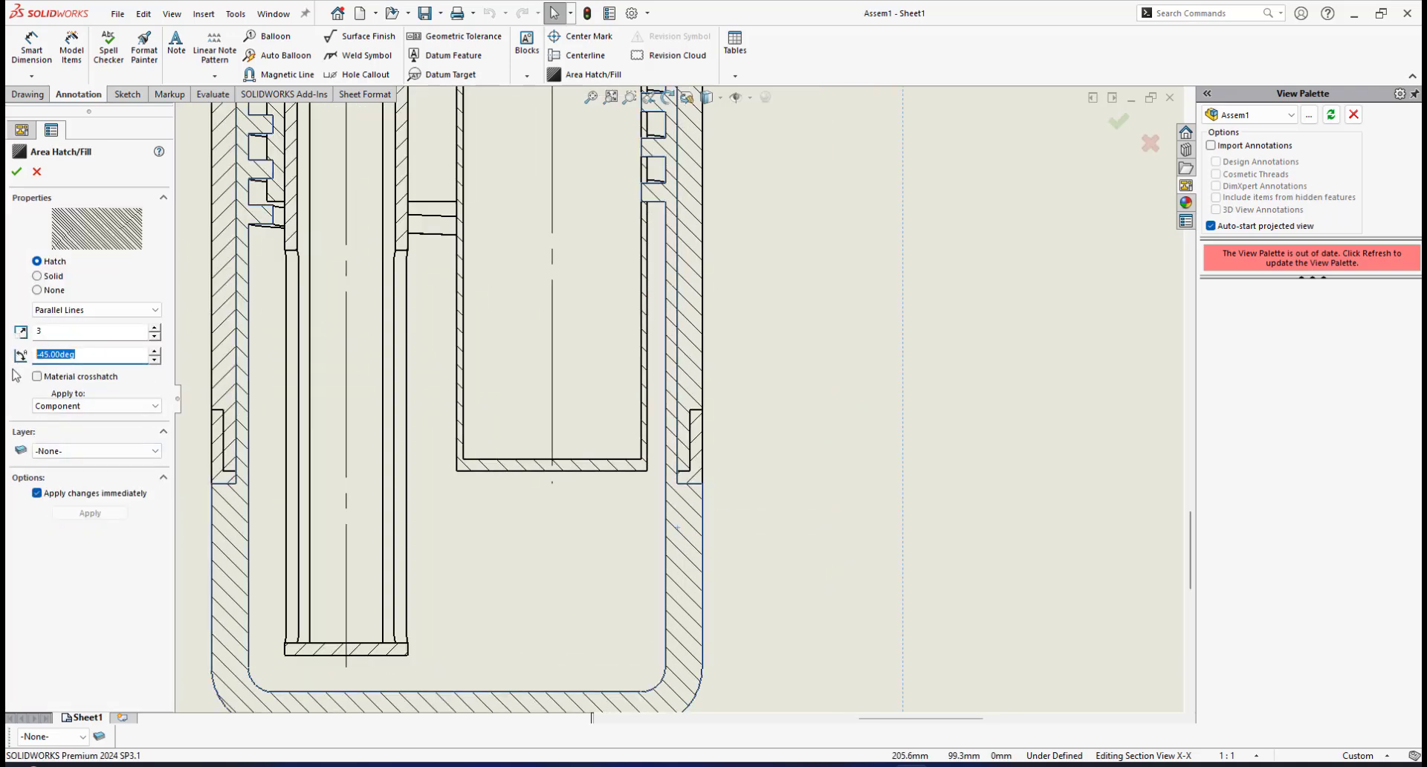
pyautogui.press('Return')
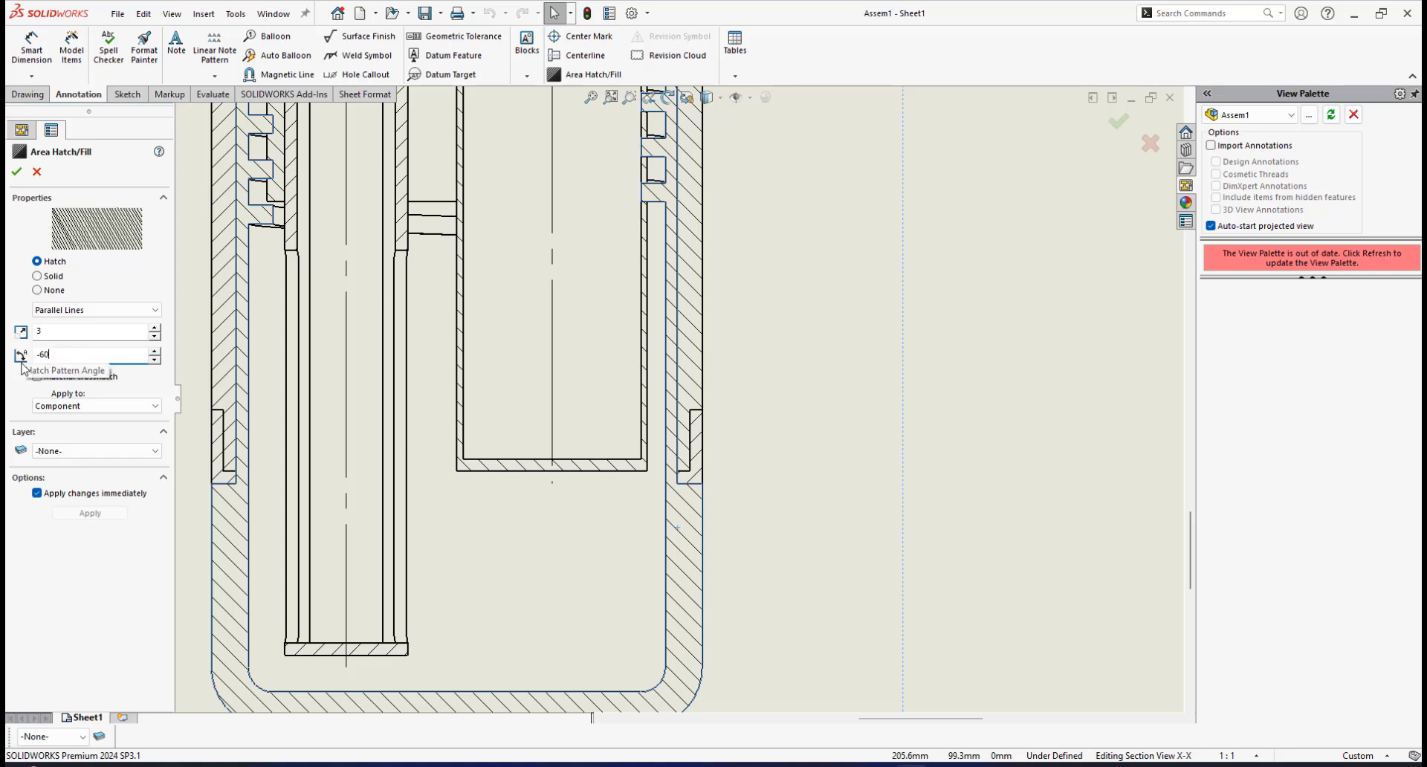
pyautogui.scroll(-1, 682, 260)
pyautogui.scroll(-2, 685, 269)
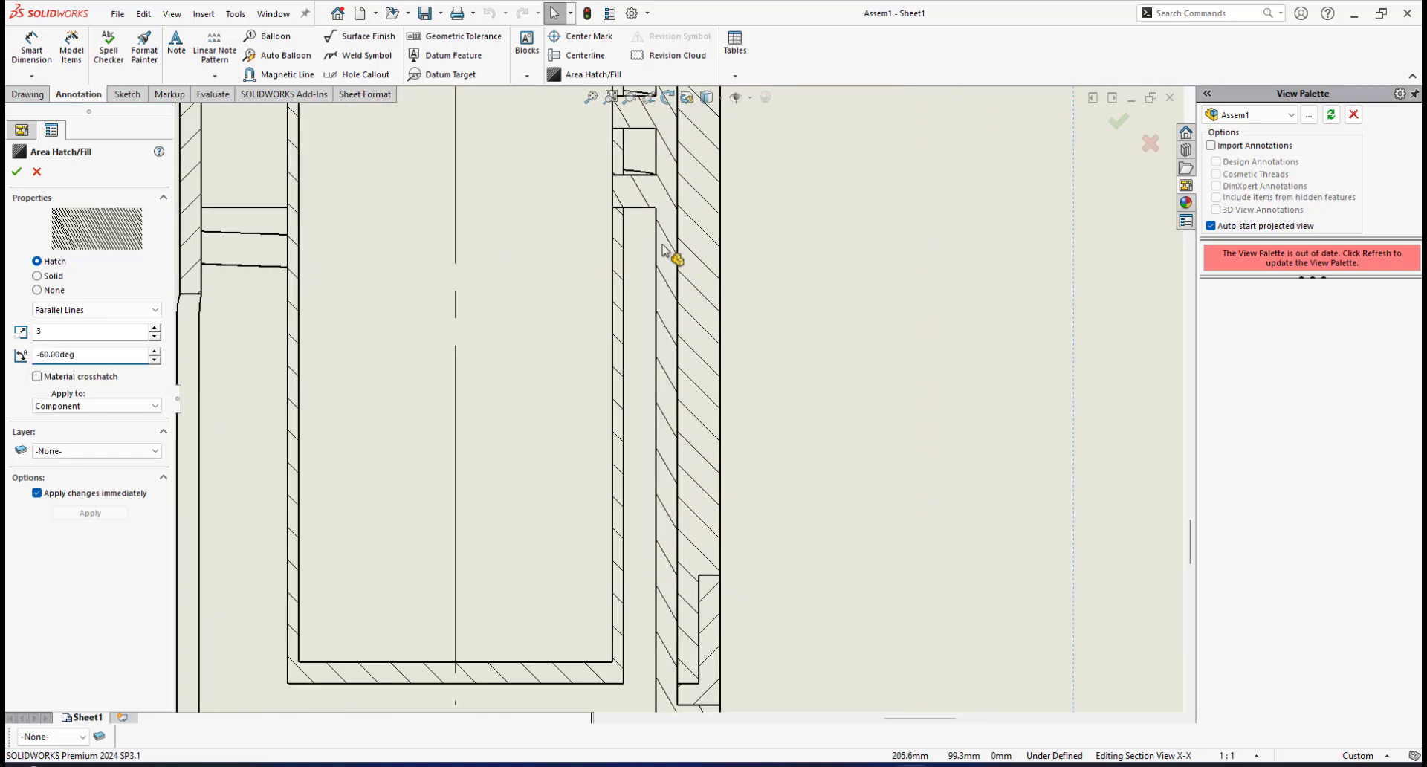
pyautogui.scroll(1, 676, 312)
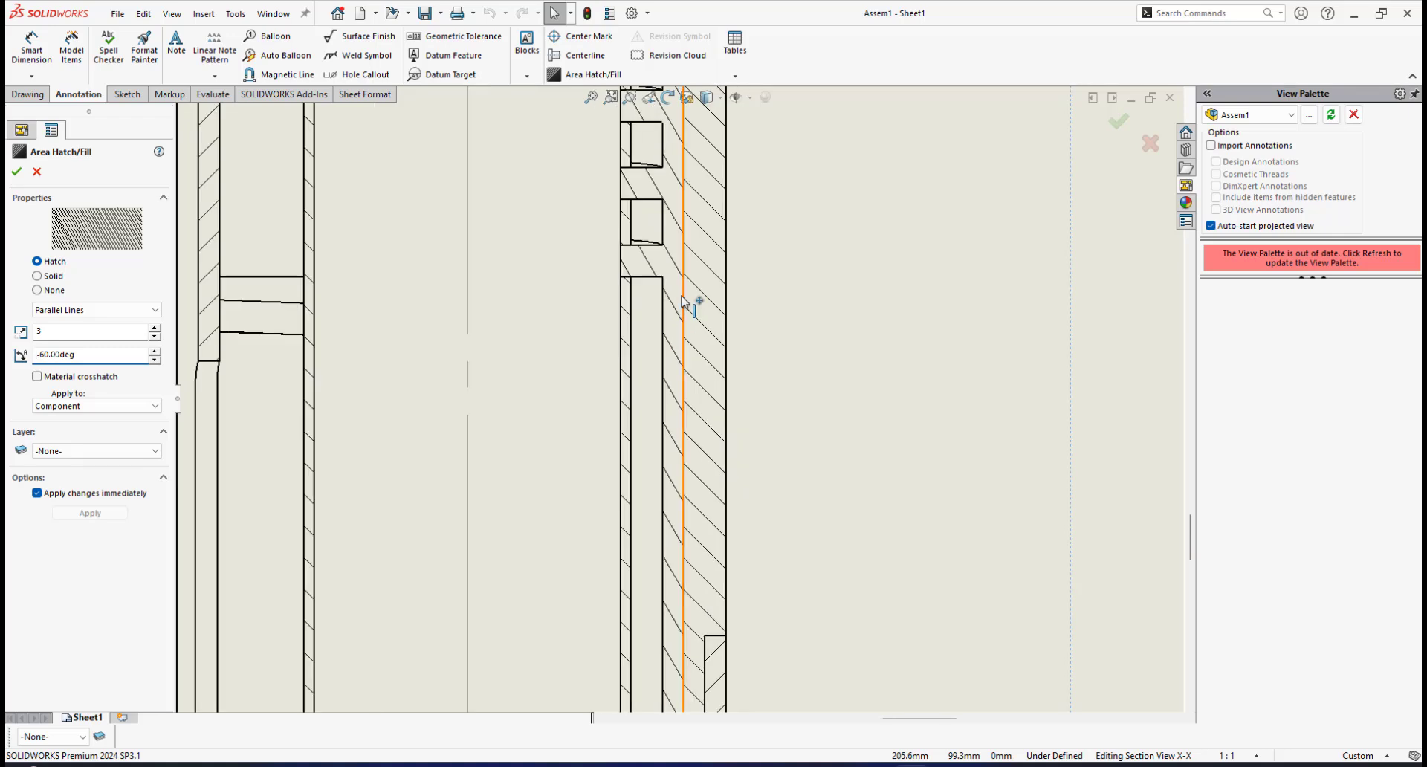
pyautogui.scroll(-1, 659, 264)
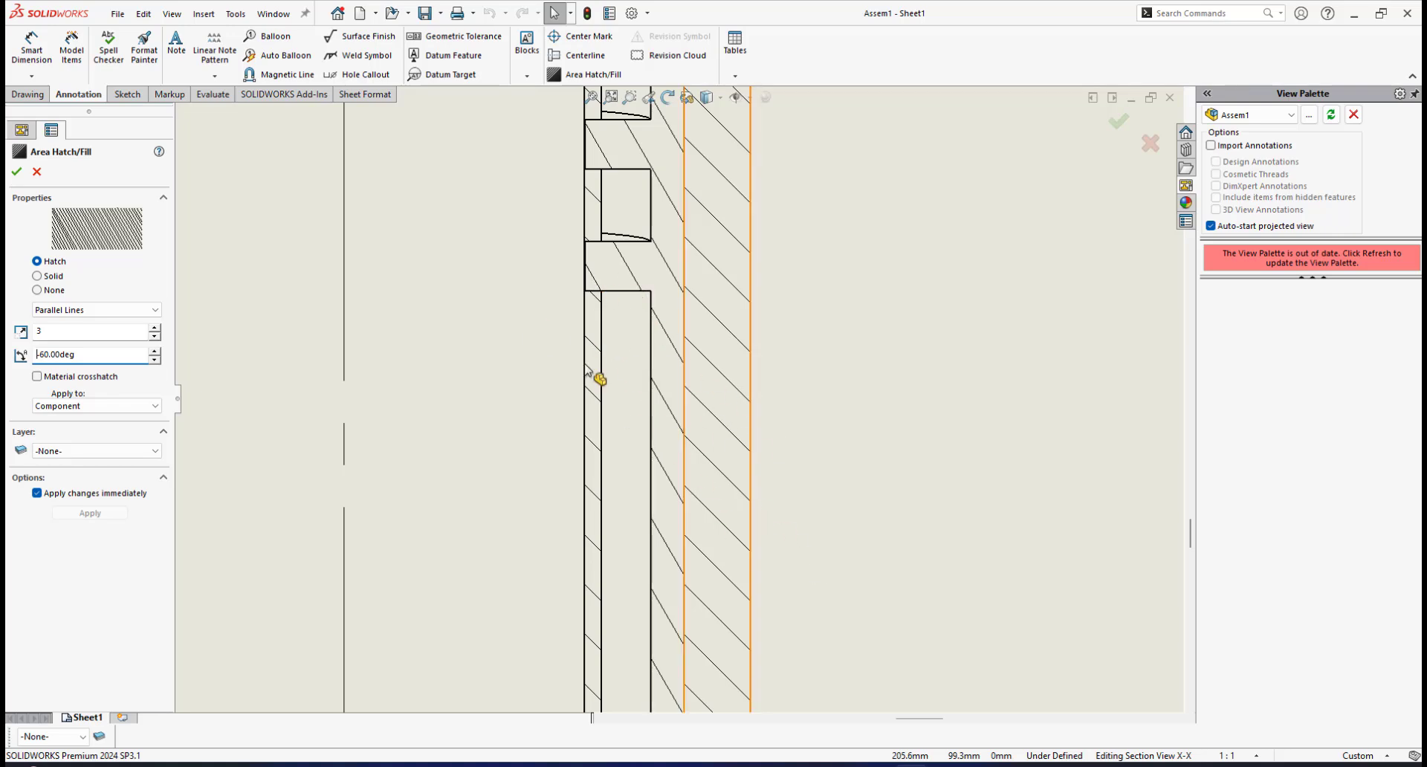
pyautogui.scroll(4, 676, 510)
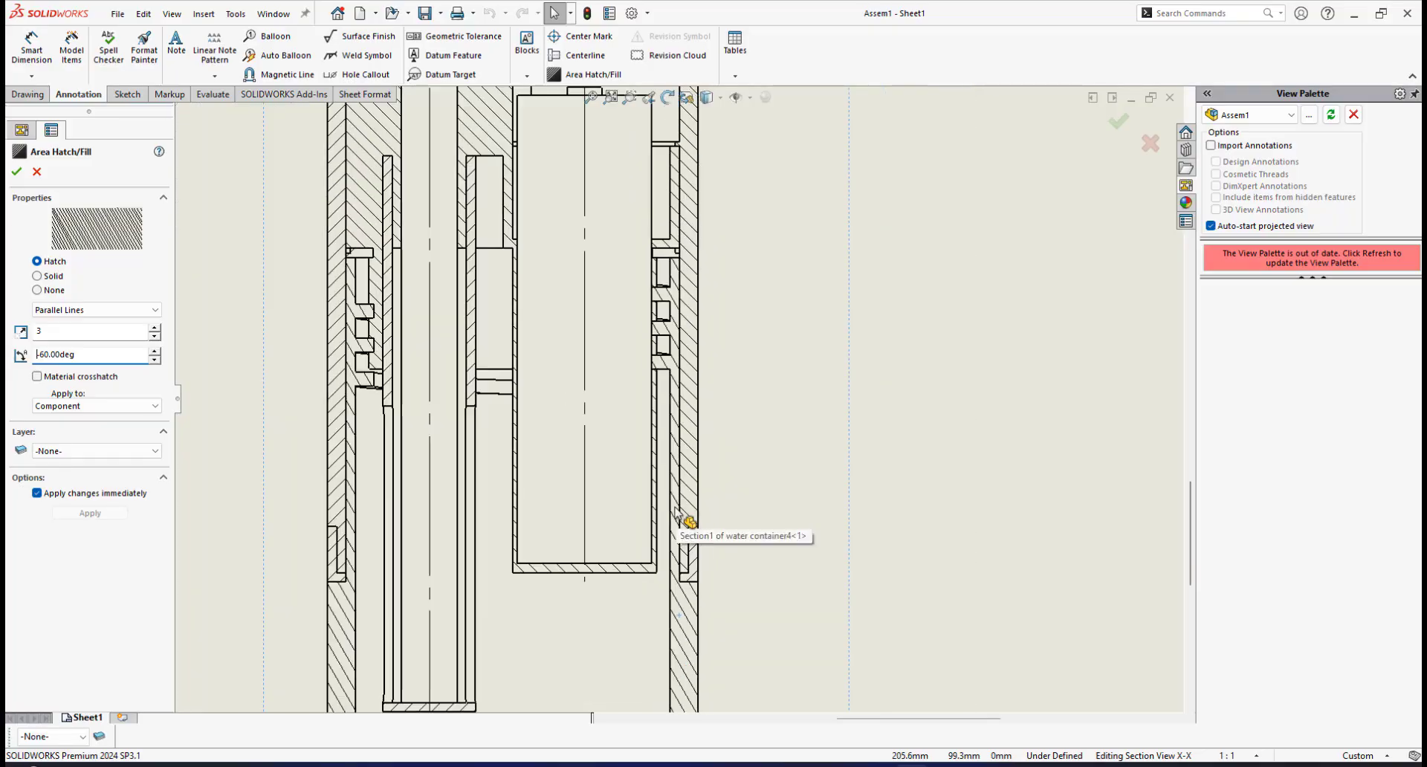
pyautogui.press('Return')
# Step: Examine the section view around the battery, the water container walls and the rubber sealant above the threads
pyautogui.scroll(2, 840, 476)
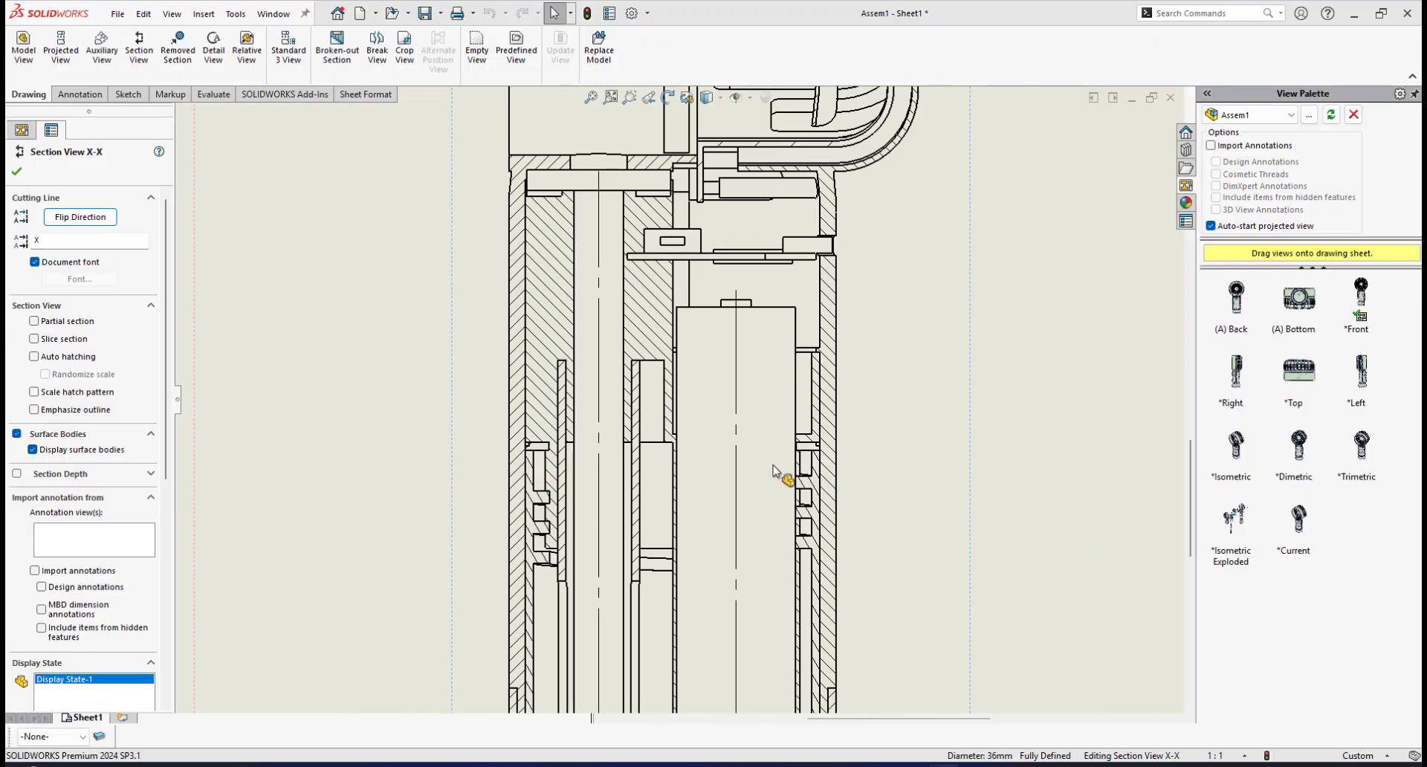
pyautogui.scroll(-2, 799, 445)
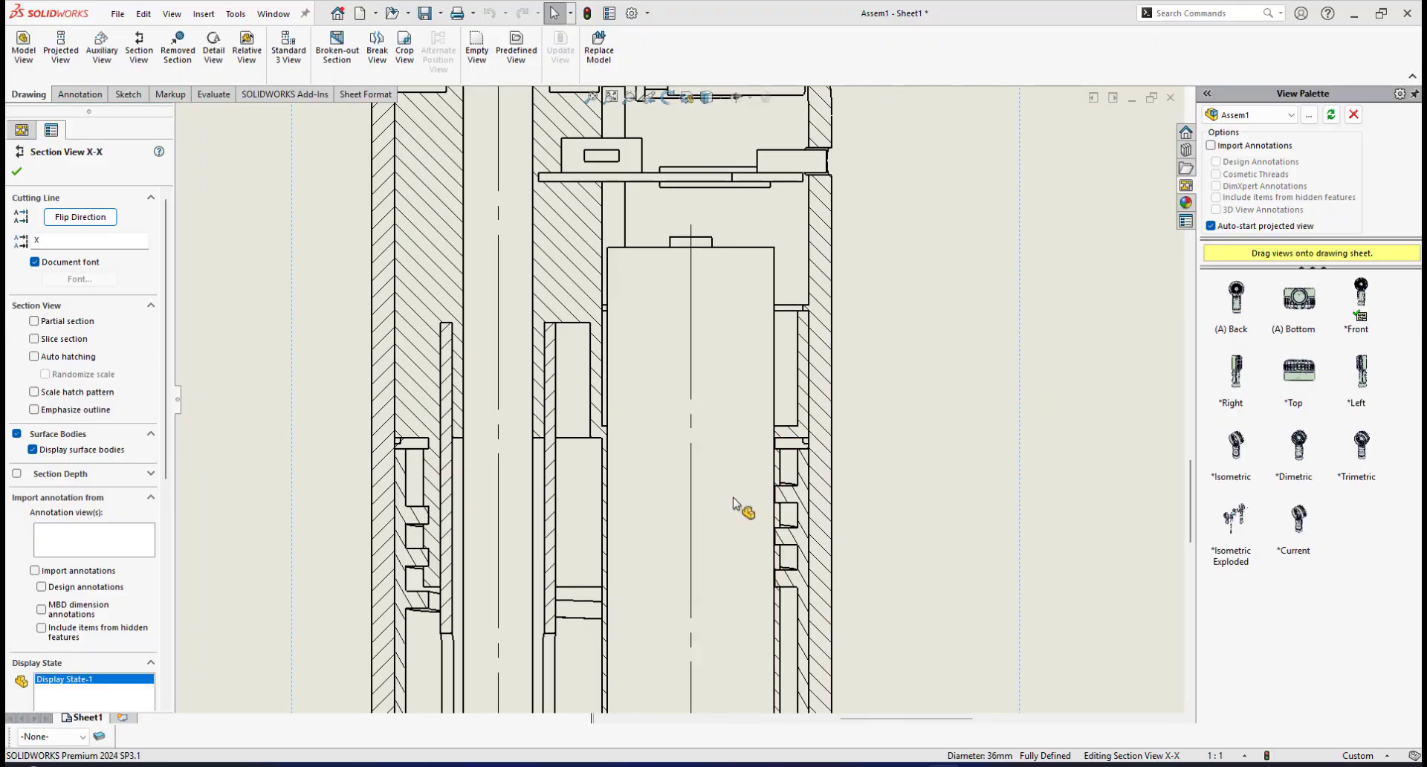
pyautogui.scroll(-2, 763, 446)
pyautogui.scroll(3, 773, 490)
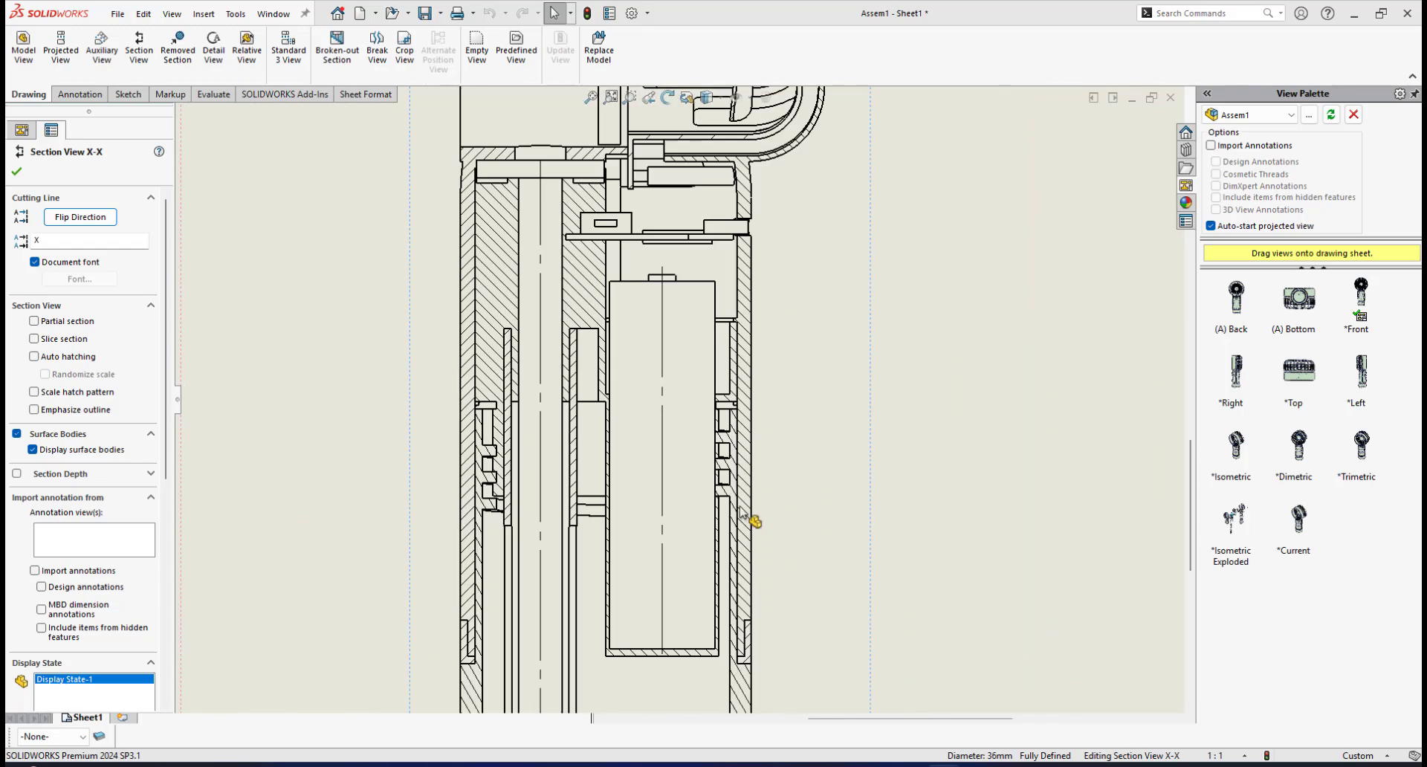
pyautogui.scroll(-3, 699, 558)
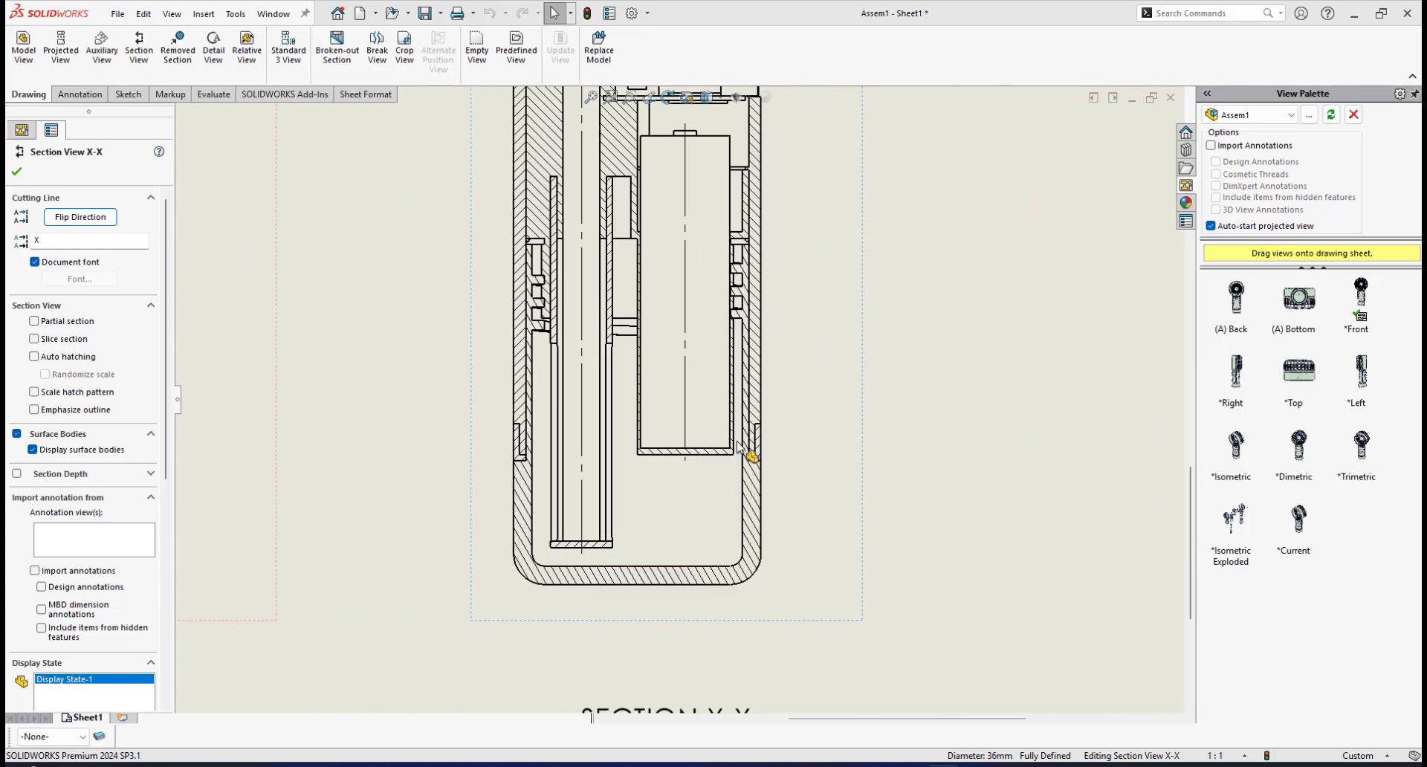
pyautogui.scroll(-4, 739, 312)
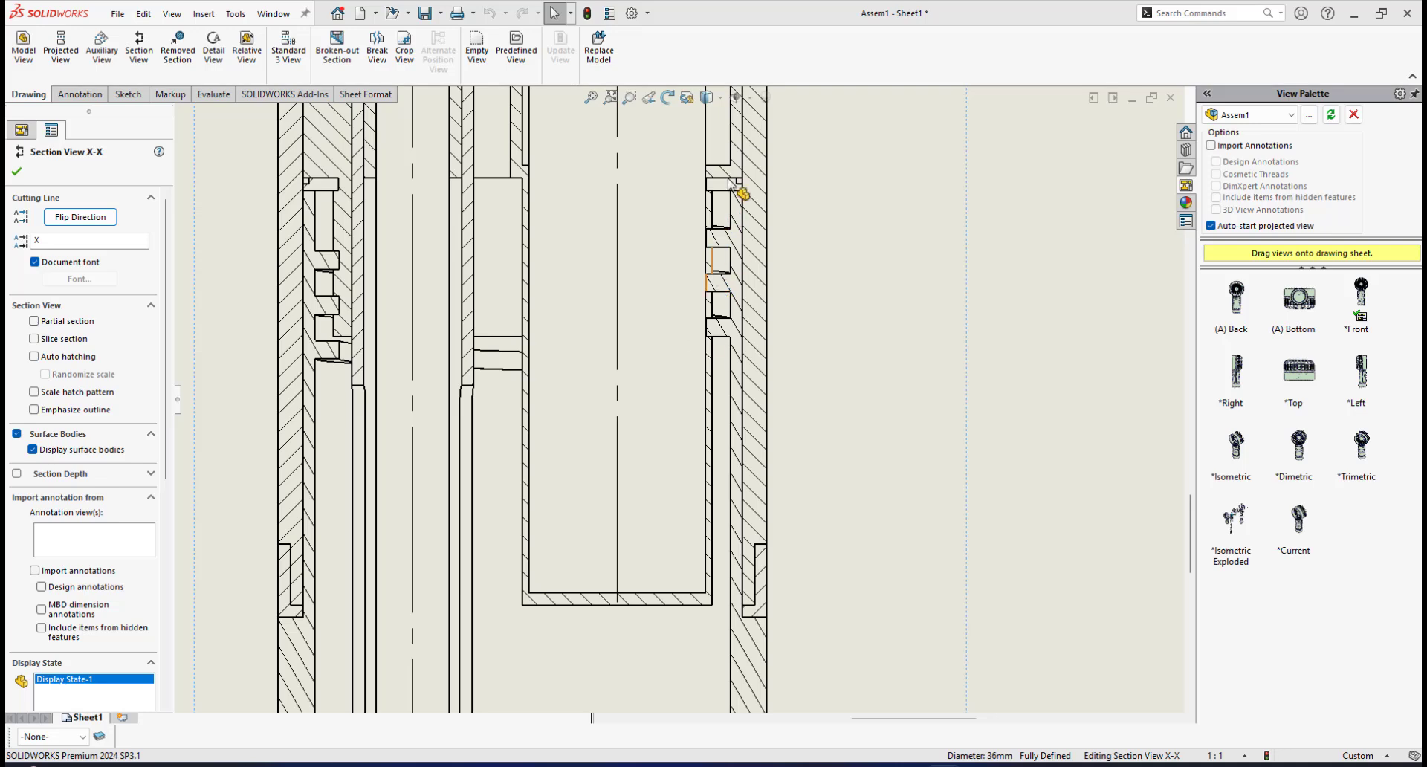
pyautogui.scroll(1, 580, 260)
pyautogui.scroll(-3, 691, 297)
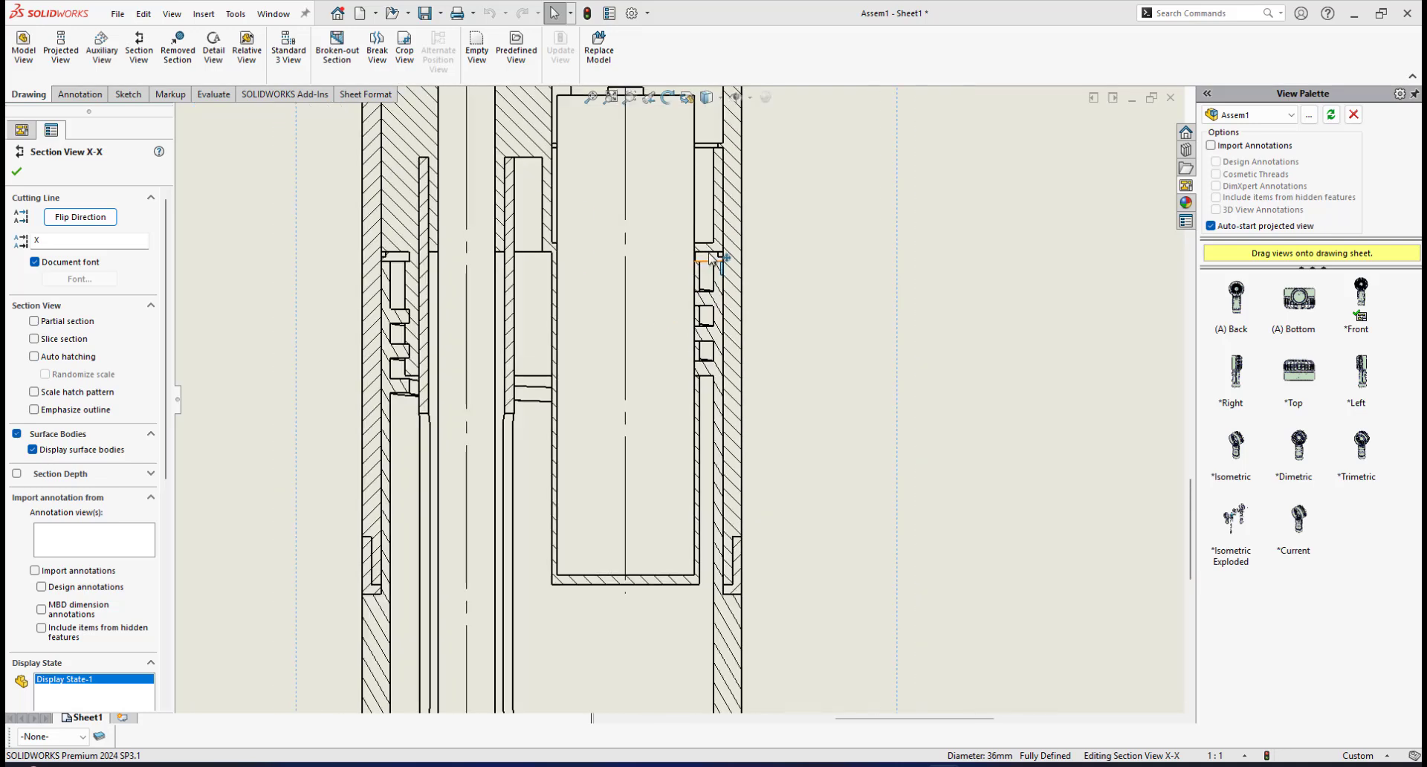
# Step: Exclude the rubber sealant from the section cut of Section View X-X
pyautogui.scroll(-2, 680, 303)
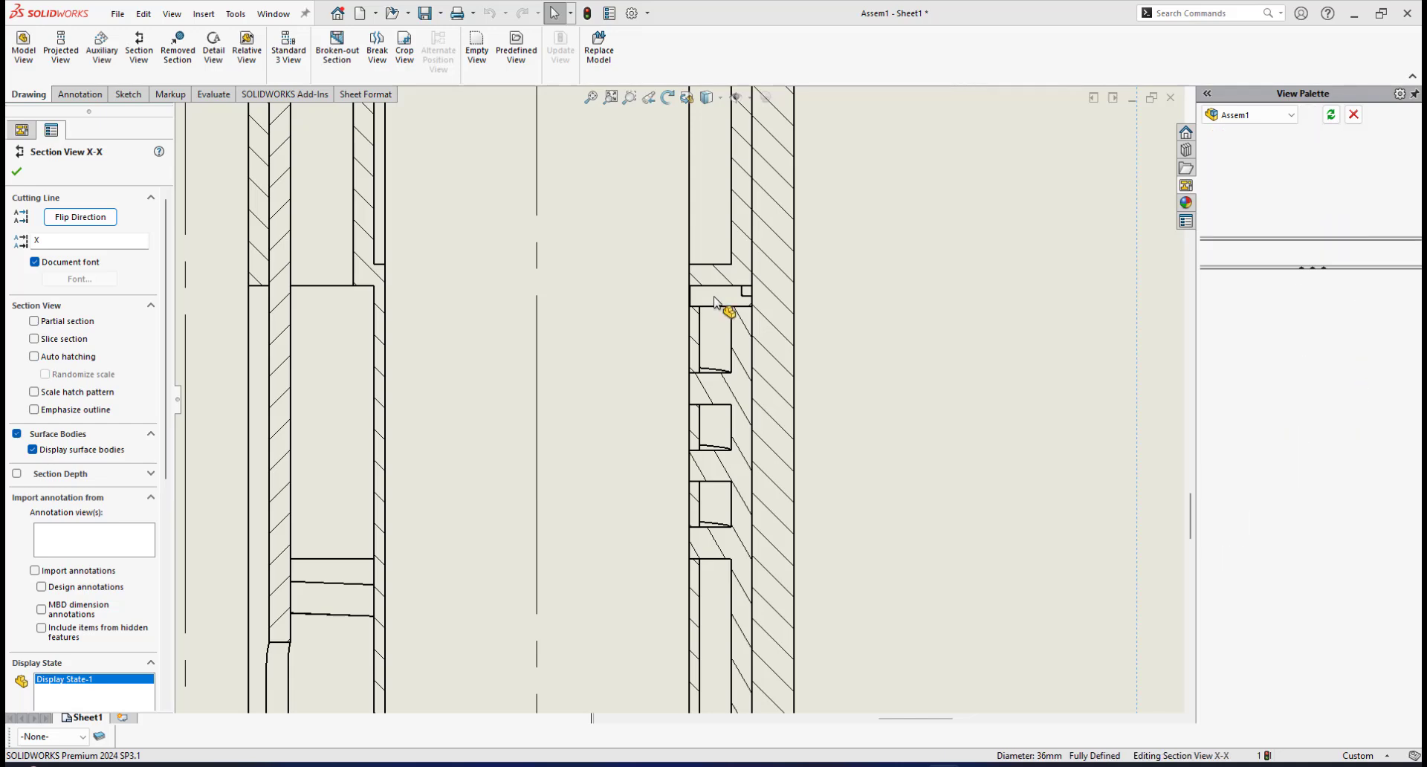
pyautogui.click(714, 301)
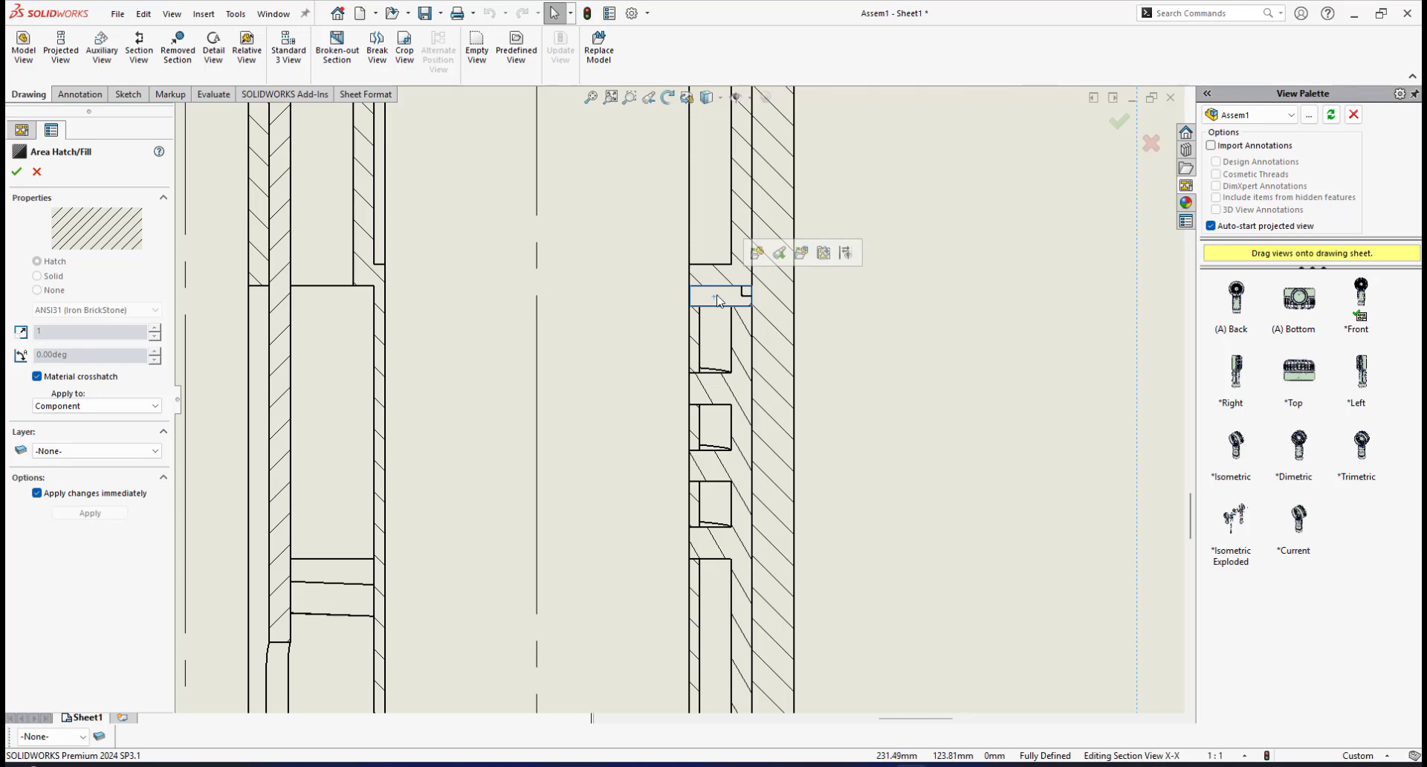
pyautogui.rightClick(717, 299)
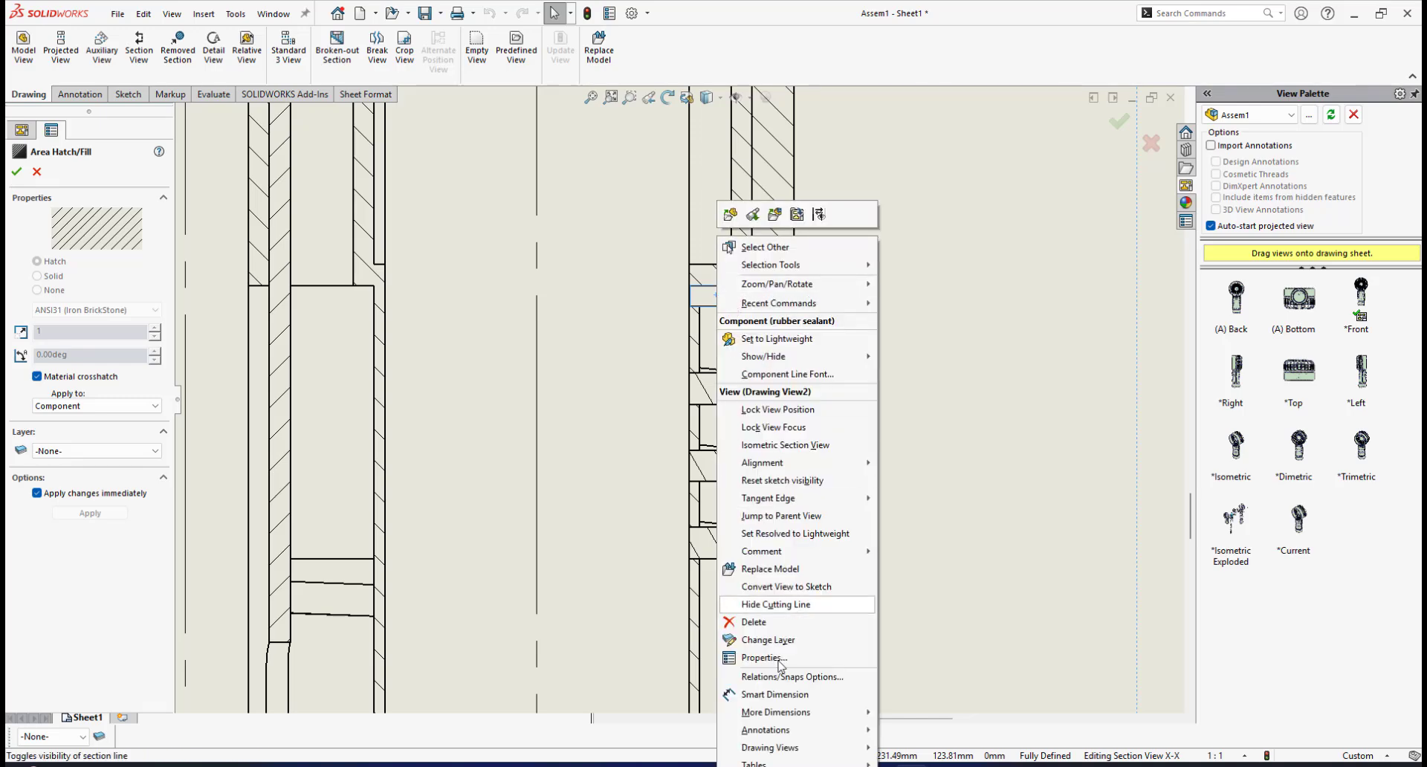
pyautogui.click(776, 659)
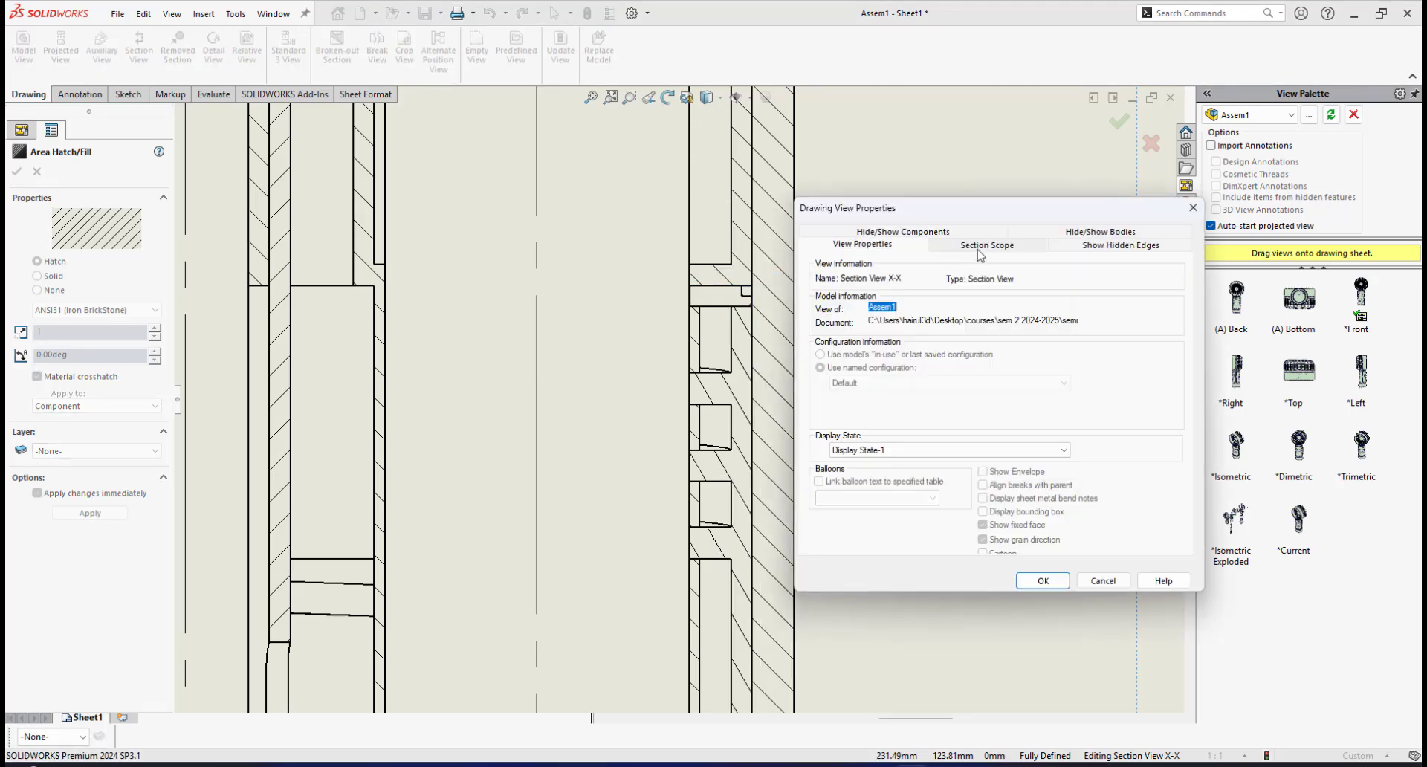
pyautogui.click(979, 247)
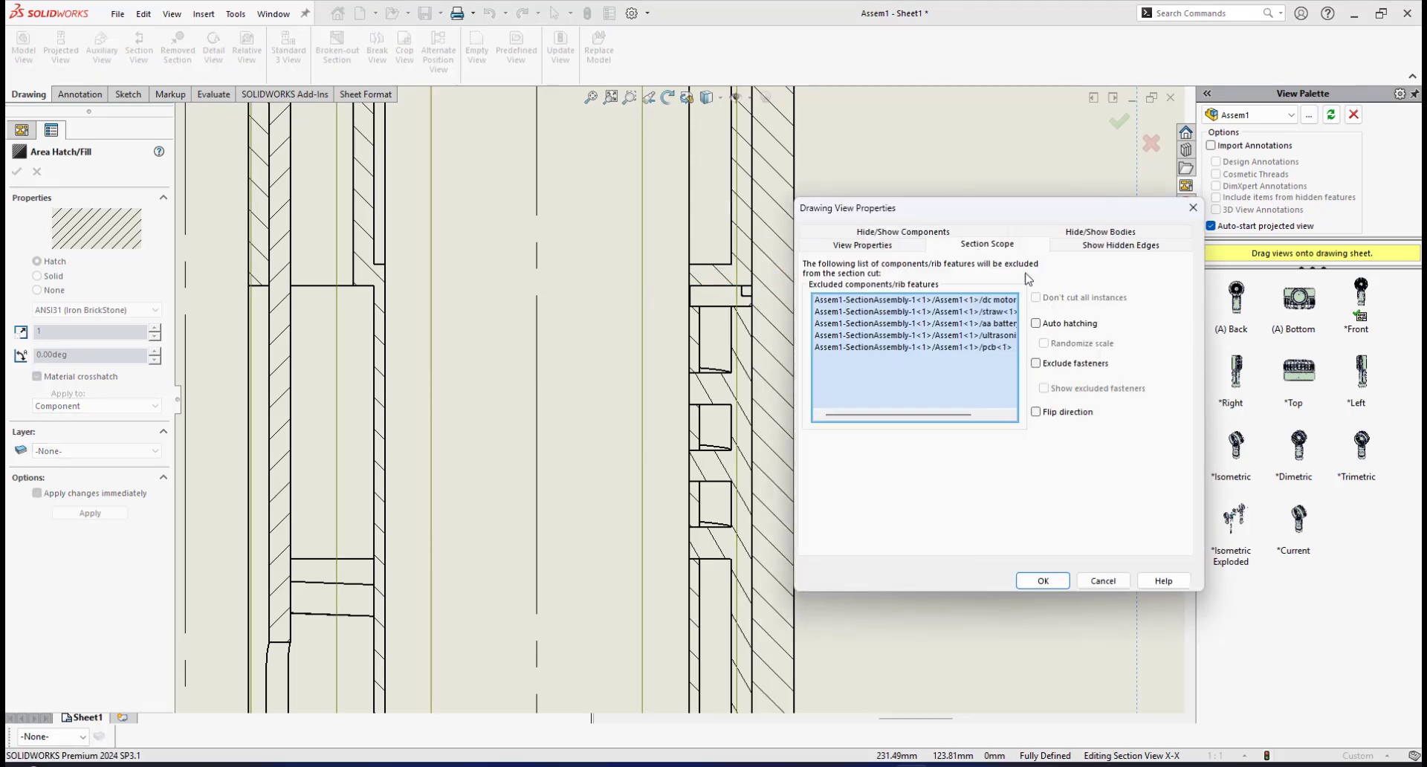
pyautogui.click(724, 298)
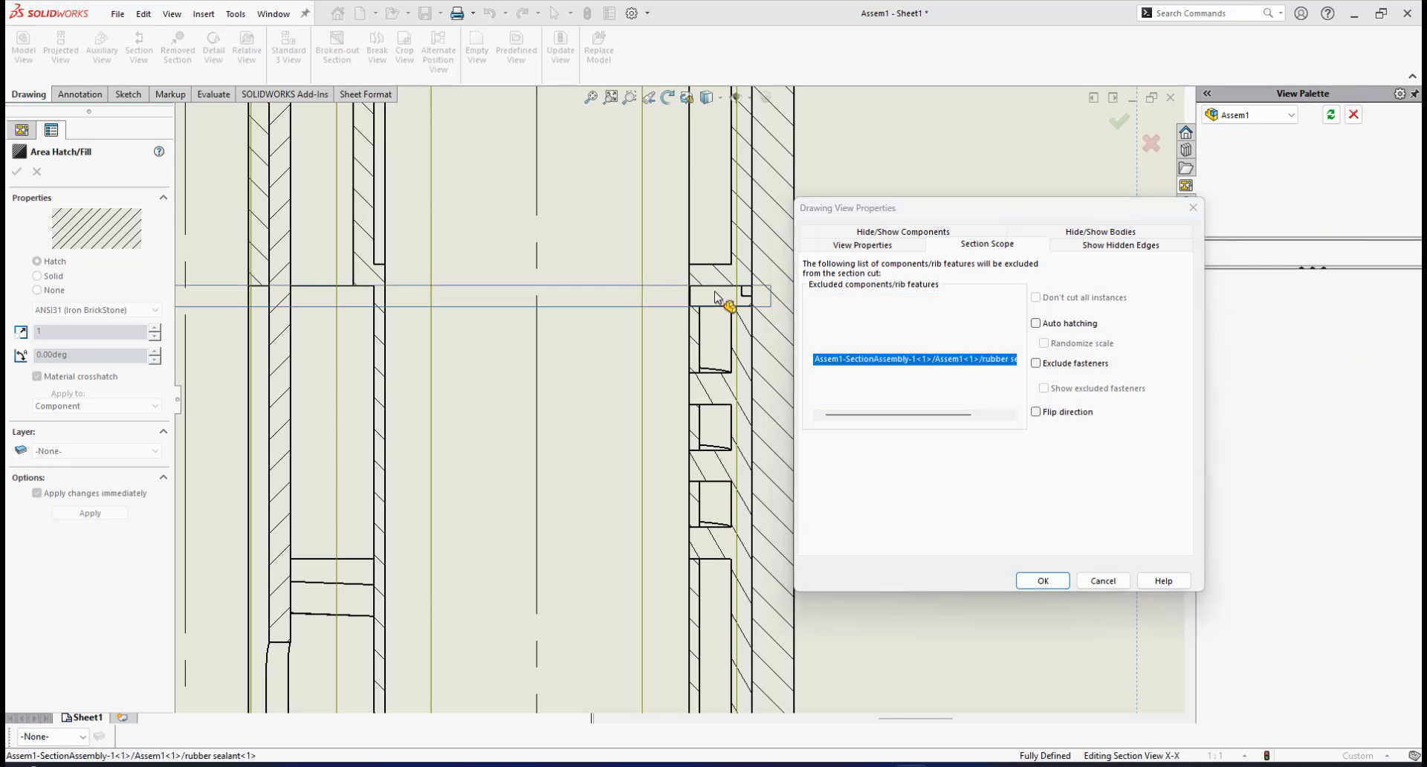
pyautogui.click(1043, 580)
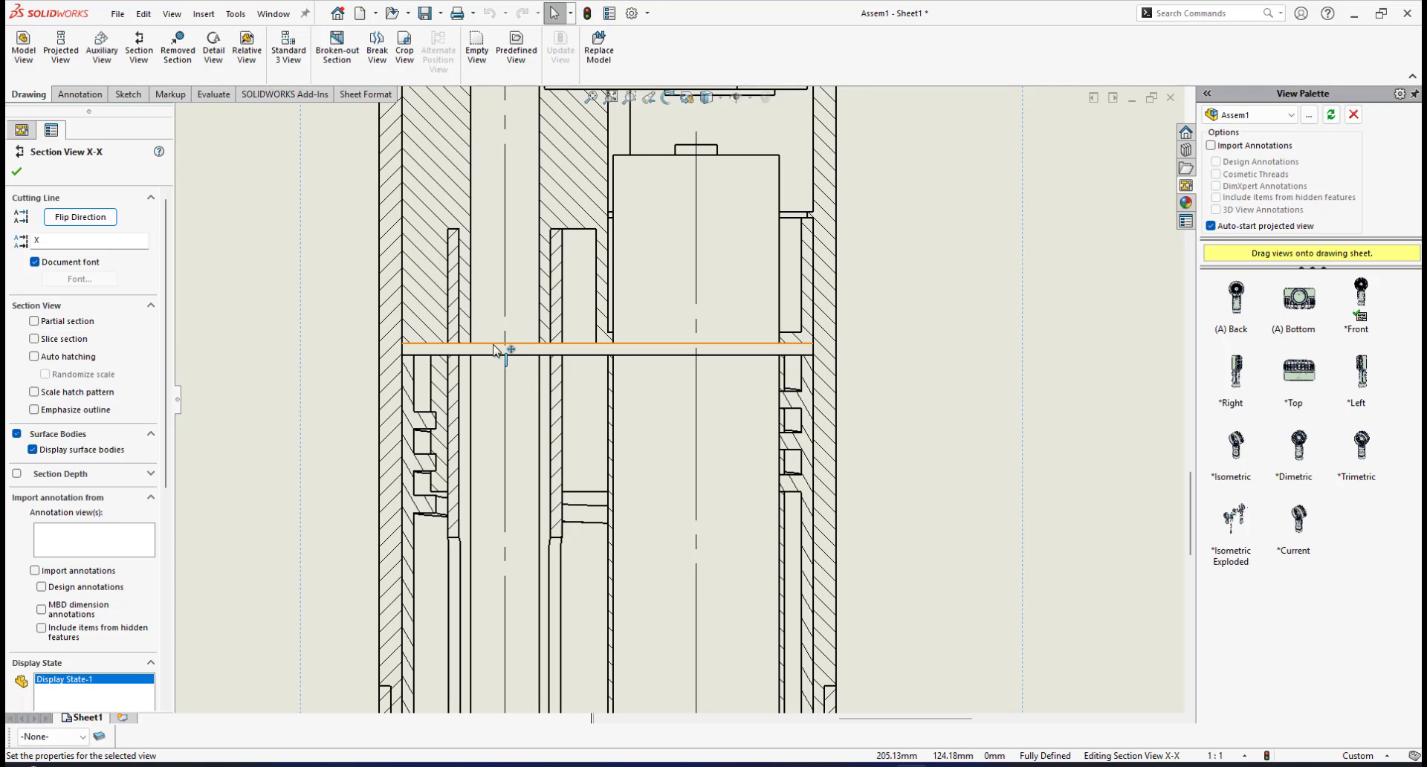
# Step: Remove the rubber sealant from the components excluded from the section cut of Section View X-X
pyautogui.click(724, 352)
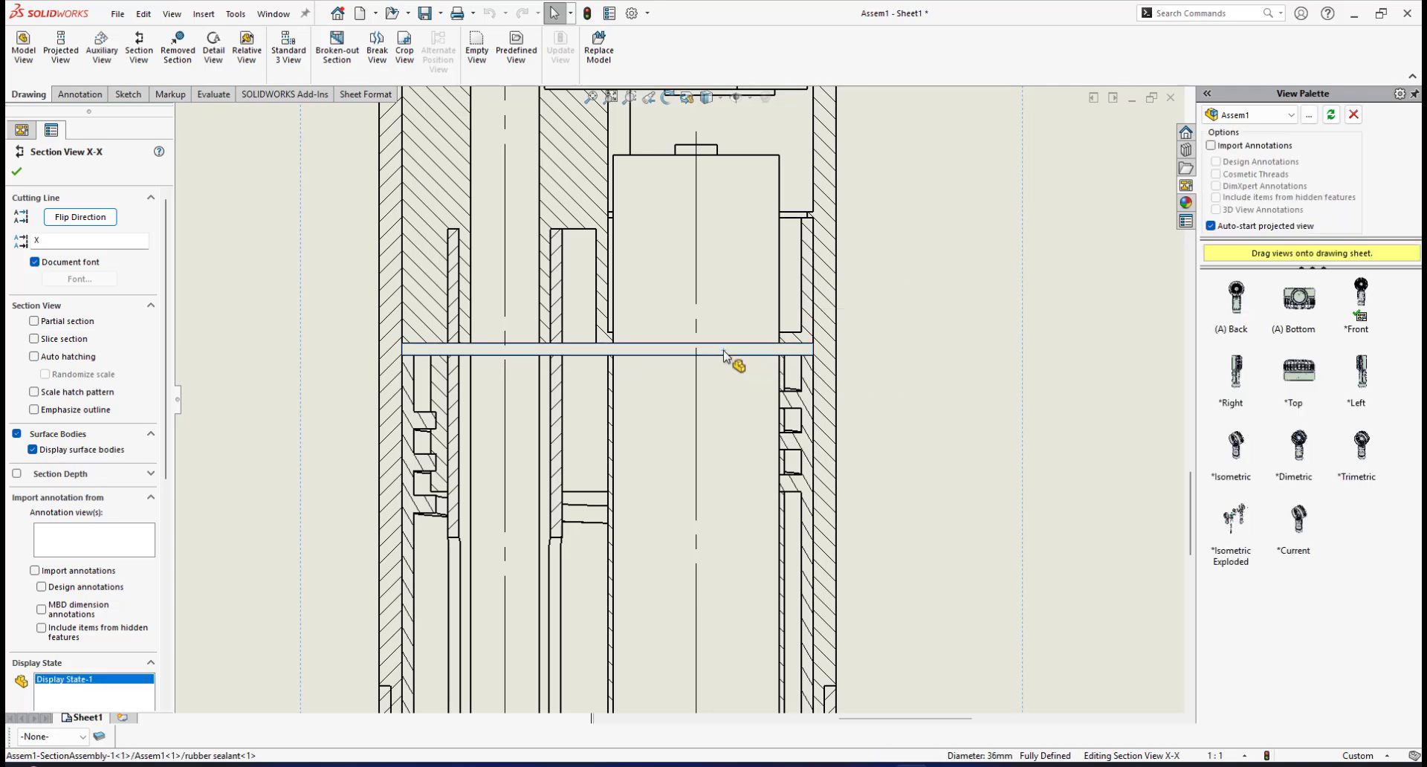
pyautogui.rightClick(725, 354)
pyautogui.click(769, 657)
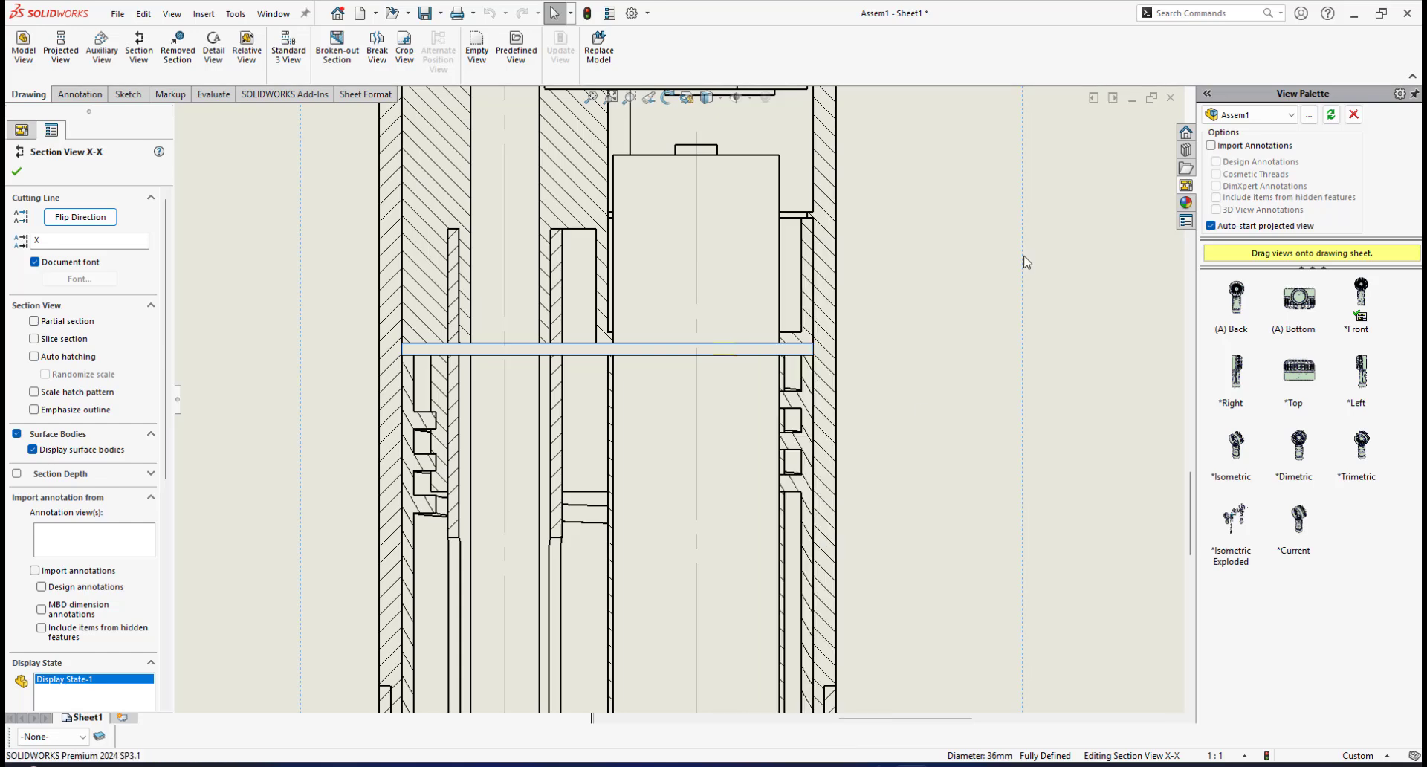
pyautogui.click(991, 246)
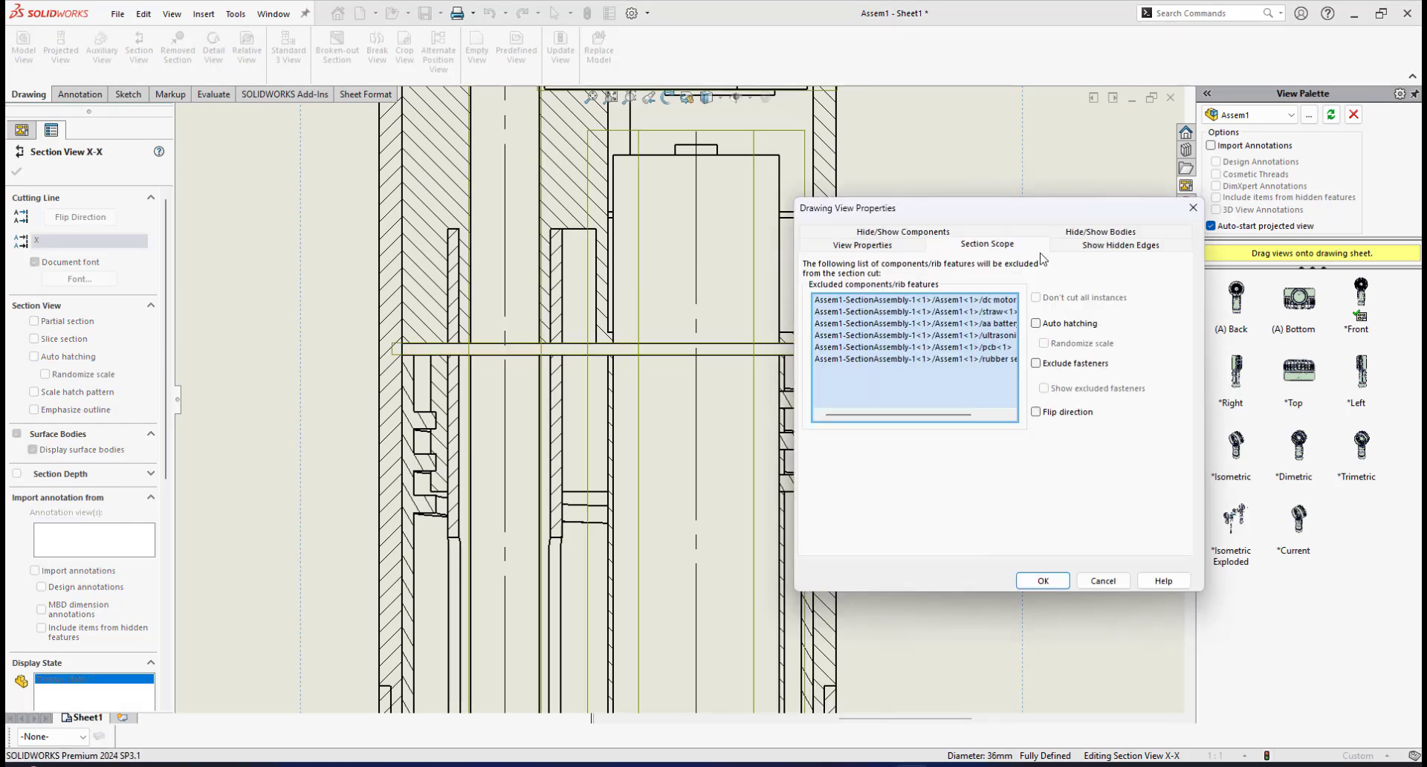
pyautogui.click(884, 360)
pyautogui.rightClick(884, 359)
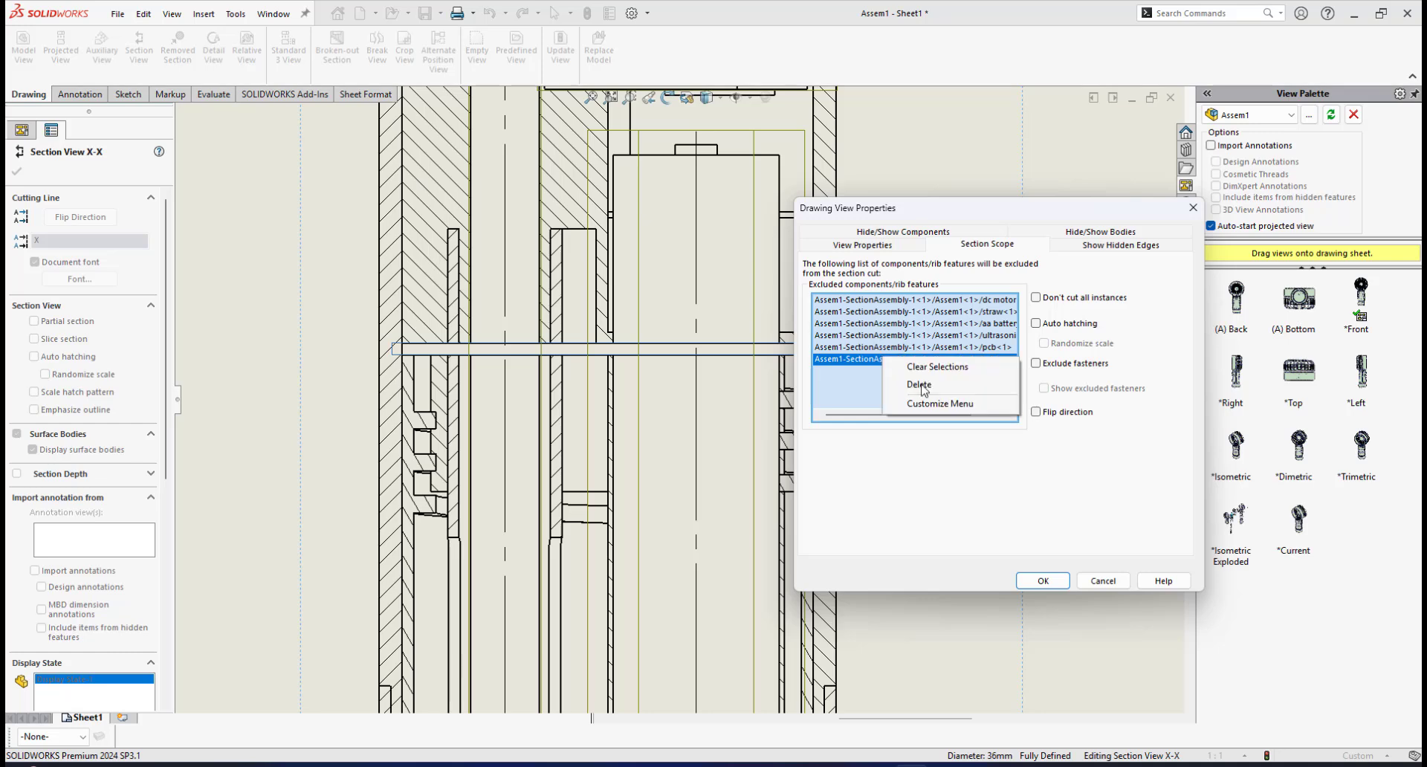
pyautogui.click(923, 387)
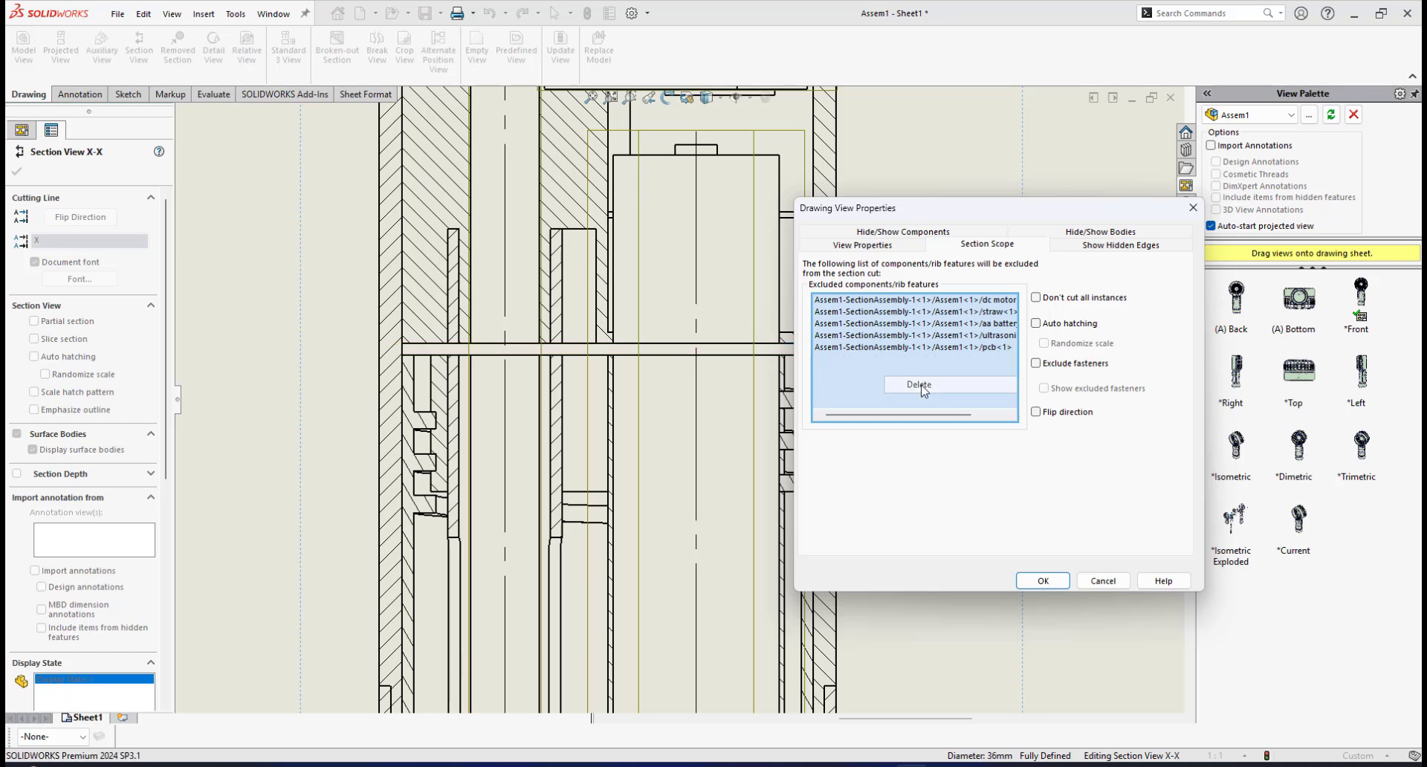
pyautogui.click(1059, 583)
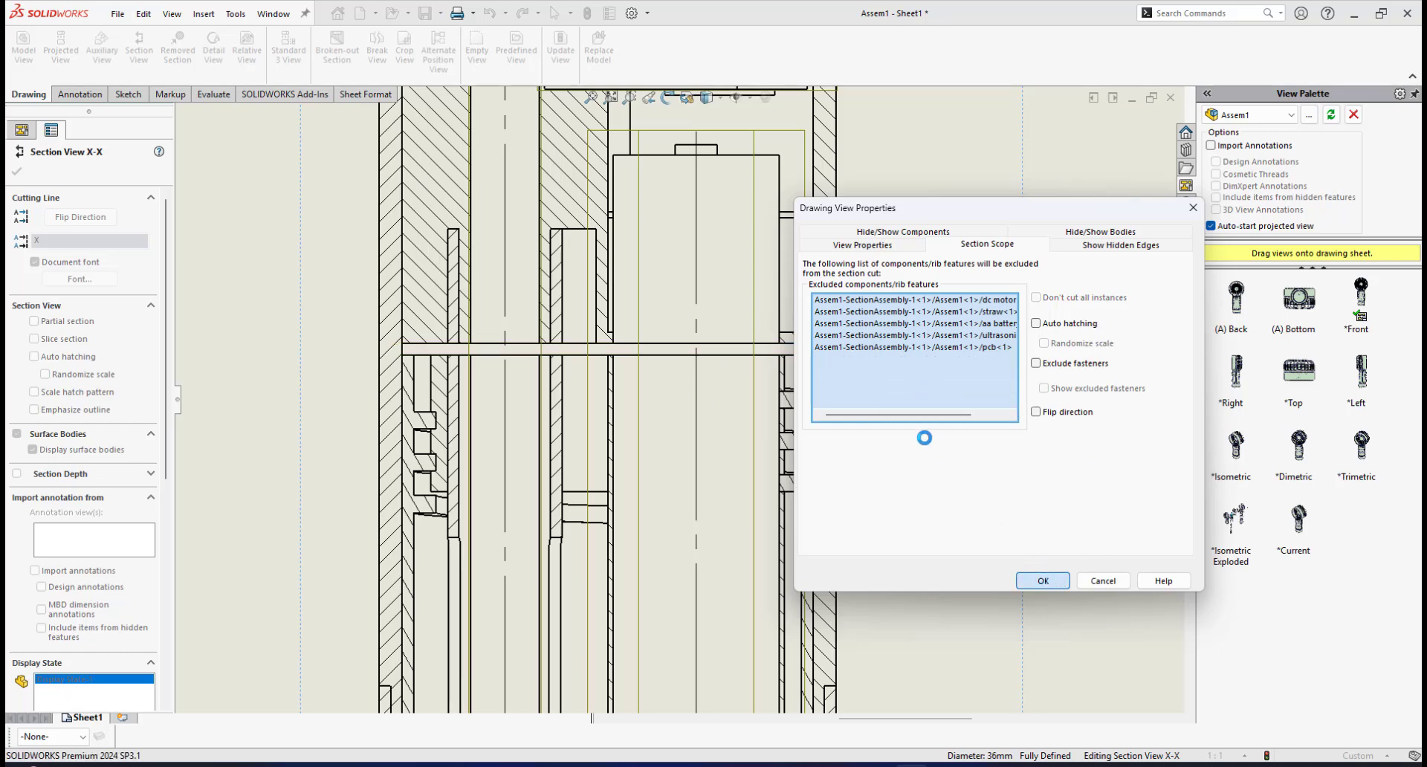
# Step: Override the rubber sealant's material crosshatch with the Parallel Lines pattern at a scale of 3
pyautogui.scroll(-5, 810, 372)
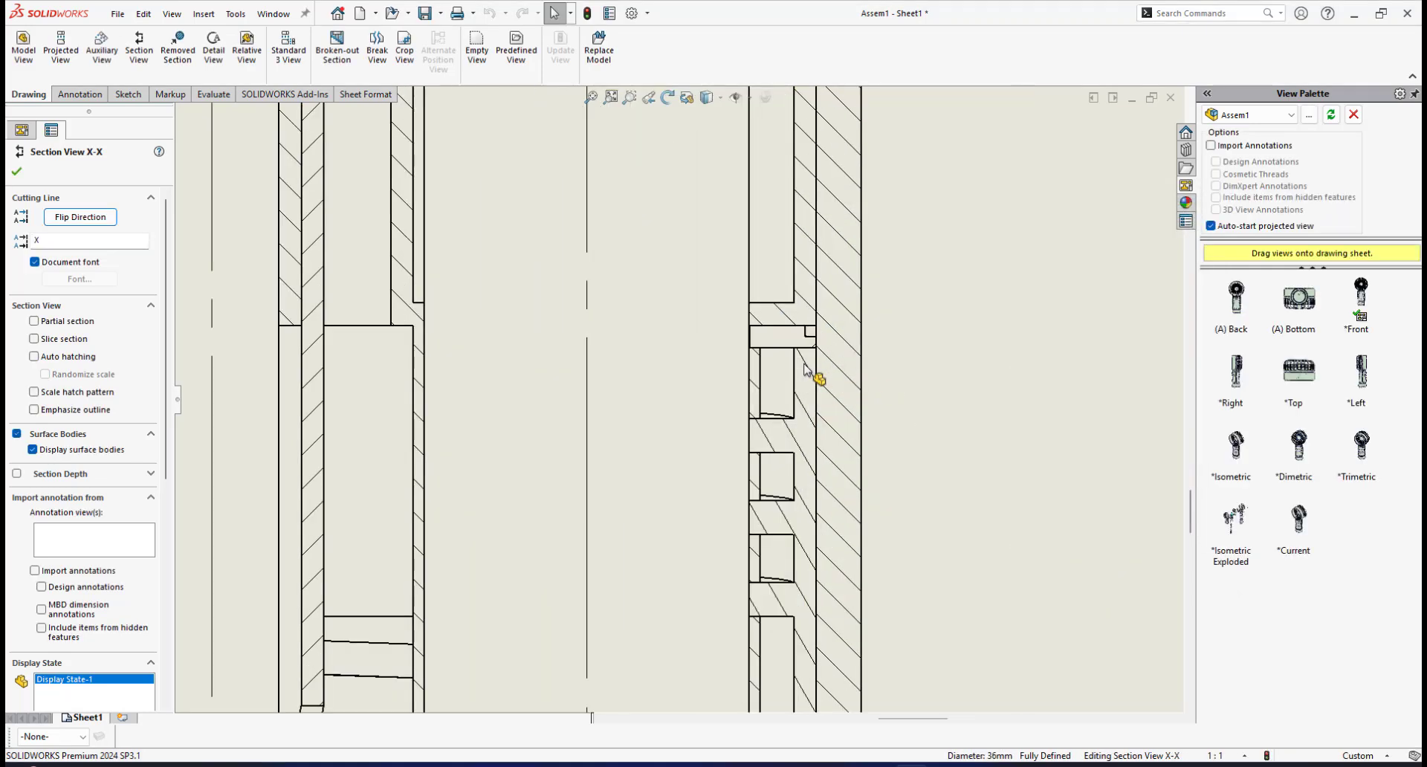
pyautogui.click(759, 315)
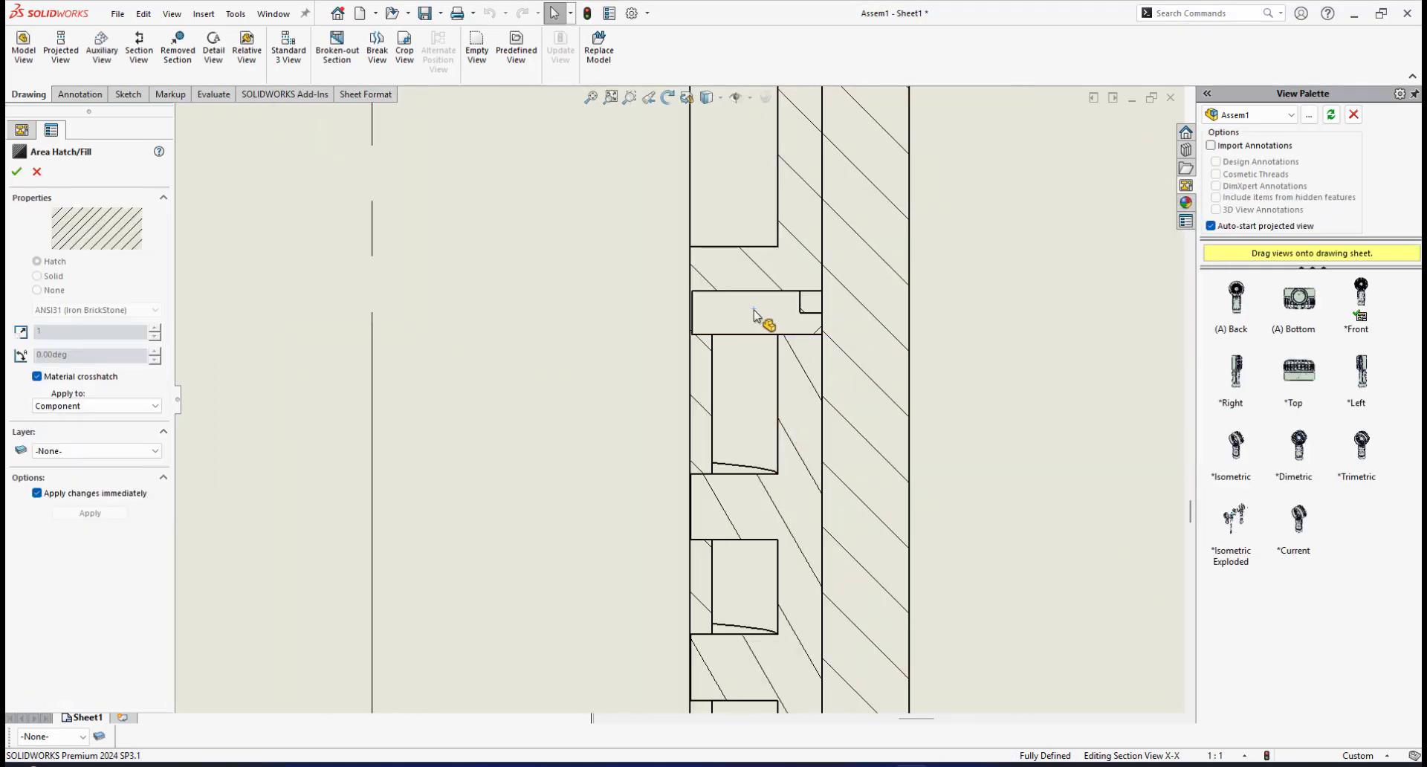
pyautogui.click(37, 376)
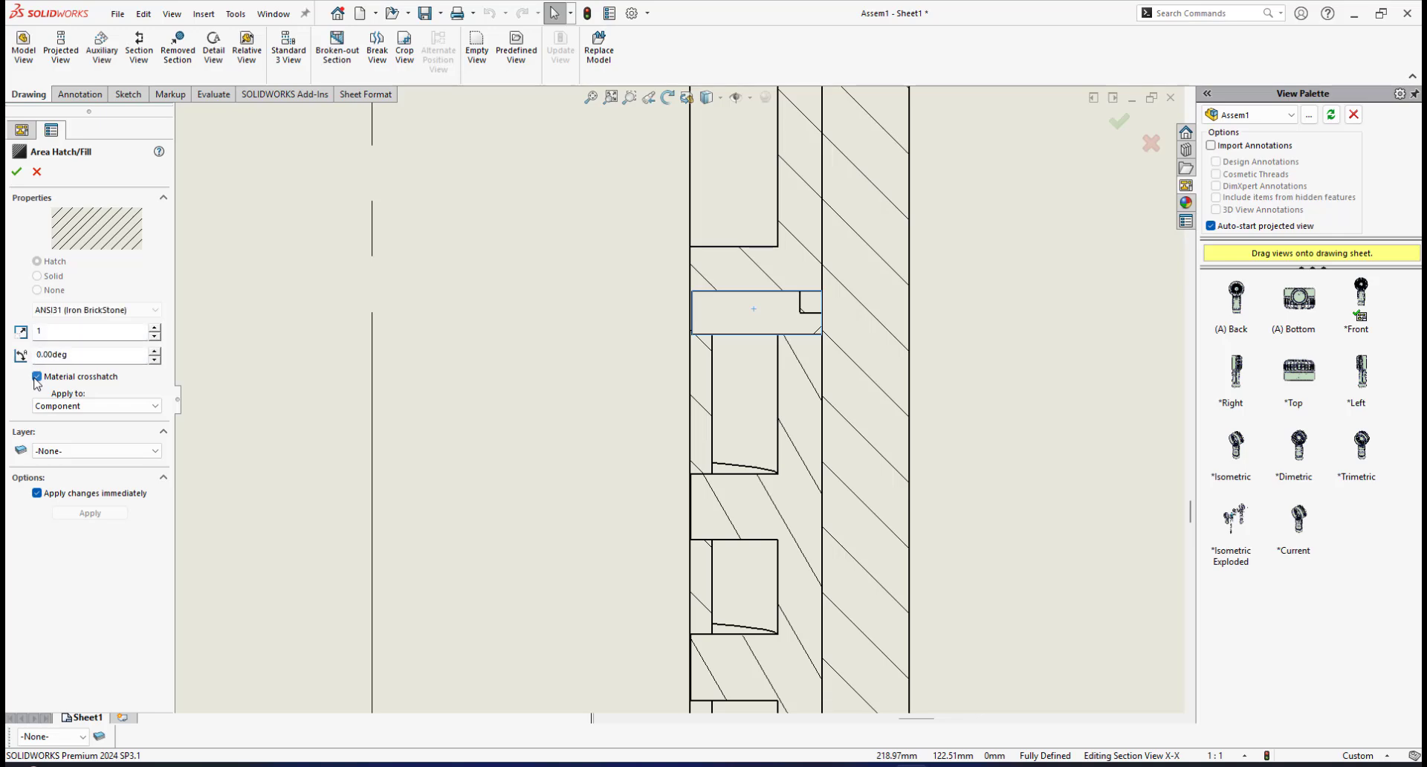
pyautogui.click(155, 309)
pyautogui.moveTo(153, 383); pyautogui.dragTo(168, 566)
pyautogui.click(65, 525)
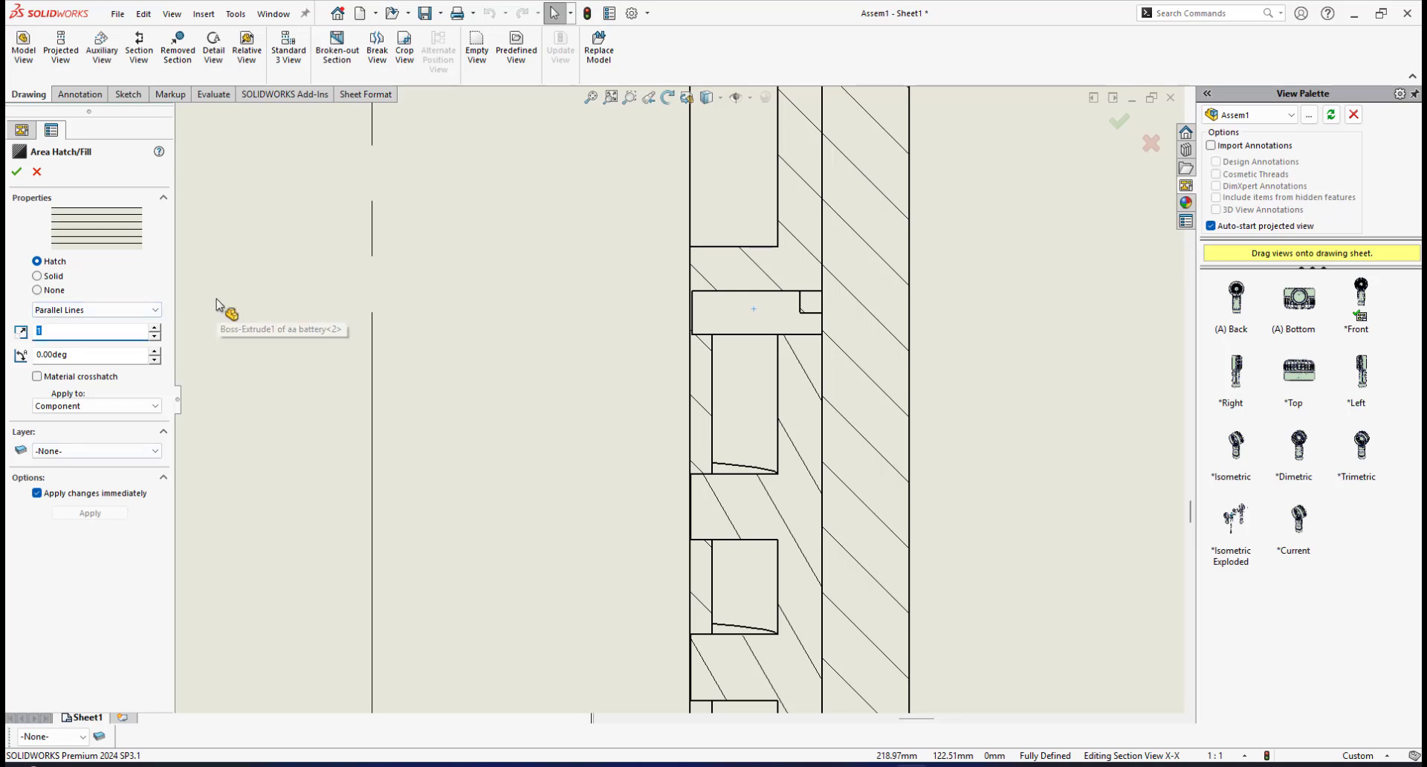
pyautogui.write('3')
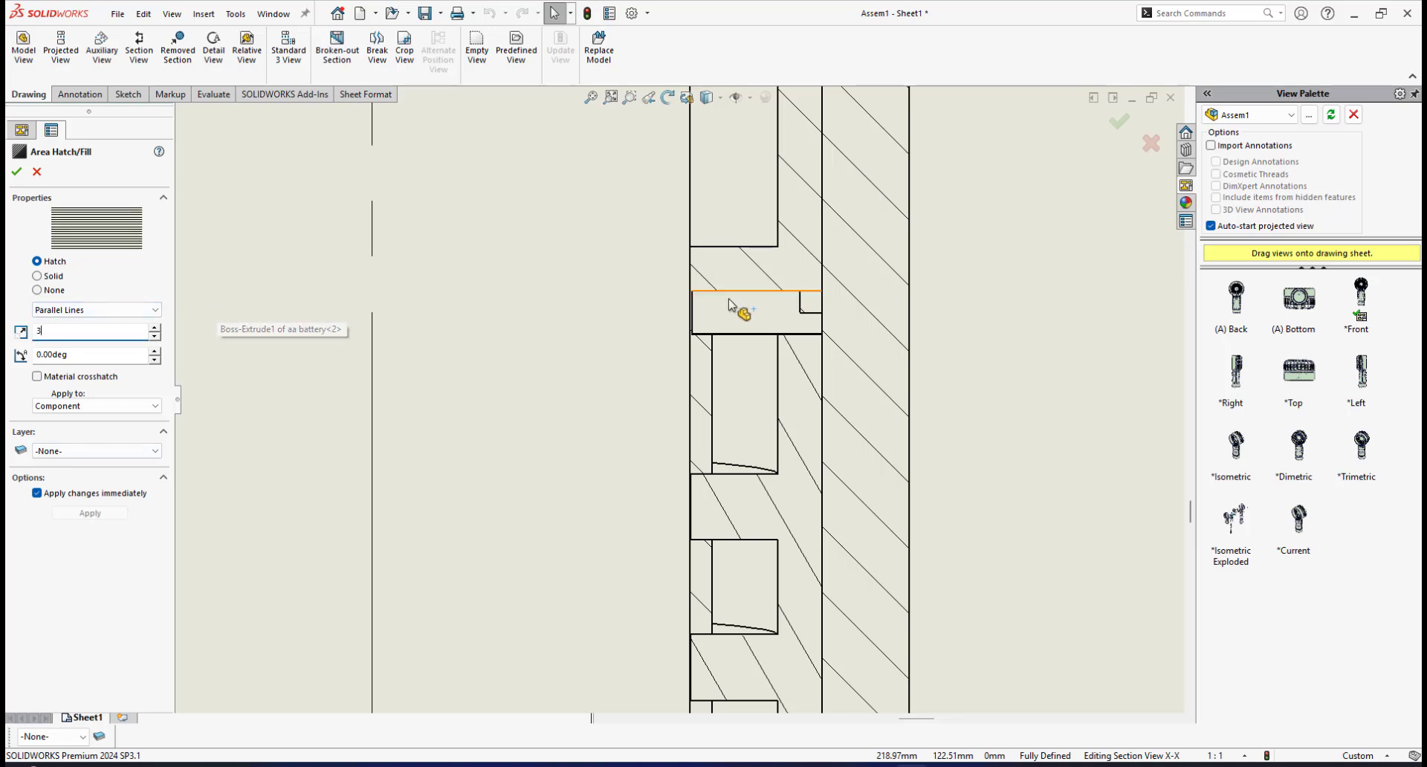
pyautogui.scroll(-1, 765, 334)
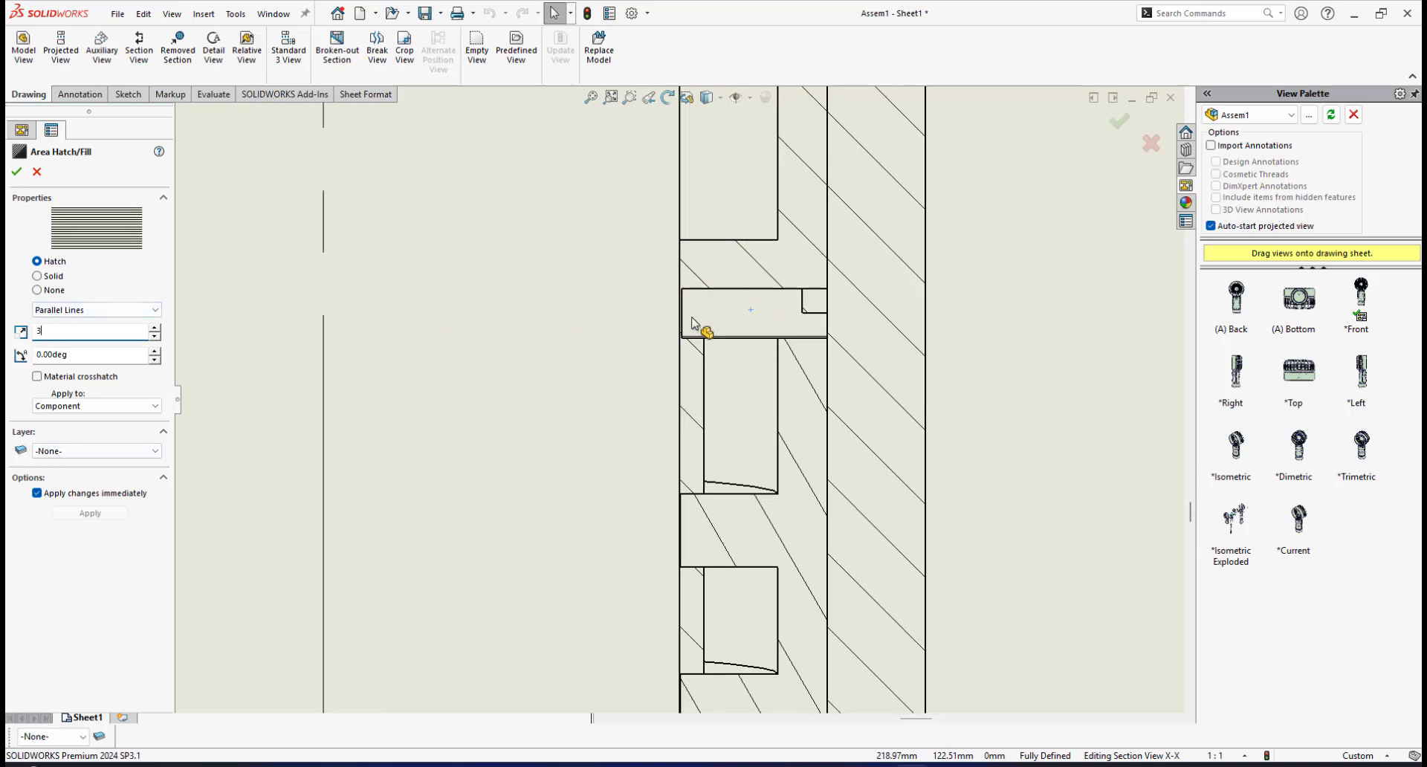
# Step: Set the rubber sealant's hatch angle to 60 degrees, compare it with the neighbouring parts and accept the hatch change
pyautogui.click(85, 361)
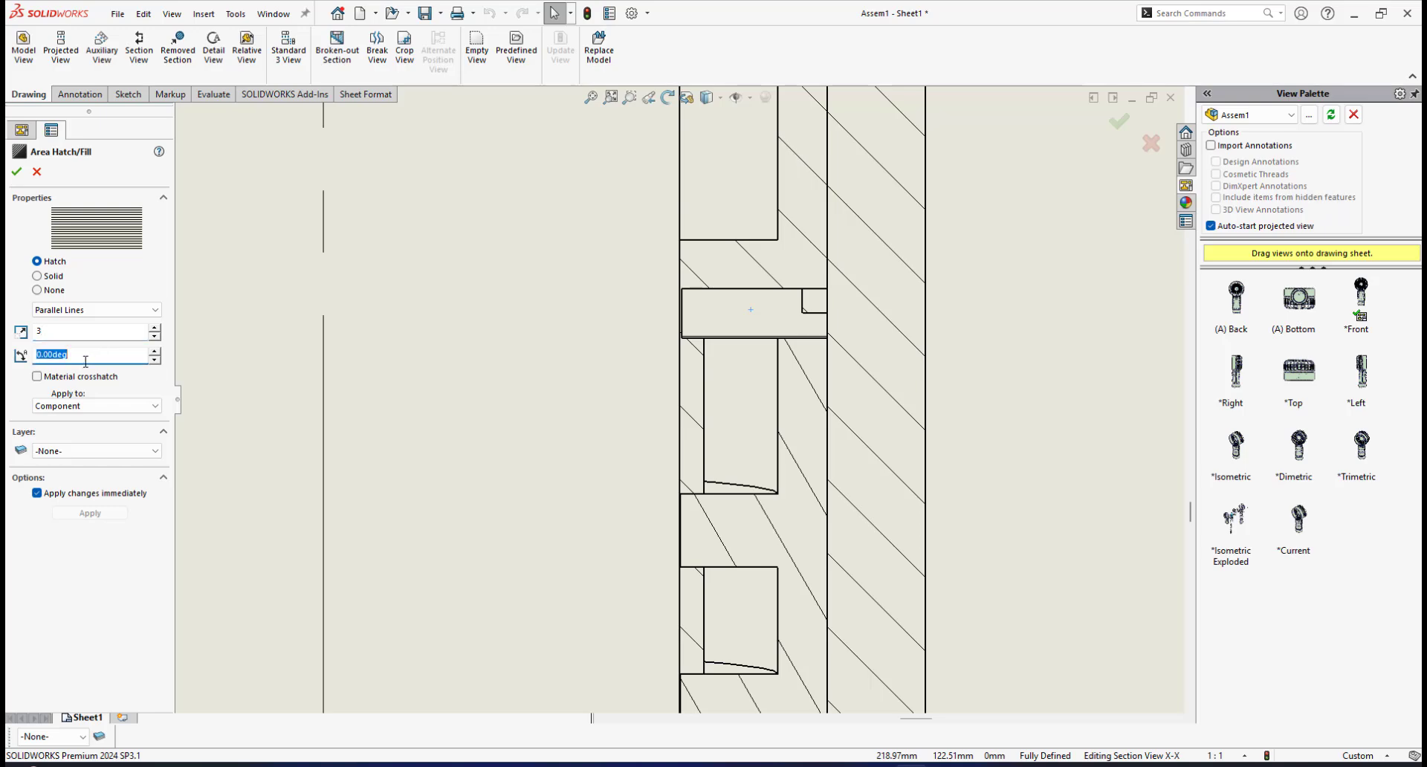
pyautogui.write('60')
pyautogui.press('Return')
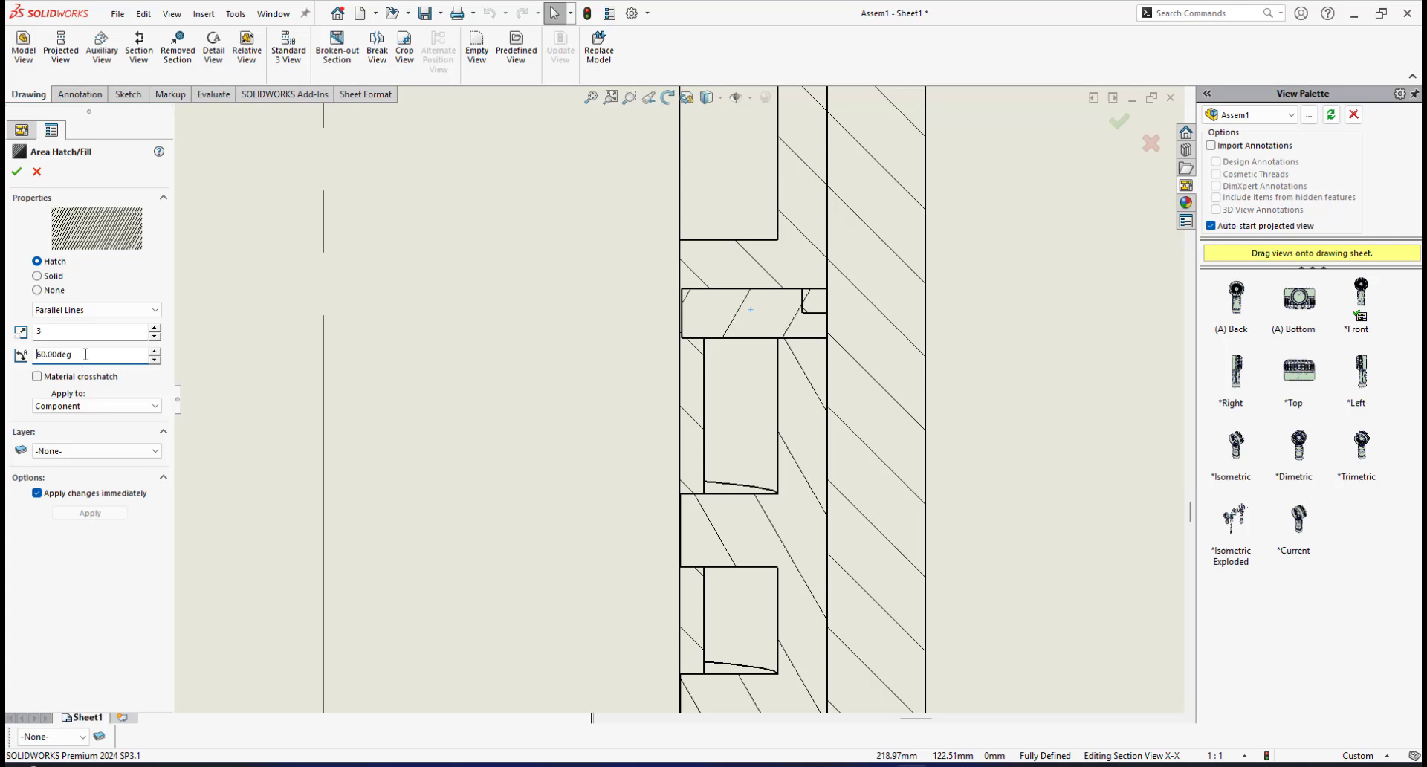
pyautogui.scroll(-3, 841, 325)
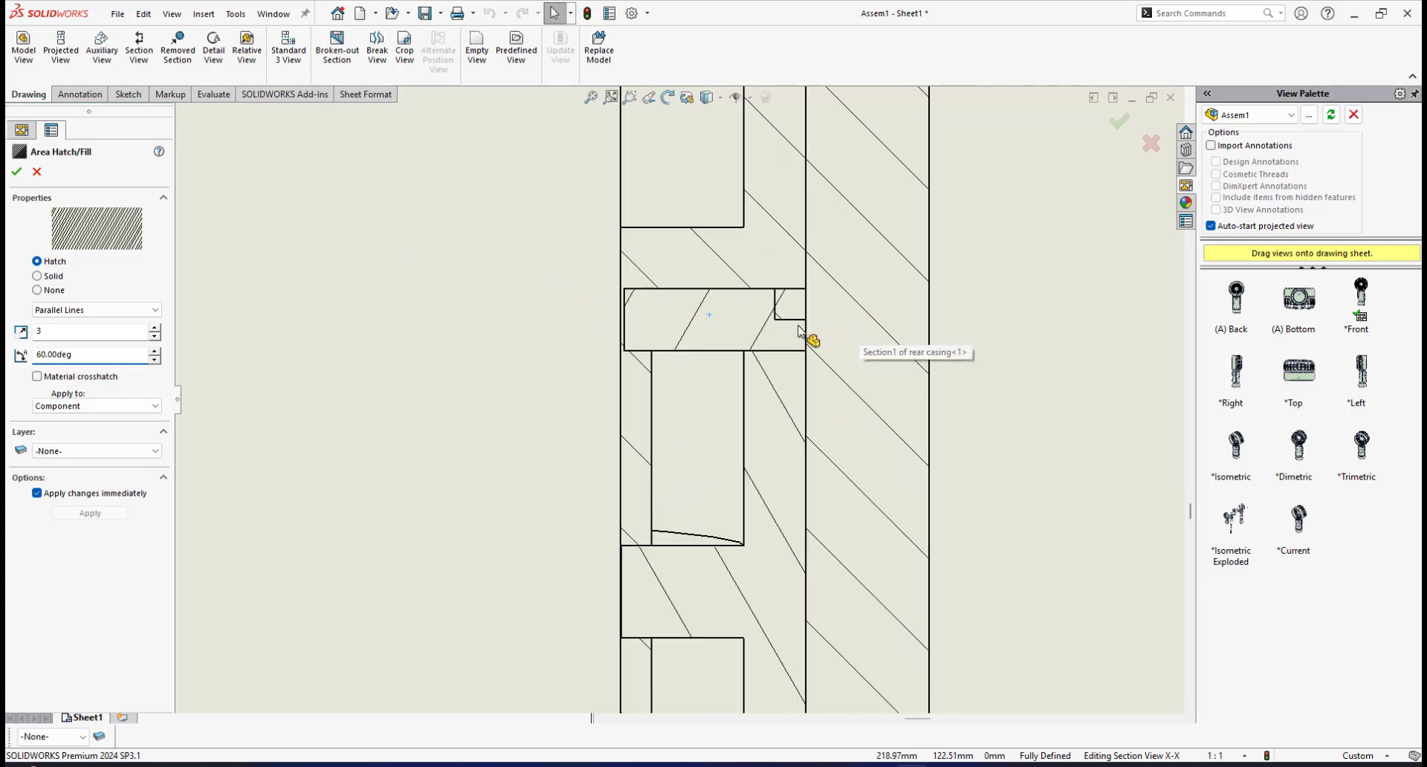
pyautogui.scroll(-2, 777, 331)
pyautogui.scroll(3, 745, 344)
pyautogui.scroll(-2, 667, 372)
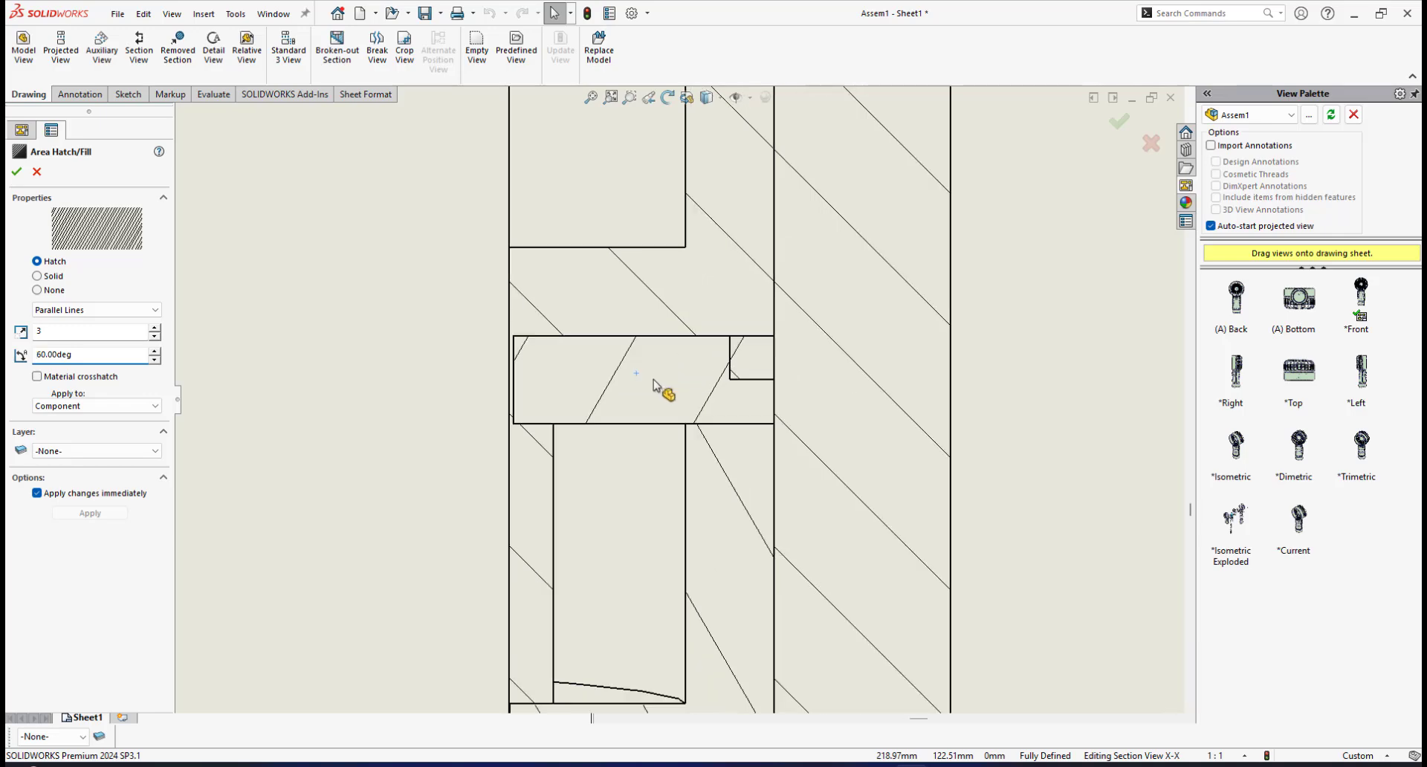
pyautogui.scroll(2, 643, 399)
pyautogui.scroll(2, 692, 414)
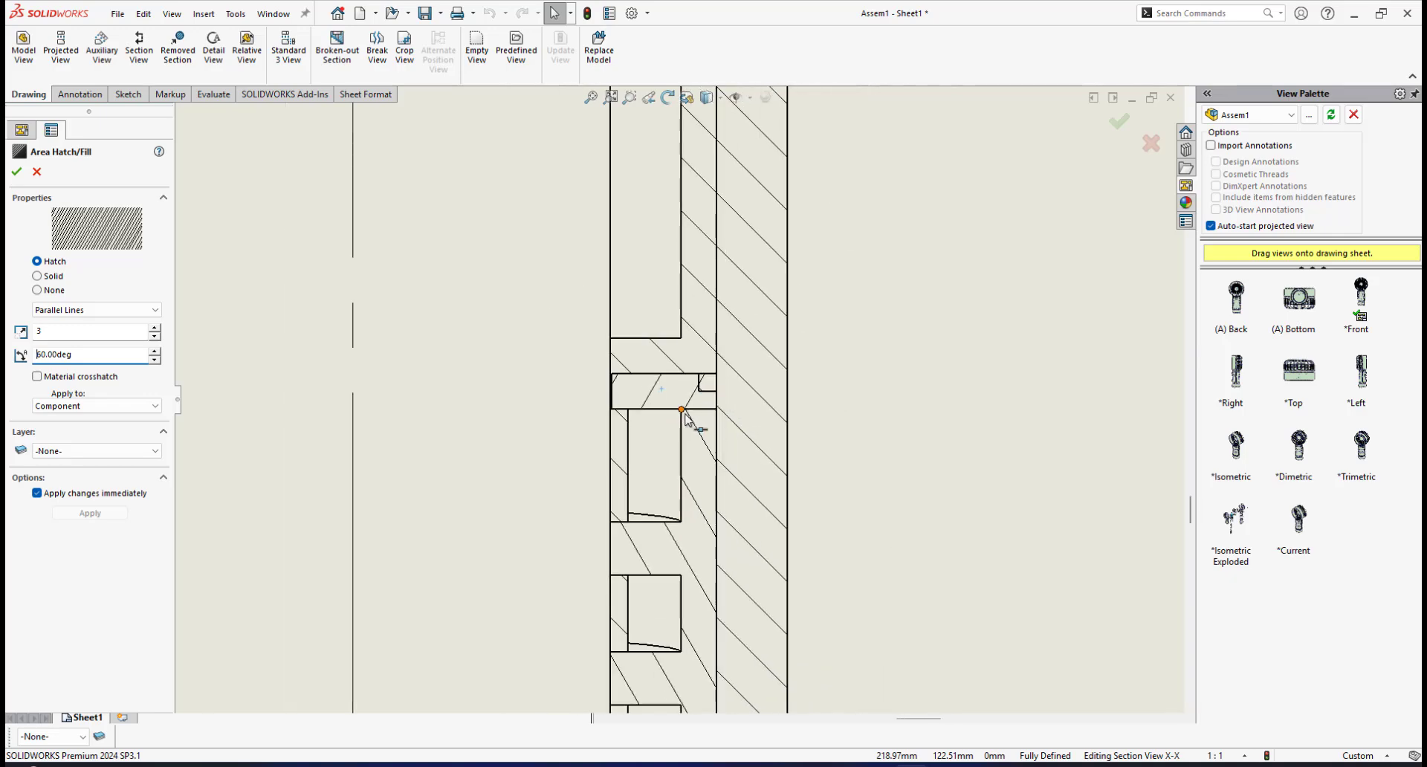
pyautogui.scroll(5, 621, 448)
pyautogui.scroll(-2, 318, 414)
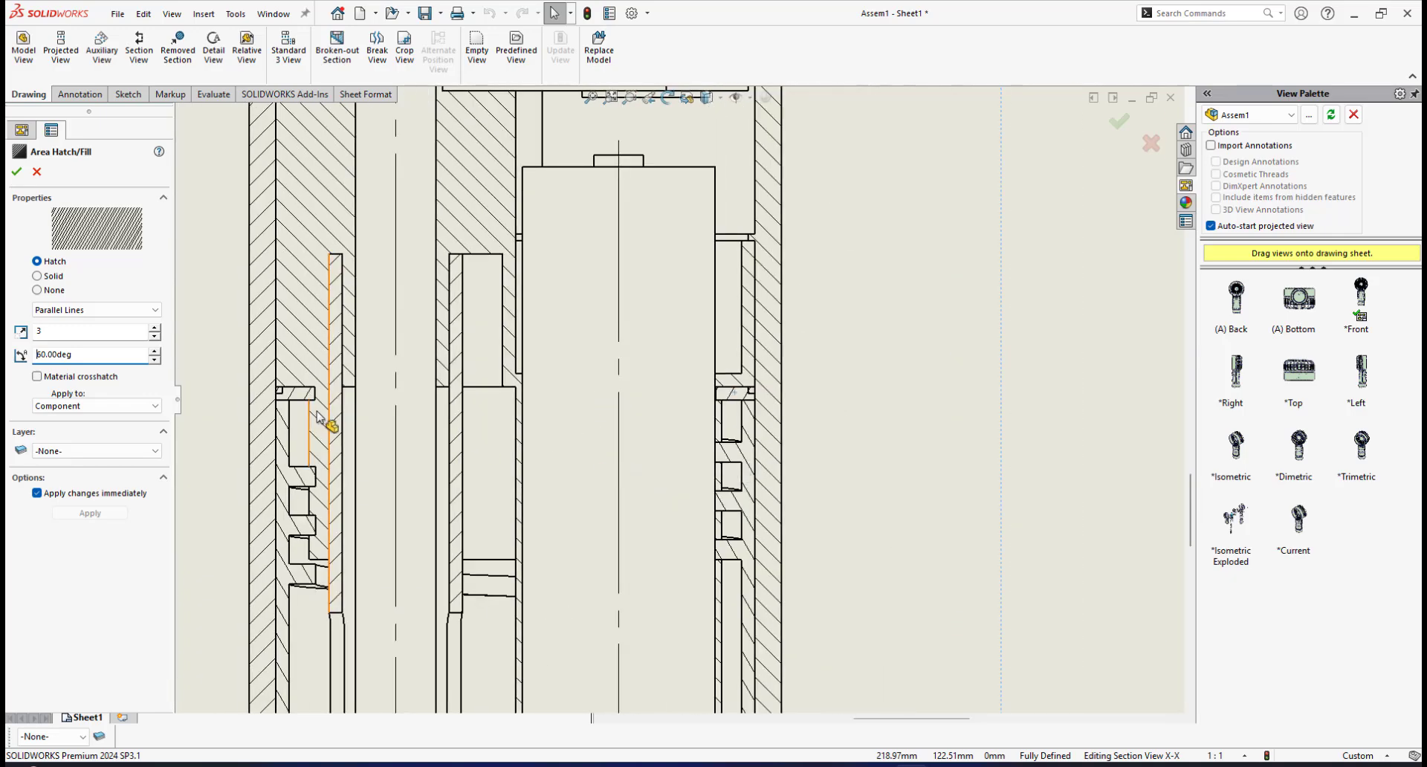
pyautogui.scroll(-2, 344, 415)
pyautogui.scroll(2, 840, 426)
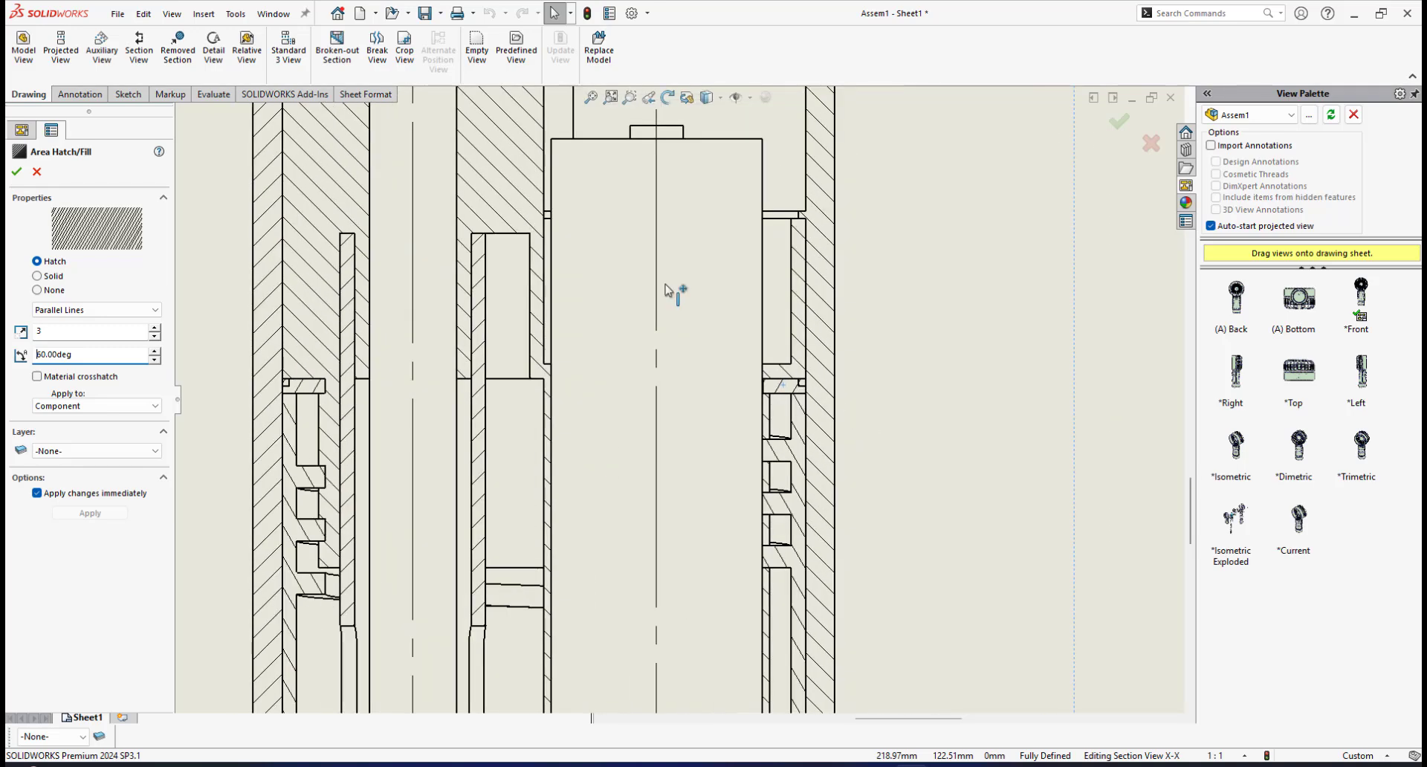
pyautogui.click(16, 173)
# Step: Extend the motor's horizontal centerline in the section view past the front casing's outer edge and save the drawing
pyautogui.scroll(3, 674, 425)
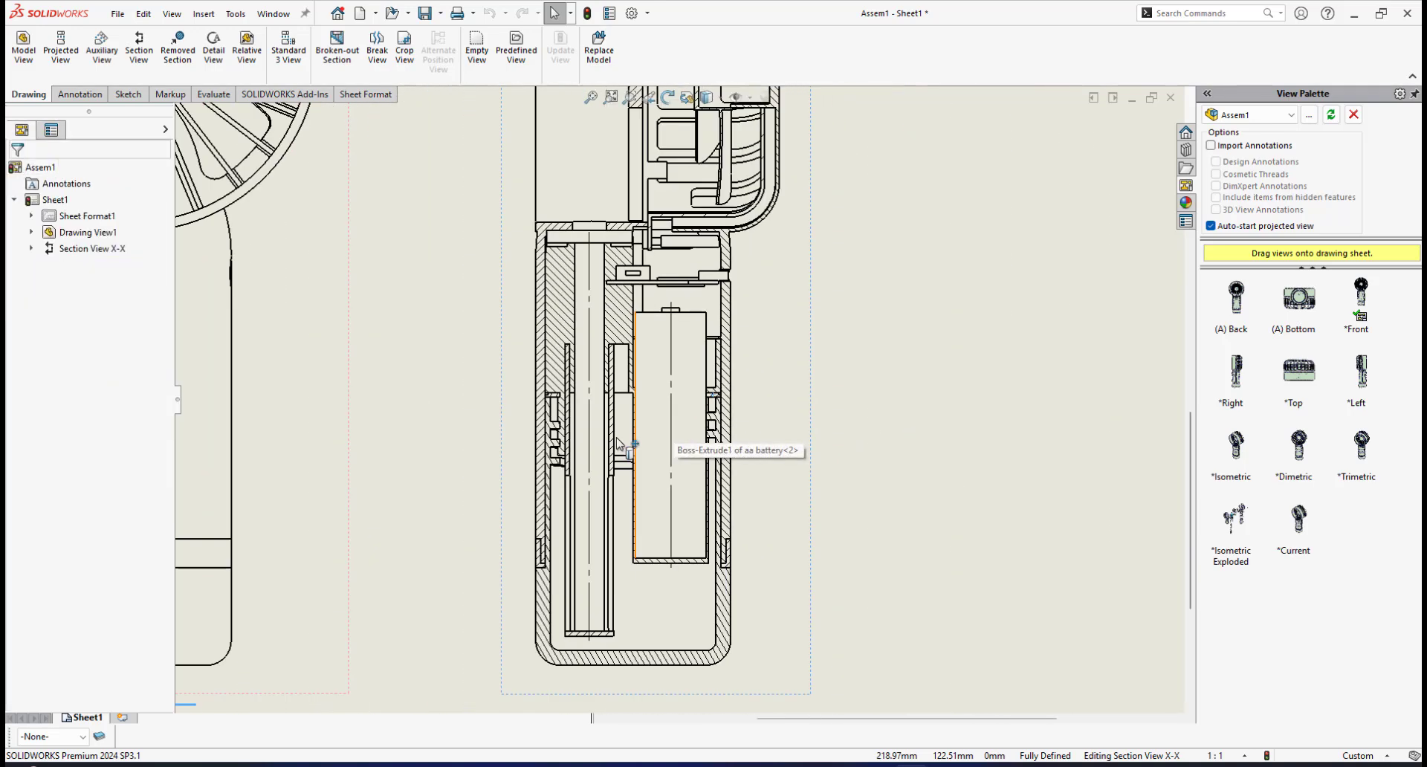
pyautogui.scroll(2, 654, 320)
pyautogui.scroll(1, 669, 297)
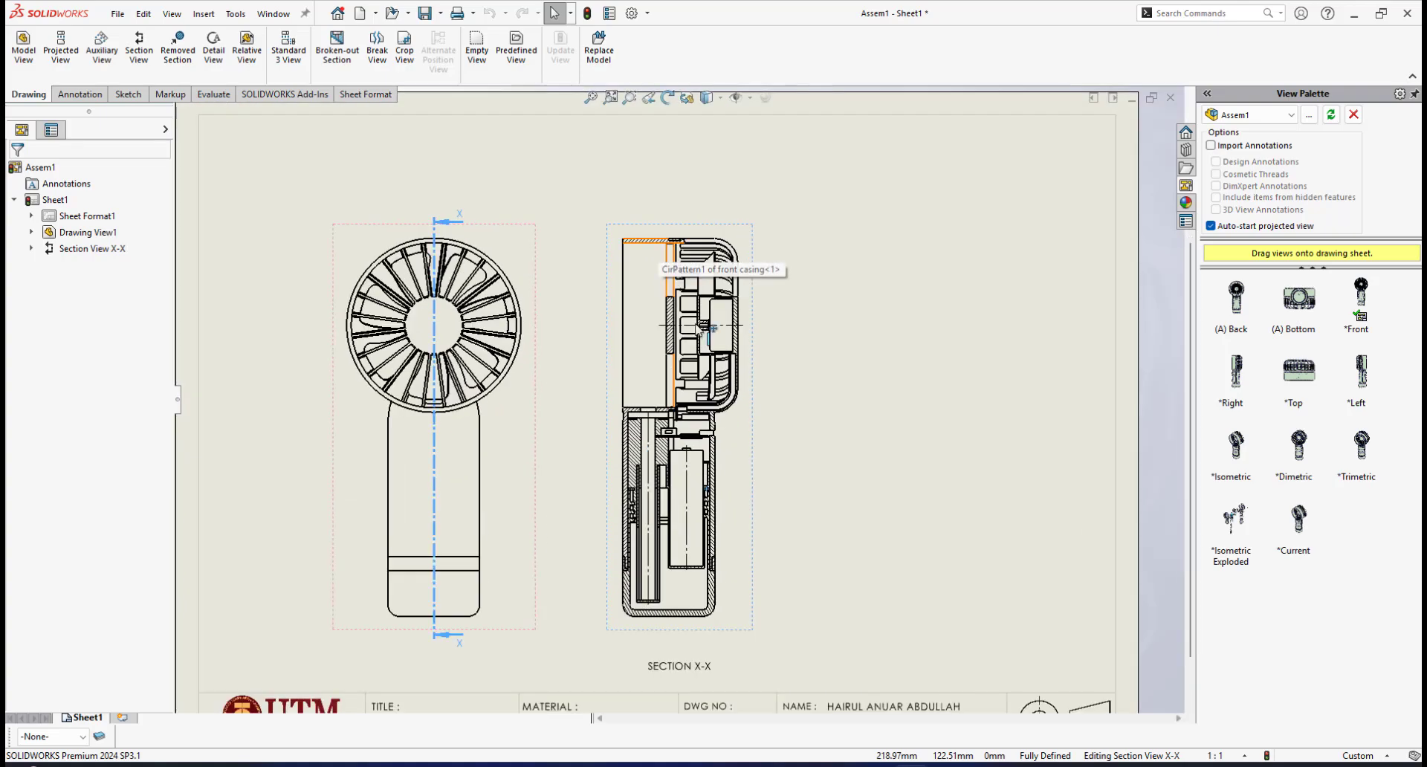
pyautogui.scroll(-4, 691, 279)
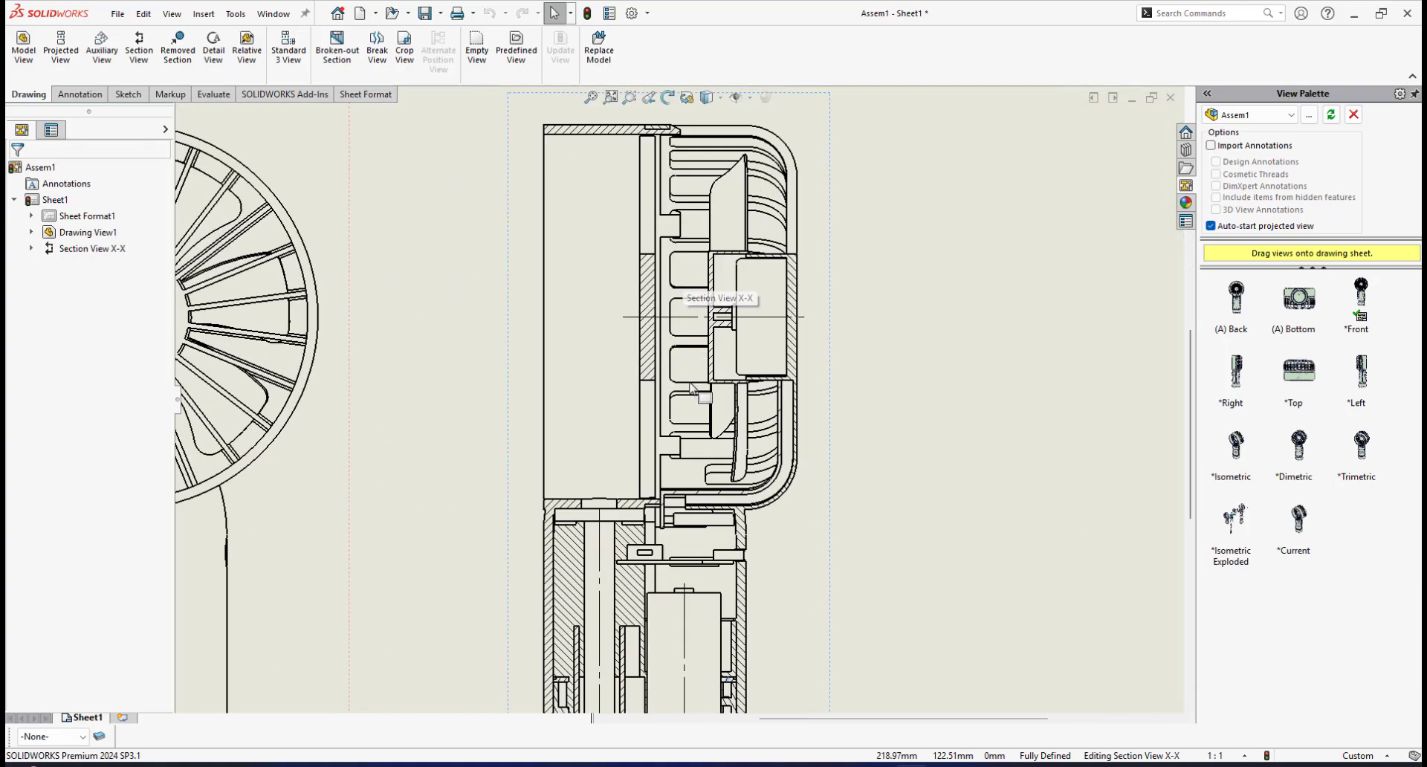
pyautogui.scroll(2, 632, 353)
pyautogui.scroll(-3, 784, 362)
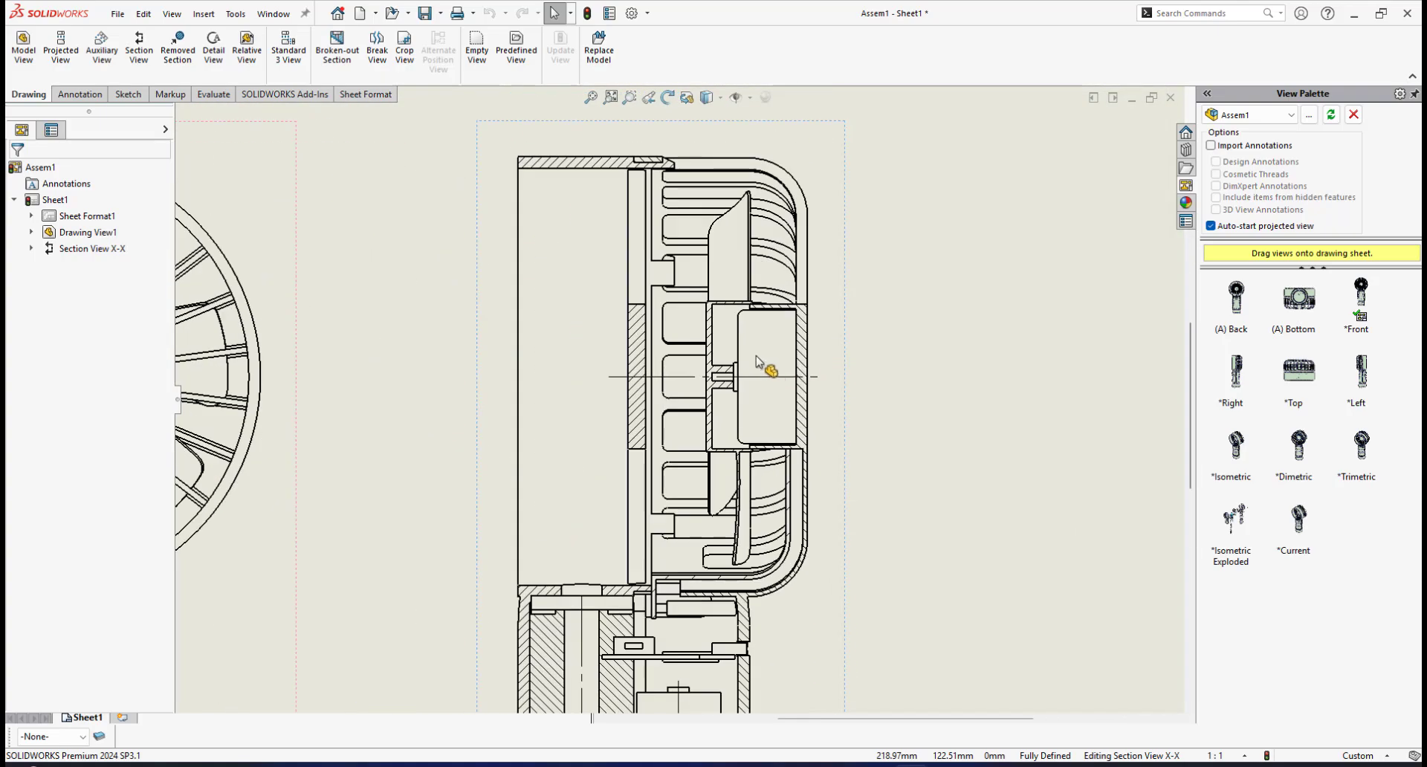
pyautogui.click(621, 400)
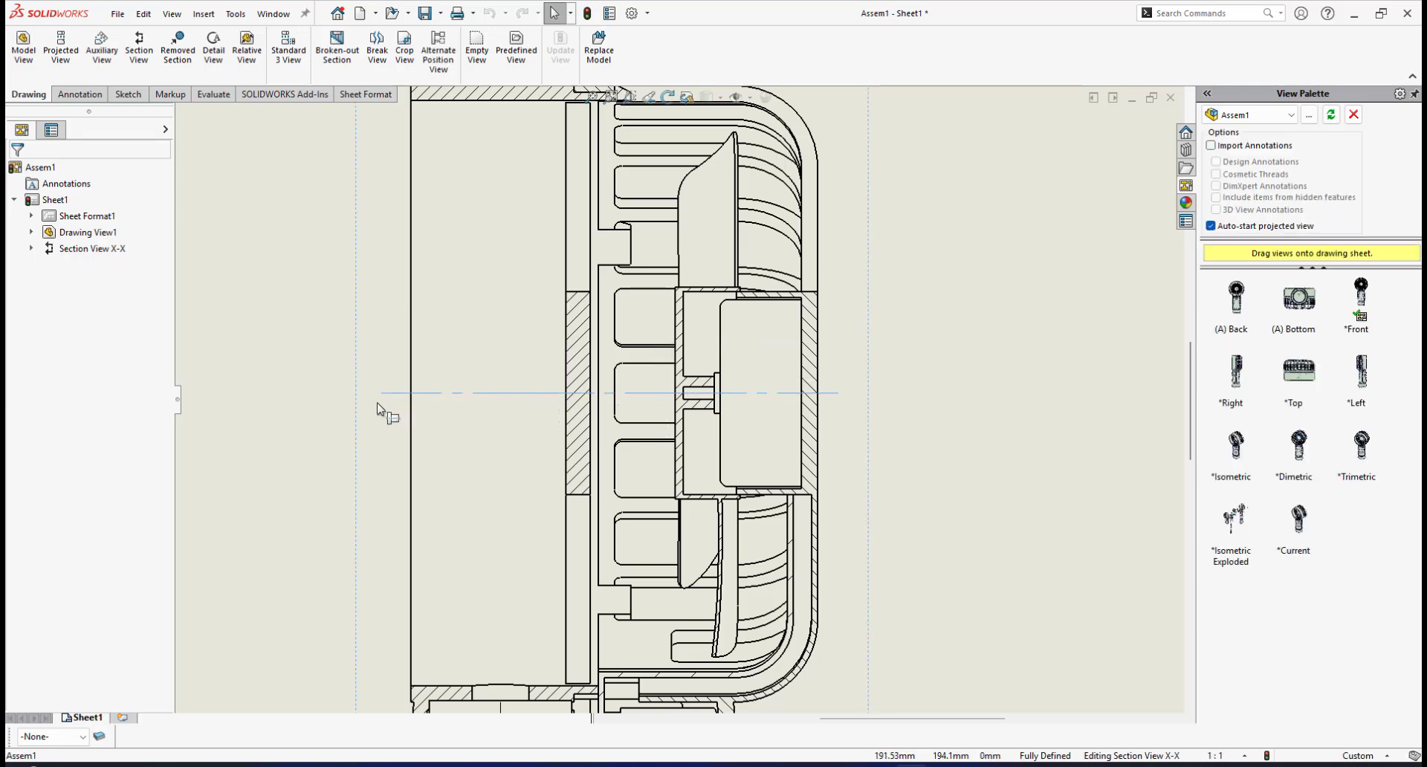
pyautogui.scroll(2, 691, 409)
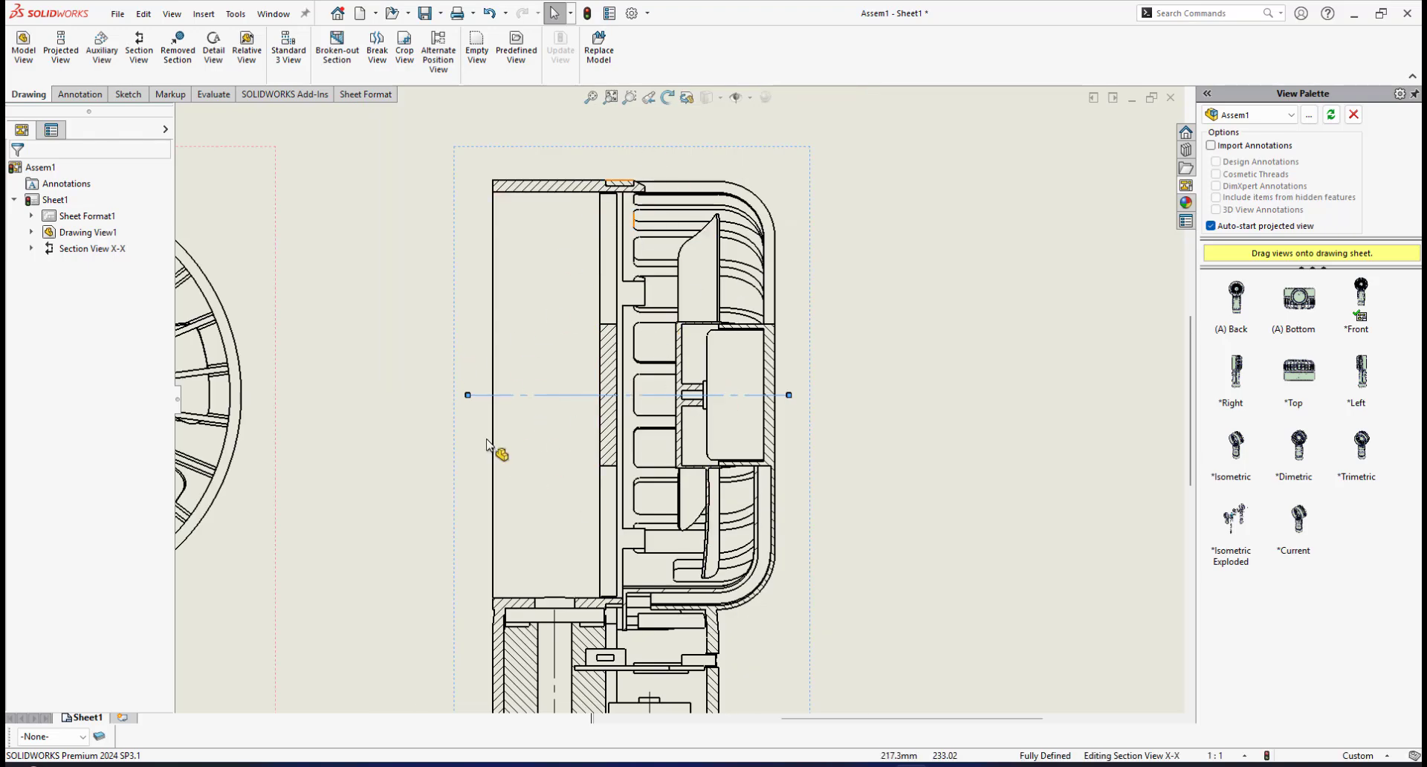
pyautogui.scroll(1, 669, 402)
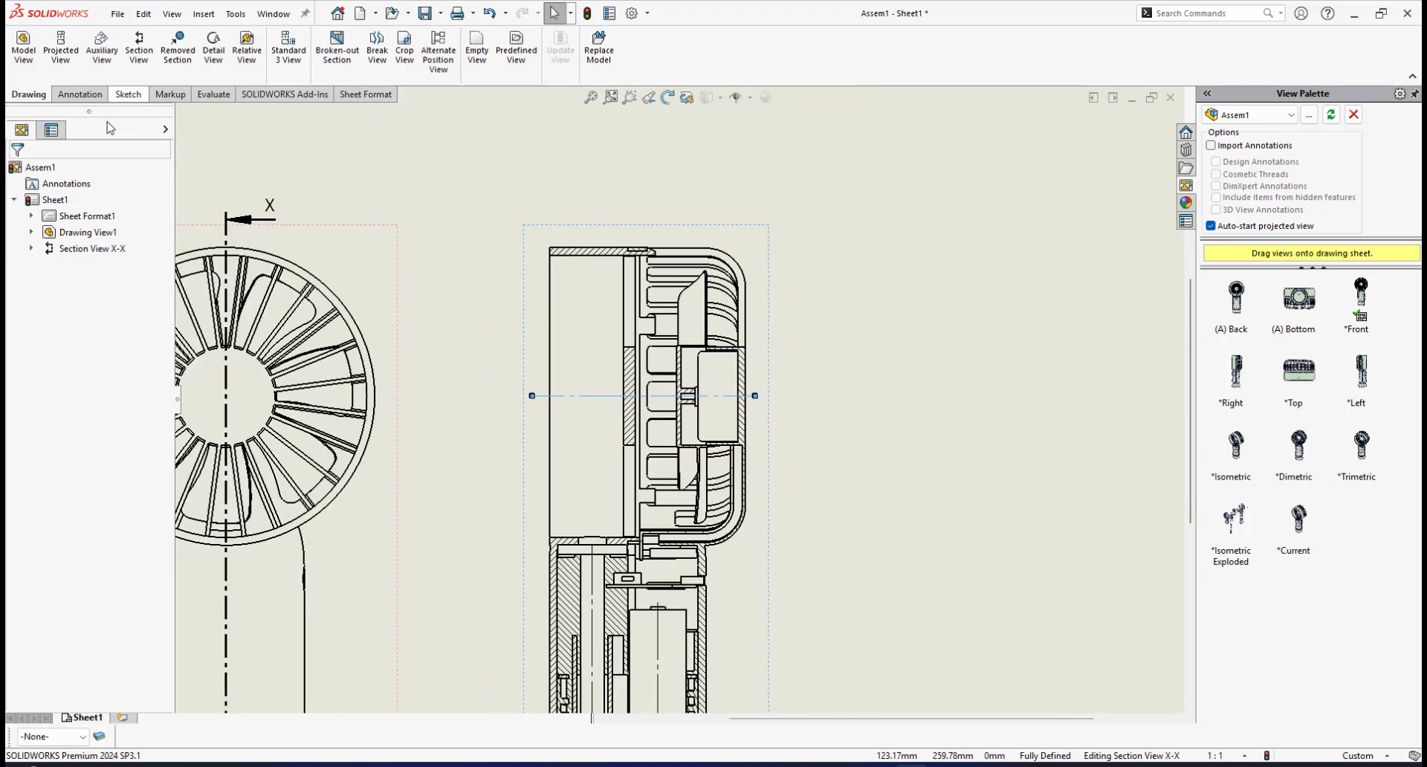
pyautogui.click(444, 257)
pyautogui.click(429, 18)
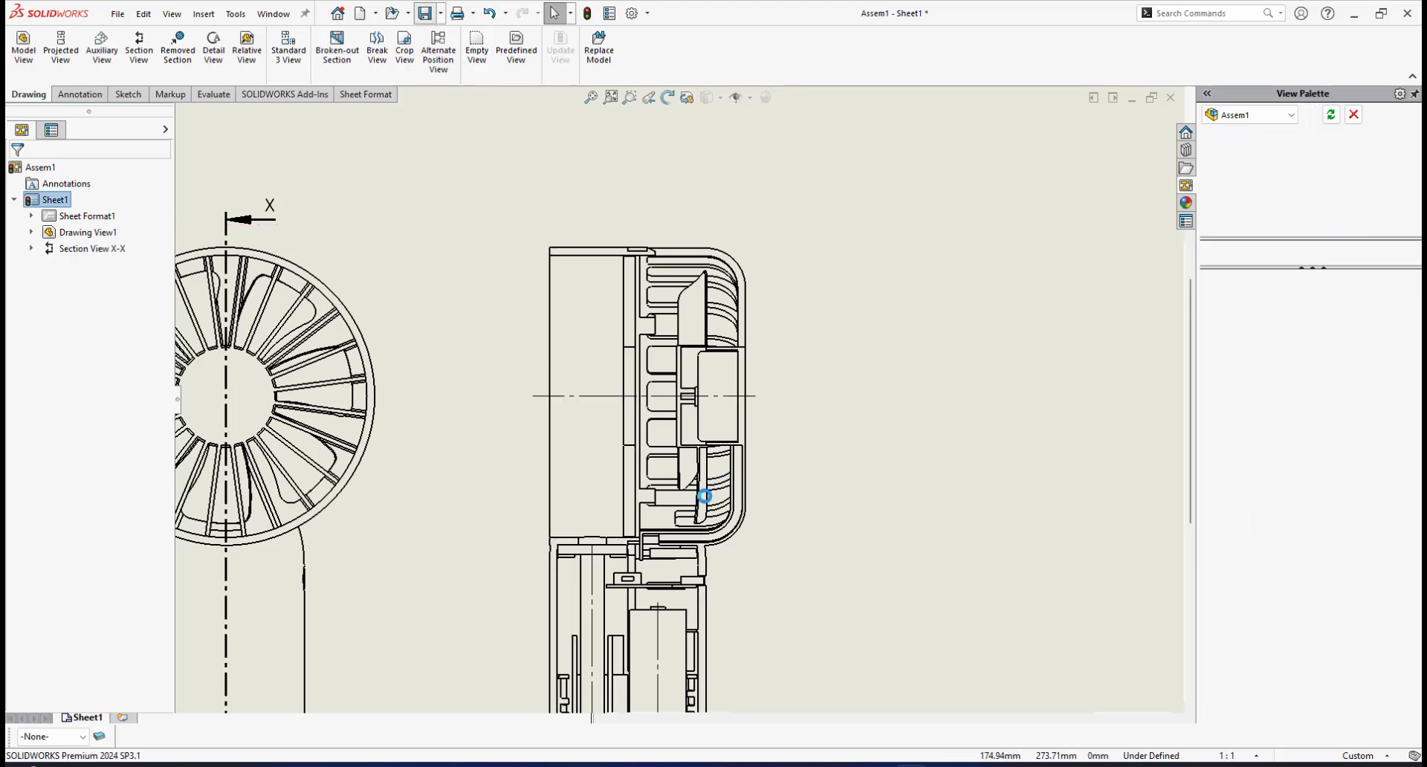
# Step: Edit the sheet format to reposition the 1:1 scale note in the title block and return to the sheet
pyautogui.scroll(-3, 718, 594)
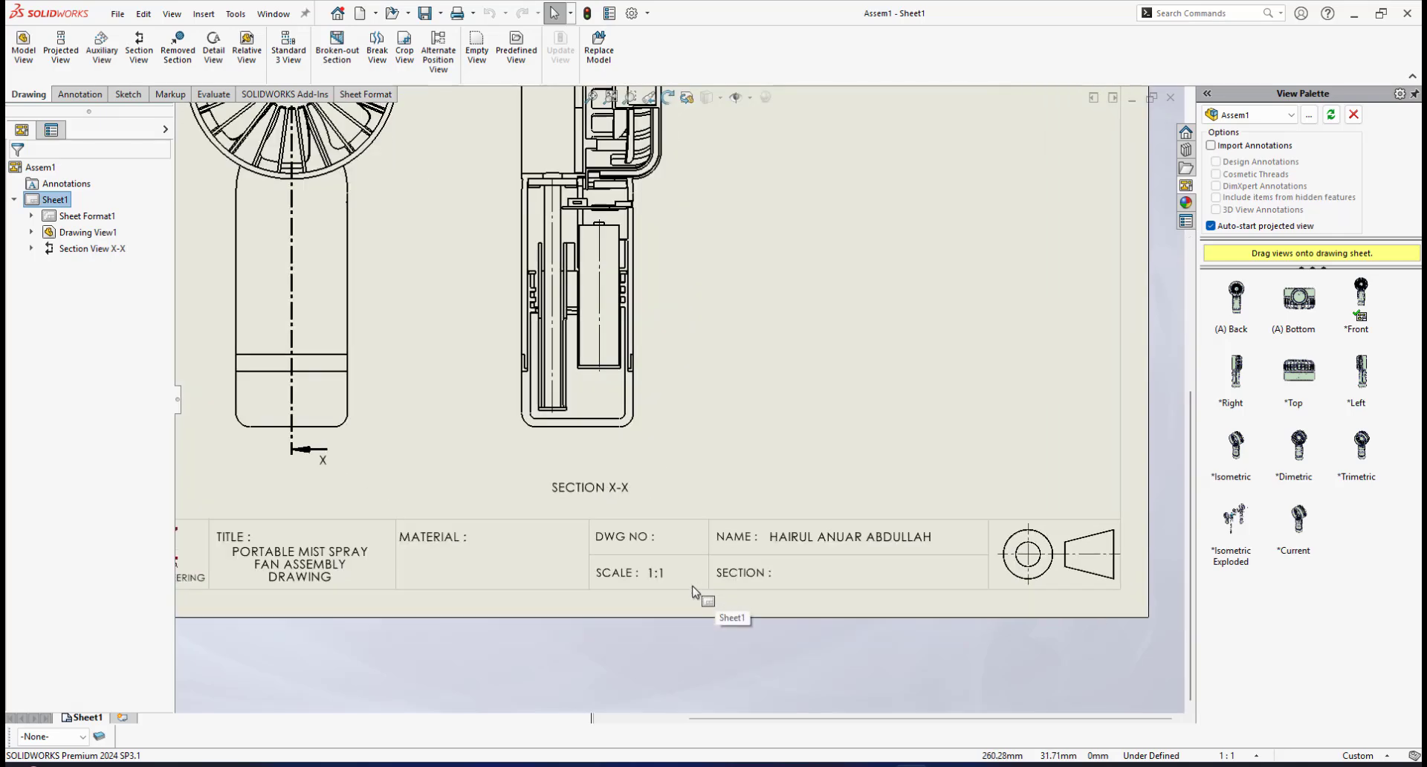
pyautogui.rightClick(654, 580)
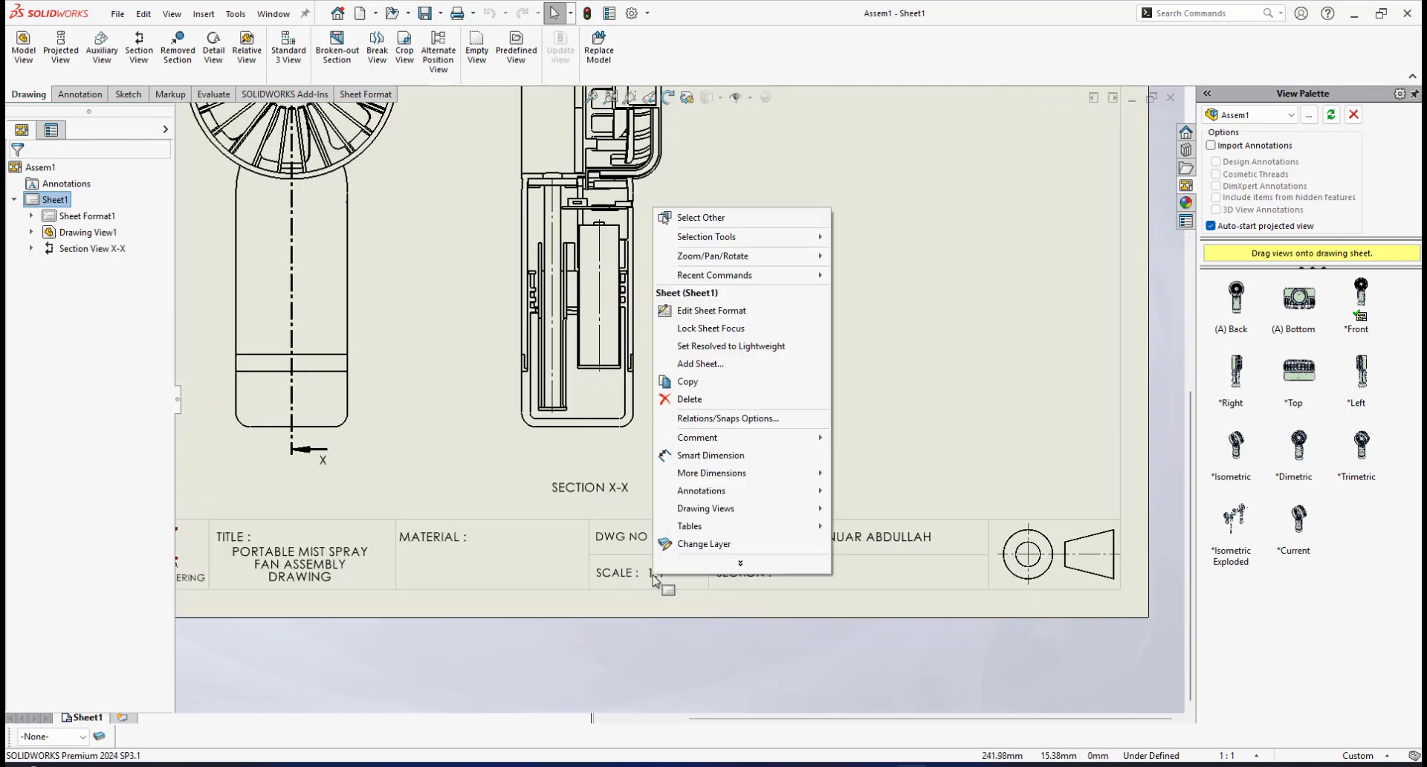
pyautogui.click(716, 311)
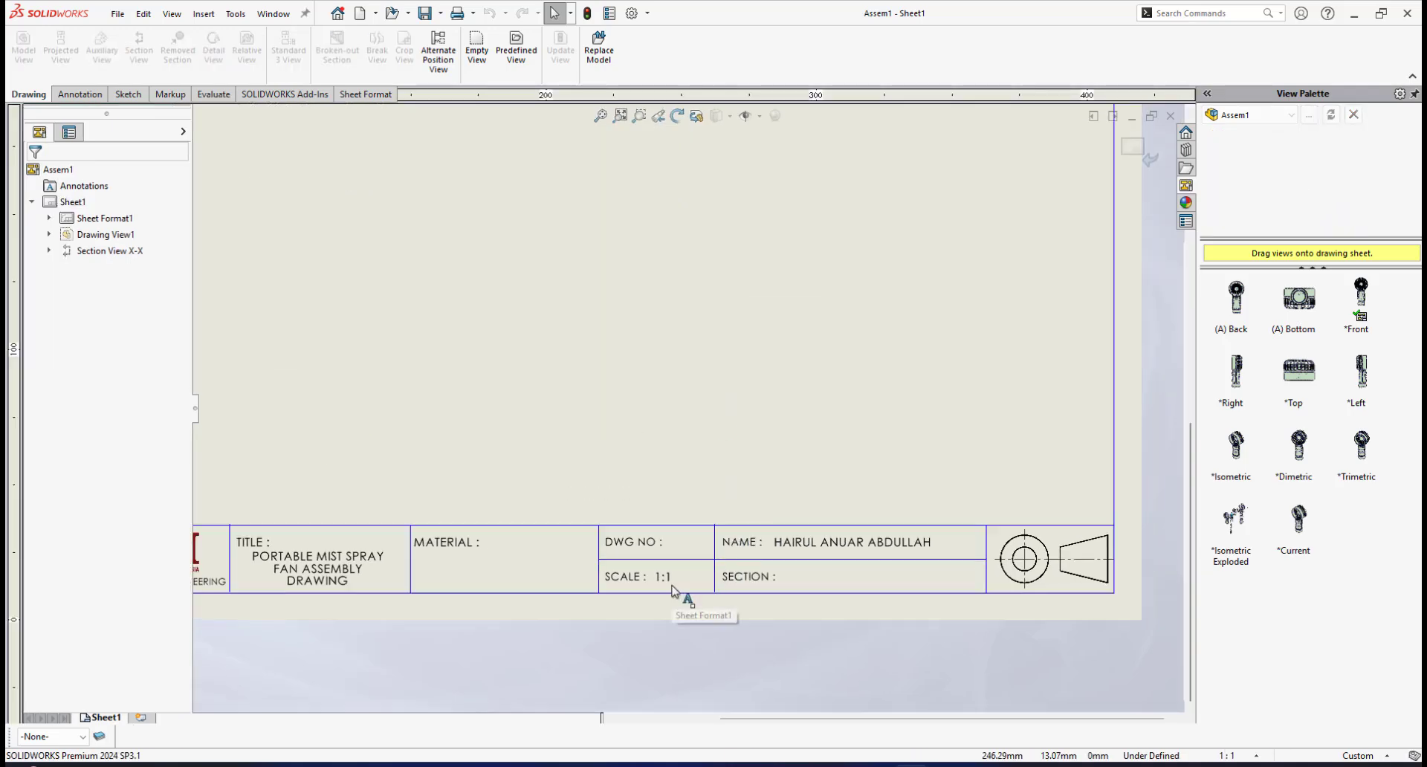
pyautogui.scroll(-3, 673, 591)
pyautogui.click(691, 510)
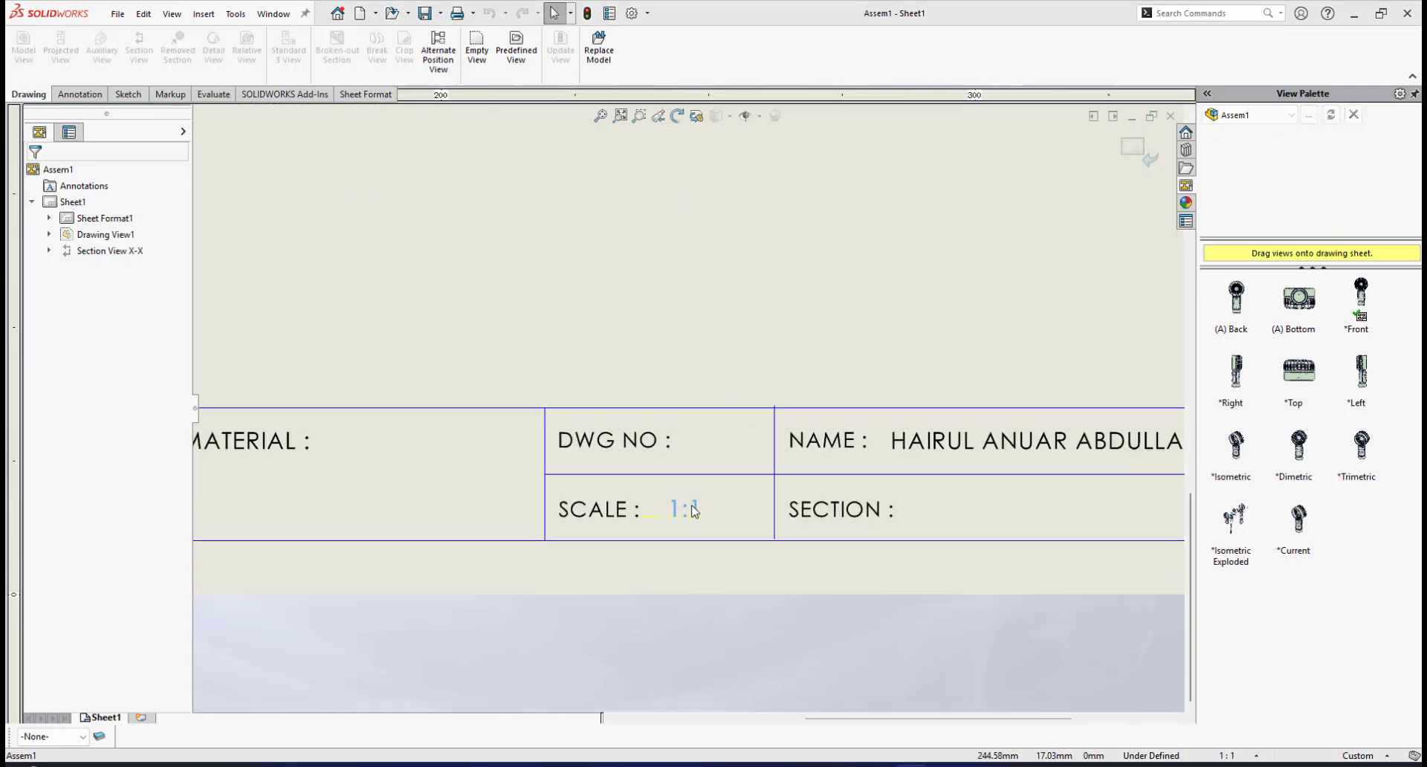
pyautogui.doubleClick(682, 510)
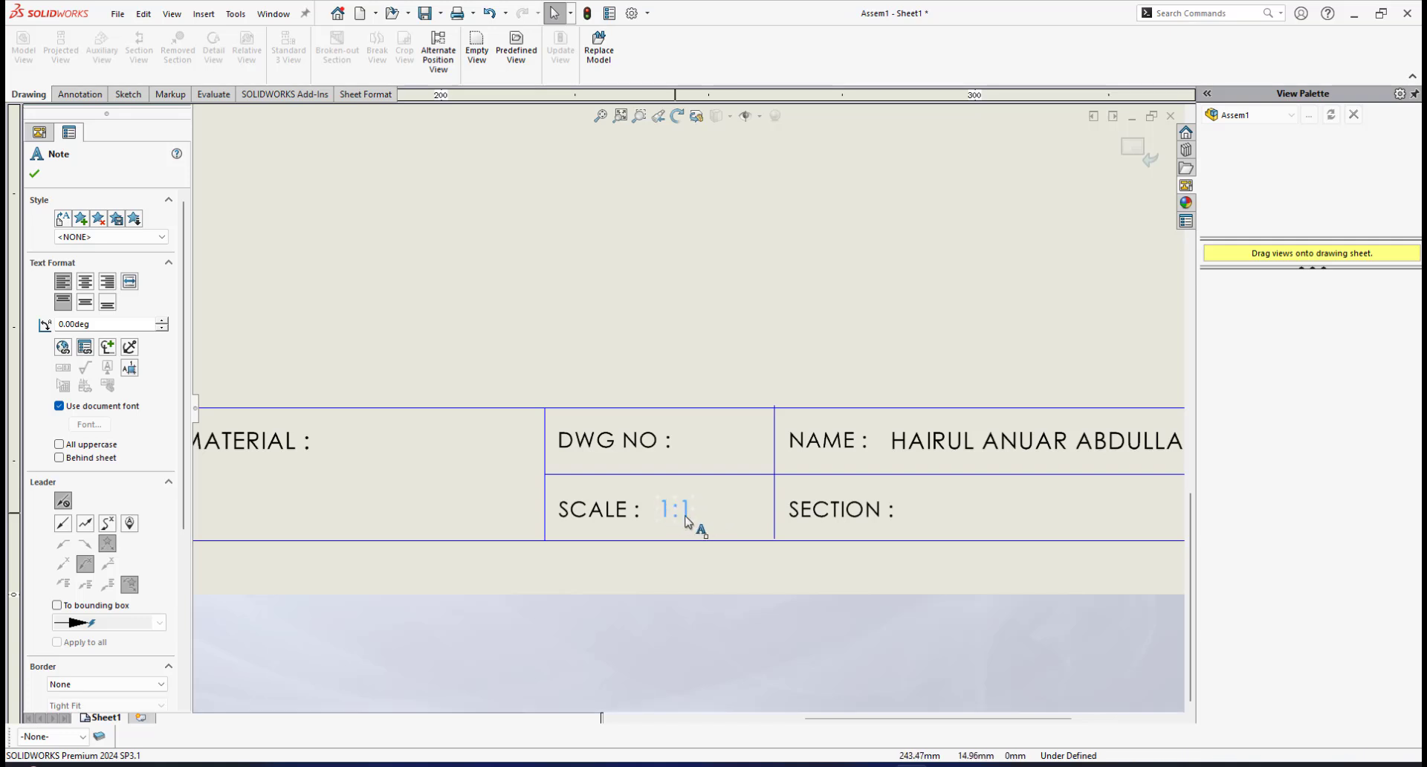
pyautogui.click(1131, 151)
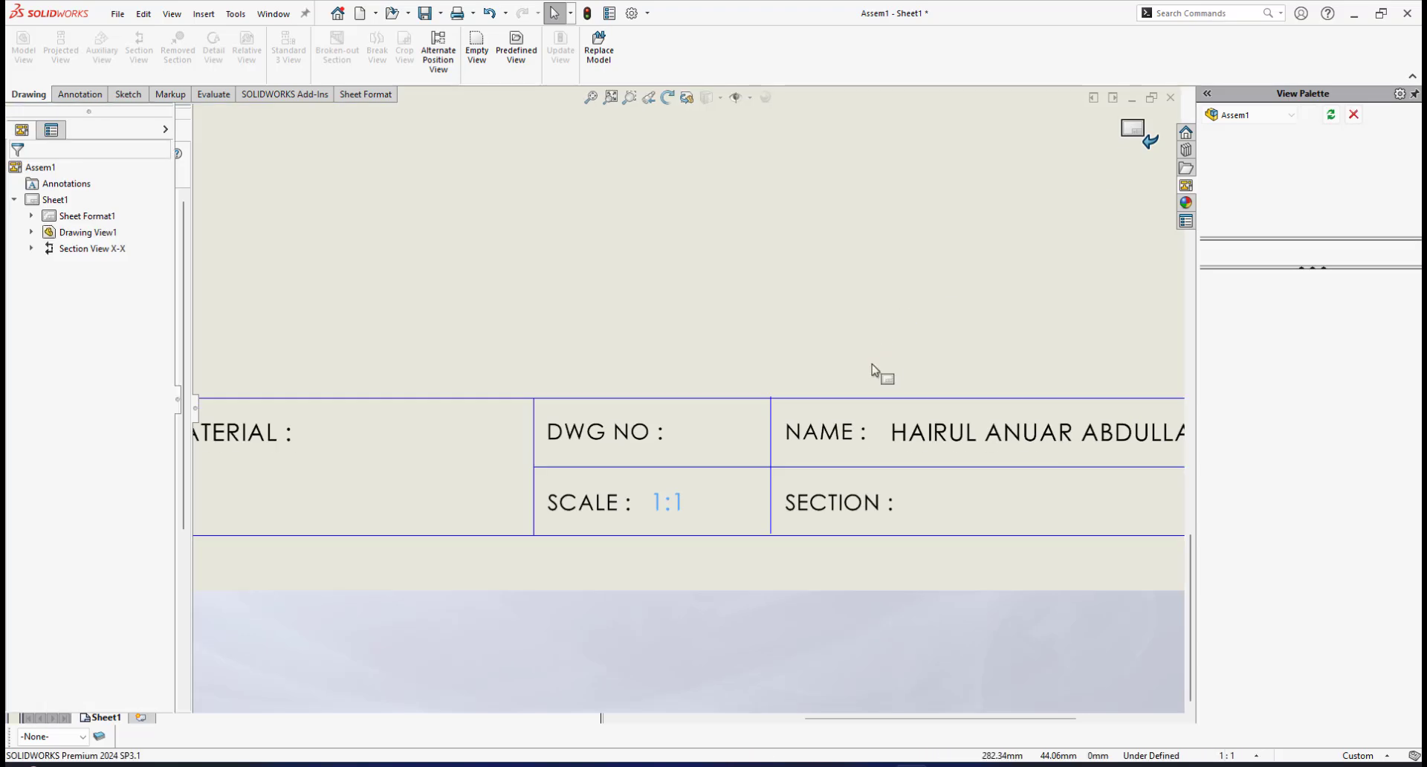
# Step: Select the fan's front view and examine the scale entry in the title block
pyautogui.press('f')
pyautogui.scroll(-4, 663, 327)
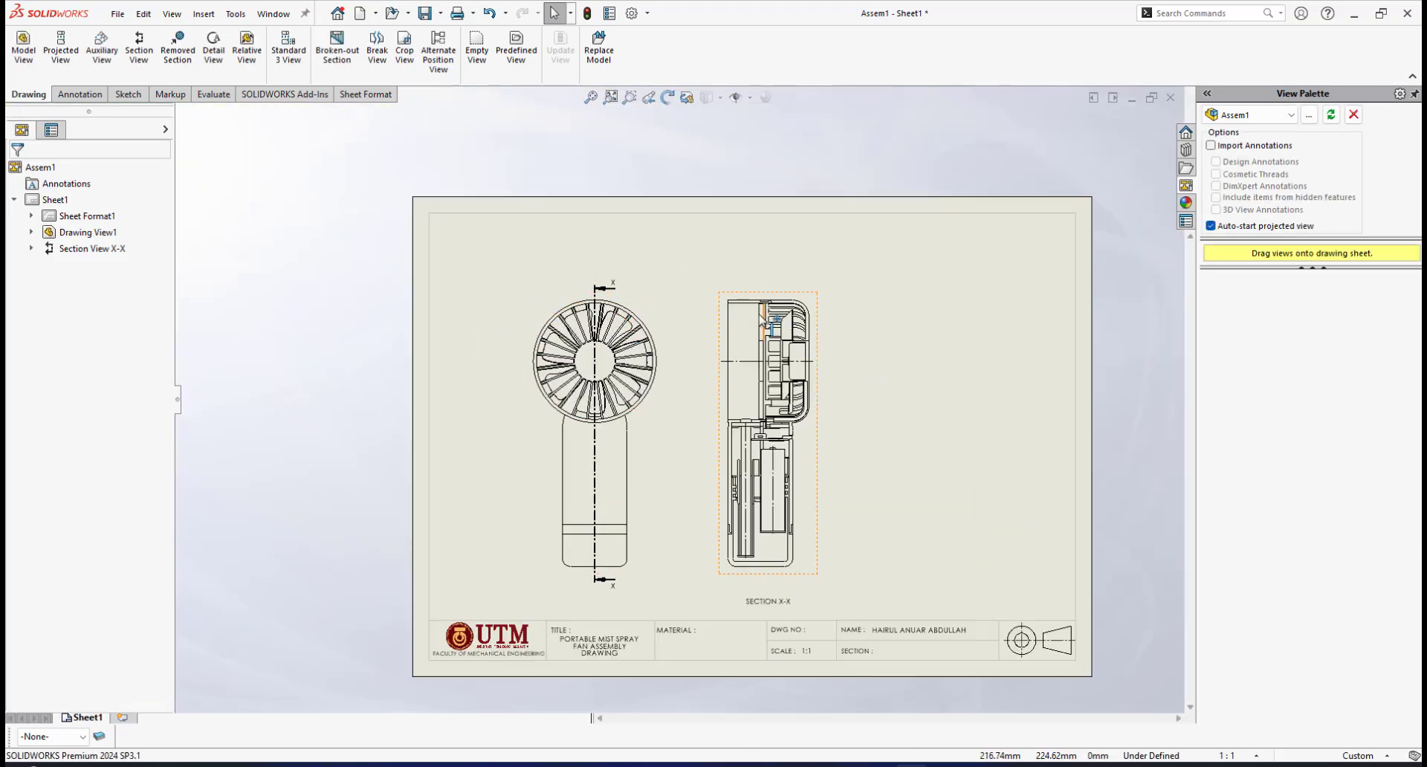
pyautogui.click(658, 299)
pyautogui.scroll(-5, 810, 658)
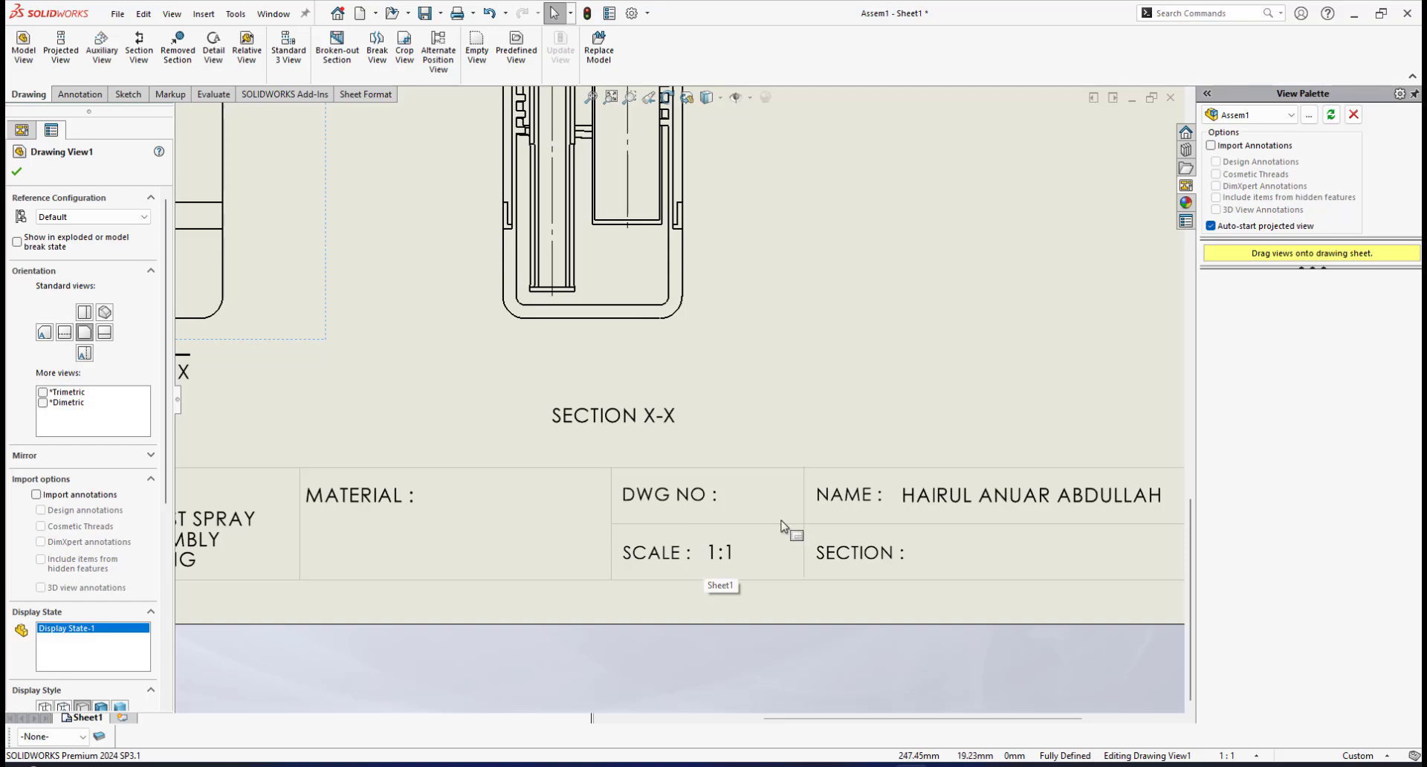
# Step: Examine the front and section views, focusing on the small power button detail on the handle's side edge just below the fan ring
pyautogui.scroll(9, 817, 488)
pyautogui.scroll(-3, 621, 296)
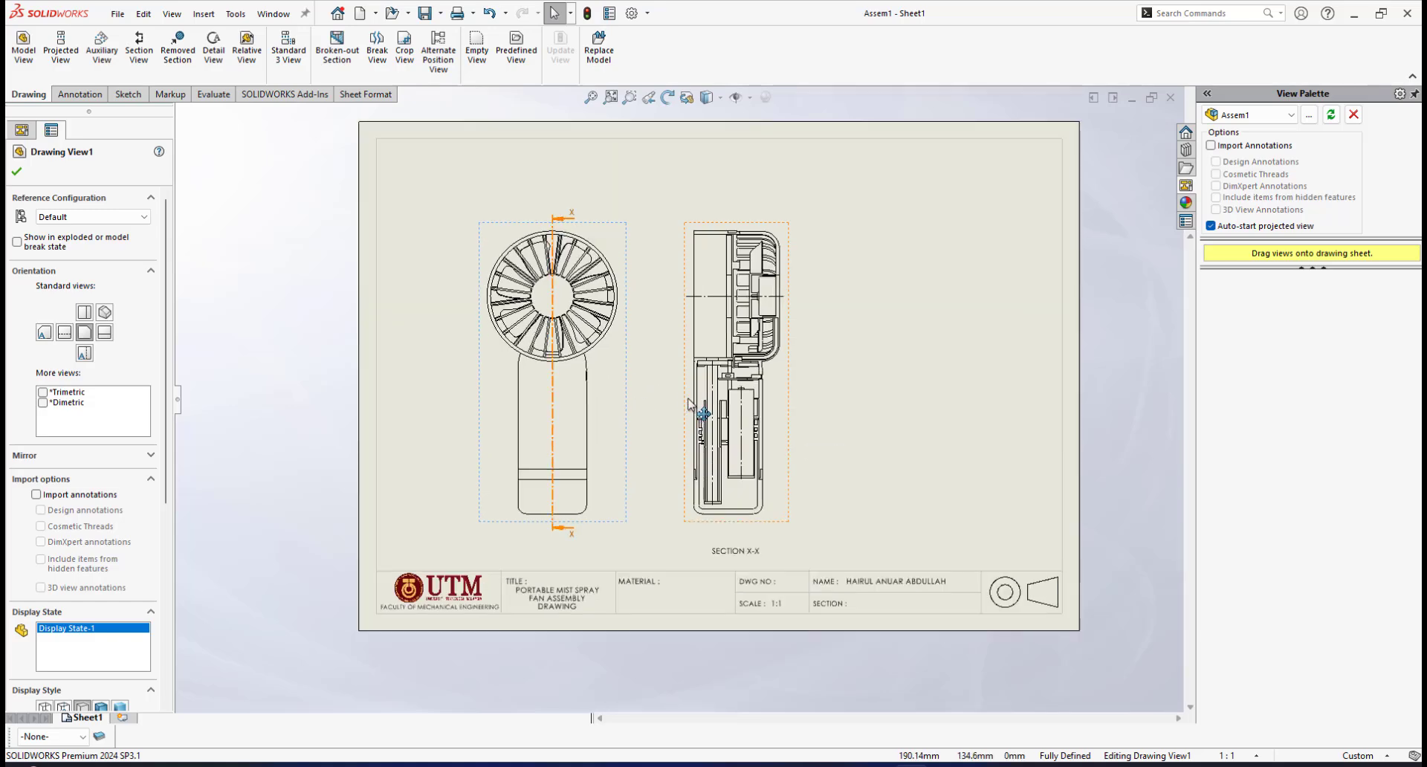
pyautogui.scroll(-3, 687, 405)
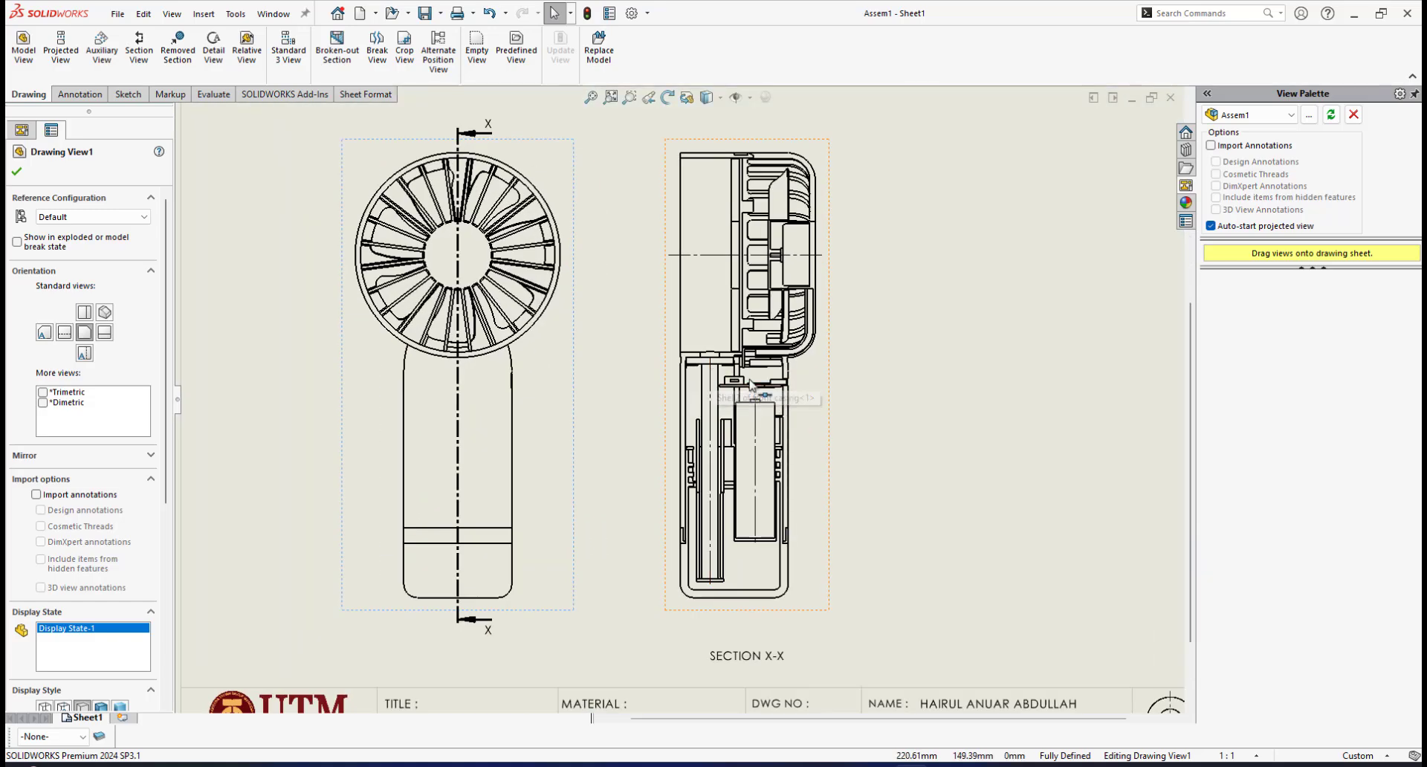
pyautogui.scroll(-1, 787, 372)
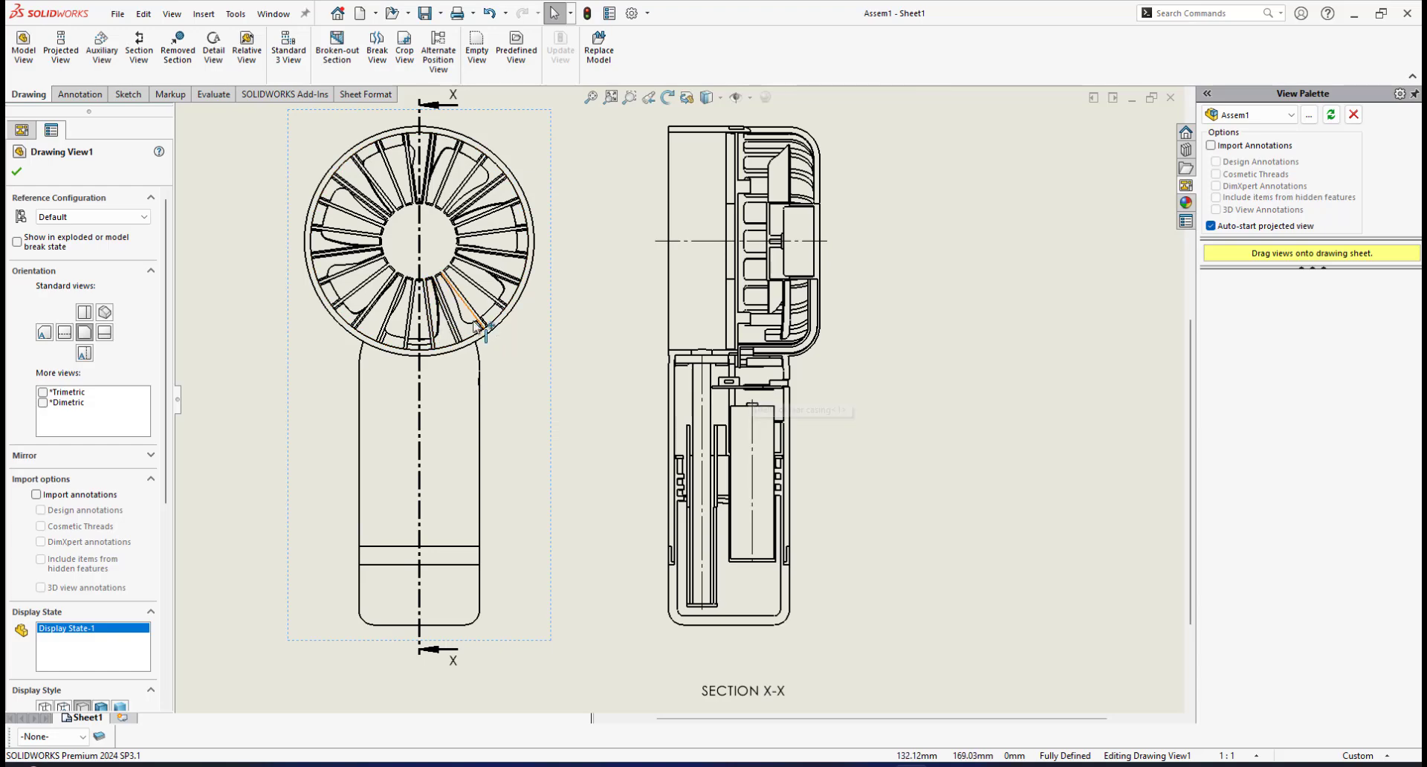
pyautogui.scroll(-2, 821, 413)
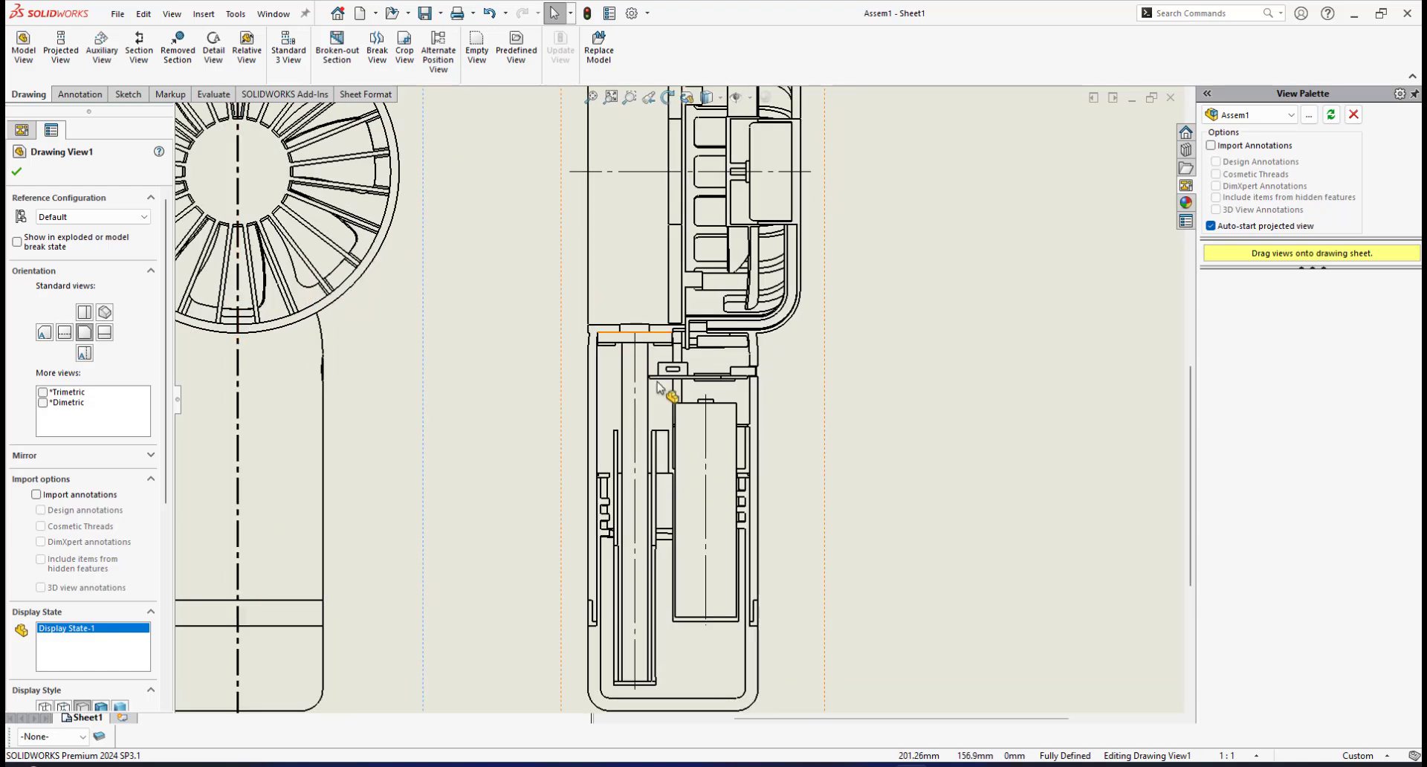
pyautogui.scroll(3, 655, 399)
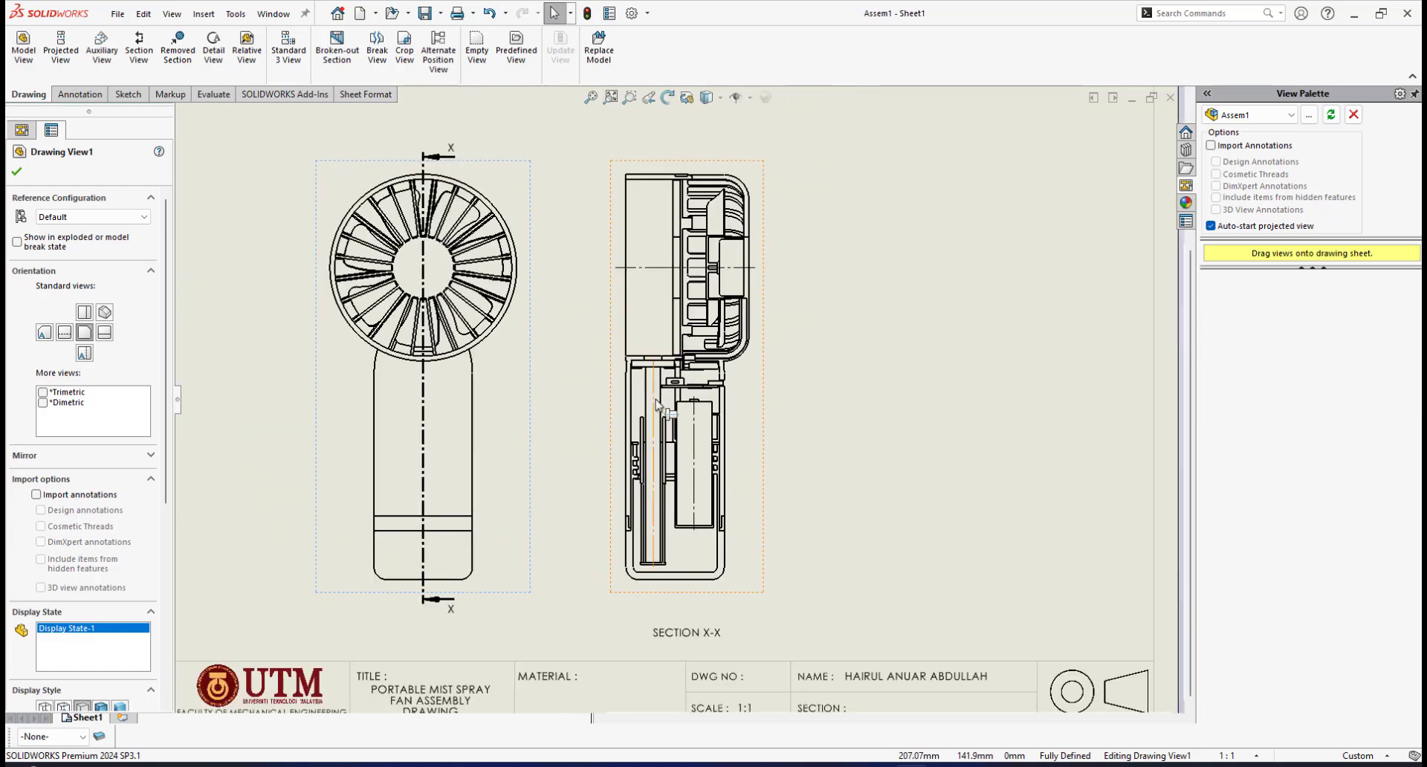
pyautogui.scroll(-5, 463, 375)
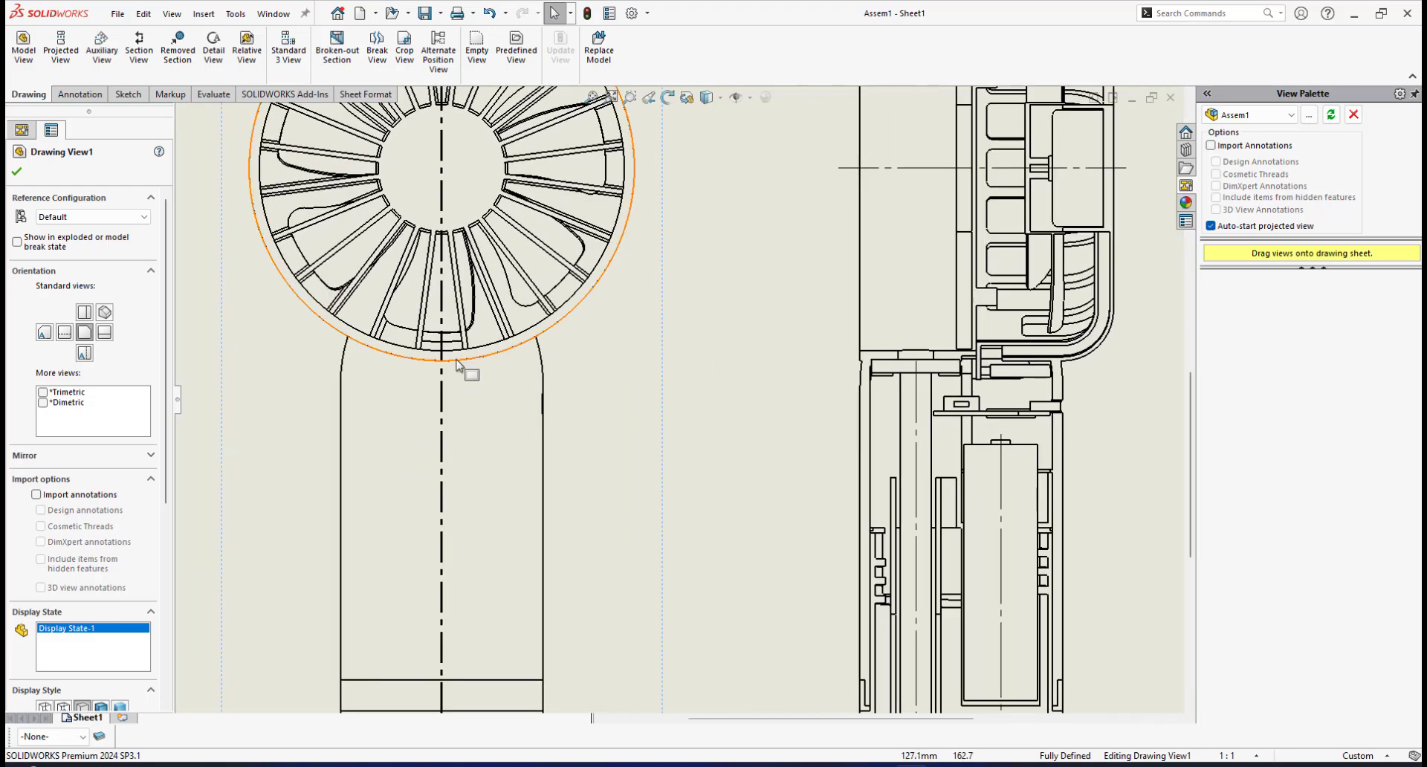
pyautogui.scroll(-2, 526, 294)
pyautogui.scroll(2, 628, 428)
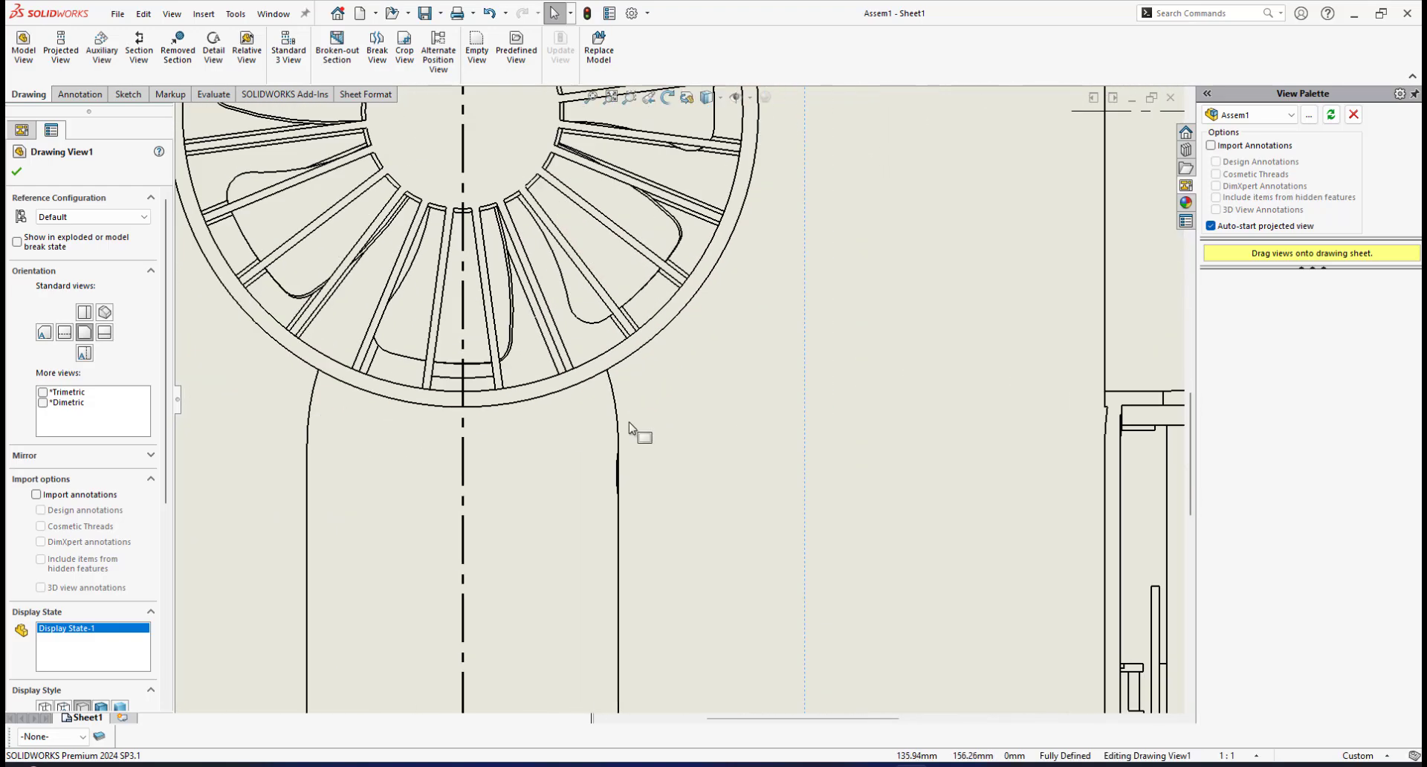
pyautogui.scroll(-2, 636, 432)
pyautogui.scroll(-4, 636, 524)
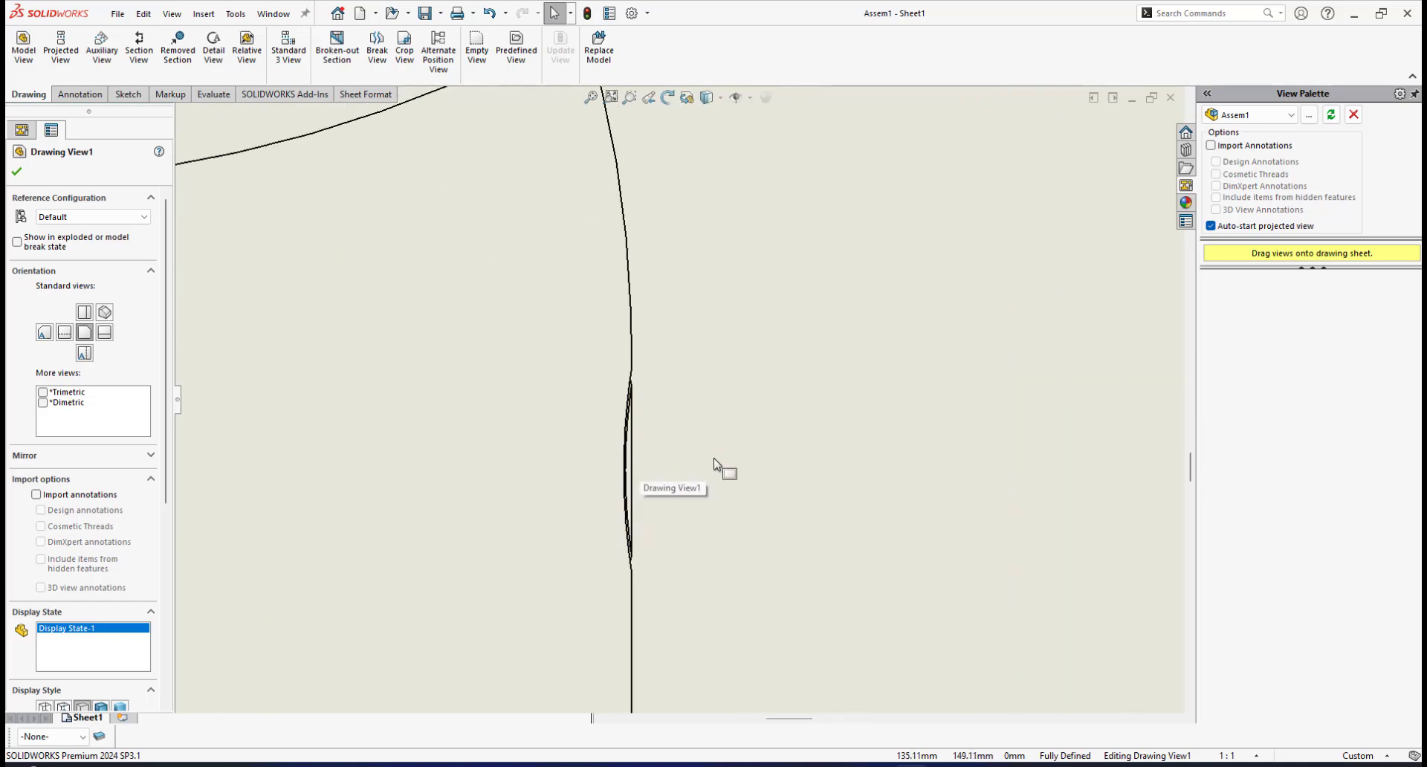
pyautogui.scroll(1, 702, 459)
pyautogui.scroll(-1, 702, 460)
pyautogui.scroll(-1, 702, 460)
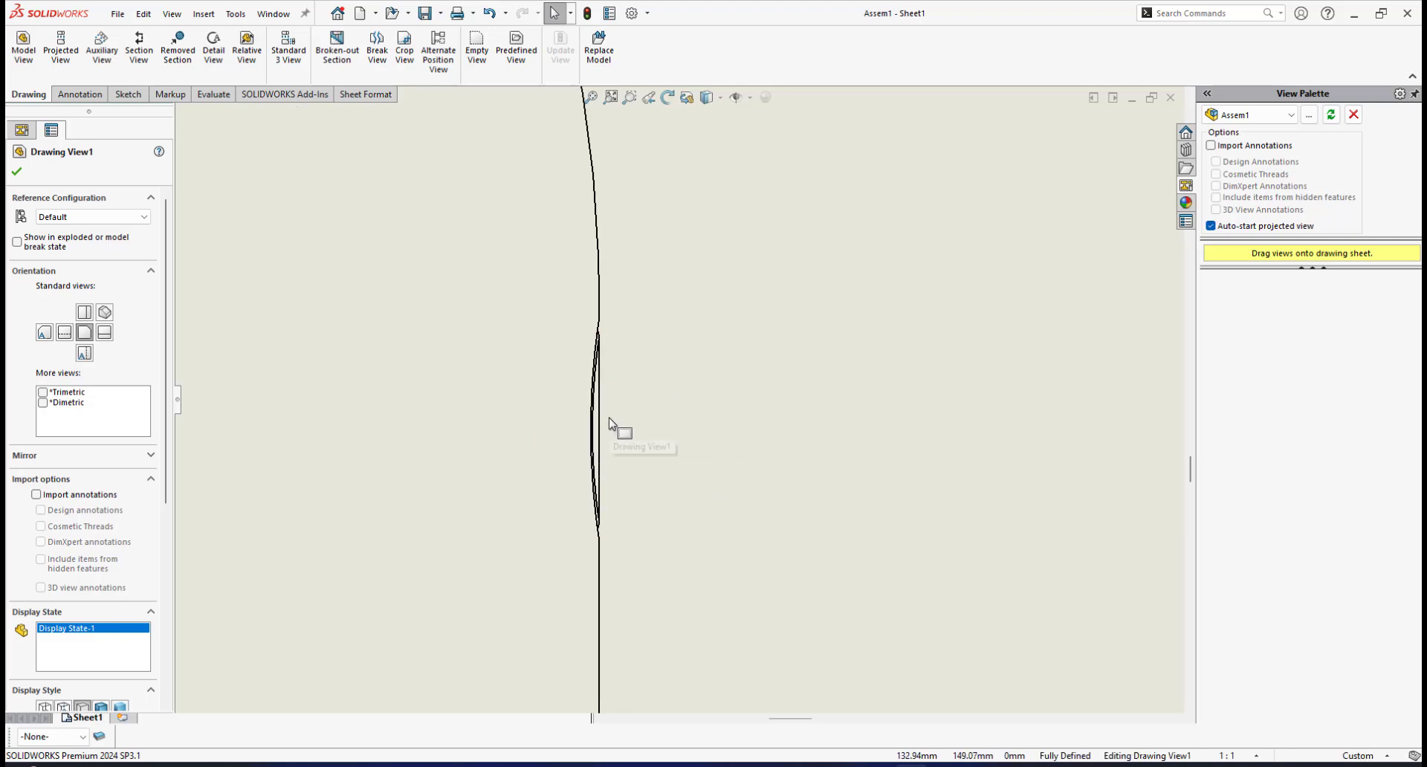
pyautogui.scroll(1, 672, 424)
pyautogui.scroll(-1, 672, 424)
pyautogui.scroll(2, 570, 350)
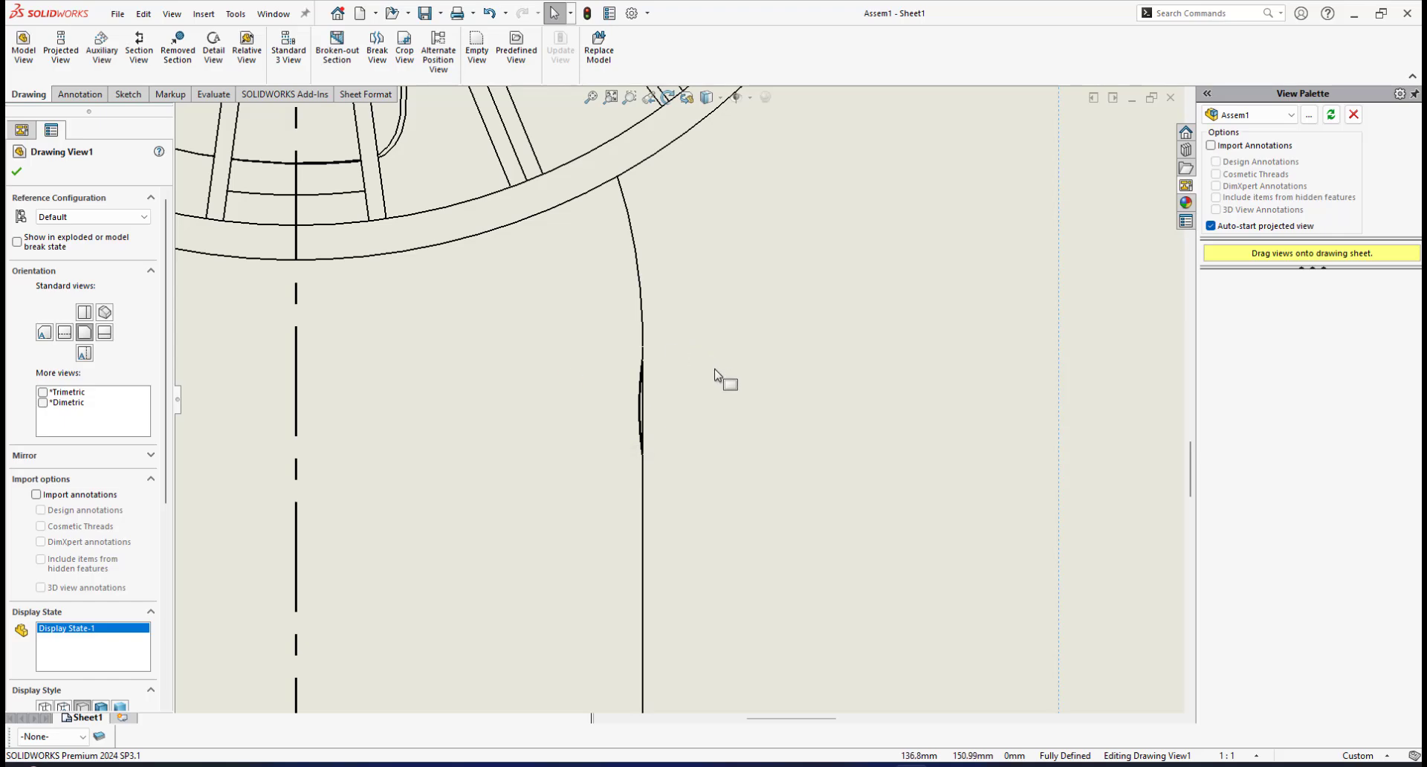
pyautogui.scroll(2, 714, 373)
pyautogui.scroll(-1, 714, 374)
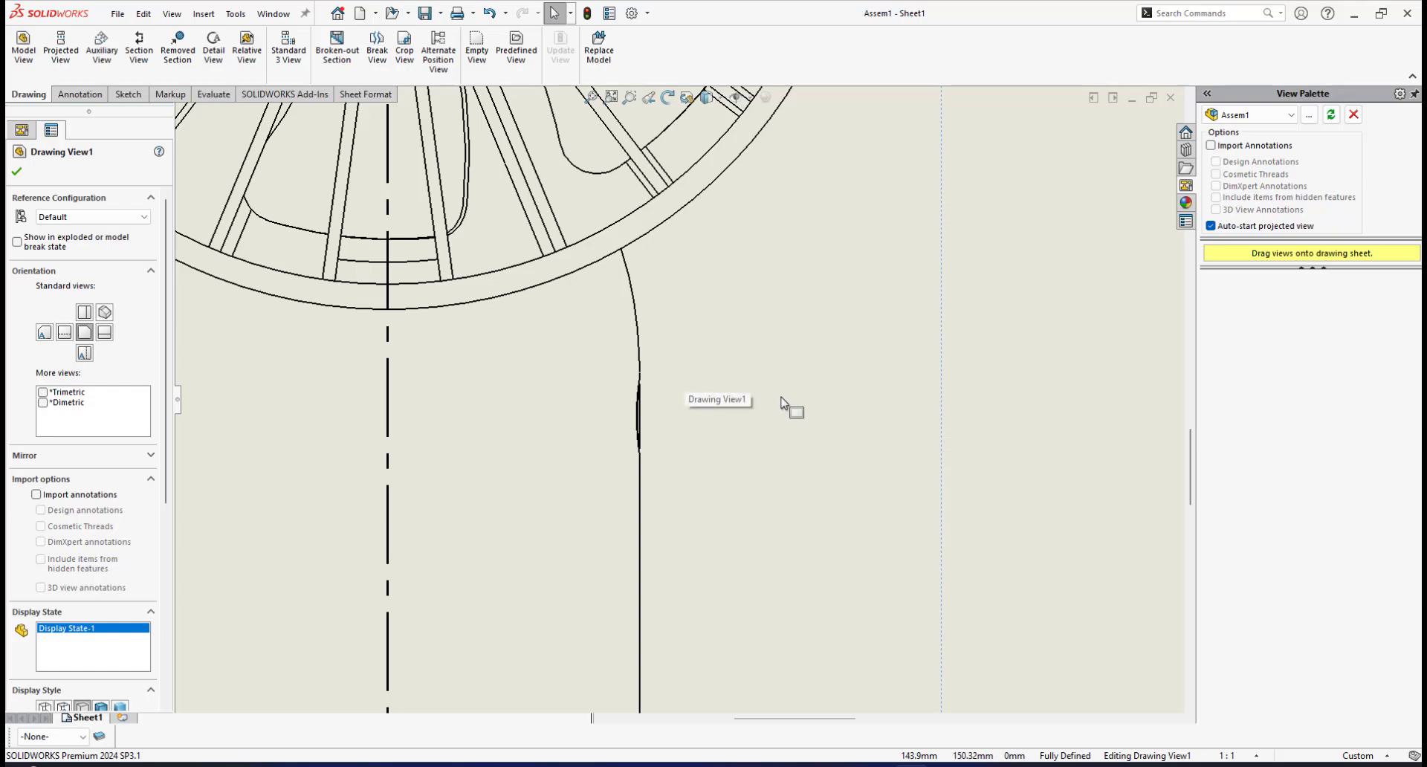
# Step: Lock the view focus on the fan's front view around the power button on the handle's side edge
pyautogui.doubleClick(823, 299)
pyautogui.scroll(-1, 822, 298)
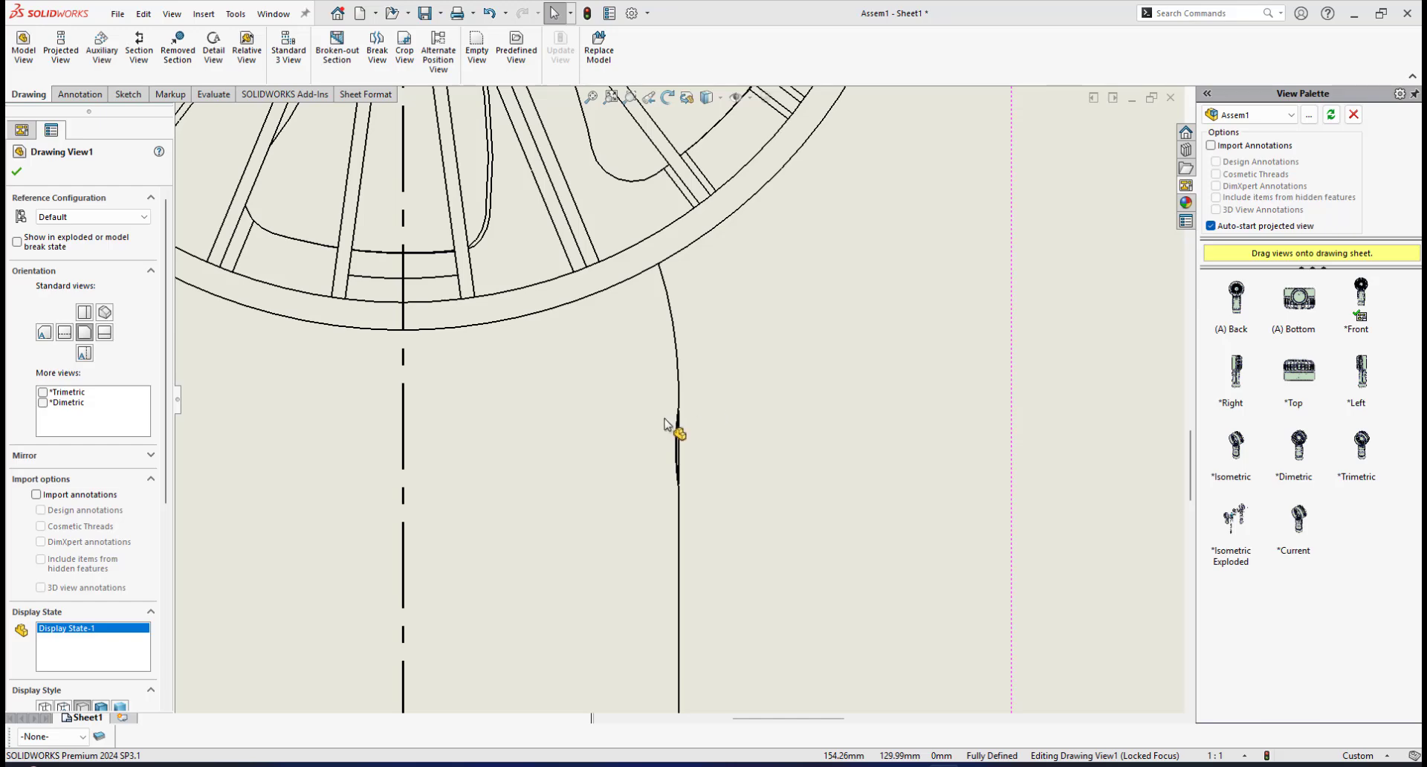
pyautogui.scroll(-3, 676, 423)
pyautogui.scroll(-2, 676, 420)
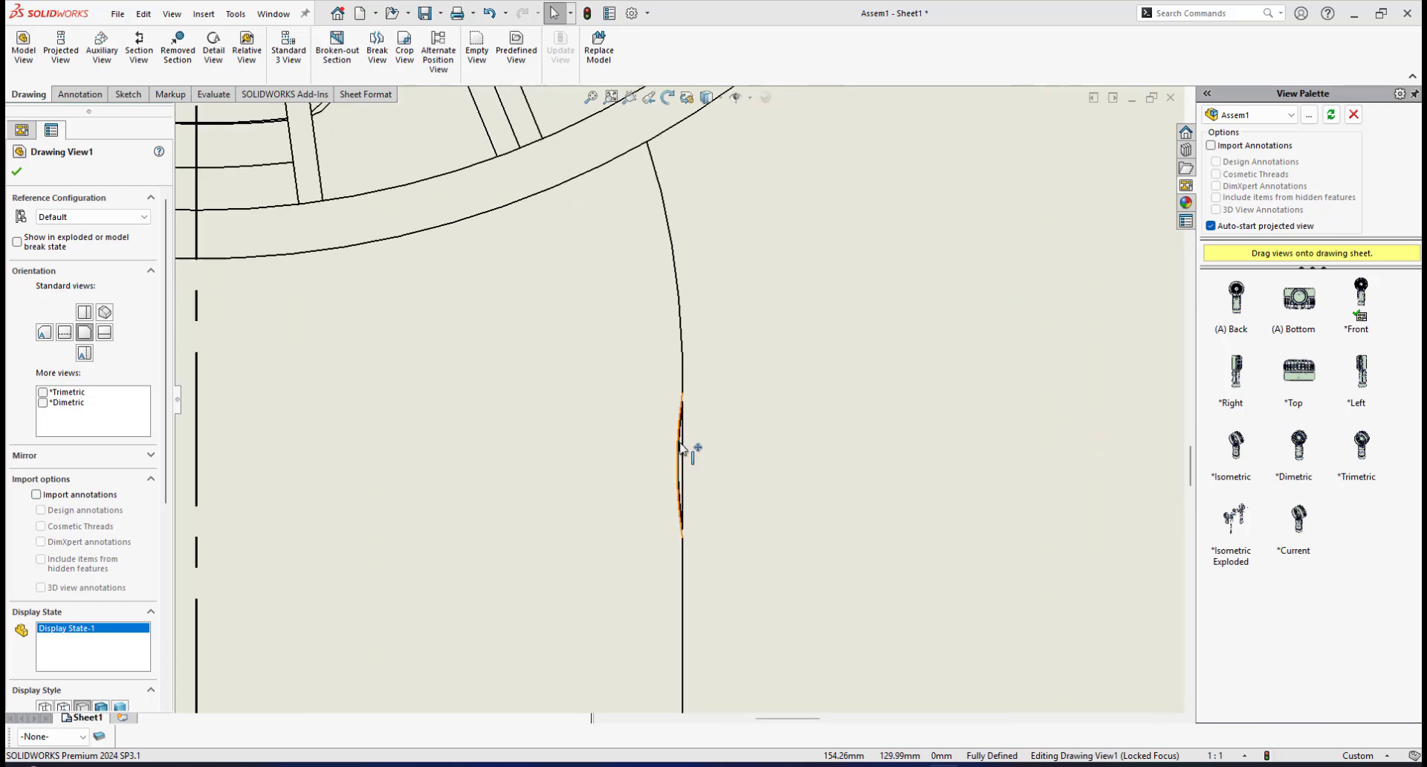
pyautogui.scroll(-1, 686, 455)
pyautogui.scroll(1, 687, 449)
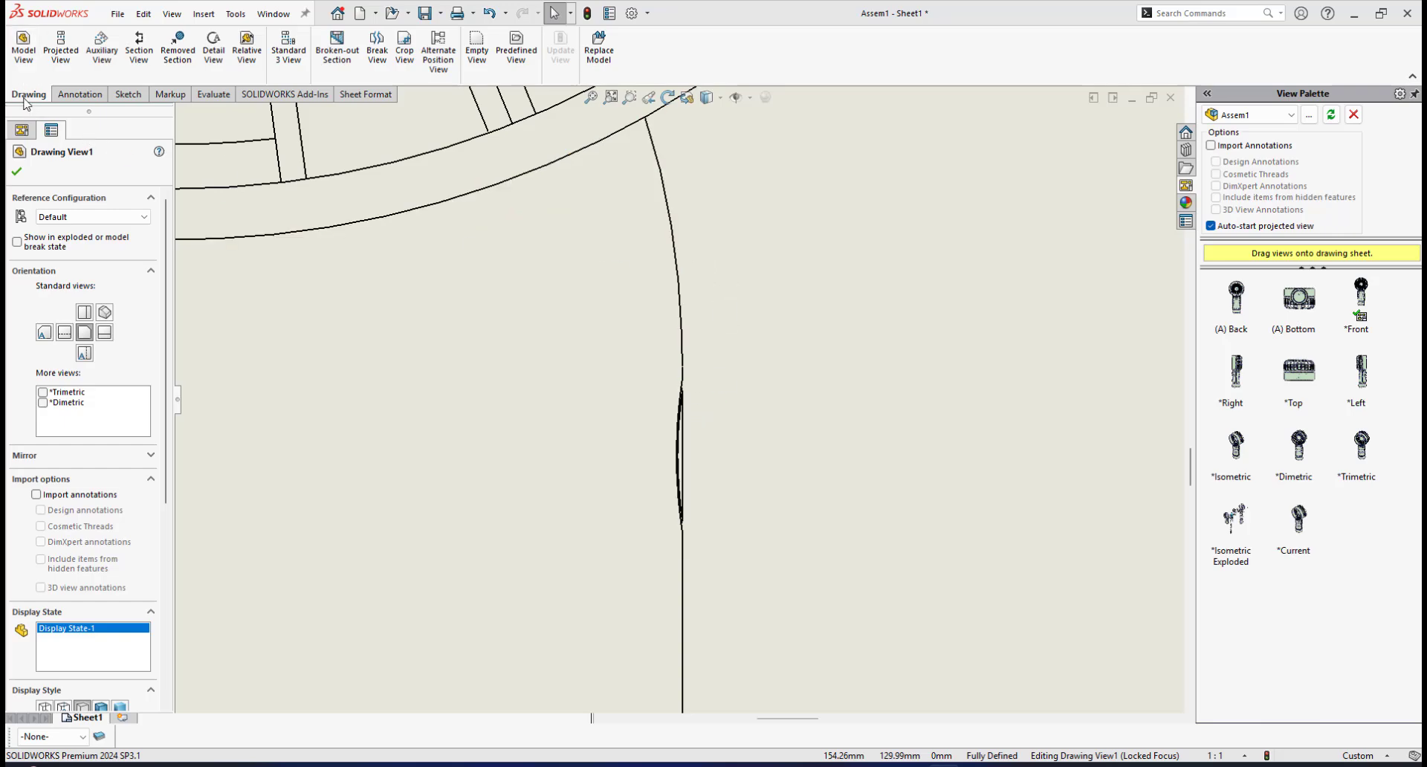
# Step: Start a broken-out section in the front view and sketch a closed, wavy spline boundary around the power button and handle edge
pyautogui.click(335, 53)
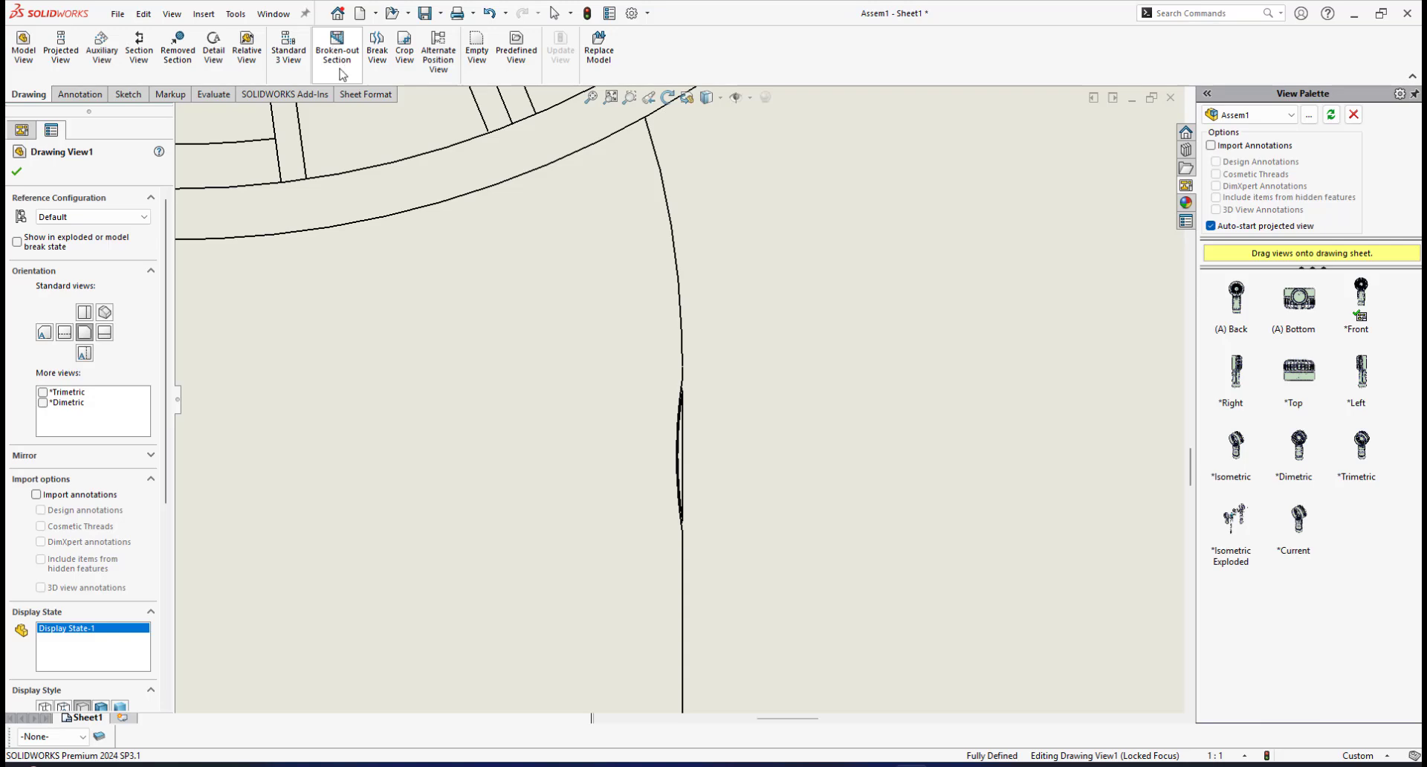
pyautogui.click(338, 65)
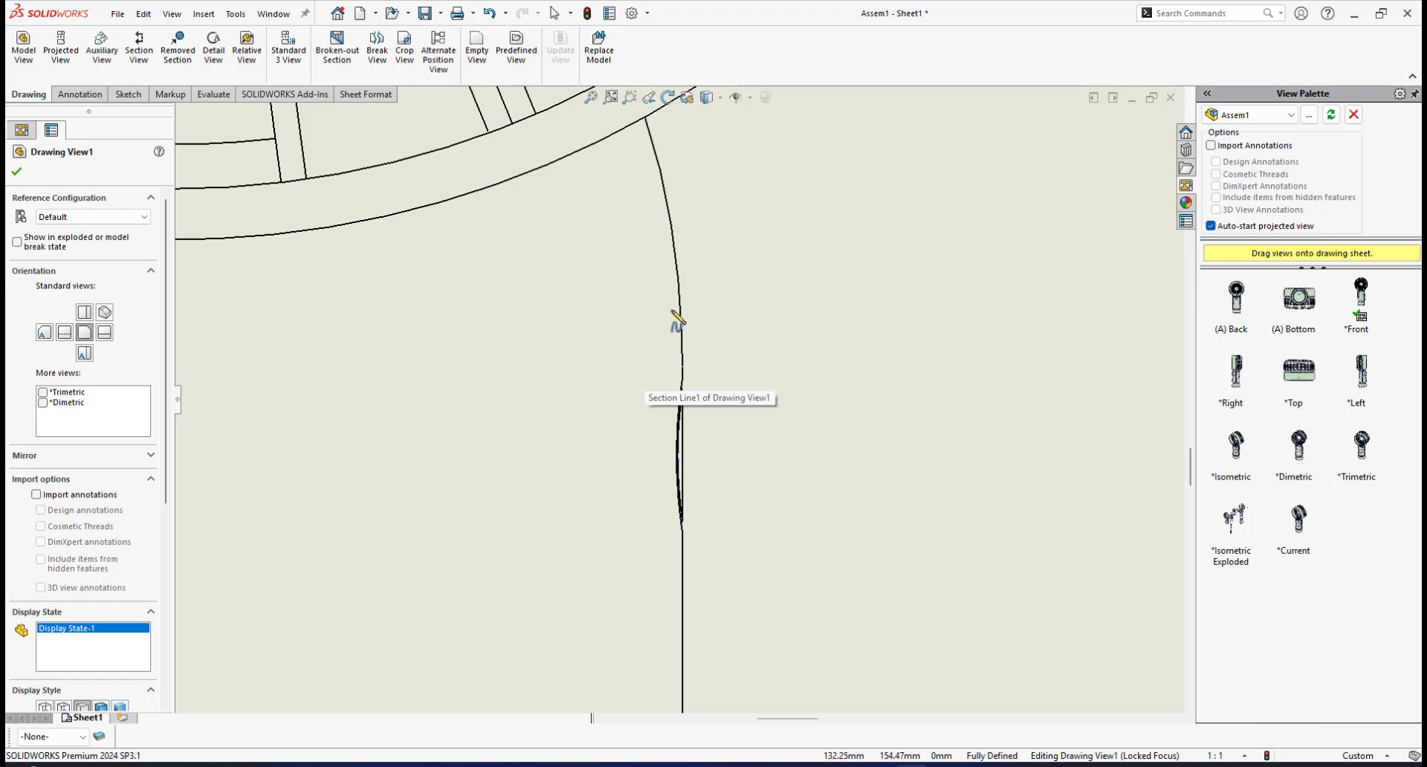
pyautogui.click(629, 328)
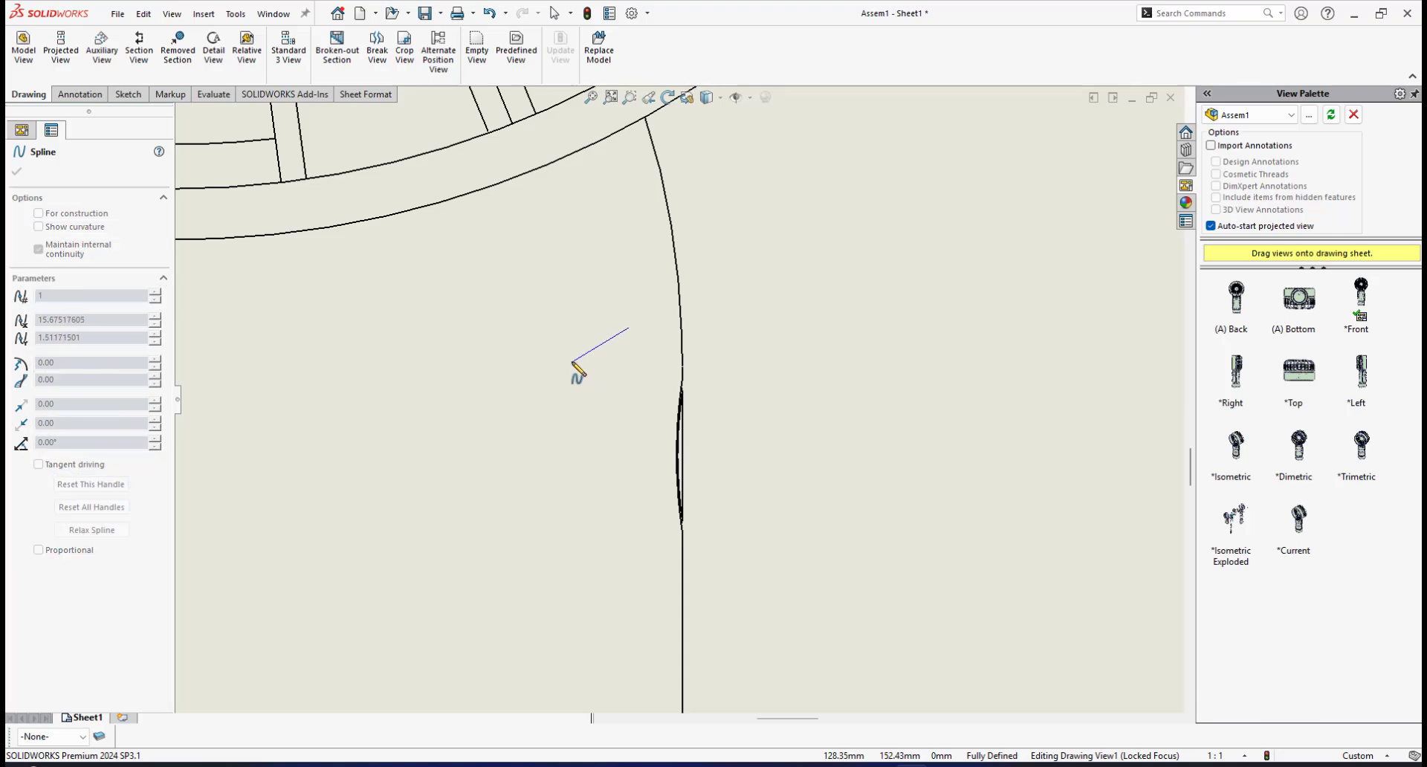
pyautogui.click(568, 355)
pyautogui.click(572, 413)
pyautogui.click(523, 451)
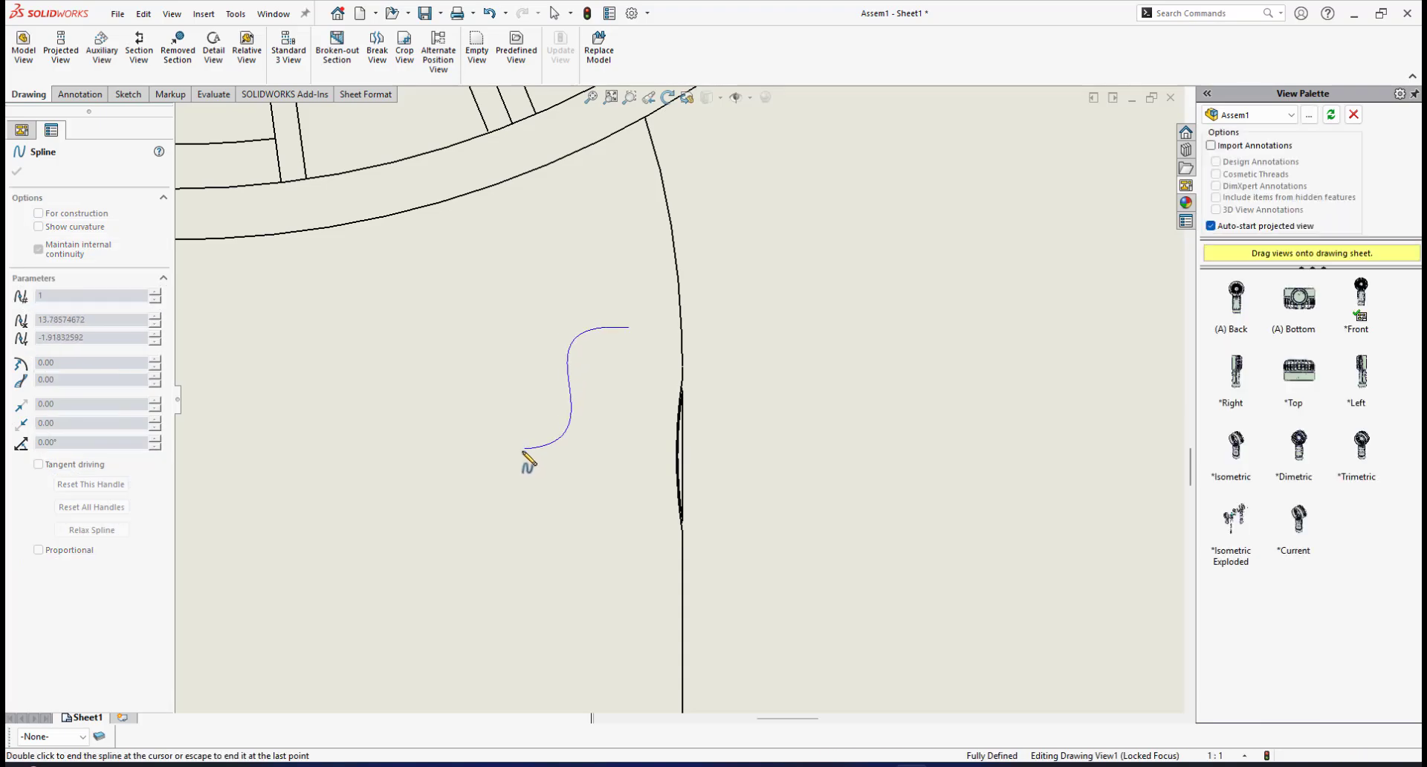
pyautogui.click(556, 492)
pyautogui.click(532, 532)
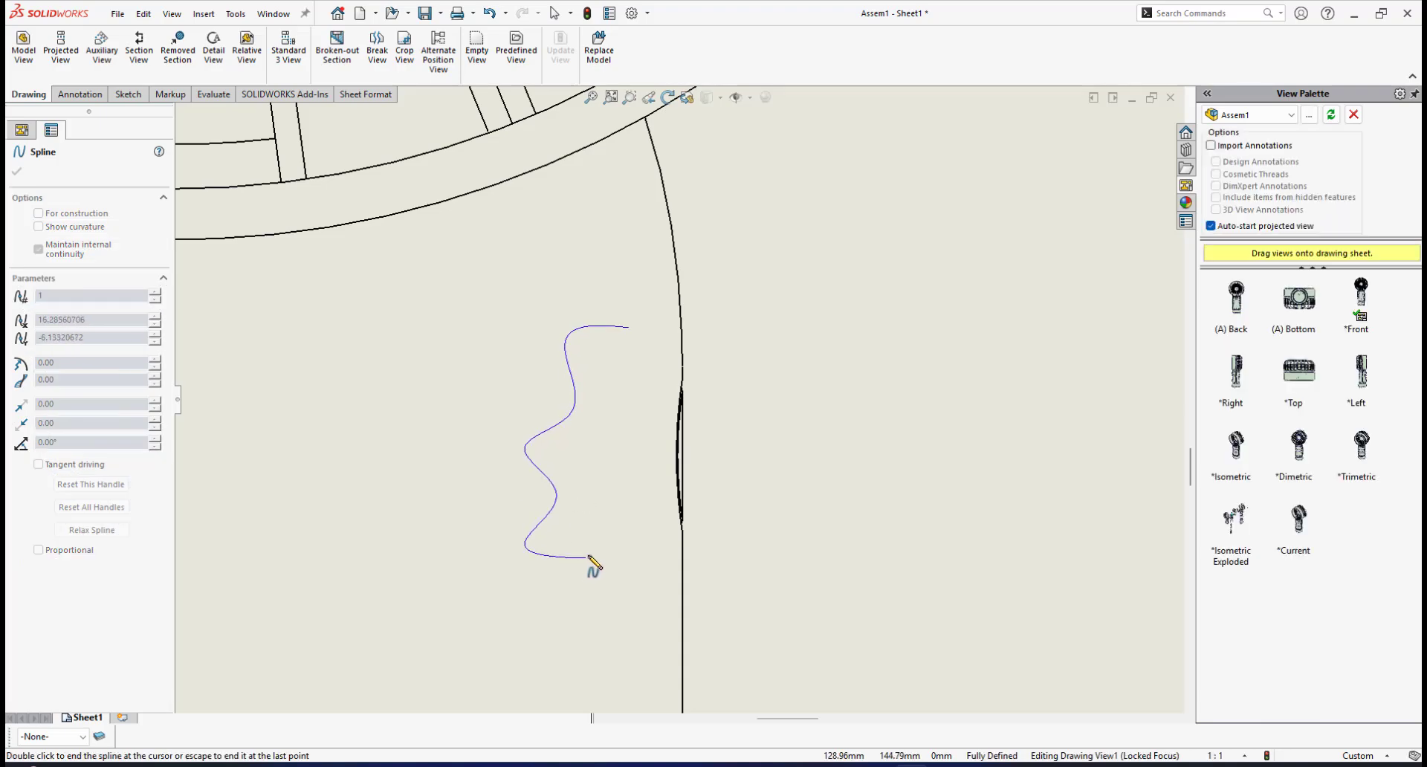
pyautogui.click(611, 591)
pyautogui.click(645, 577)
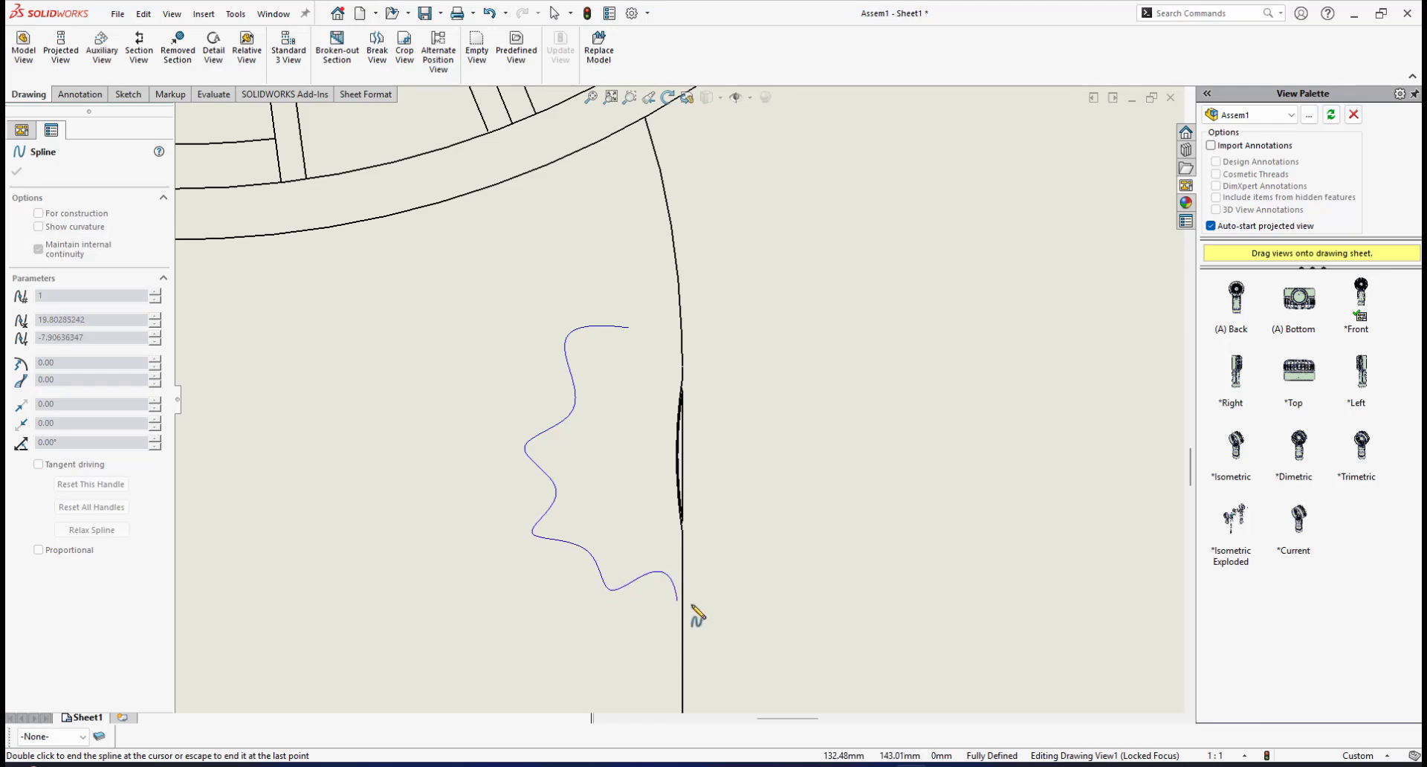
pyautogui.click(706, 607)
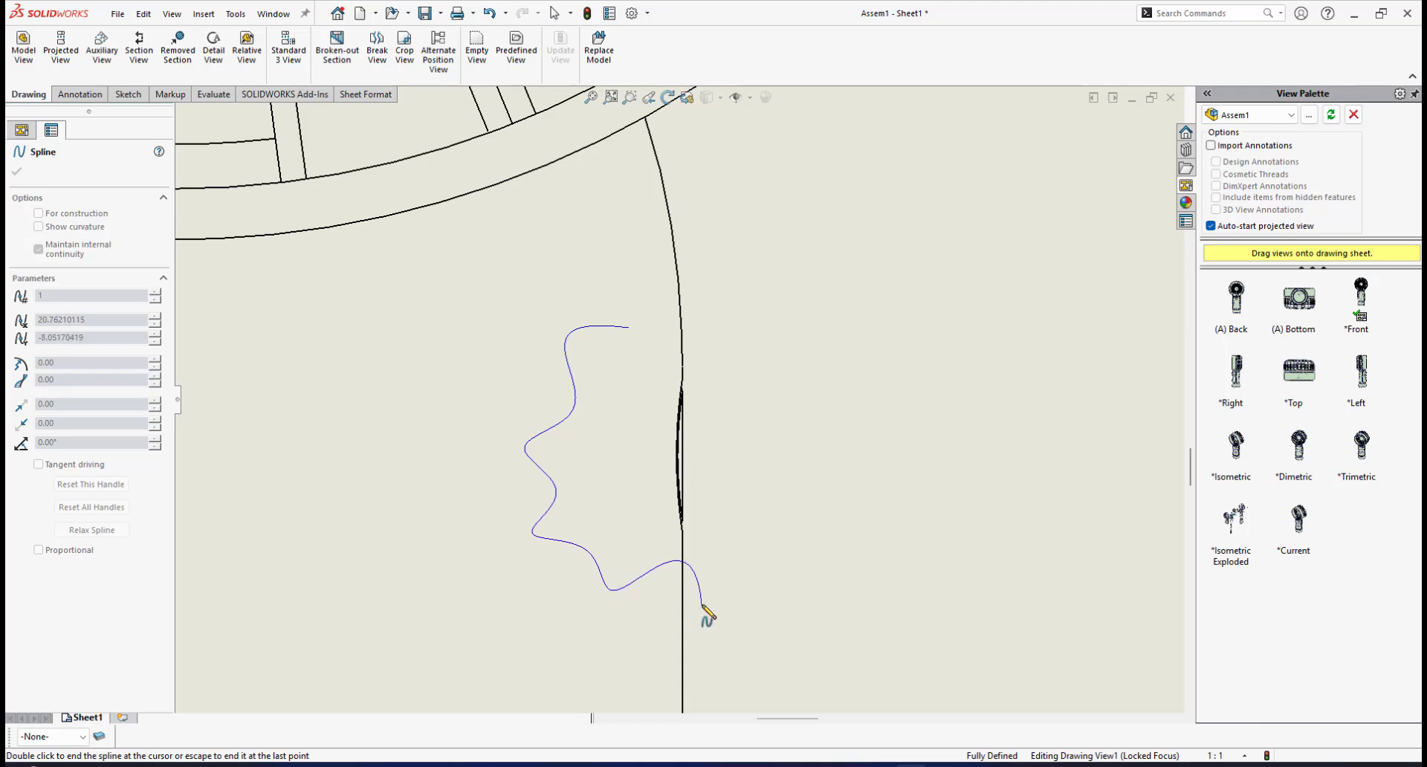
pyautogui.click(784, 476)
pyautogui.click(751, 331)
pyautogui.click(729, 301)
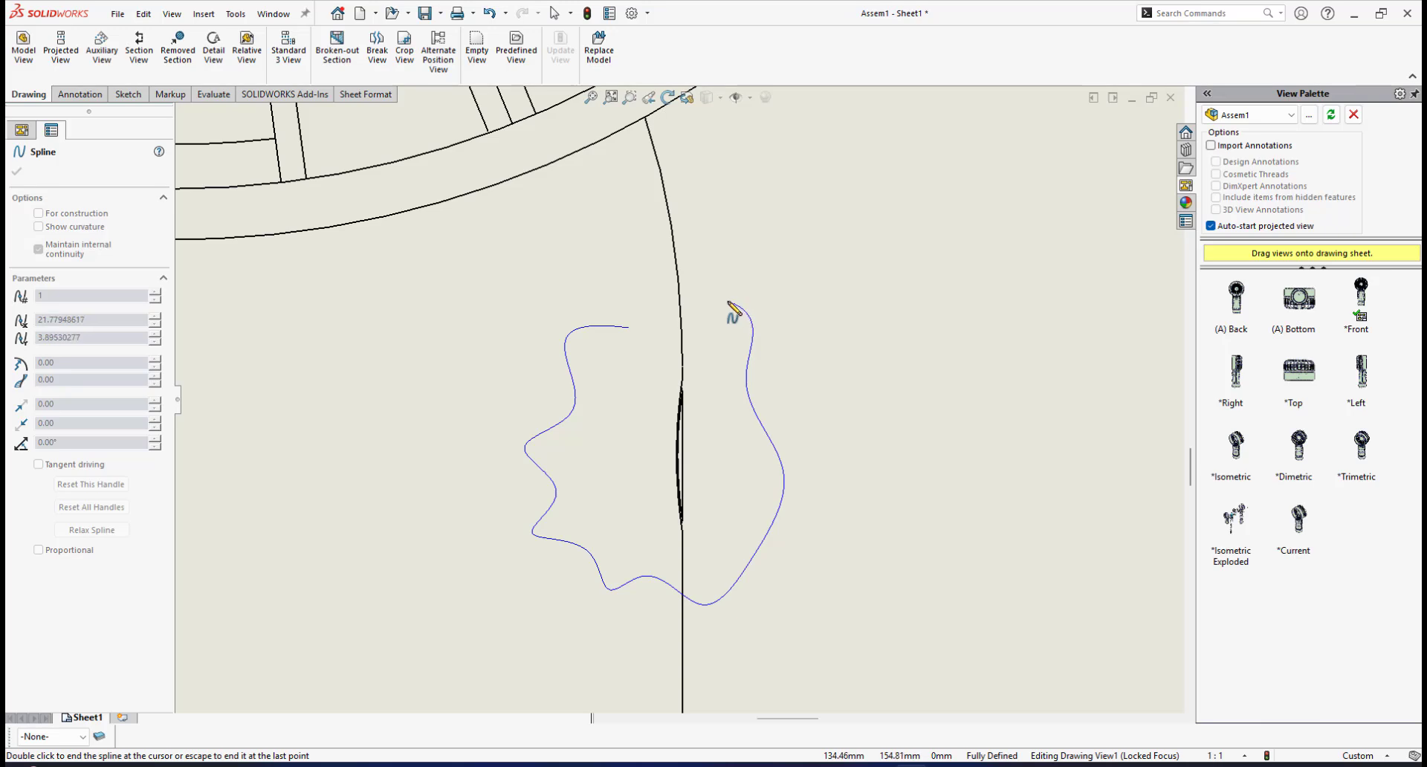
pyautogui.click(697, 326)
pyautogui.click(656, 300)
pyautogui.click(629, 328)
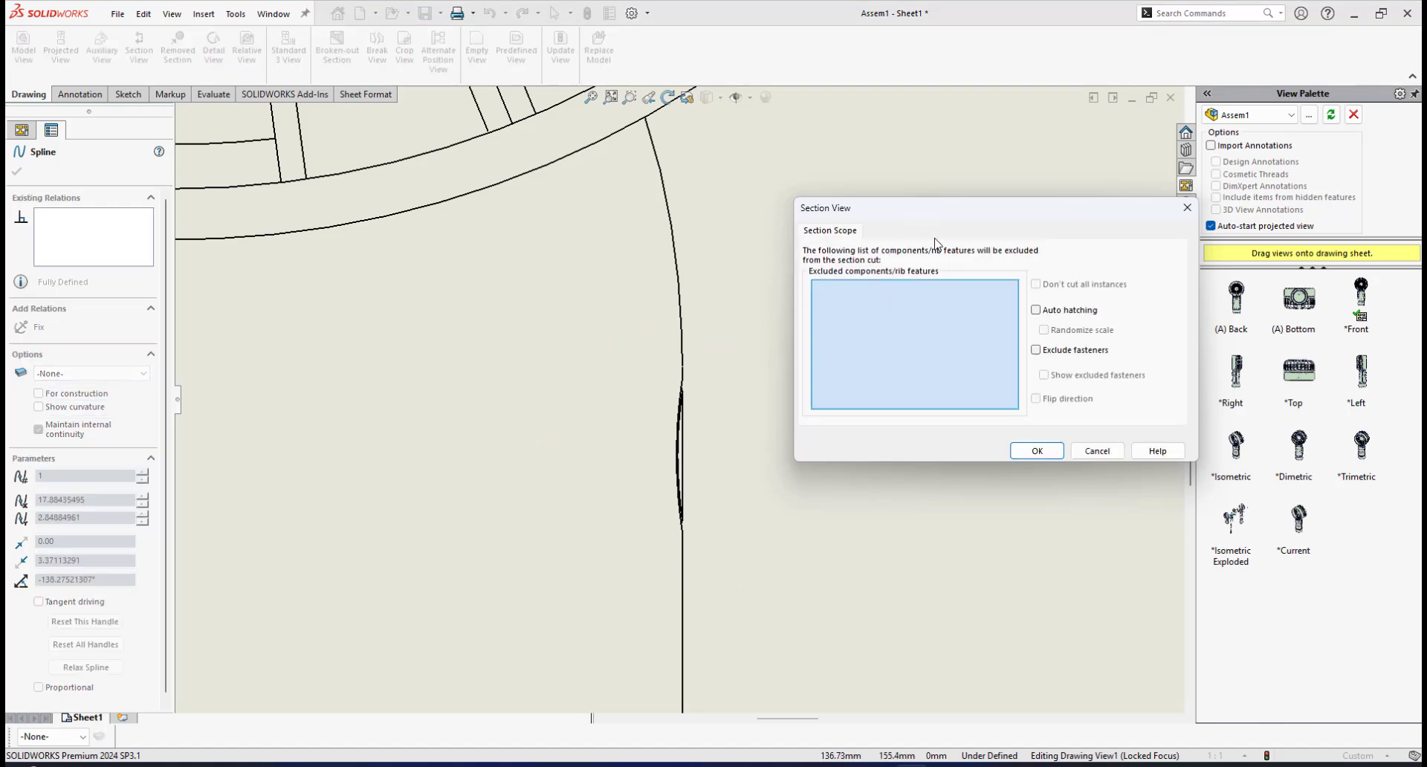
# Step: Accept the section scope without excluding components, enable the preview and set the broken-out section depth to 20 mm
pyautogui.click(1036, 451)
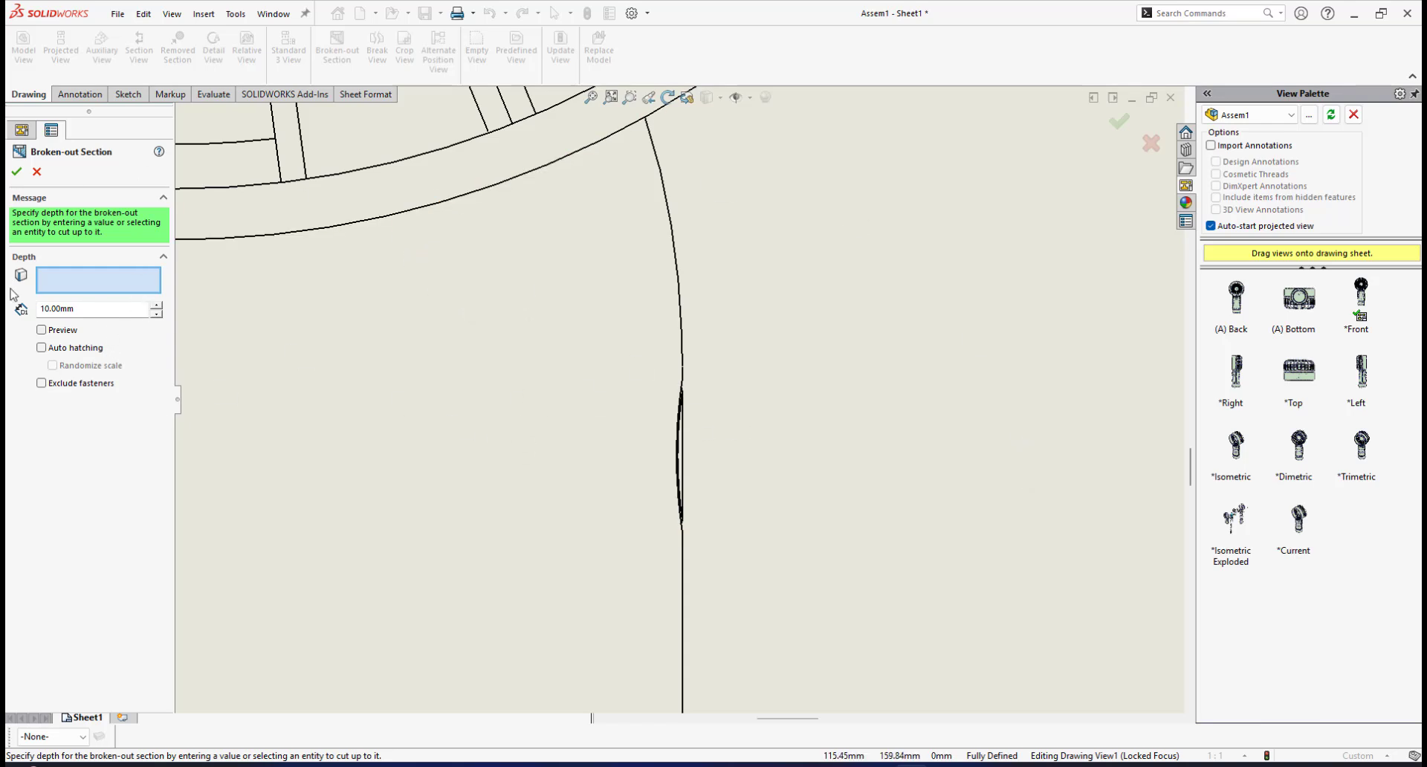
pyautogui.click(42, 330)
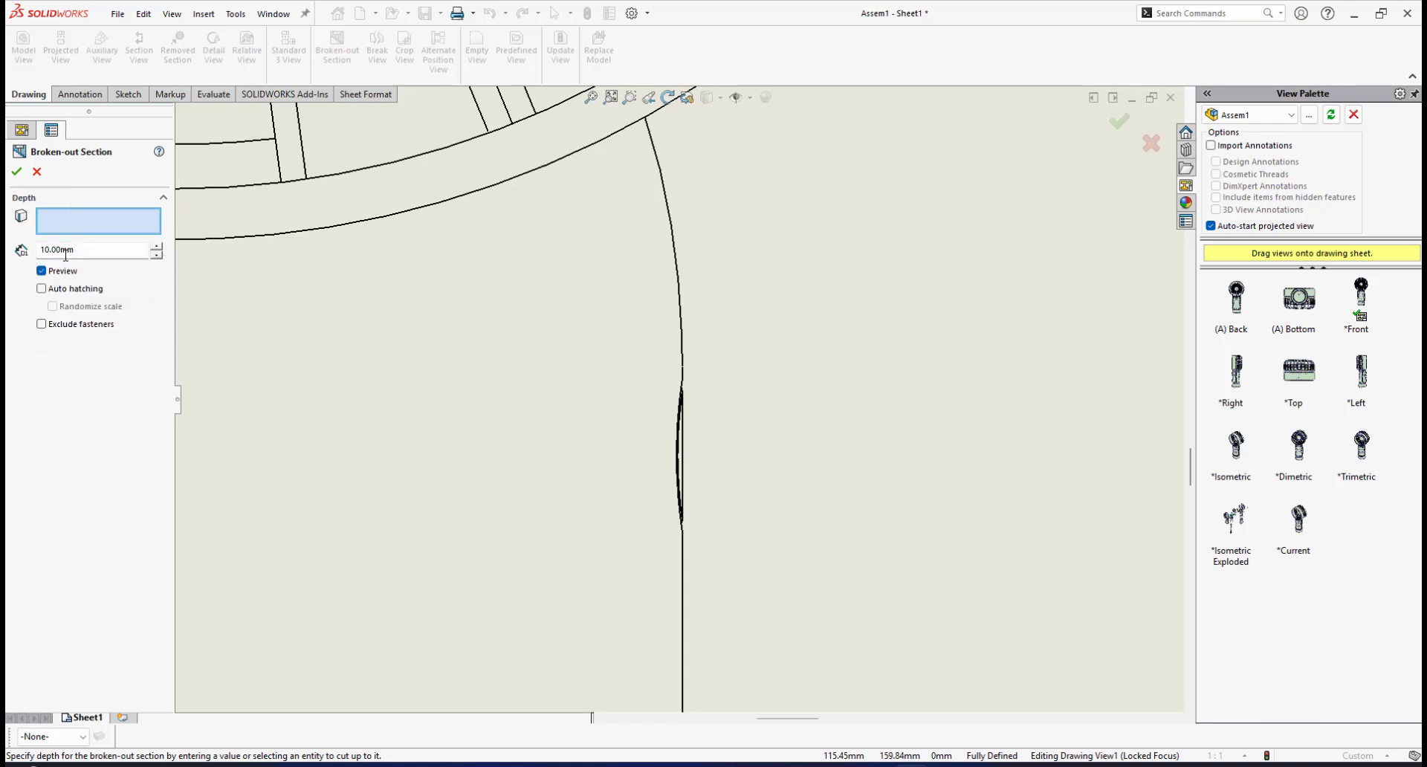
pyautogui.click(105, 250)
pyautogui.press('Return')
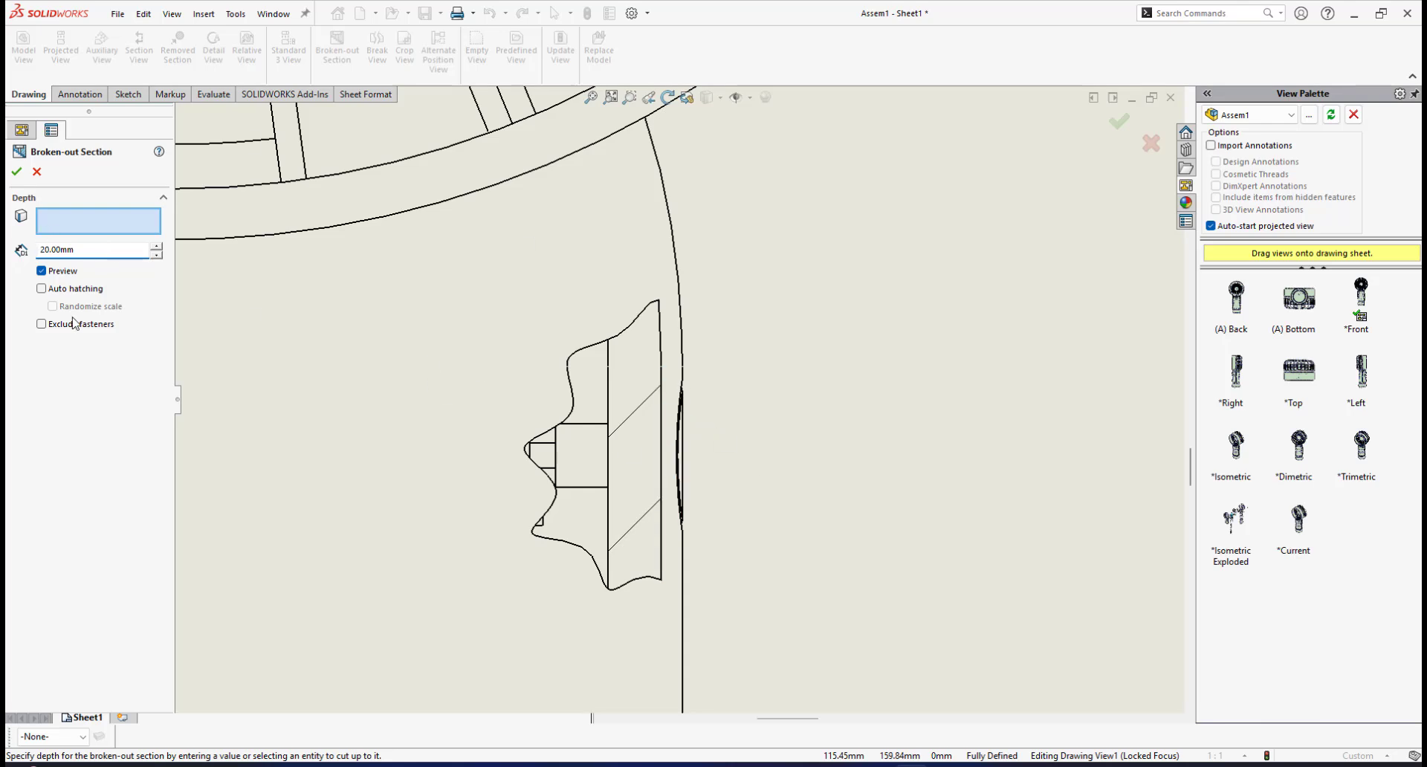
# Step: Try a depth of 30 mm for the broken-out section at the power button
pyautogui.doubleClick(87, 255)
pyautogui.write('30')
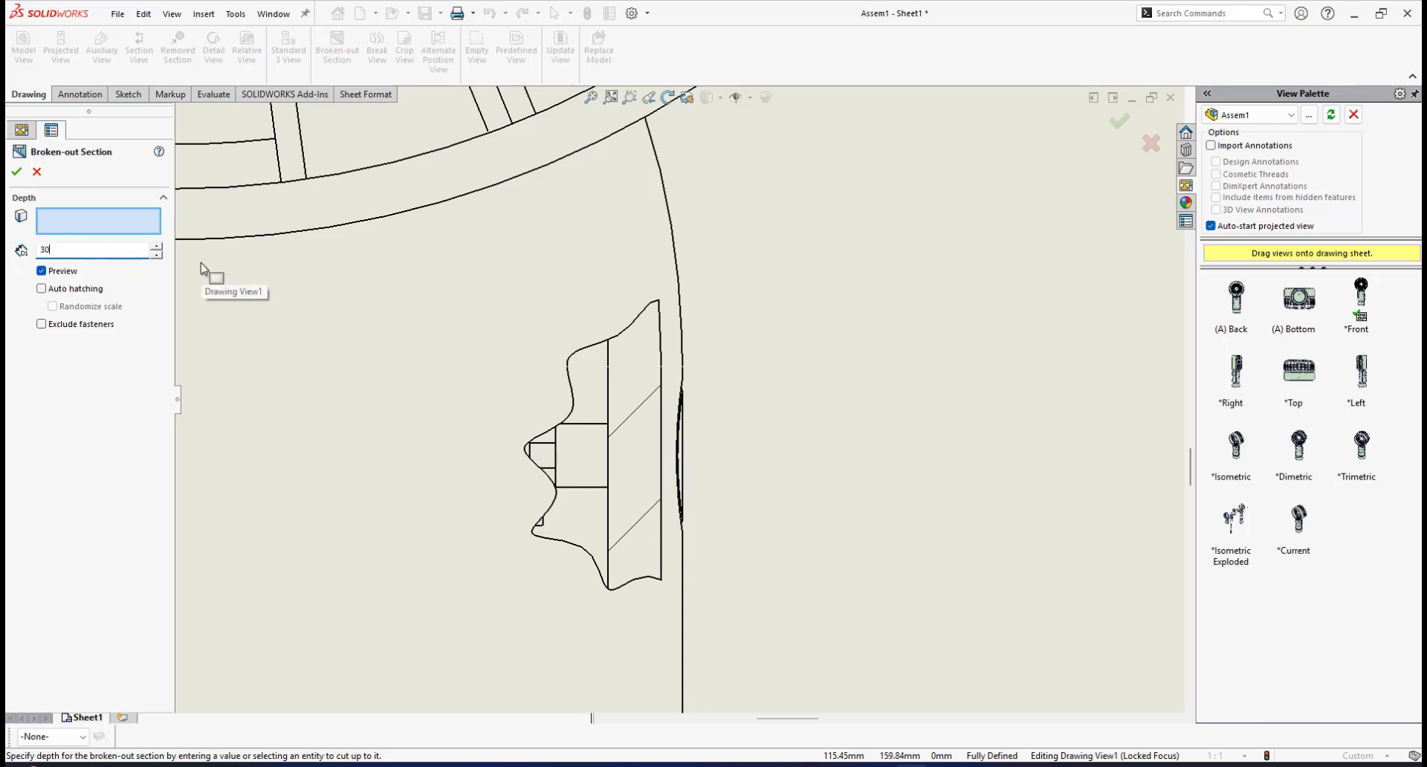
pyautogui.press('Return')
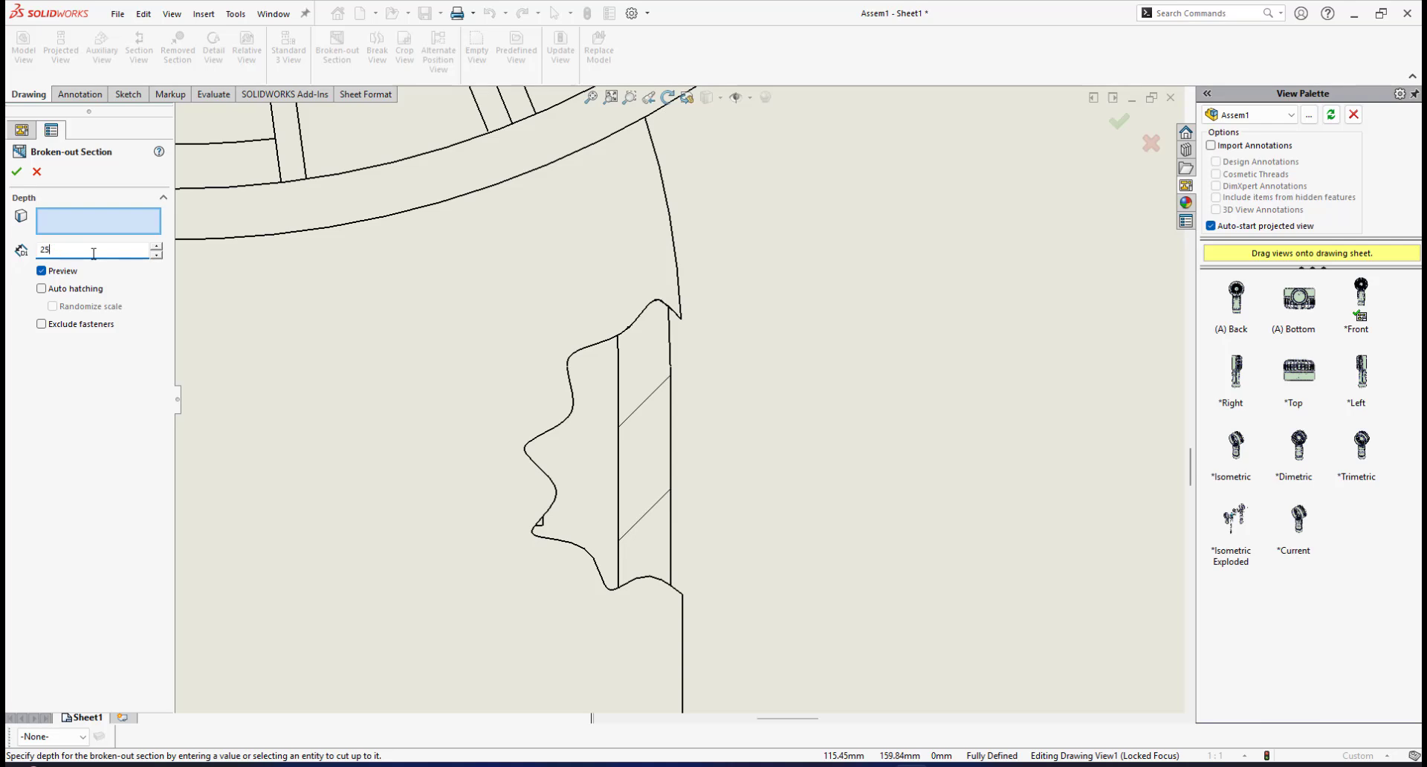
# Step: Set the broken-out section depth to 25 mm, inspect the cut through the power button and accept the section
pyautogui.press('Return')
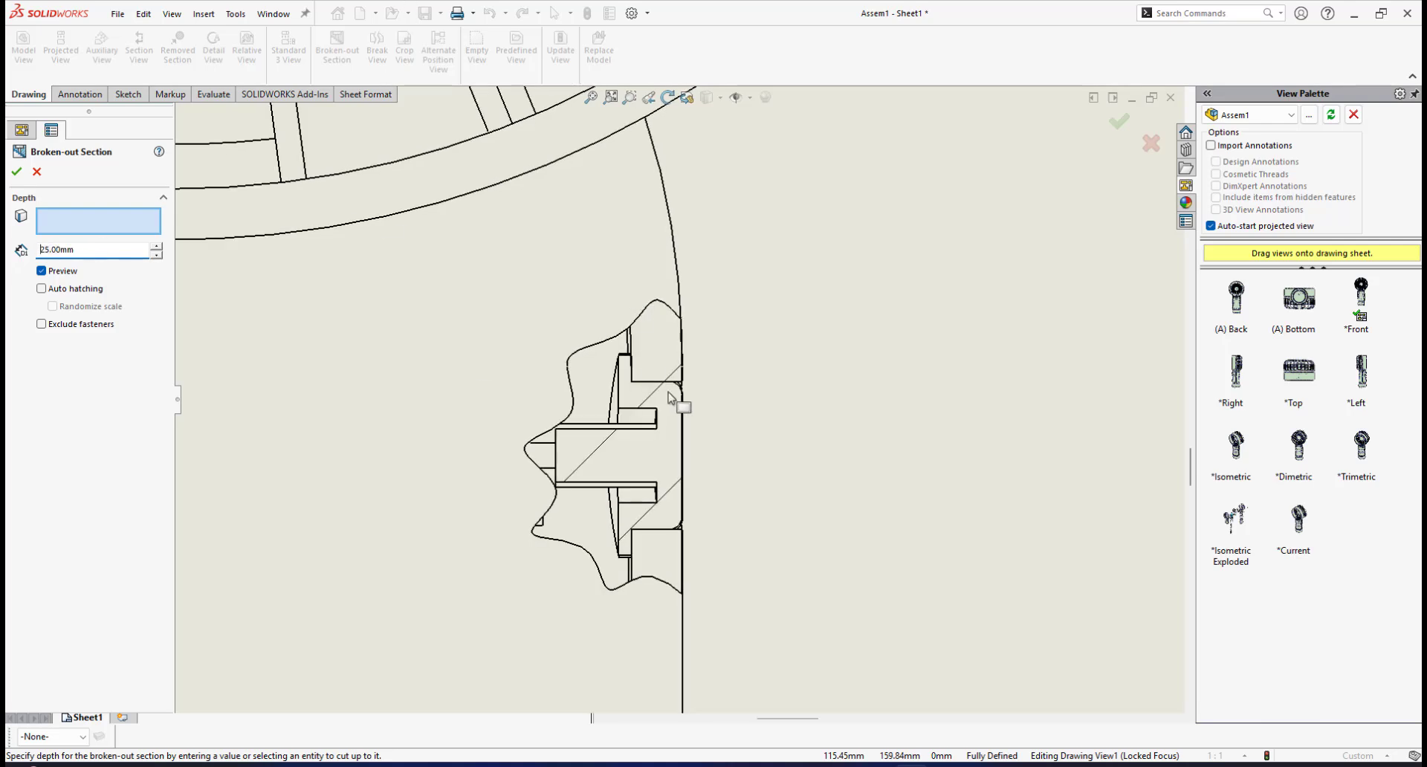
pyautogui.scroll(-2, 623, 459)
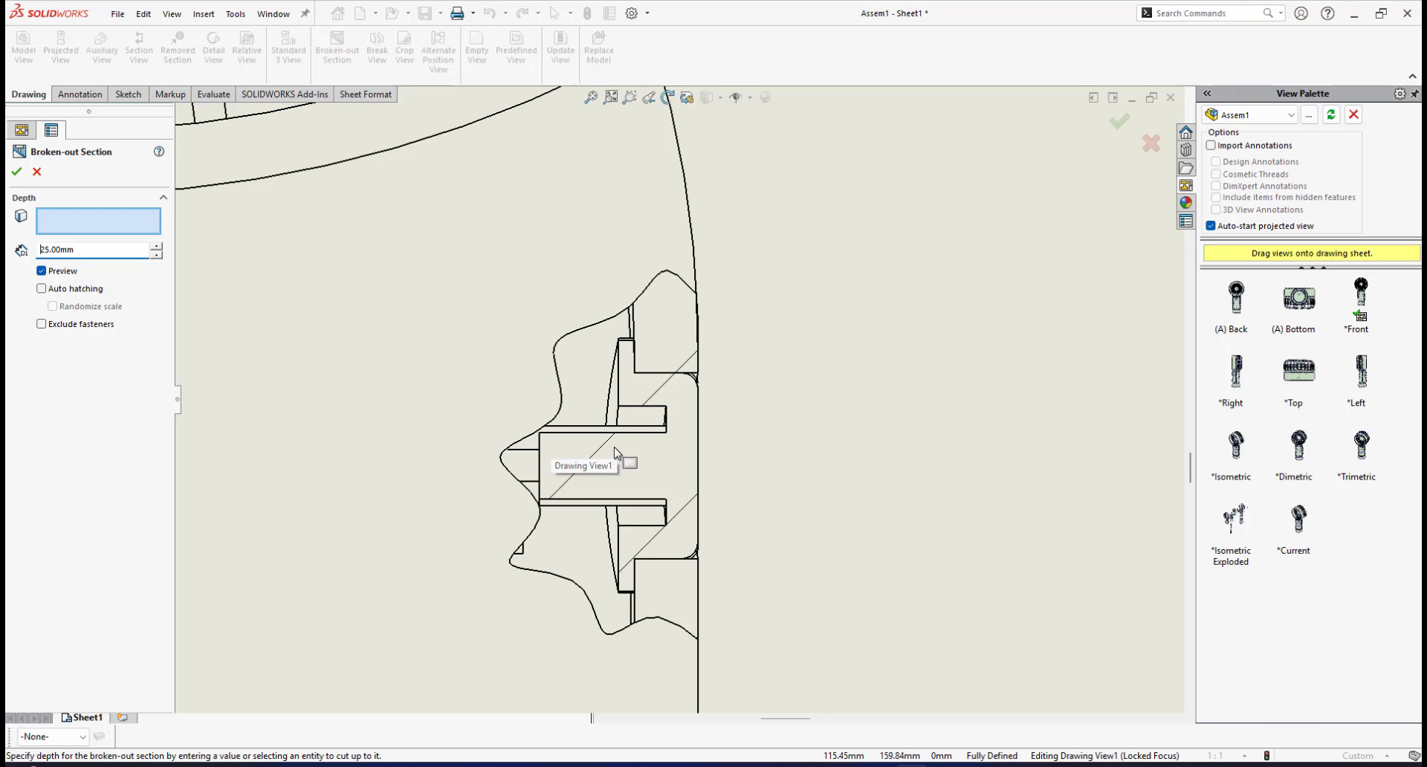
pyautogui.click(15, 173)
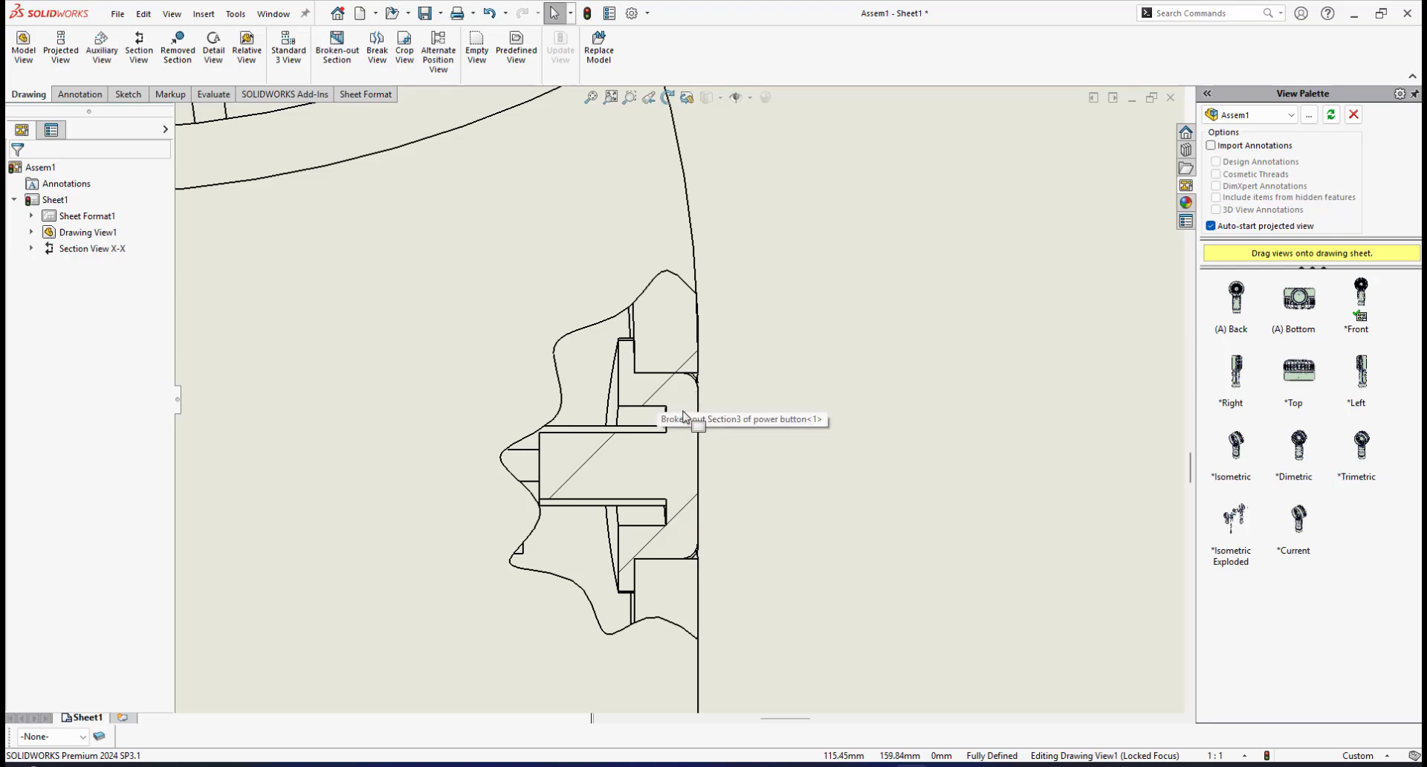
# Step: Replace the power button's material crosshatch in the broken-out section with Parallel Lines at scale 3 and a 45° angle
pyautogui.click(656, 398)
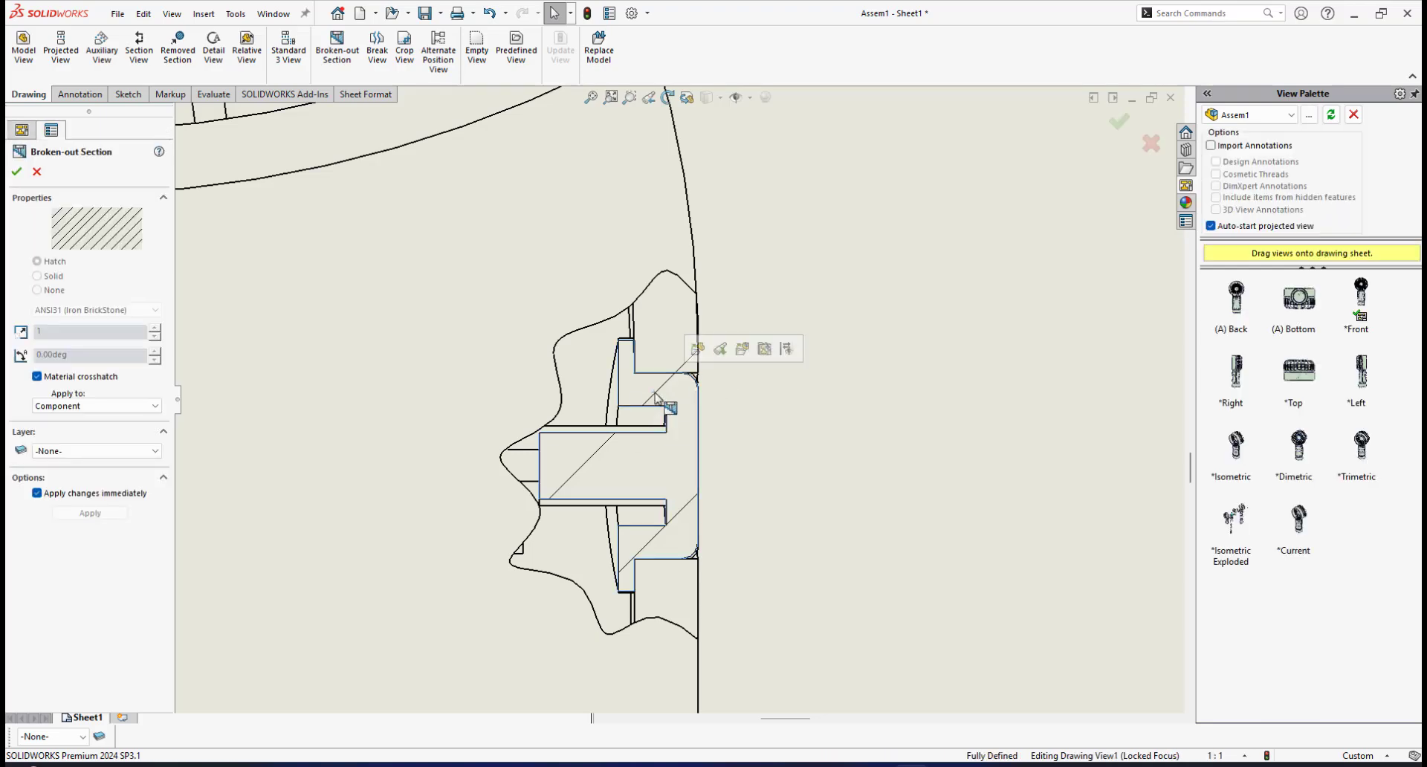
pyautogui.click(37, 377)
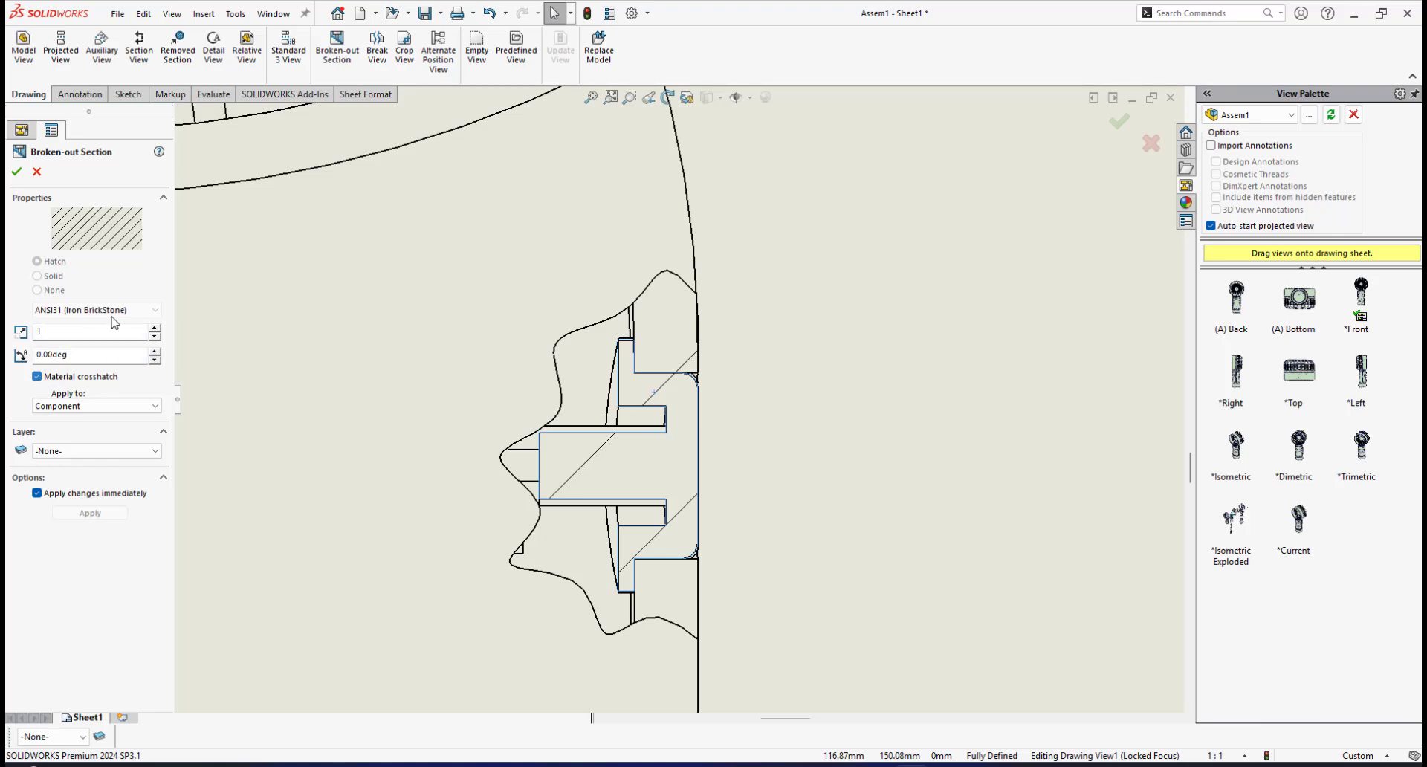
pyautogui.click(156, 311)
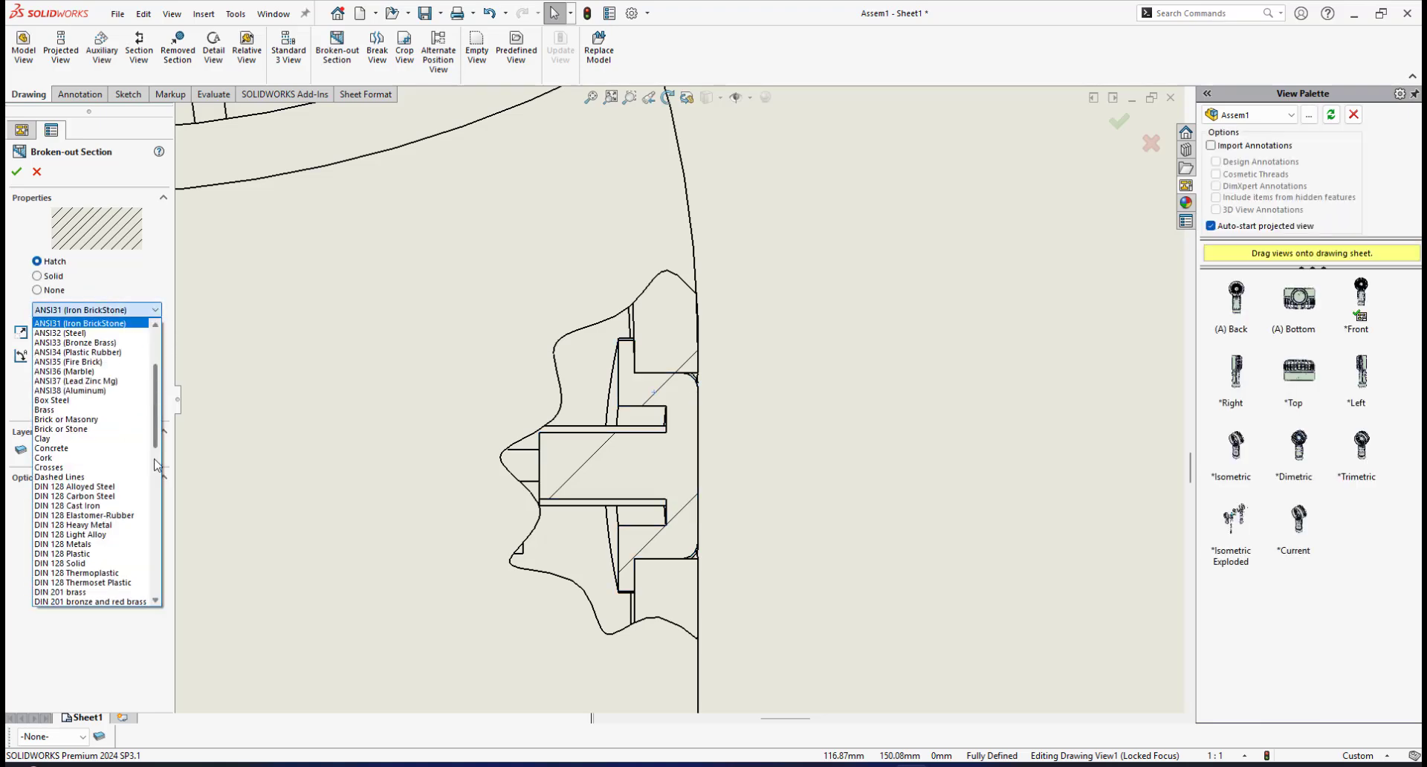
pyautogui.scroll(-5, 112, 548)
pyautogui.click(111, 520)
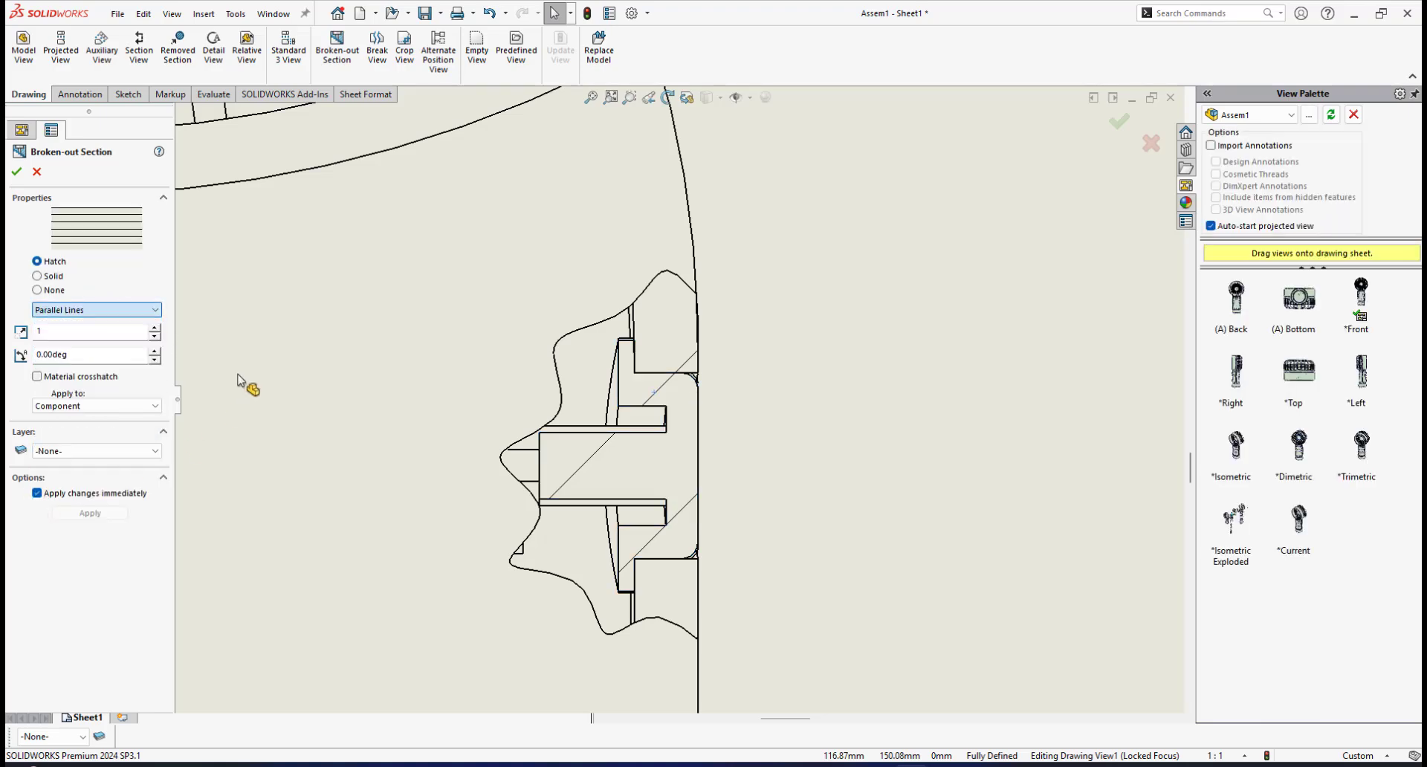
pyautogui.doubleClick(78, 332)
pyautogui.write('3')
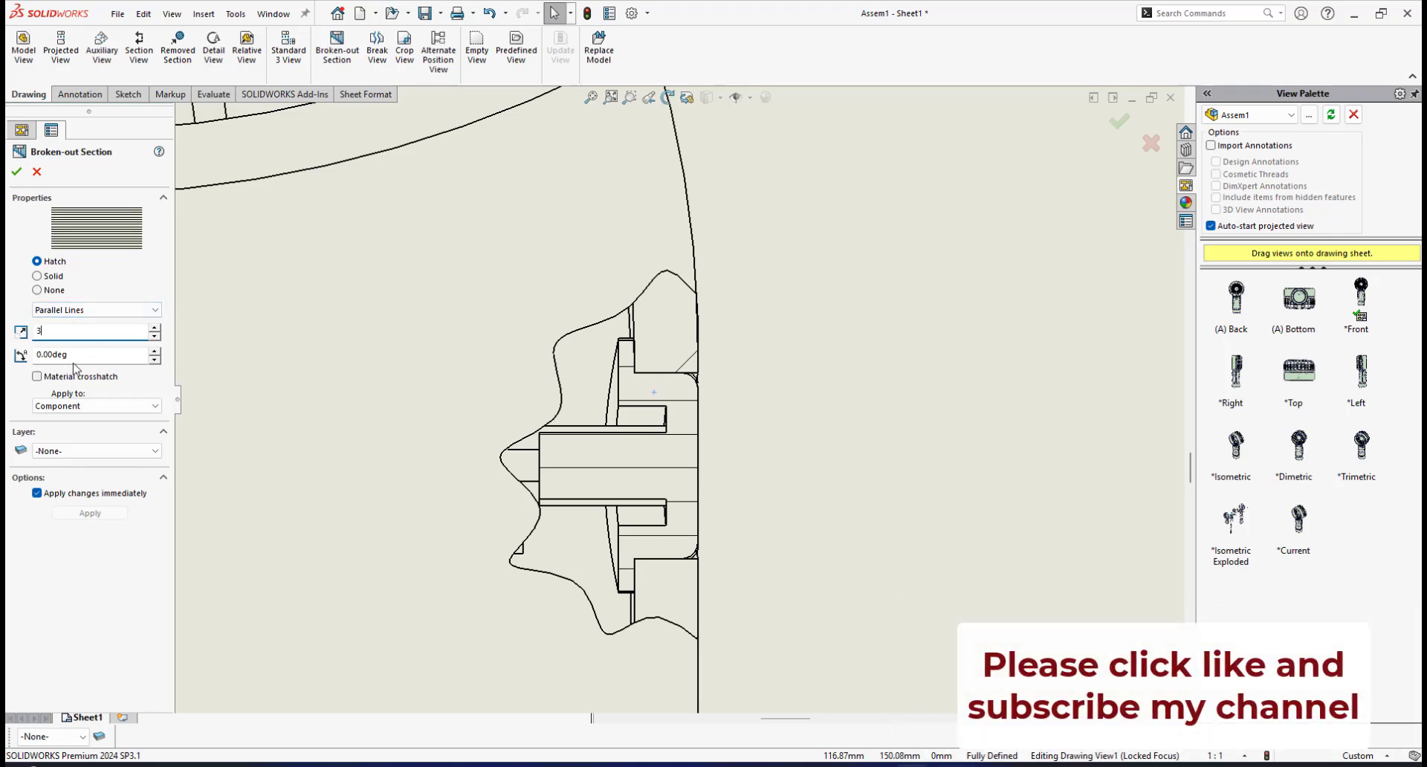
pyautogui.press('Return')
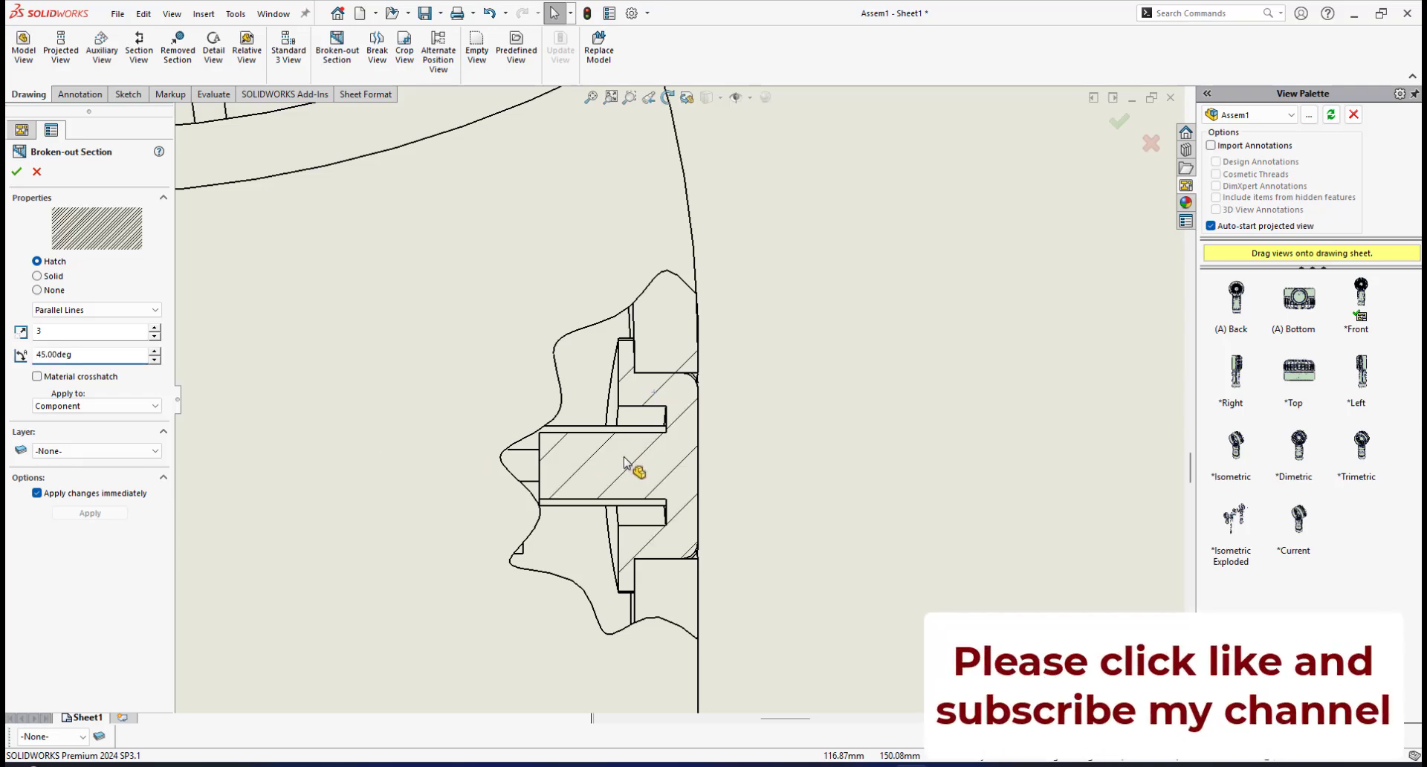
# Step: Replace the front casing's material crosshatch above the power button with the Parallel Lines pattern at scale 3
pyautogui.scroll(-5, 672, 362)
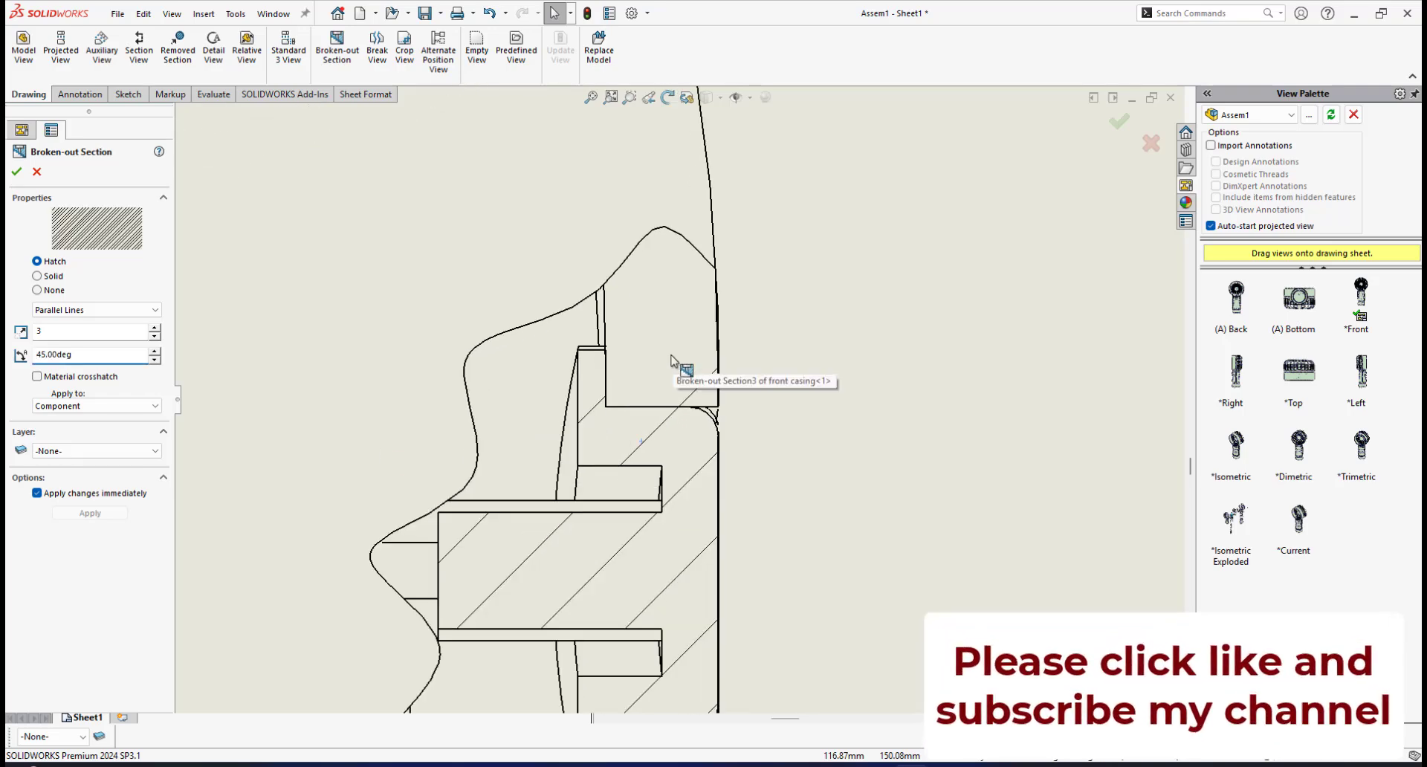
pyautogui.scroll(-2, 671, 362)
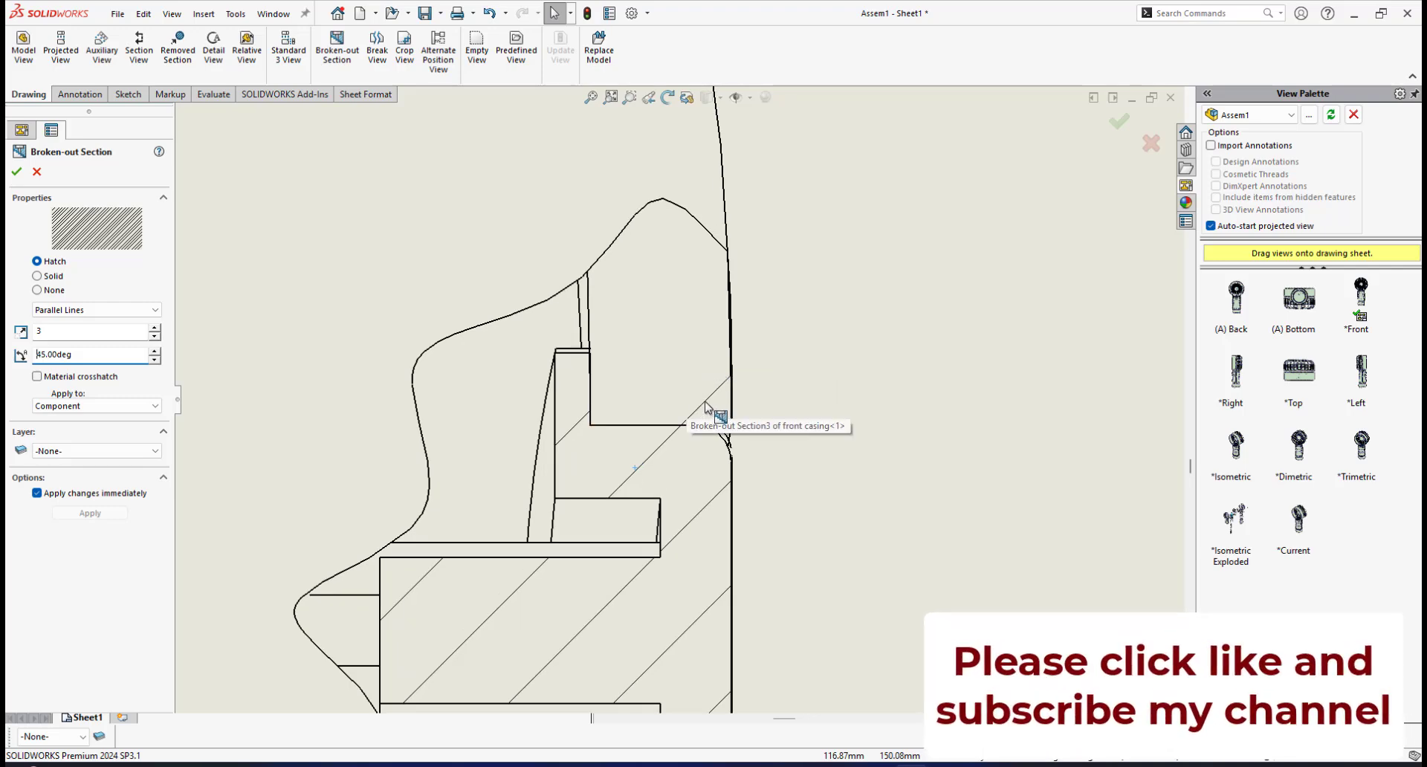
pyautogui.click(702, 408)
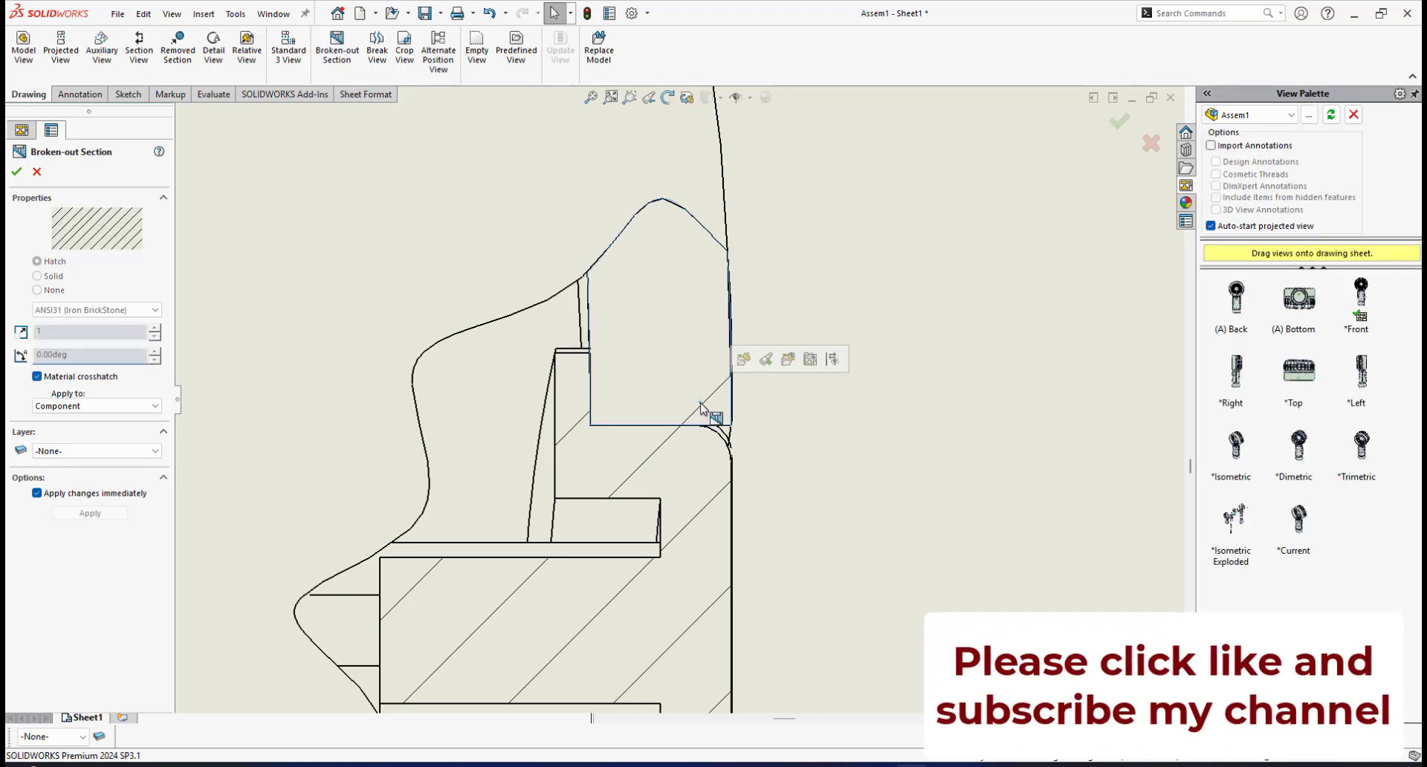
pyautogui.click(43, 377)
pyautogui.click(39, 377)
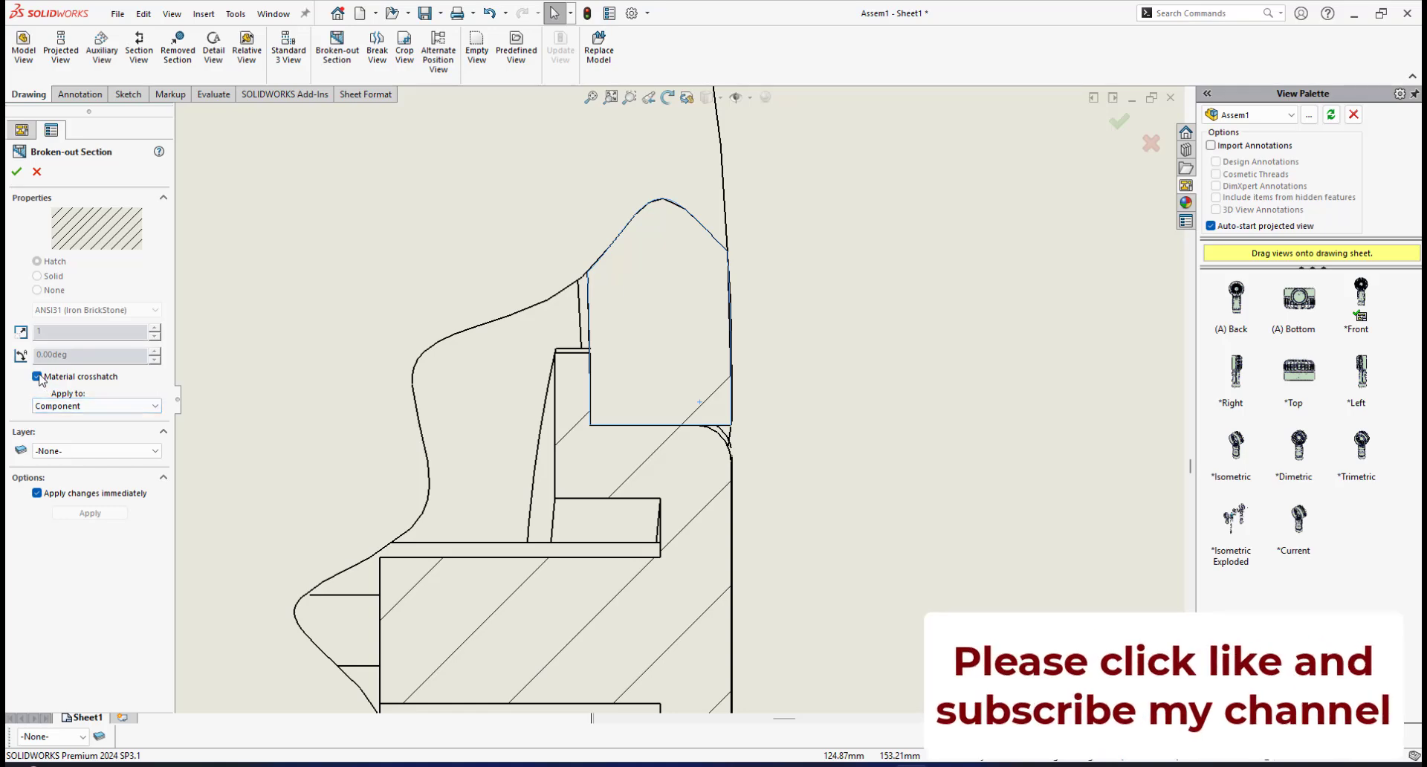
pyautogui.click(141, 309)
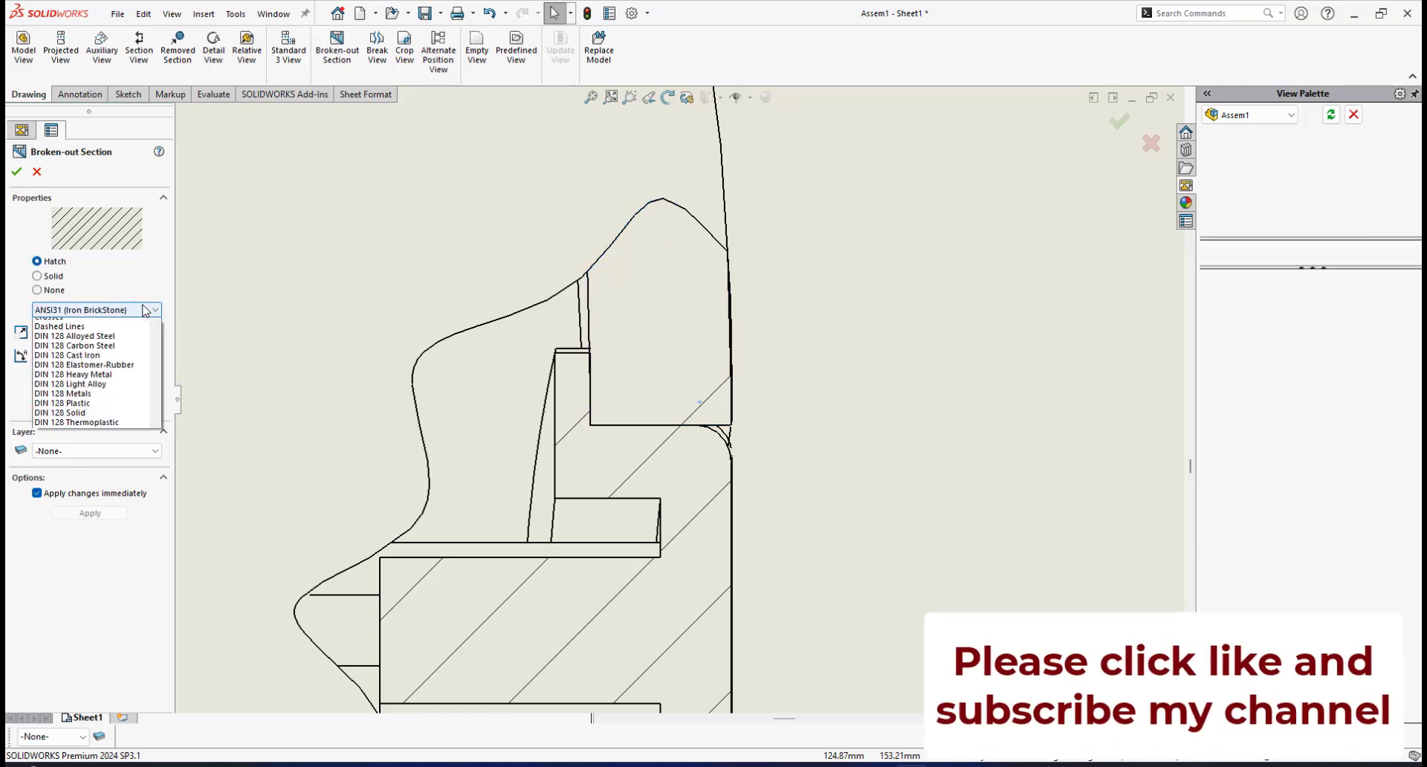
pyautogui.scroll(-10, 88, 513)
pyautogui.click(59, 515)
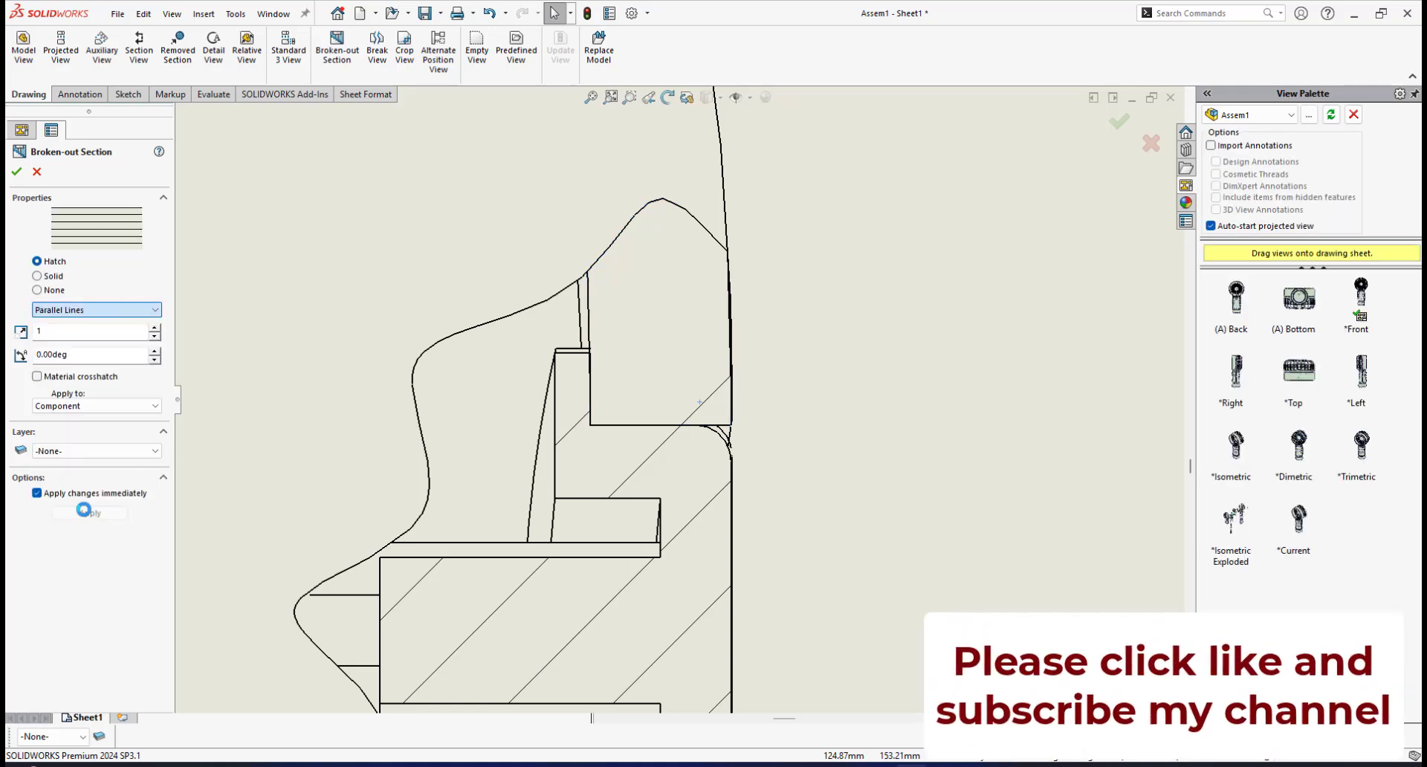
pyautogui.click(74, 335)
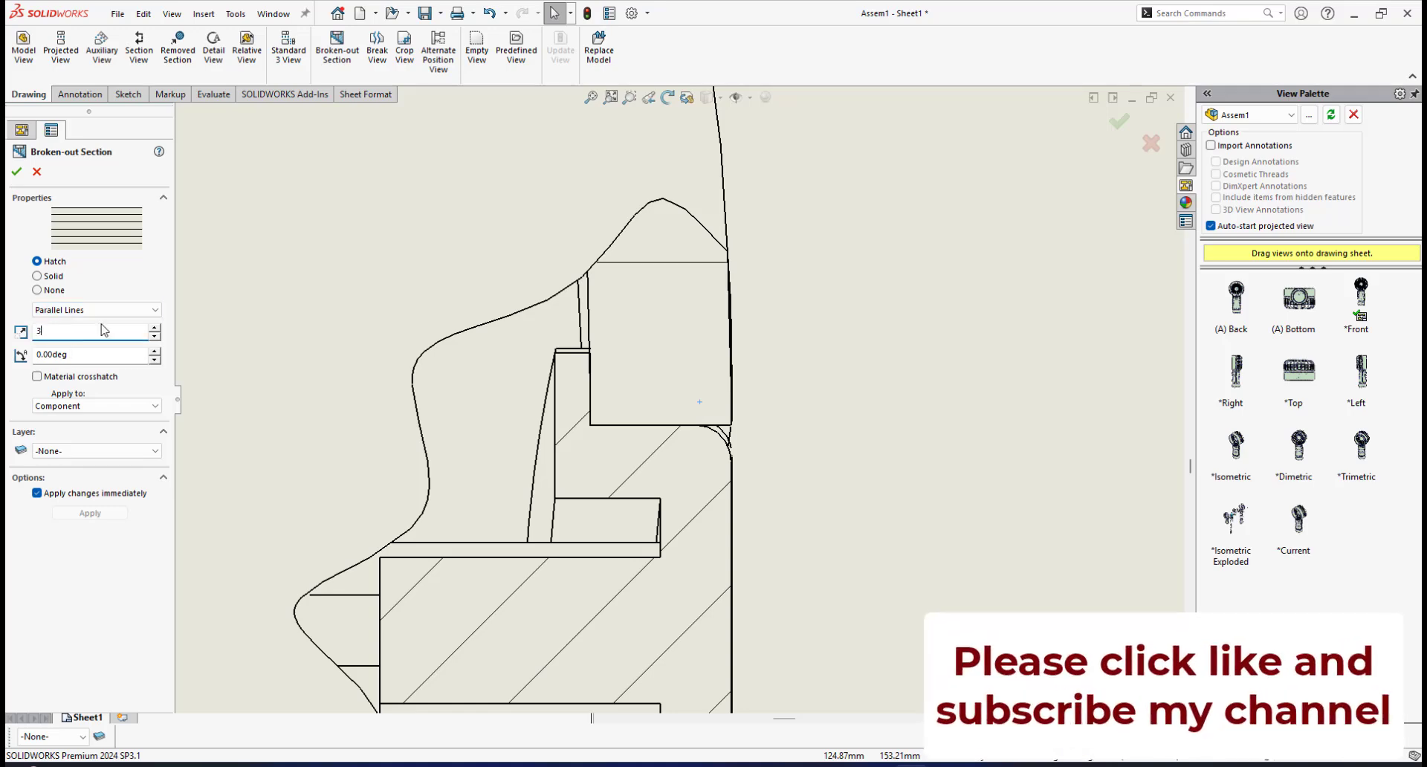
pyautogui.write('3')
pyautogui.click(86, 355)
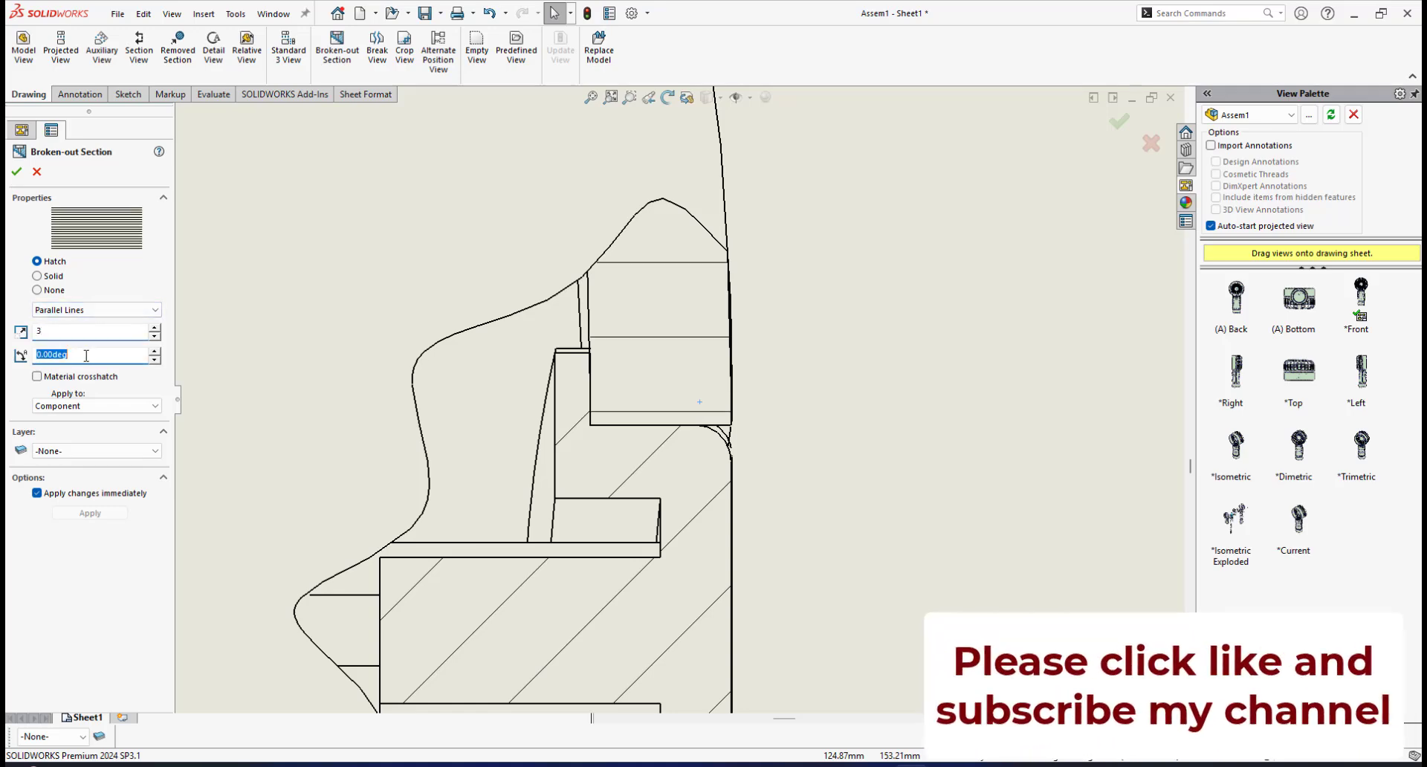
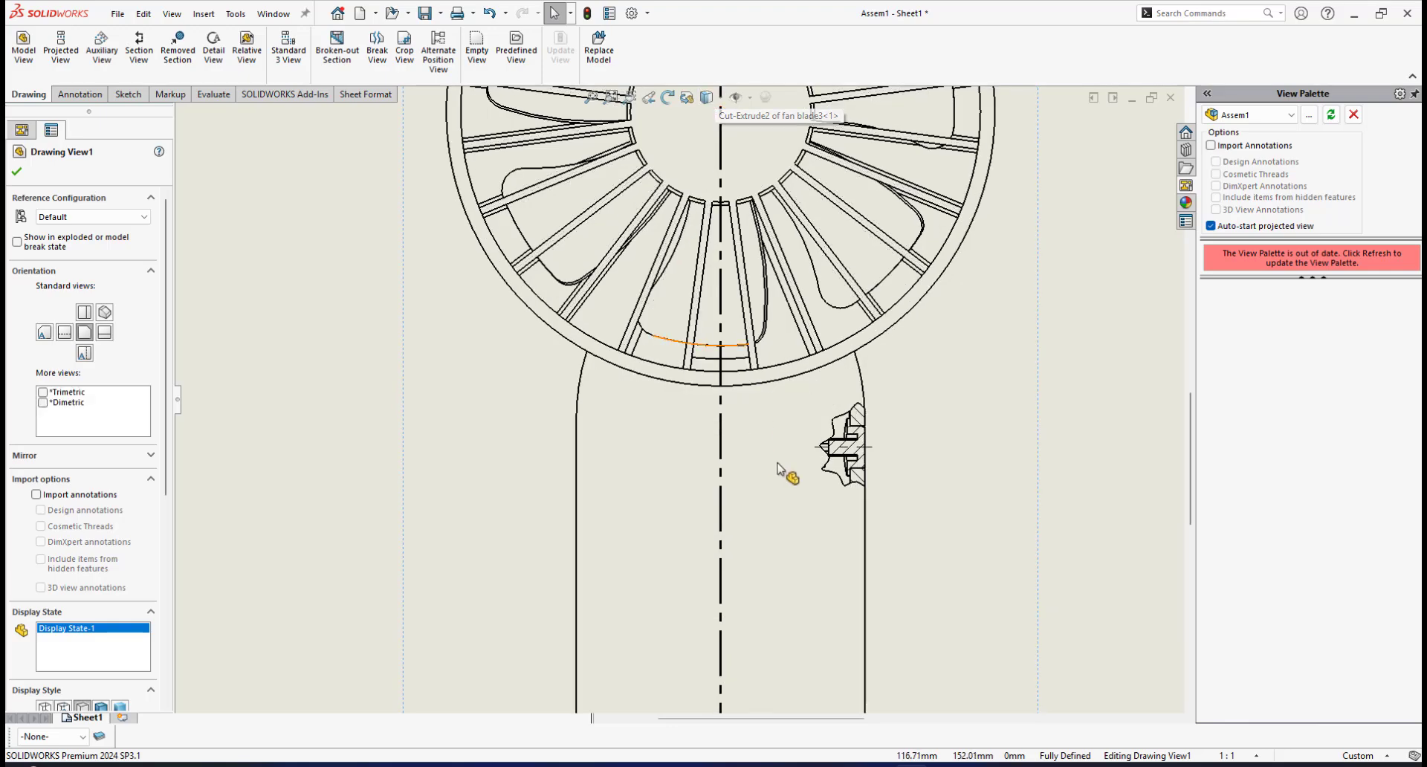
# Step: Start a broken-out section in the front view and sketch a closed, wavy spline across the handle's upper-left edge below the fan ring
pyautogui.scroll(3, 804, 471)
pyautogui.scroll(2, 808, 479)
pyautogui.scroll(-2, 808, 479)
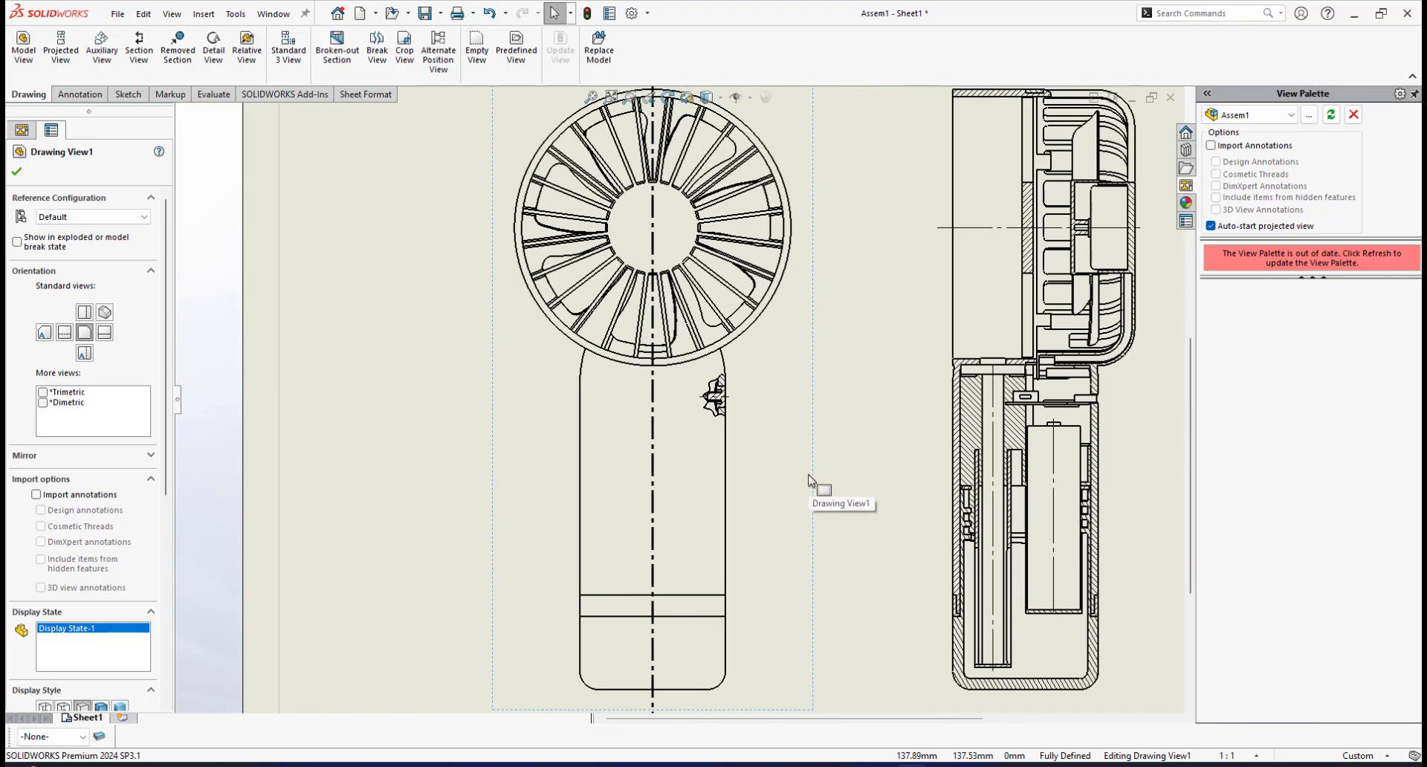
pyautogui.scroll(-5, 636, 394)
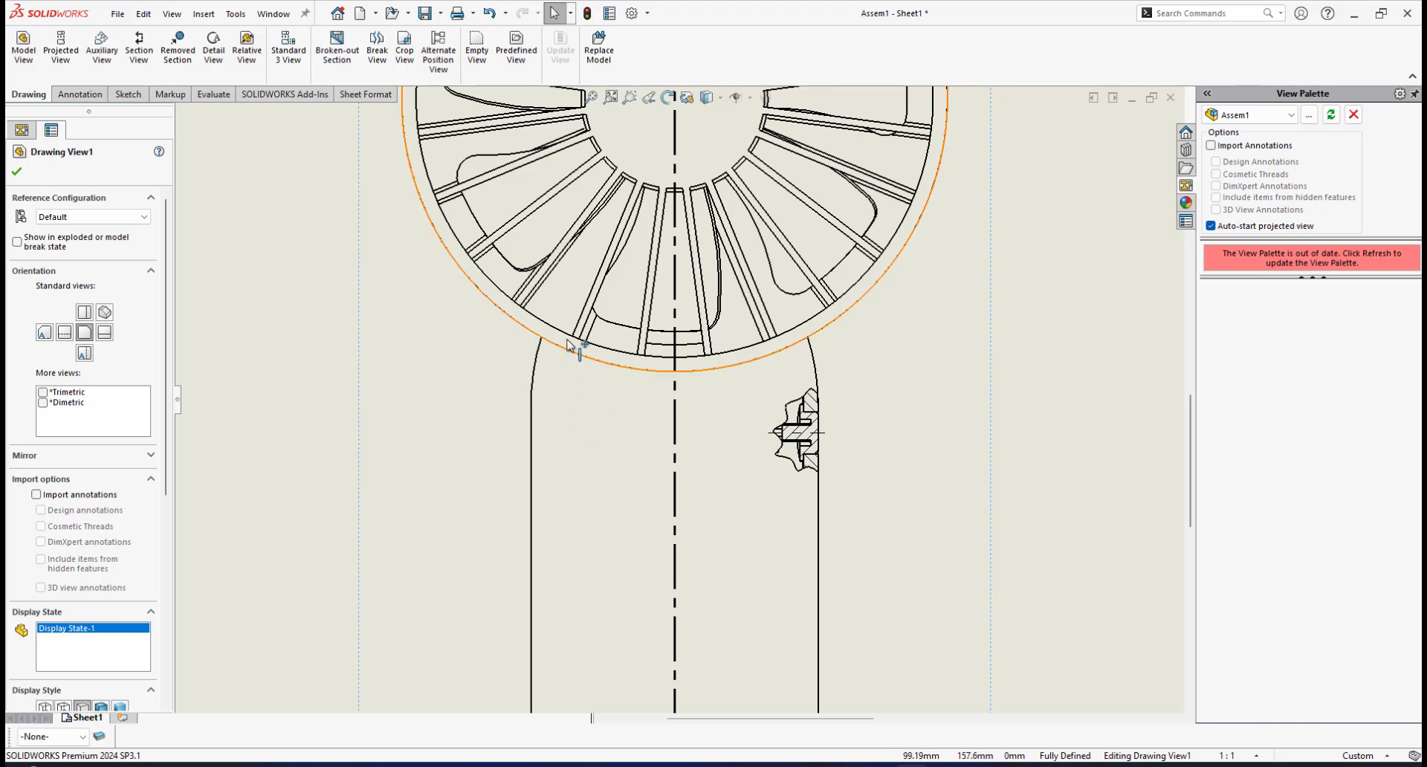
pyautogui.scroll(-1, 621, 395)
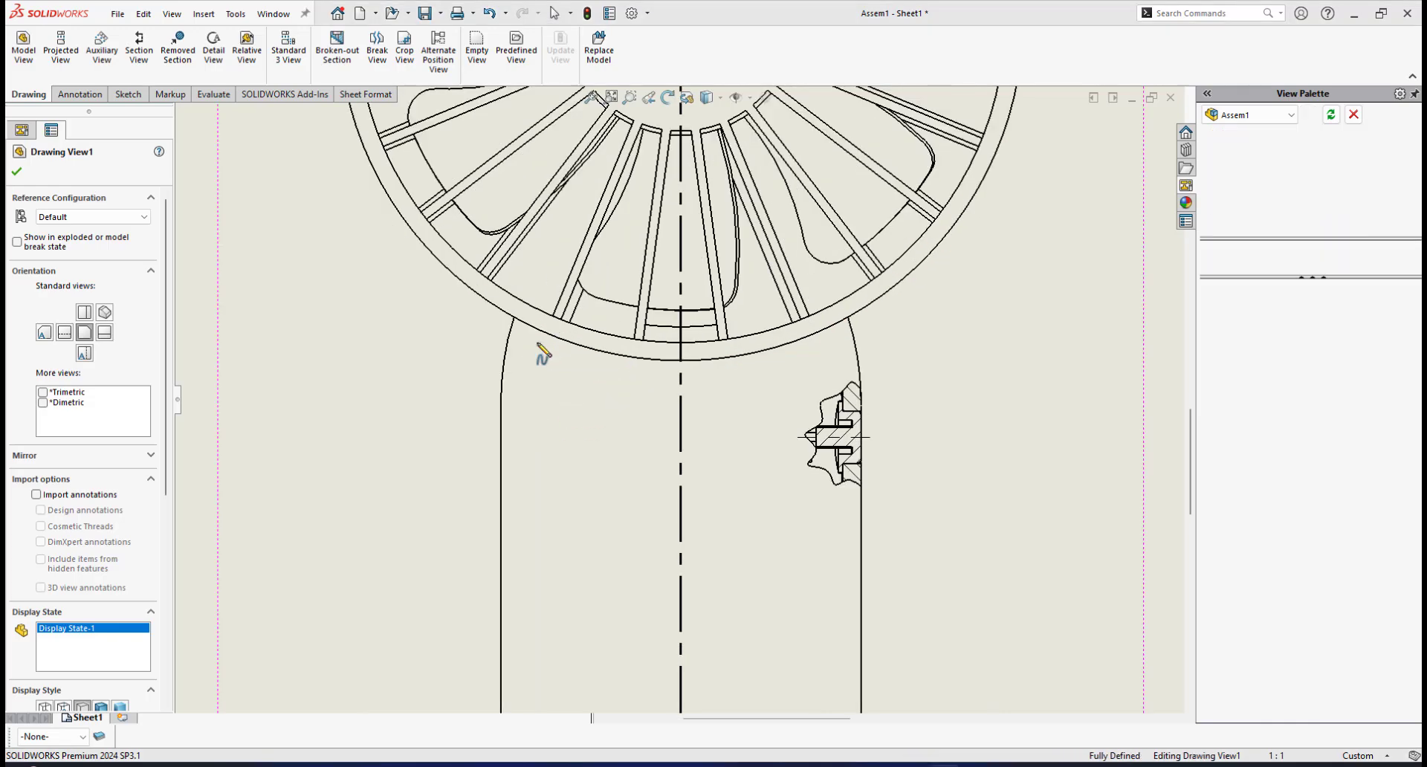
pyautogui.click(548, 341)
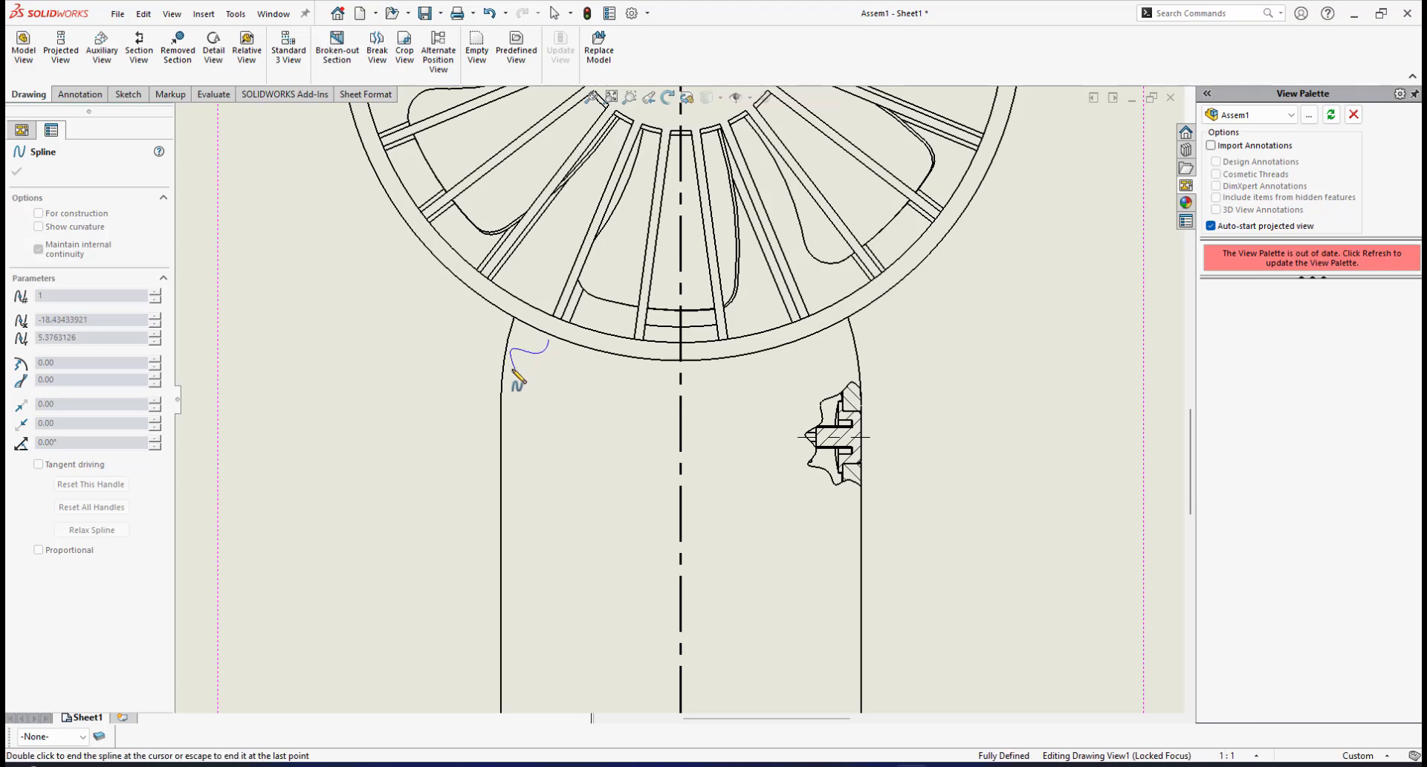
pyautogui.click(518, 350)
pyautogui.click(488, 367)
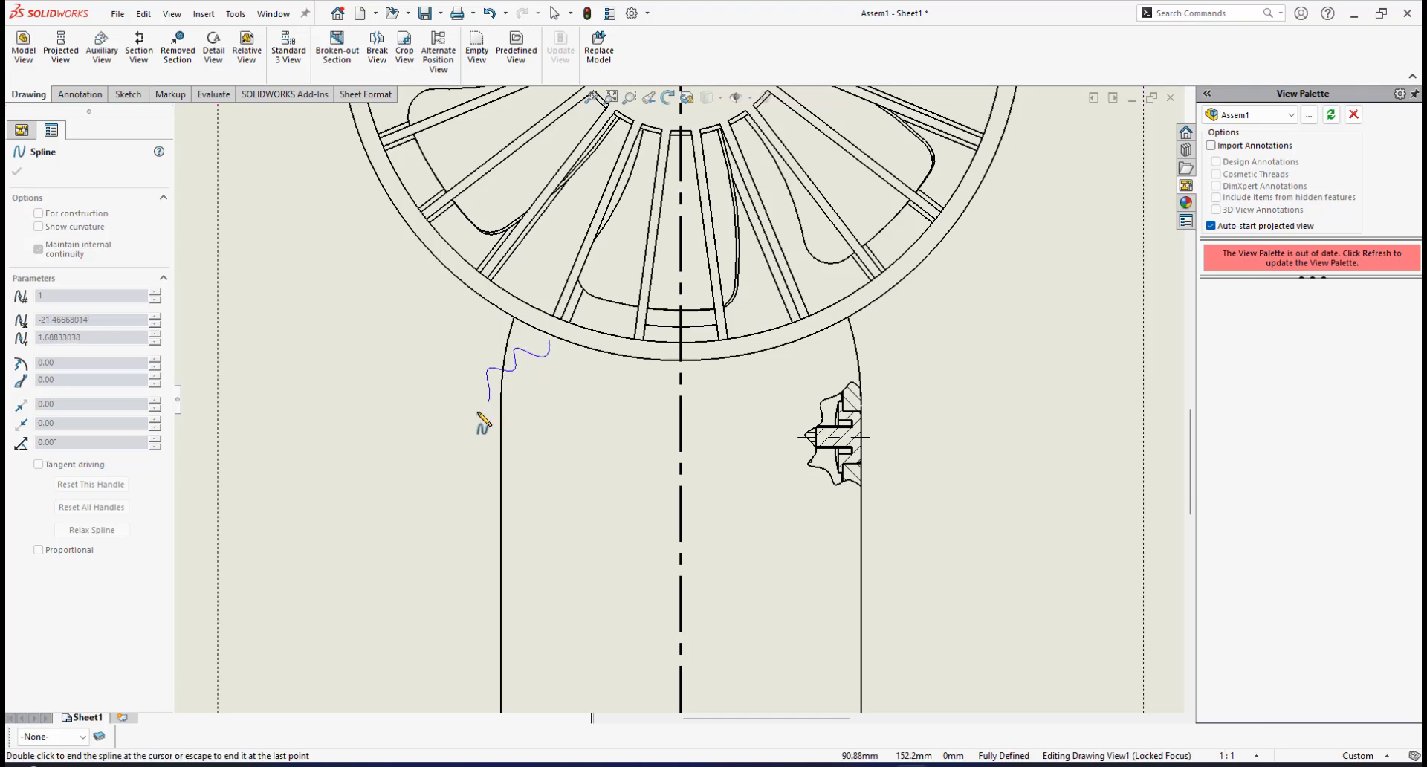
pyautogui.click(488, 425)
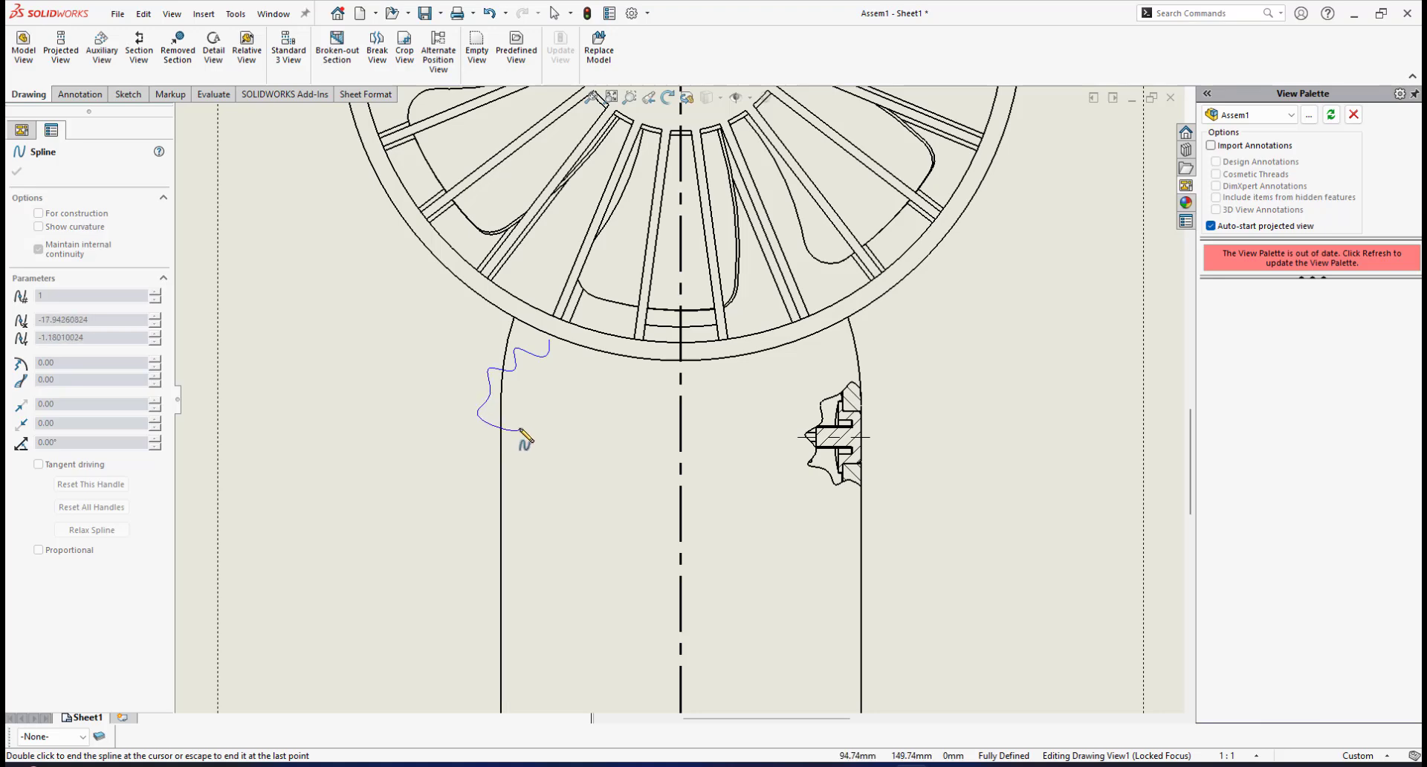
pyautogui.click(547, 438)
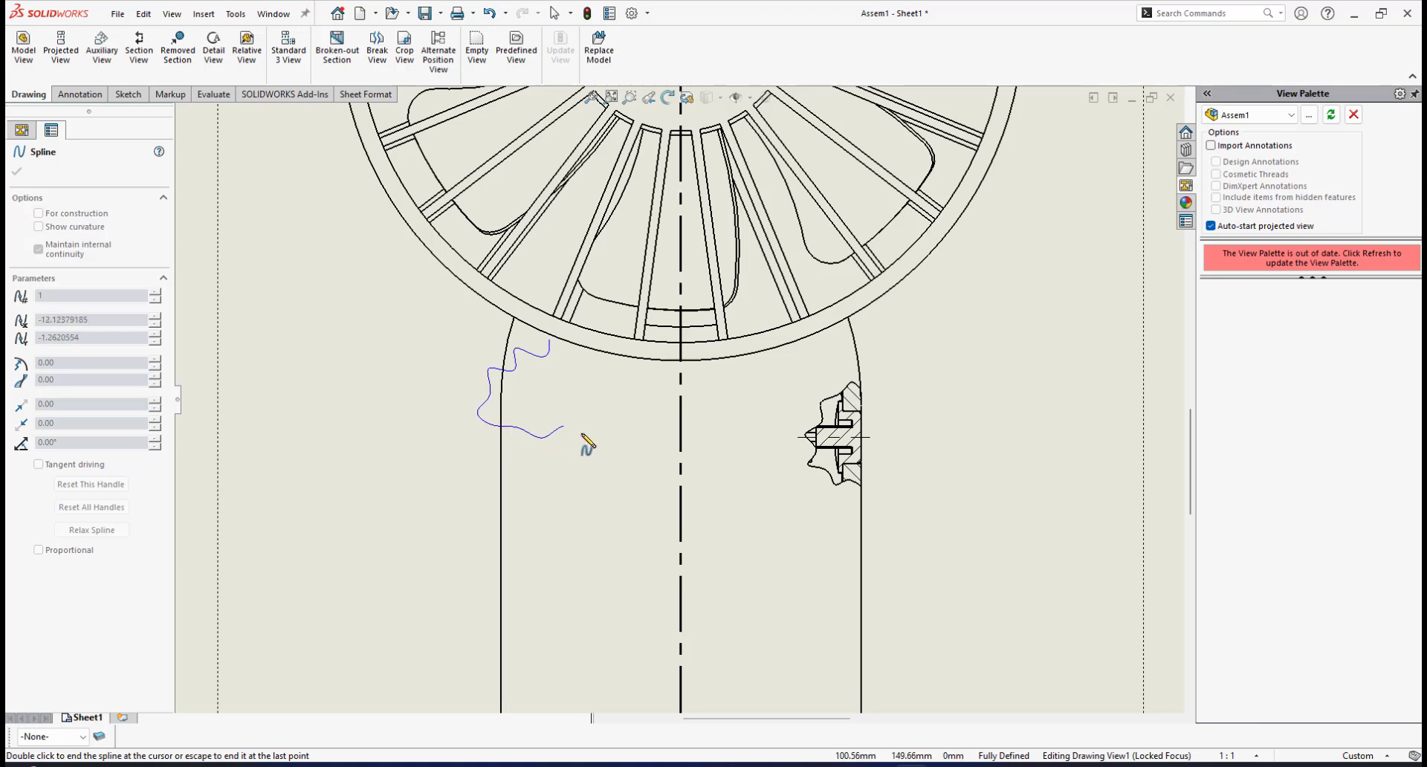
pyautogui.click(582, 429)
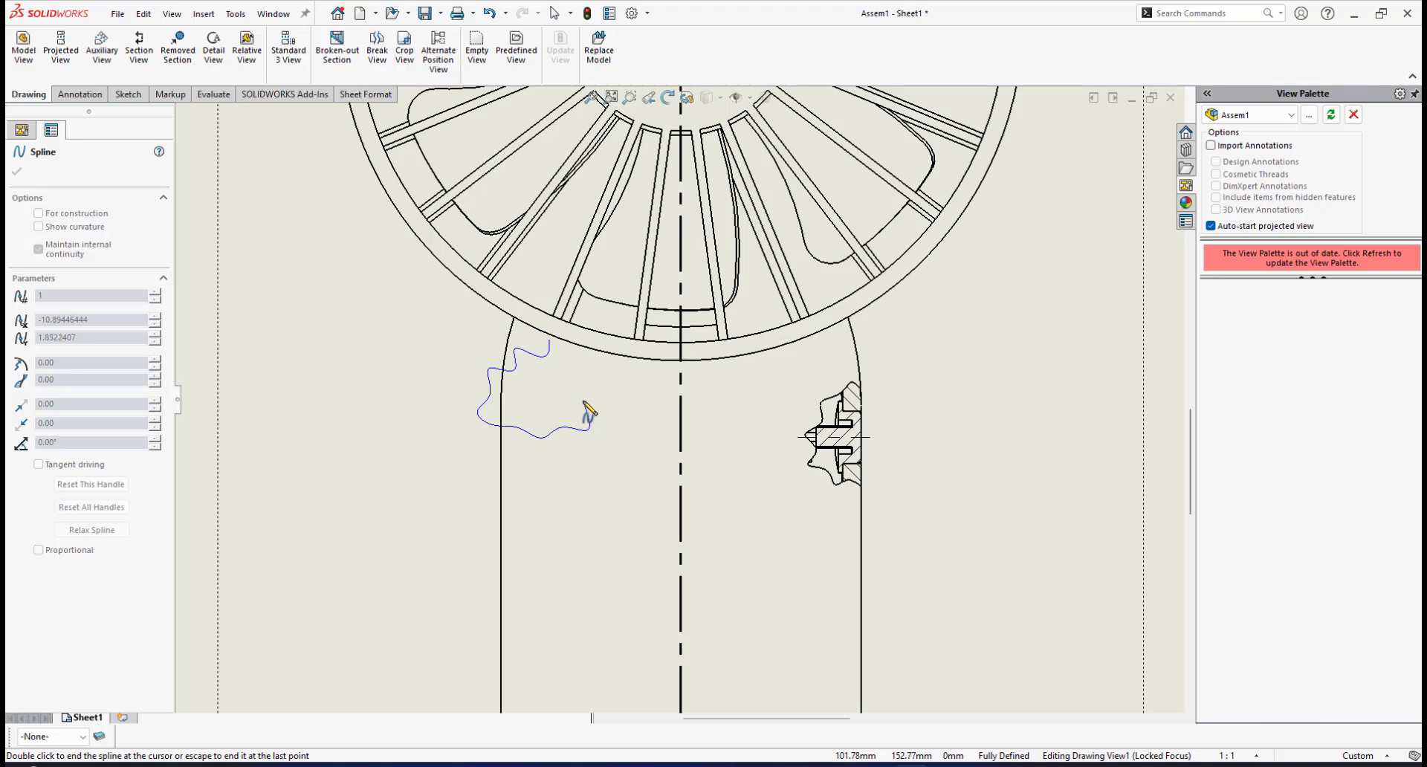
pyautogui.click(591, 376)
pyautogui.scroll(-2, 568, 368)
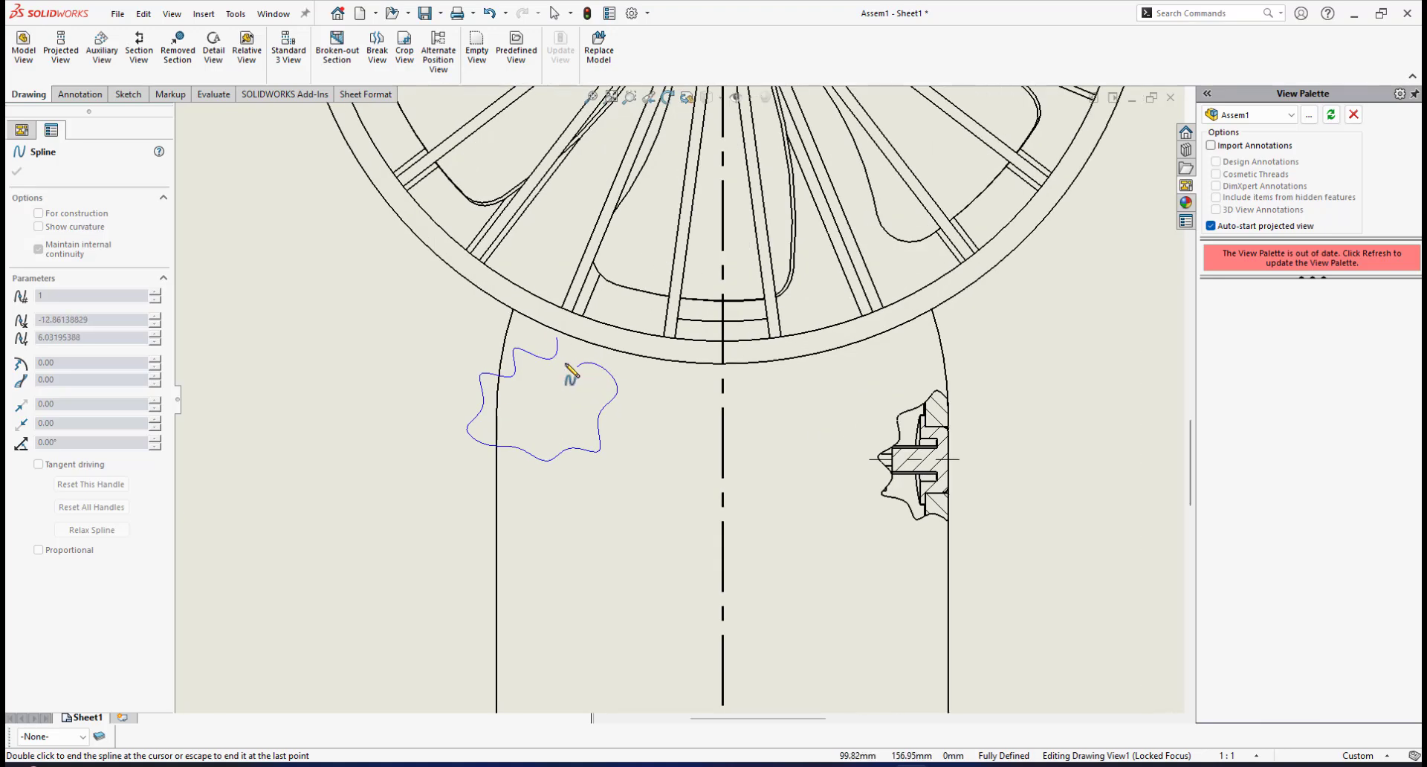
pyautogui.scroll(-3, 569, 372)
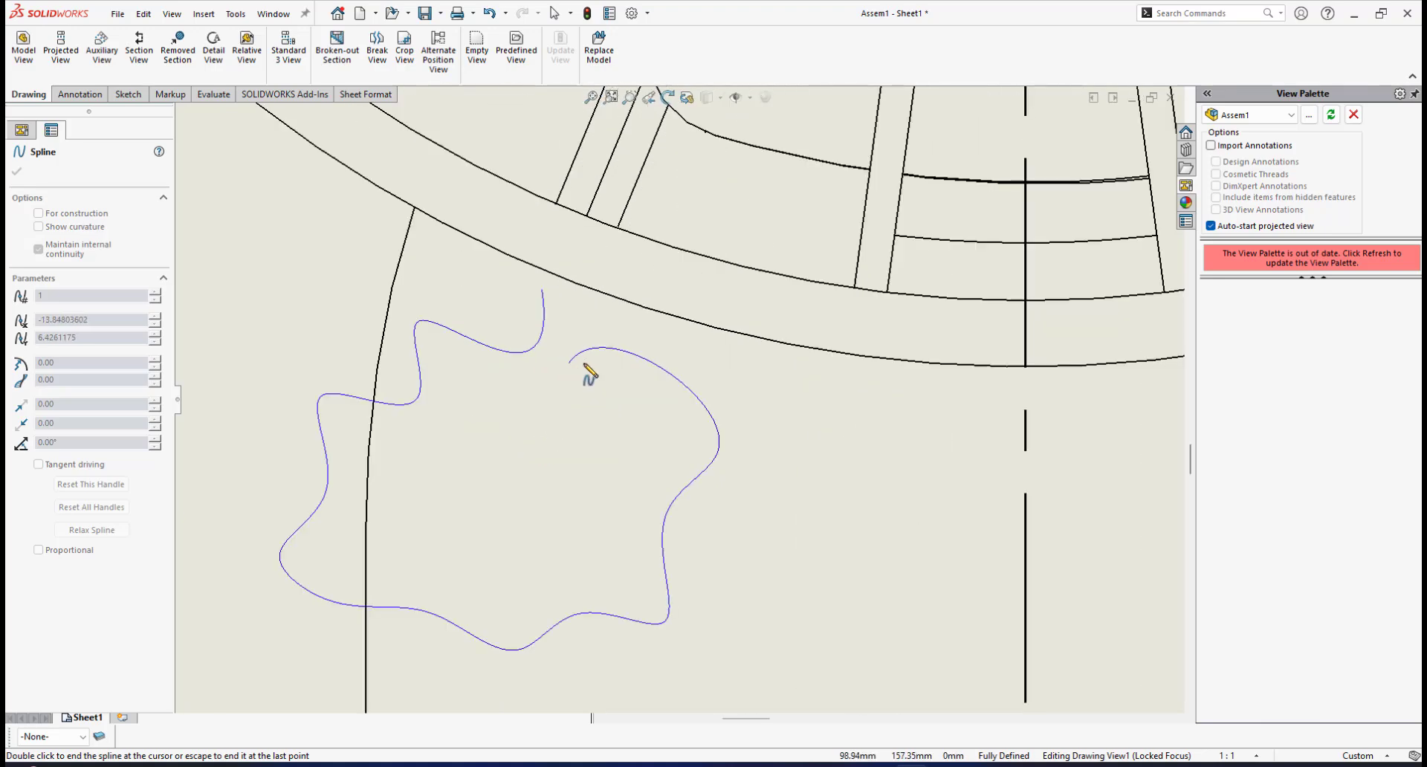
pyautogui.click(637, 344)
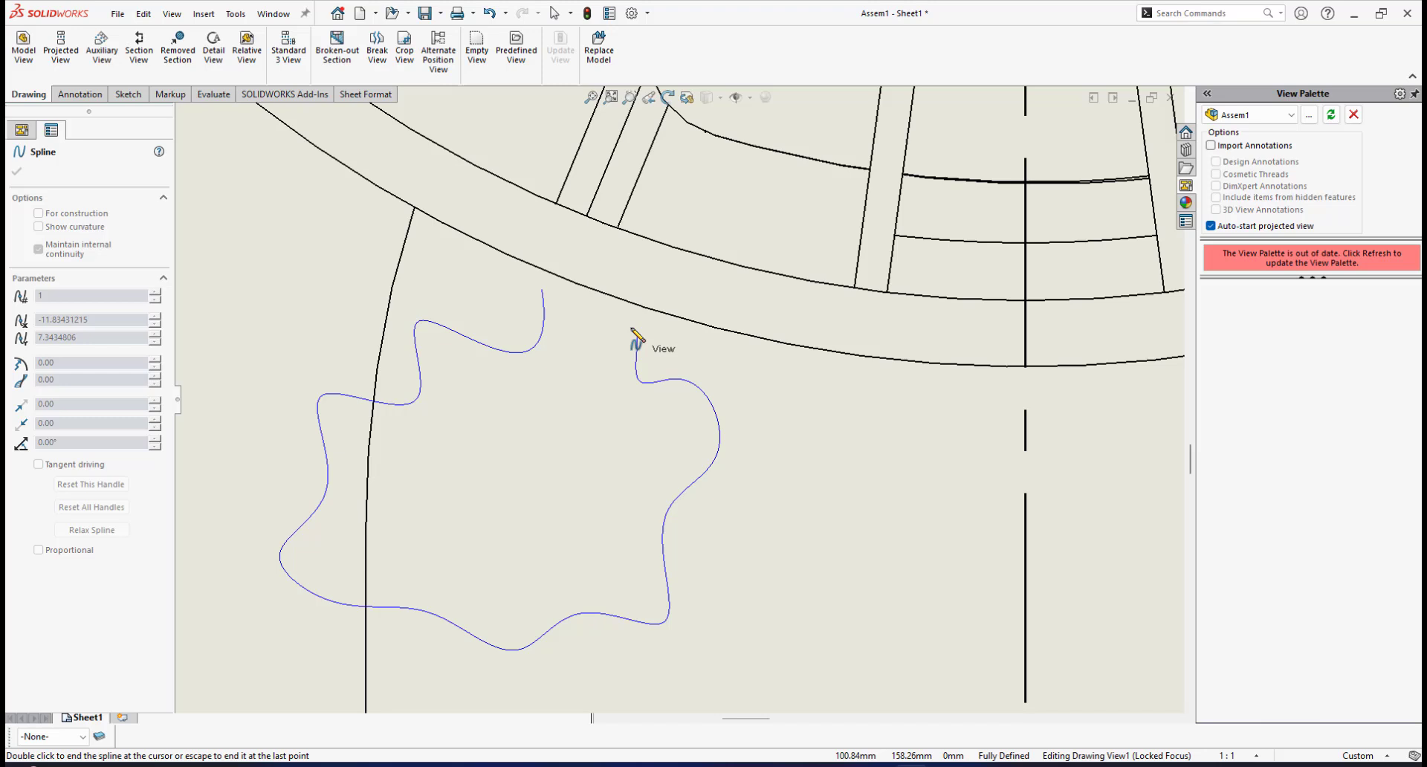
pyautogui.click(550, 291)
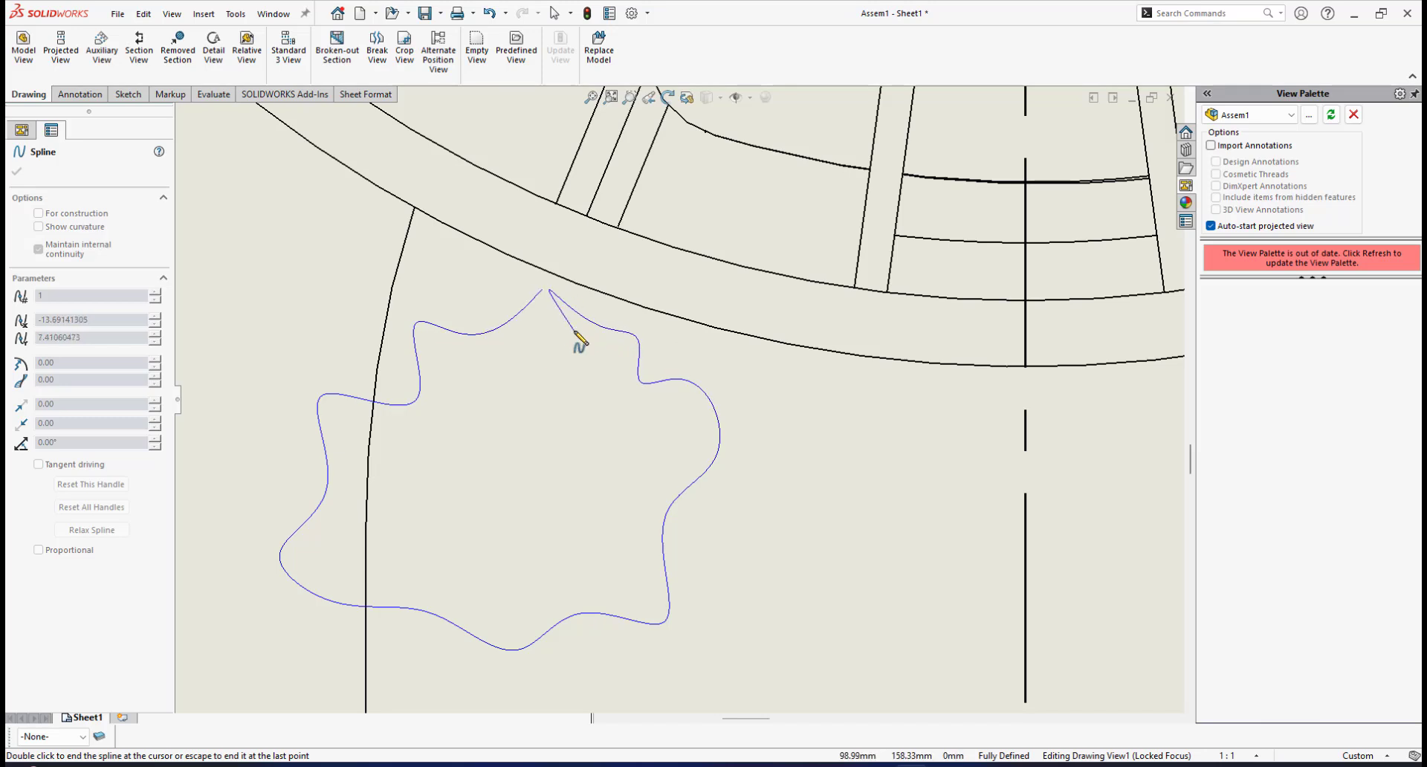
pyautogui.click(541, 290)
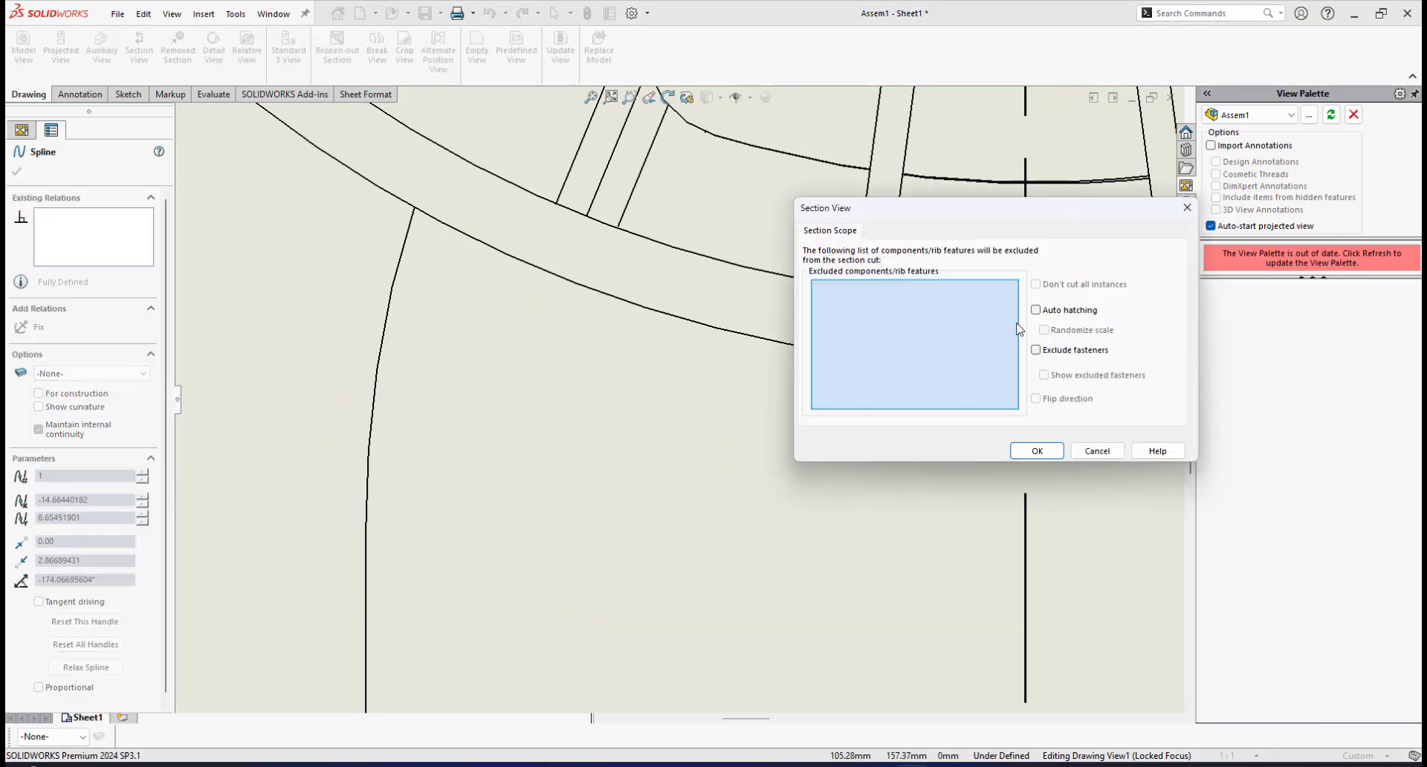
# Step: Accept the section scope without excluding components, enable the preview and set the broken-out section depth to 30 mm
pyautogui.click(1037, 451)
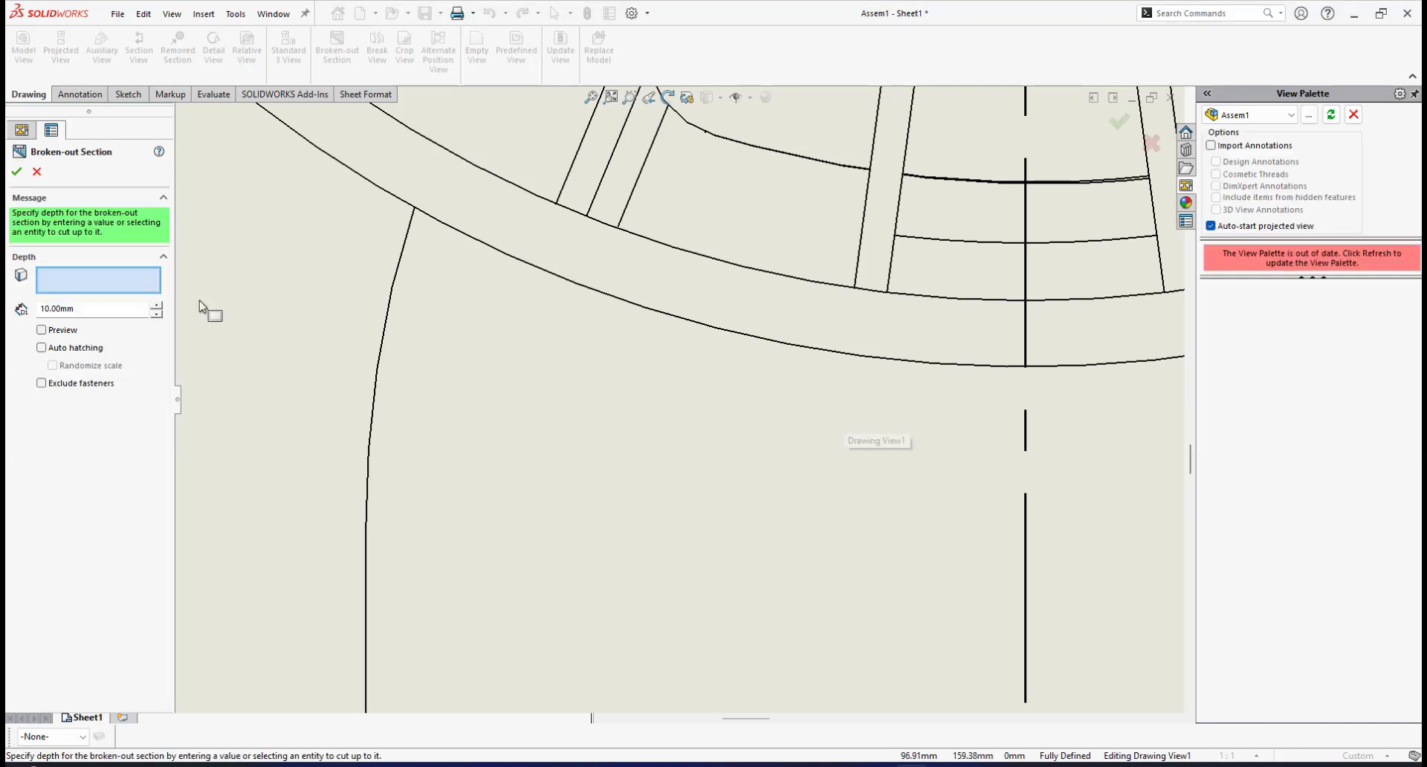
pyautogui.click(57, 327)
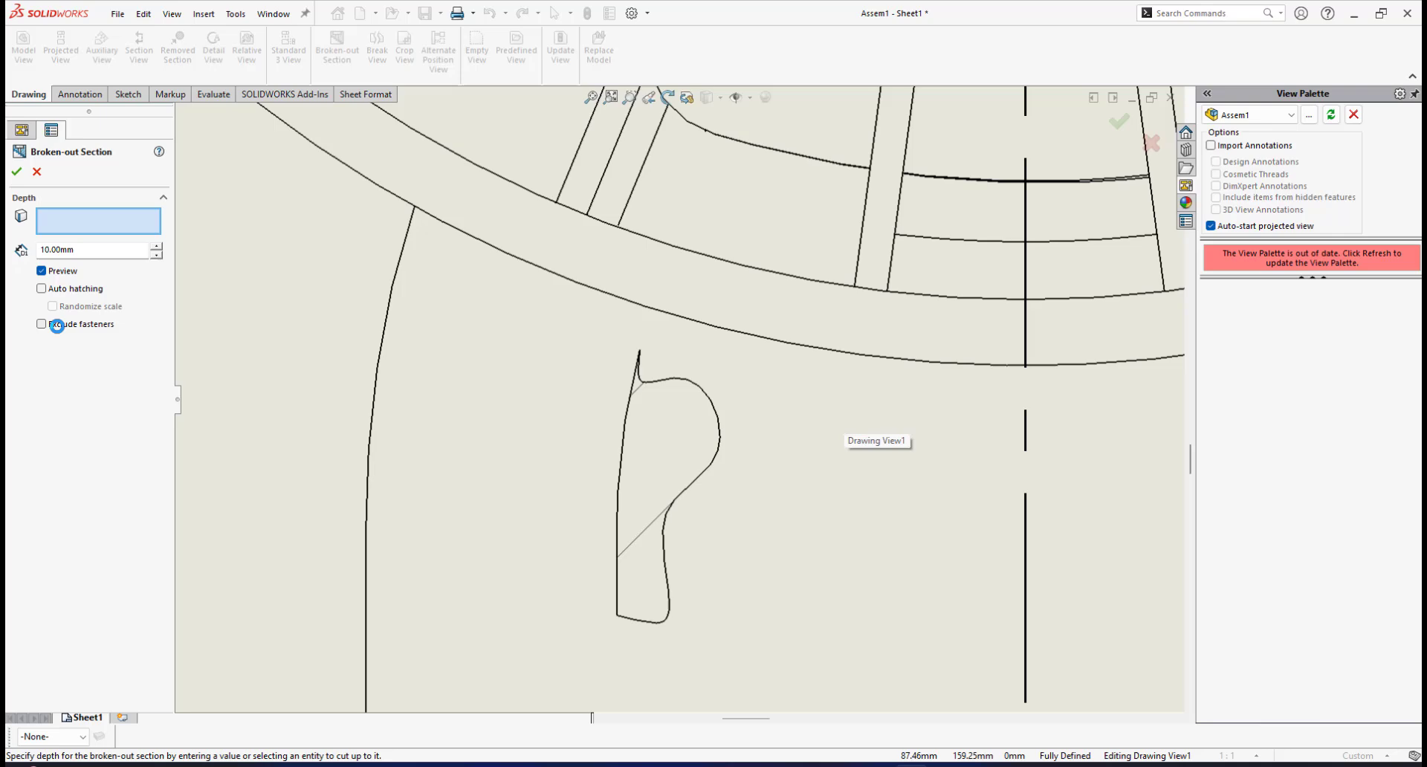
pyautogui.click(84, 250)
pyautogui.write('30')
pyautogui.press('Return')
pyautogui.scroll(1, 651, 383)
pyautogui.scroll(-1, 650, 382)
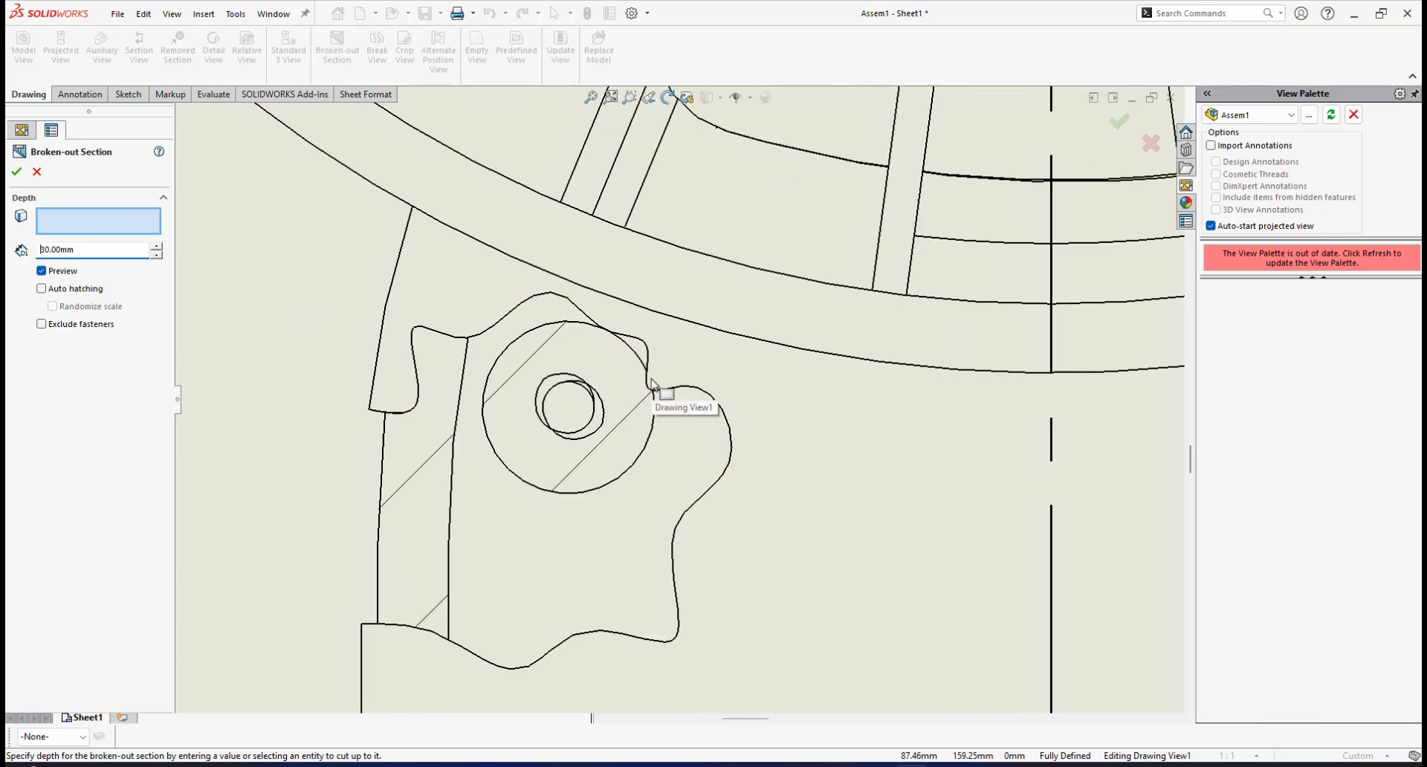
pyautogui.scroll(-1, 651, 383)
pyautogui.scroll(2, 716, 407)
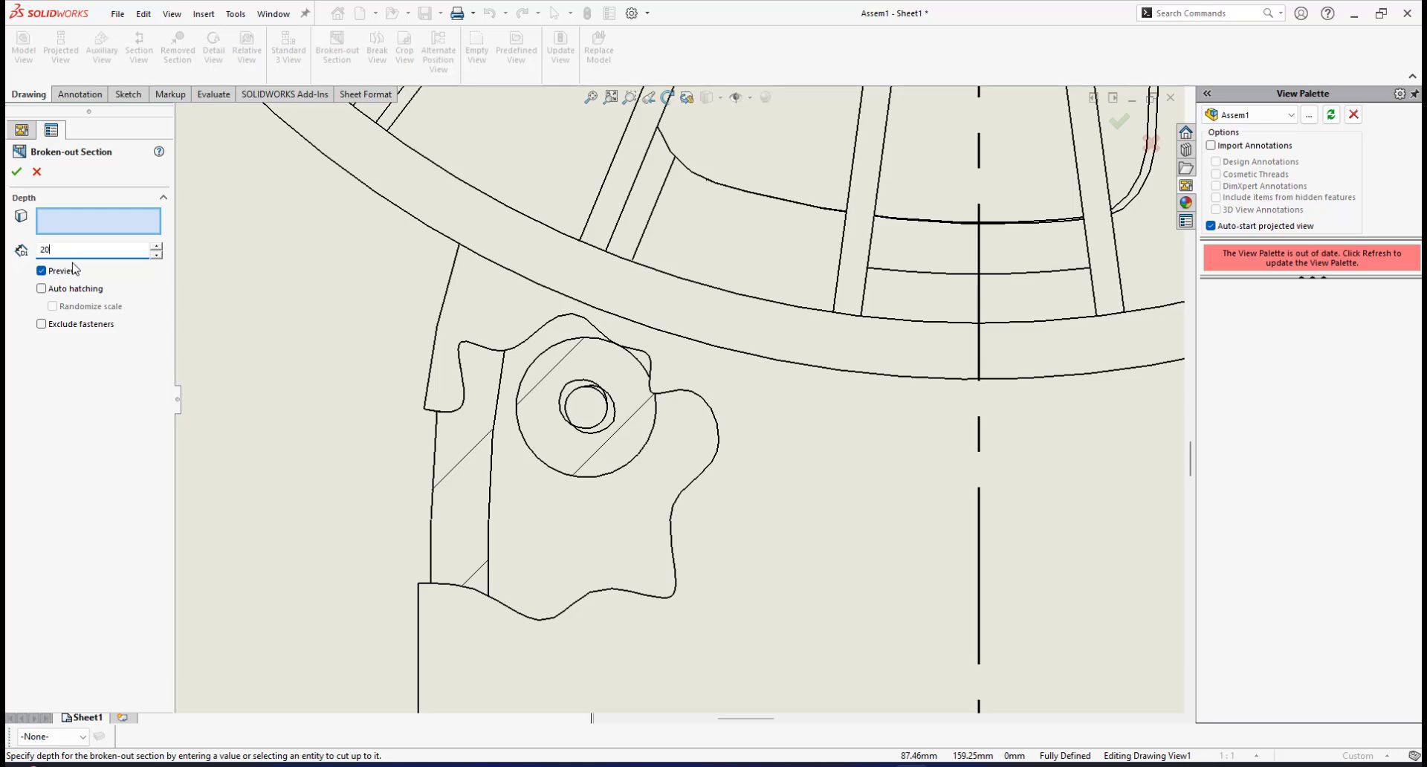
# Step: Try depths of 20 mm and 25 mm for the handle's upper-left broken-out section and restore the depth to 30 mm
pyautogui.press('Return')
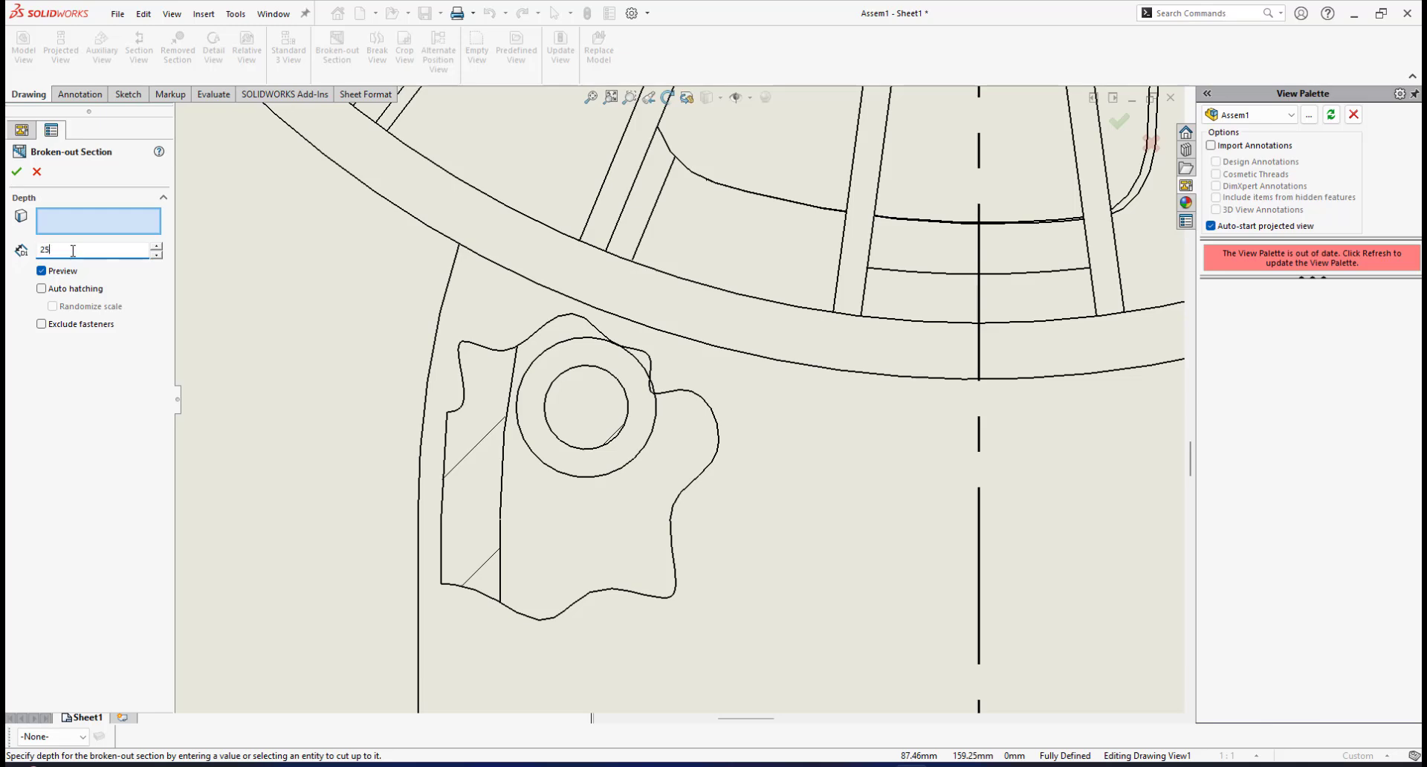
pyautogui.press('Return')
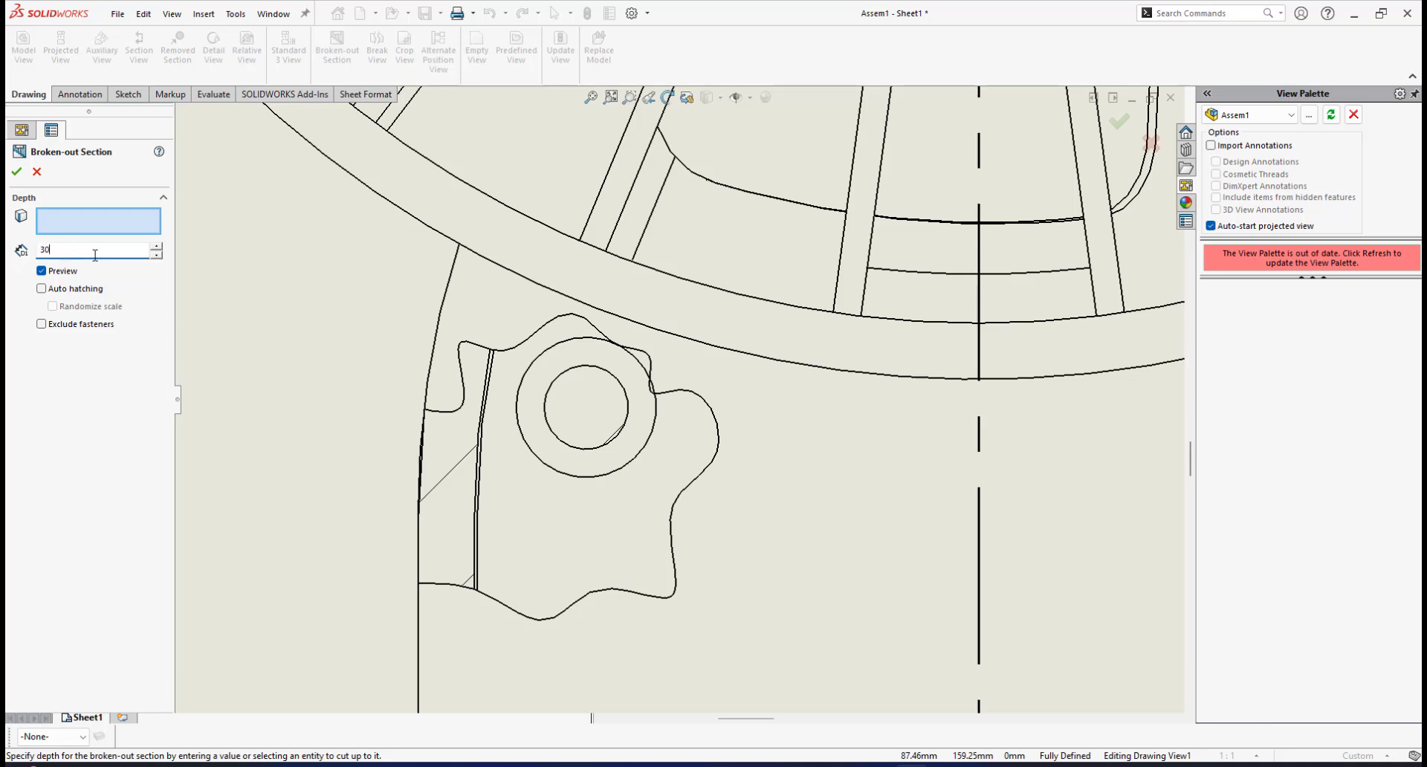
pyautogui.press('Return')
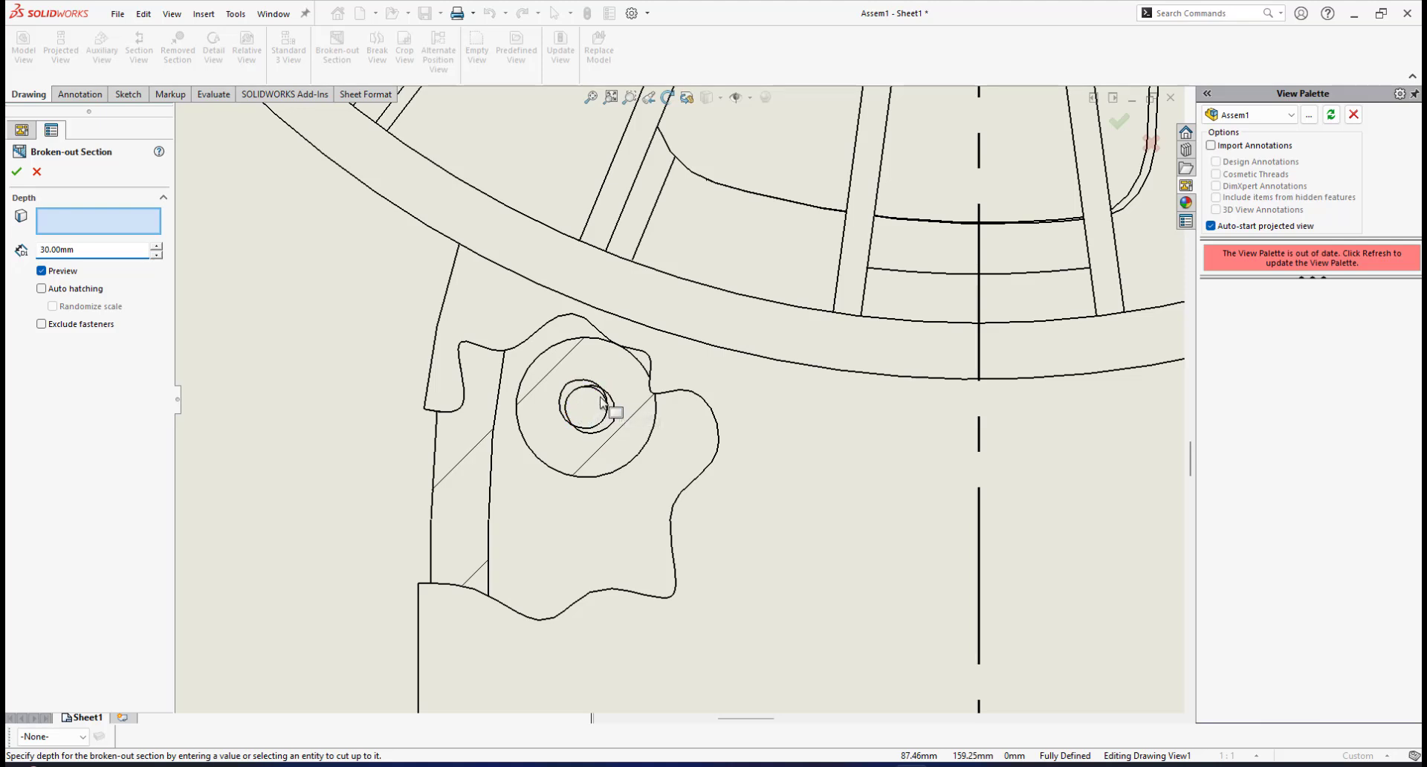
# Step: Try a 31 mm depth for the handle's upper-left broken-out section, set it to 32 mm and accept the section
pyautogui.doubleClick(65, 251)
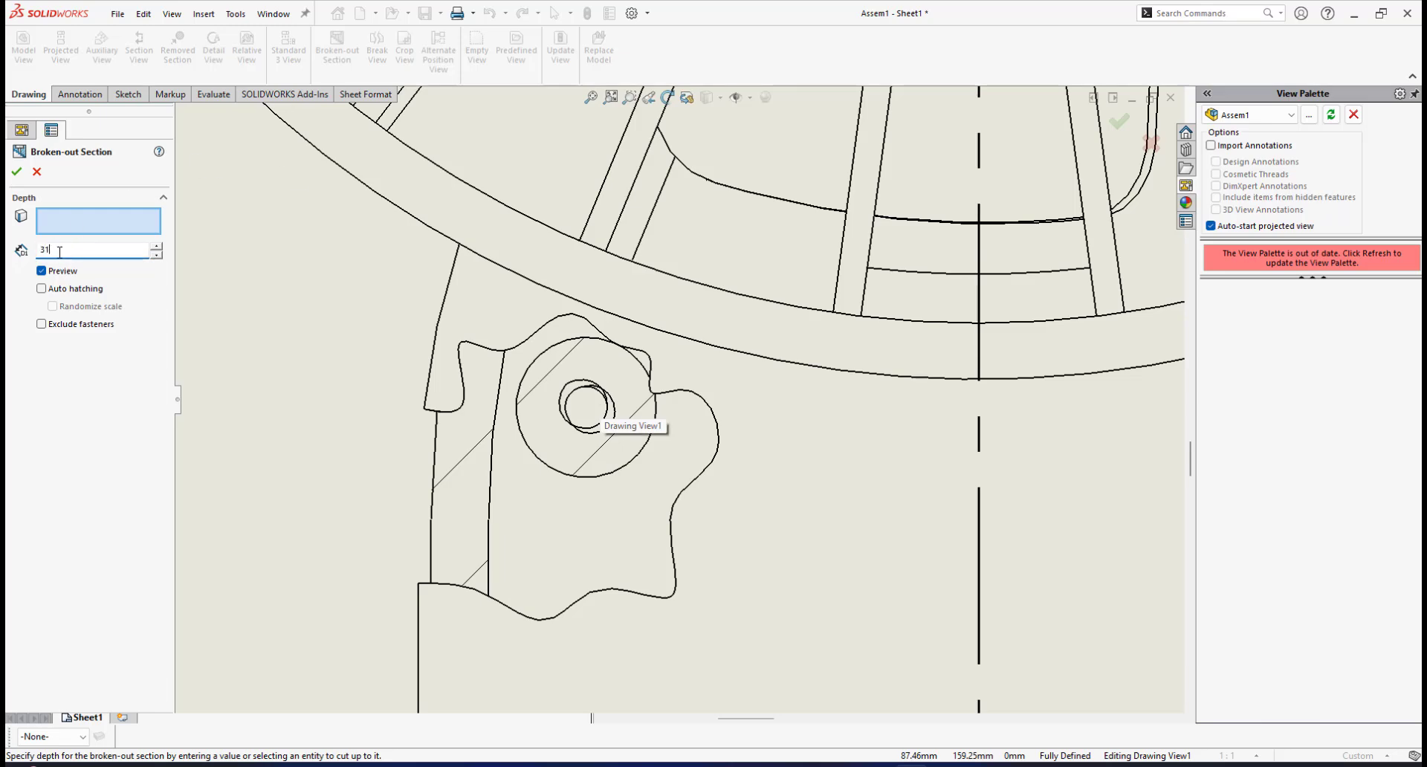
pyautogui.press('Return')
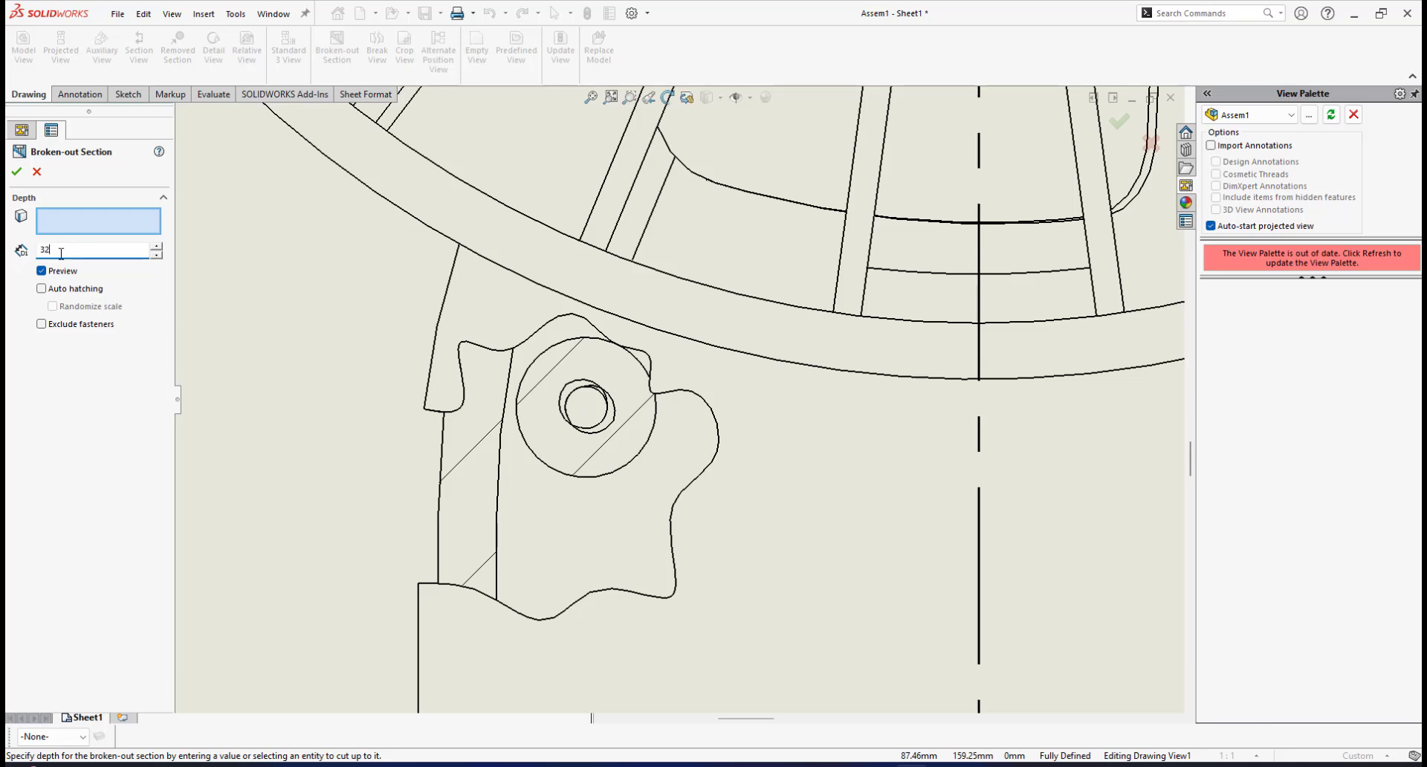
pyautogui.press('Return')
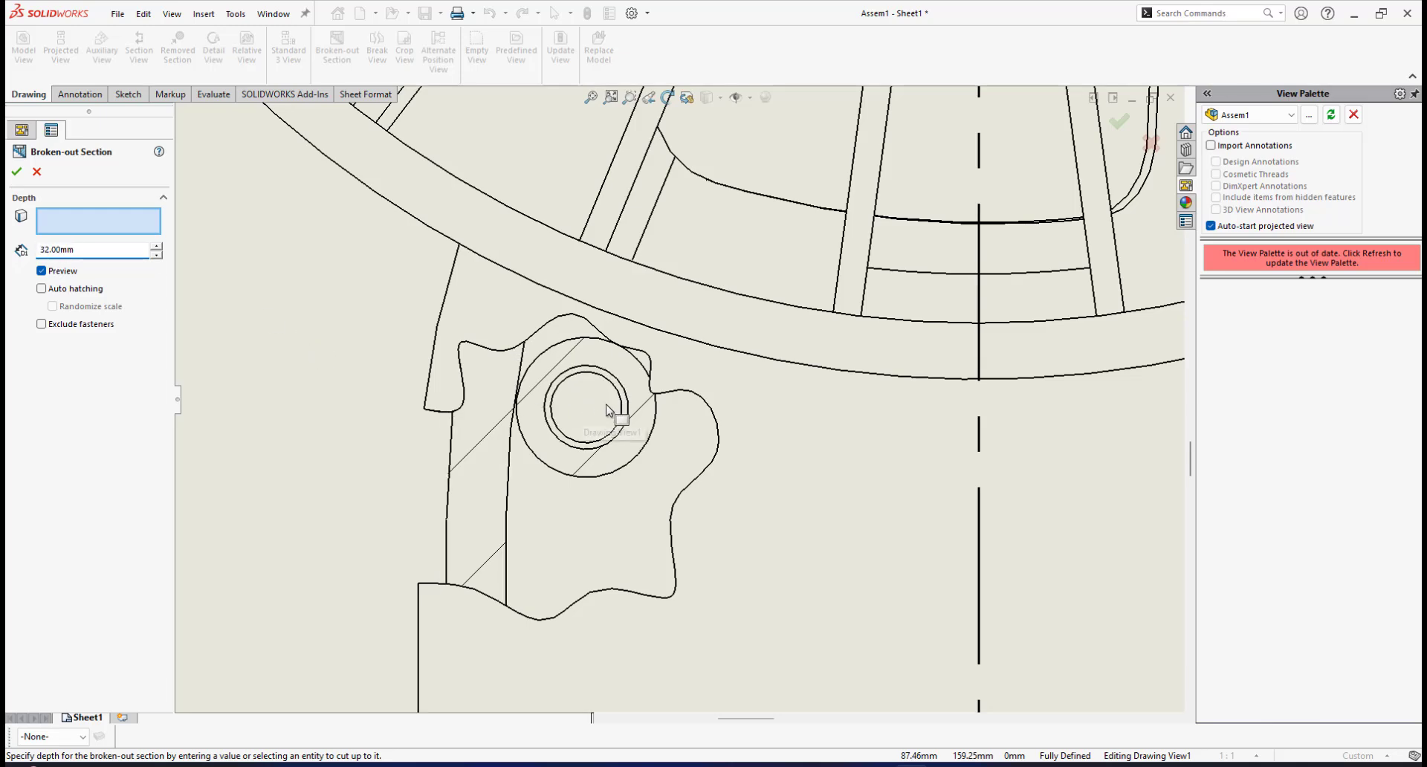
pyautogui.click(16, 171)
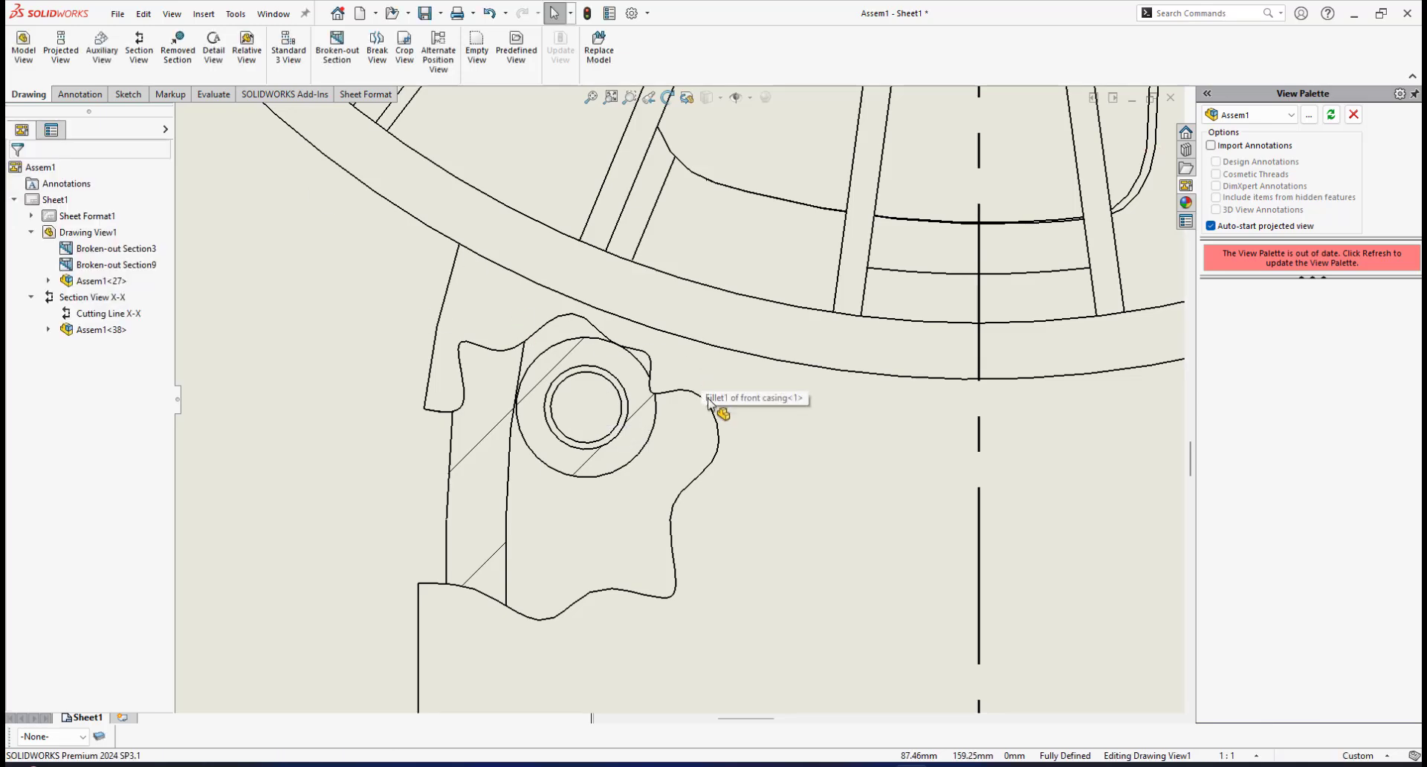
# Step: Examine the cut walls and round boss in the front view's upper-left handle section at different scales
pyautogui.scroll(2, 710, 416)
pyautogui.scroll(-2, 713, 437)
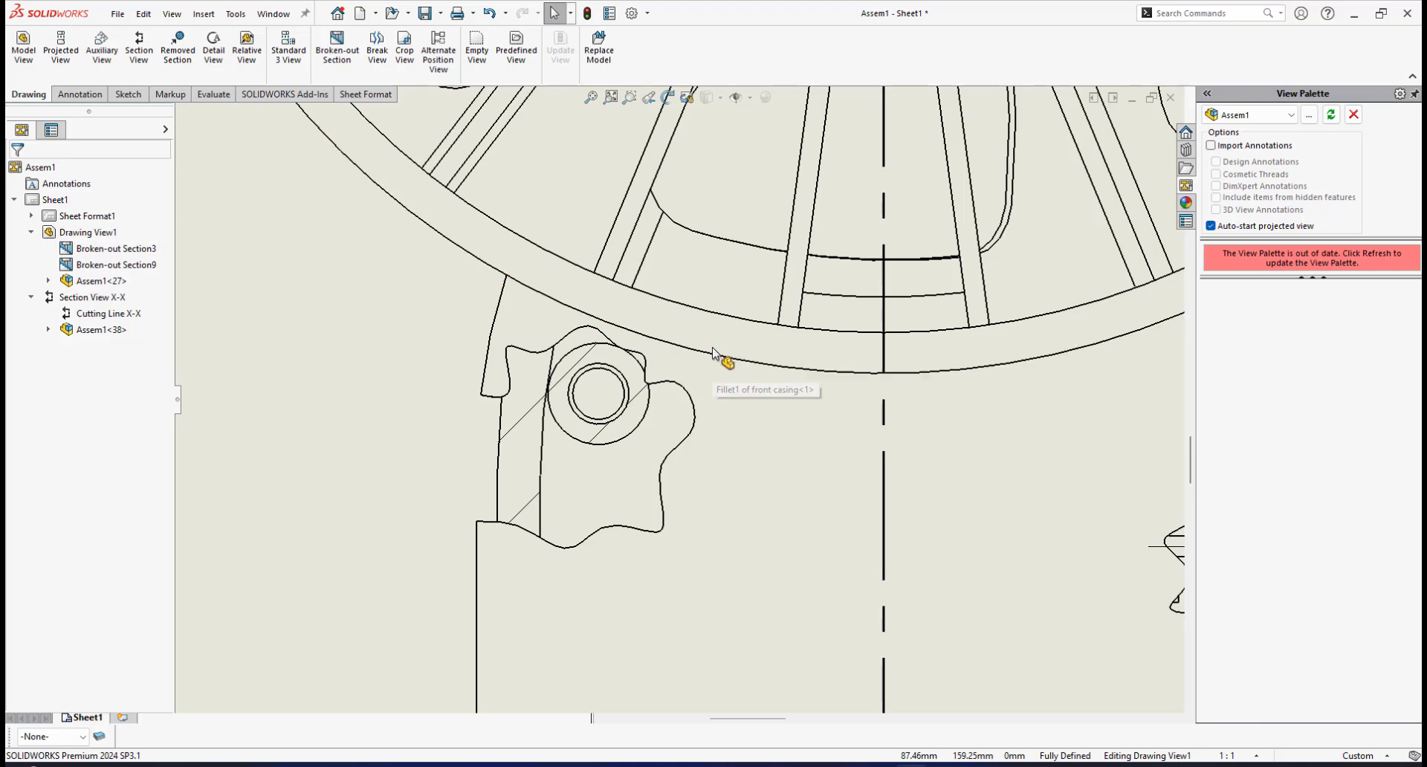
pyautogui.scroll(-1, 587, 379)
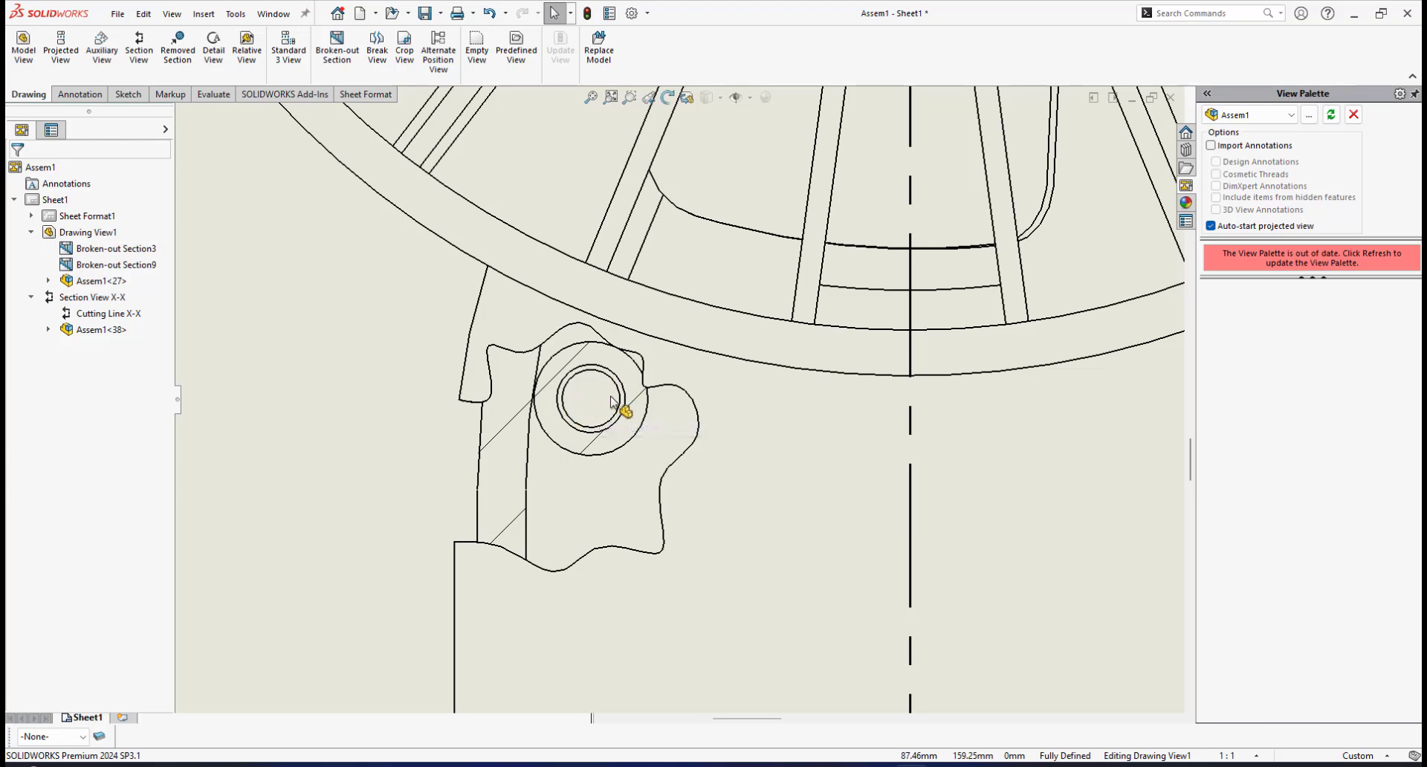
pyautogui.scroll(7, 676, 411)
pyautogui.scroll(-3, 746, 379)
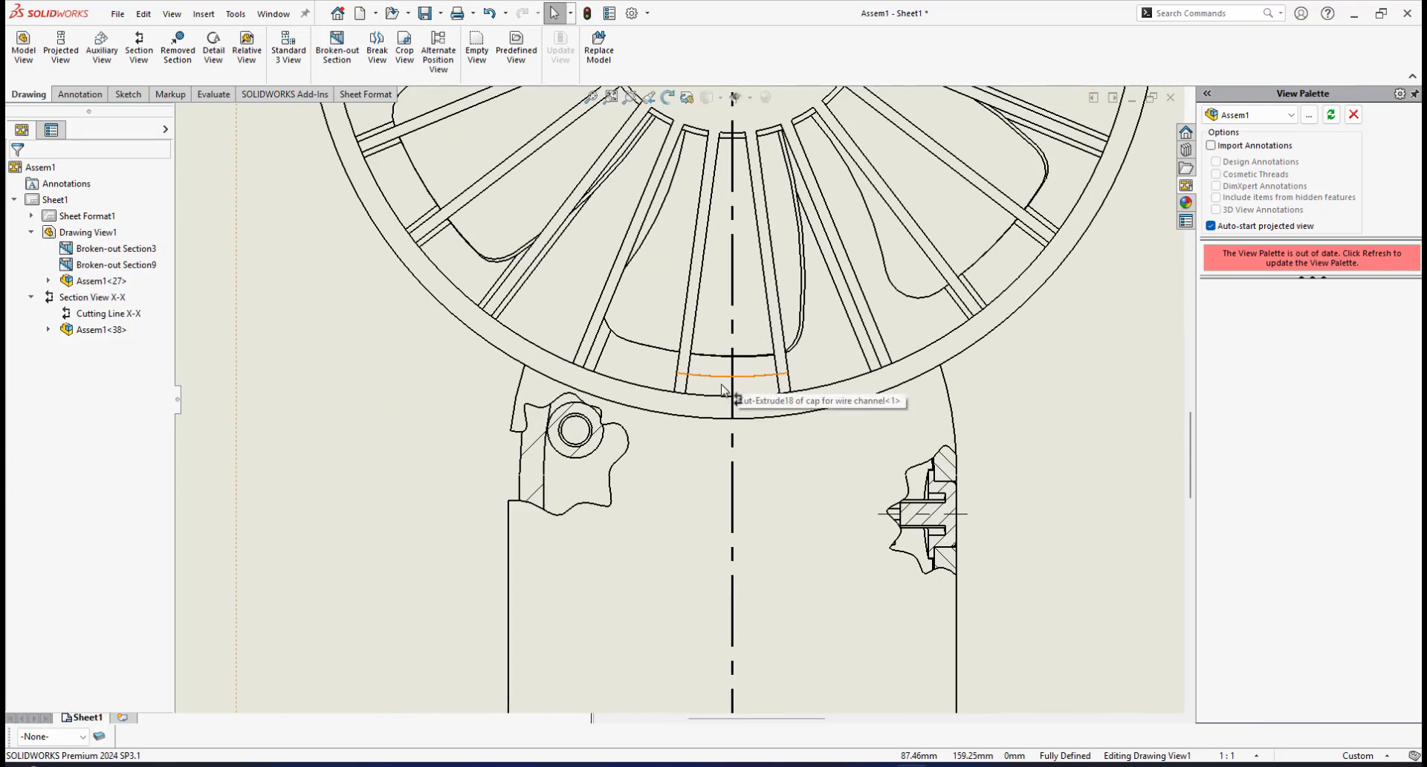
pyautogui.scroll(-2, 755, 417)
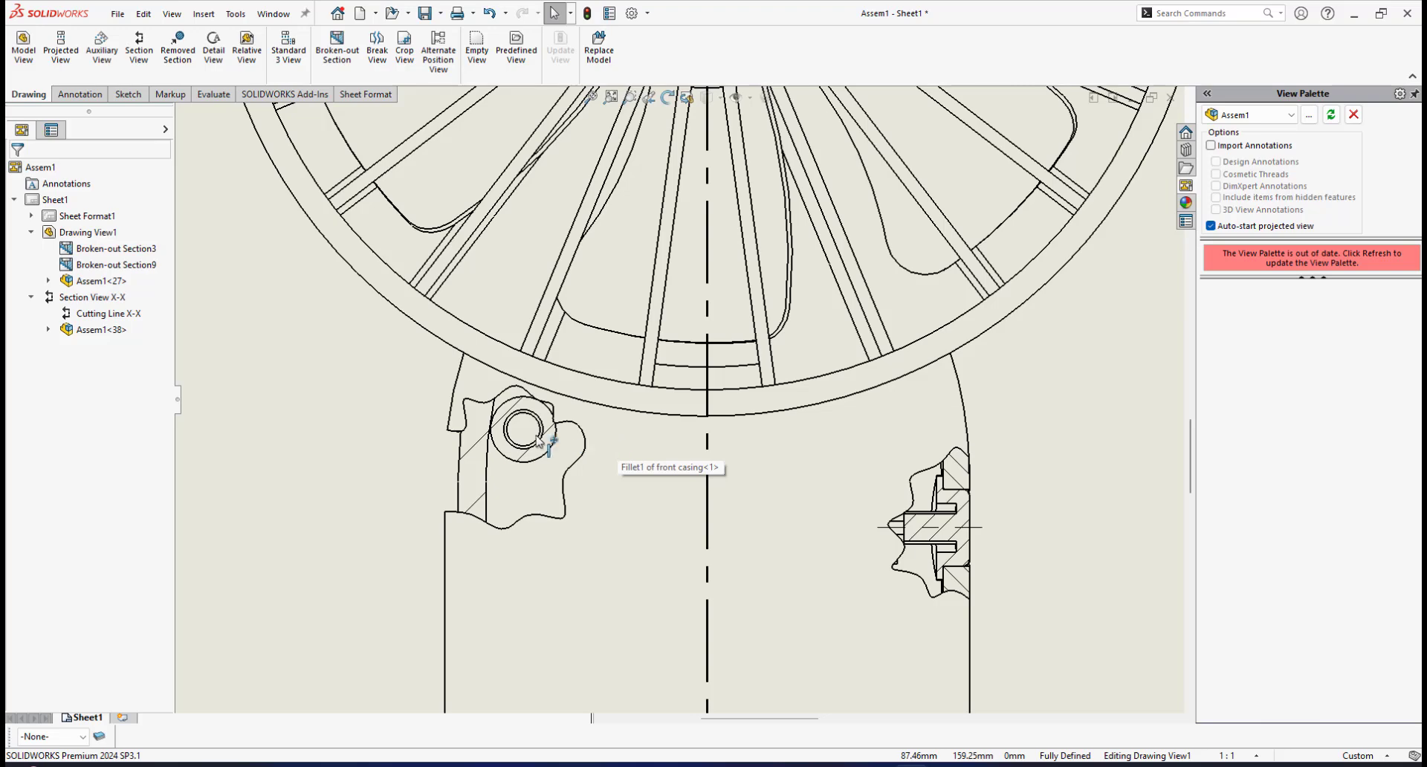
pyautogui.scroll(-2, 539, 442)
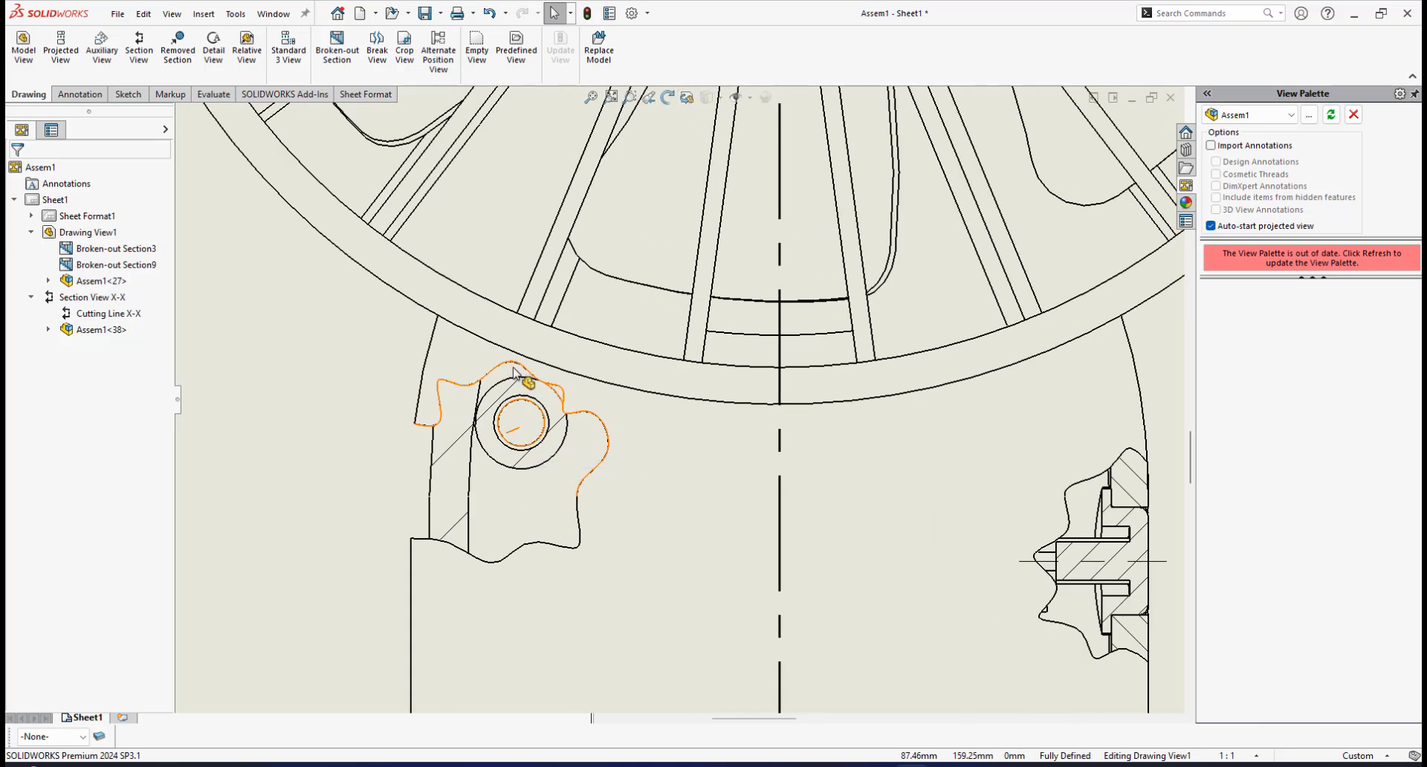
pyautogui.scroll(-1, 513, 370)
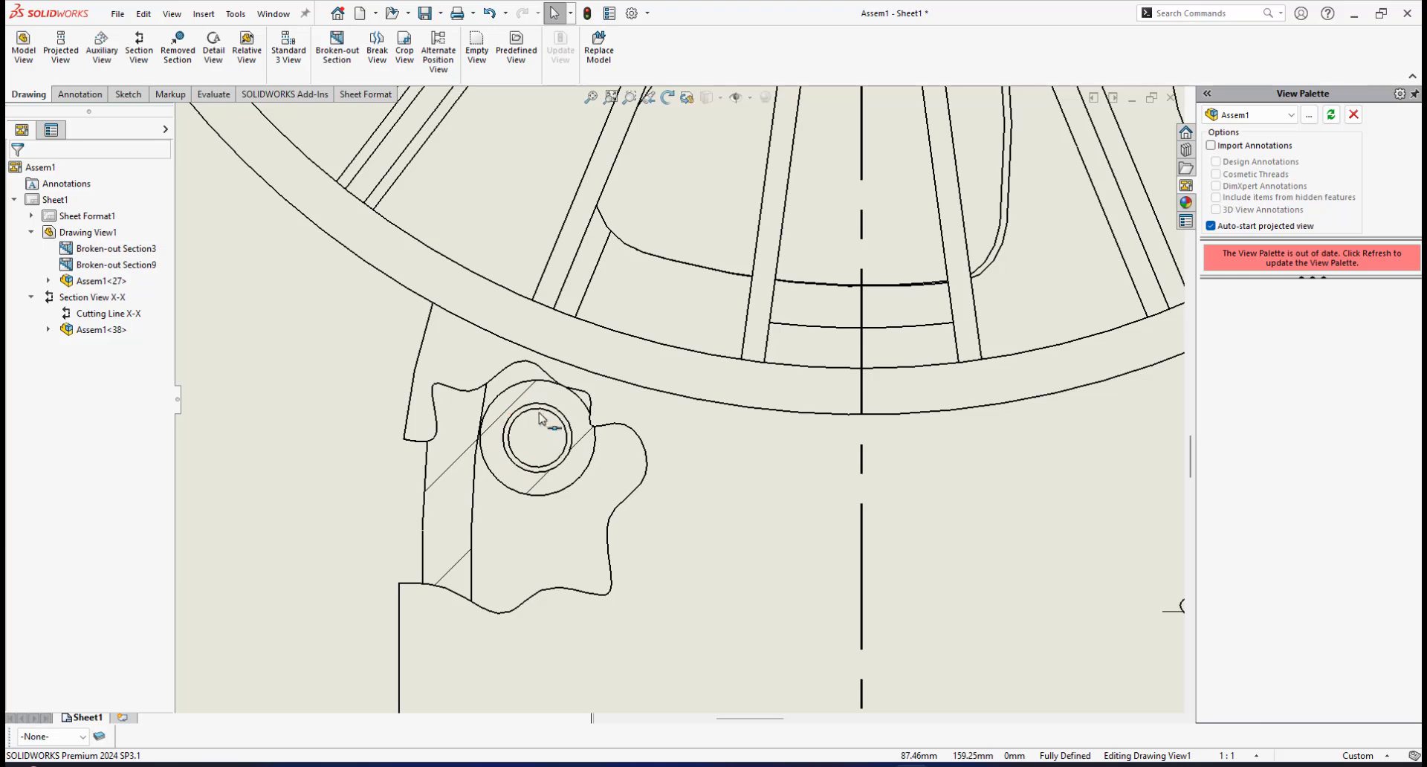
pyautogui.scroll(4, 583, 443)
pyautogui.scroll(-3, 585, 437)
# Step: Replace the rear casing's material crosshatch in the upper-left handle section with Parallel Lines at scale 3 and a 45-degree angle
pyautogui.click(516, 421)
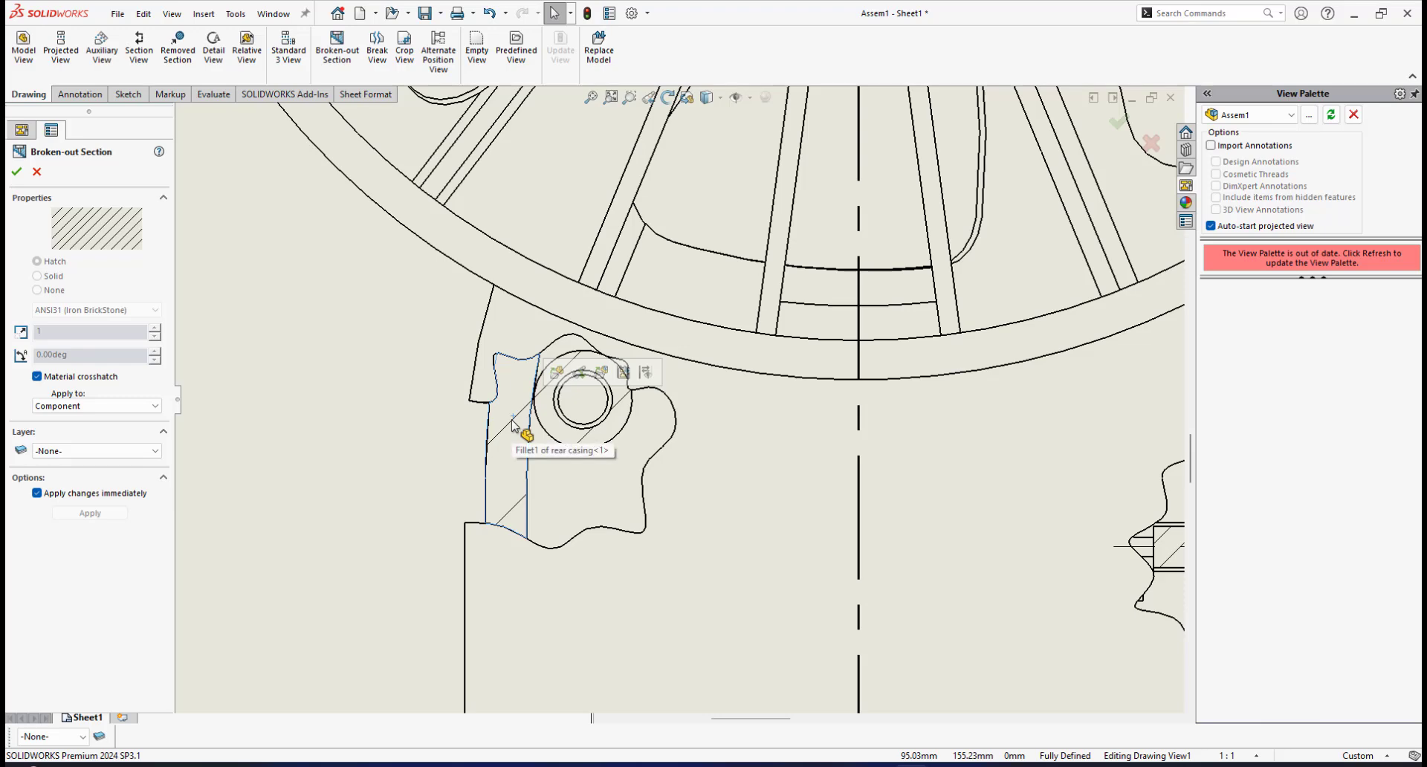
pyautogui.click(46, 376)
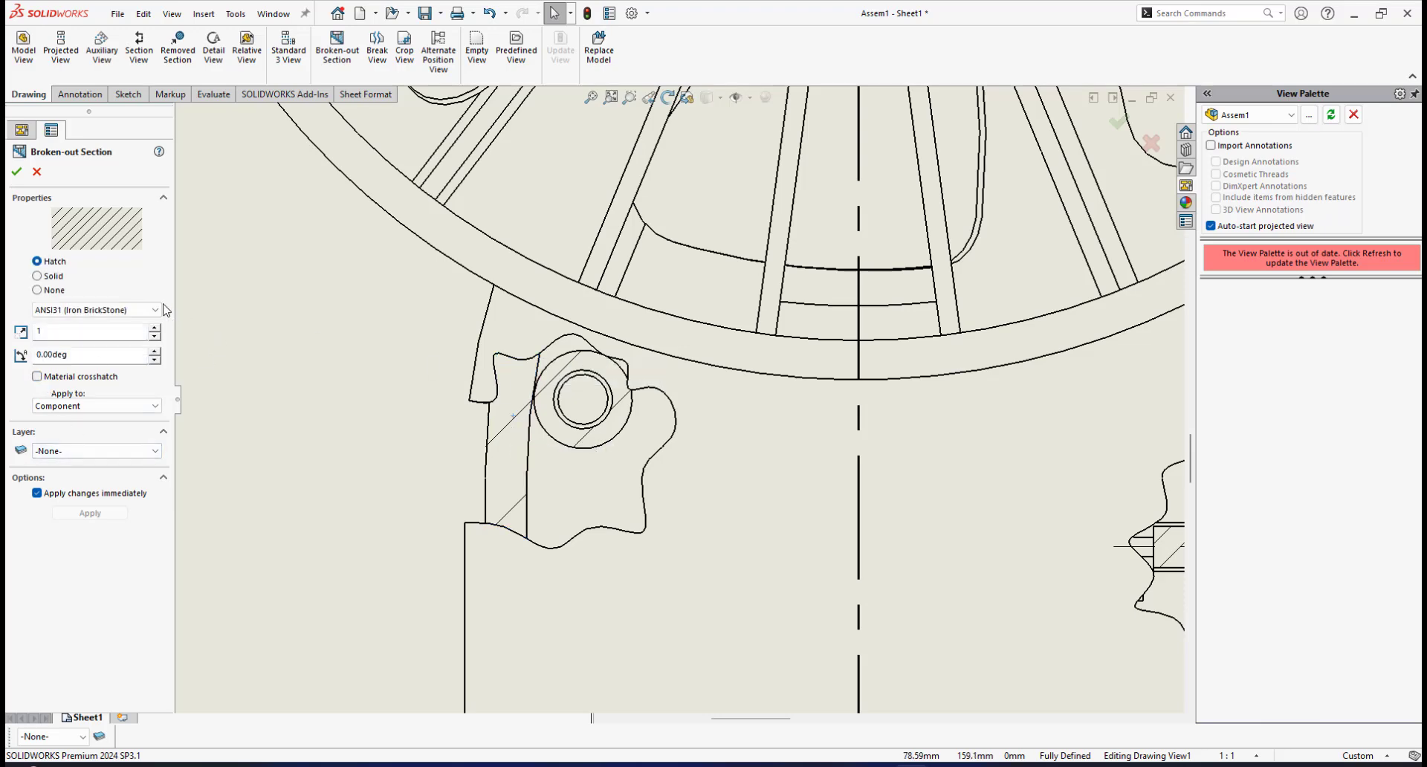
pyautogui.click(155, 310)
pyautogui.scroll(-10, 160, 546)
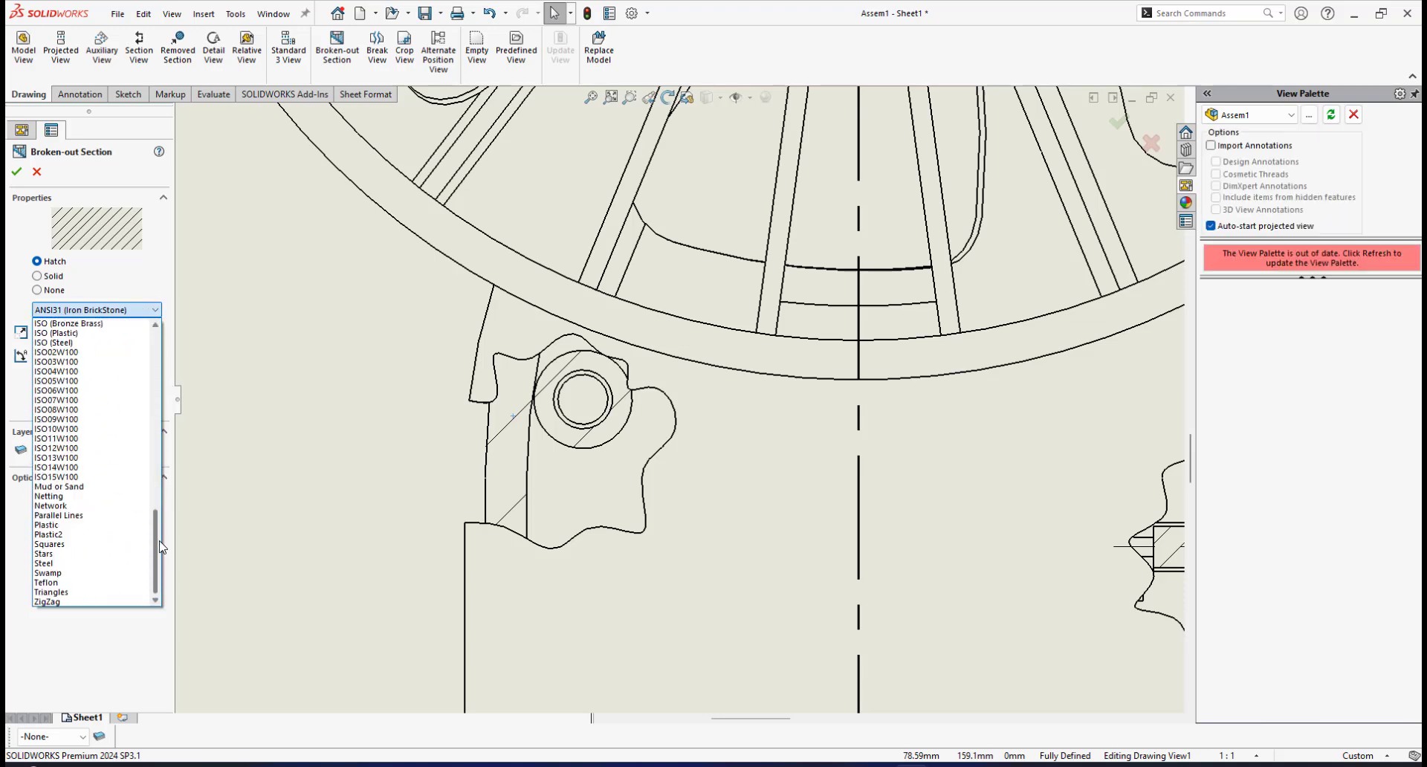
pyautogui.click(59, 515)
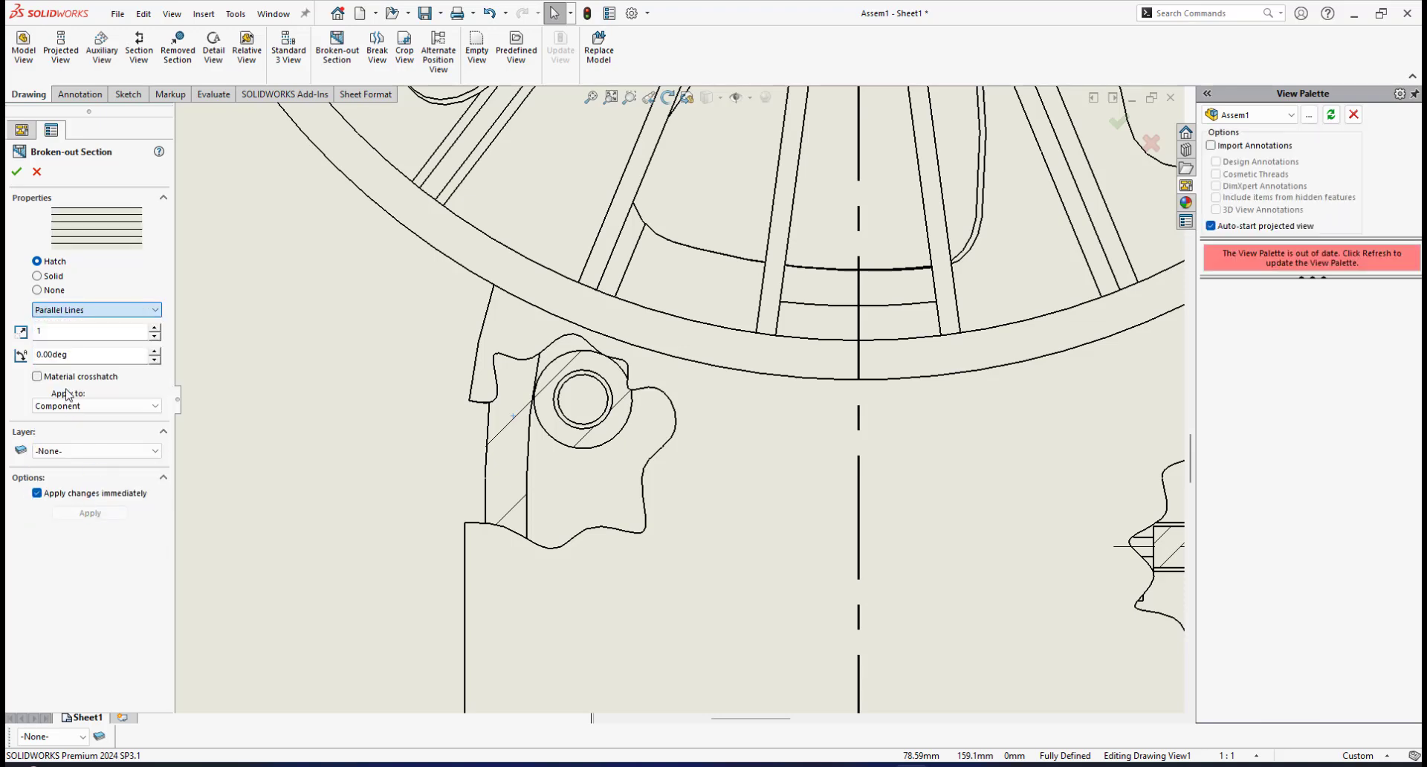
pyautogui.doubleClick(82, 332)
pyautogui.write('3')
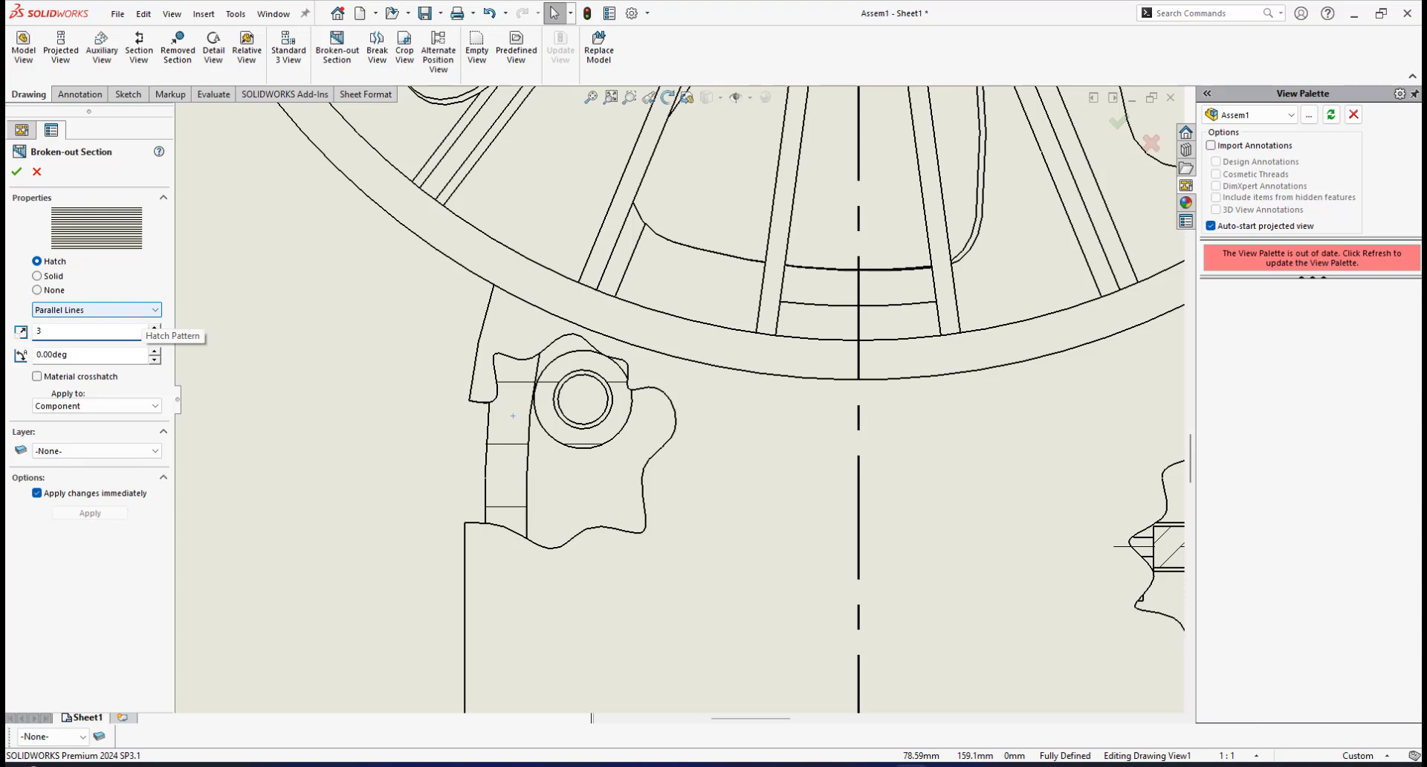
pyautogui.click(73, 353)
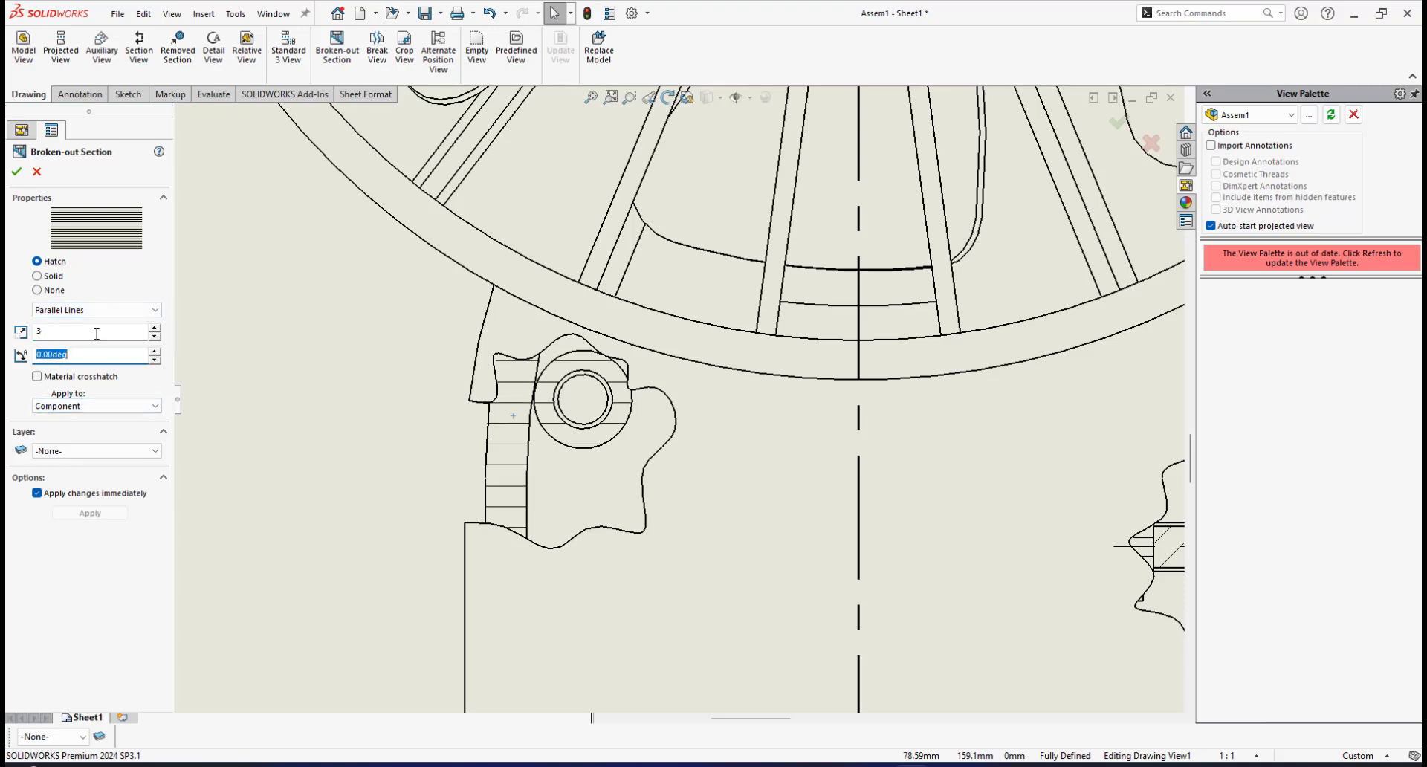
pyautogui.write('45')
pyautogui.press('Return')
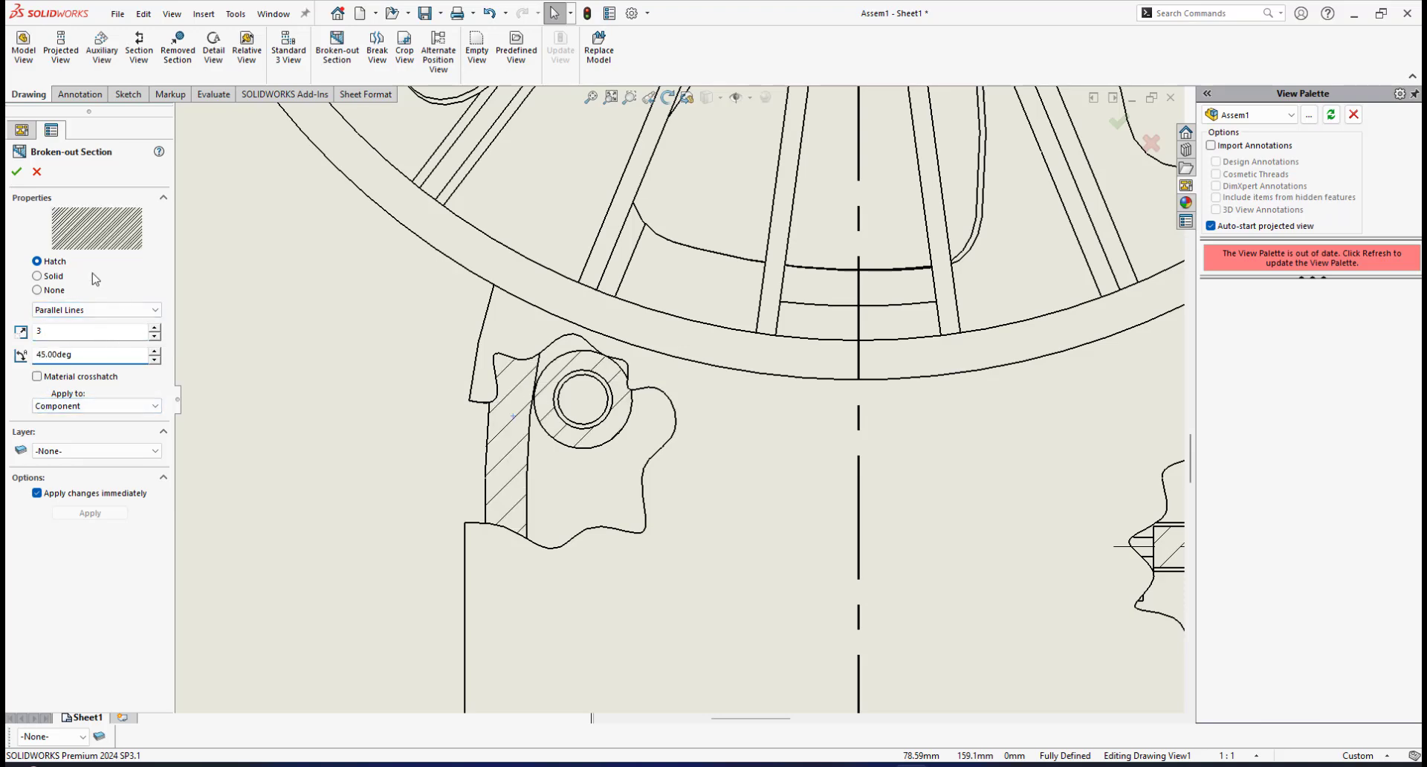
pyautogui.click(15, 173)
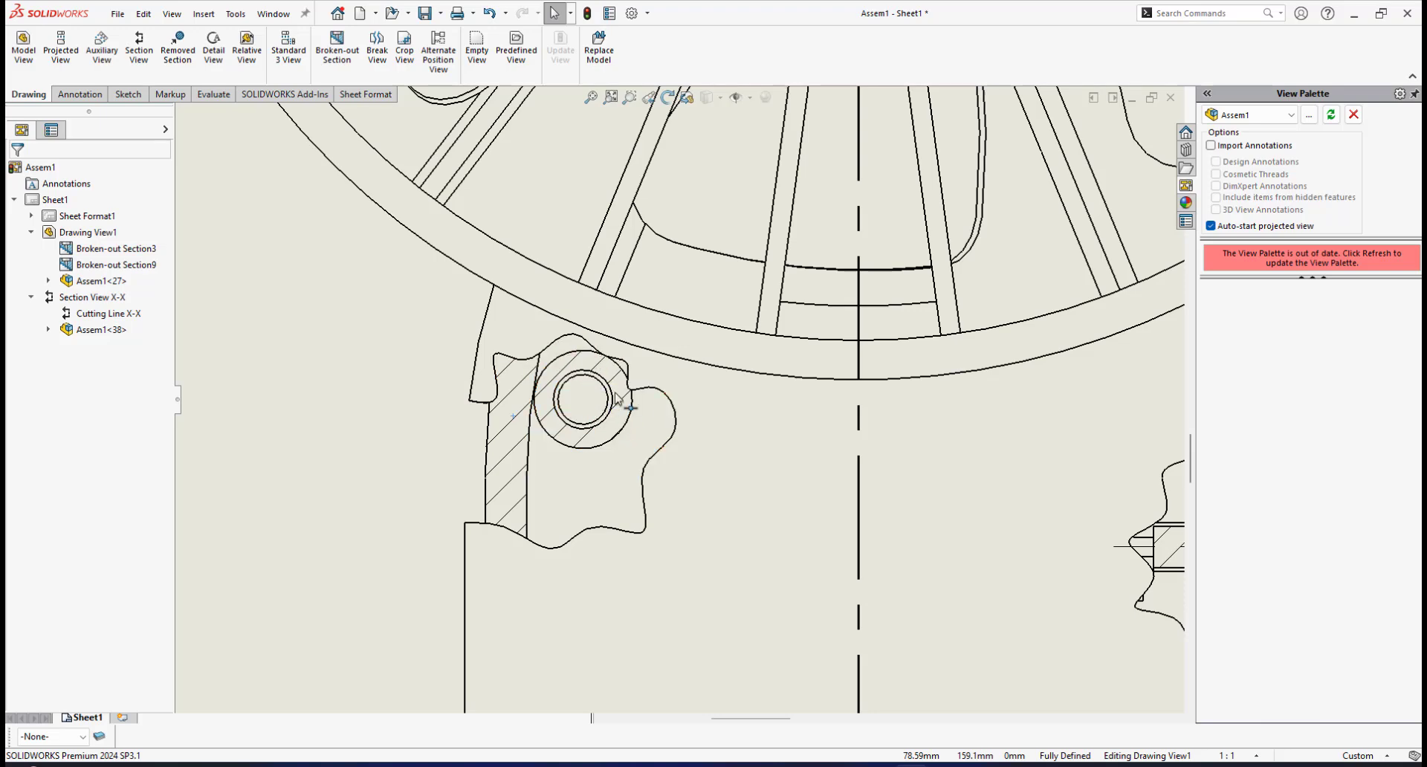
# Step: Check the refined handle hatch against the whole front view and save the drawing
pyautogui.scroll(3, 616, 399)
pyautogui.scroll(-2, 724, 368)
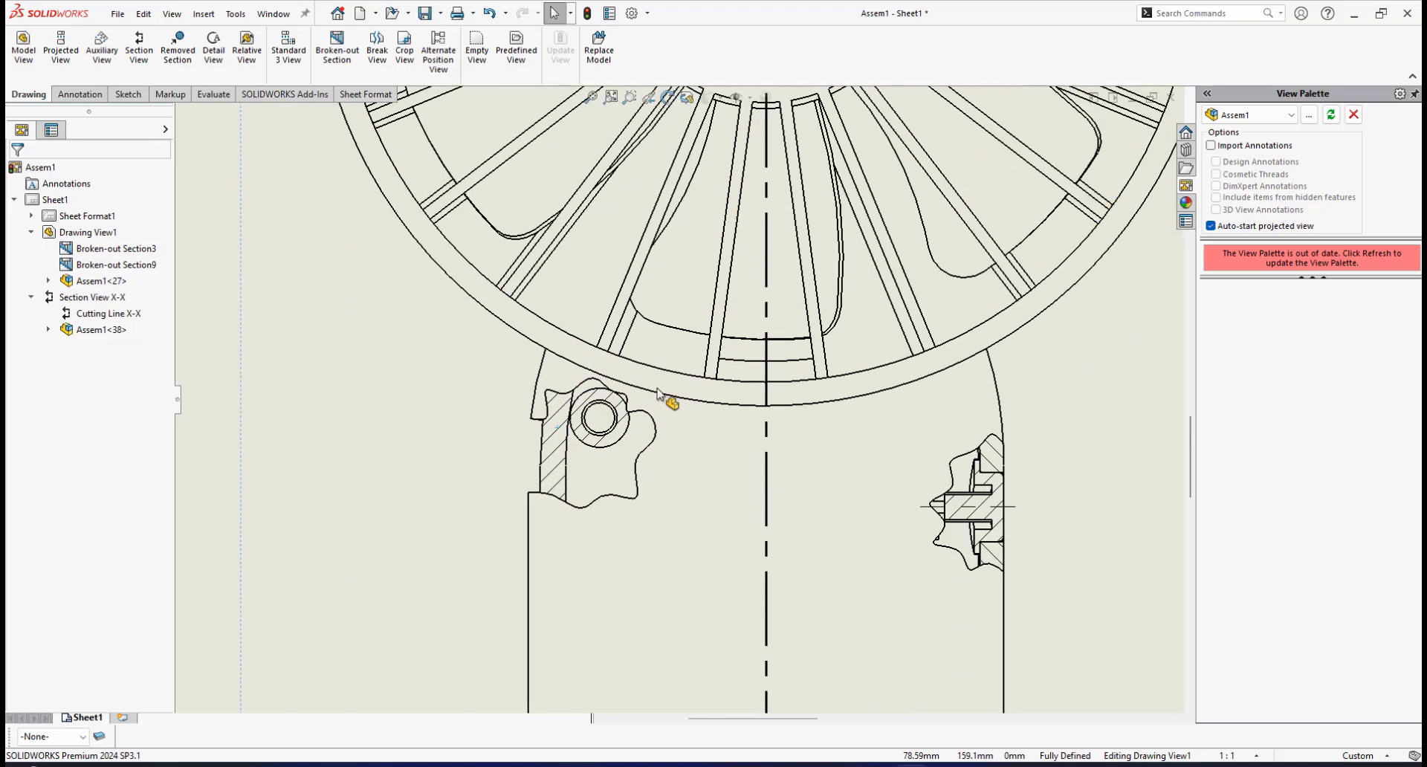
pyautogui.scroll(-1, 669, 395)
pyautogui.scroll(5, 847, 416)
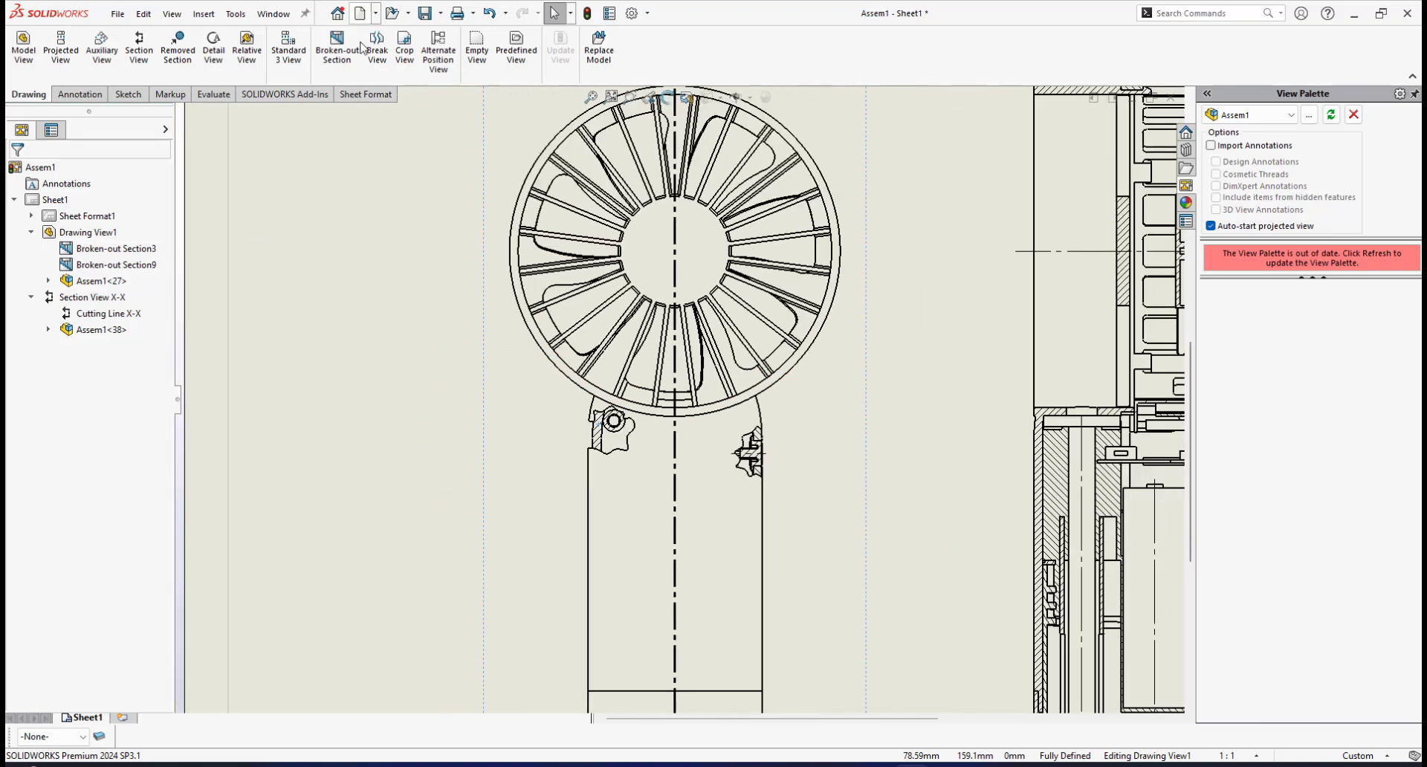
pyautogui.click(425, 13)
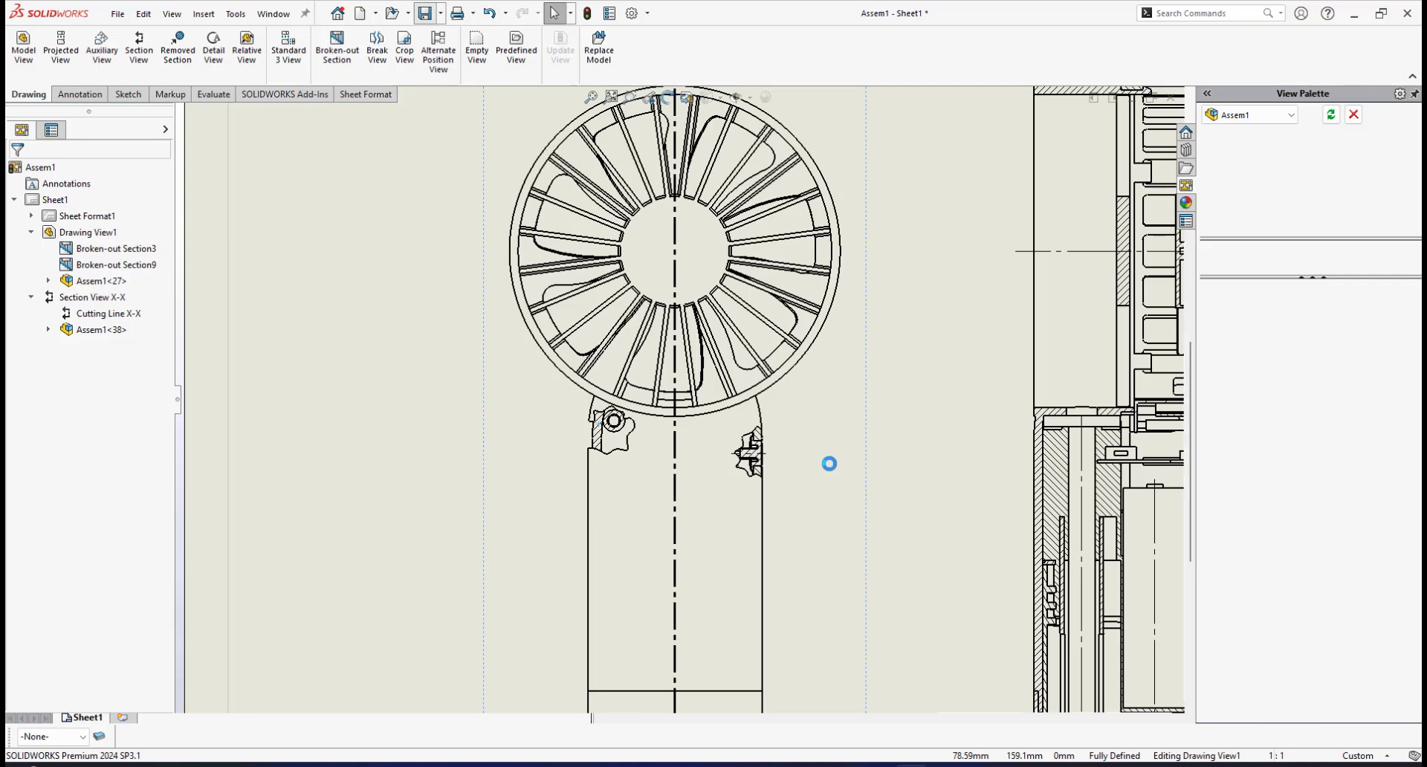
# Step: Review the front view and Section X-X, including the fan head's sectioned interior
pyautogui.scroll(1, 892, 438)
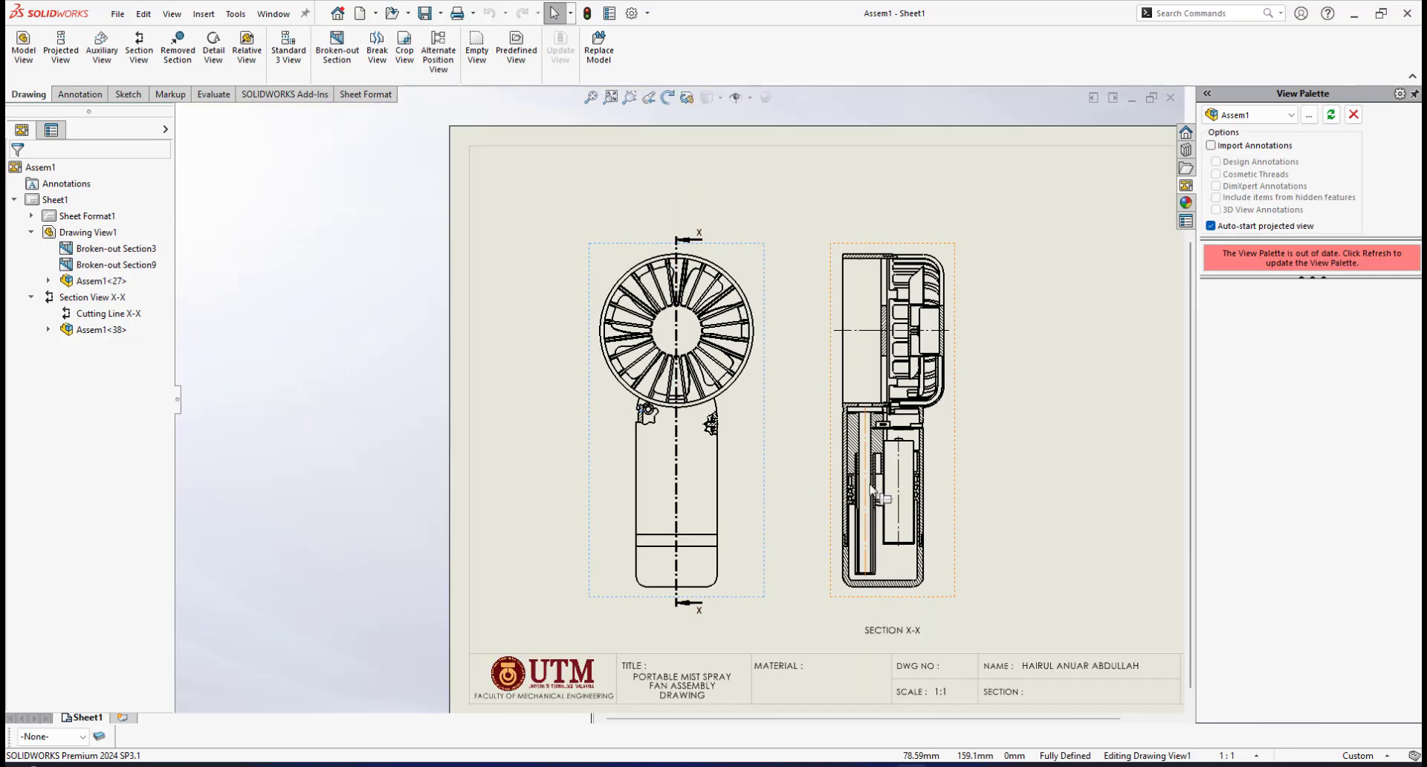
pyautogui.scroll(-1, 862, 443)
pyautogui.scroll(-1, 678, 316)
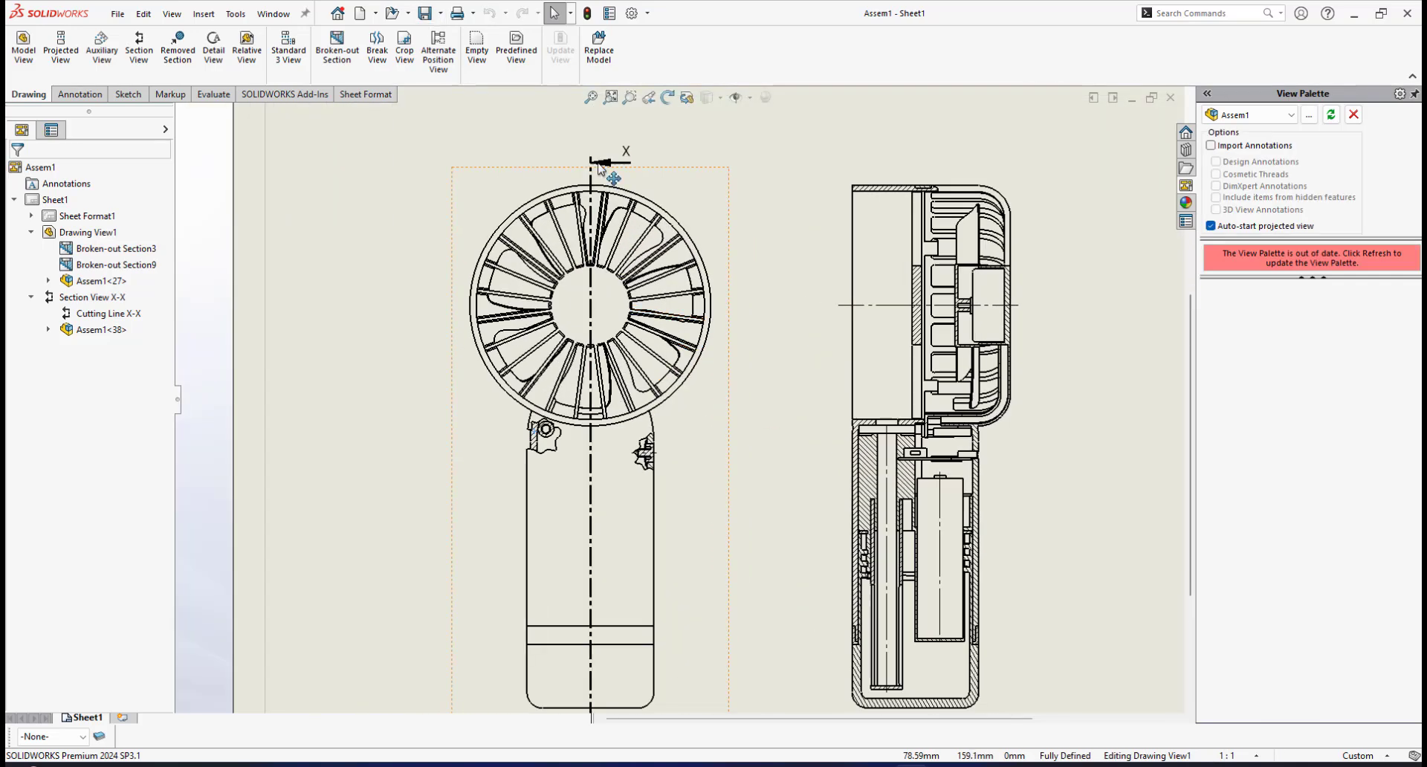
pyautogui.scroll(1, 717, 464)
pyautogui.scroll(-5, 824, 359)
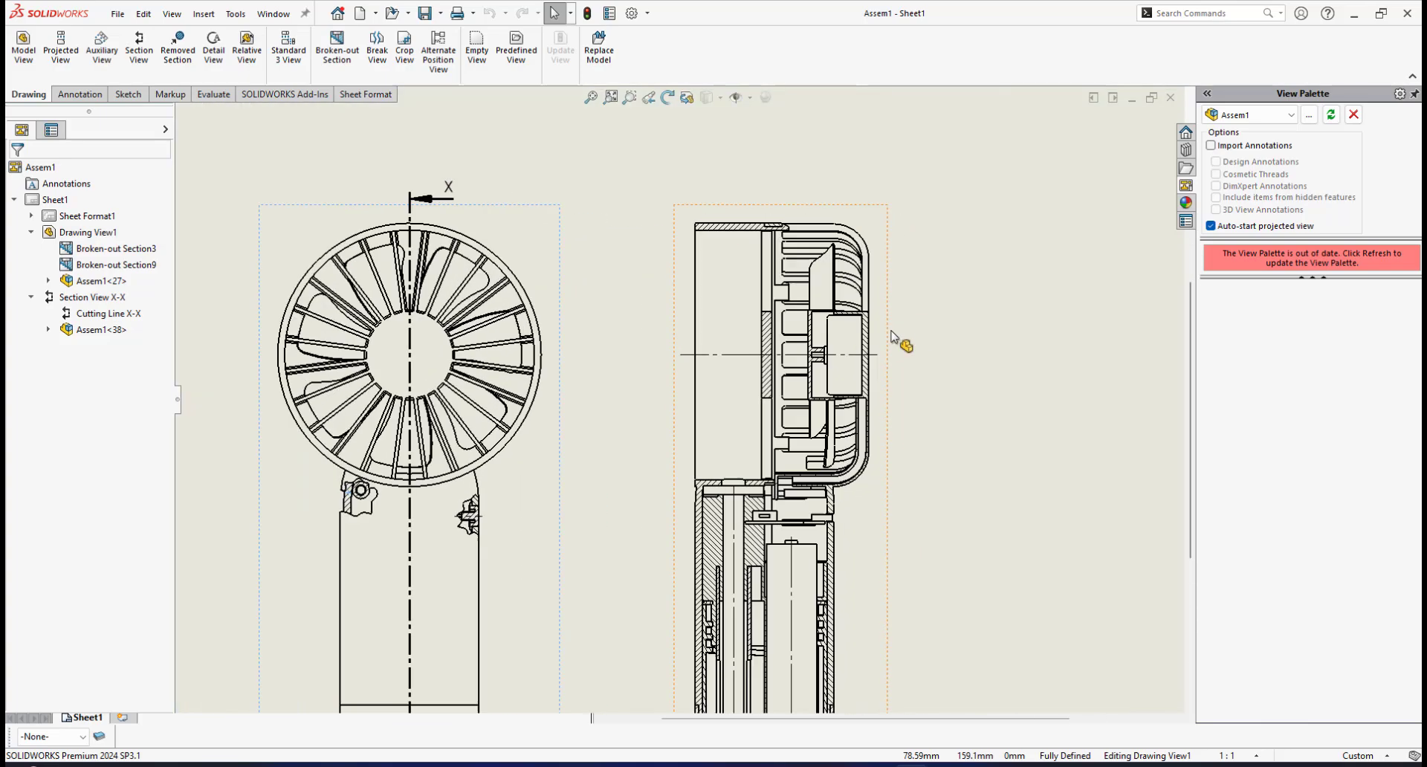
pyautogui.scroll(6, 779, 362)
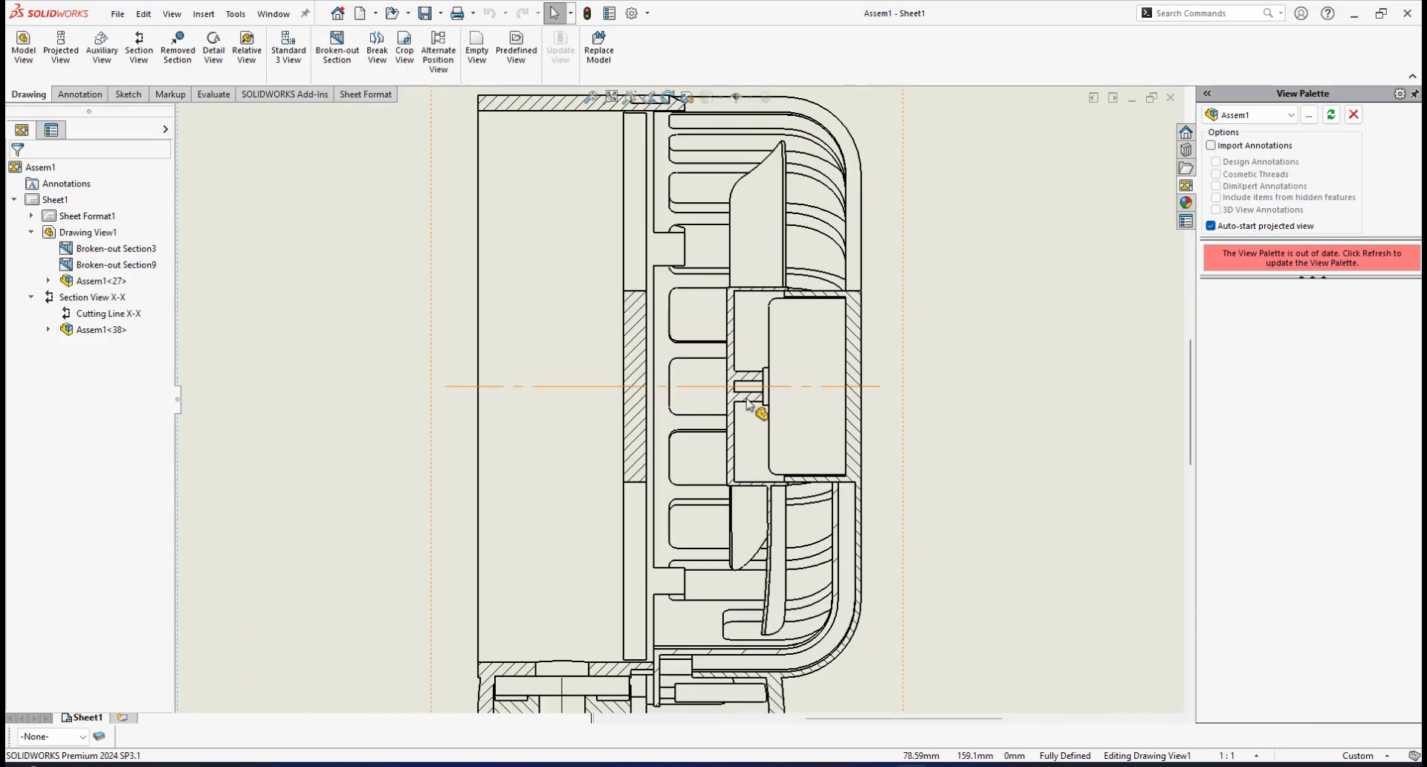
pyautogui.scroll(-1, 578, 407)
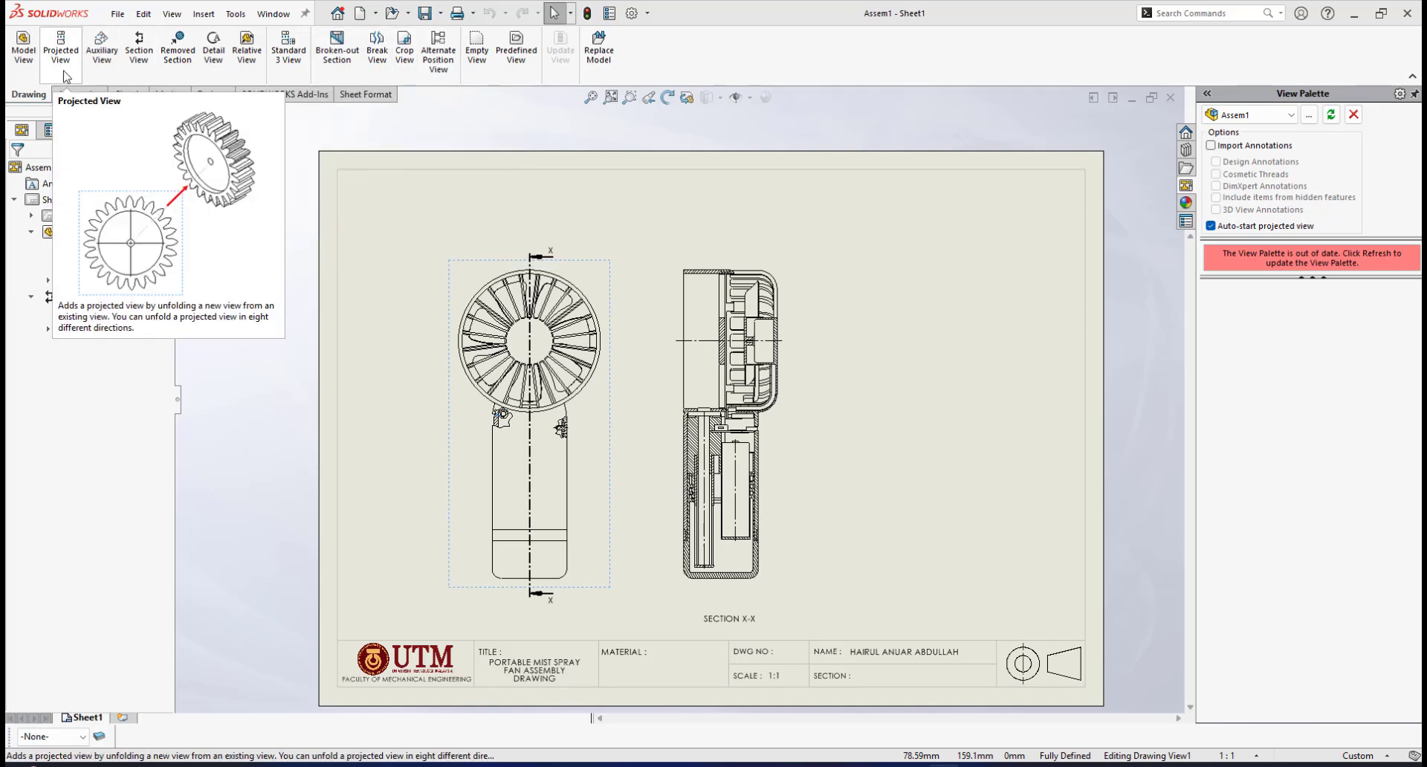
# Step: Insert a top-level bill of materials for Section View X-X with the bom-standard template and place it in the sheet's upper-right corner
pyautogui.click(71, 96)
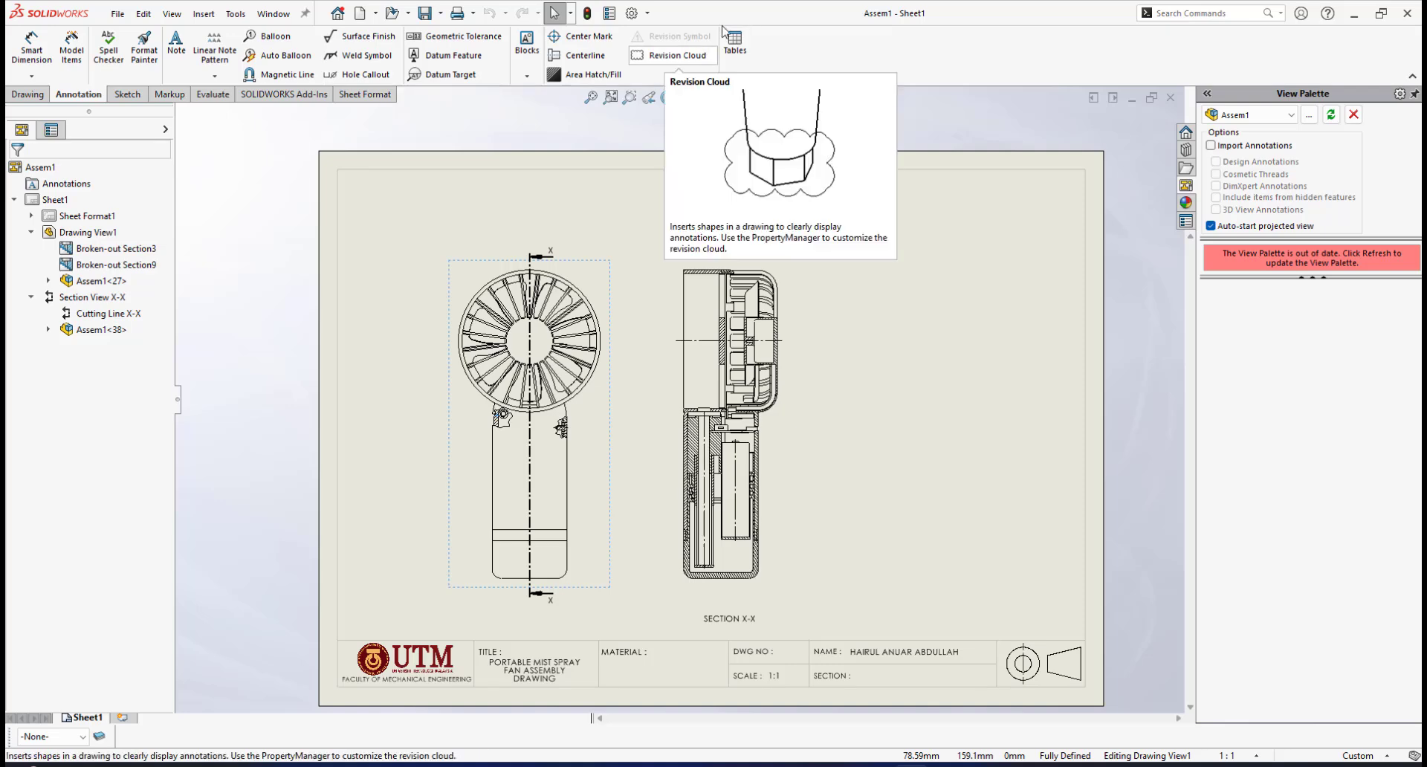
pyautogui.click(735, 78)
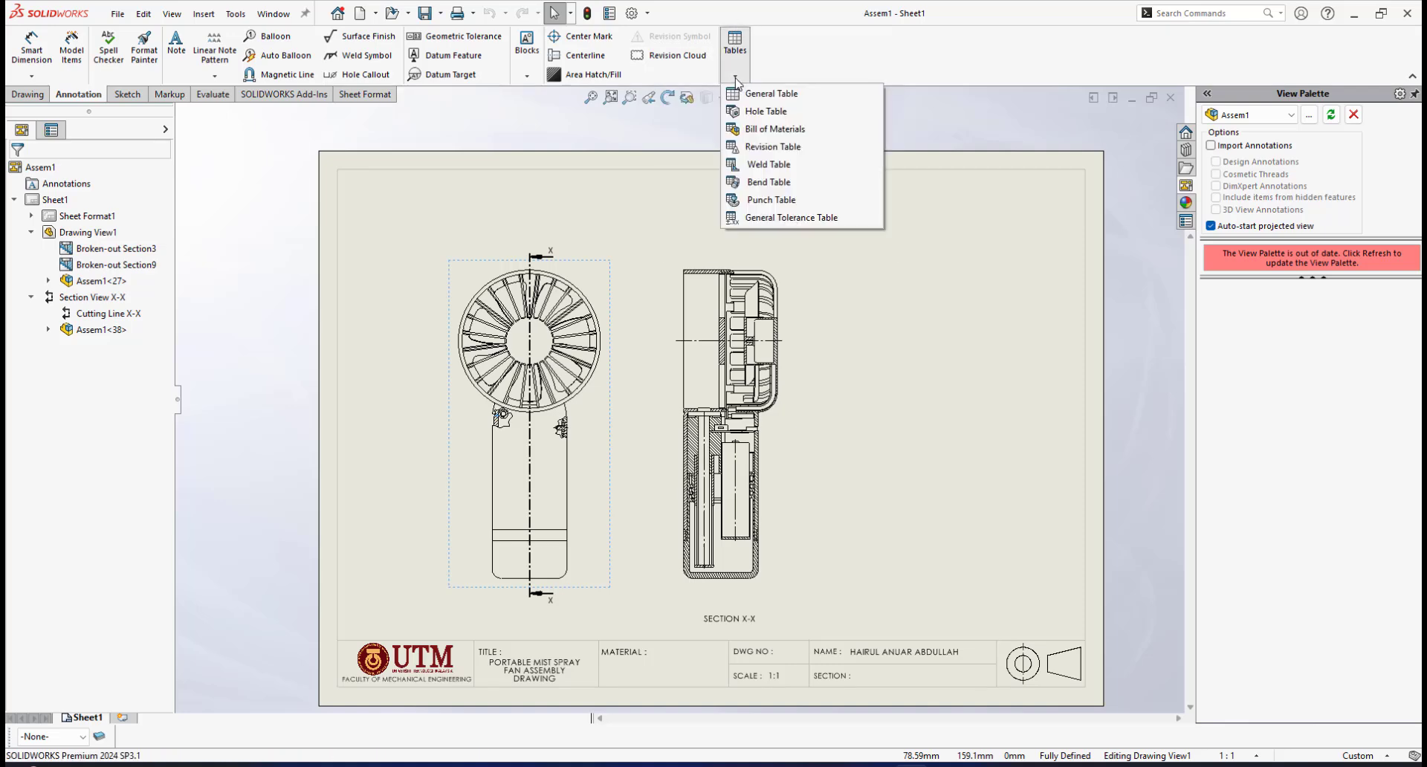
pyautogui.click(771, 132)
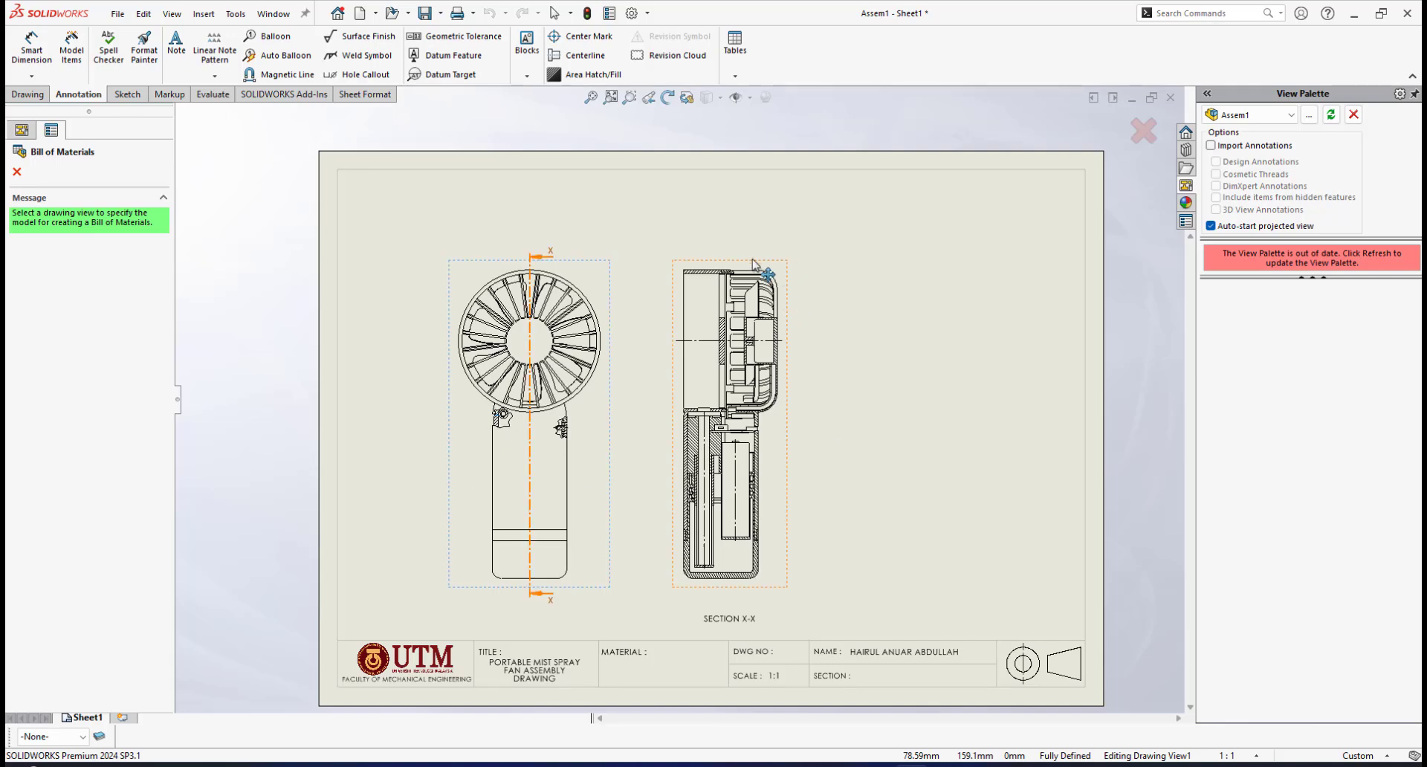
pyautogui.click(727, 264)
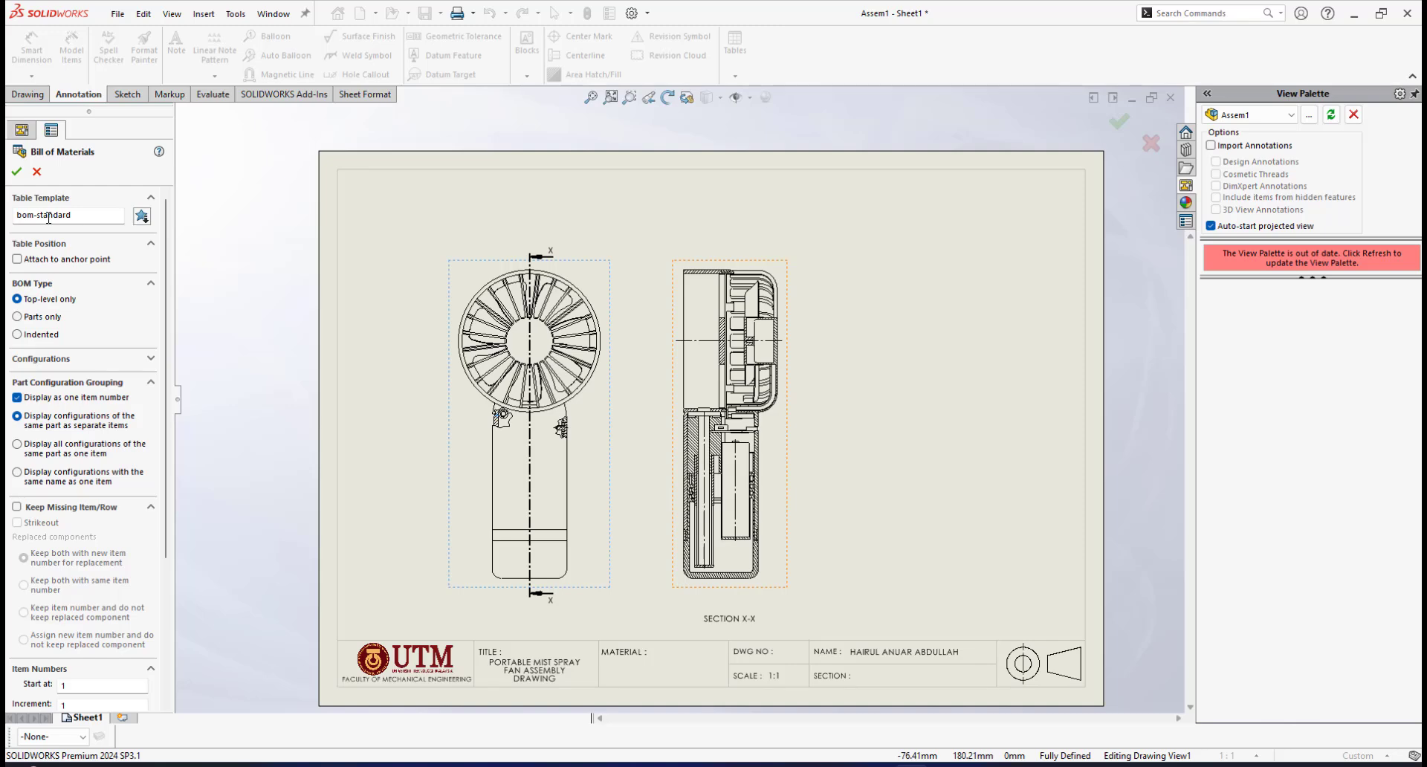
pyautogui.click(18, 173)
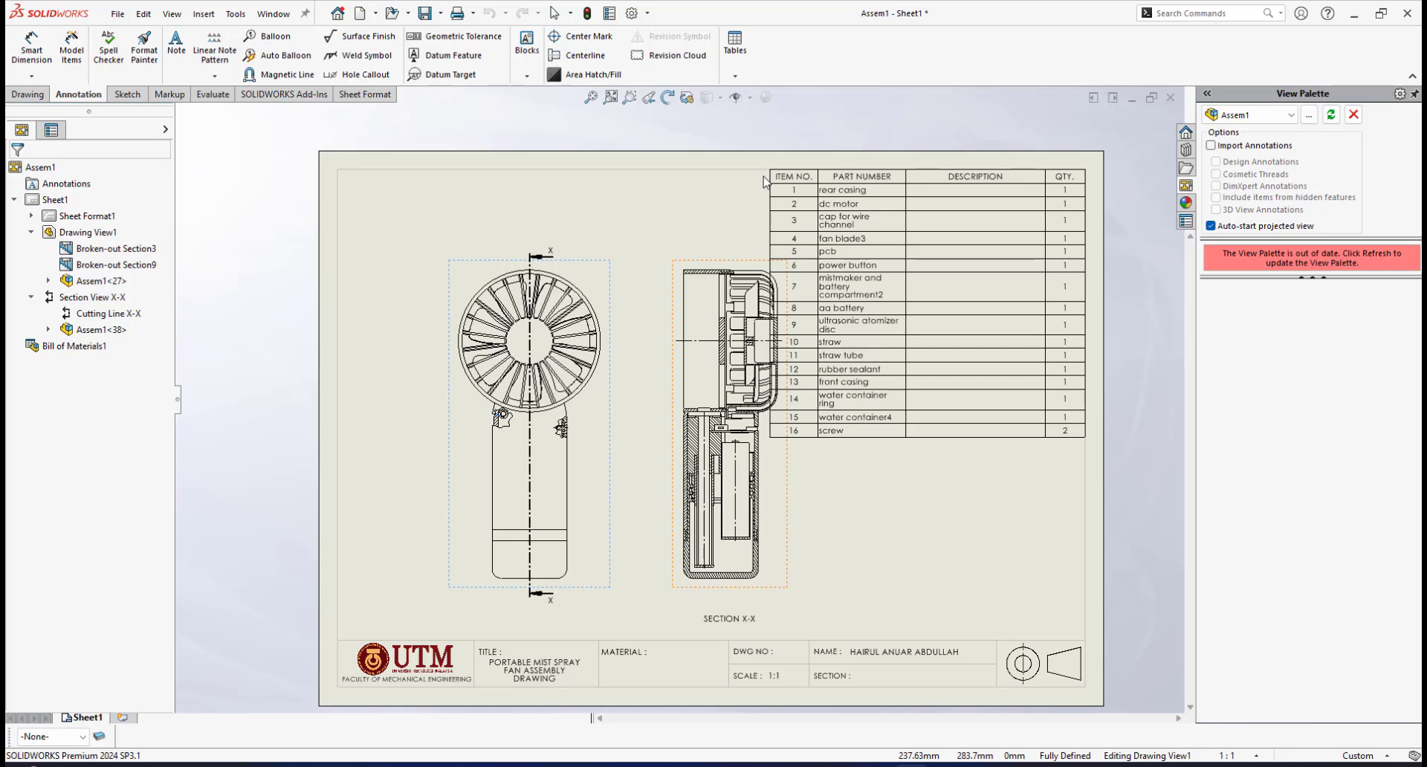
pyautogui.click(763, 182)
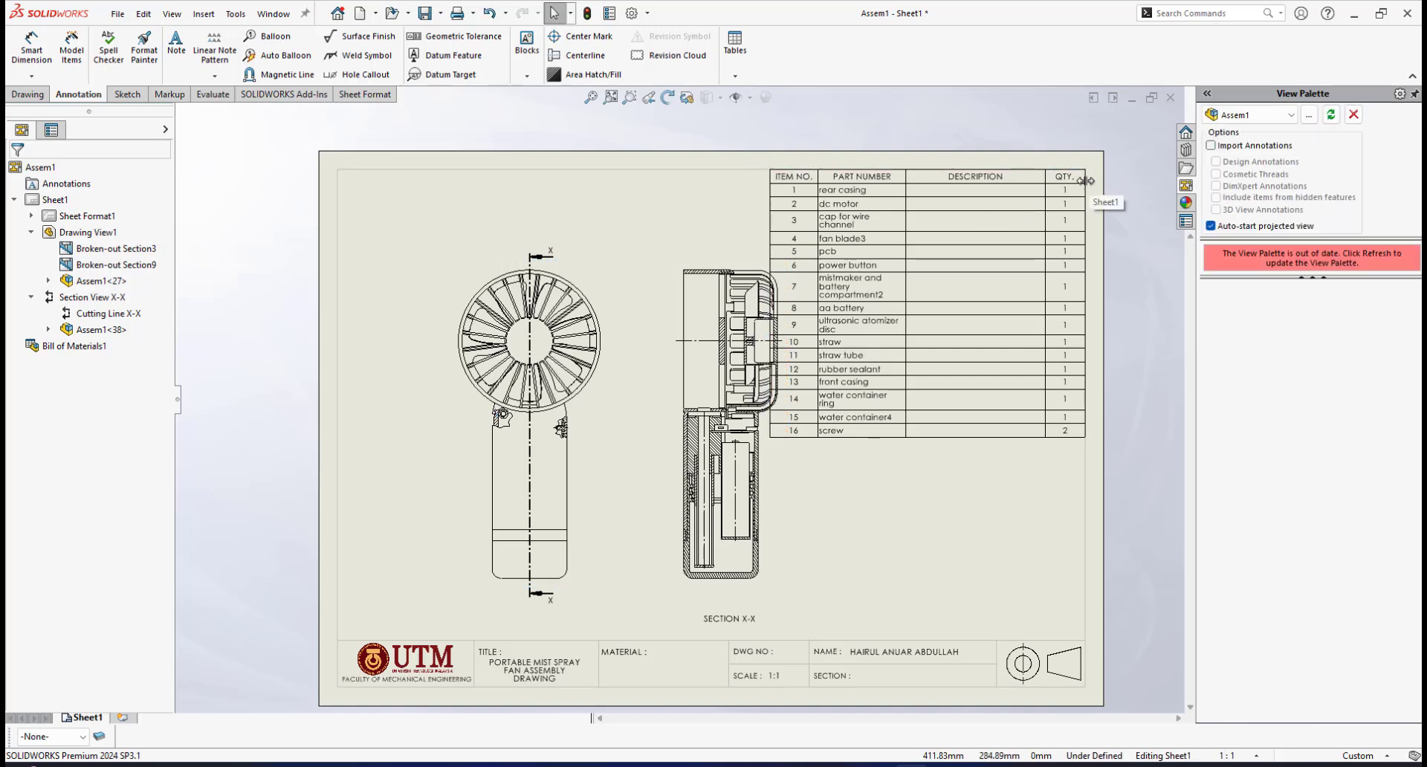
# Step: Examine the bill of materials' position on the sheet, its column headers and its part number entries
pyautogui.scroll(3, 1090, 374)
pyautogui.scroll(-2, 748, 312)
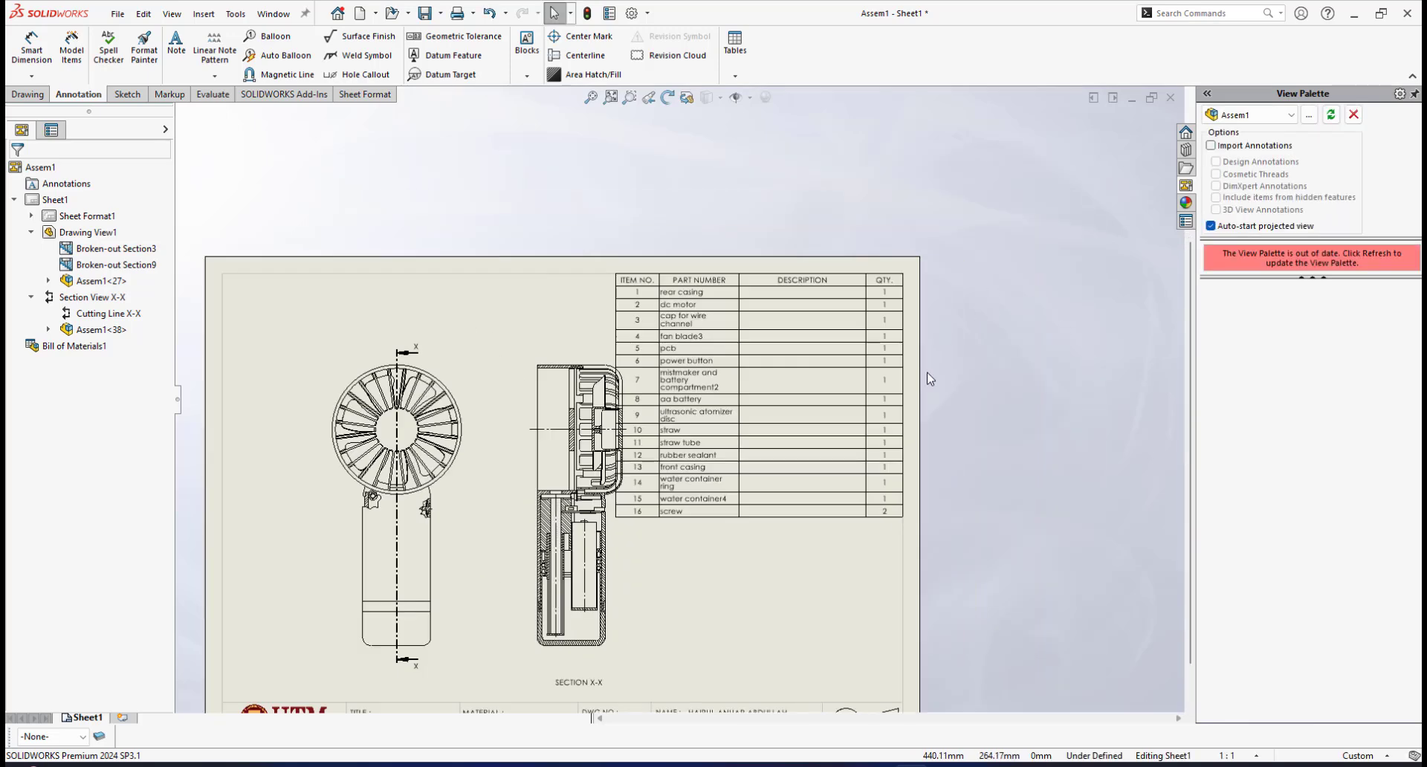
pyautogui.scroll(-1, 929, 293)
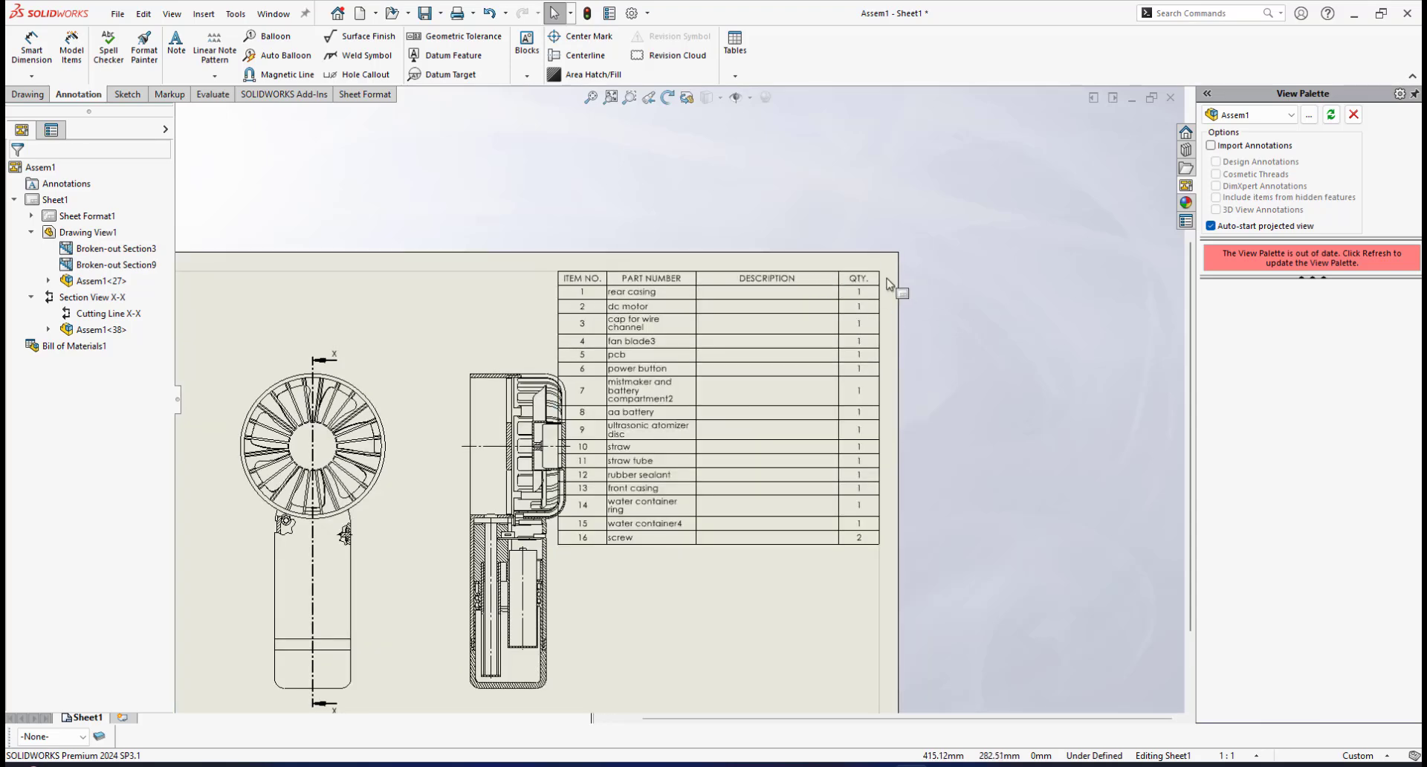
pyautogui.scroll(2, 891, 293)
pyautogui.scroll(-1, 895, 309)
pyautogui.scroll(-1, 587, 431)
pyautogui.click(592, 434)
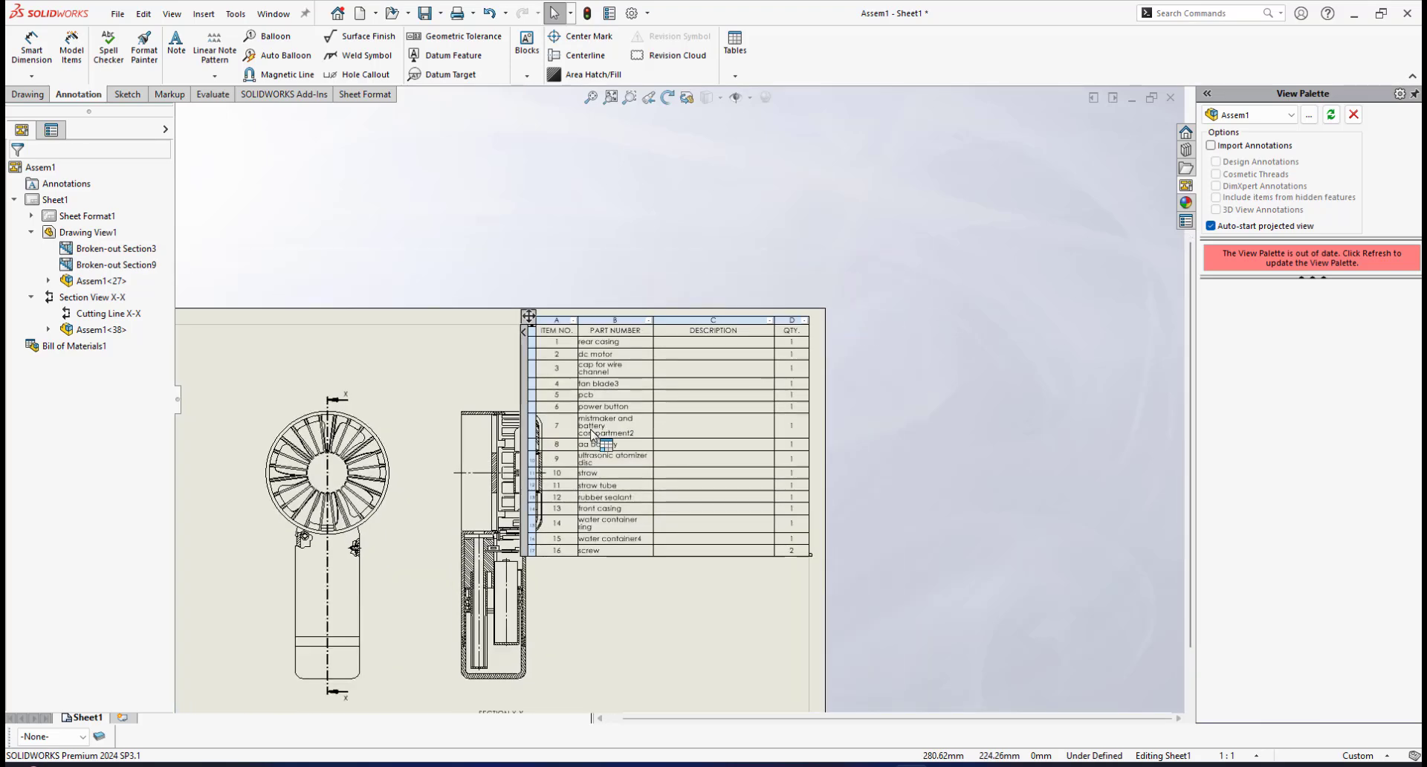
pyautogui.scroll(3, 592, 434)
pyautogui.scroll(-3, 632, 394)
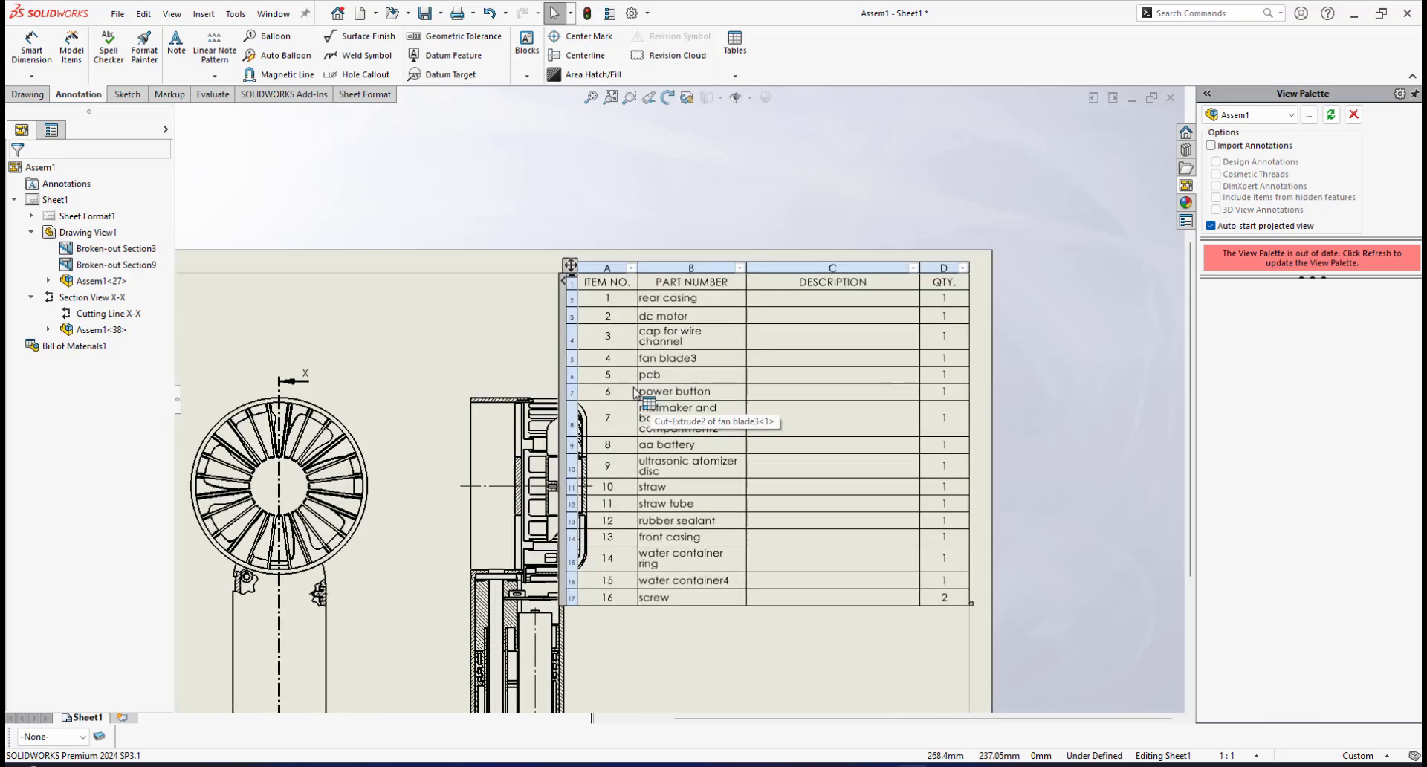
pyautogui.scroll(-3, 634, 392)
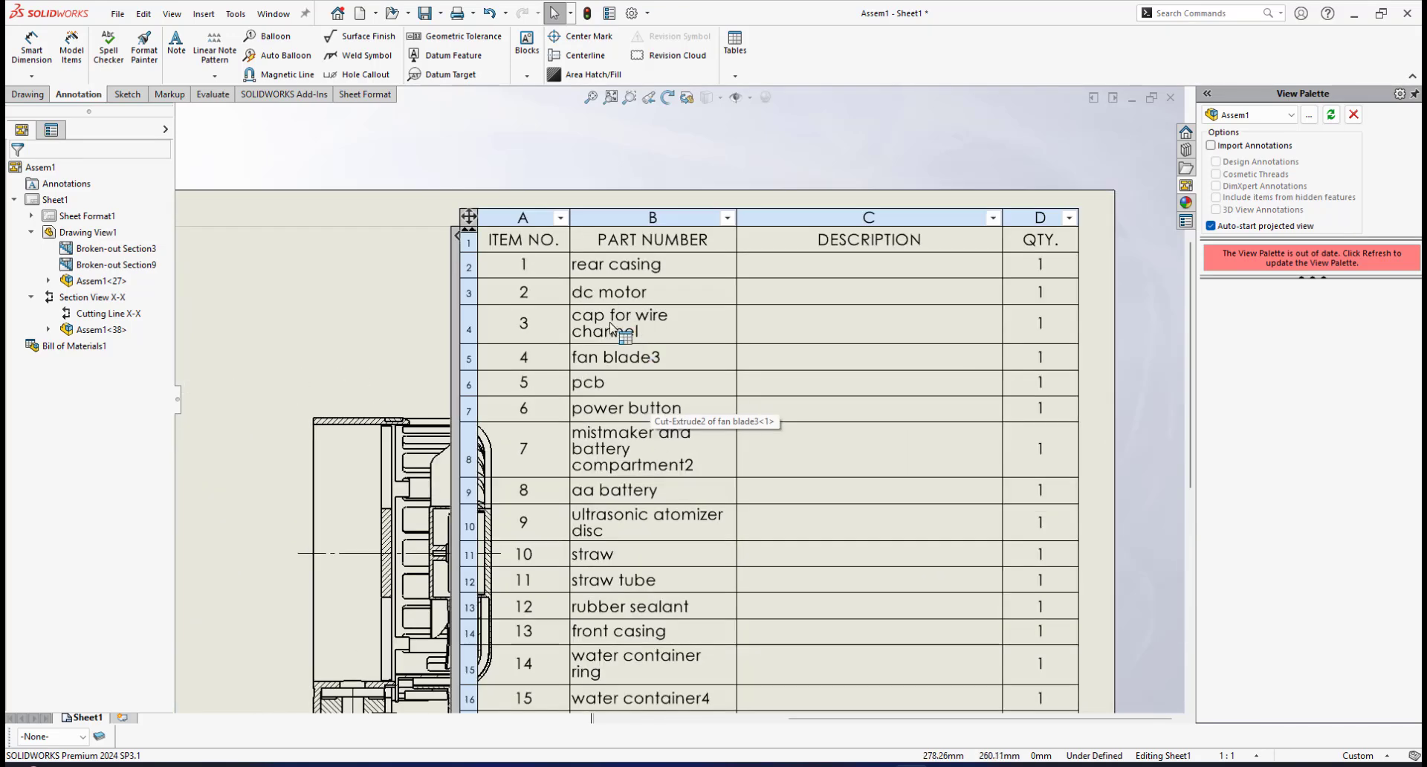
pyautogui.scroll(2, 613, 330)
pyautogui.scroll(-2, 630, 309)
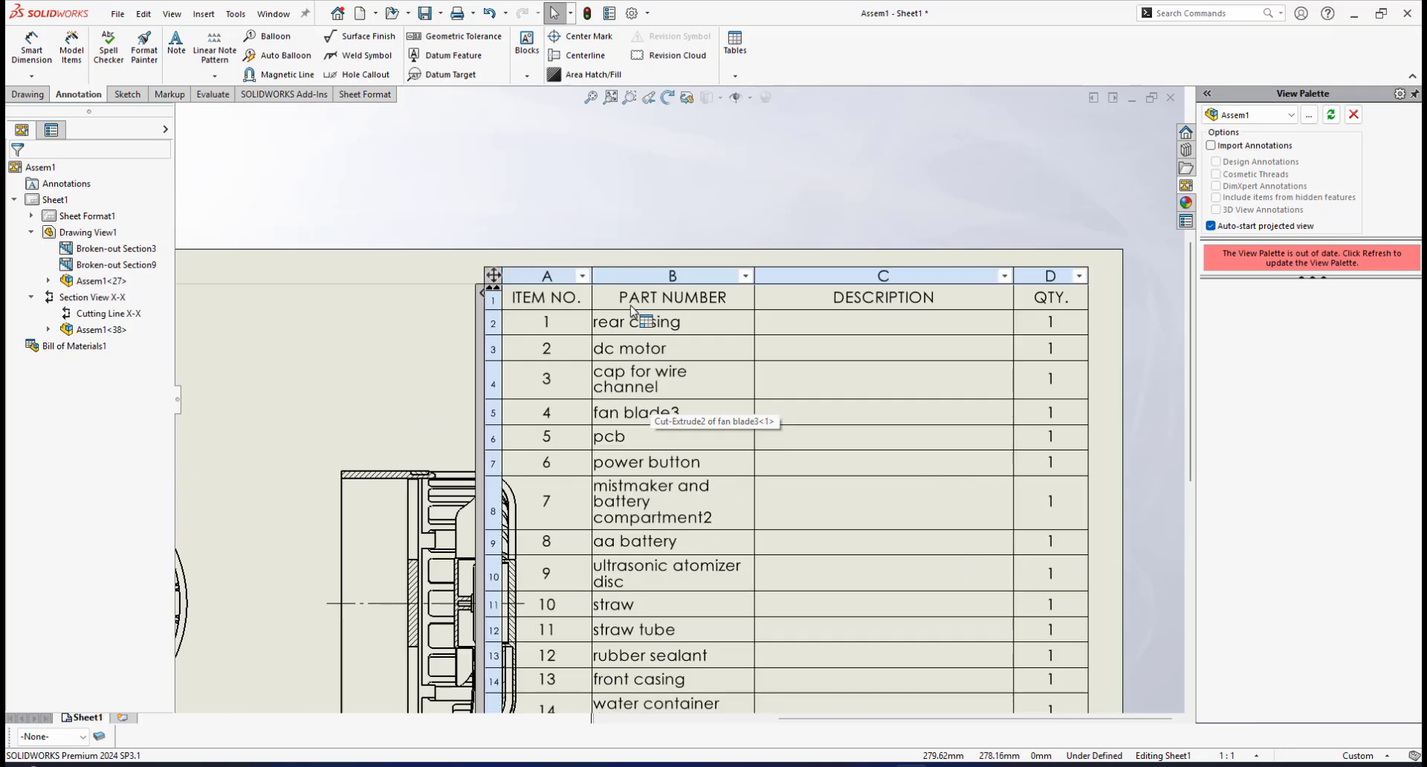
pyautogui.scroll(-1, 620, 316)
pyautogui.scroll(2, 717, 361)
pyautogui.scroll(-2, 830, 347)
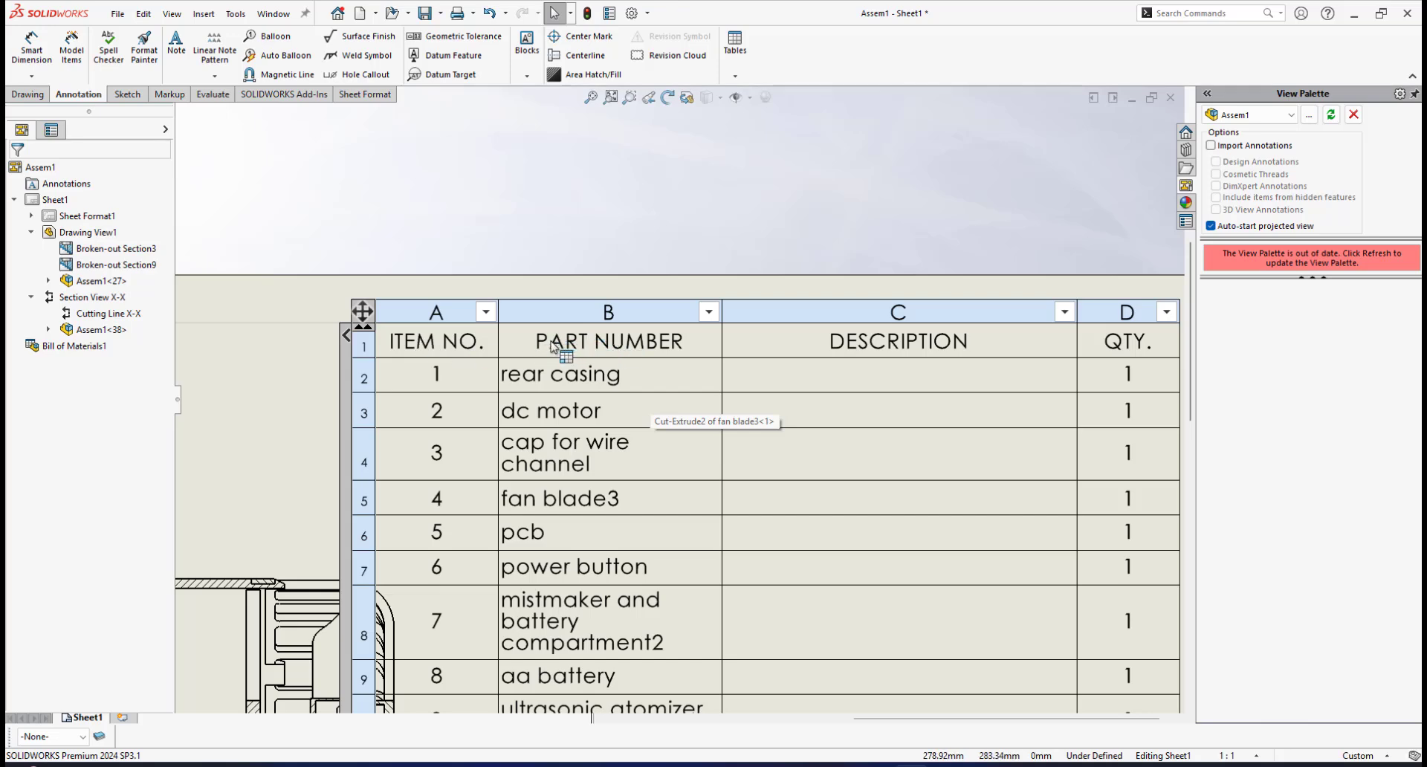
pyautogui.scroll(1, 812, 356)
pyautogui.scroll(-1, 813, 355)
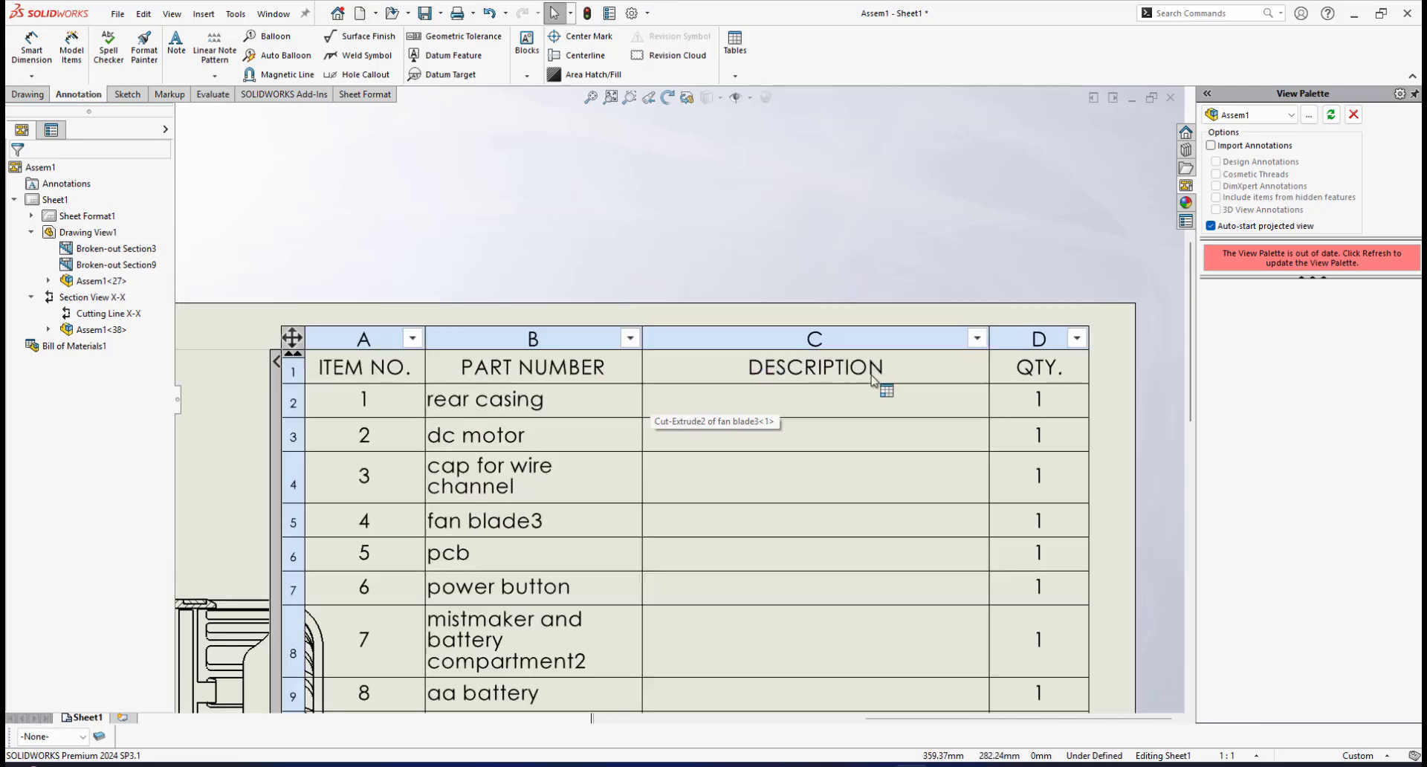
pyautogui.scroll(1, 877, 384)
pyautogui.scroll(-1, 921, 380)
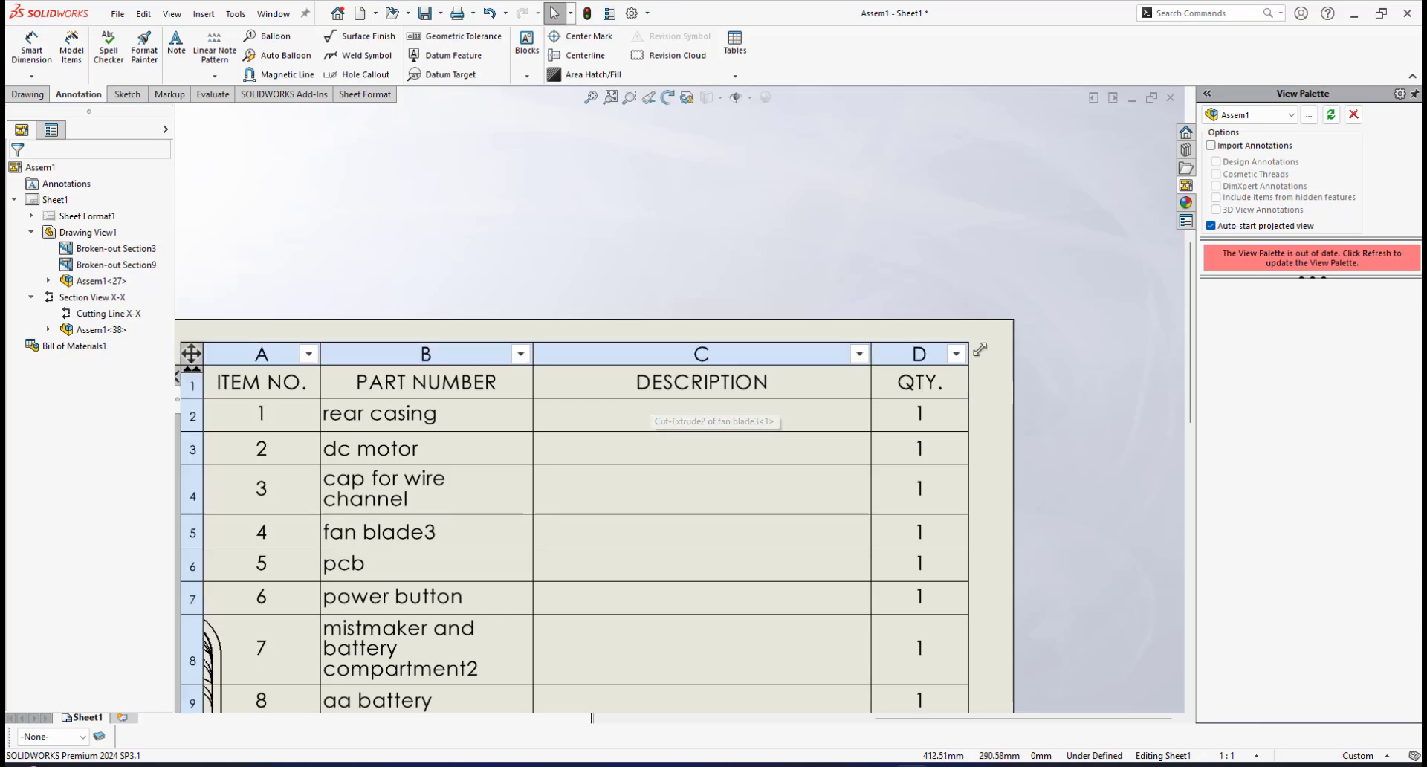
# Step: Review the bill of materials' column widths and item rows next to Section X-X
pyautogui.click(1010, 391)
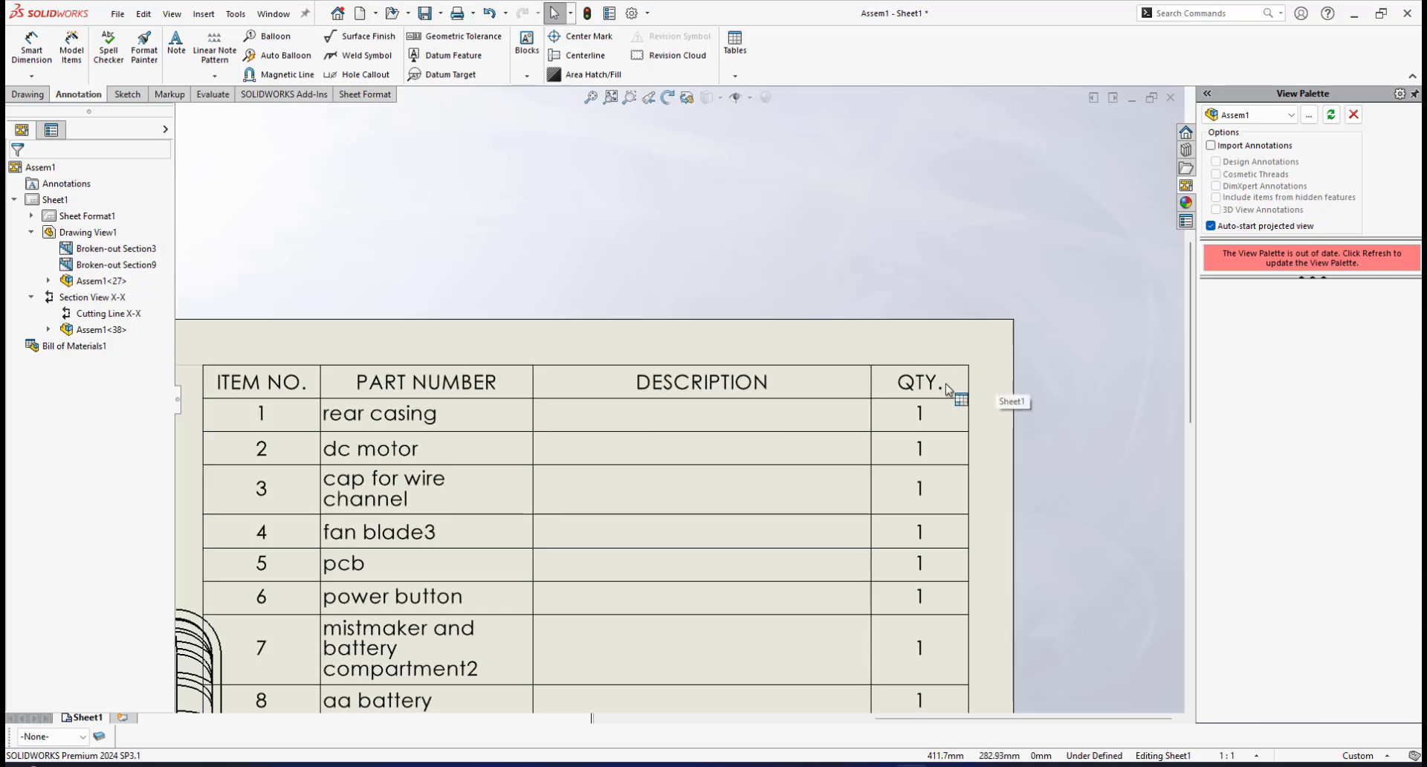
pyautogui.click(885, 445)
pyautogui.scroll(2, 885, 446)
pyautogui.scroll(-1, 546, 469)
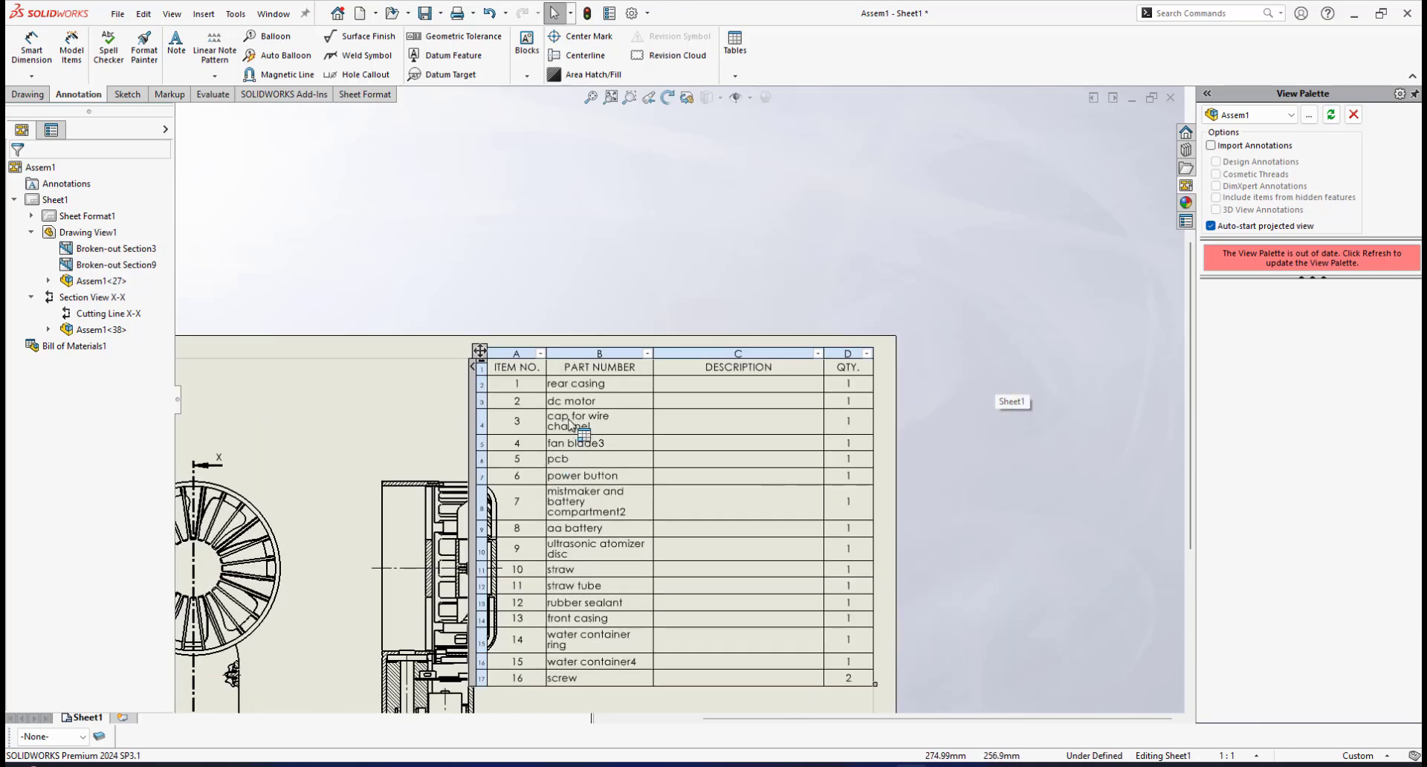
pyautogui.scroll(-3, 588, 420)
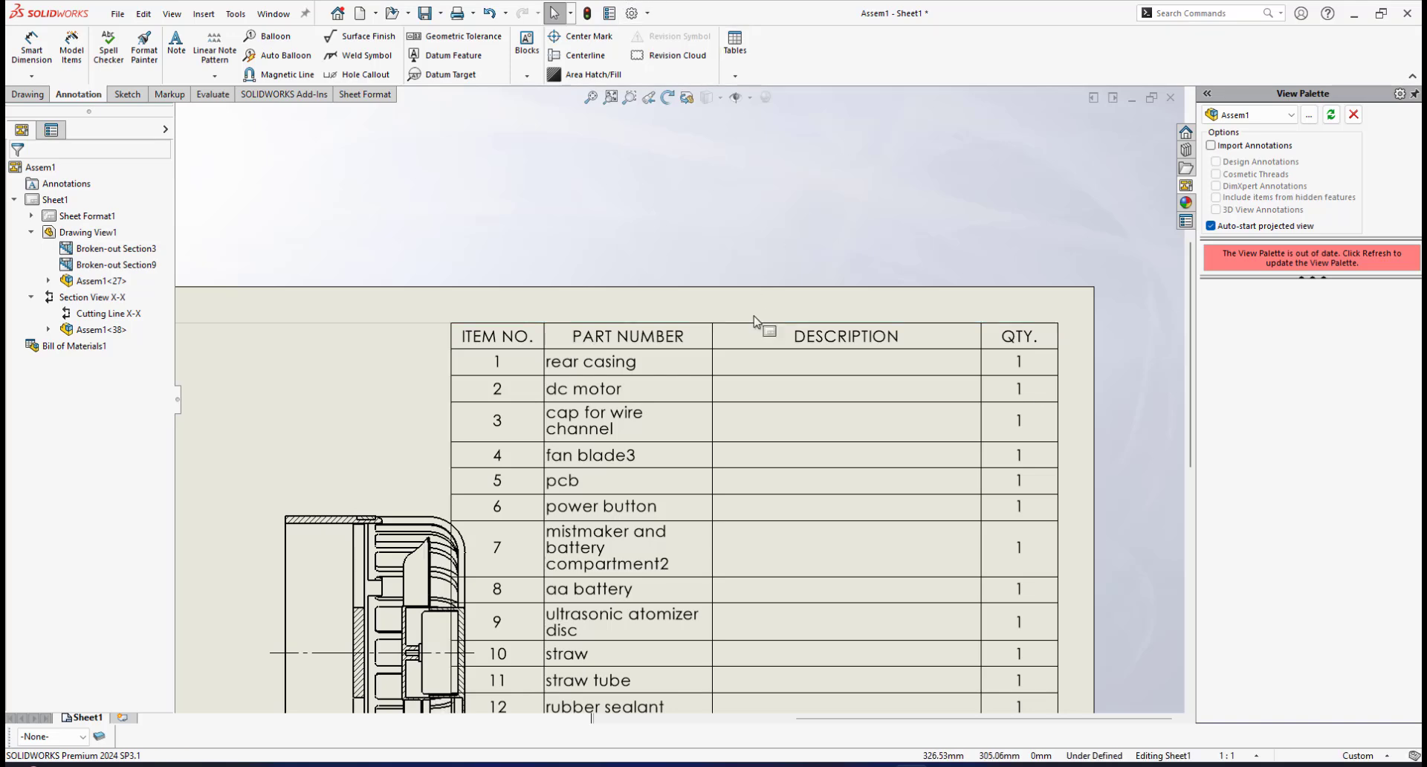
pyautogui.scroll(2, 720, 451)
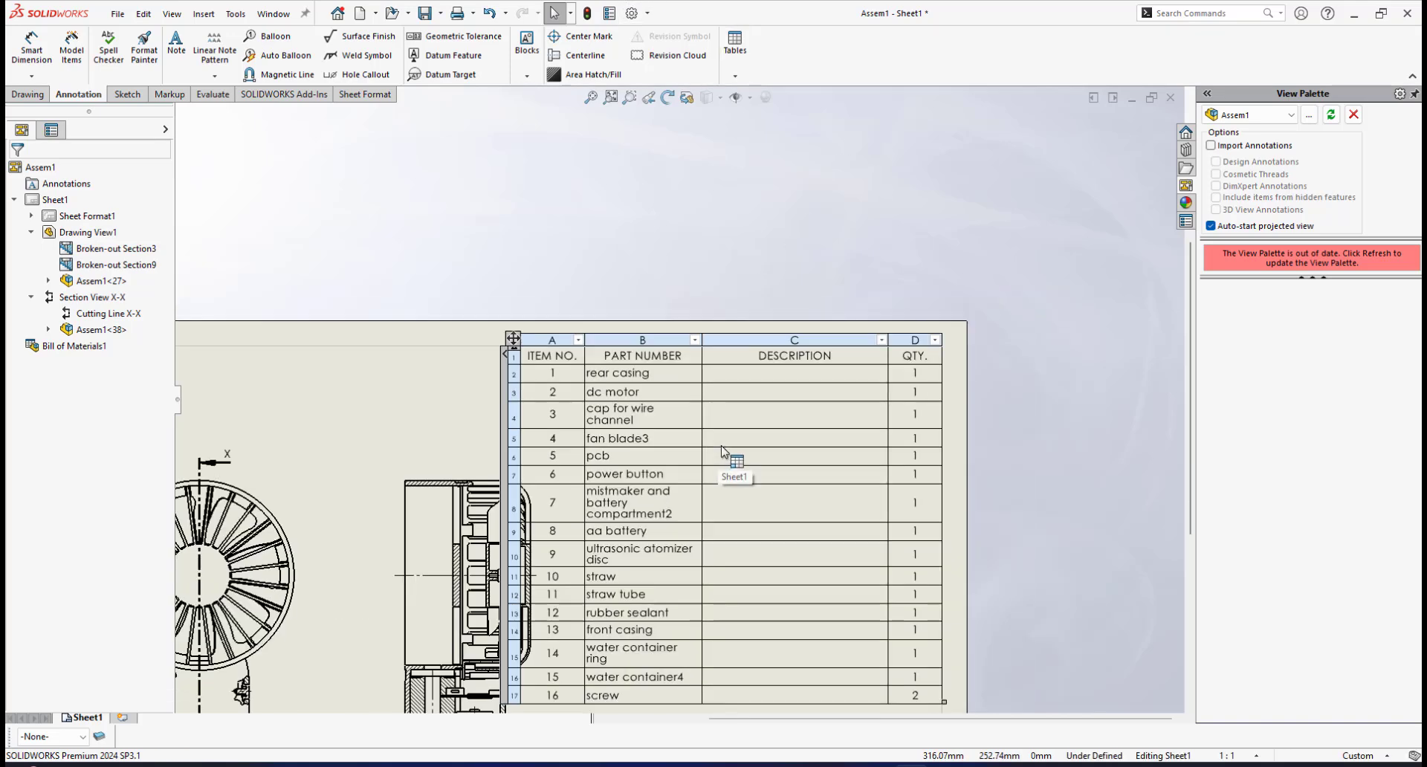
pyautogui.scroll(1, 743, 438)
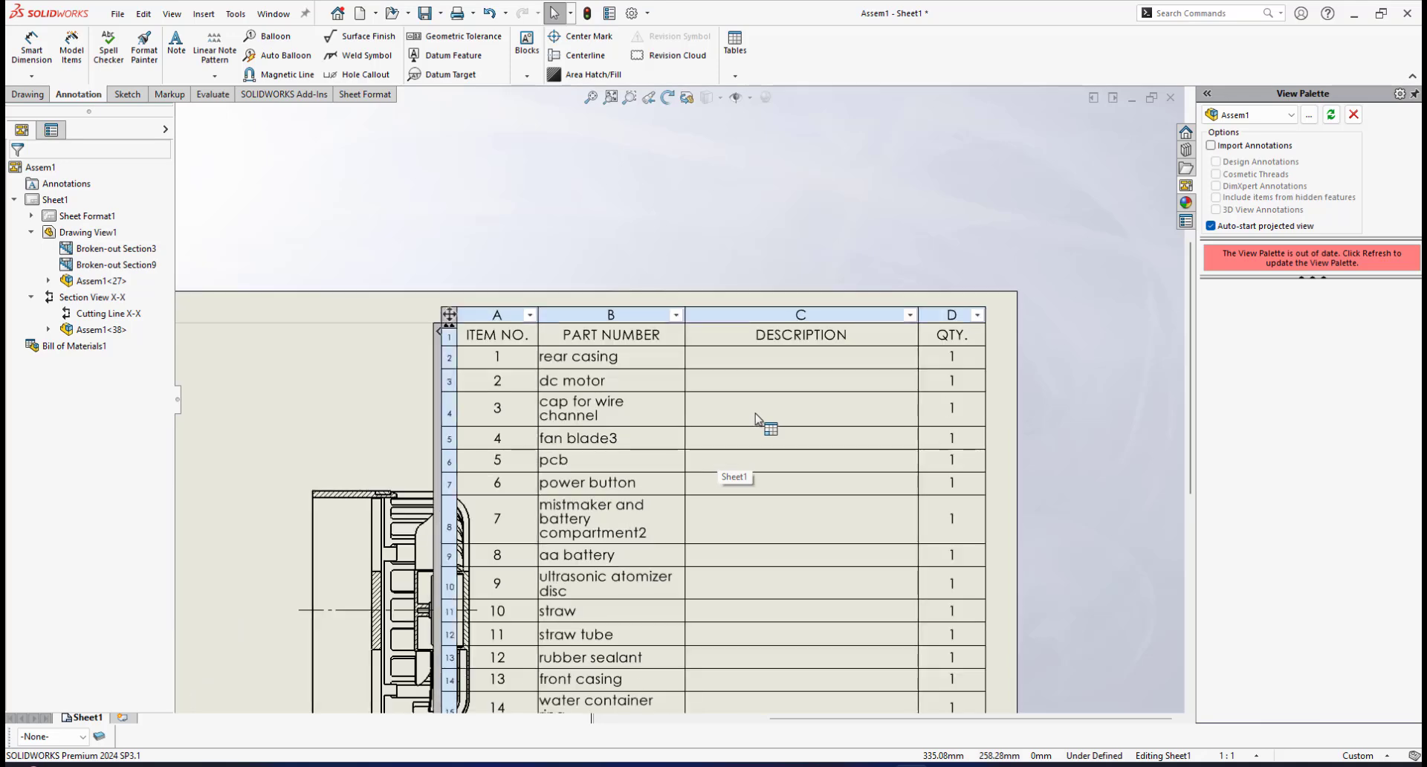
pyautogui.scroll(-2, 756, 413)
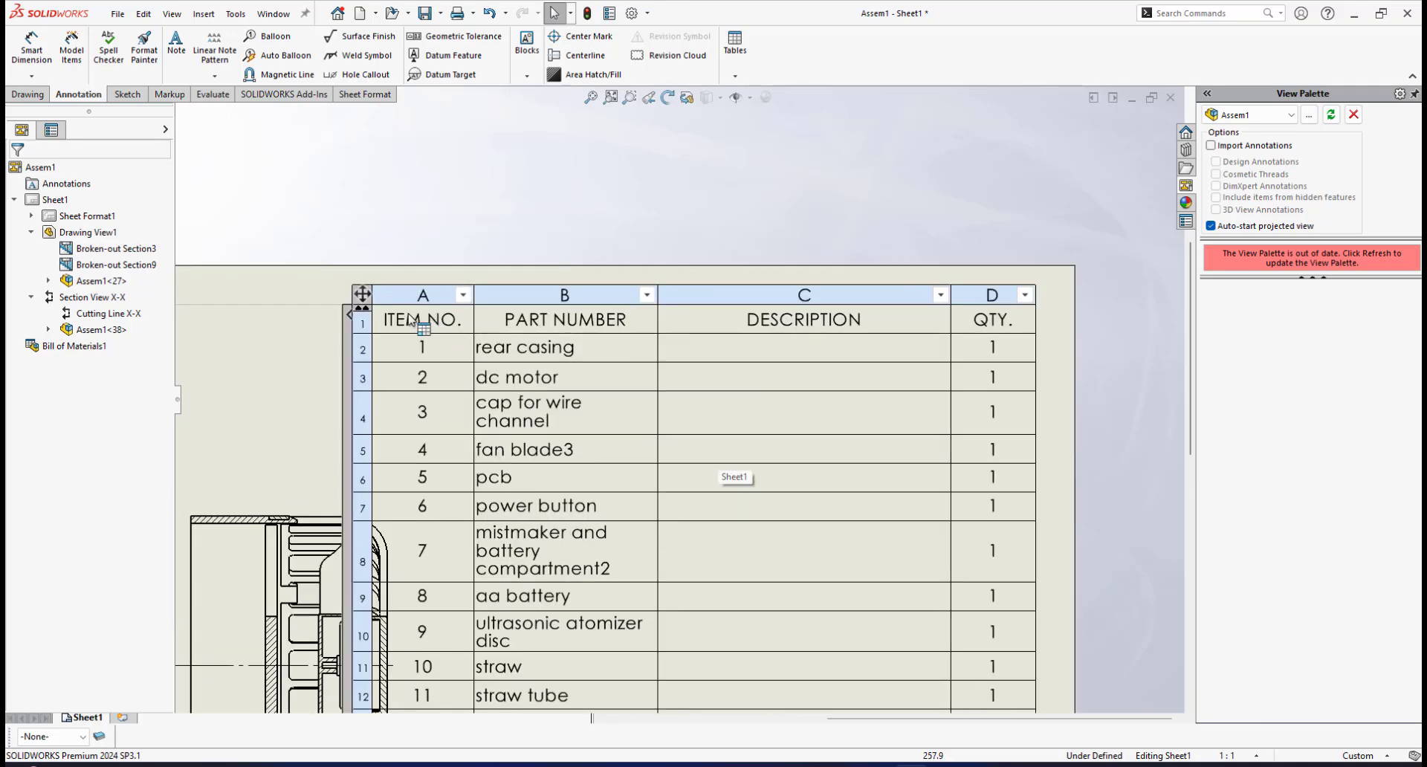
pyautogui.scroll(2, 674, 368)
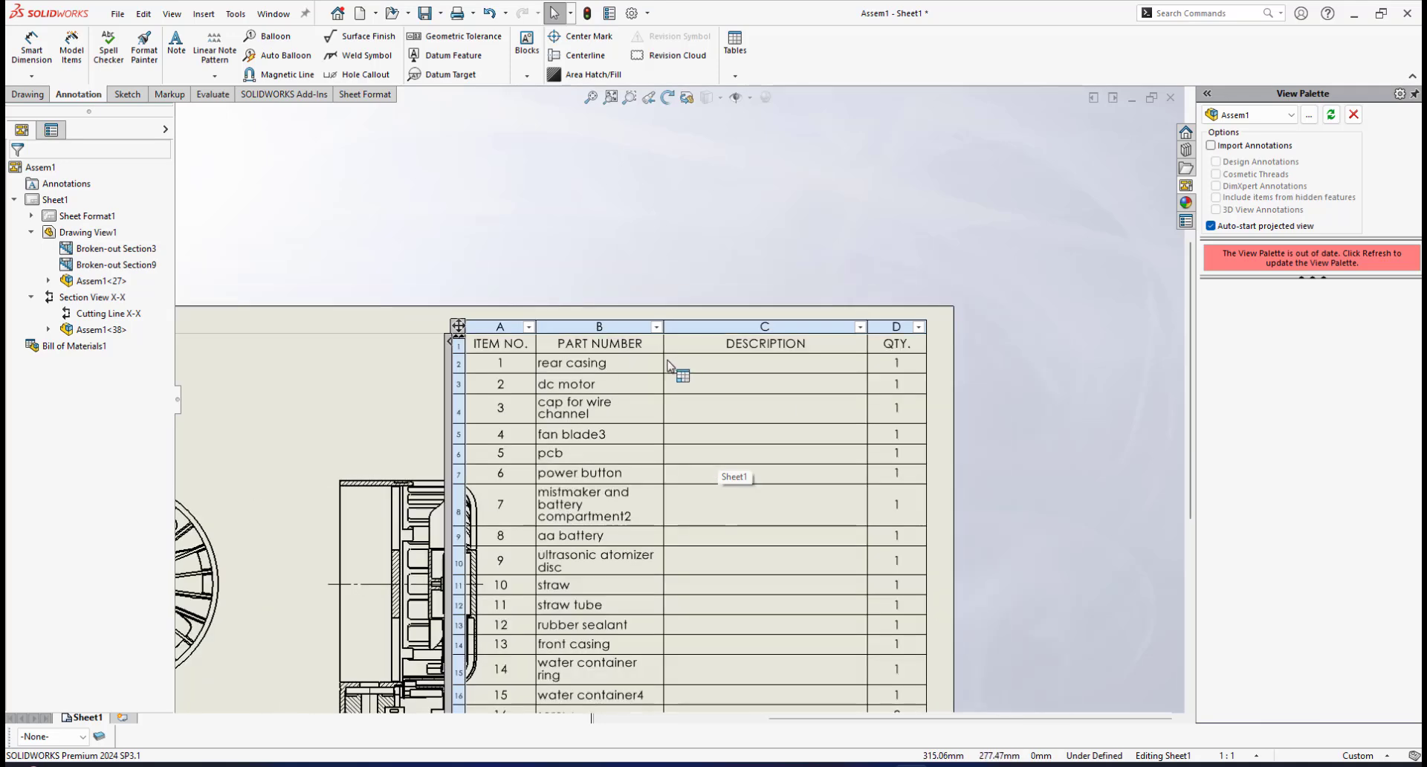
pyautogui.scroll(-2, 639, 370)
pyautogui.scroll(-1, 466, 338)
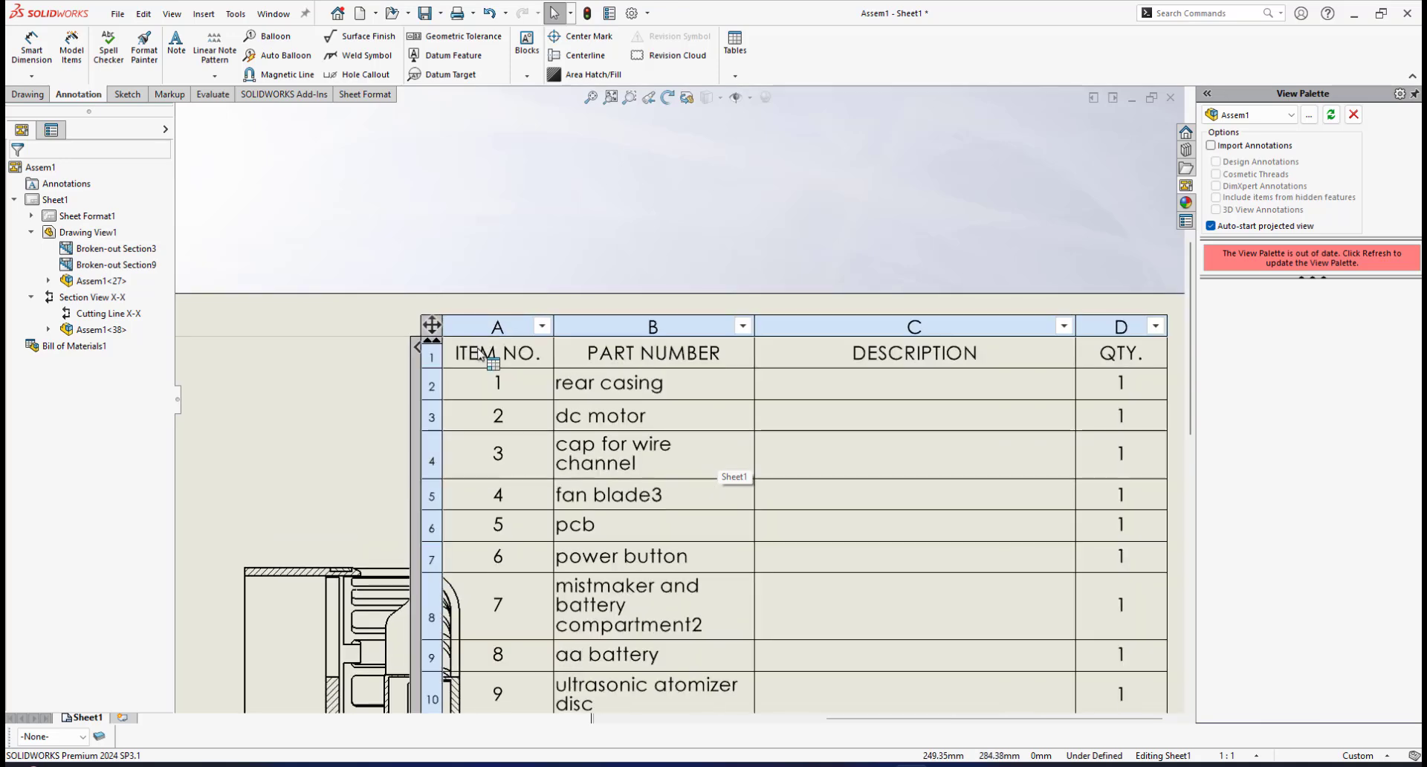
pyautogui.scroll(3, 756, 394)
pyautogui.scroll(-1, 756, 394)
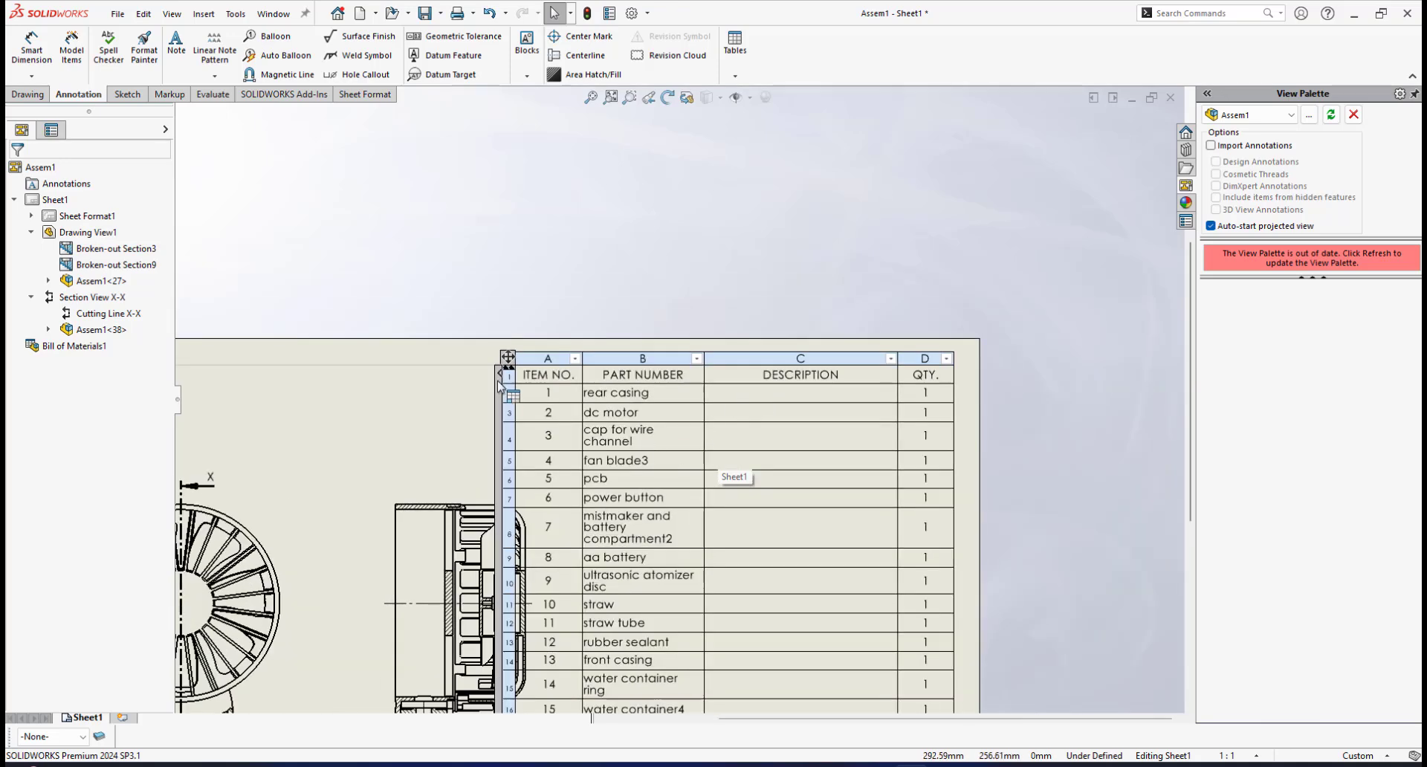
# Step: Narrow the ITEM NO. and DESCRIPTION columns of the bill of materials
pyautogui.scroll(-1, 654, 377)
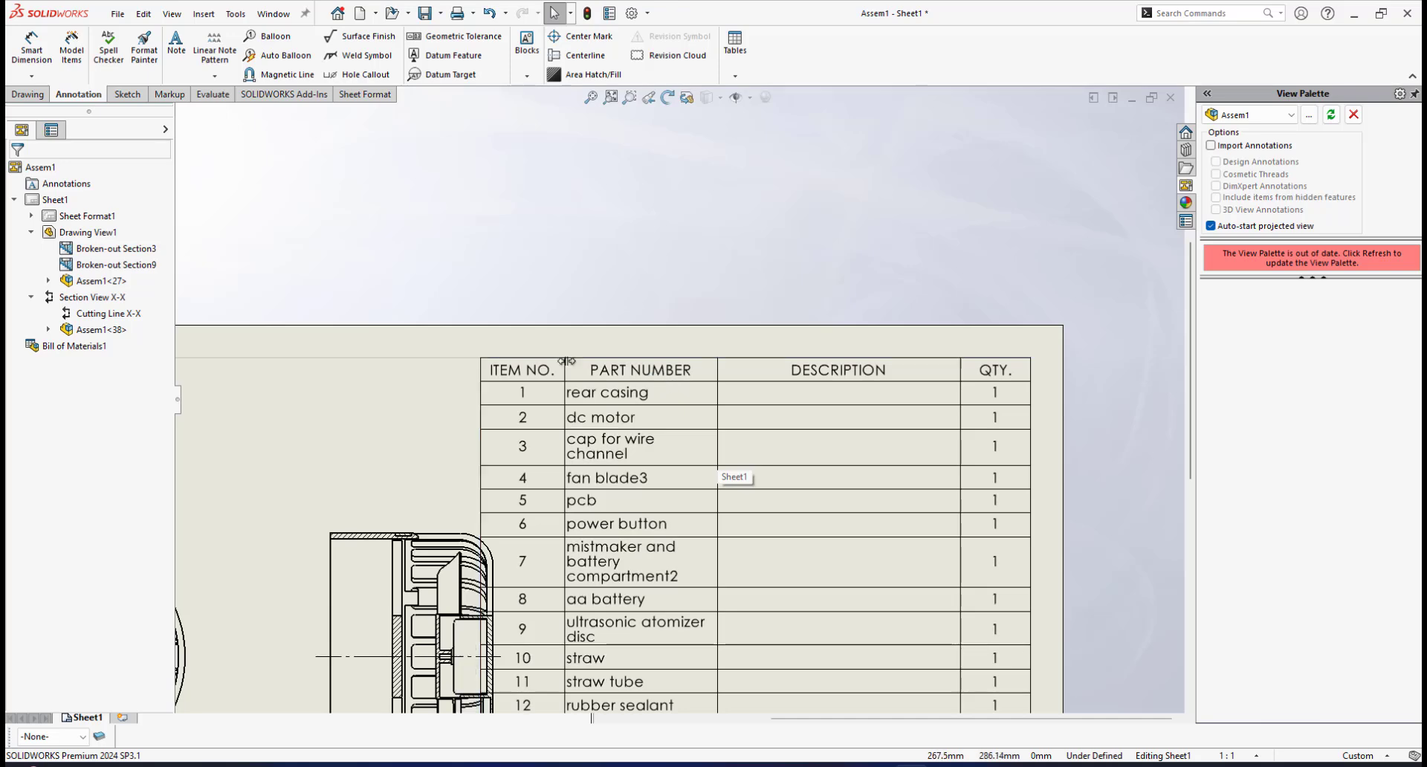
pyautogui.scroll(-1, 573, 382)
pyautogui.moveTo(578, 377); pyautogui.dragTo(532, 374)
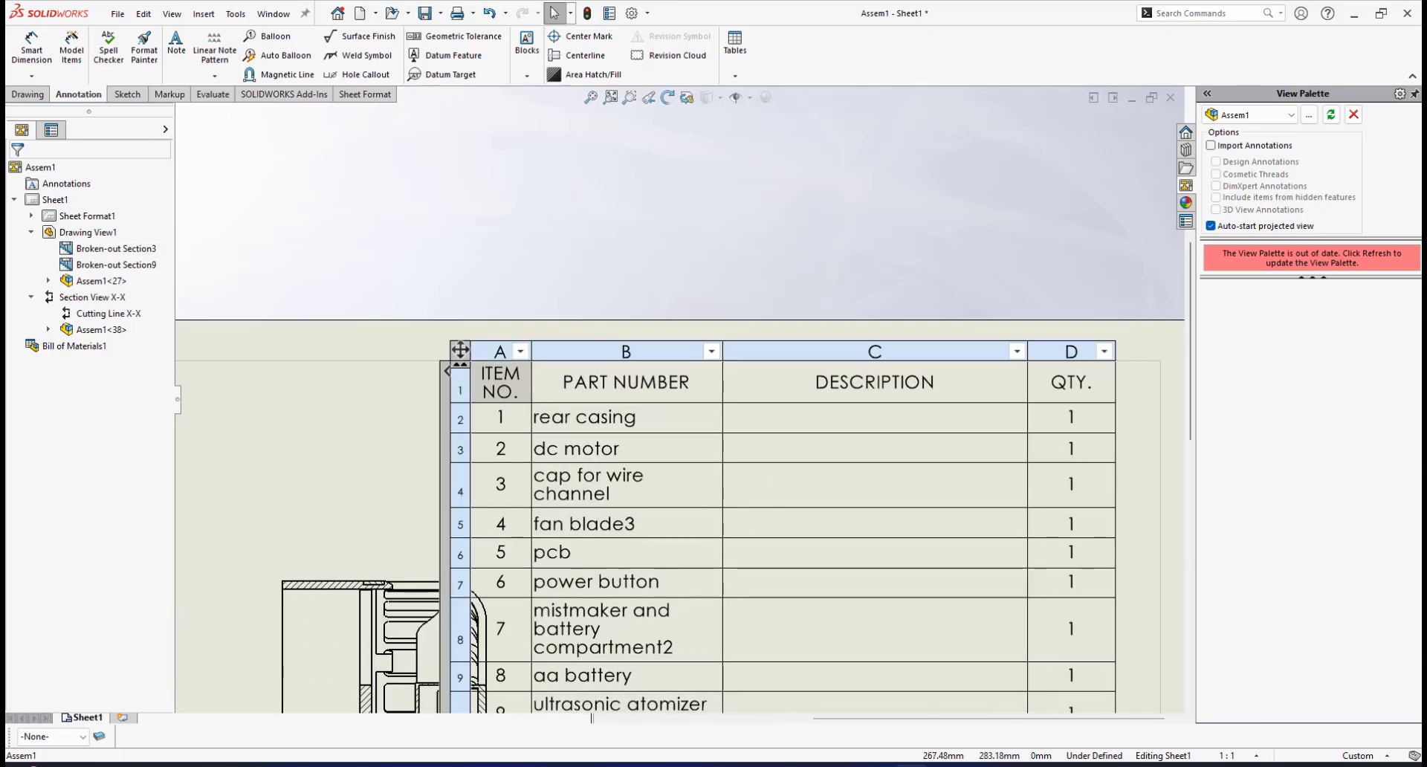
pyautogui.scroll(2, 748, 415)
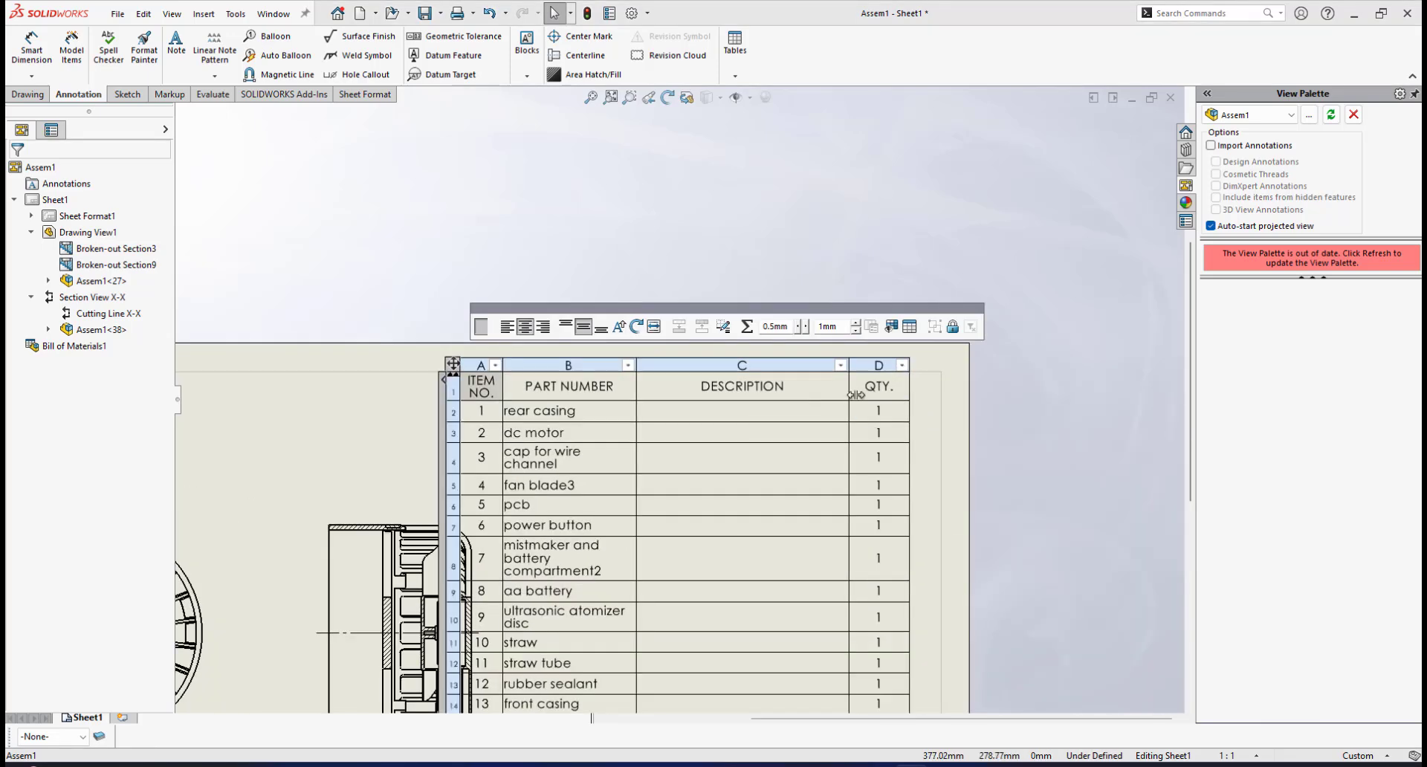
pyautogui.moveTo(808, 392)
pyautogui.mouseDown()
pyautogui.moveTo(736, 404)
pyautogui.moveTo(747, 402)
pyautogui.mouseUp()
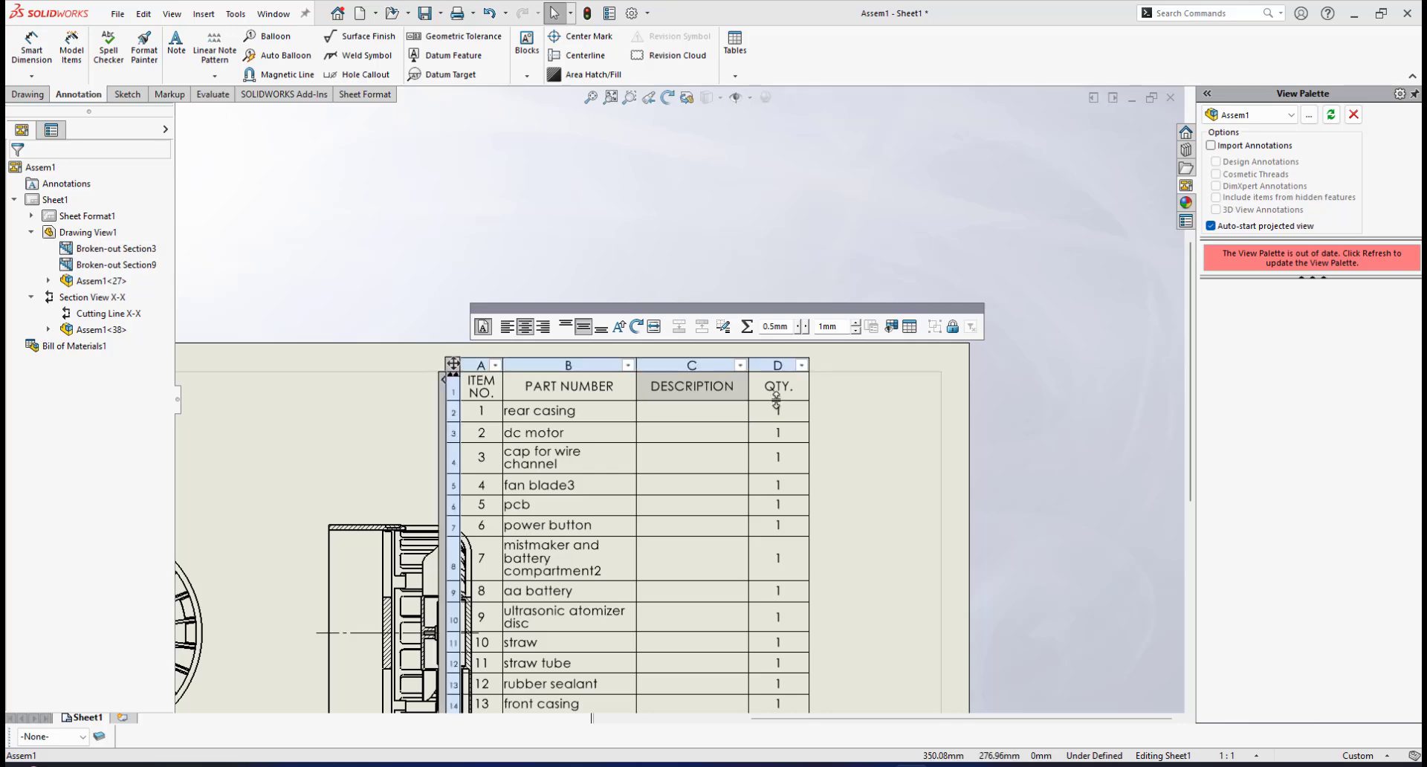
# Step: Insert a new column to the right of the QTY. column in the bill of materials
pyautogui.scroll(-2, 788, 399)
pyautogui.scroll(2, 799, 404)
pyautogui.scroll(-1, 783, 413)
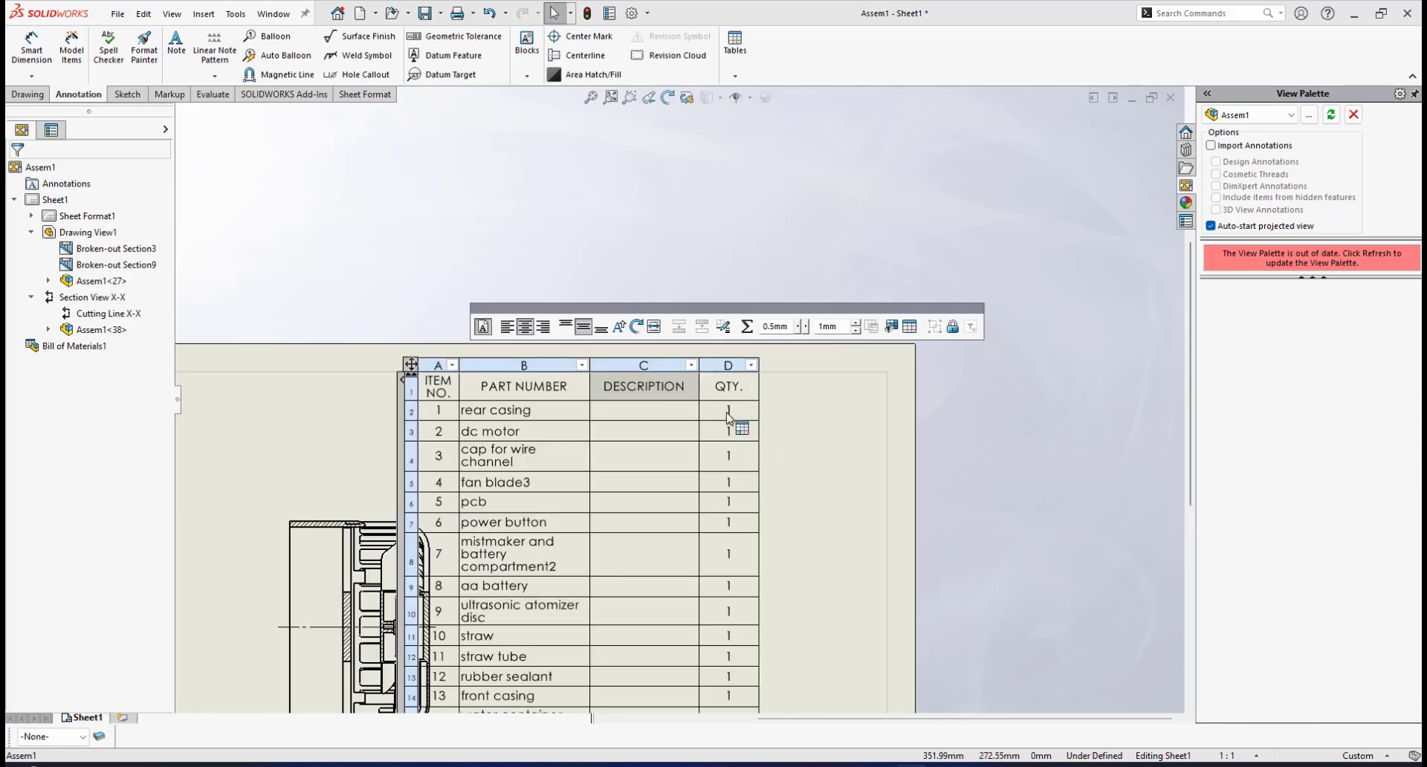
pyautogui.scroll(2, 727, 414)
pyautogui.scroll(-2, 729, 418)
pyautogui.scroll(3, 708, 384)
pyautogui.scroll(-2, 691, 375)
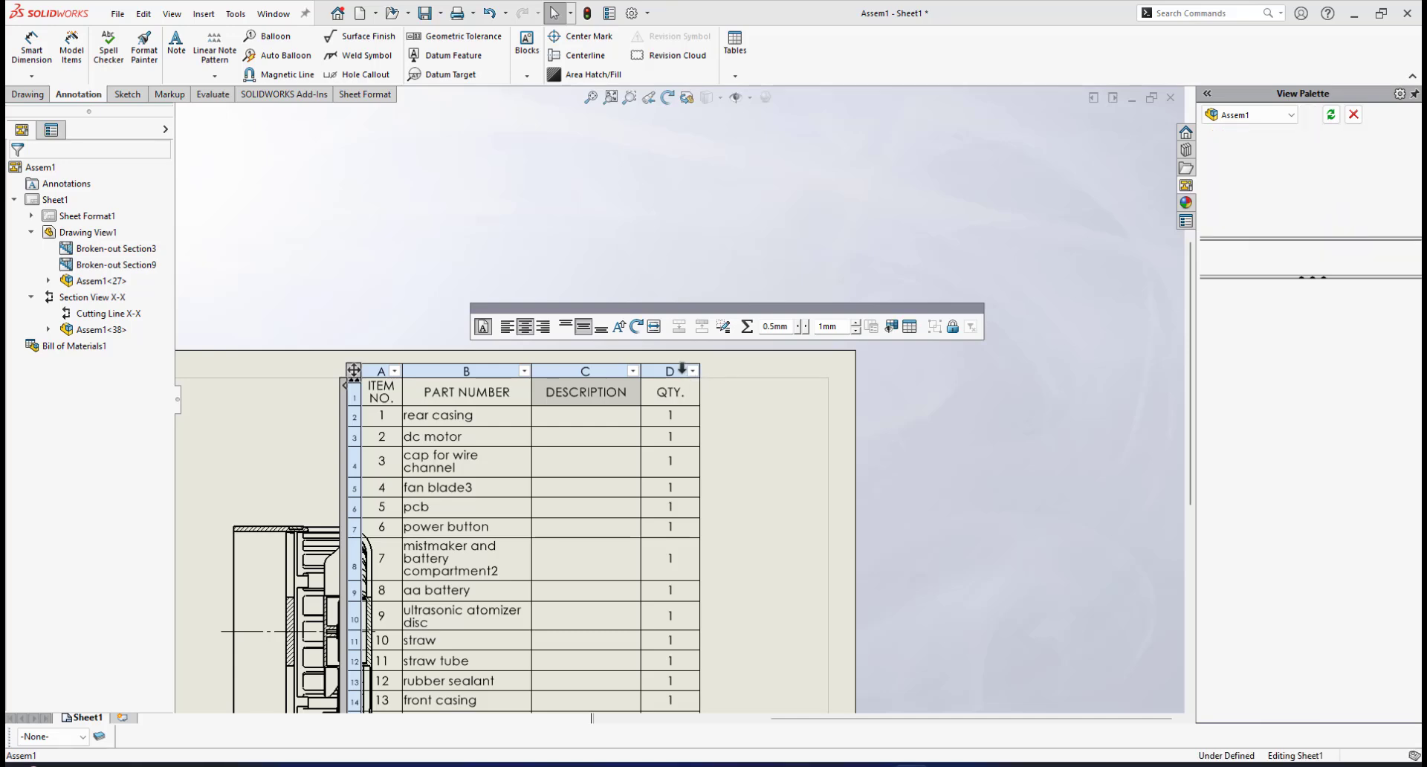
pyautogui.click(681, 369)
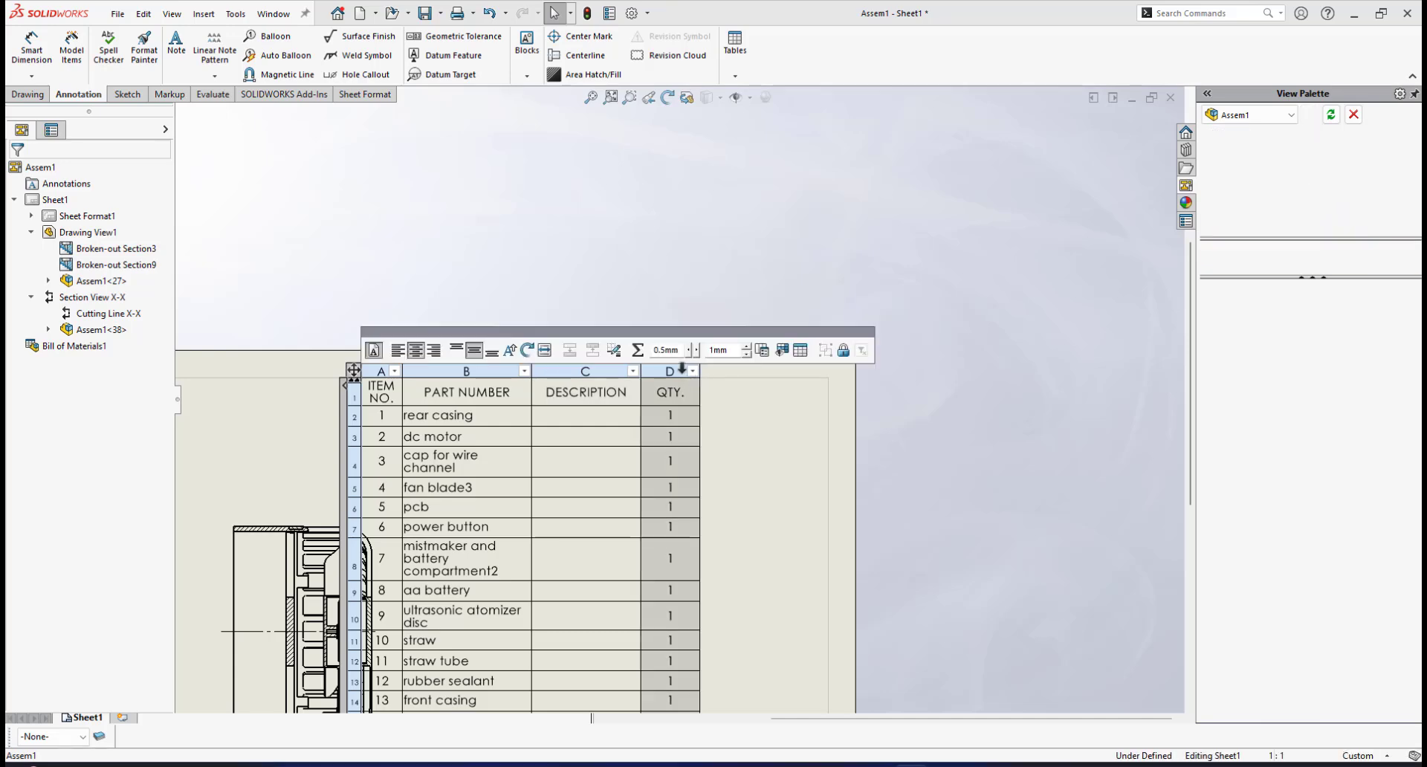
pyautogui.rightClick(681, 369)
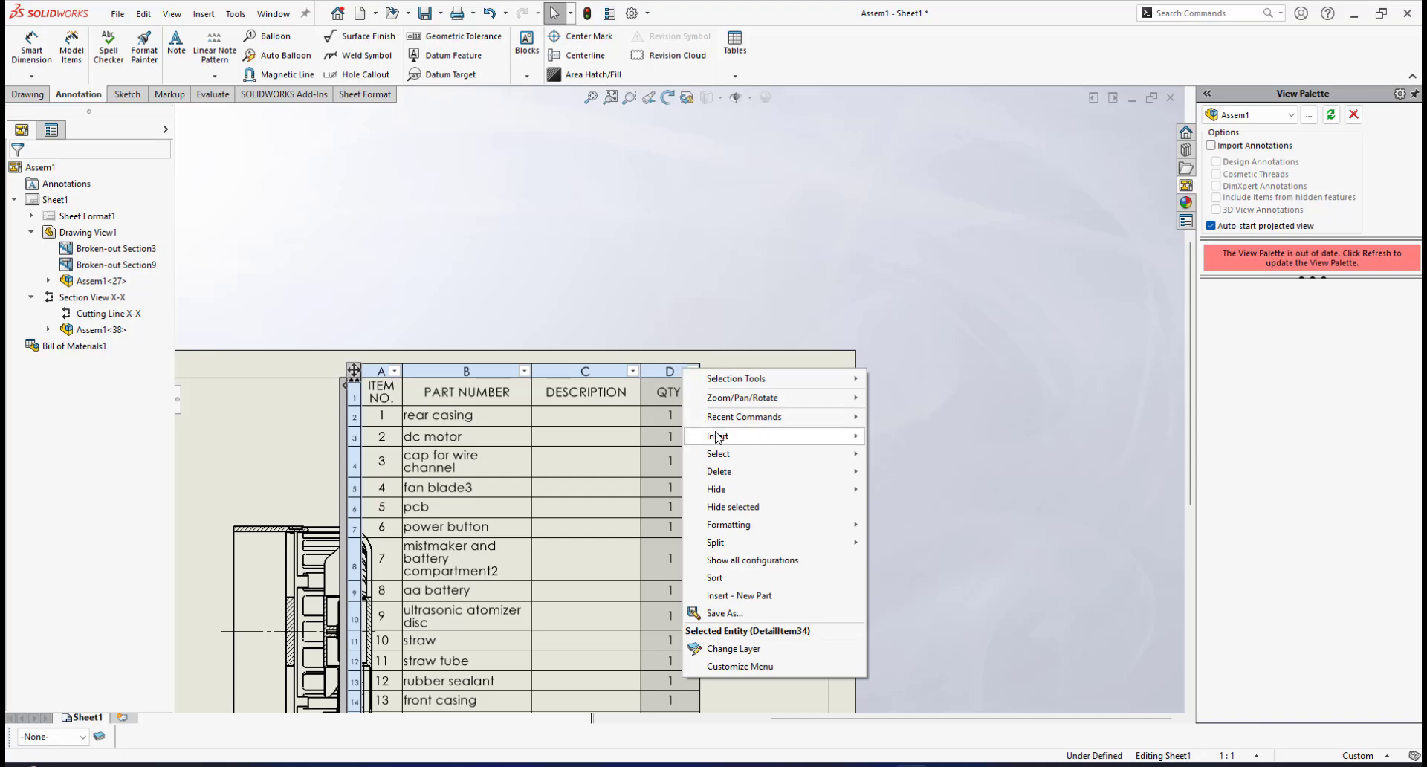
pyautogui.moveTo(721, 438)
pyautogui.click(906, 438)
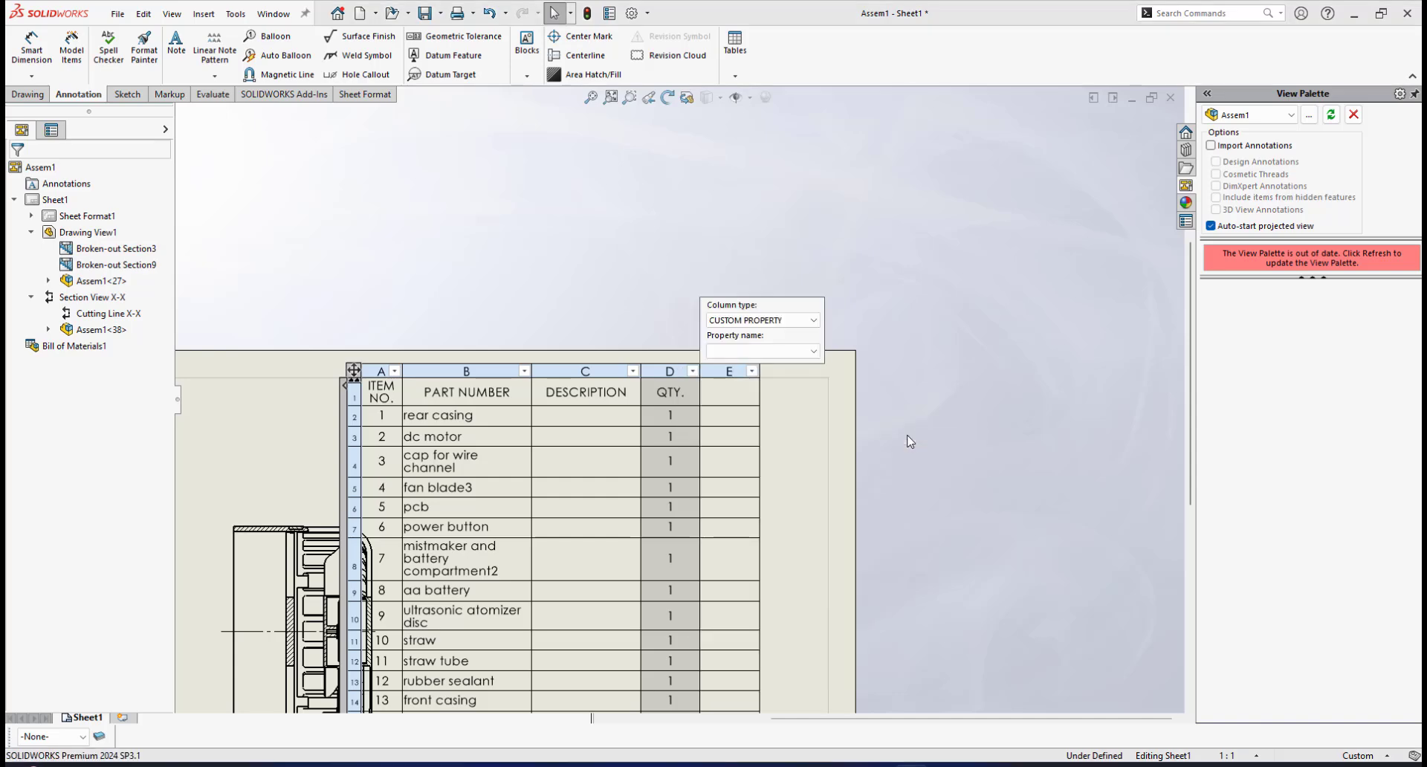
# Step: Title the new empty column DWG NO and widen it so the header fits on one line
pyautogui.scroll(-1, 727, 404)
pyautogui.scroll(-1, 663, 417)
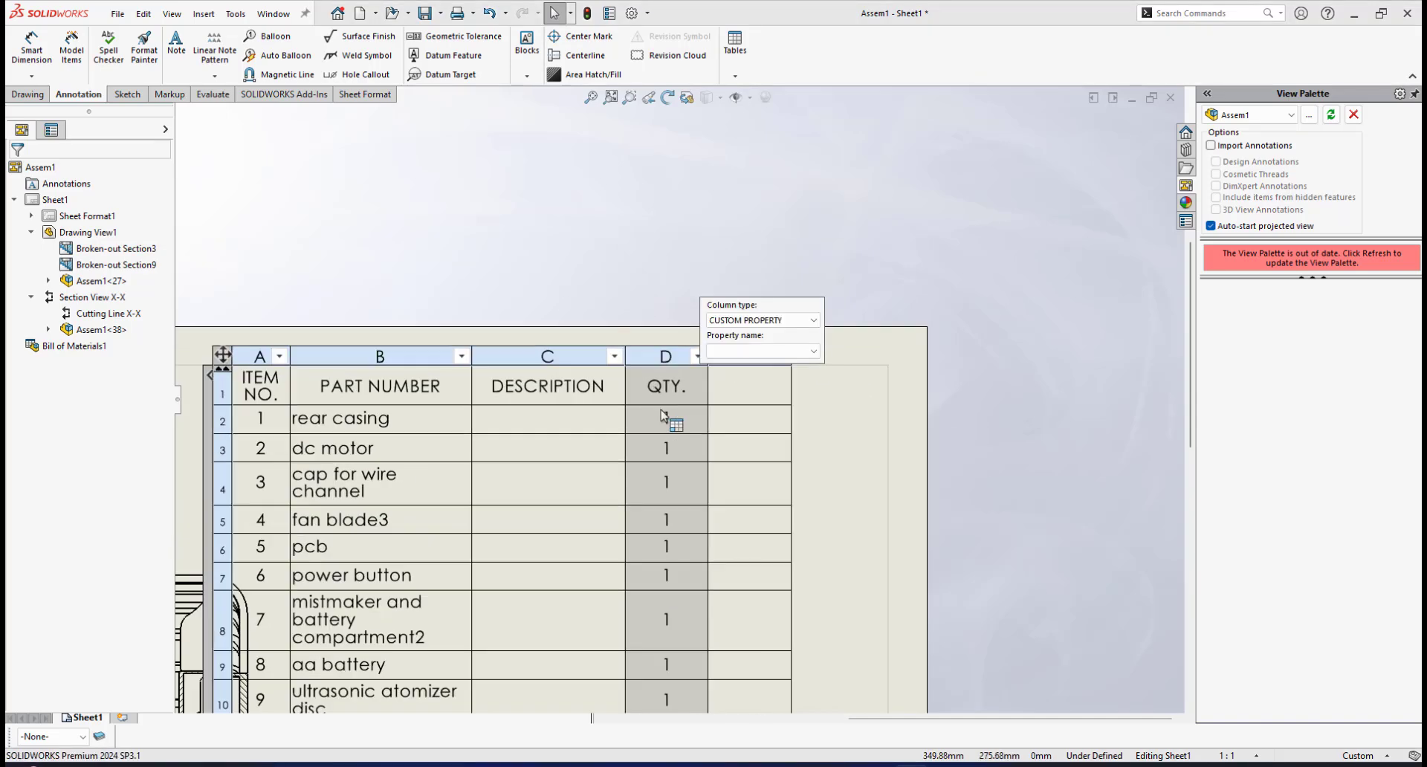
pyautogui.moveTo(812, 320); pyautogui.dragTo(893, 245)
pyautogui.click(747, 388)
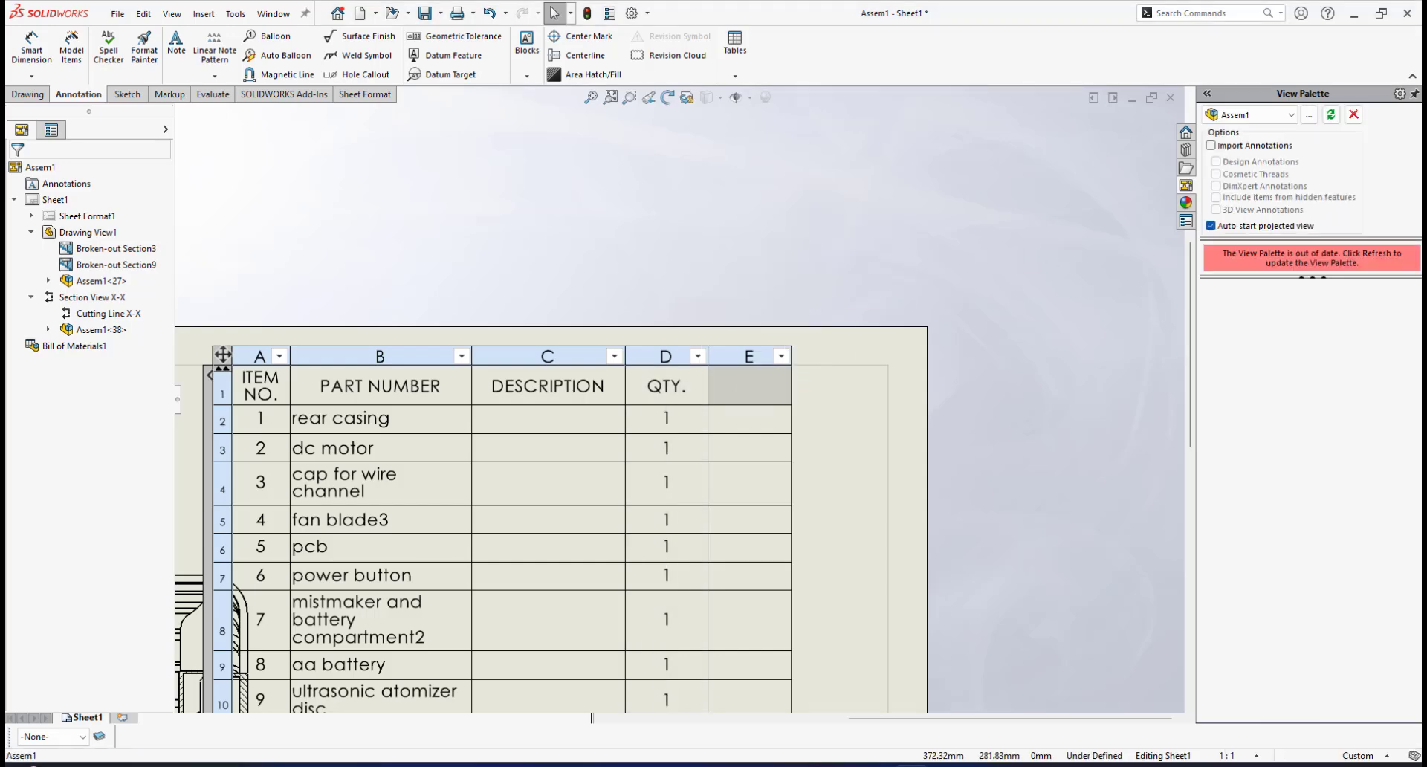
pyautogui.doubleClick(746, 392)
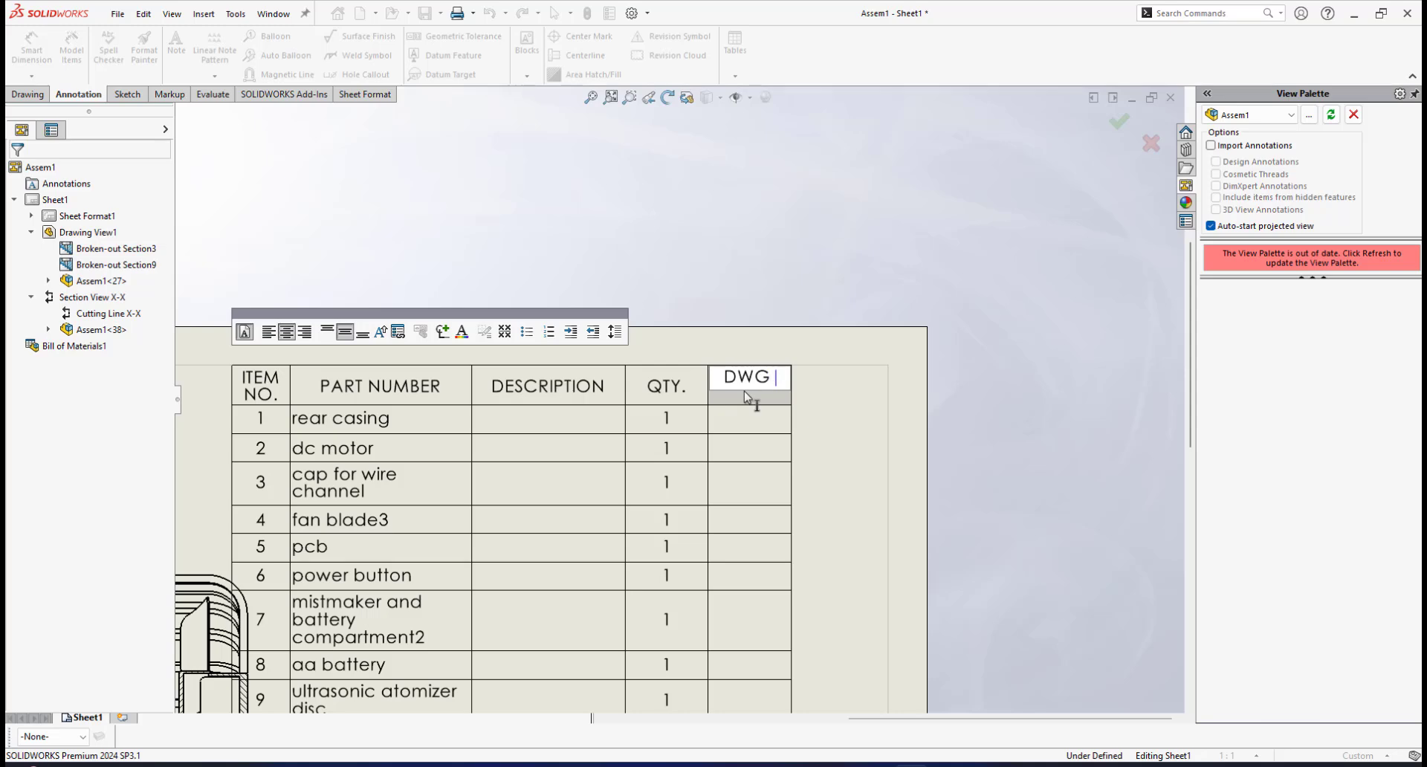
pyautogui.write('NO')
pyautogui.click(758, 277)
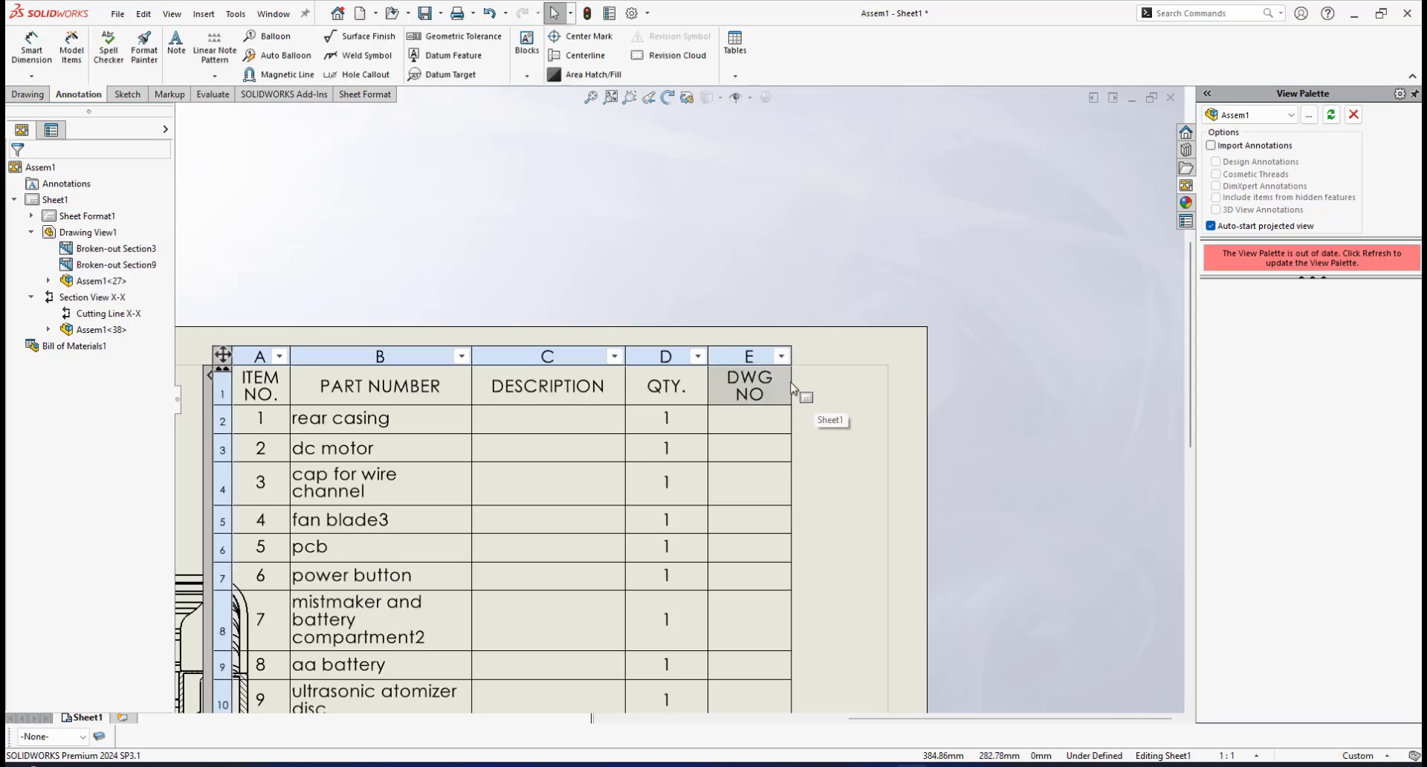
pyautogui.moveTo(792, 388); pyautogui.dragTo(812, 385)
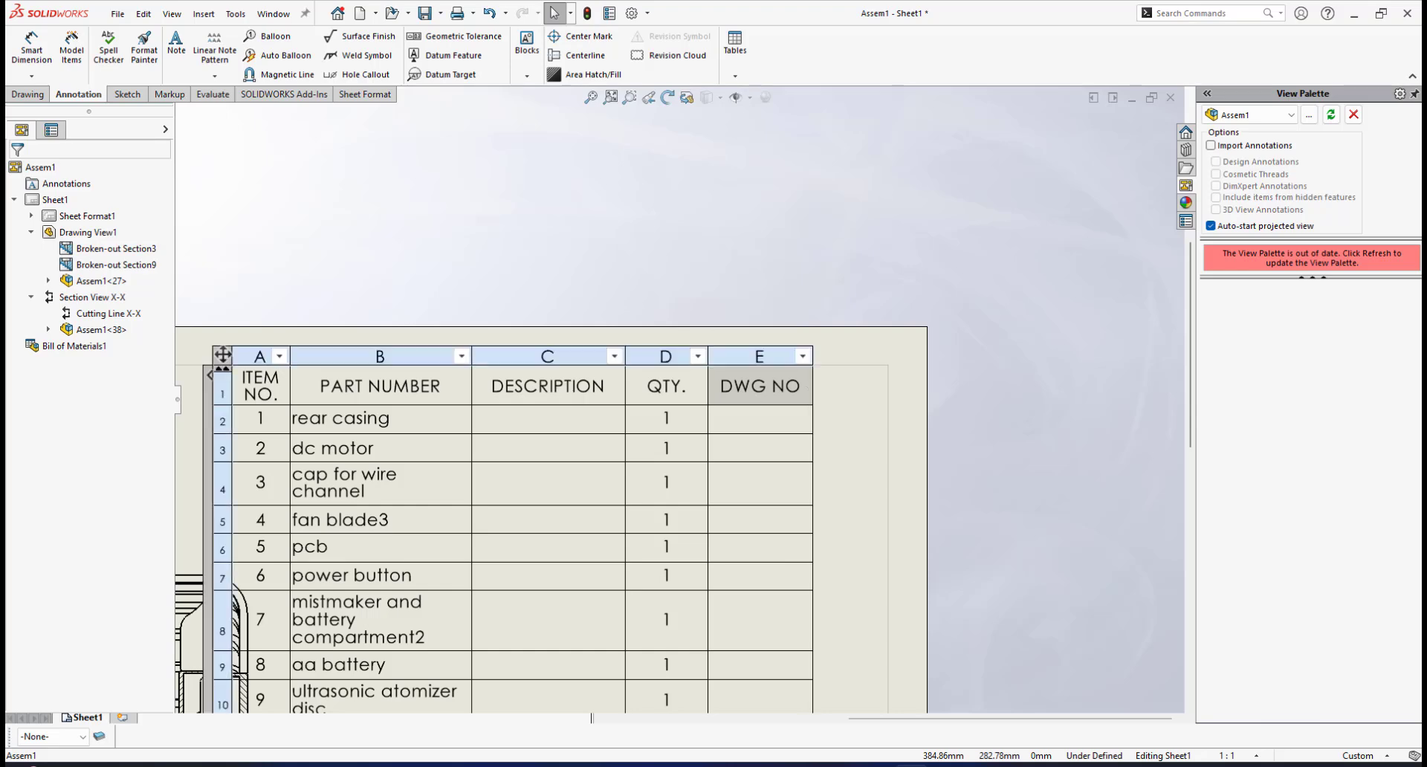
# Step: Move the bill of materials against the sheet's right border, clear of Section X-X
pyautogui.scroll(4, 702, 416)
pyautogui.scroll(-2, 483, 428)
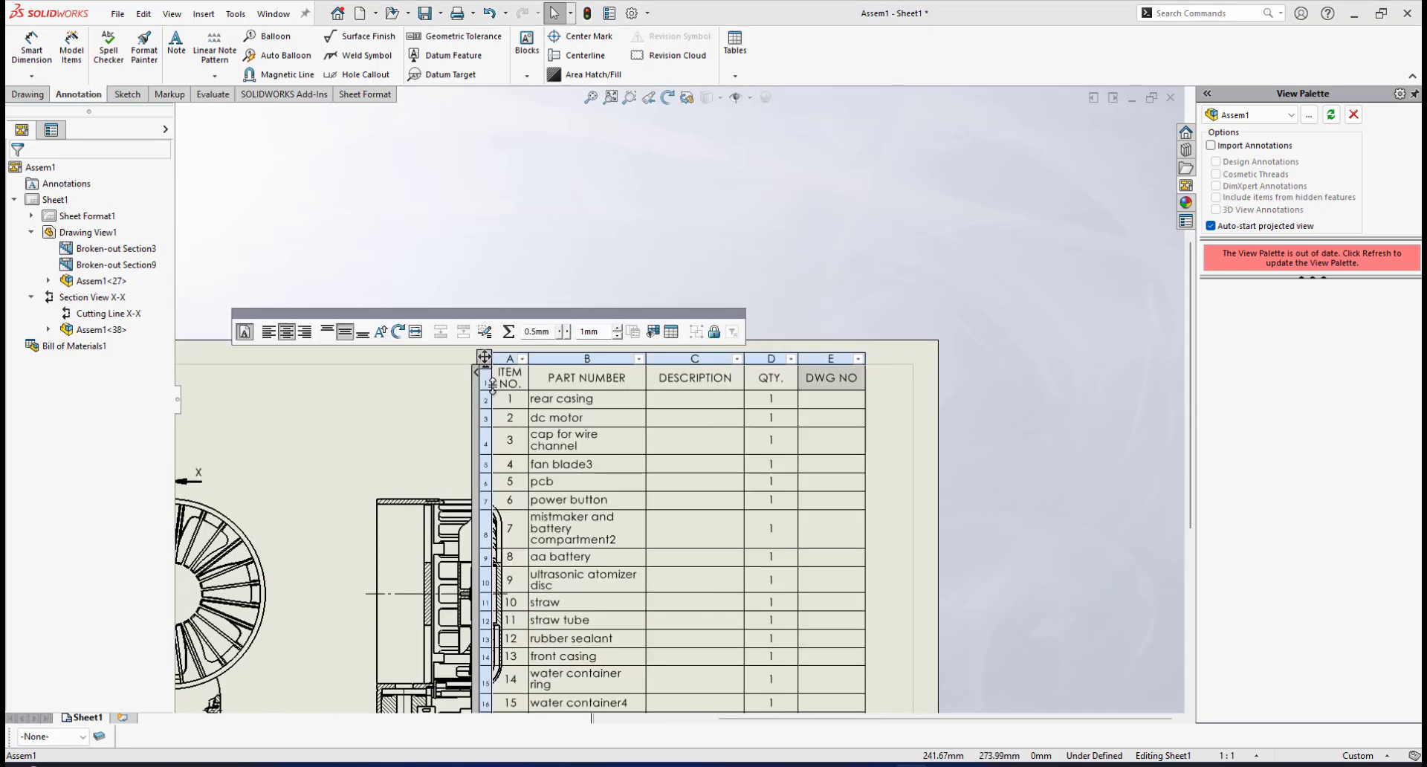
pyautogui.moveTo(492, 384); pyautogui.dragTo(532, 376)
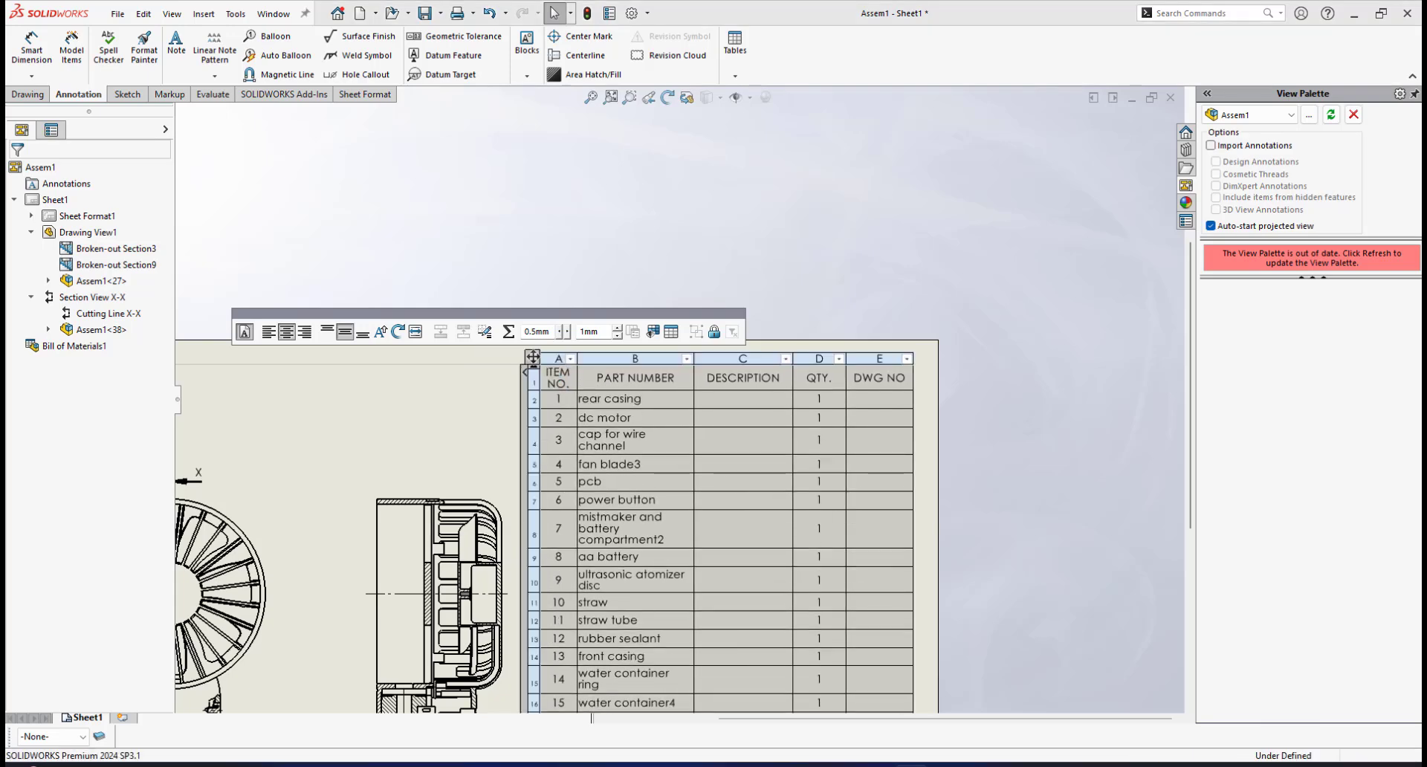
# Step: Rename the ITEM NO. column header of the bill of materials as NO
pyautogui.click(872, 280)
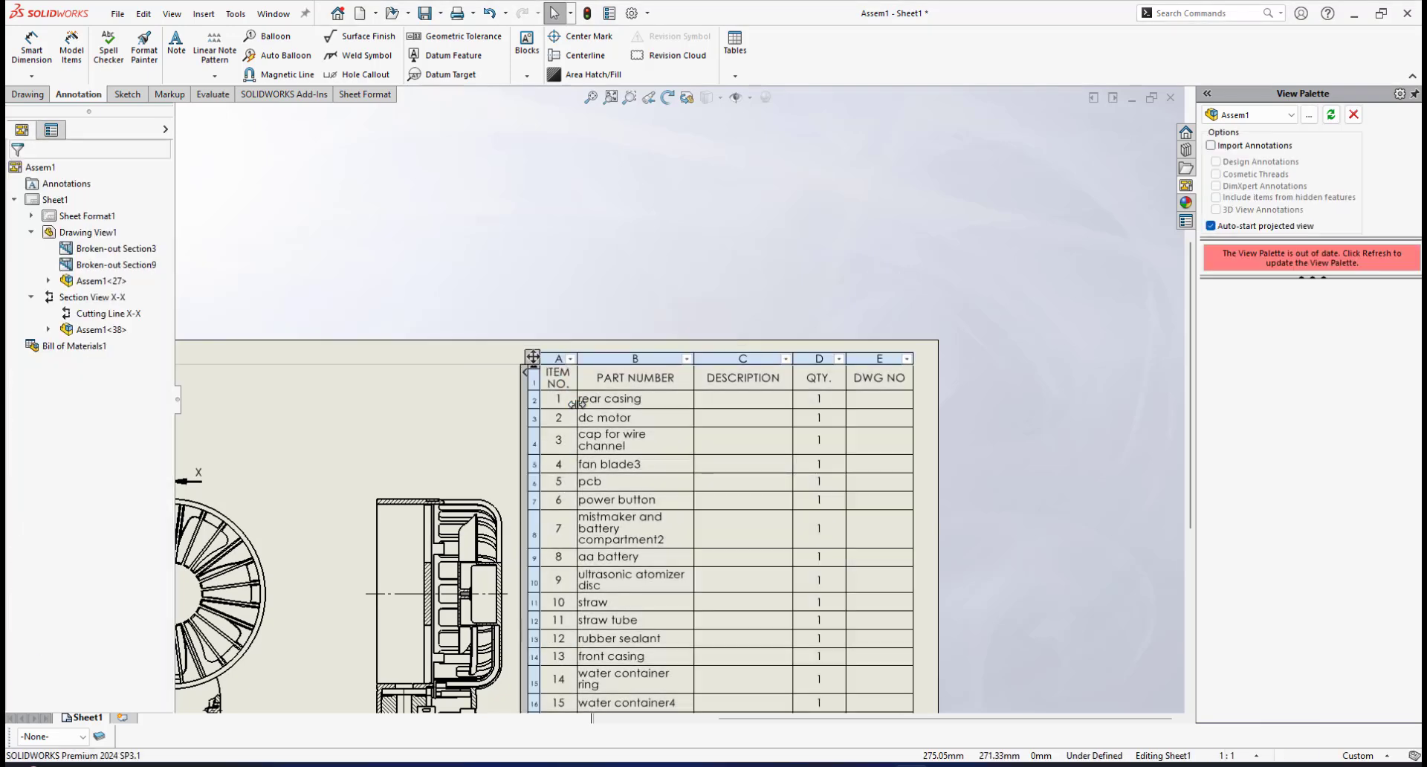
pyautogui.scroll(-4, 577, 402)
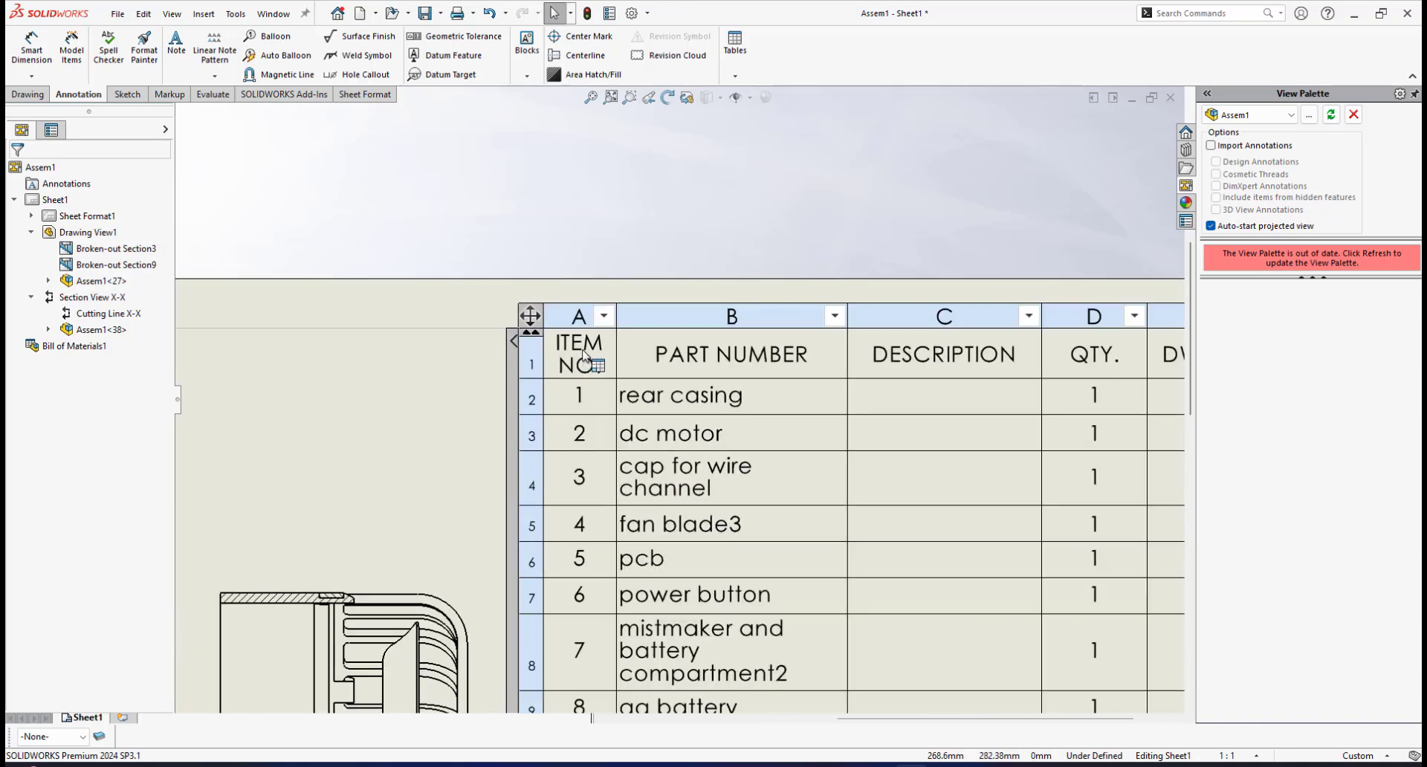
pyautogui.click(584, 355)
pyautogui.doubleClick(580, 349)
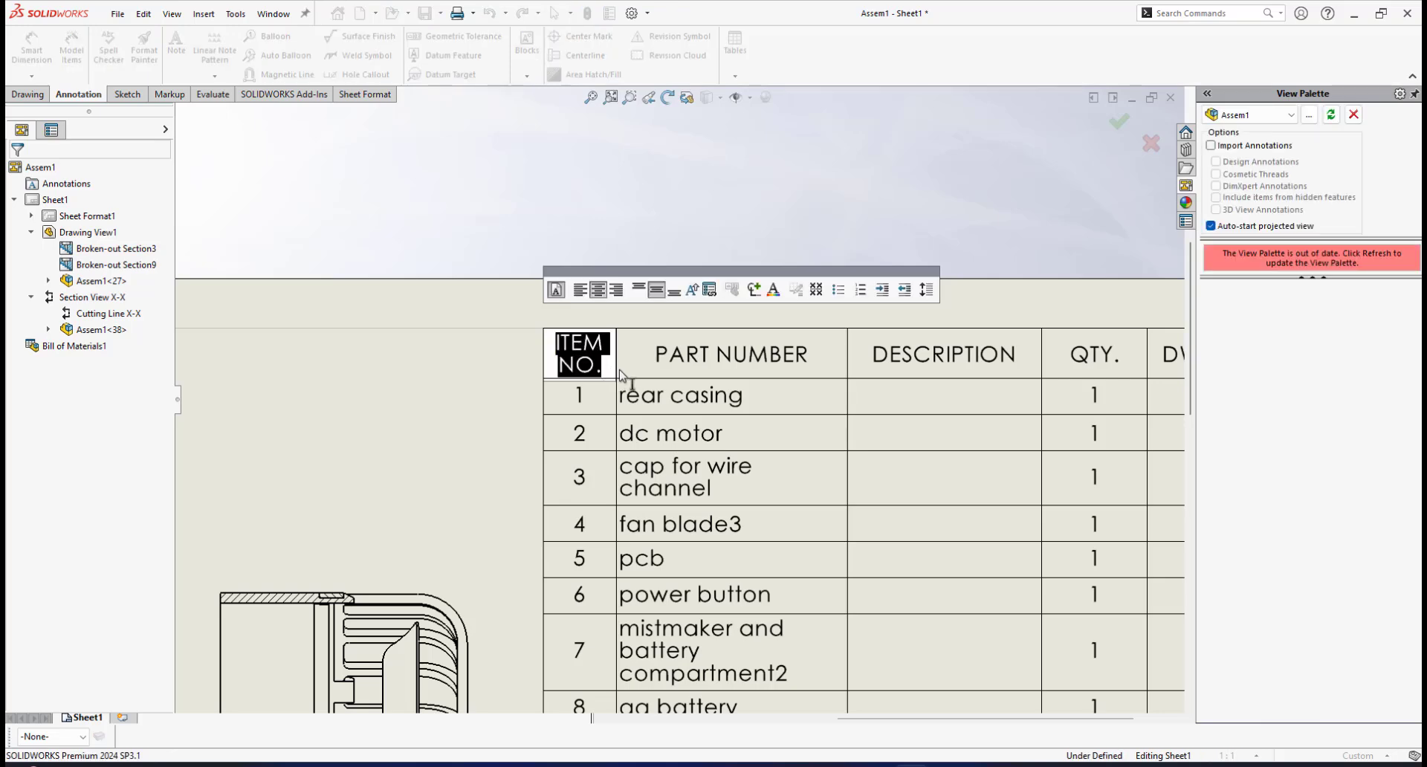
pyautogui.write('NO')
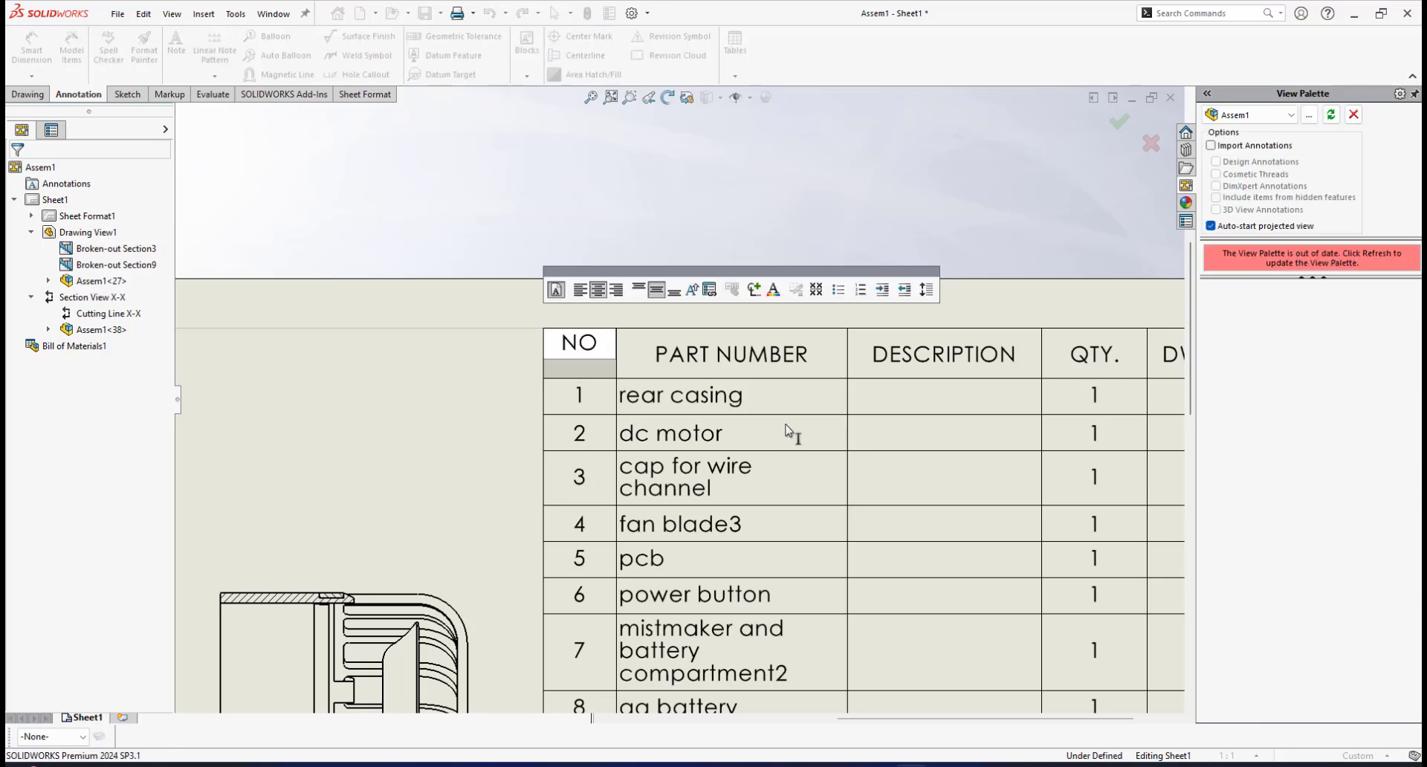
pyautogui.click(750, 223)
# Step: Rename the PART NUMBER column header of the bill of materials as NAME
pyautogui.click(706, 350)
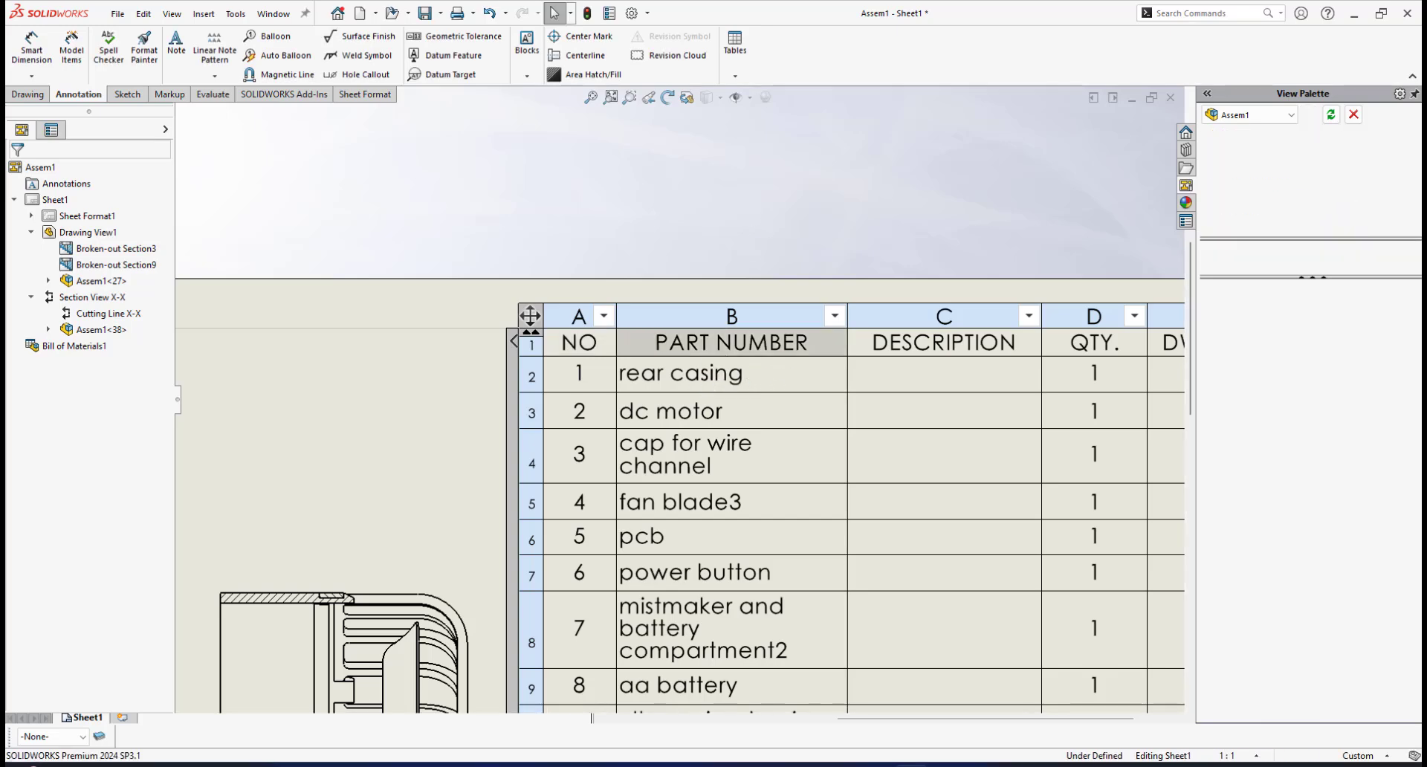
pyautogui.doubleClick(702, 344)
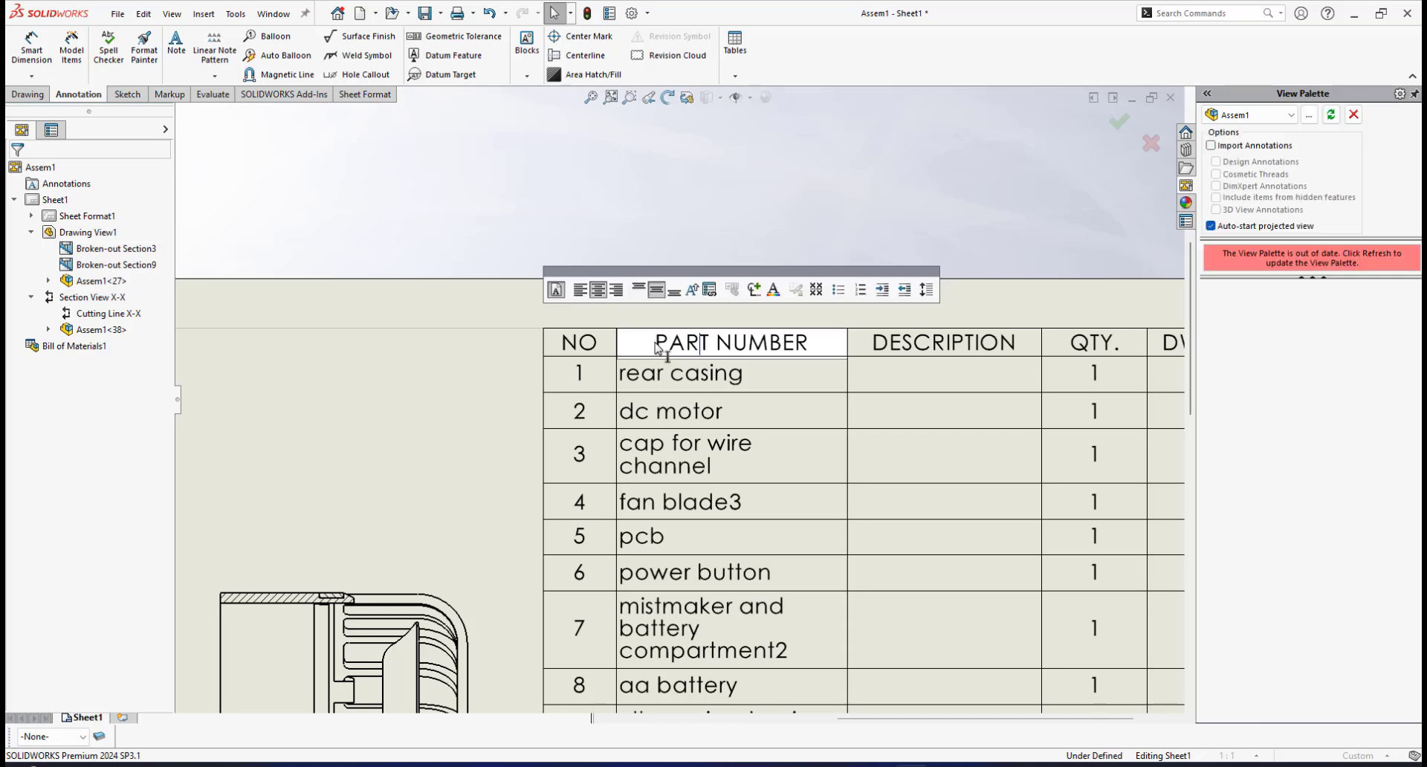
pyautogui.moveTo(655, 343); pyautogui.dragTo(822, 351)
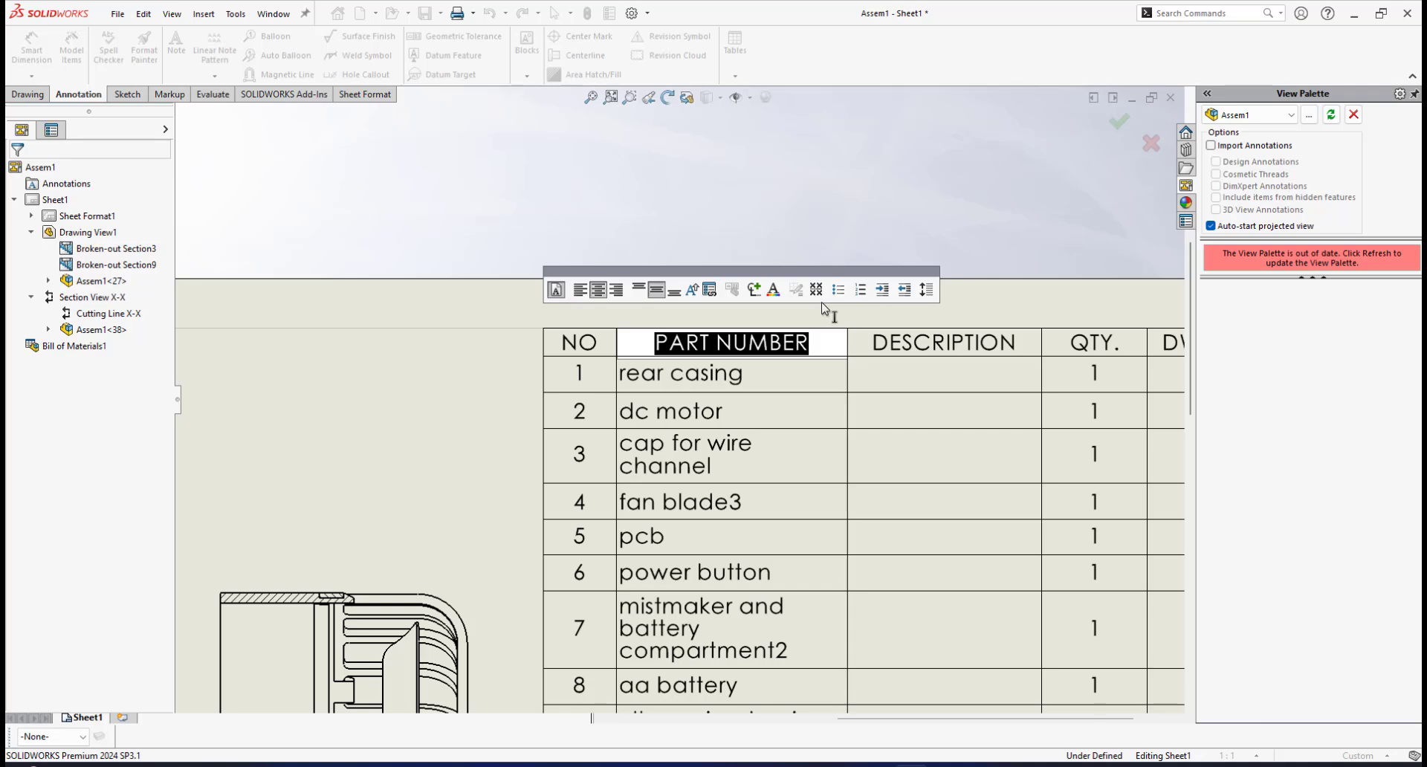
pyautogui.write('N ')
pyautogui.write('ME')
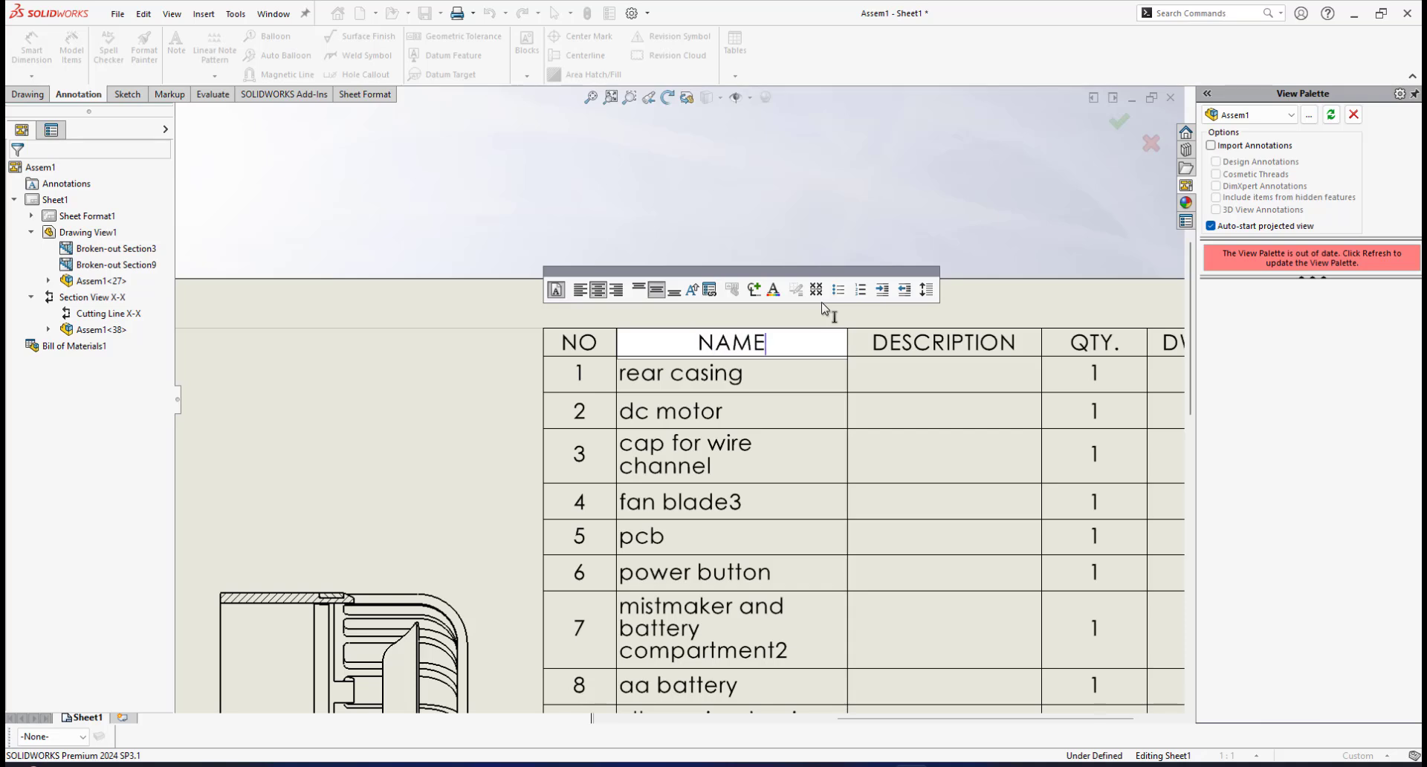
# Step: Rename the DESCRIPTION column header of the bill of materials as MATERIAL and finish editing the cell
pyautogui.click(914, 350)
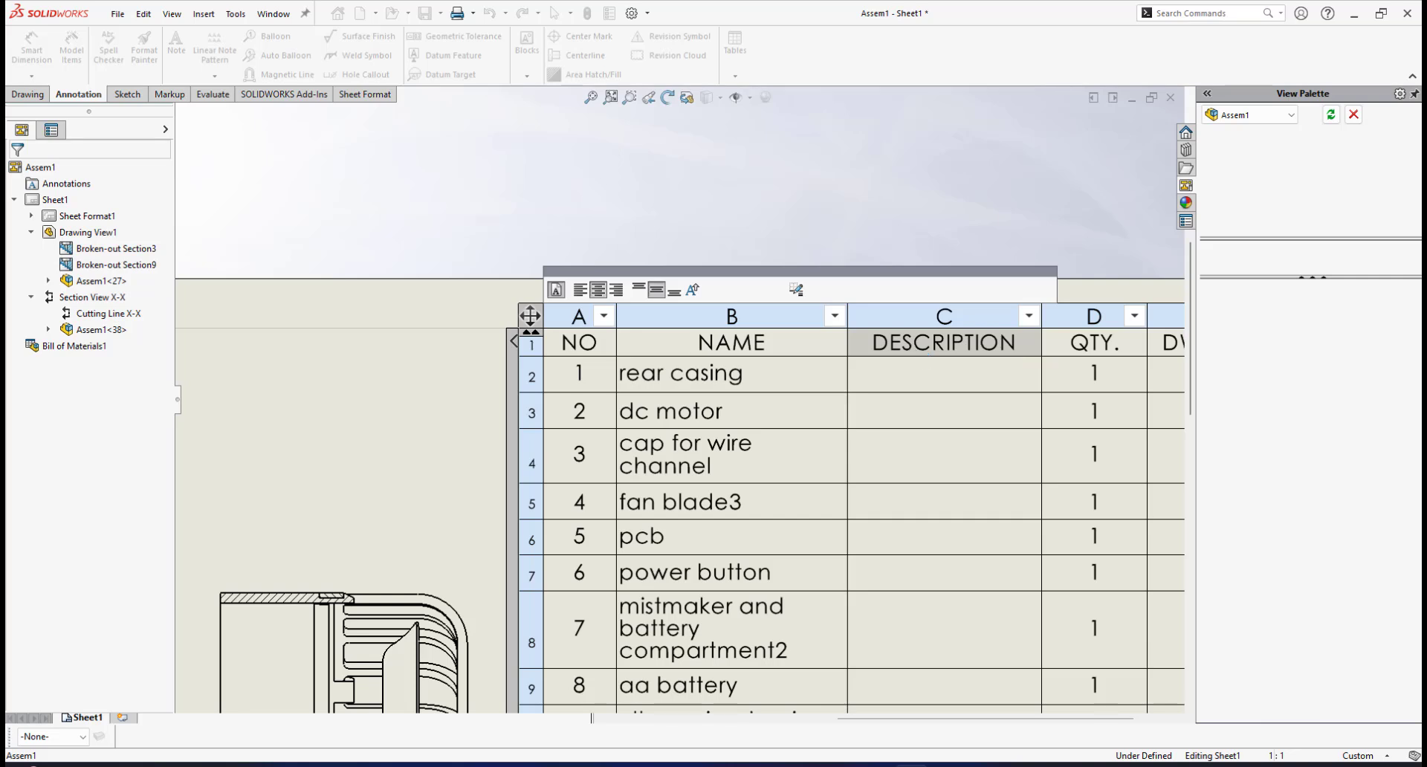
pyautogui.doubleClick(911, 349)
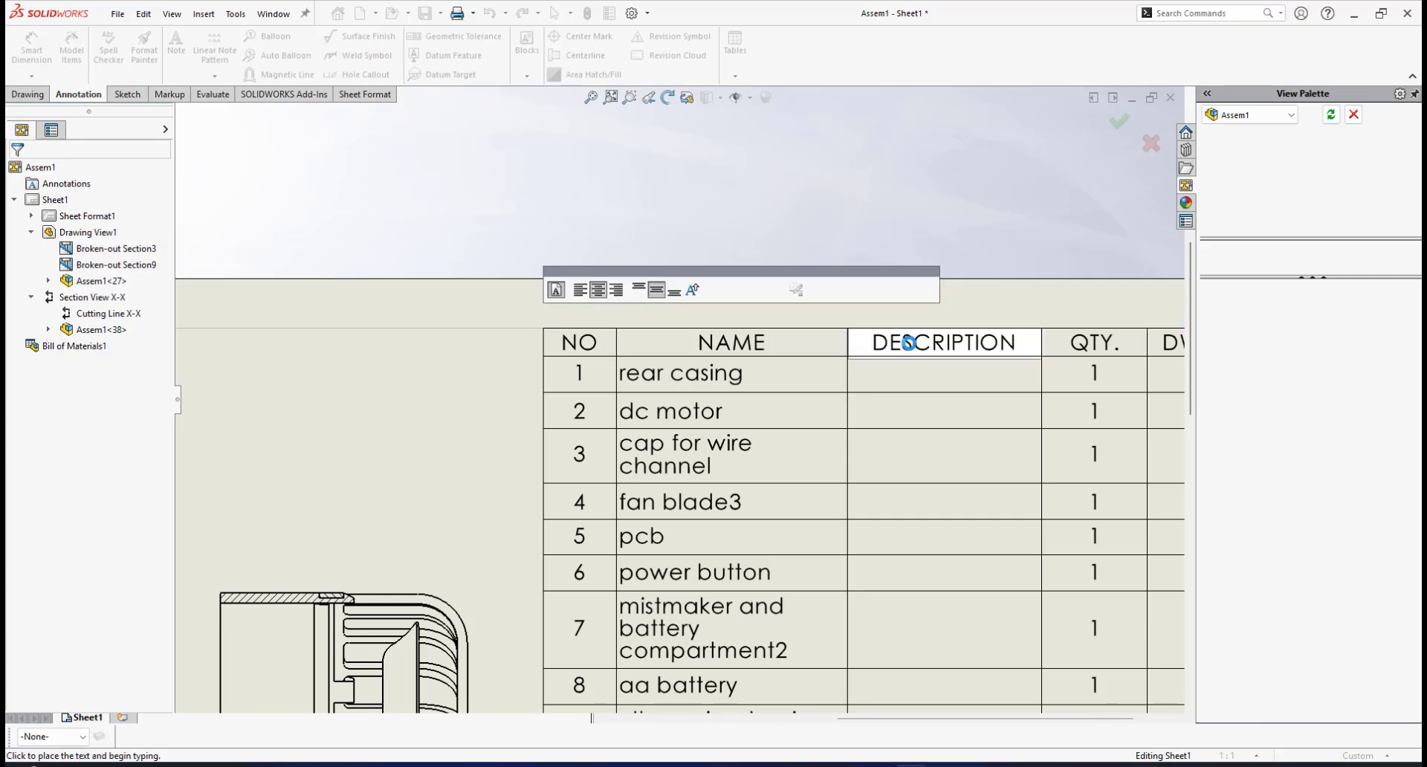
pyautogui.doubleClick(911, 344)
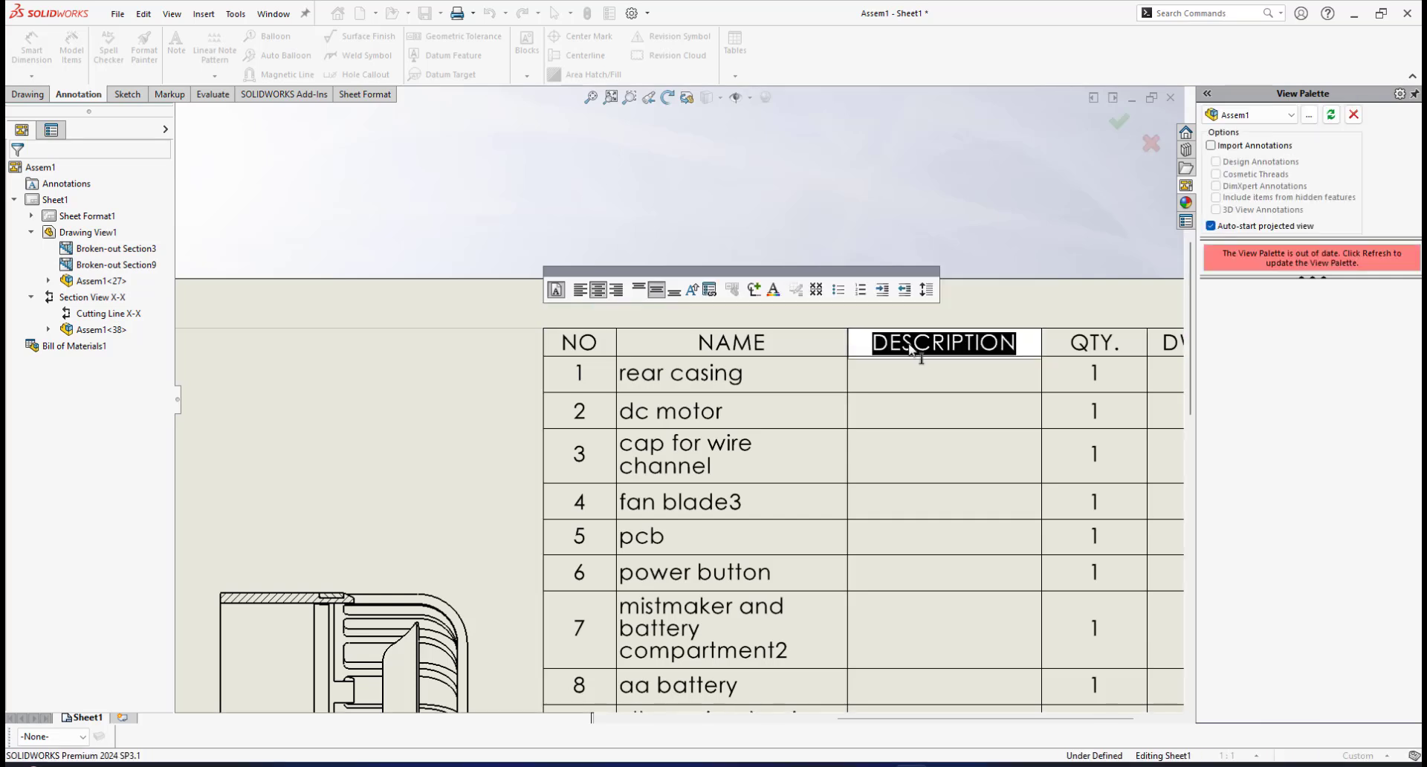
pyautogui.write('MATERIAL')
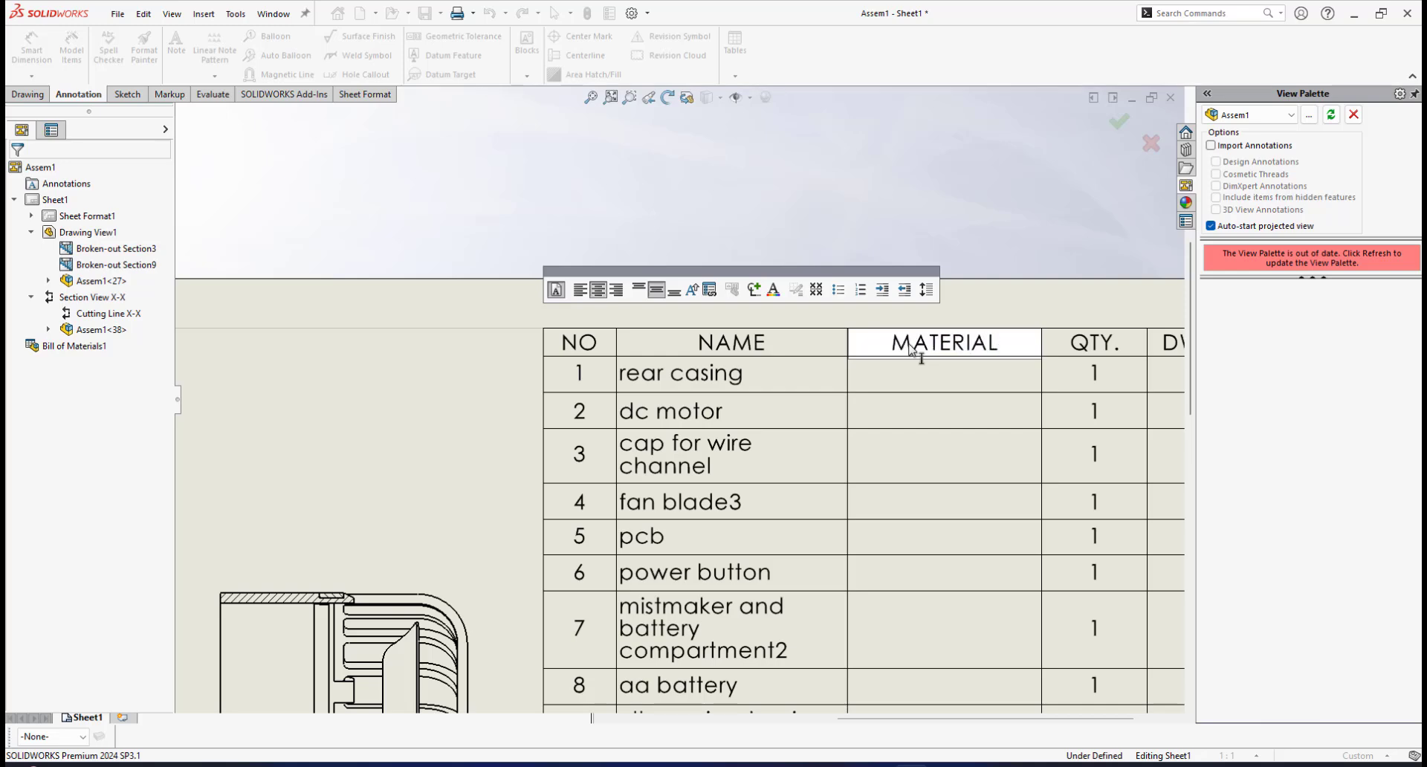
pyautogui.scroll(3, 987, 420)
pyautogui.scroll(2, 948, 471)
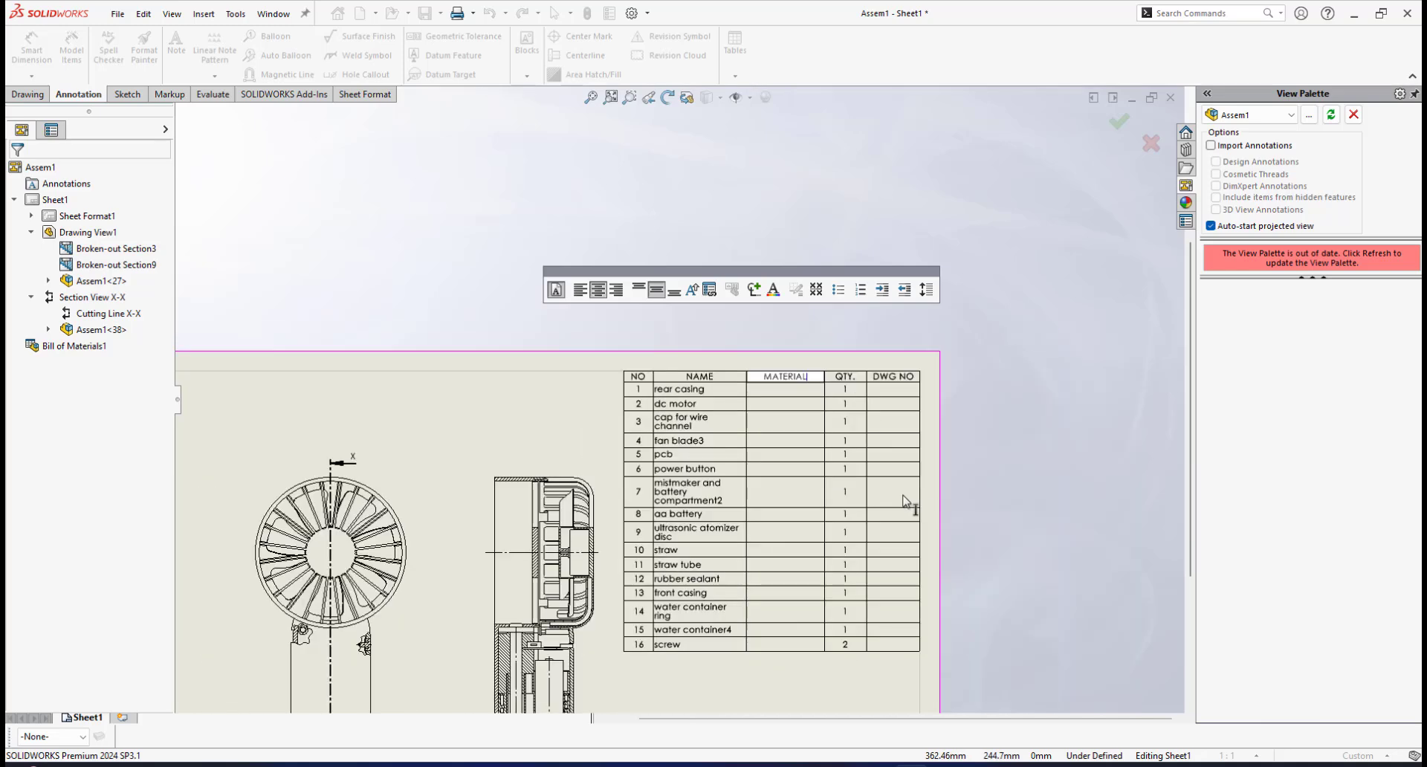
pyautogui.scroll(-1, 720, 526)
pyautogui.scroll(3, 729, 494)
pyautogui.scroll(-3, 588, 410)
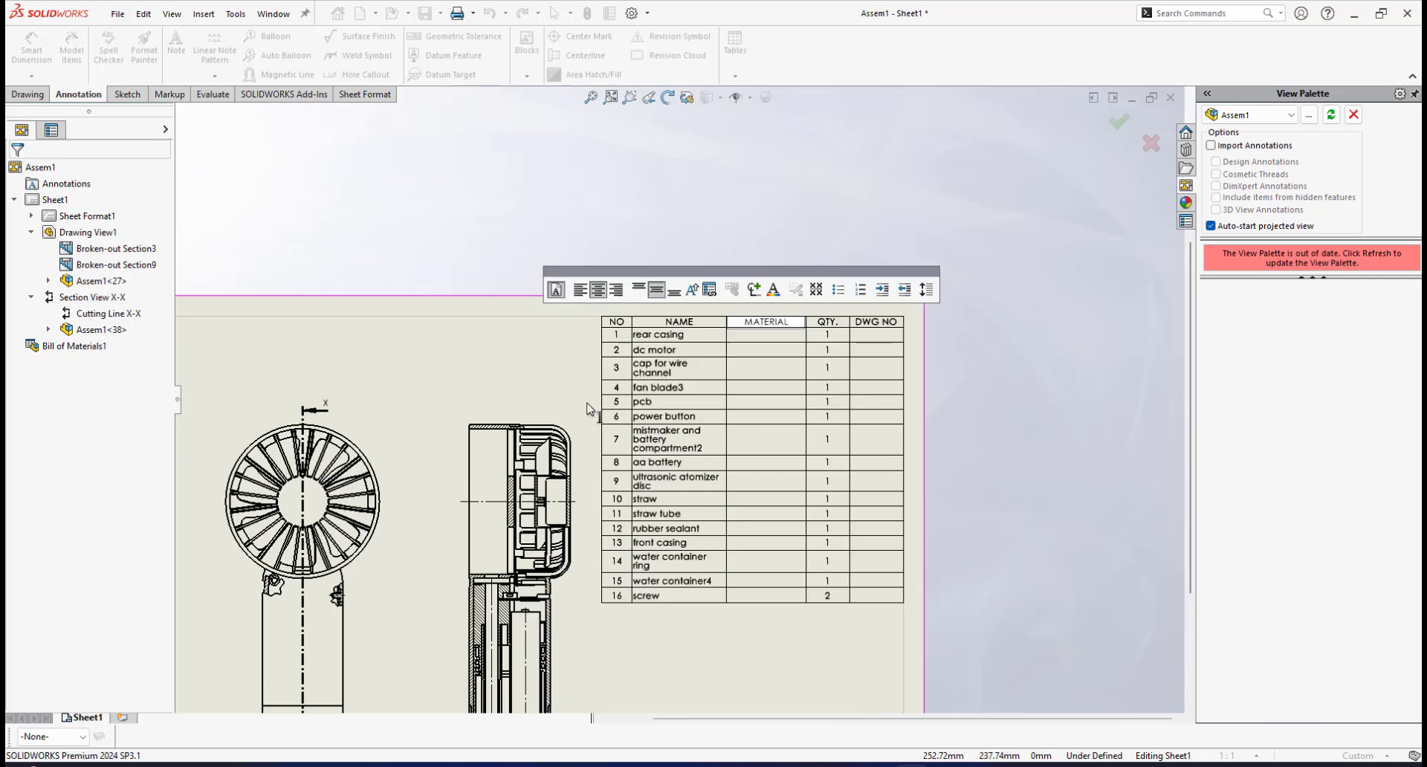
pyautogui.click(536, 357)
# Step: Look at the component list in the Assem1.SLDASM assembly and return to the Assem1 drawing sheet
pyautogui.scroll(-1, 635, 361)
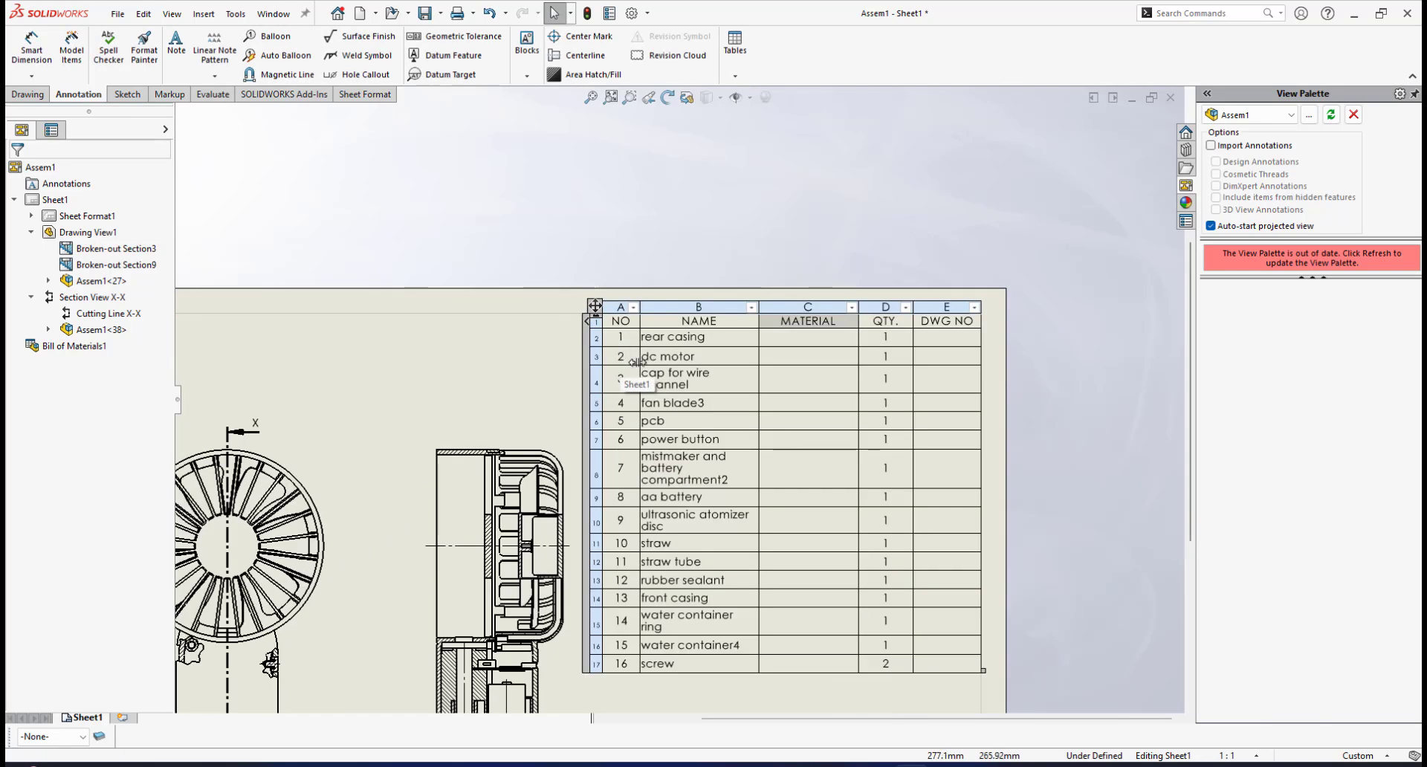
pyautogui.scroll(-1, 635, 361)
pyautogui.scroll(3, 637, 386)
pyautogui.scroll(-2, 688, 438)
pyautogui.scroll(-2, 682, 374)
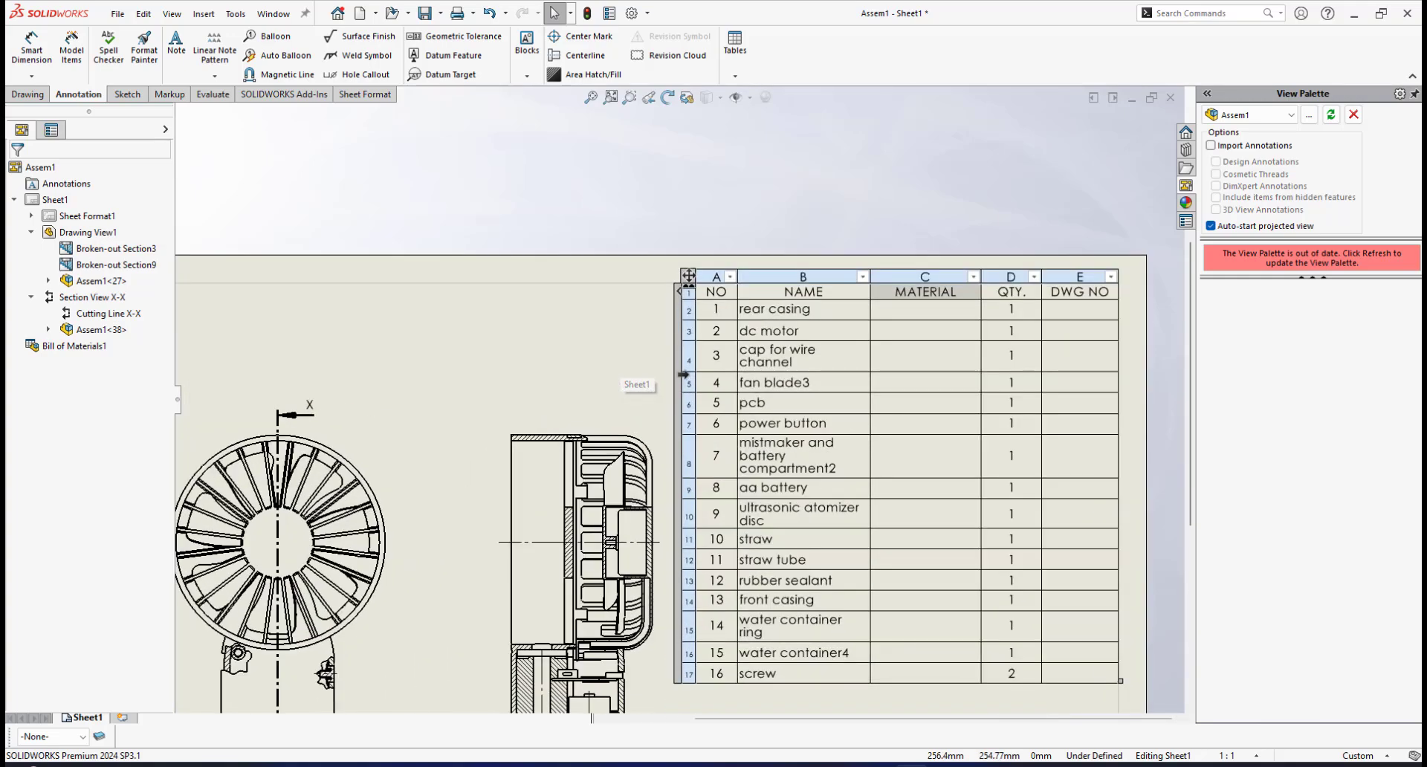
pyautogui.scroll(-1, 547, 442)
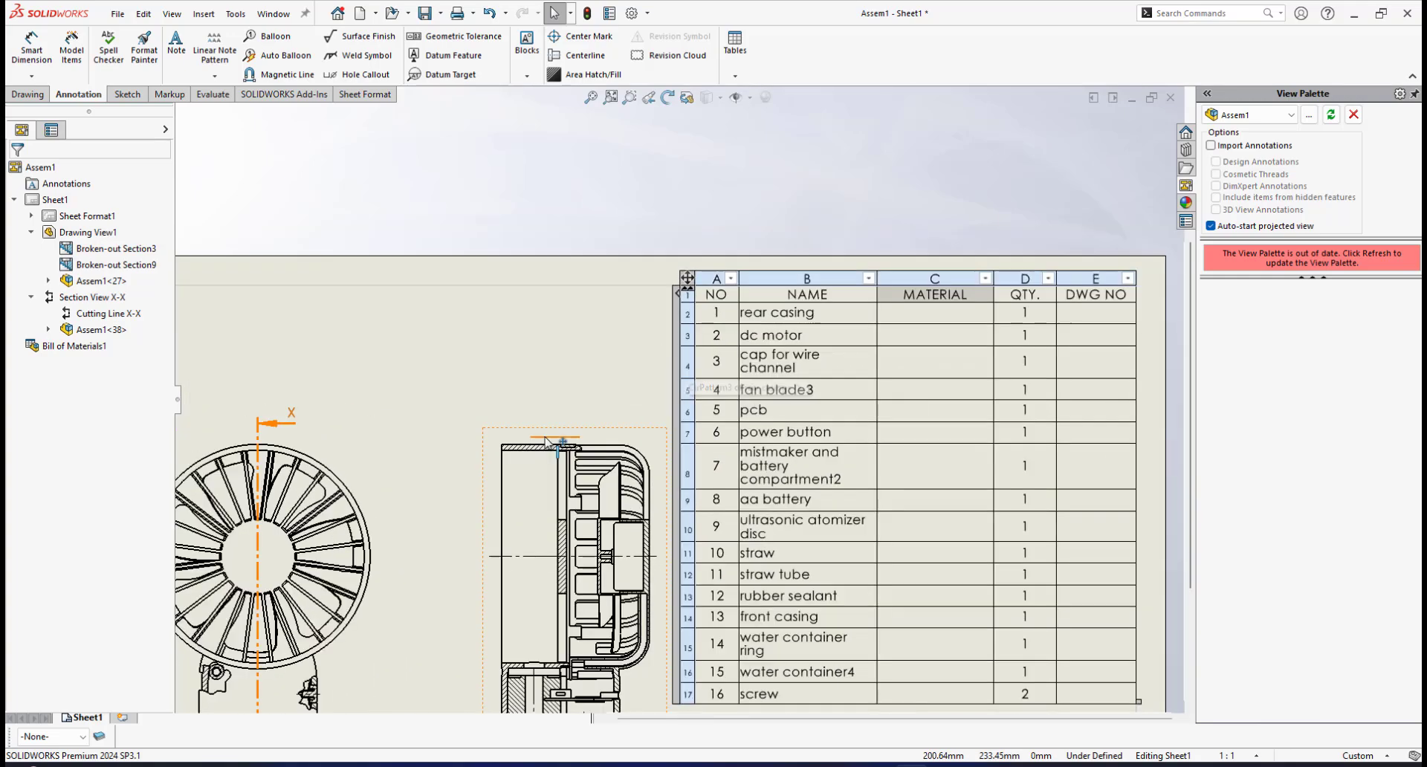
pyautogui.scroll(3, 548, 441)
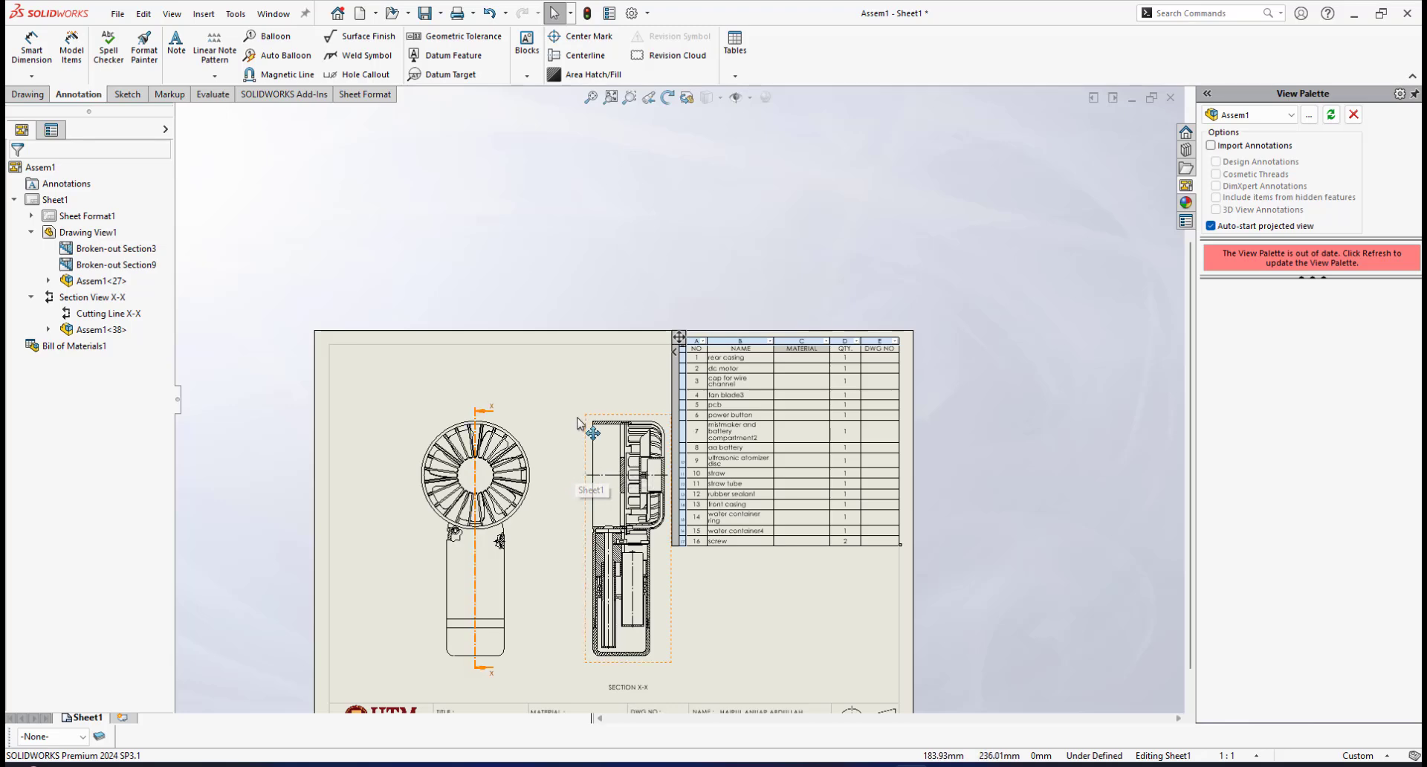
pyautogui.click(274, 13)
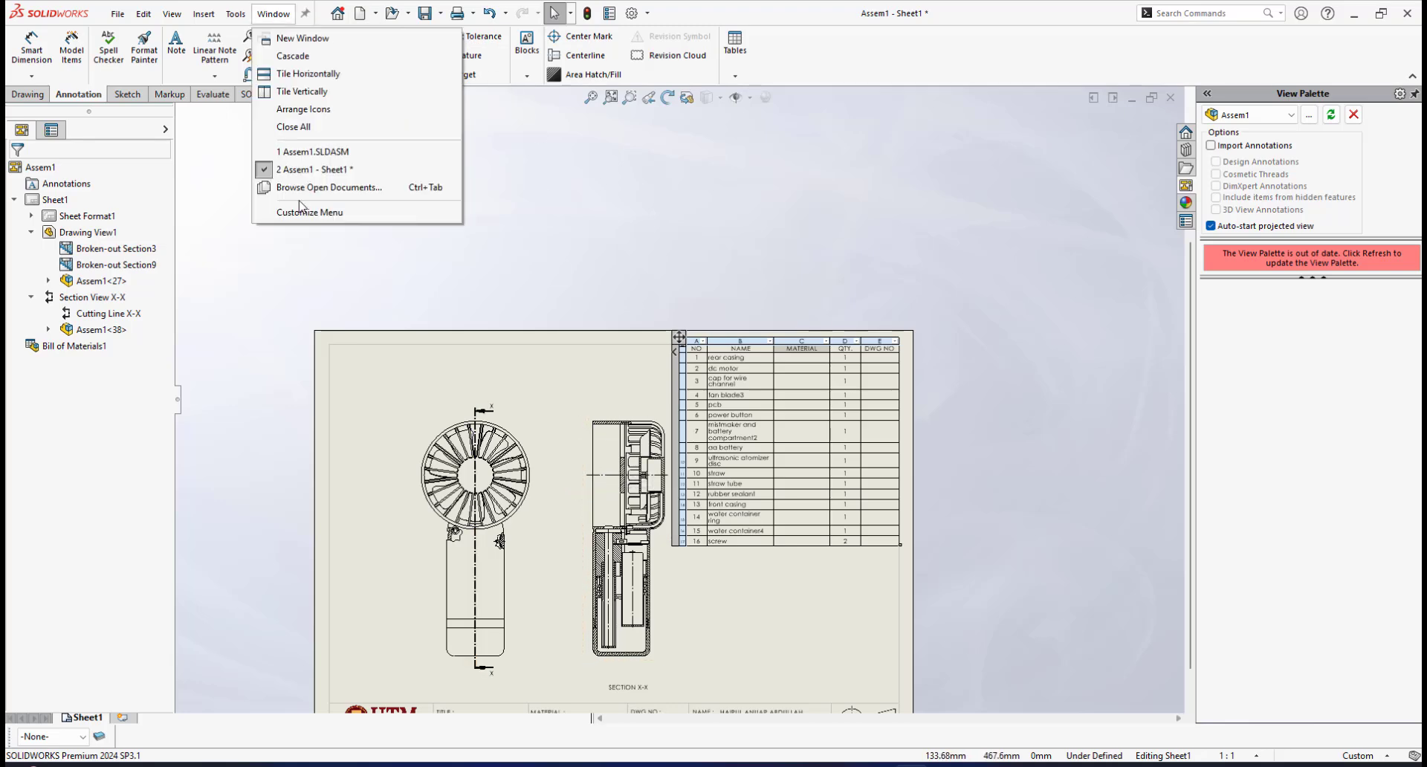
pyautogui.click(312, 150)
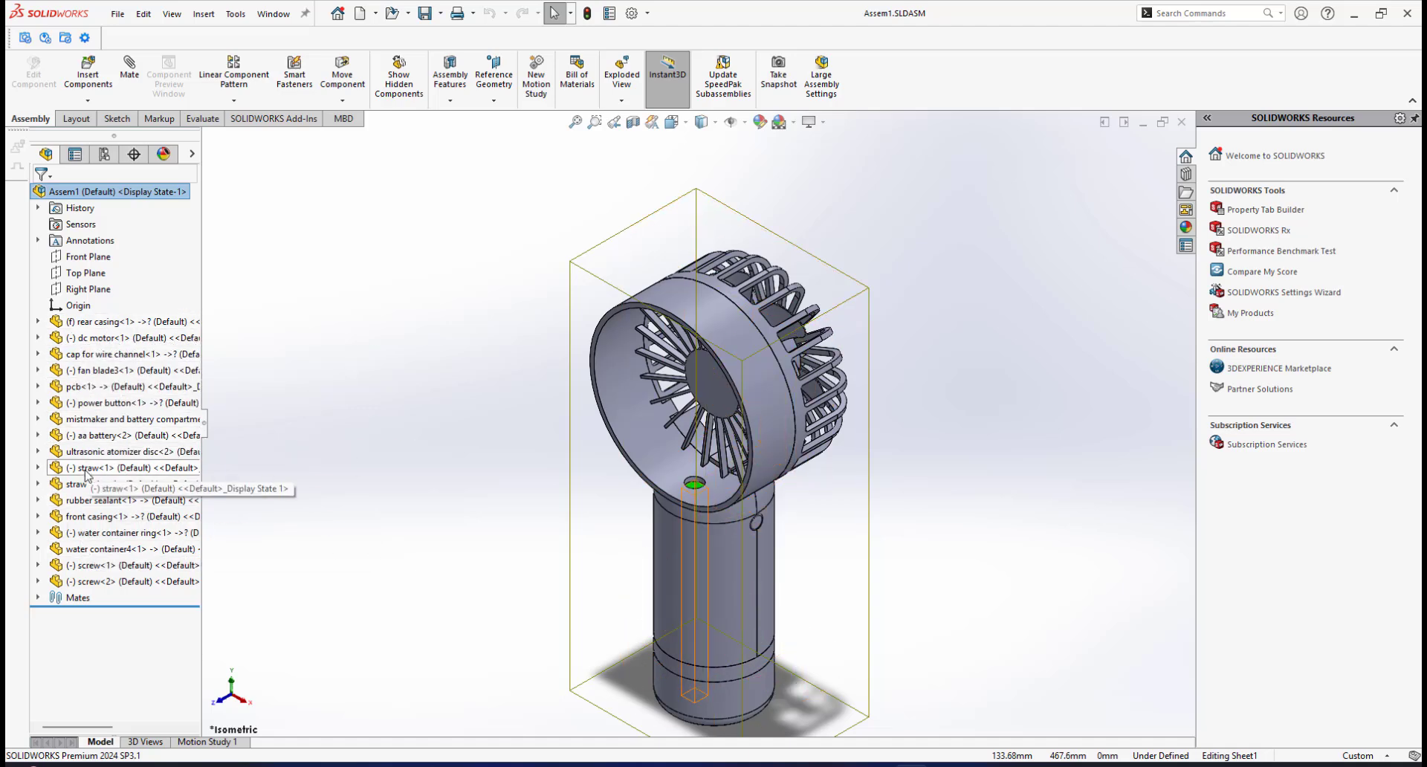
pyautogui.click(271, 13)
pyautogui.click(327, 202)
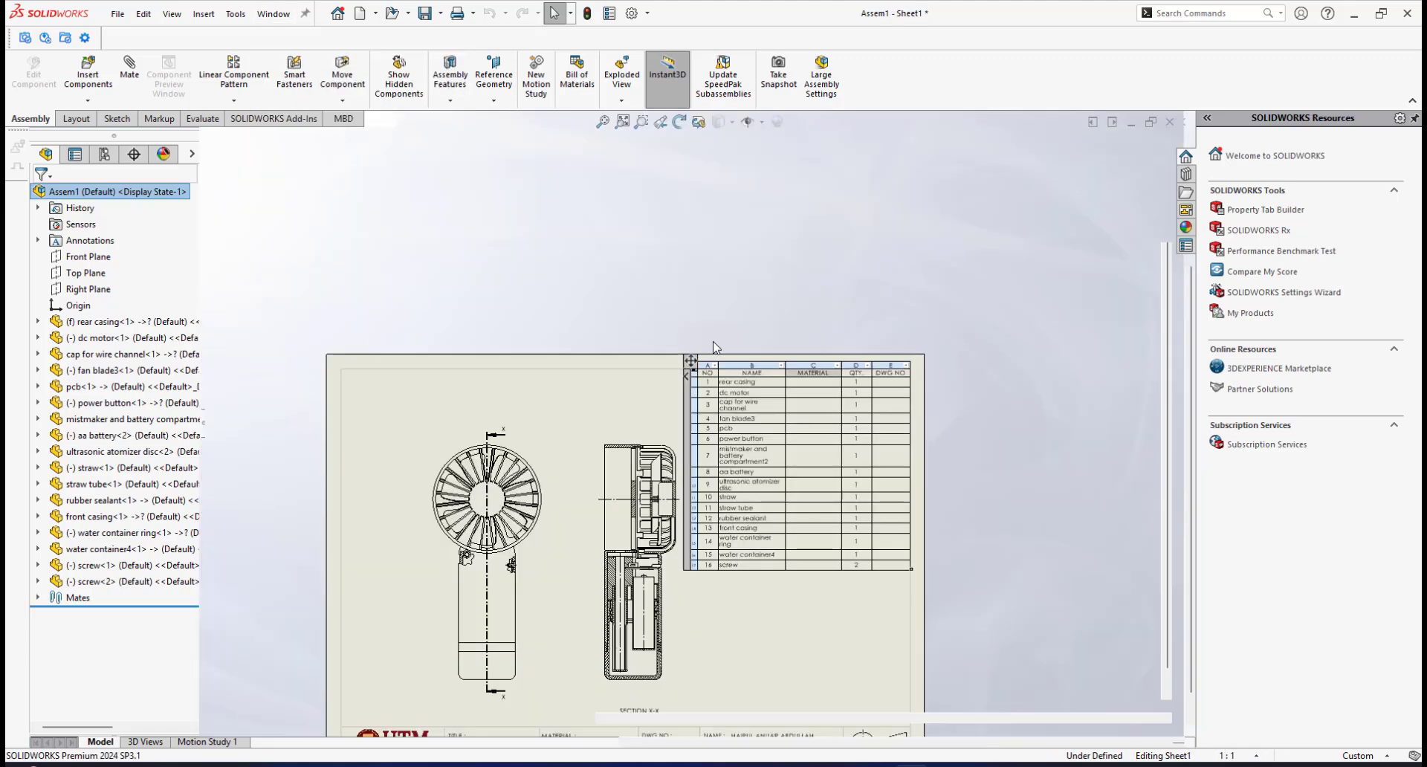
# Step: Examine the part names listed in the bill of materials against the drawing views
pyautogui.scroll(-3, 682, 350)
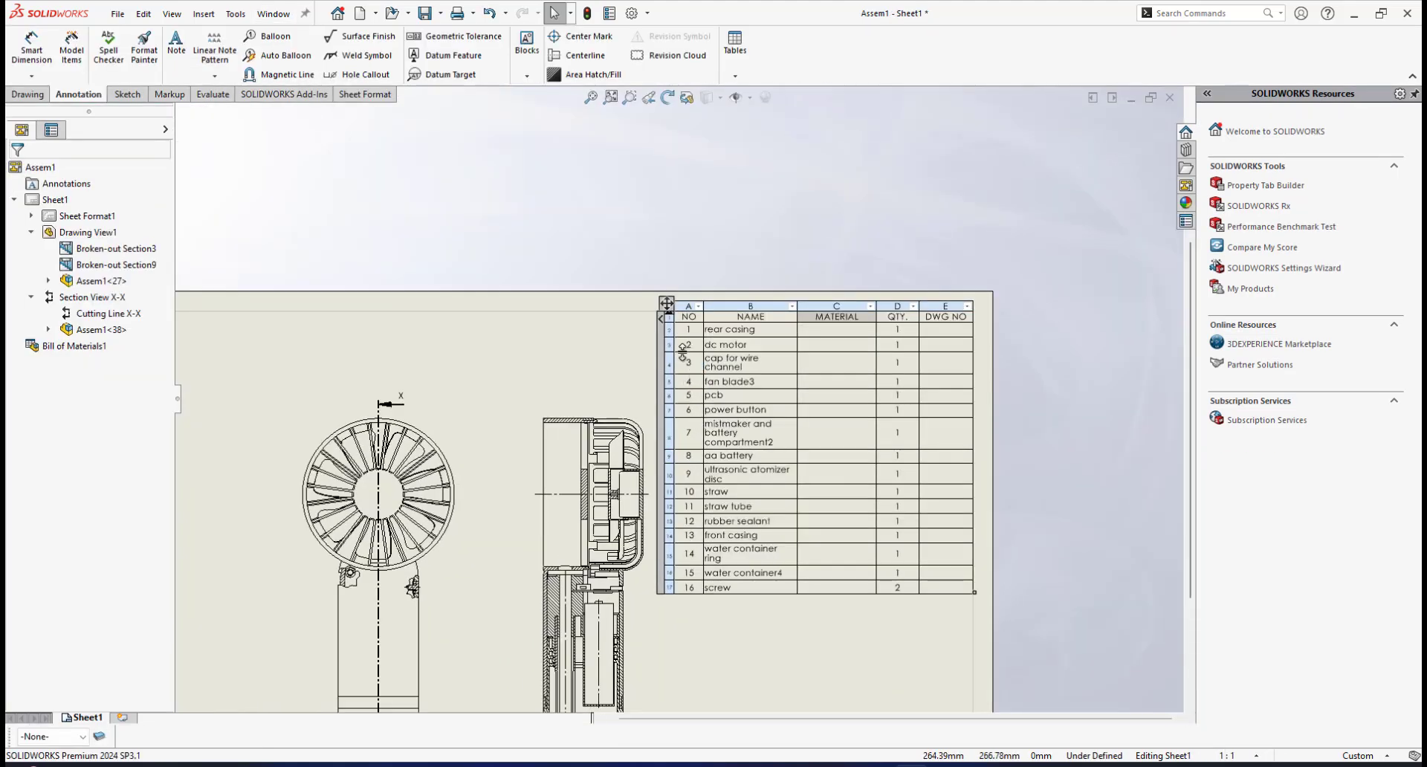
pyautogui.scroll(-2, 682, 347)
pyautogui.scroll(2, 706, 417)
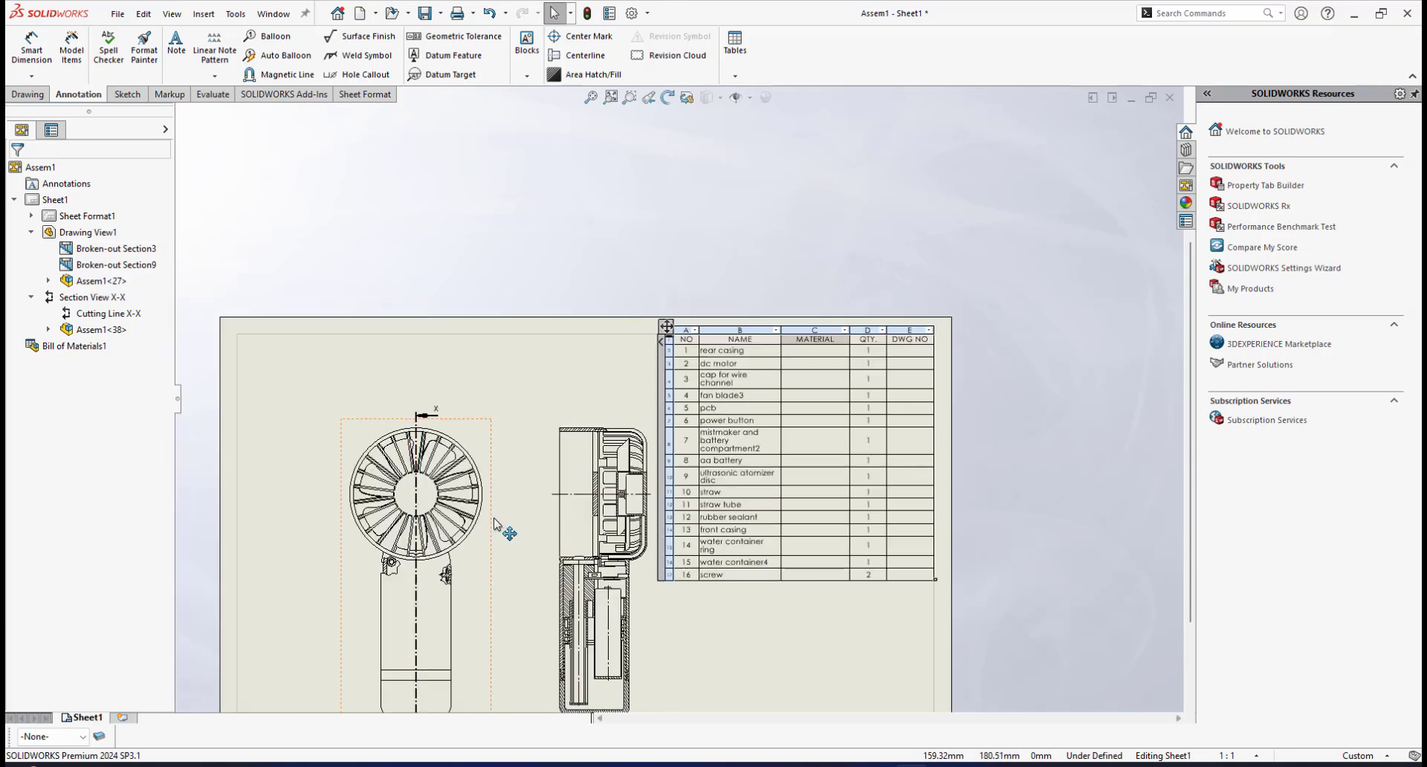
pyautogui.scroll(-3, 756, 445)
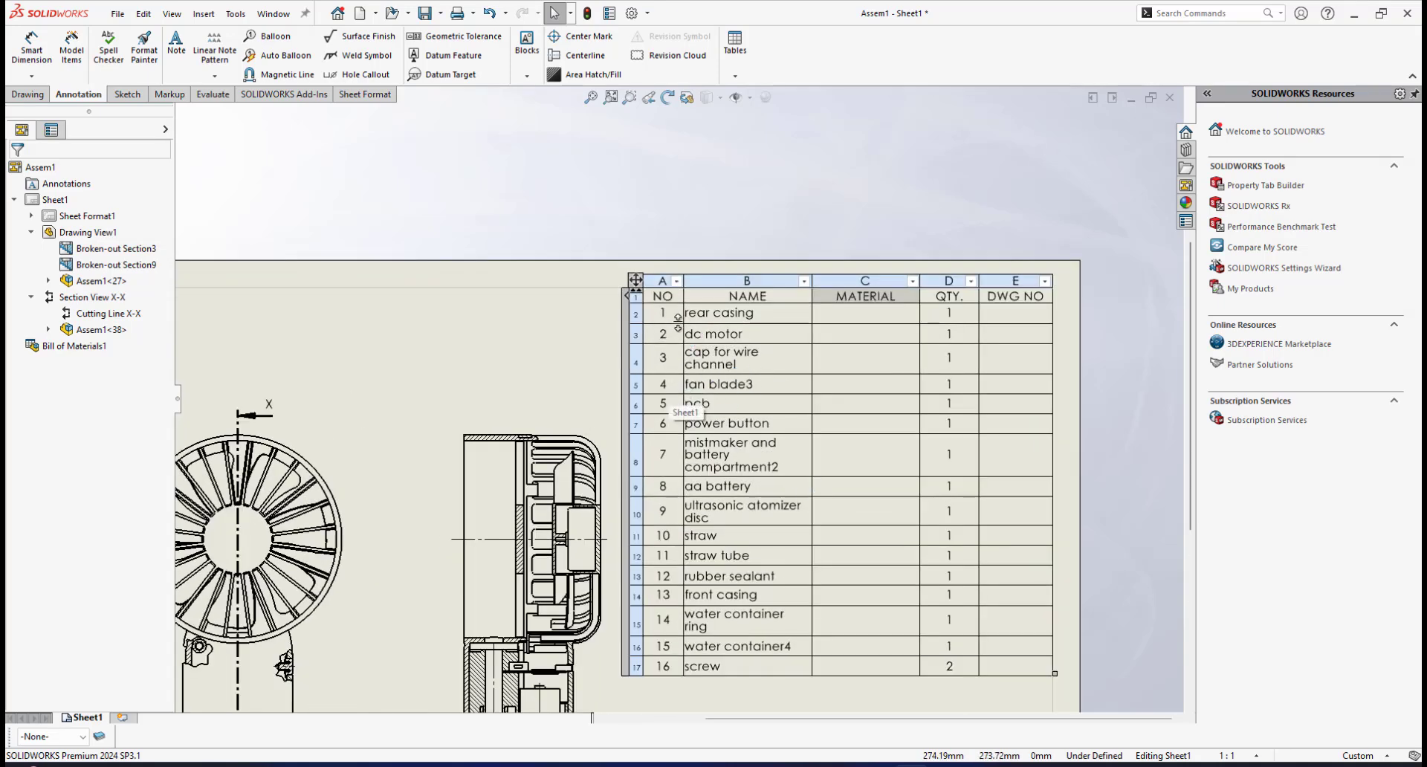
pyautogui.scroll(-2, 673, 345)
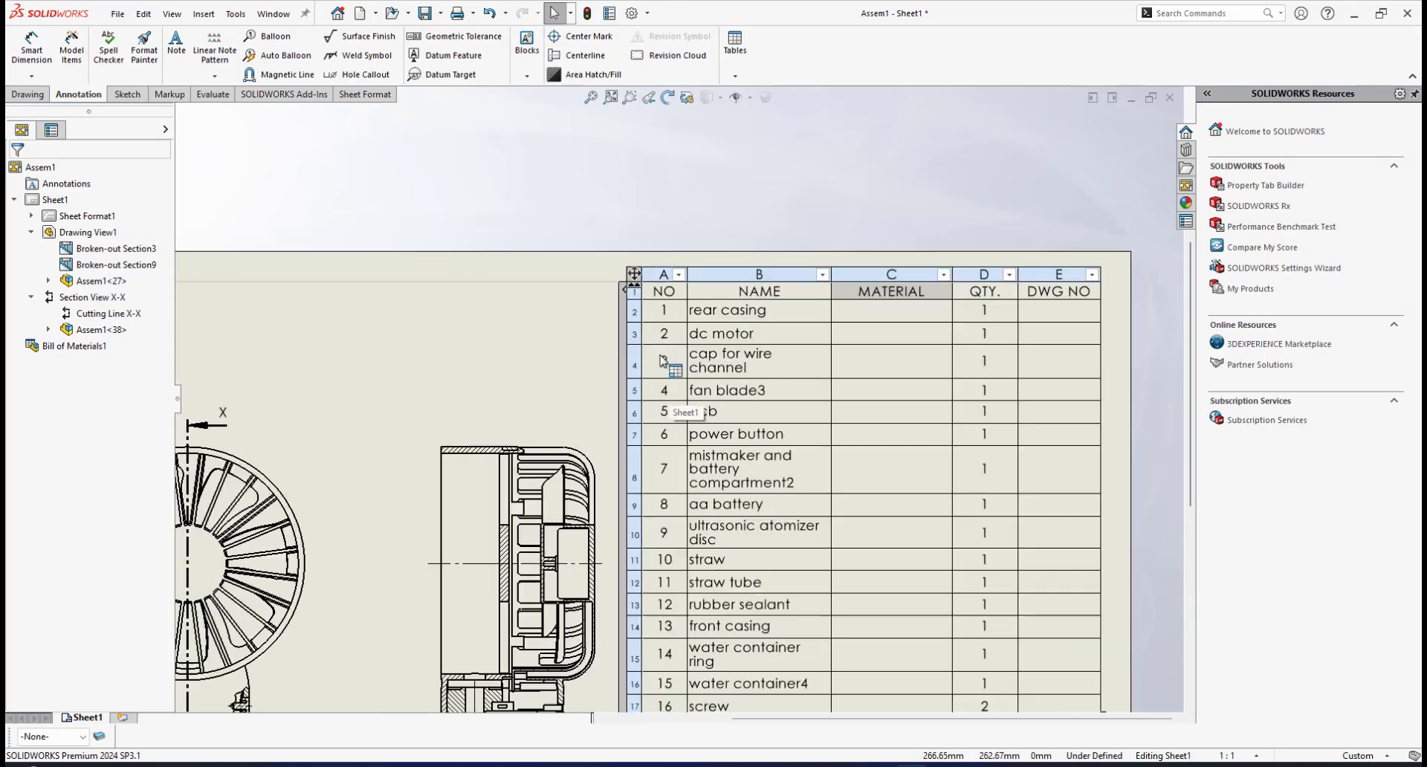
pyautogui.scroll(1, 676, 340)
pyautogui.scroll(-2, 676, 334)
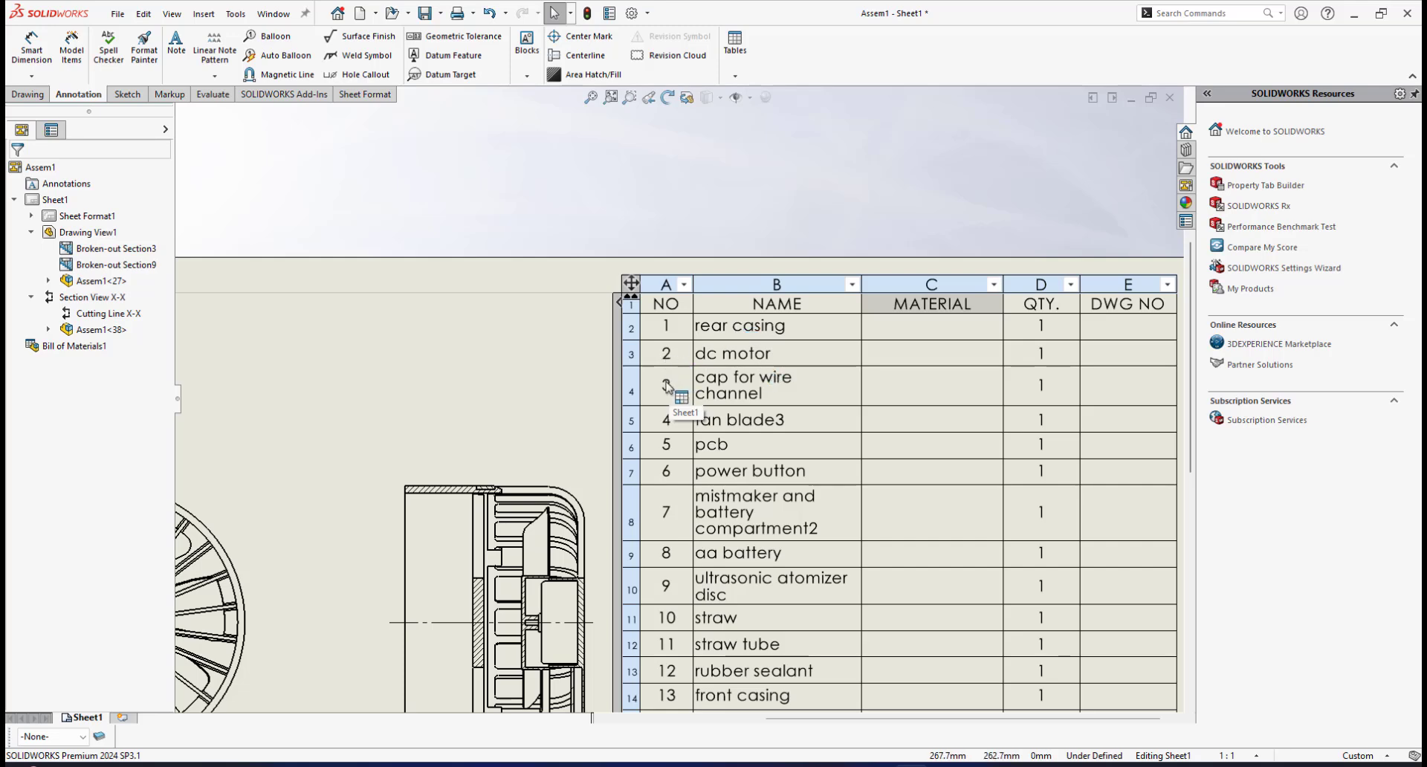
pyautogui.scroll(2, 711, 332)
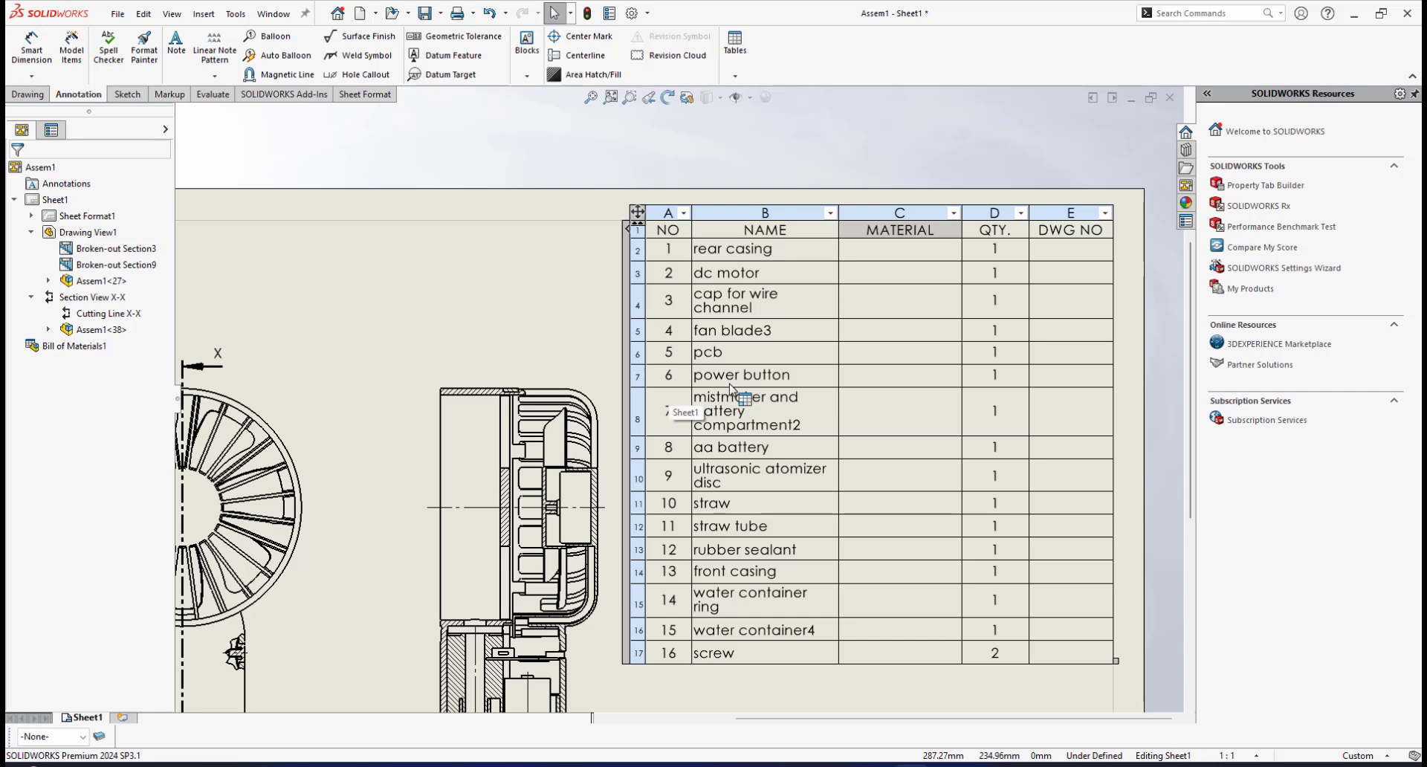
pyautogui.scroll(2, 746, 327)
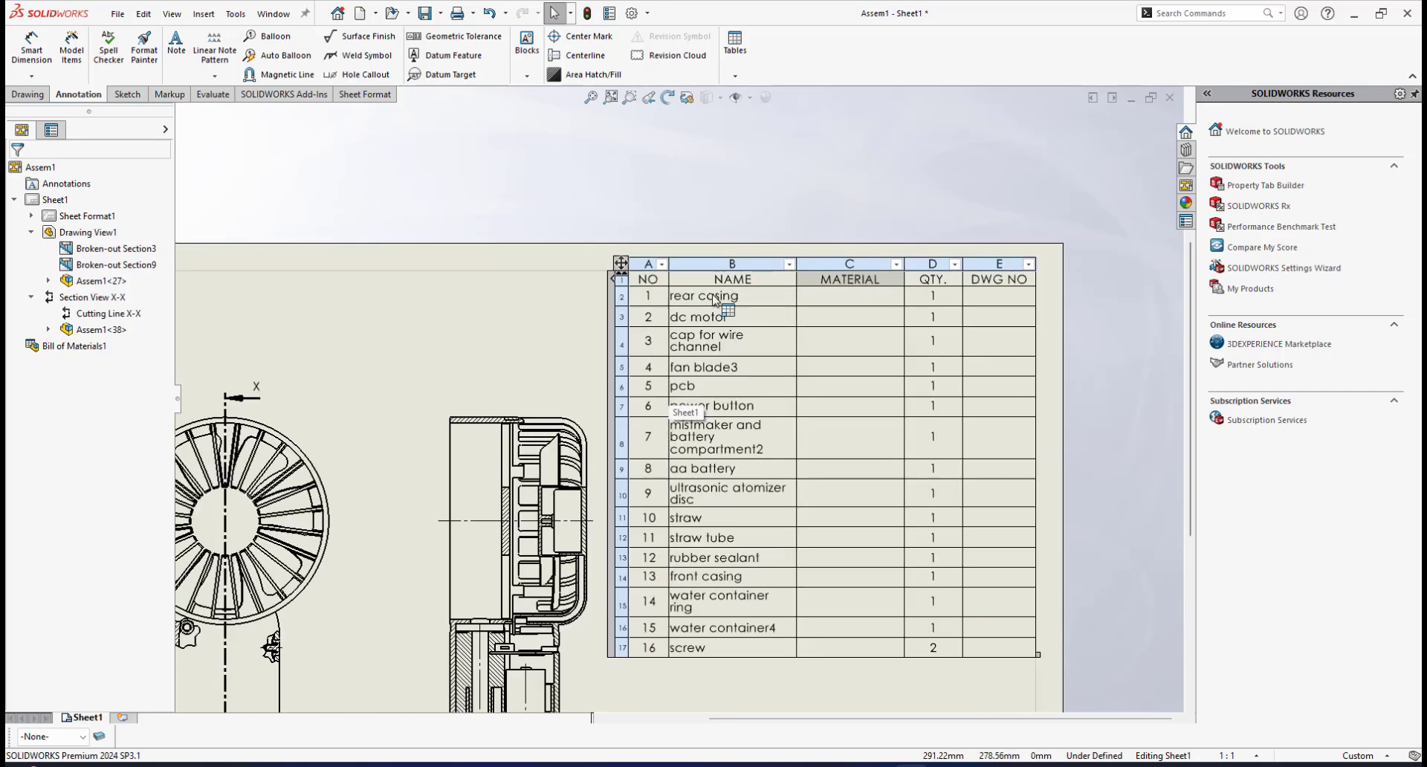
pyautogui.scroll(-3, 713, 300)
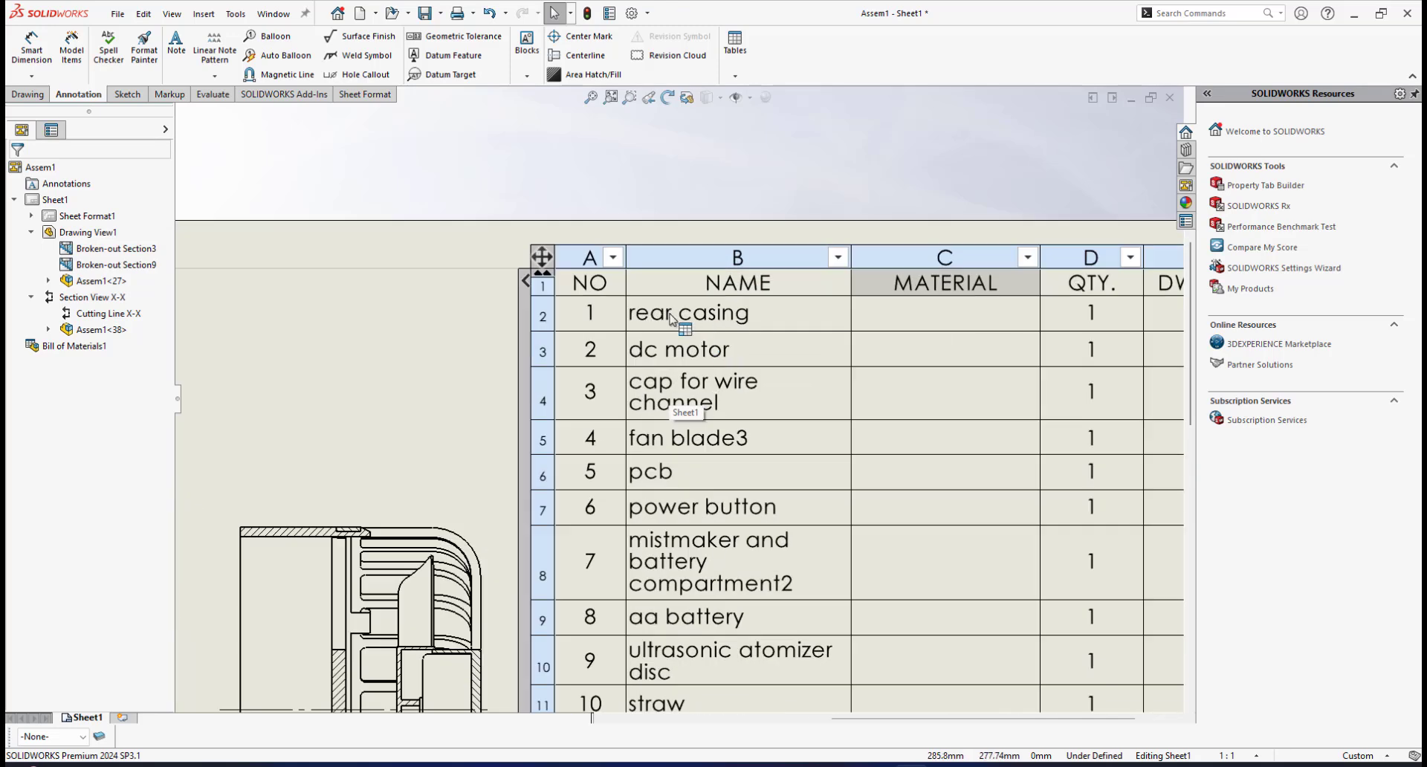
pyautogui.scroll(-1, 671, 318)
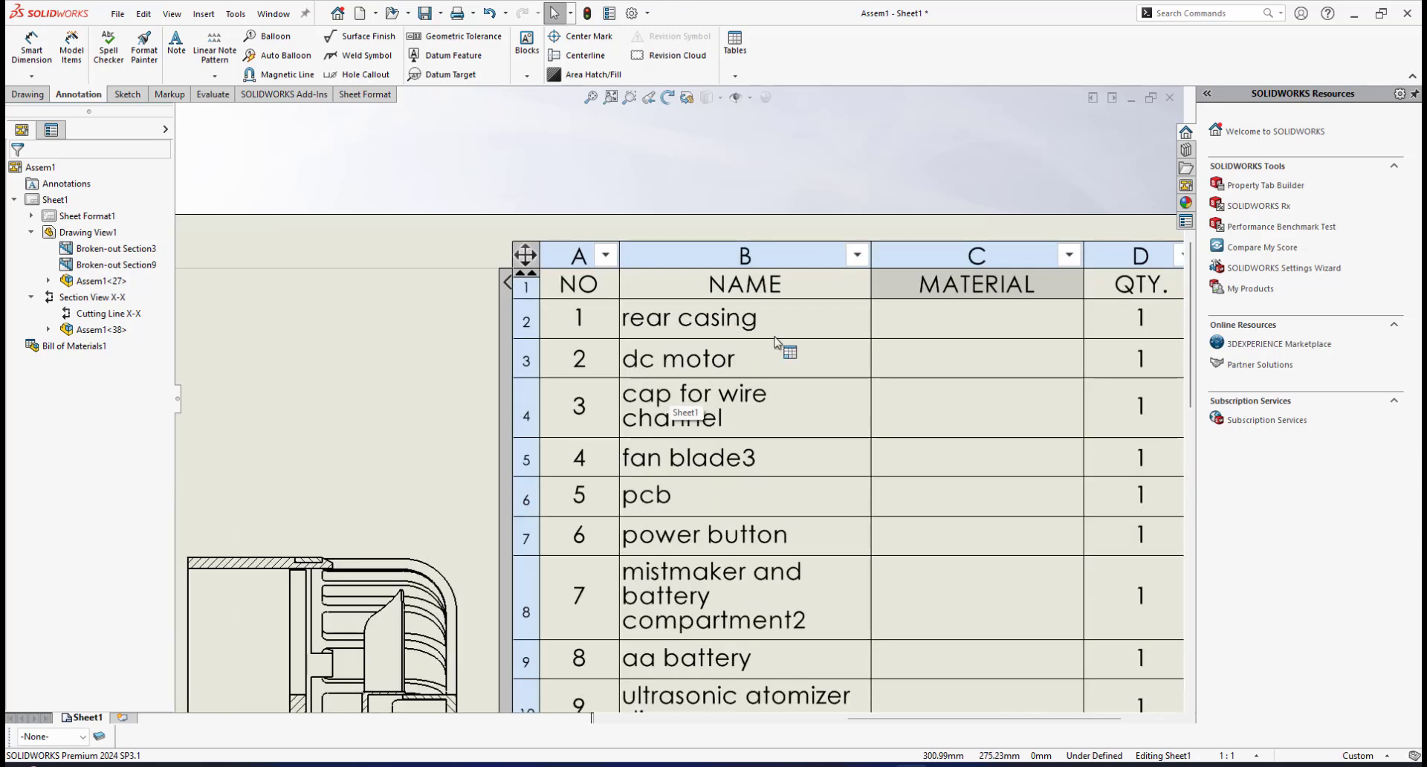
# Step: Rewrite the rear casing entry in the bill of materials as REAR CASING, keeping its link to the external model
pyautogui.click(683, 327)
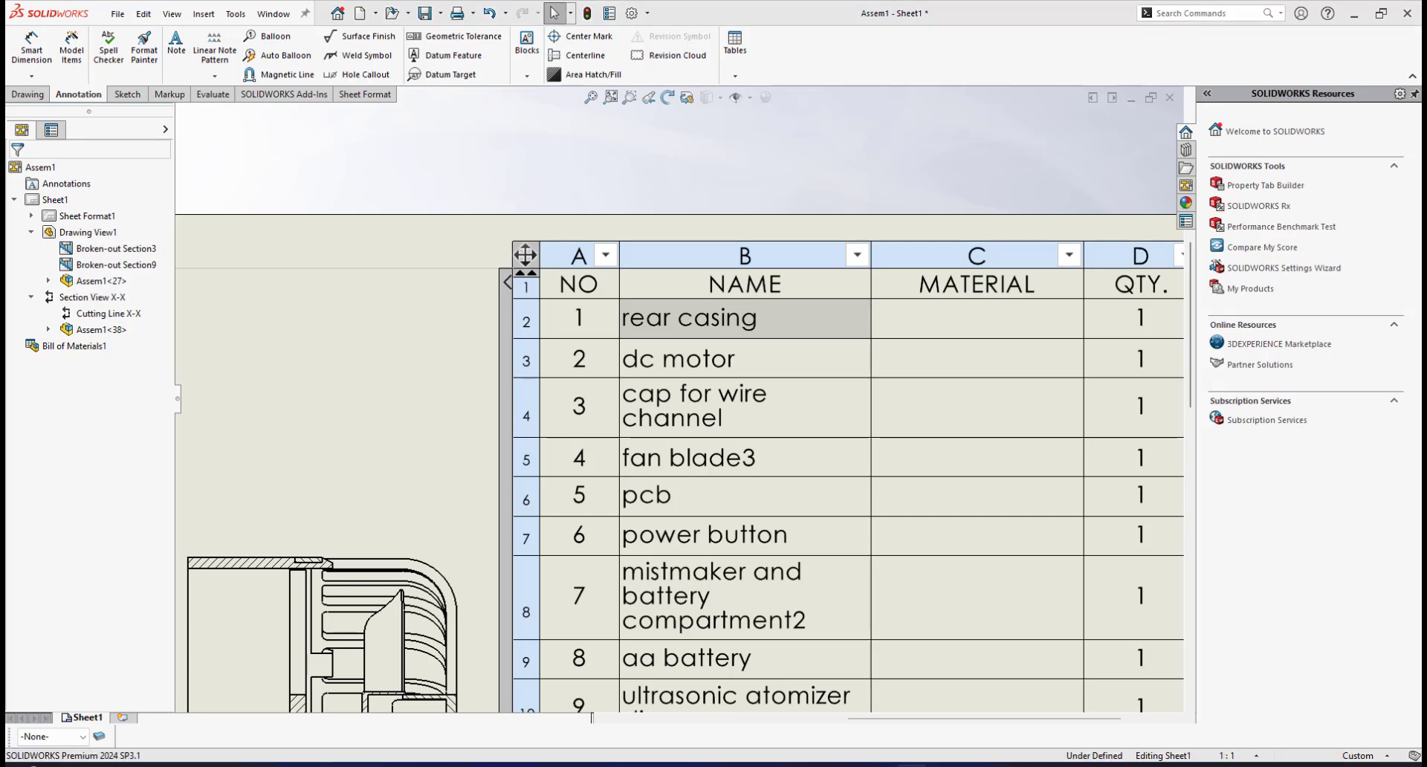
pyautogui.doubleClick(700, 324)
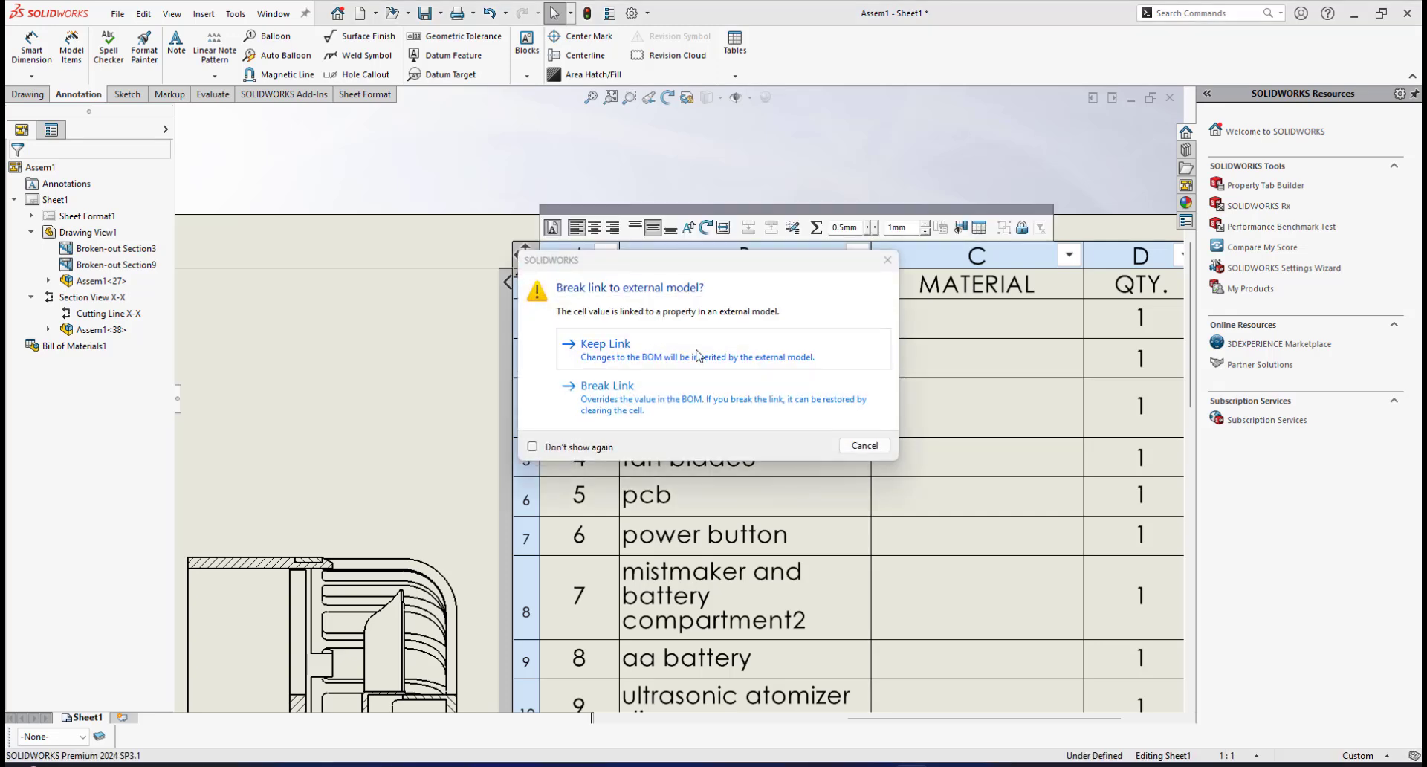
pyautogui.click(611, 351)
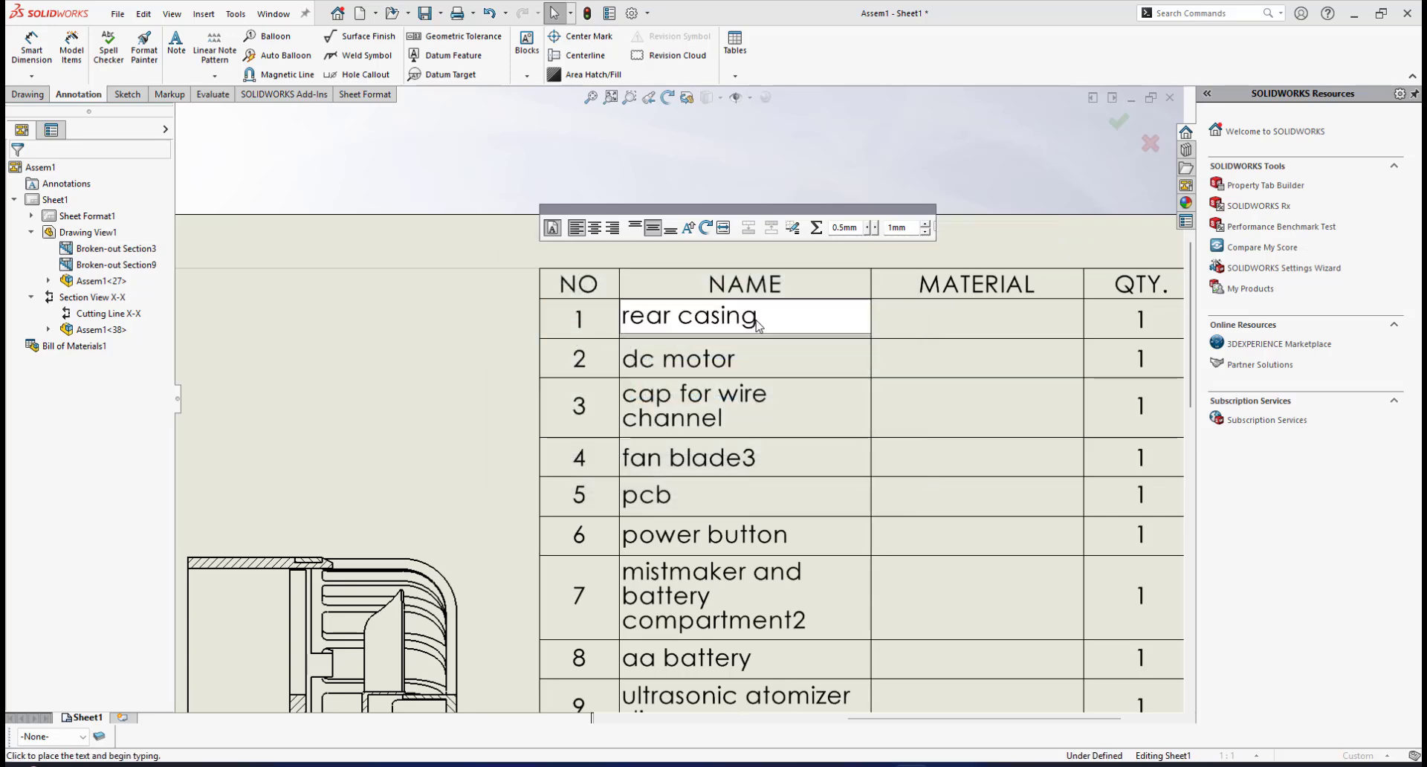
pyautogui.moveTo(759, 327); pyautogui.dragTo(621, 327)
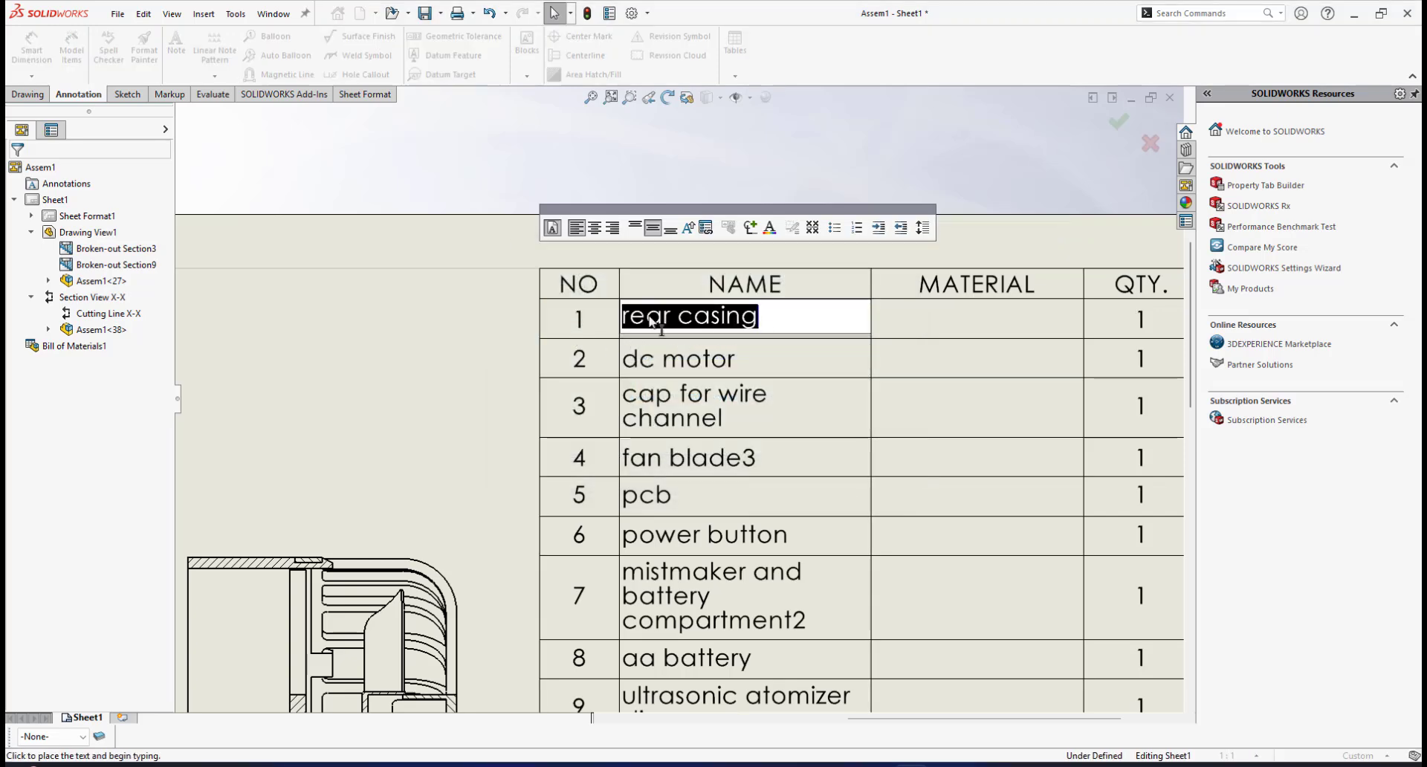
pyautogui.write('REAR CAS')
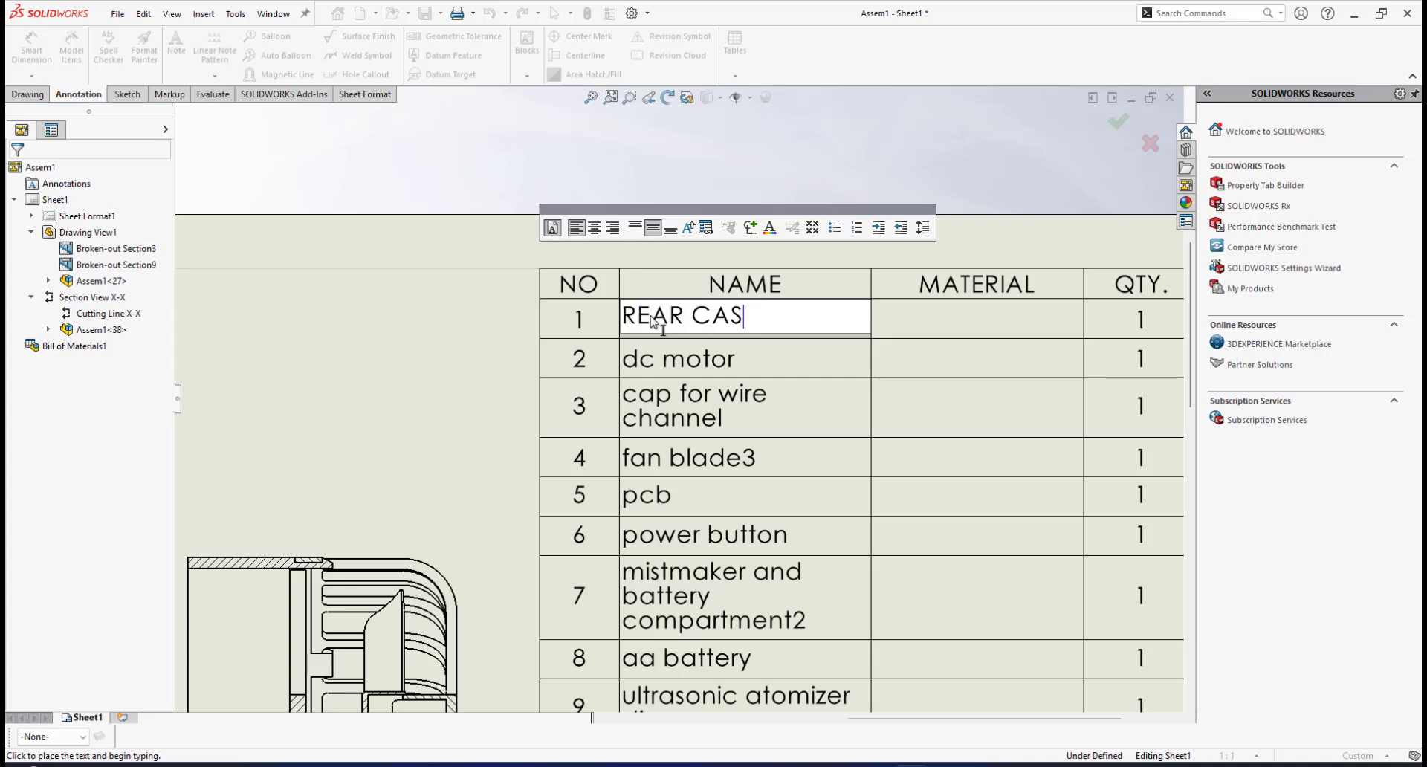
pyautogui.write('ING')
pyautogui.scroll(1, 739, 375)
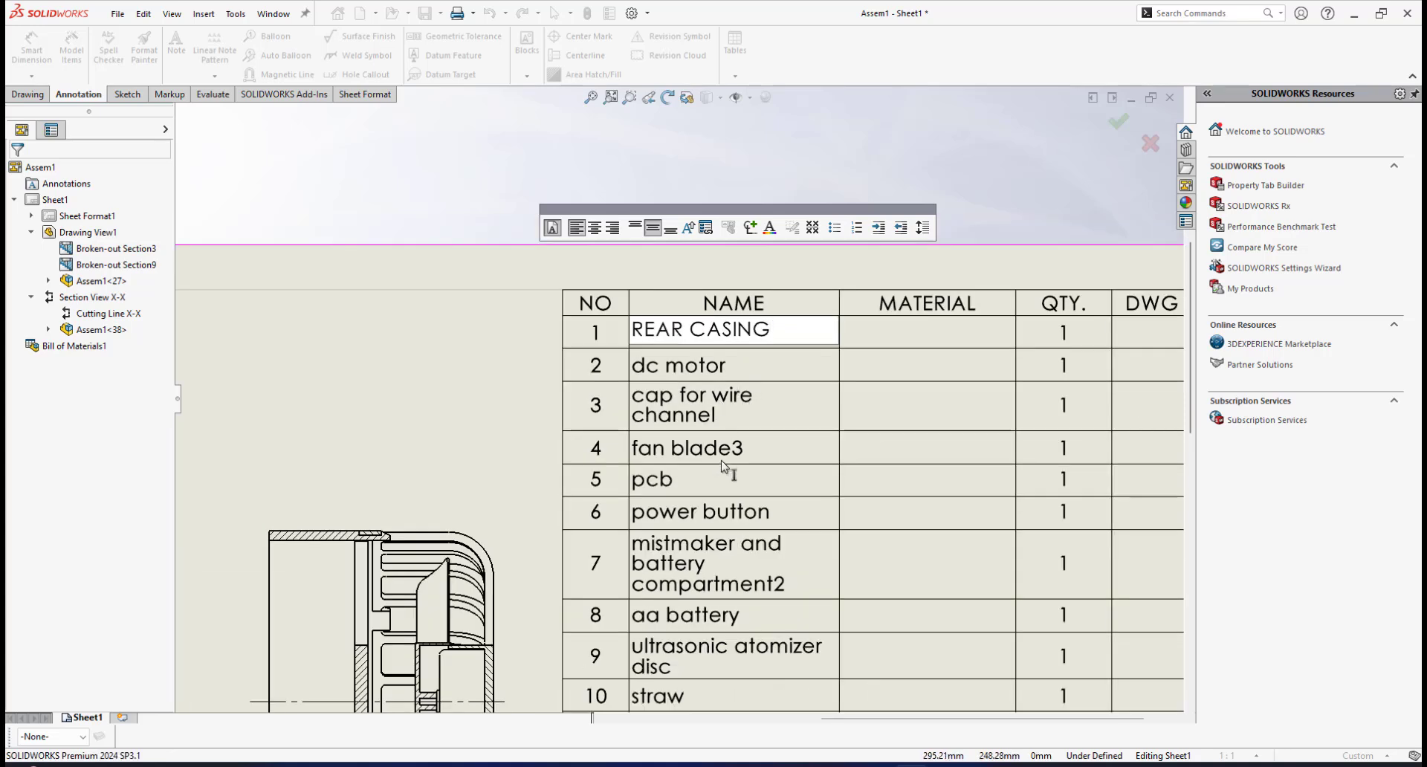
pyautogui.scroll(2, 669, 476)
pyautogui.scroll(-1, 697, 511)
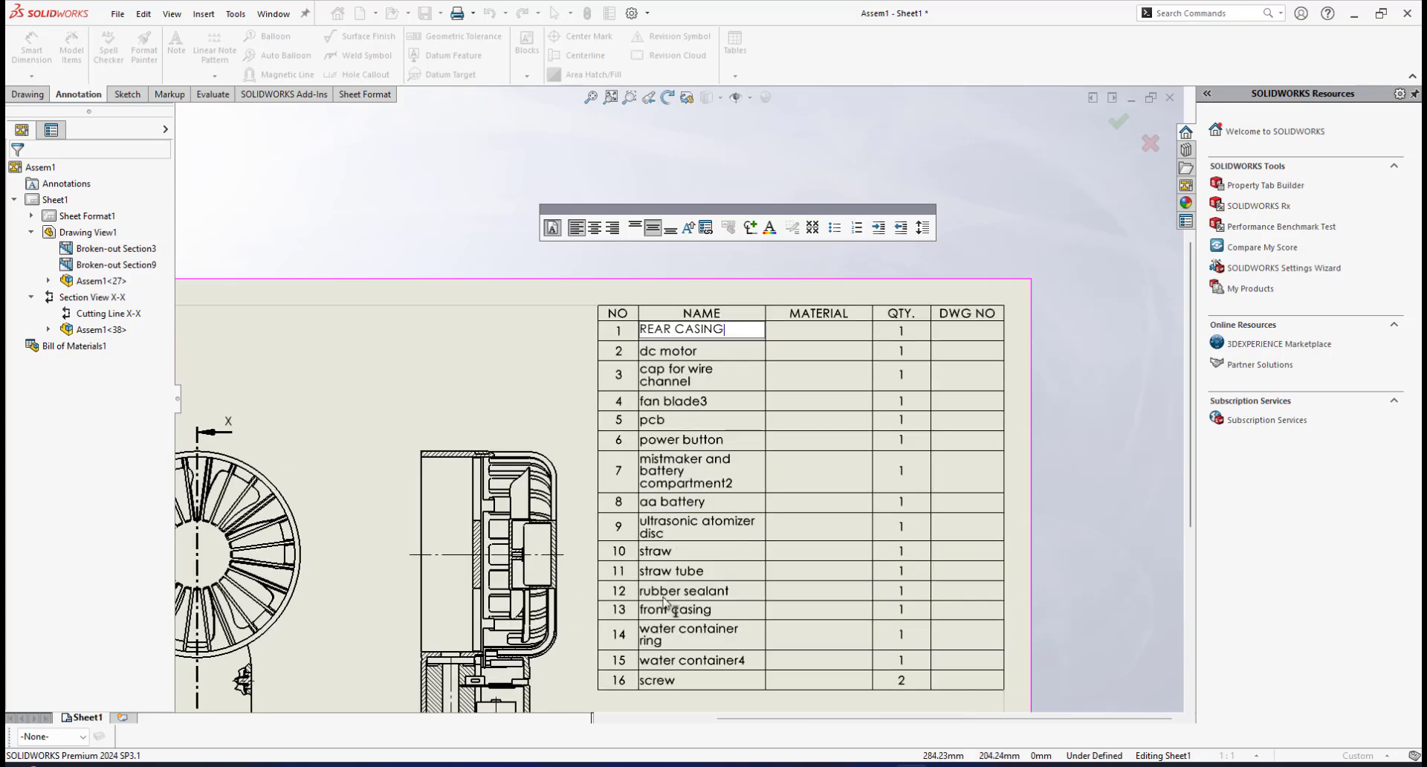
pyautogui.scroll(-1, 691, 490)
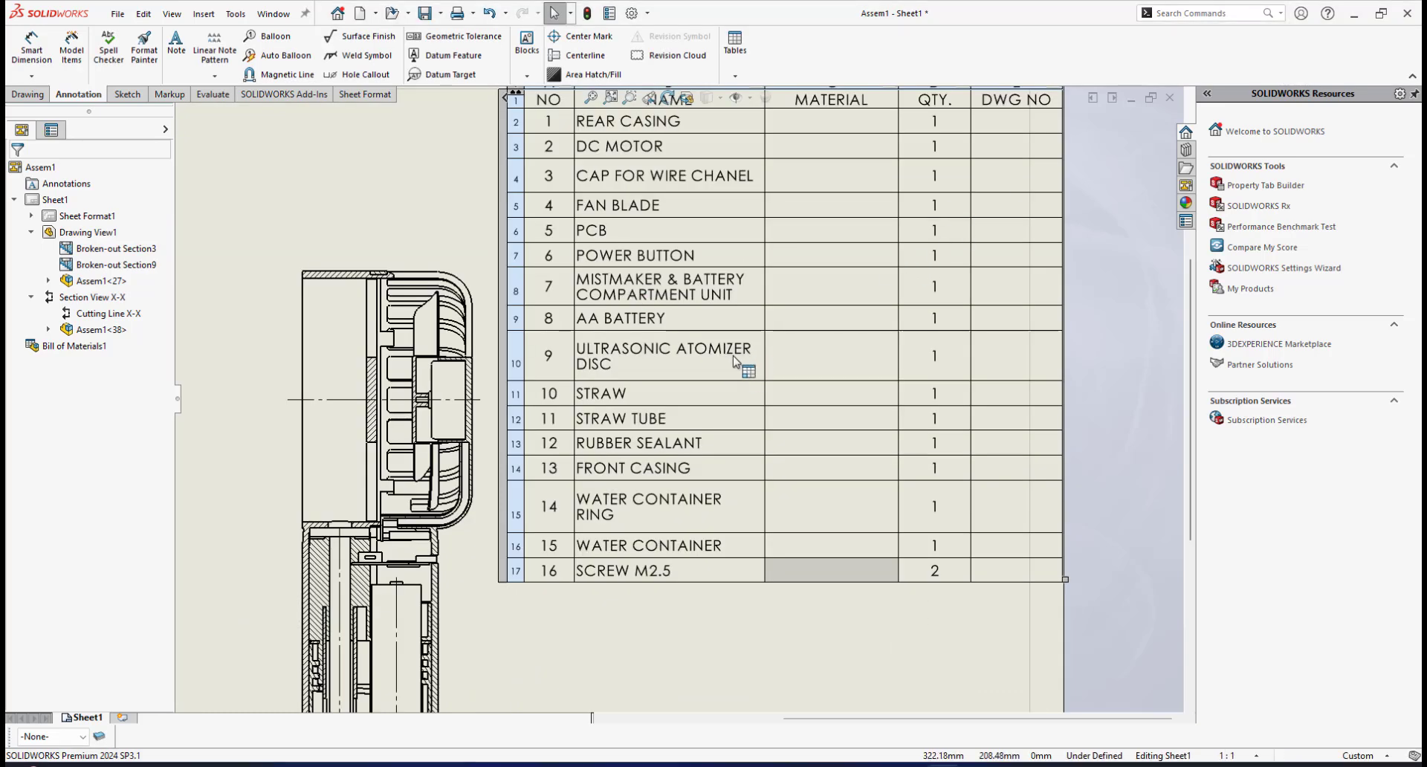
# Step: Review the capitalised part names in the bill of materials from REAR CASING down to SCREW M2.5
pyautogui.scroll(3, 734, 361)
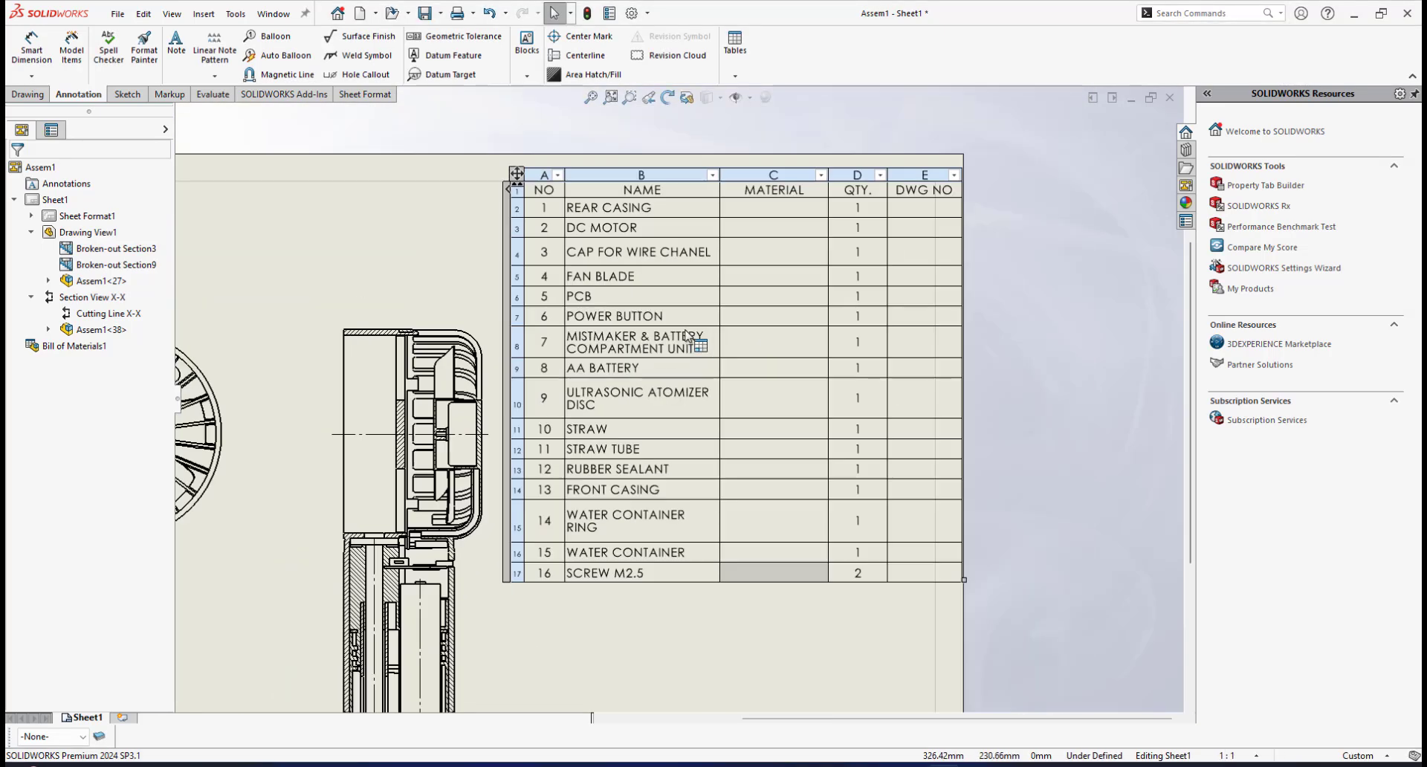
pyautogui.scroll(-2, 687, 338)
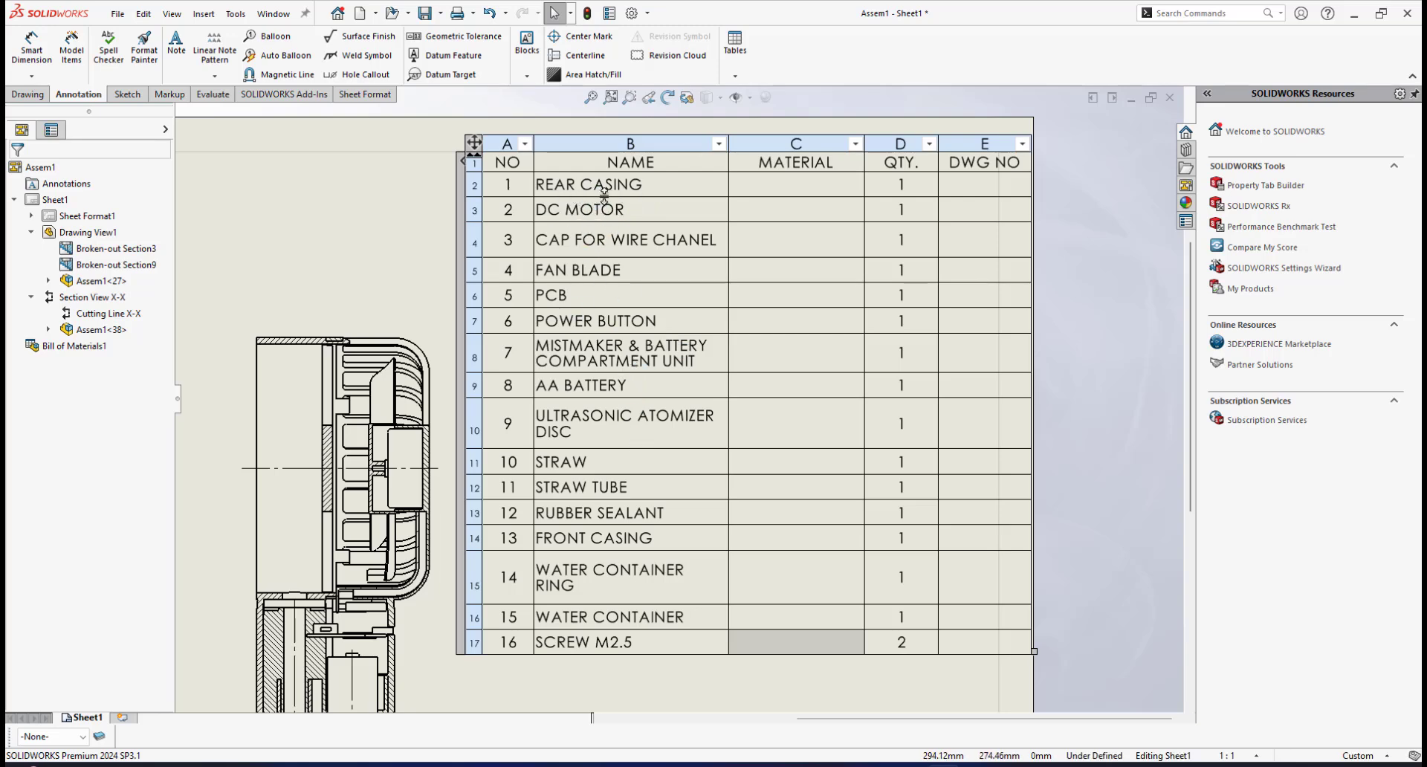
pyautogui.scroll(2, 676, 396)
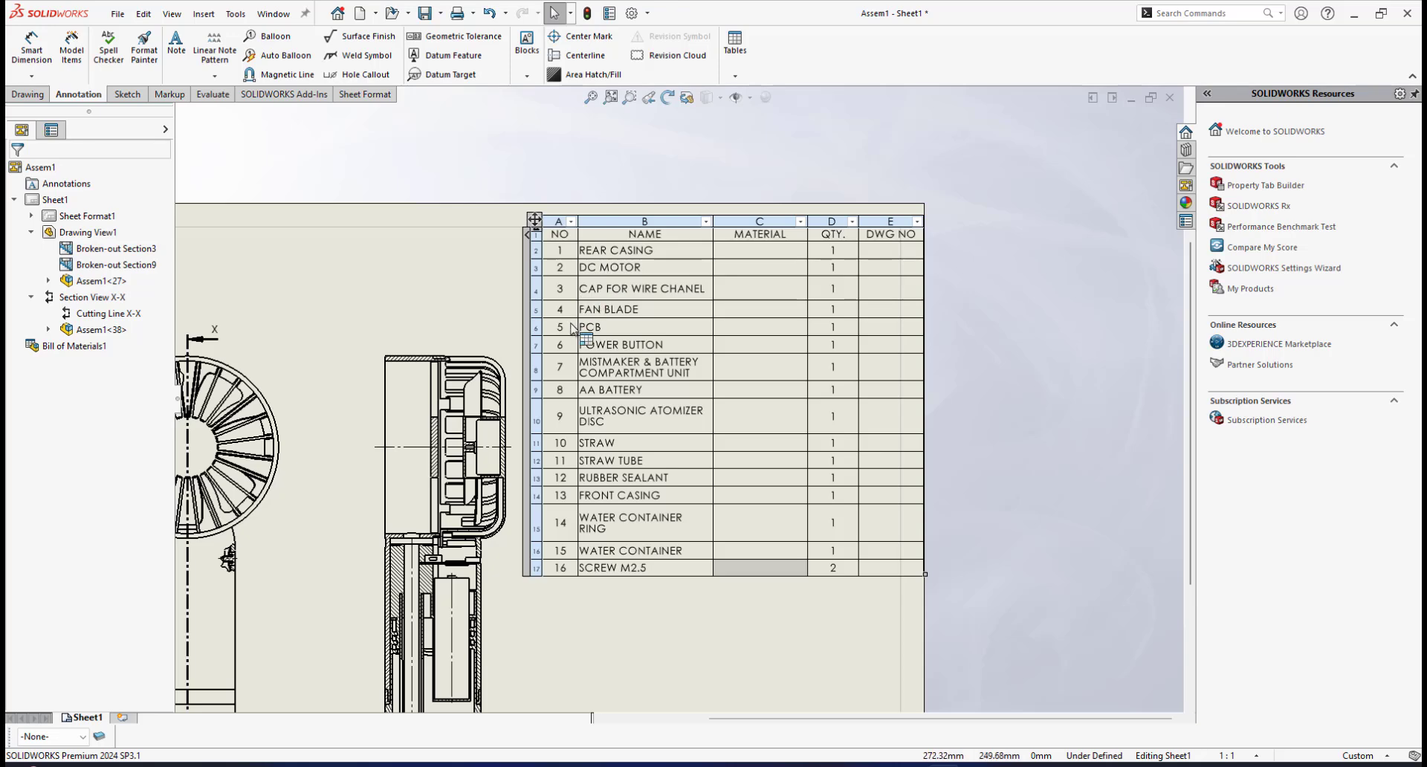
pyautogui.scroll(-1, 594, 290)
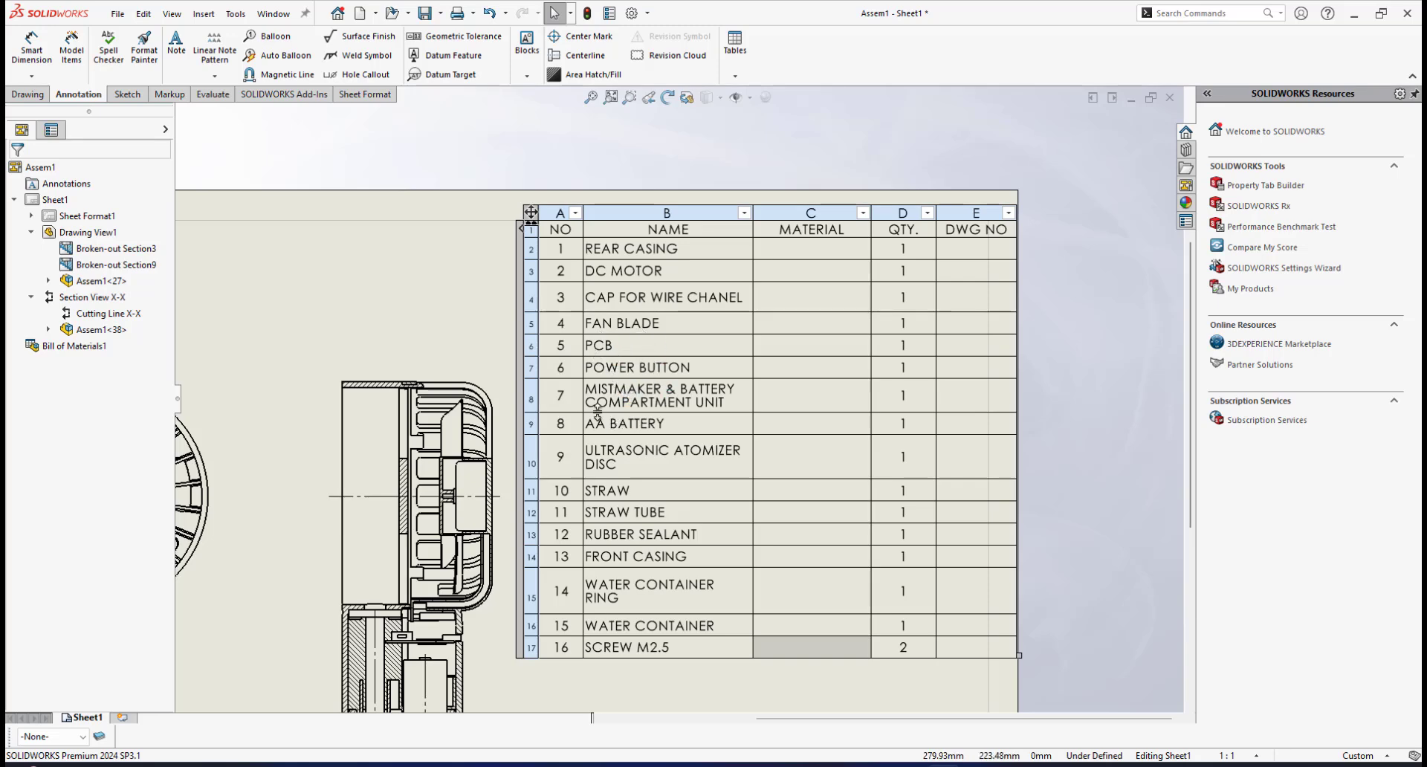
pyautogui.scroll(-1, 564, 412)
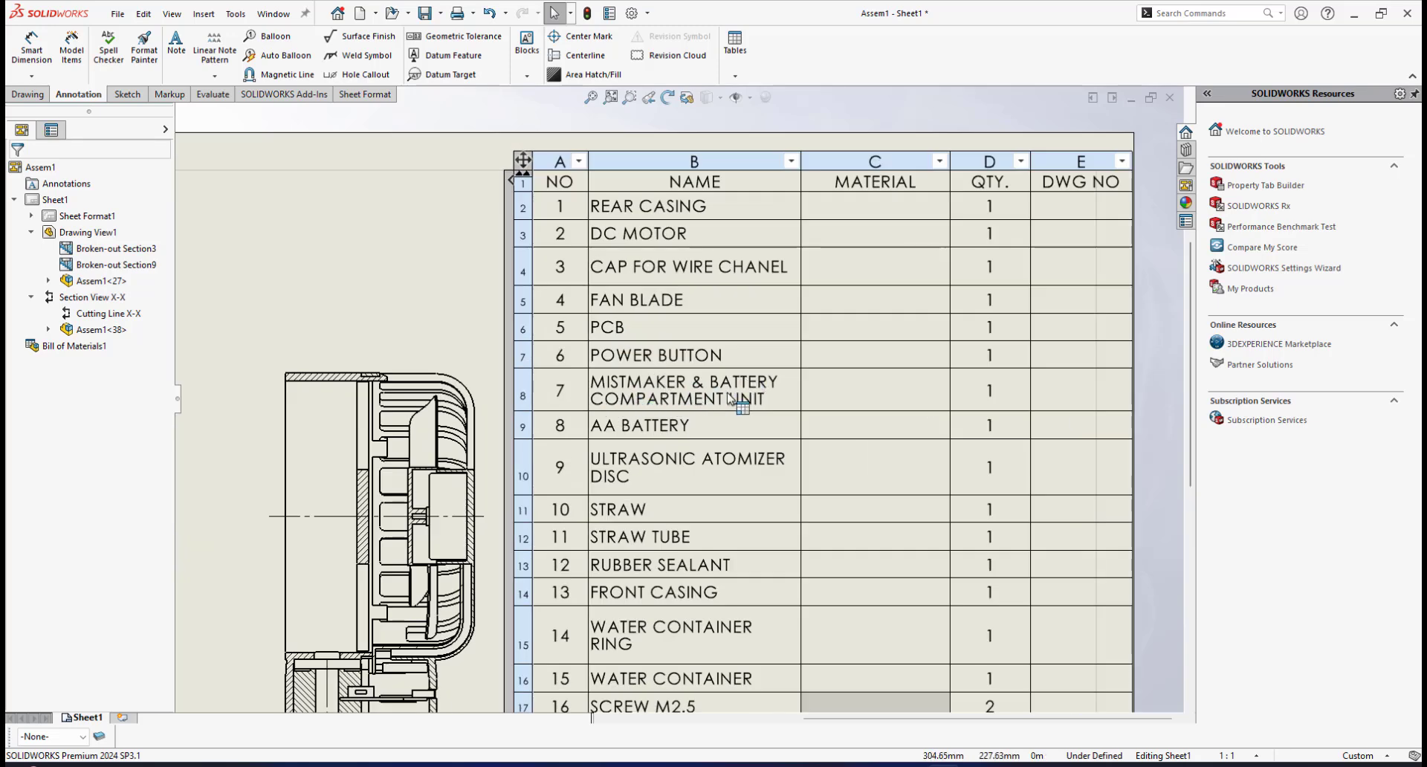
pyautogui.scroll(1, 669, 442)
pyautogui.scroll(-1, 631, 431)
pyautogui.scroll(-1, 631, 429)
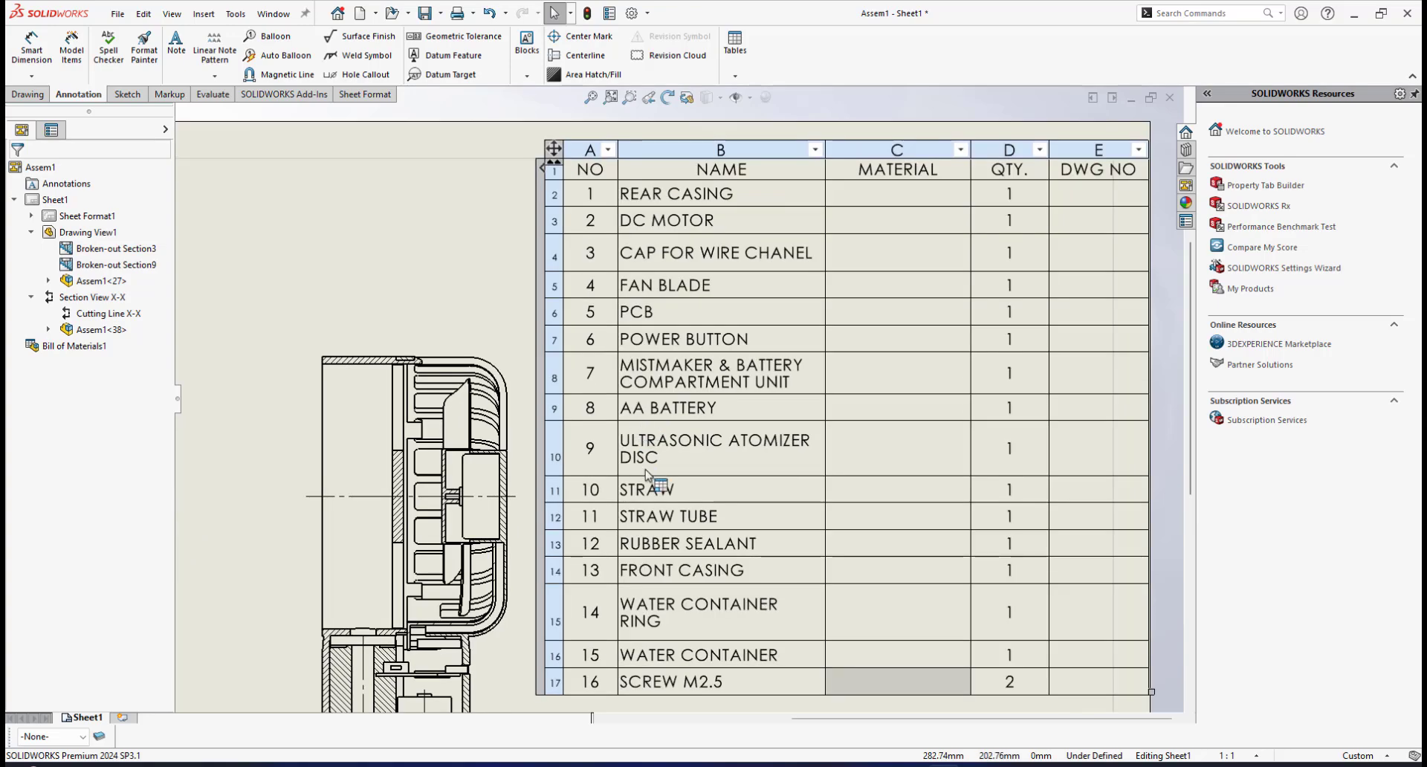
pyautogui.scroll(1, 671, 512)
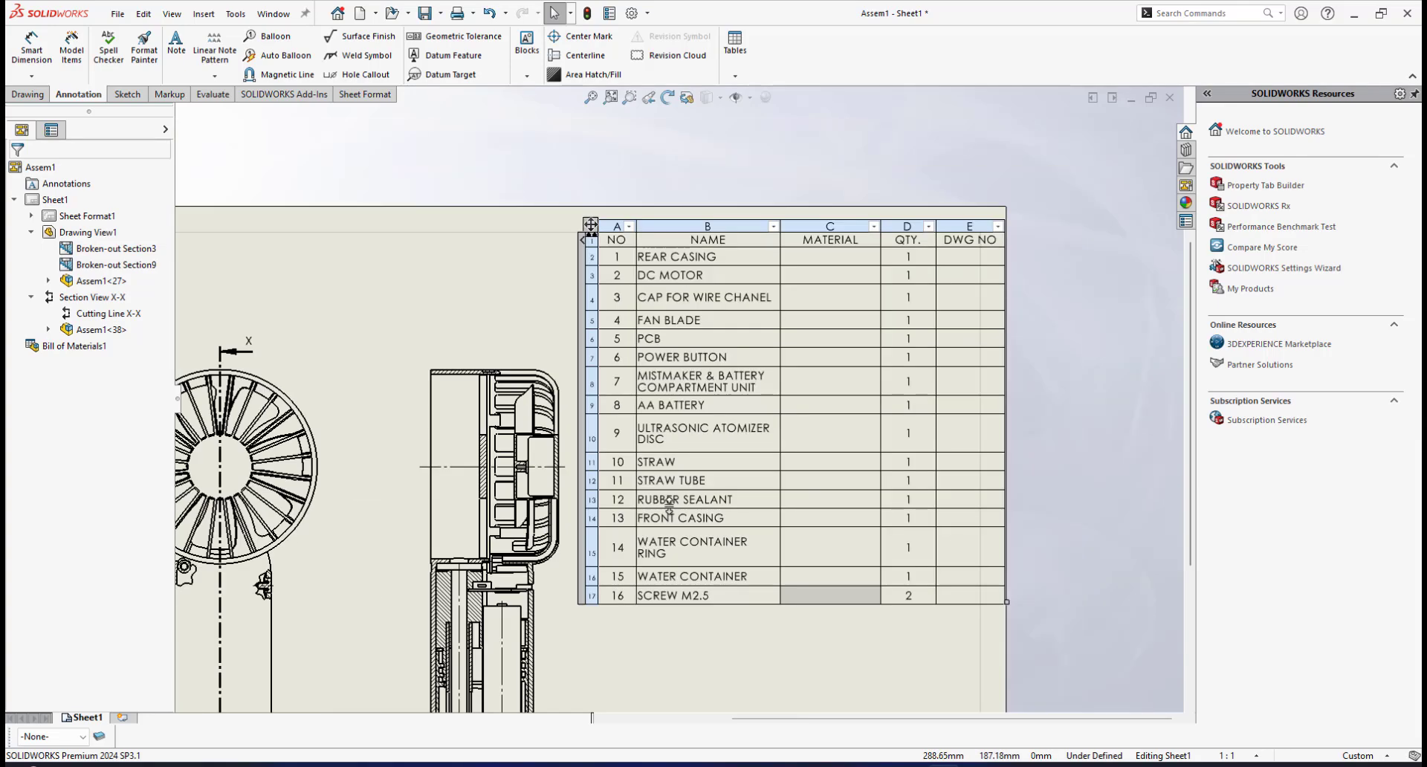
pyautogui.scroll(-1, 672, 509)
pyautogui.scroll(-1, 672, 508)
pyautogui.scroll(-1, 694, 535)
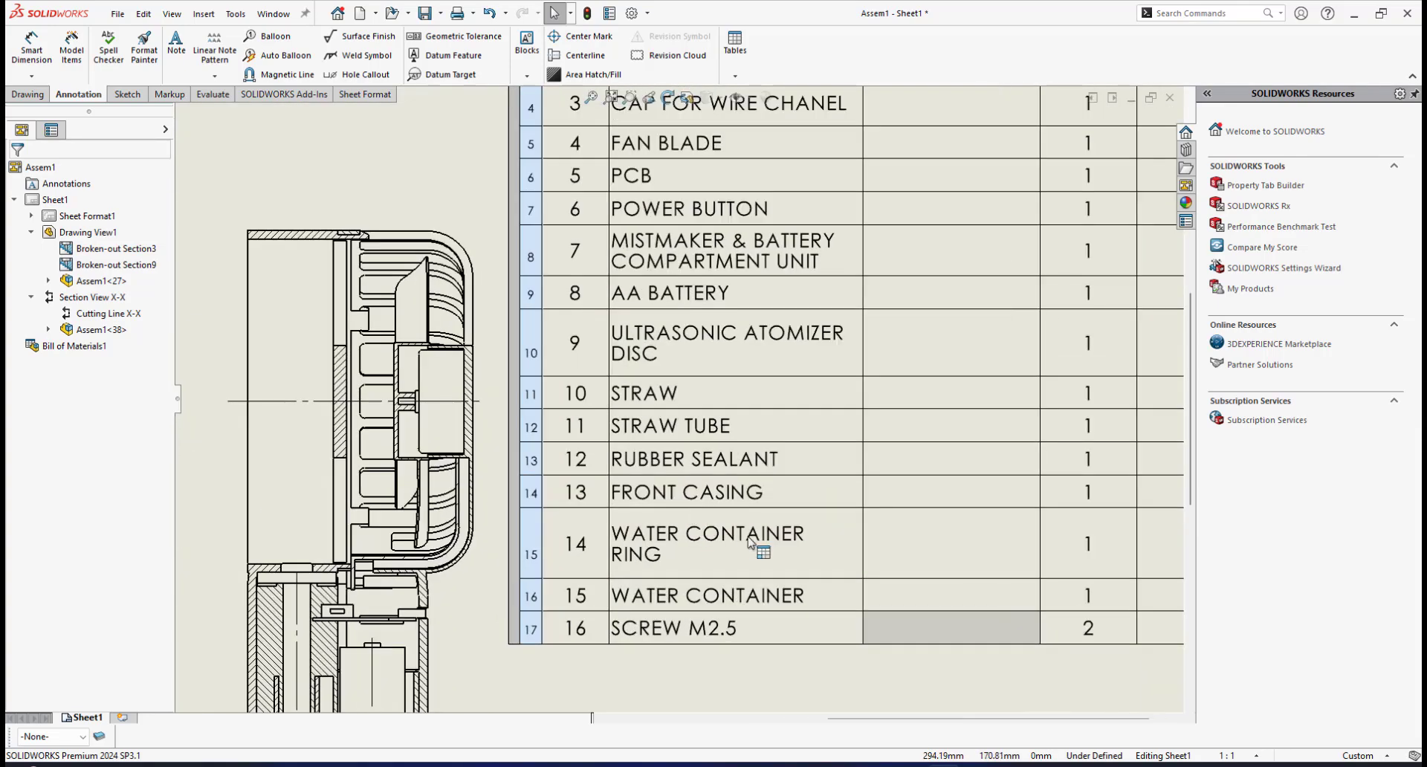
pyautogui.scroll(2, 754, 546)
pyautogui.scroll(-1, 710, 553)
pyautogui.scroll(-1, 650, 531)
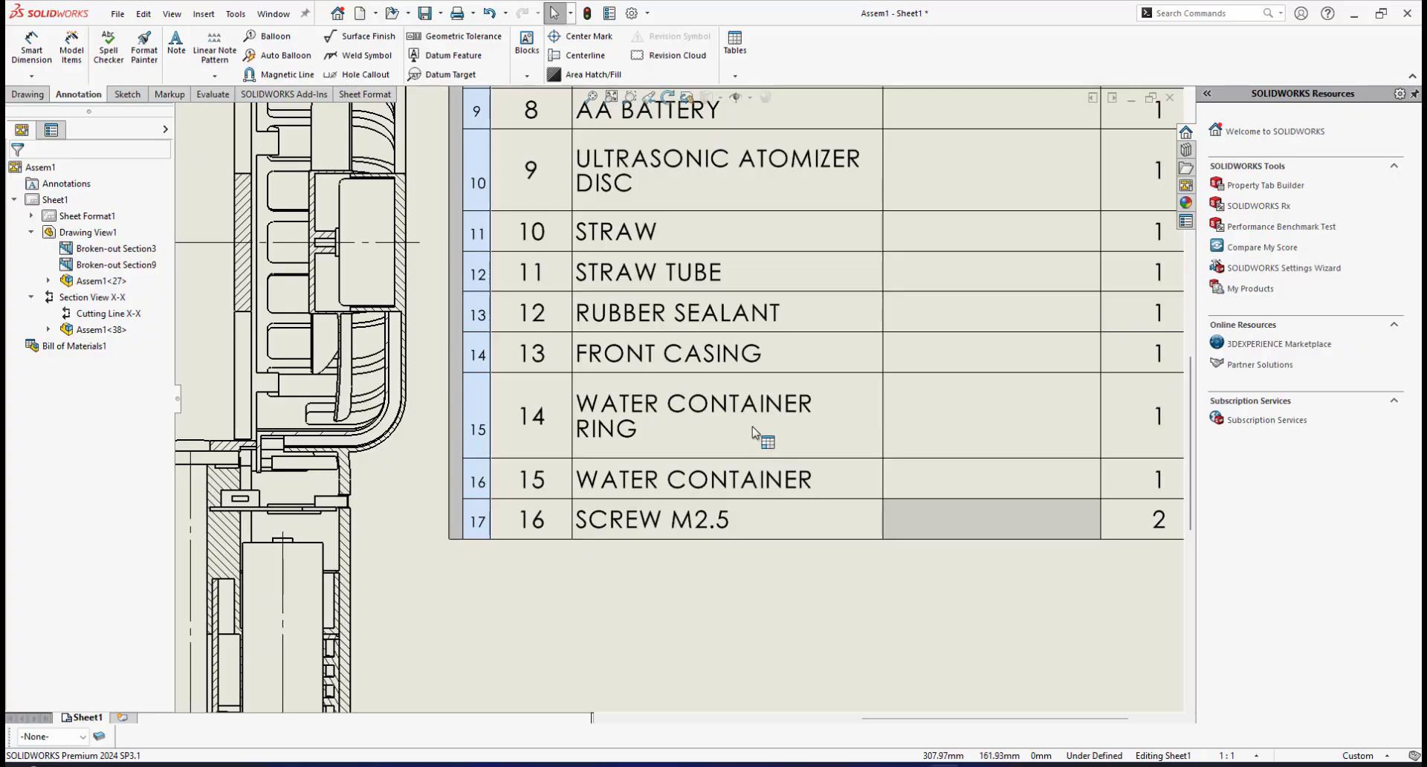
# Step: Move the bill of materials left until its right edge meets the sheet's inner border, and accept the table position
pyautogui.press('f')
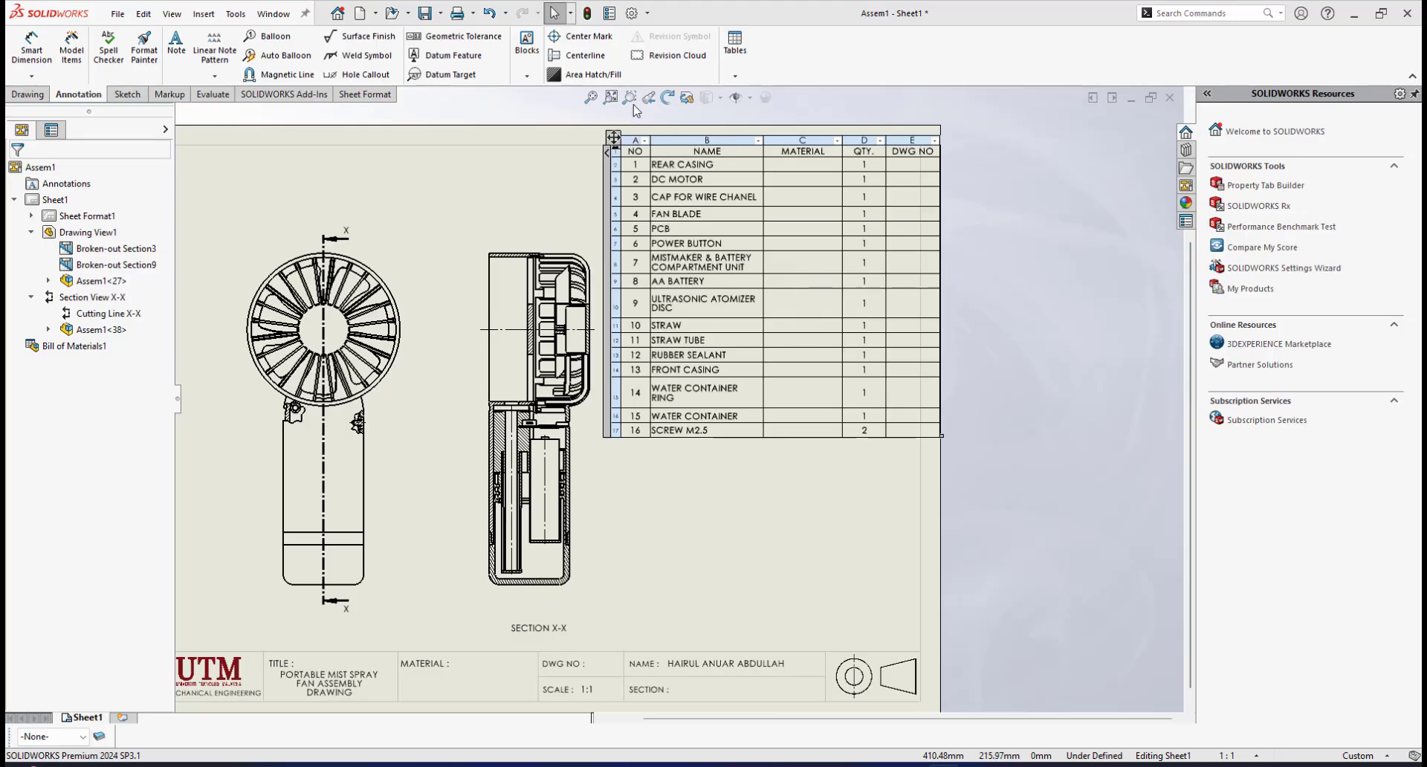
pyautogui.moveTo(613, 138)
pyautogui.mouseDown()
pyautogui.moveTo(580, 174)
pyautogui.moveTo(557, 145)
pyautogui.moveTo(580, 141)
pyautogui.moveTo(569, 167)
pyautogui.moveTo(587, 145)
pyautogui.mouseUp()
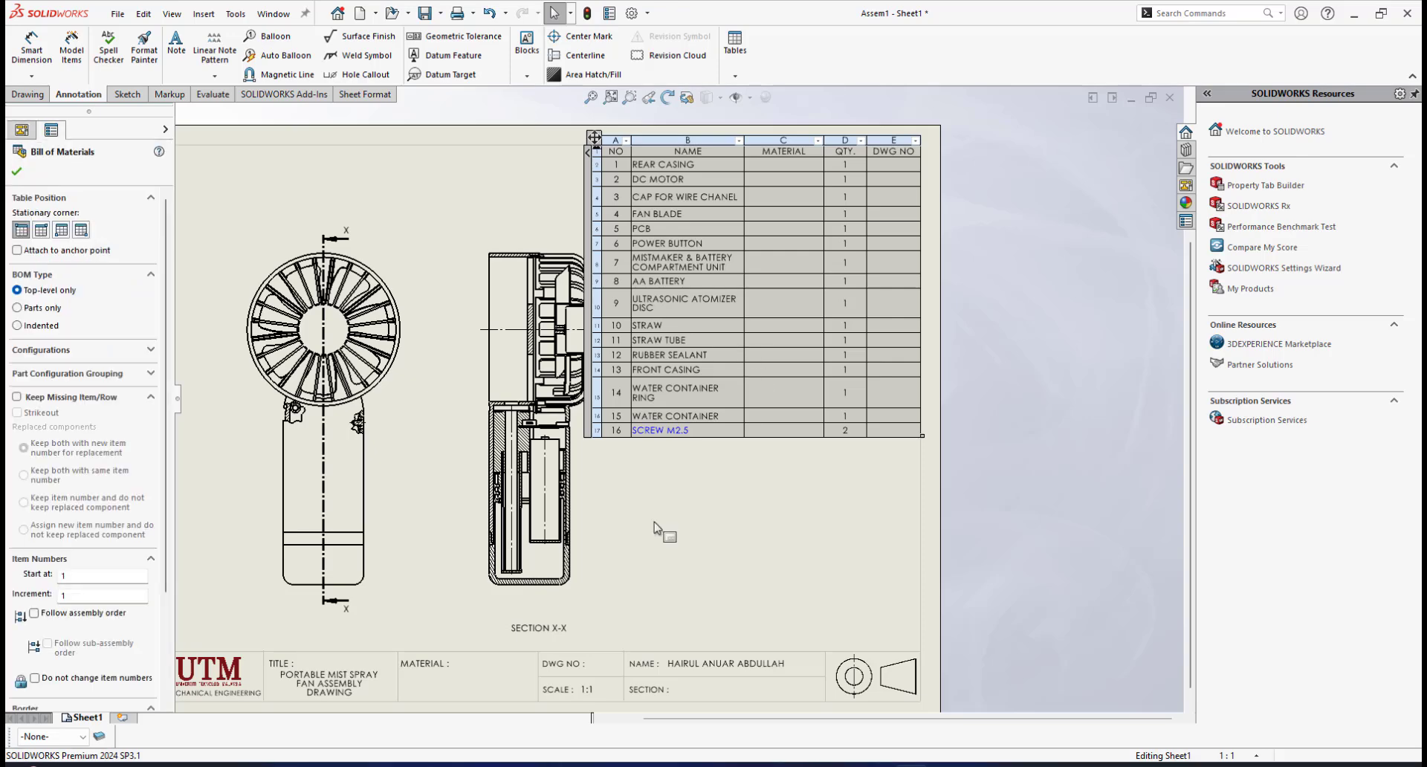
pyautogui.click(16, 171)
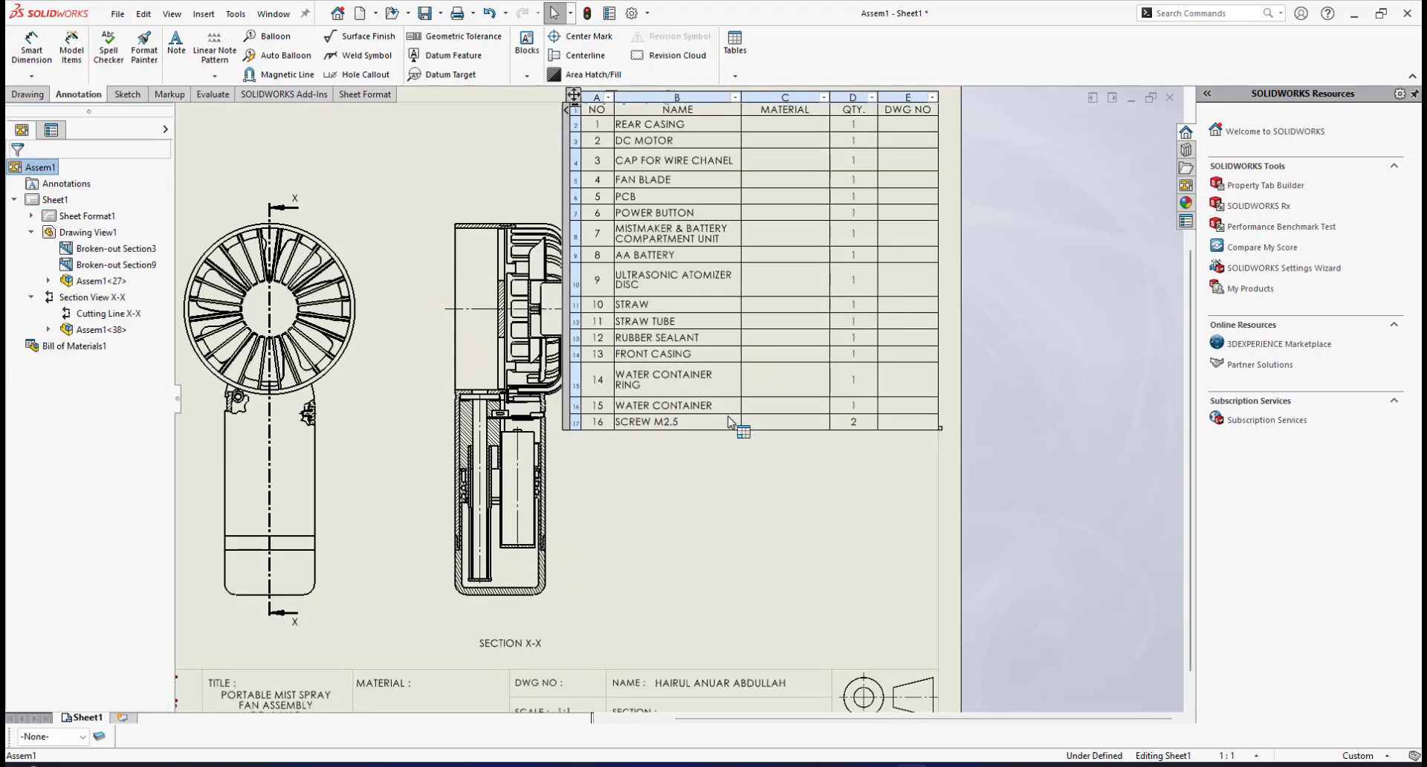
# Step: Widen the NAME column to fit ULTRASONIC ATOMIZER DISC on one line and realign the table with the inner border
pyautogui.scroll(3, 743, 461)
pyautogui.scroll(-5, 669, 416)
pyautogui.scroll(-2, 623, 378)
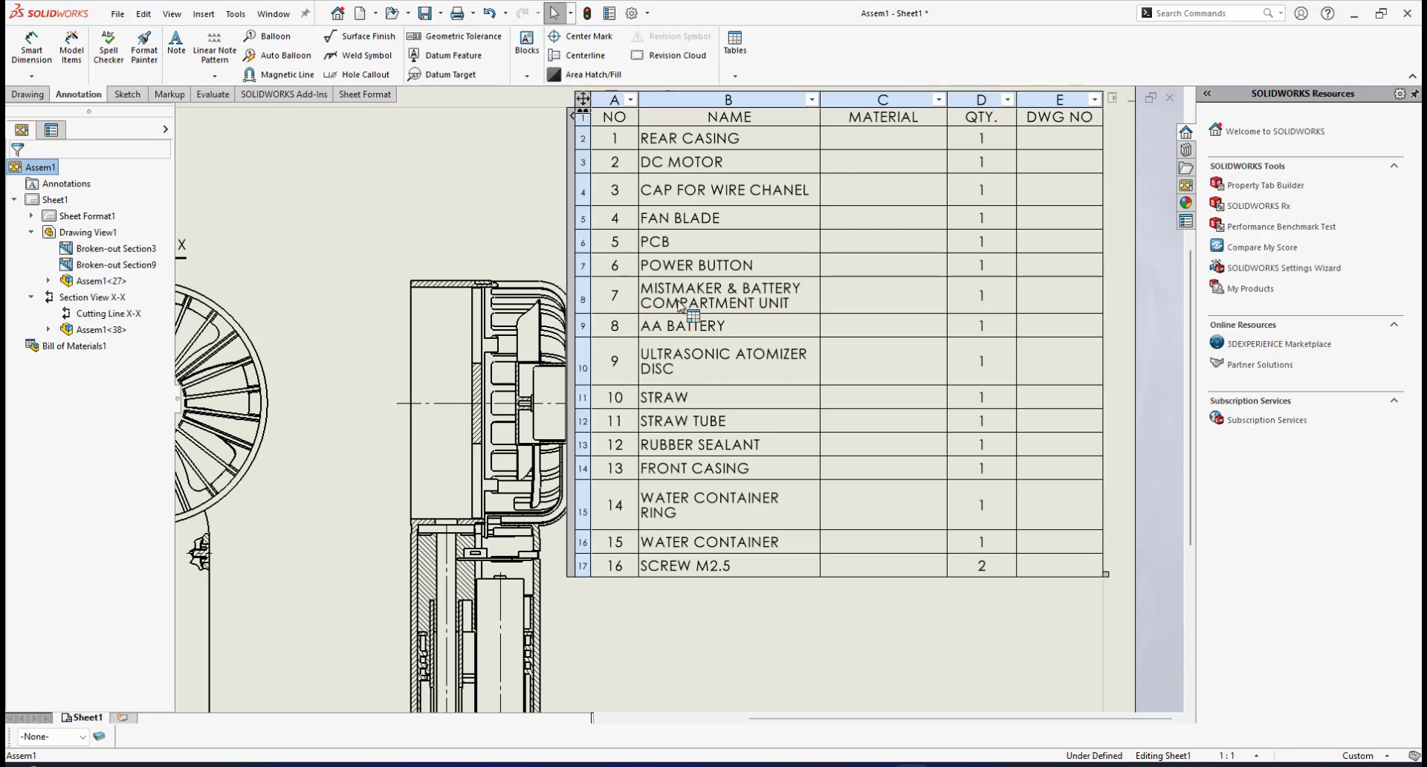
pyautogui.scroll(2, 679, 304)
pyautogui.scroll(-2, 695, 238)
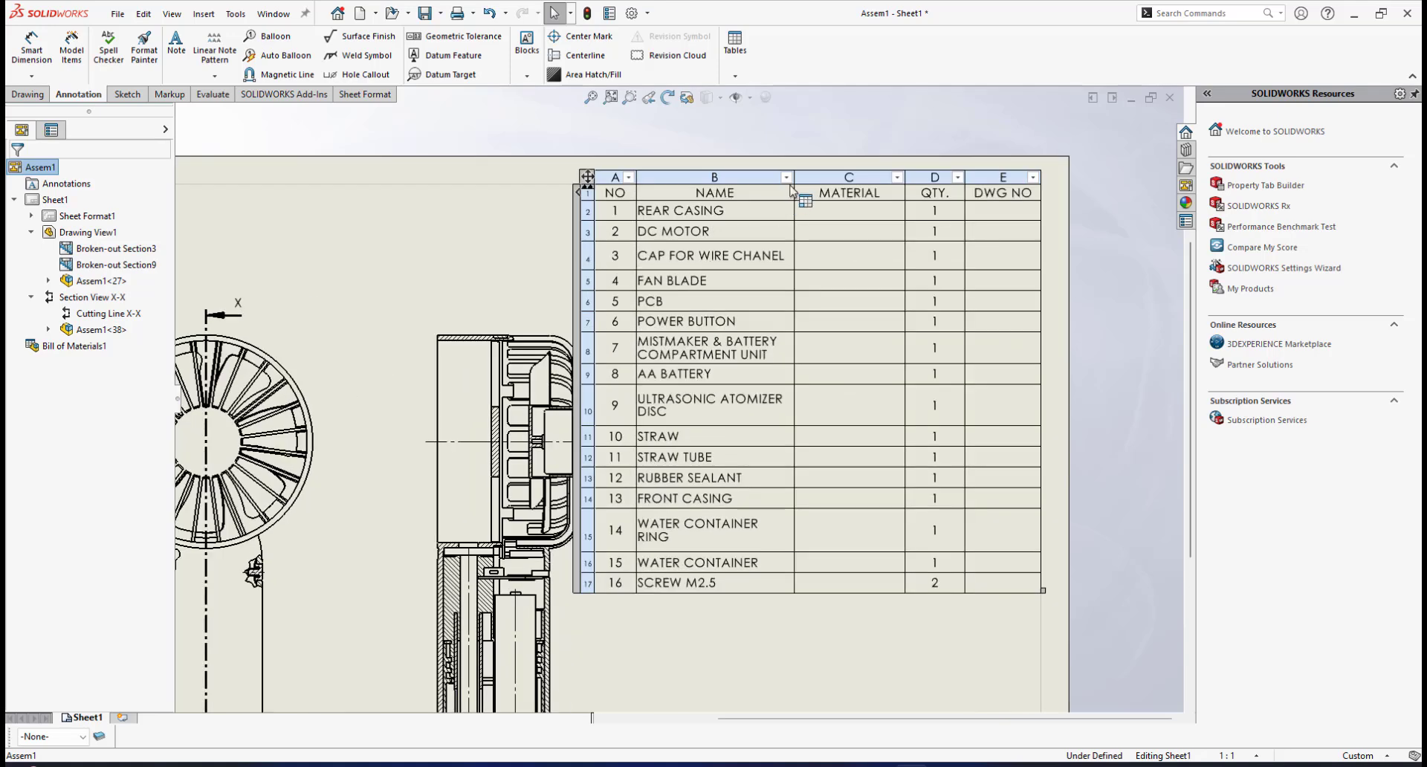
pyautogui.moveTo(793, 179); pyautogui.dragTo(818, 182)
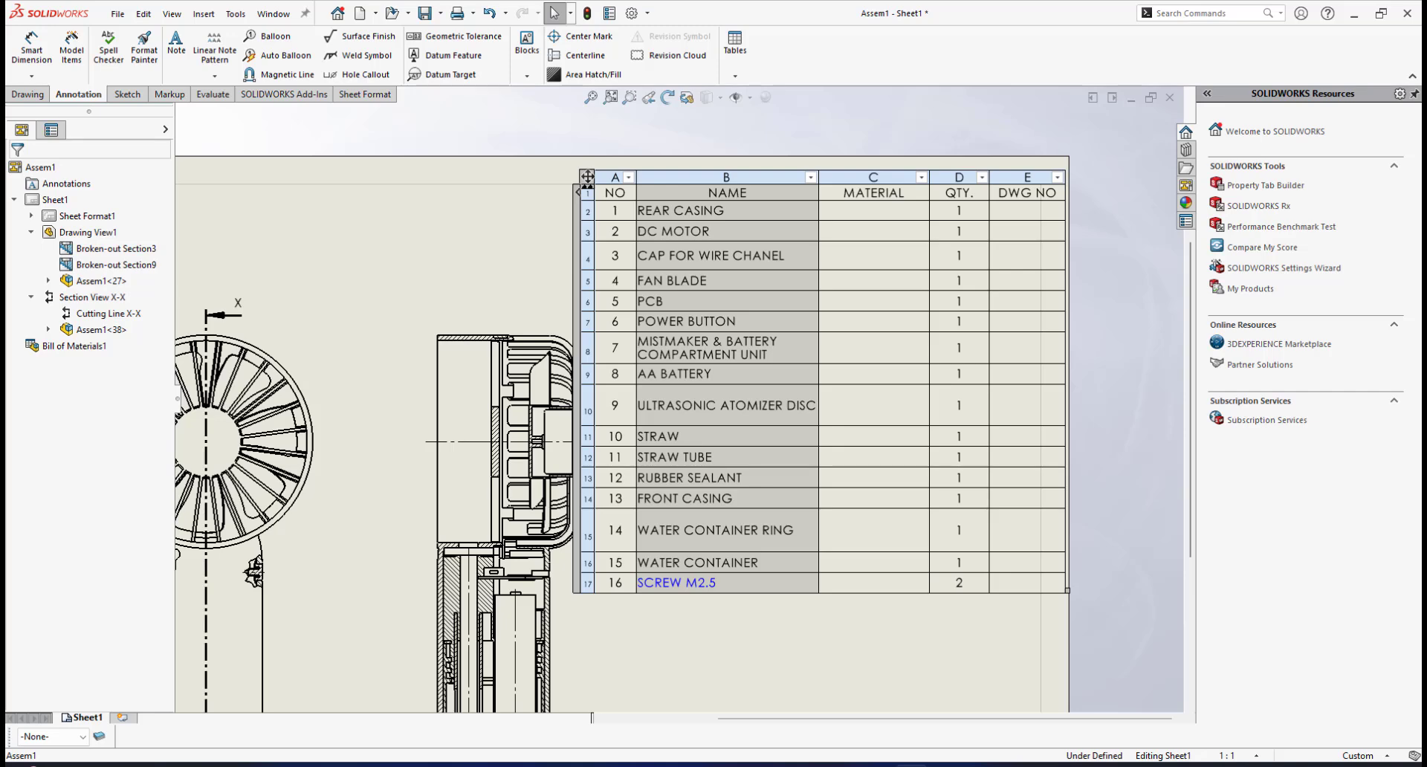
pyautogui.click(587, 176)
pyautogui.moveTo(584, 179)
pyautogui.mouseDown()
pyautogui.moveTo(524, 186)
pyautogui.moveTo(500, 242)
pyautogui.moveTo(563, 176)
pyautogui.mouseUp()
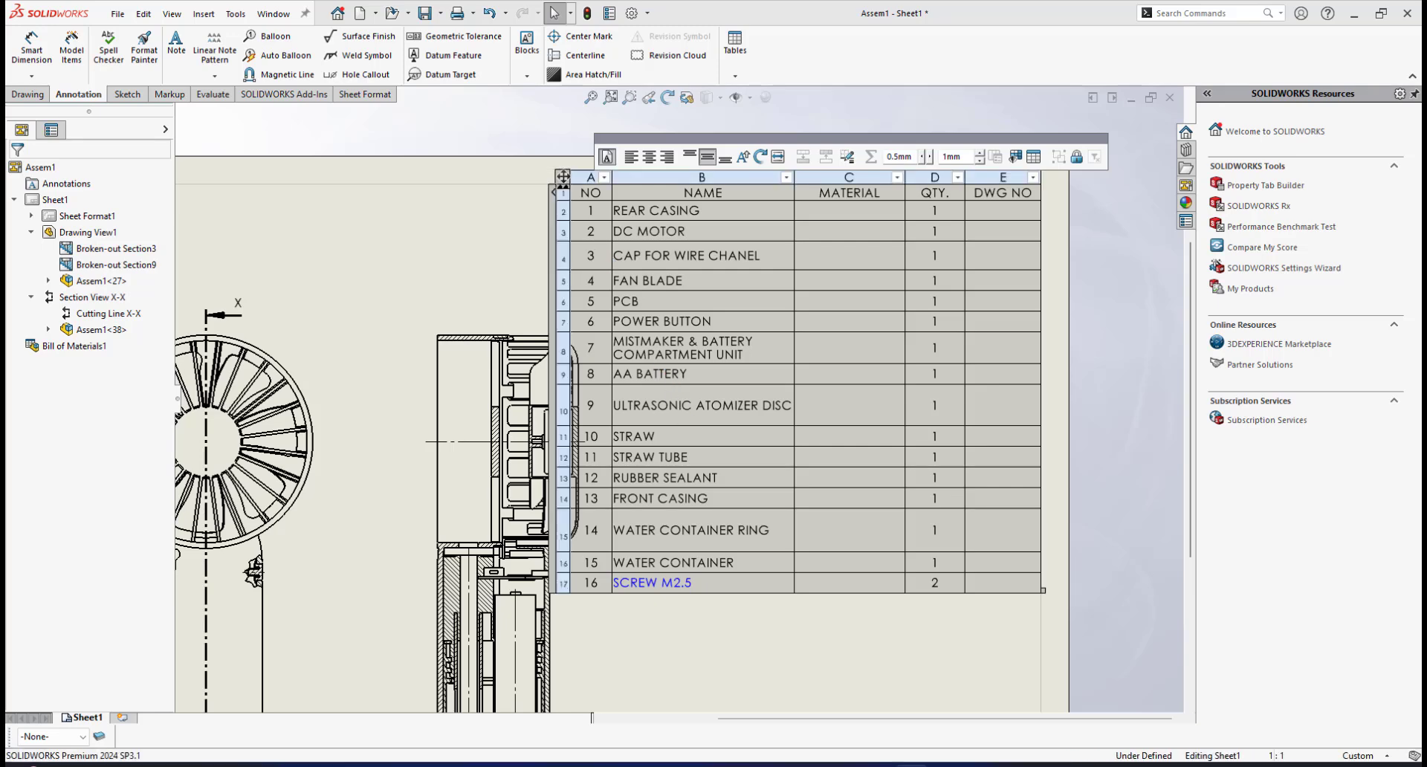
# Step: Shift the front view and Section View X-X left on the sheet so both clear the bill of materials
pyautogui.scroll(4, 631, 428)
pyautogui.scroll(-1, 575, 466)
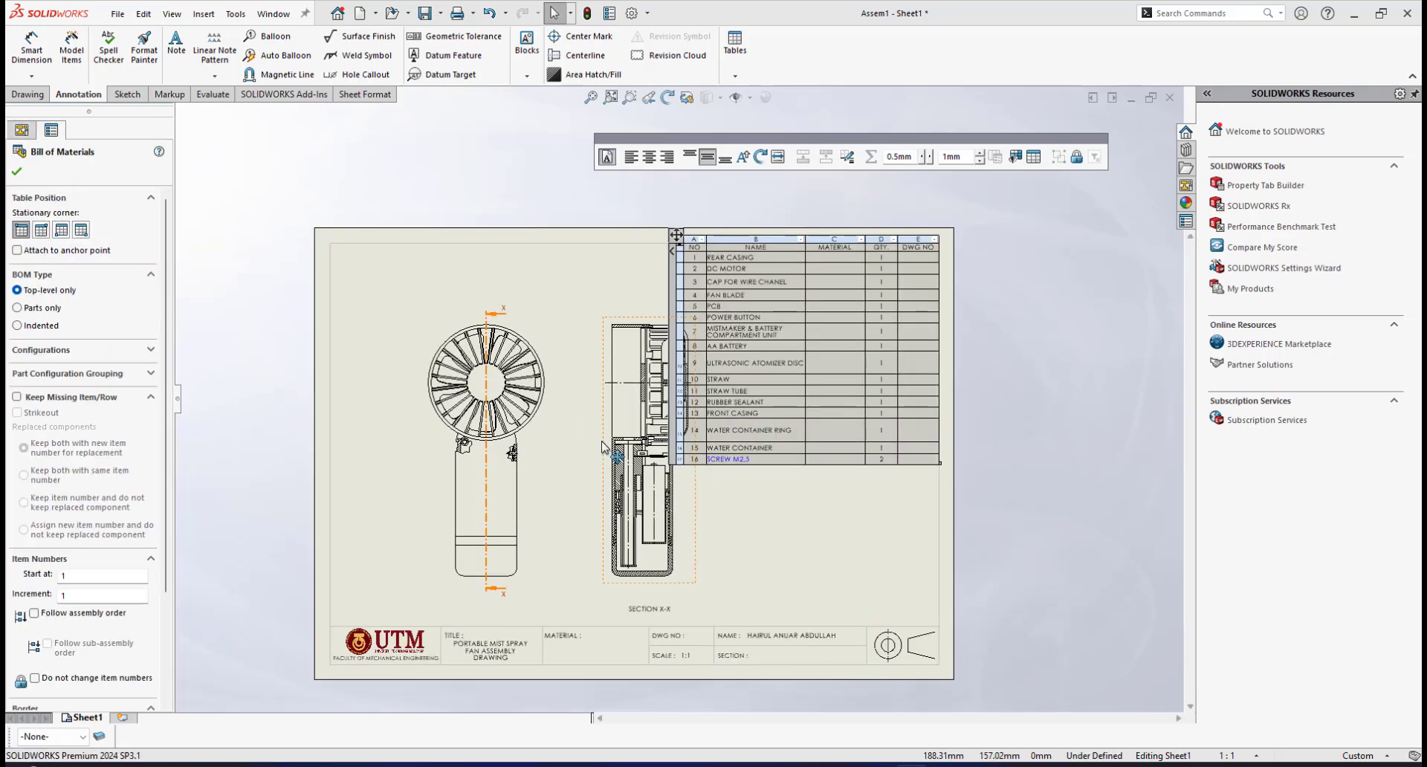
pyautogui.scroll(-1, 603, 446)
pyautogui.scroll(-2, 599, 416)
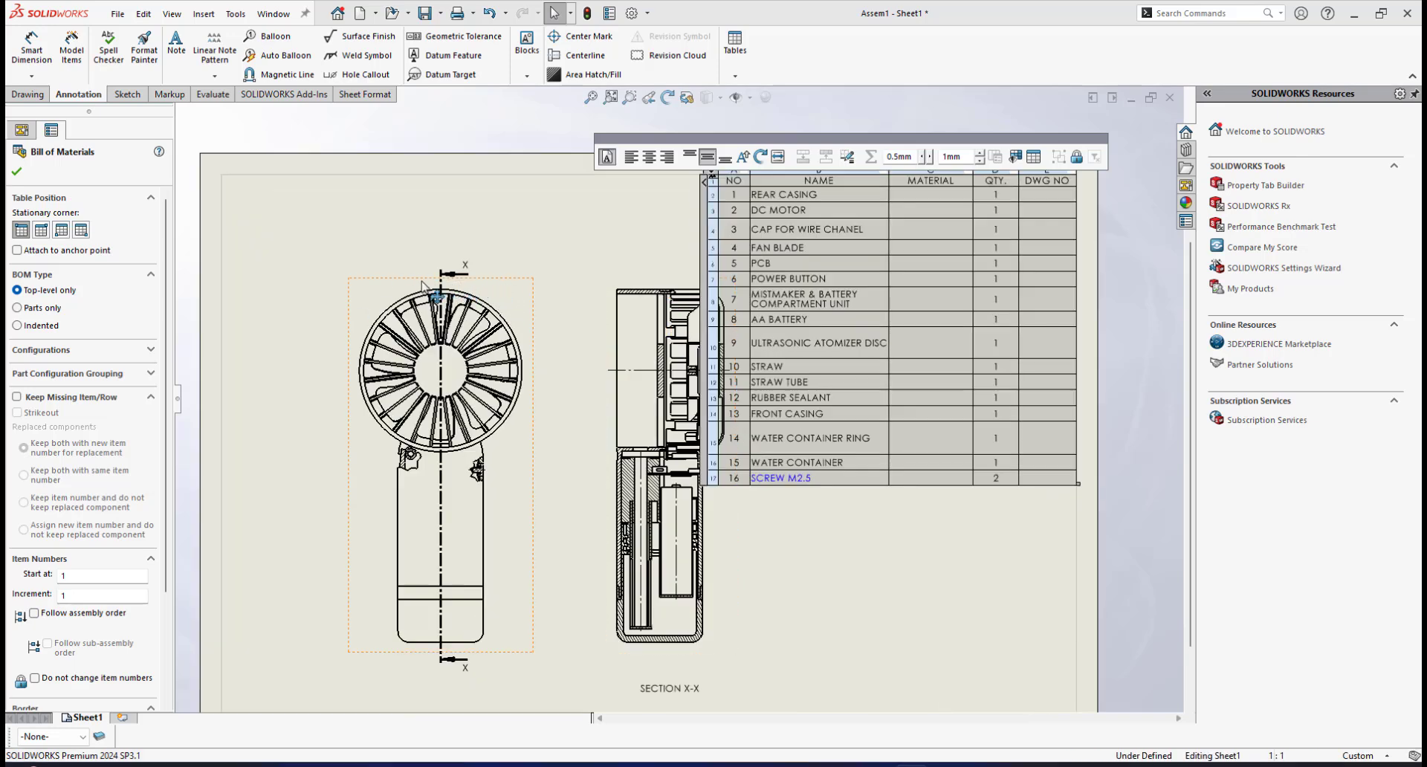
pyautogui.moveTo(445, 285)
pyautogui.mouseDown()
pyautogui.moveTo(245, 290)
pyautogui.moveTo(407, 288)
pyautogui.moveTo(439, 272)
pyautogui.moveTo(427, 285)
pyautogui.mouseUp()
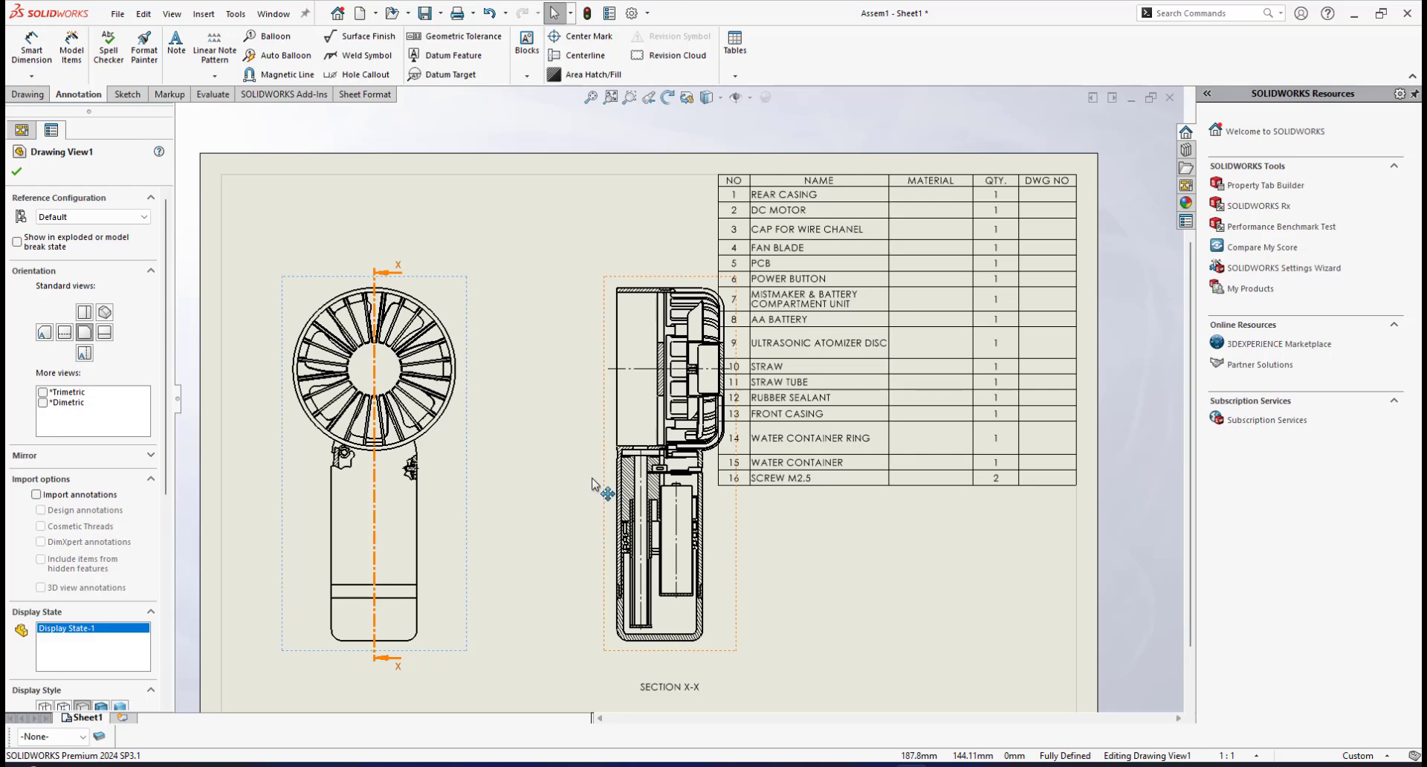
pyautogui.moveTo(595, 484); pyautogui.dragTo(539, 484)
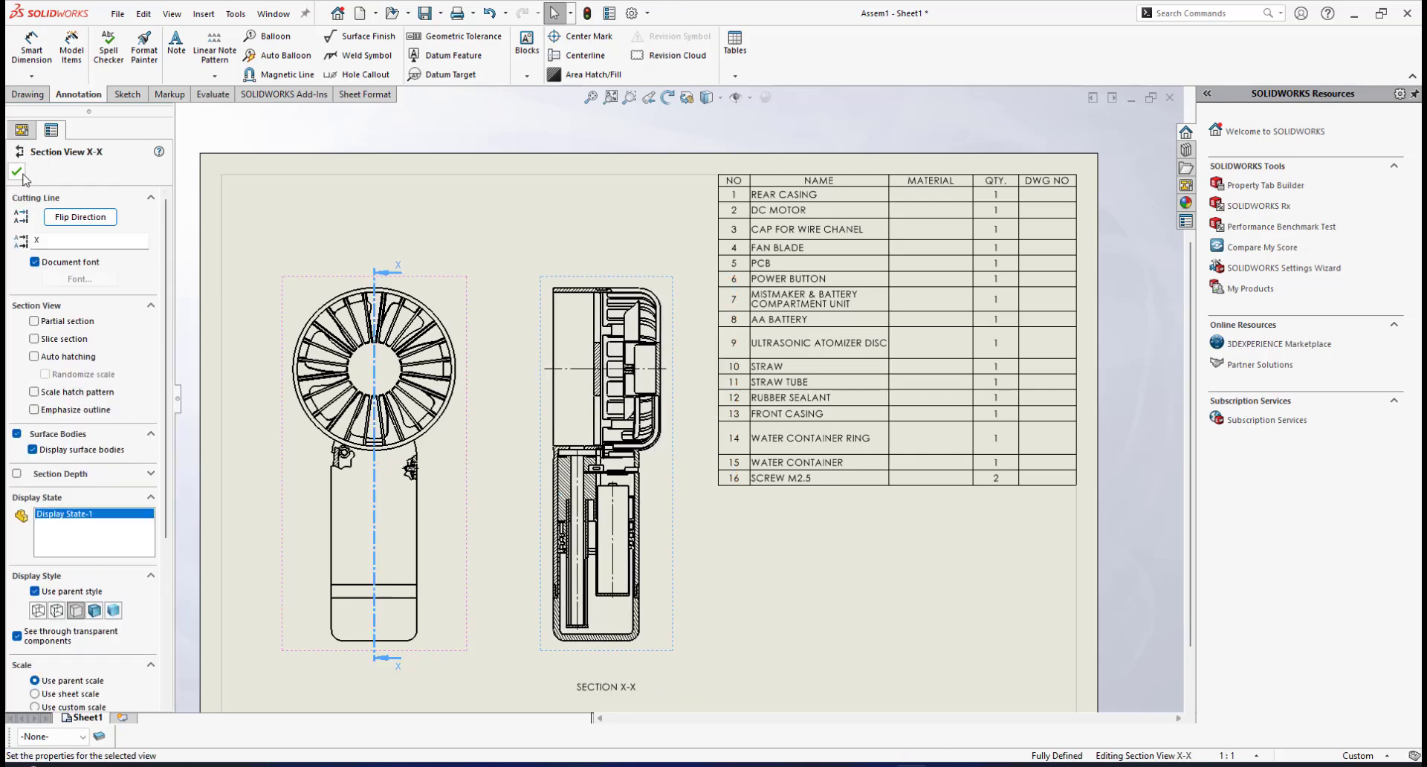
pyautogui.click(21, 174)
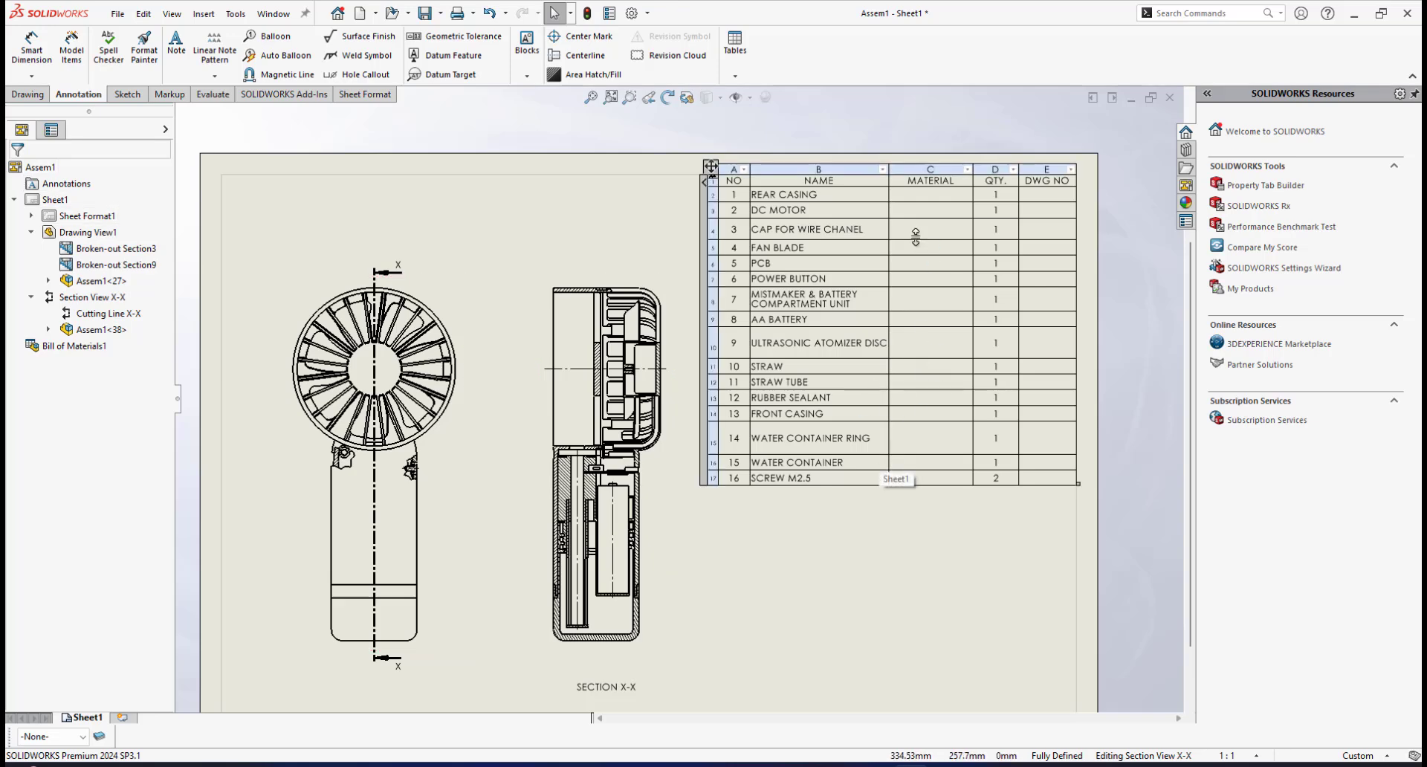
# Step: Set the row height of the REAR CASING row in the bill of materials to 7
pyautogui.scroll(-2, 928, 208)
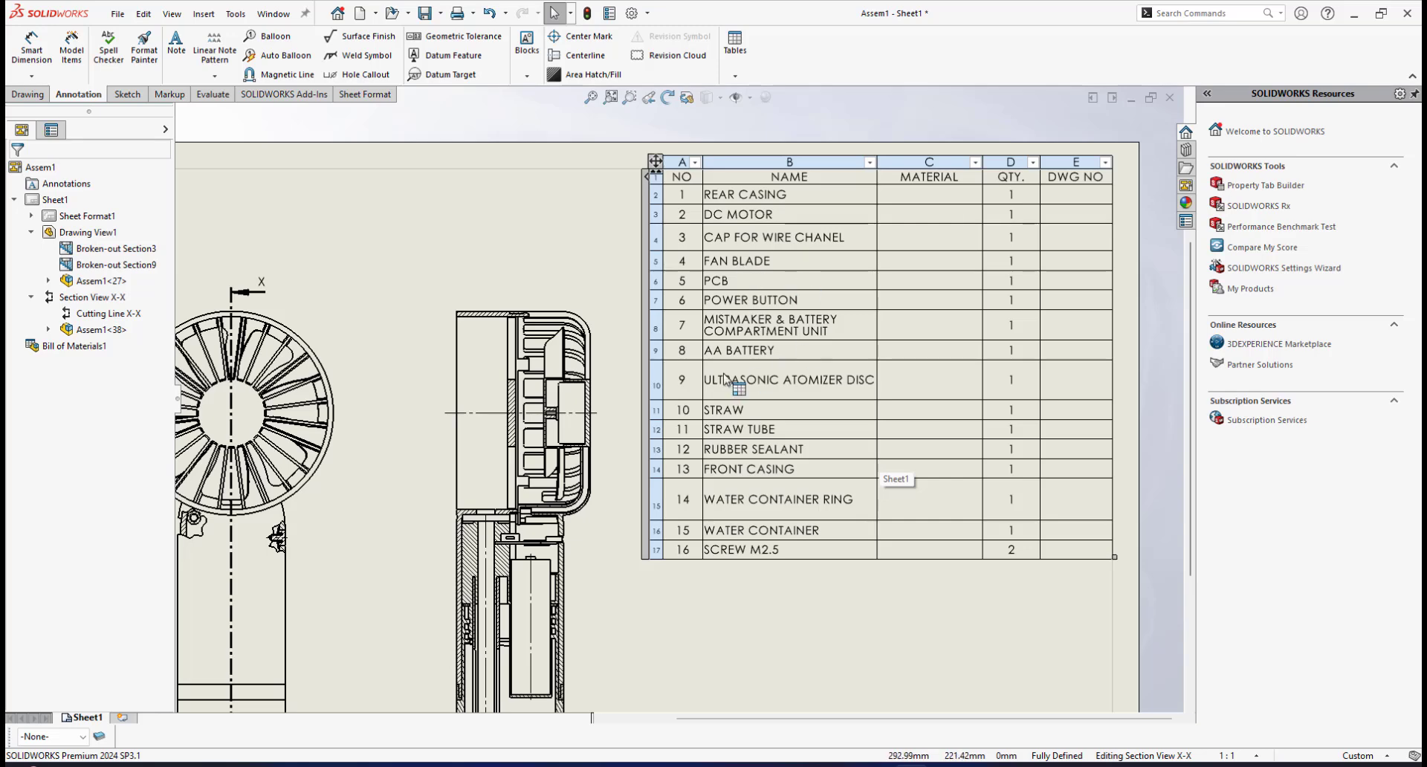
pyautogui.click(653, 196)
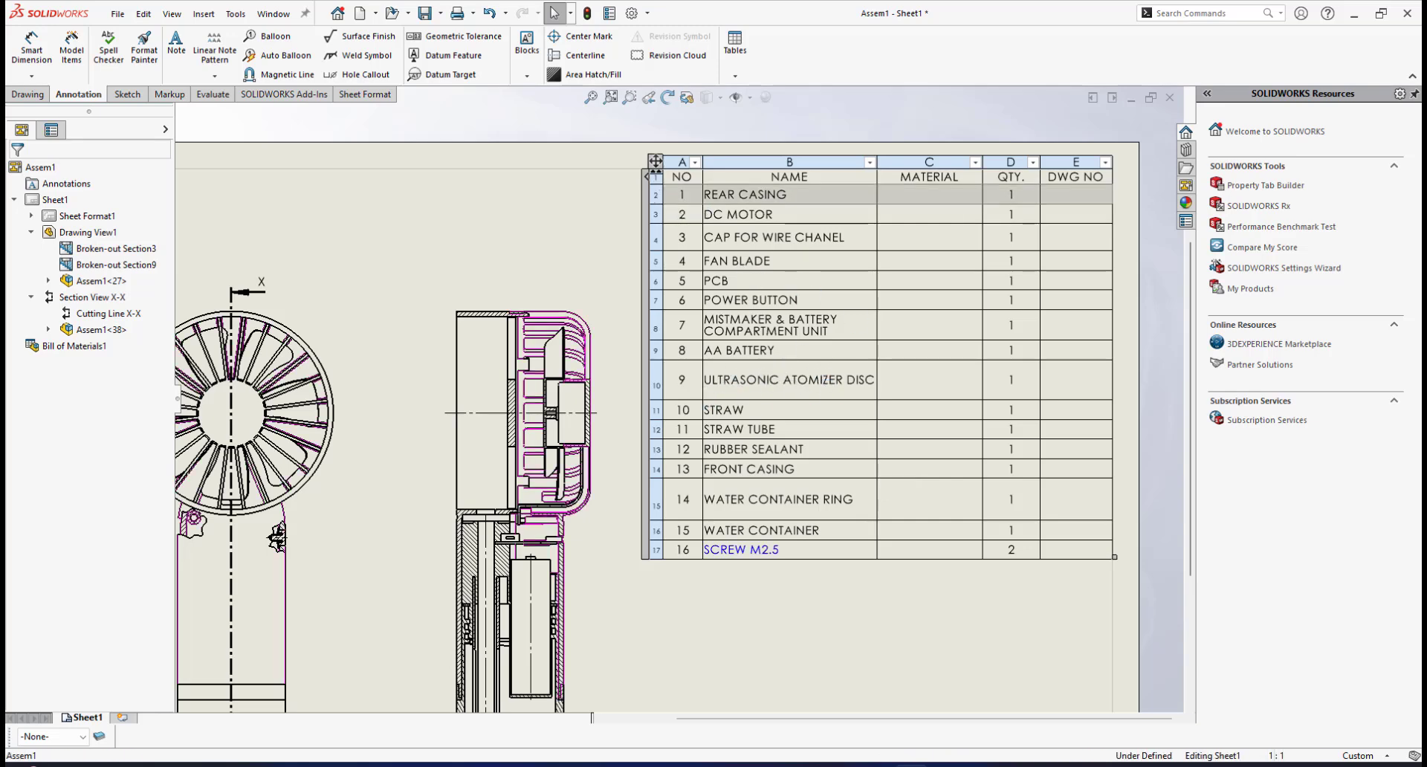
pyautogui.rightClick(655, 197)
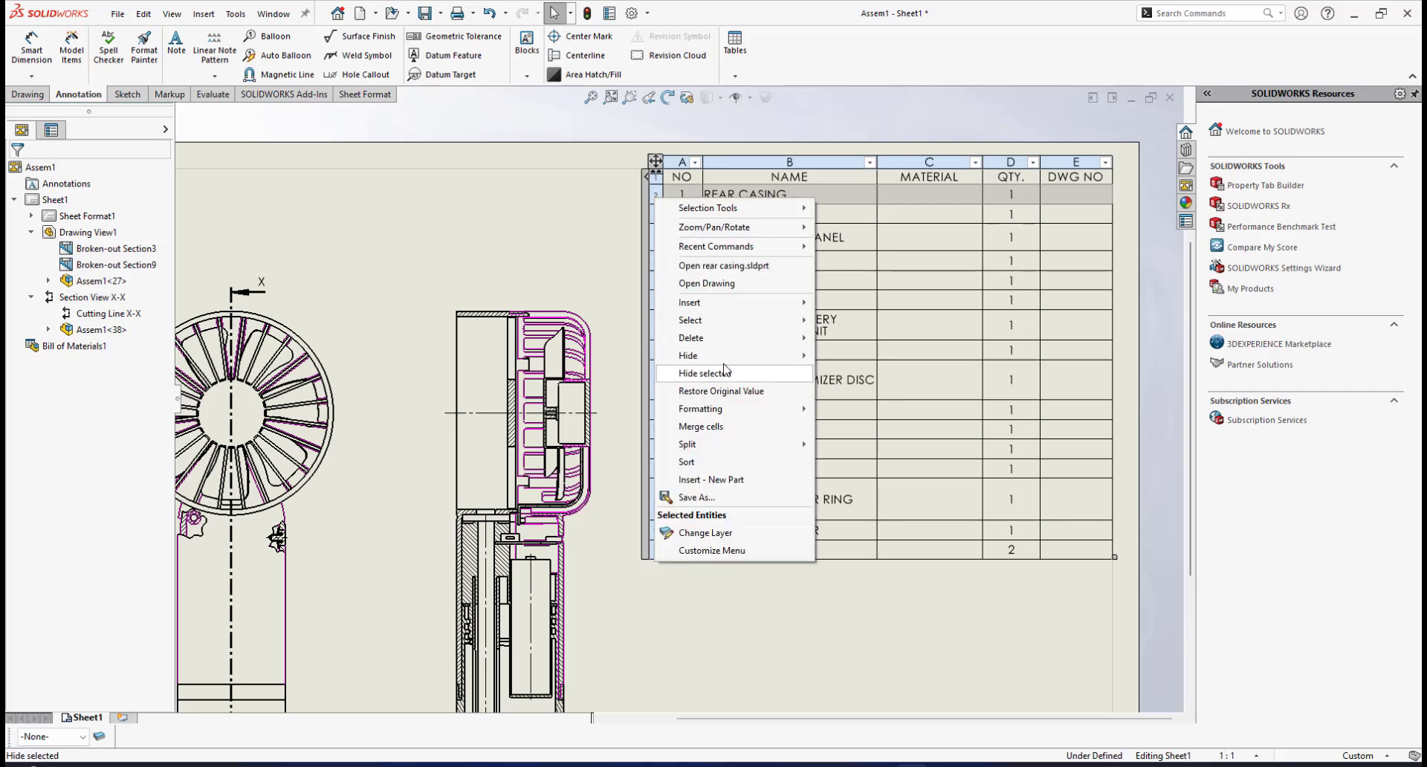
pyautogui.moveTo(732, 407)
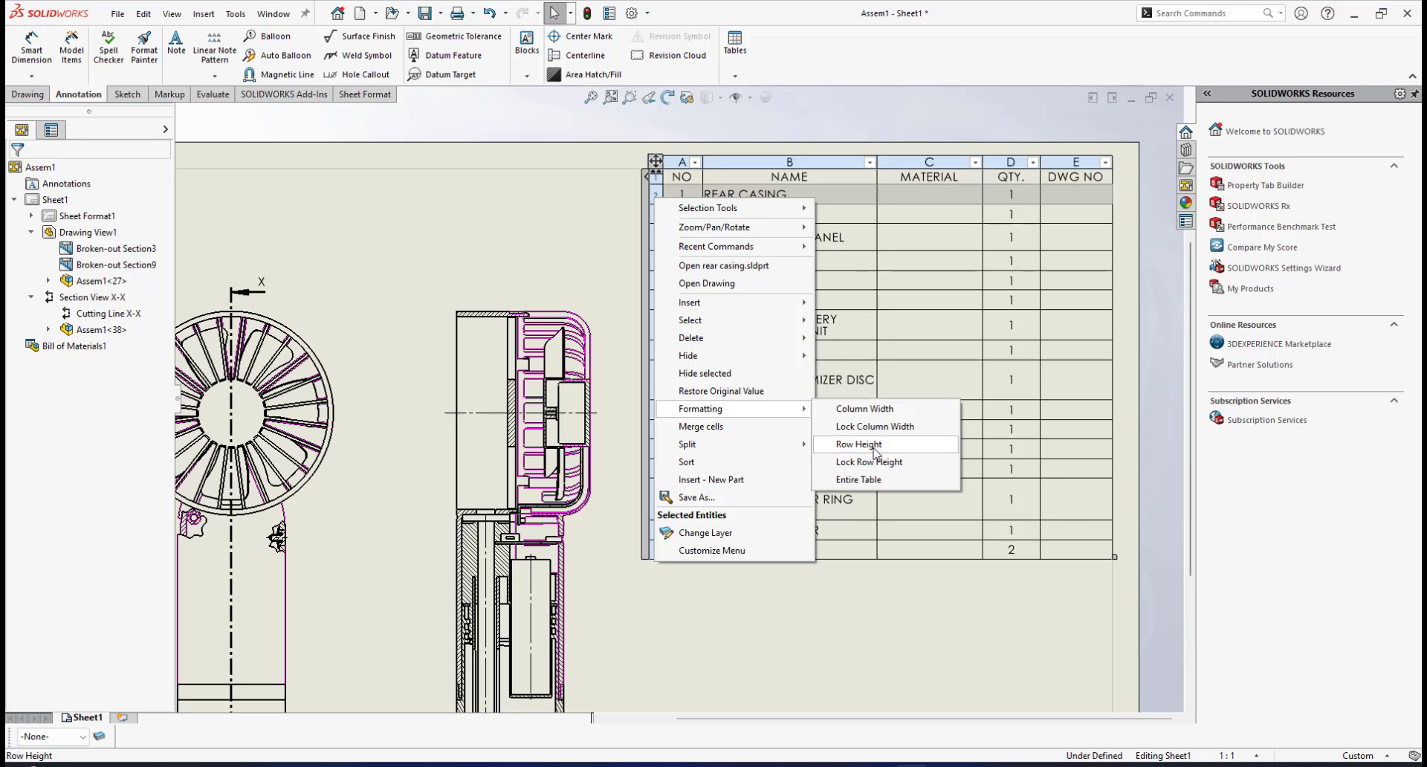
pyautogui.click(843, 444)
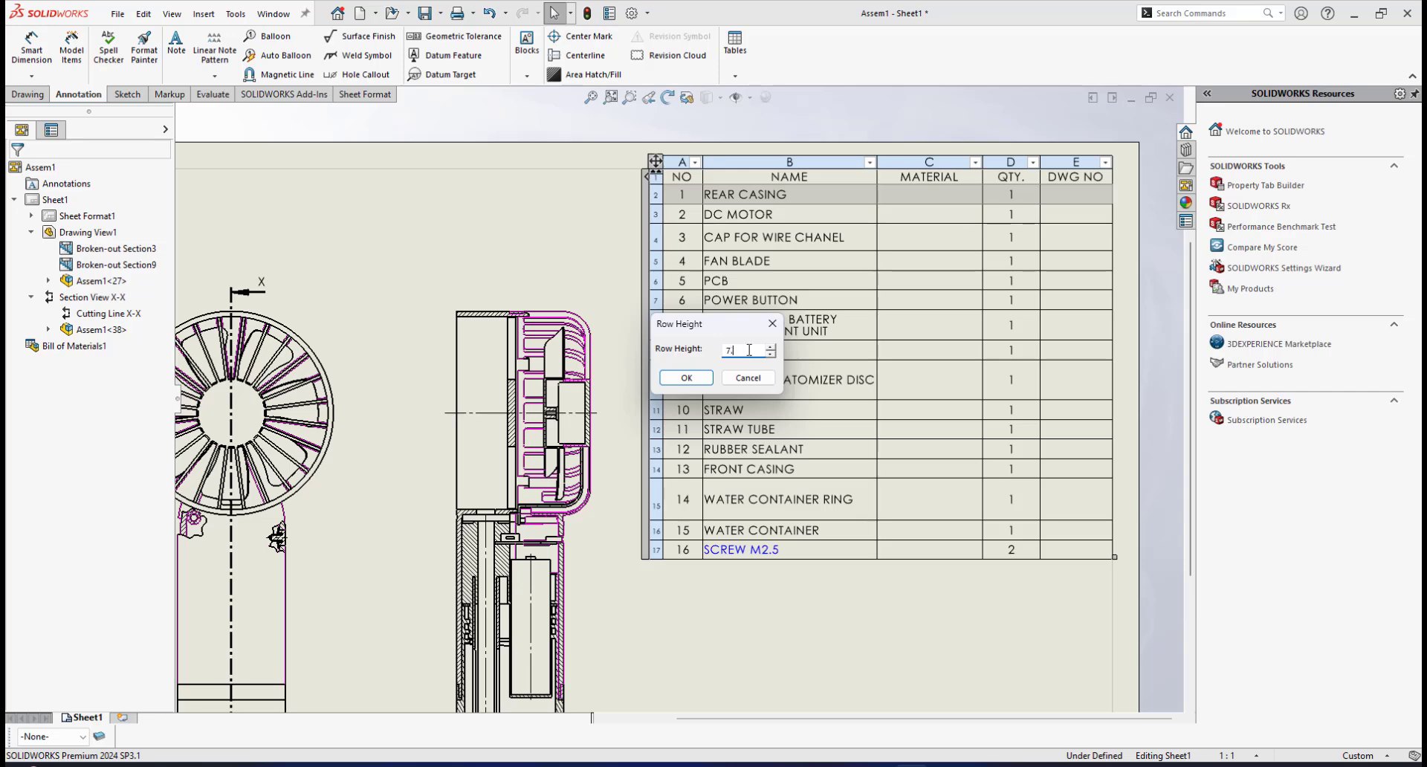
pyautogui.press('Return')
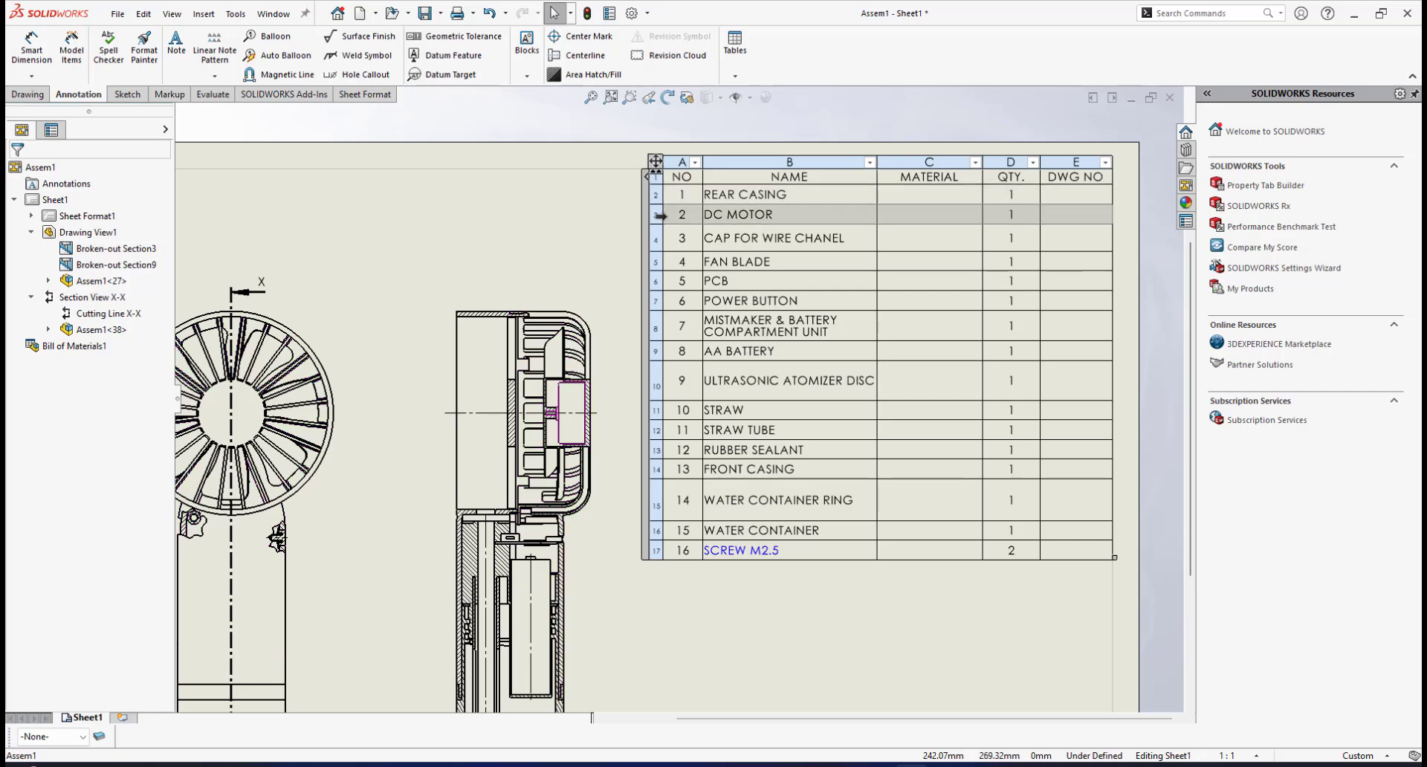
# Step: Set the row height of all bill of materials rows from DC MOTOR through SCREW M2.5 to 7
pyautogui.click(647, 558)
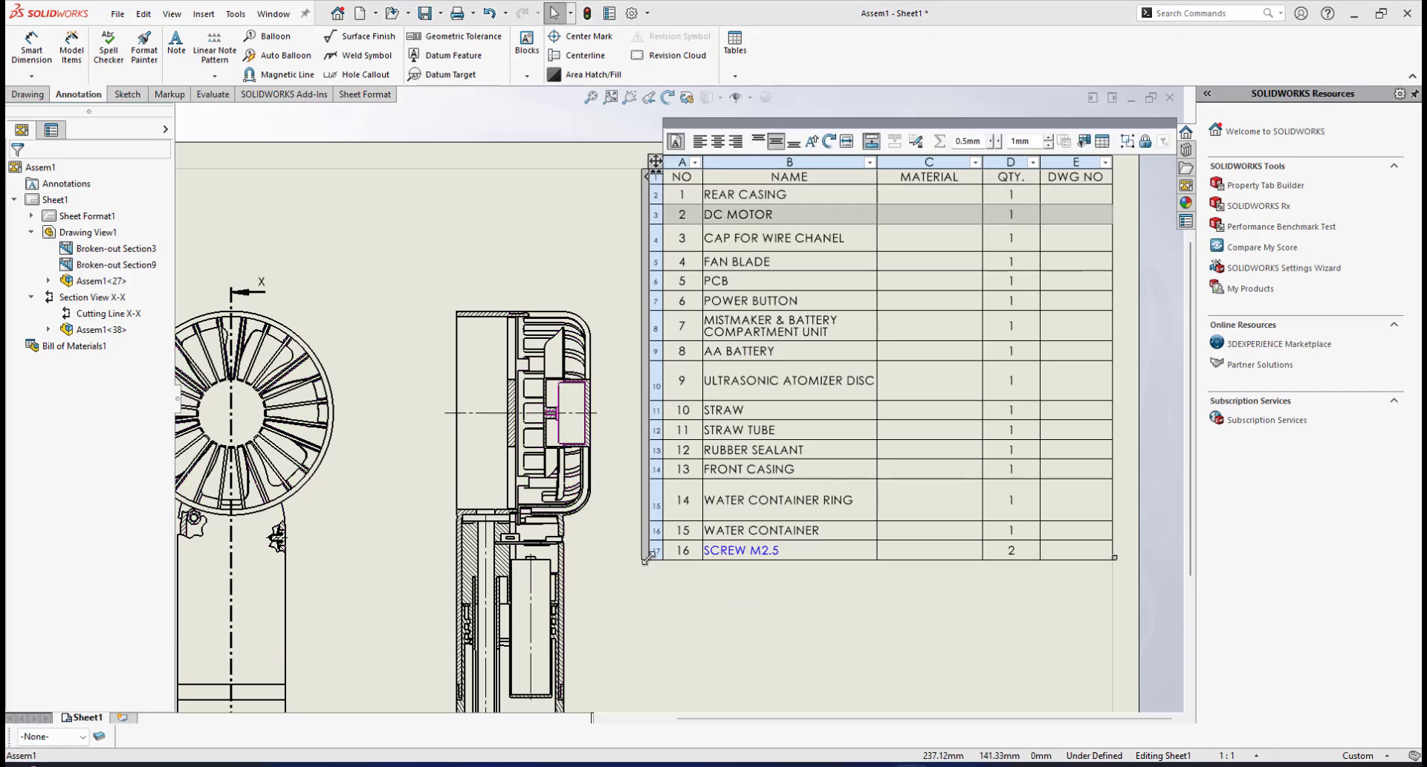
pyautogui.keyDown('shift'); pyautogui.click(653, 554); pyautogui.keyUp('shift')
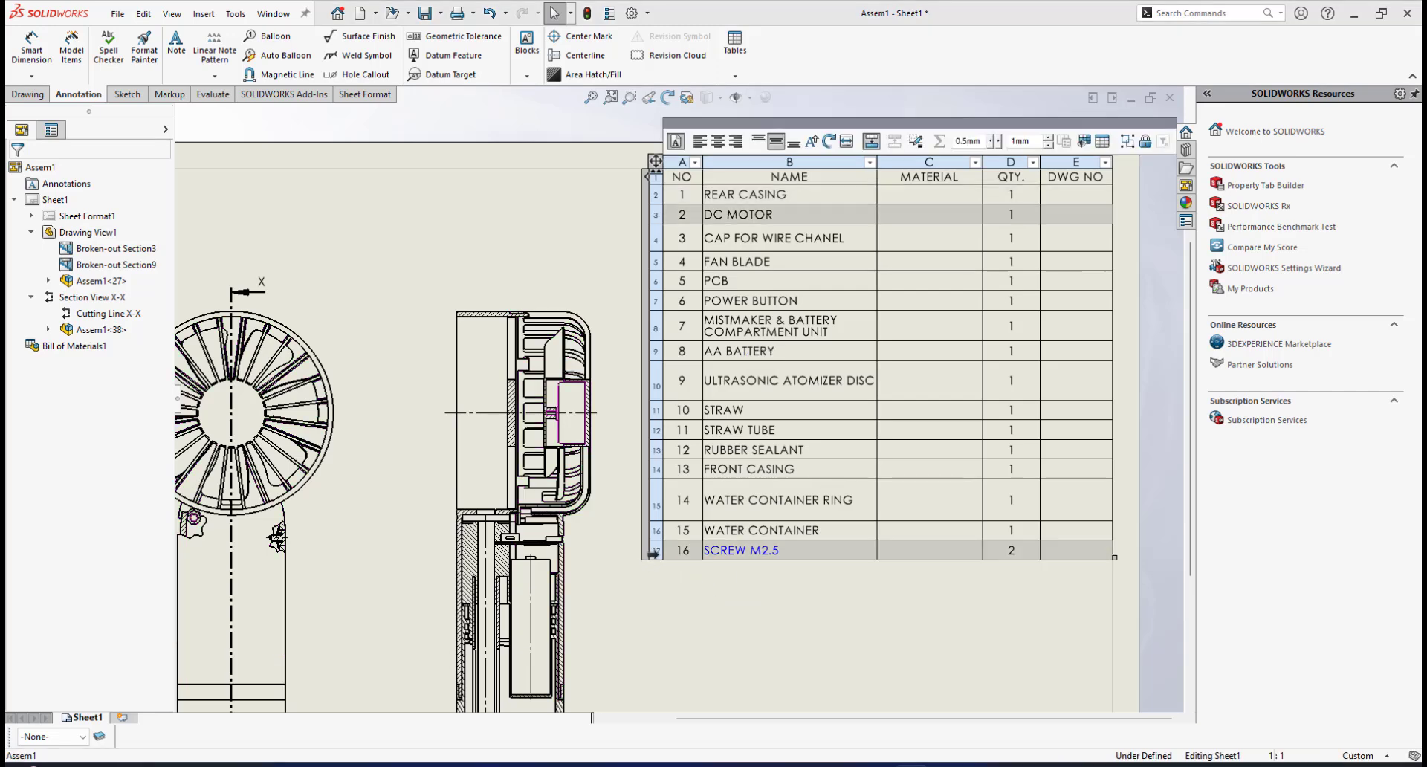
pyautogui.rightClick(653, 554)
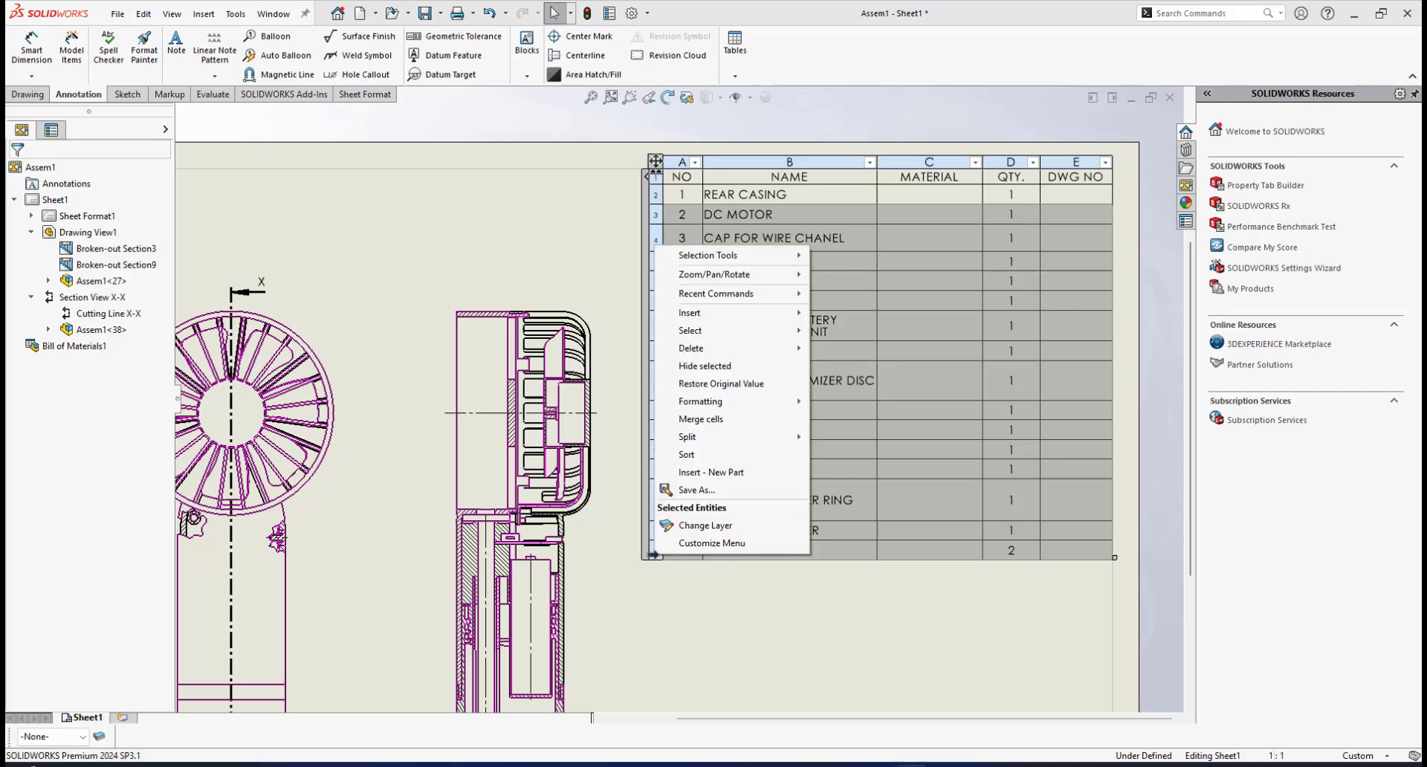
pyautogui.moveTo(787, 405)
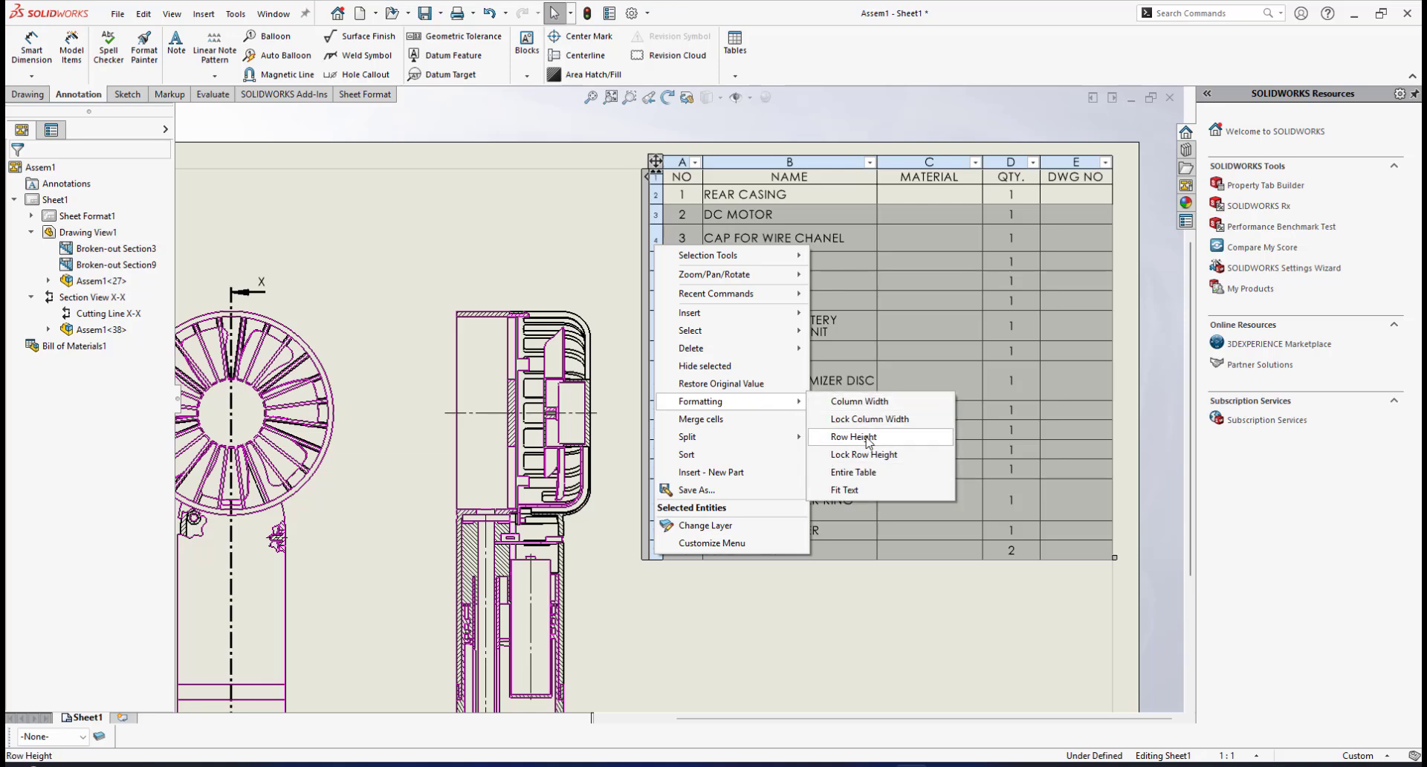
pyautogui.click(862, 438)
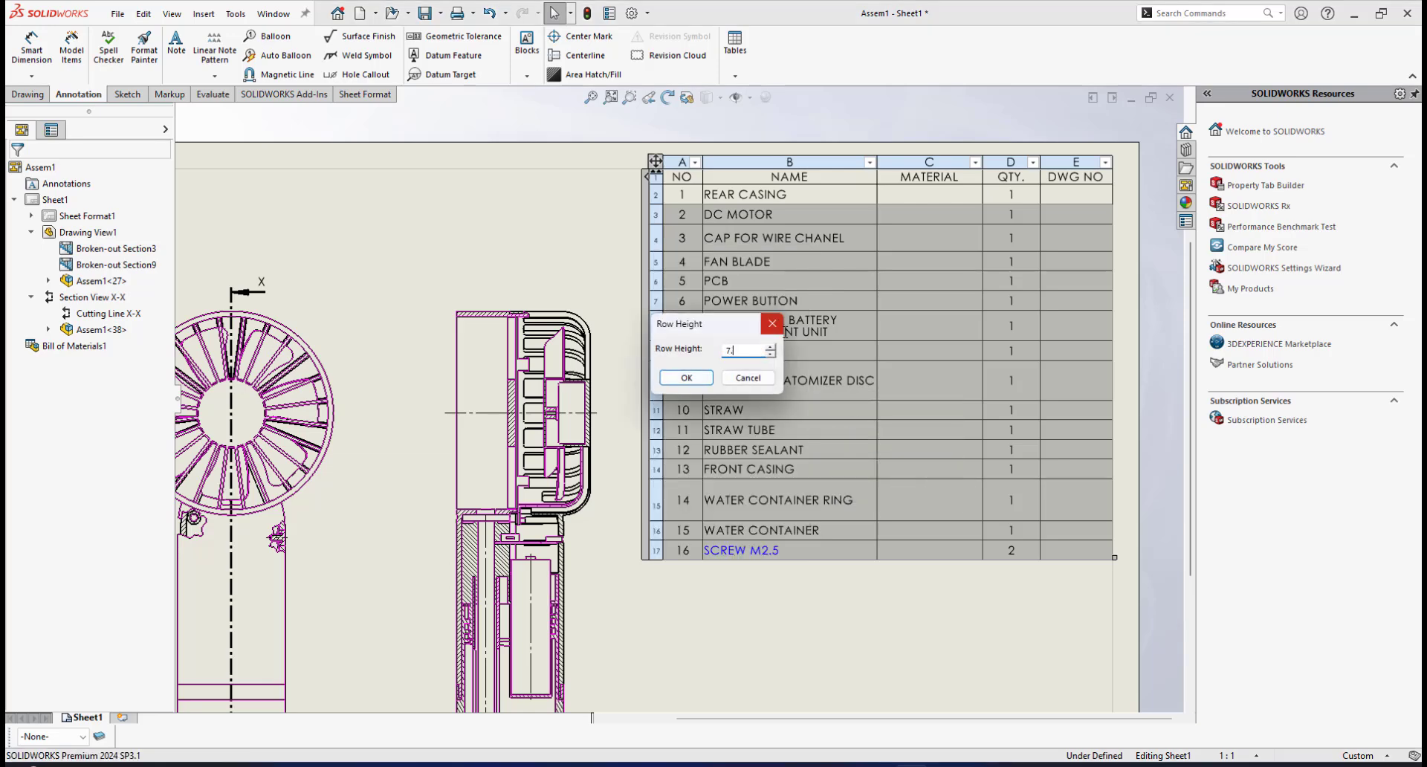
pyautogui.click(686, 377)
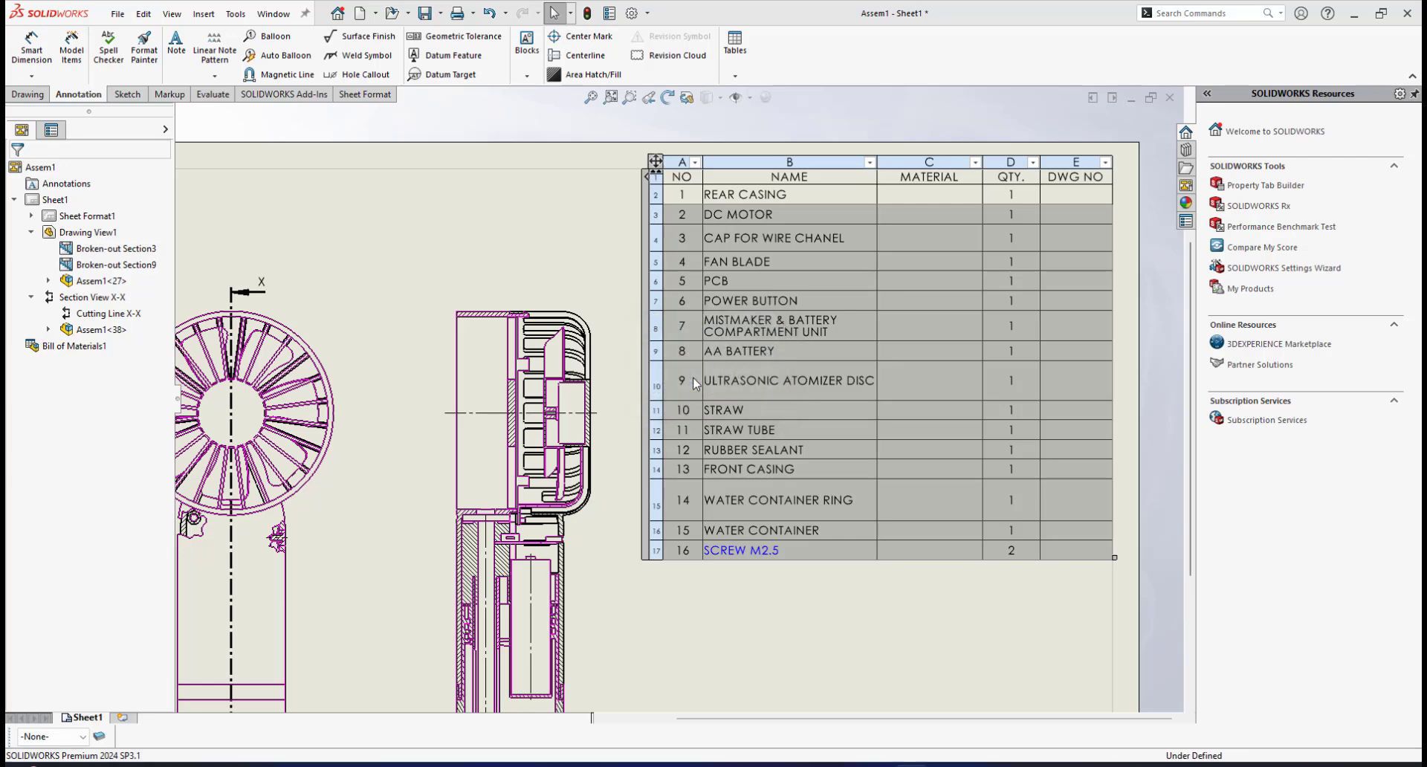
pyautogui.click(787, 531)
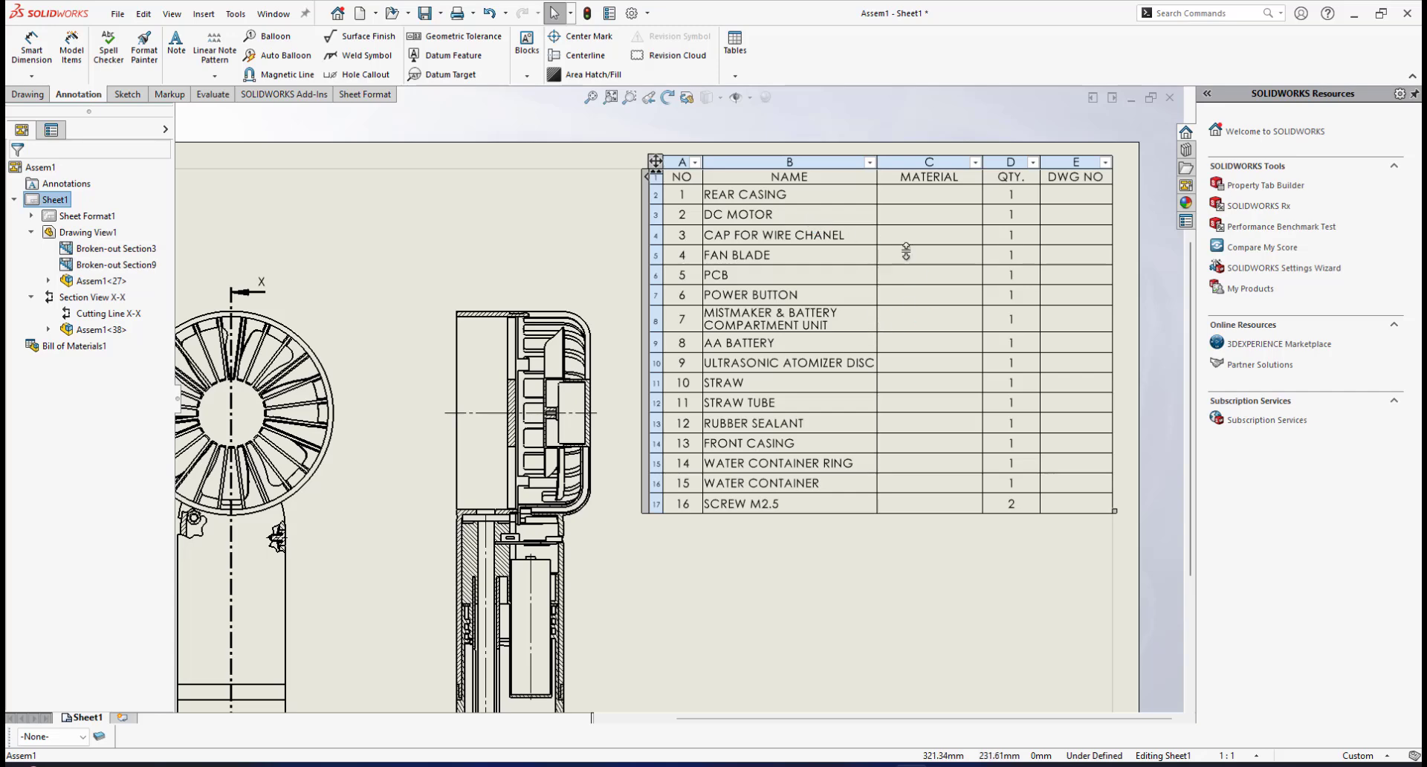
# Step: Examine the bill of materials' MATERIAL entries and the table's placement beside the two views on the sheet
pyautogui.scroll(-3, 958, 208)
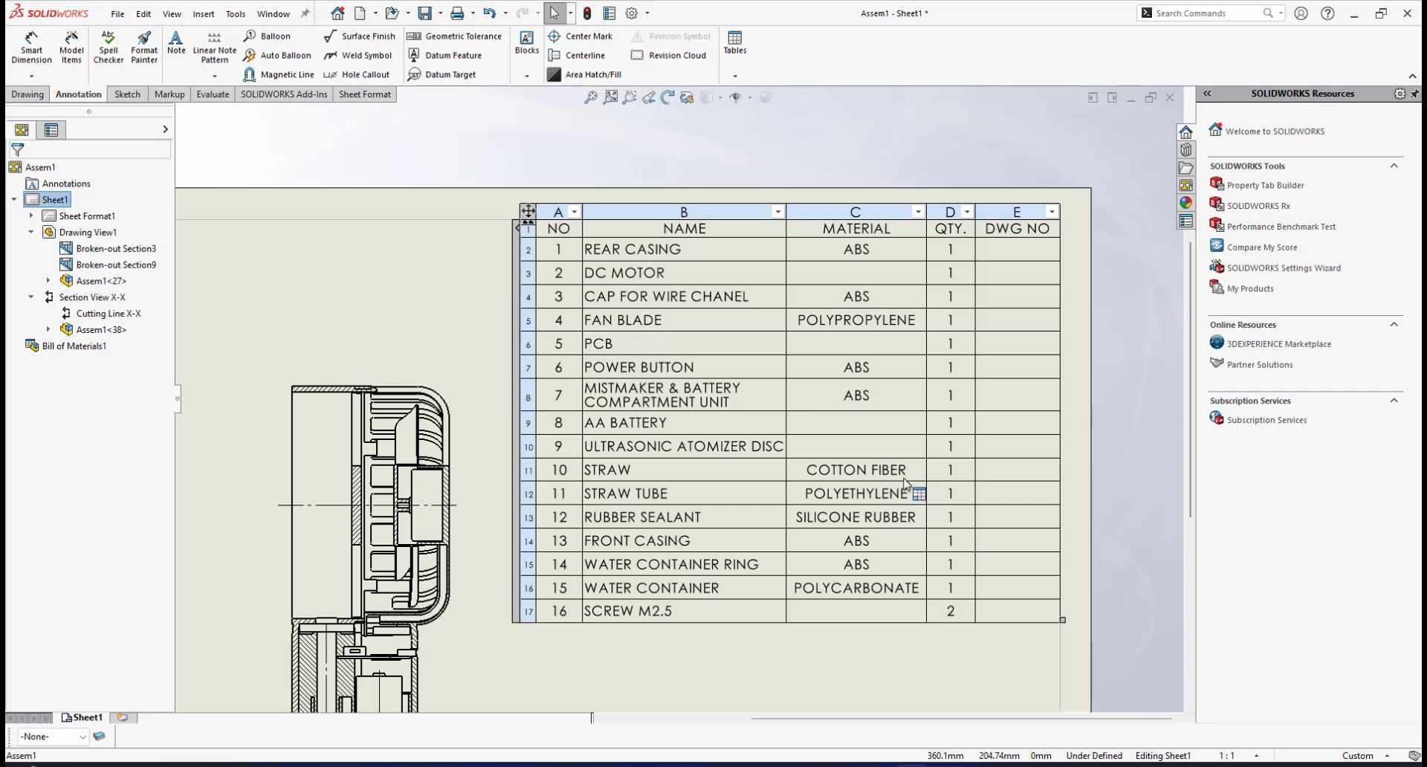
pyautogui.scroll(-1, 901, 443)
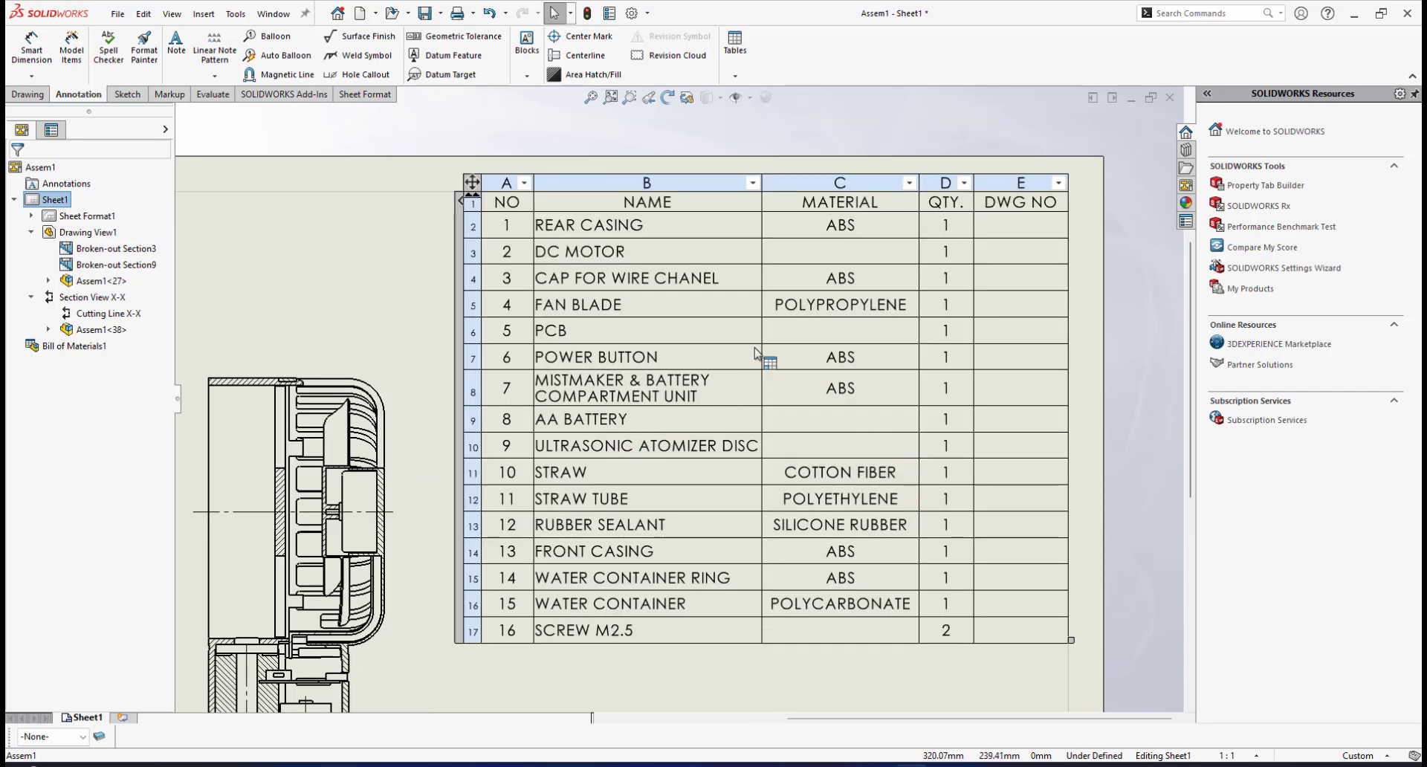
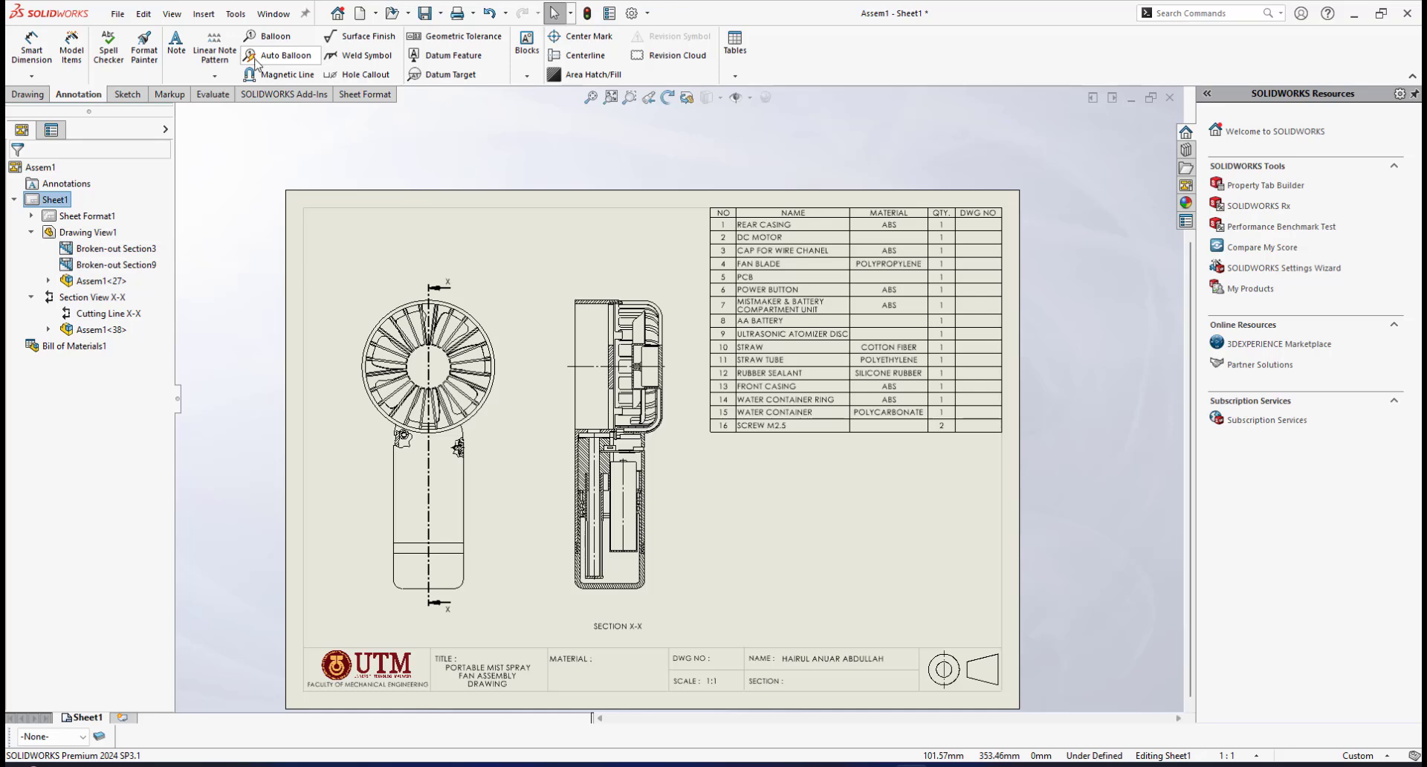
pyautogui.click(717, 343)
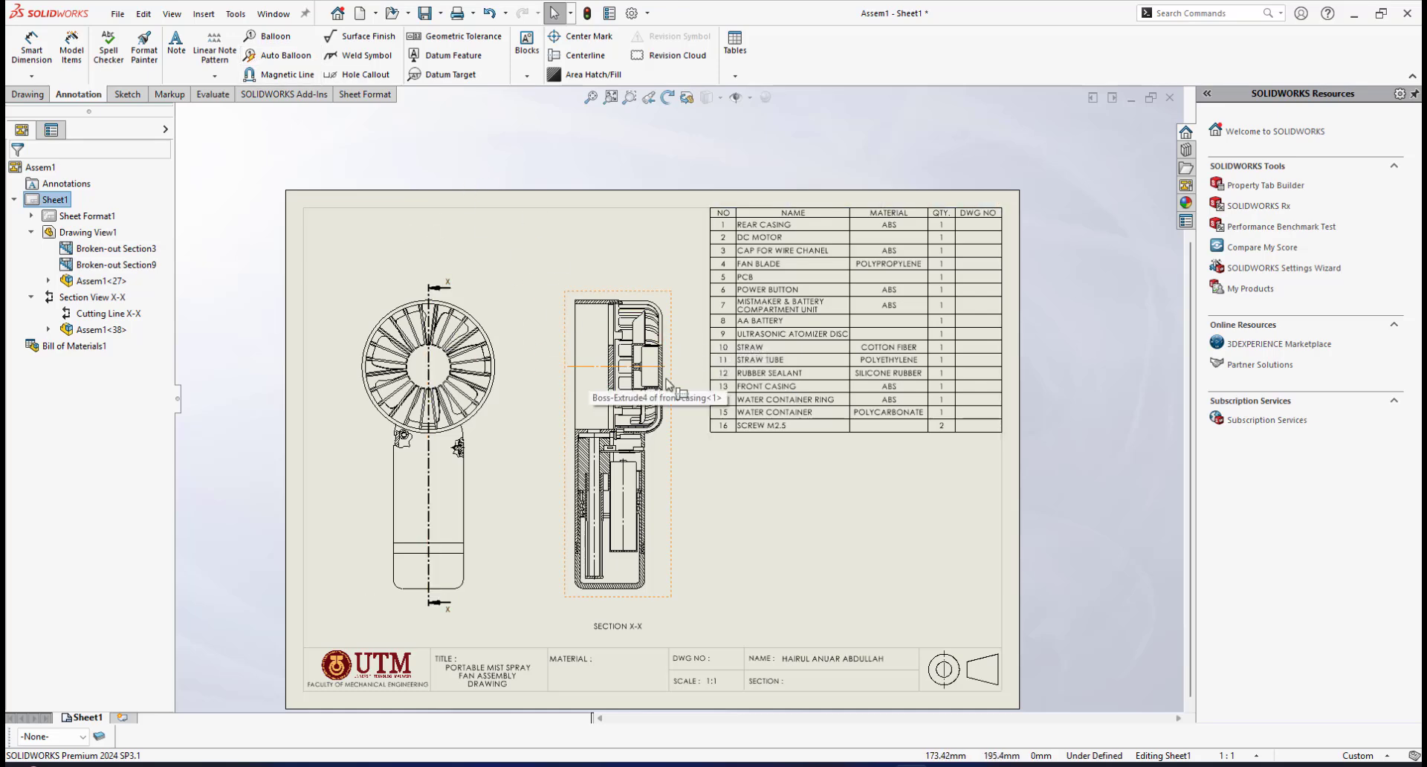
pyautogui.scroll(-1, 671, 379)
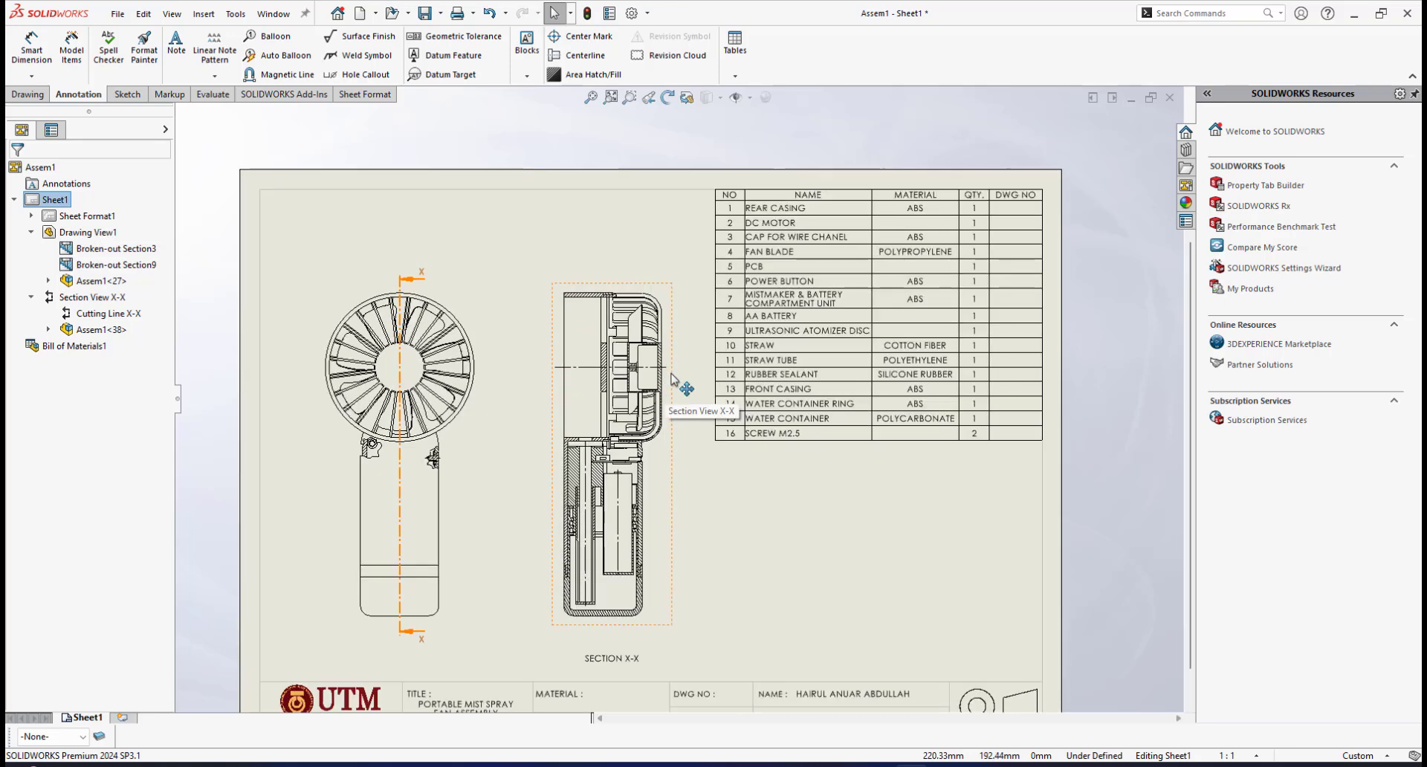
pyautogui.click(751, 386)
pyautogui.scroll(-1, 791, 379)
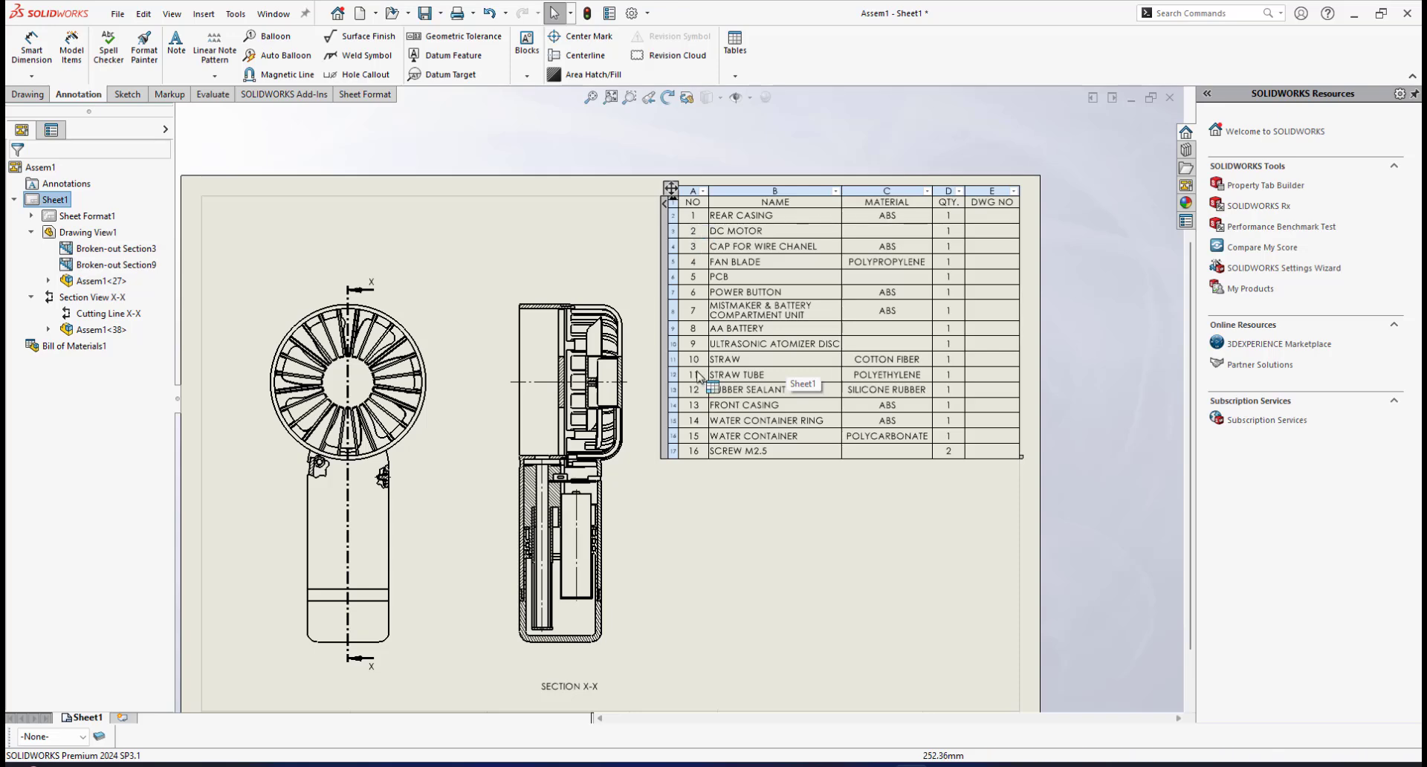
pyautogui.scroll(1, 639, 462)
pyautogui.scroll(1, 636, 460)
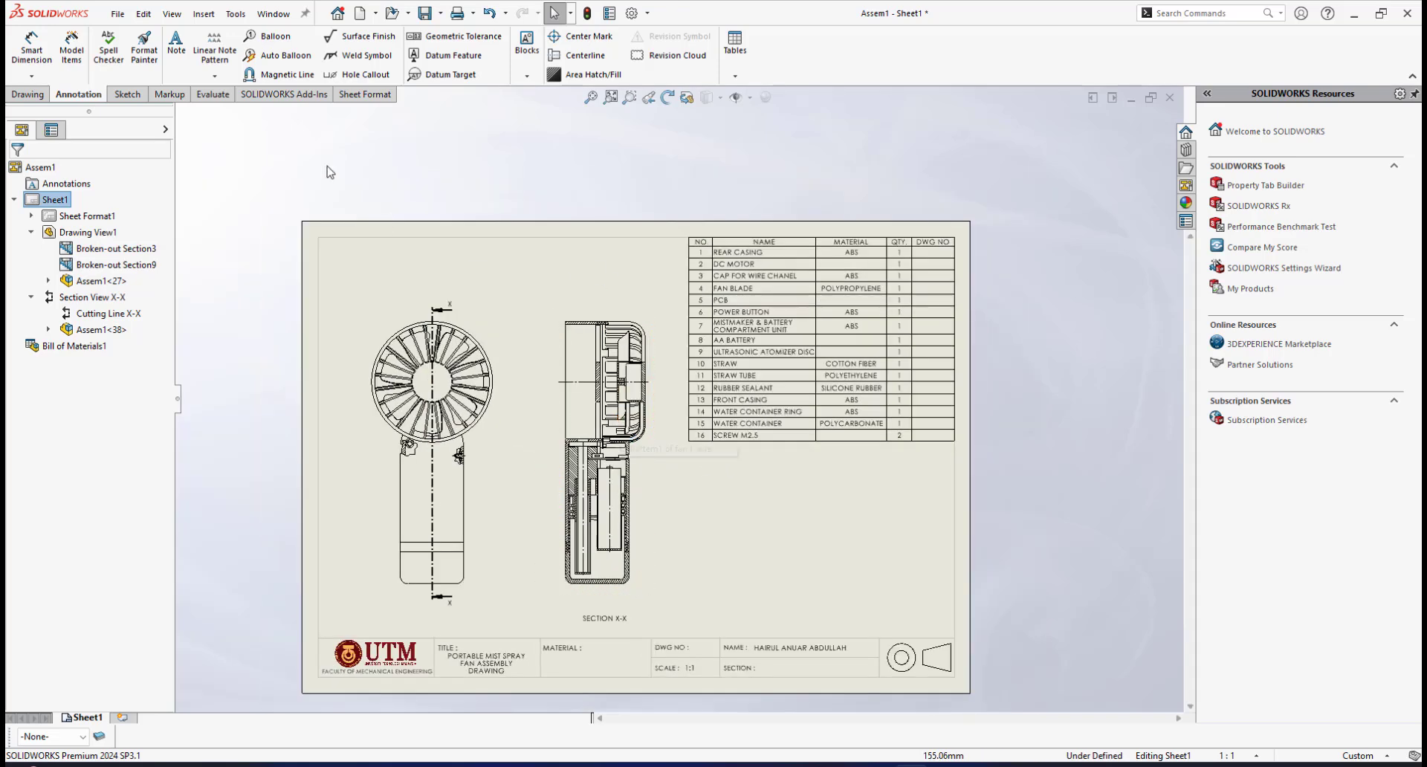
# Step: Attach a circular item-number balloon to the rear casing's curved outer wall in Section View X-X, placing it between the casing and the table
pyautogui.click(278, 37)
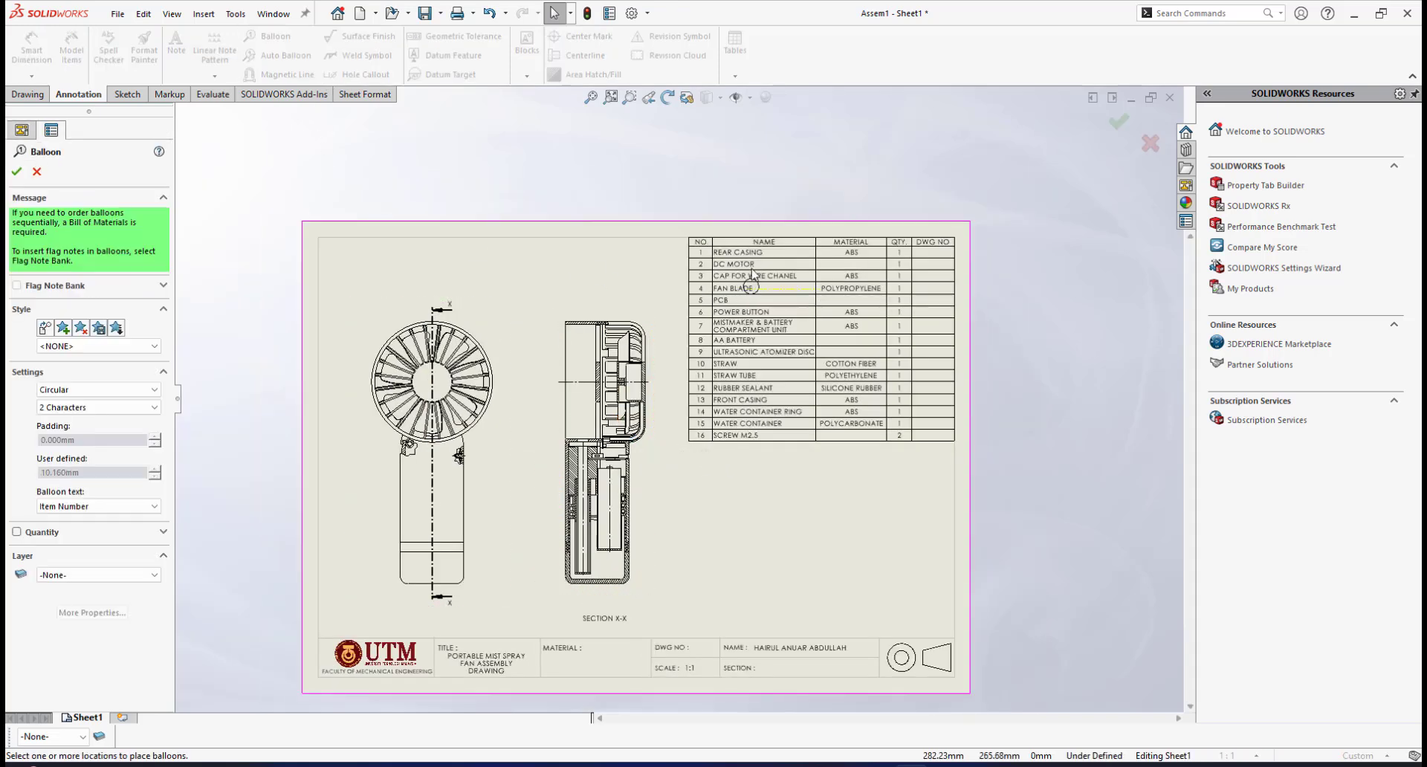
pyautogui.scroll(-2, 758, 252)
pyautogui.scroll(-1, 701, 247)
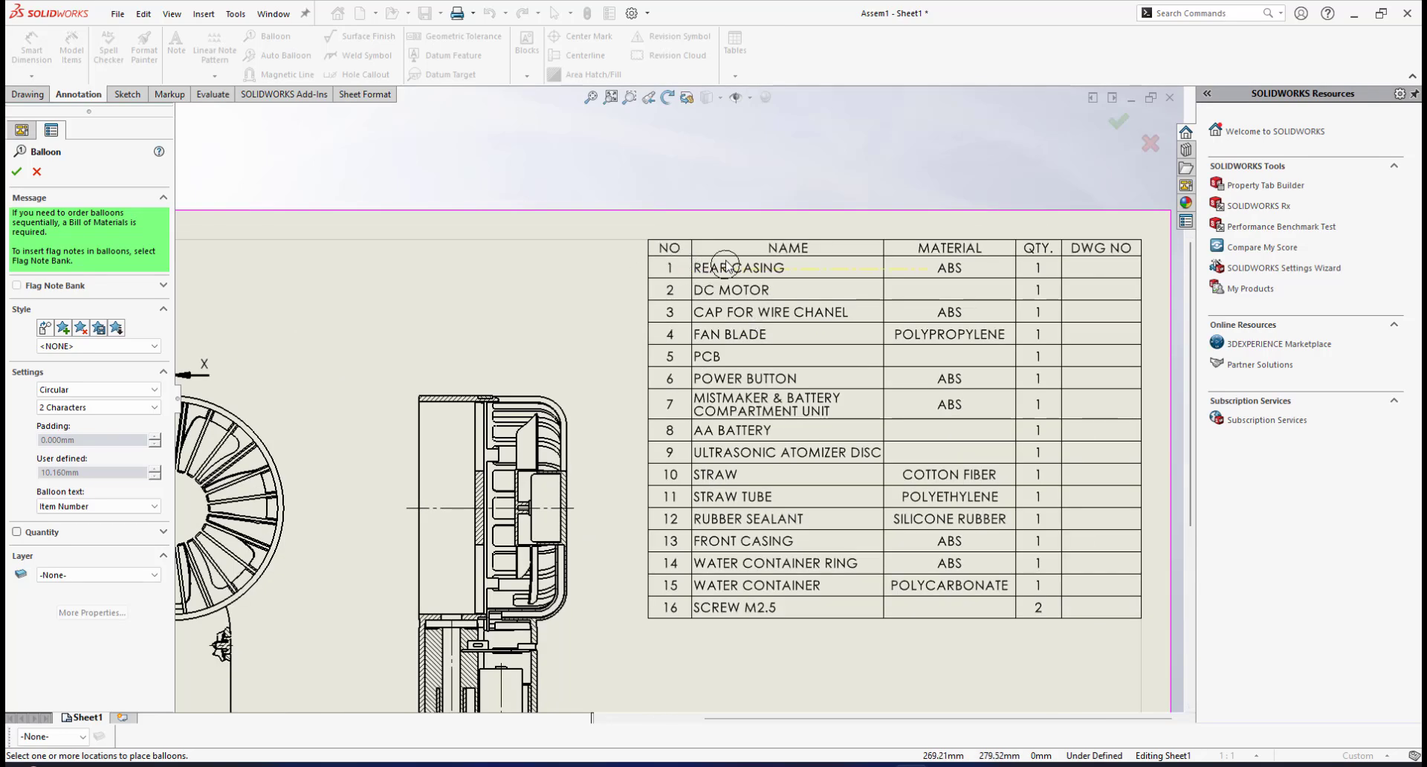
pyautogui.scroll(4, 703, 266)
pyautogui.scroll(-3, 653, 367)
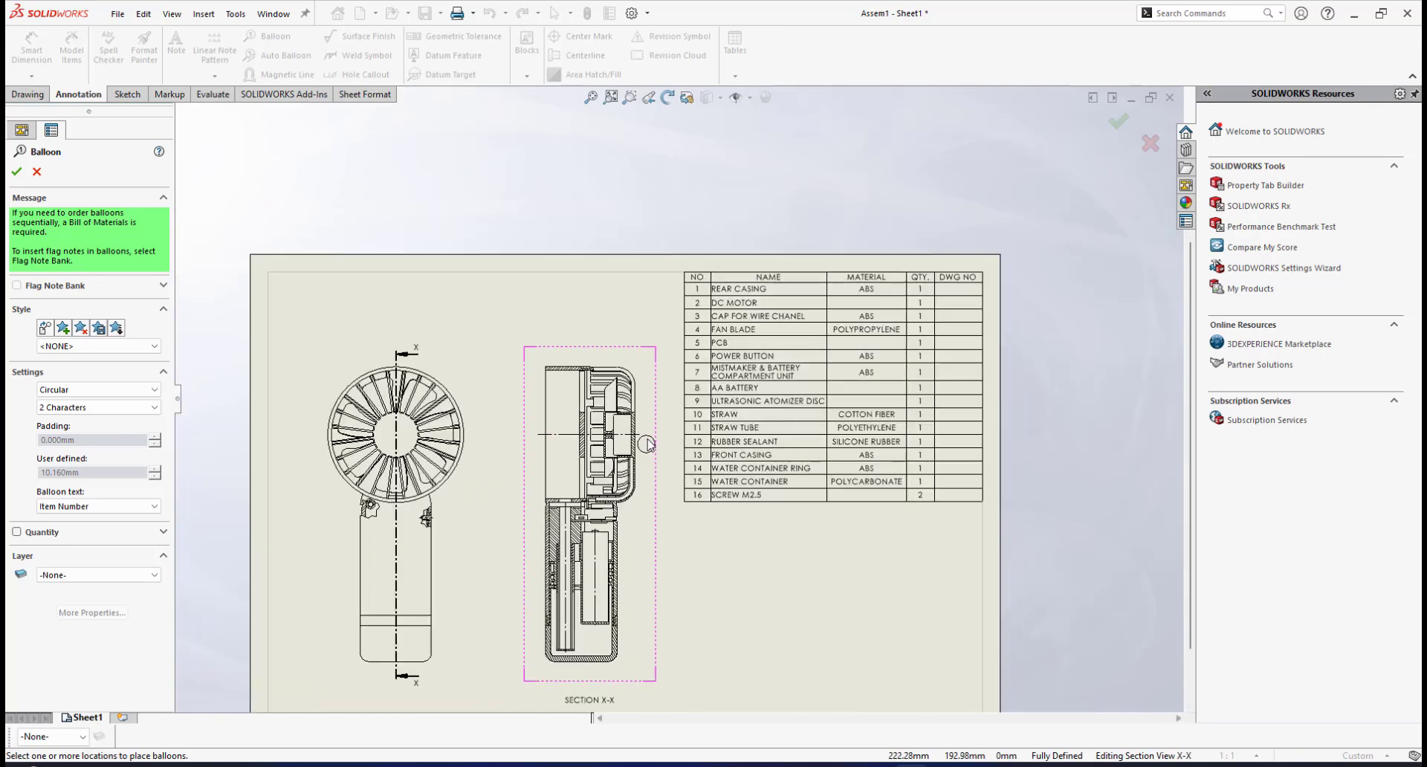
pyautogui.scroll(-4, 645, 385)
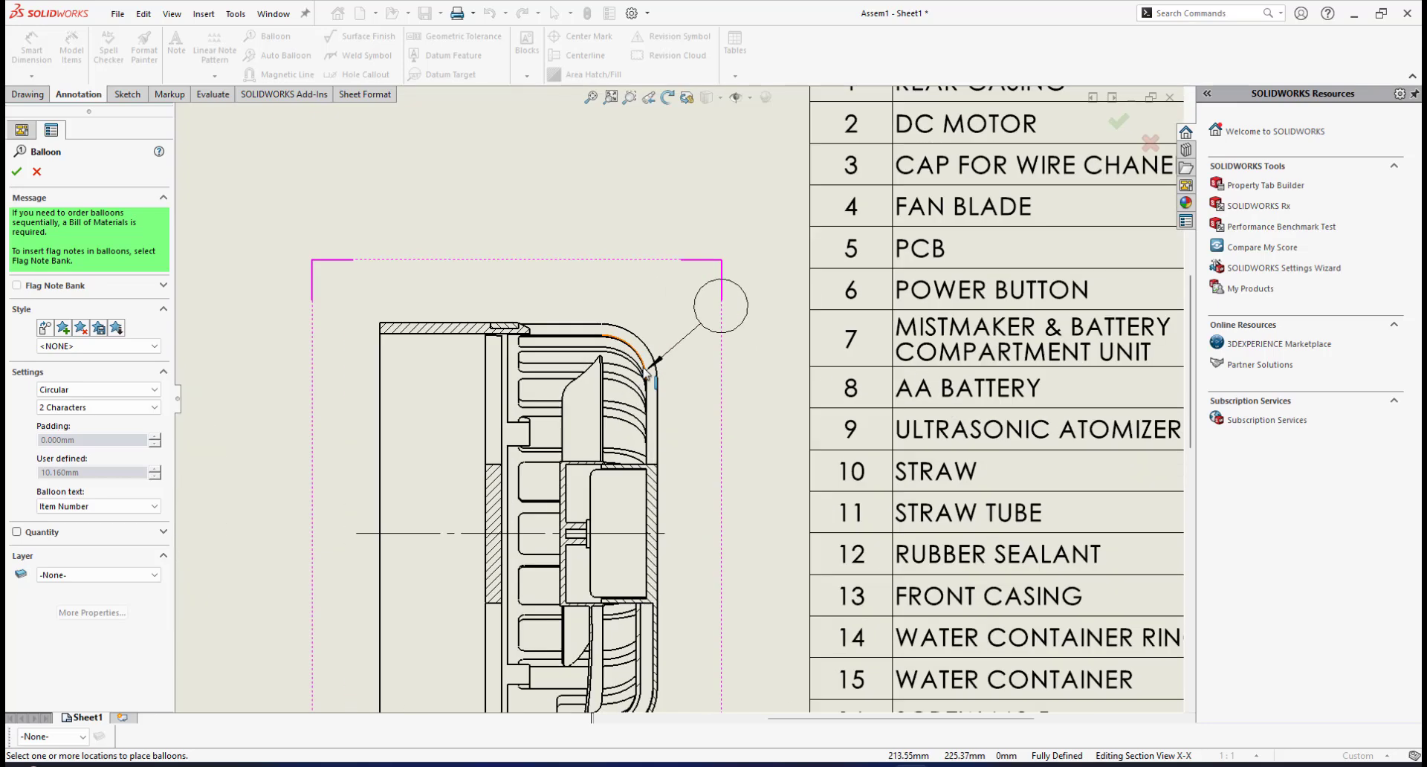
pyautogui.scroll(4, 669, 468)
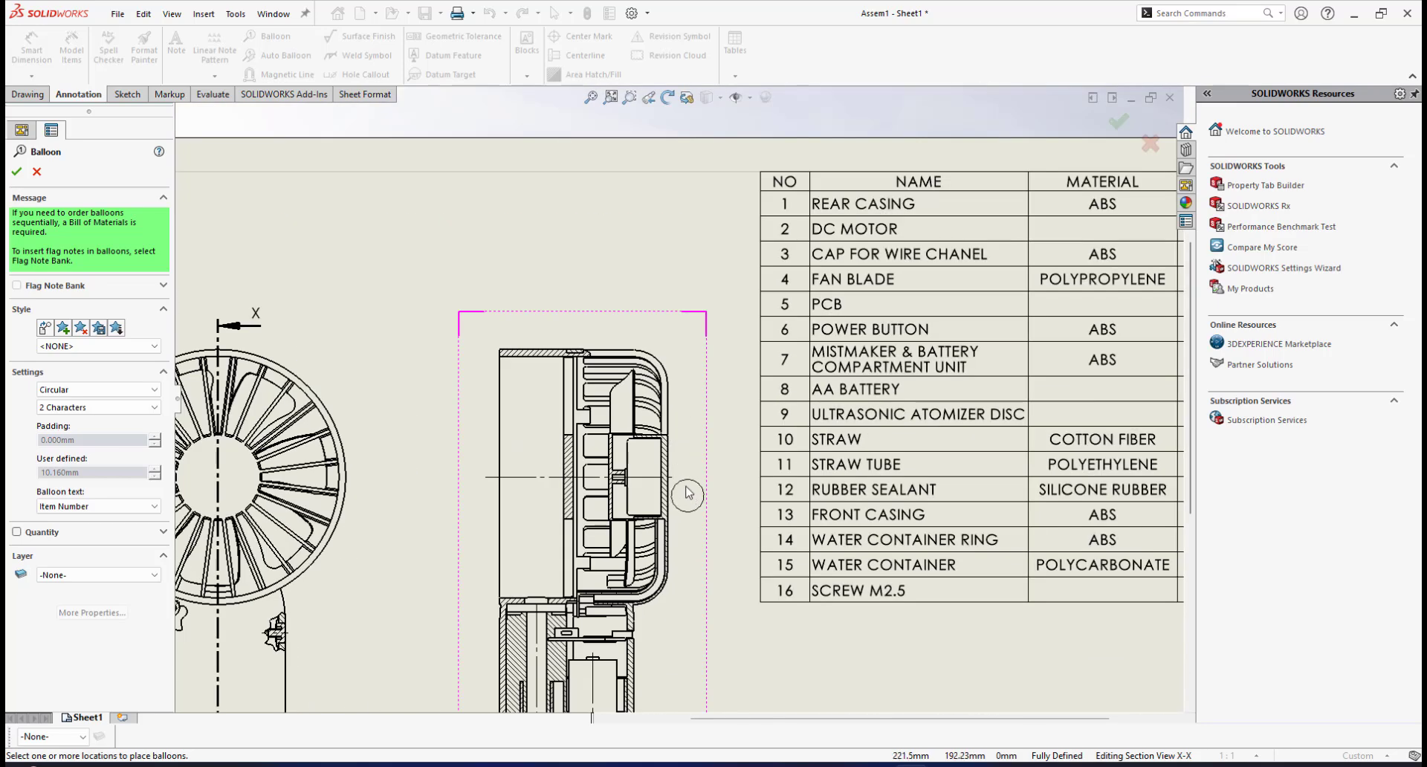
pyautogui.scroll(1, 682, 501)
pyautogui.scroll(-5, 682, 500)
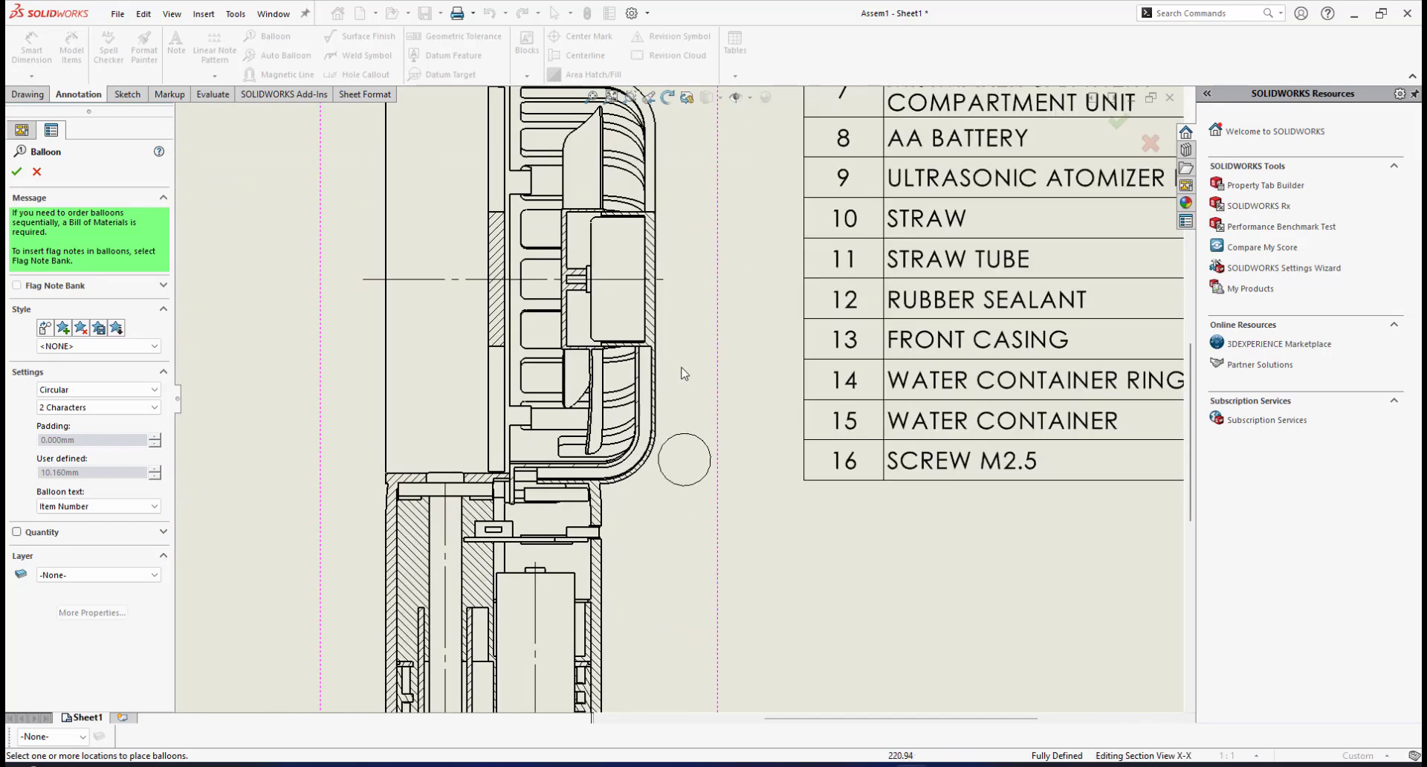
pyautogui.scroll(1, 673, 308)
pyautogui.scroll(-2, 672, 289)
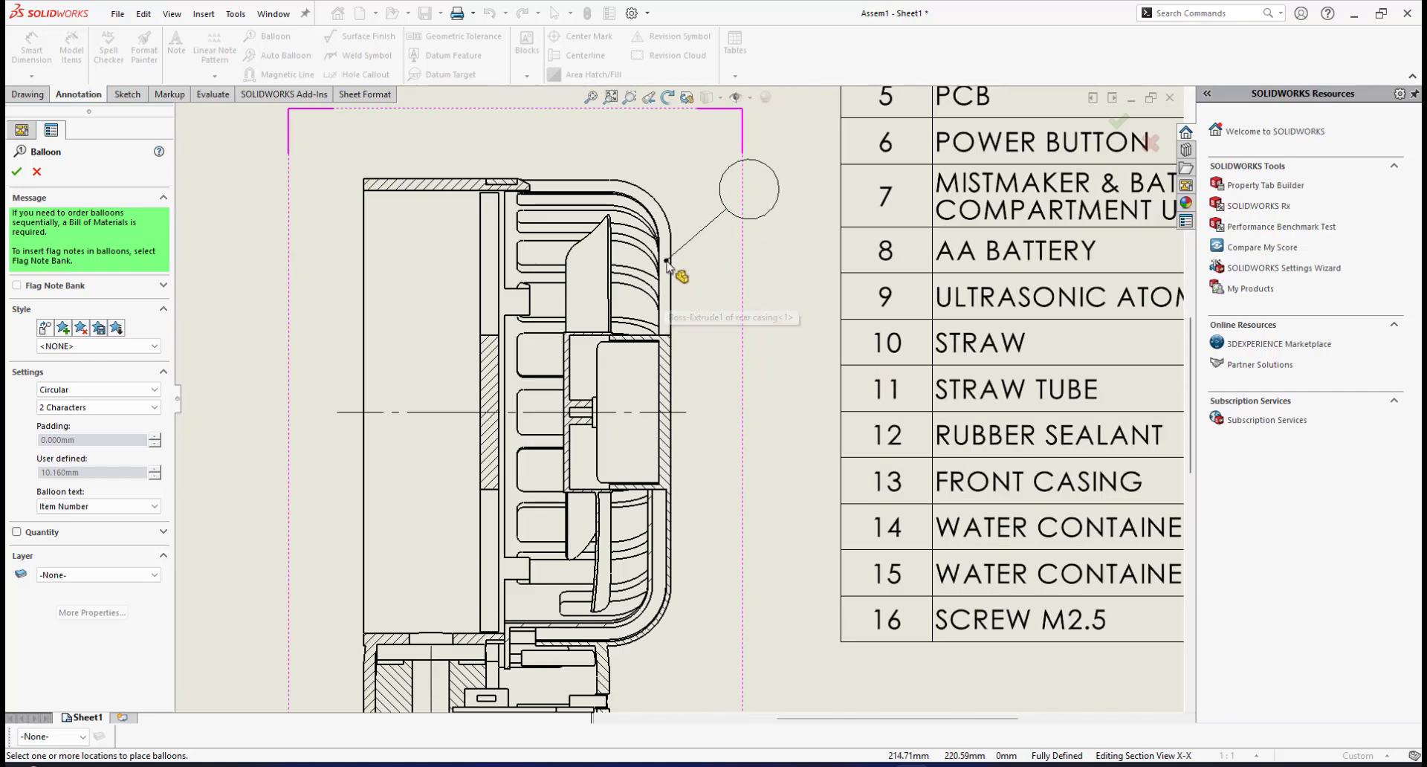
pyautogui.click(666, 263)
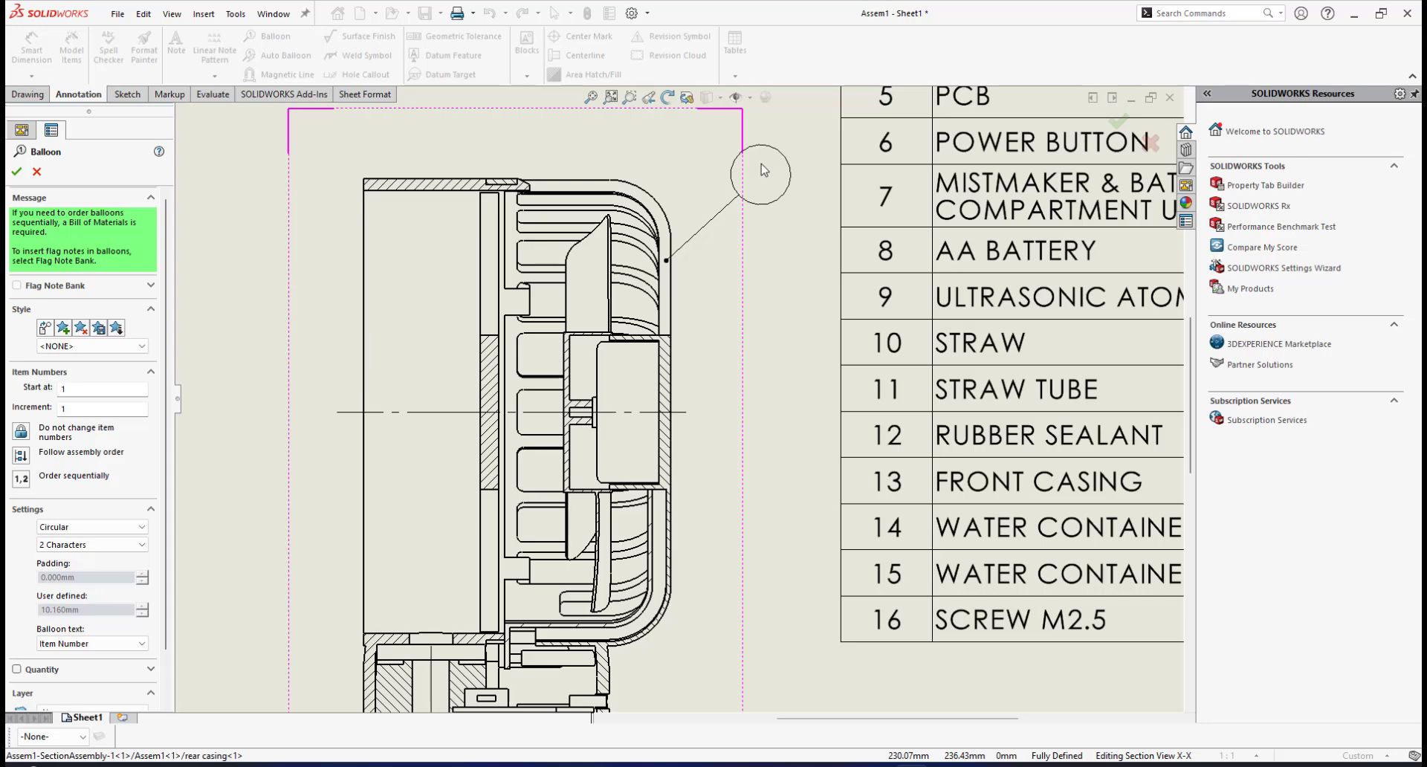
pyautogui.click(770, 176)
# Step: Attach an item-number balloon to the DC motor in Section View X-X, placing it directly below the rear casing's balloon
pyautogui.scroll(5, 773, 286)
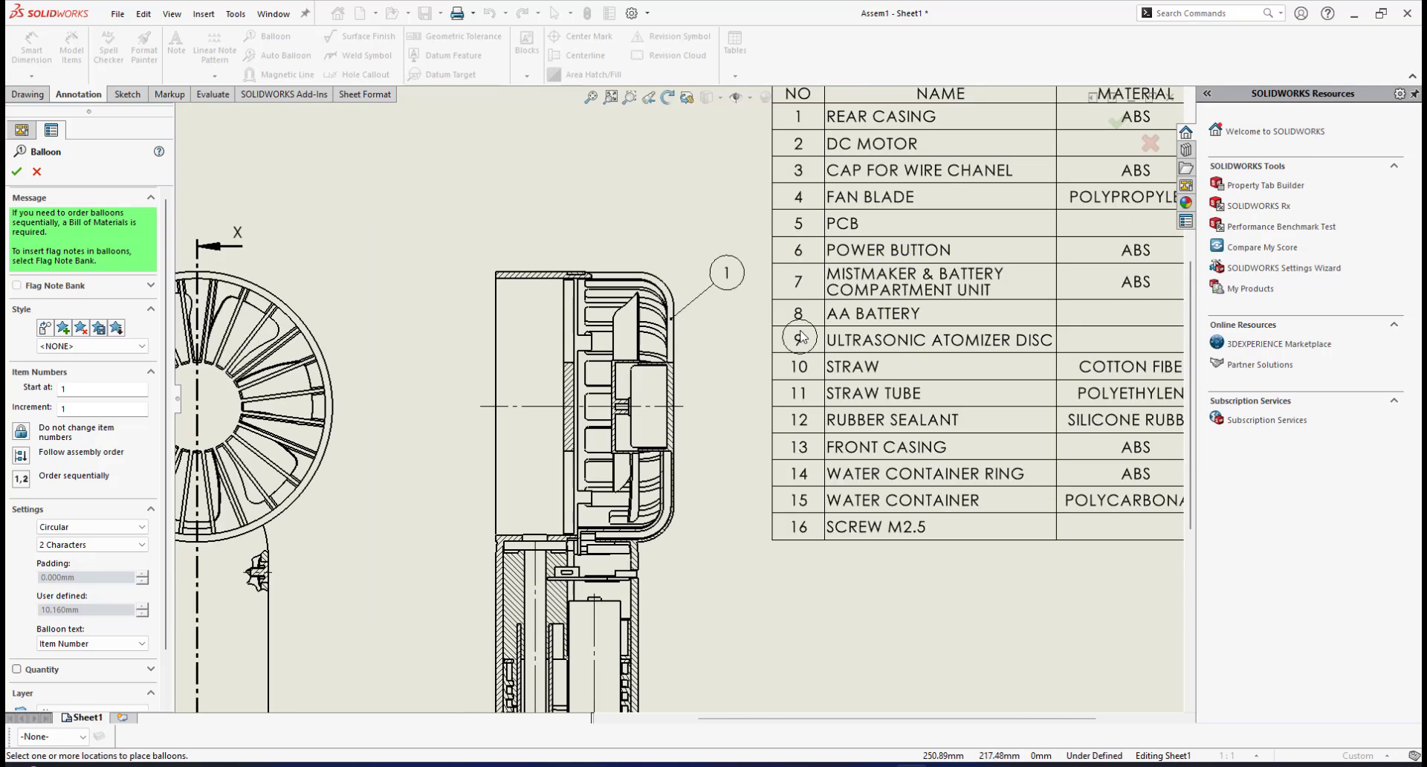
pyautogui.scroll(-2, 772, 297)
pyautogui.scroll(-3, 632, 522)
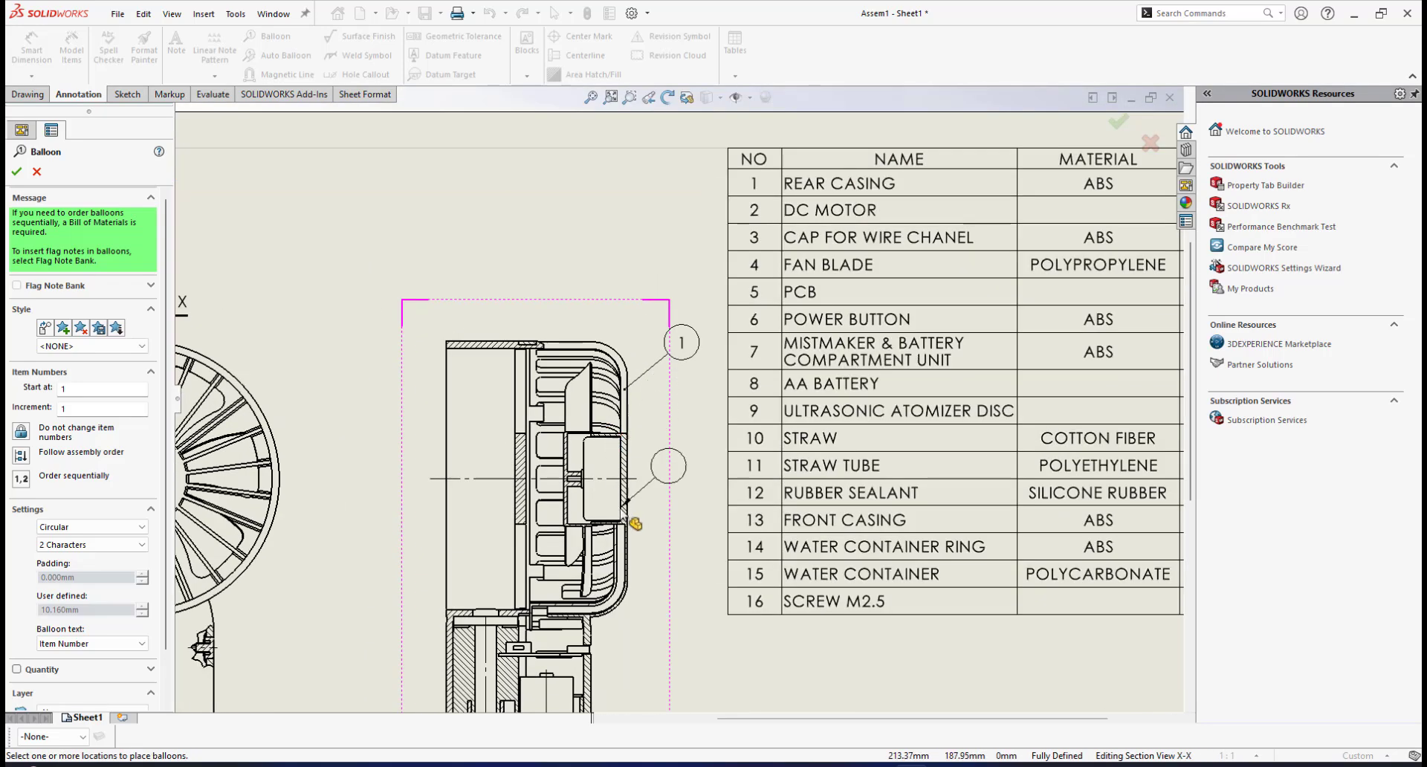
pyautogui.click(607, 434)
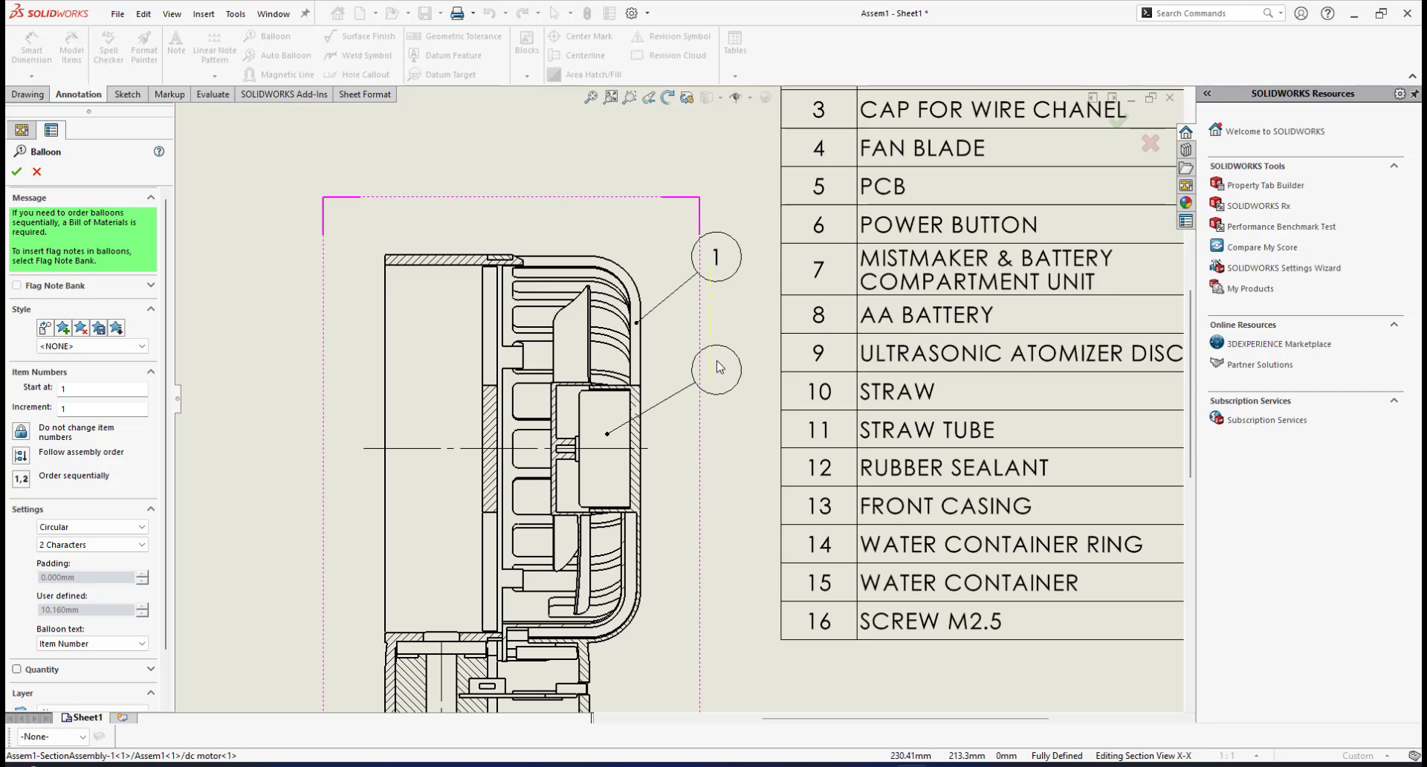
pyautogui.click(717, 367)
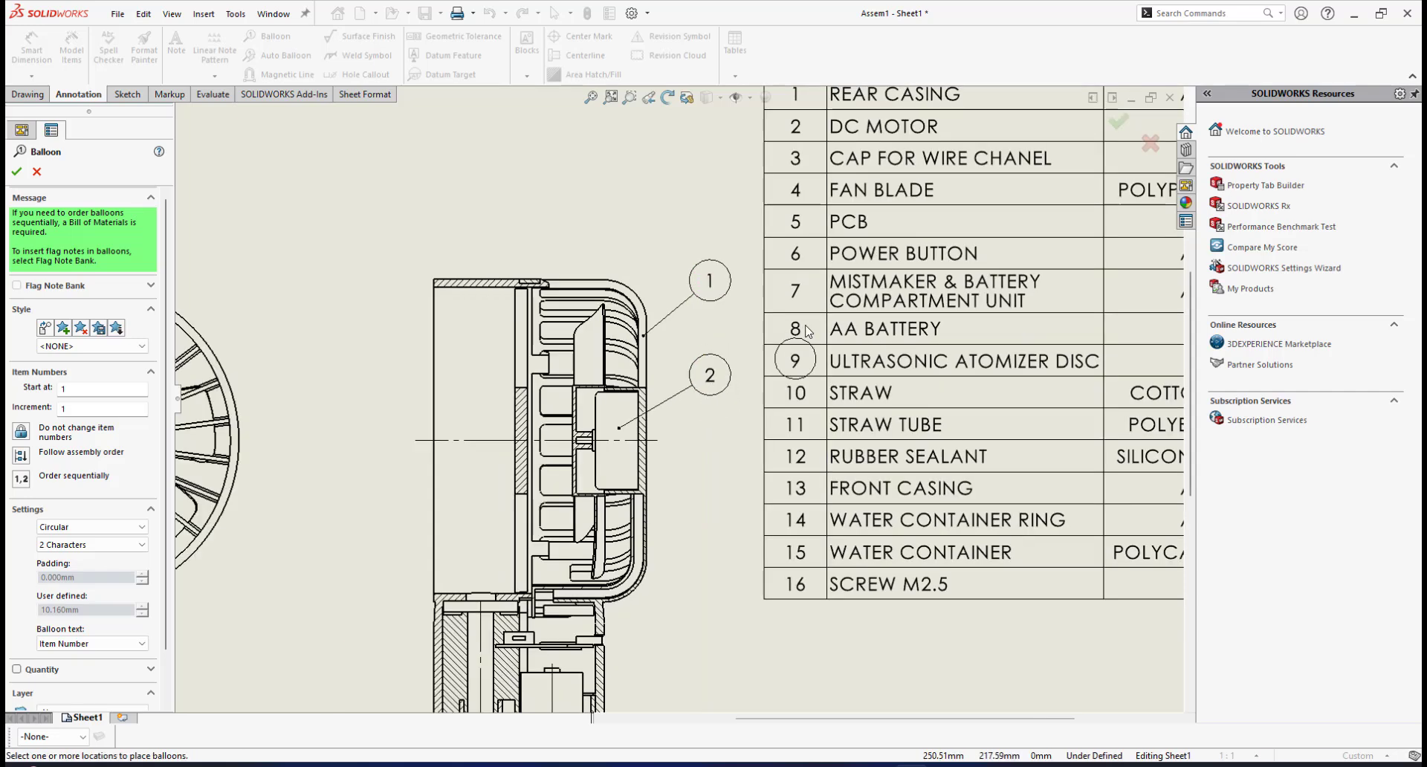
# Step: Examine the junction below the fan housing in Section View X-X for the wire channel cap, and end balloon placement
pyautogui.scroll(2, 680, 401)
pyautogui.scroll(-1, 728, 414)
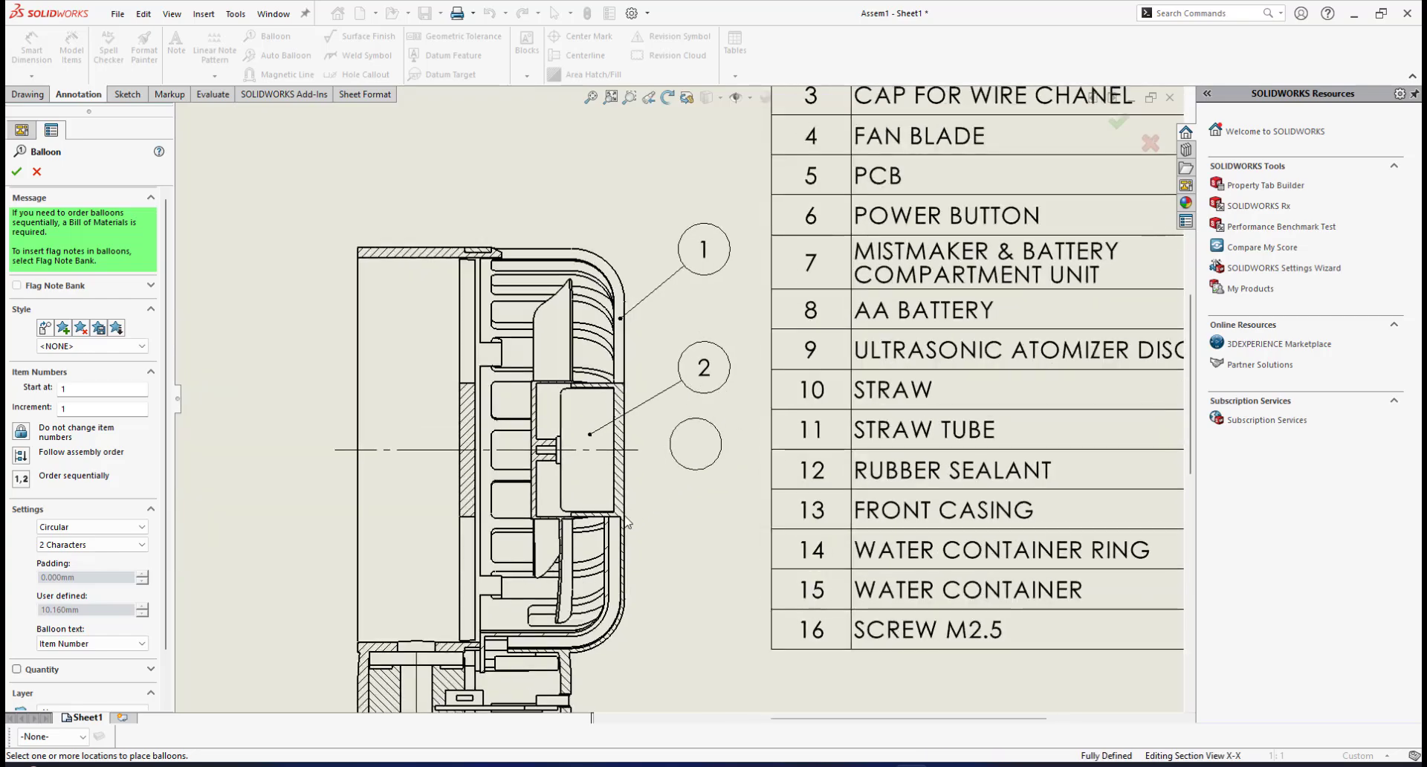
pyautogui.scroll(3, 672, 572)
pyautogui.scroll(-1, 631, 532)
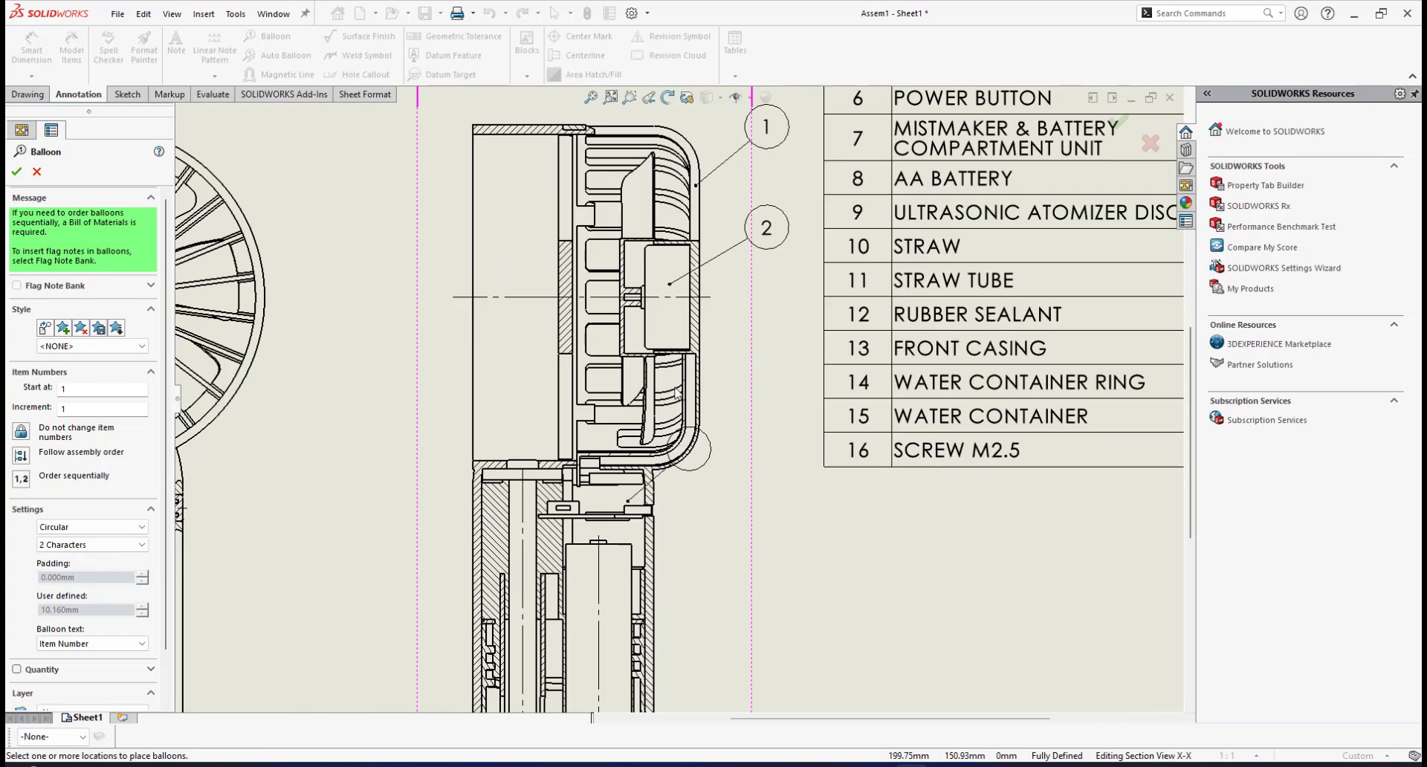
pyautogui.scroll(1, 639, 526)
pyautogui.scroll(-1, 659, 513)
pyautogui.scroll(-3, 659, 507)
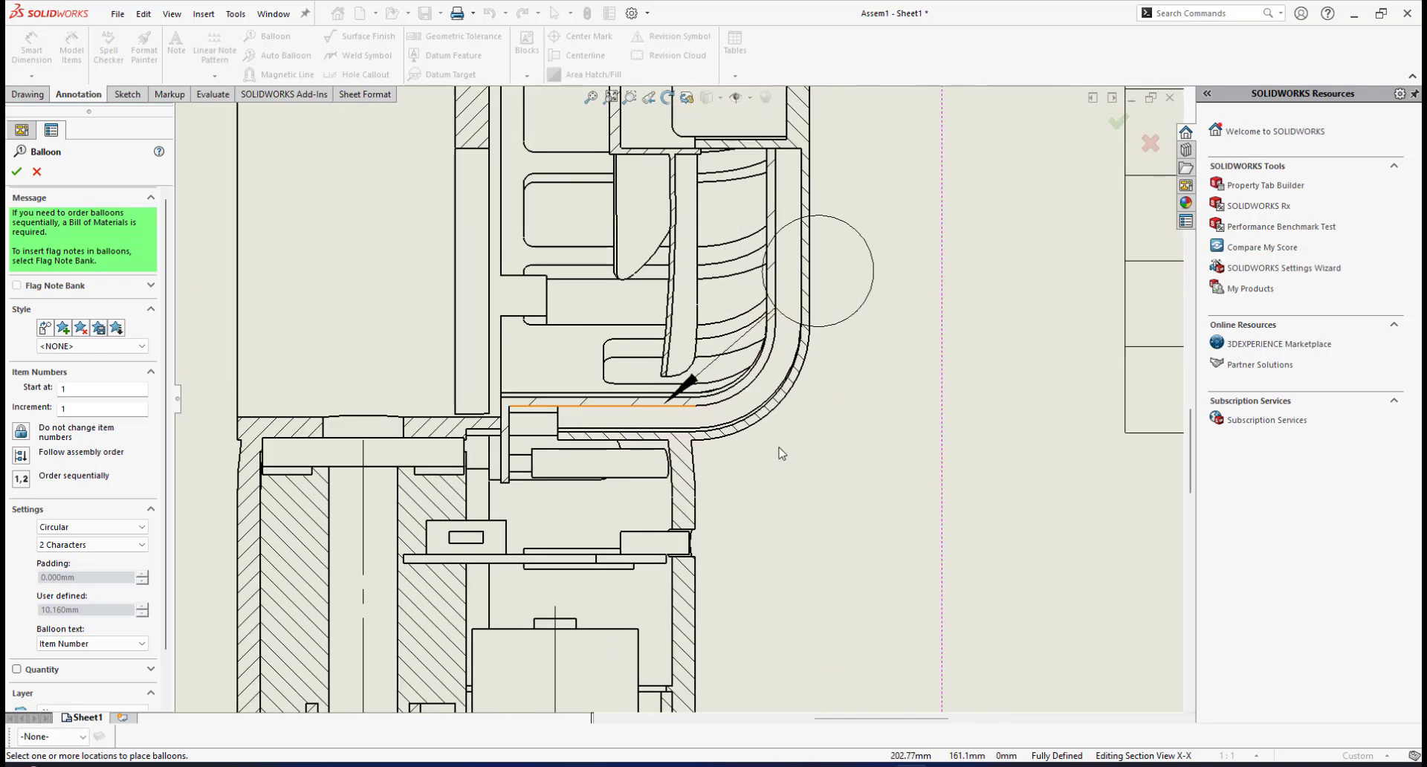
pyautogui.scroll(1, 773, 444)
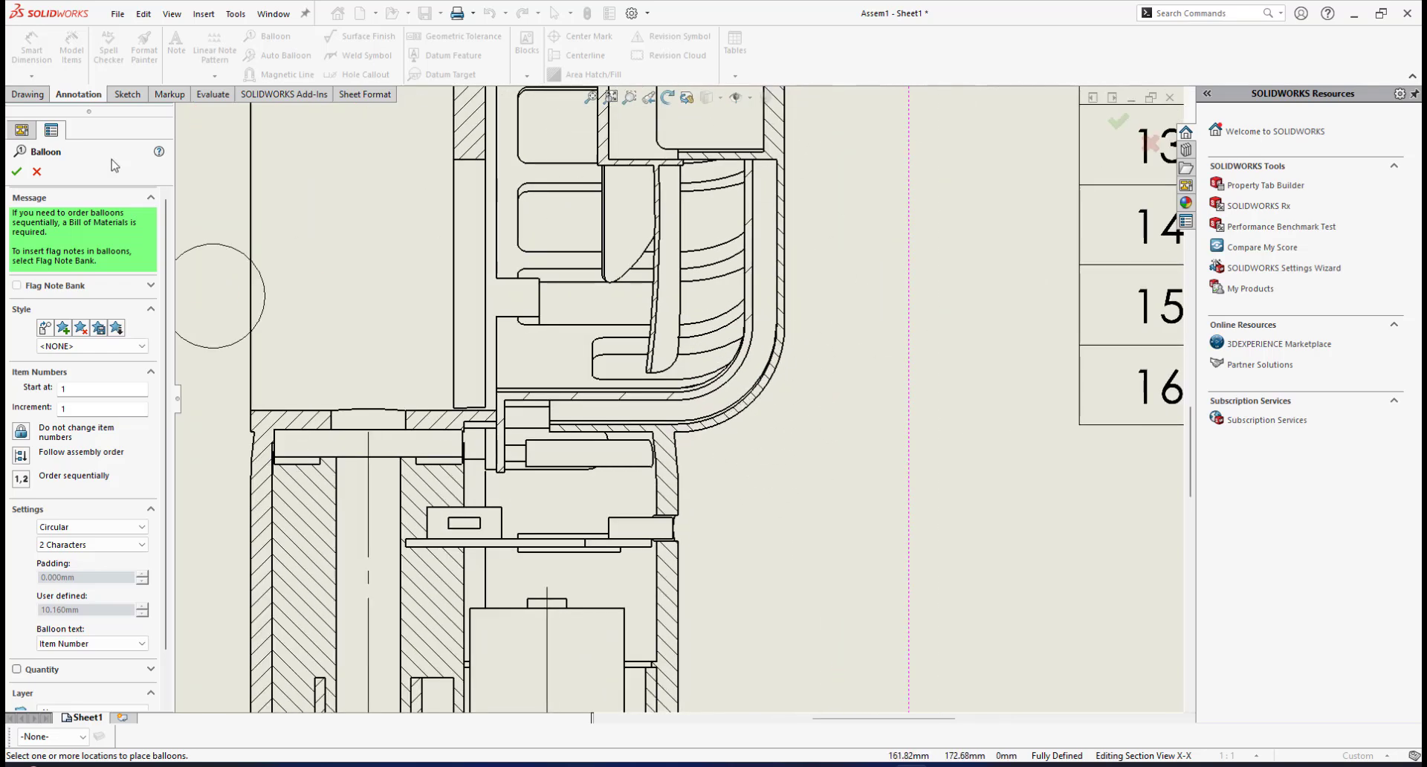
pyautogui.click(16, 174)
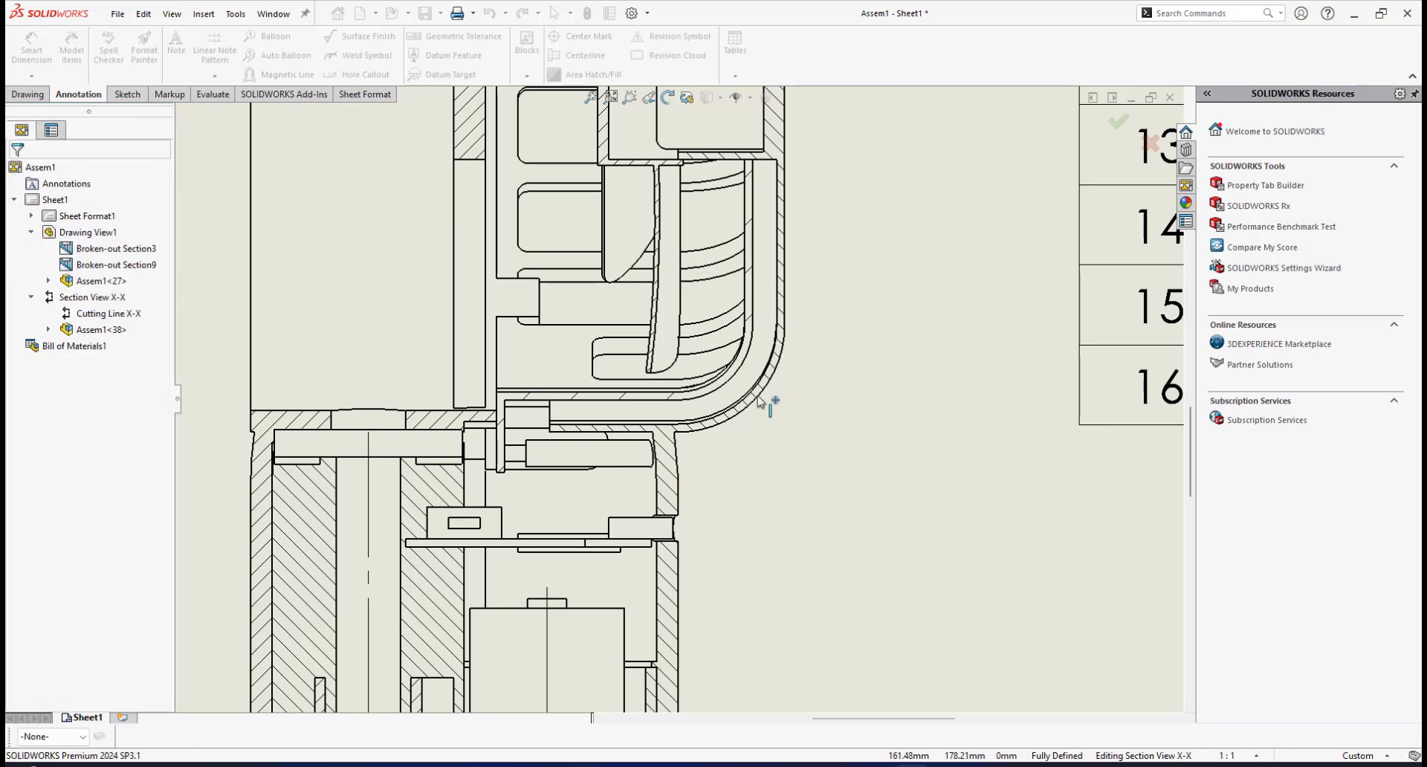
# Step: Override the wire channel cap's material crosshatch in Section View X-X with a Parallel Lines hatch at scale 3
pyautogui.scroll(-2, 720, 445)
pyautogui.scroll(2, 638, 428)
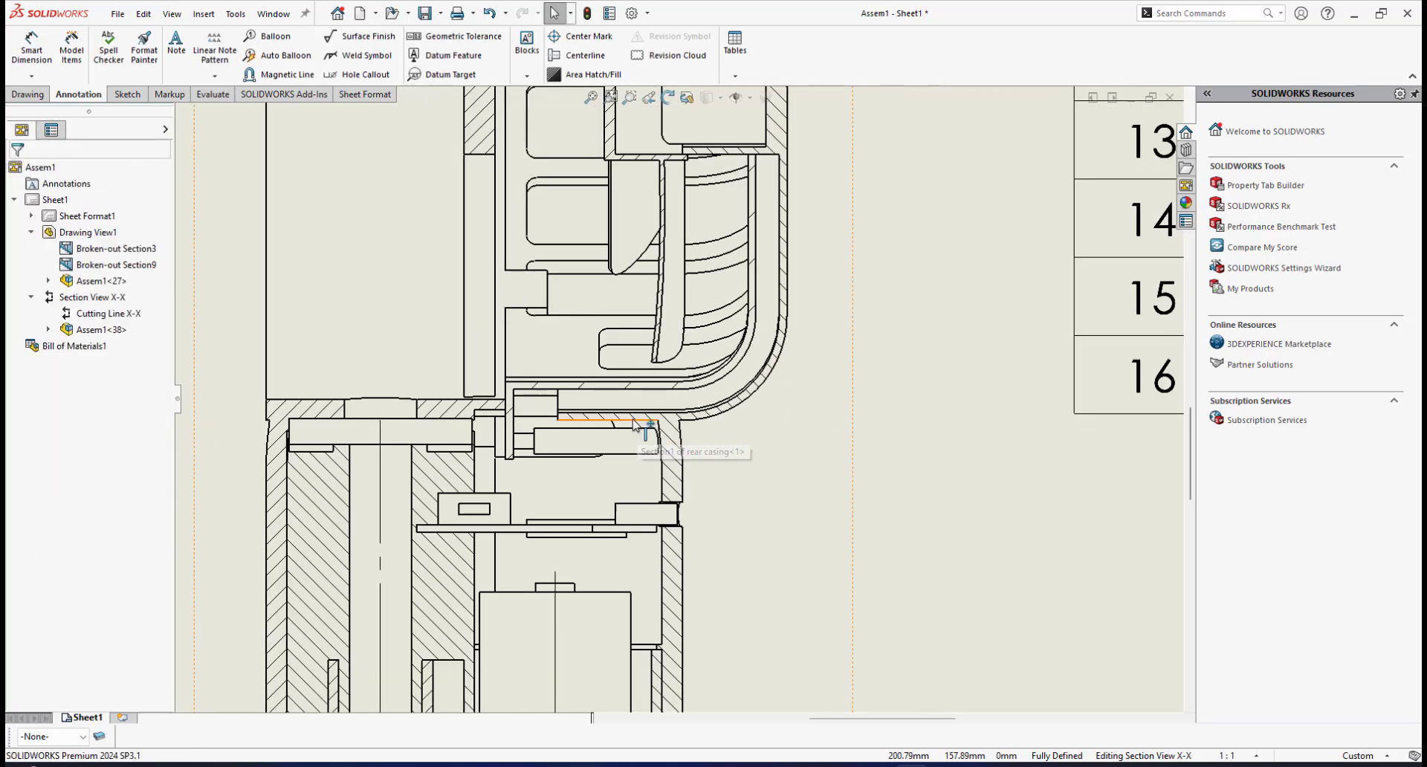
pyautogui.scroll(-3, 632, 408)
pyautogui.scroll(-1, 580, 374)
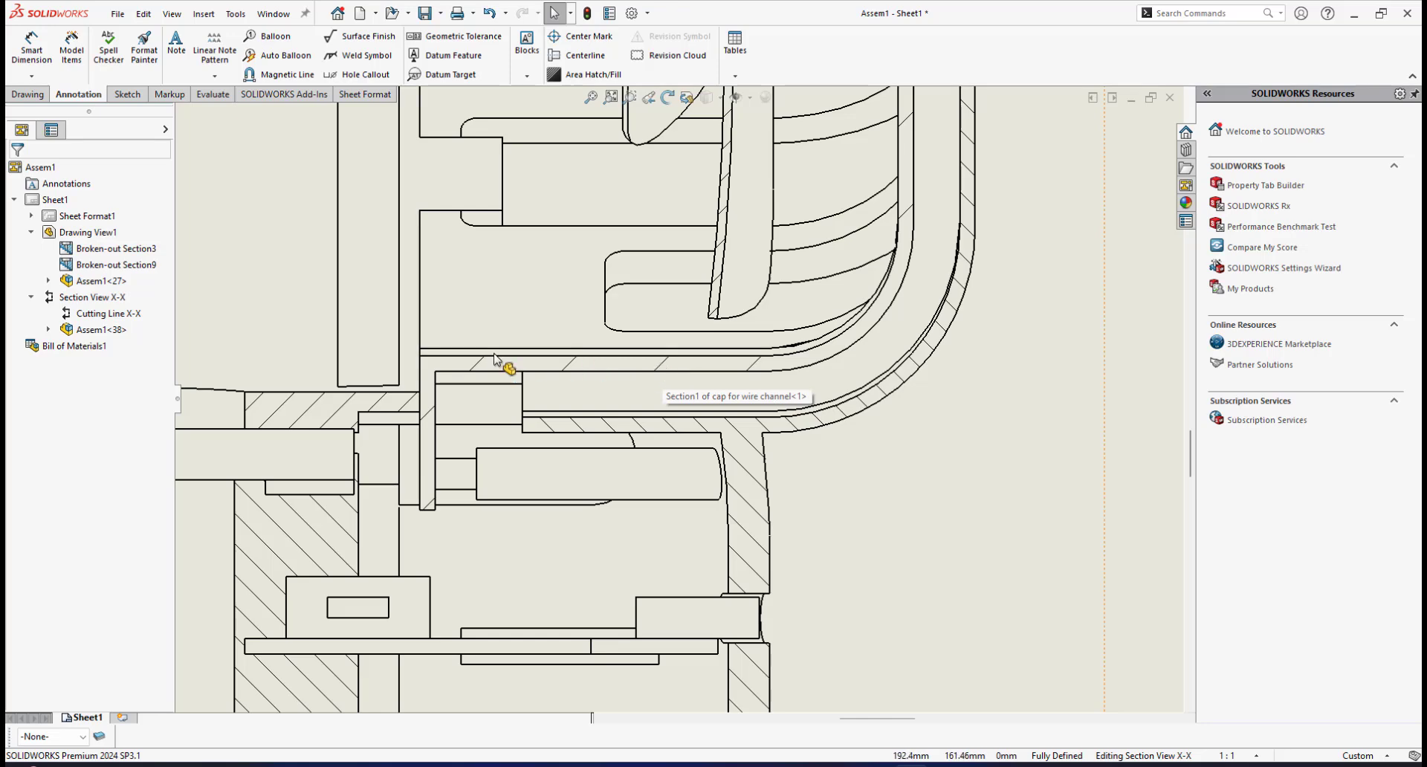
pyautogui.click(660, 367)
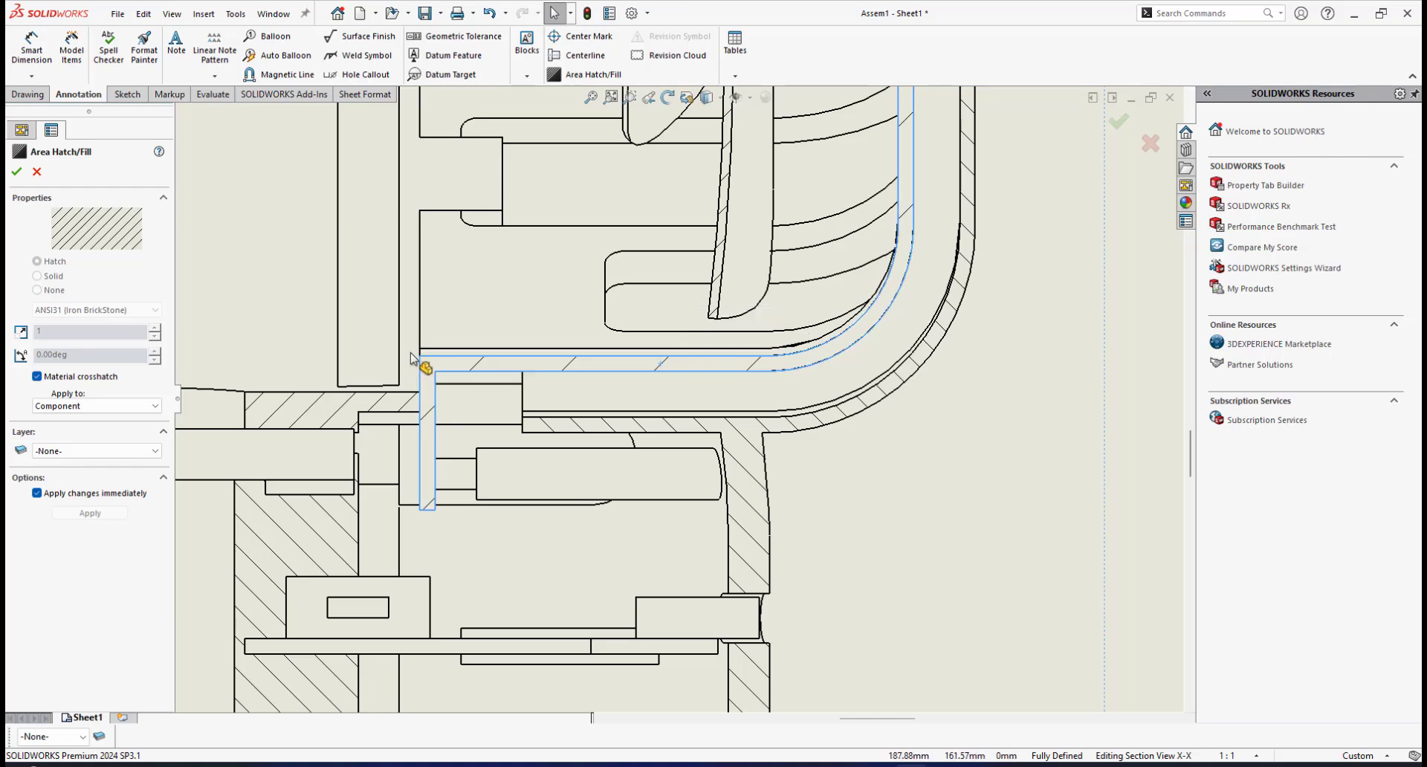
pyautogui.click(37, 377)
pyautogui.click(150, 309)
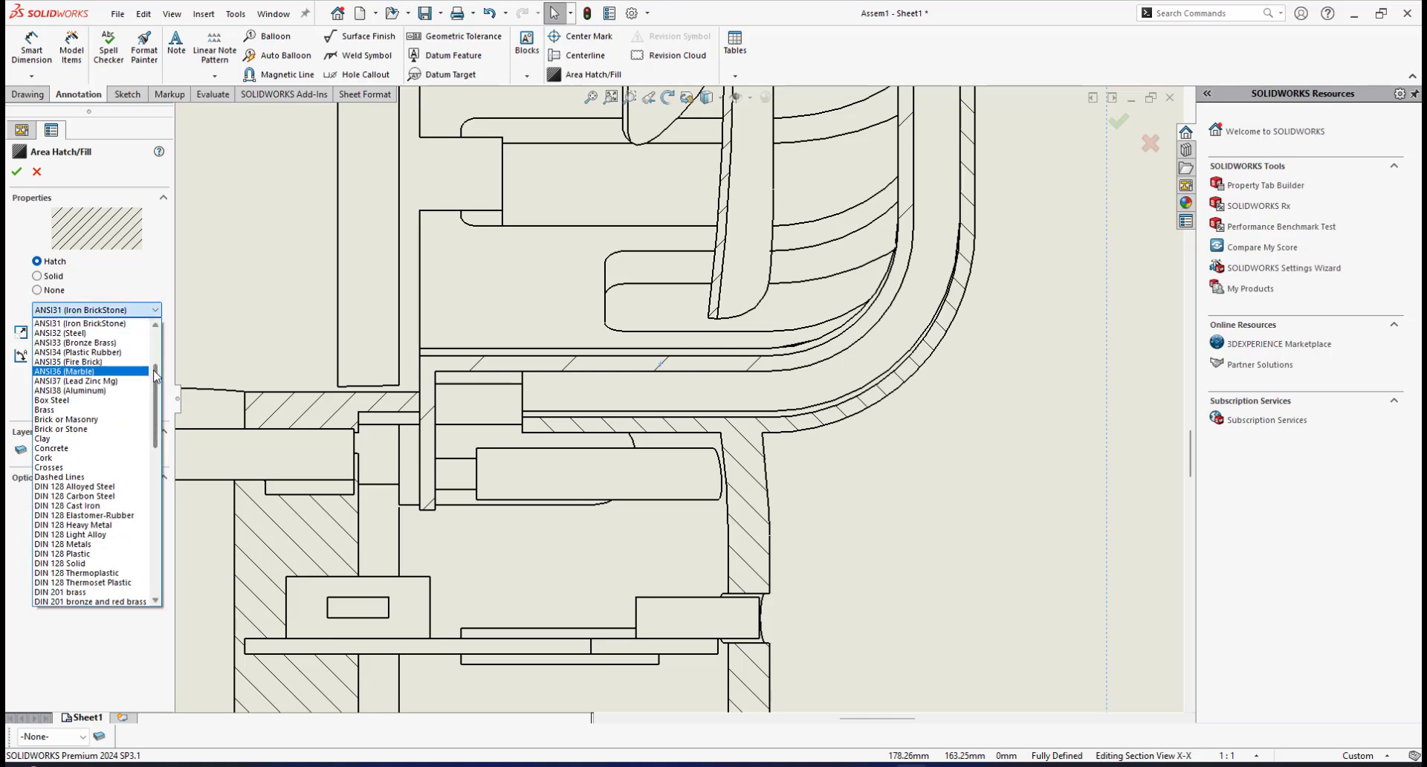
pyautogui.scroll(-10, 111, 520)
pyautogui.click(111, 515)
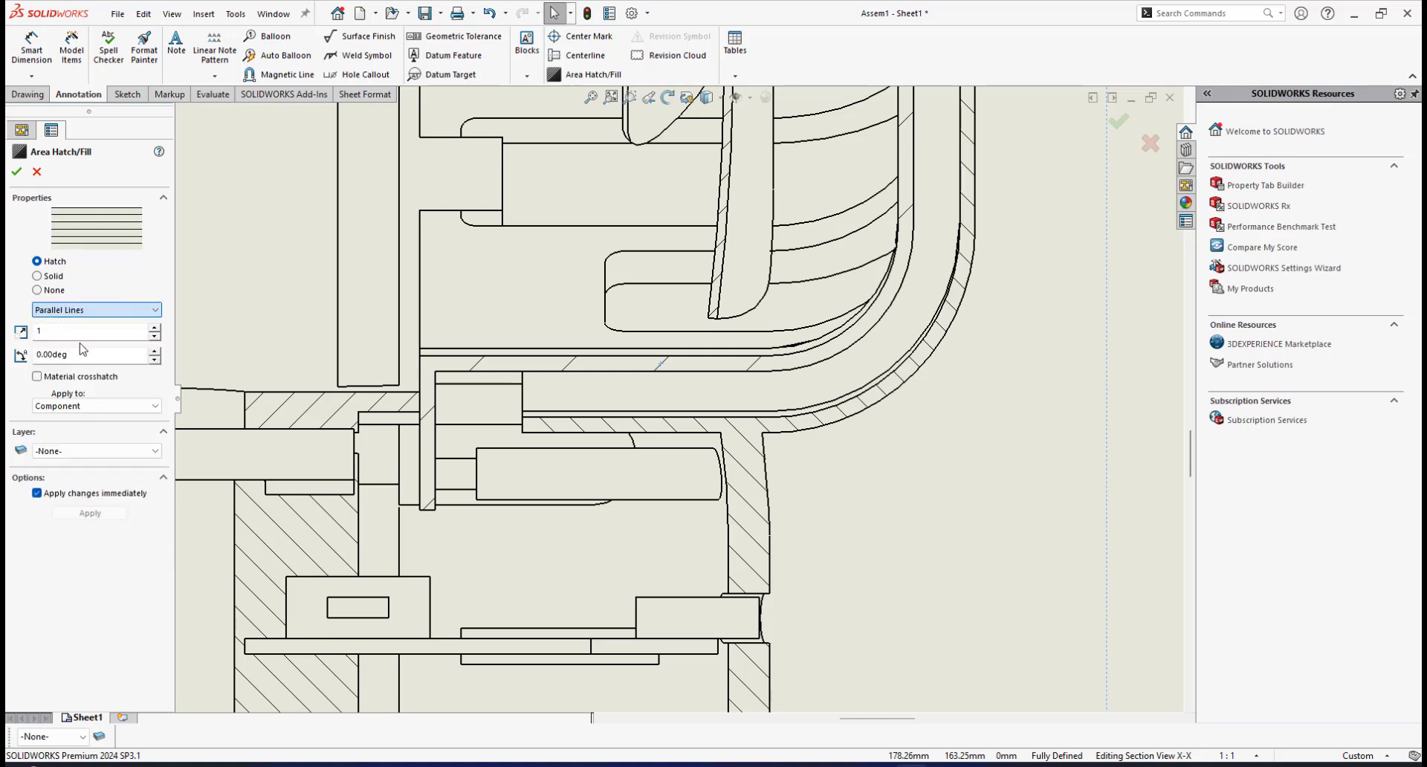
pyautogui.doubleClick(76, 333)
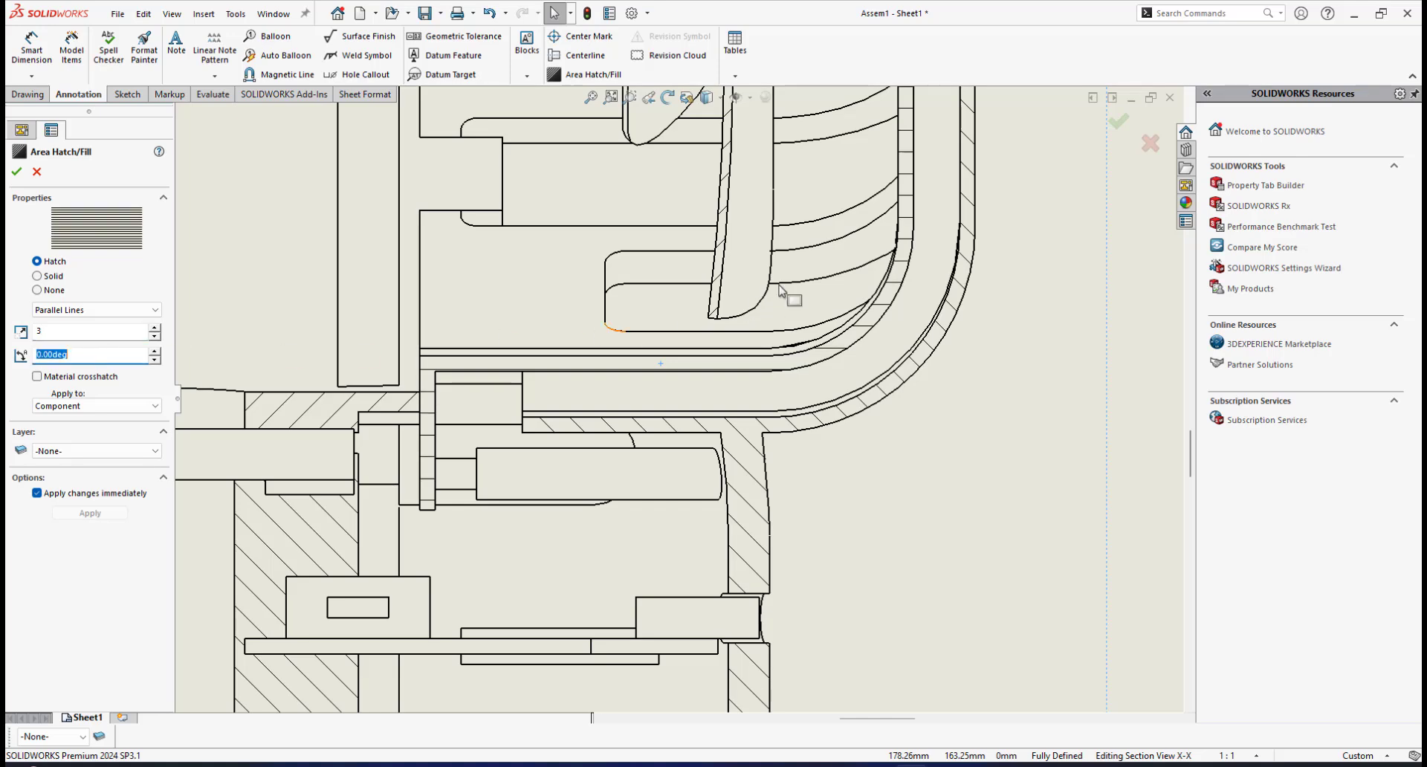
# Step: Set the wire channel cap's hatch pattern angle to 45 degrees
pyautogui.scroll(3, 778, 284)
pyautogui.scroll(-2, 710, 343)
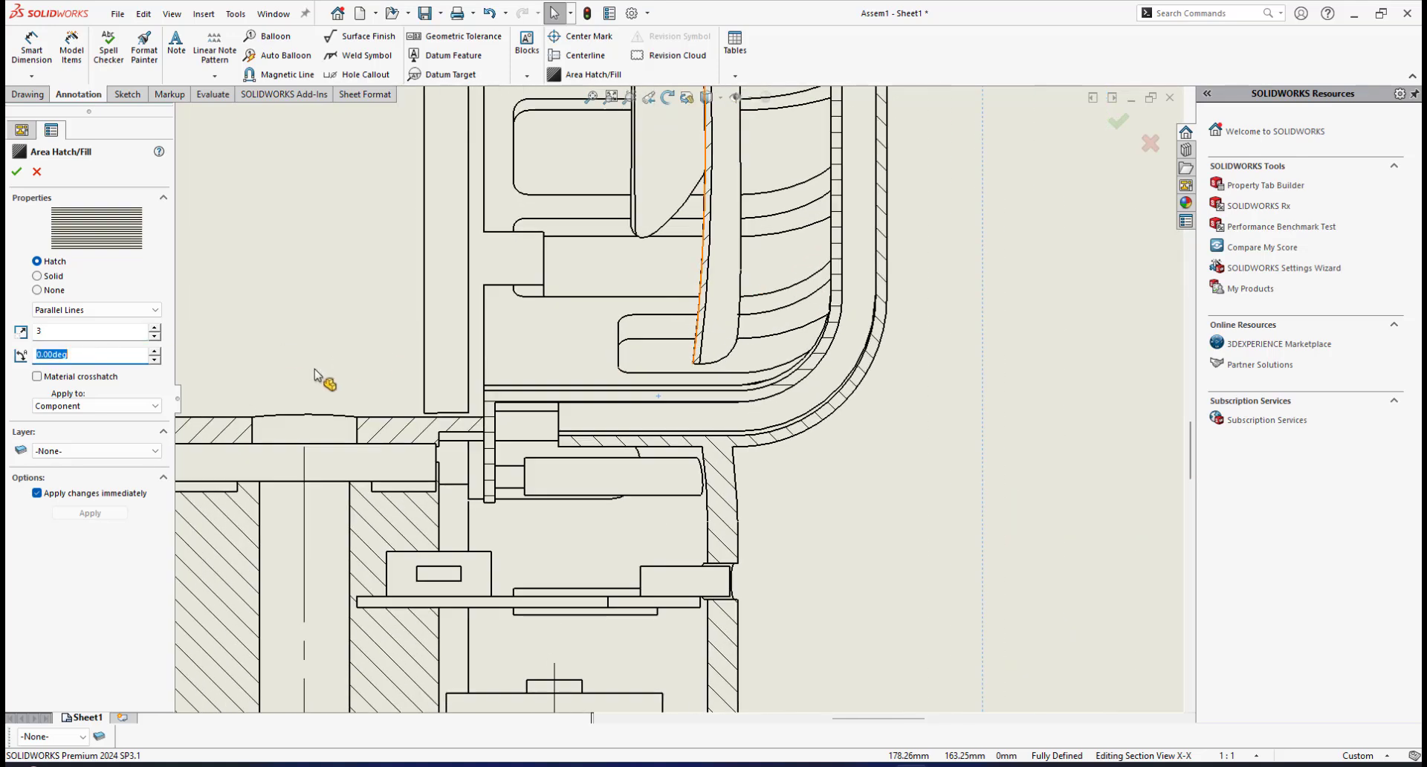
pyautogui.click(136, 361)
pyautogui.write('45')
pyautogui.press('Return')
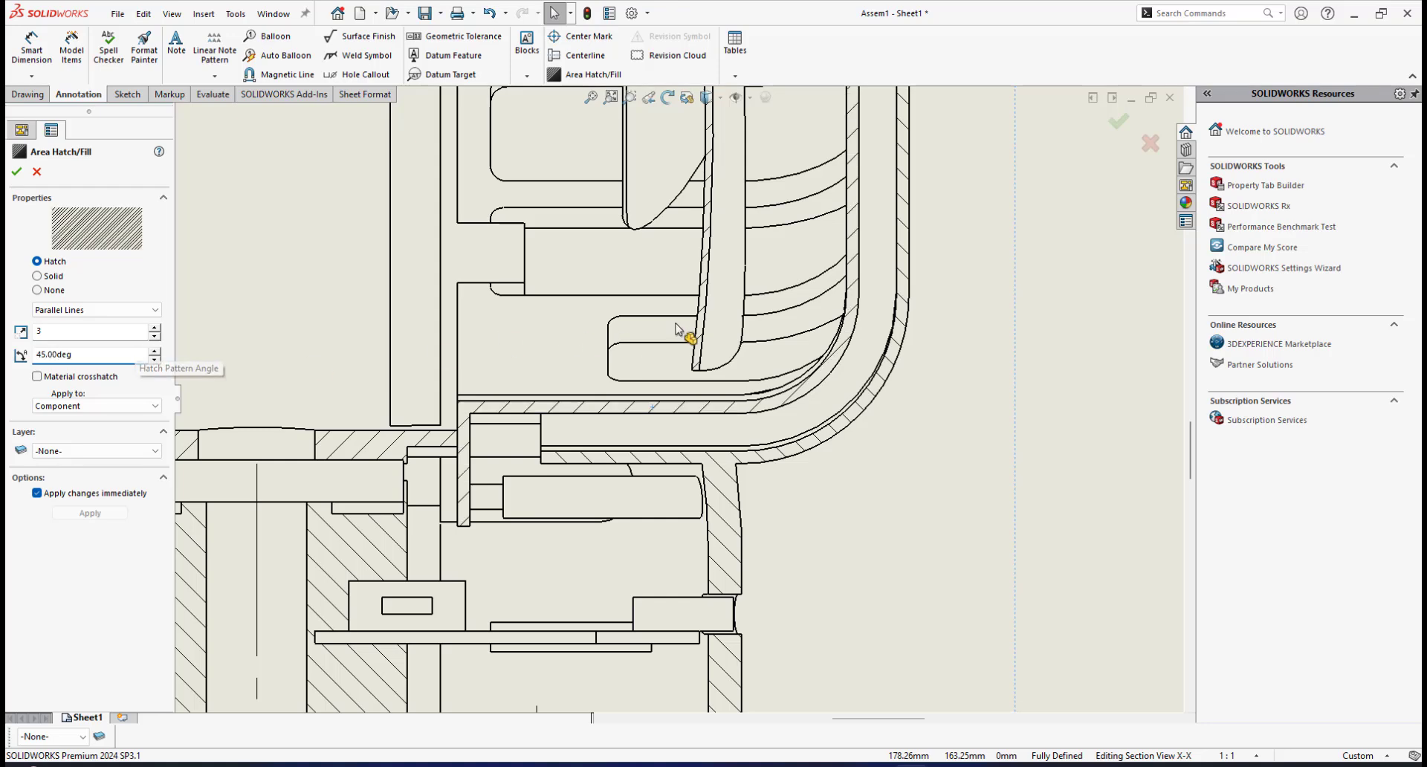
# Step: Compare the wire channel cap's hatching with that of the adjoining front and rear casings in Section View X-X
pyautogui.scroll(2, 676, 330)
pyautogui.scroll(-1, 793, 242)
pyautogui.scroll(-2, 759, 251)
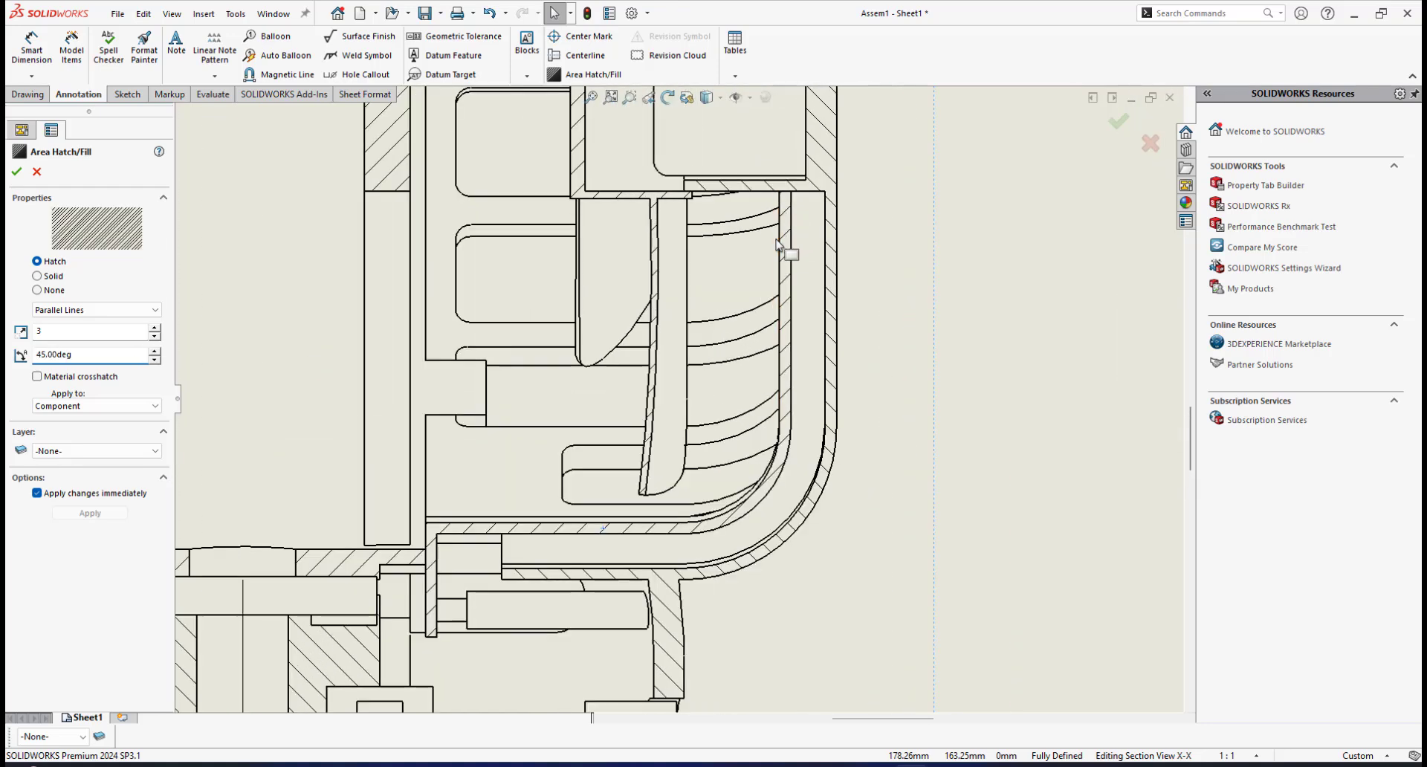
pyautogui.scroll(-1, 782, 264)
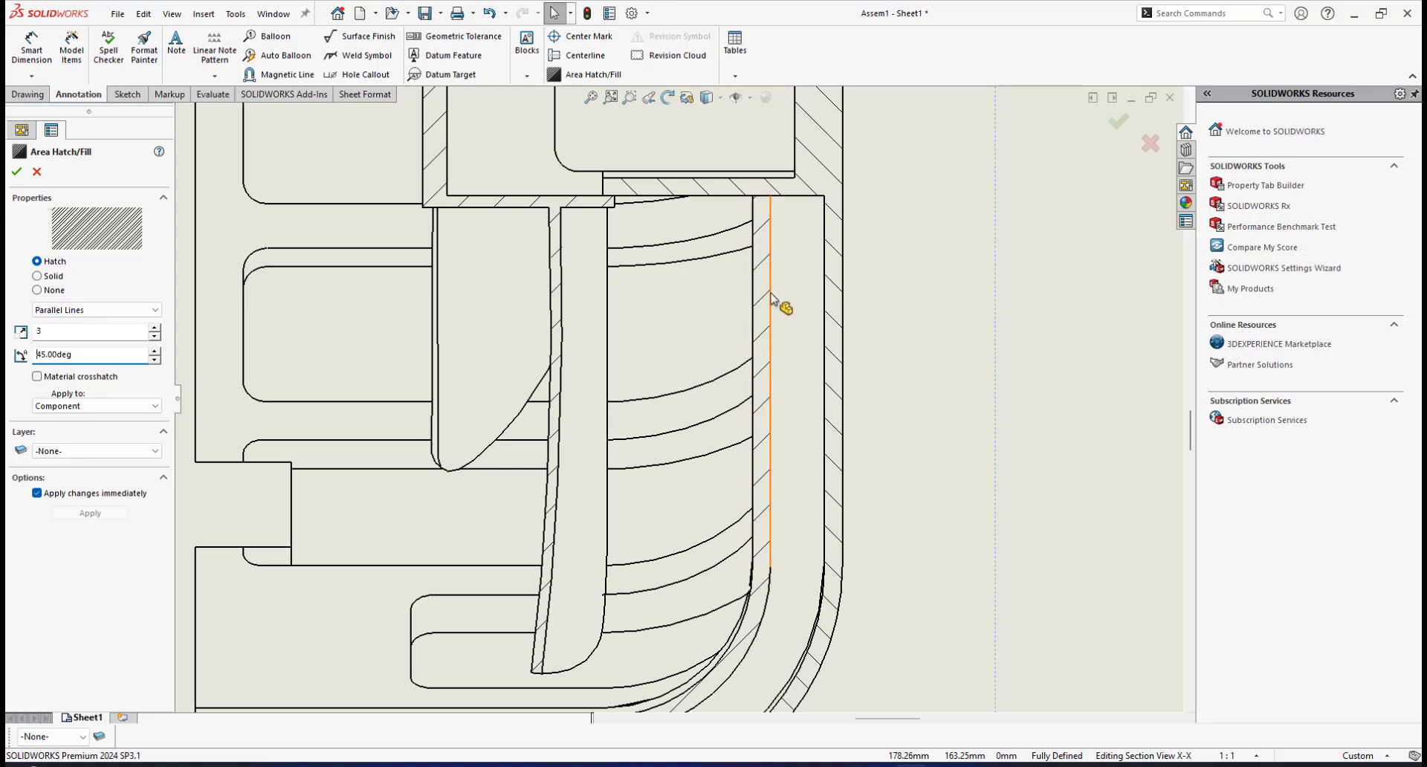
pyautogui.scroll(2, 772, 301)
pyautogui.scroll(2, 632, 535)
pyautogui.scroll(-1, 583, 505)
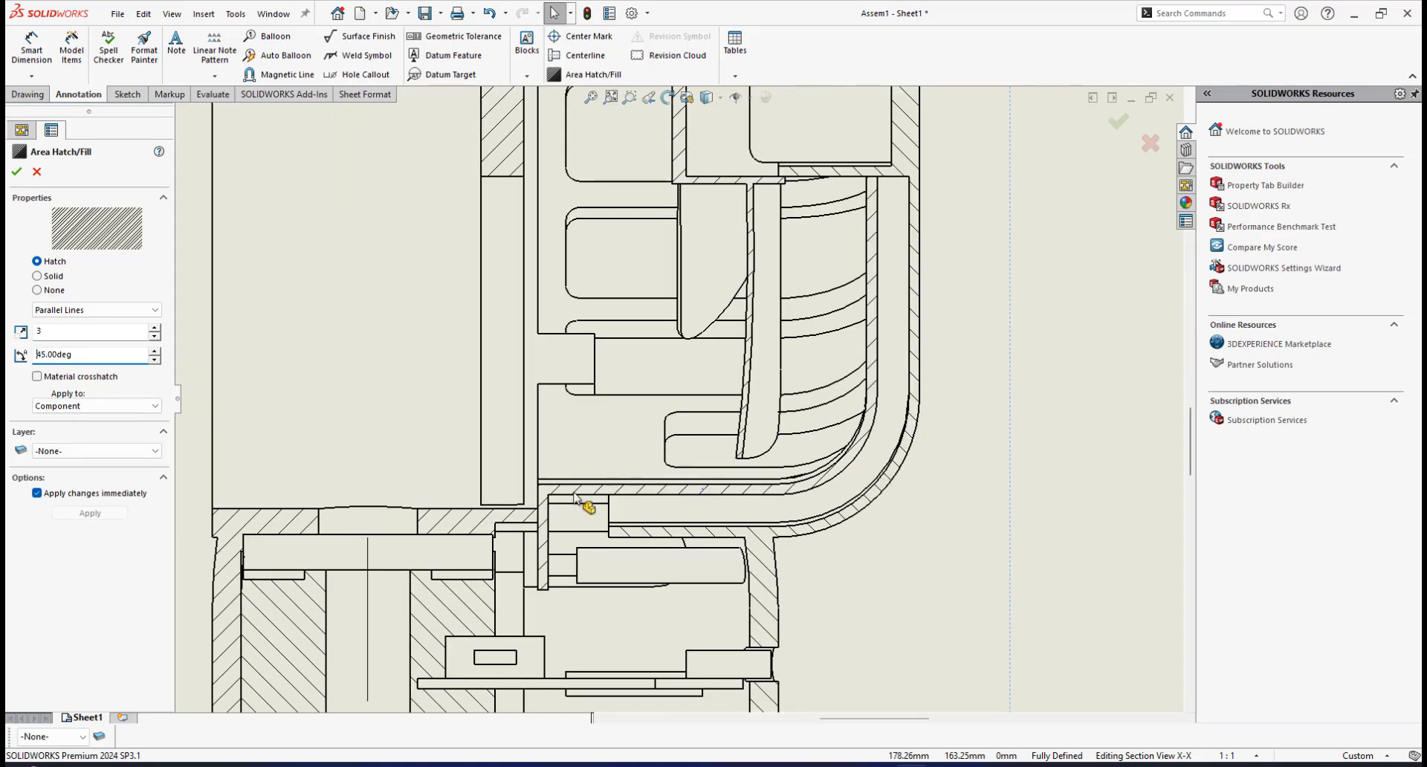
pyautogui.scroll(-2, 575, 493)
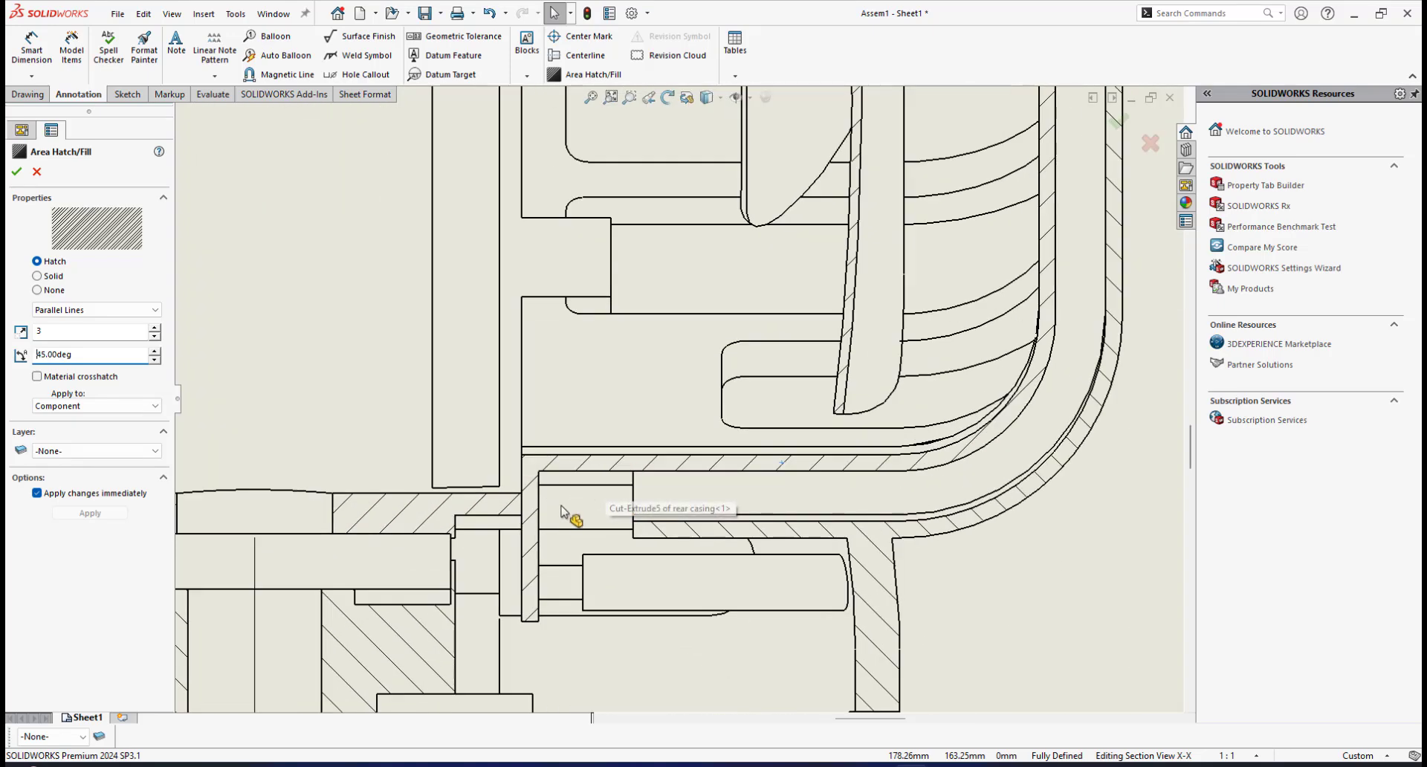
pyautogui.scroll(-3, 548, 494)
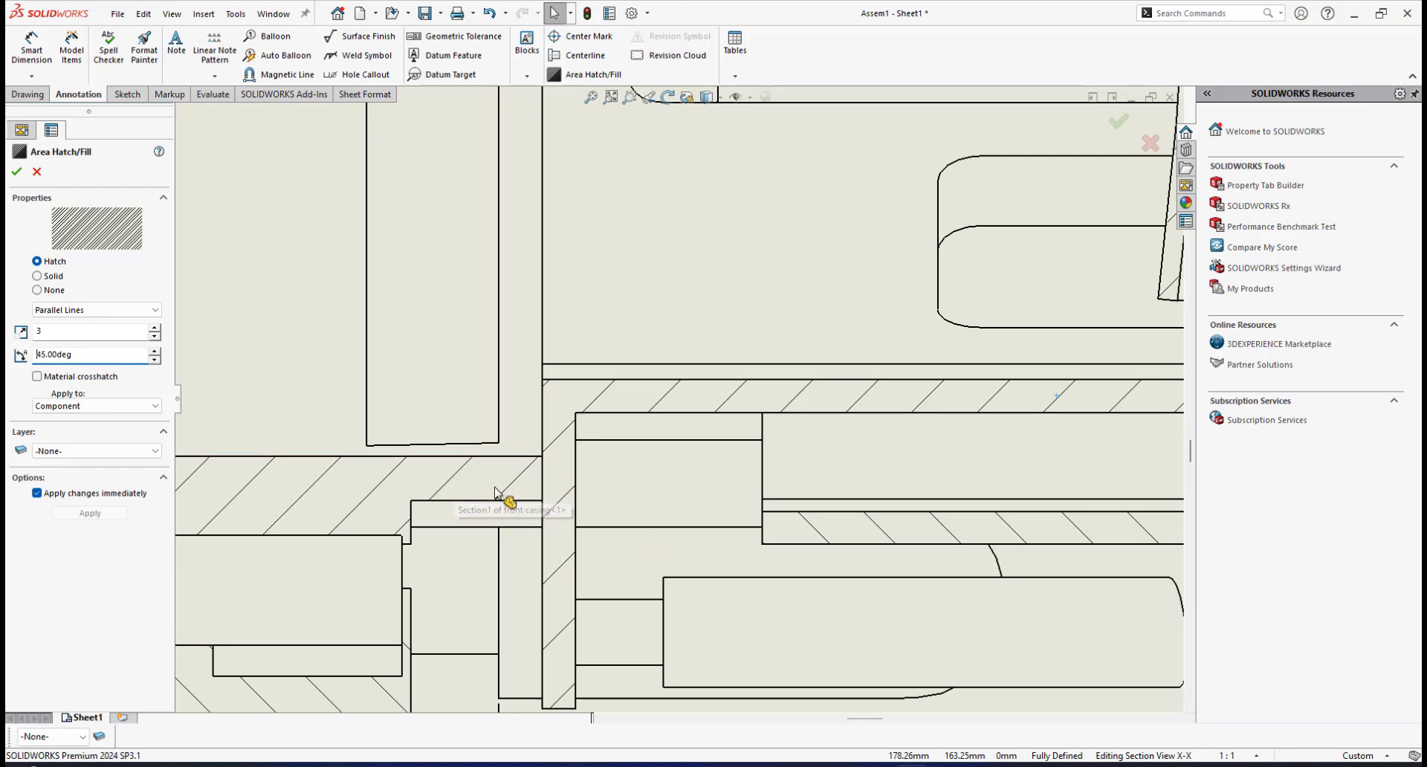
# Step: Set the wire channel cap's hatch angle to 60 degrees, accept the hatch, and save the modified drawing
pyautogui.scroll(3, 567, 436)
pyautogui.scroll(2, 758, 409)
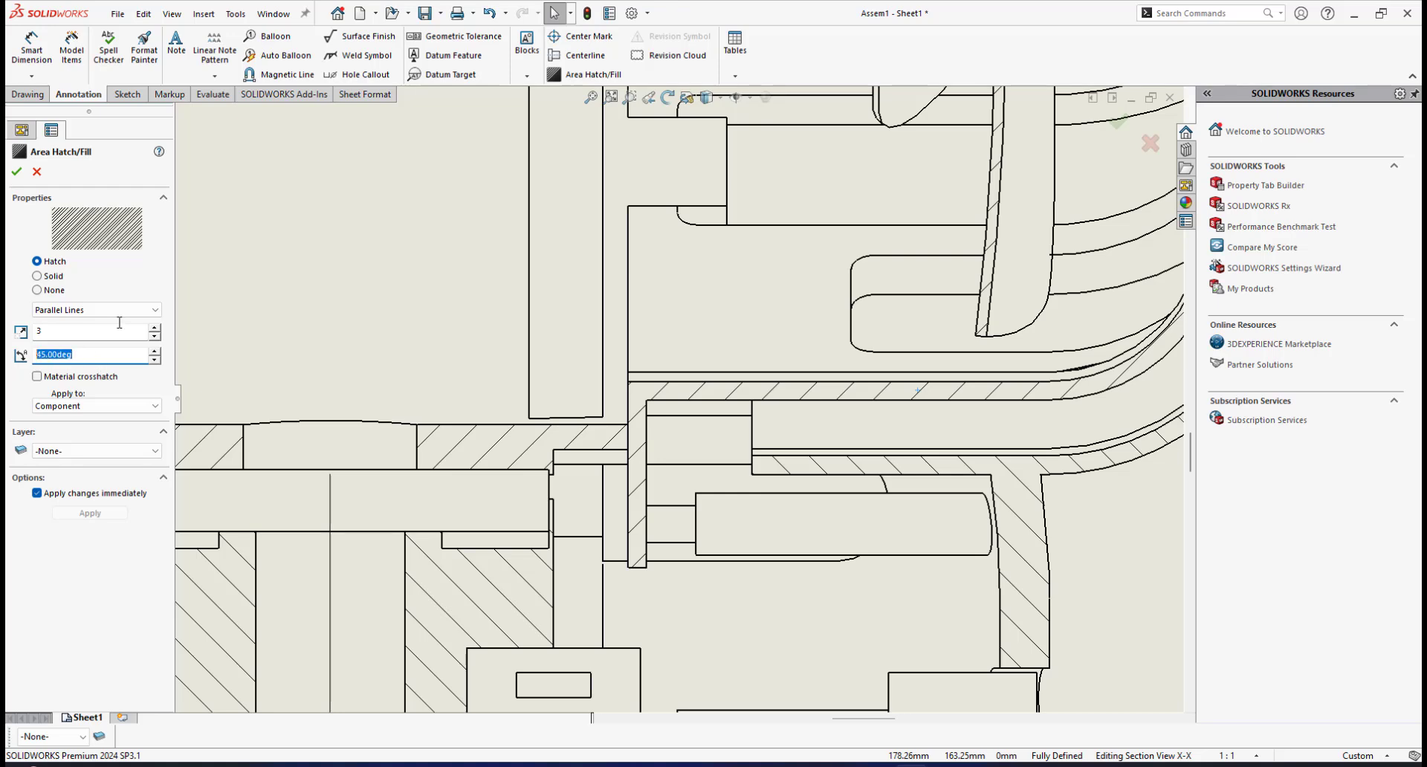
pyautogui.write('0')
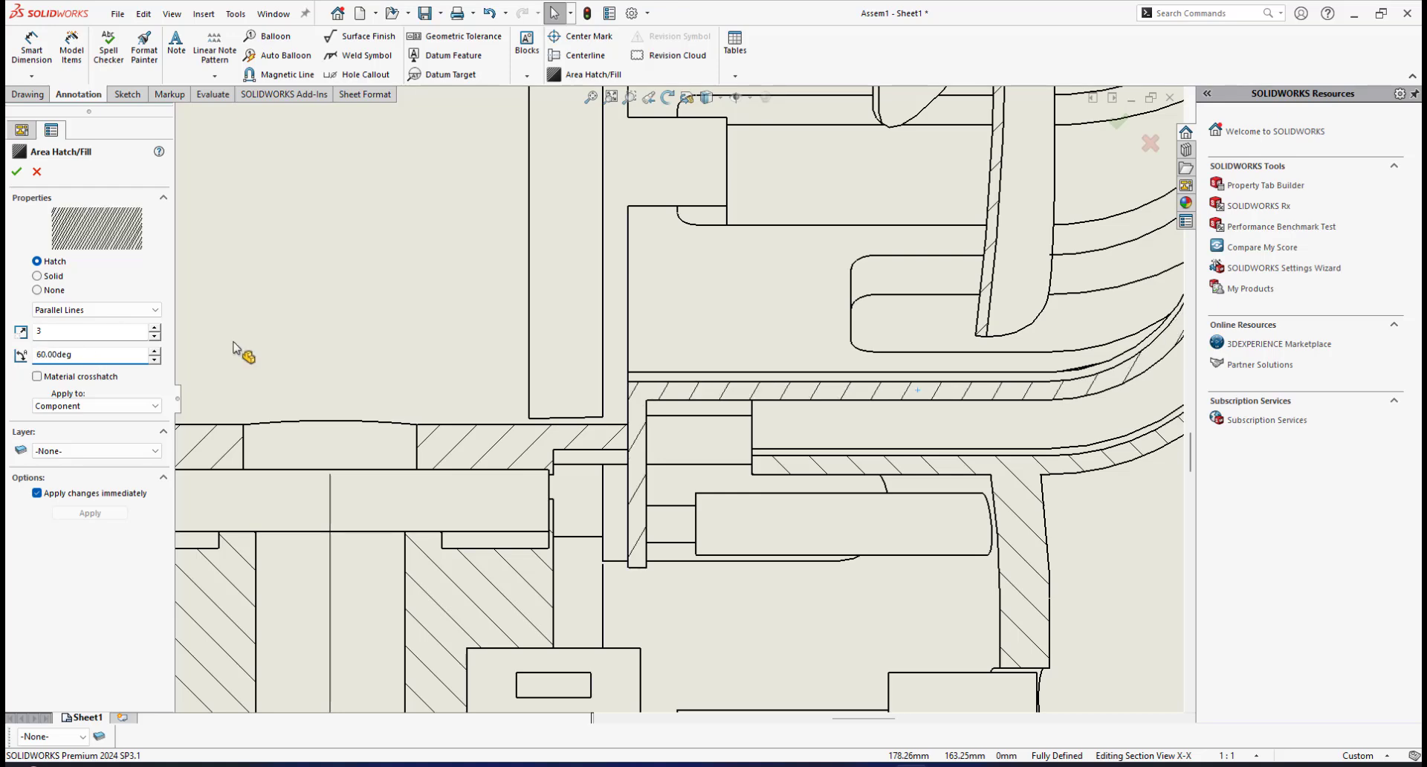
pyautogui.scroll(5, 610, 349)
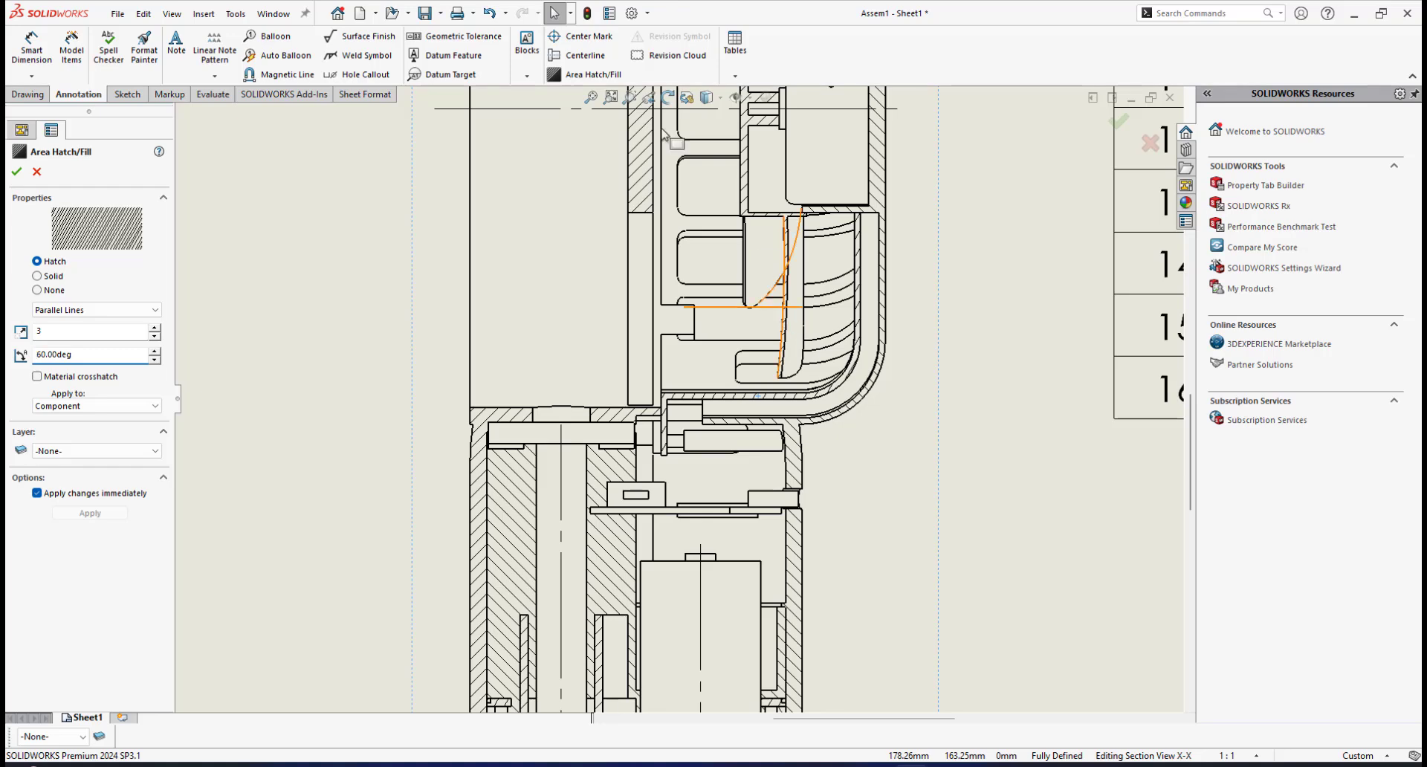
pyautogui.click(17, 173)
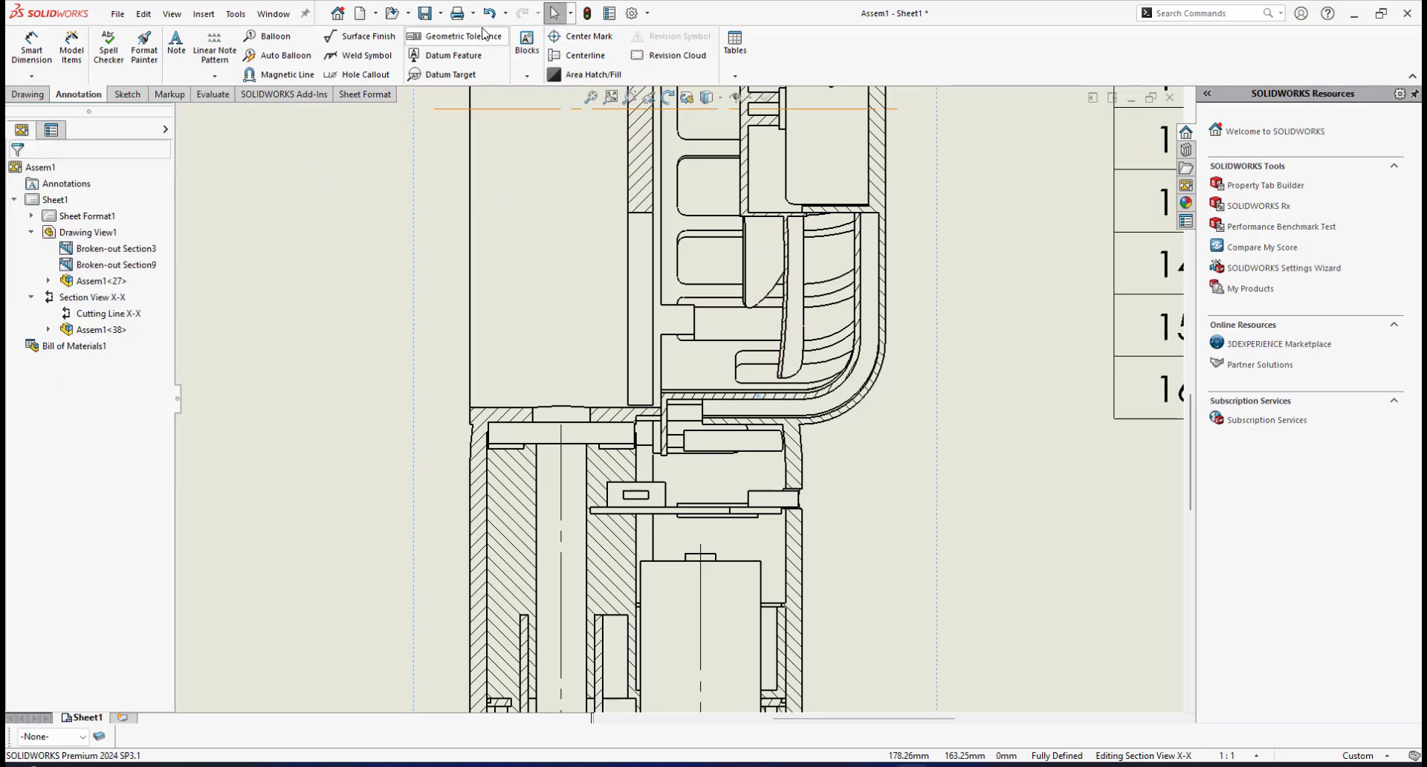
pyautogui.click(424, 14)
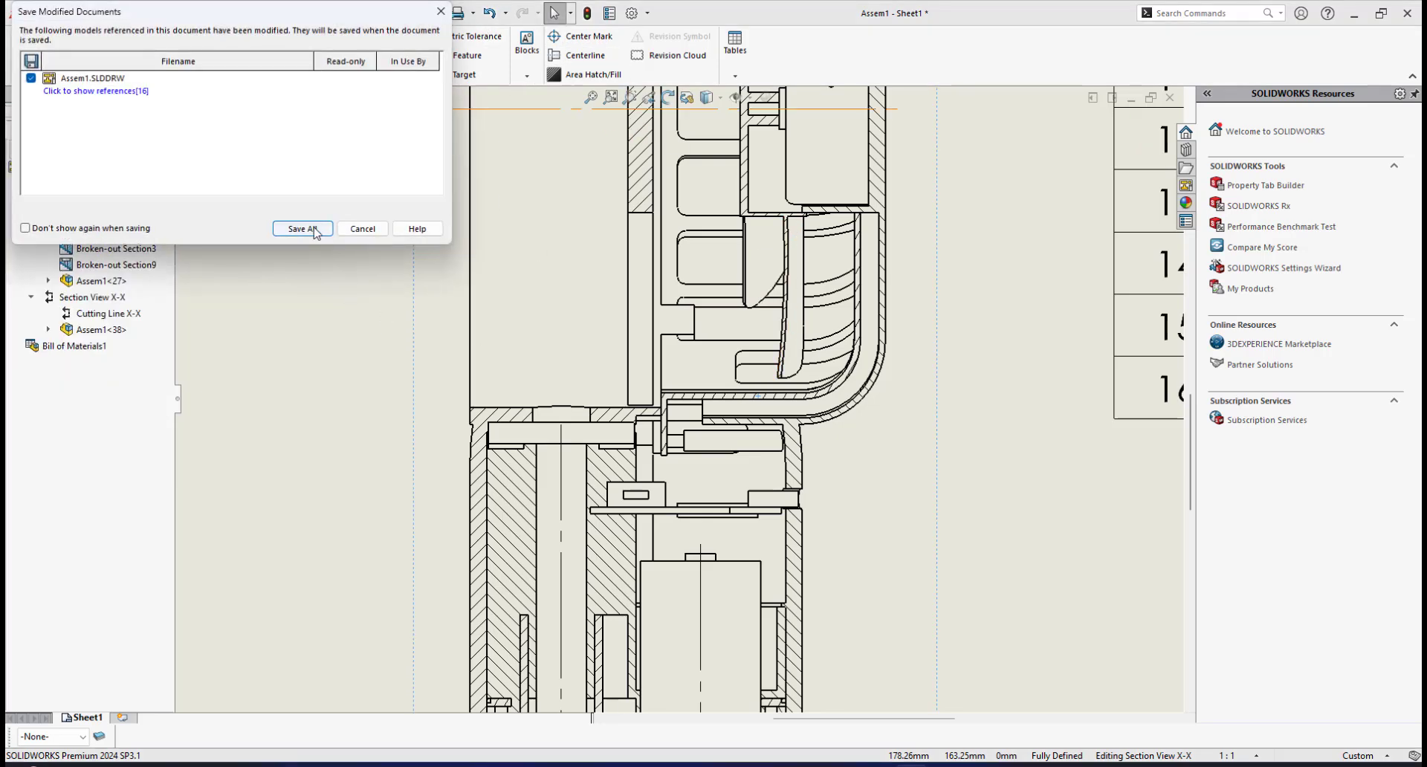
pyautogui.click(301, 228)
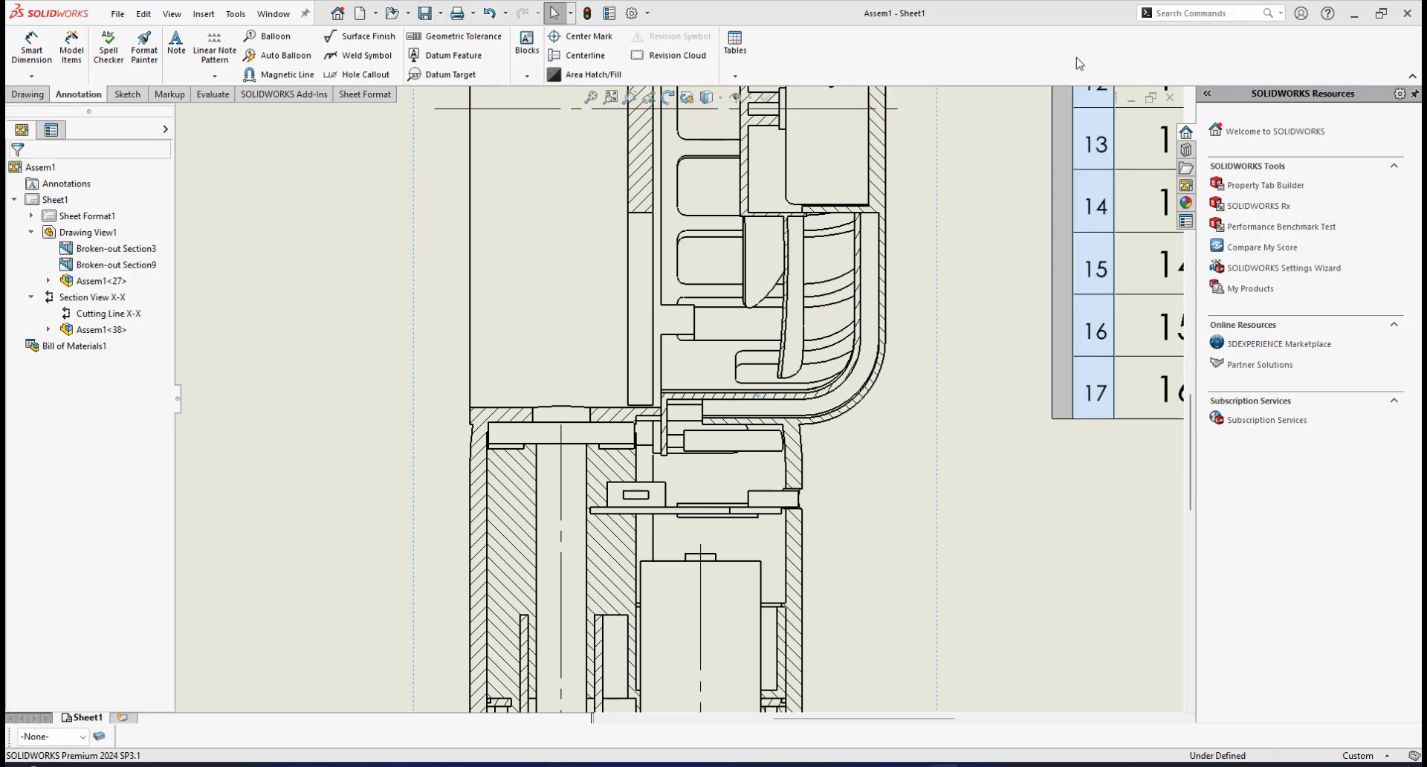
# Step: Attach a circular item-number balloon to the wire channel cap in Section View X-X, placing it below the DC motor's balloon and outside the casing
pyautogui.scroll(2, 946, 286)
pyautogui.scroll(2, 859, 238)
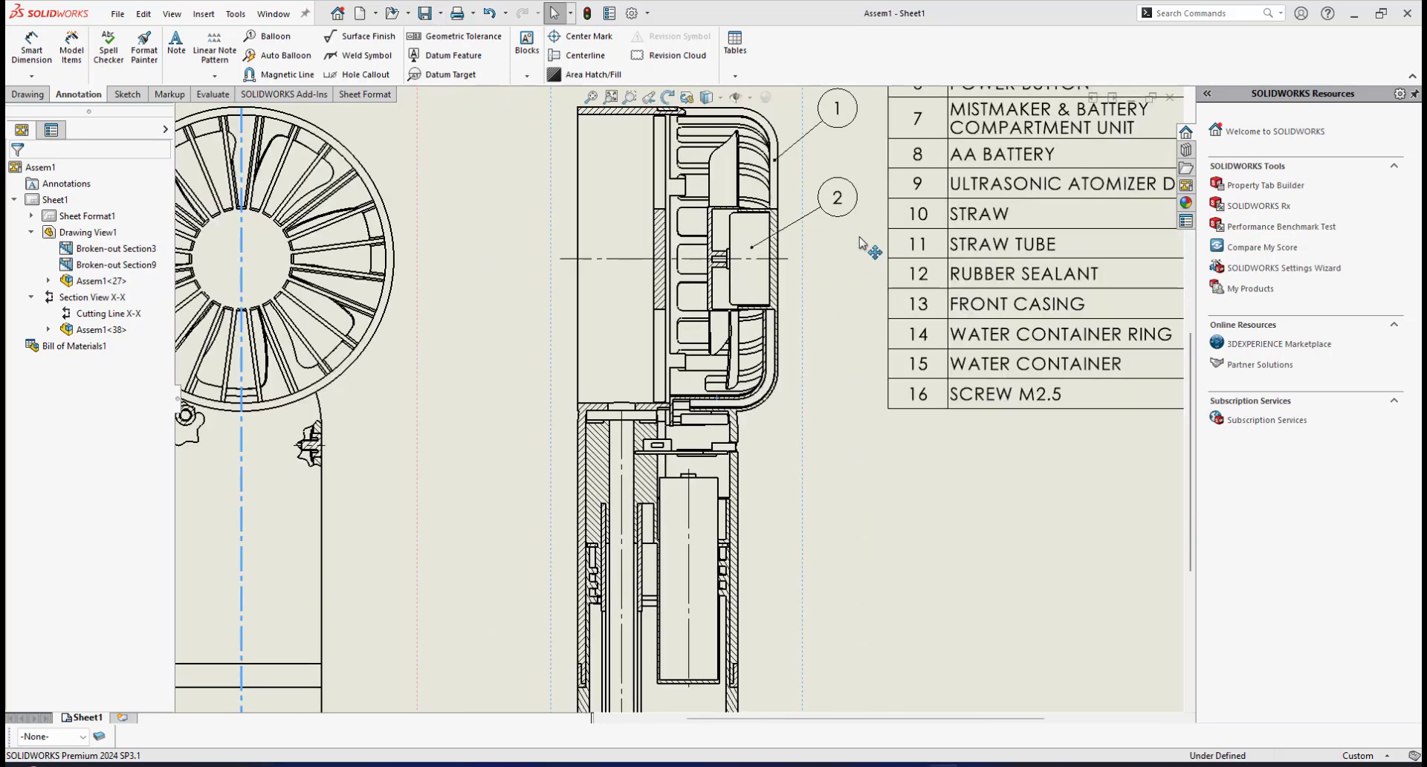
pyautogui.scroll(-3, 858, 237)
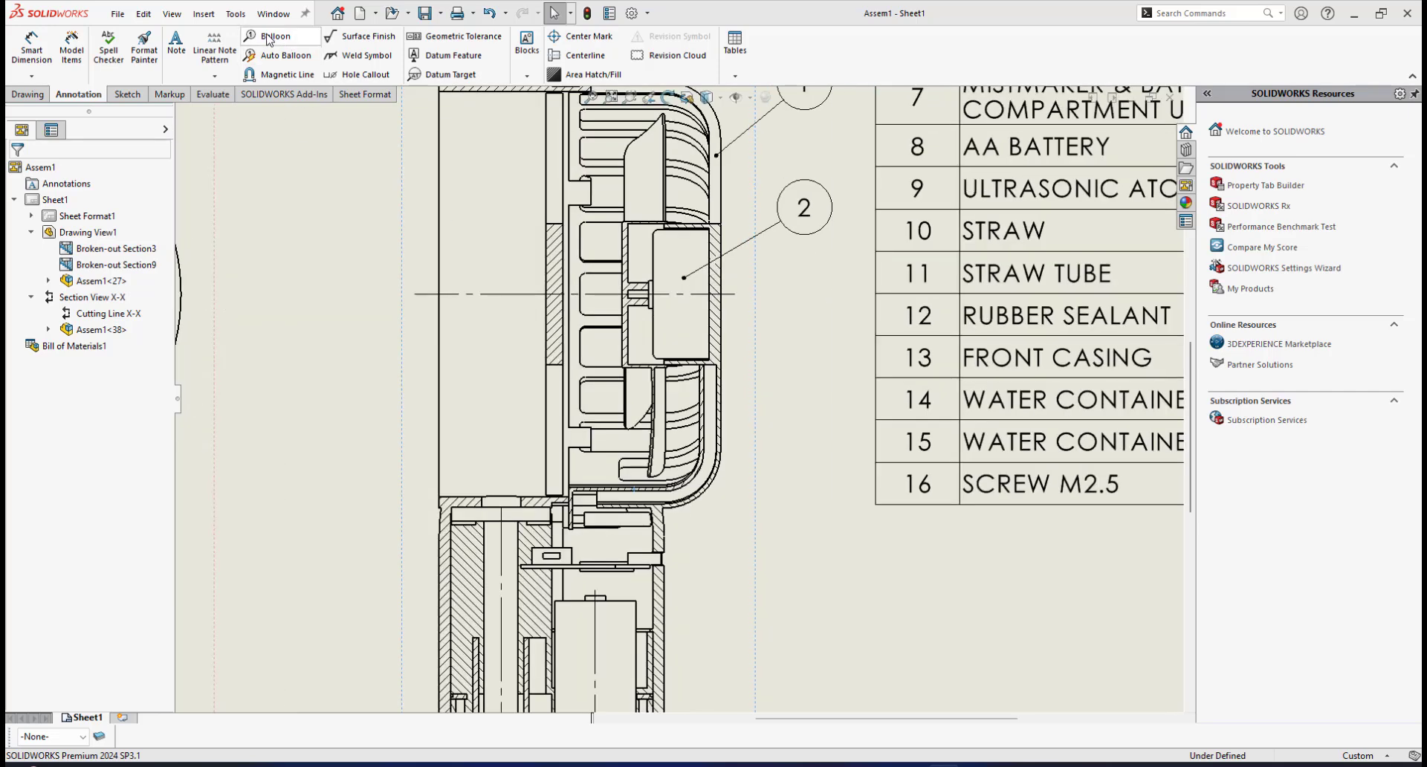
pyautogui.scroll(2, 675, 399)
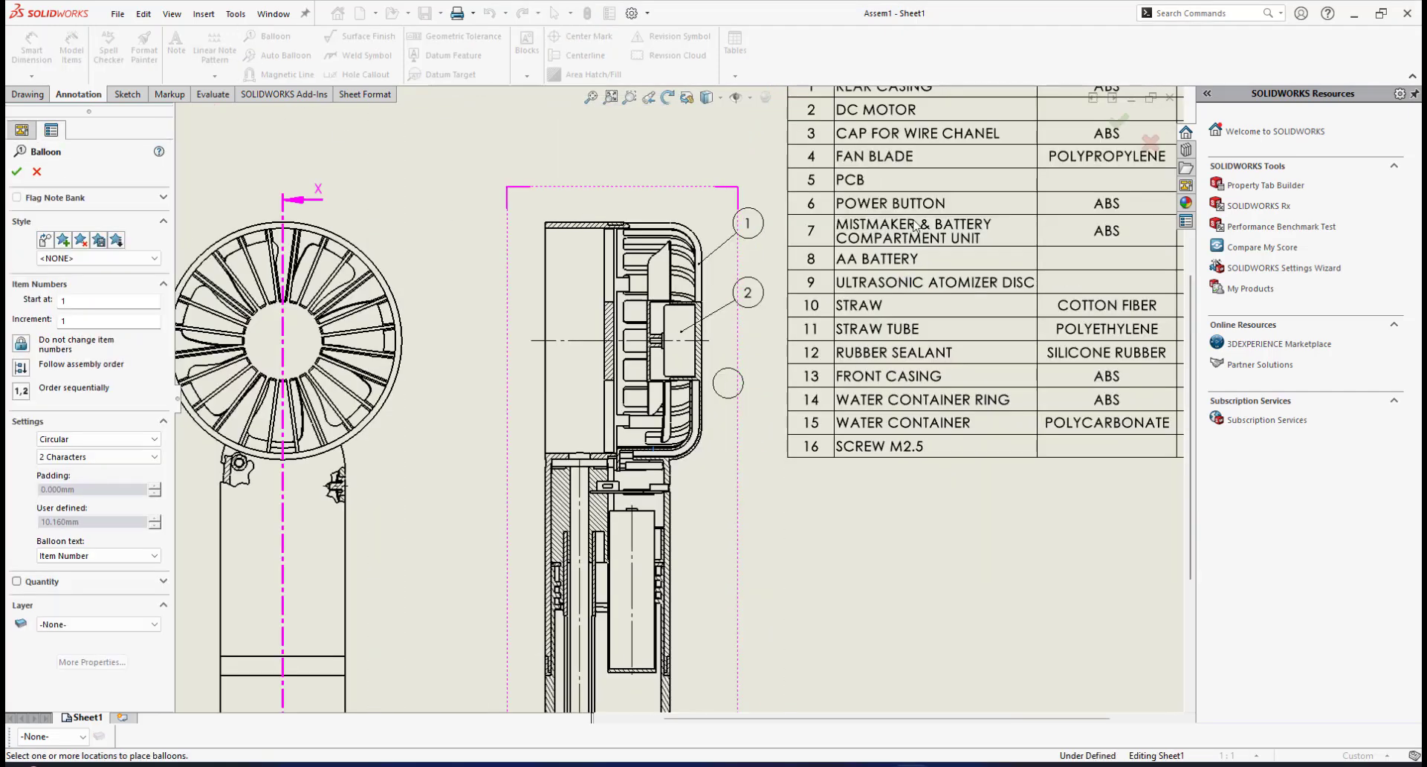
pyautogui.scroll(-8, 647, 446)
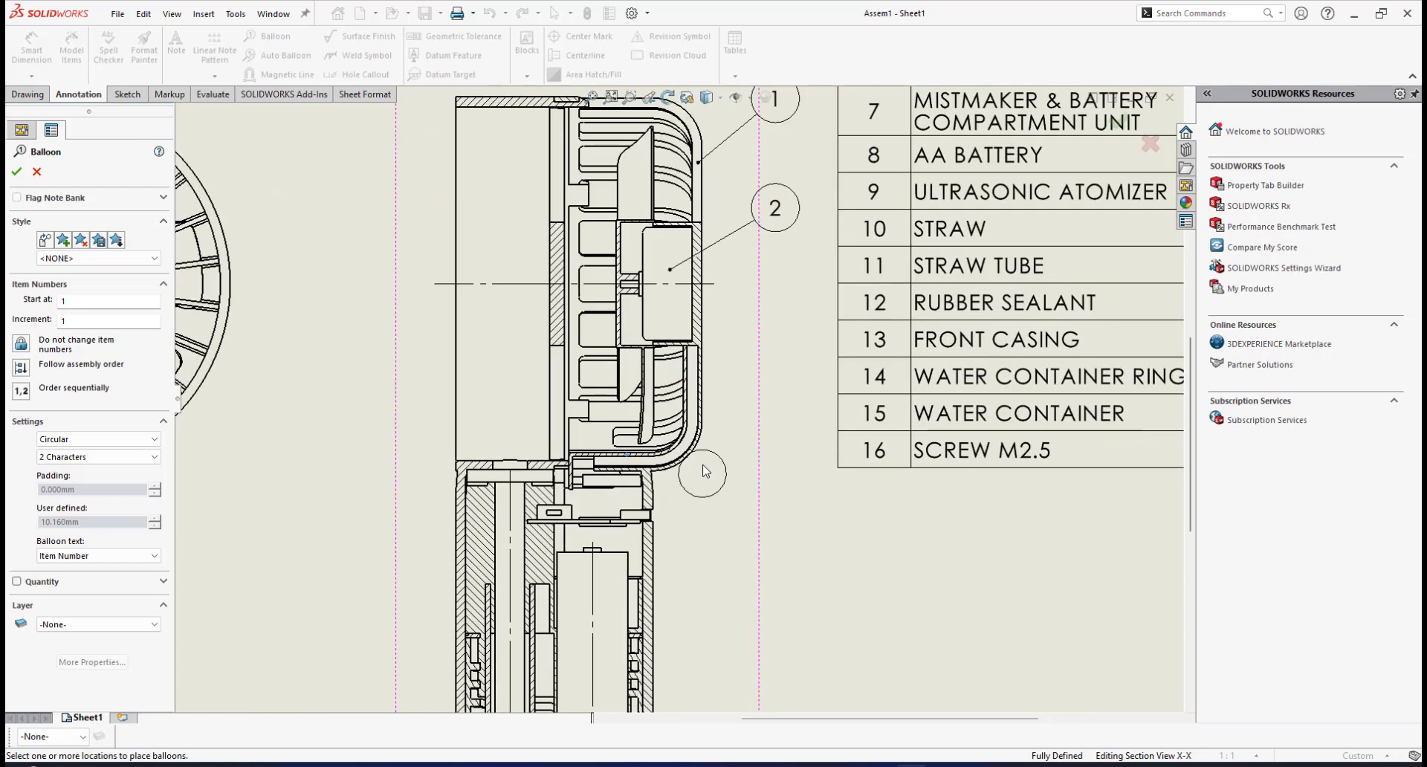
pyautogui.scroll(-1, 620, 461)
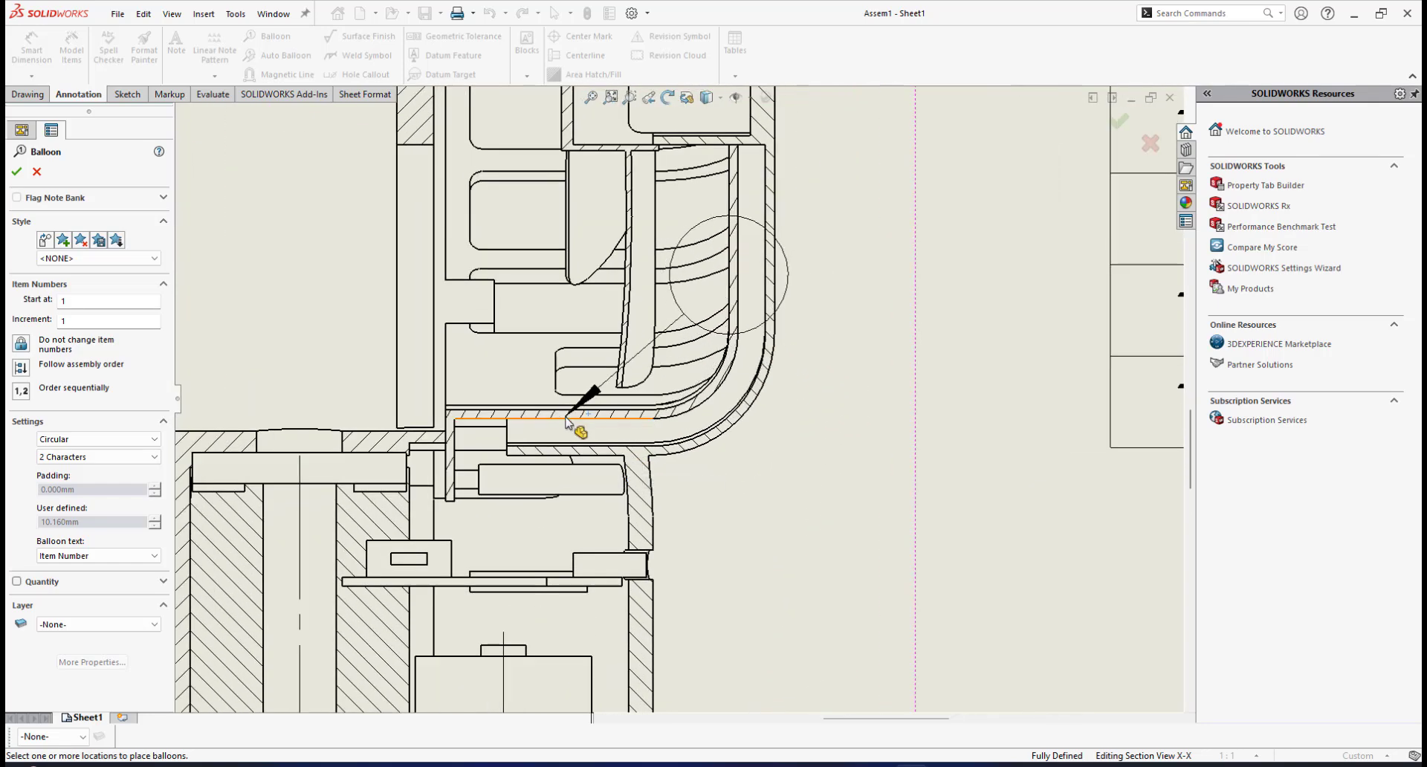
pyautogui.click(564, 415)
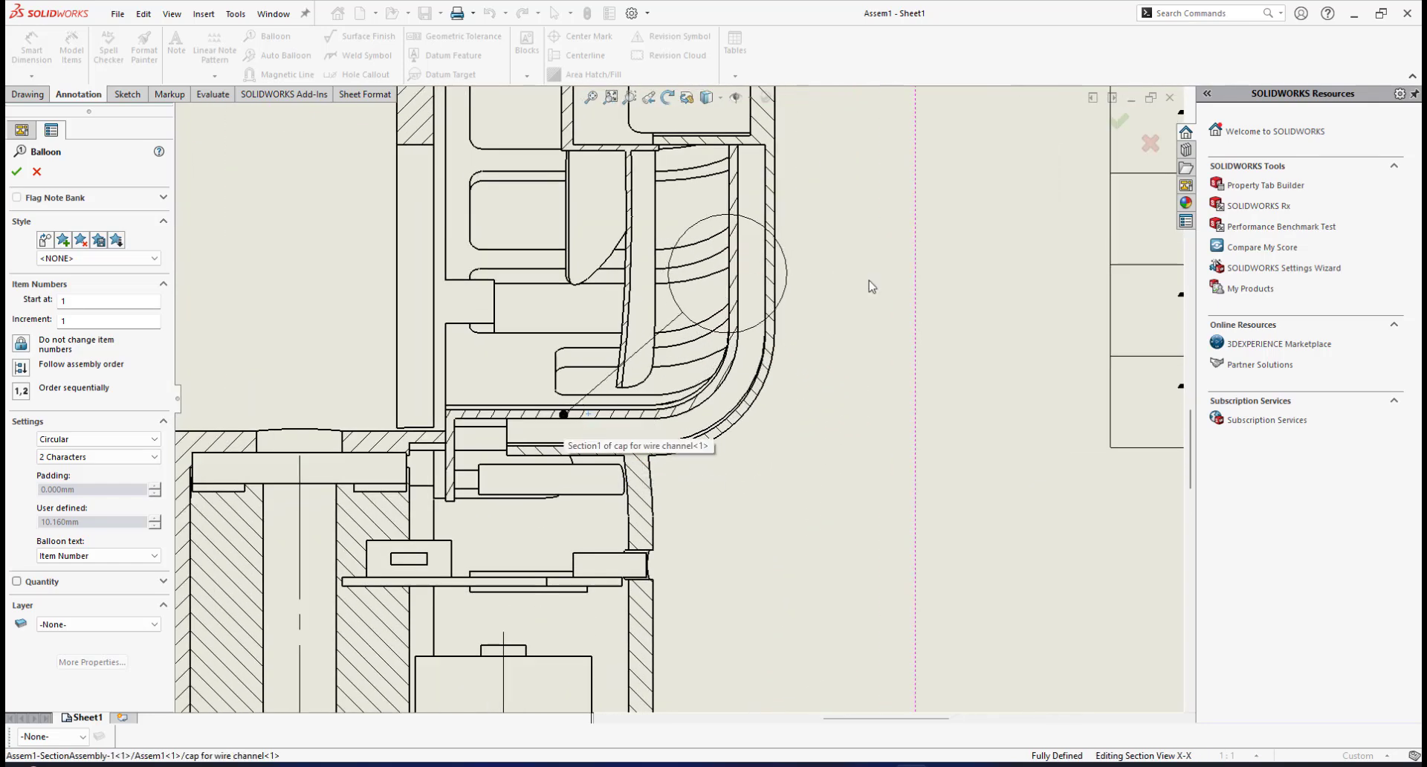
pyautogui.scroll(4, 935, 413)
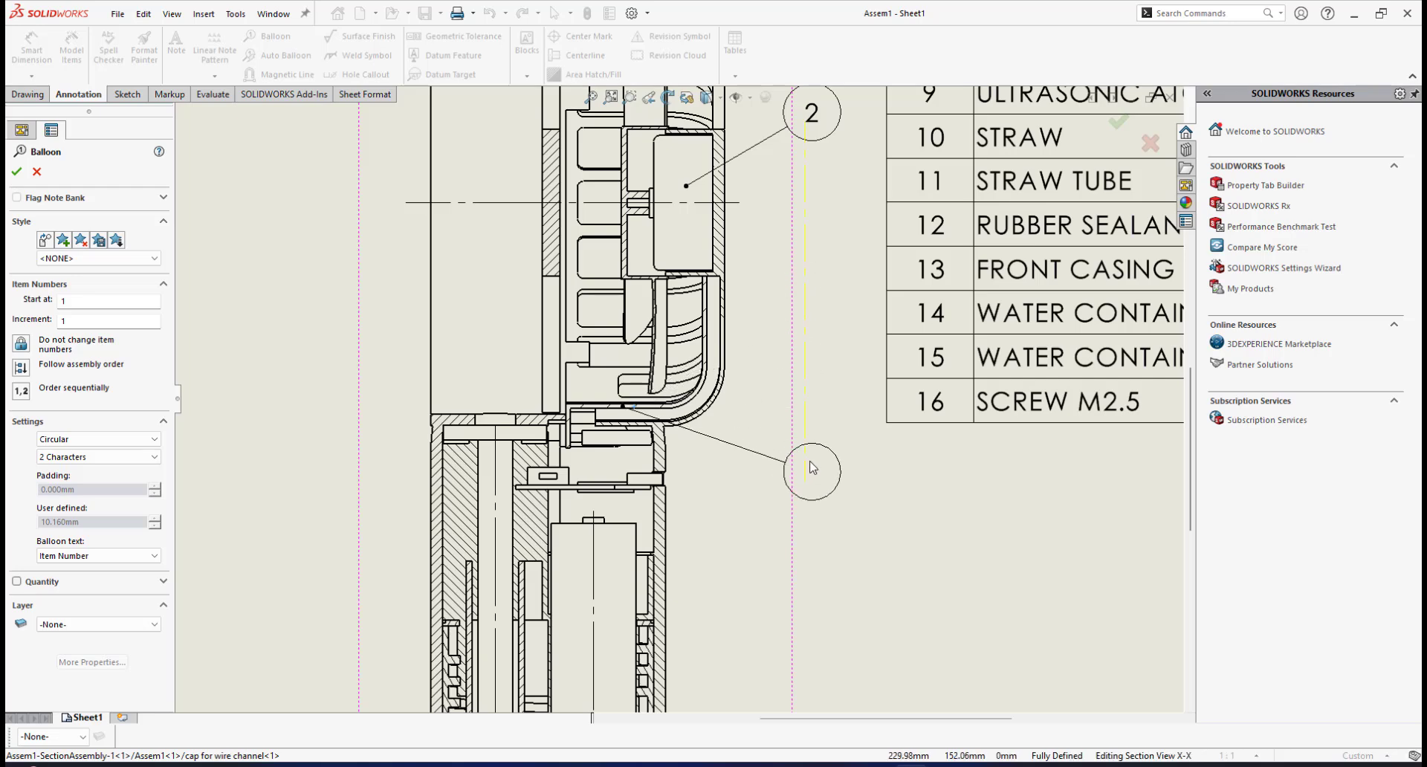
pyautogui.click(811, 467)
# Step: Attach an item-number balloon to a fan blade visible through the front view's grille, placing it outside the grille beside the section arrow
pyautogui.scroll(5, 811, 467)
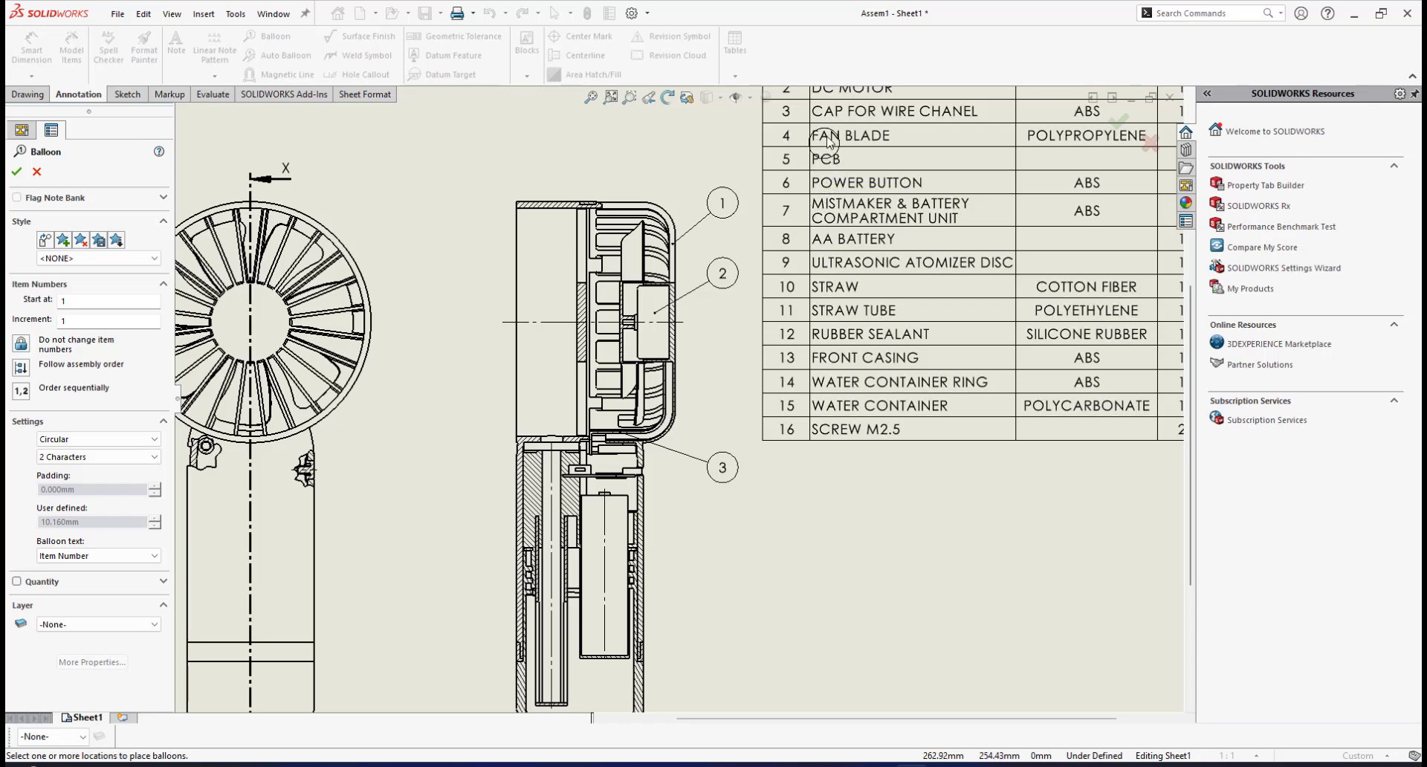
pyautogui.scroll(5, 827, 142)
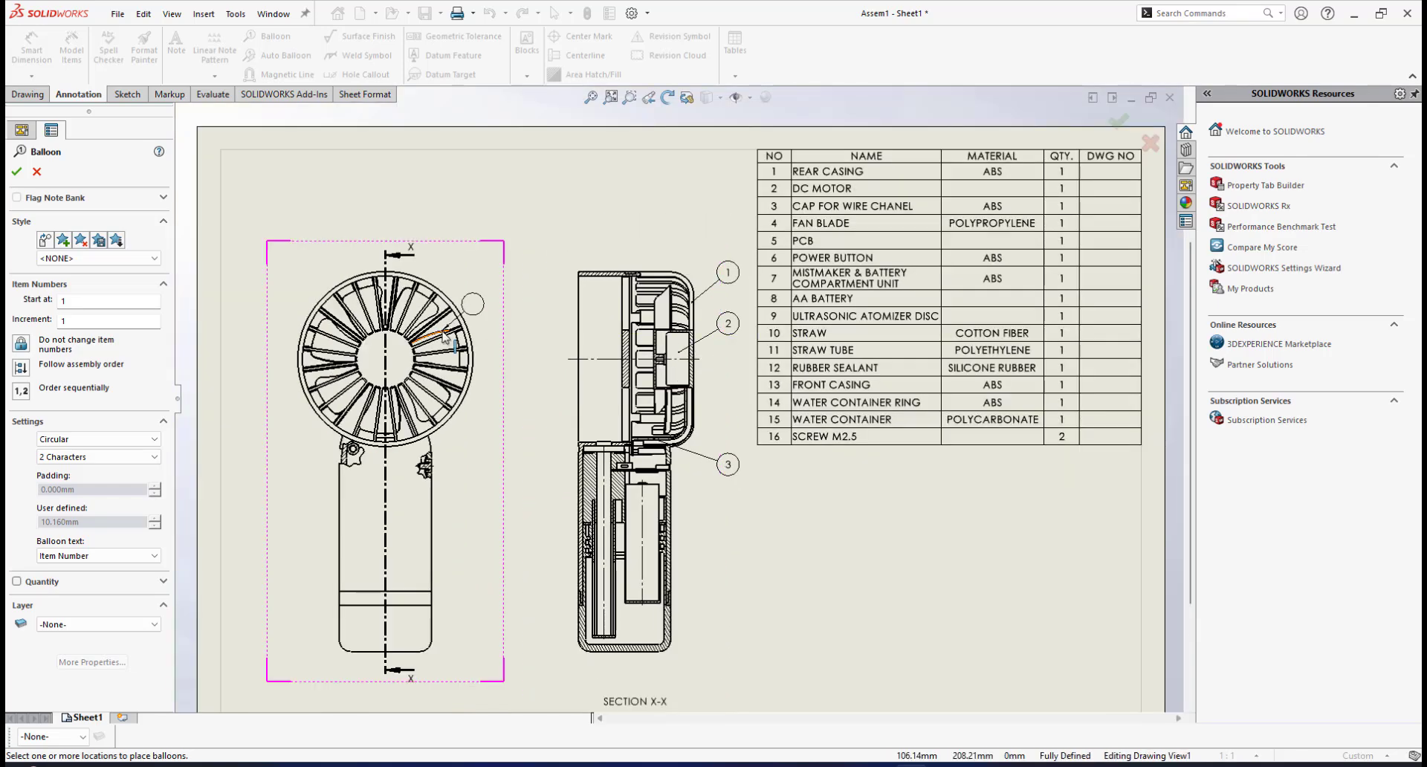
pyautogui.scroll(-4, 334, 359)
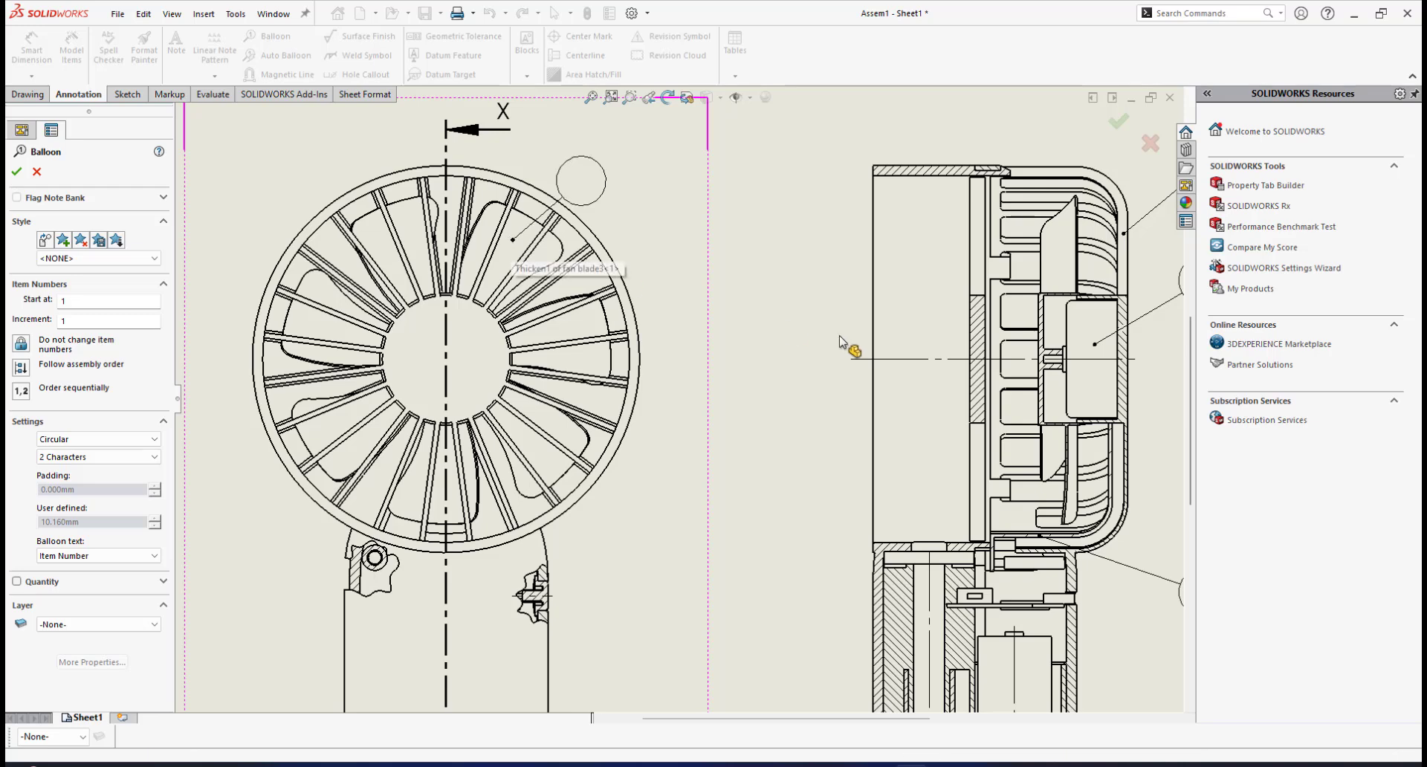
pyautogui.scroll(4, 840, 335)
pyautogui.scroll(-5, 821, 375)
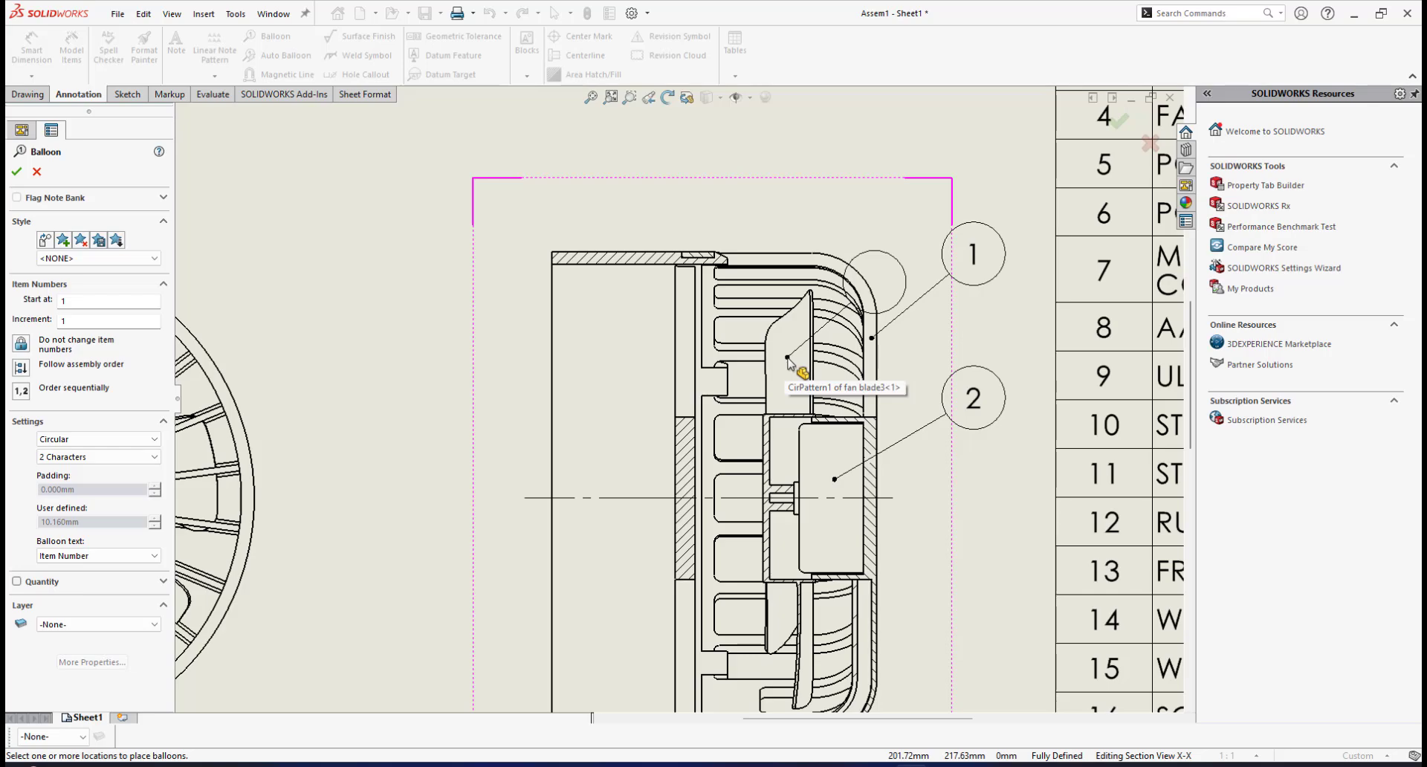
pyautogui.scroll(5, 683, 400)
pyautogui.scroll(-4, 461, 386)
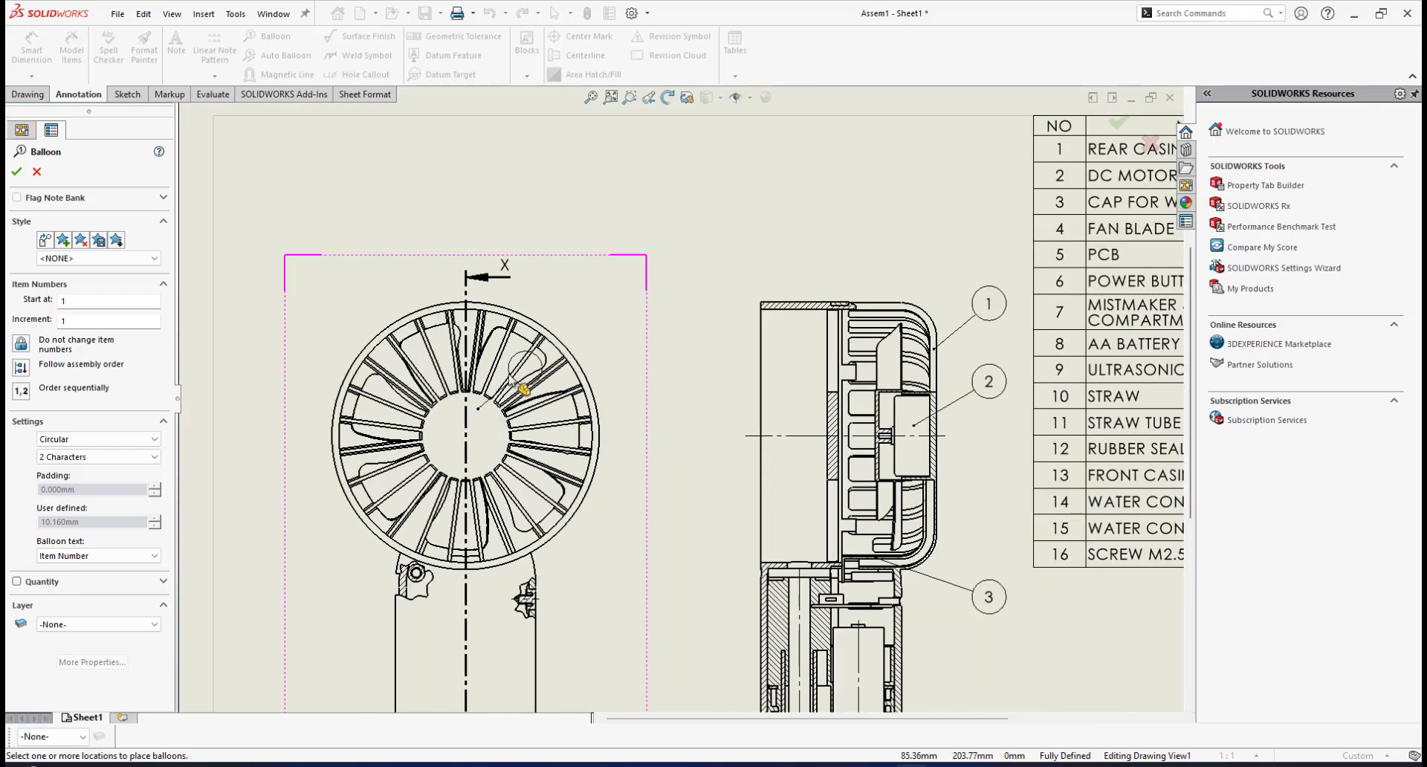
pyautogui.scroll(-3, 540, 360)
pyautogui.scroll(4, 516, 493)
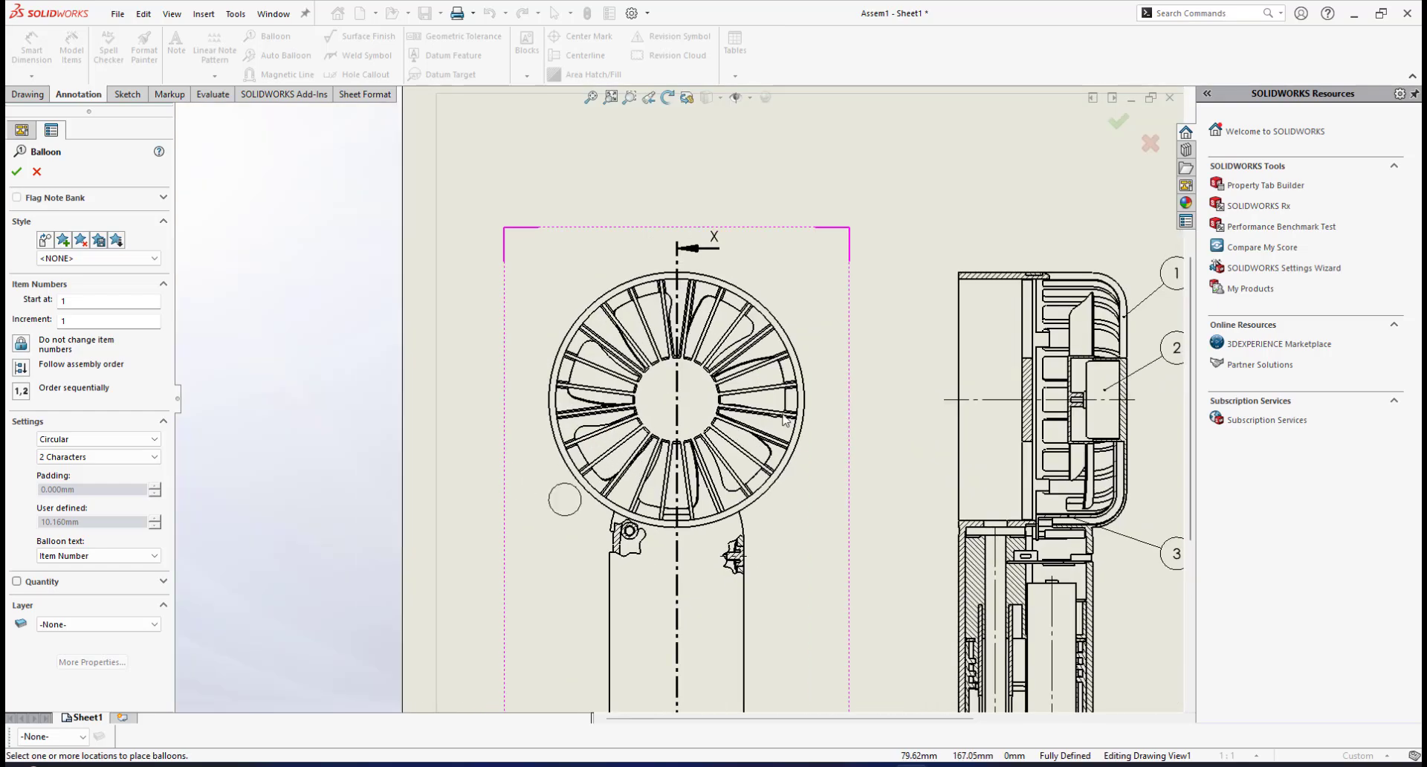
pyautogui.scroll(-2, 778, 340)
pyautogui.scroll(-3, 779, 340)
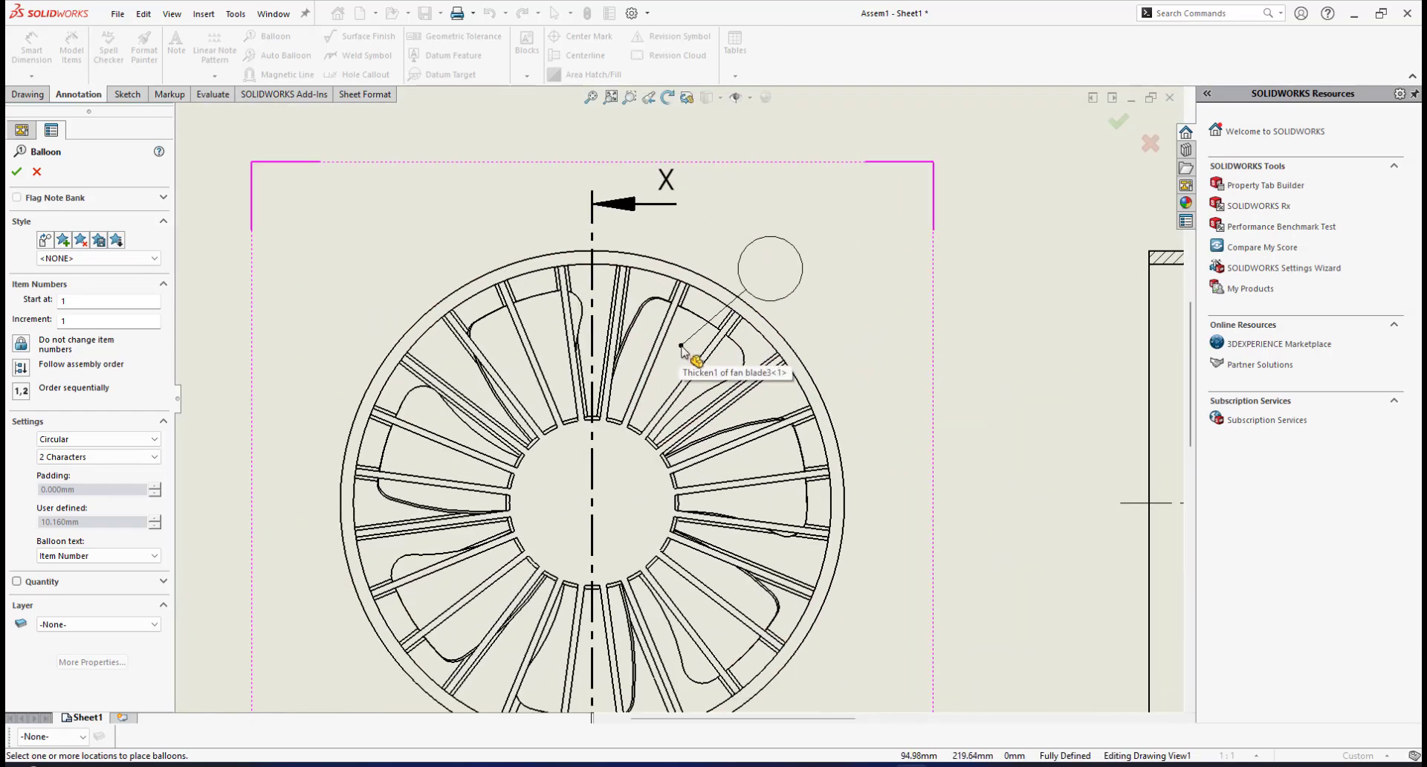
pyautogui.click(681, 346)
pyautogui.click(861, 216)
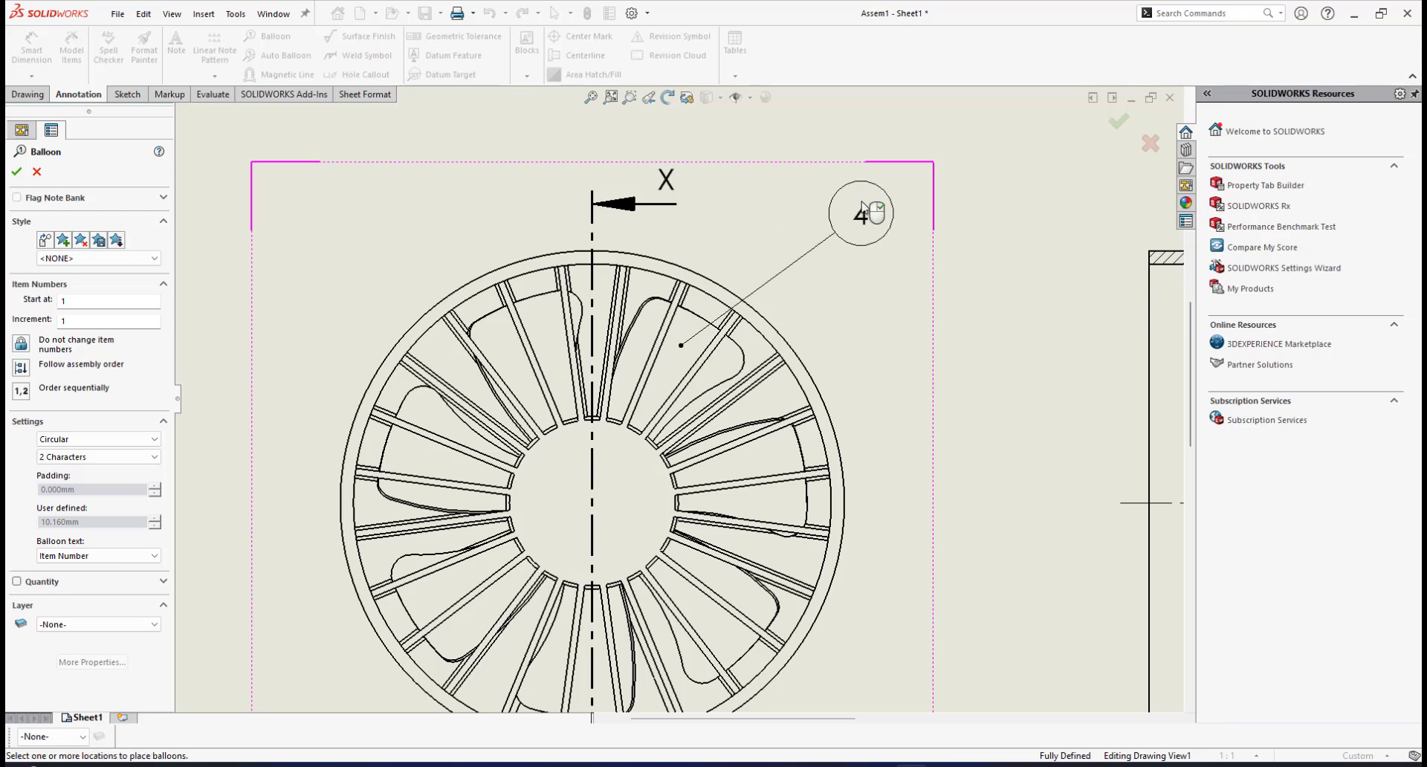
pyautogui.scroll(3, 938, 313)
pyautogui.scroll(4, 934, 313)
pyautogui.scroll(-3, 1092, 316)
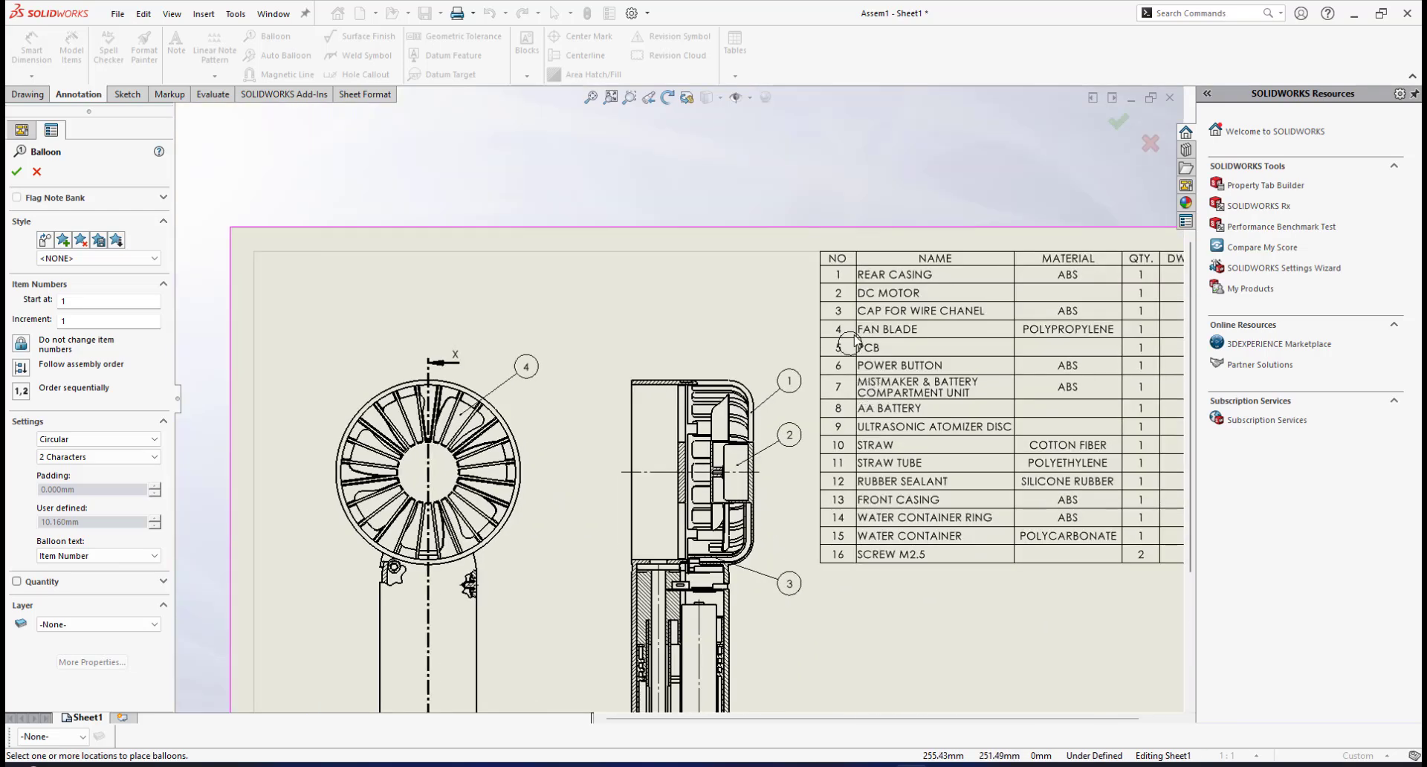
# Step: Attach an item-number balloon to the PCB in Section View X-X, placing it outside the casing below the wire channel cap's balloon
pyautogui.scroll(-5, 691, 483)
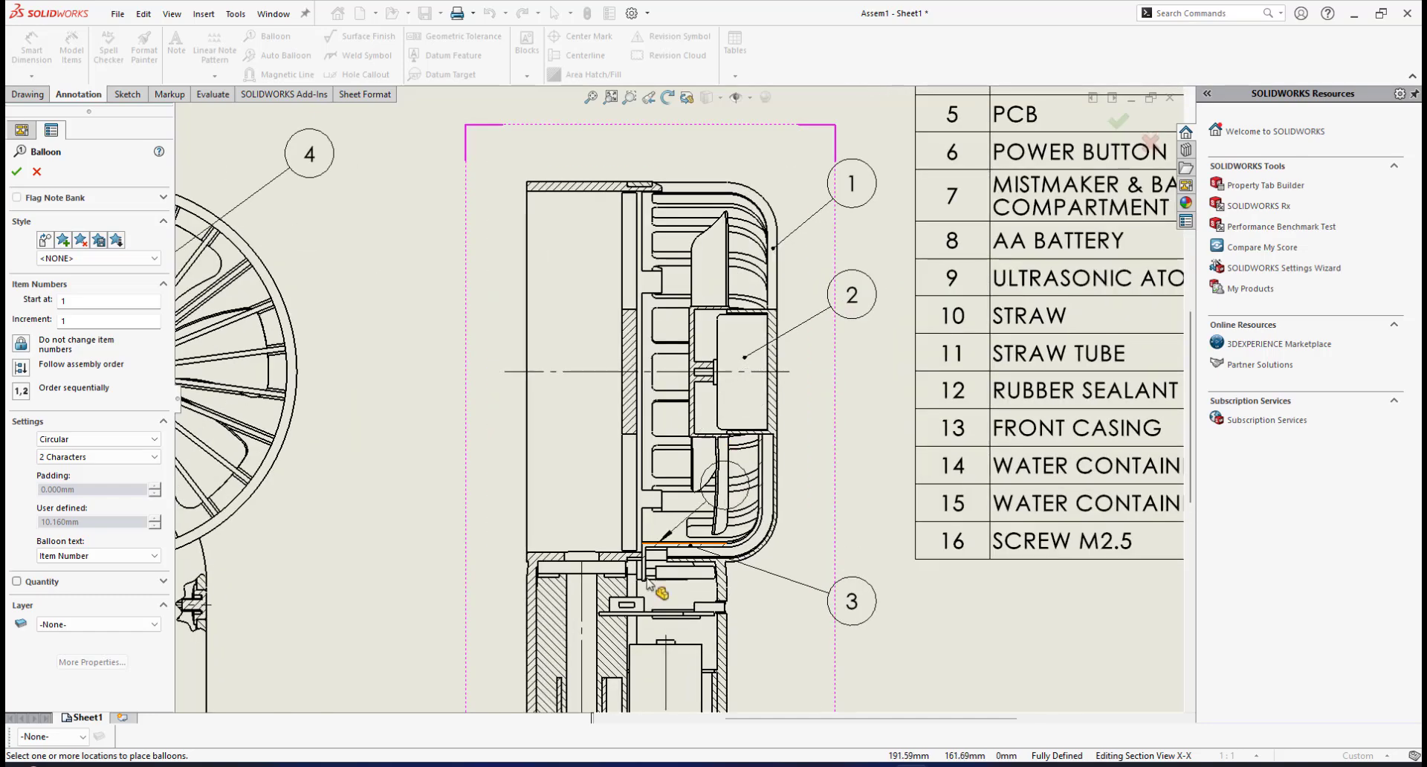
pyautogui.scroll(-3, 676, 312)
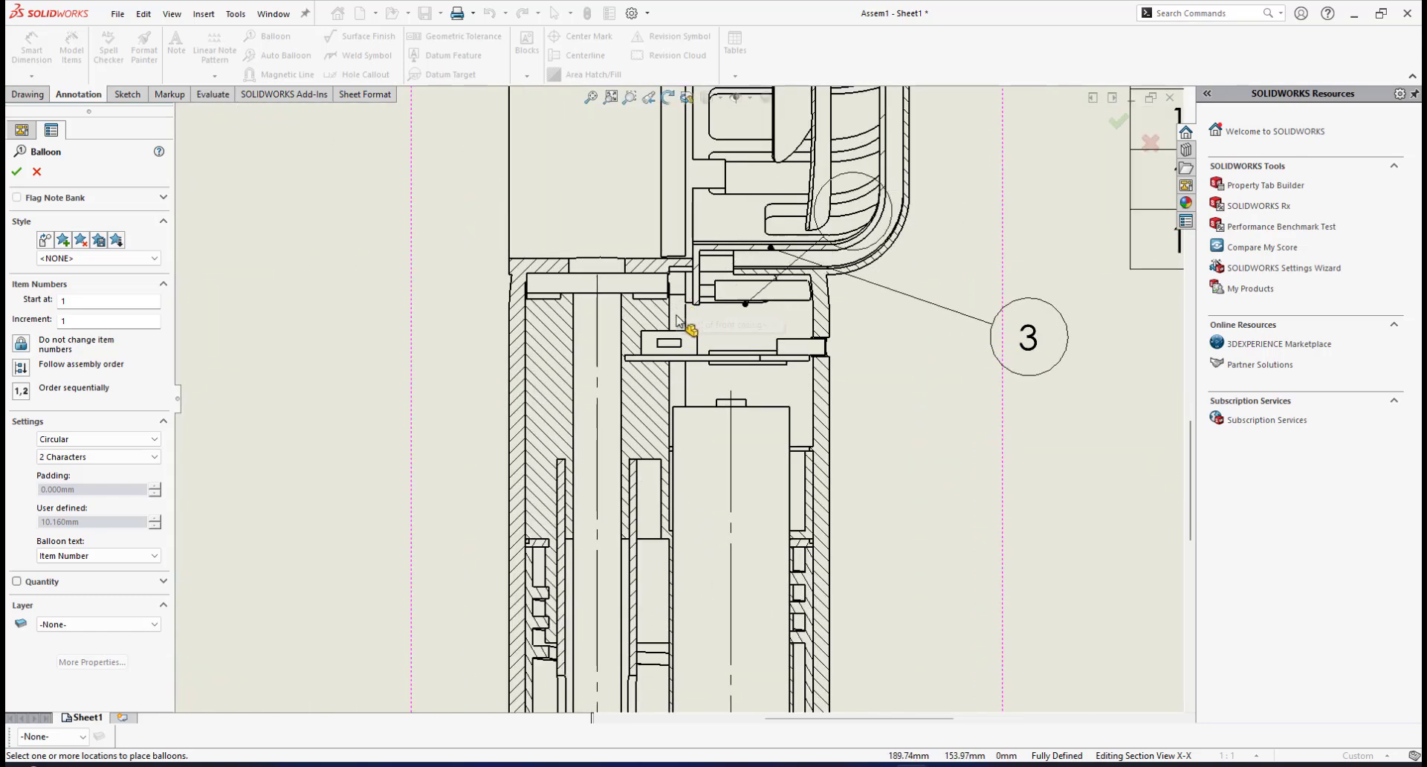
pyautogui.scroll(-1, 711, 312)
pyautogui.scroll(1, 743, 326)
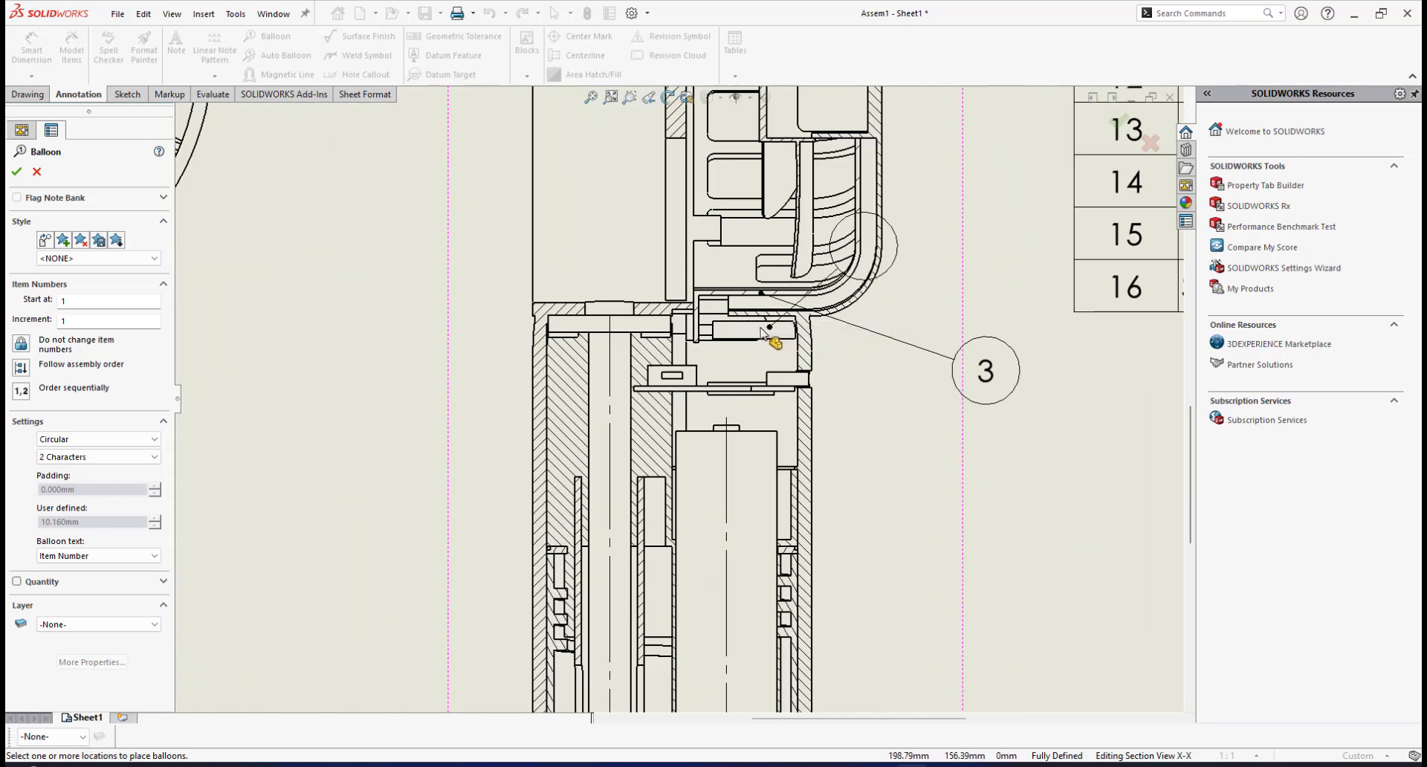
pyautogui.scroll(-1, 766, 342)
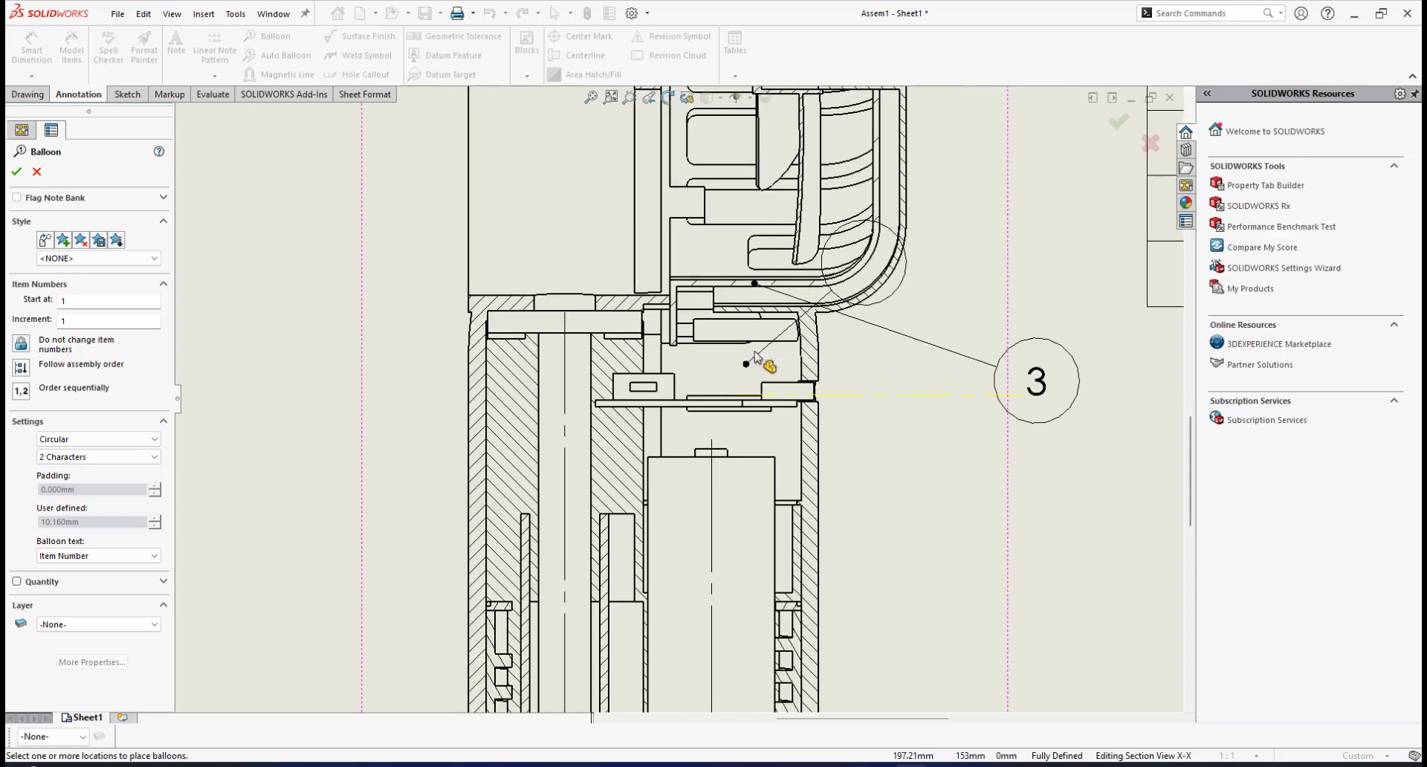
pyautogui.click(777, 396)
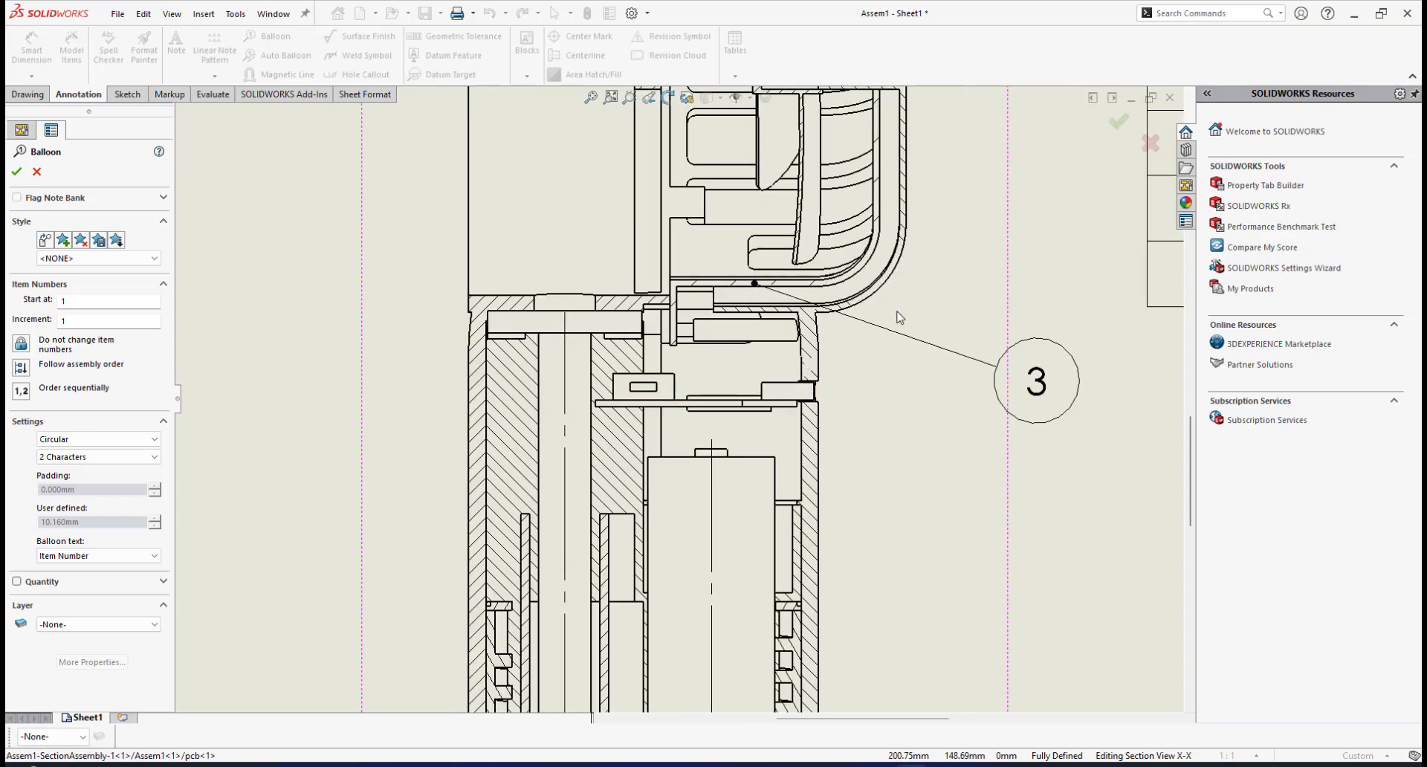
pyautogui.click(1027, 514)
pyautogui.scroll(2, 1047, 479)
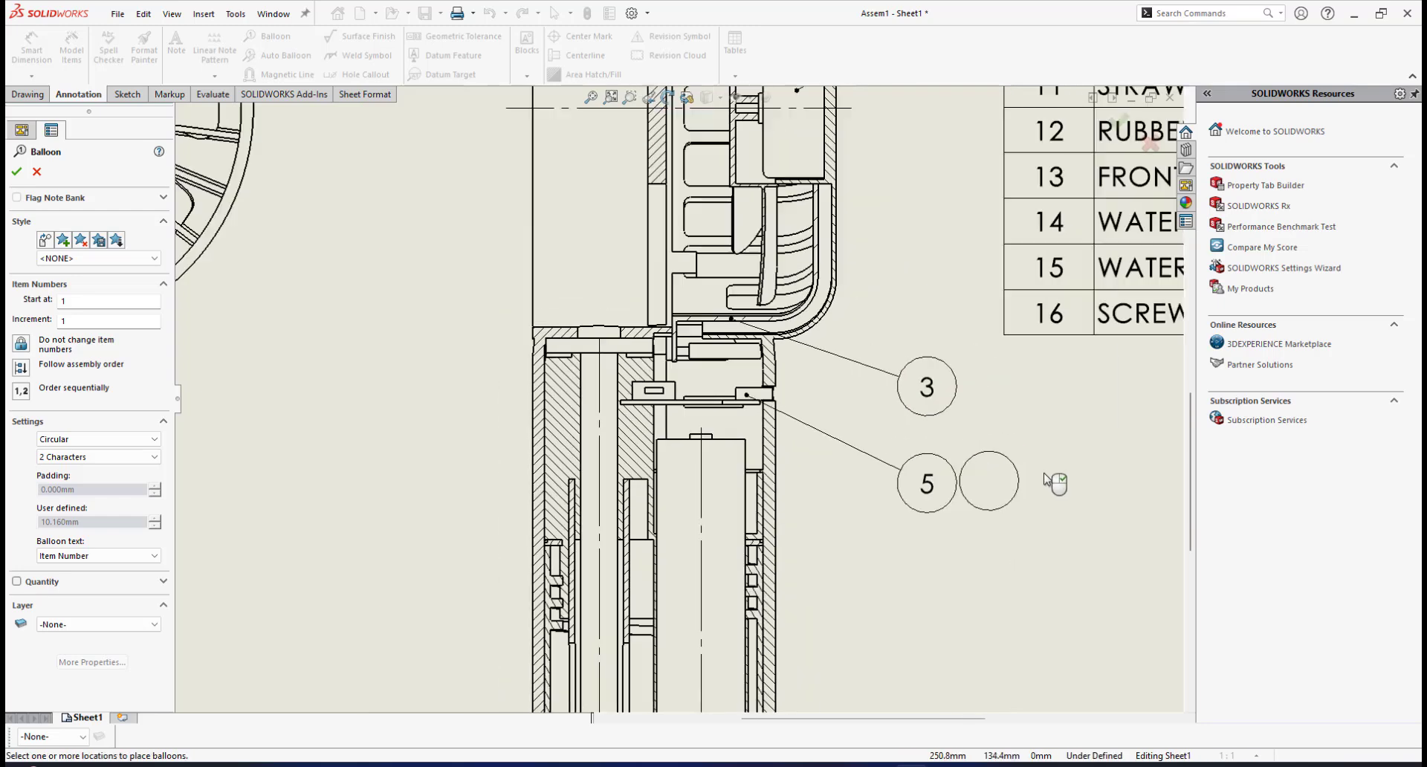
# Step: Attach an item-number balloon to the power button in the front view's broken-out section, placing it outside the handle, above the button's level
pyautogui.scroll(3, 1048, 480)
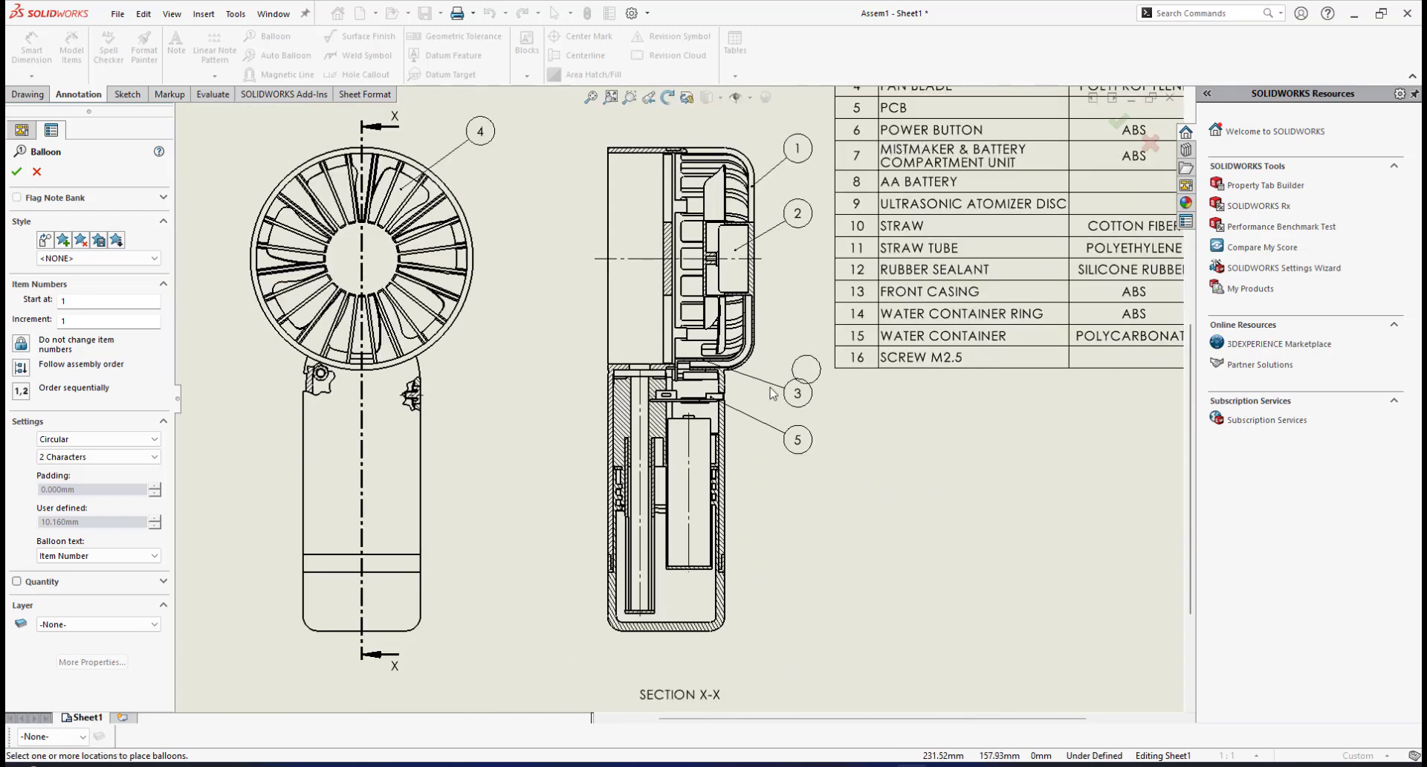
pyautogui.scroll(-1, 770, 390)
pyautogui.scroll(2, 654, 405)
pyautogui.scroll(-2, 575, 402)
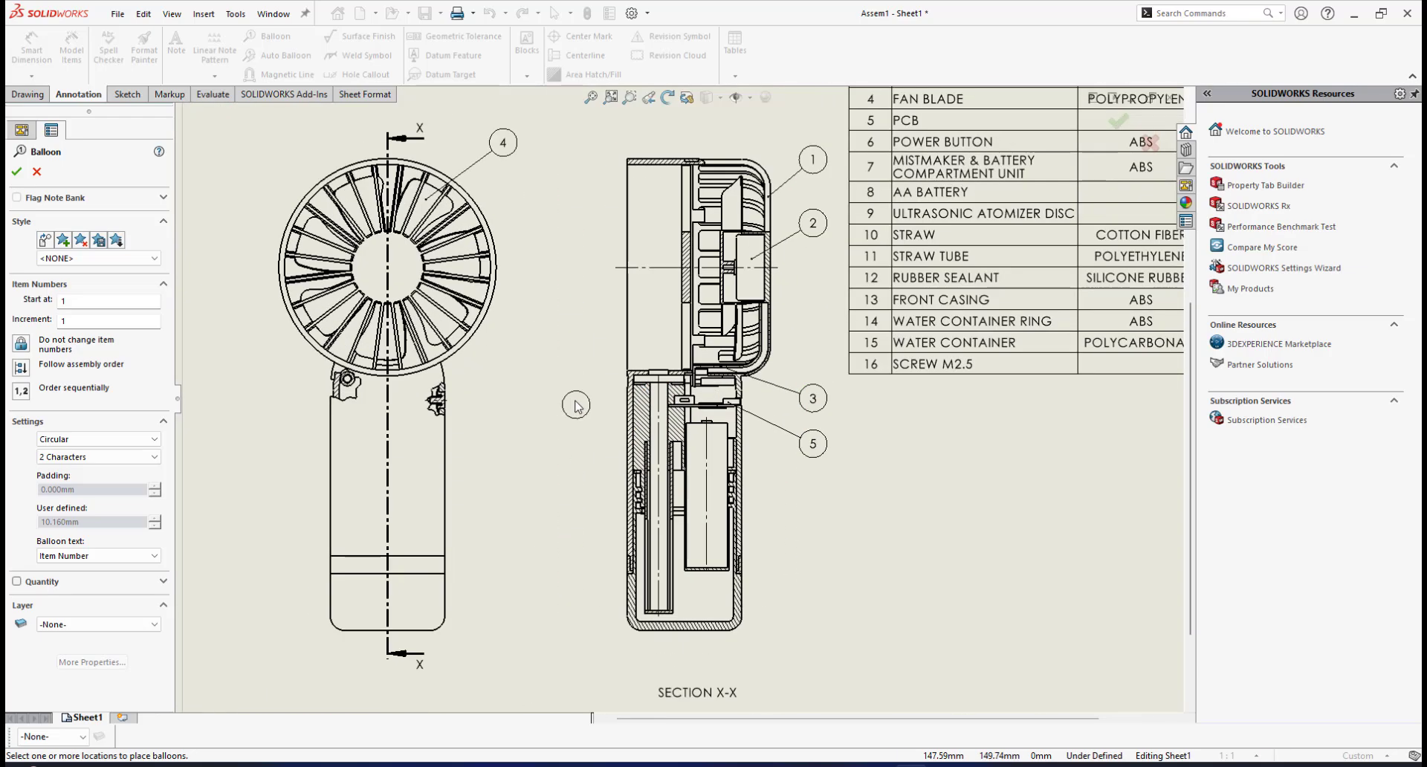
pyautogui.scroll(2, 576, 405)
pyautogui.scroll(-4, 643, 362)
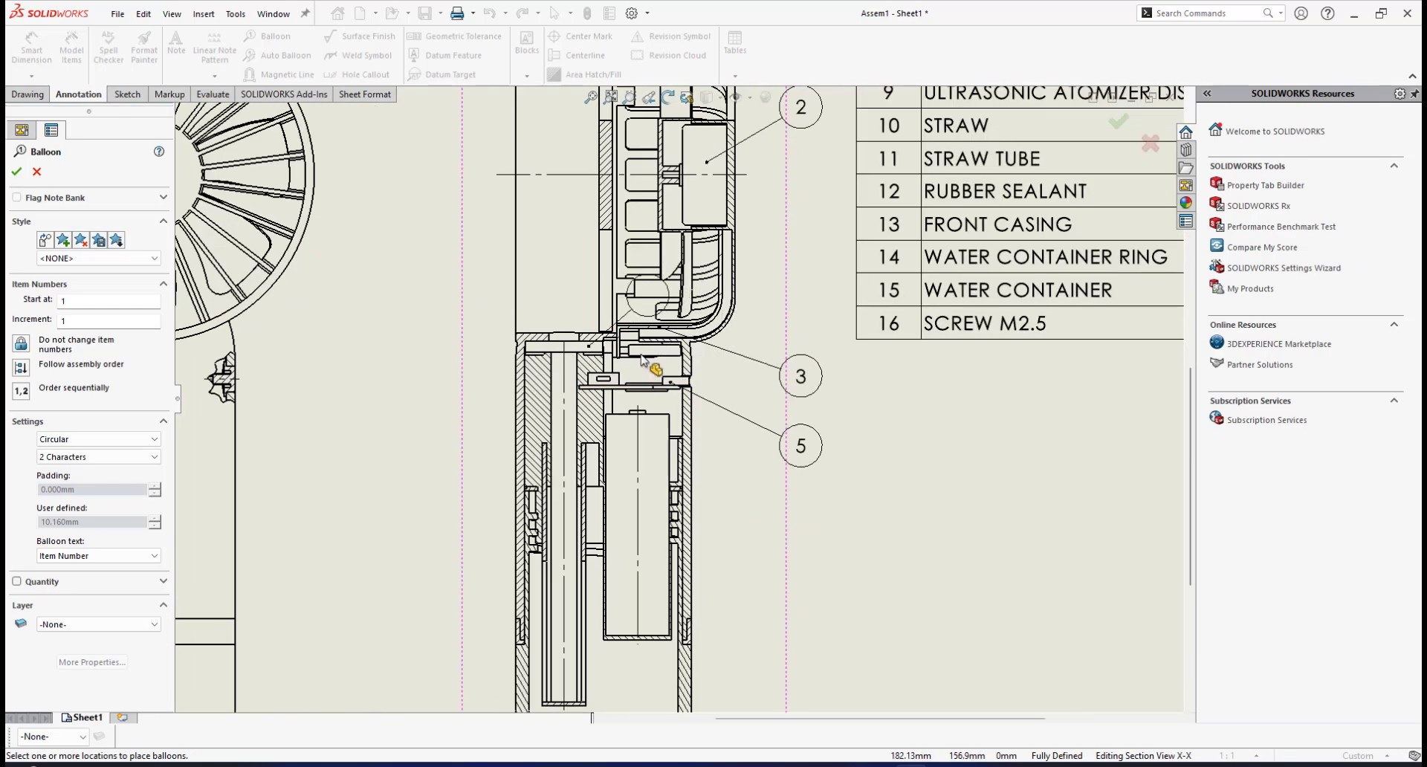
pyautogui.scroll(3, 643, 361)
pyautogui.scroll(-3, 532, 408)
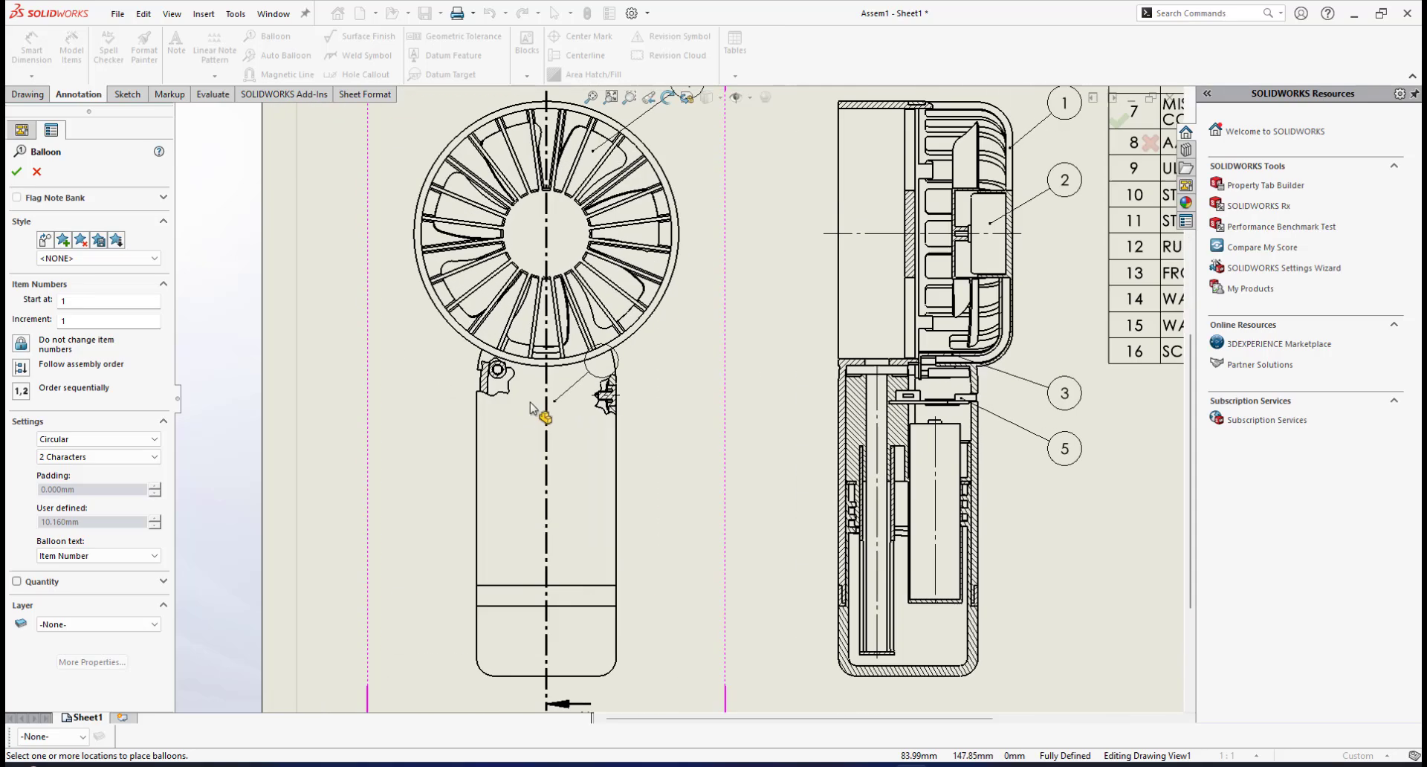
pyautogui.scroll(-3, 609, 401)
pyautogui.scroll(-3, 616, 401)
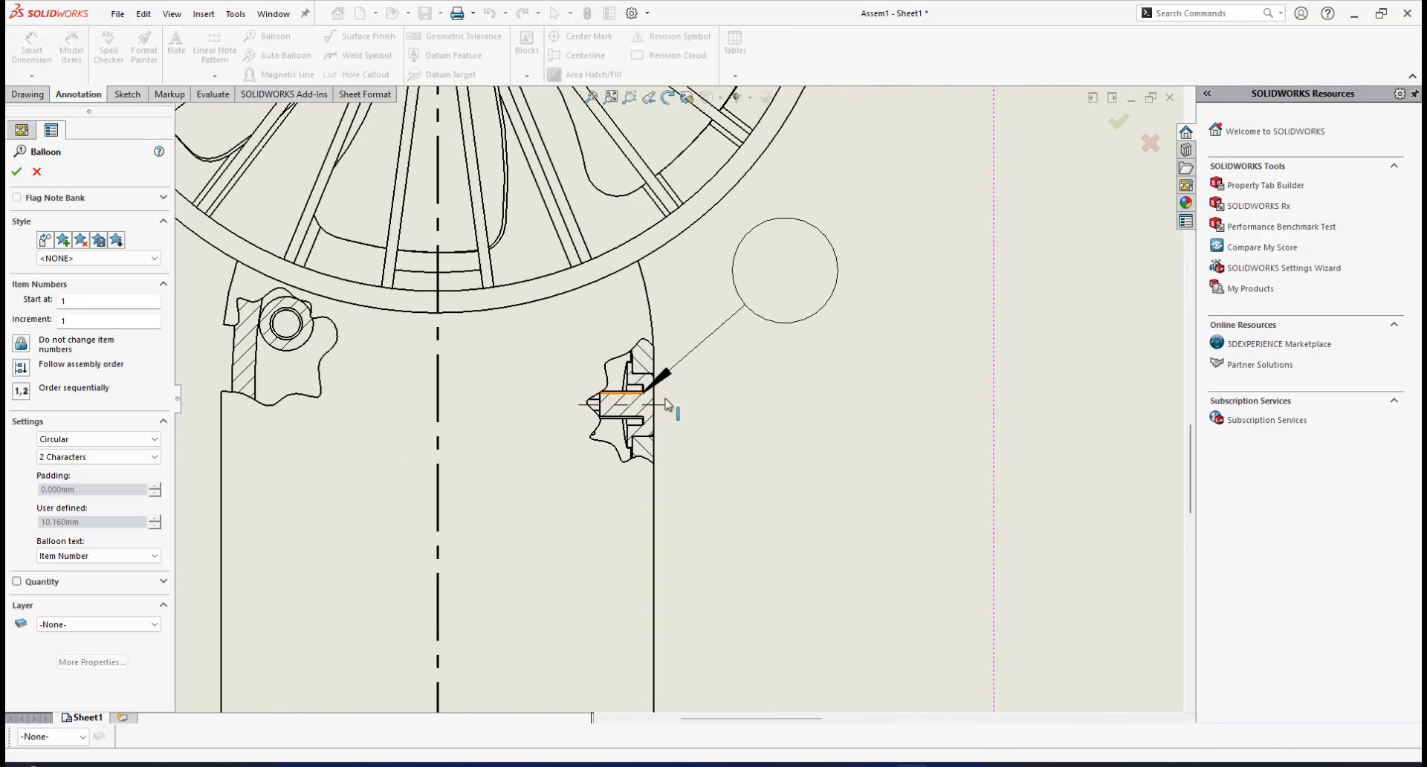
pyautogui.scroll(-4, 662, 405)
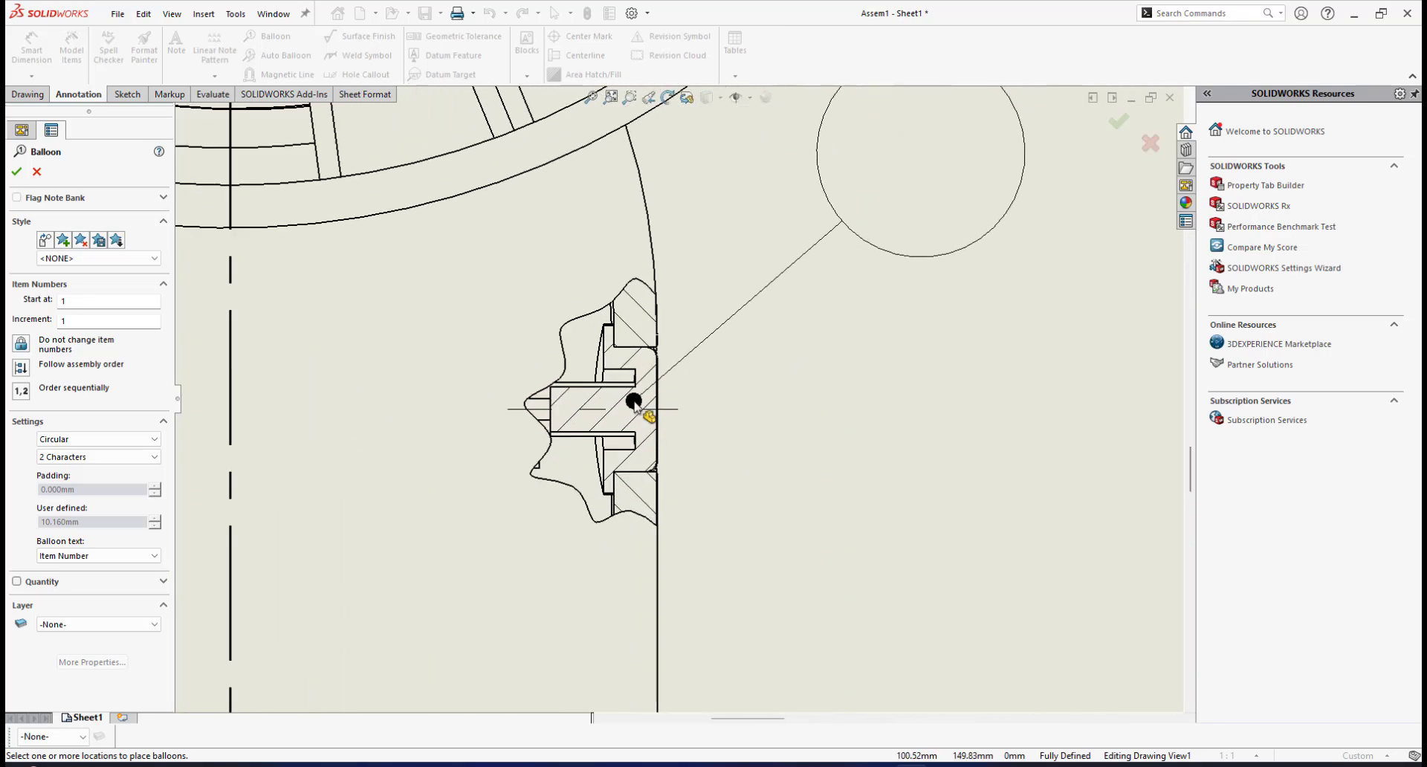
pyautogui.click(633, 401)
pyautogui.scroll(3, 879, 197)
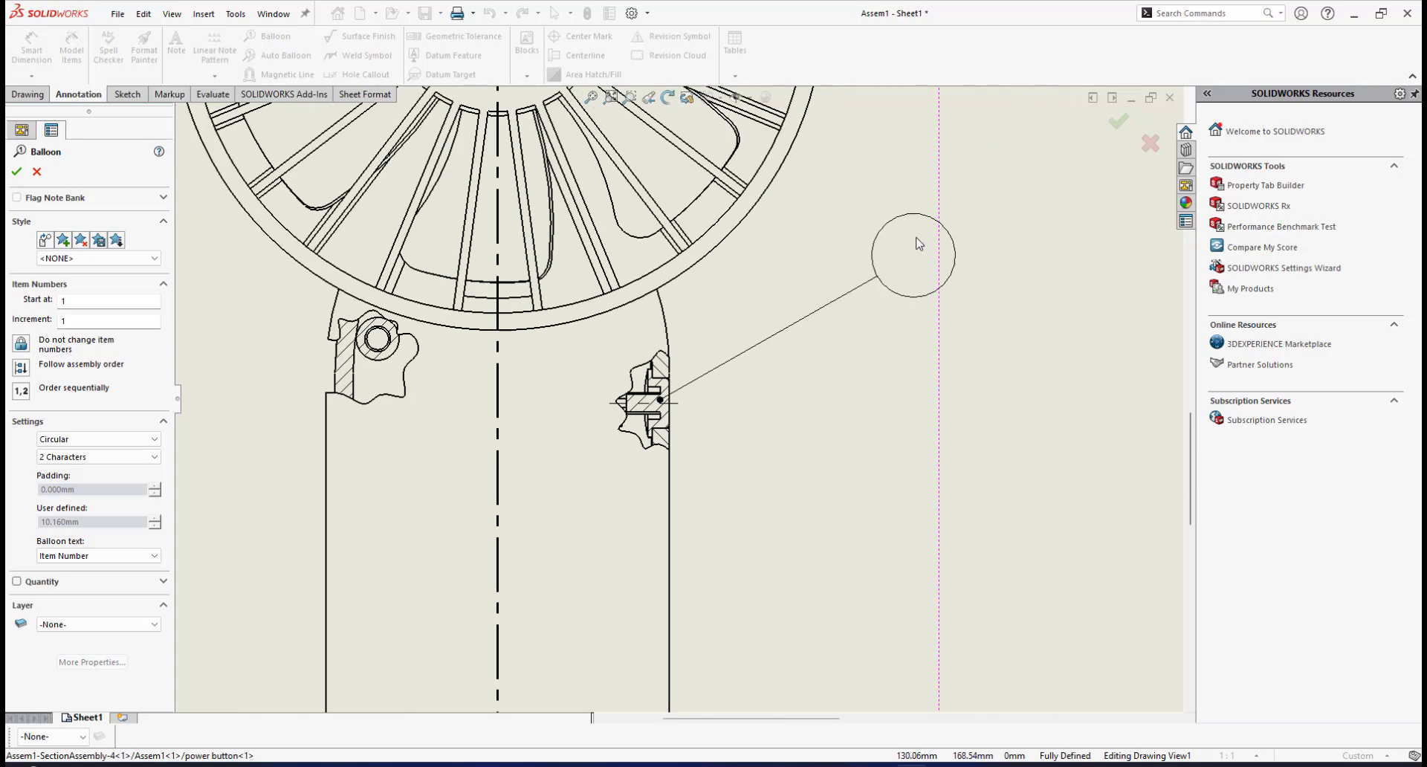
pyautogui.click(919, 237)
# Step: Attach an item-number balloon to the mistmaker and battery compartment in Section View X-X, placing it between the two views, and end balloon placement
pyautogui.scroll(5, 920, 238)
pyautogui.scroll(-2, 966, 240)
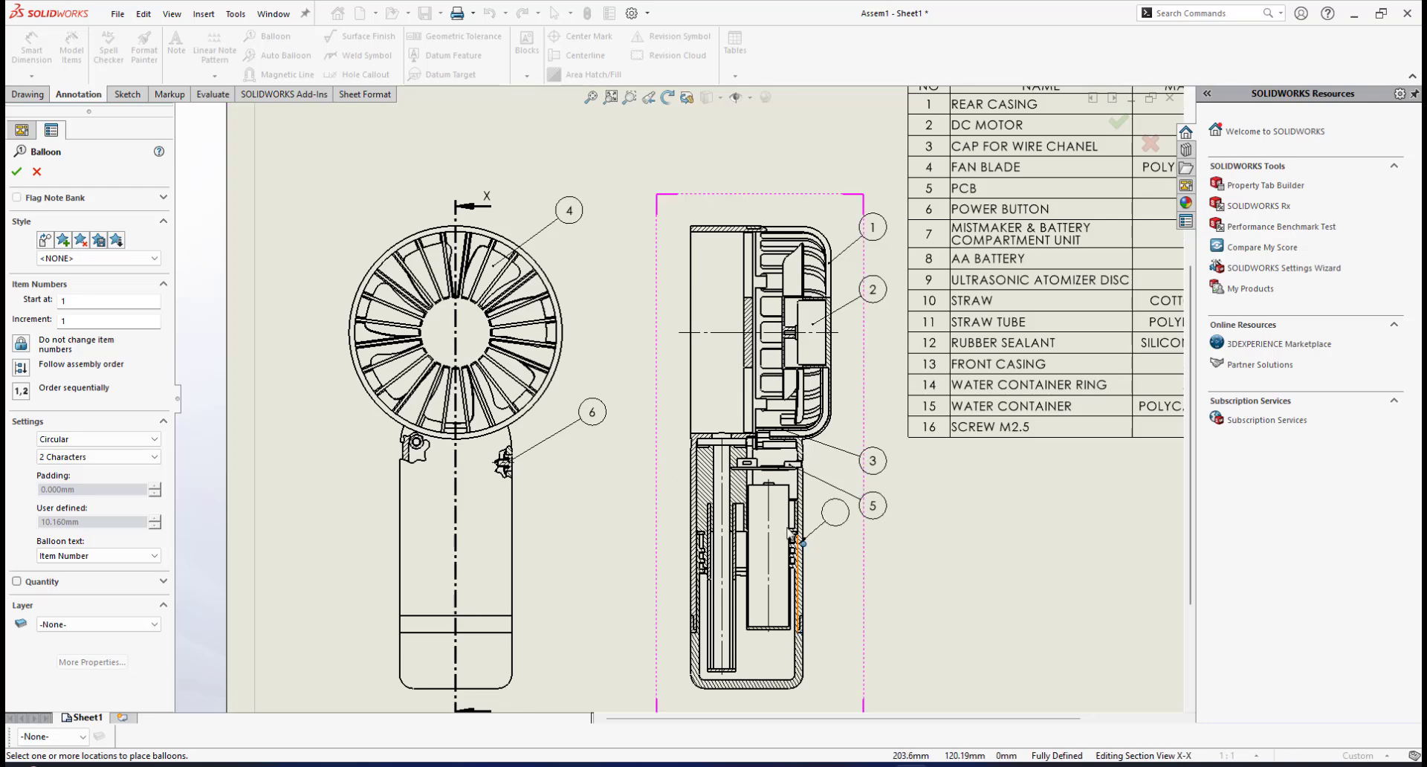
pyautogui.scroll(-4, 725, 520)
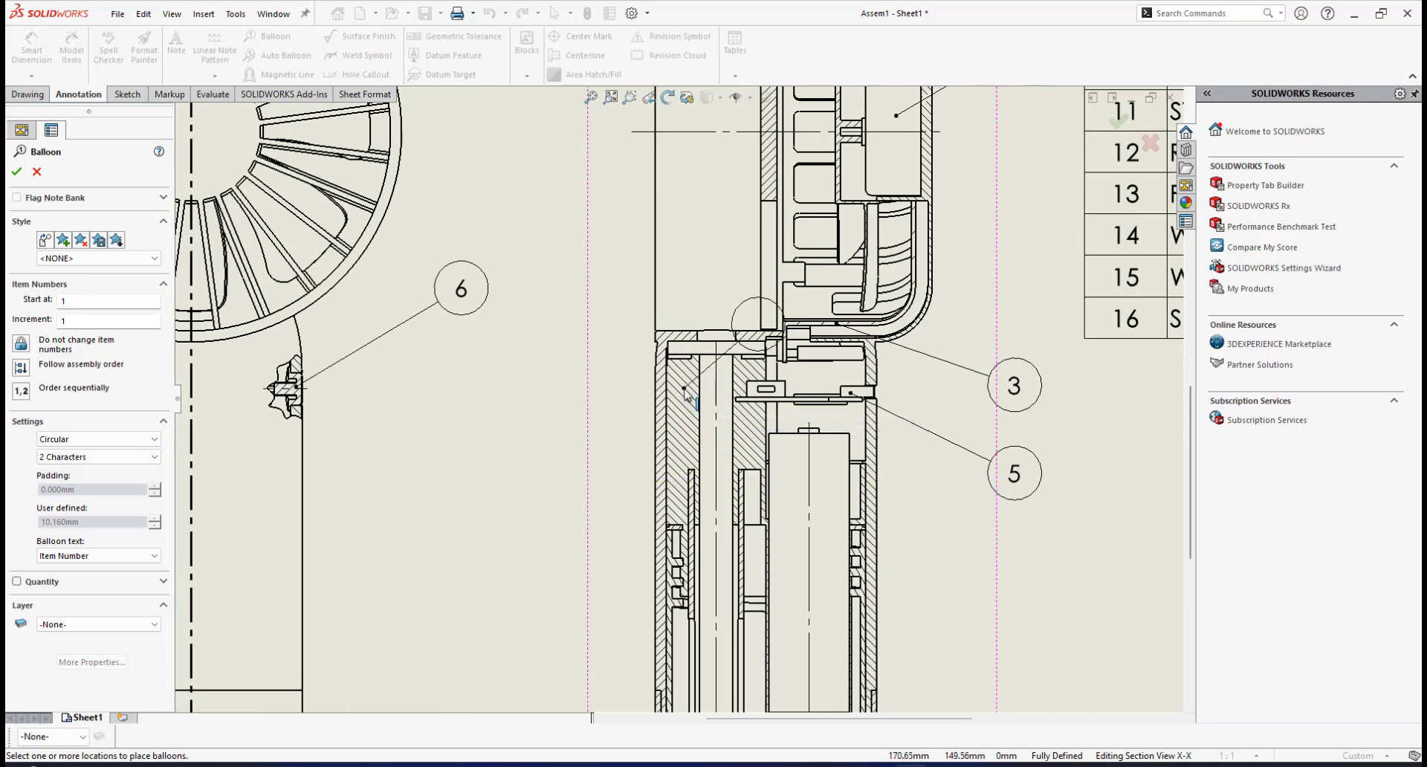
pyautogui.click(684, 387)
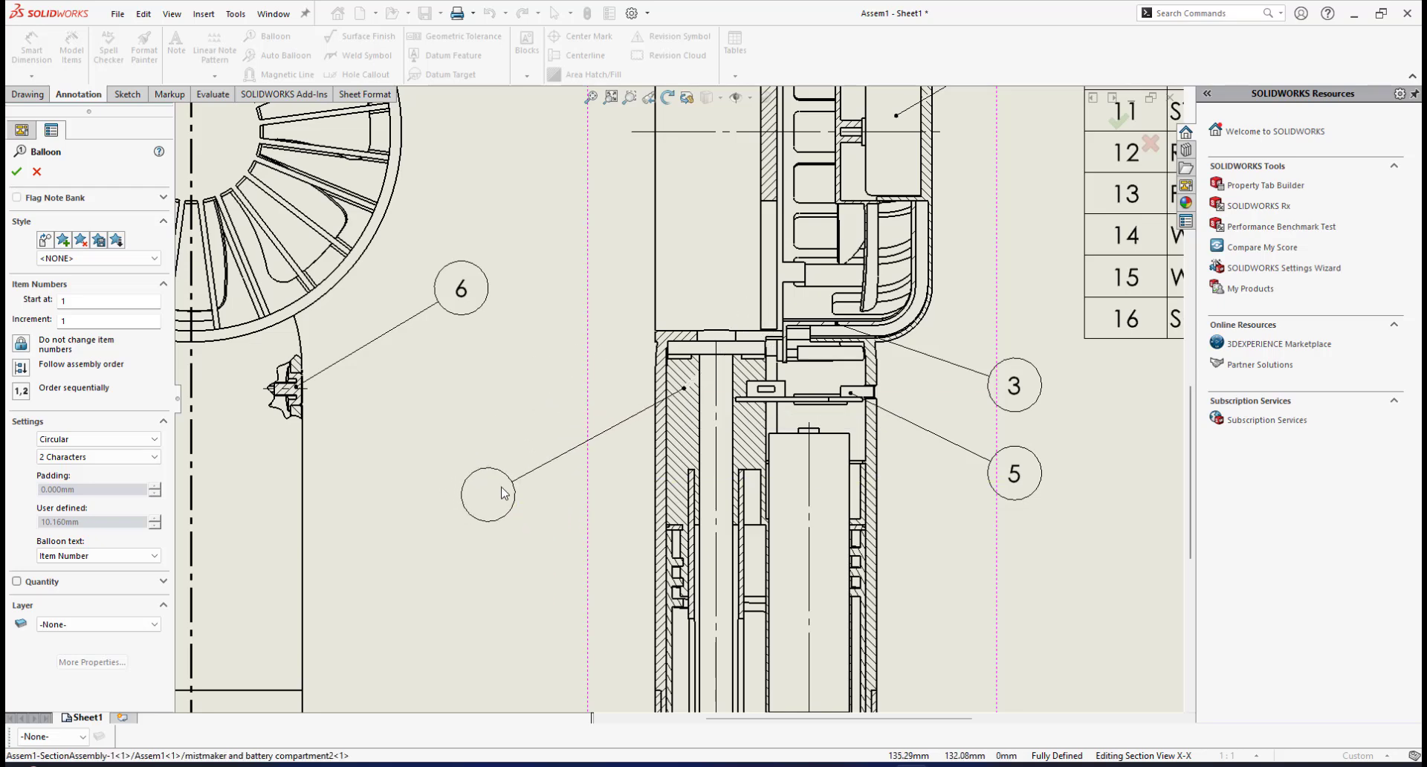
pyautogui.click(491, 481)
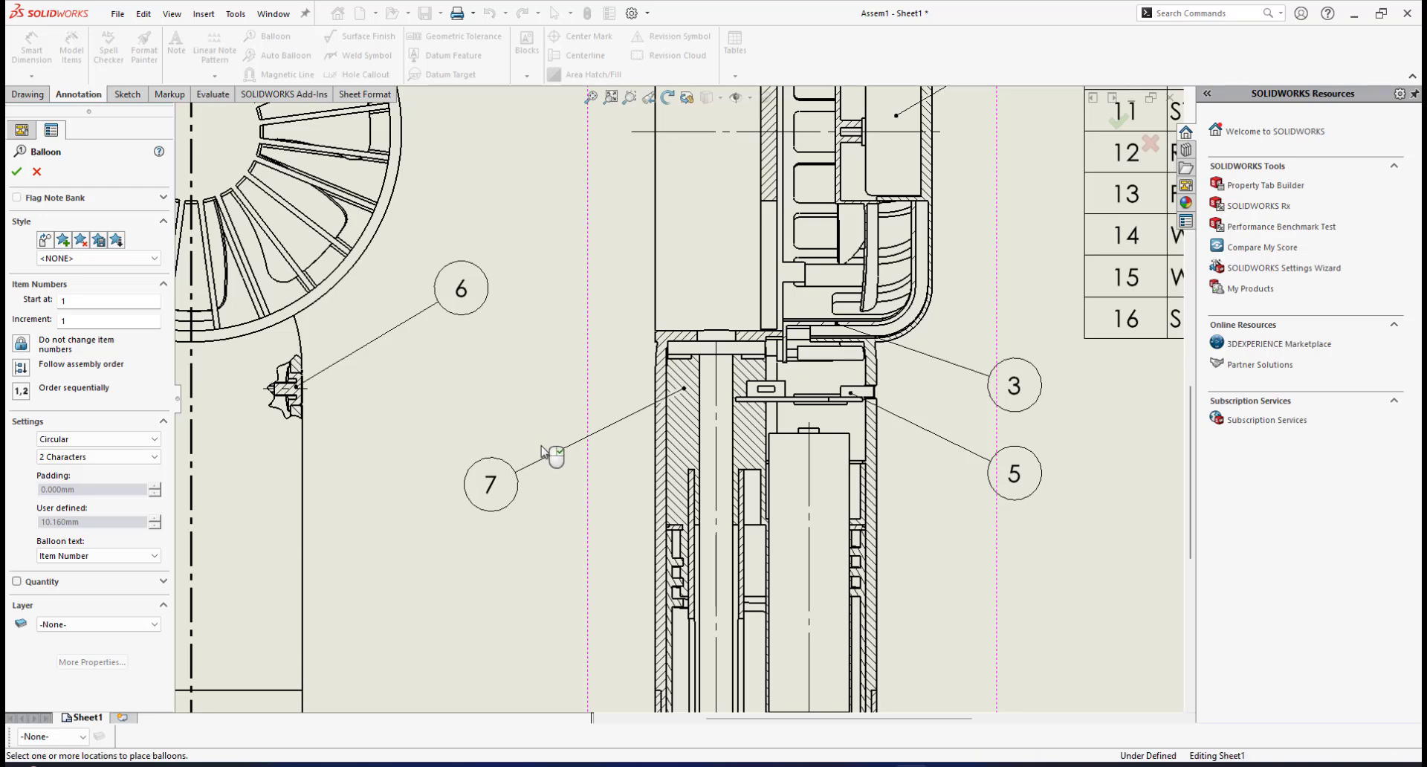
pyautogui.press('Escape')
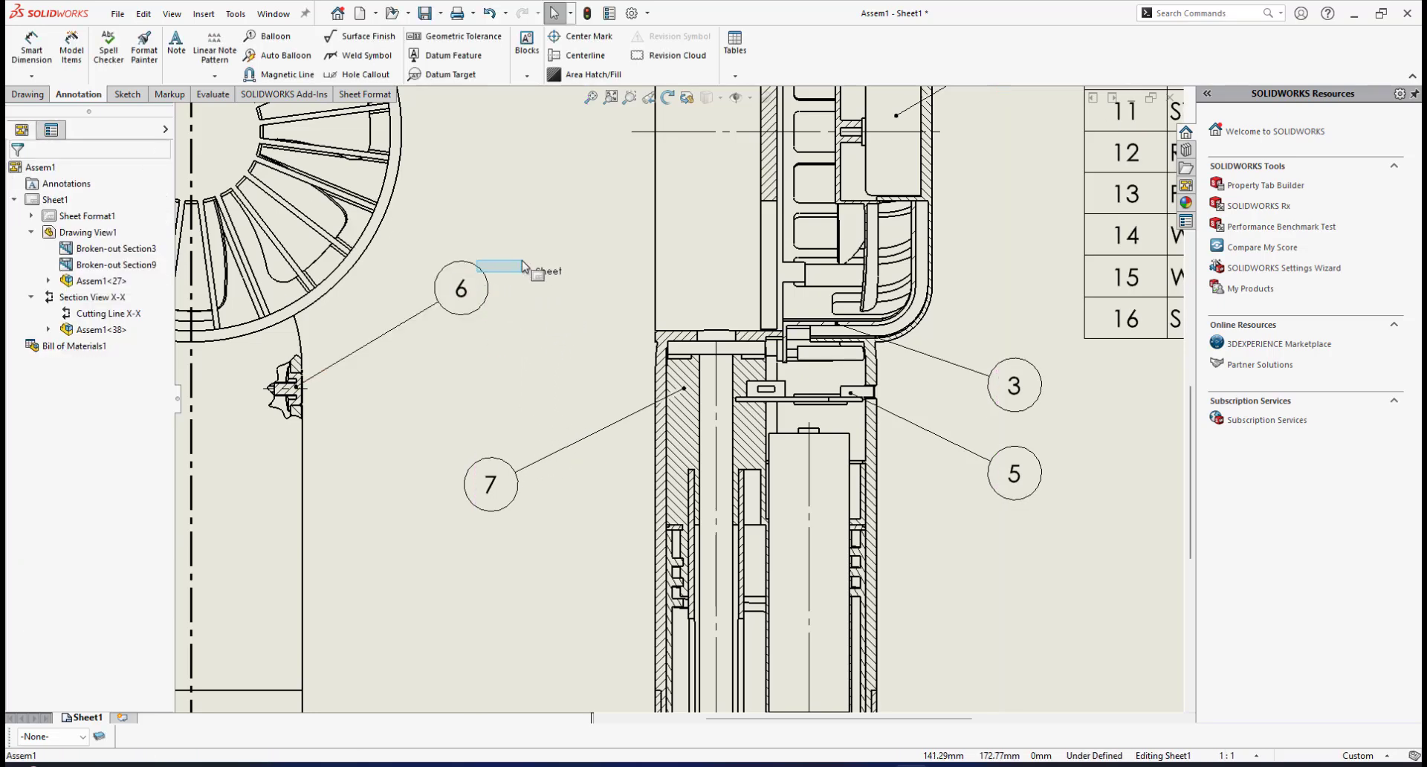
# Step: Move the power button's balloon up and slightly away from the handle, and raise the mistmaker and battery compartment's balloon a little
pyautogui.moveTo(464, 292); pyautogui.dragTo(484, 324)
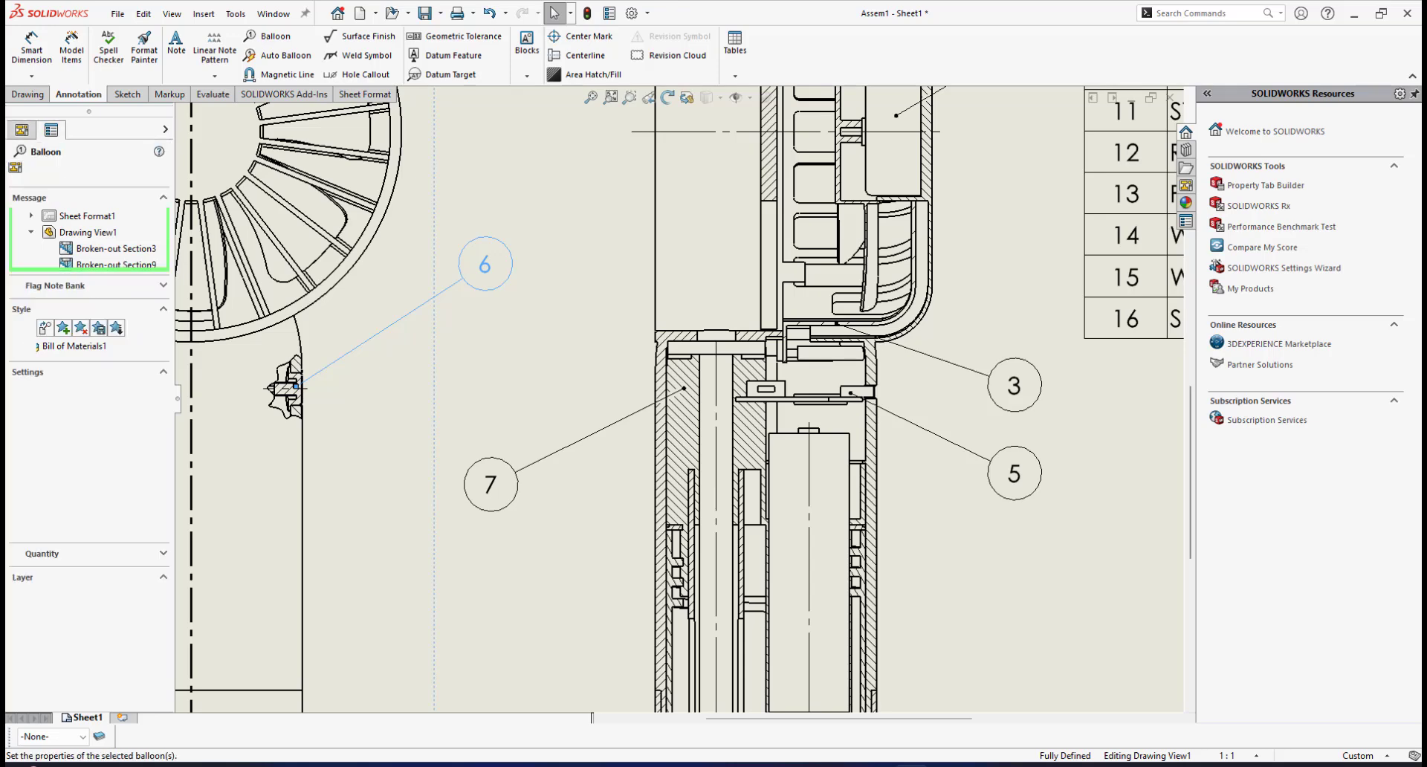
pyautogui.click(527, 364)
pyautogui.moveTo(502, 488)
pyautogui.mouseDown()
pyautogui.moveTo(489, 442)
pyautogui.moveTo(498, 460)
pyautogui.mouseUp()
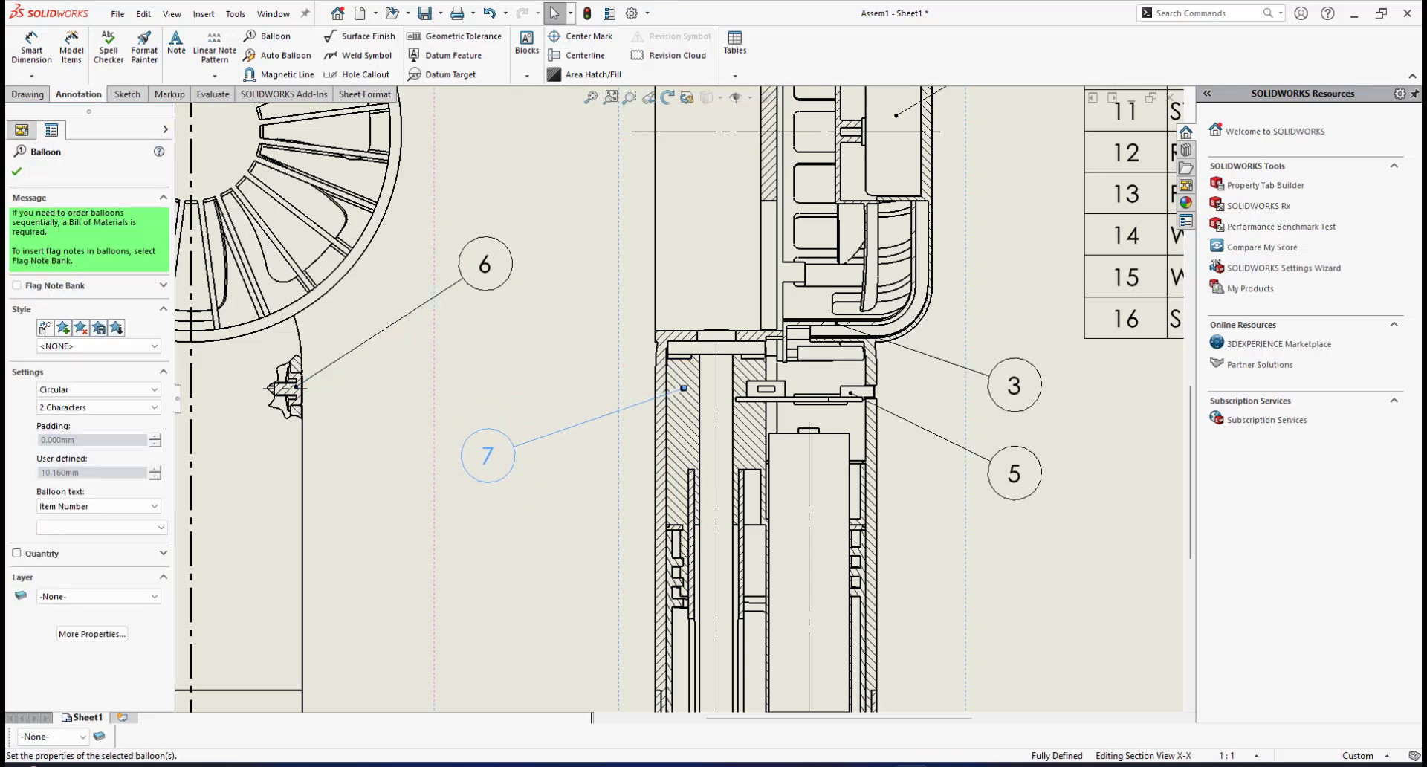
# Step: Attach an item-number balloon to the AA battery in Section View X-X, aligning it vertically below the PCB's balloon outside the casing
pyautogui.press('f')
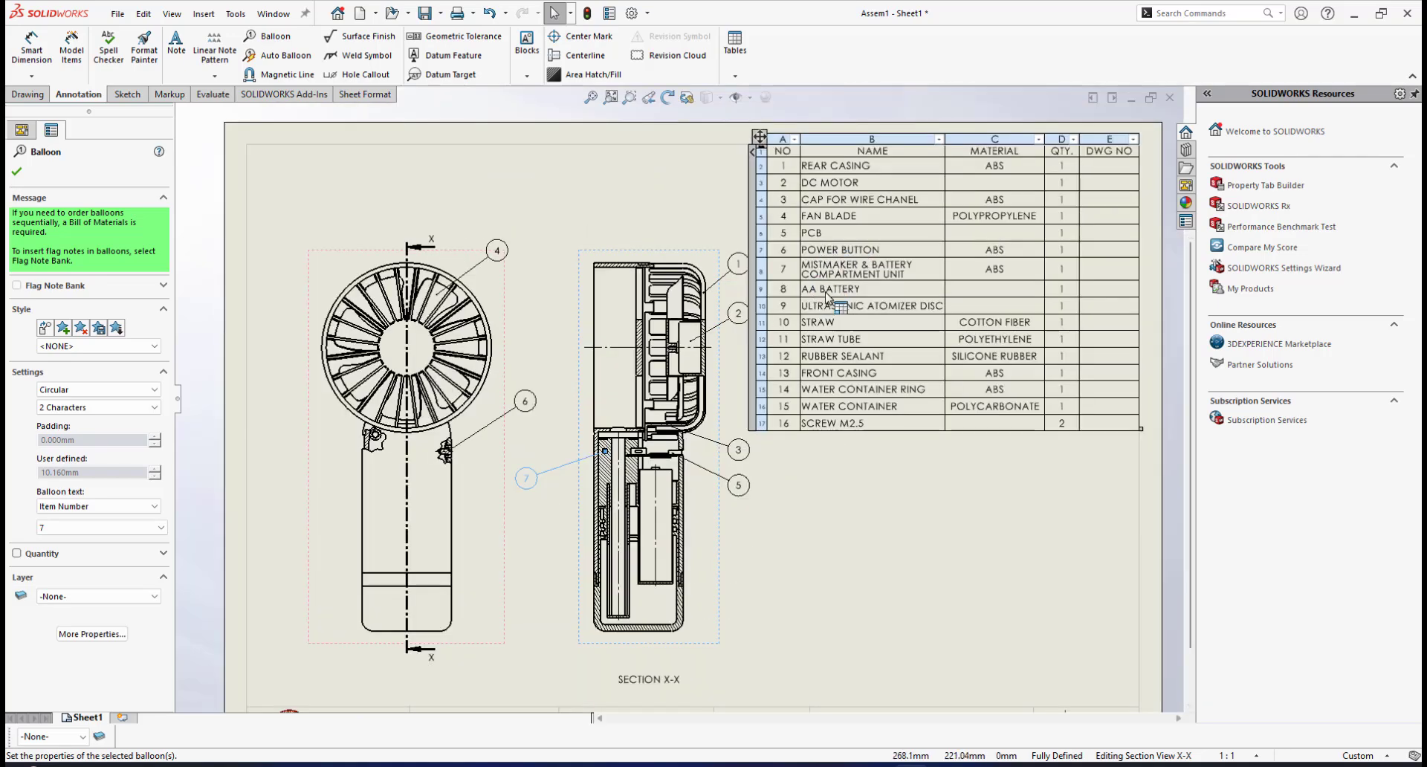
pyautogui.scroll(-3, 827, 295)
pyautogui.scroll(4, 565, 245)
pyautogui.scroll(-6, 305, 200)
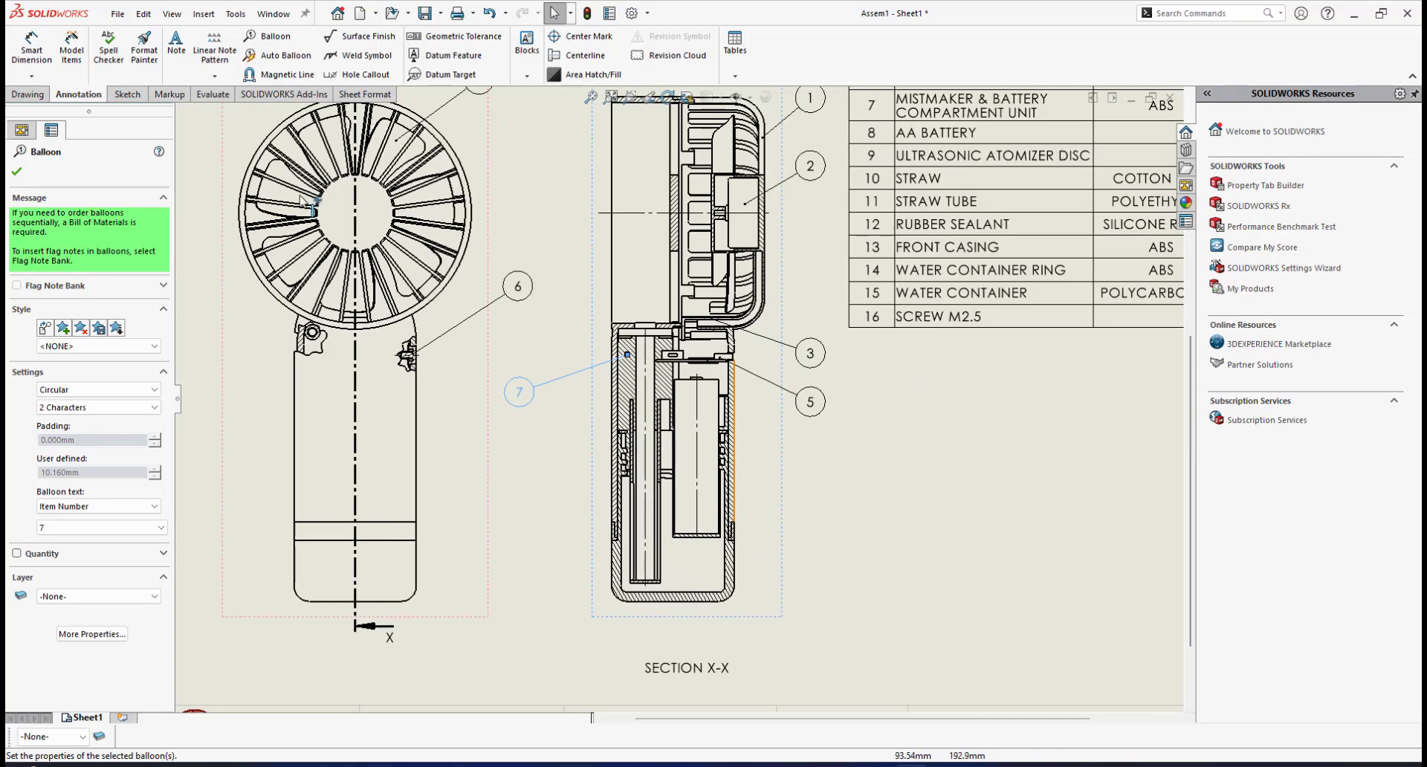
pyautogui.click(266, 39)
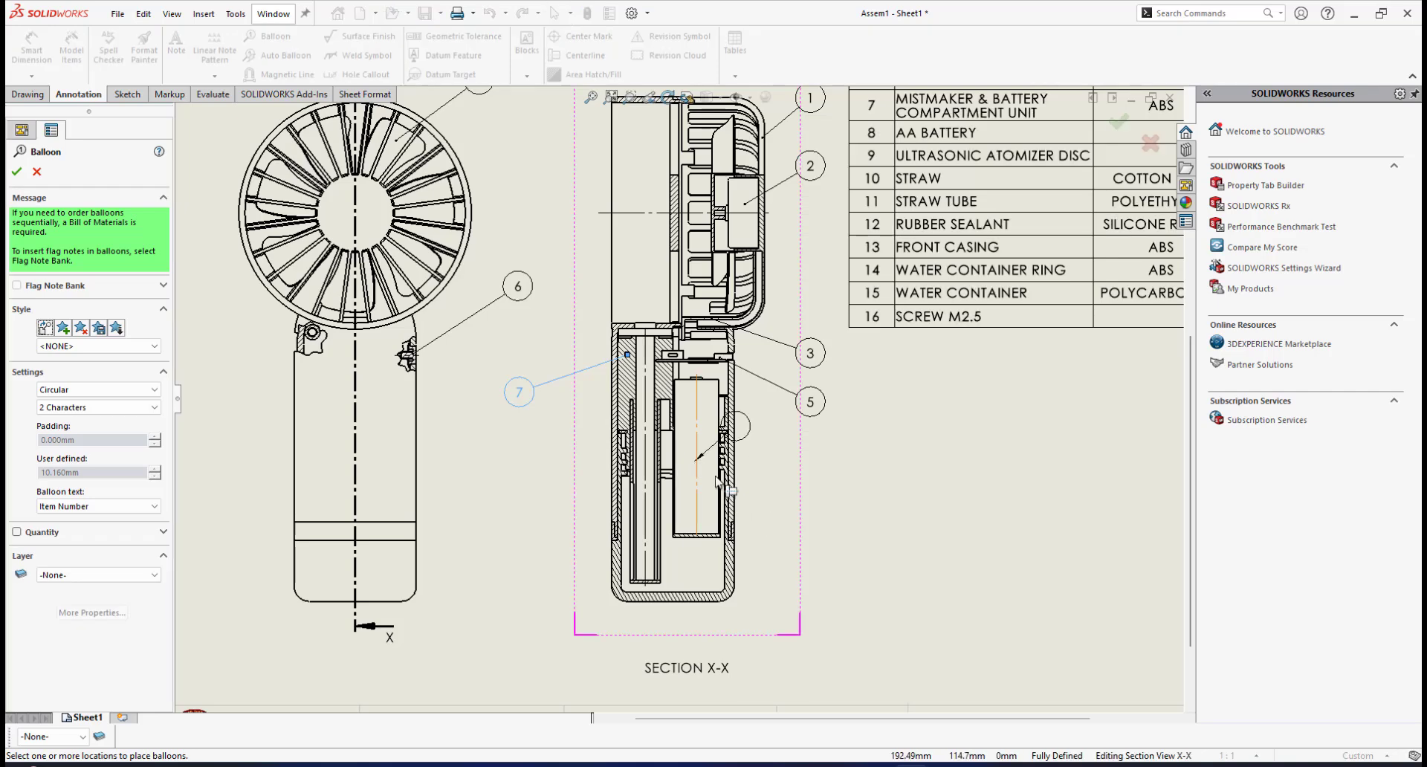
pyautogui.click(711, 468)
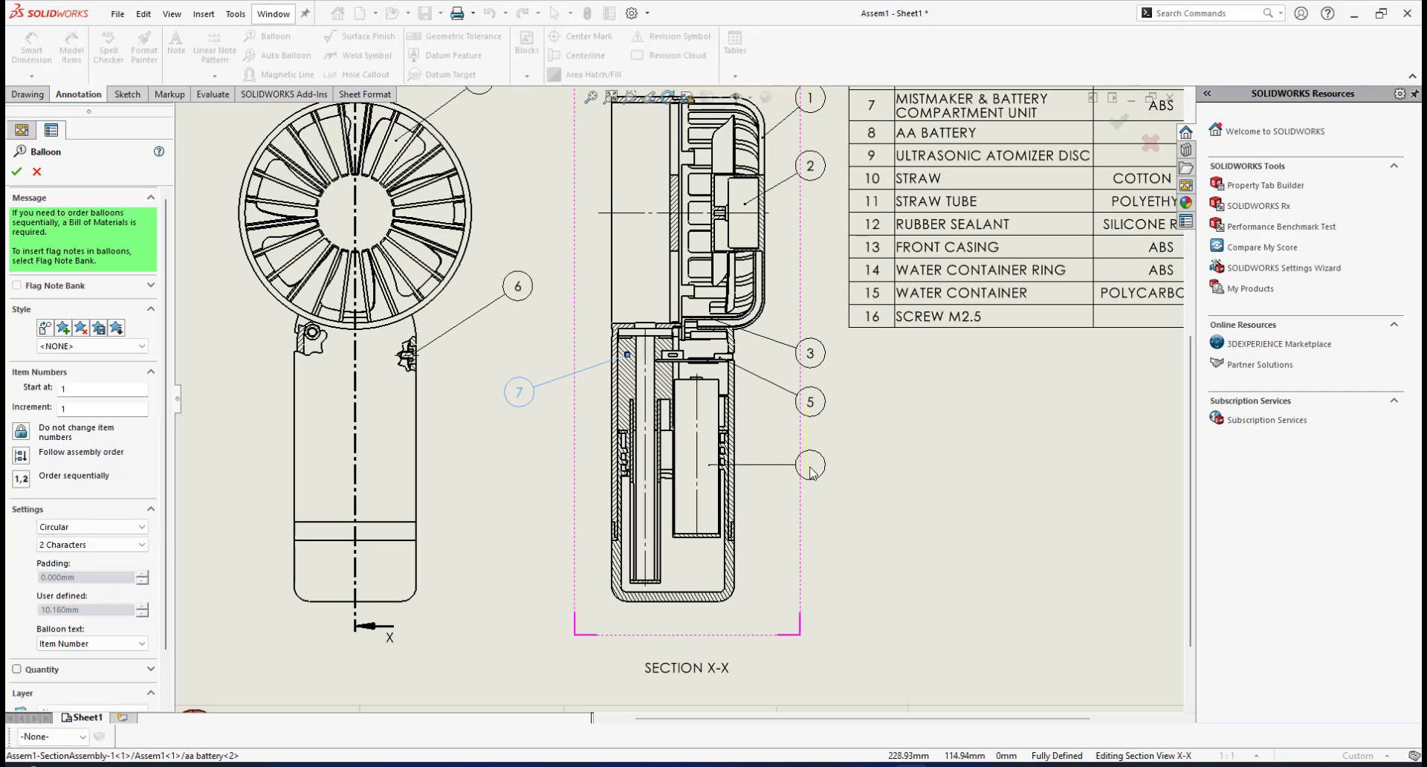
pyautogui.click(810, 472)
# Step: Attach an item-number balloon to the ultrasonic atomizer disc, placing it between the power button's and mistmaker compartment's balloons, and accept the balloons
pyautogui.press('f')
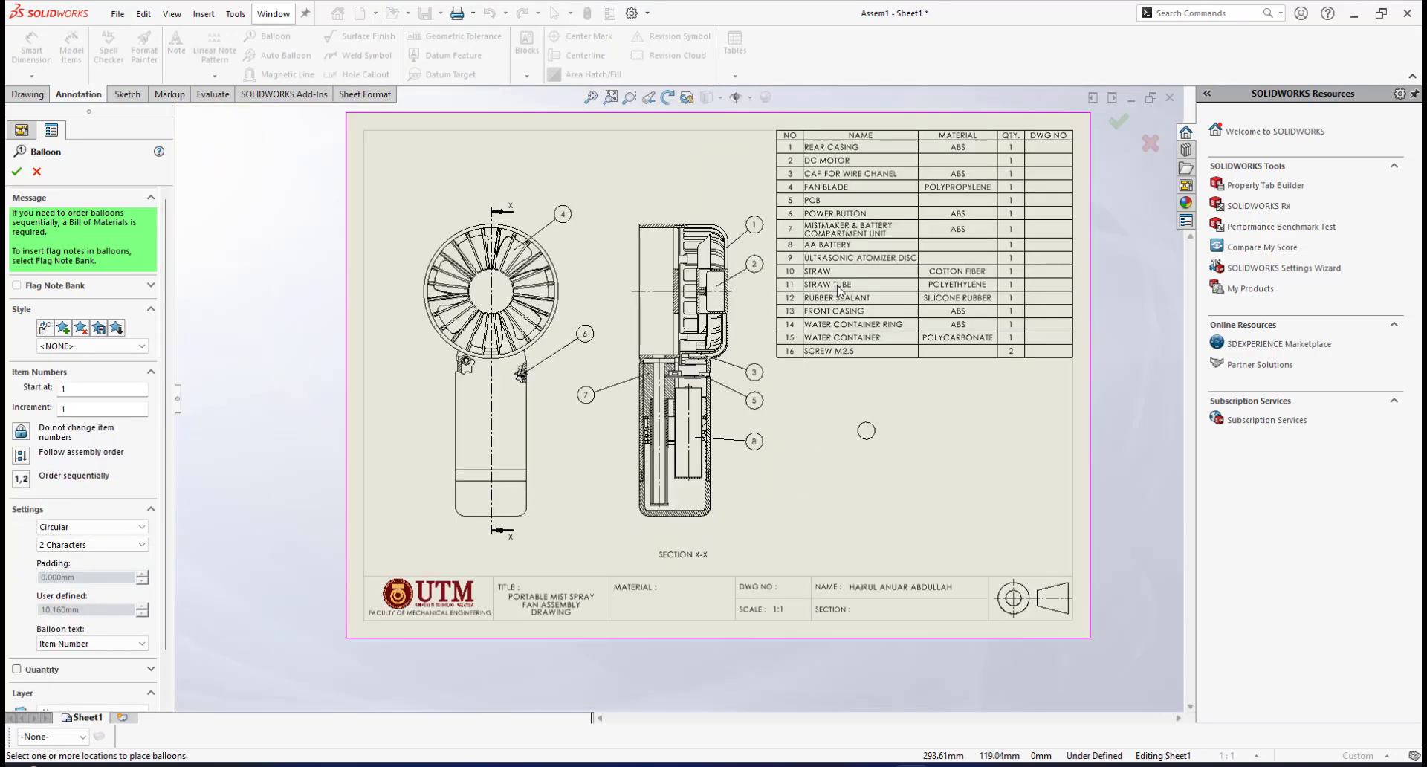
pyautogui.scroll(-5, 622, 384)
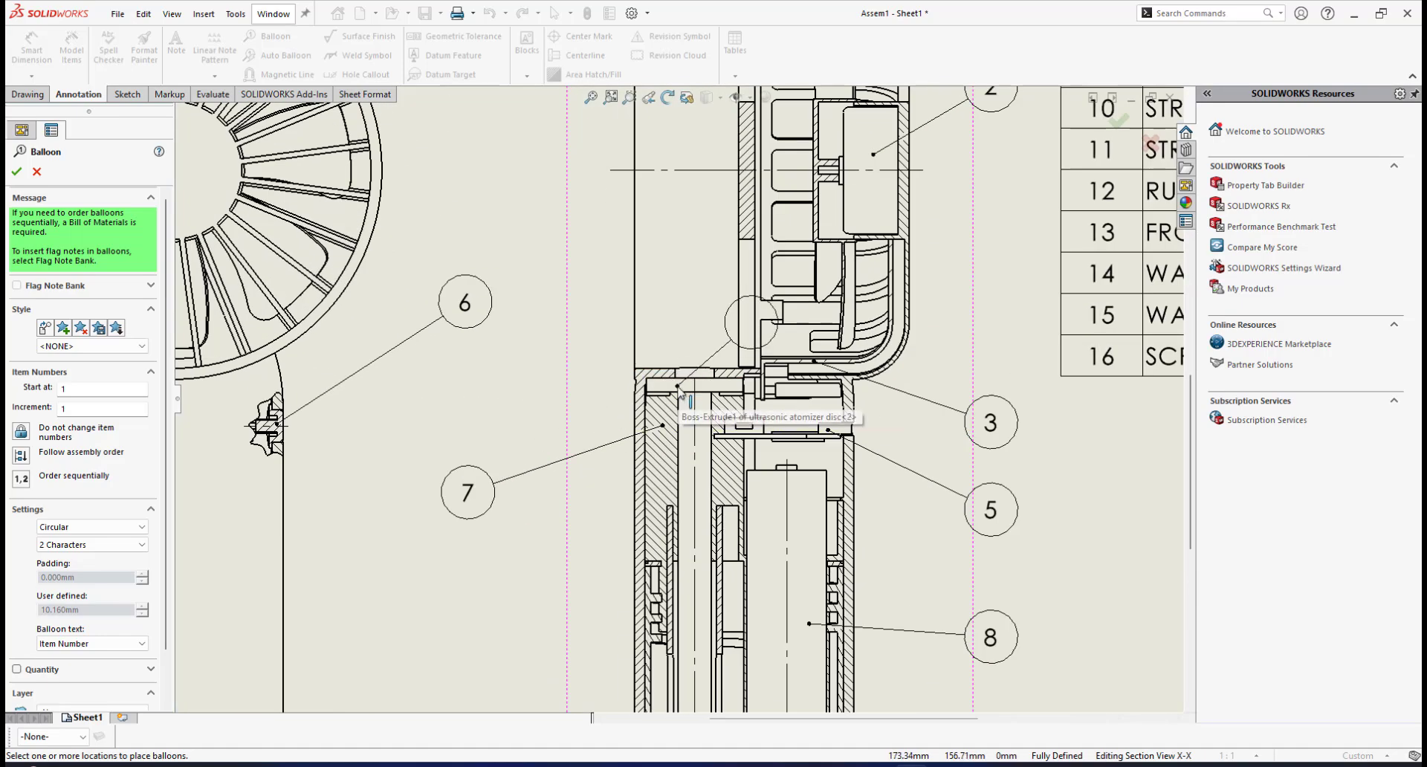
pyautogui.click(678, 387)
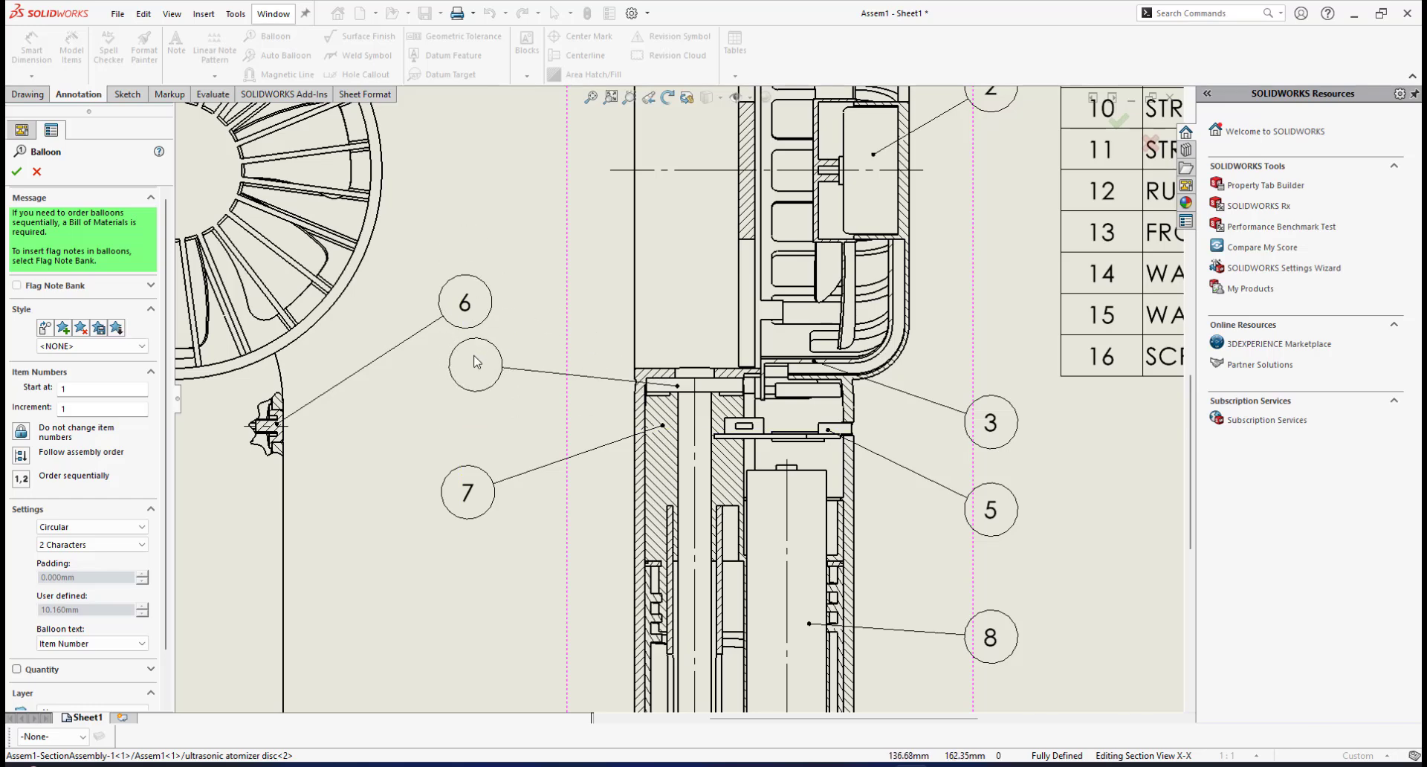
pyautogui.click(470, 361)
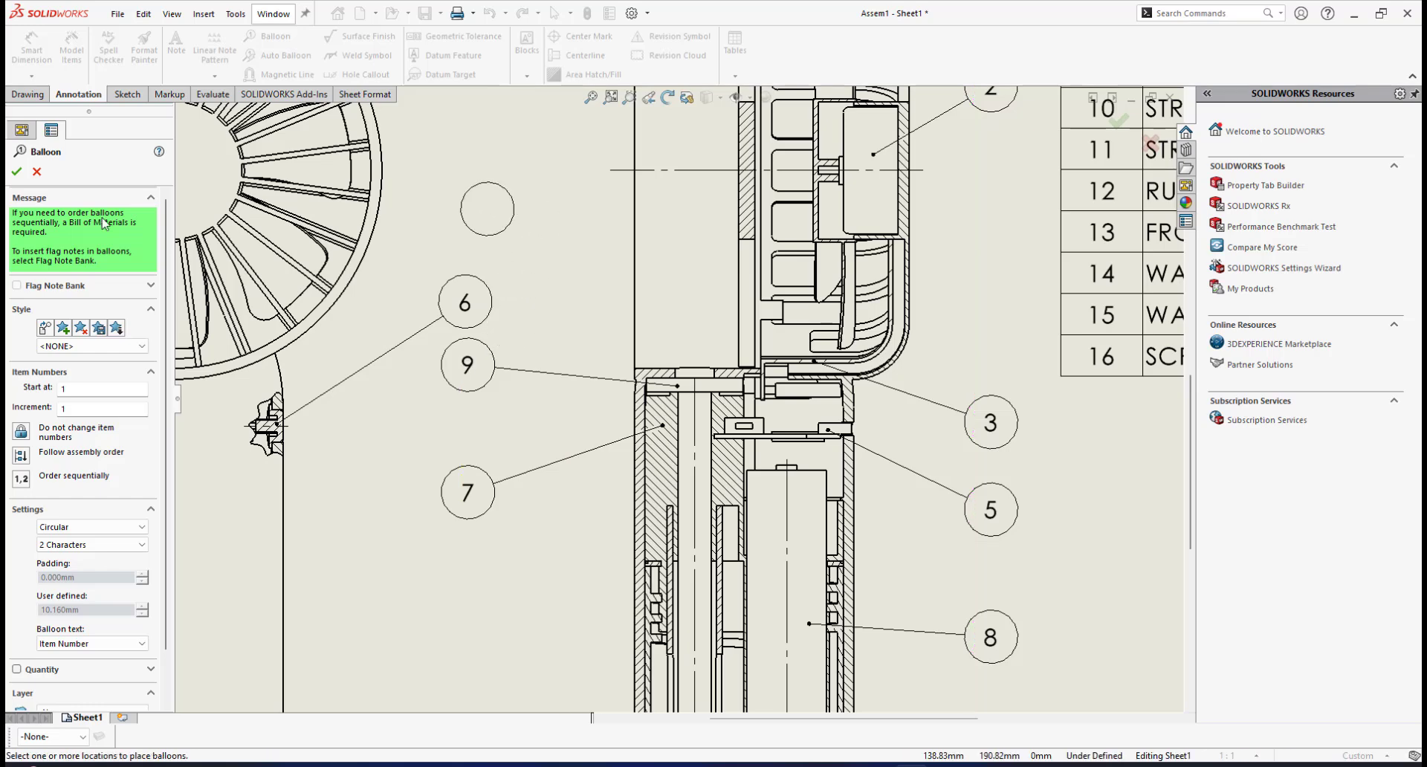
pyautogui.click(15, 172)
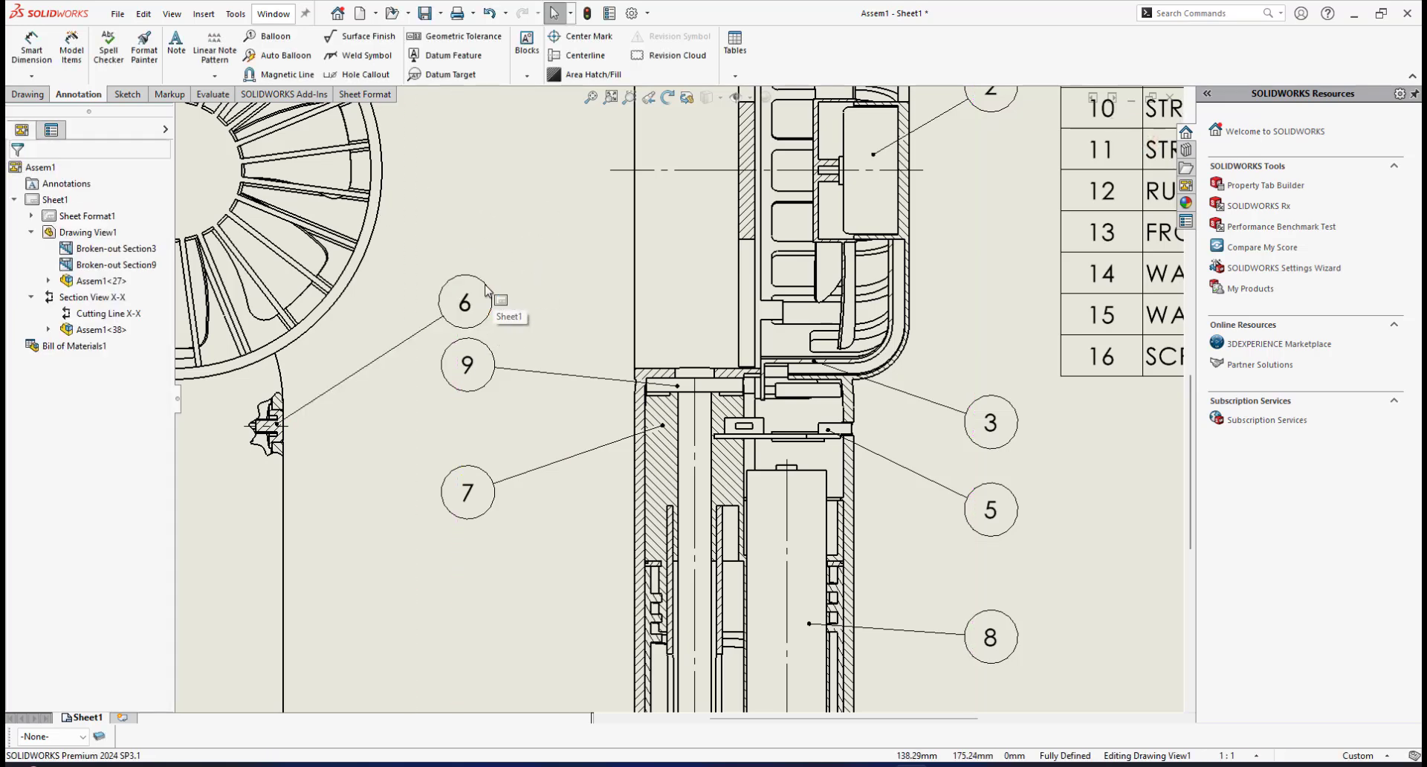
# Step: Shift balloons 6, 9 and 7 upward into a closely spaced vertical column between the front view and Section View X-X
pyautogui.moveTo(466, 300); pyautogui.dragTo(469, 274)
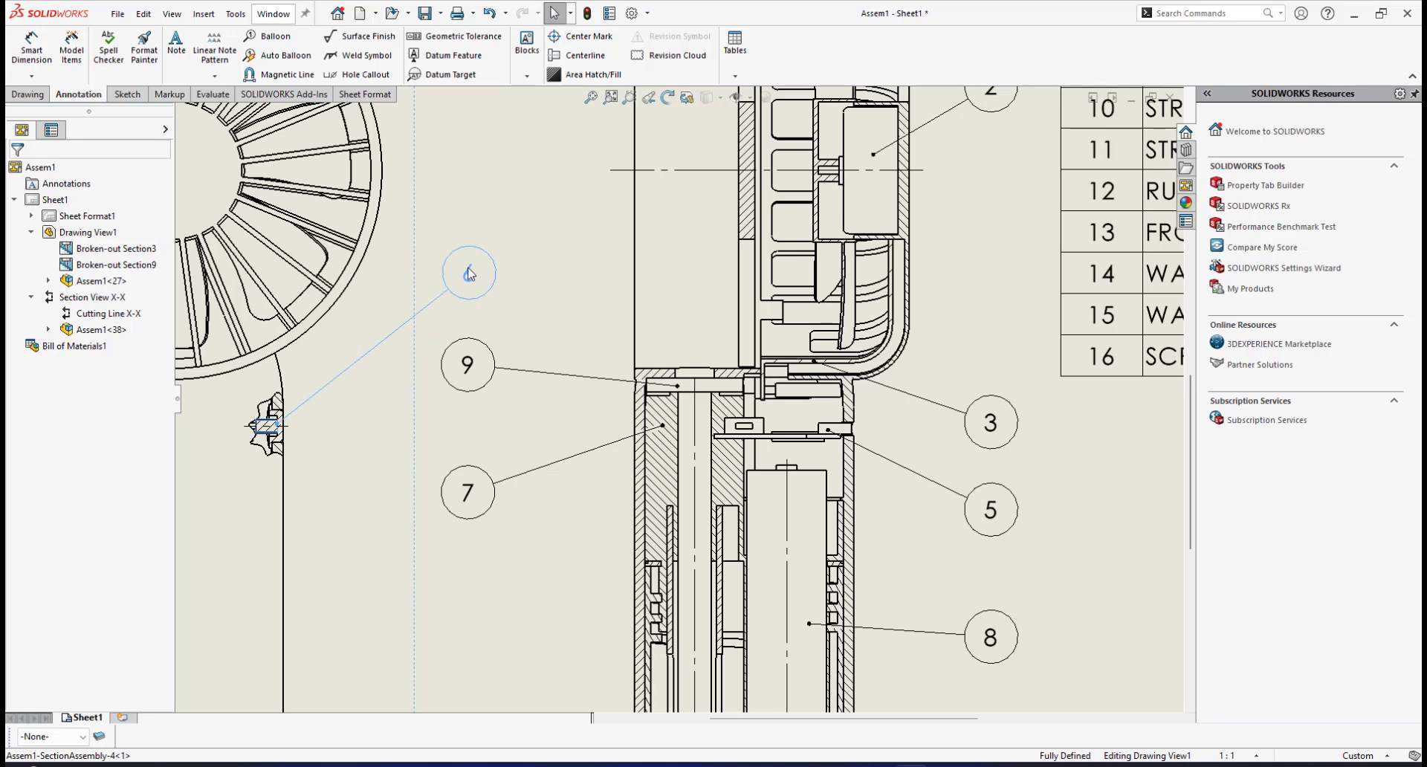
pyautogui.moveTo(468, 364); pyautogui.dragTo(470, 332)
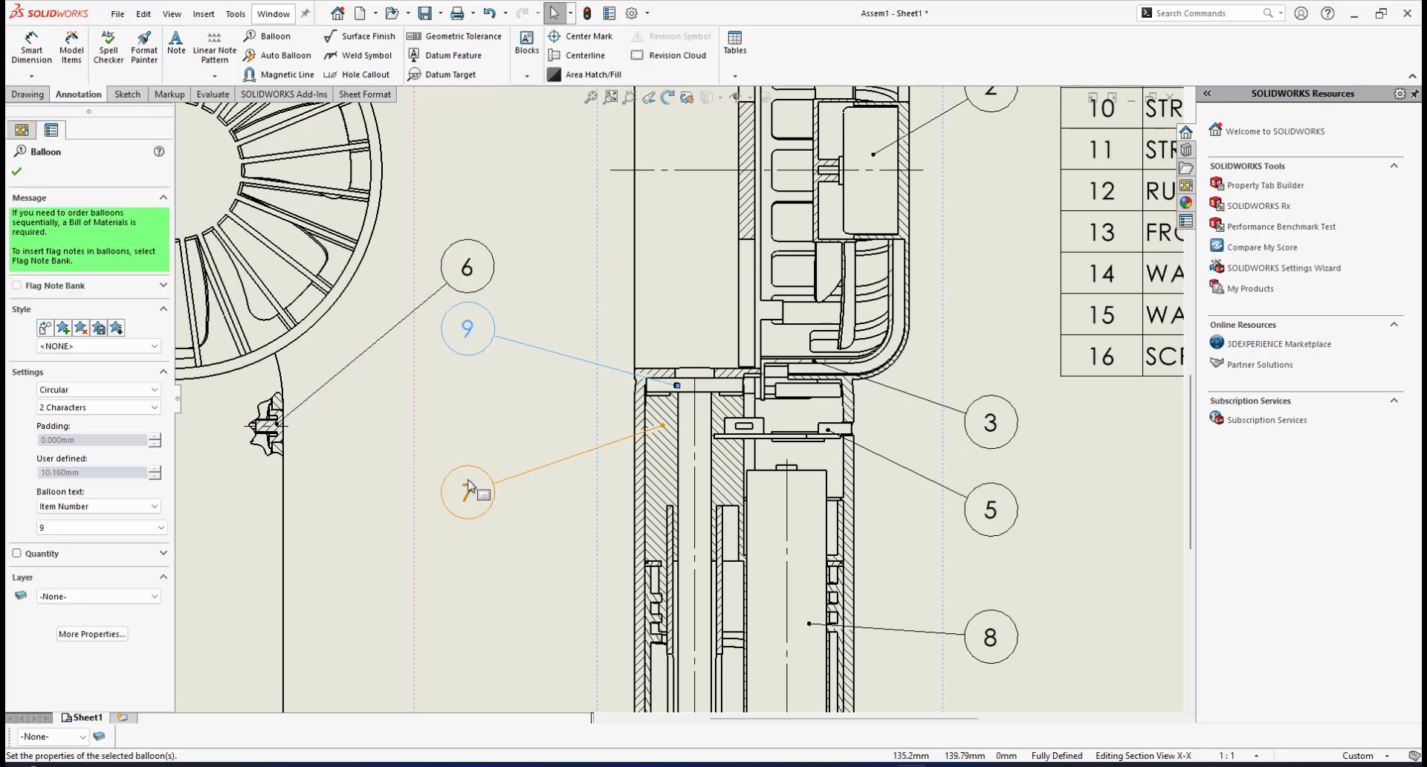
pyautogui.moveTo(469, 488); pyautogui.dragTo(473, 392)
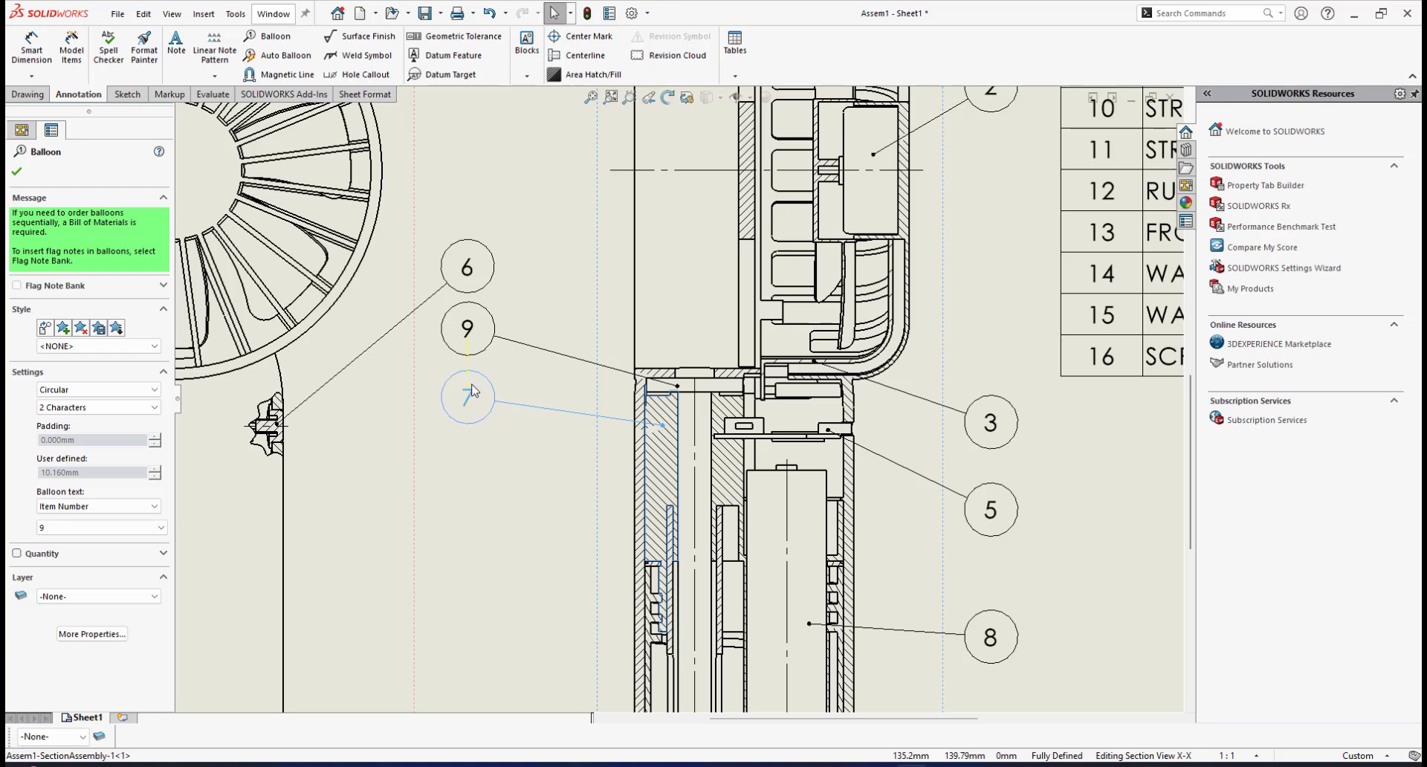
# Step: Attach an item-number balloon to the straw in Section View X-X, placing it below balloon 7 and level with the AA battery's balloon
pyautogui.scroll(3, 548, 438)
pyautogui.scroll(-1, 948, 285)
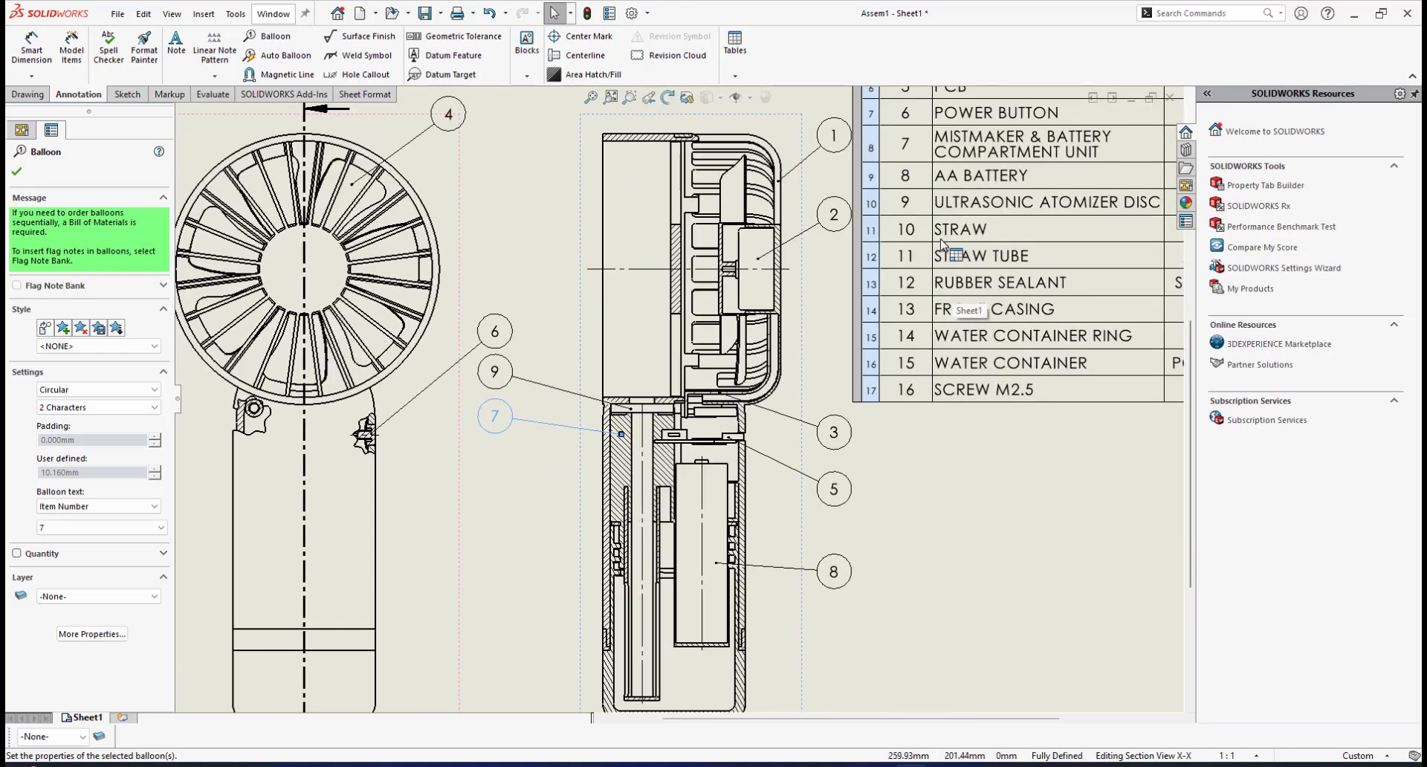
pyautogui.scroll(-3, 672, 515)
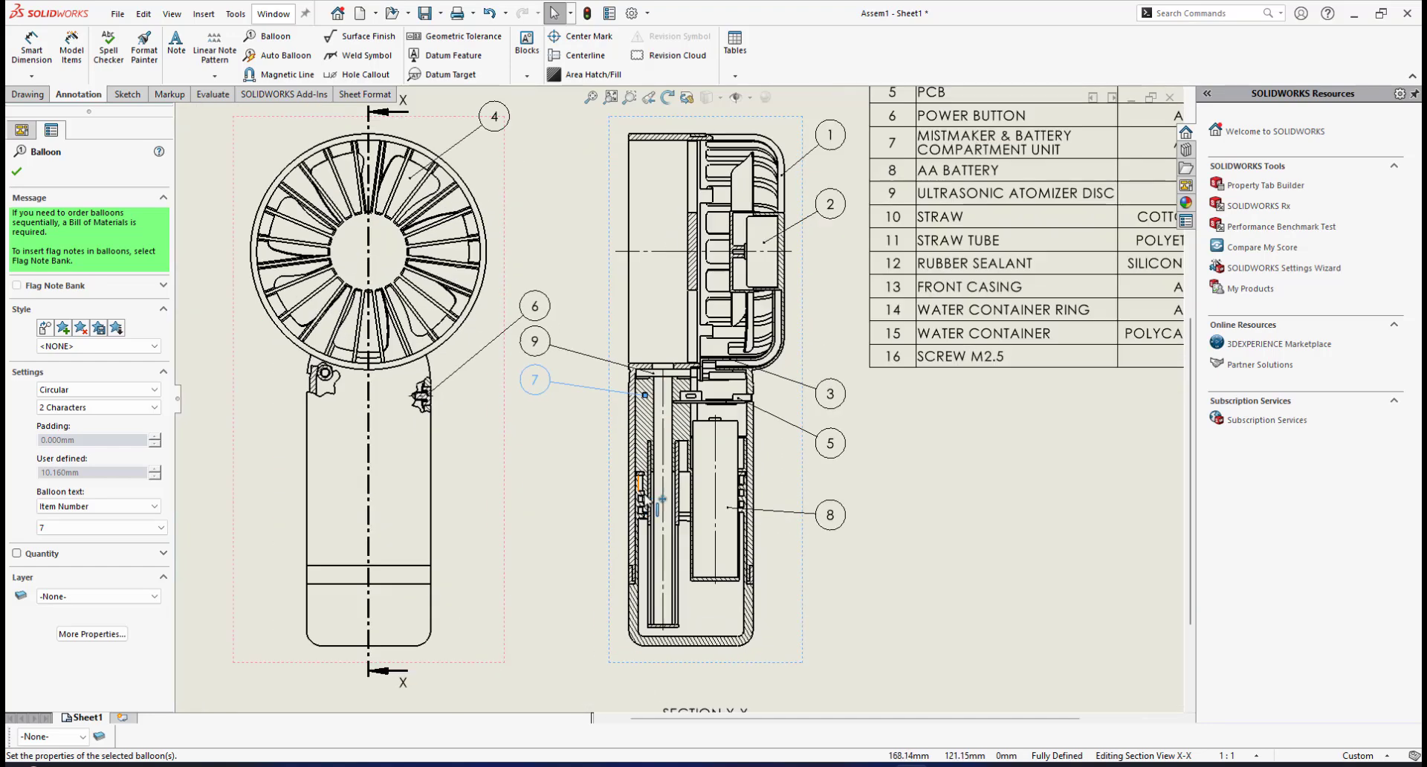
pyautogui.scroll(3, 671, 515)
pyautogui.scroll(-2, 678, 371)
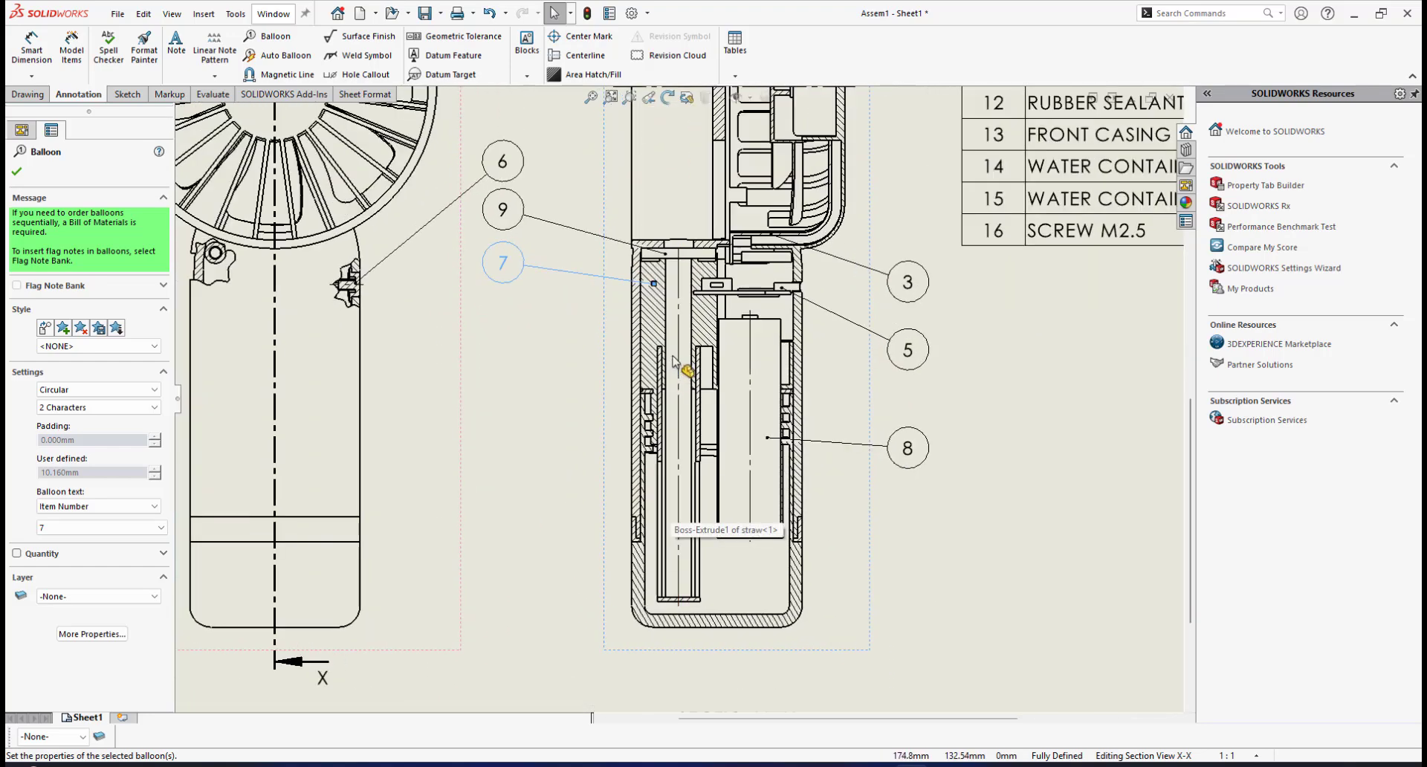
pyautogui.click(275, 39)
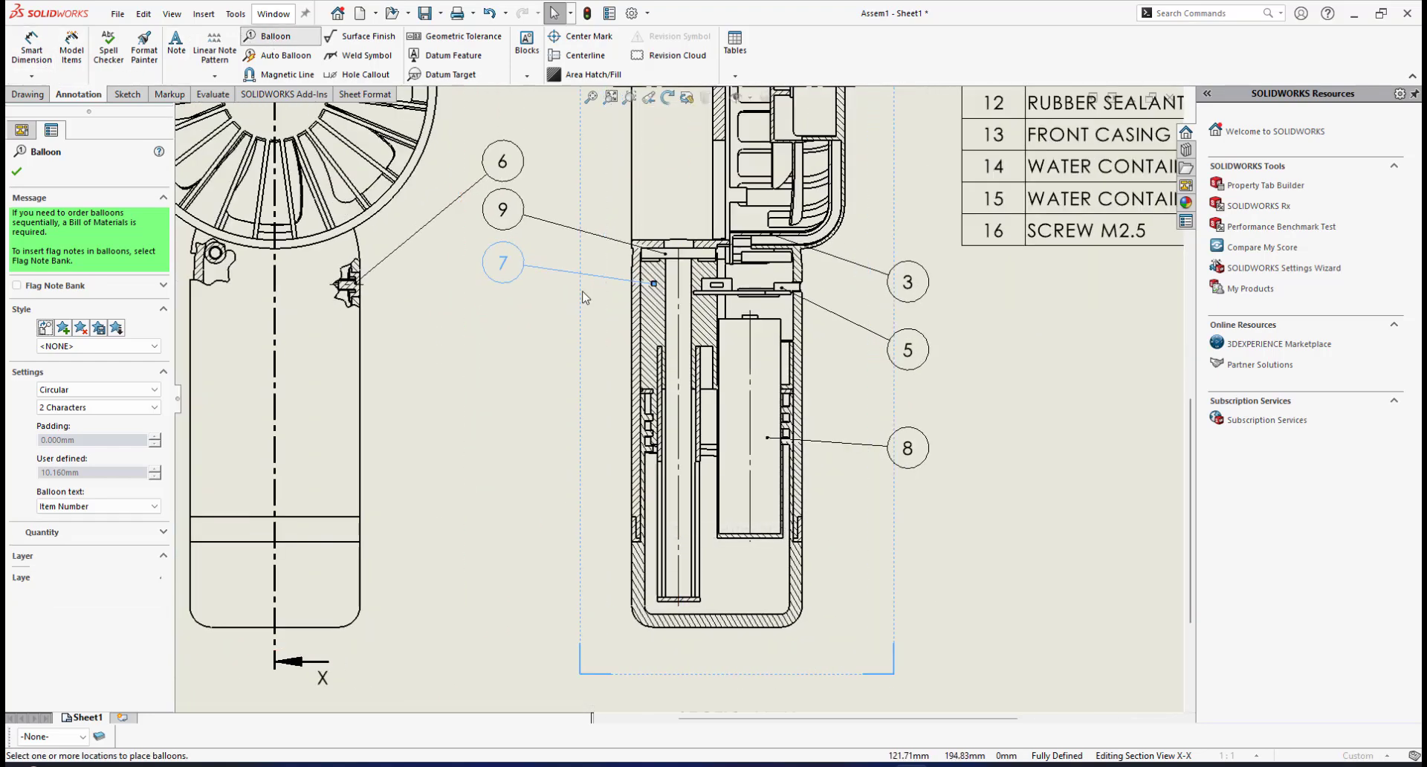
pyautogui.click(671, 384)
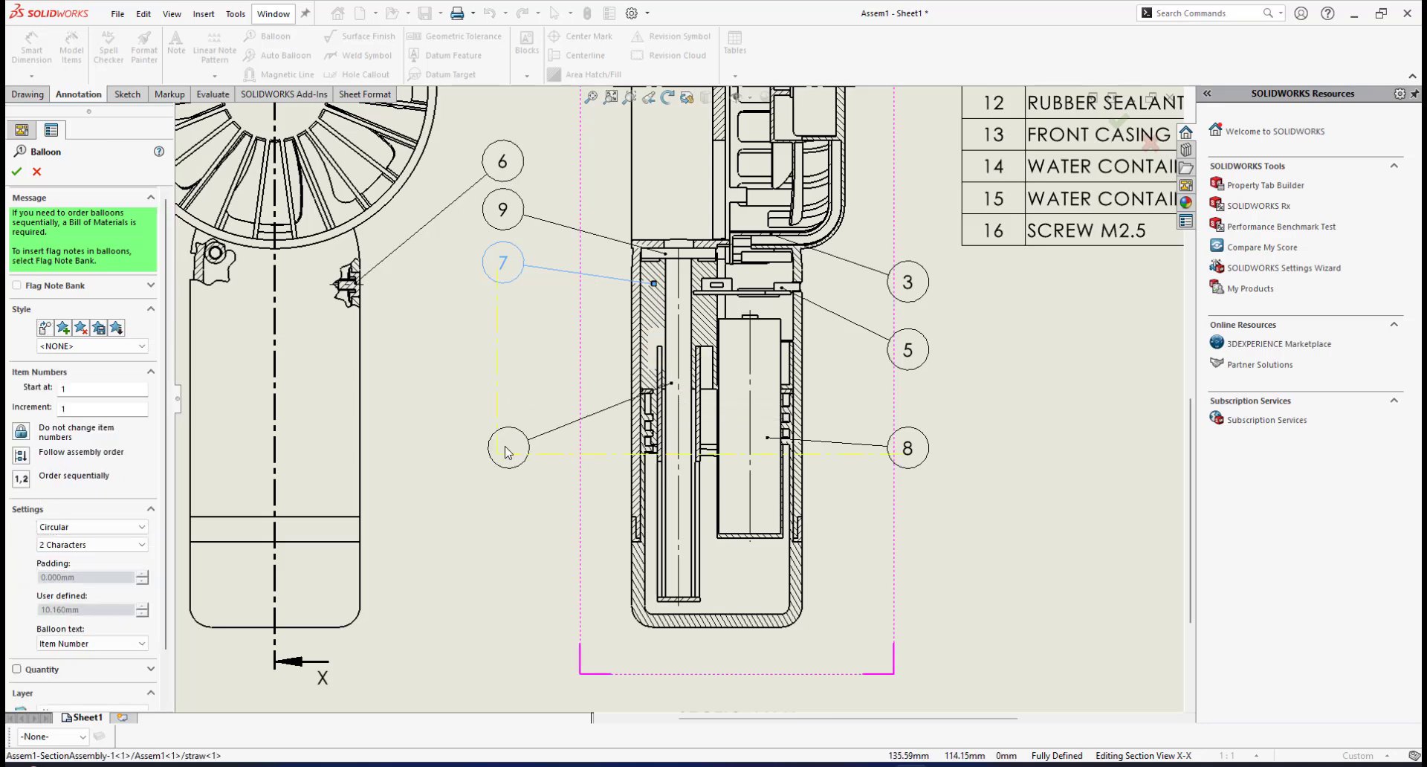
pyautogui.click(507, 444)
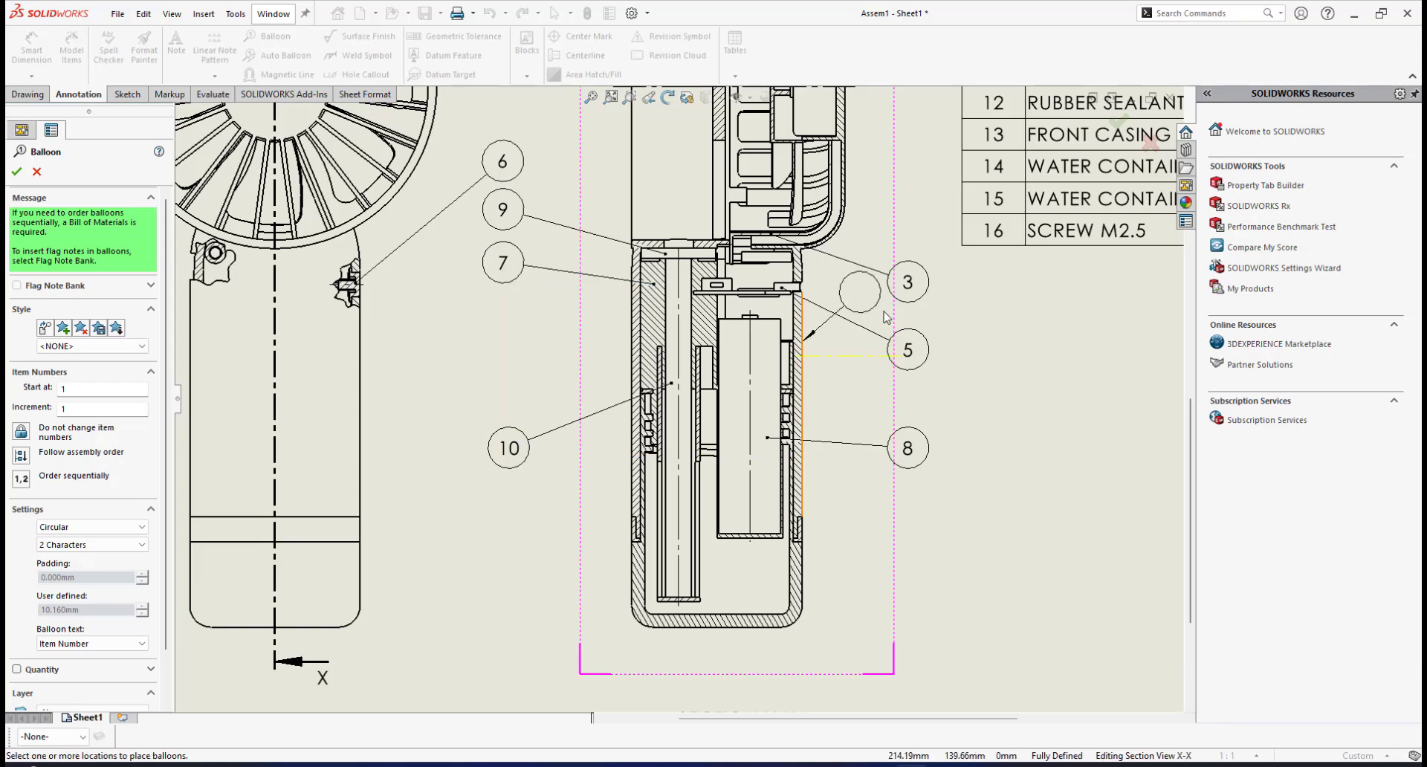
# Step: Attach an item-number balloon to the straw tube in Section View X-X, aligning it vertically below the straw's balloon
pyautogui.scroll(3, 679, 397)
pyautogui.scroll(-5, 656, 453)
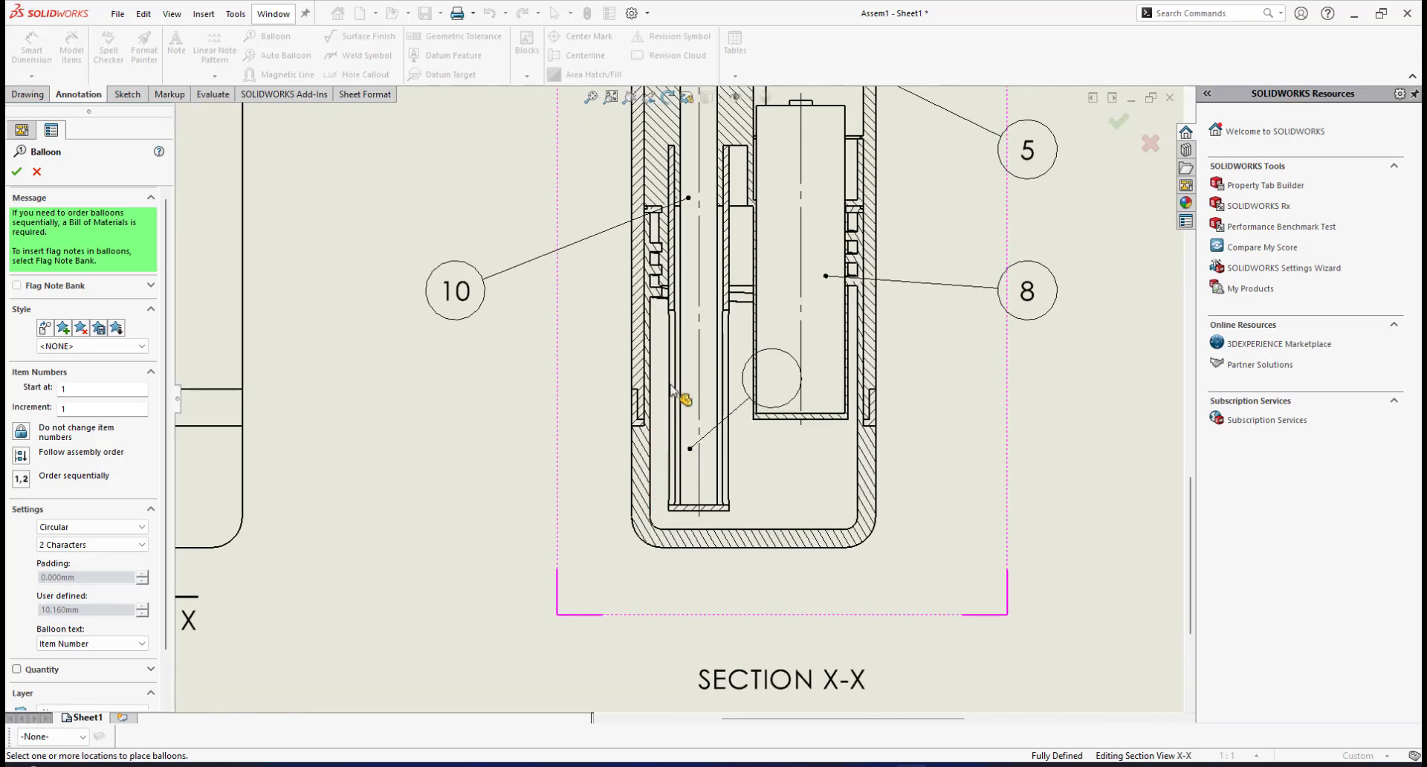
pyautogui.scroll(2, 673, 388)
pyautogui.scroll(-3, 680, 349)
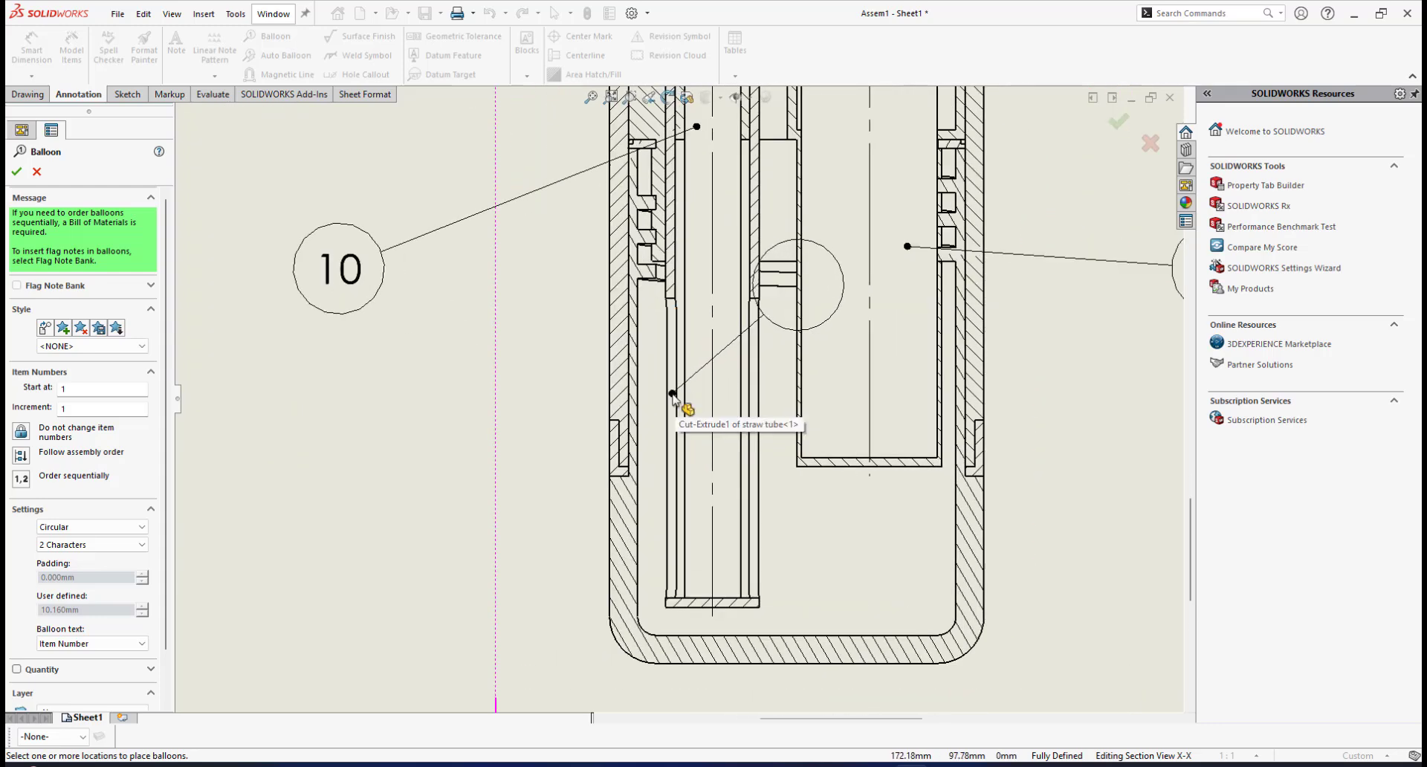
pyautogui.click(672, 394)
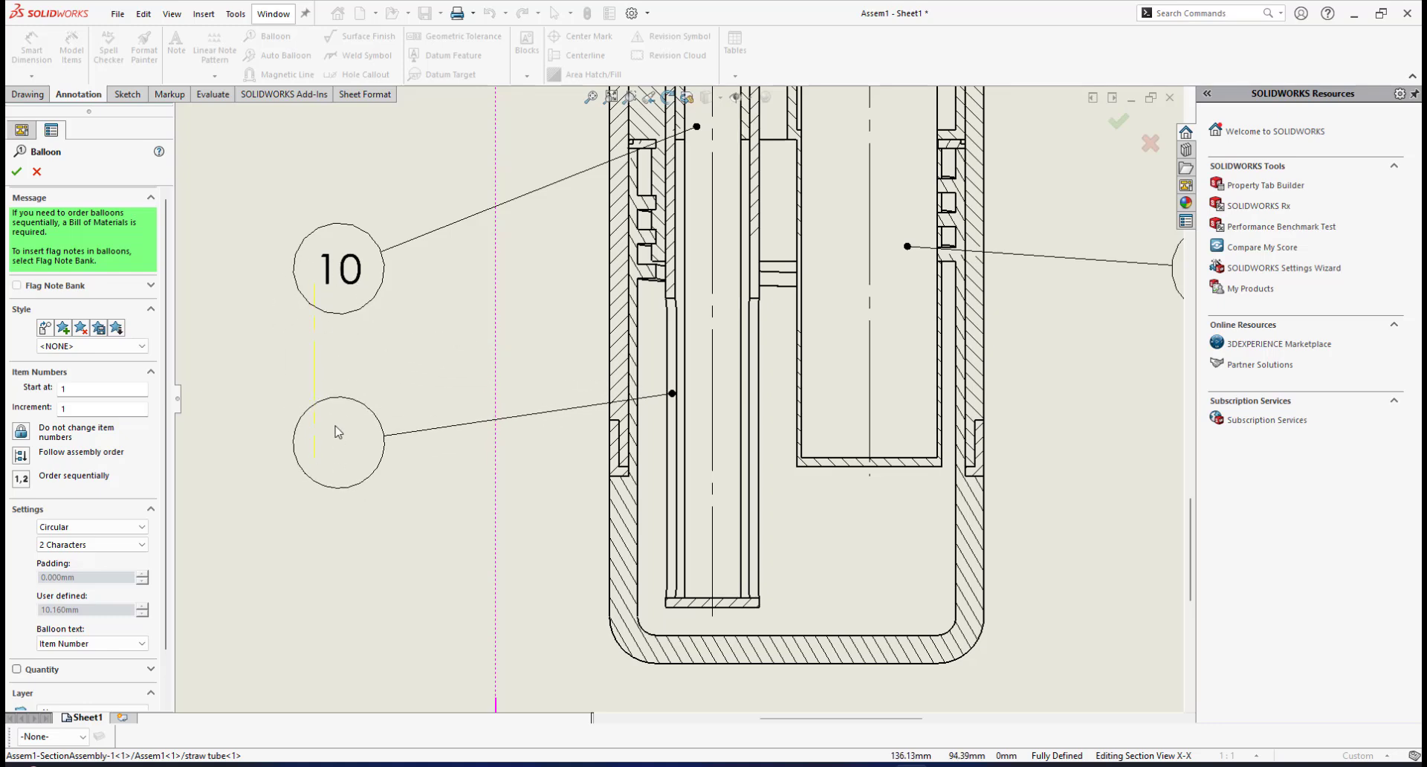
pyautogui.click(338, 432)
# Step: Attach an item-number balloon to the rubber sealant between the PCB's and AA battery's balloons, and lower the battery's balloon to clear it
pyautogui.scroll(9, 752, 298)
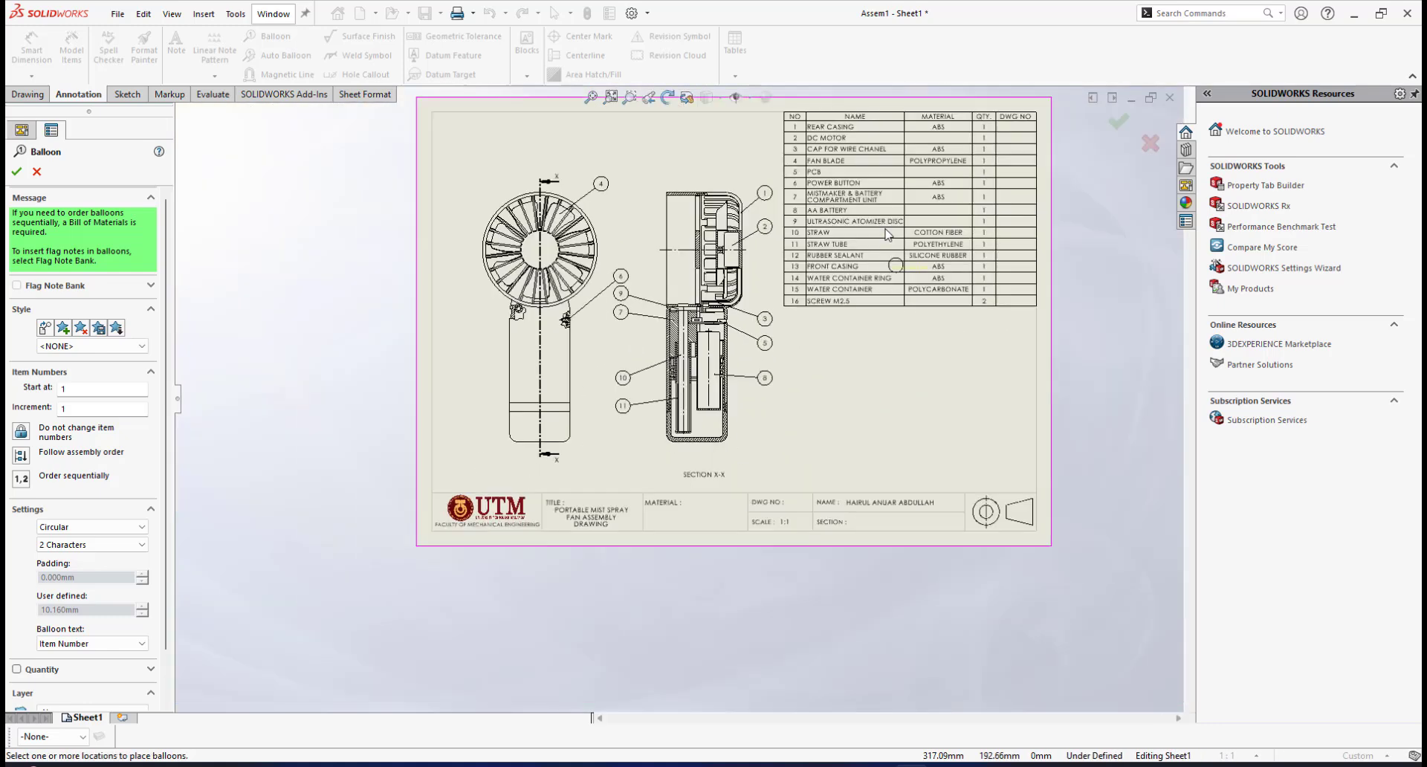
pyautogui.scroll(-4, 637, 408)
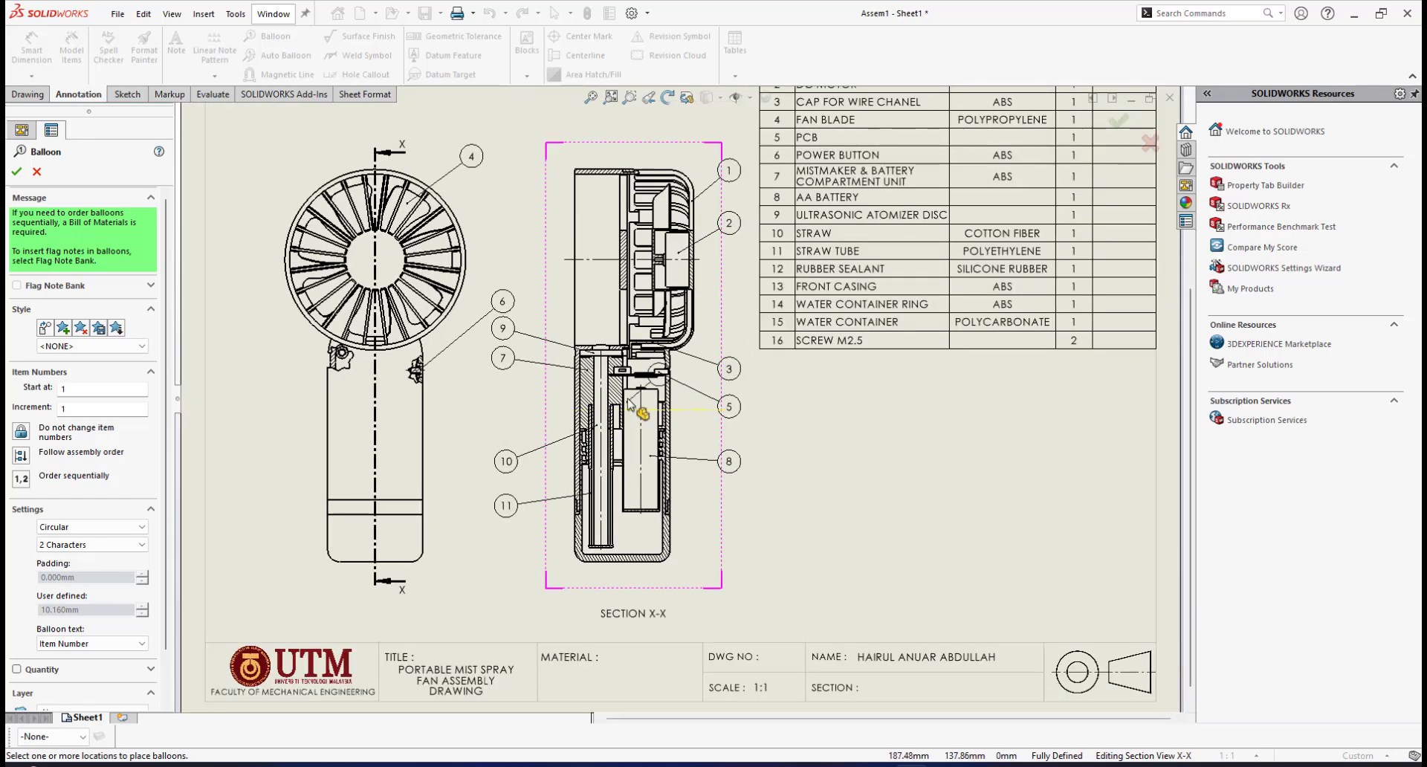
pyautogui.scroll(-5, 637, 411)
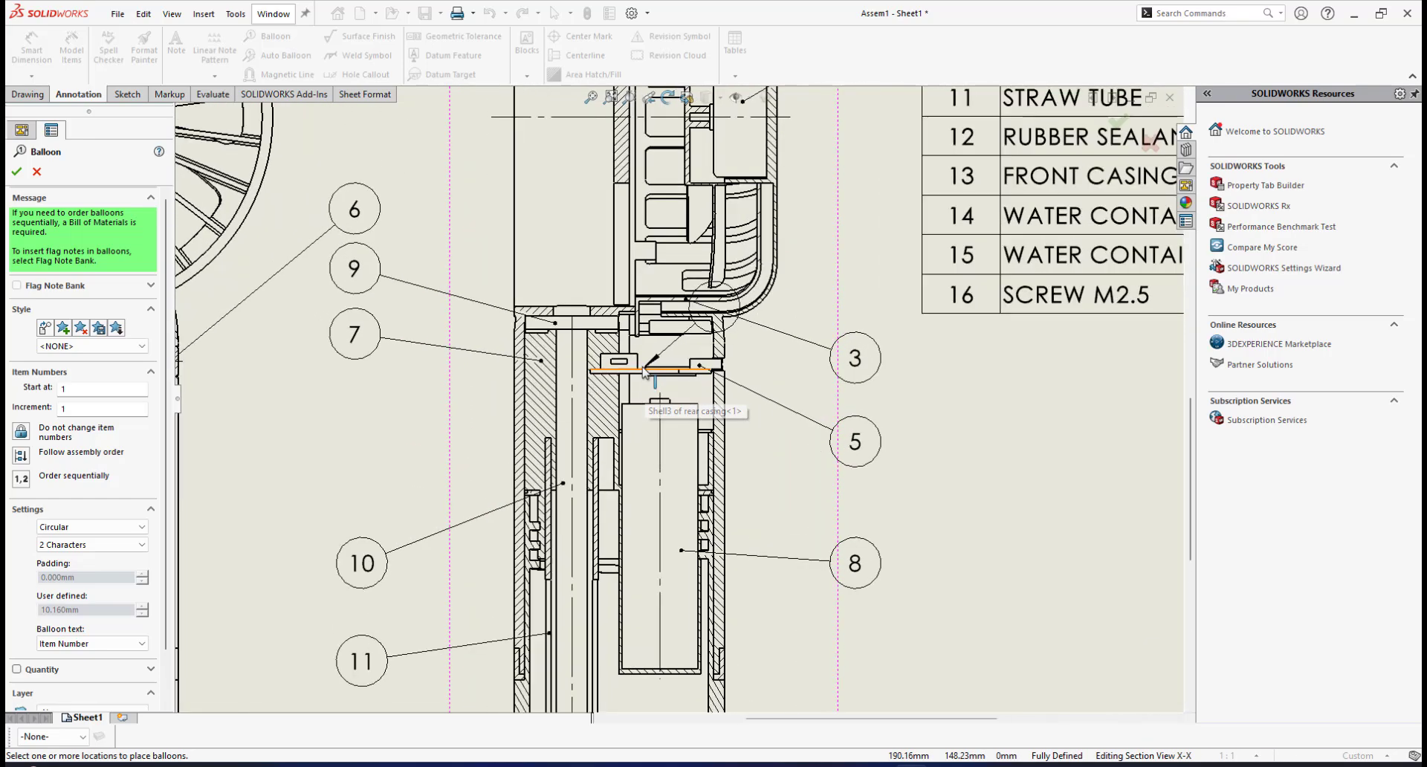
pyautogui.scroll(-2, 608, 315)
pyautogui.scroll(1, 659, 384)
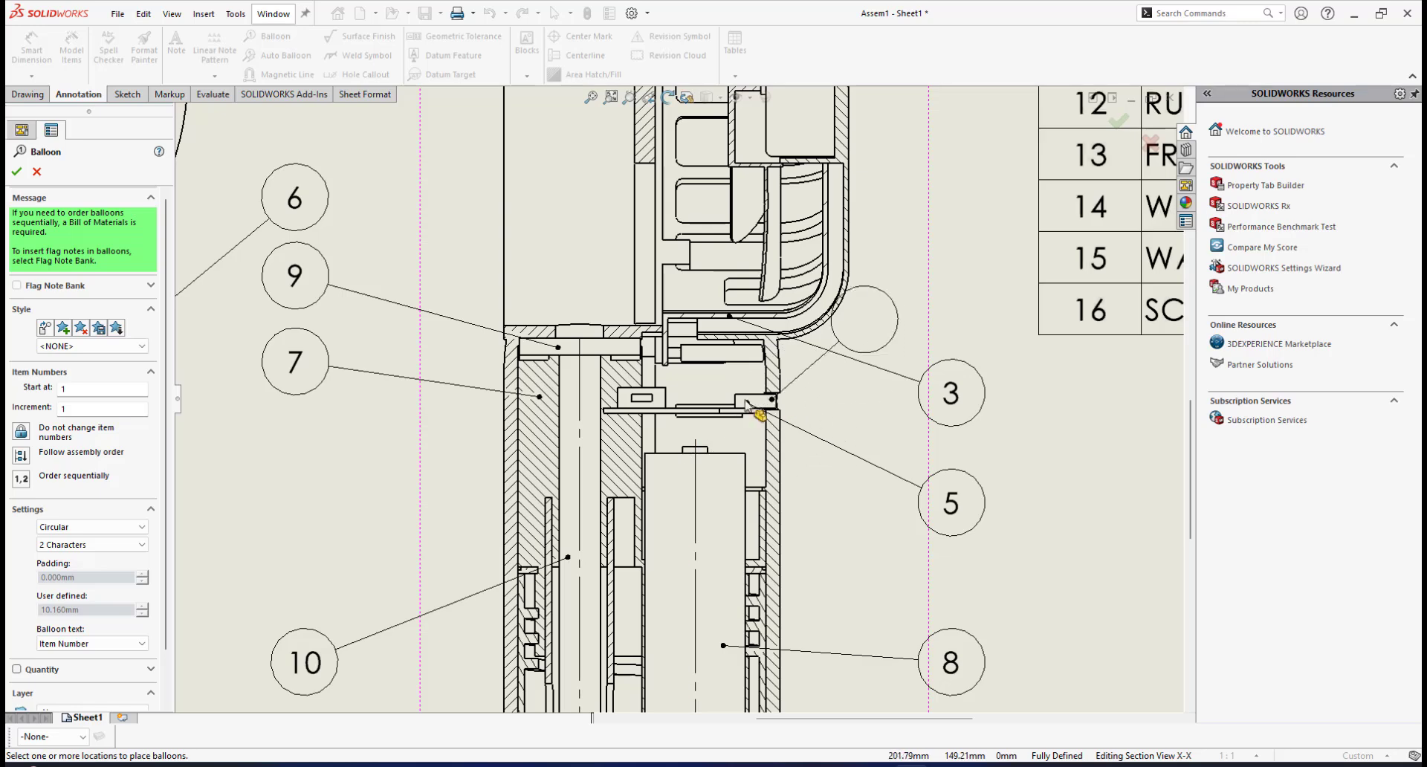
pyautogui.scroll(-2, 711, 388)
pyautogui.scroll(2, 702, 548)
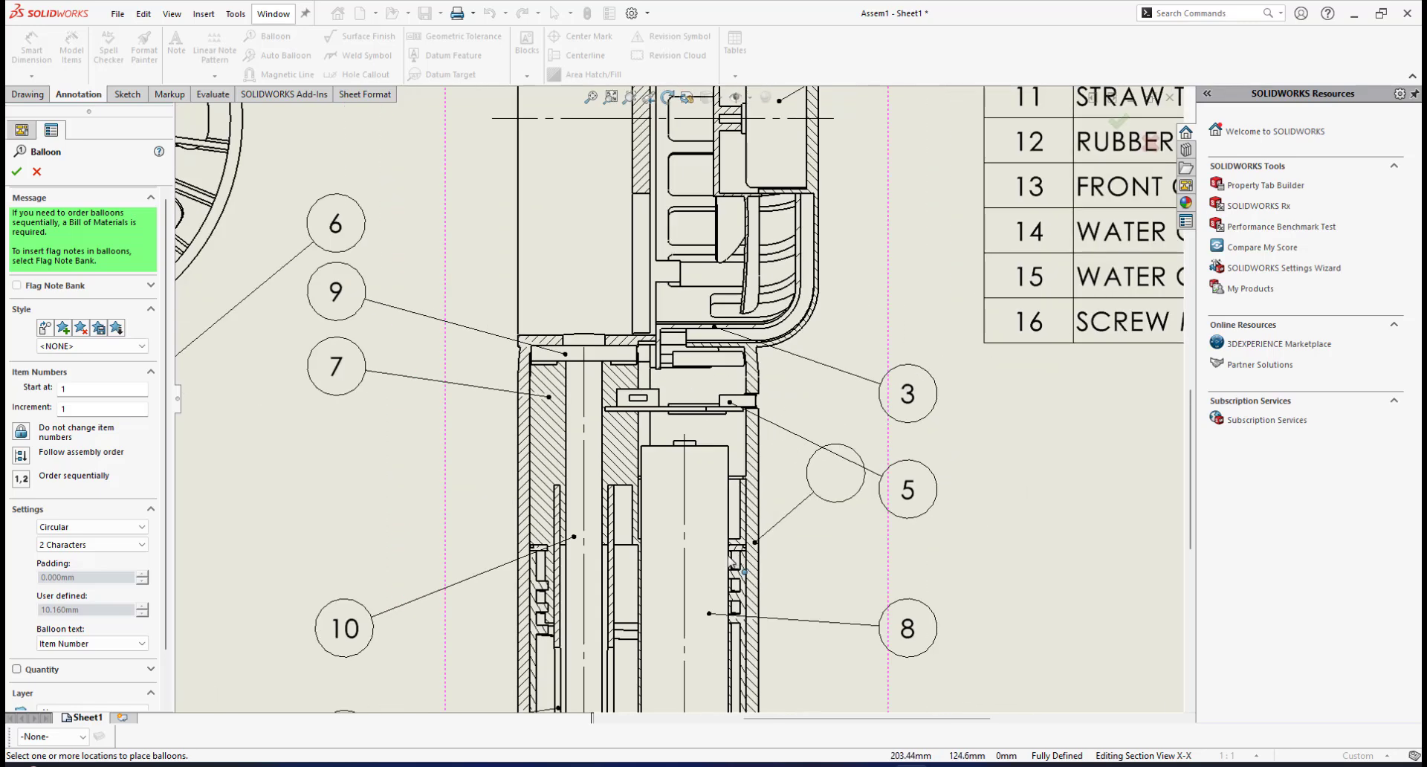
pyautogui.scroll(-4, 706, 551)
pyautogui.scroll(2, 669, 483)
pyautogui.scroll(-2, 624, 394)
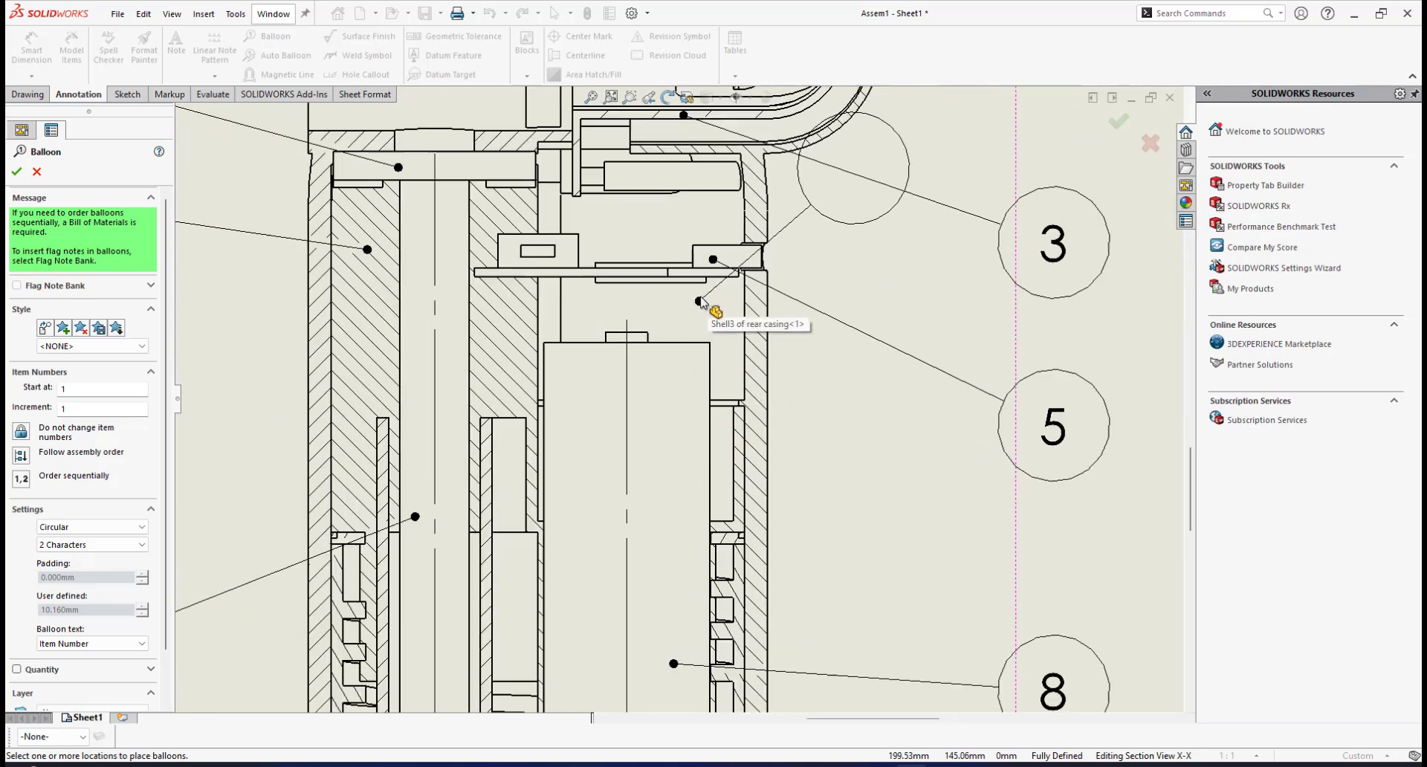
pyautogui.scroll(2, 589, 344)
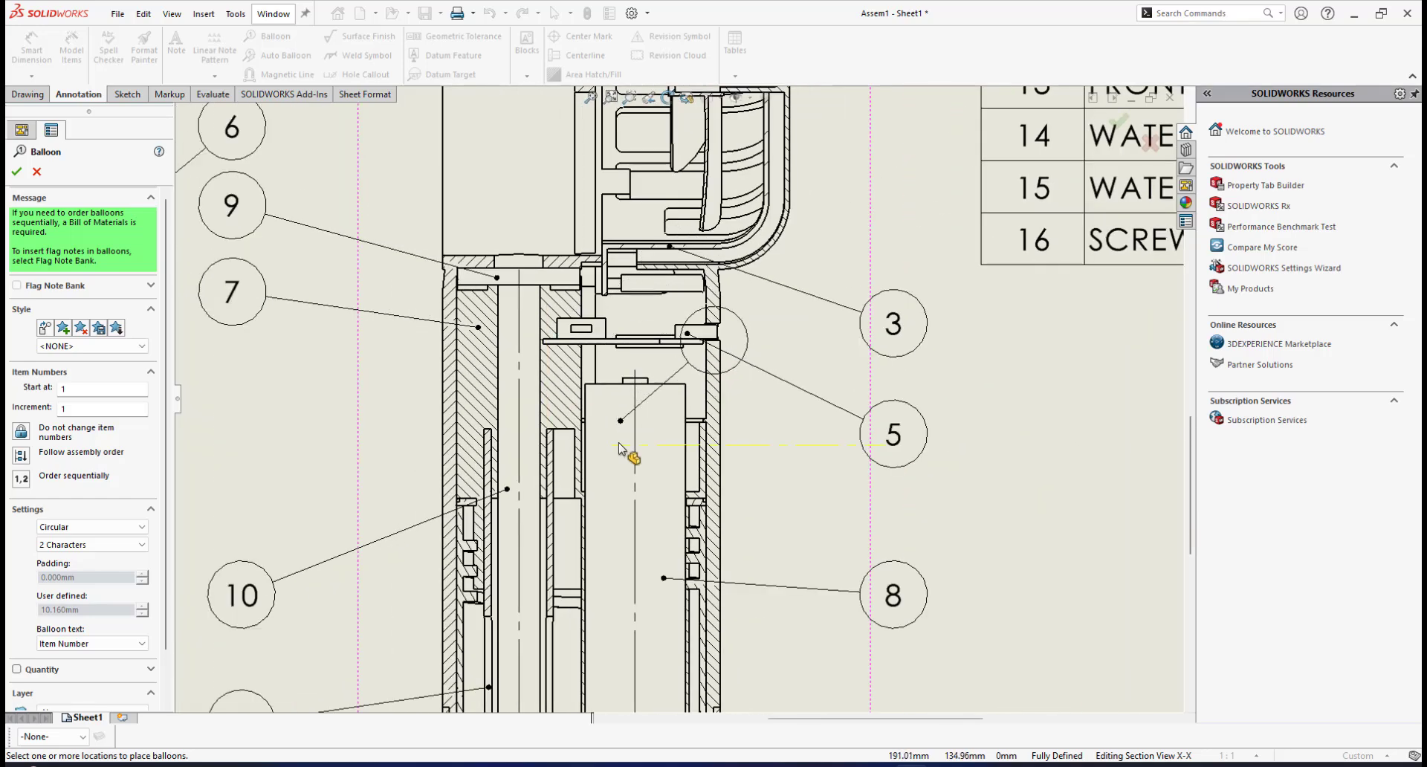
pyautogui.scroll(-1, 637, 535)
pyautogui.scroll(2, 650, 538)
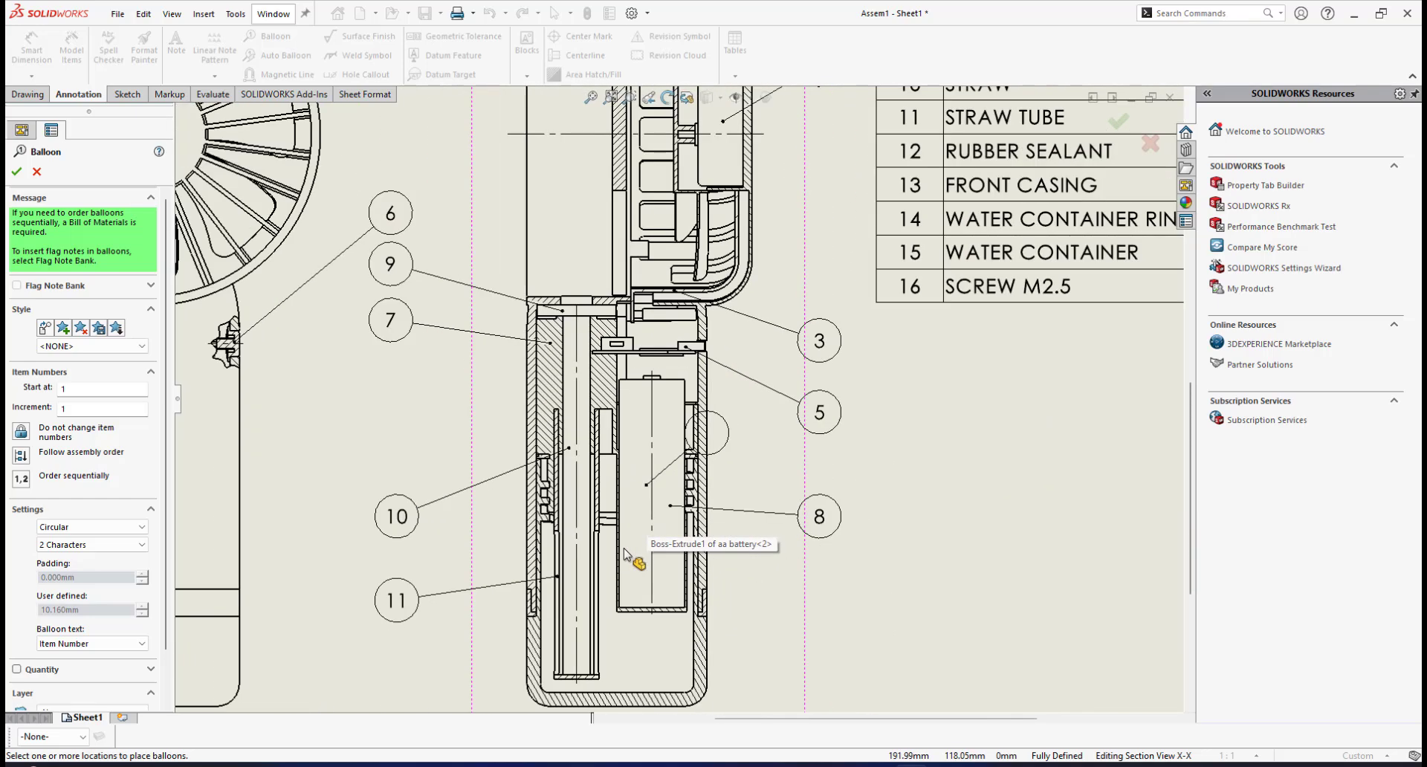
pyautogui.scroll(-2, 643, 550)
pyautogui.scroll(-2, 669, 465)
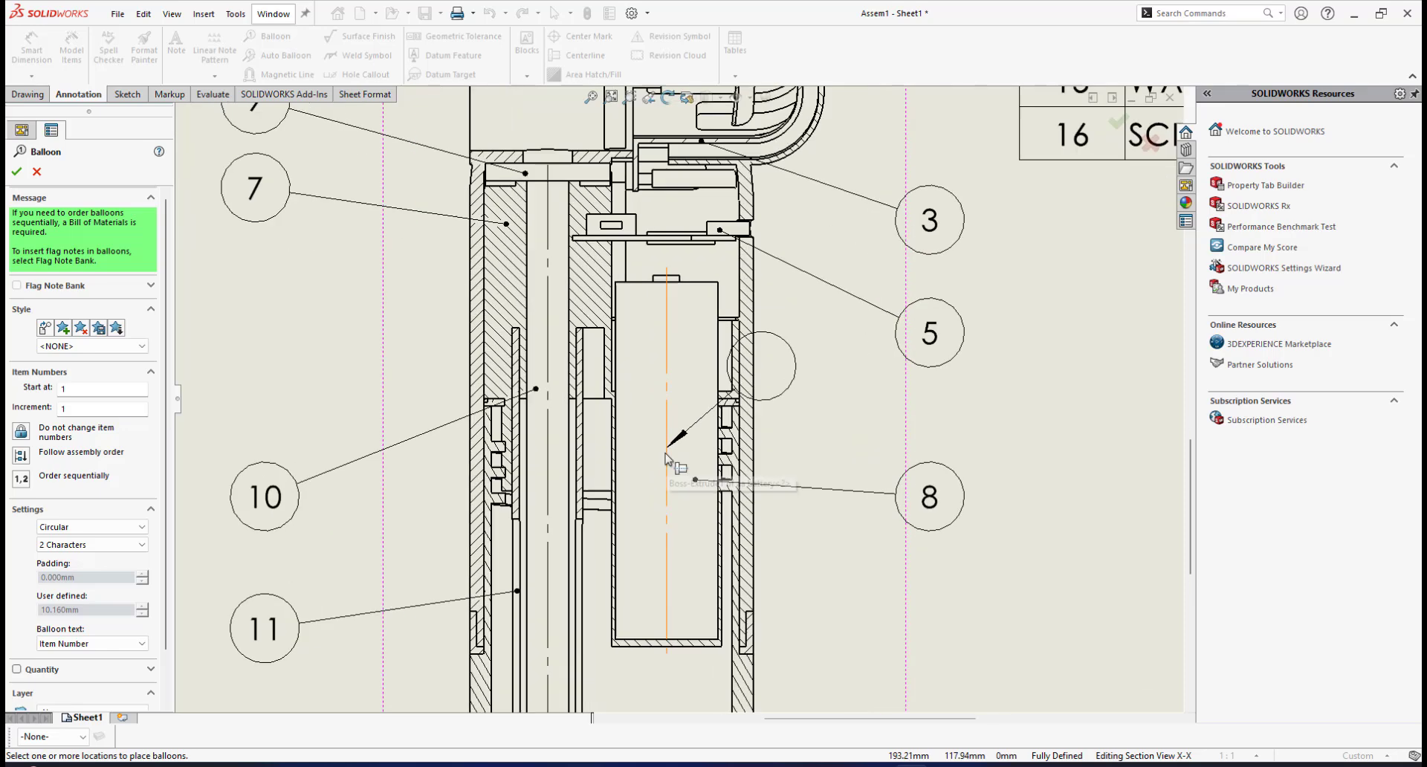
pyautogui.scroll(-1, 713, 425)
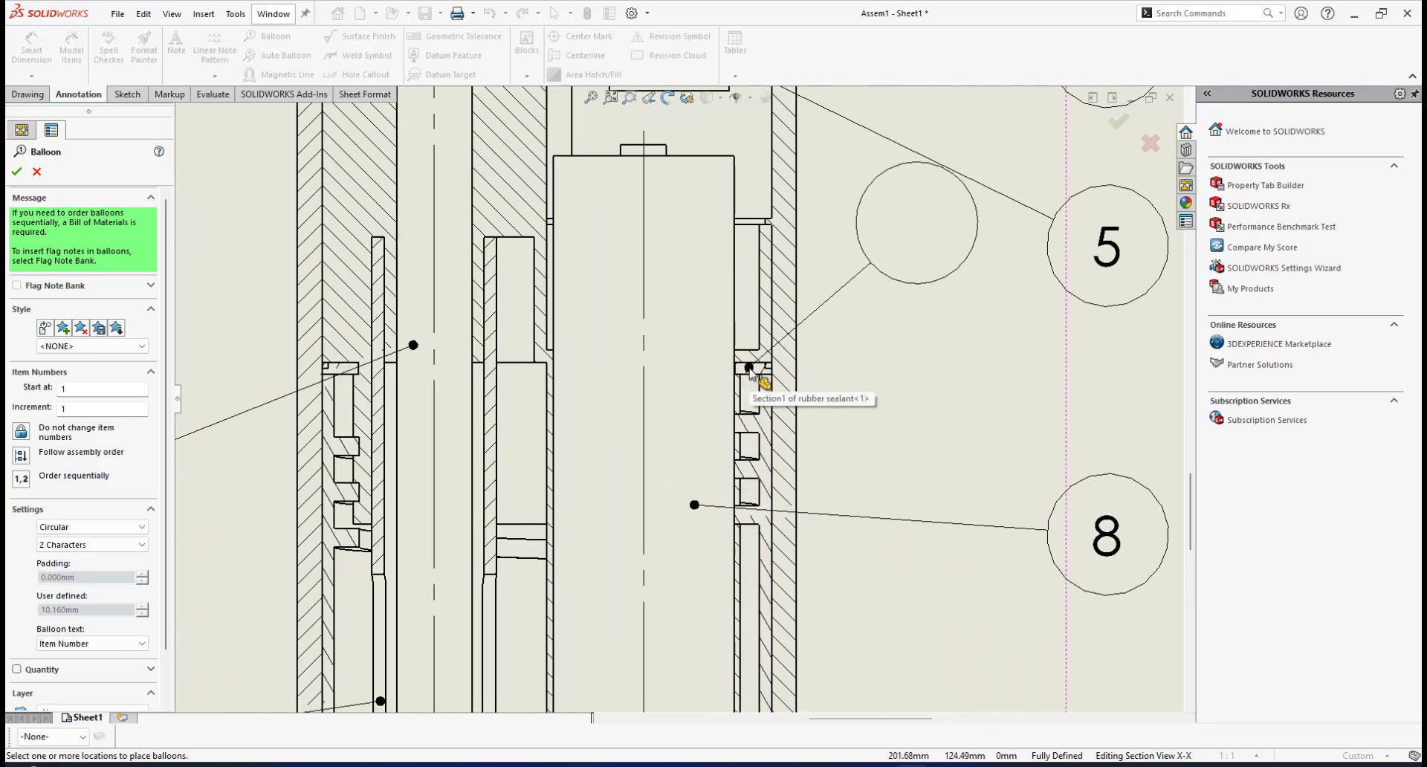
pyautogui.click(749, 367)
pyautogui.scroll(3, 1077, 338)
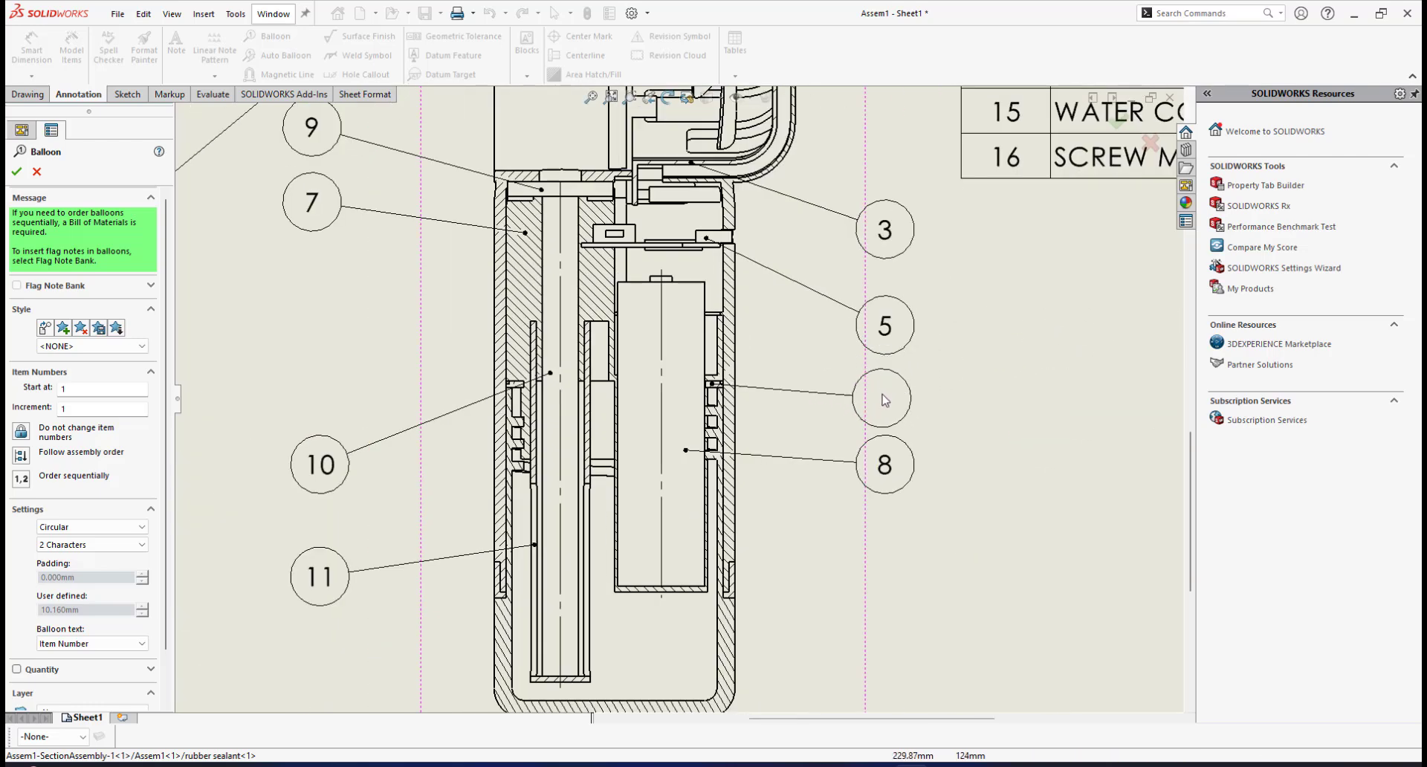
pyautogui.scroll(-1, 877, 405)
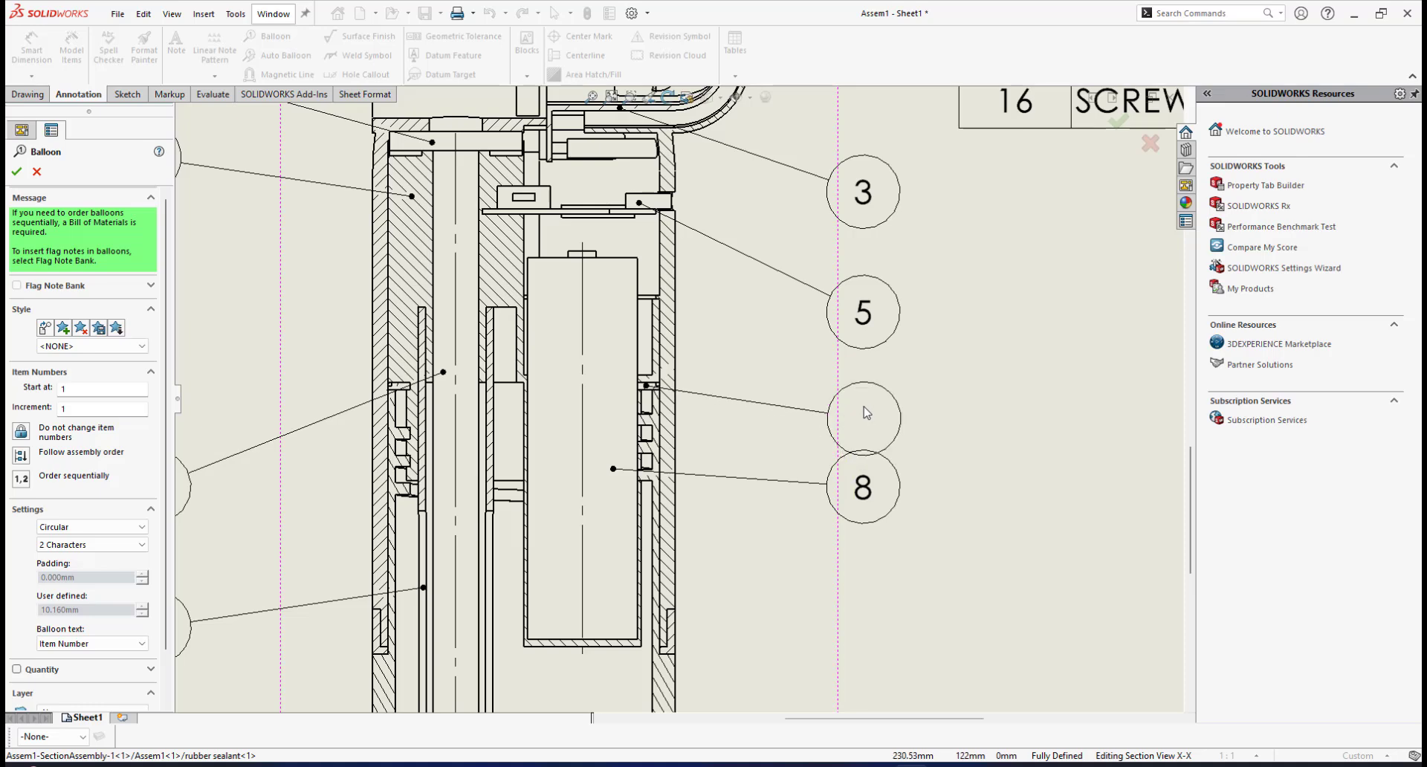
pyautogui.click(864, 417)
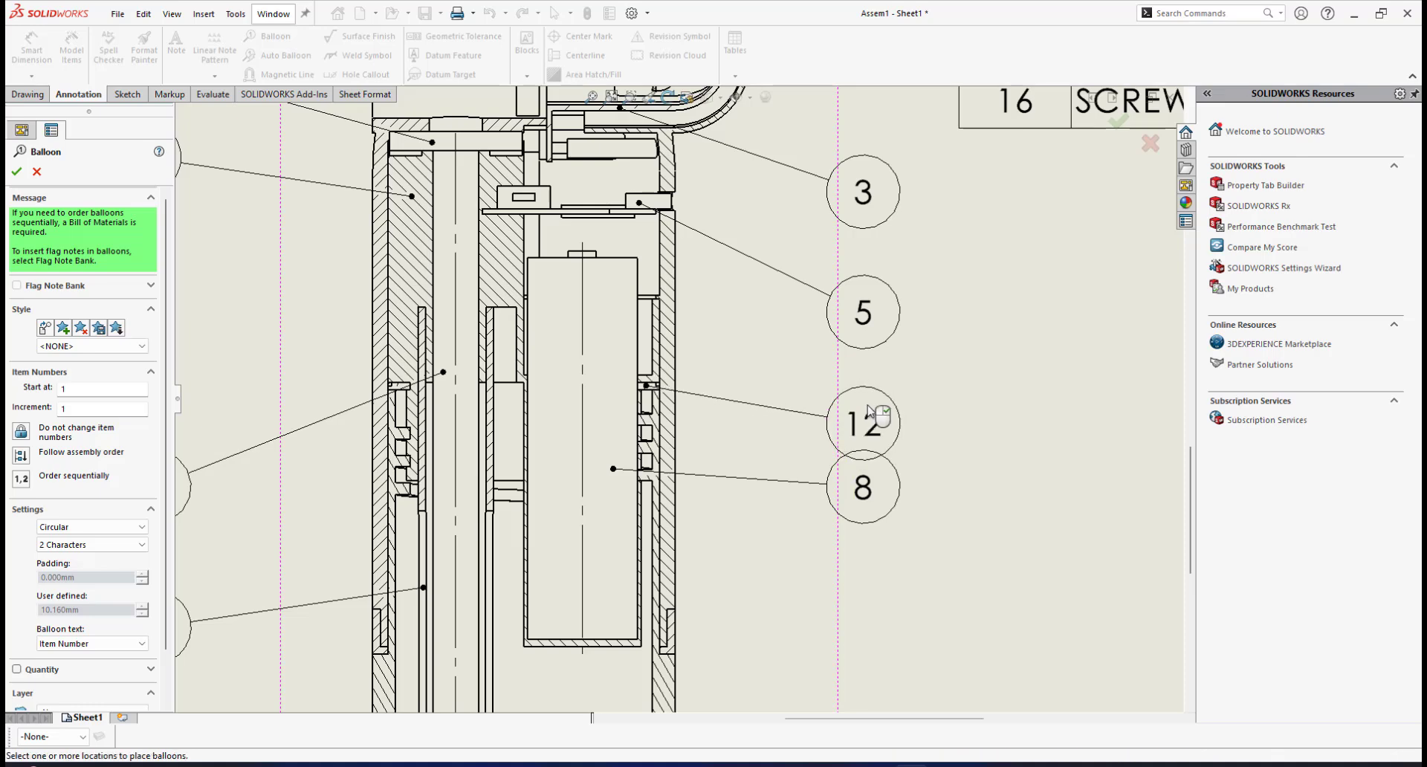
pyautogui.click(16, 171)
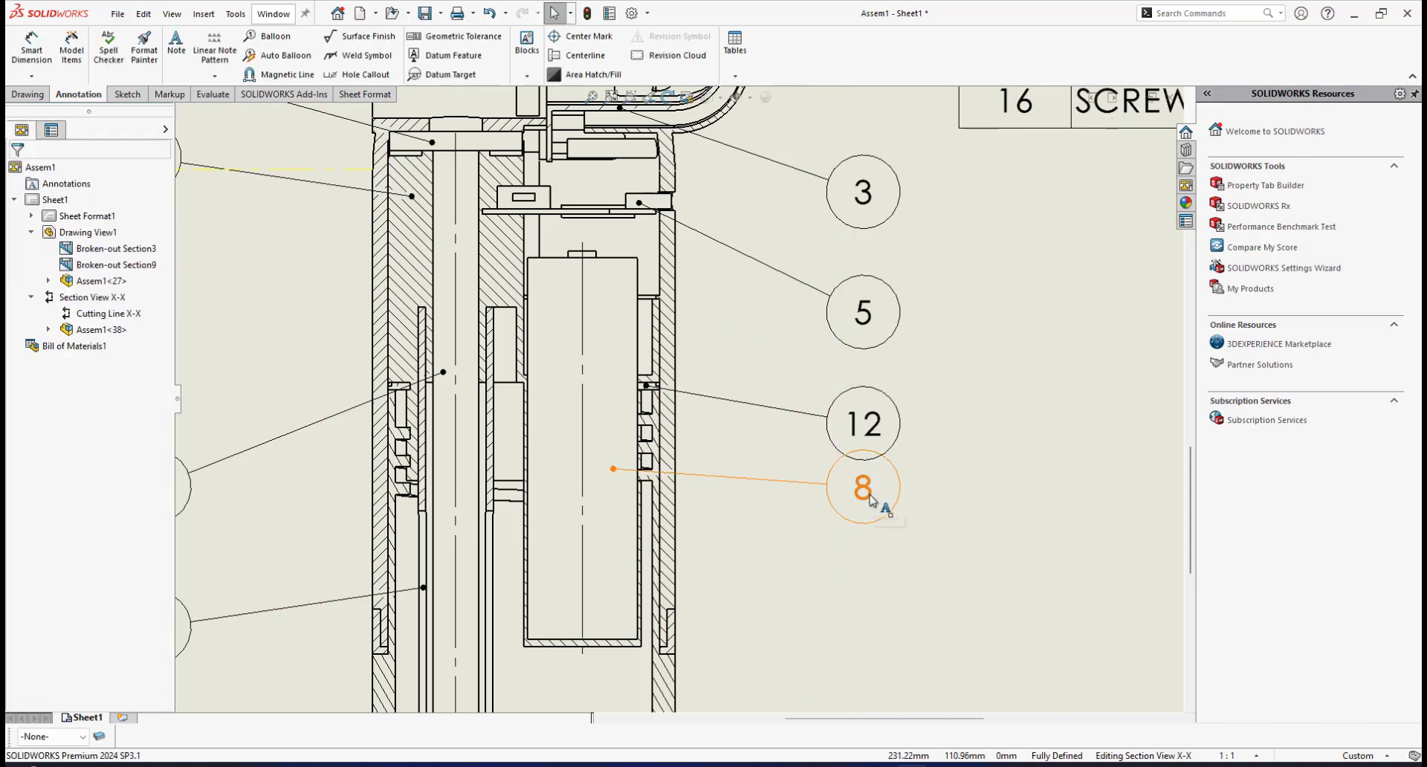
pyautogui.moveTo(872, 500); pyautogui.dragTo(875, 559)
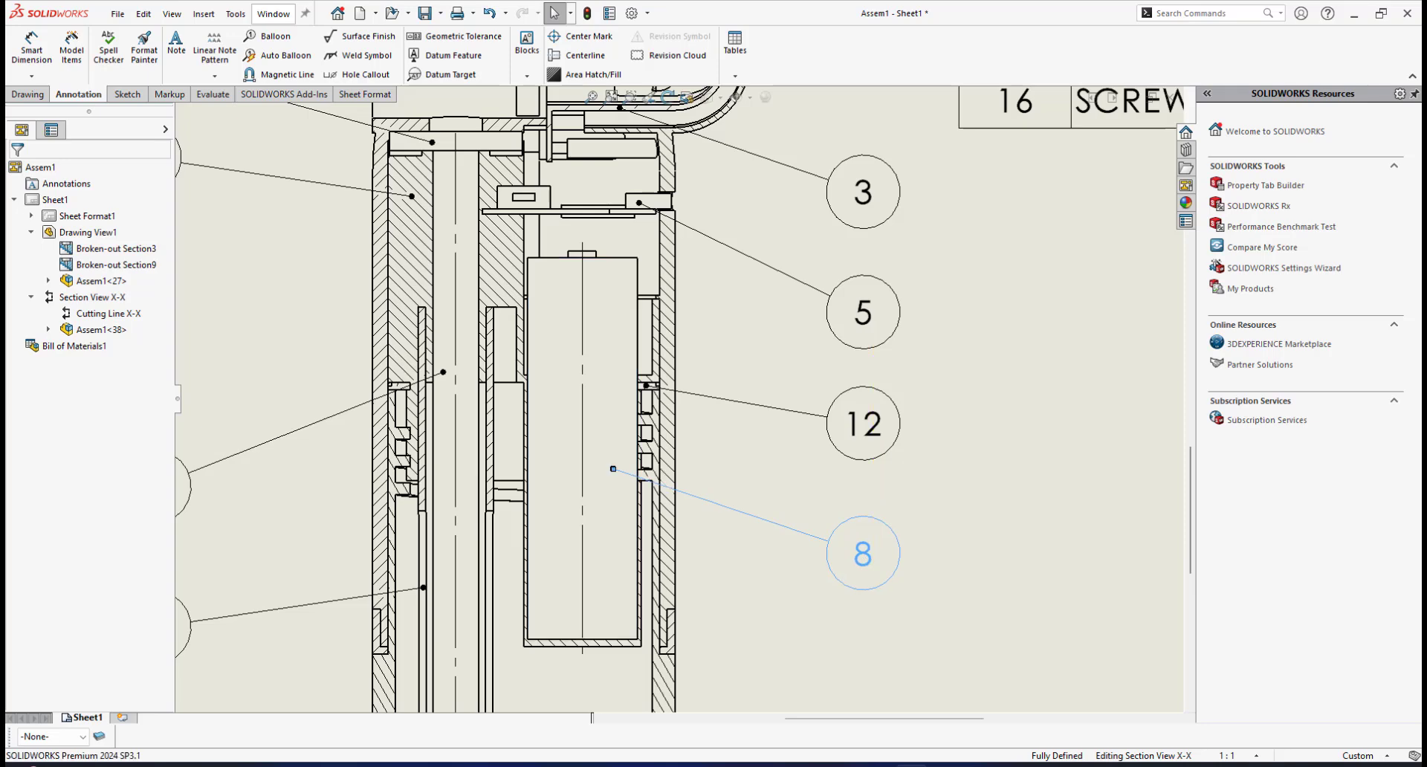
# Step: Attach an item-number balloon to the front casing's handle in the front view, placing it outside the handle opposite the power button
pyautogui.press('f')
pyautogui.scroll(-2, 887, 285)
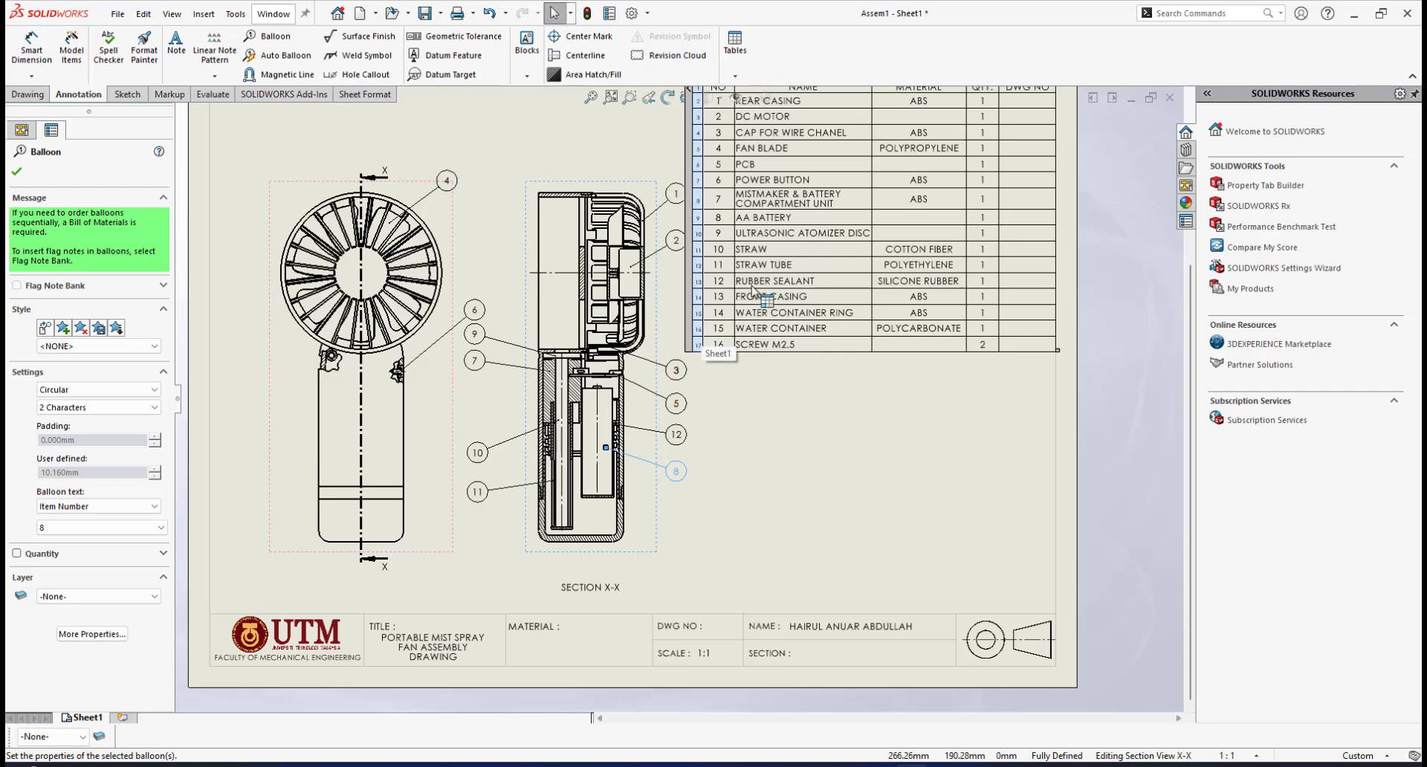
pyautogui.scroll(2, 484, 360)
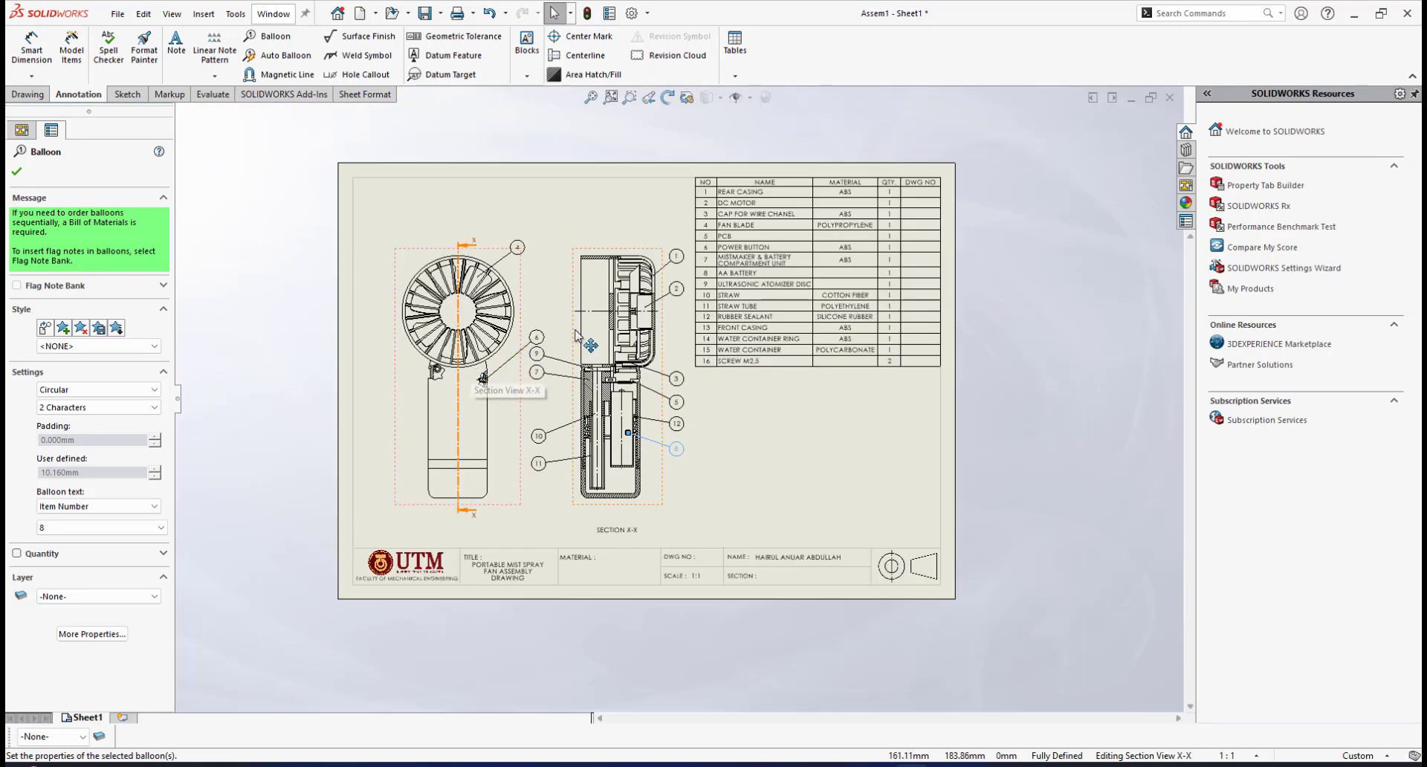
pyautogui.scroll(-1, 485, 361)
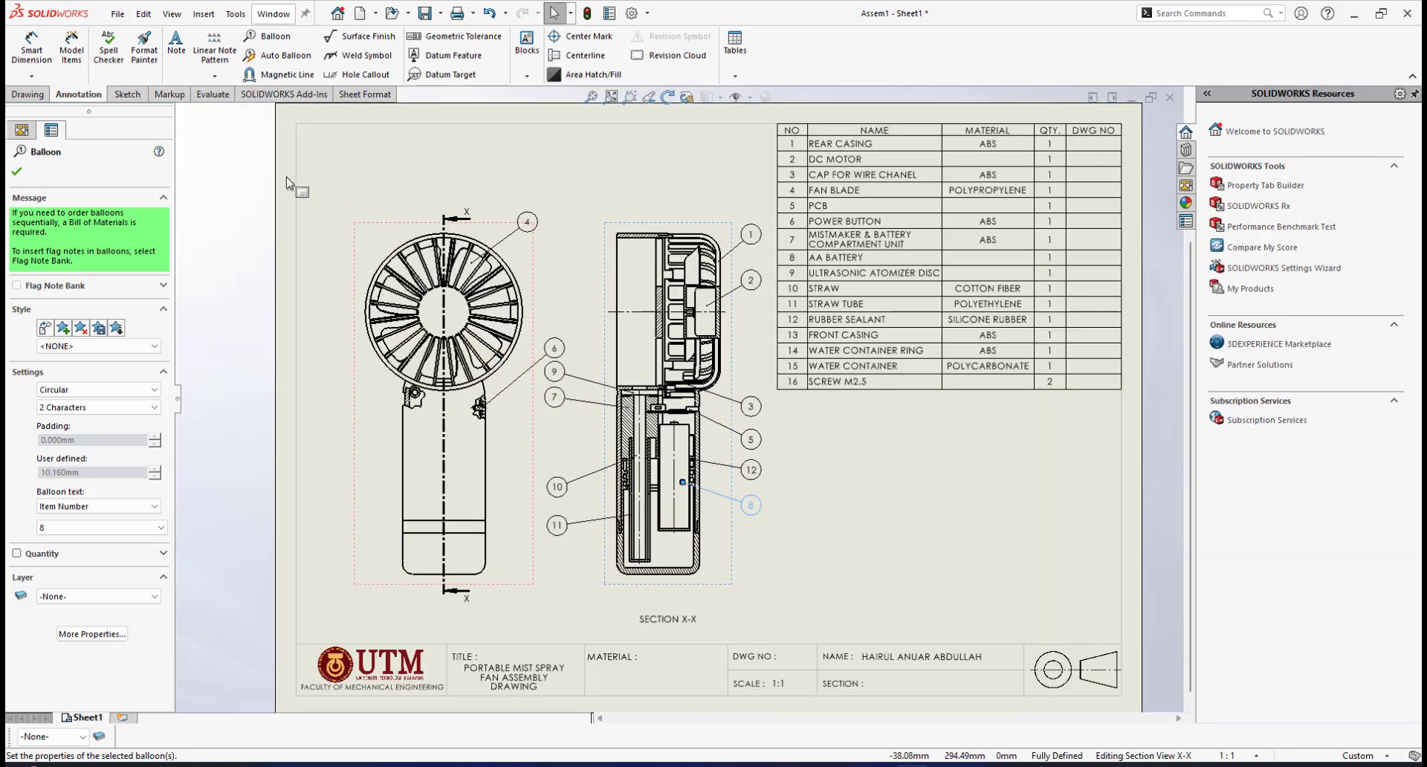
pyautogui.scroll(-1, 357, 402)
pyautogui.click(269, 36)
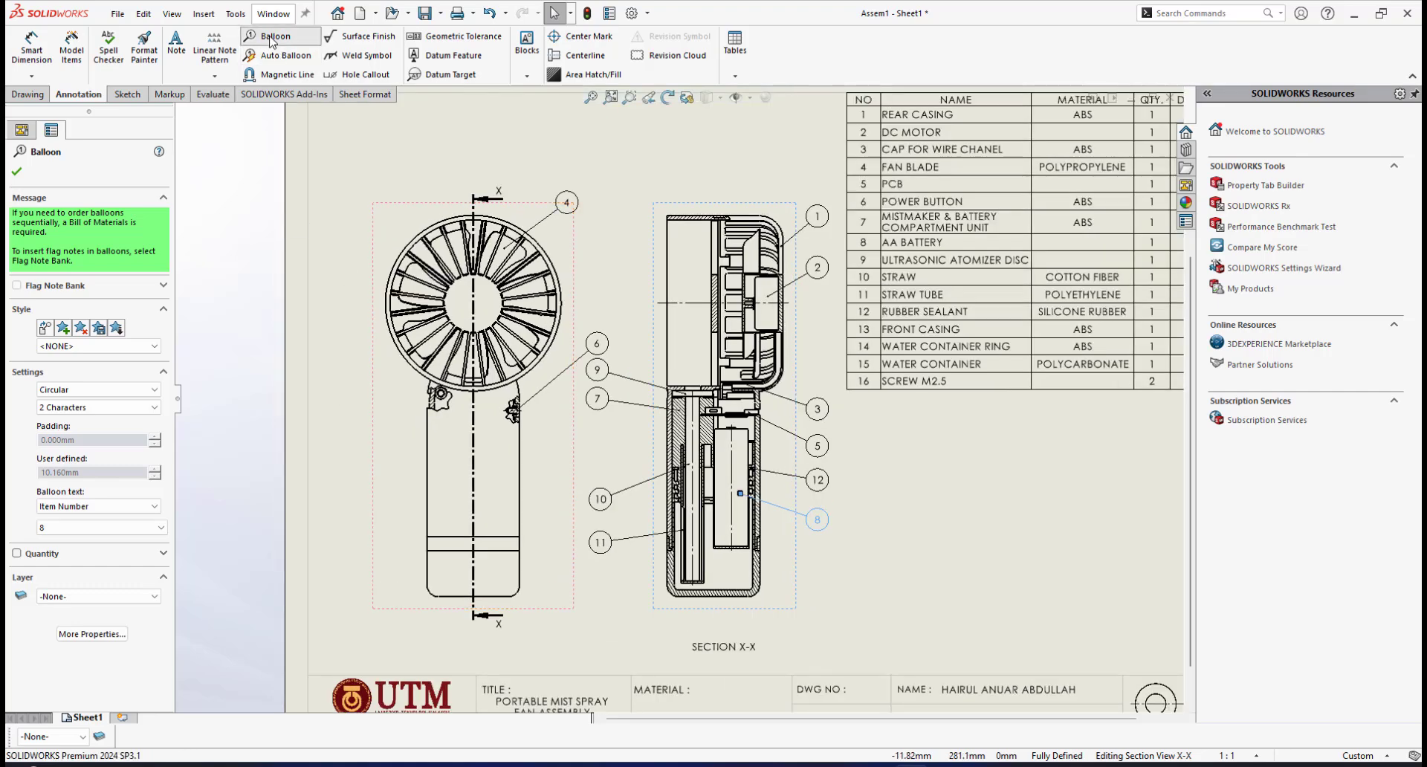
pyautogui.scroll(-3, 431, 427)
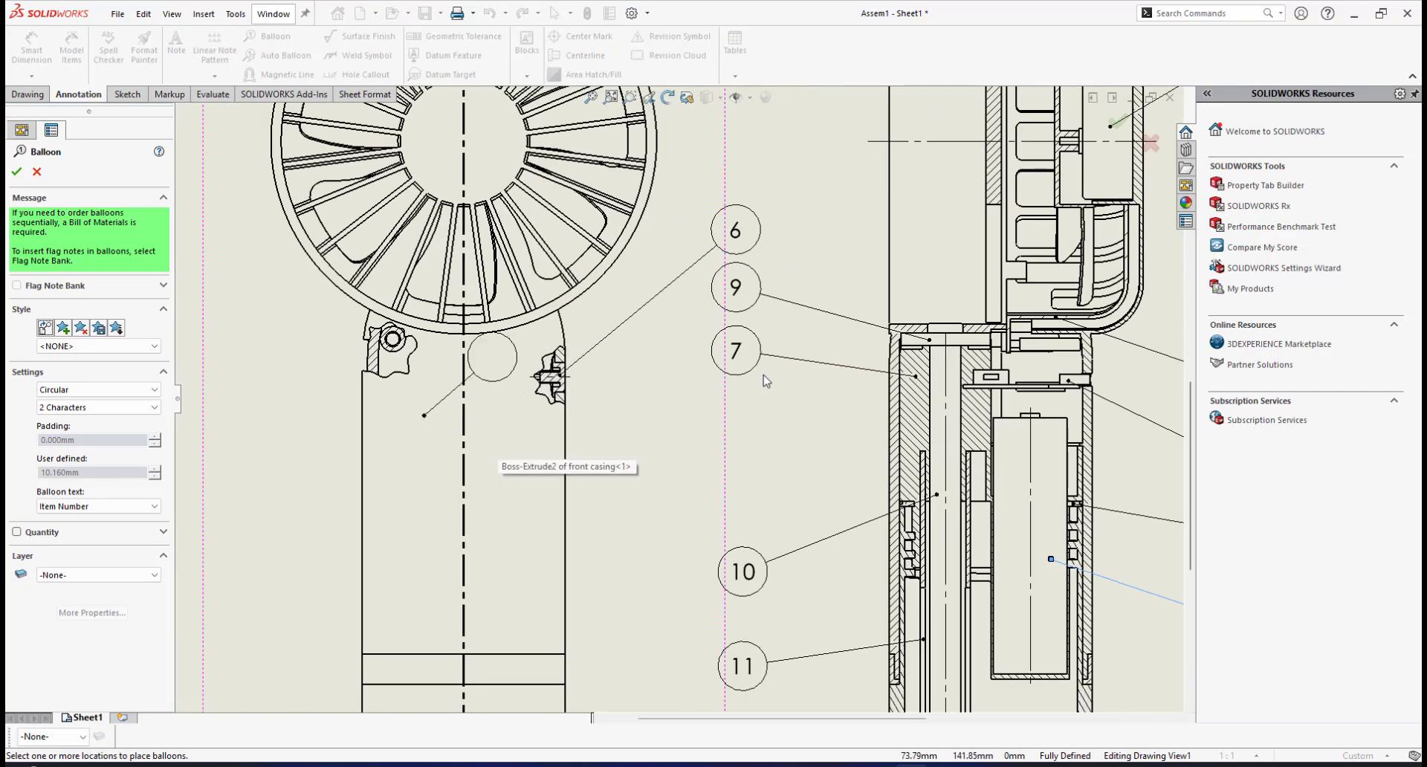
pyautogui.scroll(4, 764, 379)
pyautogui.scroll(-2, 775, 210)
pyautogui.scroll(3, 565, 468)
pyautogui.scroll(-2, 702, 338)
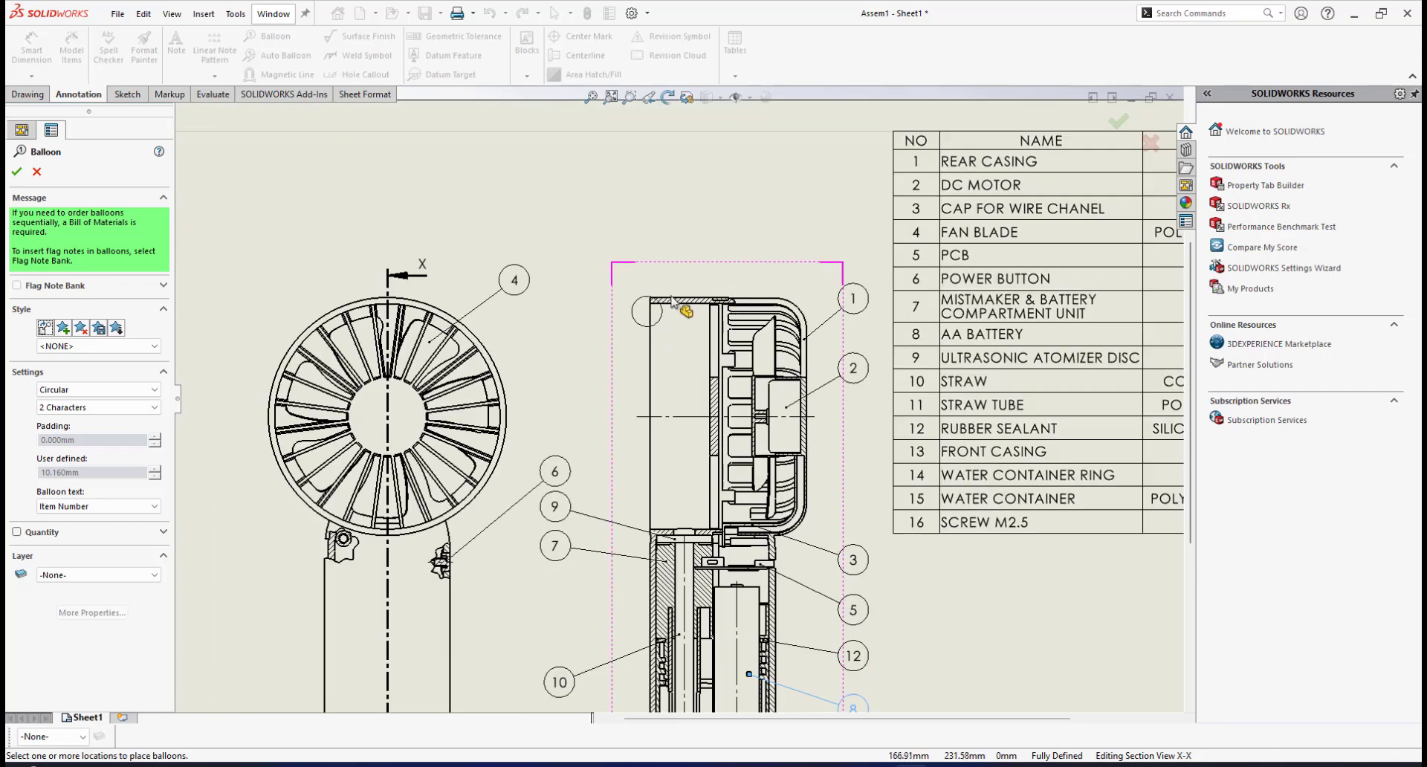
pyautogui.scroll(3, 540, 503)
pyautogui.scroll(-3, 540, 502)
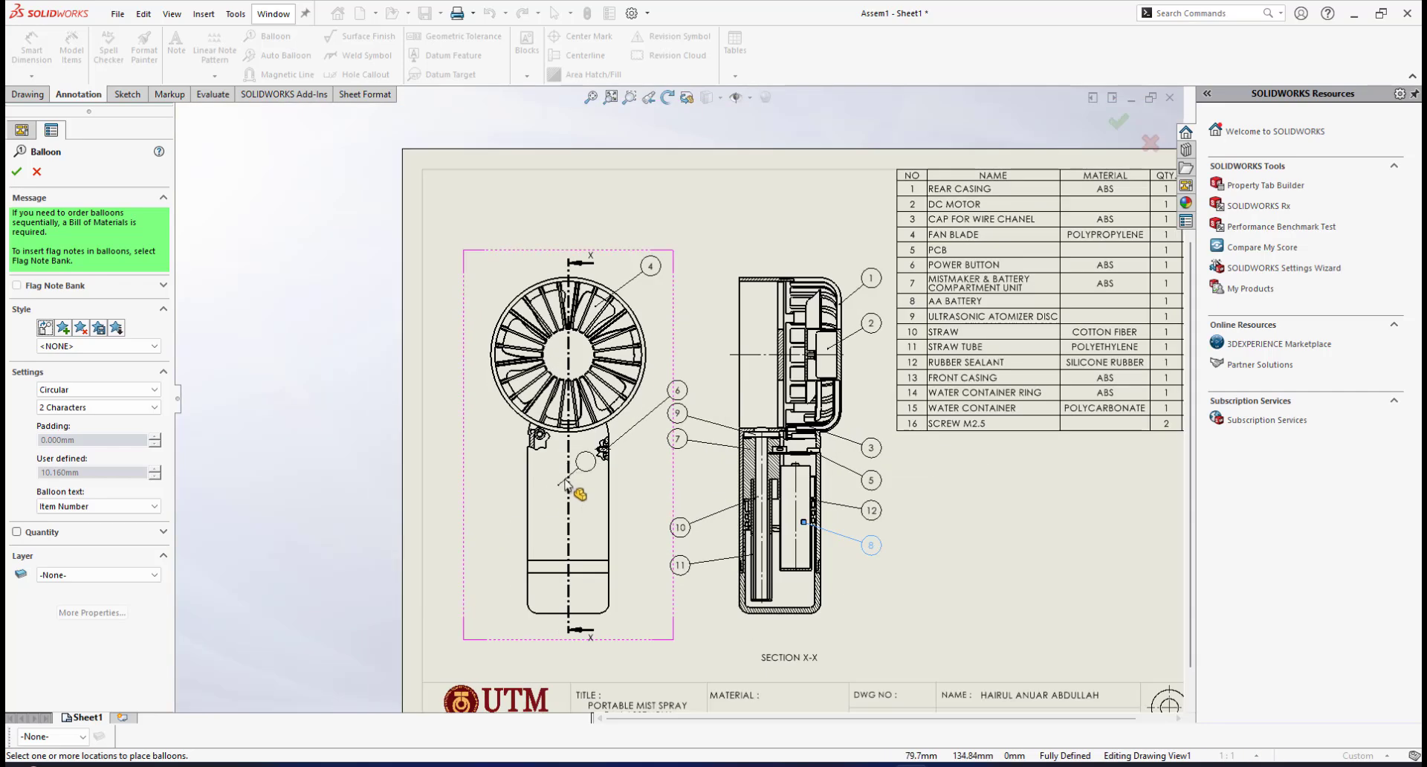
pyautogui.scroll(-1, 518, 422)
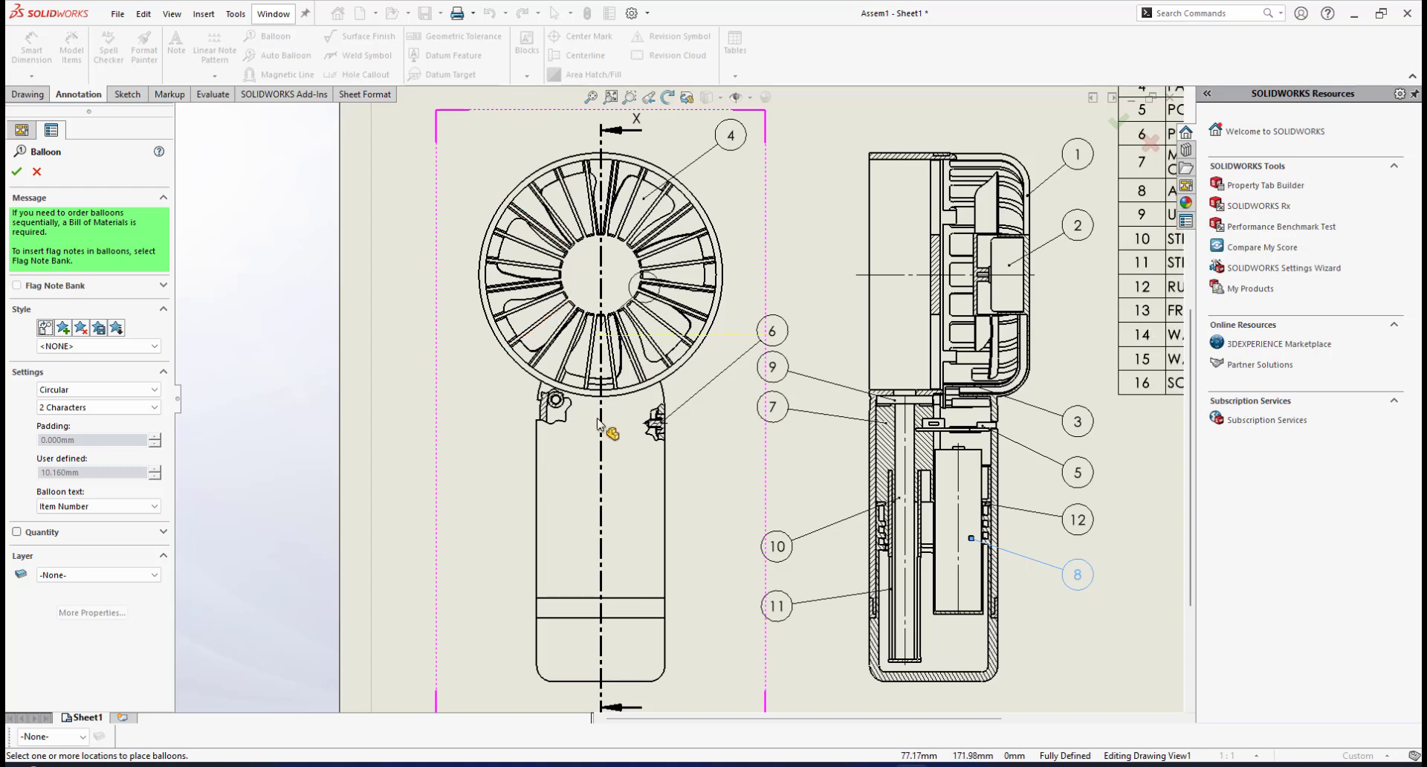
pyautogui.click(564, 469)
pyautogui.click(458, 395)
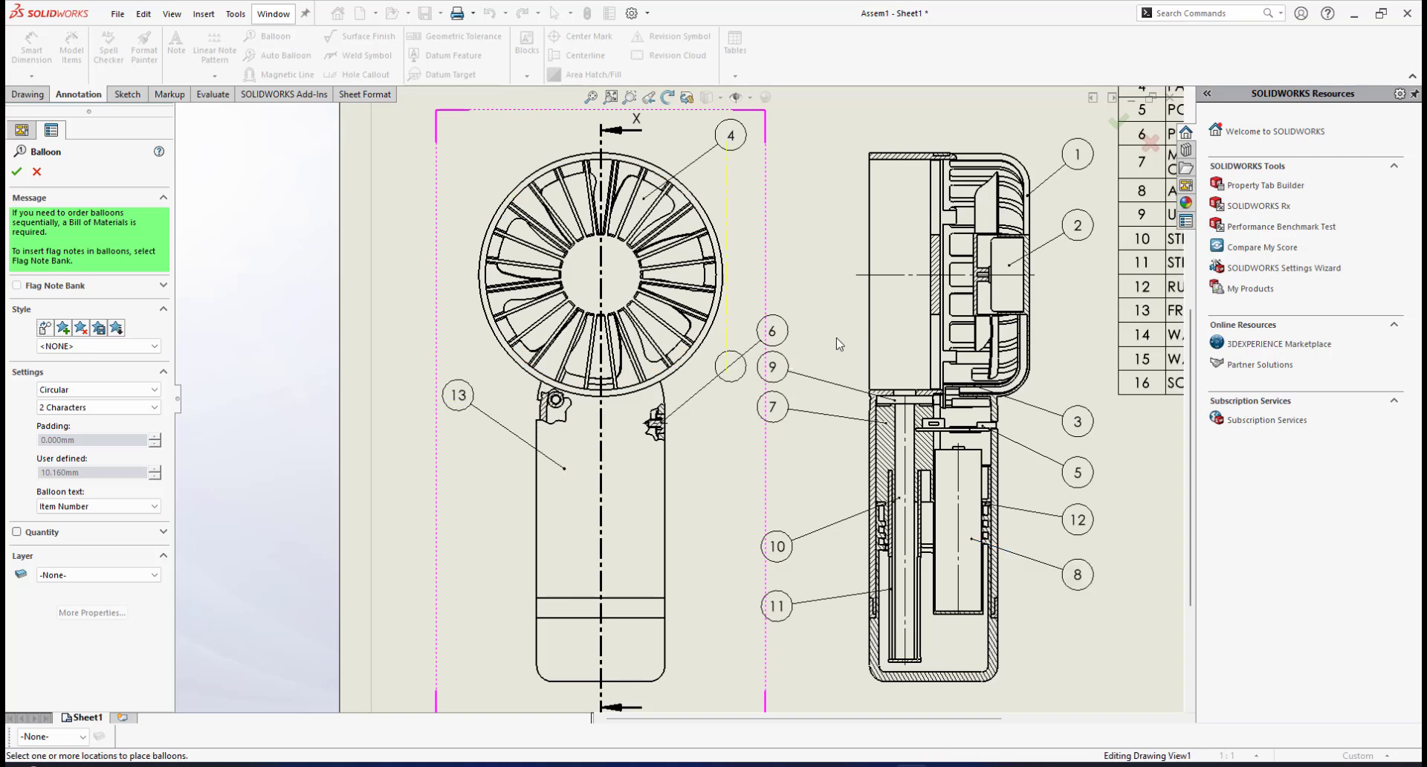
pyautogui.scroll(4, 836, 337)
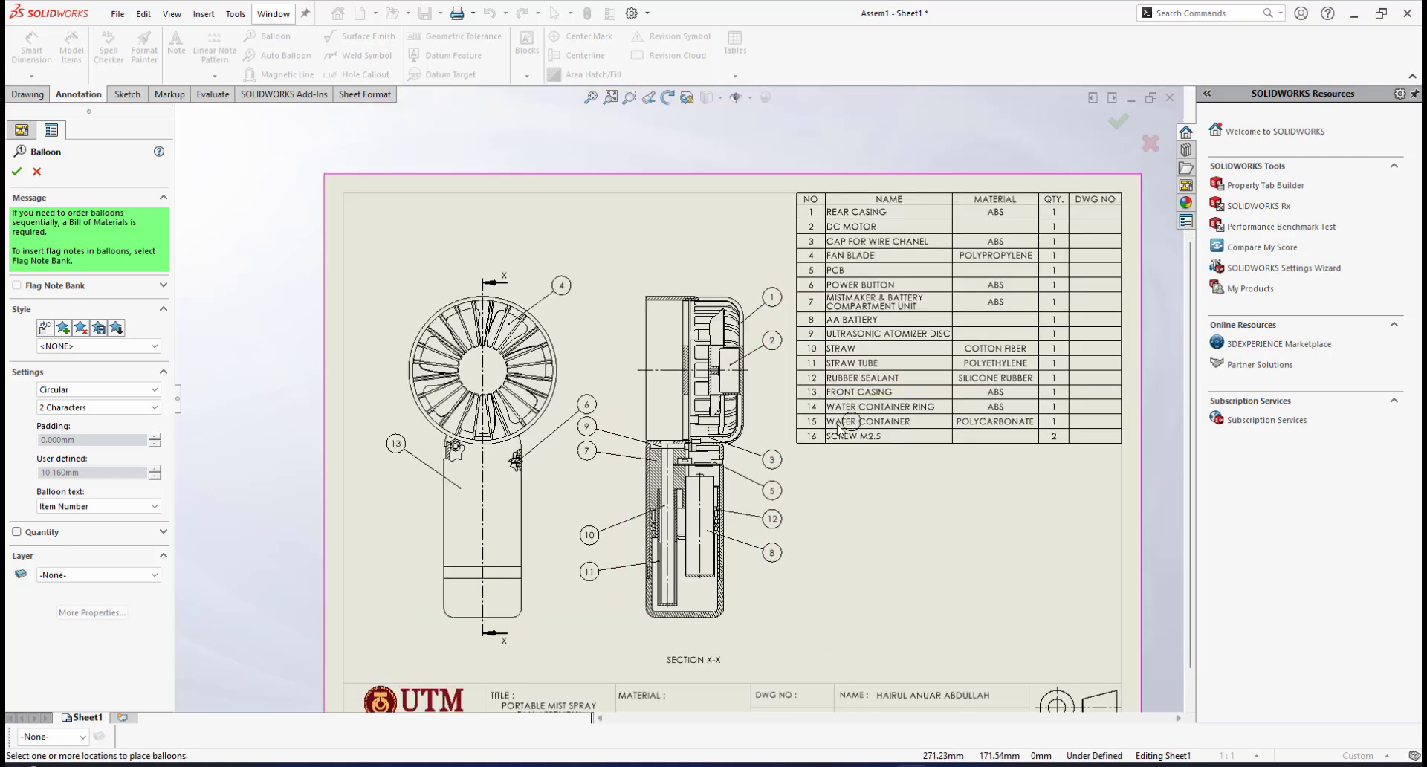
pyautogui.scroll(2, 612, 555)
pyautogui.scroll(-2, 592, 581)
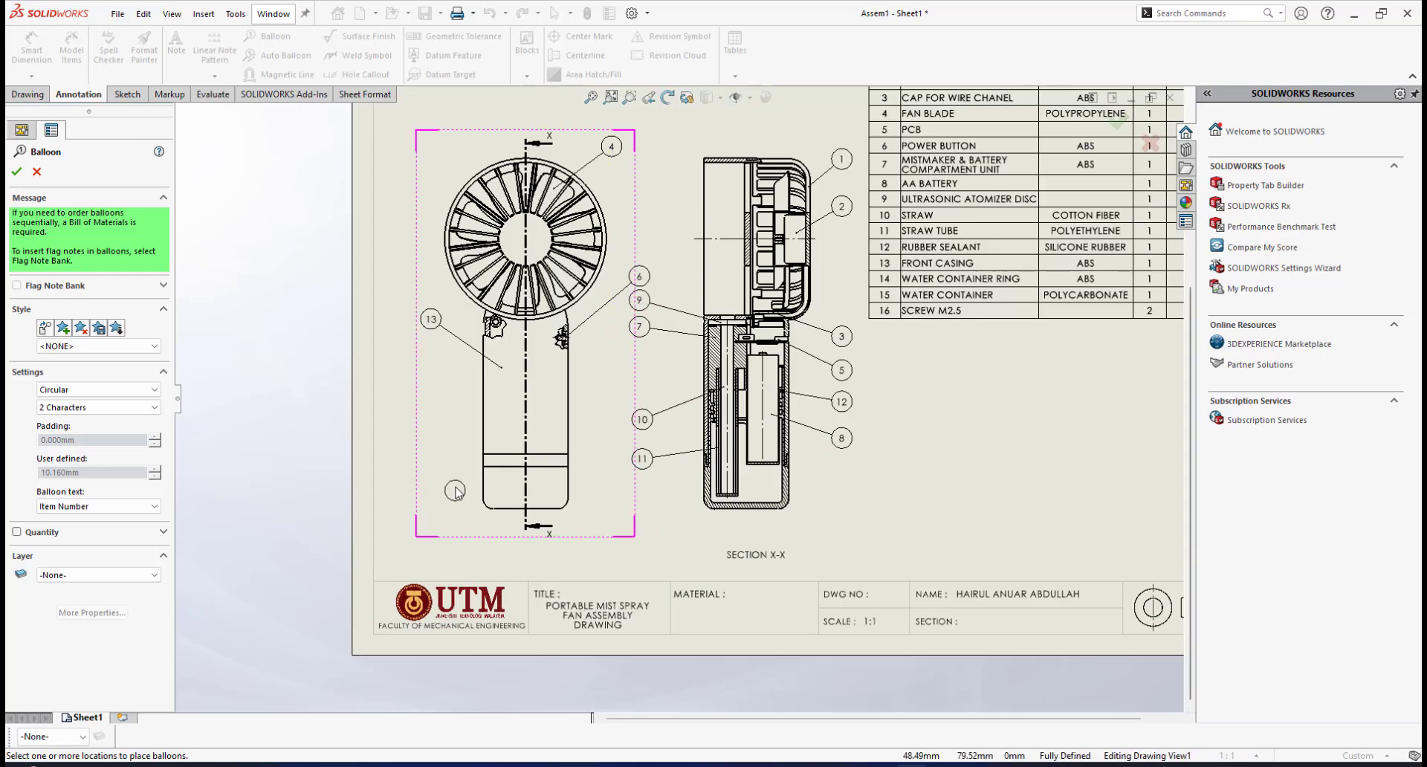
# Step: Attach item-number balloons to the water container and the water container ring in the front view, aligning both below balloon 13
pyautogui.scroll(-2, 468, 499)
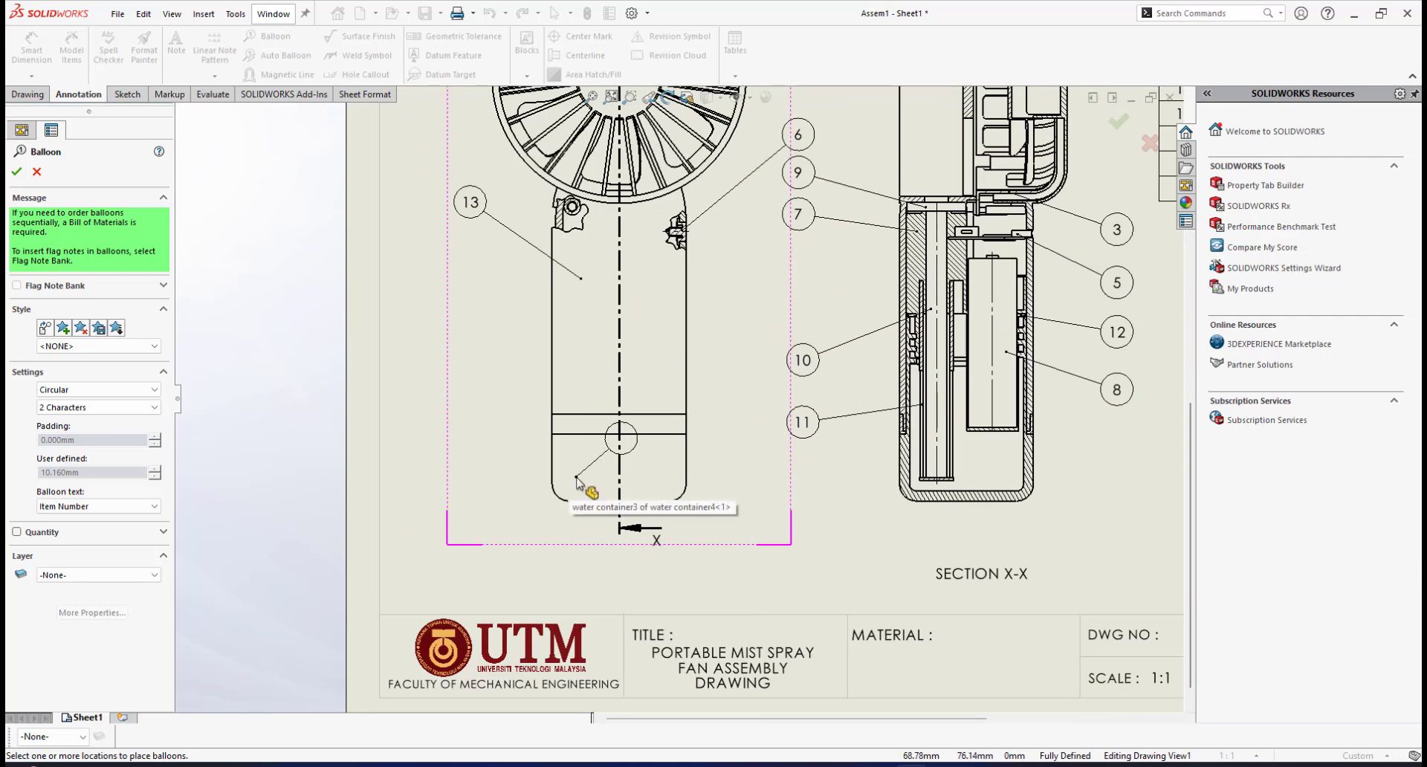
pyautogui.click(476, 507)
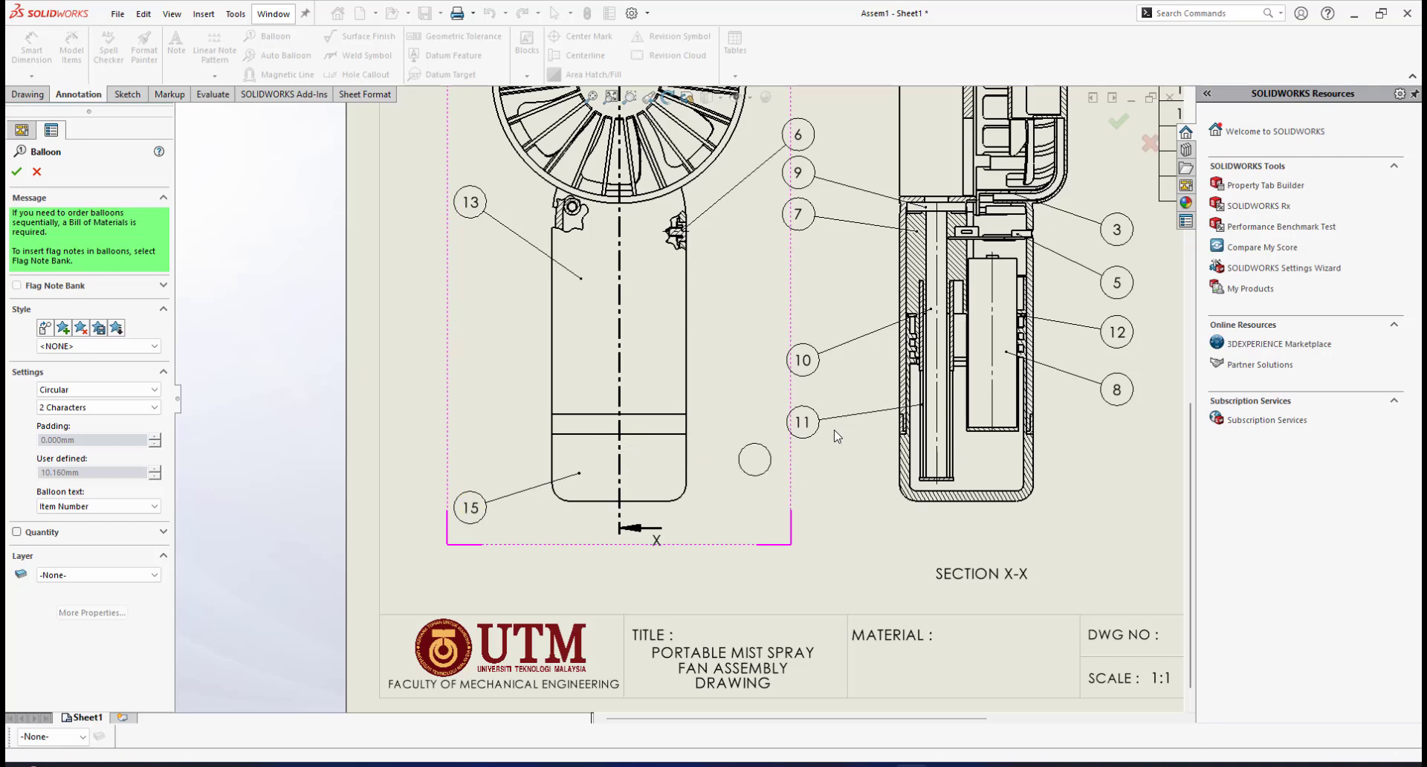
pyautogui.scroll(4, 678, 397)
pyautogui.scroll(-1, 969, 272)
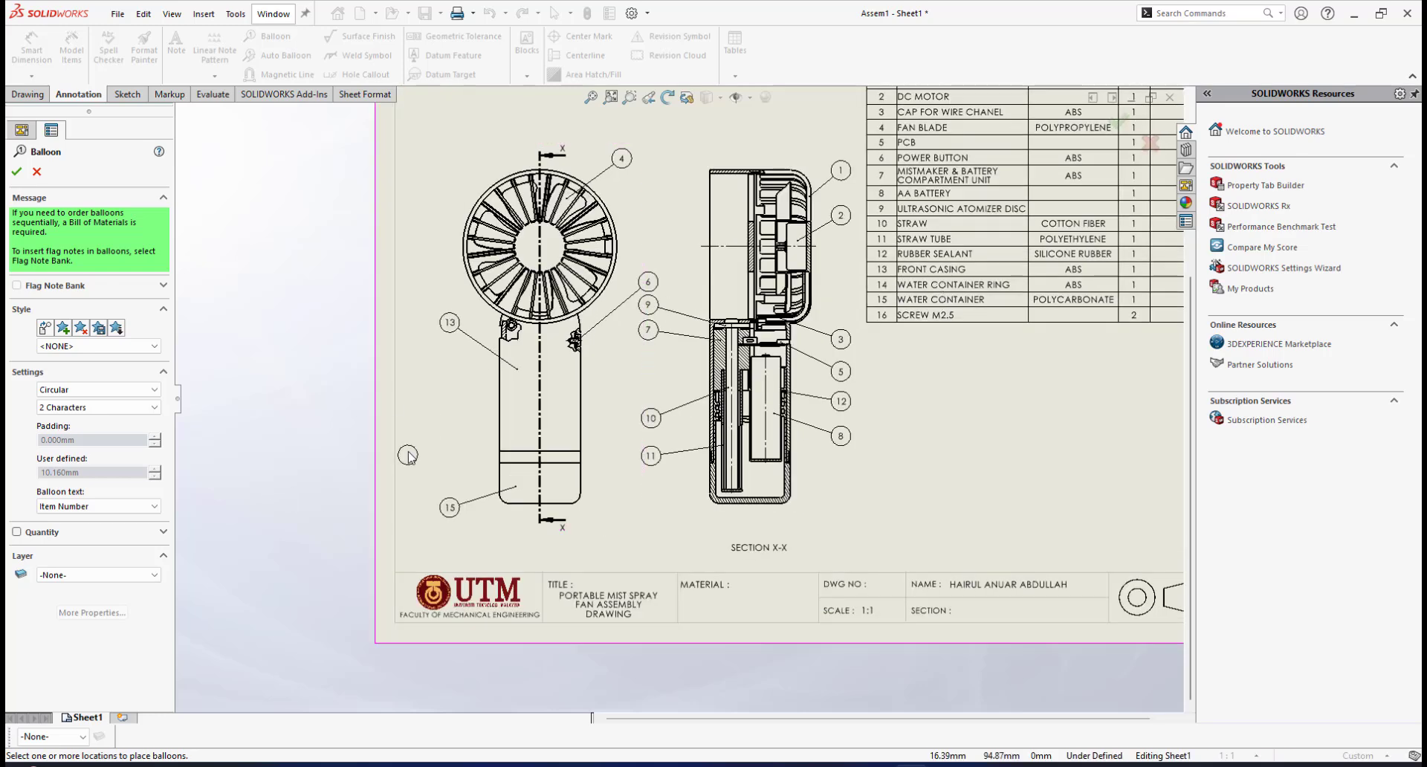
pyautogui.scroll(-2, 581, 390)
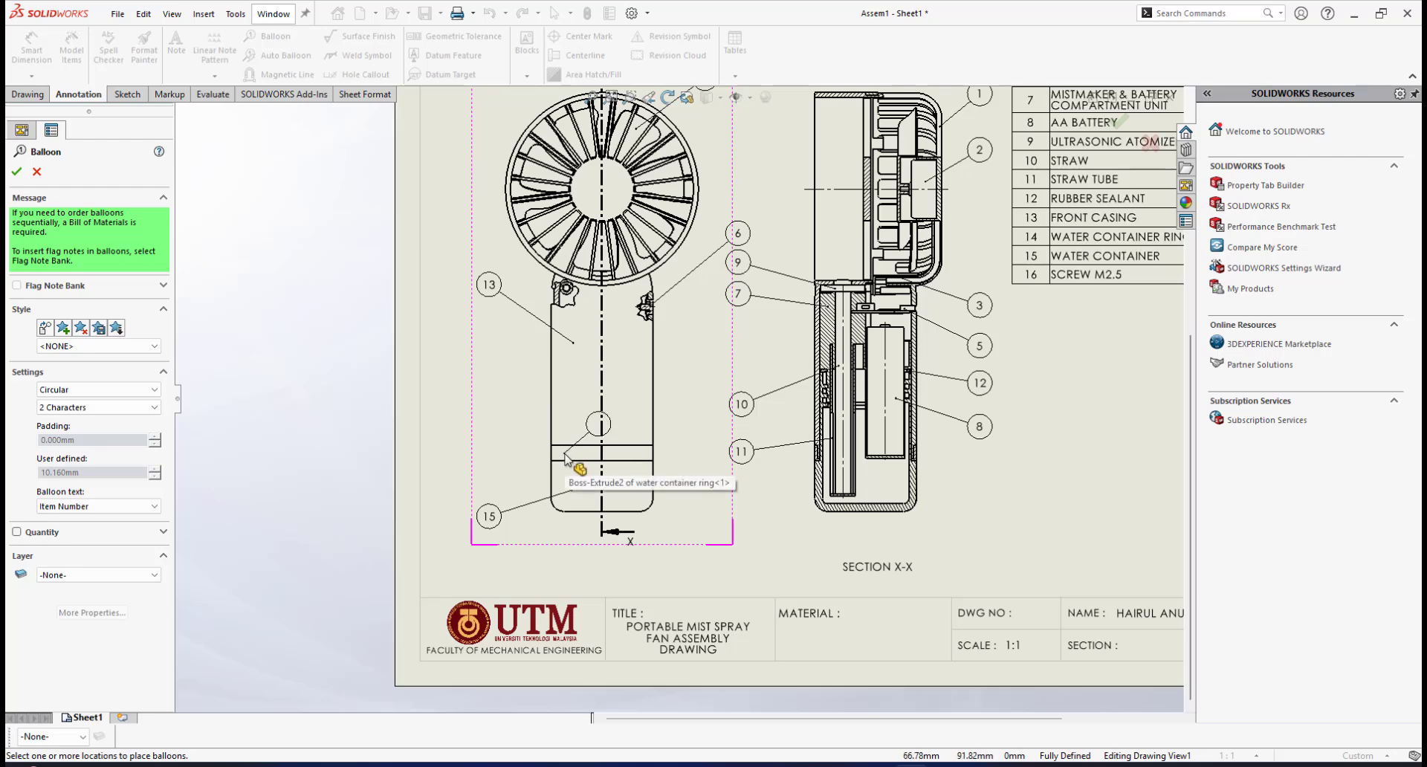
pyautogui.click(565, 455)
pyautogui.click(489, 417)
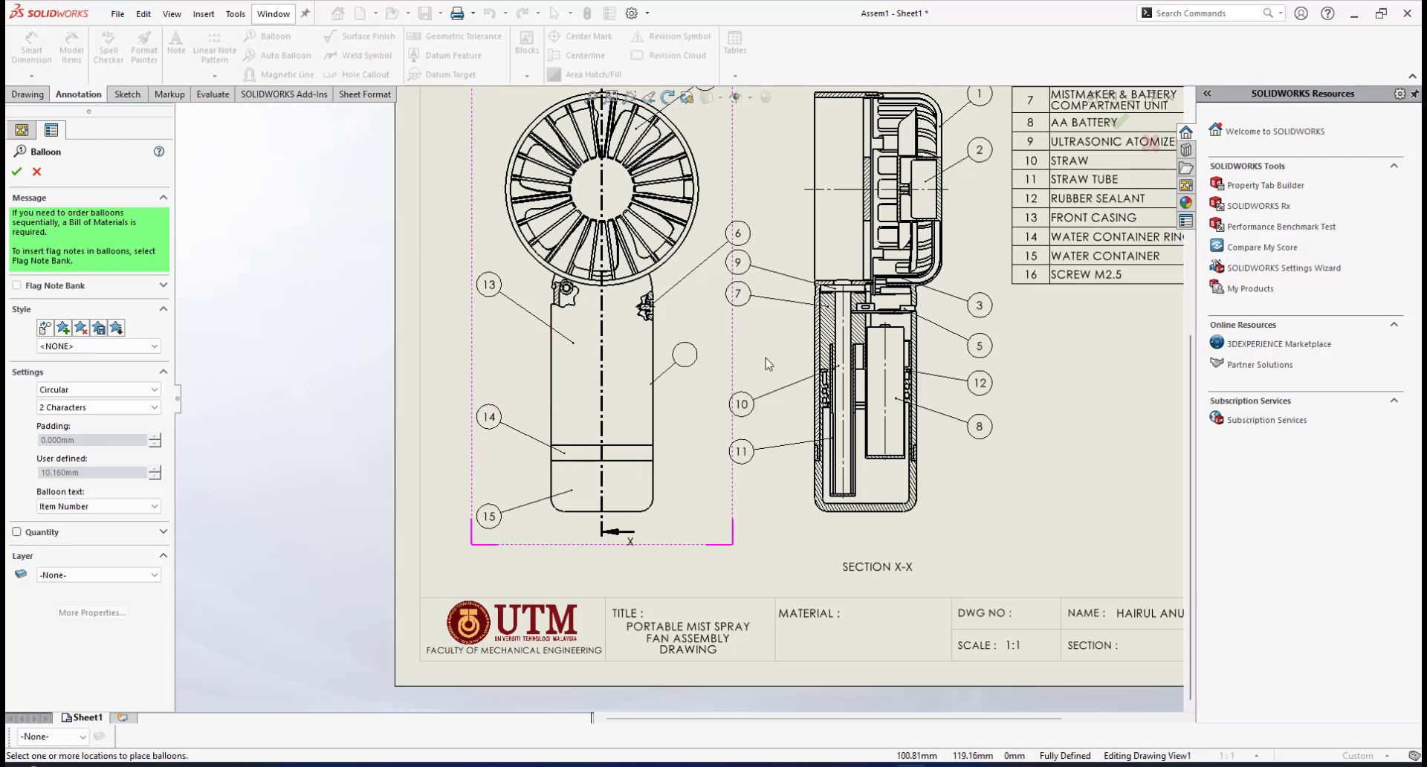
# Step: Attach an item-number balloon to the screw in the front view's broken-out section, aligning it above balloon 13, and finish ballooning
pyautogui.scroll(2, 485, 446)
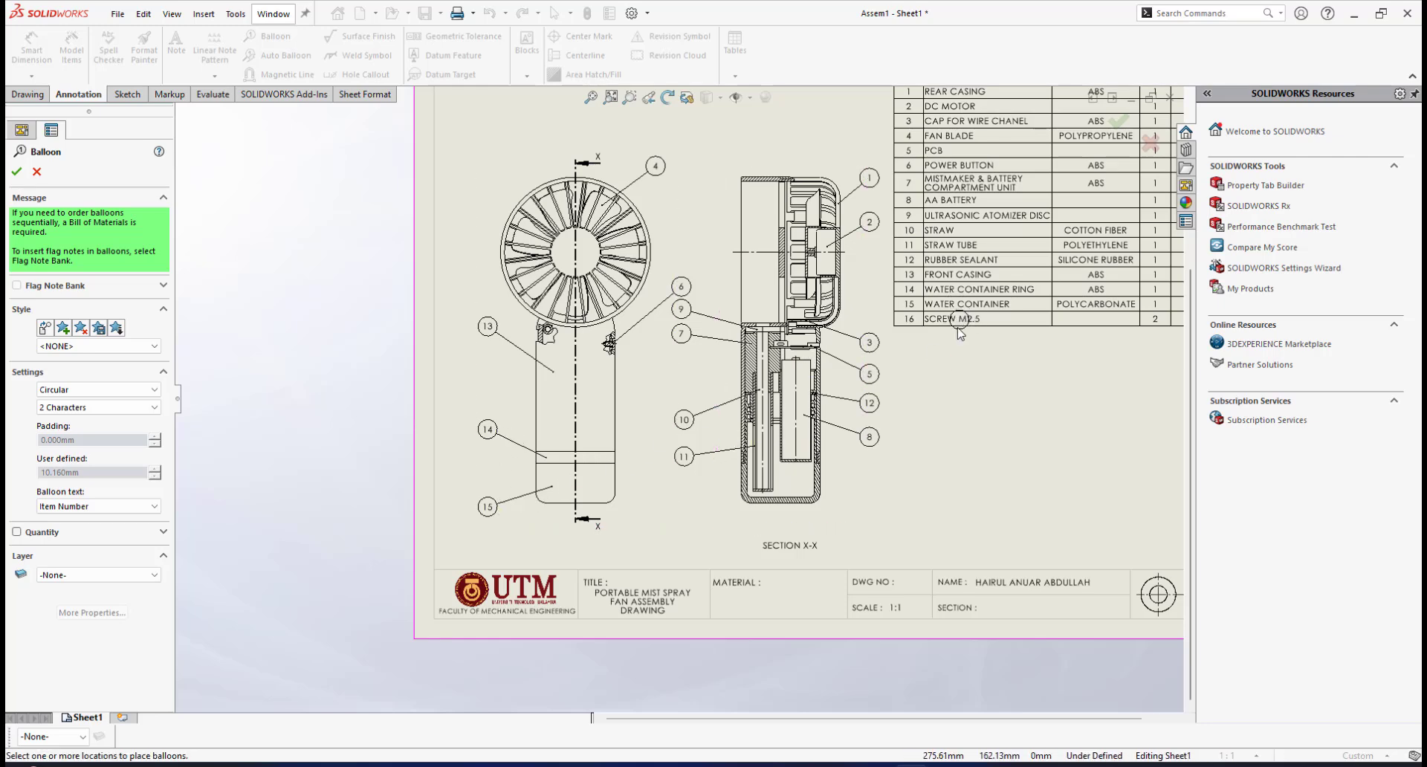
pyautogui.scroll(-5, 513, 312)
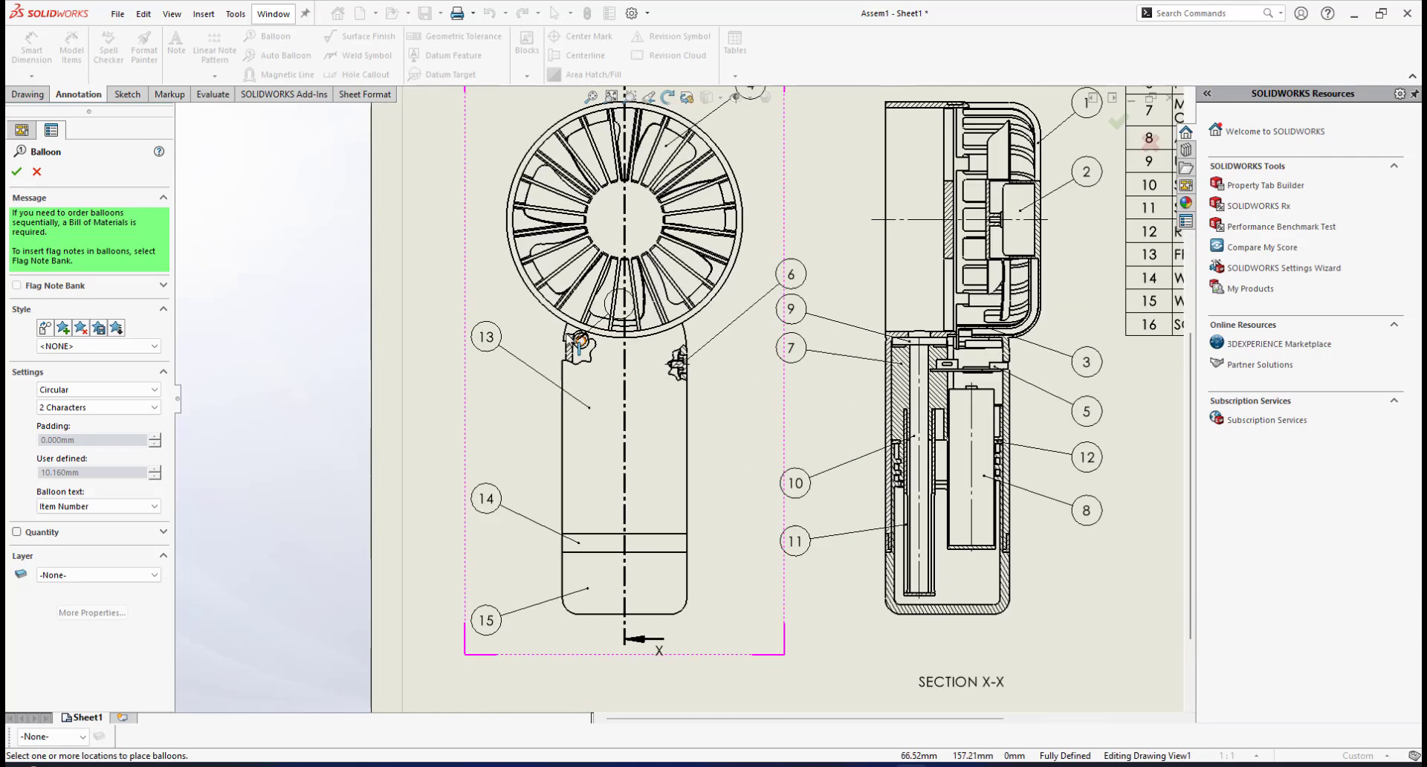
pyautogui.scroll(-2, 652, 400)
pyautogui.scroll(-2, 657, 392)
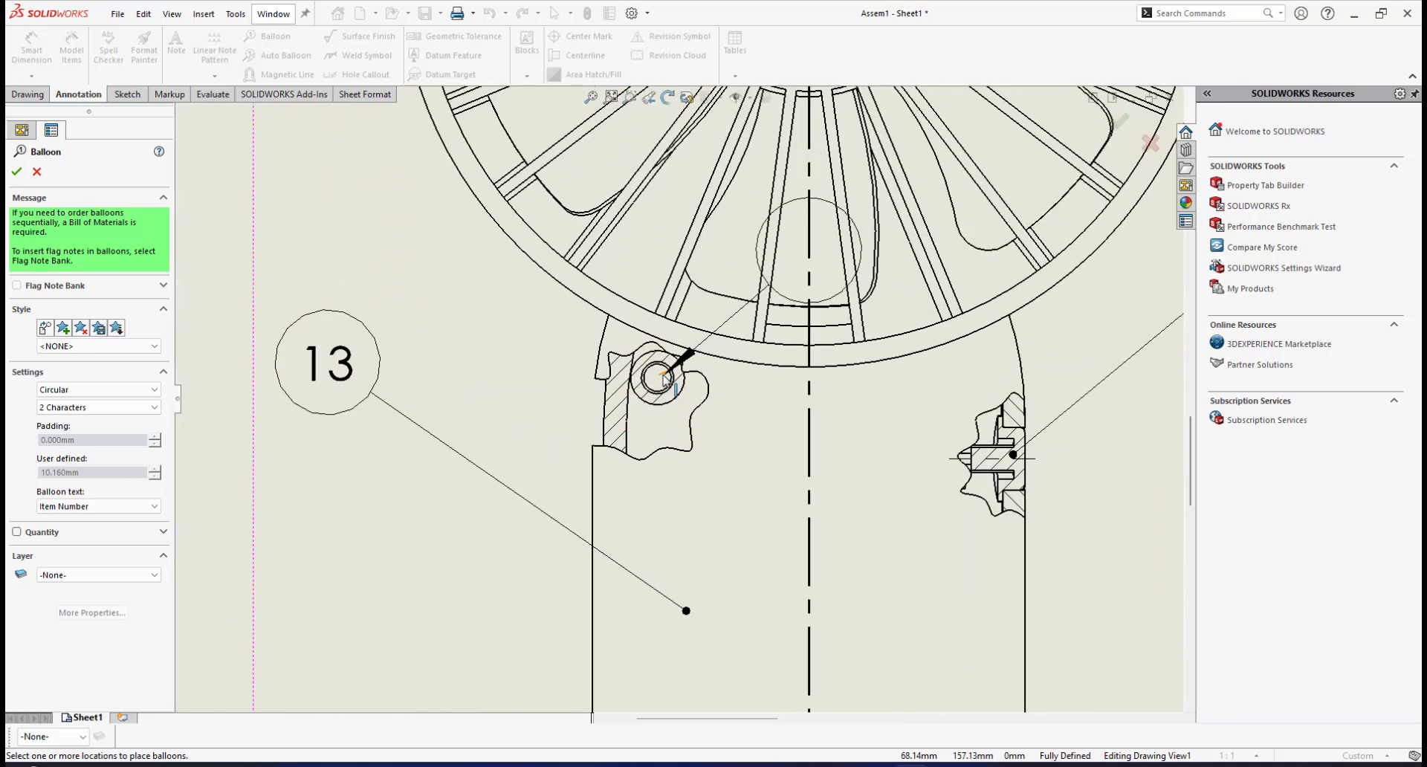
pyautogui.click(657, 384)
pyautogui.scroll(2, 408, 230)
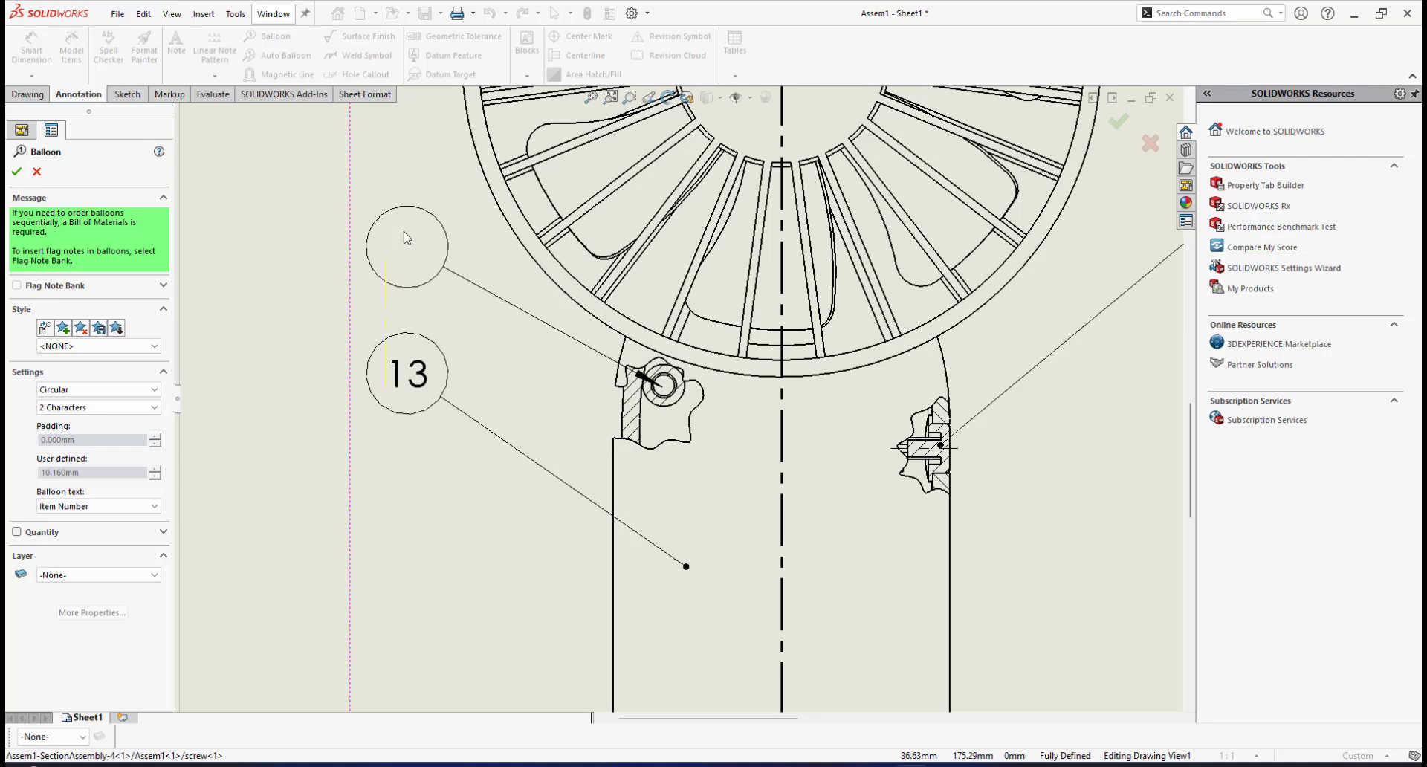
pyautogui.click(404, 230)
pyautogui.scroll(5, 678, 399)
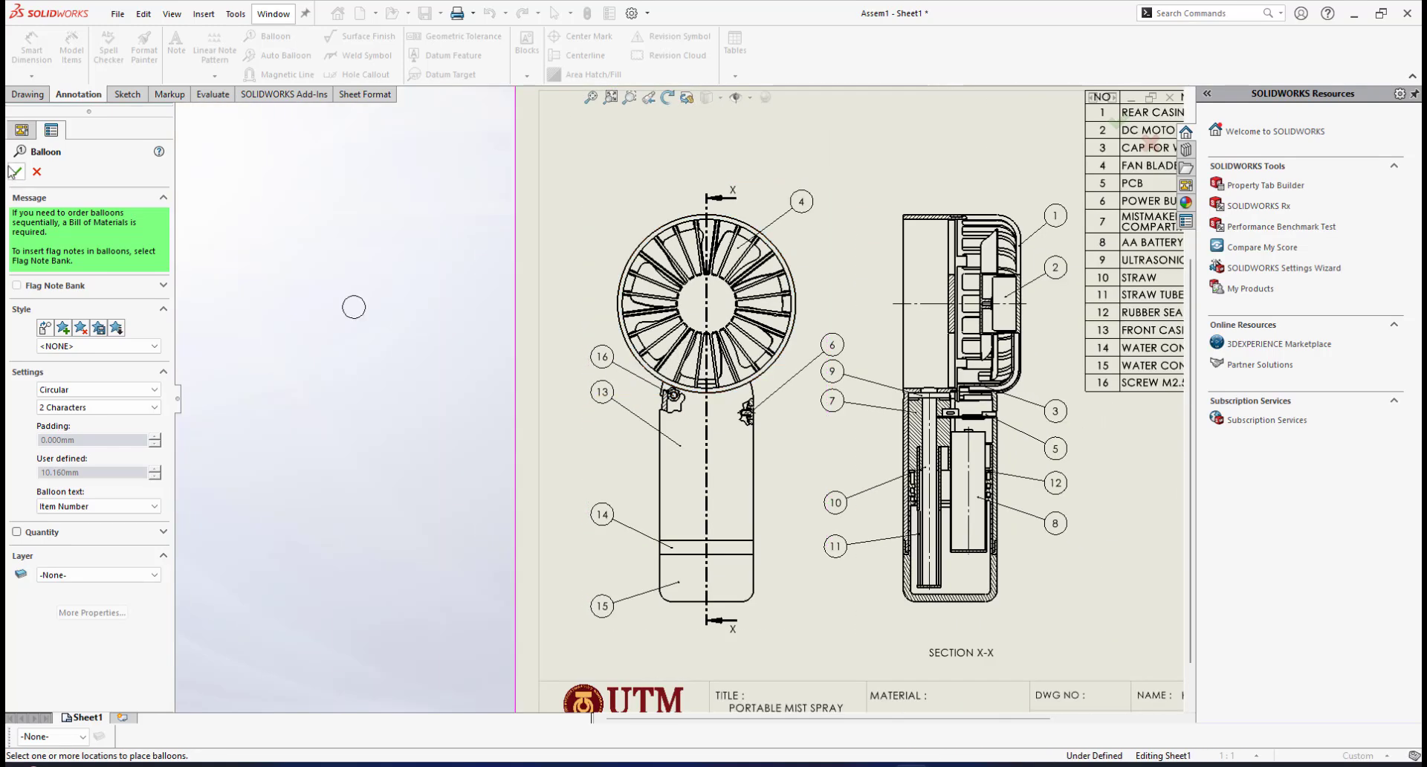
pyautogui.click(16, 172)
# Step: Review the balloons in both views and the bill of materials across the whole sheet
pyautogui.scroll(3, 886, 351)
pyautogui.scroll(-2, 886, 351)
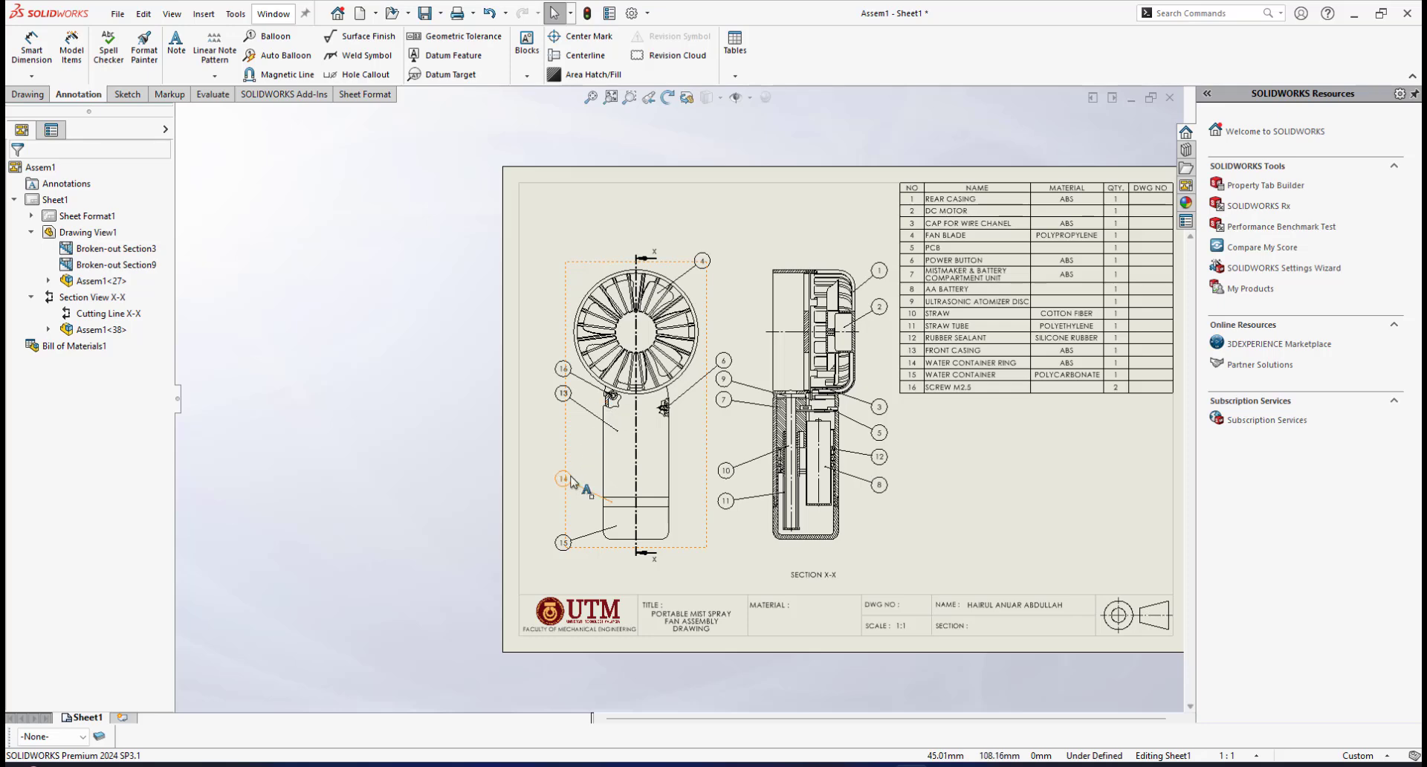
pyautogui.scroll(2, 921, 434)
pyautogui.scroll(-1, 910, 437)
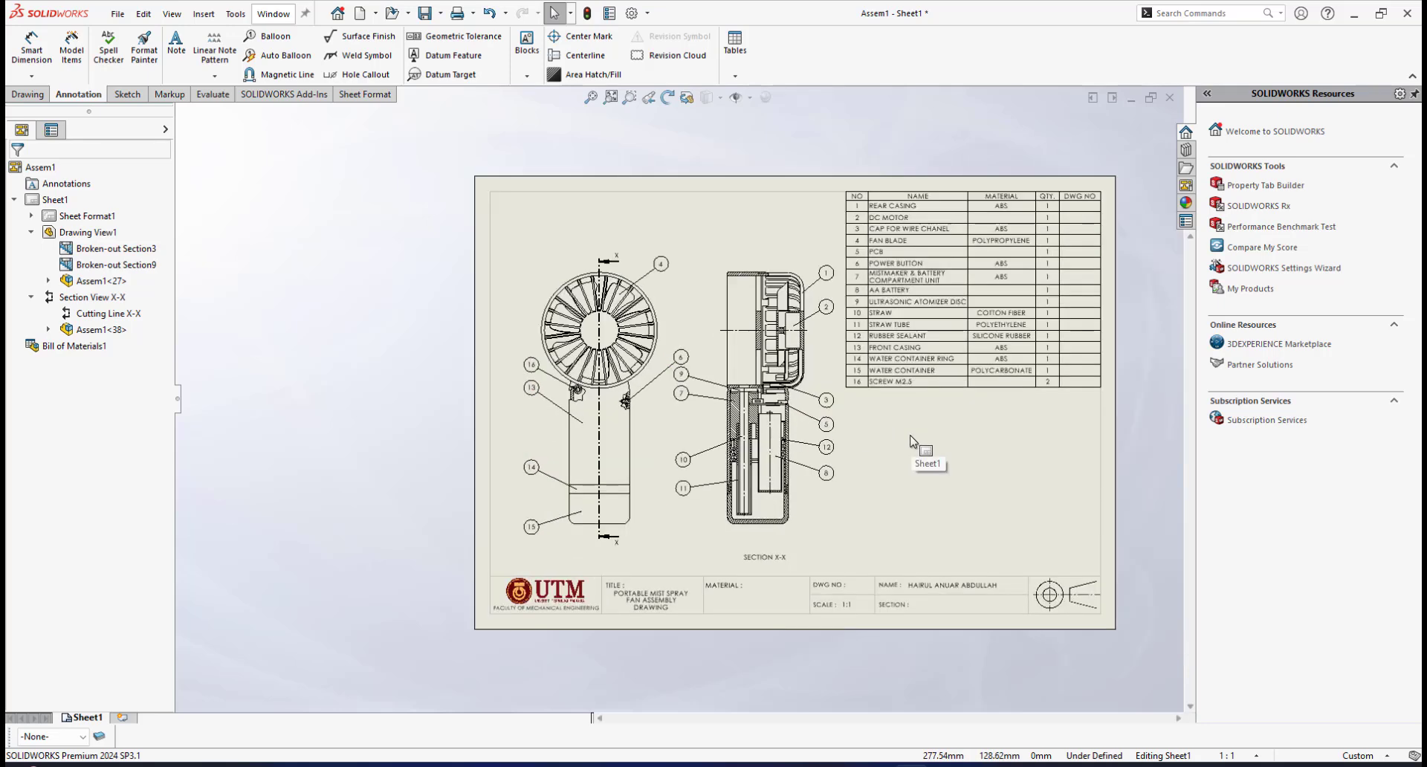
pyautogui.scroll(-2, 891, 438)
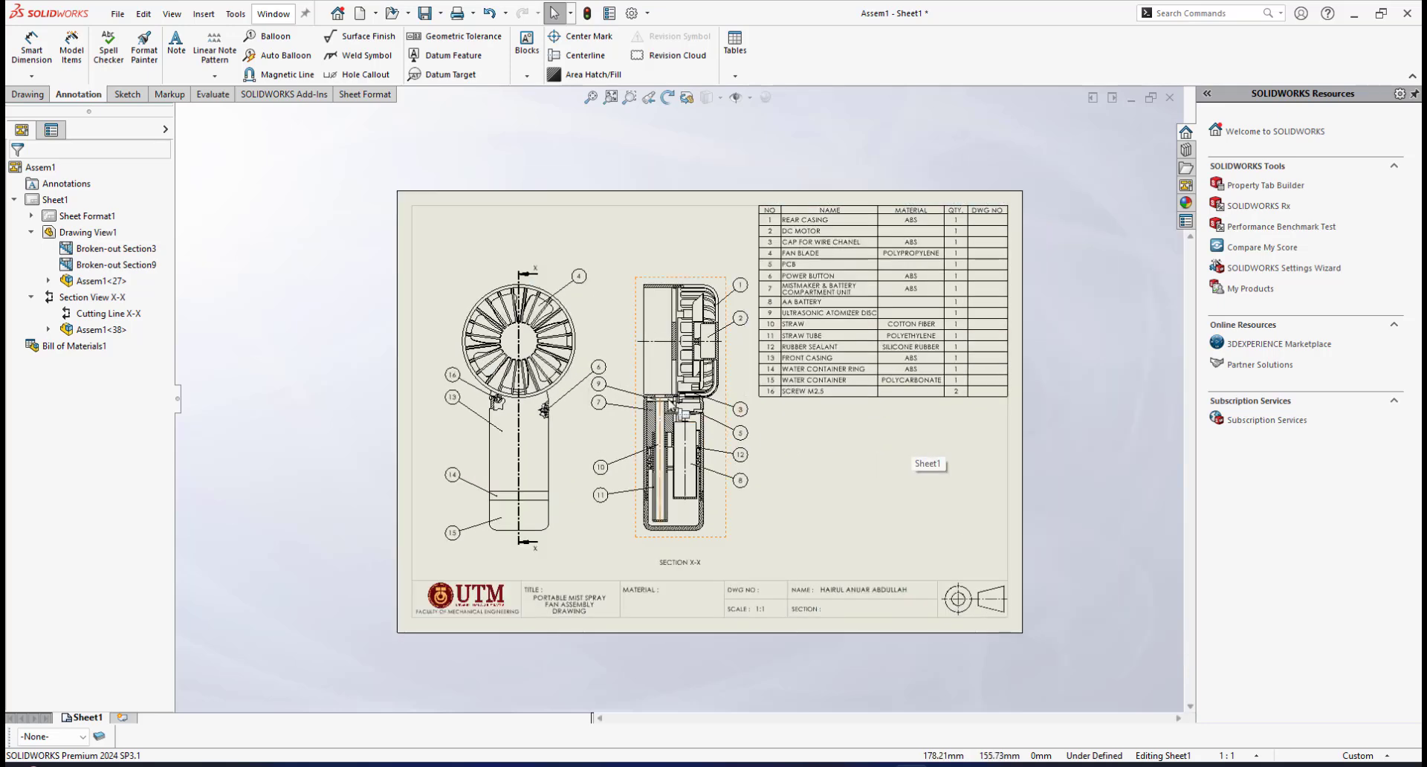
pyautogui.scroll(-1, 862, 450)
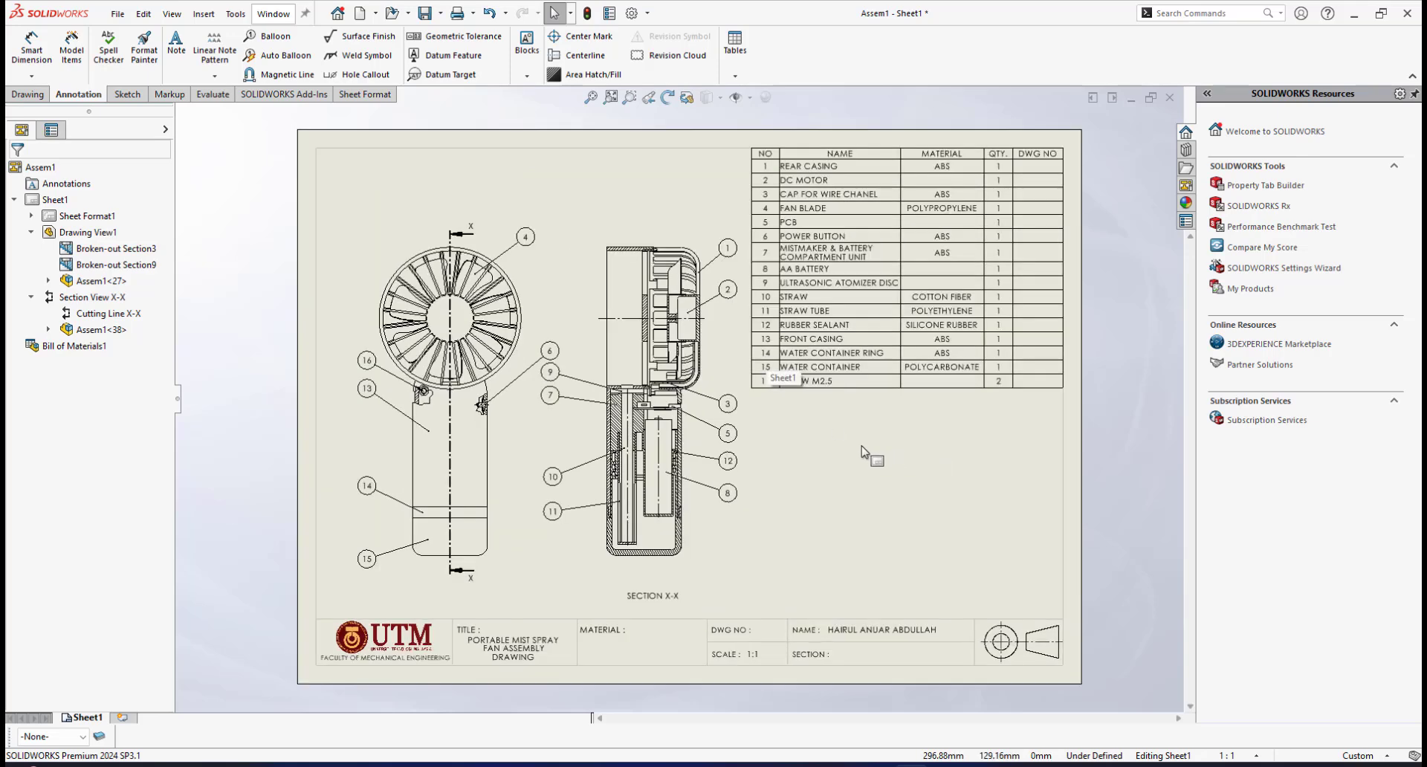
pyautogui.click(1042, 170)
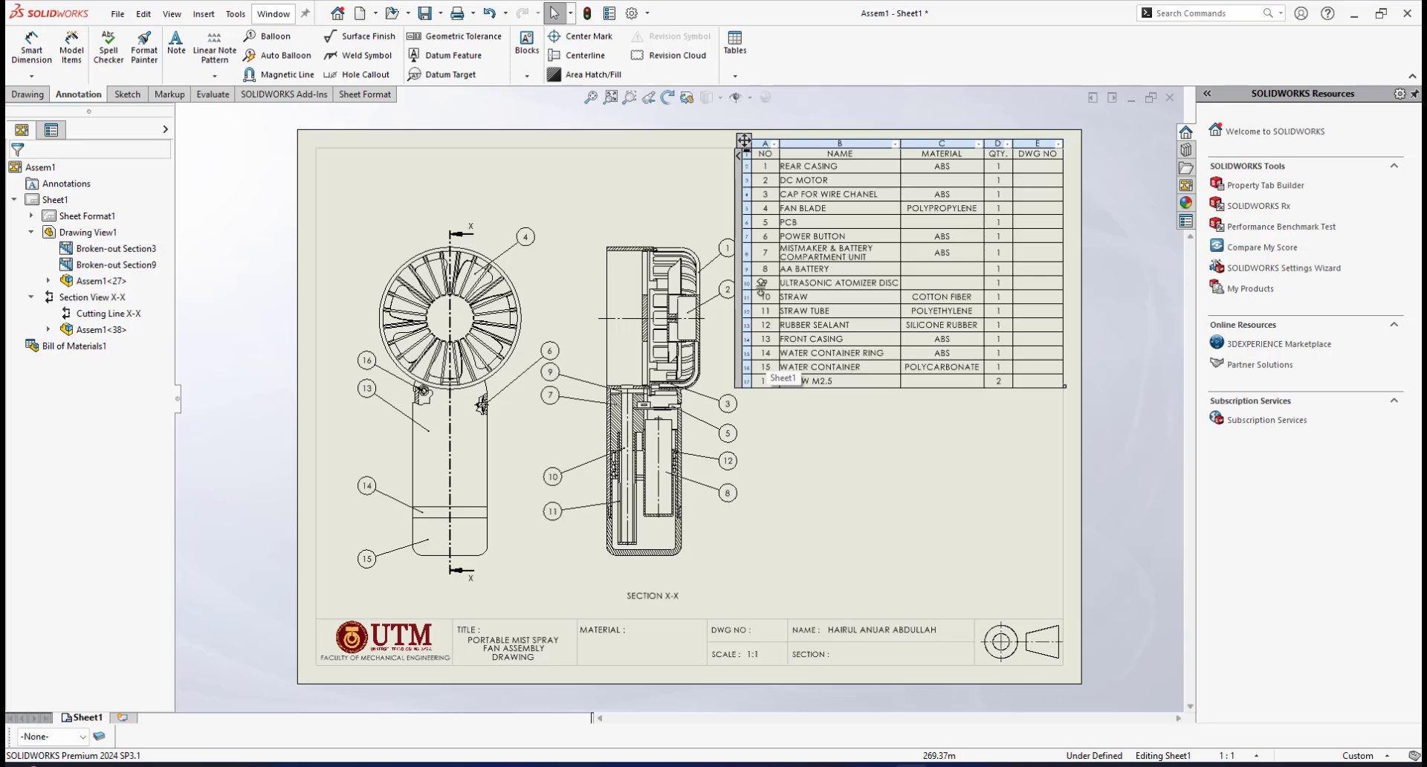
pyautogui.click(969, 447)
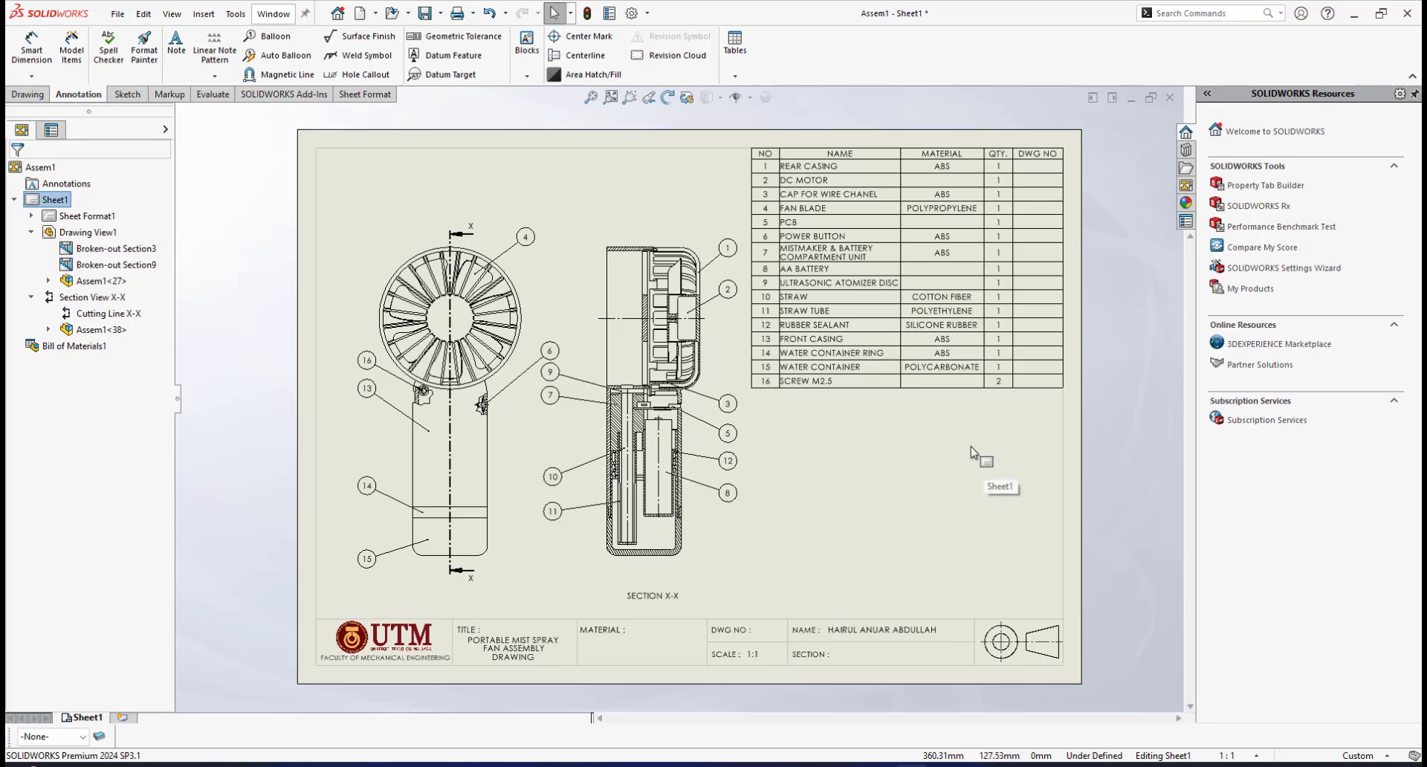
# Step: Refresh the palette of model views and place the assembly's Isometric view on the sheet, beside Section View X-X
pyautogui.click(1184, 187)
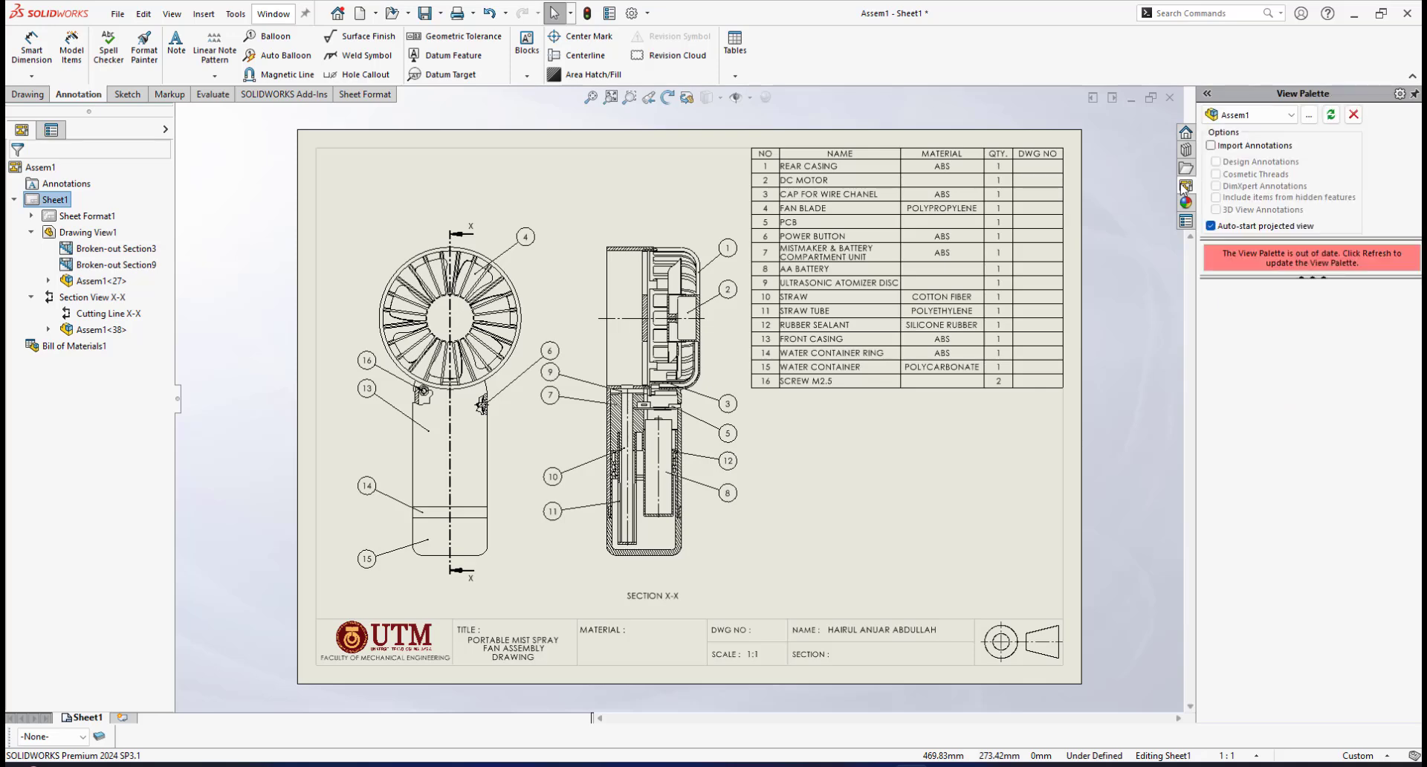
pyautogui.click(1331, 115)
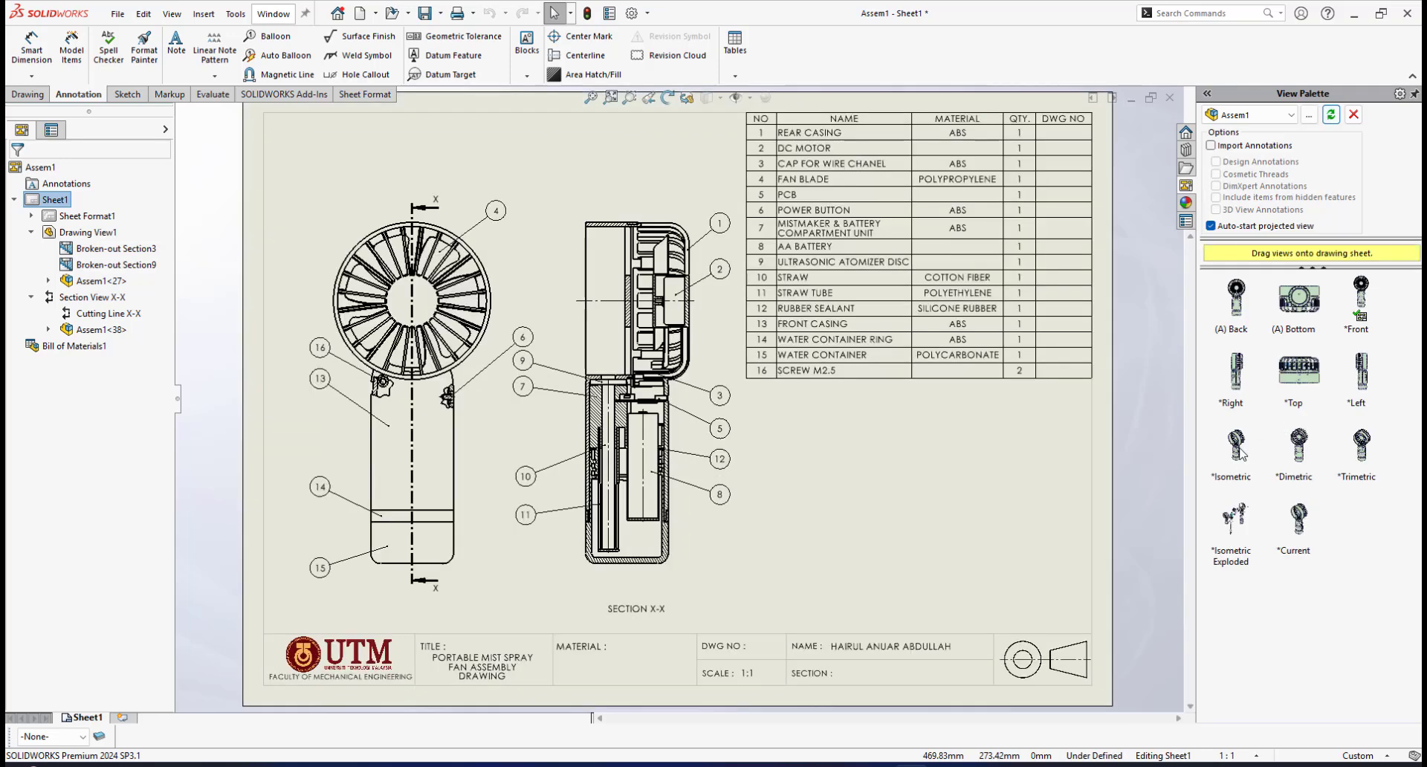
pyautogui.moveTo(1239, 450)
pyautogui.mouseDown()
pyautogui.moveTo(1292, 483)
pyautogui.moveTo(1015, 513)
pyautogui.moveTo(949, 464)
pyautogui.mouseUp()
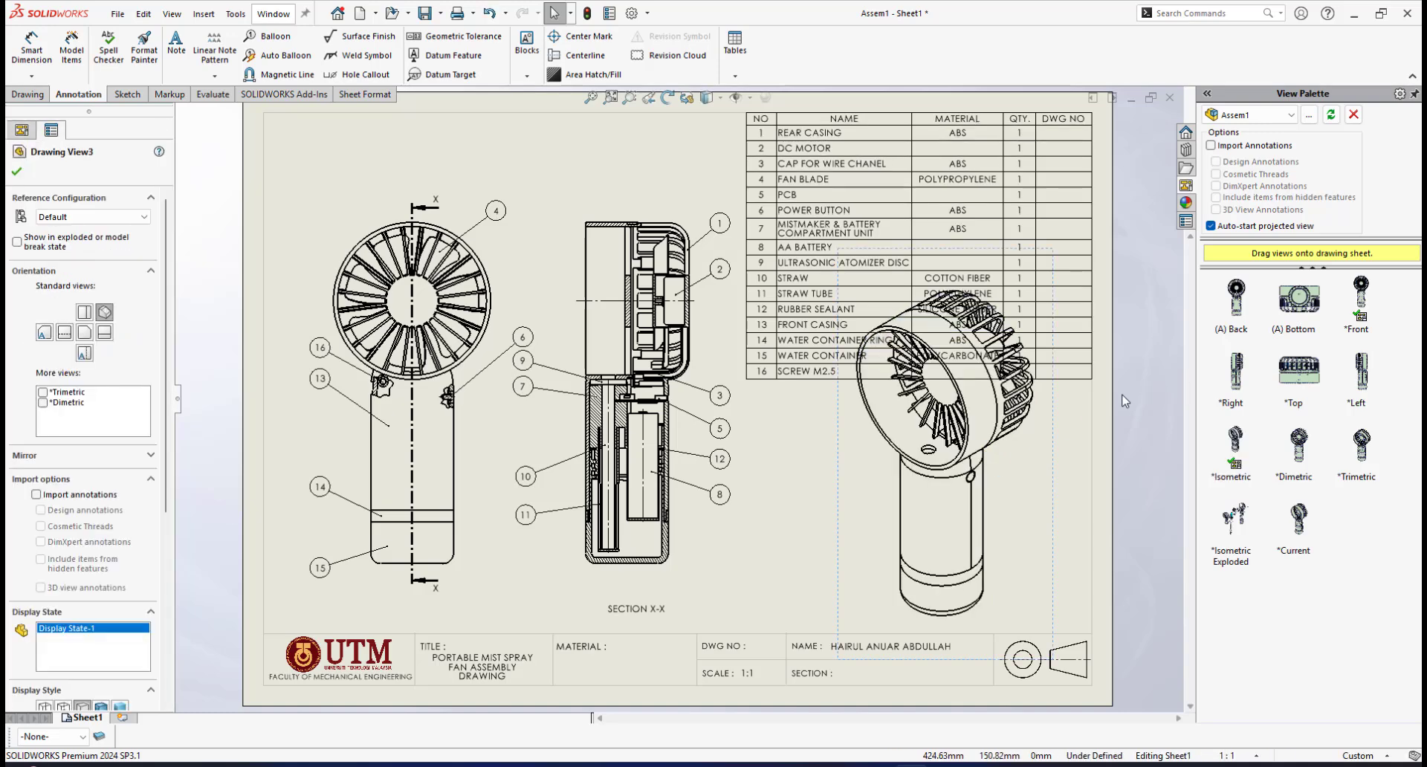
pyautogui.scroll(-2, 1124, 401)
pyautogui.moveTo(913, 514); pyautogui.dragTo(810, 457, button='middle')
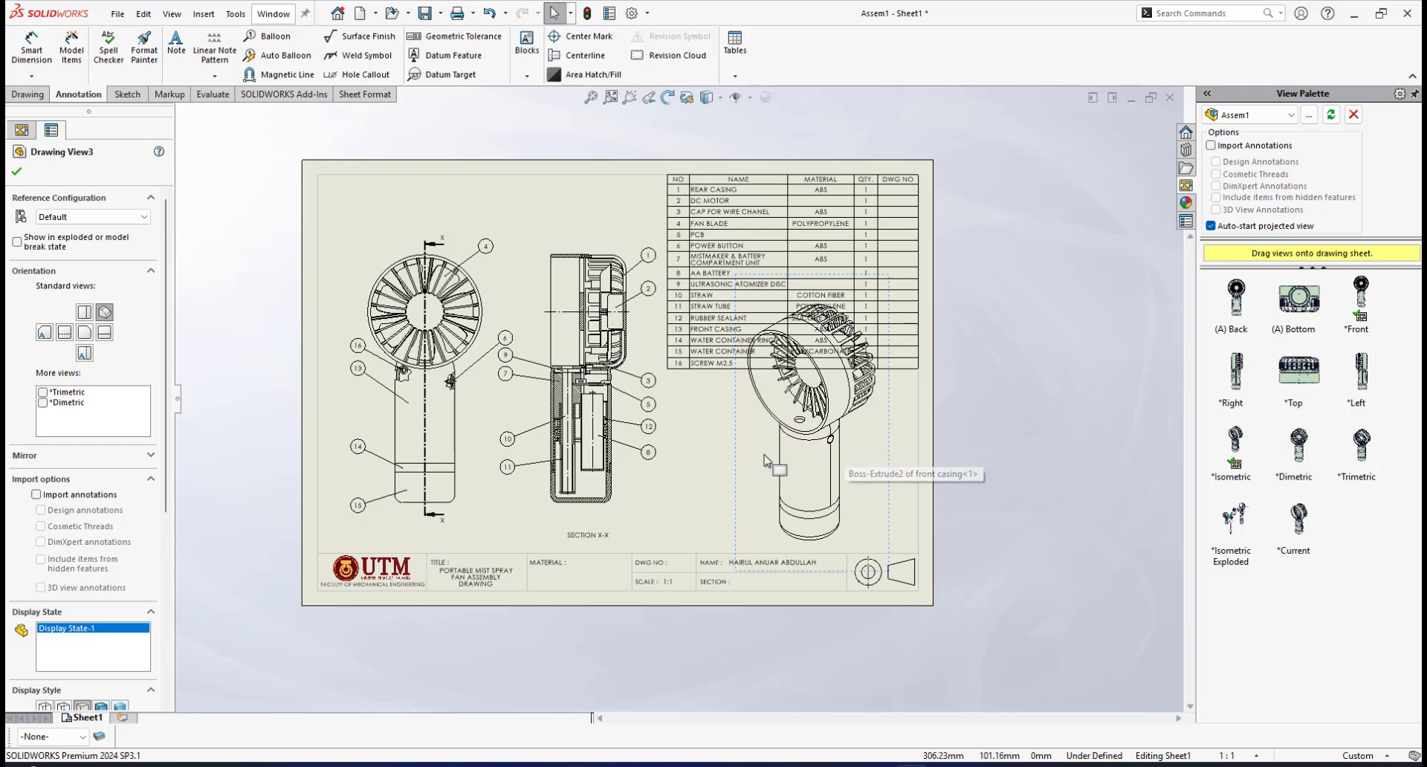
pyautogui.click(924, 476)
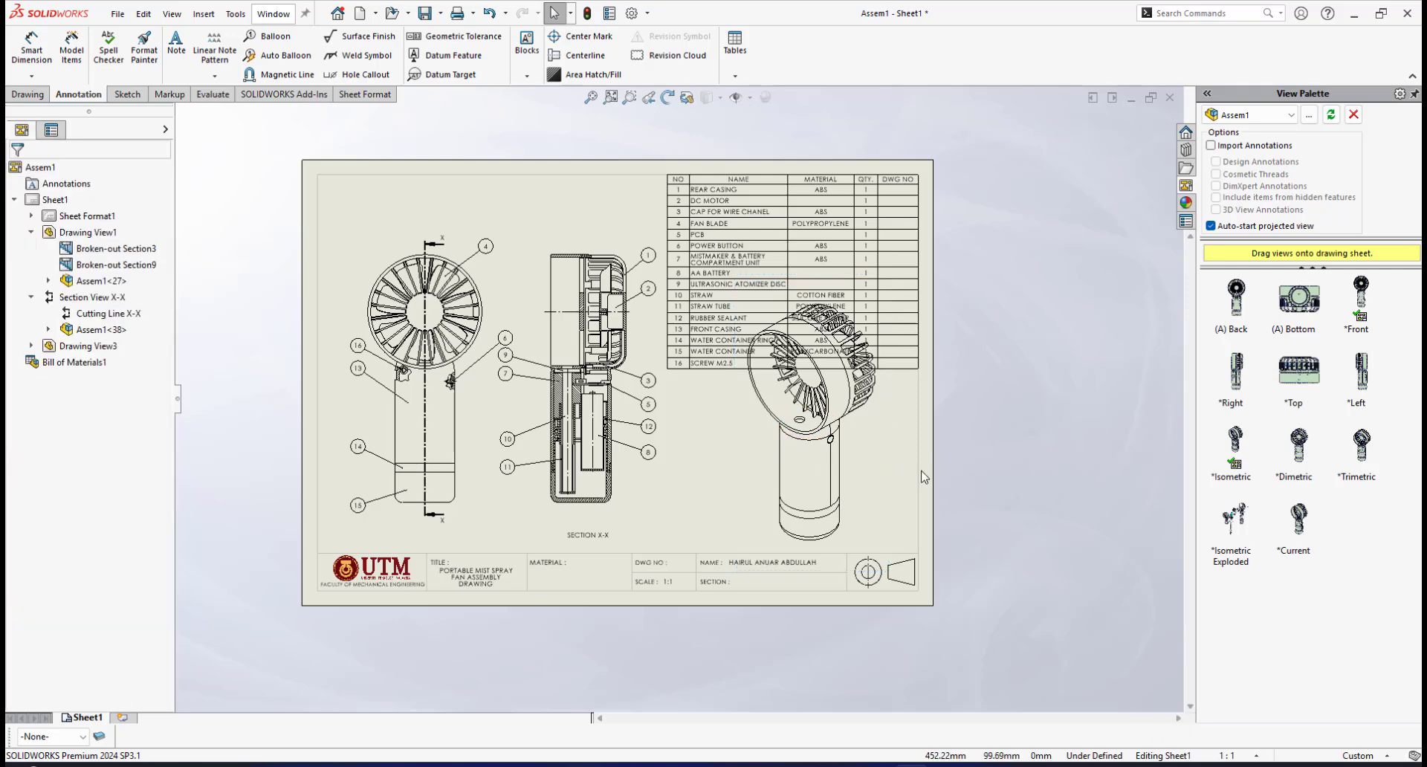
# Step: Give the isometric view a custom scale of 1:2
pyautogui.click(892, 466)
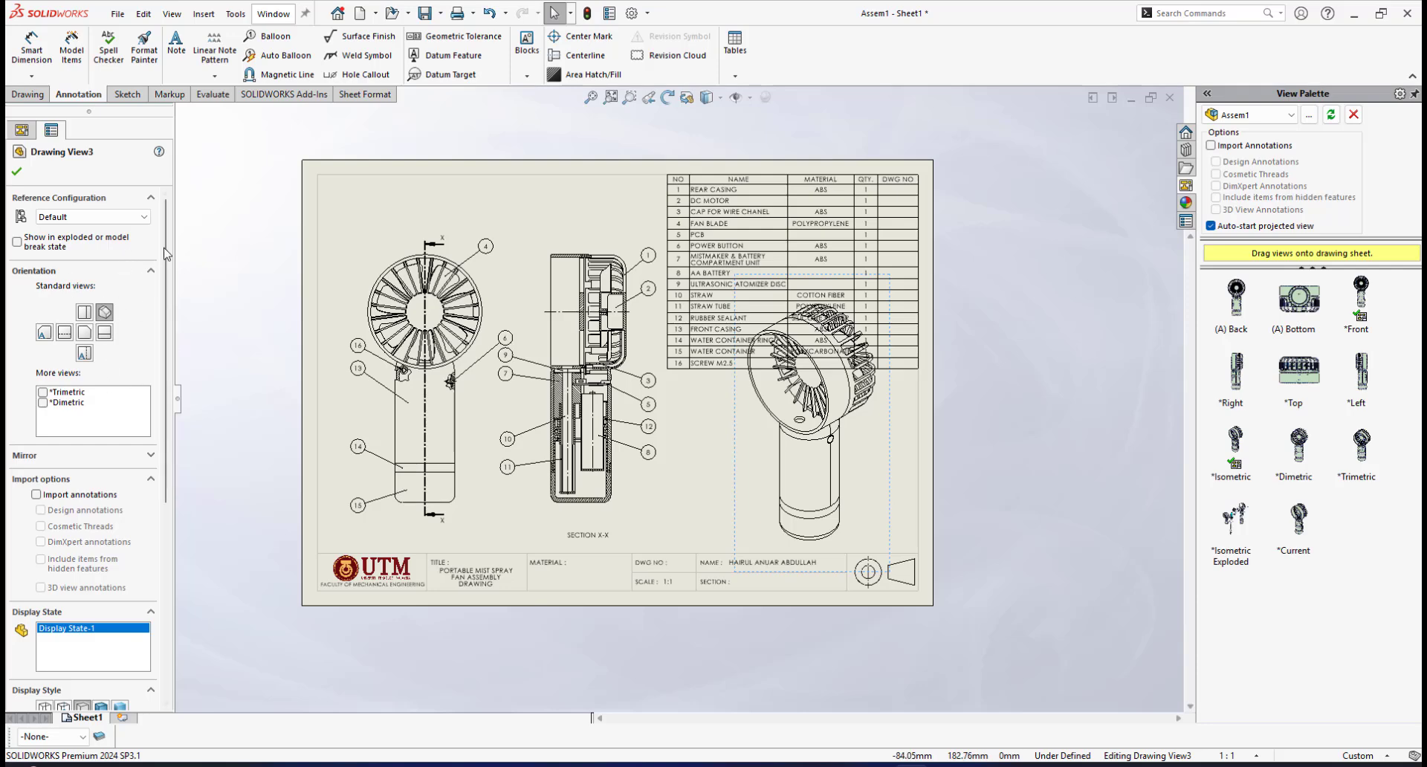
pyautogui.scroll(-3, 158, 399)
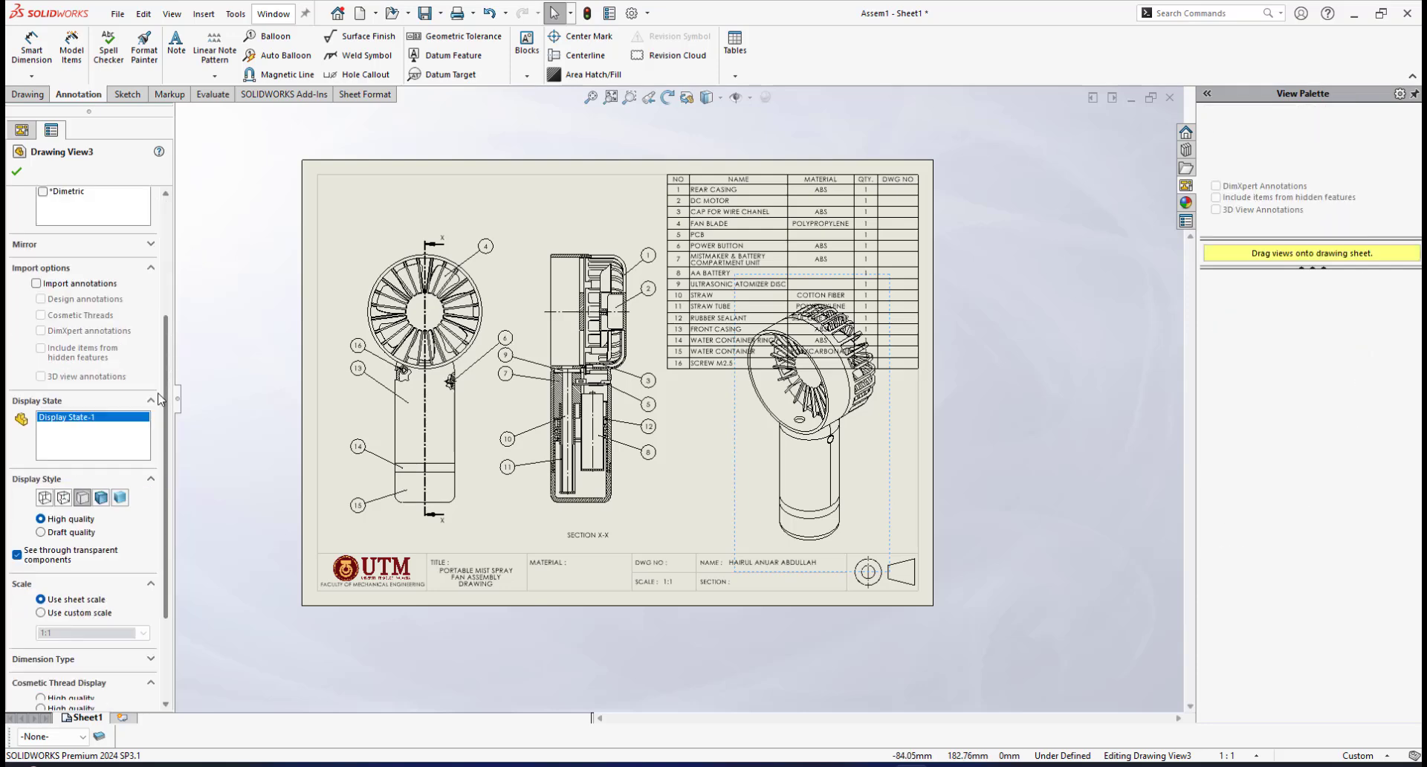
pyautogui.scroll(-2, 158, 399)
pyautogui.click(41, 487)
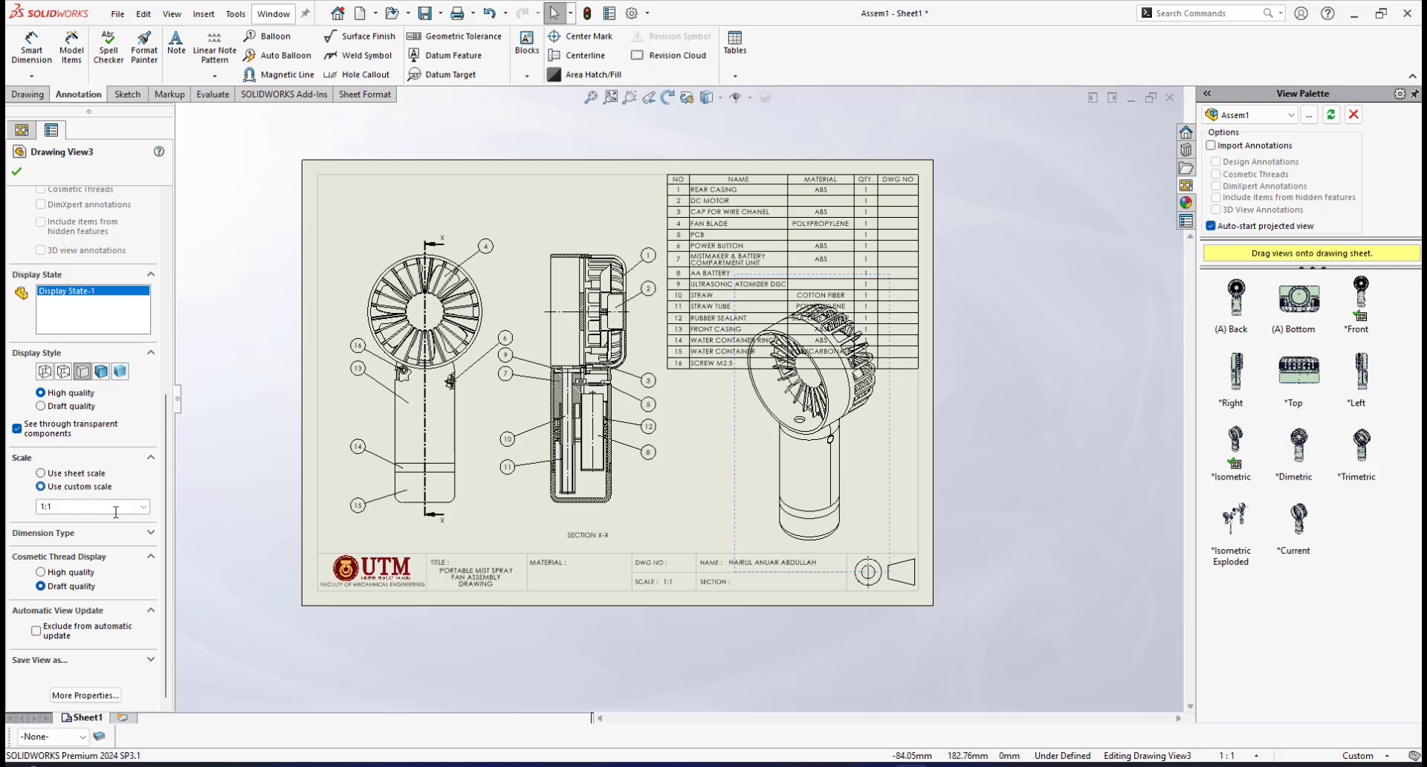
pyautogui.click(141, 507)
pyautogui.click(86, 533)
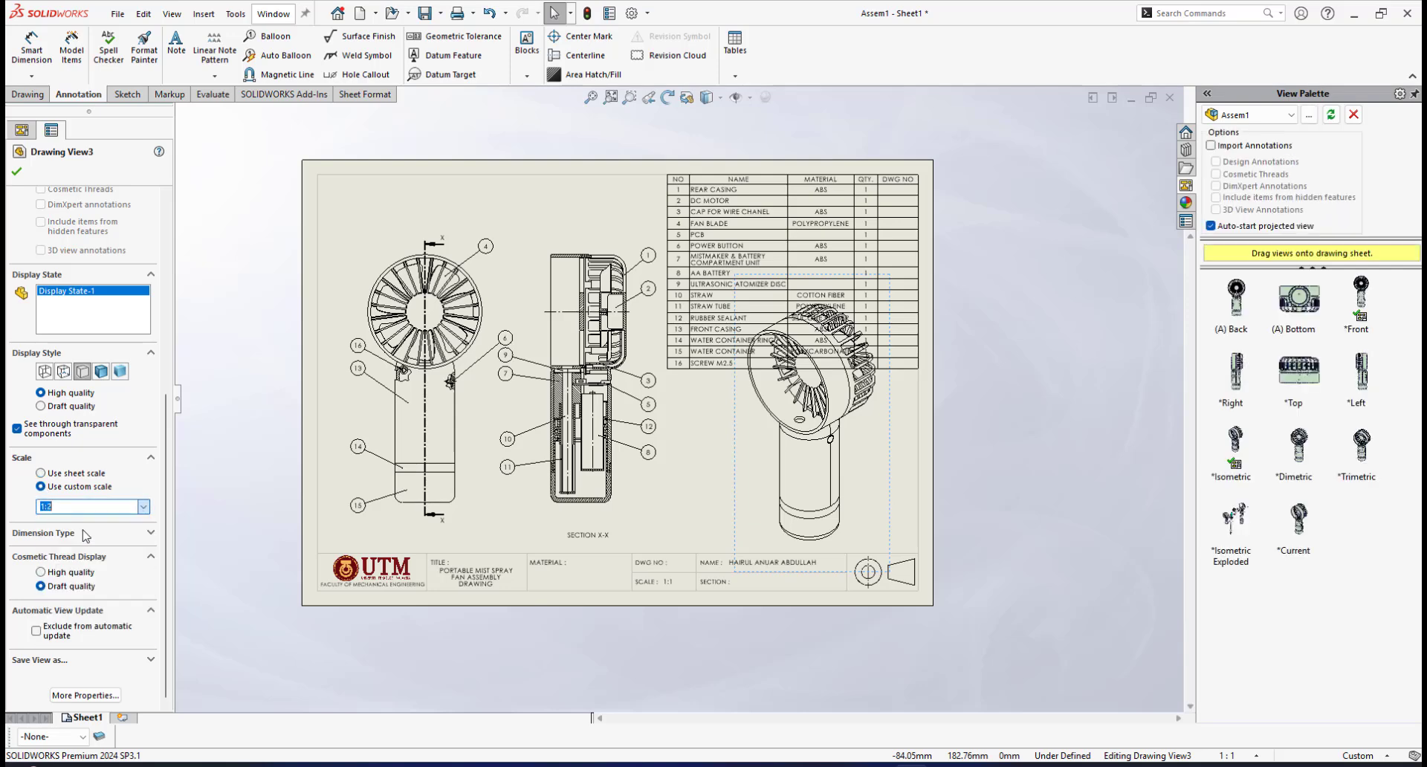
# Step: Set the isometric view's tangent edge display to Tangent Edges Removed
pyautogui.scroll(-2, 933, 435)
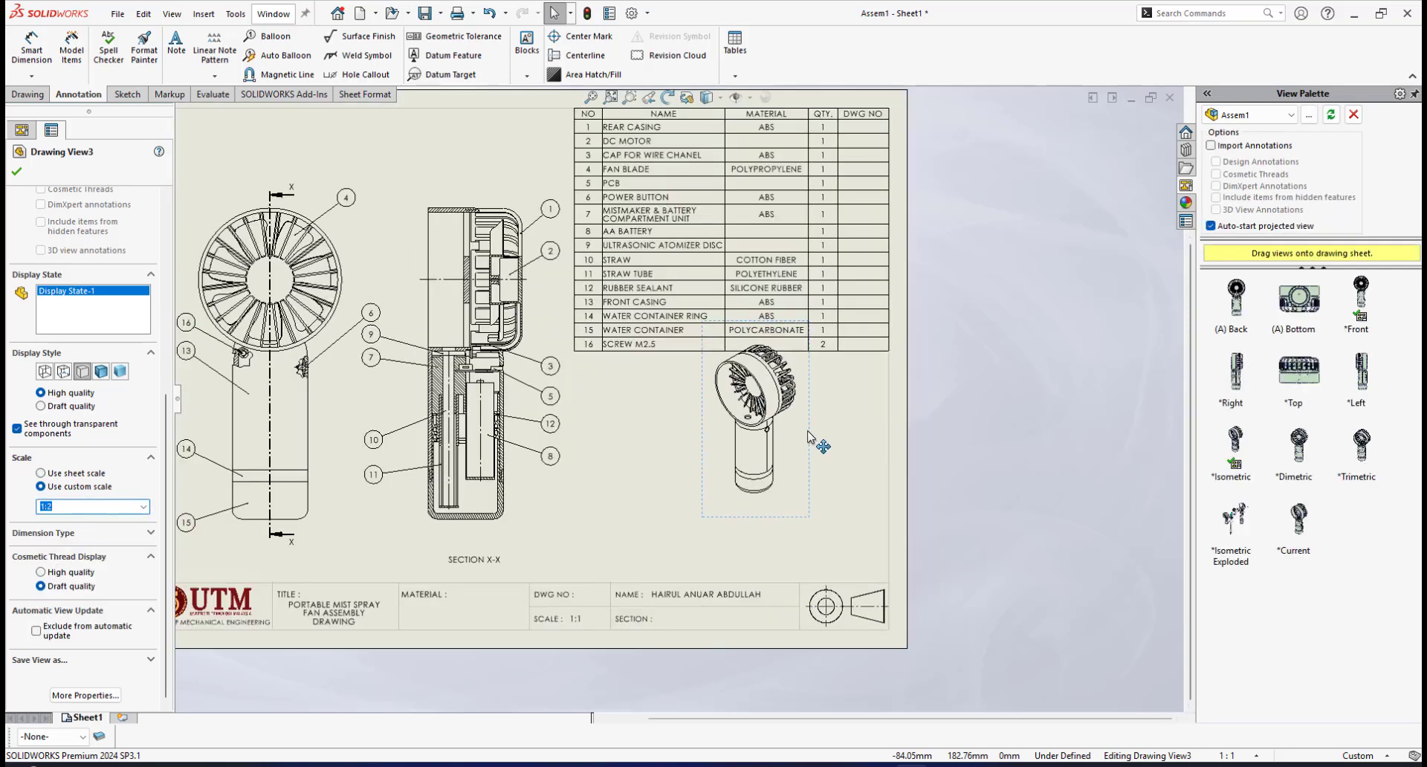
pyautogui.scroll(-2, 823, 461)
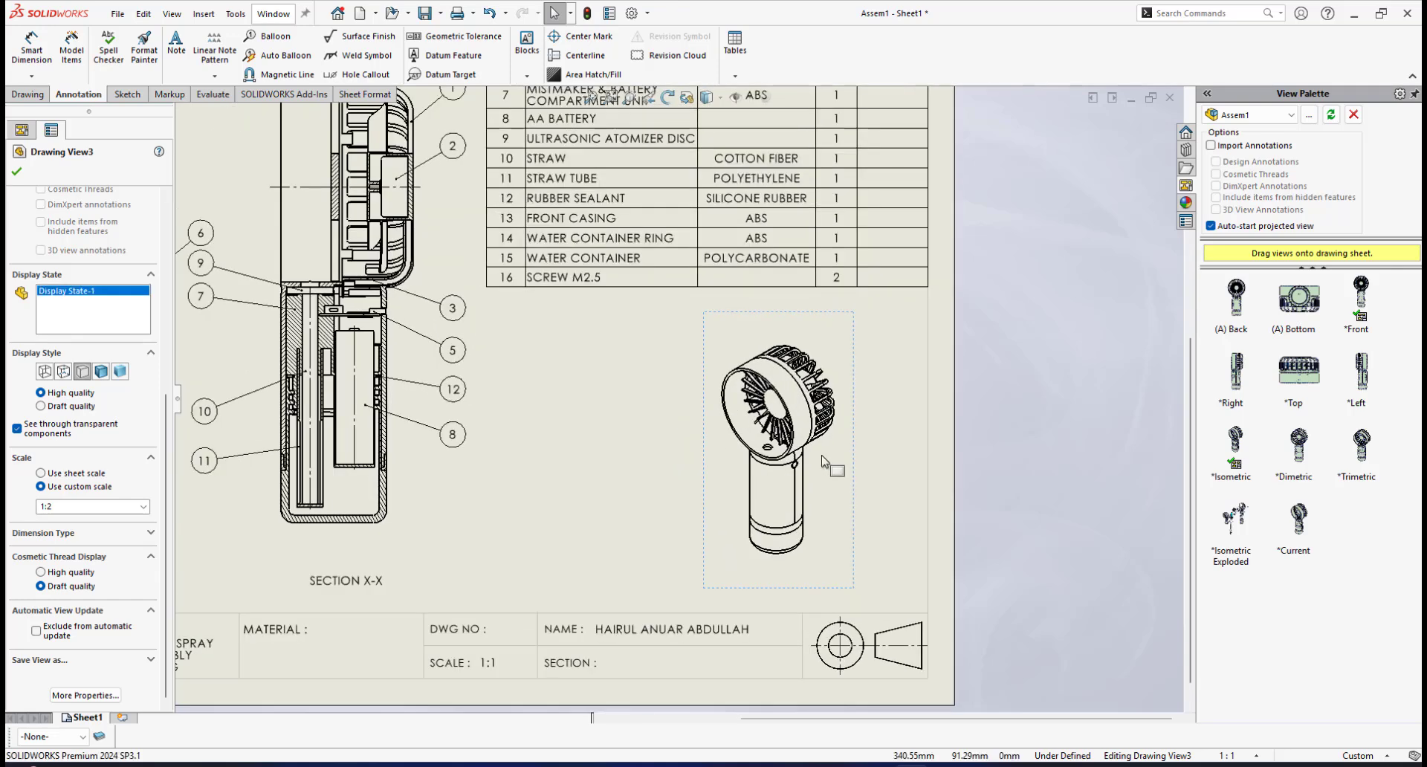
pyautogui.scroll(-1, 822, 460)
pyautogui.scroll(3, 821, 445)
pyautogui.scroll(-2, 820, 424)
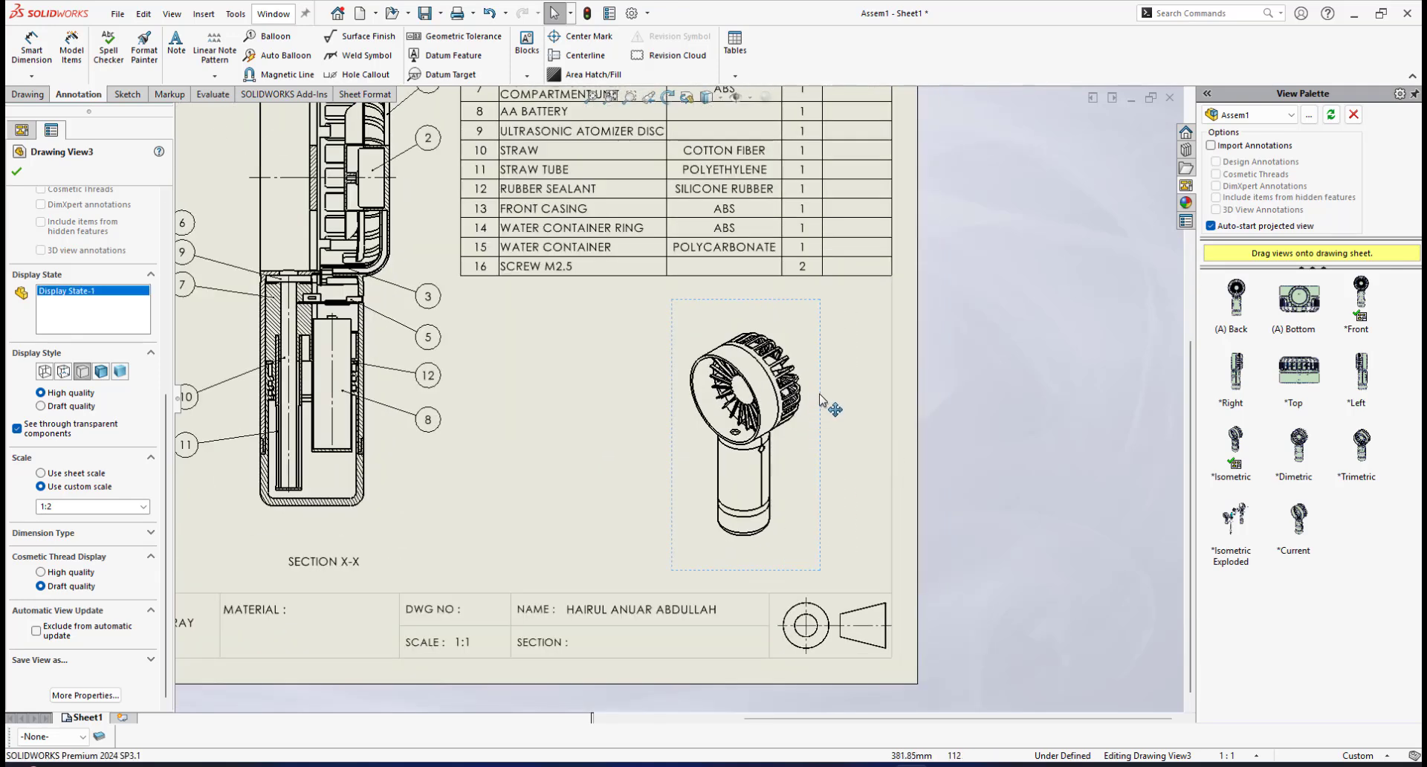
pyautogui.rightClick(819, 398)
pyautogui.moveTo(862, 520)
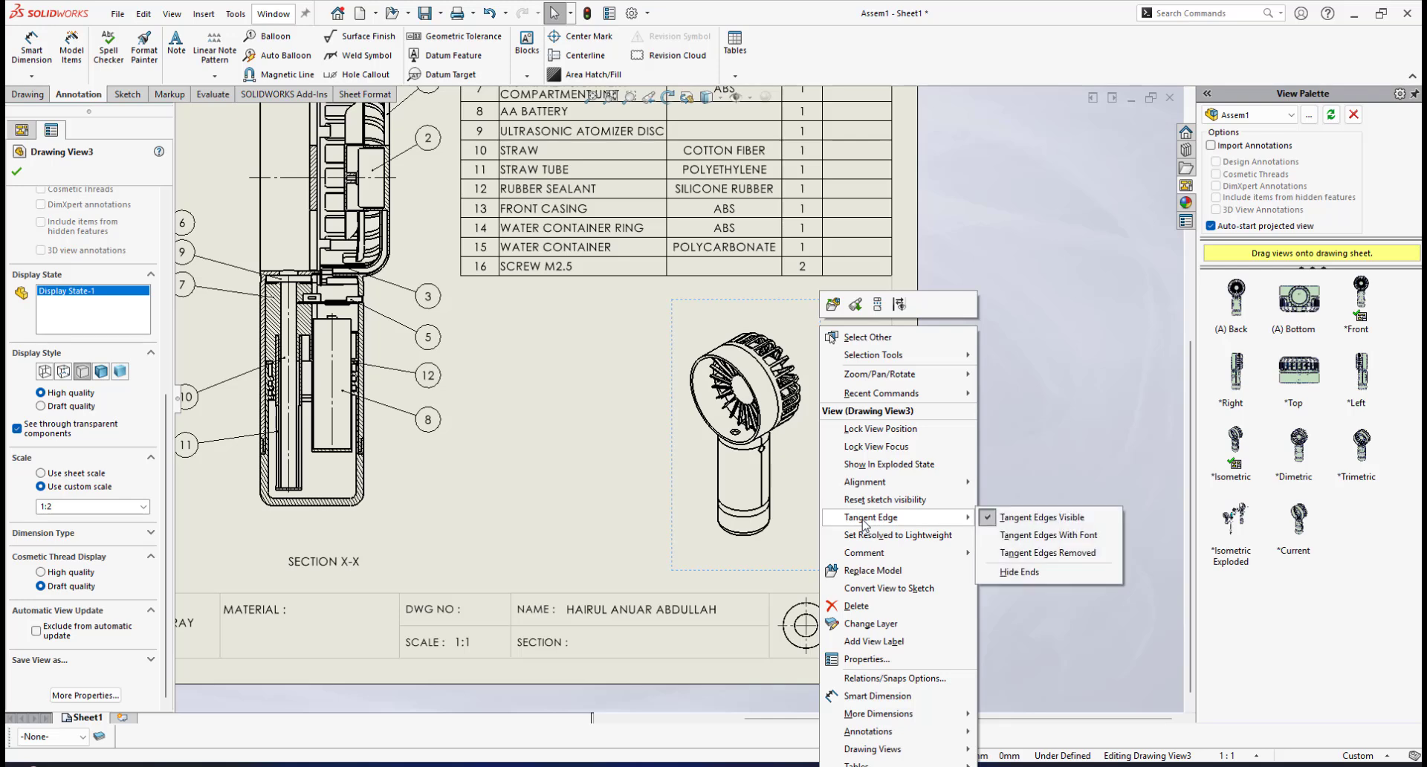
pyautogui.click(1025, 552)
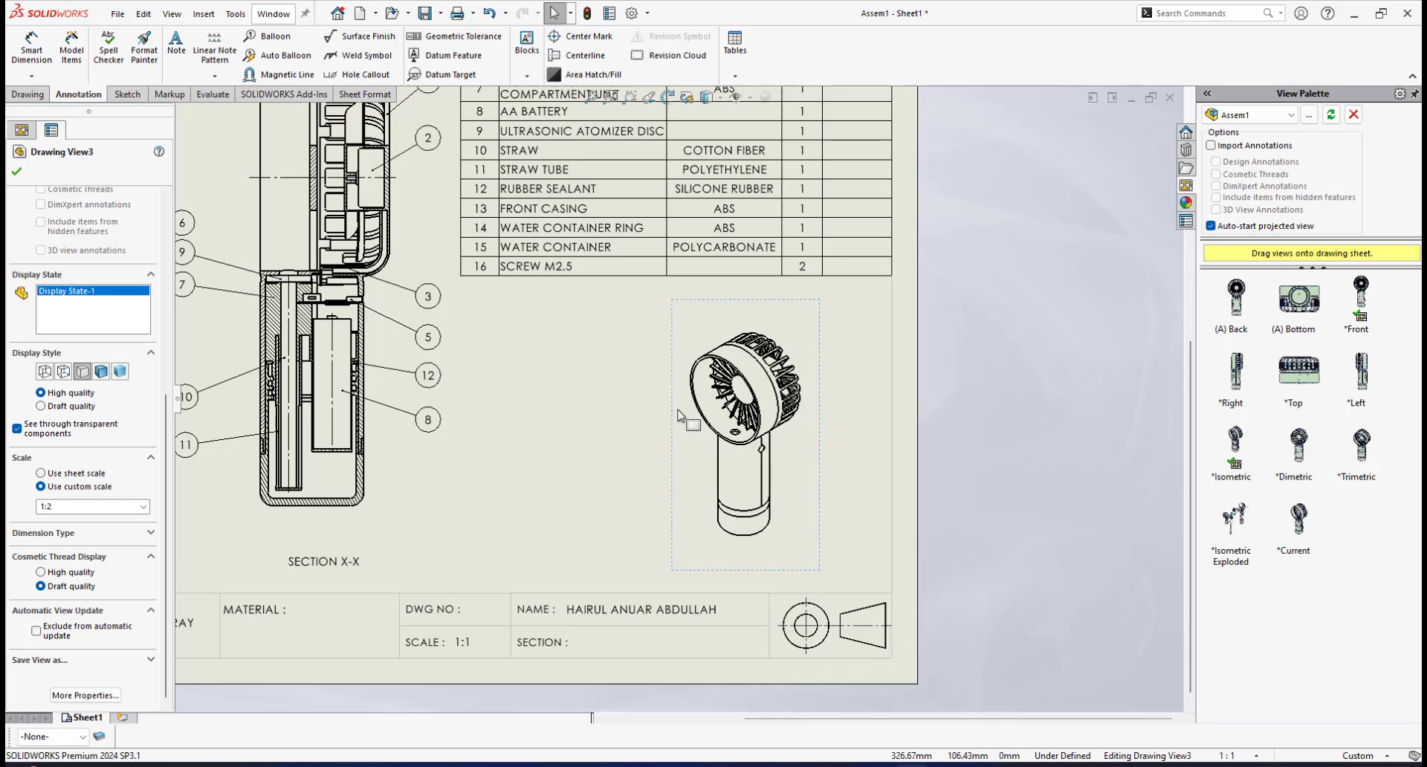
pyautogui.scroll(2, 669, 415)
pyautogui.scroll(-2, 668, 415)
pyautogui.click(1004, 364)
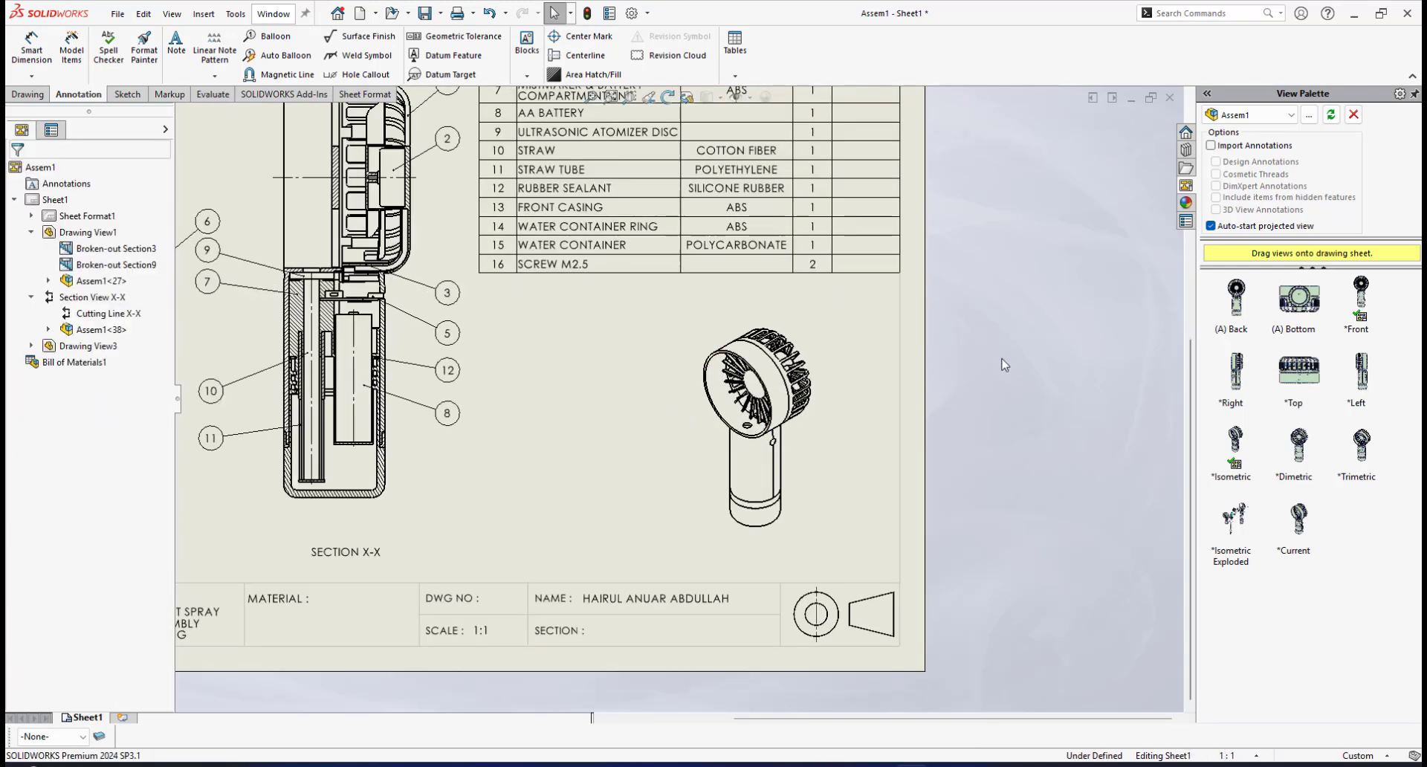
# Step: Change the isometric view's display style to Shaded With Edges
pyautogui.click(830, 327)
pyautogui.click(710, 97)
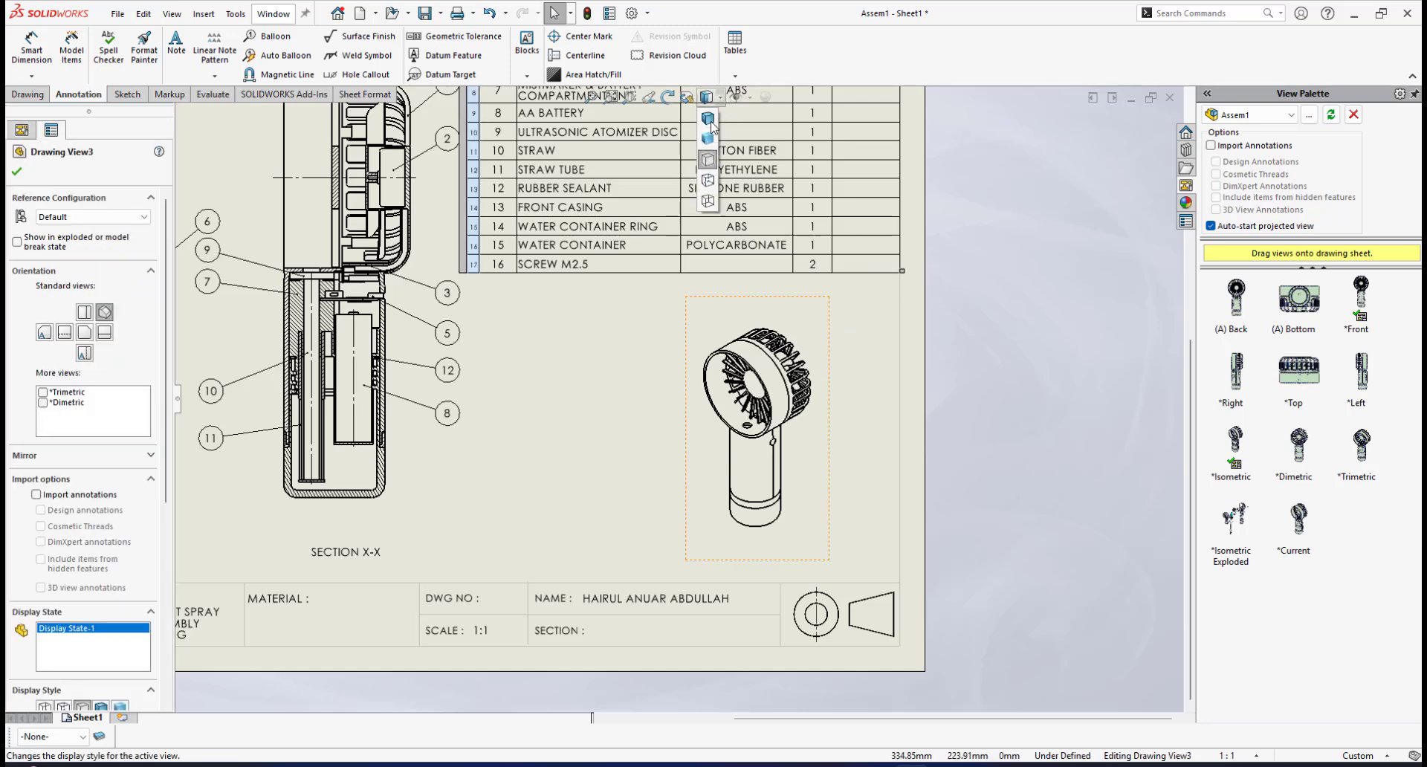
pyautogui.click(710, 122)
pyautogui.click(951, 360)
pyautogui.scroll(1, 667, 429)
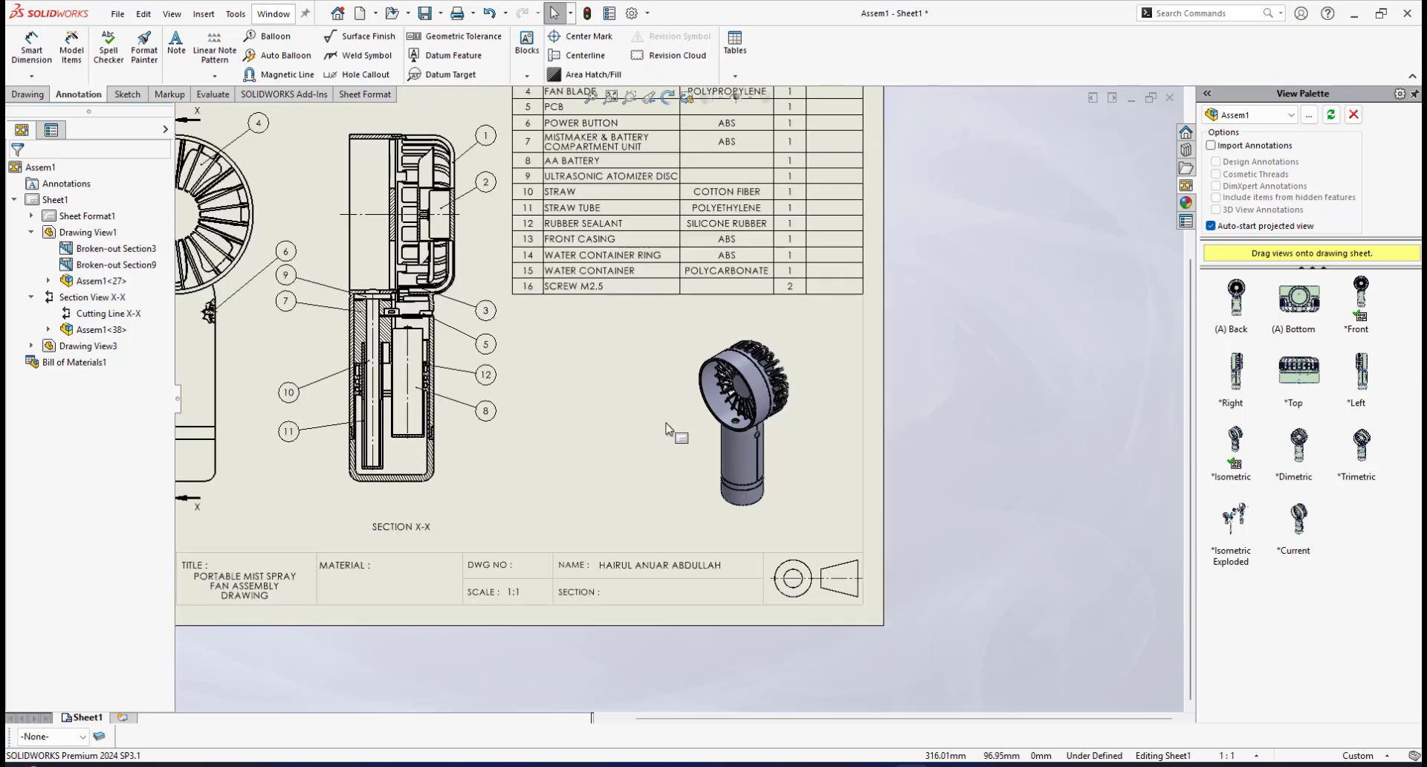
# Step: Save the assembly drawing together with all of its modified component documents
pyautogui.scroll(2, 667, 428)
pyautogui.scroll(-1, 500, 165)
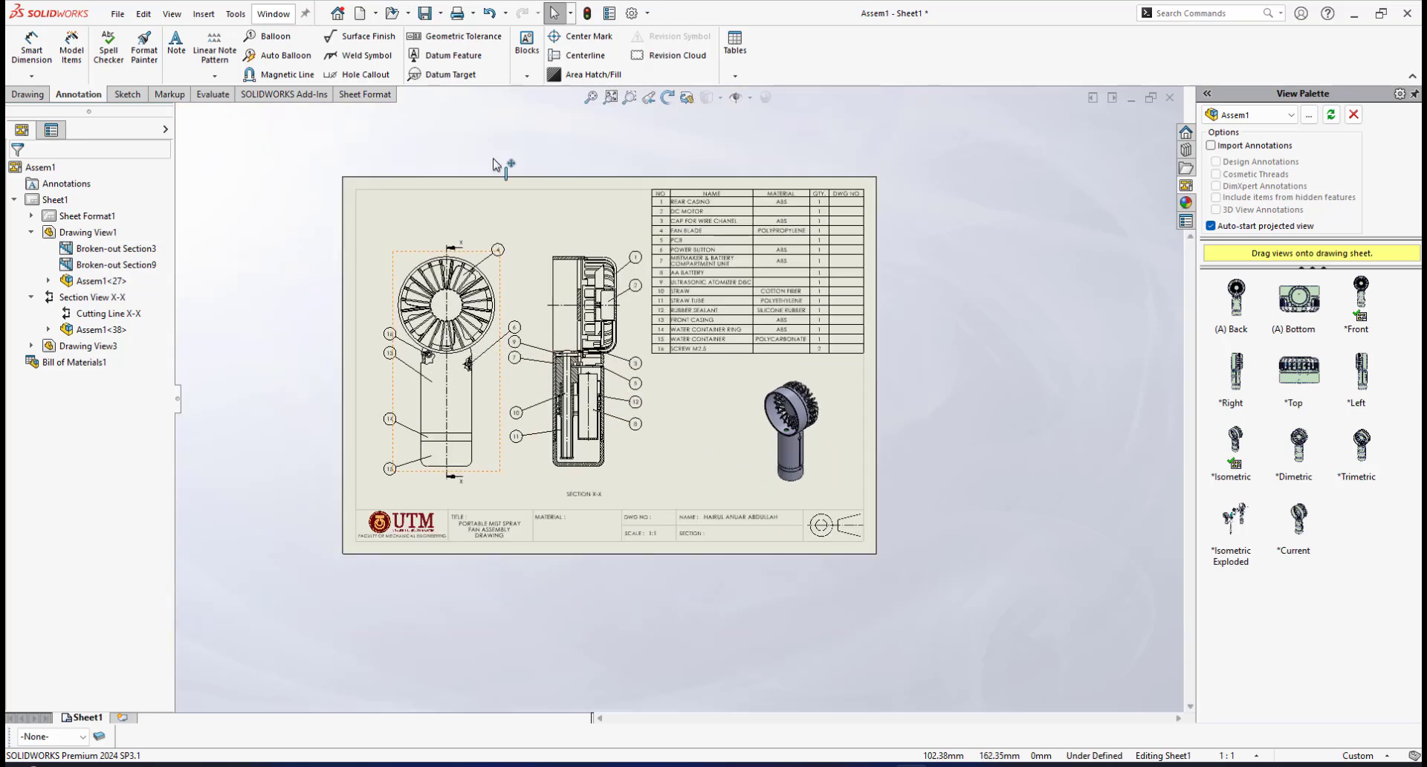
pyautogui.click(423, 14)
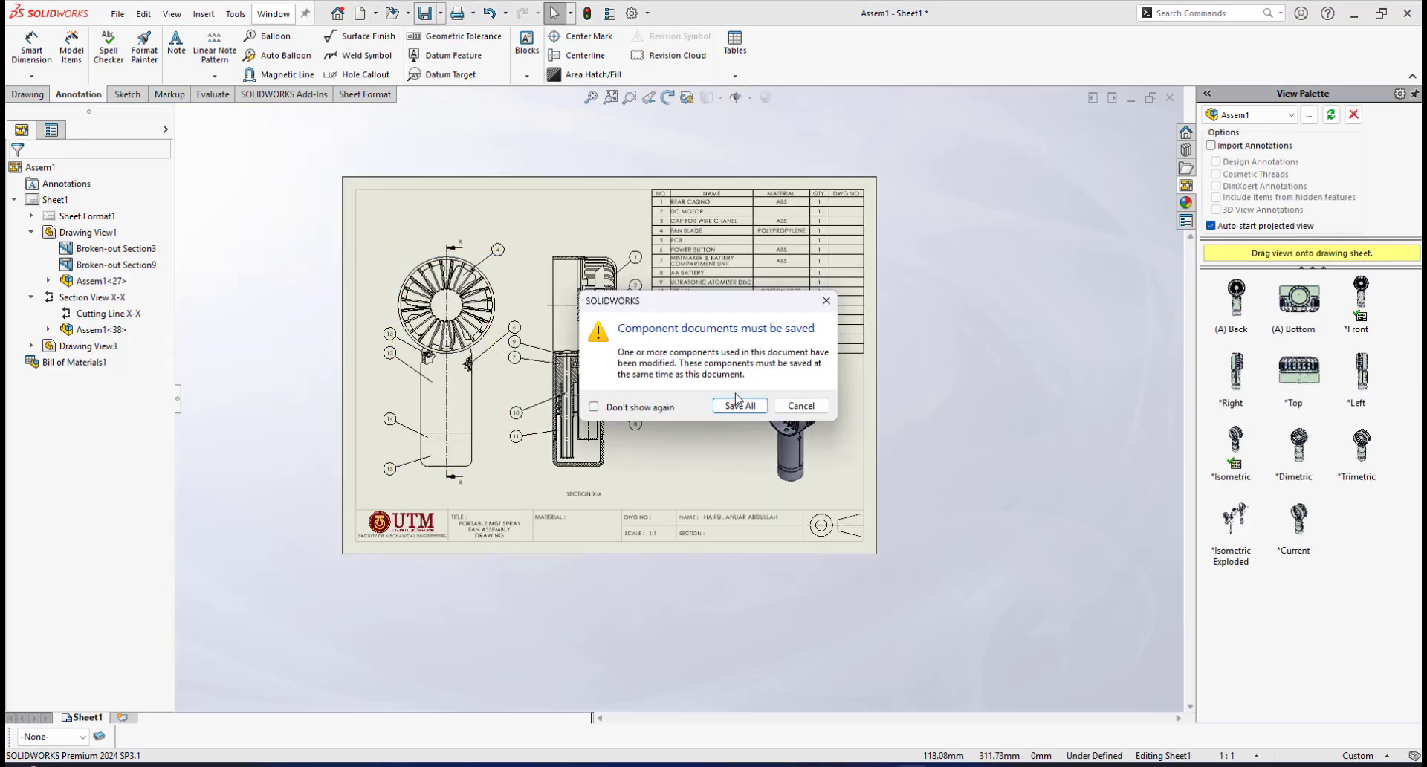
pyautogui.click(739, 408)
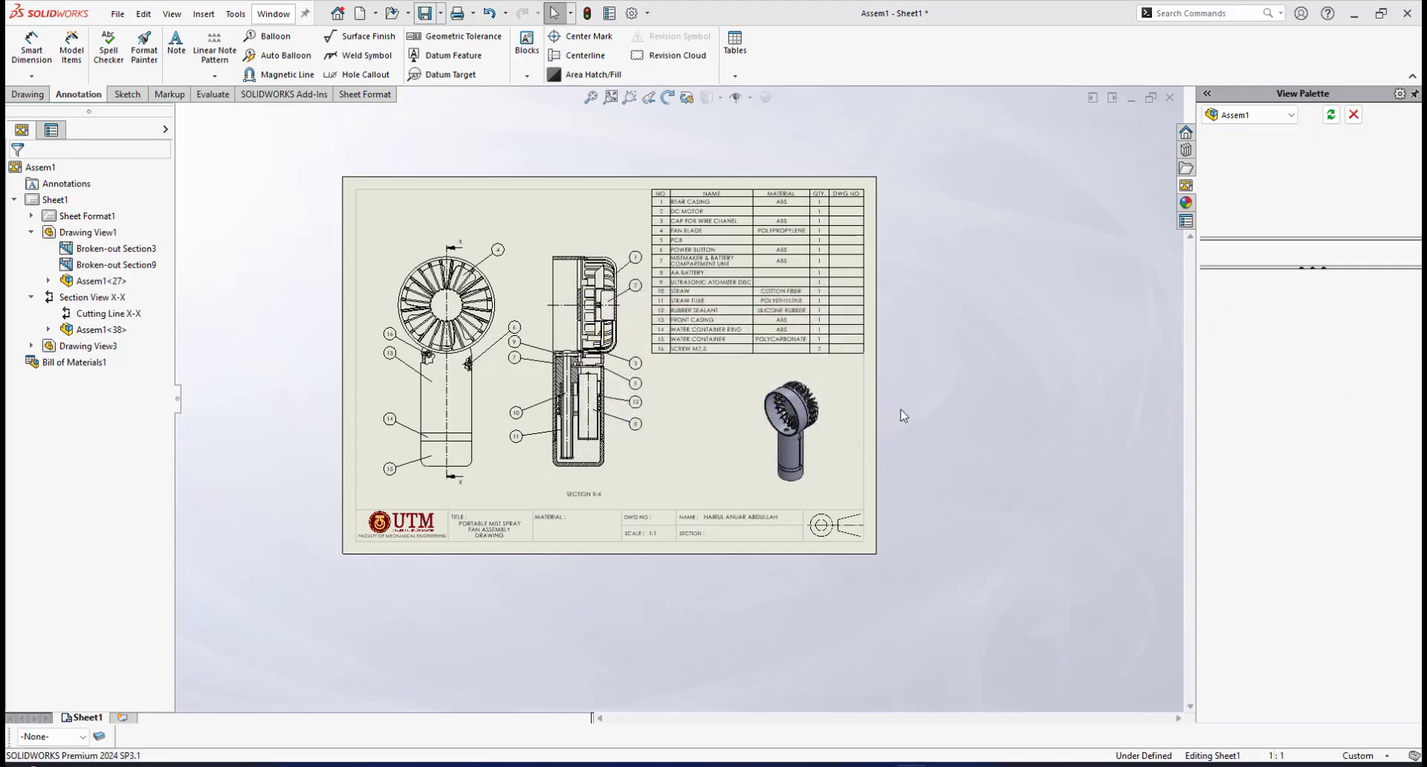
# Step: Examine the whole sheet, checking the balloons on the front and section views against the bill of materials
pyautogui.press('f')
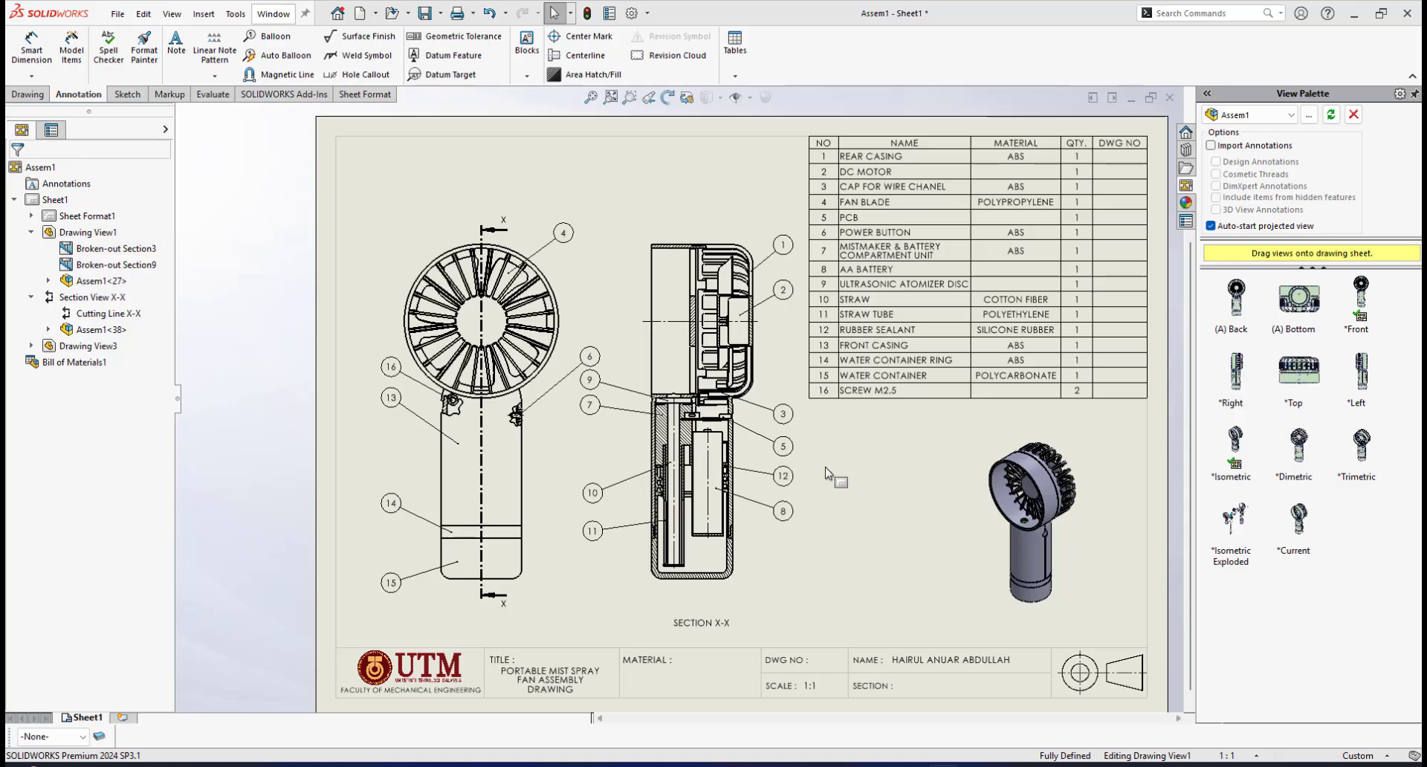
pyautogui.scroll(-1, 827, 441)
pyautogui.scroll(5, 828, 441)
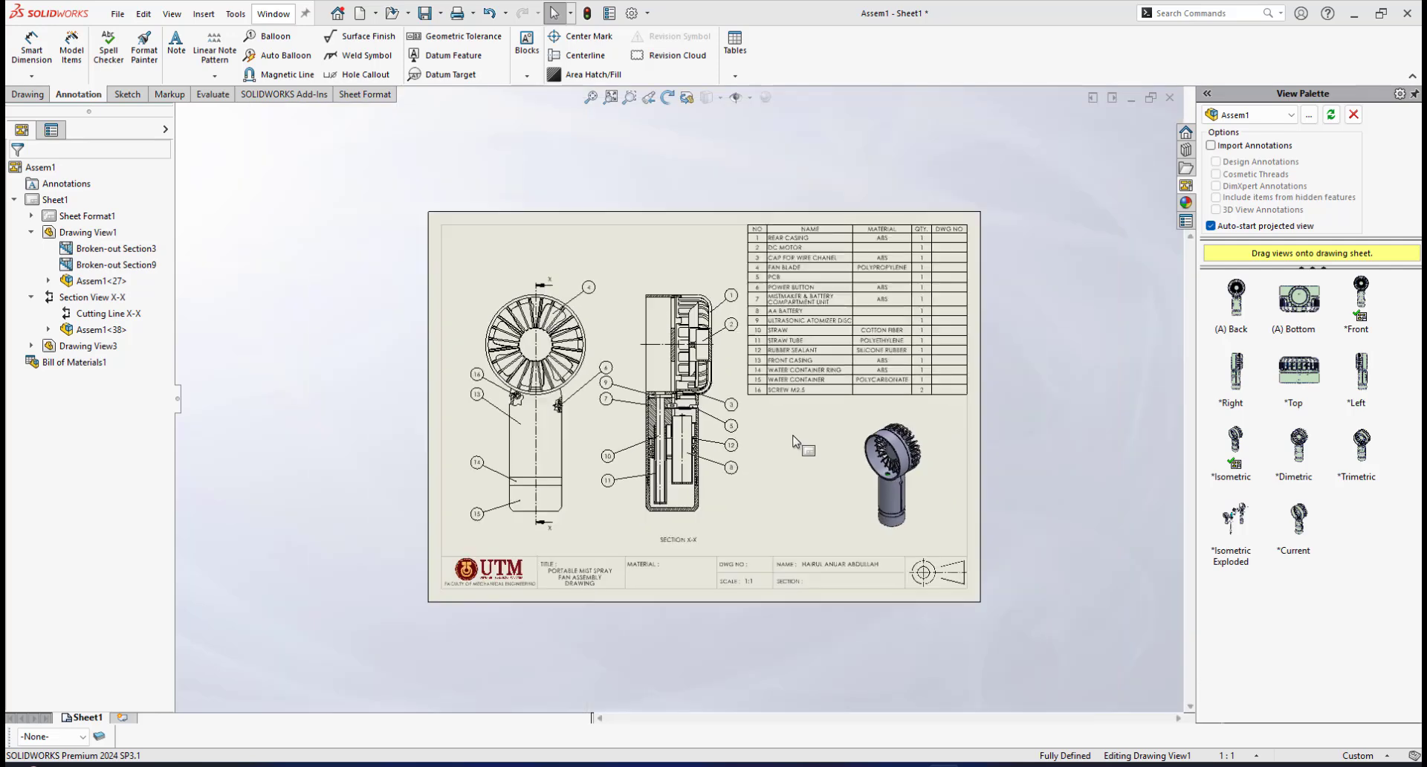
pyautogui.scroll(-2, 698, 408)
pyautogui.scroll(-1, 805, 375)
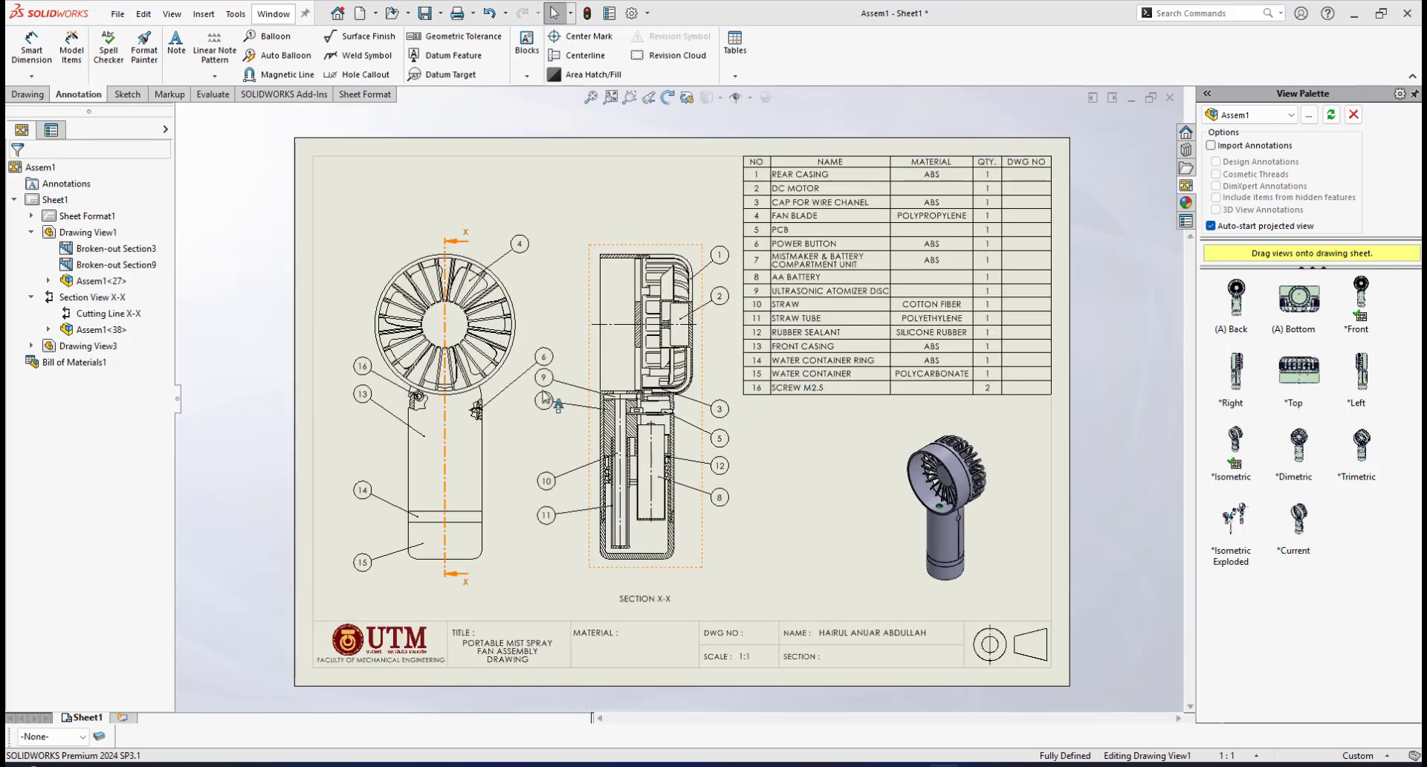
pyautogui.scroll(-1, 372, 386)
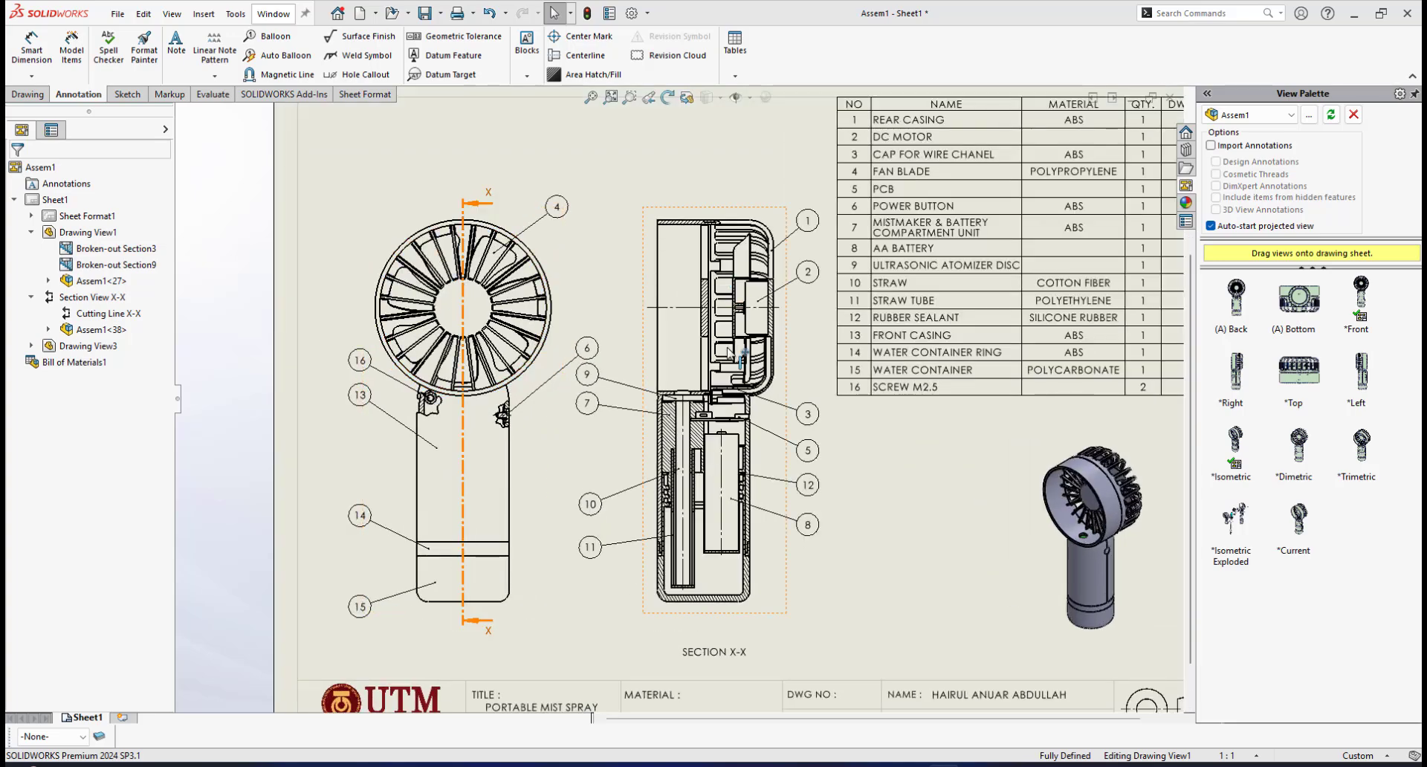
pyautogui.scroll(2, 738, 391)
pyautogui.scroll(-1, 694, 415)
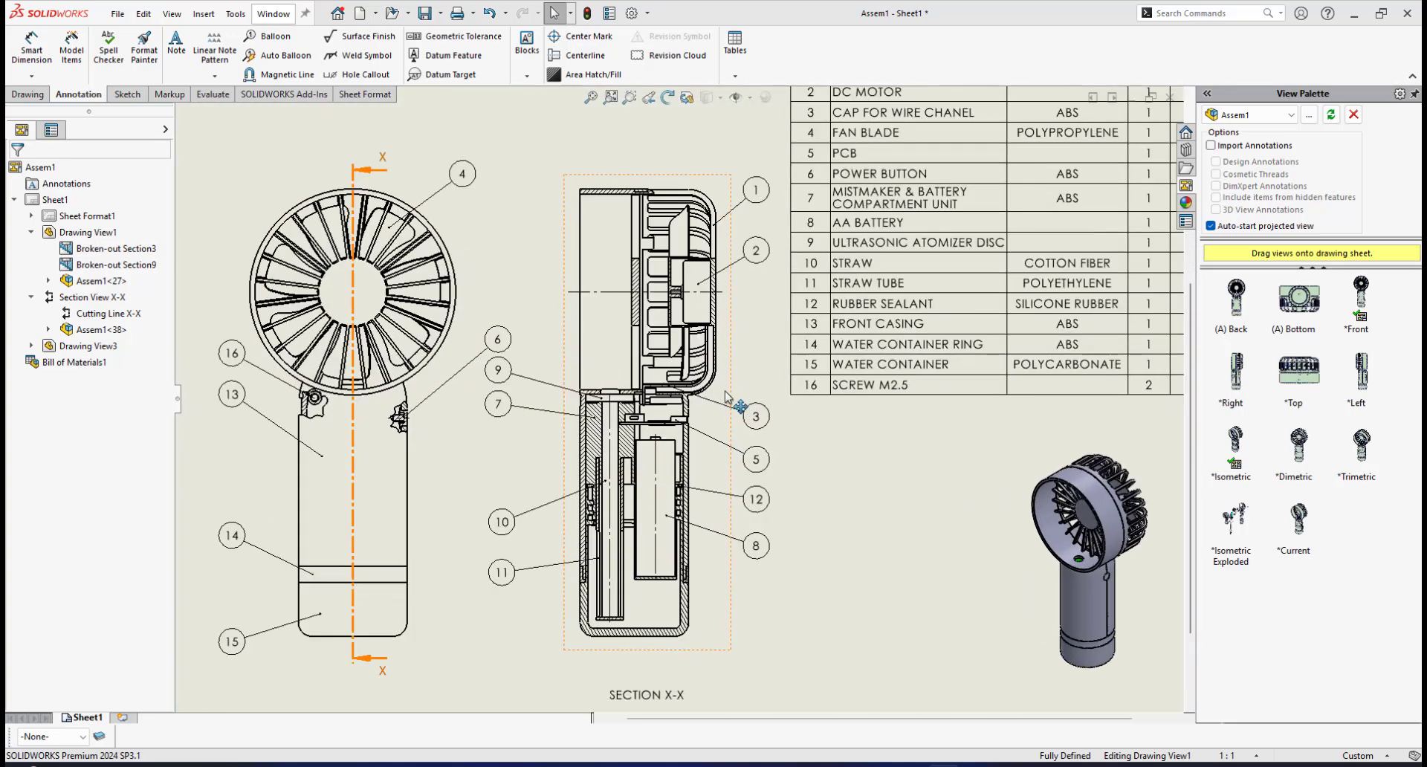
pyautogui.scroll(1, 695, 418)
pyautogui.scroll(2, 639, 430)
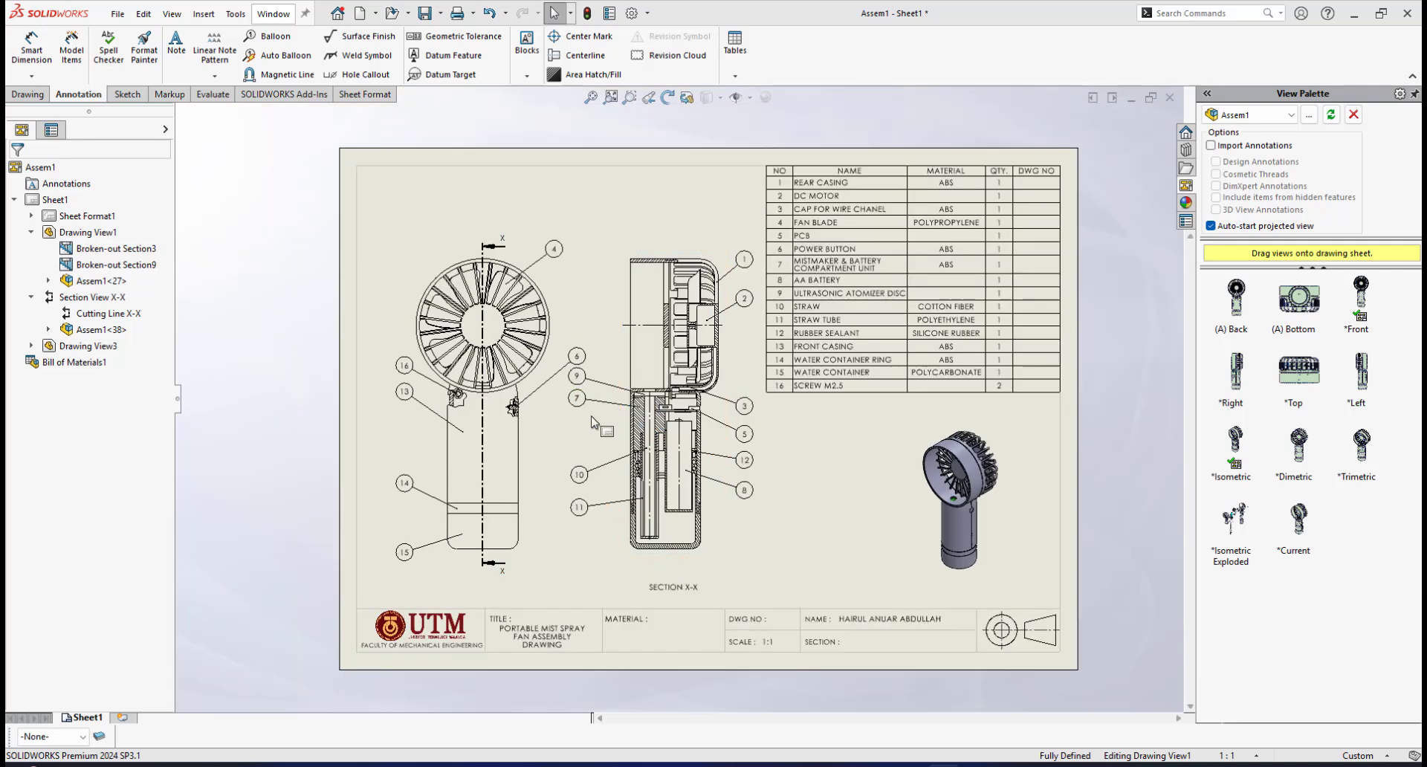
pyautogui.scroll(-1, 592, 414)
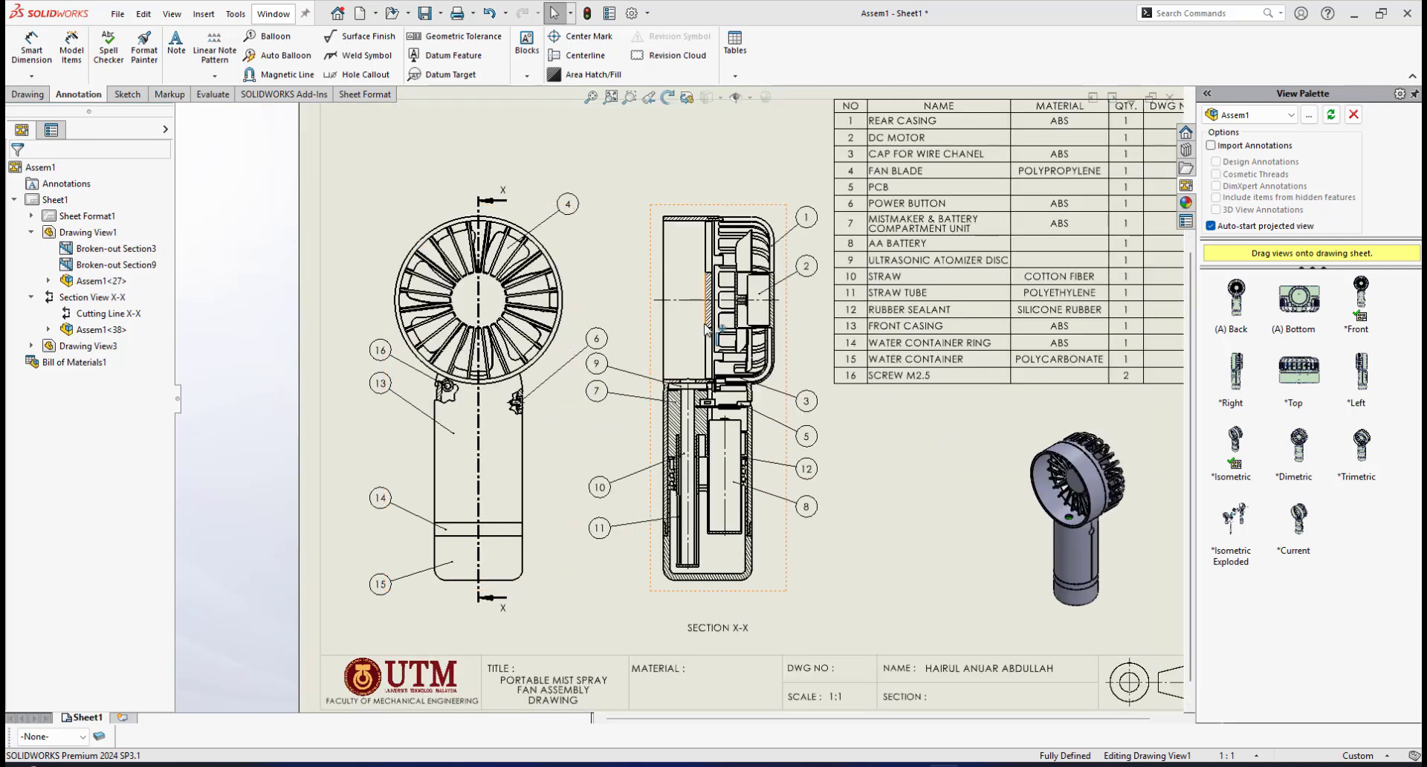
pyautogui.scroll(2, 708, 340)
pyautogui.scroll(-1, 709, 327)
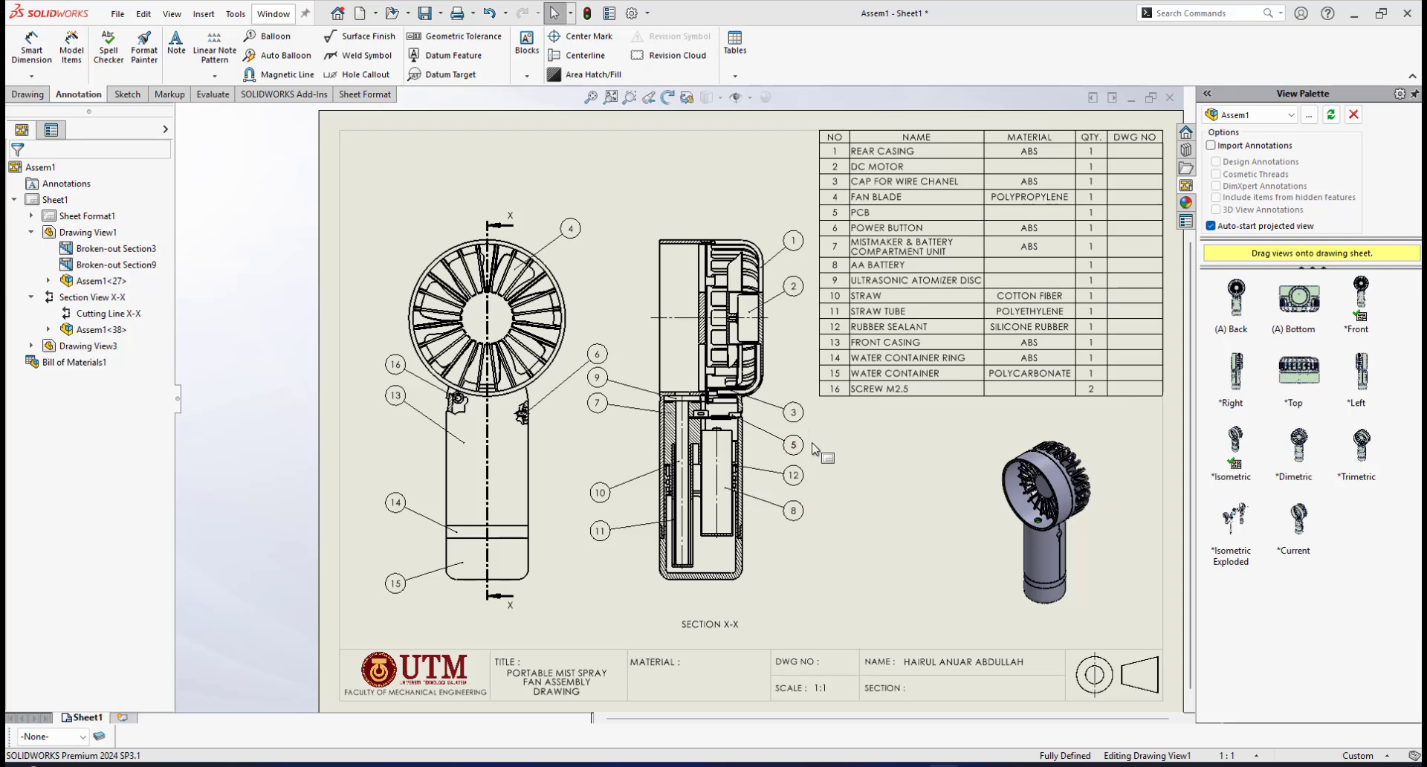
pyautogui.scroll(-1, 565, 366)
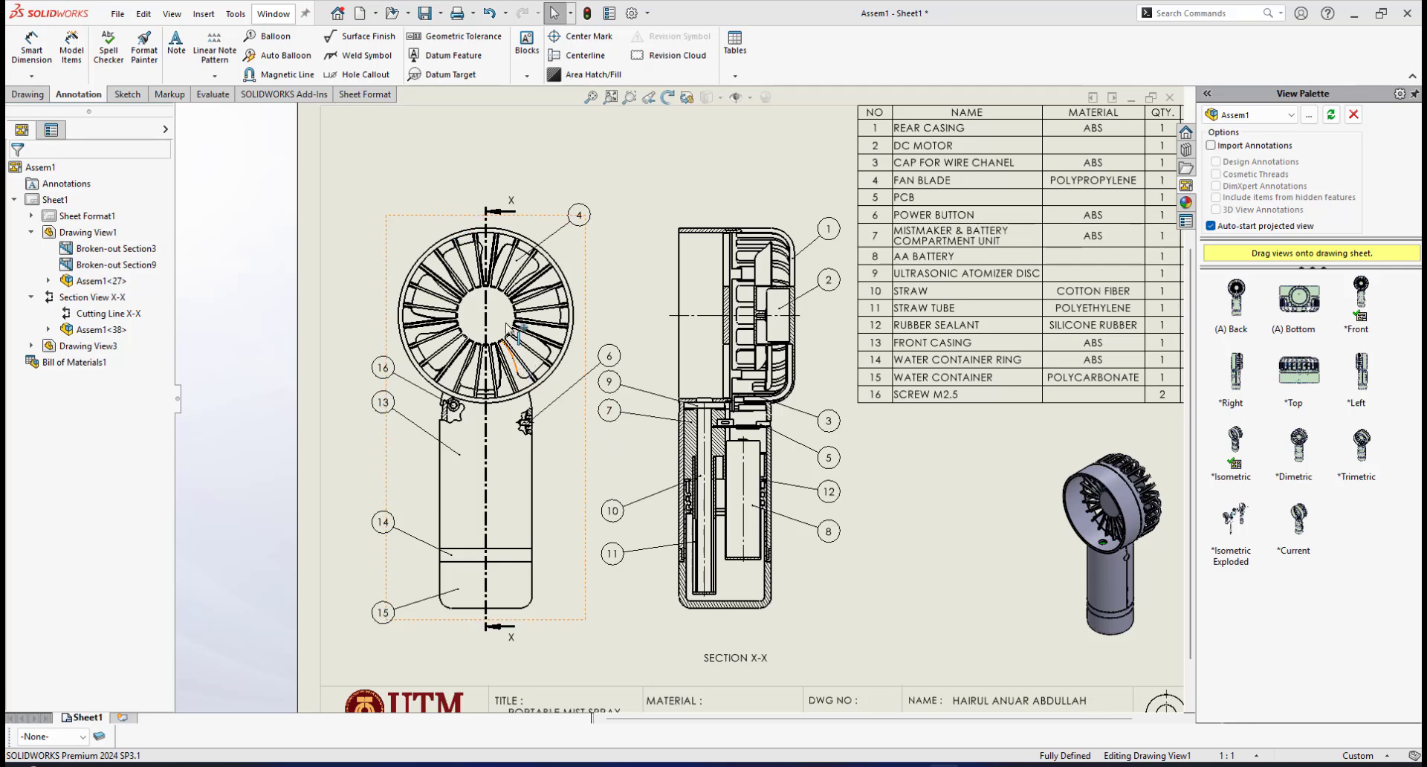
pyautogui.press('f')
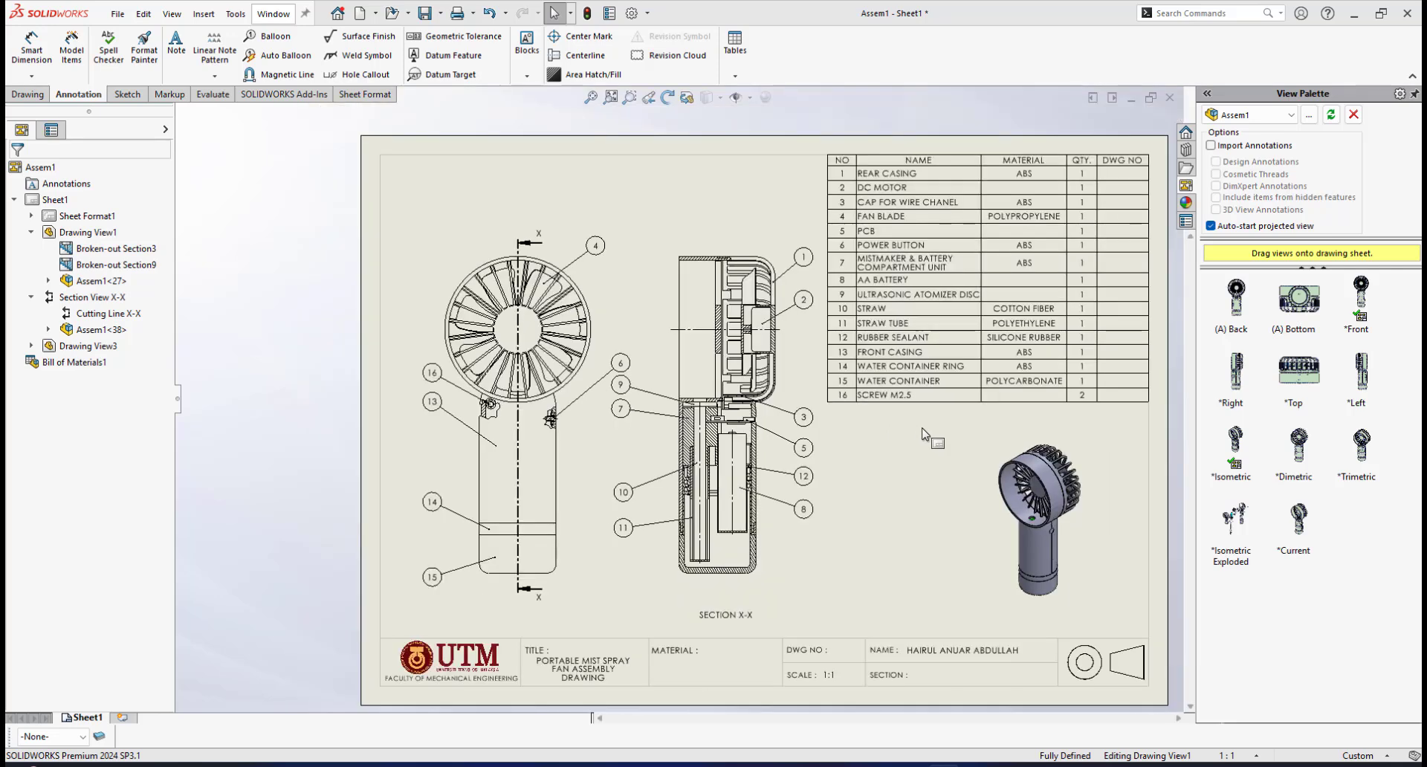
pyautogui.scroll(-1, 785, 448)
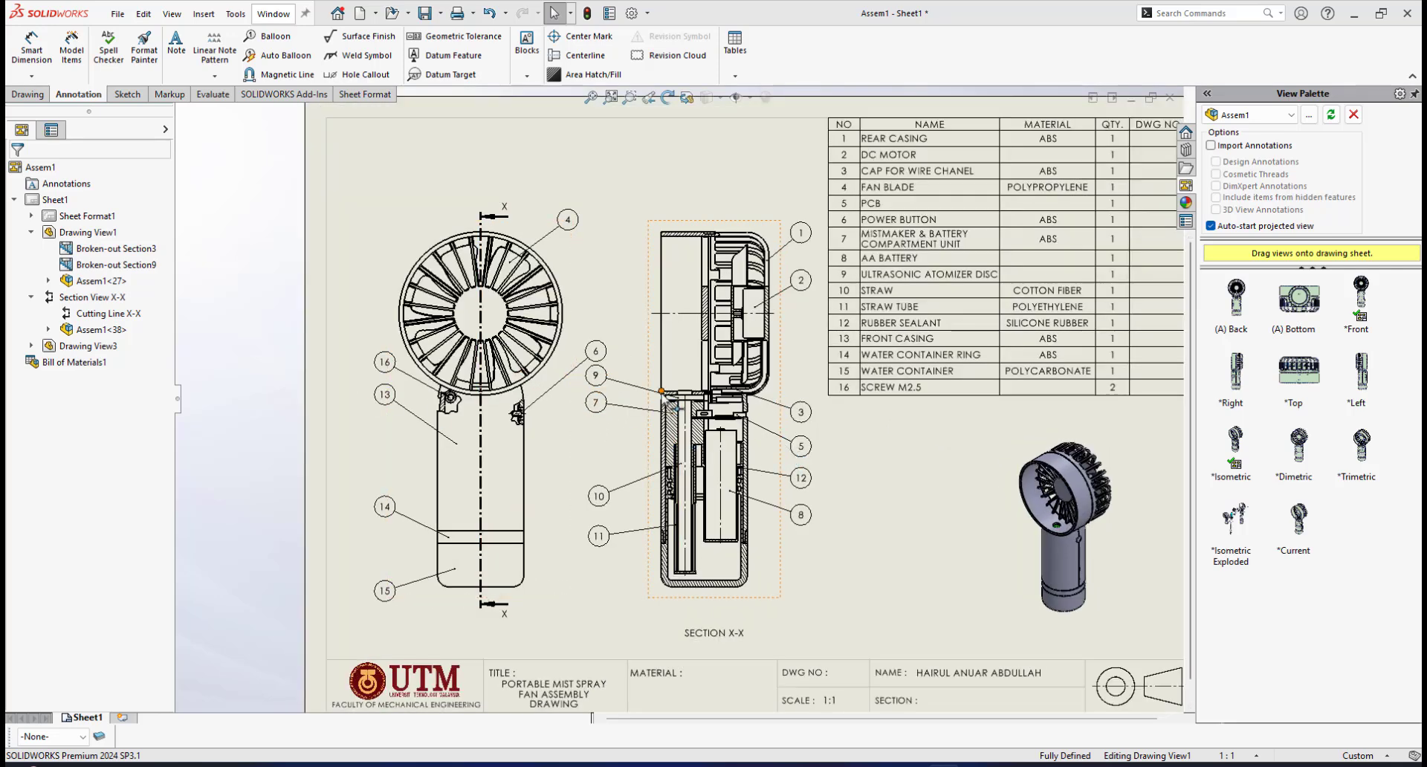
pyautogui.scroll(1, 589, 404)
pyautogui.scroll(-1, 580, 360)
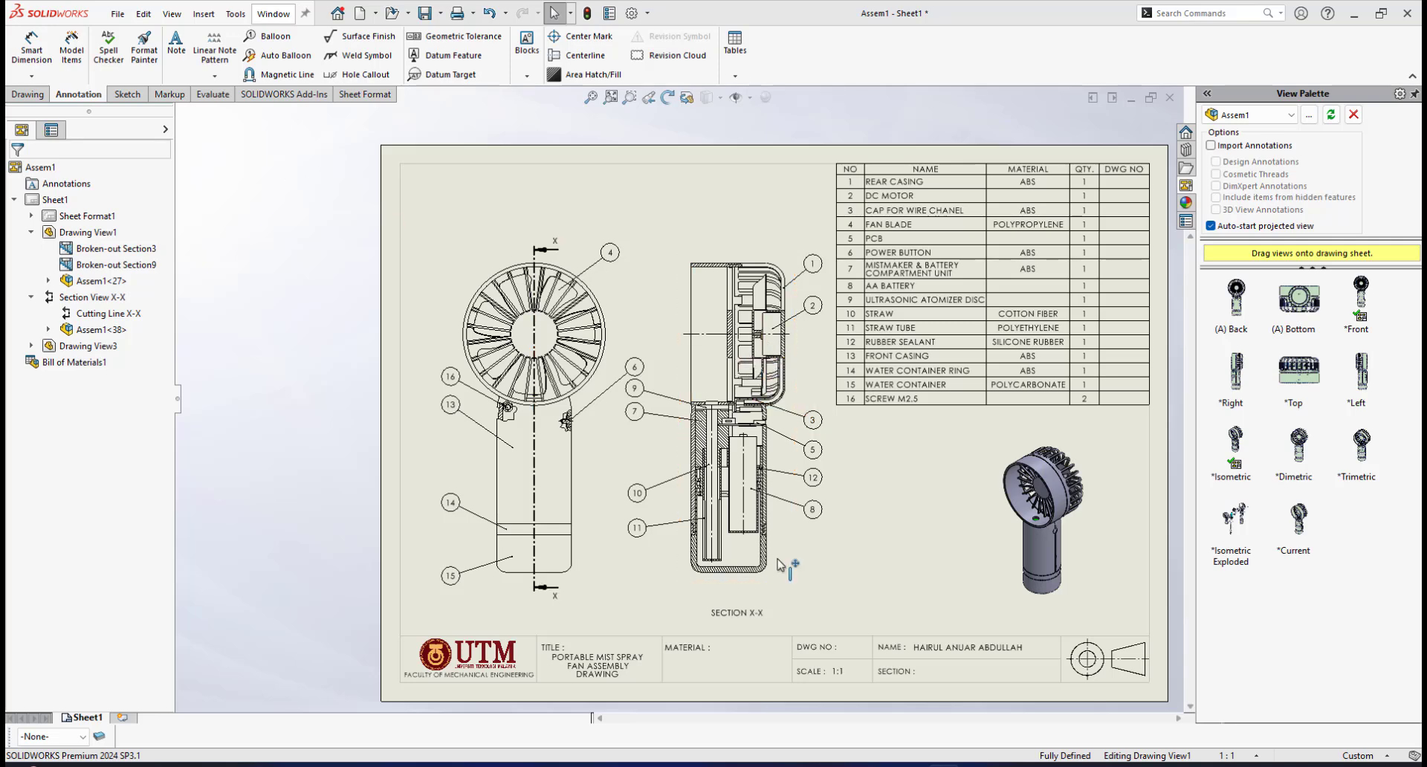
# Step: Dimension the front view vertically from the water container's base edge to the fan casing's outer circle, placing it on the balloon 13–15 side
pyautogui.click(34, 63)
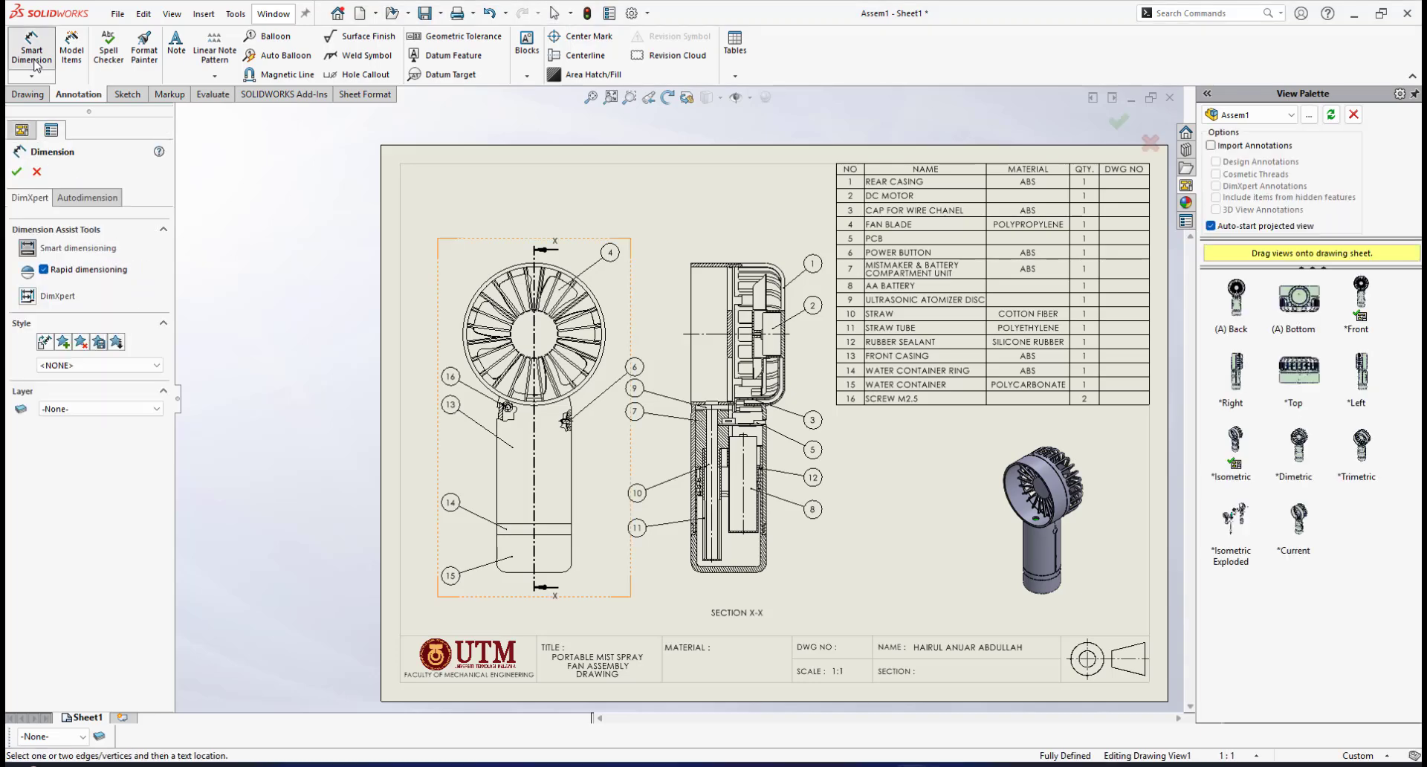
pyautogui.scroll(-4, 635, 547)
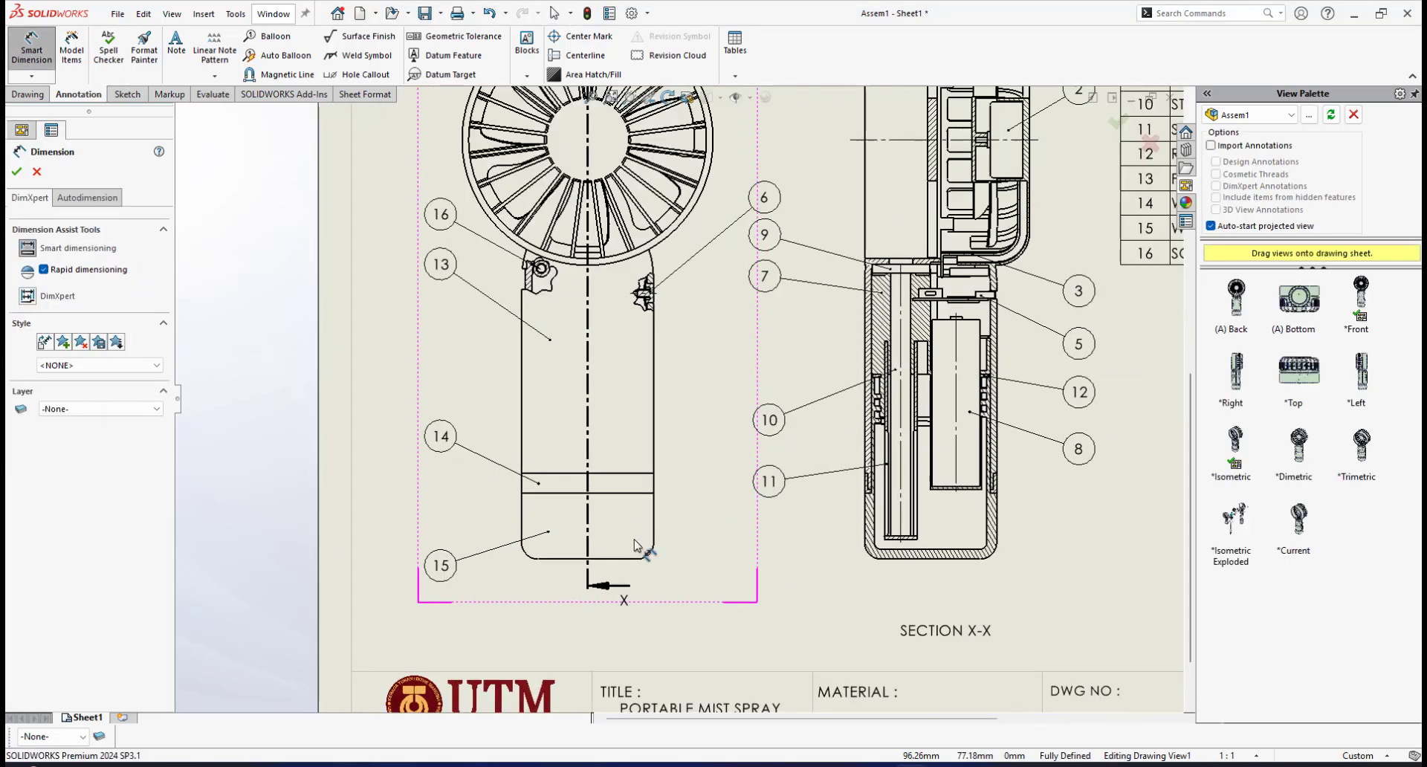
pyautogui.scroll(-3, 635, 546)
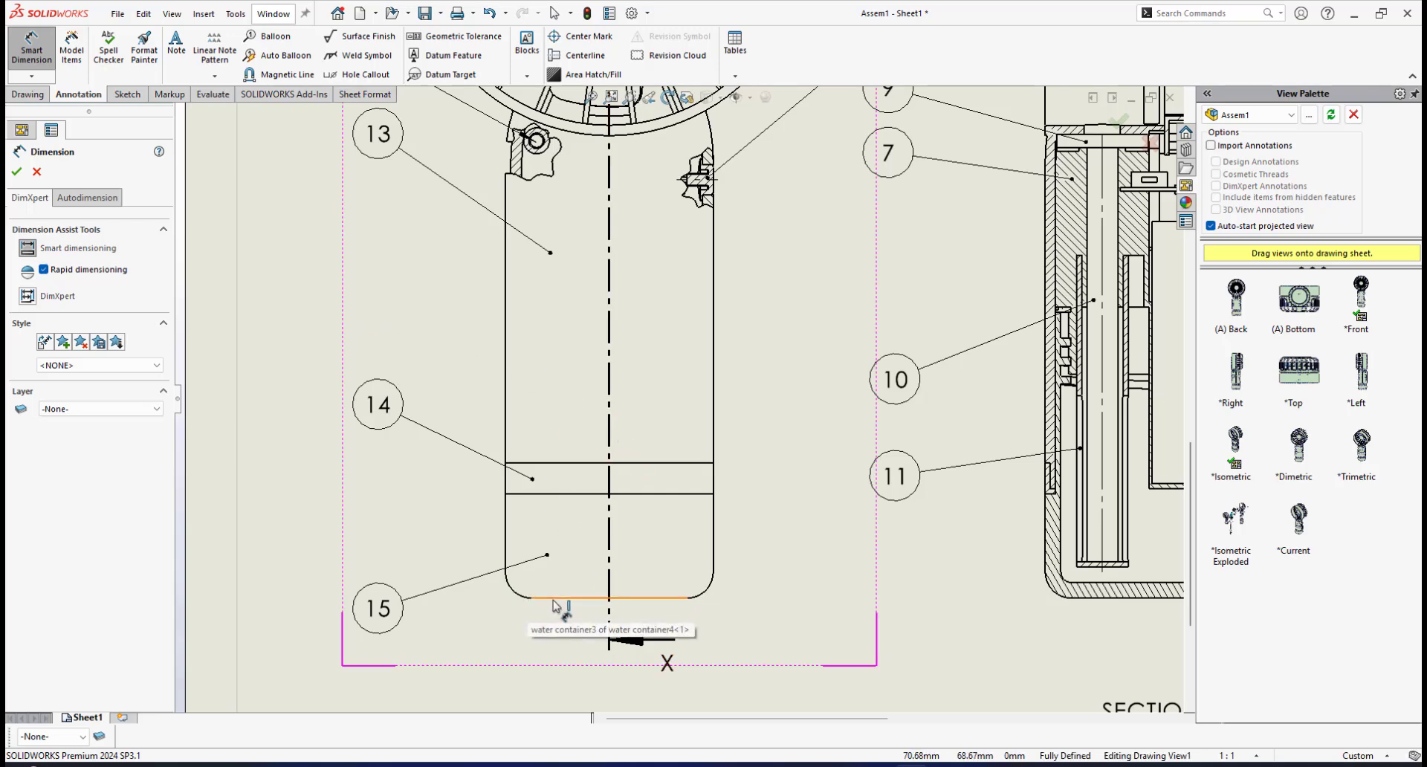
pyautogui.click(553, 600)
pyautogui.scroll(4, 553, 606)
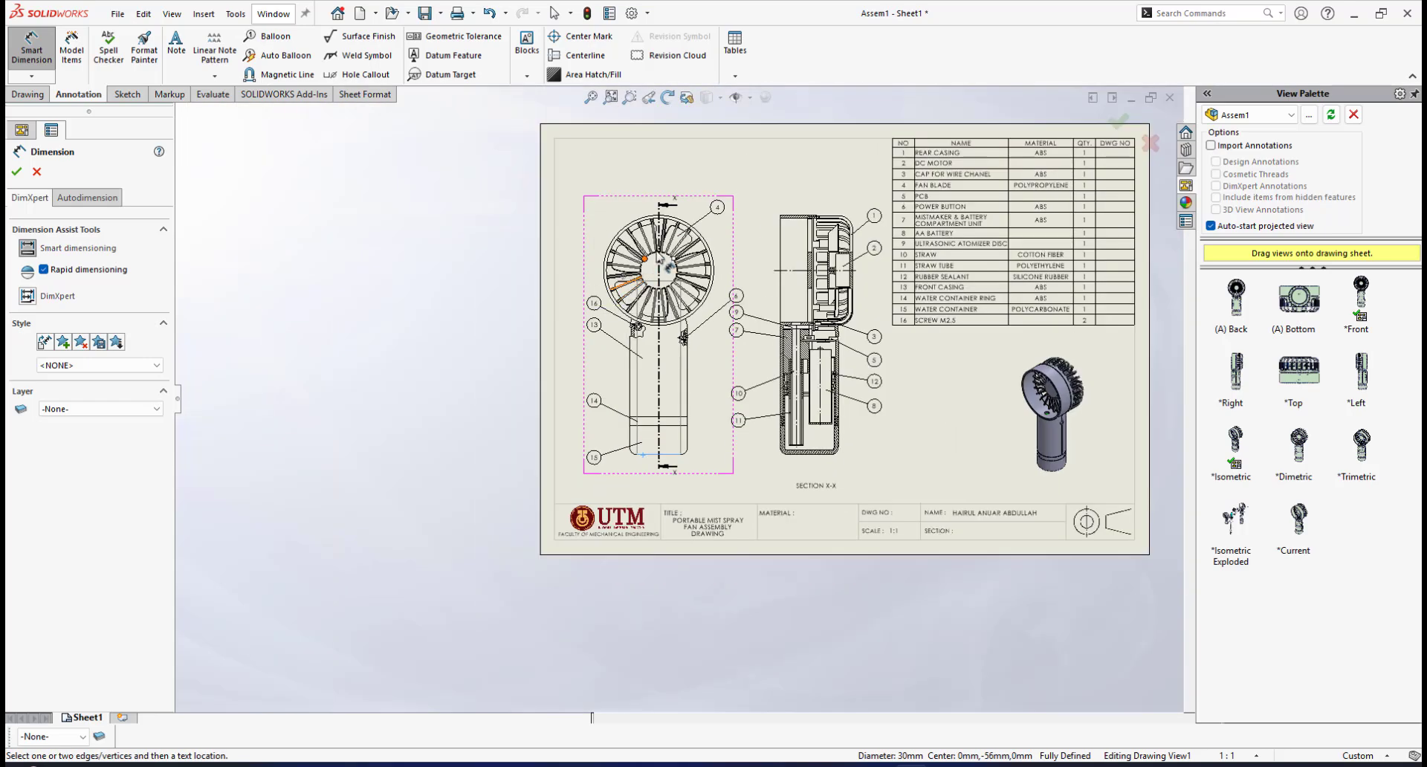
pyautogui.scroll(3, 657, 186)
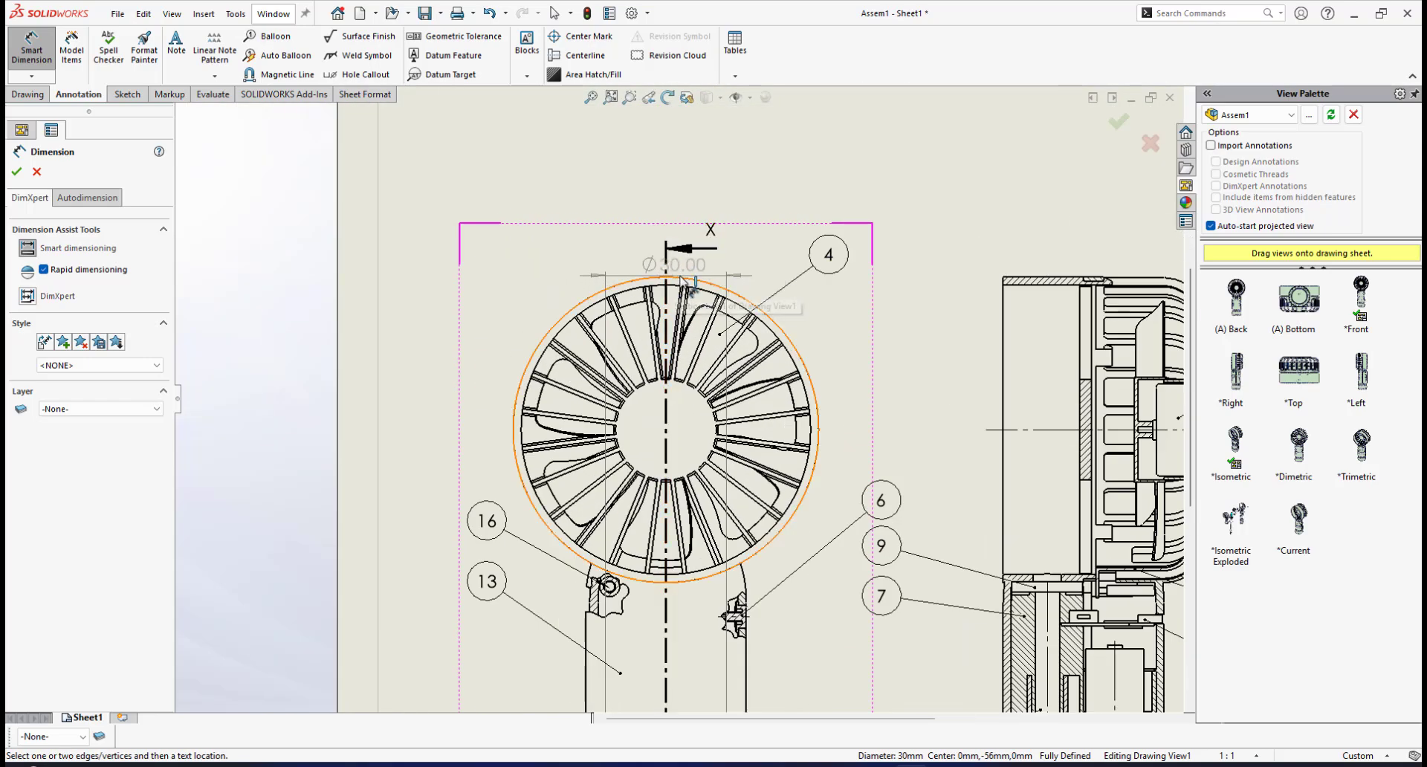
pyautogui.click(681, 278)
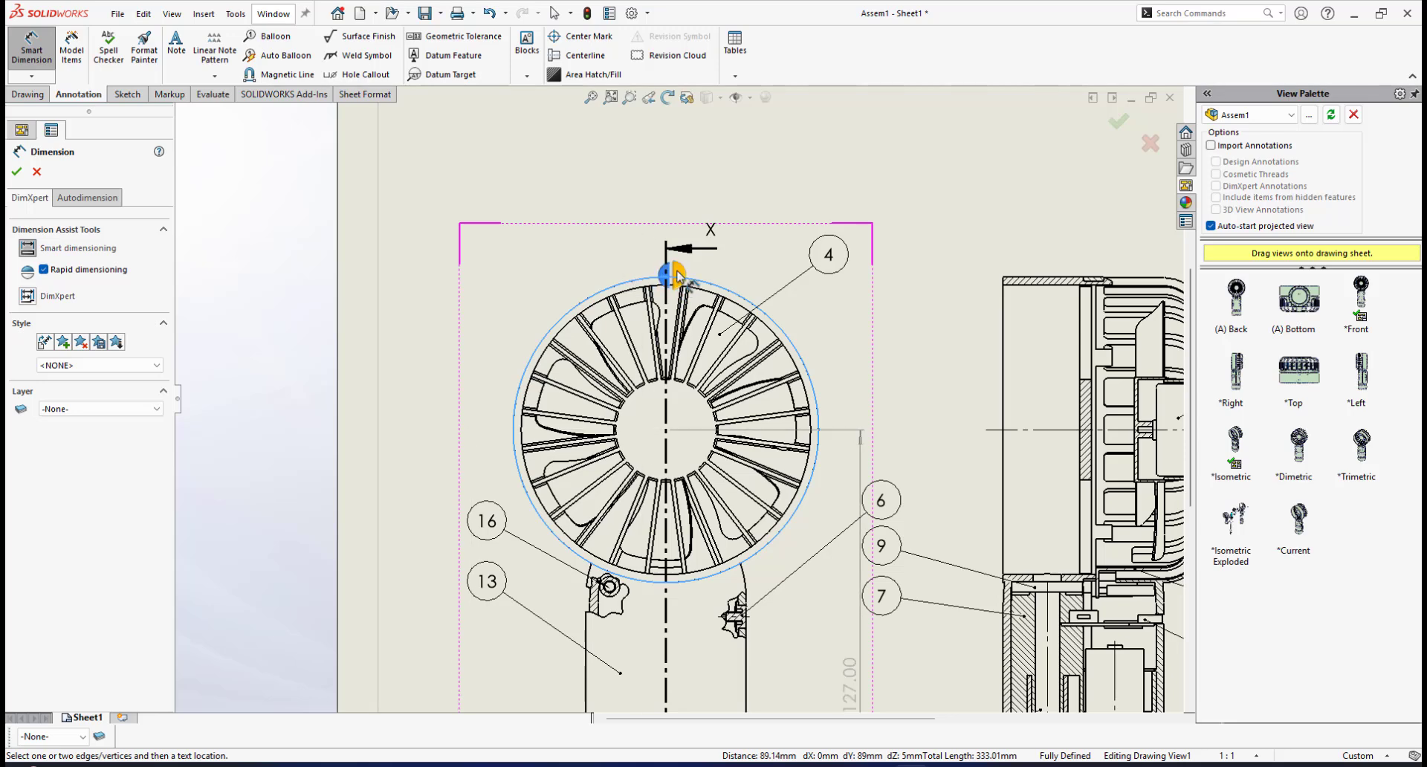
pyautogui.click(665, 275)
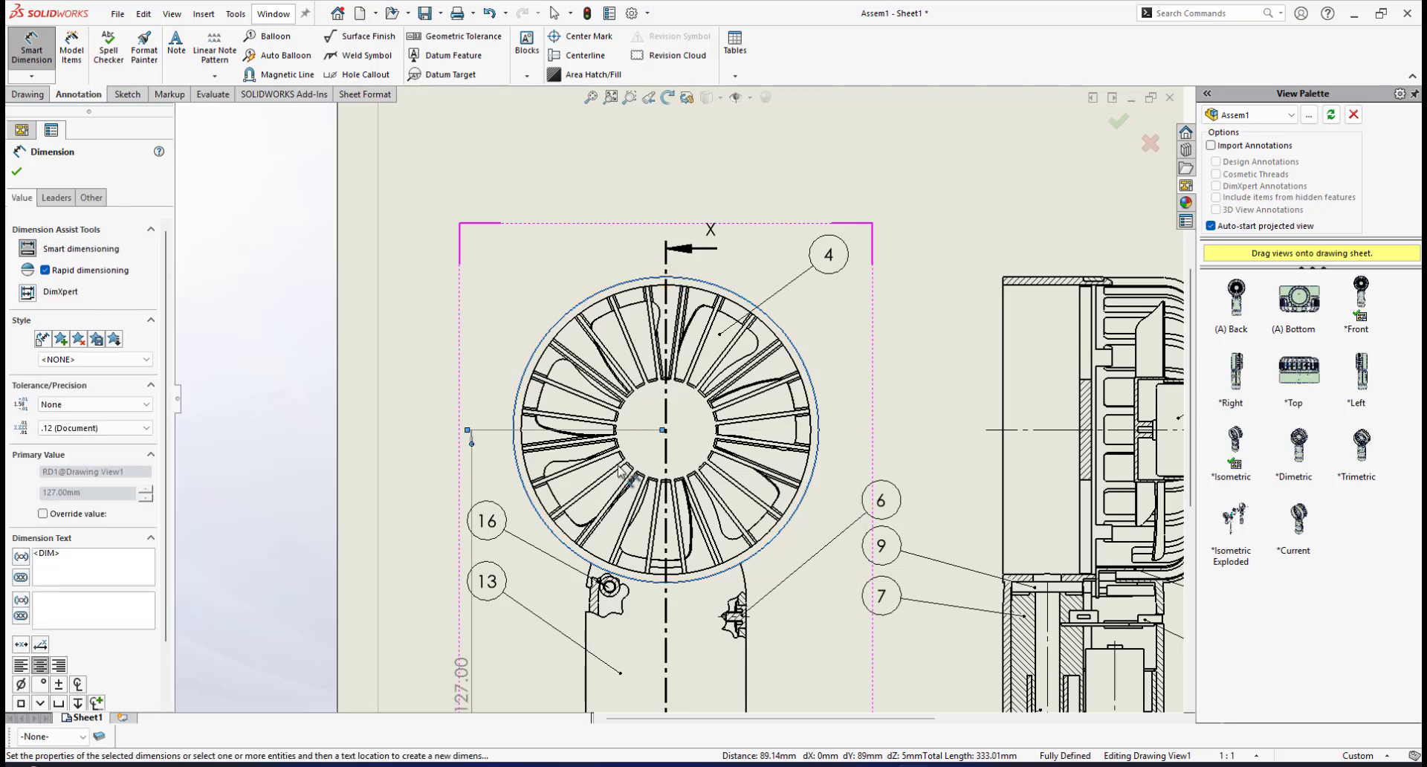
pyautogui.press('f')
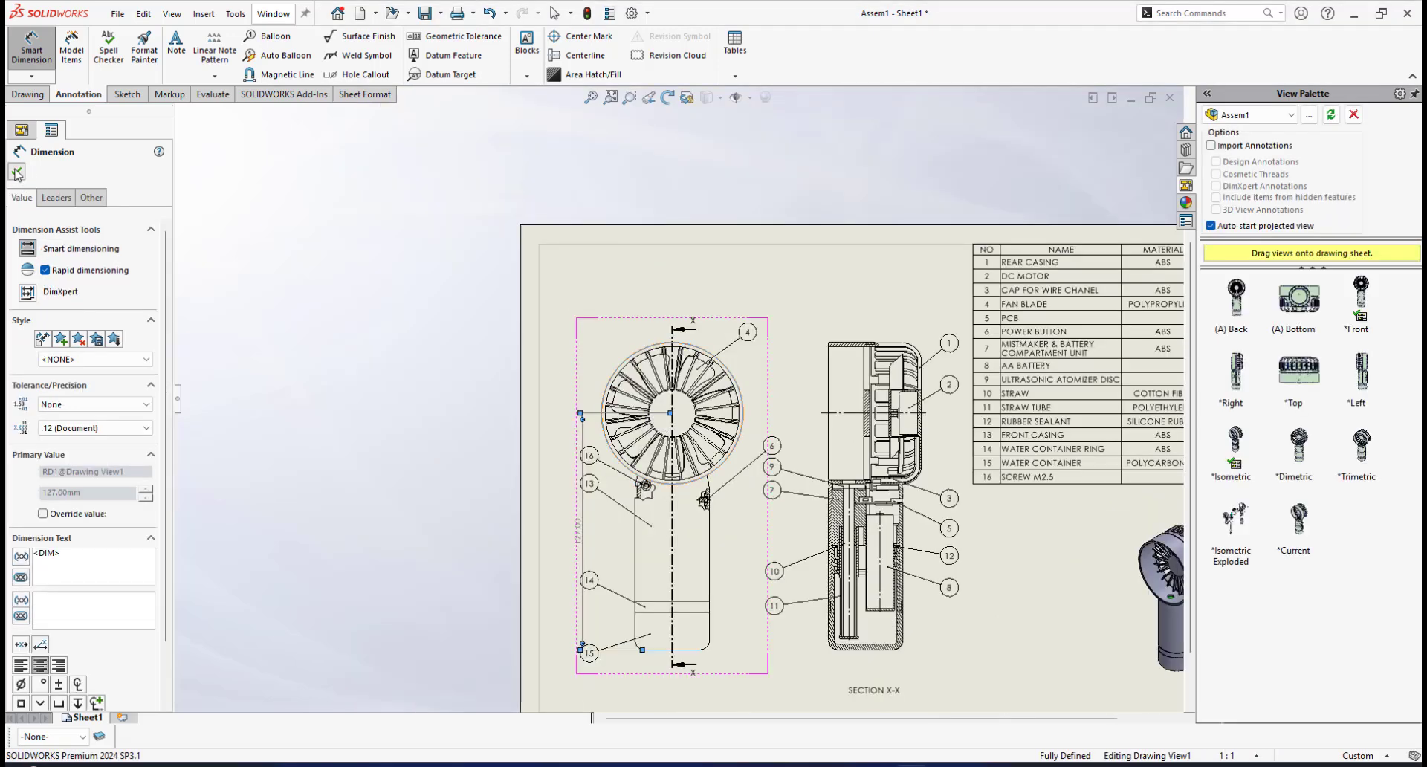
pyautogui.press('Escape')
# Step: Move the front view's vertical dimension outward, clear of the column of balloons 13 to 16
pyautogui.scroll(-3, 563, 544)
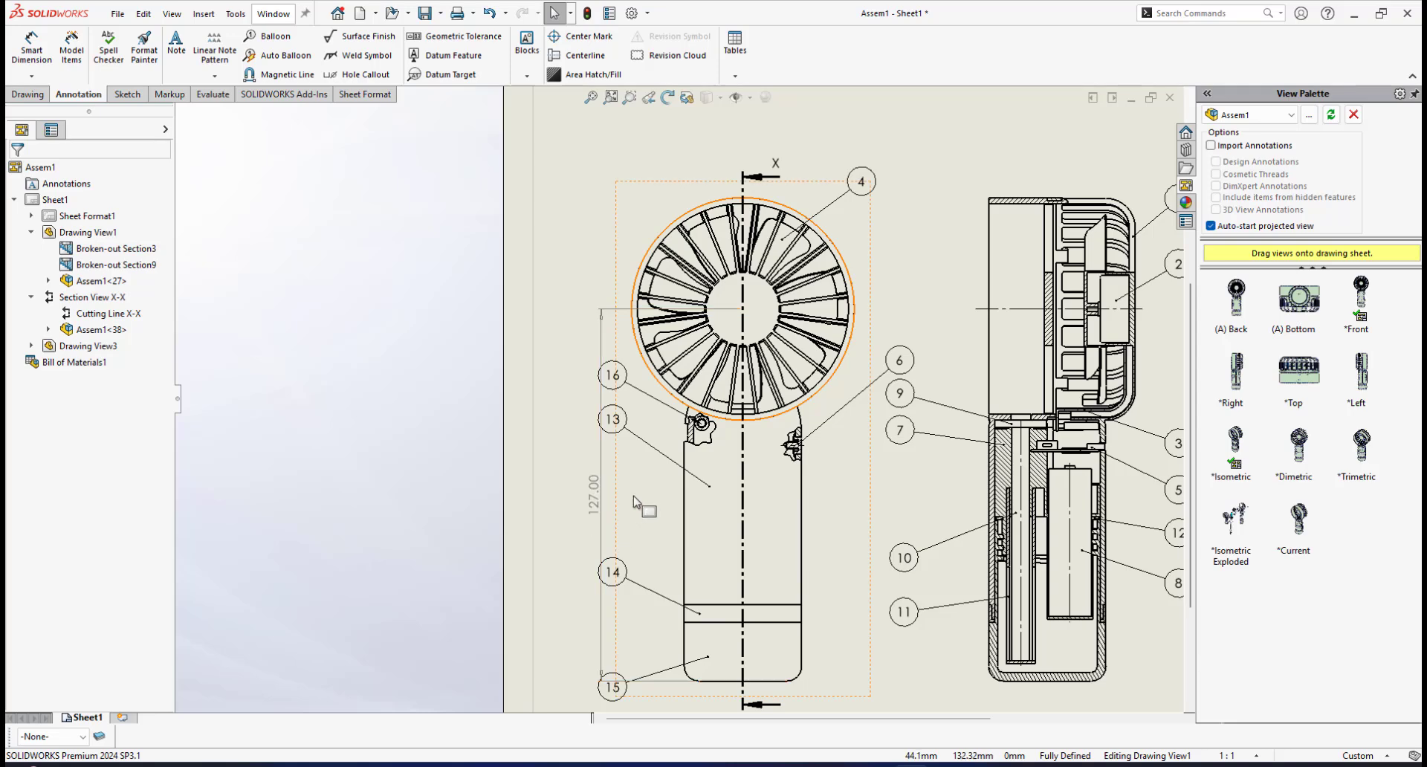
pyautogui.moveTo(602, 503); pyautogui.dragTo(574, 500)
pyautogui.press('f')
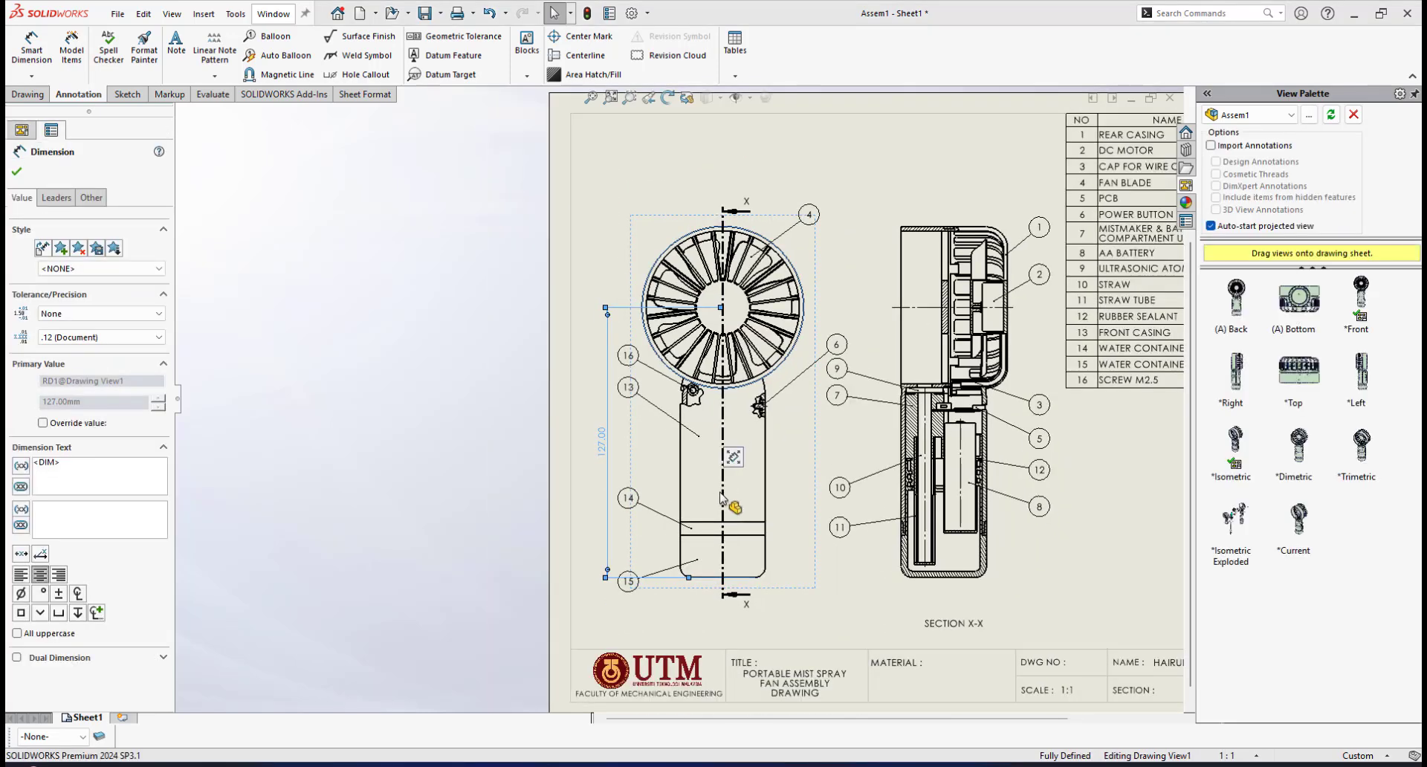
# Step: Examine the front view to check which points the vertical dimension spans between the fan head and the water container
pyautogui.scroll(-2, 733, 308)
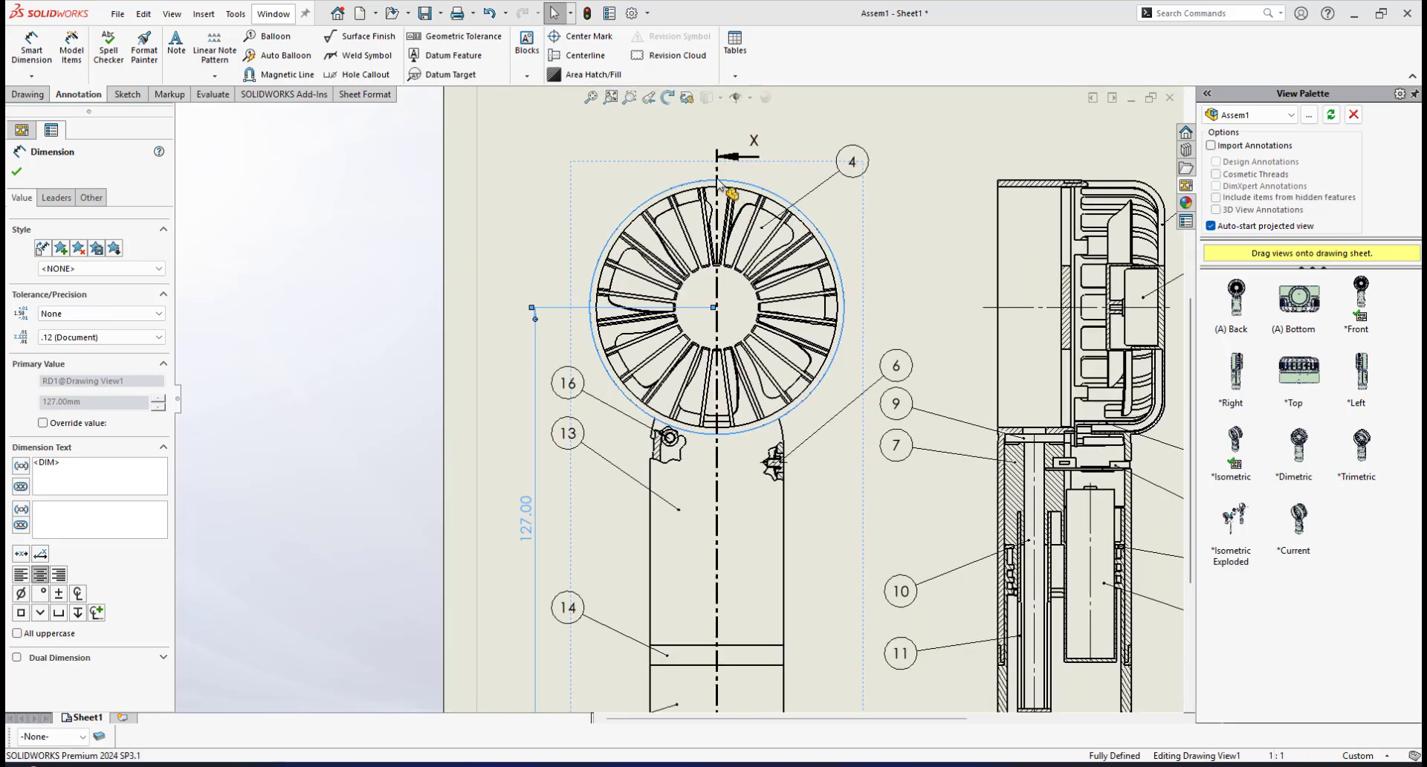
pyautogui.scroll(2, 672, 305)
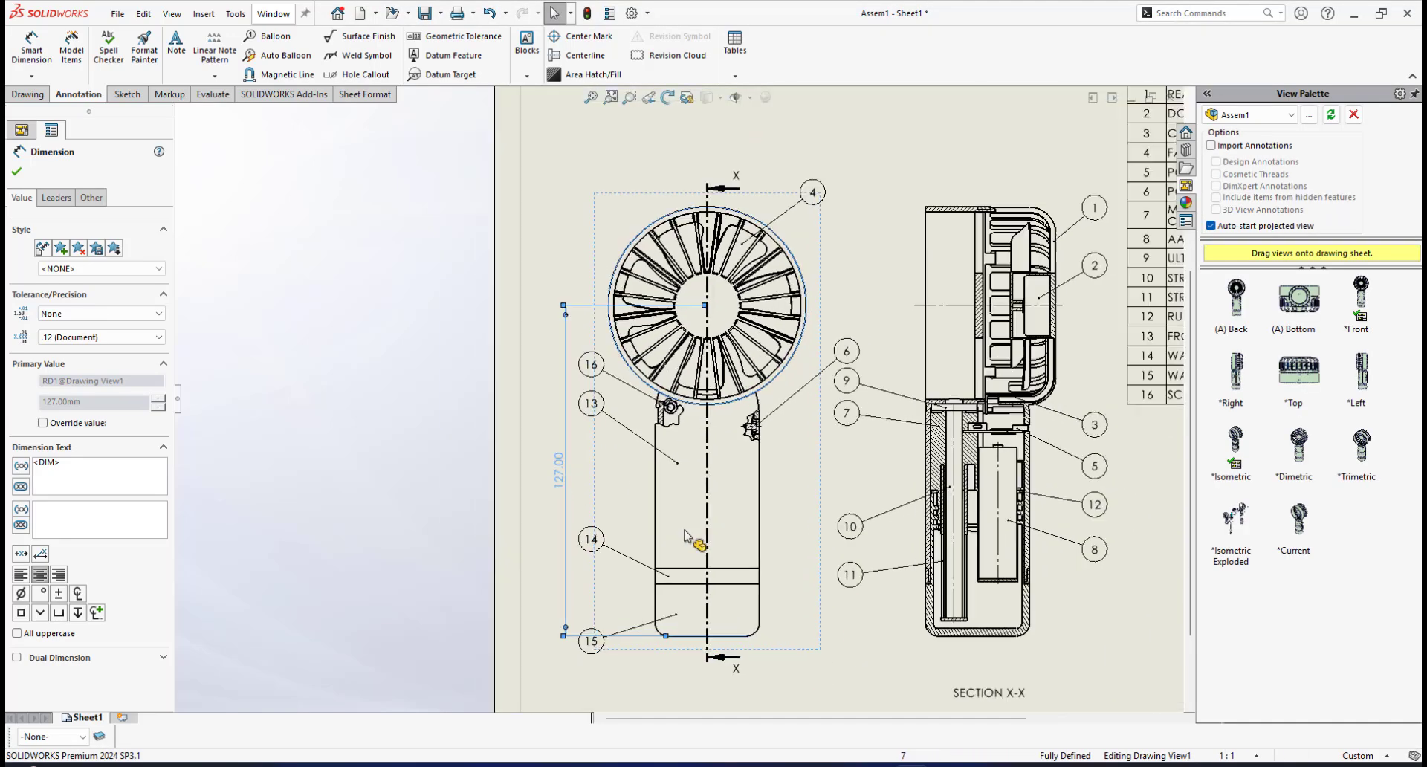
pyautogui.scroll(3, 686, 374)
pyautogui.scroll(-3, 690, 335)
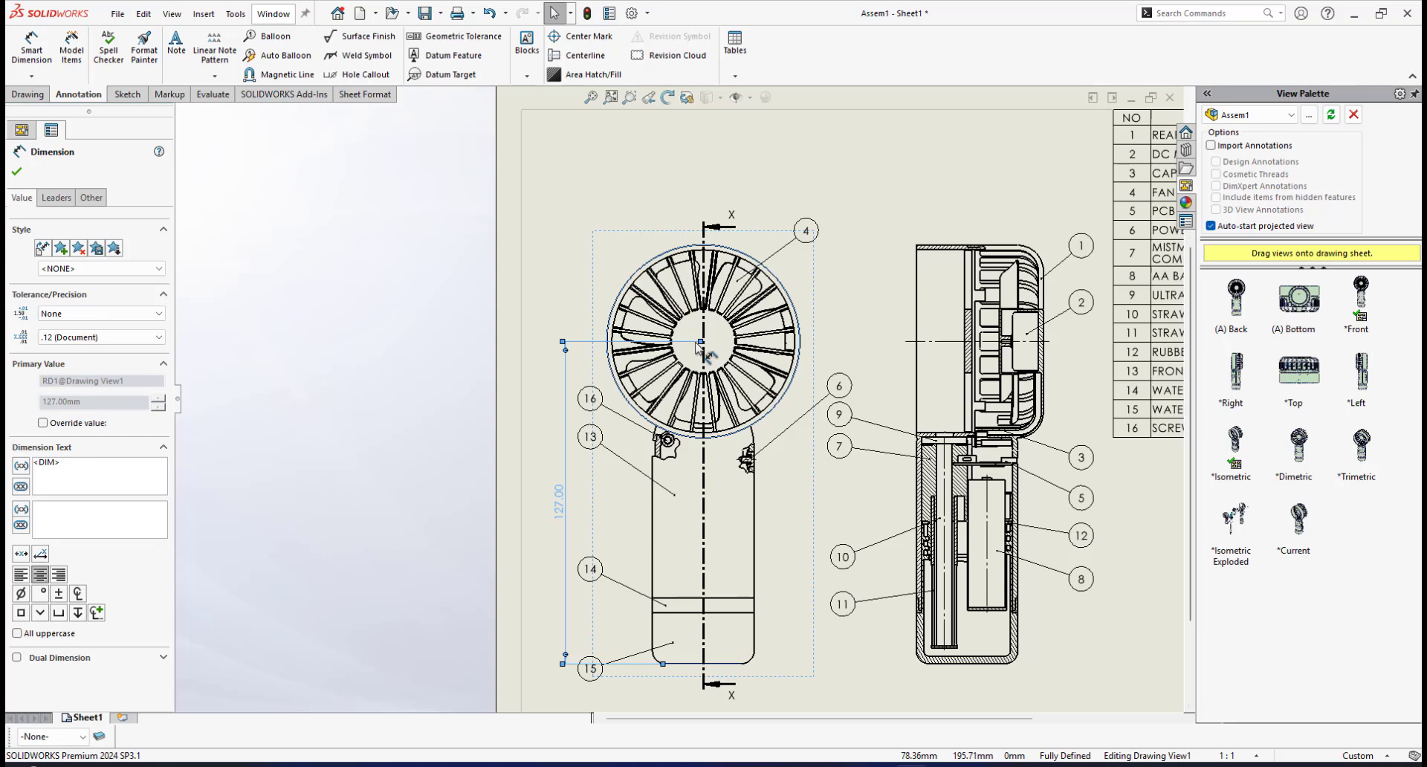
pyautogui.scroll(2, 663, 520)
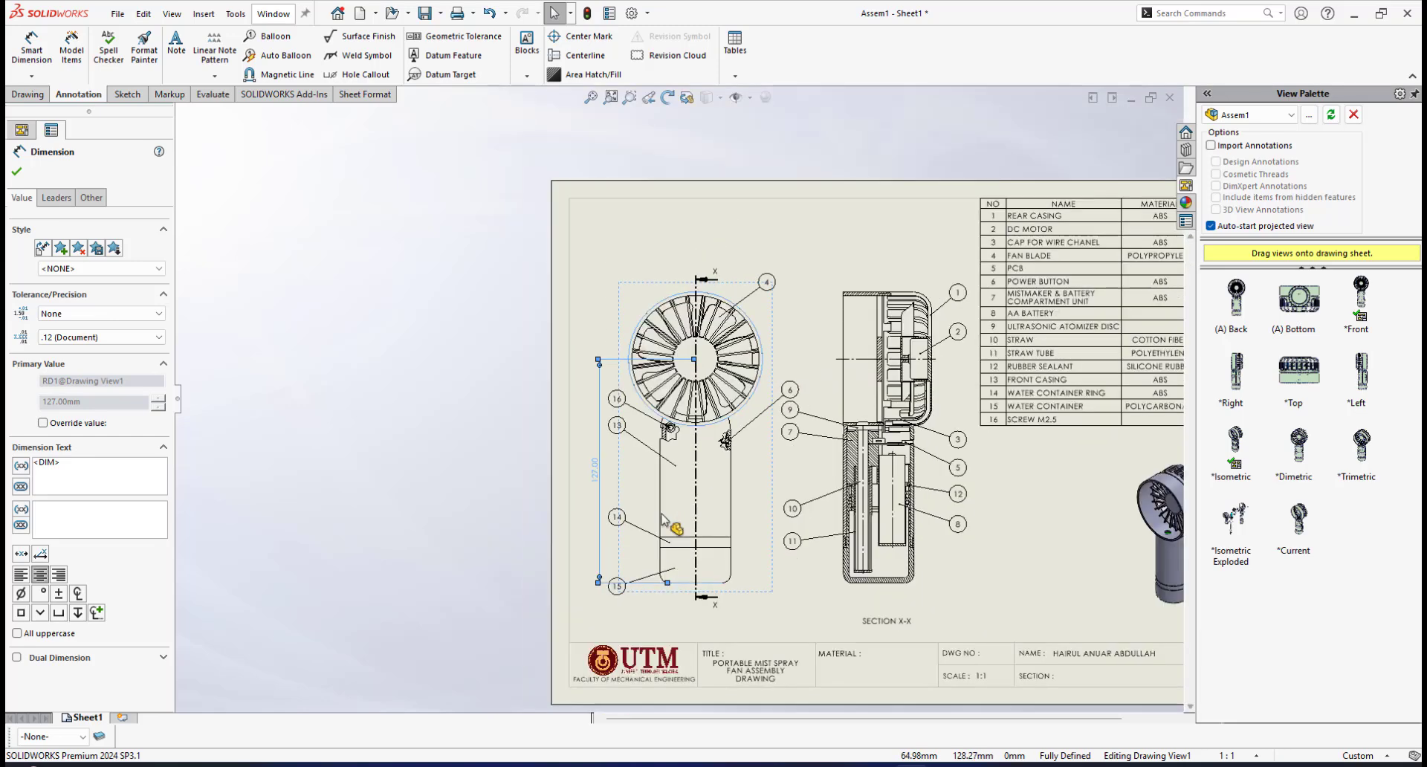
pyautogui.click(593, 268)
pyautogui.scroll(-2, 694, 296)
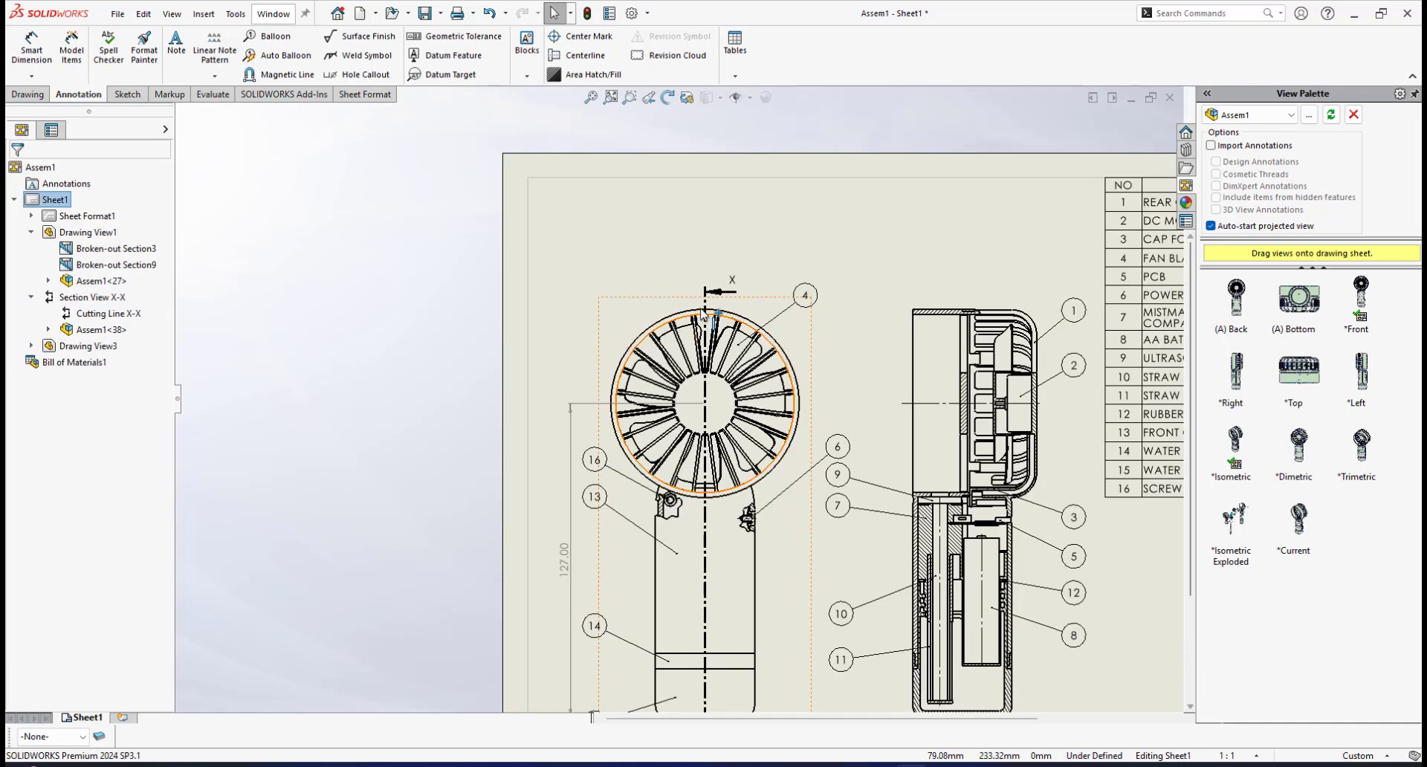
pyautogui.scroll(2, 703, 315)
pyautogui.scroll(-2, 632, 446)
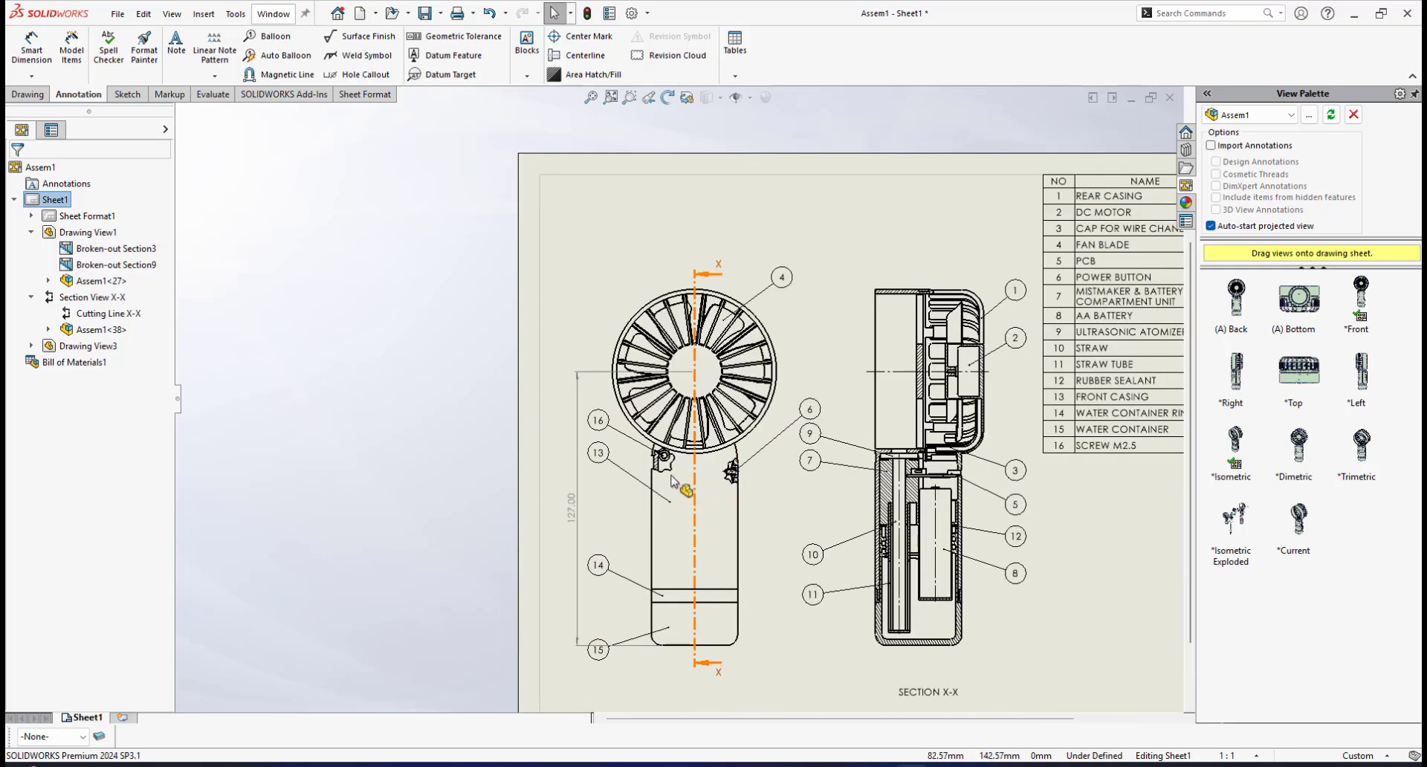
# Step: Set the unit precision of the front view's vertical dimension to None
pyautogui.click(571, 511)
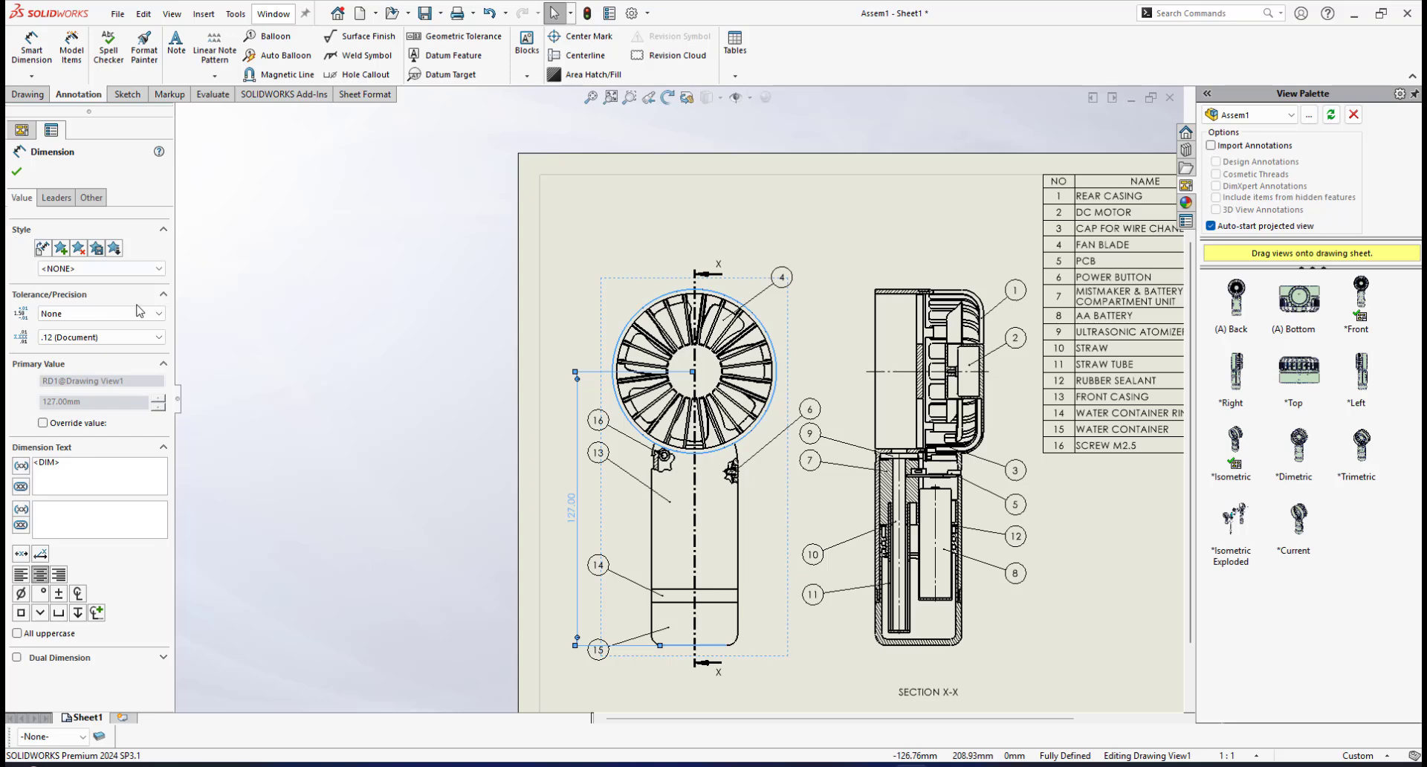
pyautogui.scroll(-5, 653, 483)
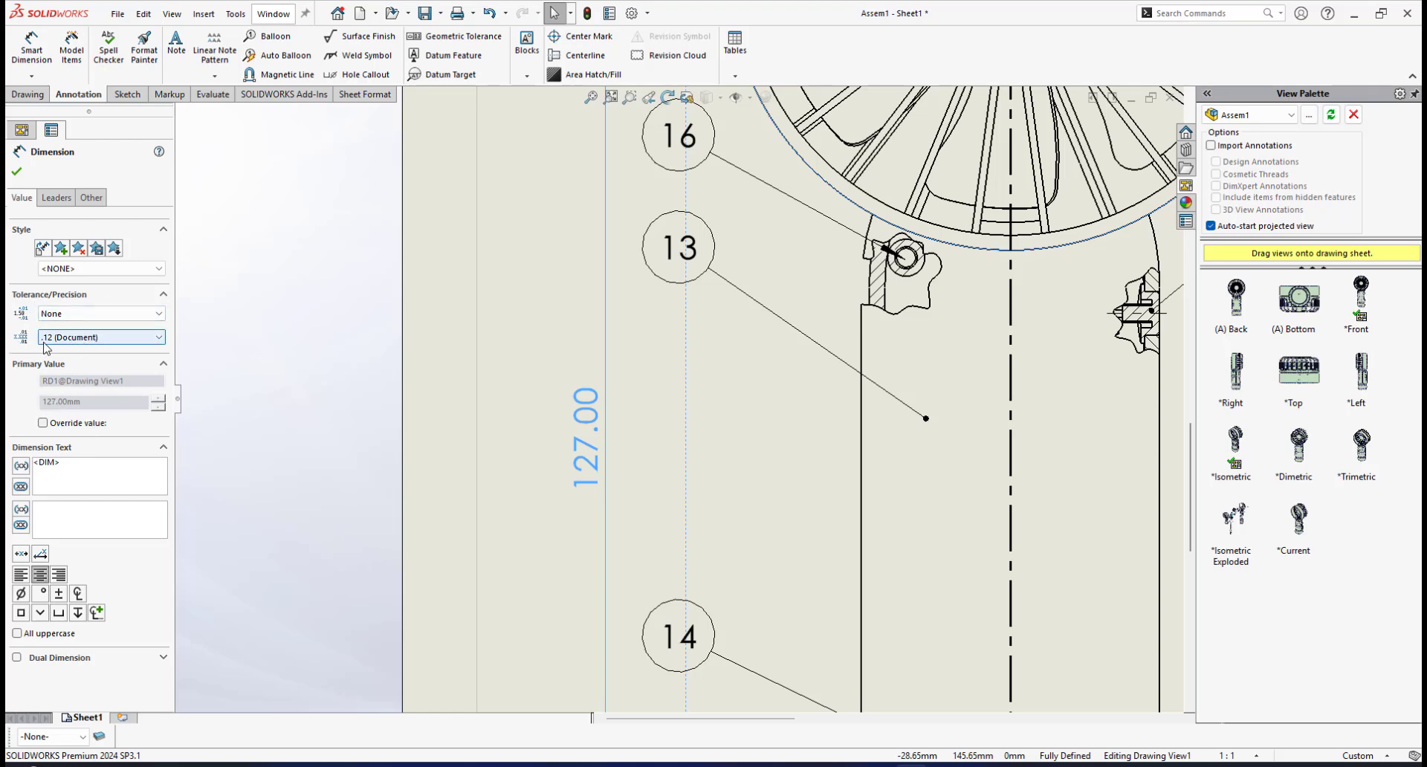
pyautogui.click(161, 340)
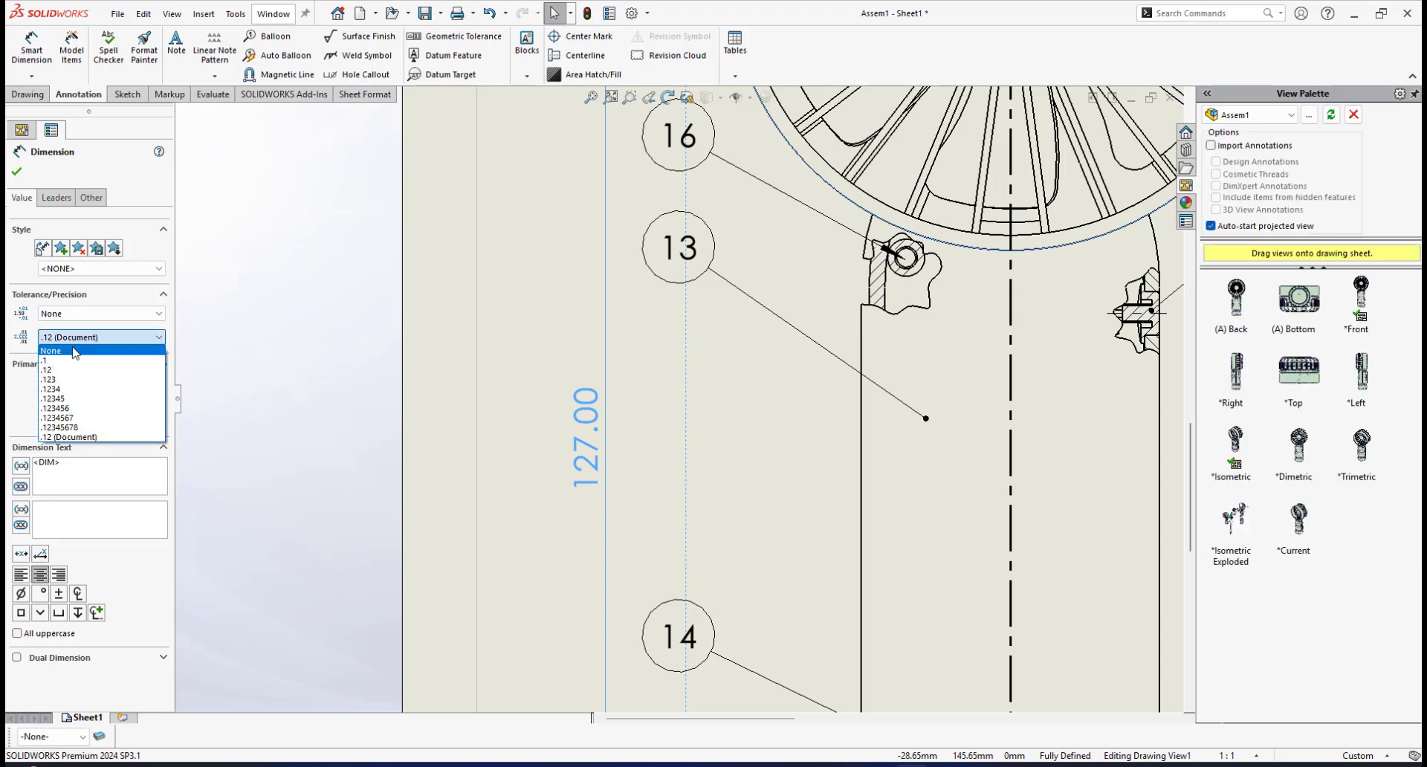
pyautogui.click(74, 350)
pyautogui.scroll(5, 675, 427)
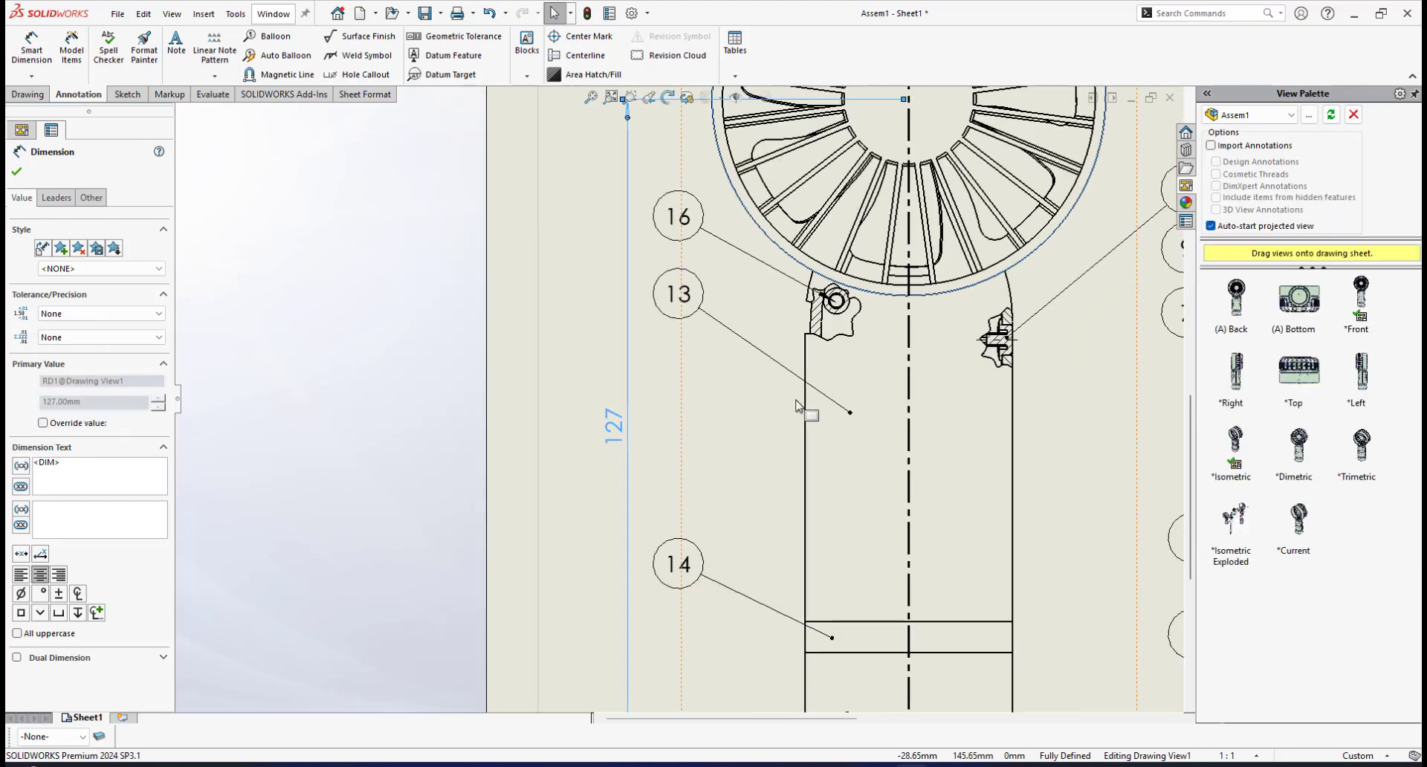
# Step: Set the first arc condition of the front view's vertical dimension to Max, spanning to the far edge of the fan casing
pyautogui.scroll(3, 795, 396)
pyautogui.scroll(-4, 758, 179)
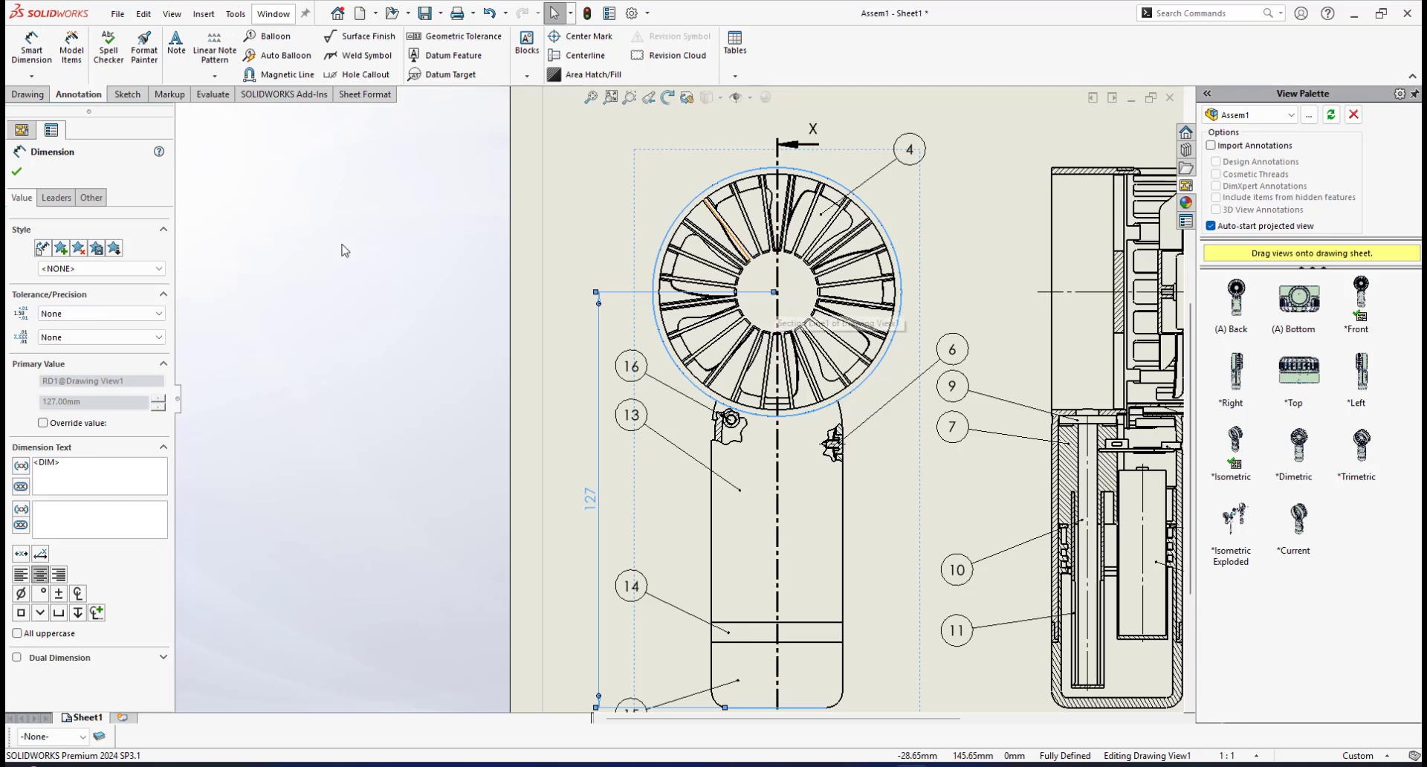
pyautogui.click(50, 199)
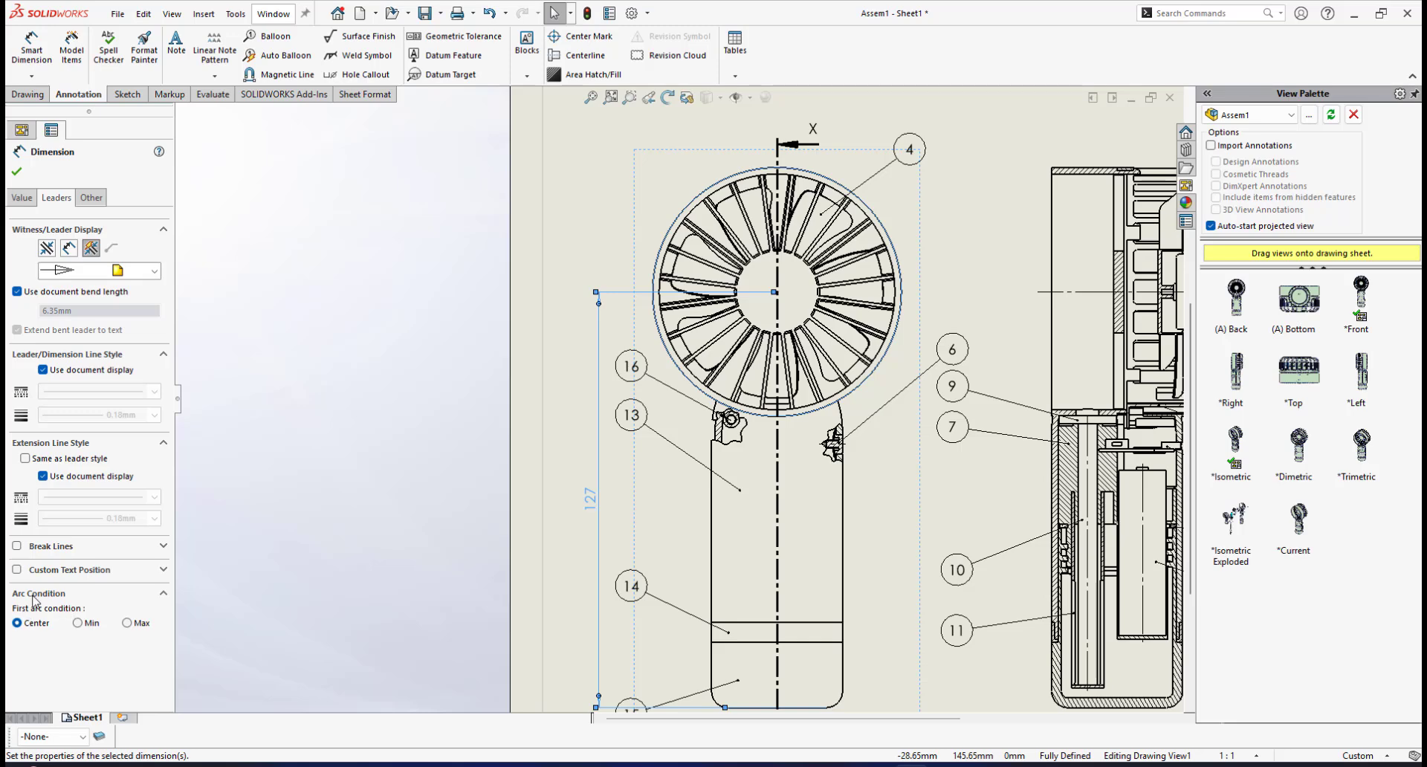
pyautogui.click(126, 622)
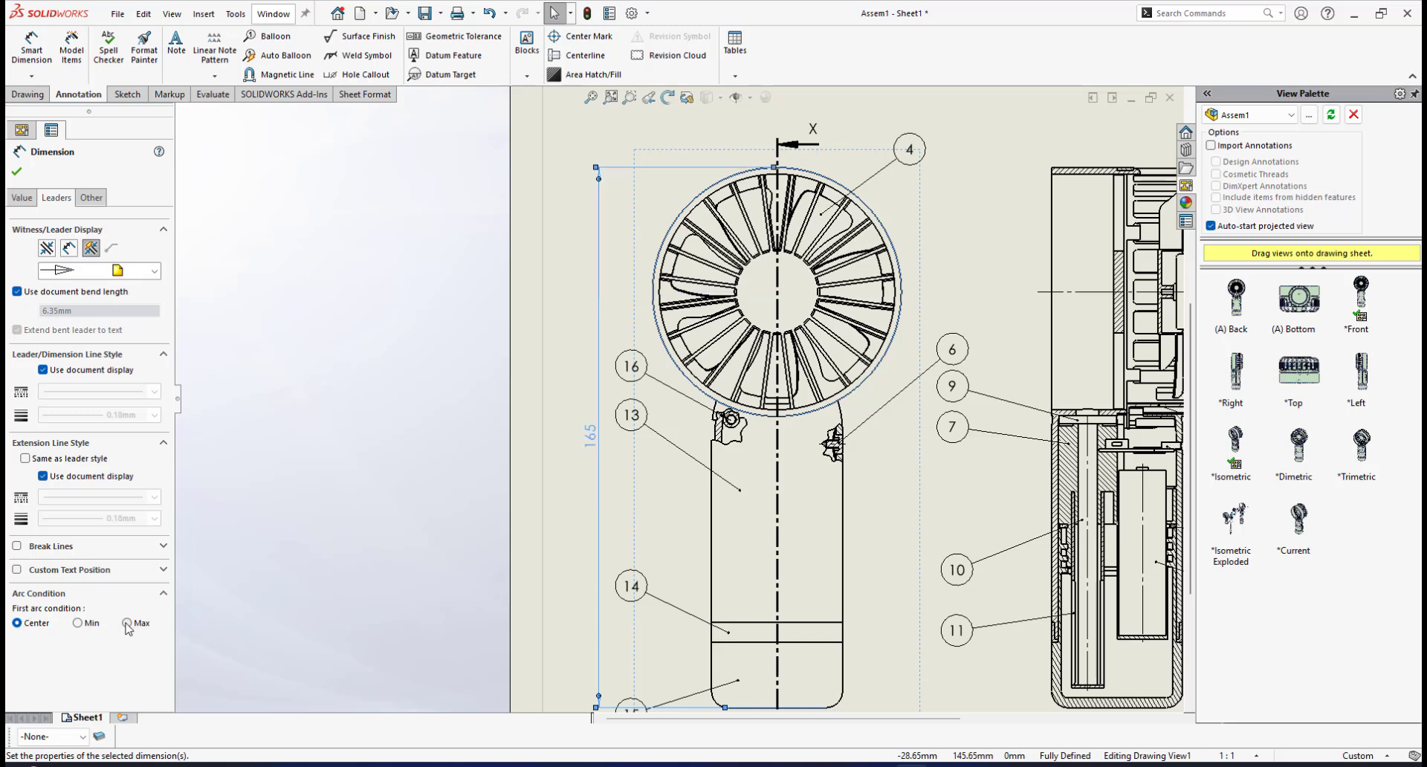
pyautogui.scroll(1, 731, 468)
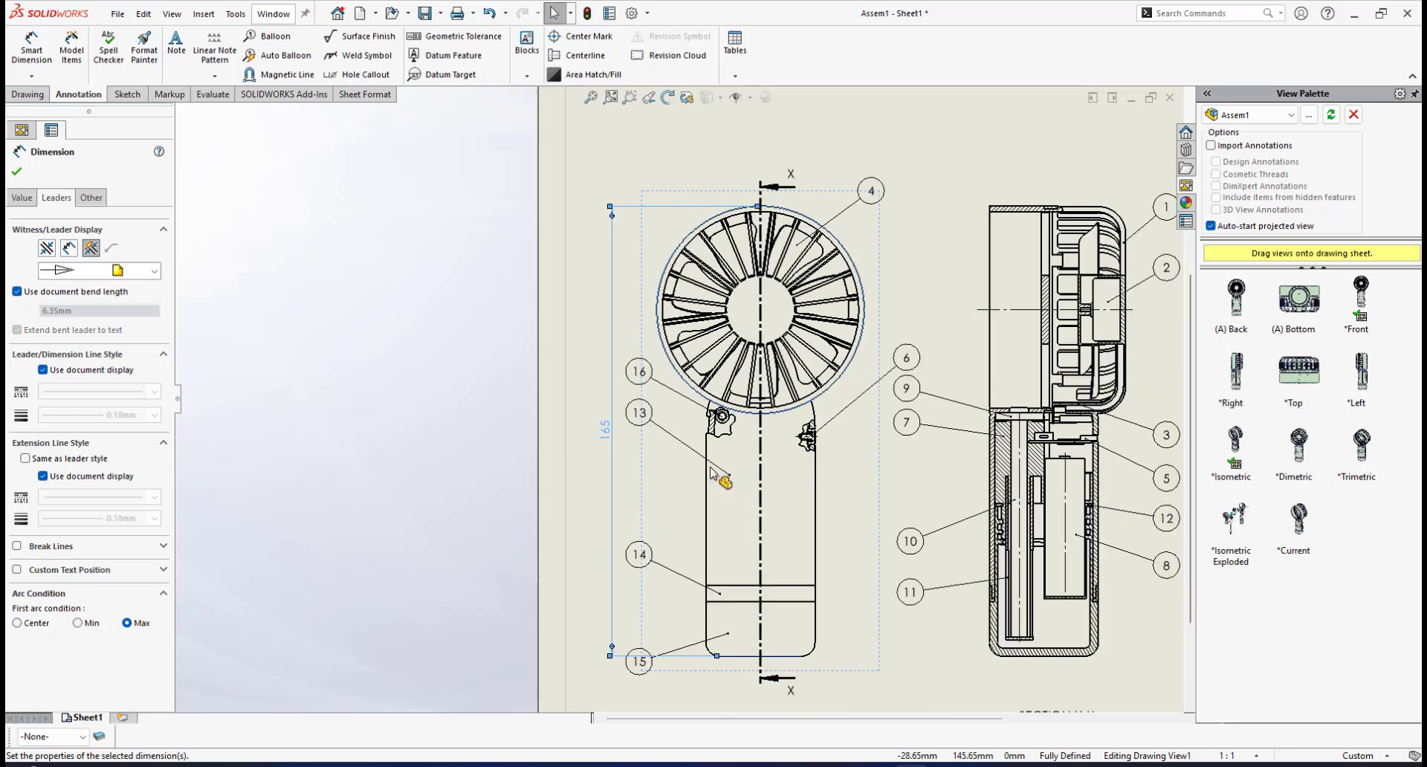
pyautogui.scroll(-2, 720, 479)
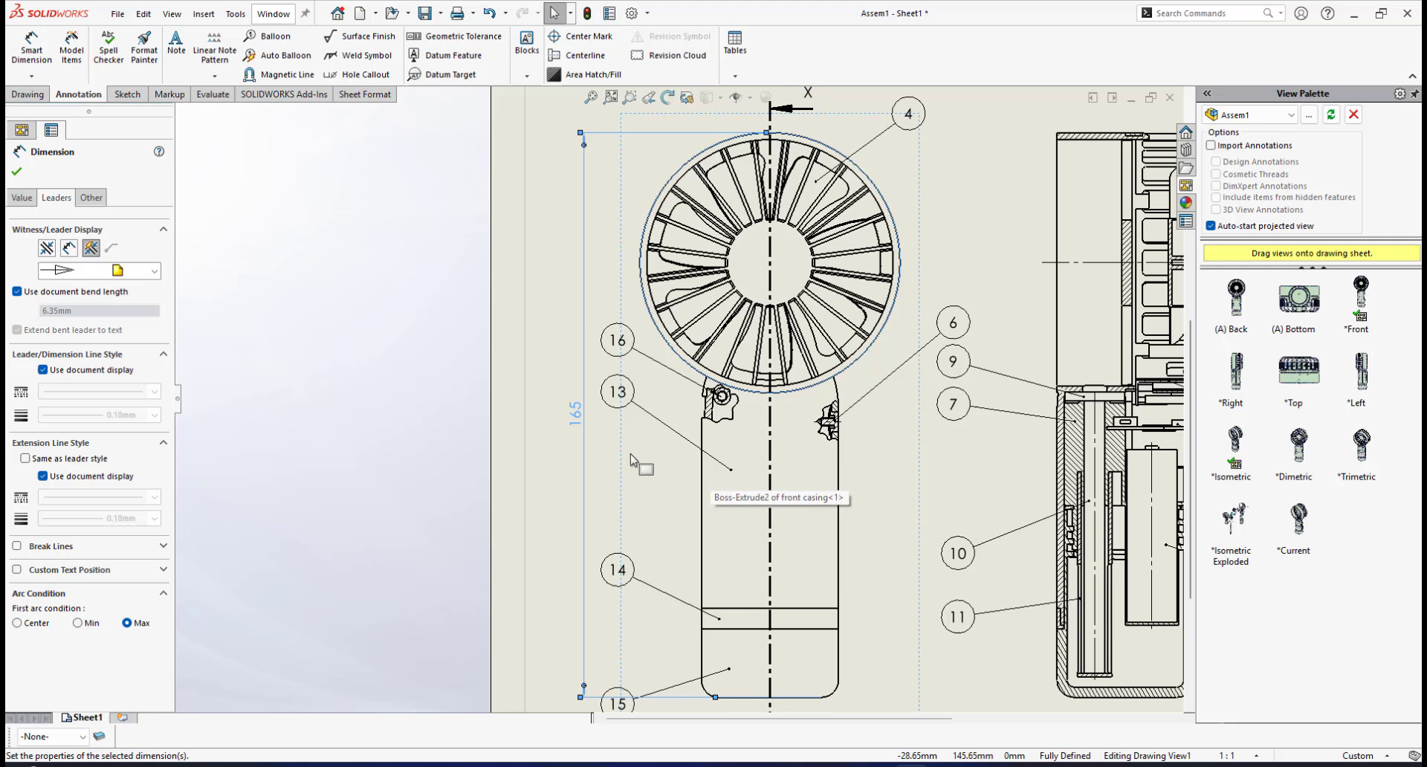
# Step: Try a .12 unit precision on the front view's vertical dimension, restore it to None and close the dimension's properties
pyautogui.click(20, 199)
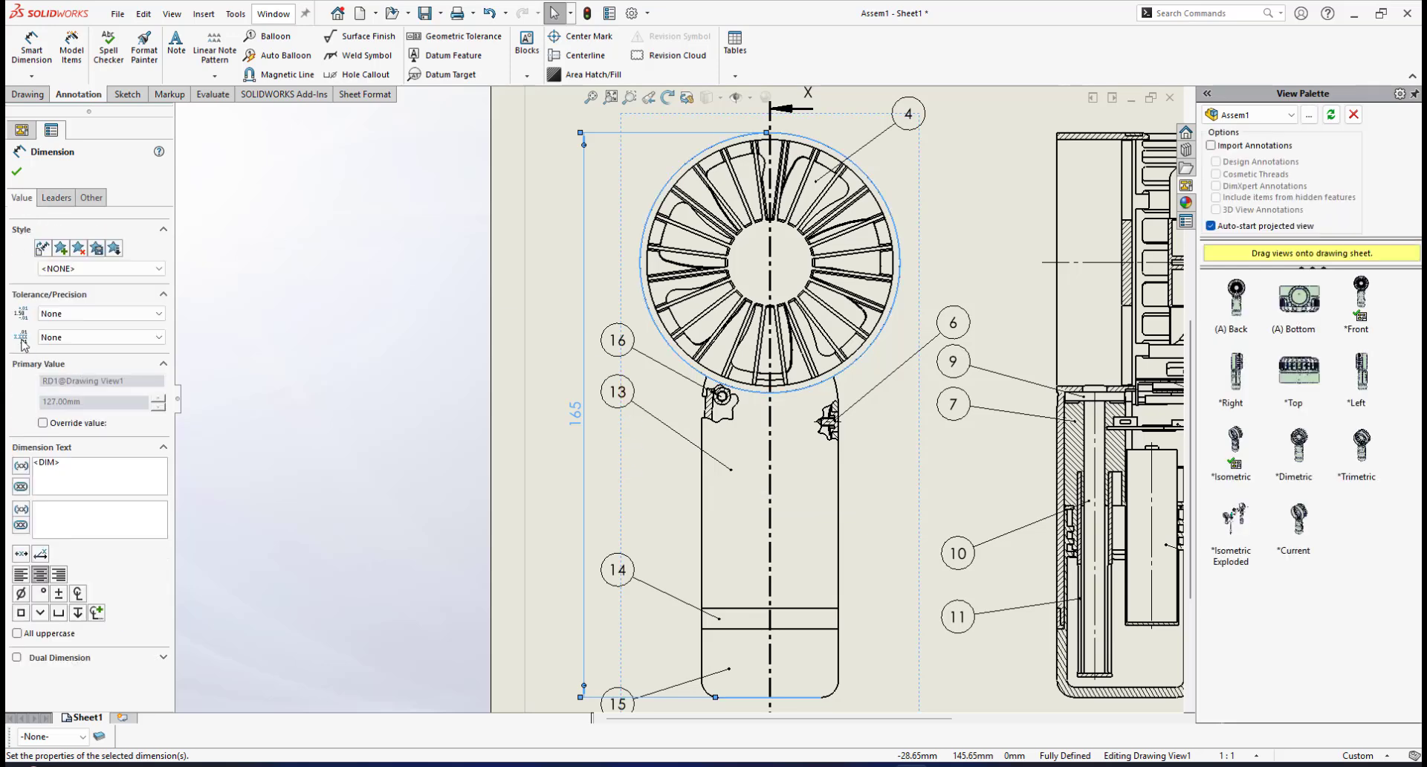
pyautogui.click(108, 338)
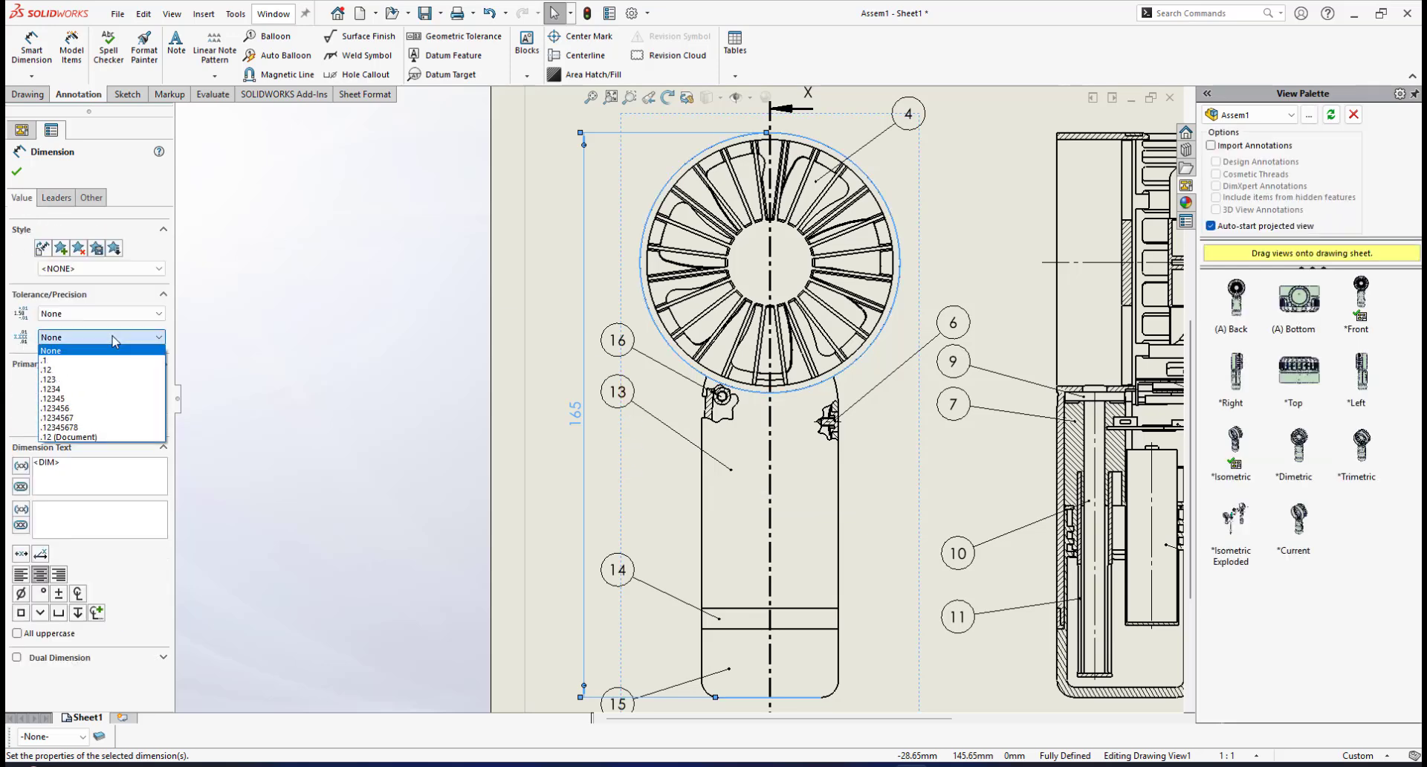
pyautogui.click(84, 370)
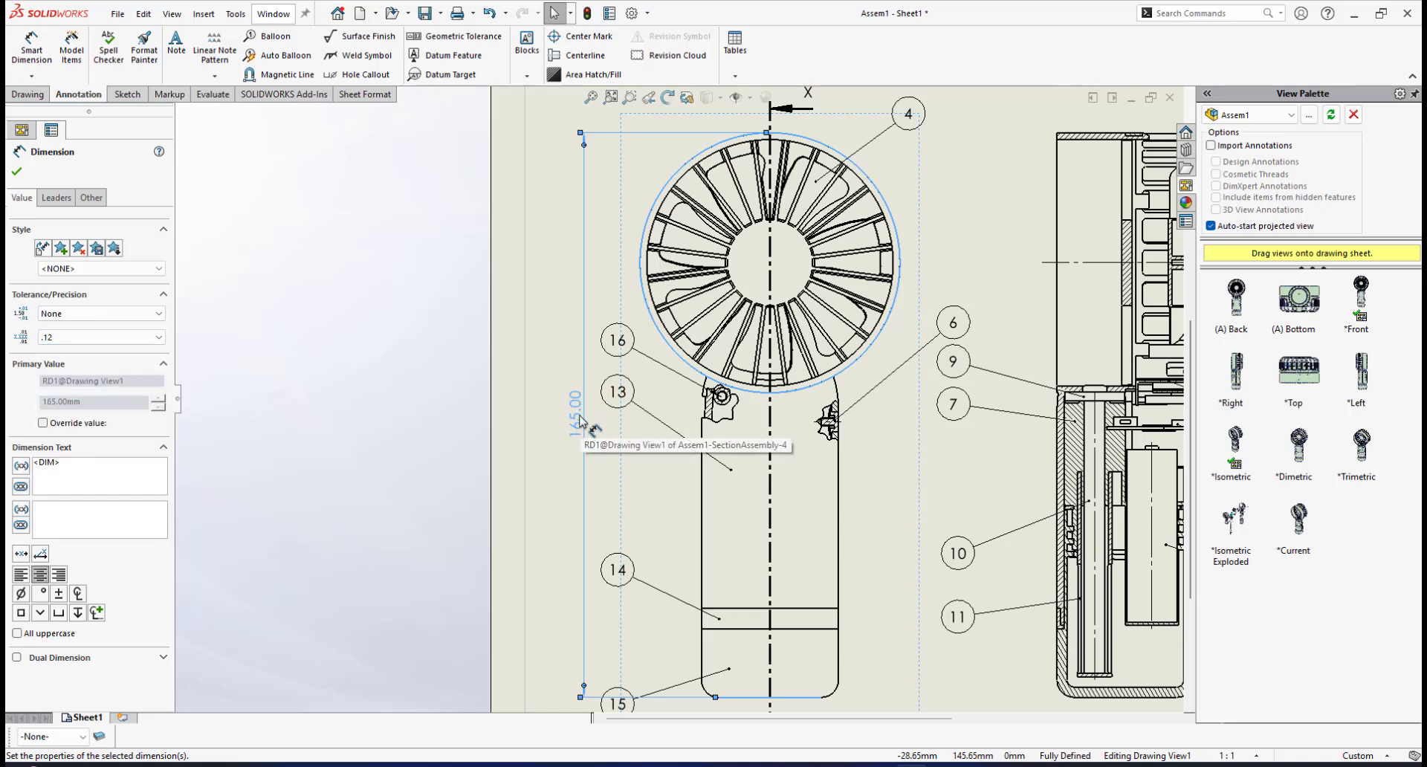
pyautogui.click(82, 337)
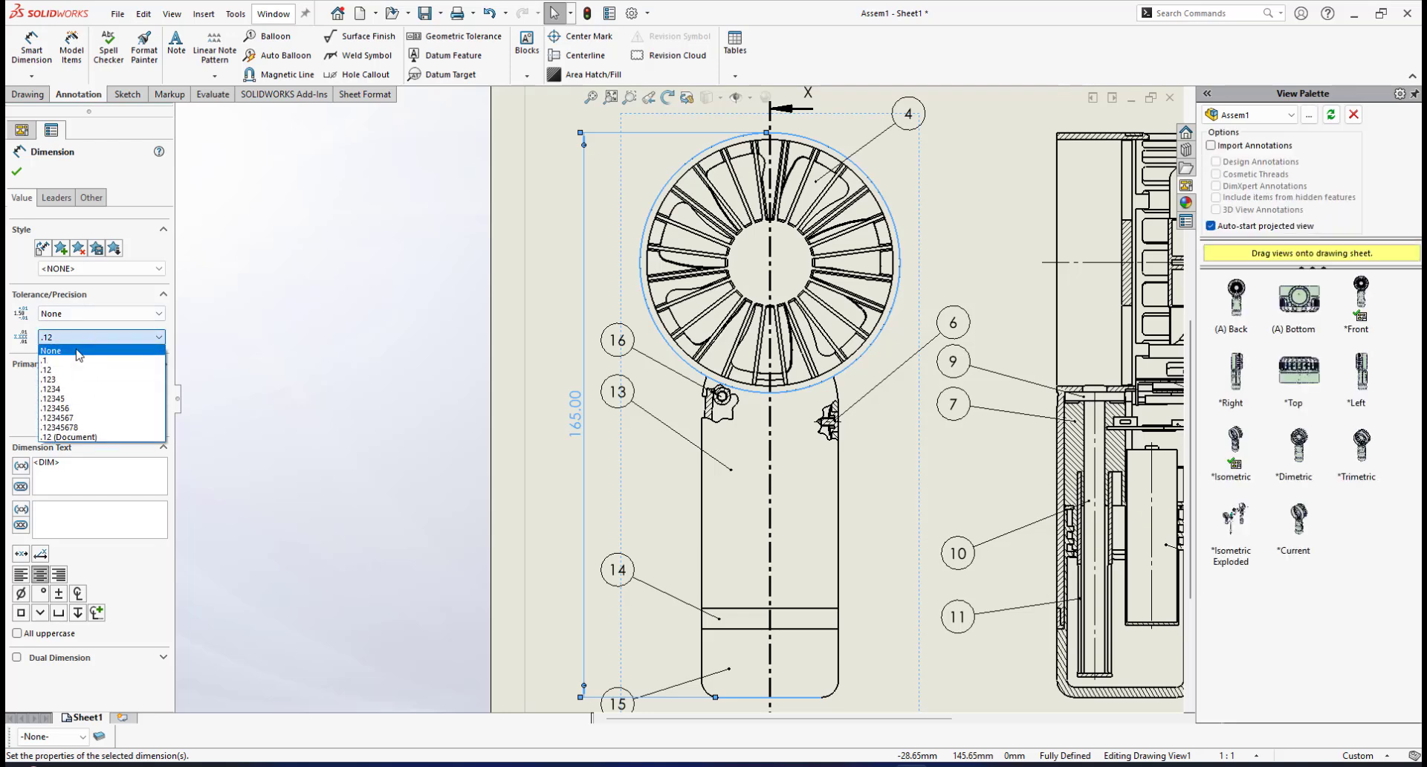
pyautogui.click(79, 351)
pyautogui.click(17, 172)
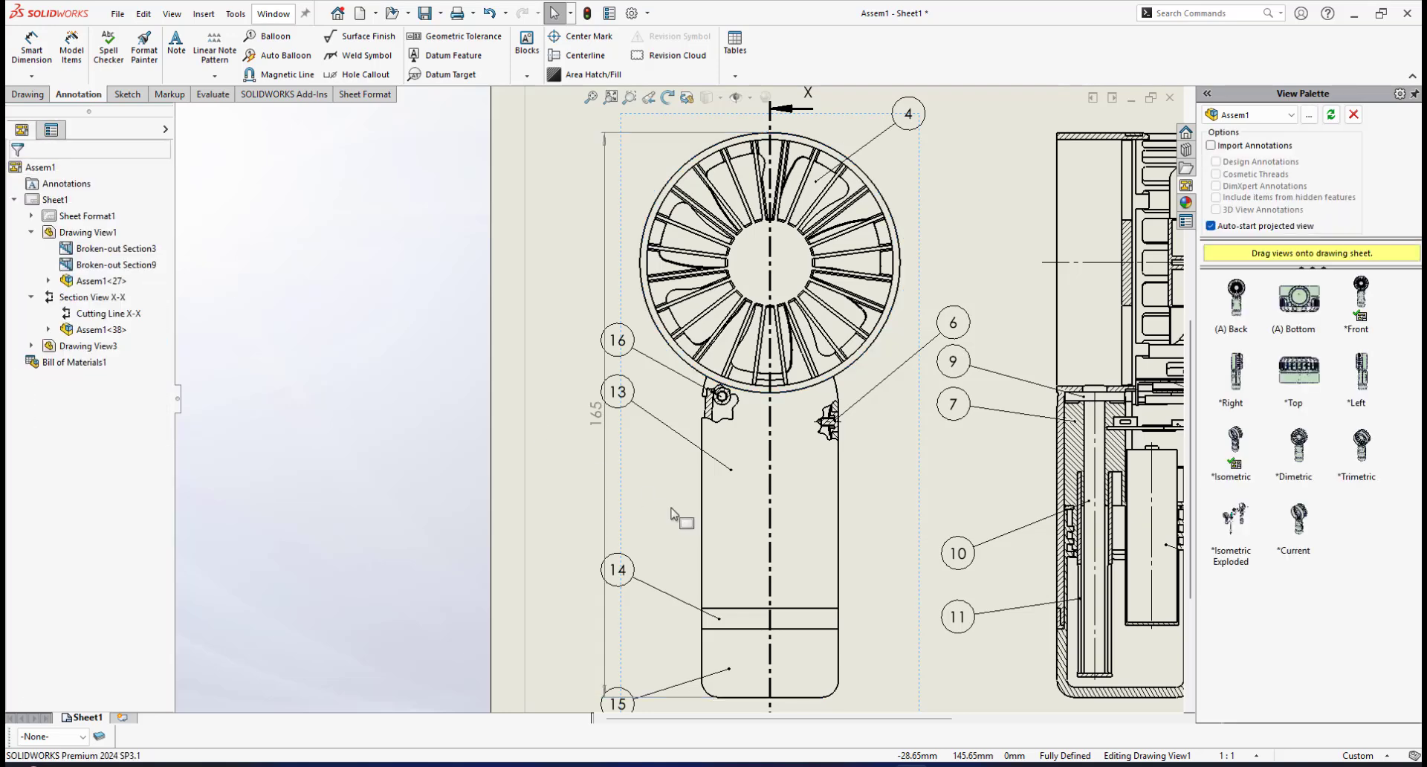
# Step: Shift the front view's overall height dimension slightly outward, away from the column of balloons 13 to 16
pyautogui.scroll(2, 680, 516)
pyautogui.moveTo(594, 408); pyautogui.dragTo(592, 413)
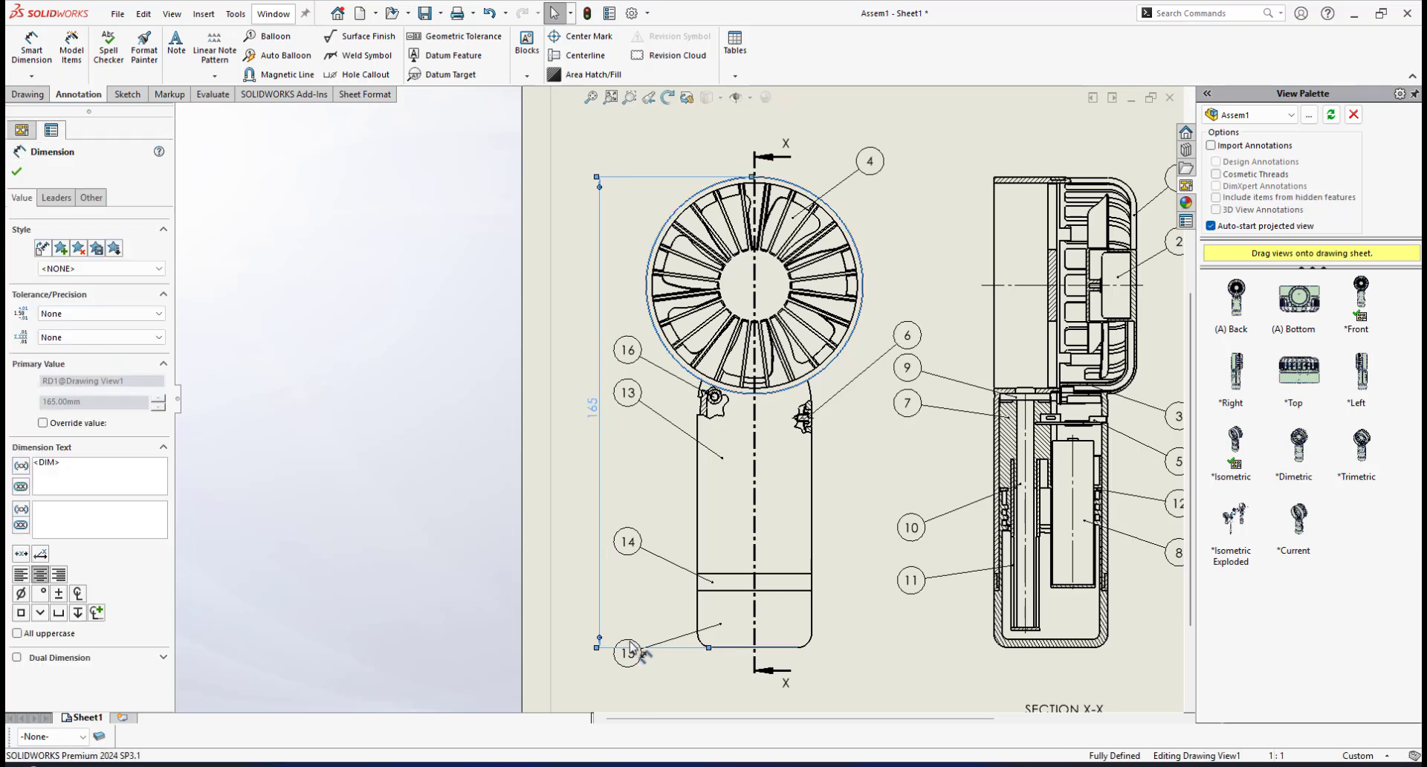
pyautogui.click(15, 173)
# Step: Move balloon 15 up above the lower extension line of the overall height dimension, keeping it in line with balloon 14
pyautogui.scroll(3, 644, 554)
pyautogui.scroll(-2, 653, 560)
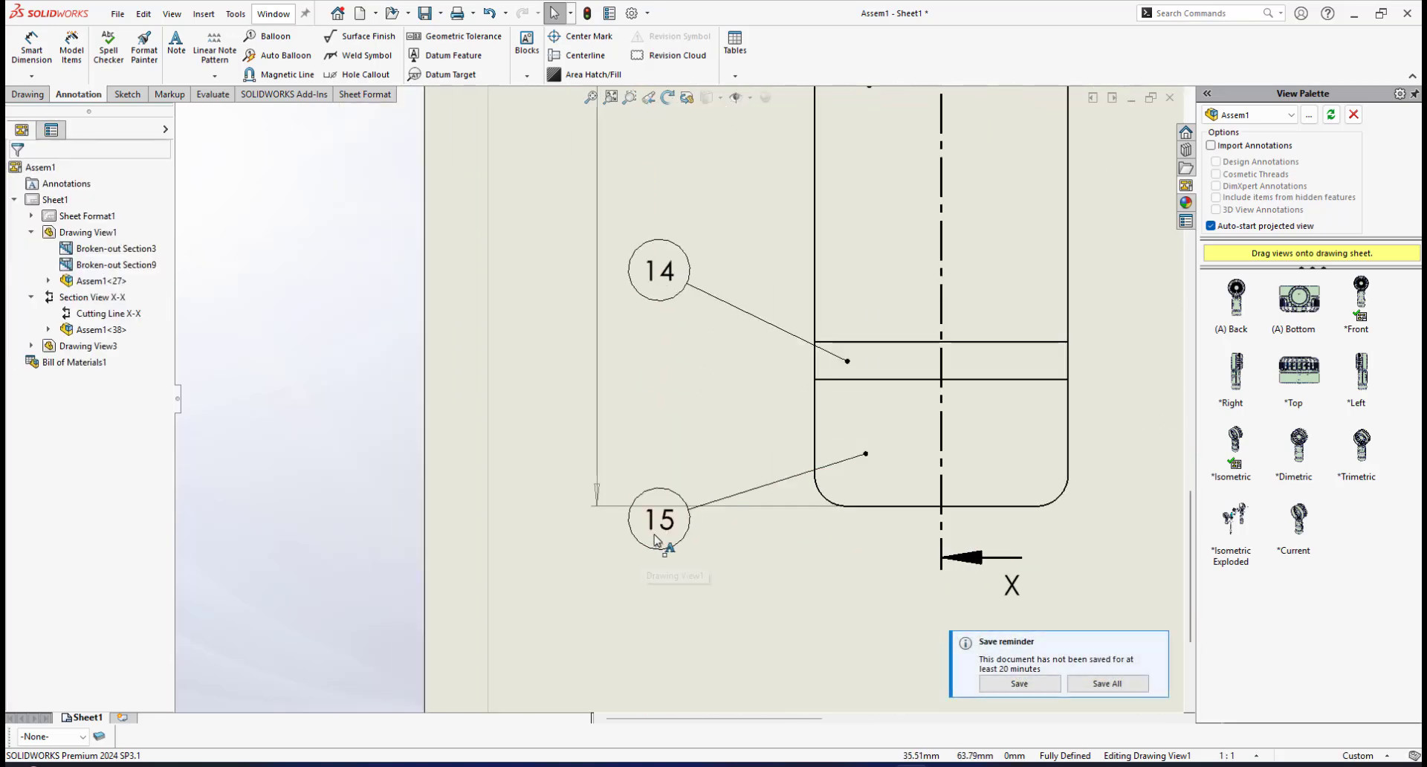
pyautogui.click(658, 532)
pyautogui.moveTo(656, 461); pyautogui.dragTo(654, 436)
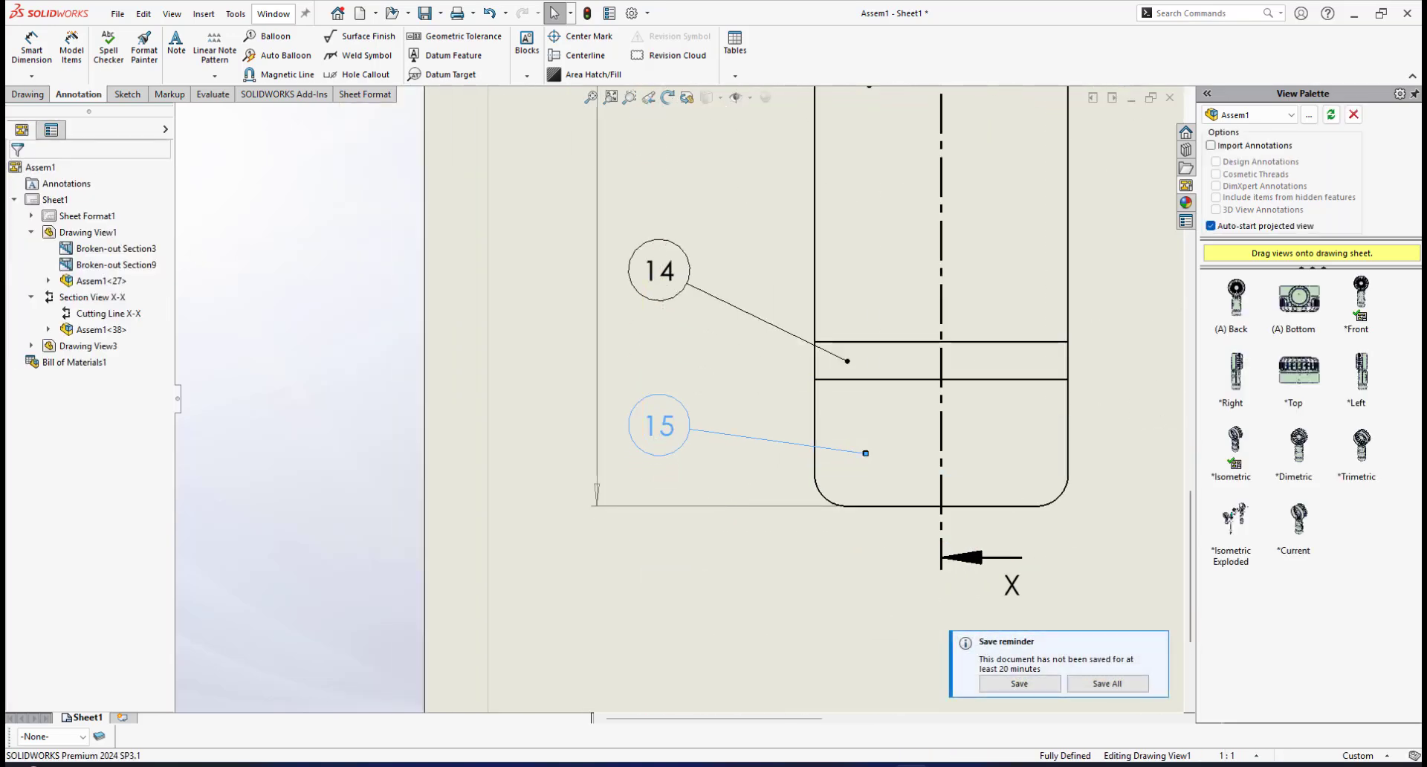
pyautogui.scroll(3, 677, 399)
pyautogui.scroll(2, 810, 303)
pyautogui.scroll(5, 808, 303)
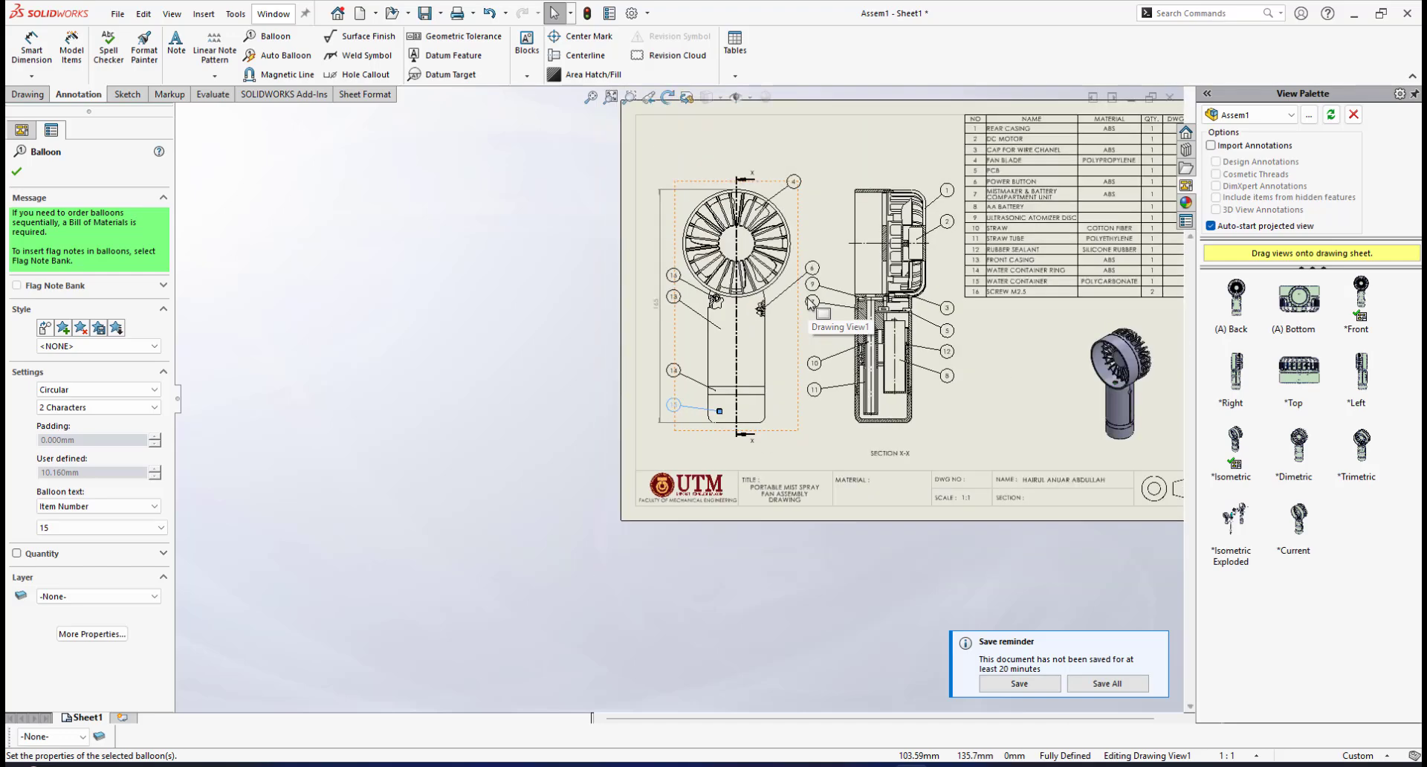
pyautogui.scroll(-6, 806, 281)
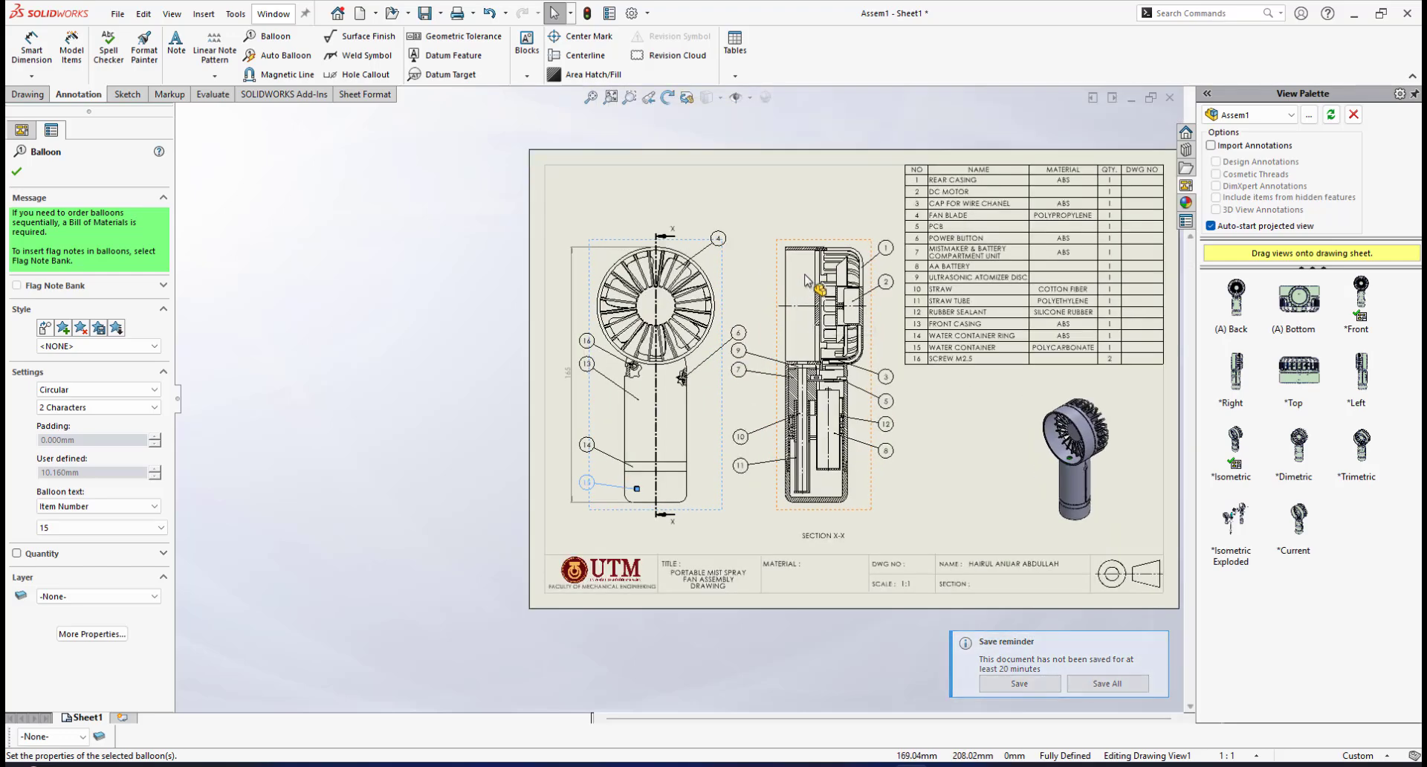
pyautogui.scroll(-1, 799, 286)
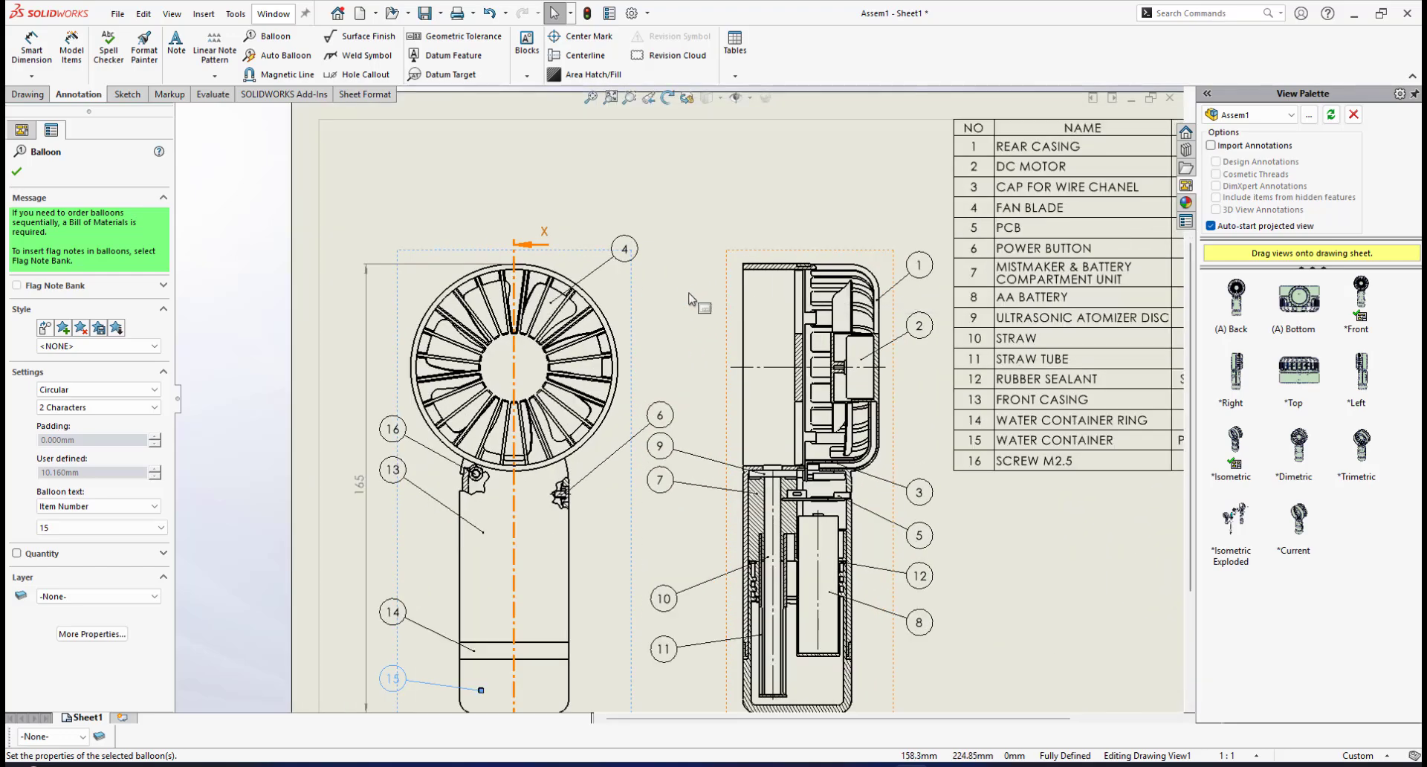
pyautogui.scroll(-2, 468, 297)
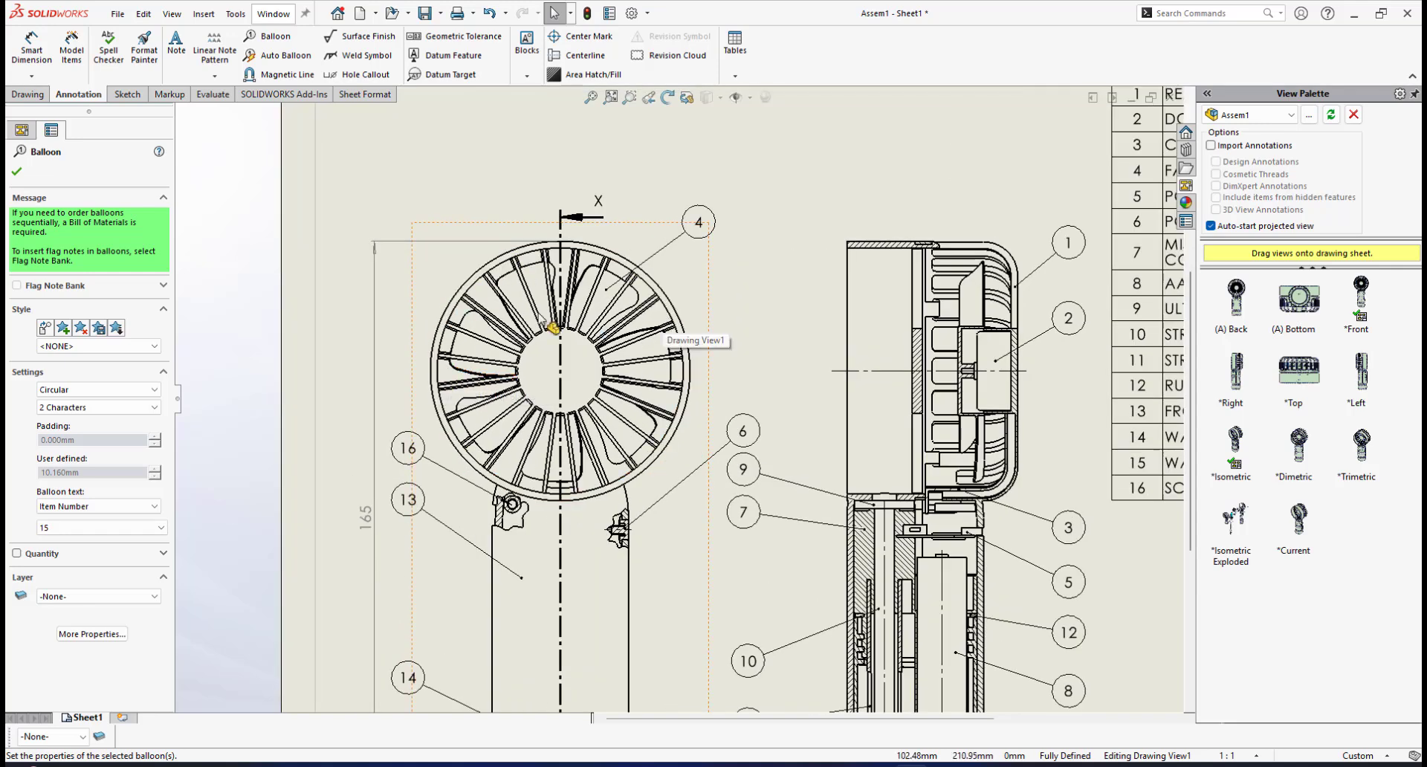
pyautogui.scroll(2, 677, 397)
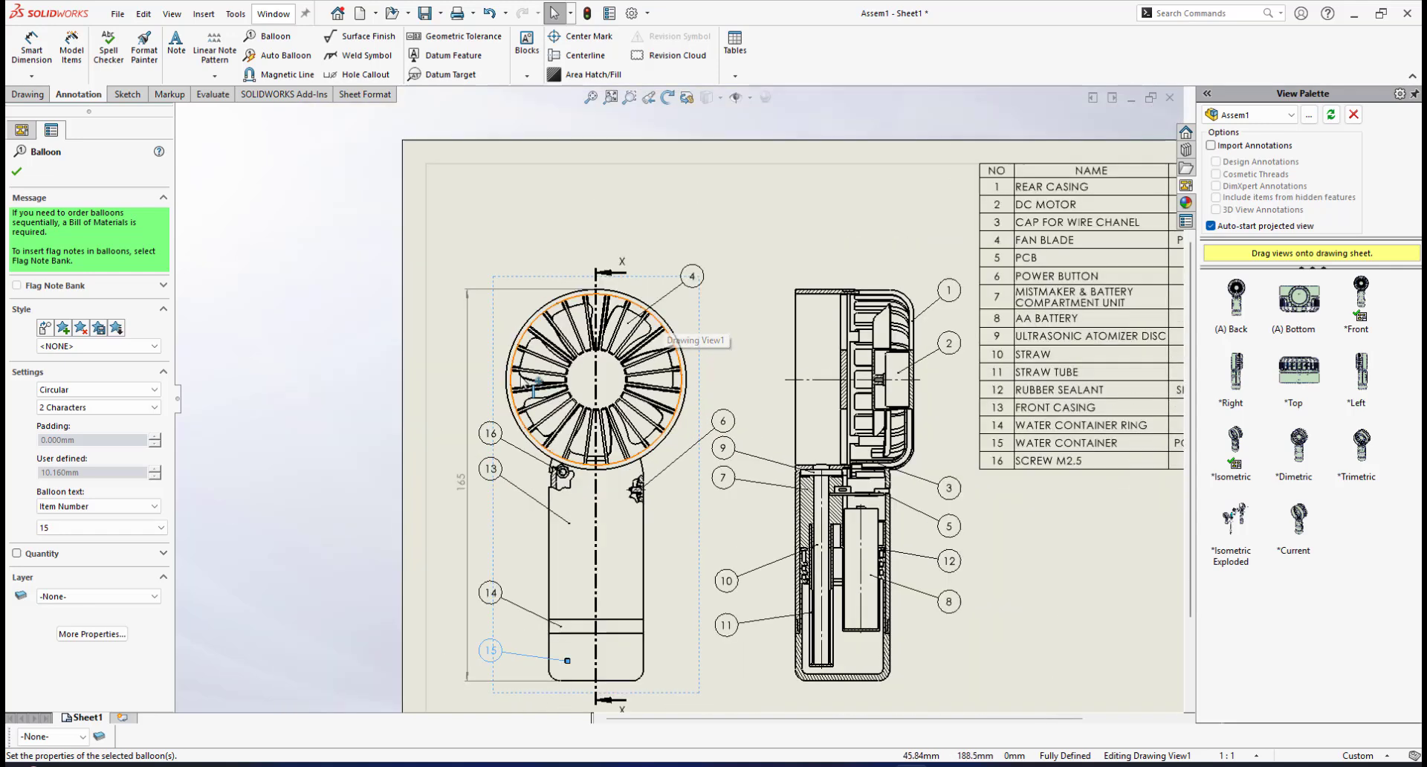
pyautogui.click(18, 174)
# Step: Dimension the diameter of the fan casing's outer circle beside the front view's fan head and set its unit precision to None
pyautogui.scroll(-1, 613, 417)
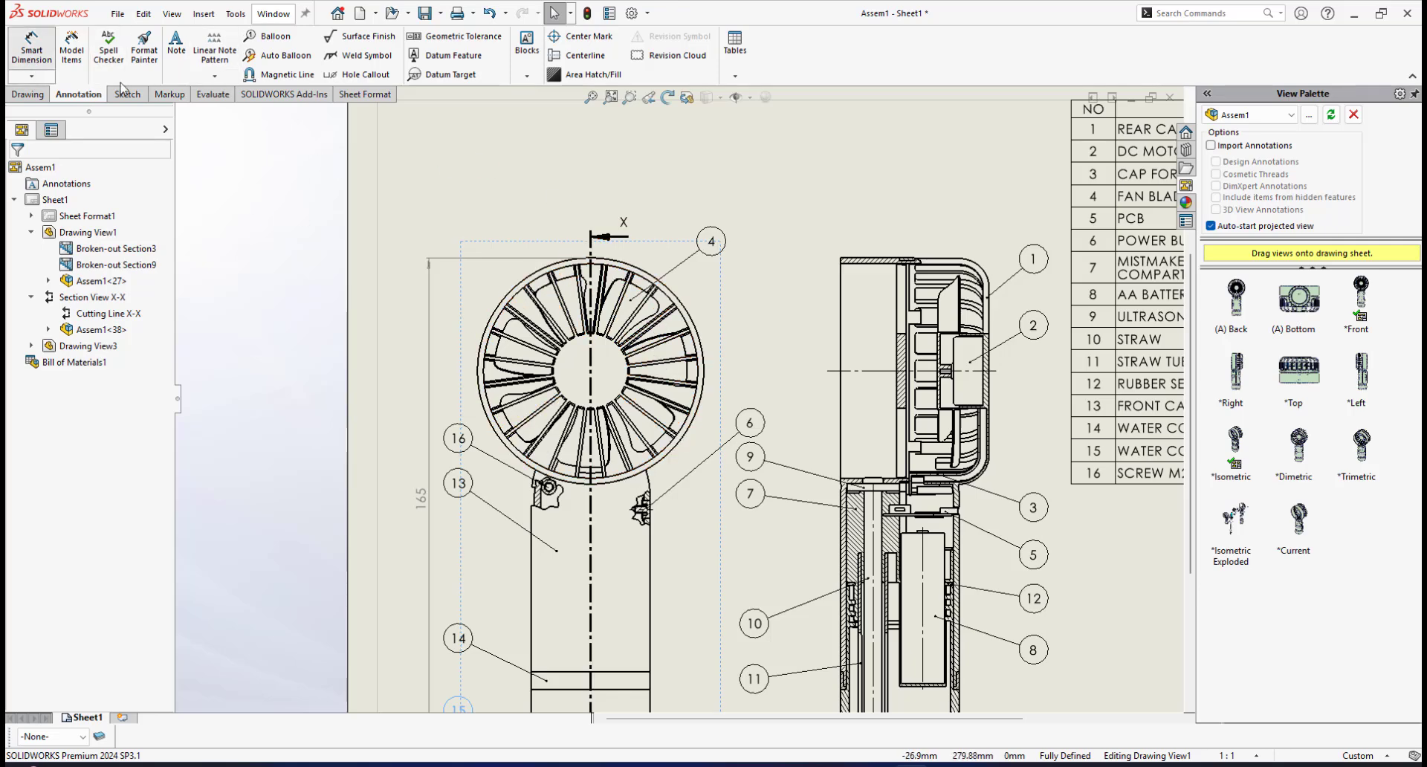
pyautogui.click(32, 46)
pyautogui.click(690, 319)
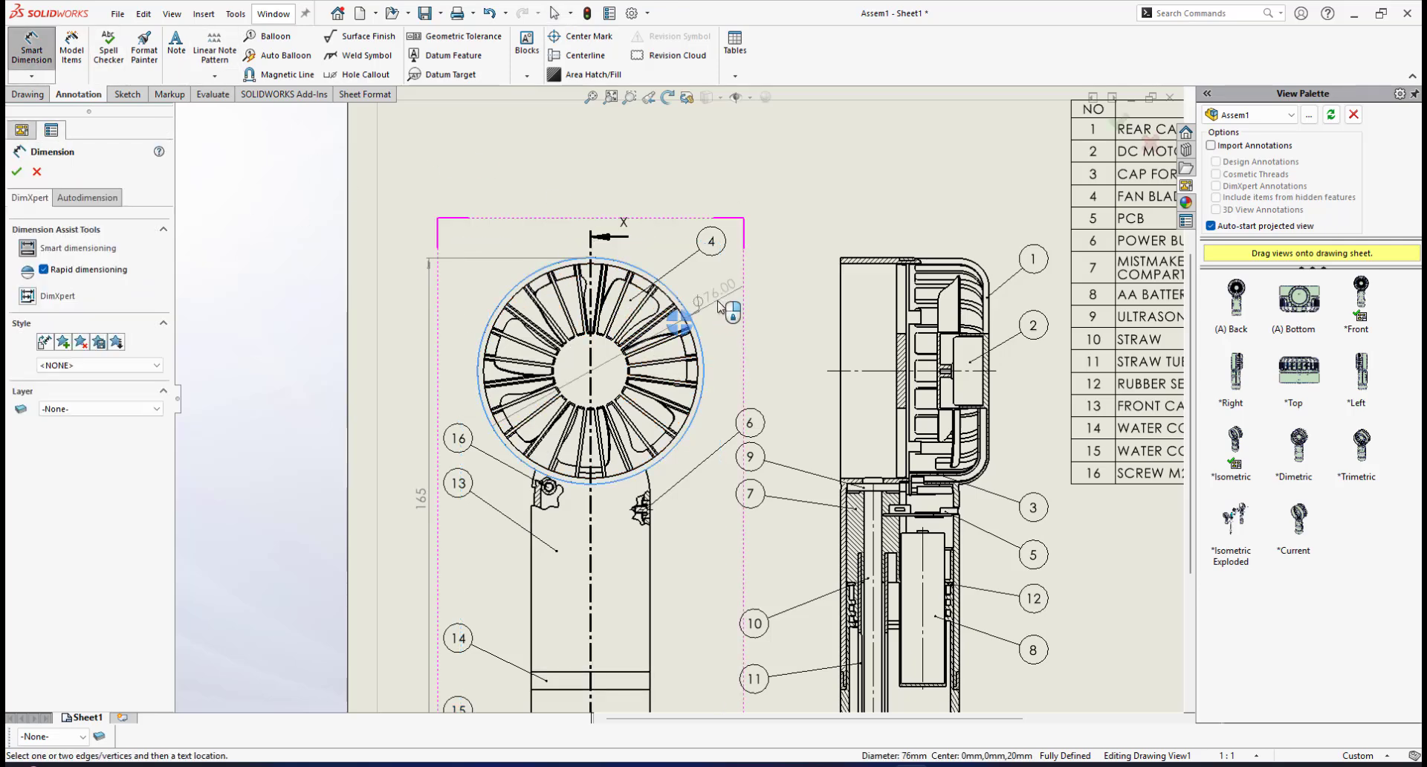
pyautogui.click(738, 301)
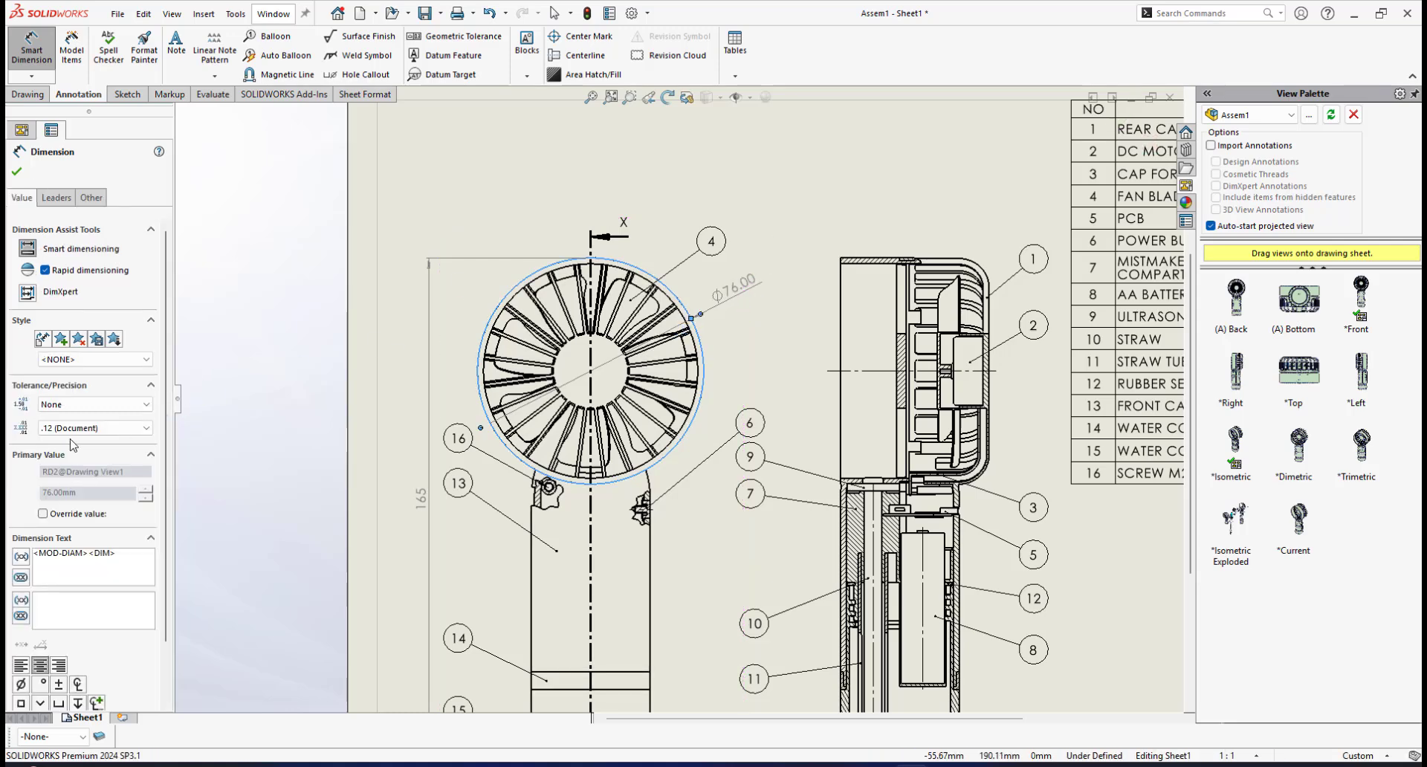
pyautogui.click(101, 428)
pyautogui.click(75, 441)
pyautogui.scroll(-2, 667, 469)
pyautogui.scroll(2, 690, 372)
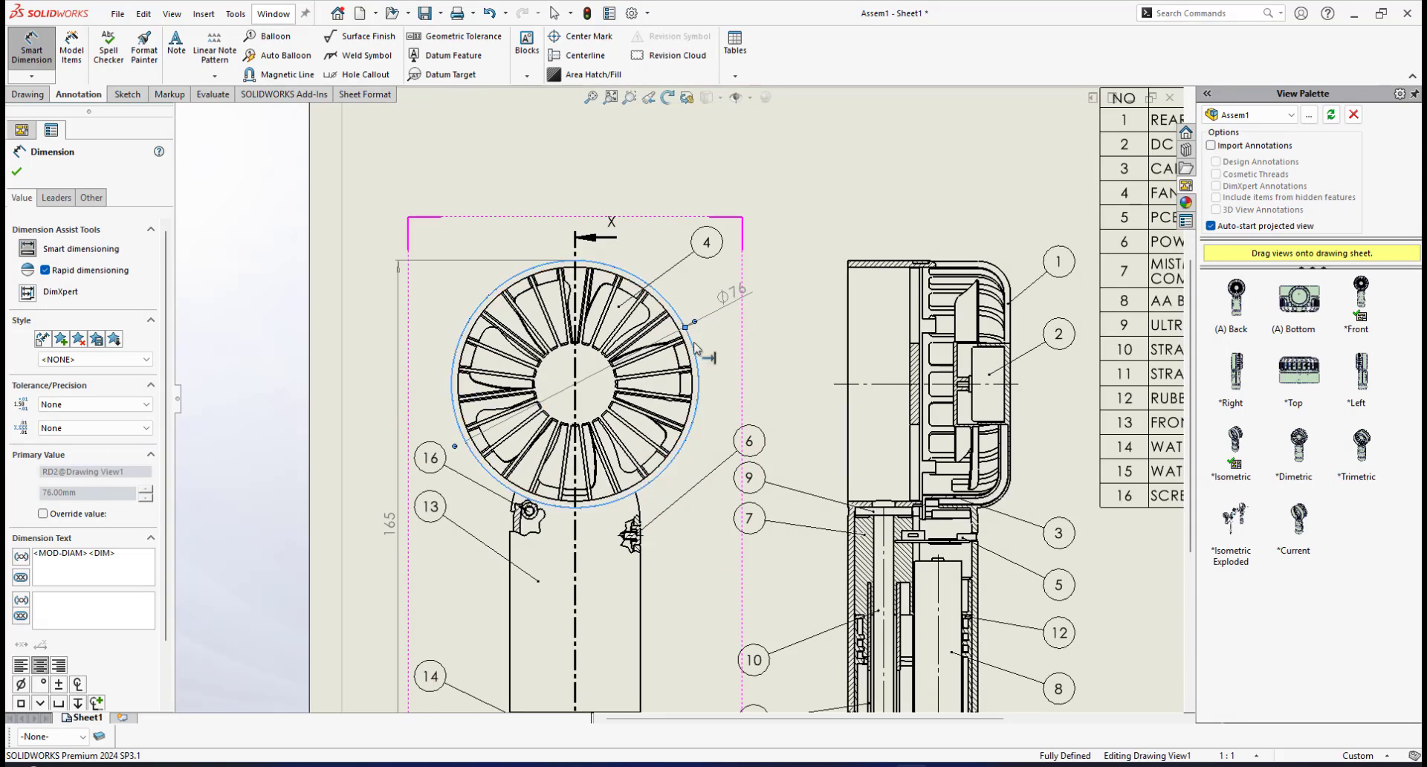
# Step: Dimension the fan head's overall depth horizontally above section view X-X and open its unit precision choices
pyautogui.scroll(-2, 679, 397)
pyautogui.scroll(3, 854, 394)
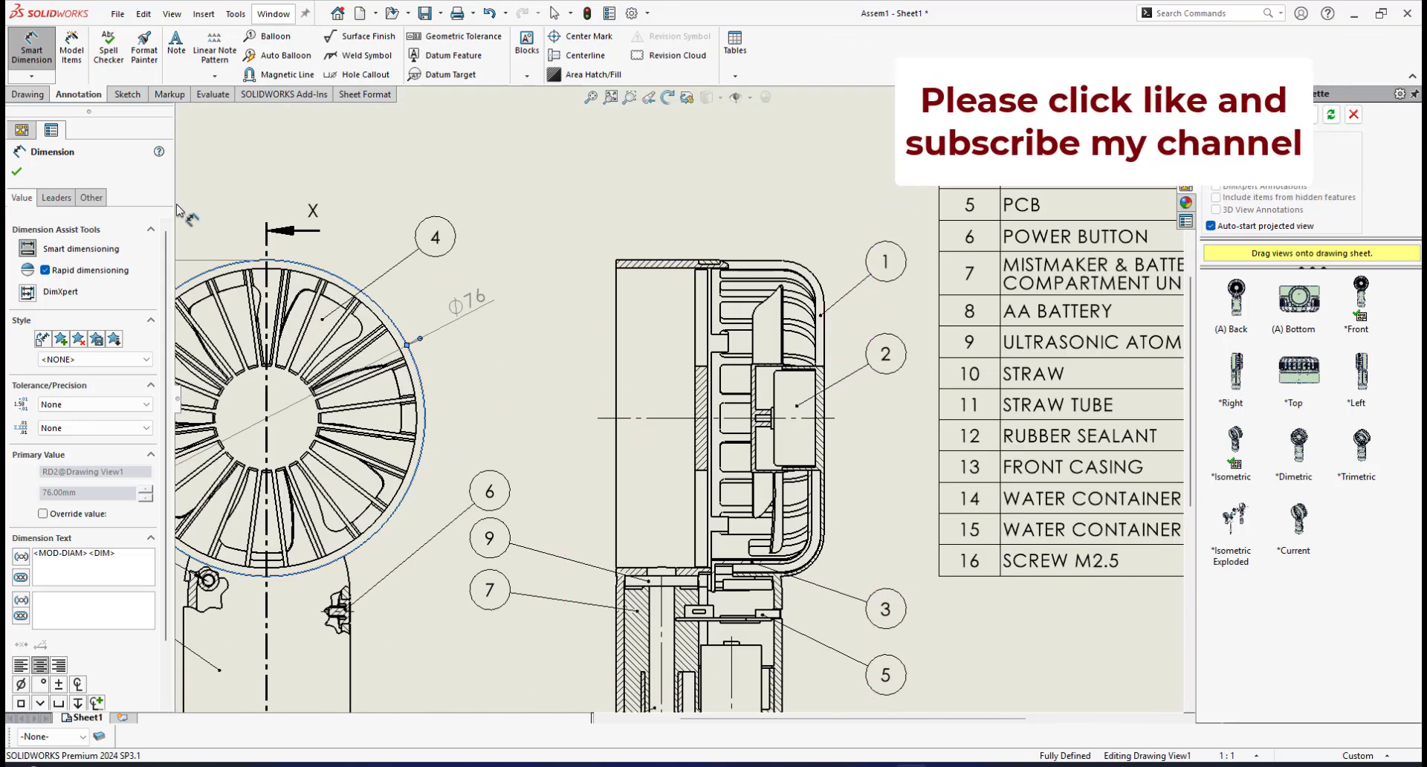
pyautogui.click(616, 261)
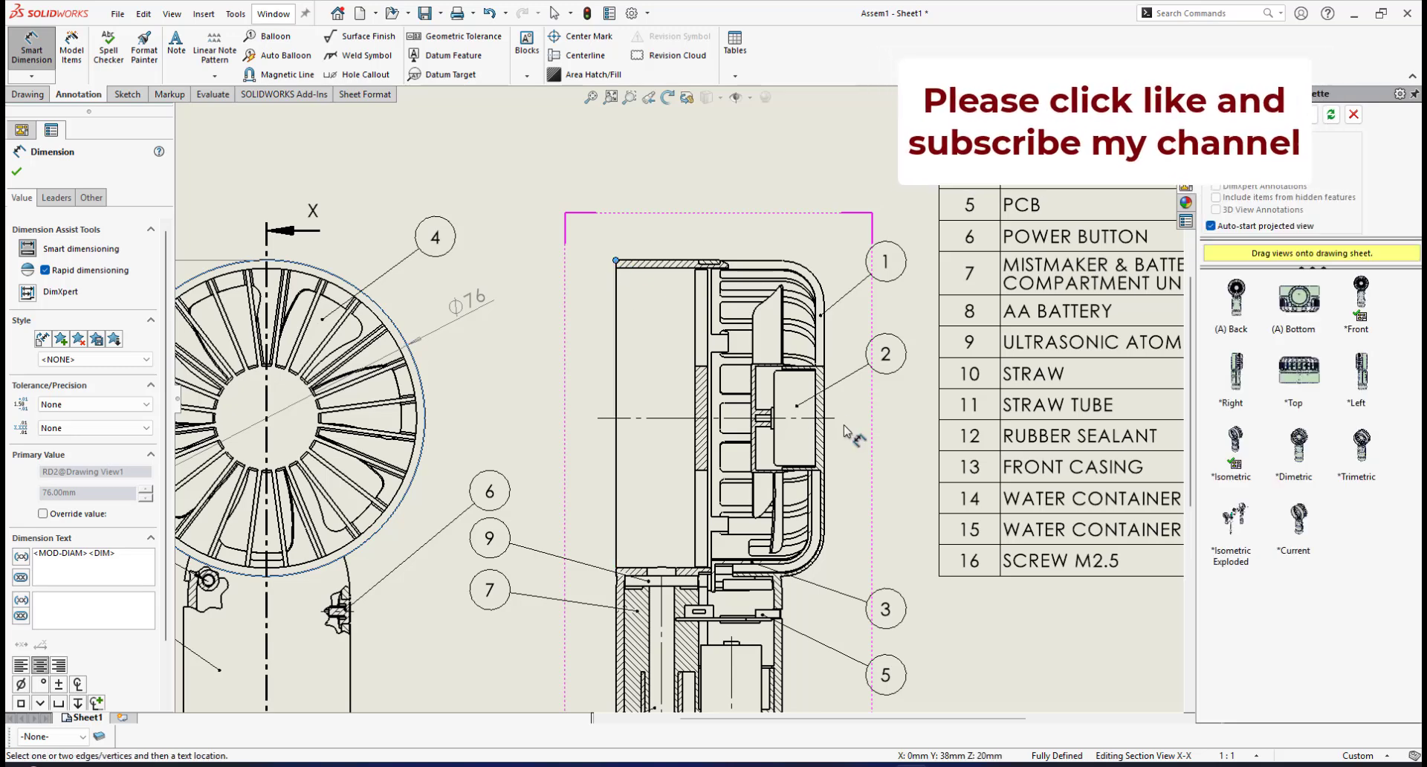
pyautogui.click(825, 345)
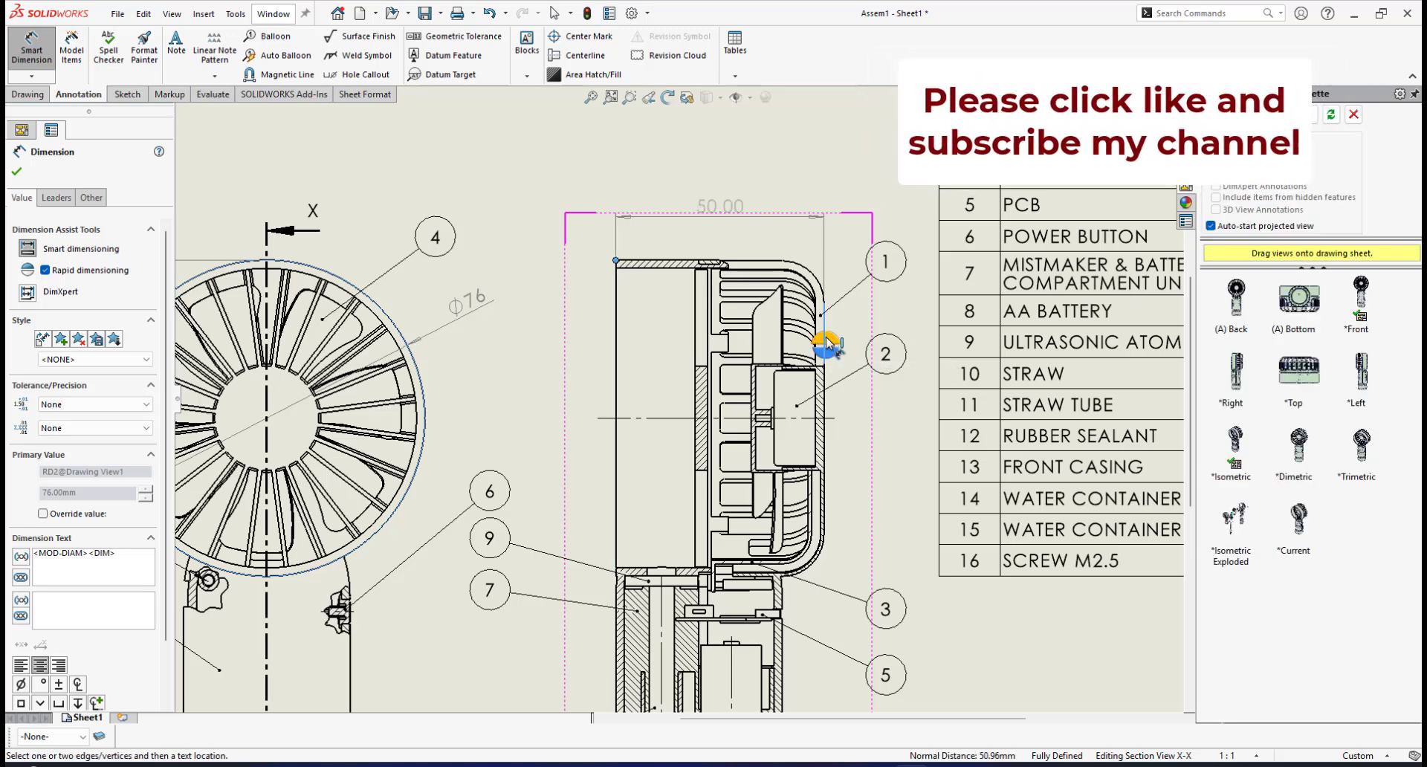
pyautogui.click(826, 341)
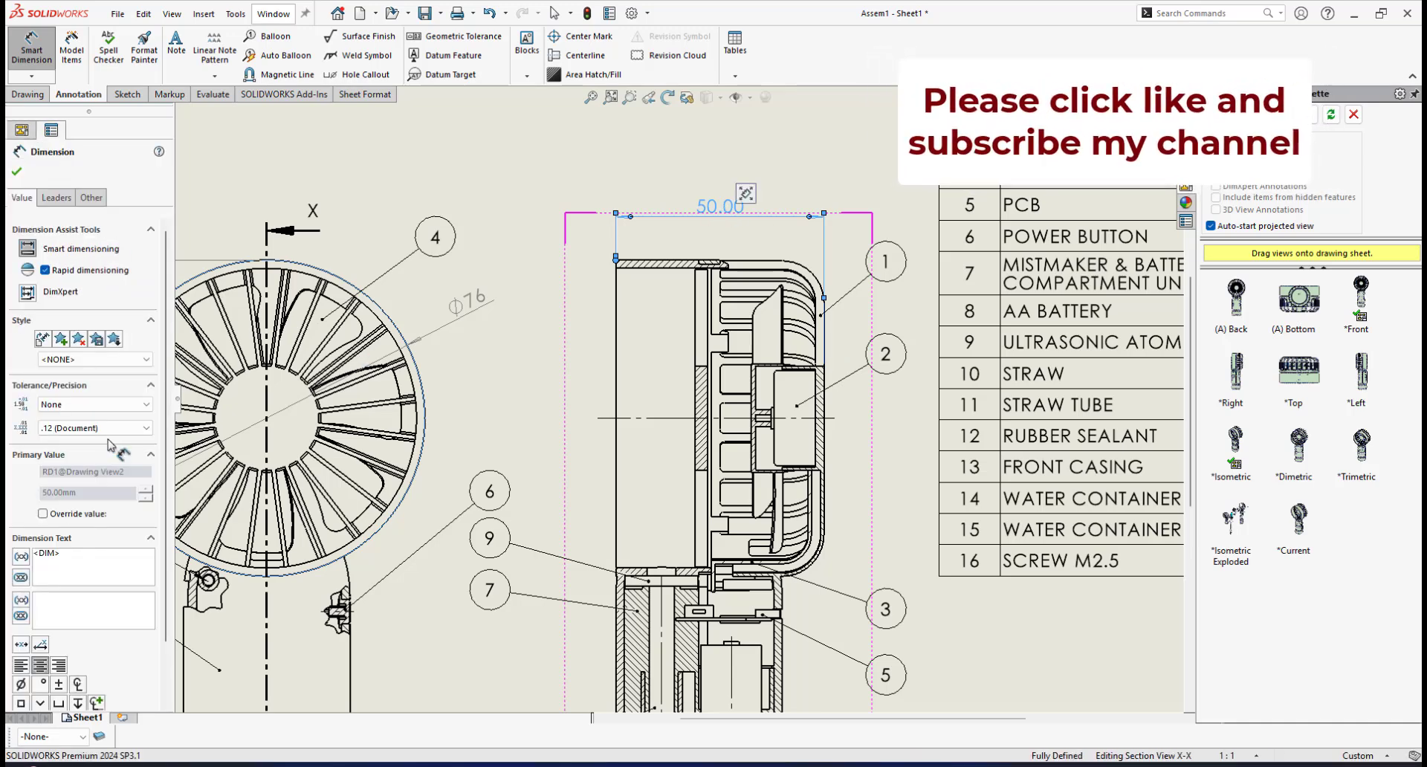
pyautogui.click(81, 428)
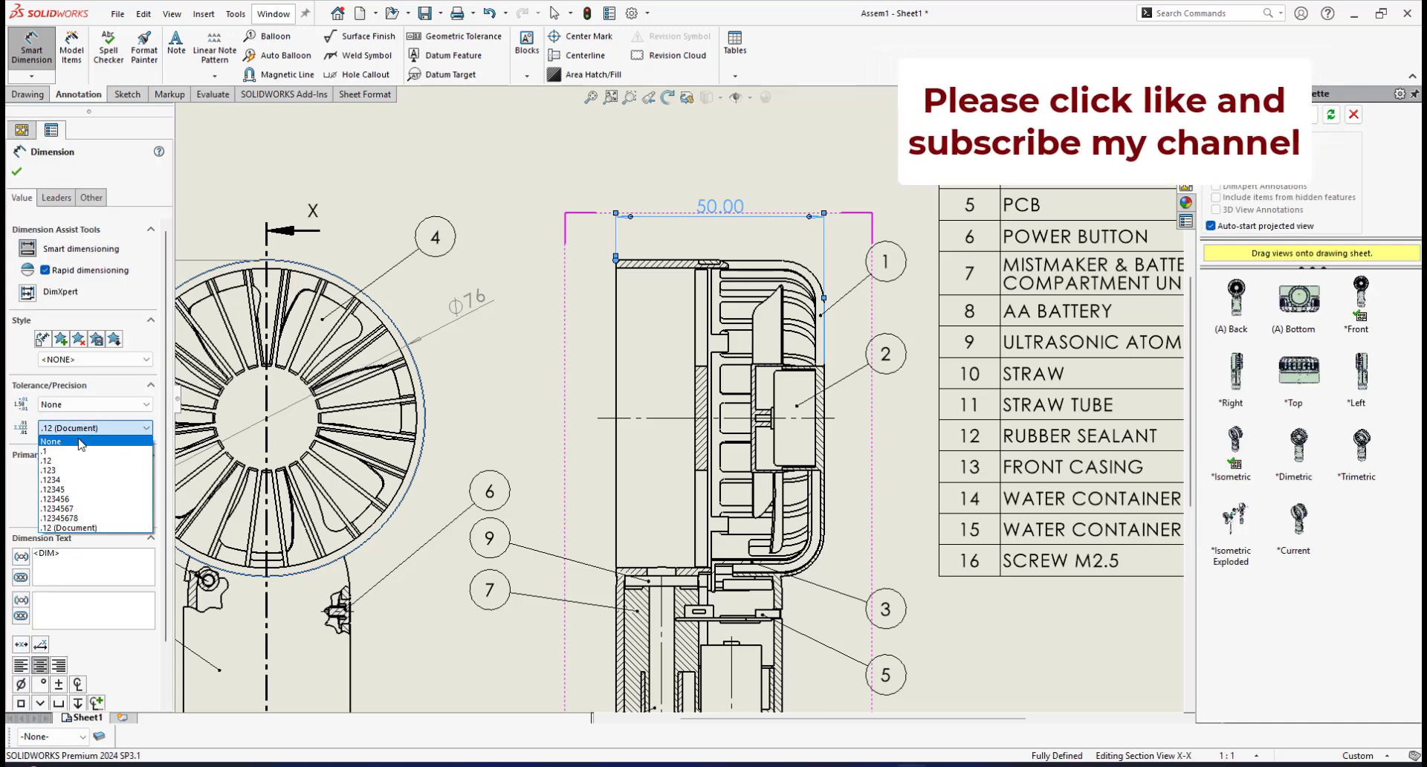